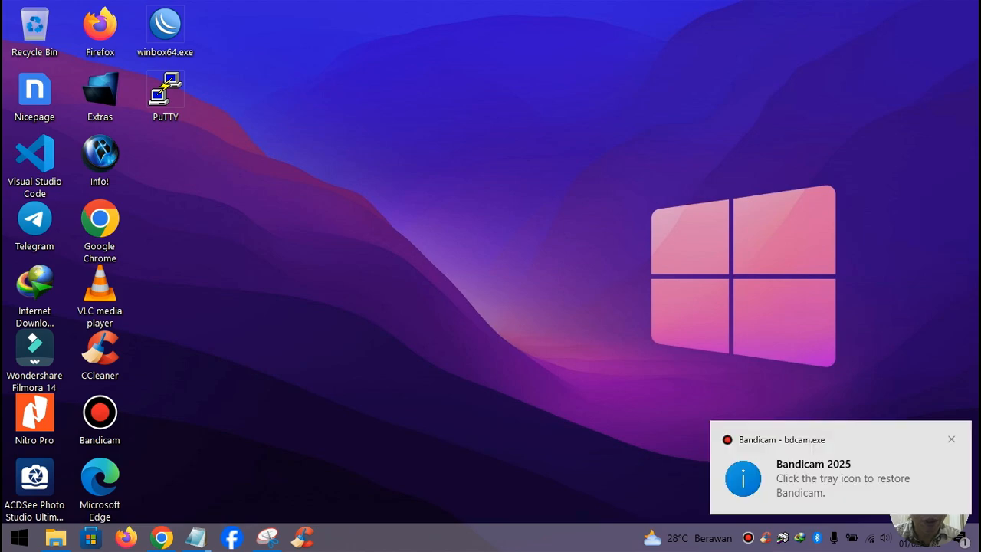
- Dismiss the Bandicam toast and bring up Chrome showing the Kemenag Kota Banjarmasin article
{"action": "left_click", "coordinate": [951, 439]}
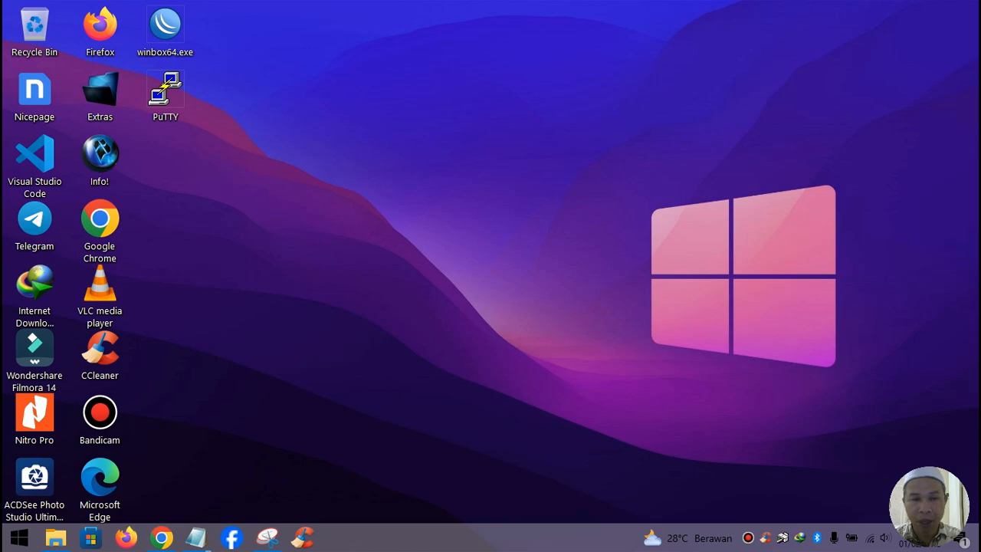
{"action": "left_click", "coordinate": [161, 537]}
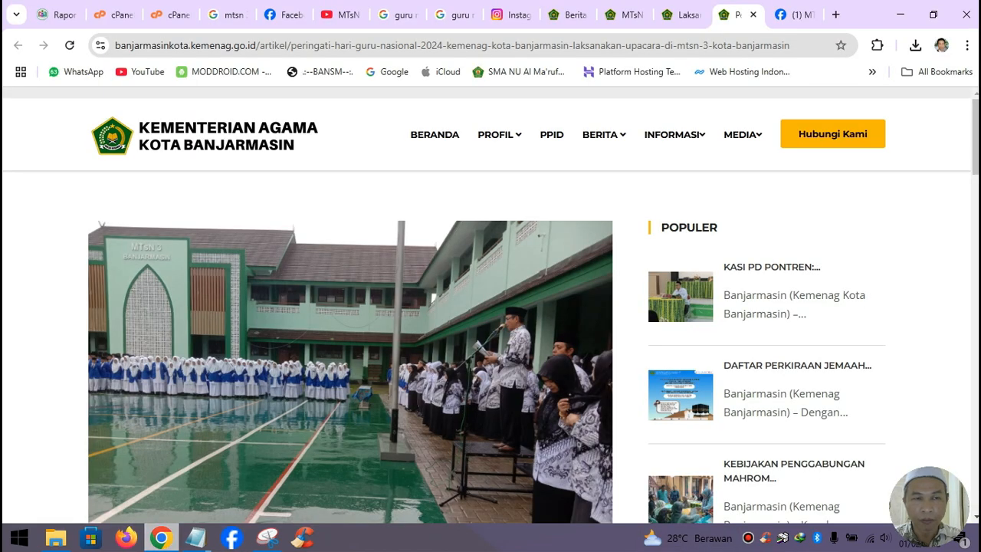
- Close both leftover cPanel File Manager tabs in Chrome
{"action": "left_click", "coordinate": [171, 15]}
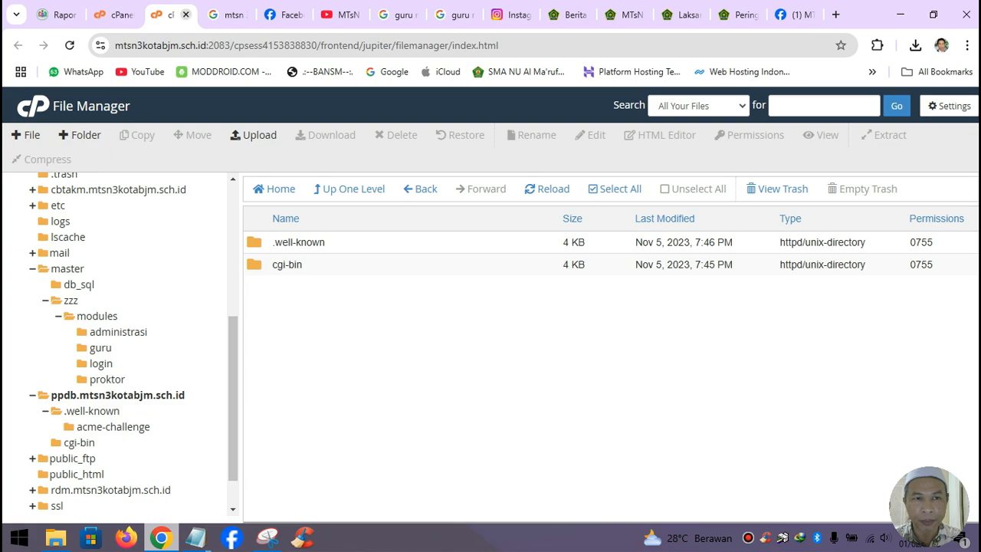
{"action": "left_click", "coordinate": [185, 15]}
{"action": "left_click", "coordinate": [115, 15]}
{"action": "key", "text": "ctrl+w"}
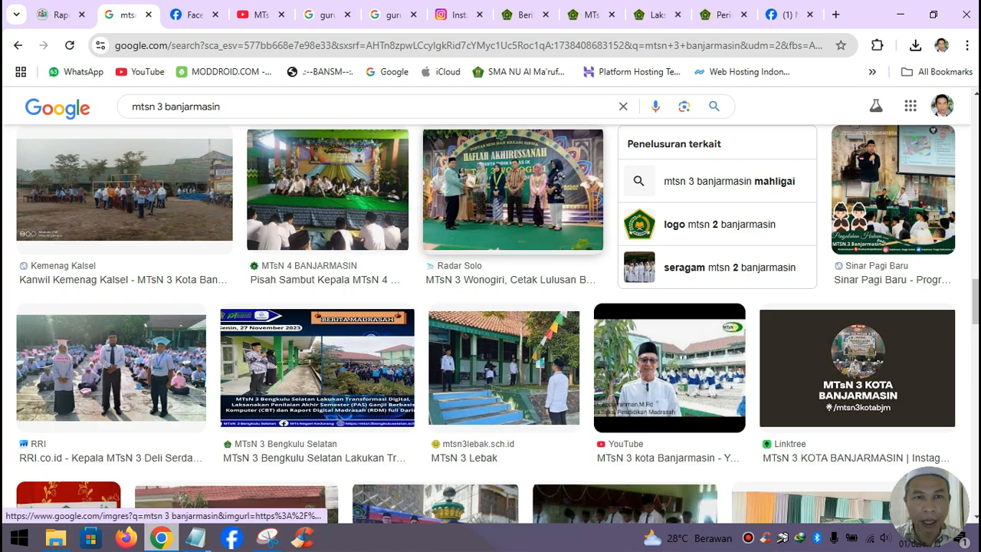
- Go to ciuss.com in a new tab and open its Tema Gratis free themes page
{"action": "left_click", "coordinate": [835, 15]}
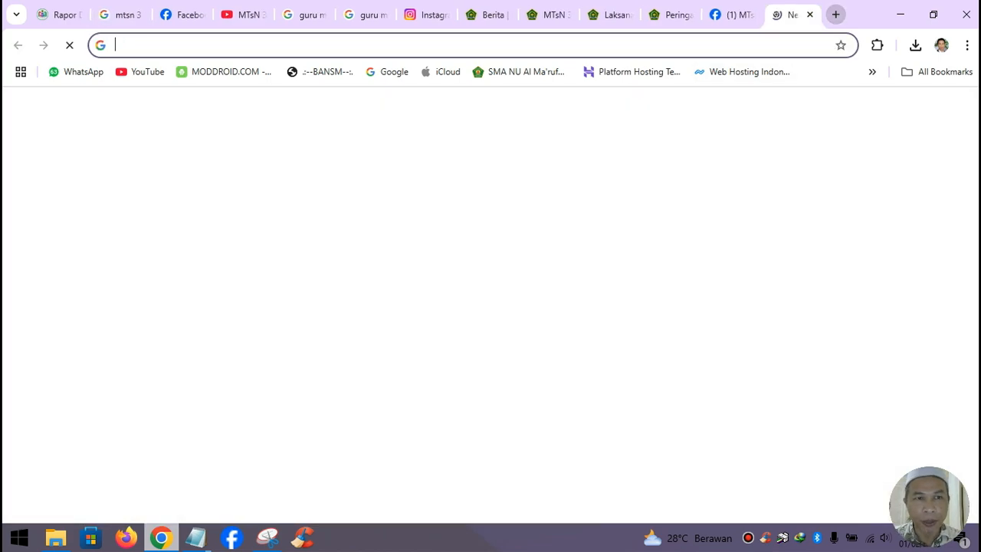
{"action": "type", "text": "cius"}
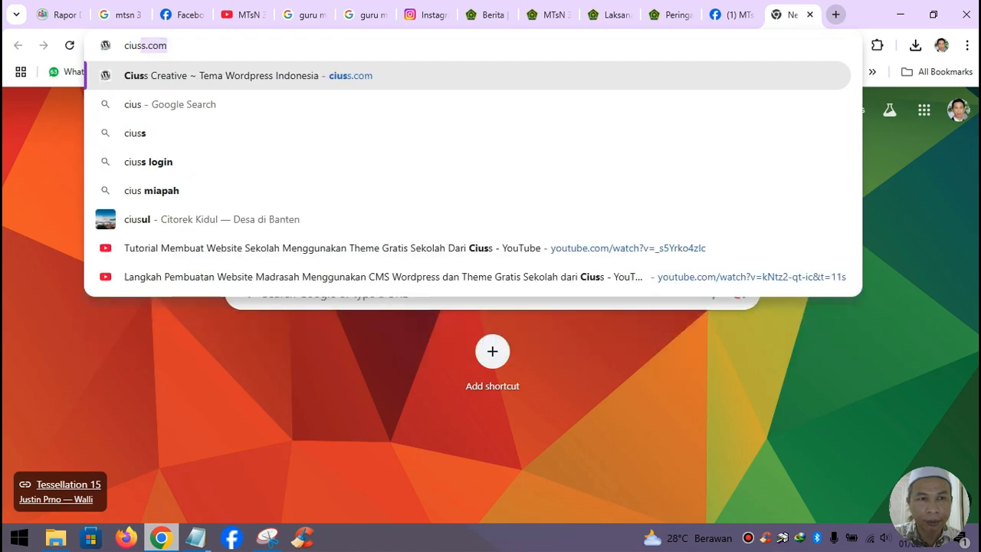
{"action": "key", "text": "Return"}
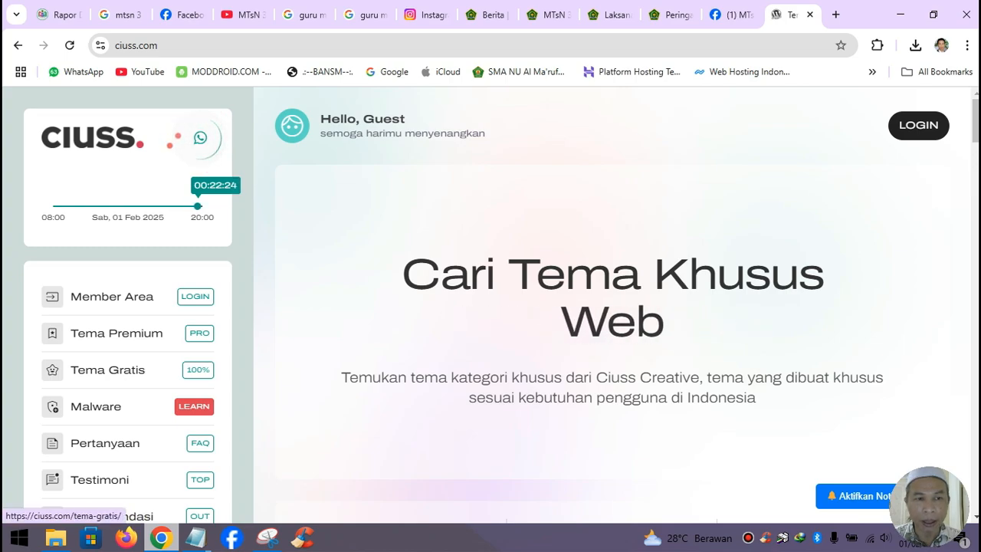
{"action": "left_click", "coordinate": [108, 369]}
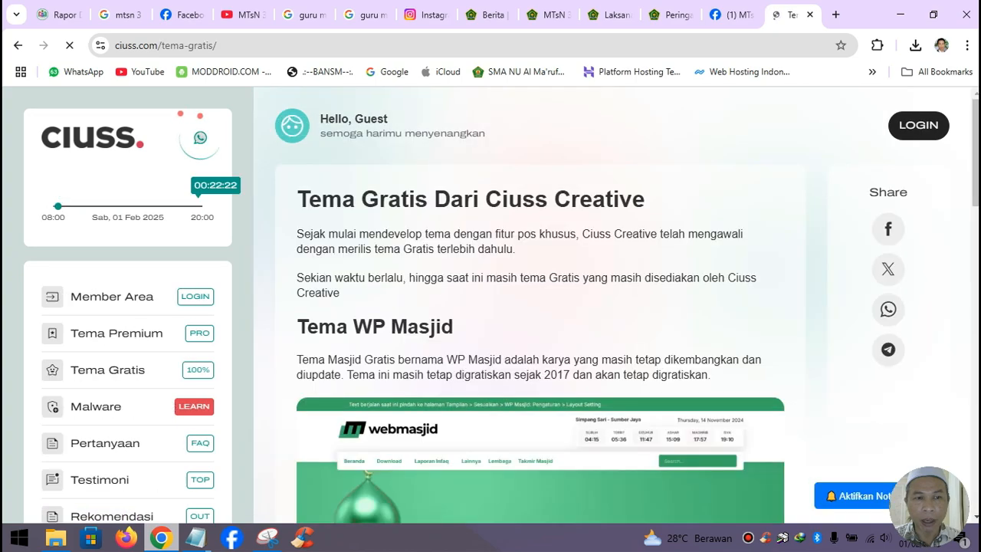
- Download the WP Sekolah versi 2.0.0 theme zip from the Tema WP Sekolah section
{"action": "scroll", "coordinate": [540, 306], "scroll_direction": "down", "scroll_amount": 2}
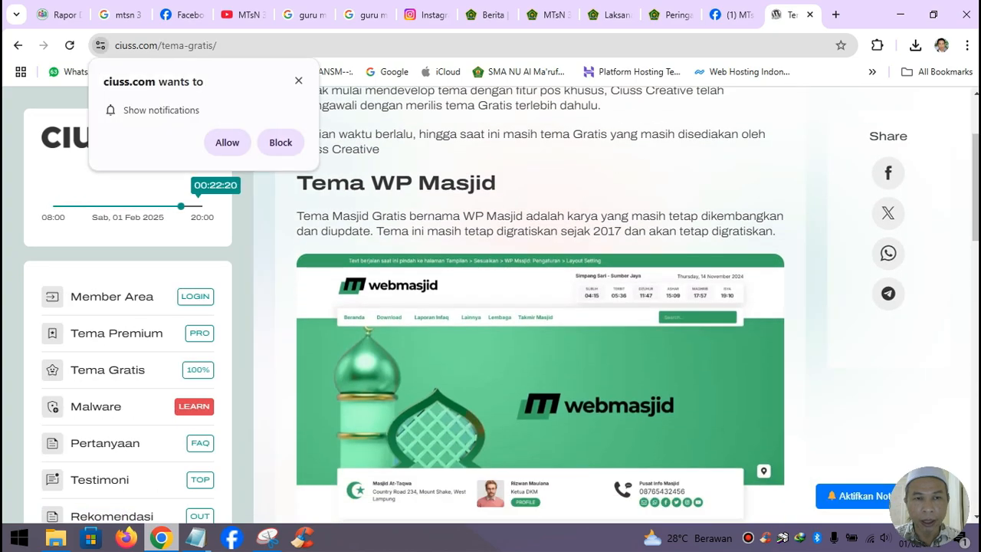
{"action": "scroll", "coordinate": [540, 307], "scroll_direction": "down", "scroll_amount": 5}
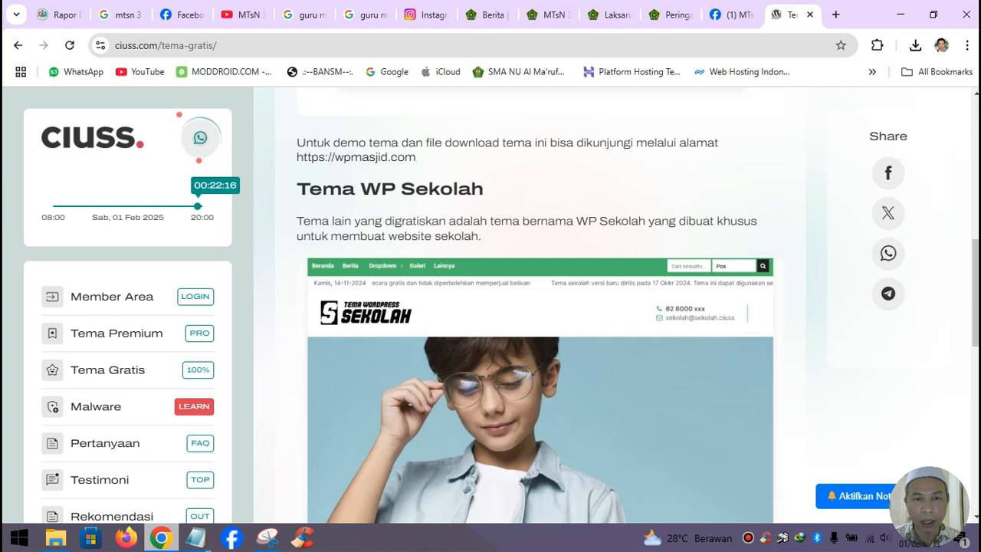
{"action": "scroll", "coordinate": [540, 307], "scroll_direction": "down", "scroll_amount": 3}
{"action": "scroll", "coordinate": [540, 306], "scroll_direction": "down", "scroll_amount": 2}
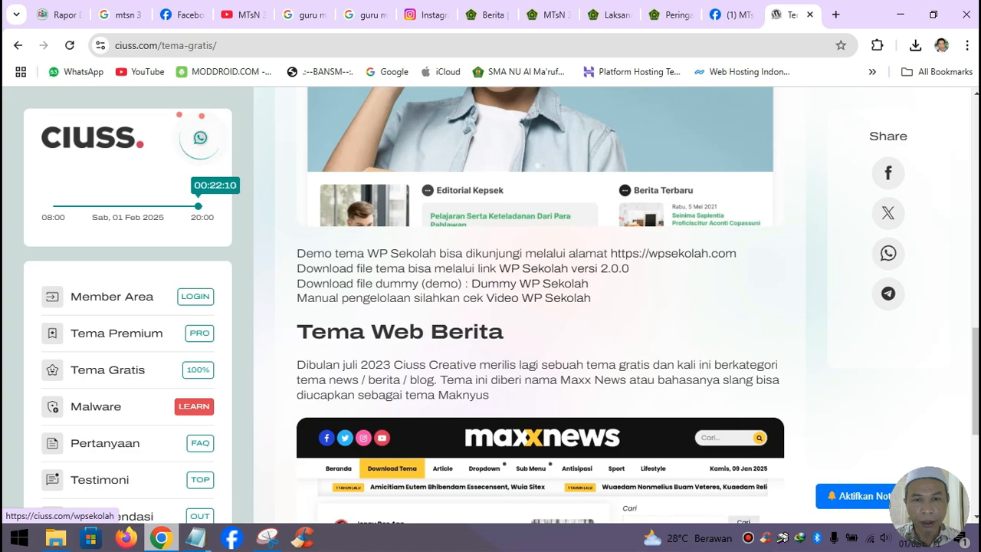
{"action": "left_click", "coordinate": [564, 269]}
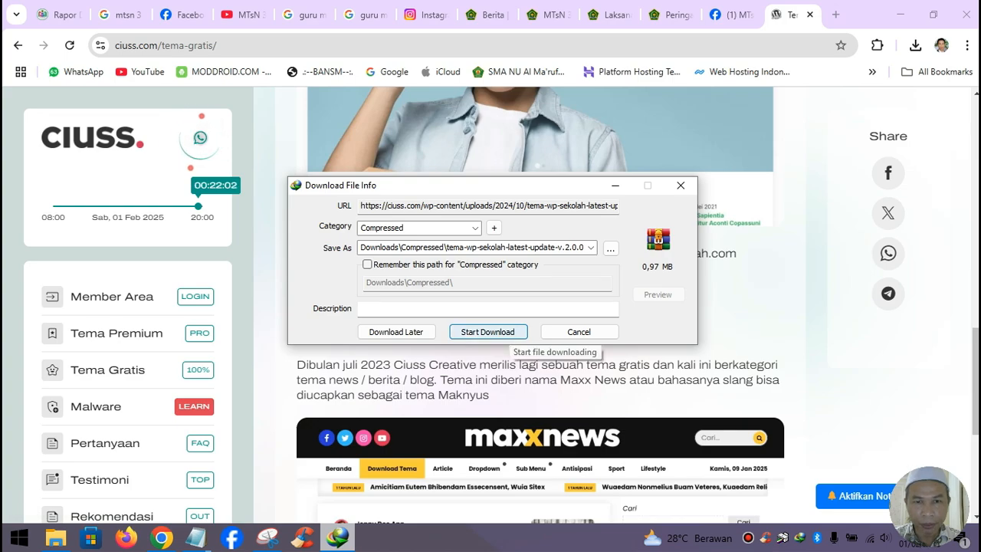
{"action": "left_click", "coordinate": [487, 332]}
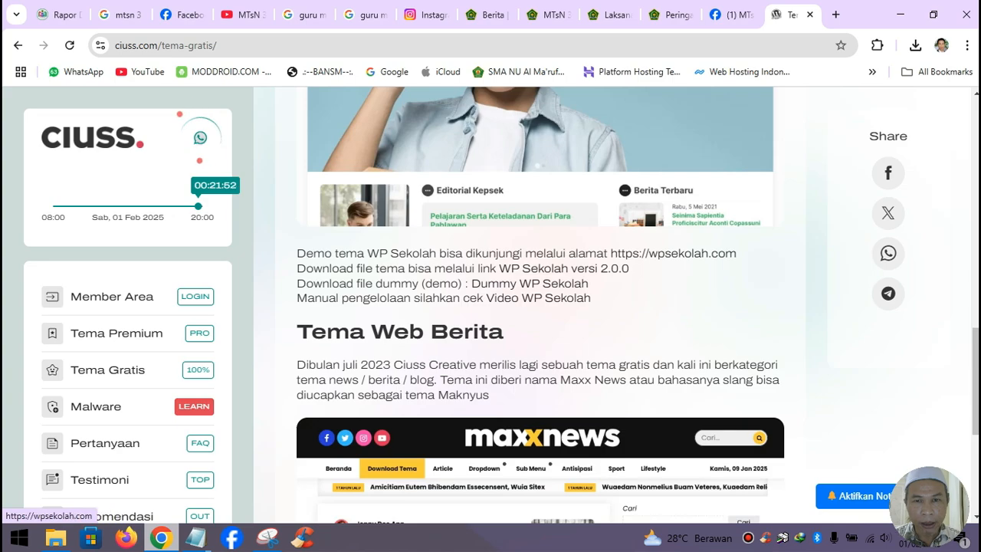
- Open the wpsekolah.com demo and scroll through its homepage, including Editorial Kepsek and Berita Terbaru
{"action": "left_click", "coordinate": [673, 253]}
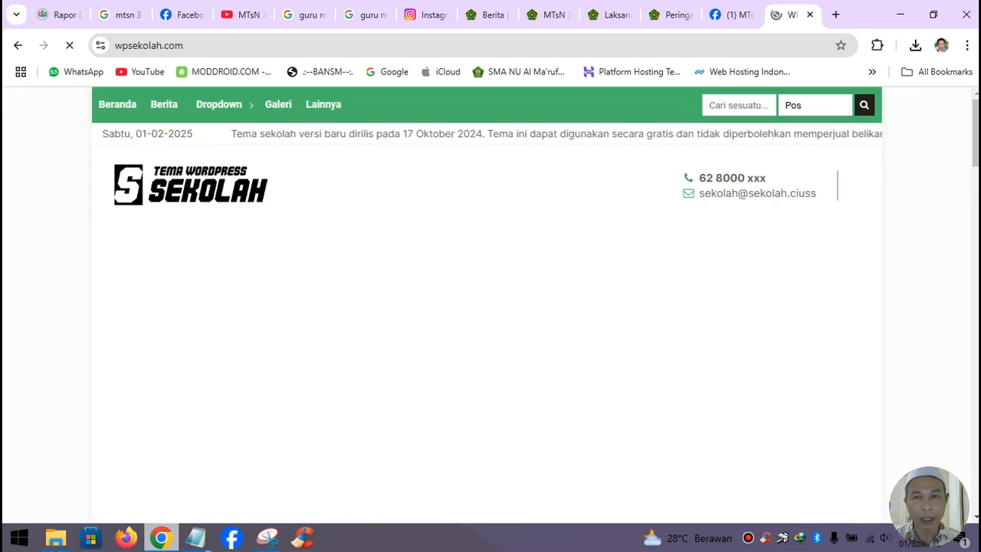
{"action": "scroll", "coordinate": [491, 307], "scroll_direction": "down", "scroll_amount": 10}
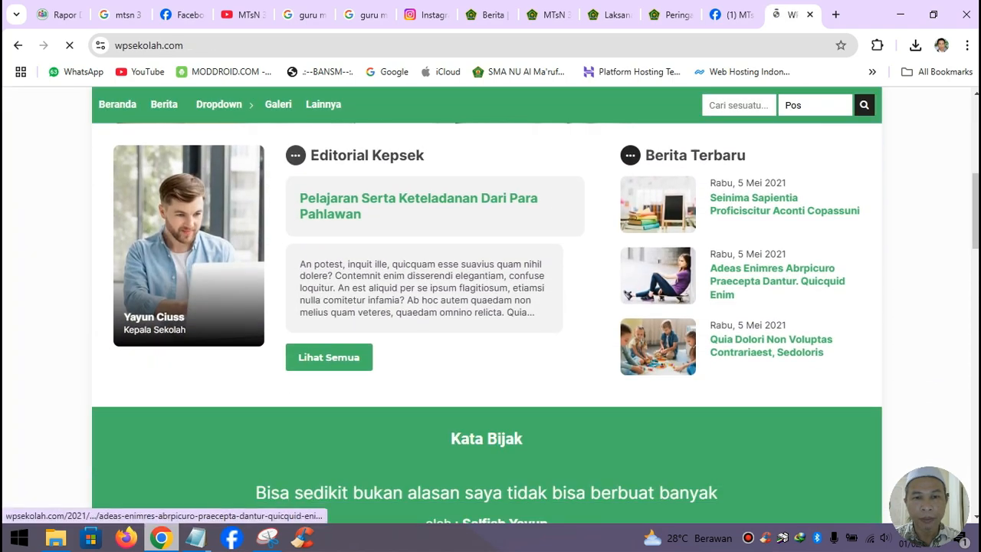
{"action": "scroll", "coordinate": [490, 306], "scroll_direction": "down", "scroll_amount": 11}
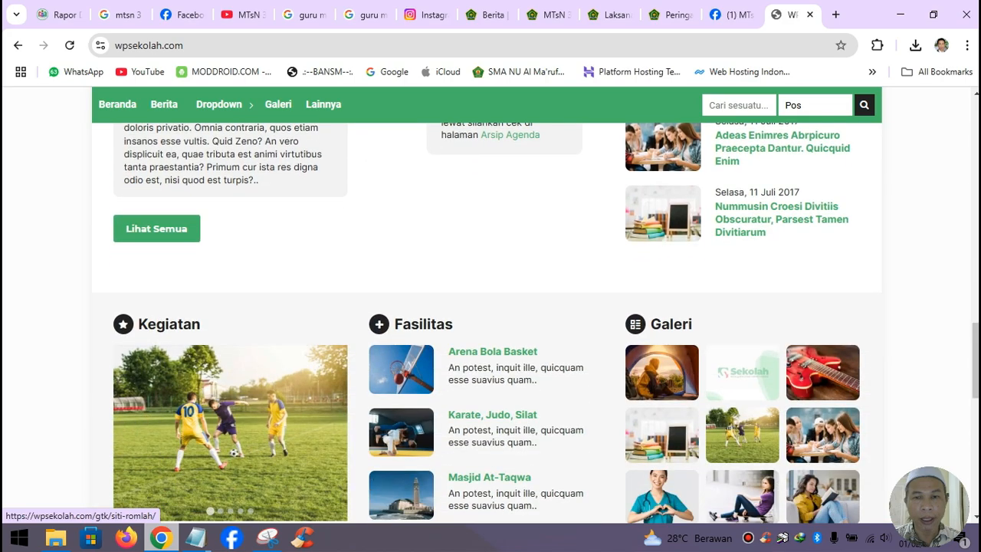
{"action": "scroll", "coordinate": [491, 307], "scroll_direction": "down", "scroll_amount": 5}
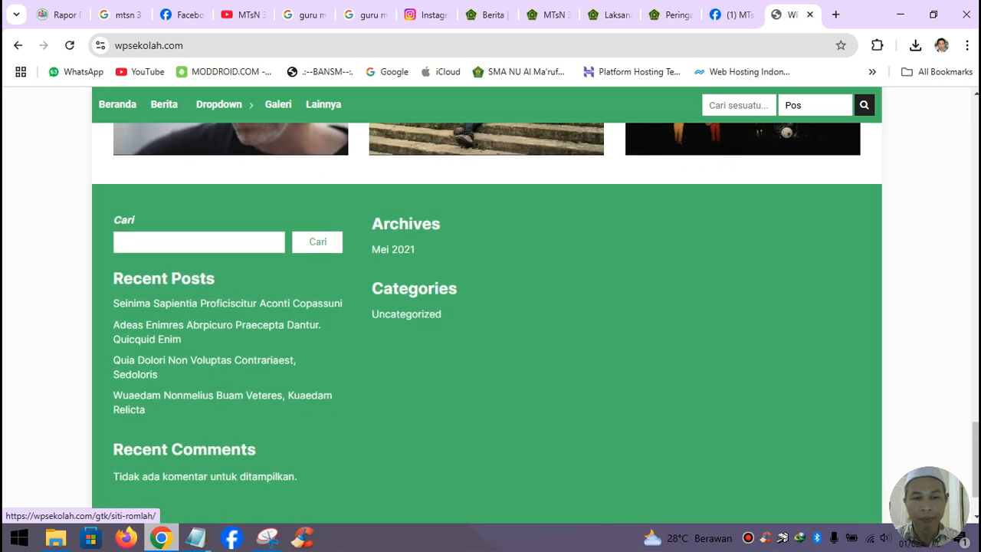
{"action": "scroll", "coordinate": [491, 307], "scroll_direction": "up", "scroll_amount": 8}
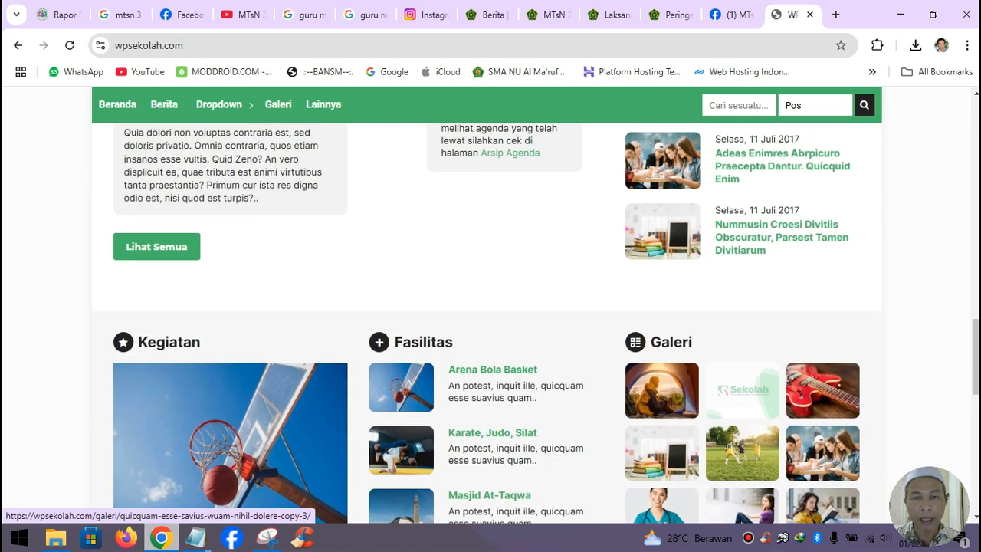
{"action": "scroll", "coordinate": [491, 307], "scroll_direction": "up", "scroll_amount": 7}
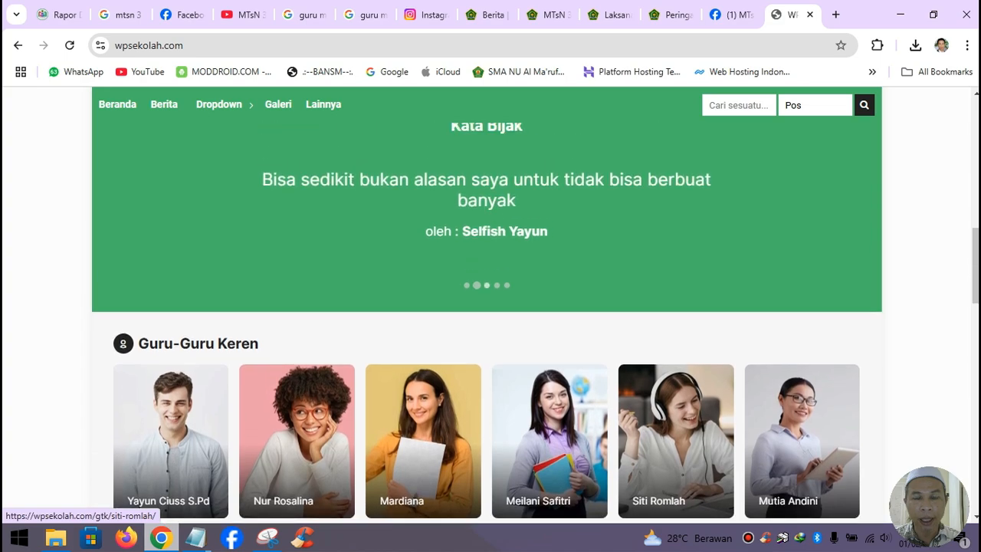
{"action": "scroll", "coordinate": [491, 307], "scroll_direction": "up", "scroll_amount": 6}
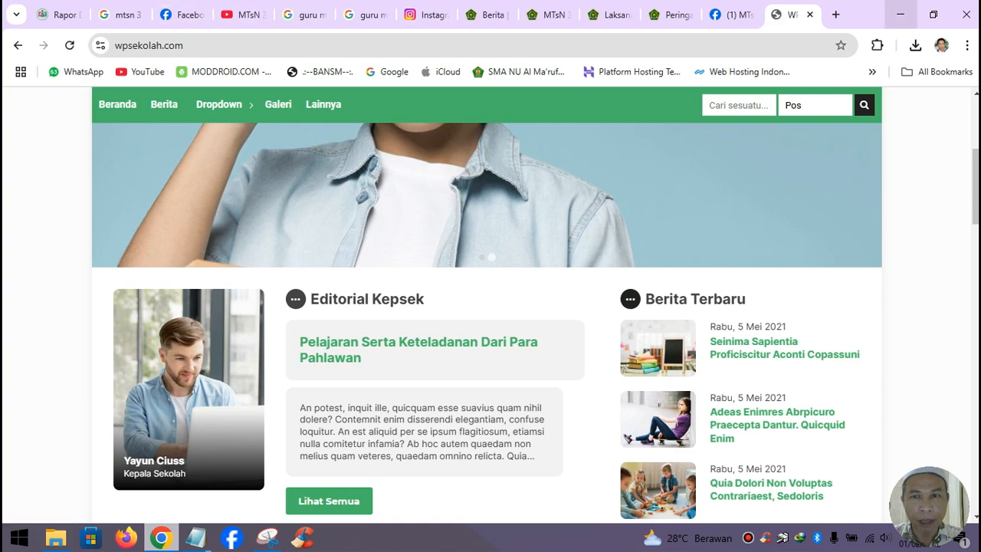
- Sign in to the mtsn3kotabjm.sch.id cPanel on port 2083 using the saved credentials
{"action": "left_click", "coordinate": [835, 15]}
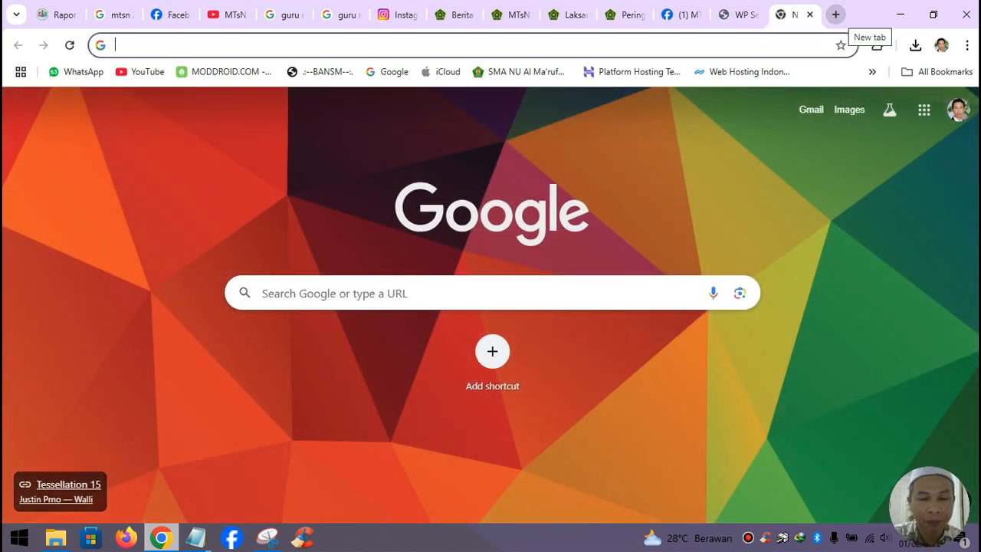
{"action": "type", "text": "mt"}
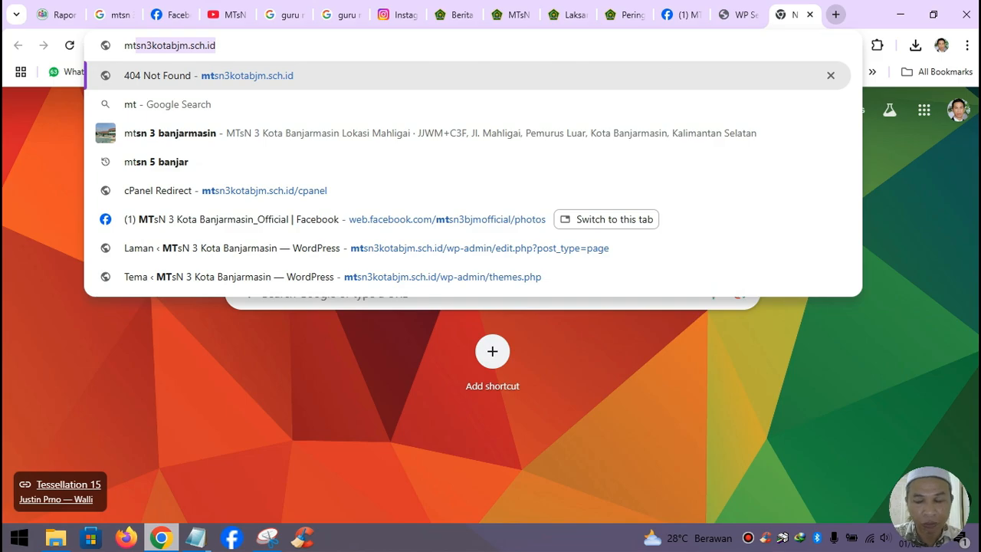
{"action": "key", "text": "Right"}
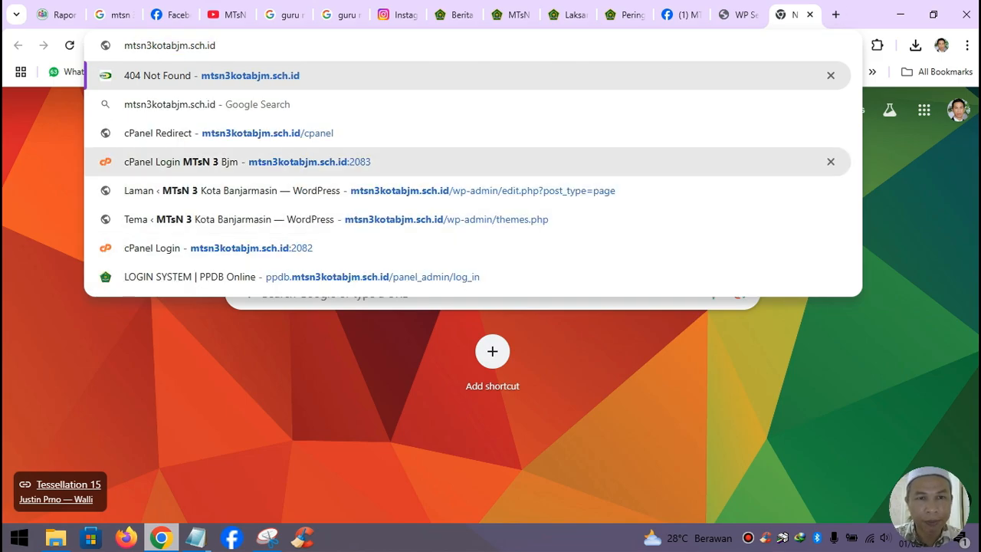
{"action": "left_click", "coordinate": [245, 161]}
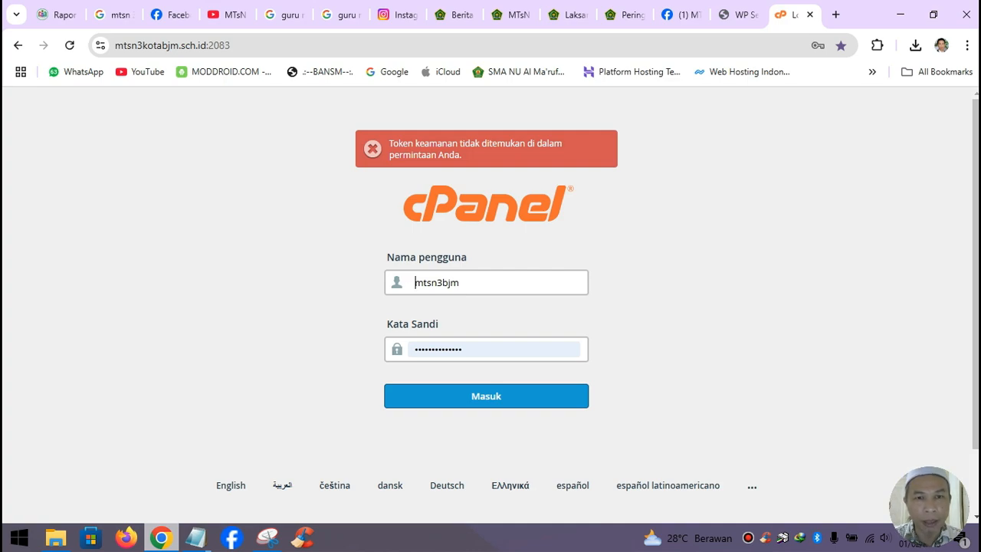
{"action": "left_click", "coordinate": [460, 395]}
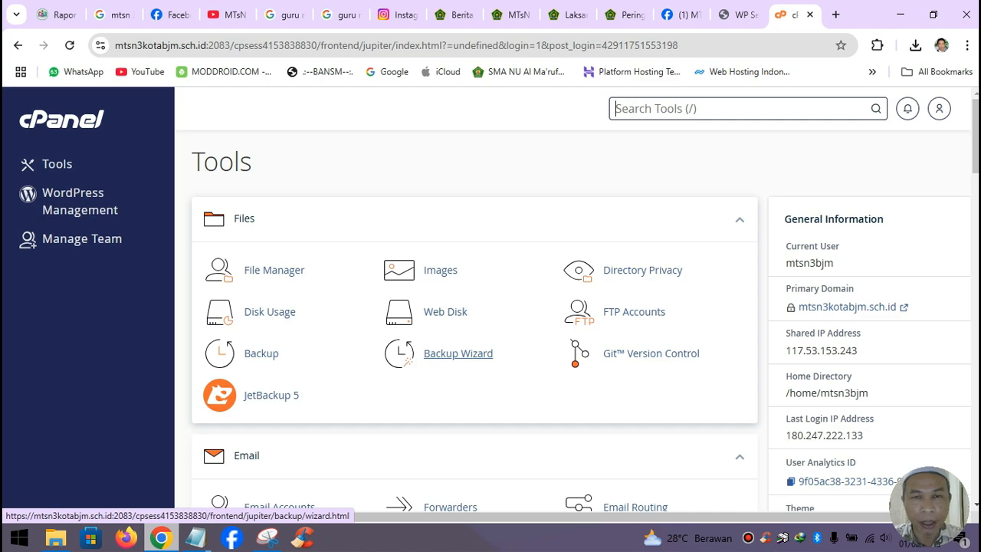
- Scroll the cPanel Tools page to the Software group and magnify it with Windows Magnifier
{"action": "scroll", "coordinate": [613, 344], "scroll_direction": "down", "scroll_amount": 3}
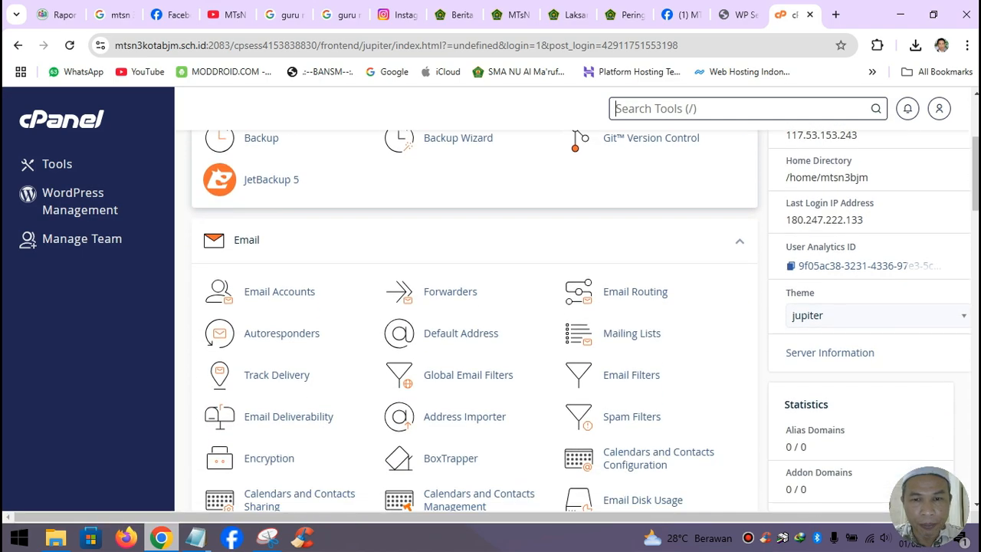
{"action": "key", "text": "/"}
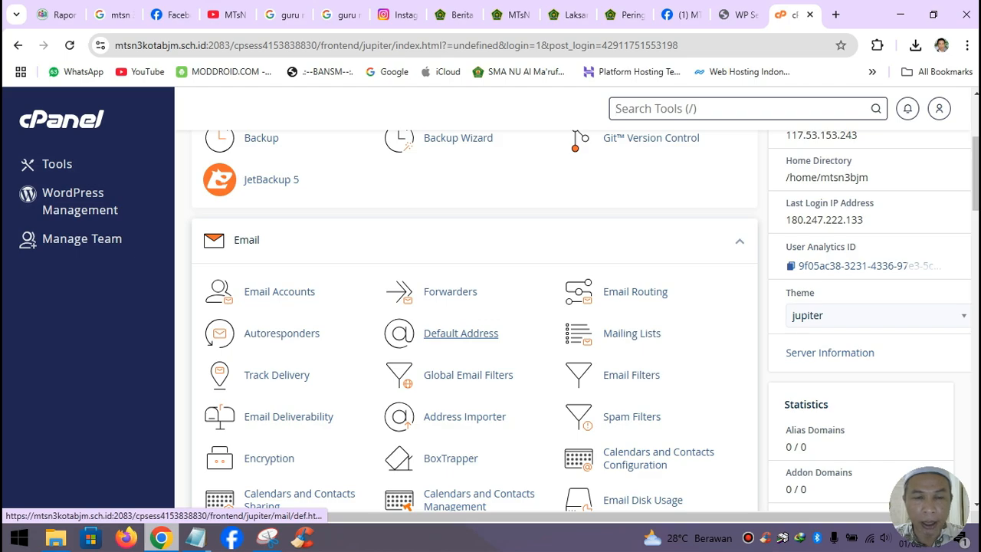
{"action": "scroll", "coordinate": [460, 332], "scroll_direction": "down", "scroll_amount": 10}
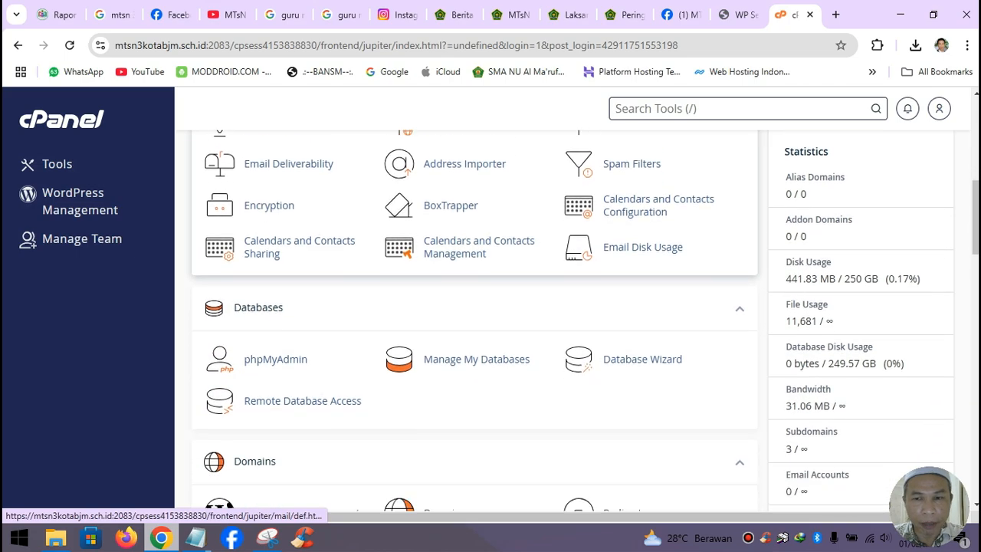
{"action": "scroll", "coordinate": [460, 333], "scroll_direction": "down", "scroll_amount": 6}
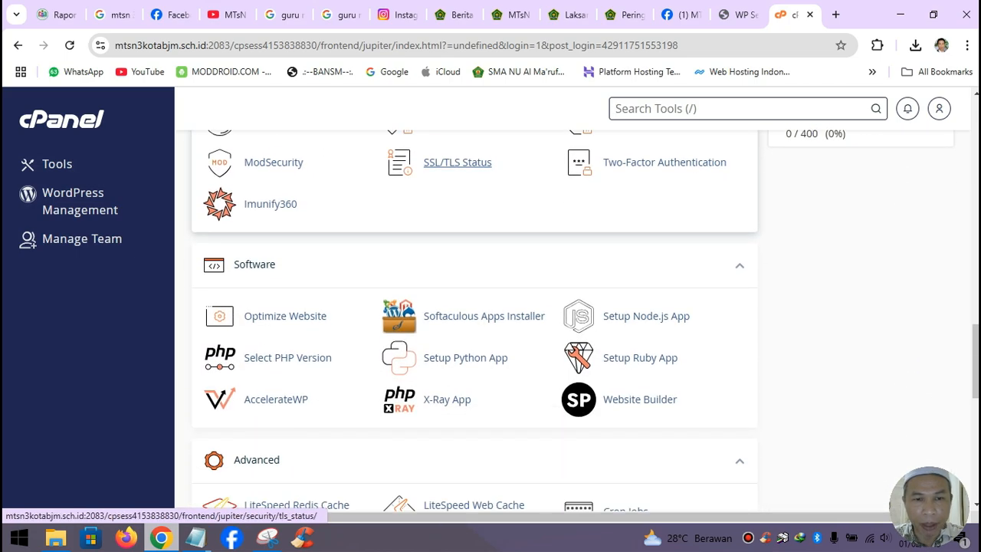
{"action": "key", "text": "/"}
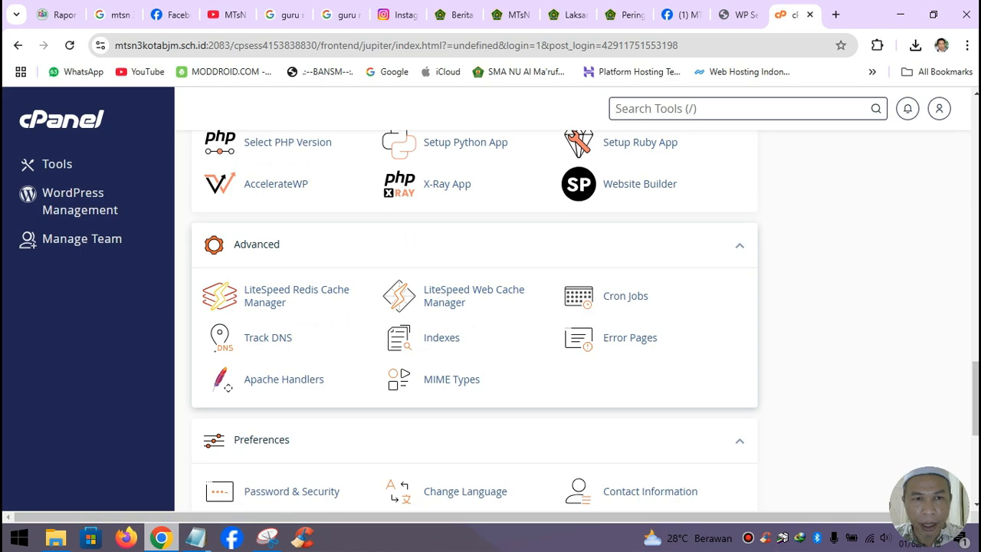
{"action": "scroll", "coordinate": [474, 306], "scroll_direction": "up", "scroll_amount": 2}
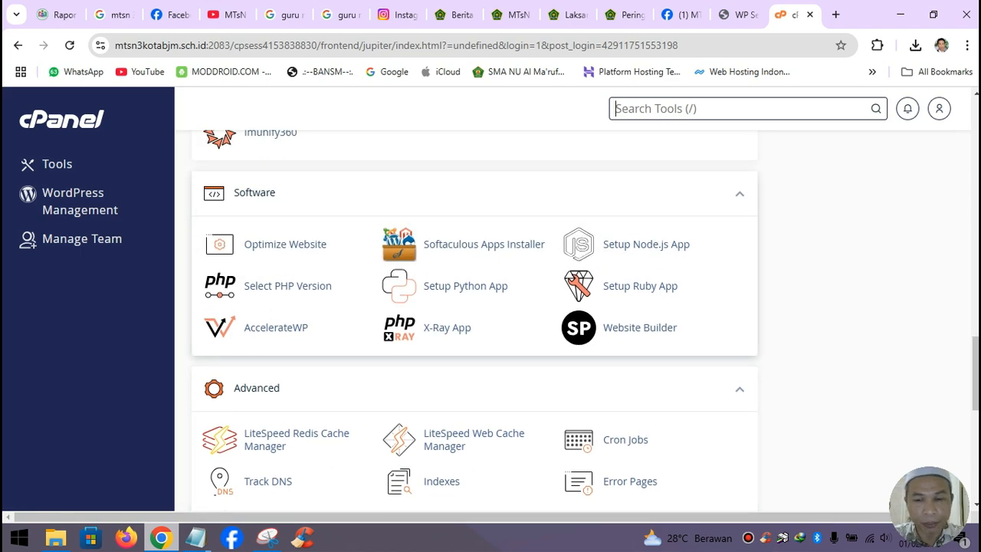
{"action": "key", "text": "super+plus"}
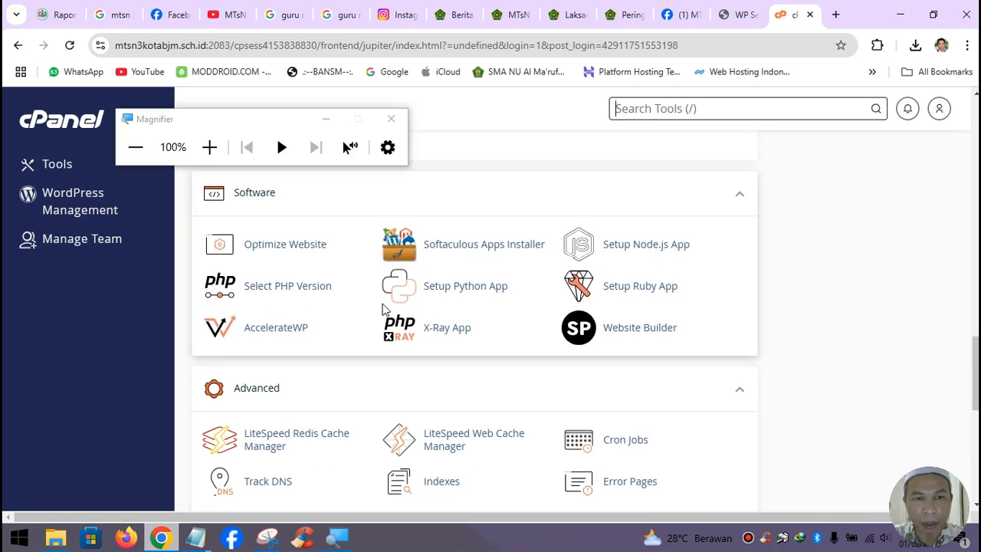
{"action": "key", "text": "super+plus"}
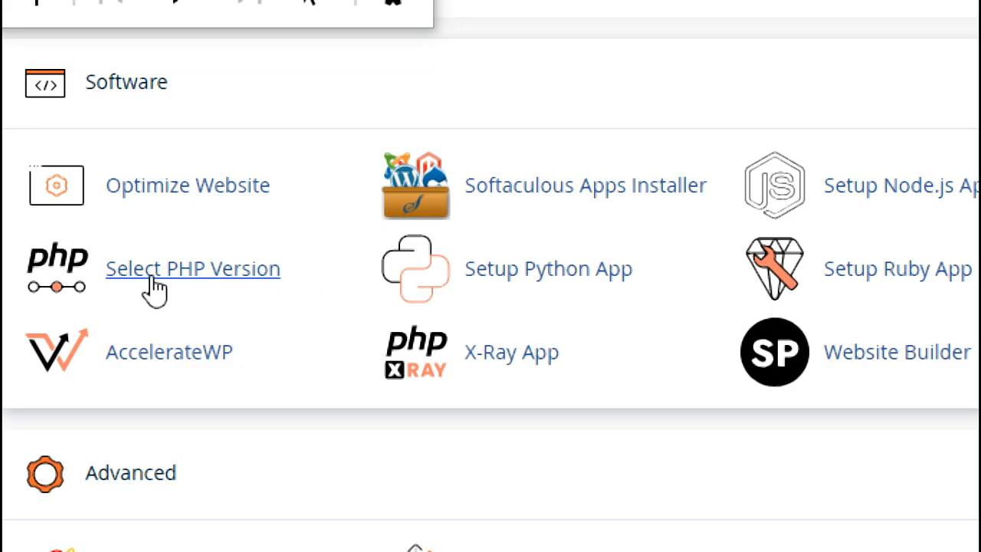
- Open Select PHP Version and confirm the current PHP version is 8.2
{"action": "left_click", "coordinate": [218, 272]}
{"action": "key", "text": "super+minus"}
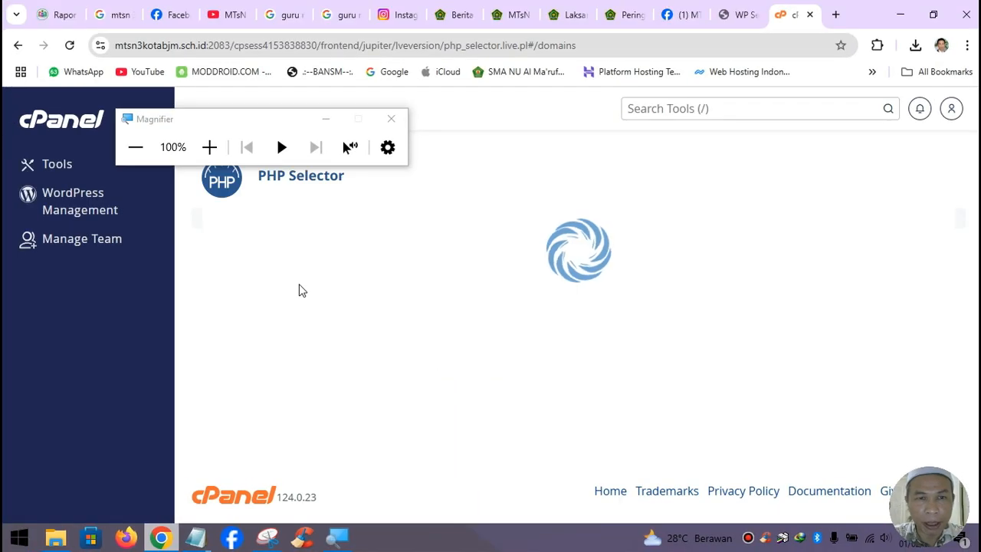
{"action": "left_click", "coordinate": [326, 120]}
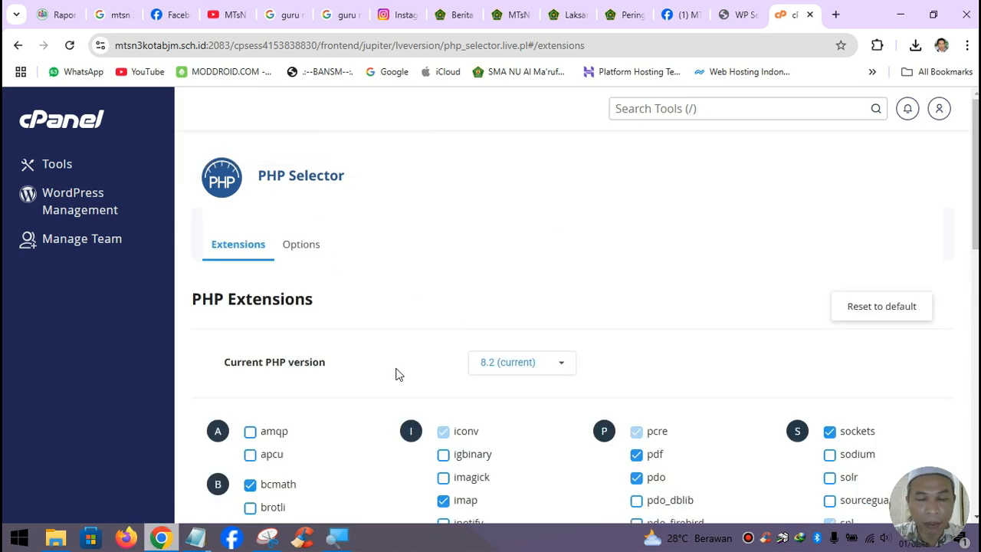
{"action": "key", "text": "super+plus"}
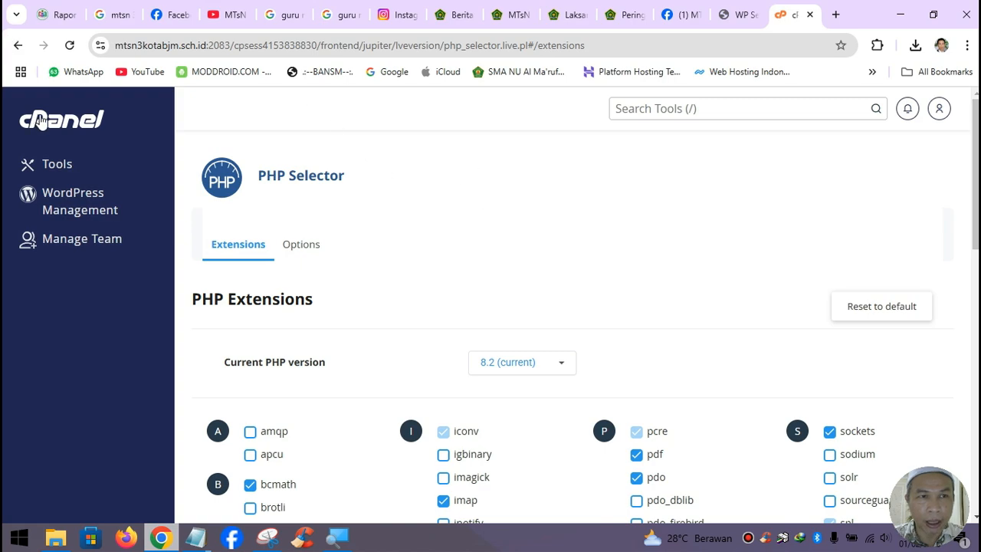
- Return to the cPanel home page and open Manage My Databases under Databases
{"action": "left_click", "coordinate": [67, 138]}
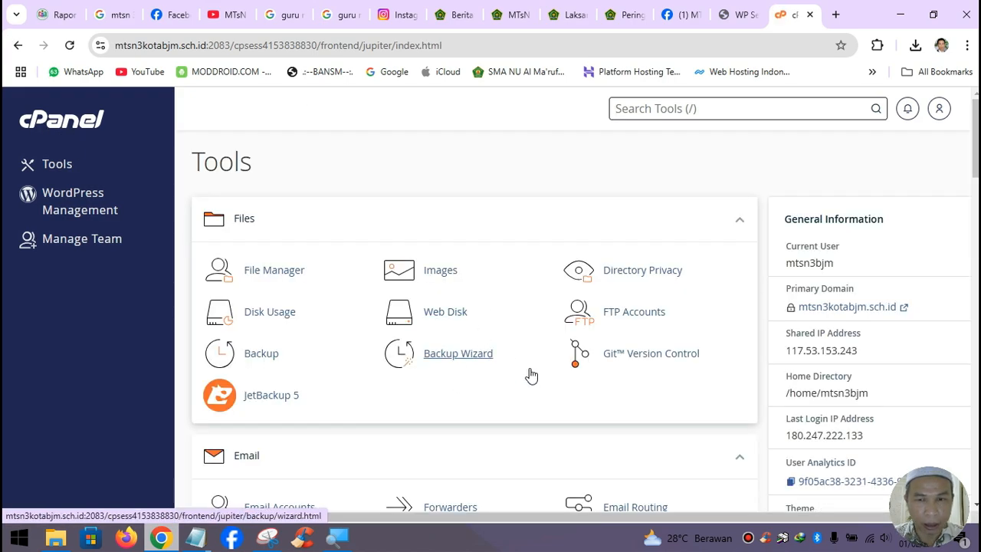
{"action": "scroll", "coordinate": [528, 375], "scroll_direction": "down", "scroll_amount": 6}
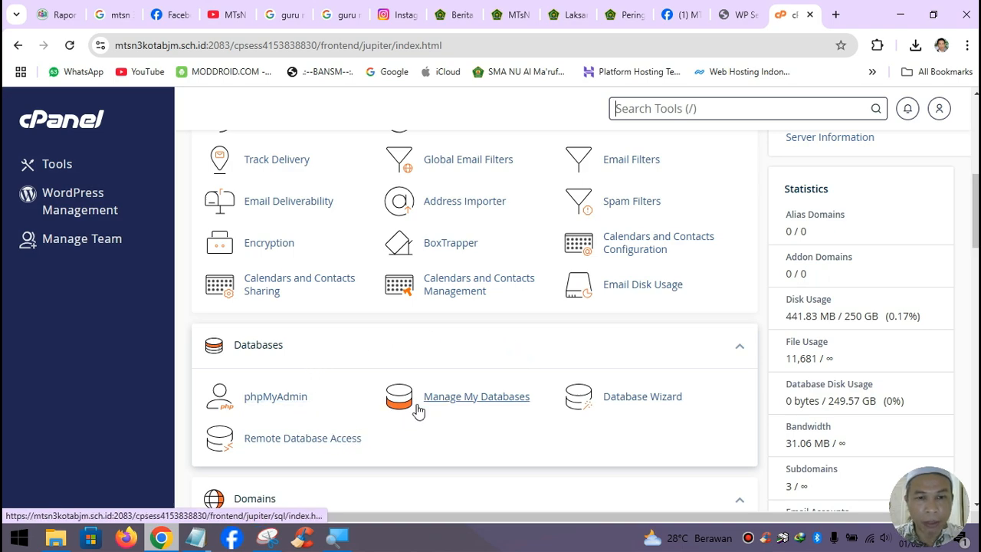
{"action": "left_click", "coordinate": [479, 398]}
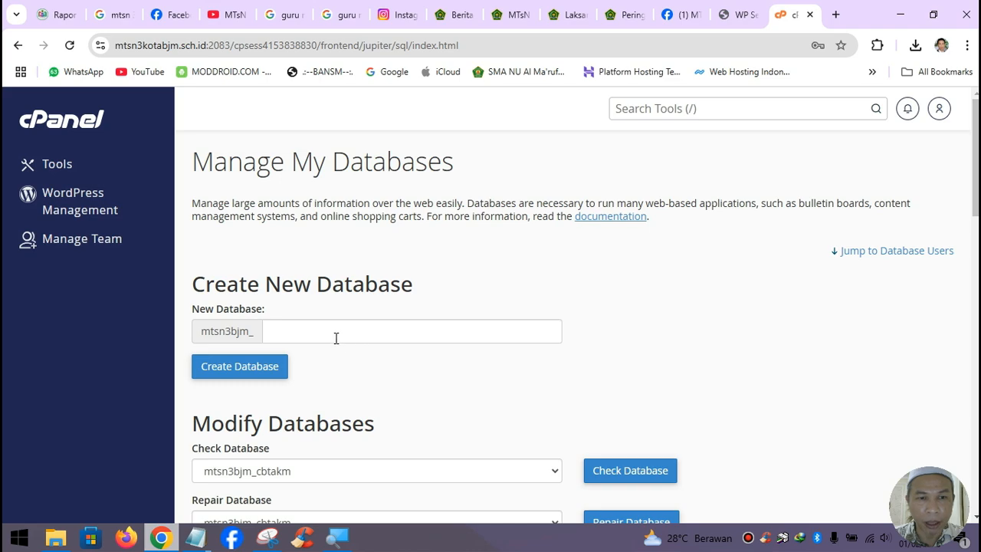
- Create the database 'wordpress' (mtsn3bjm_wordpress) and select its full name for copying
{"action": "left_click", "coordinate": [336, 338]}
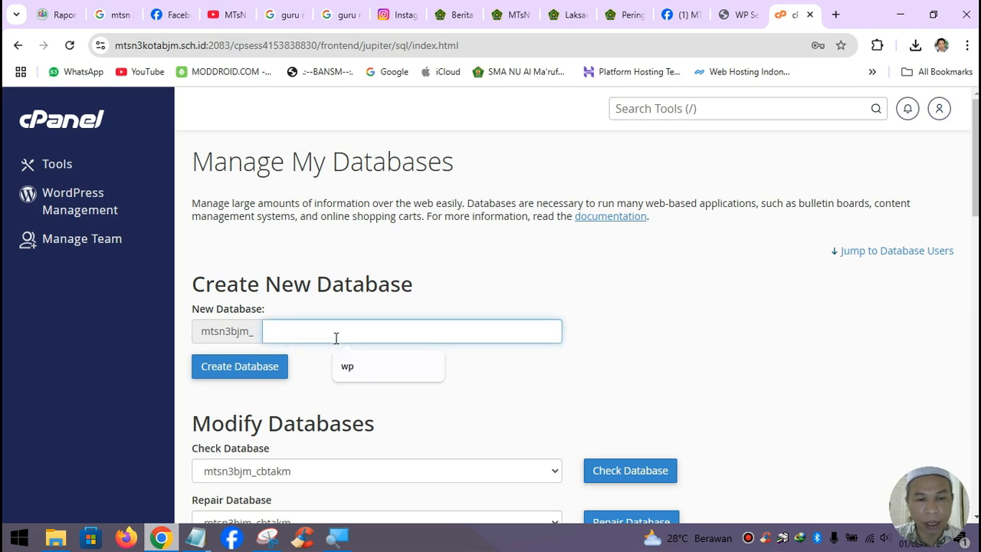
{"action": "type", "text": "wordpre"}
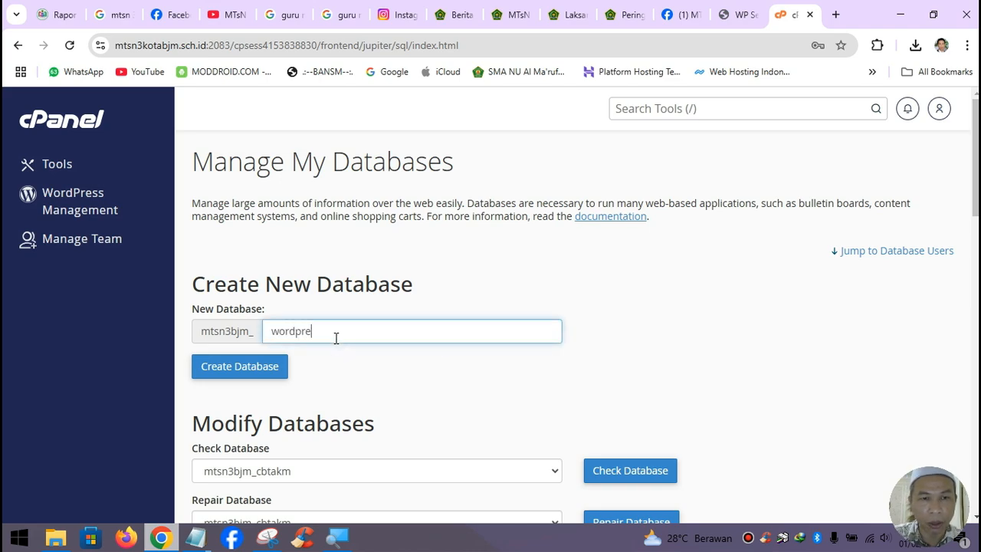
{"action": "type", "text": "ss"}
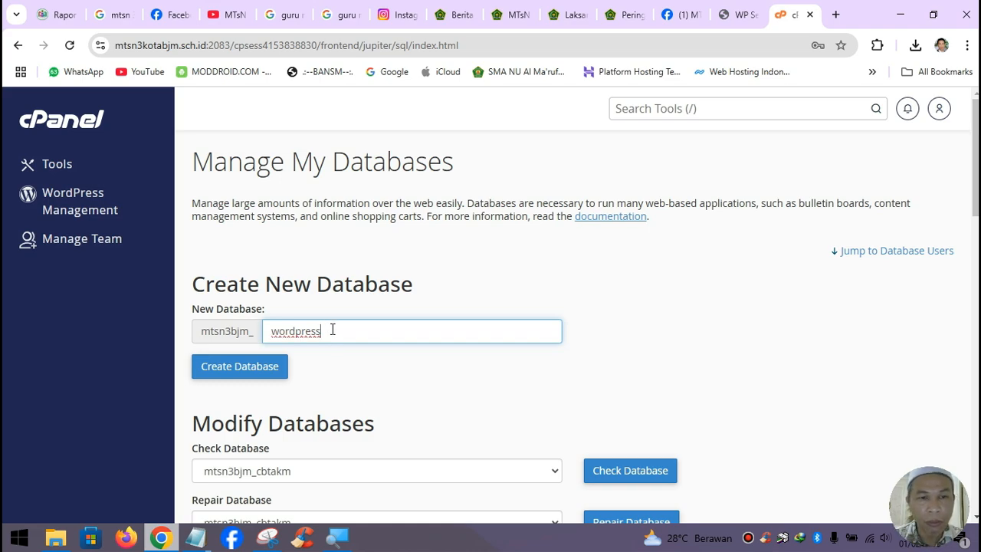
{"action": "left_click", "coordinate": [260, 375]}
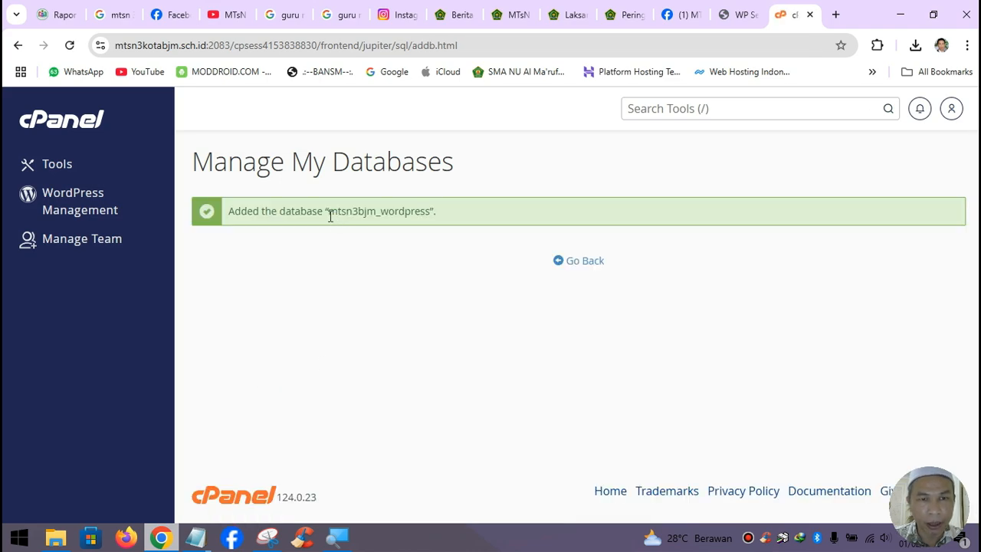
{"action": "left_click_drag", "start_coordinate": [330, 216], "coordinate": [433, 213]}
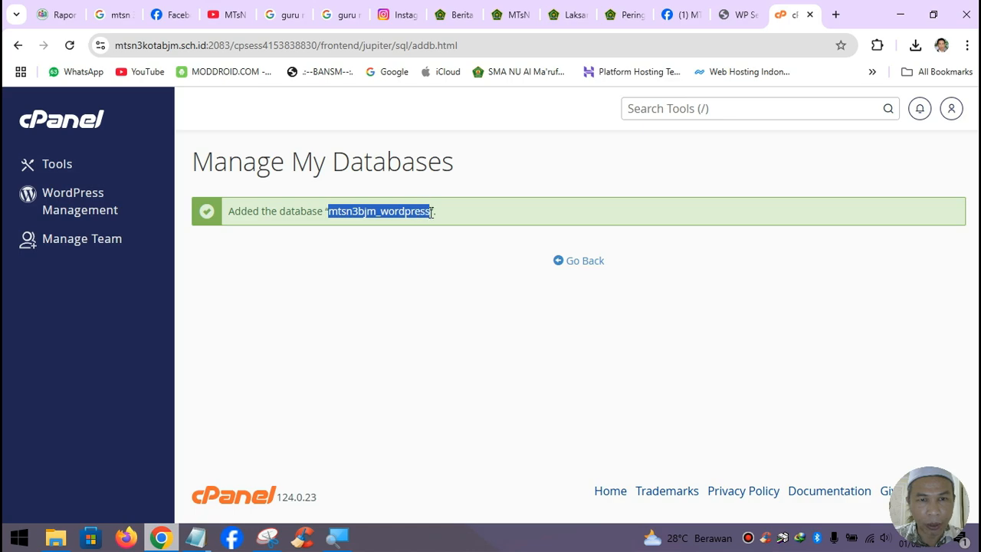
{"action": "left_click", "coordinate": [195, 536]}
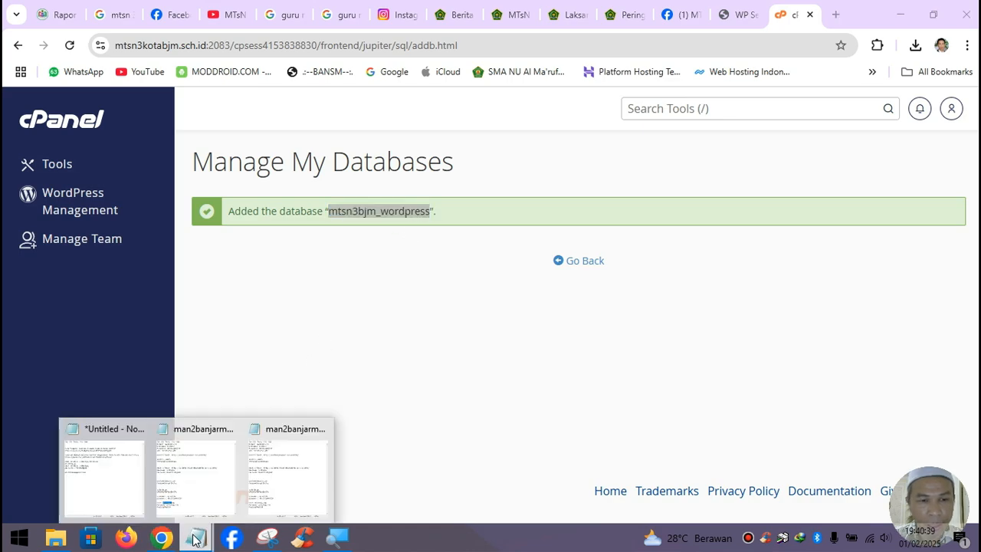
- Close extra Notepad windows and delete the old mtsn3bjm_wp line from the untitled notes
{"action": "left_click", "coordinate": [231, 429]}
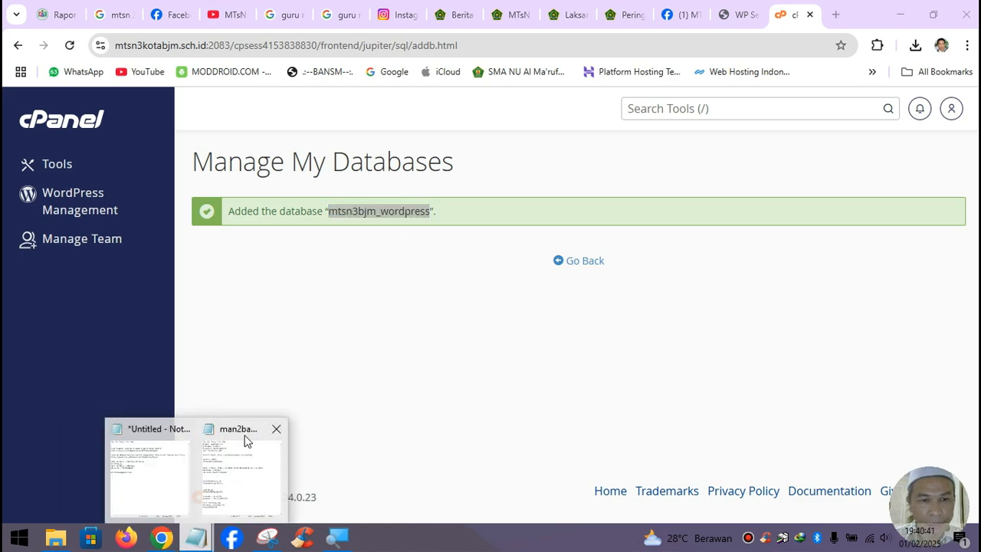
{"action": "left_click", "coordinate": [276, 430]}
{"action": "left_click", "coordinate": [229, 470]}
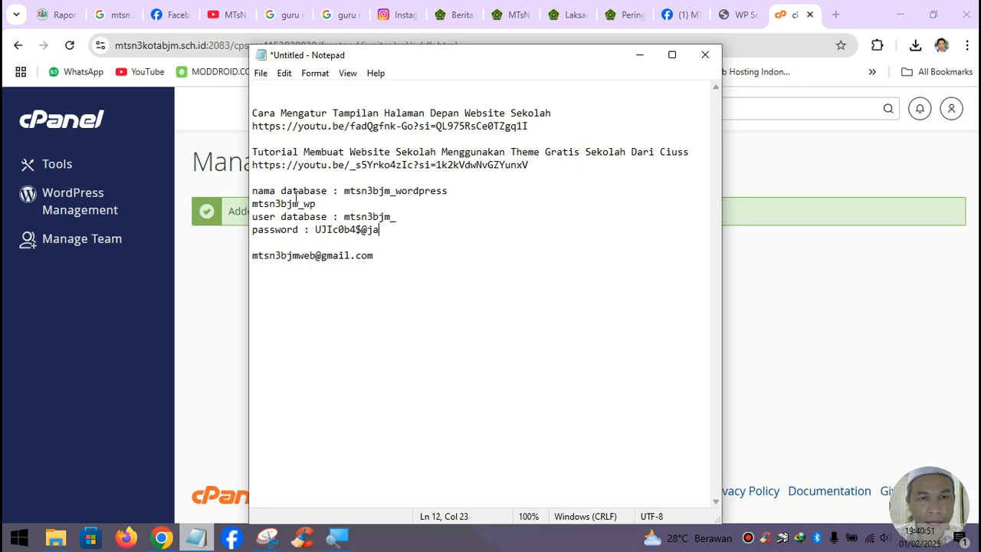
{"action": "left_click_drag", "start_coordinate": [254, 203], "coordinate": [322, 203]}
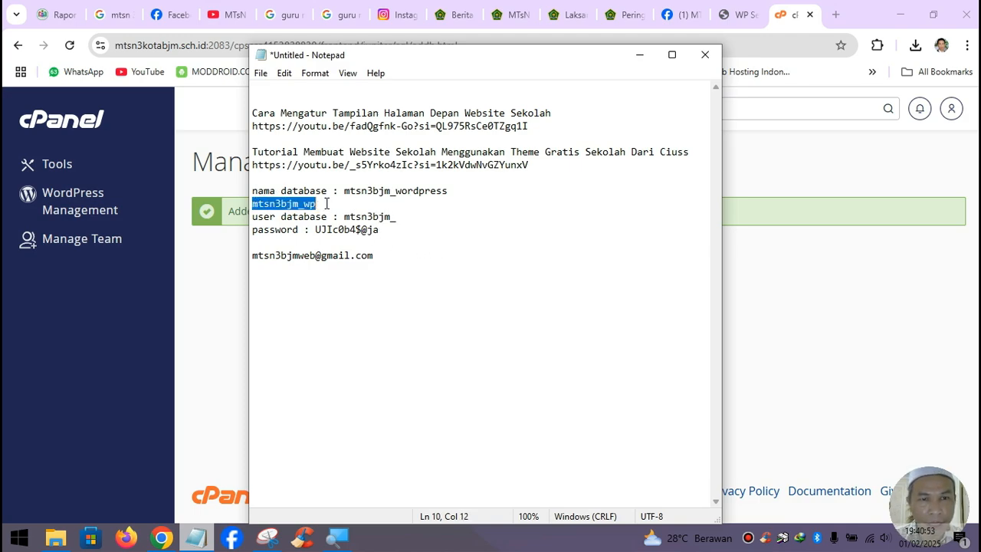
{"action": "key", "text": "ctrl+x"}
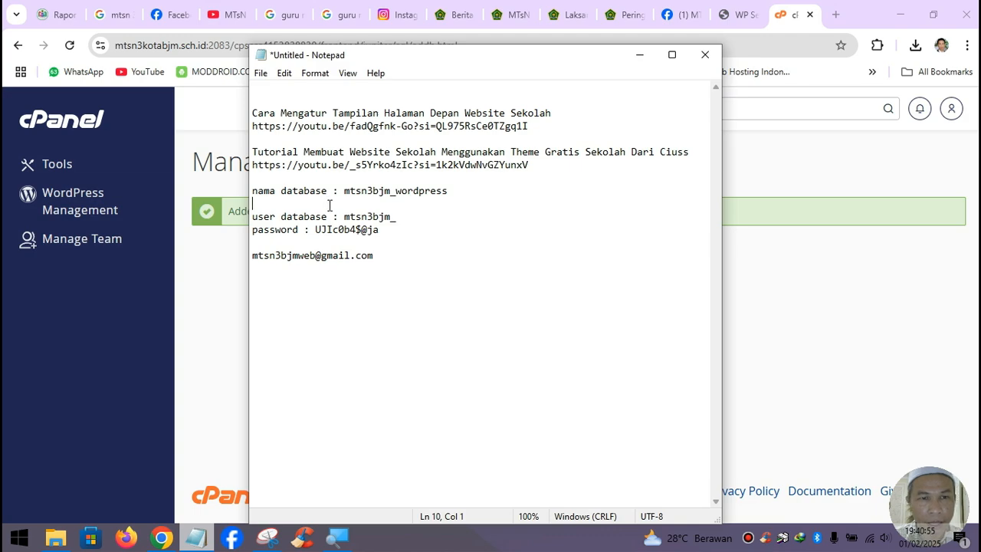
{"action": "key", "text": "Delete"}
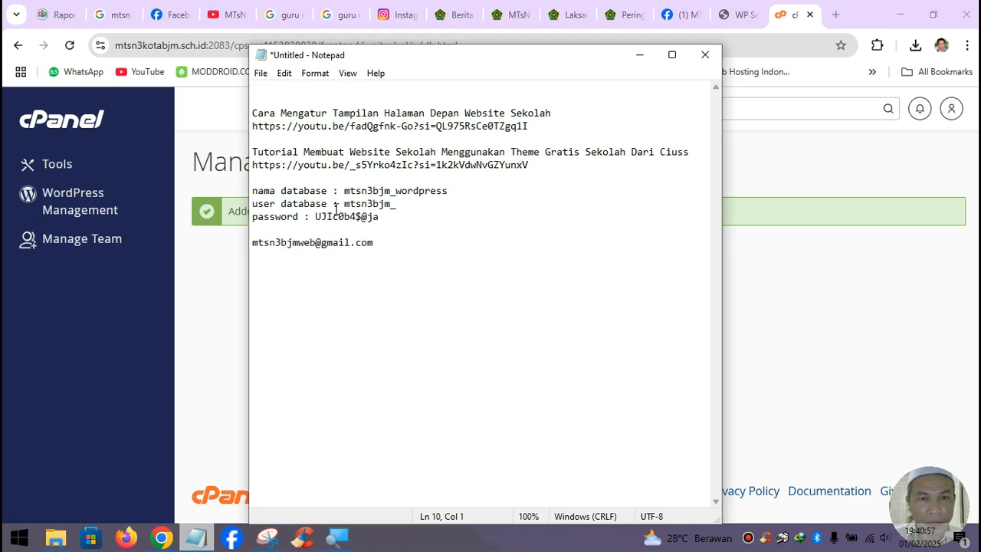
{"action": "left_click", "coordinate": [642, 55]}
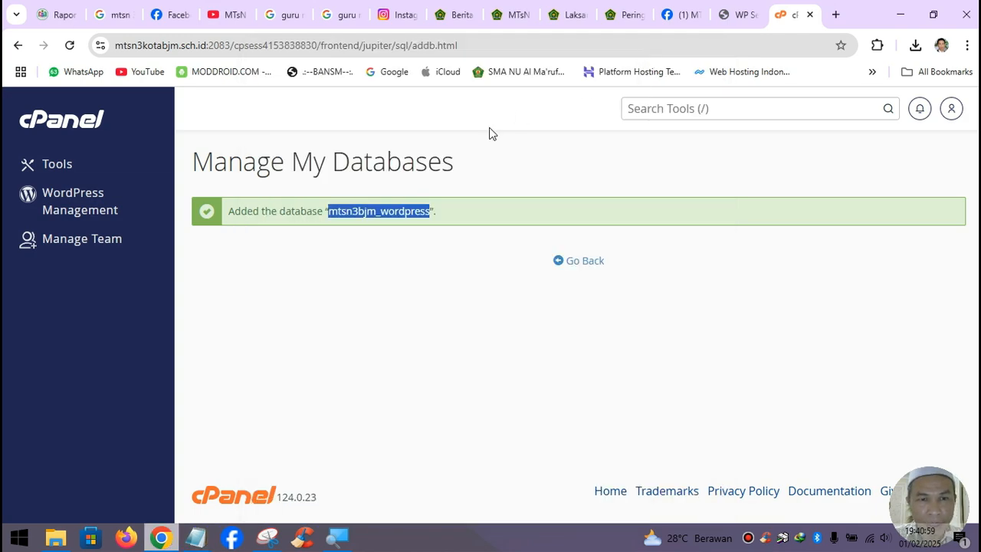
- Return to the databases page and review the existing database users without changing any
{"action": "left_click", "coordinate": [580, 261]}
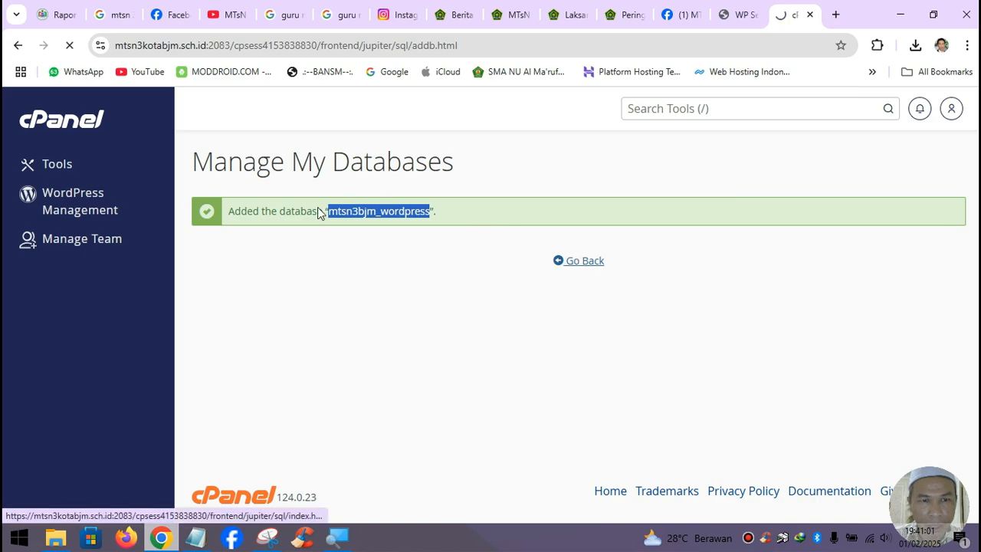
{"action": "scroll", "coordinate": [354, 309], "scroll_direction": "down", "scroll_amount": 5}
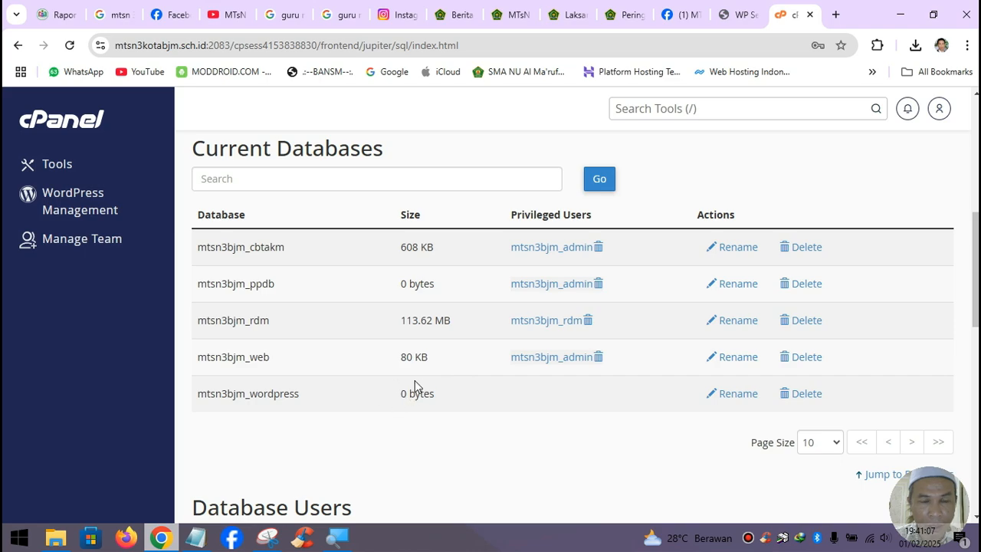
{"action": "scroll", "coordinate": [433, 392], "scroll_direction": "down", "scroll_amount": 2}
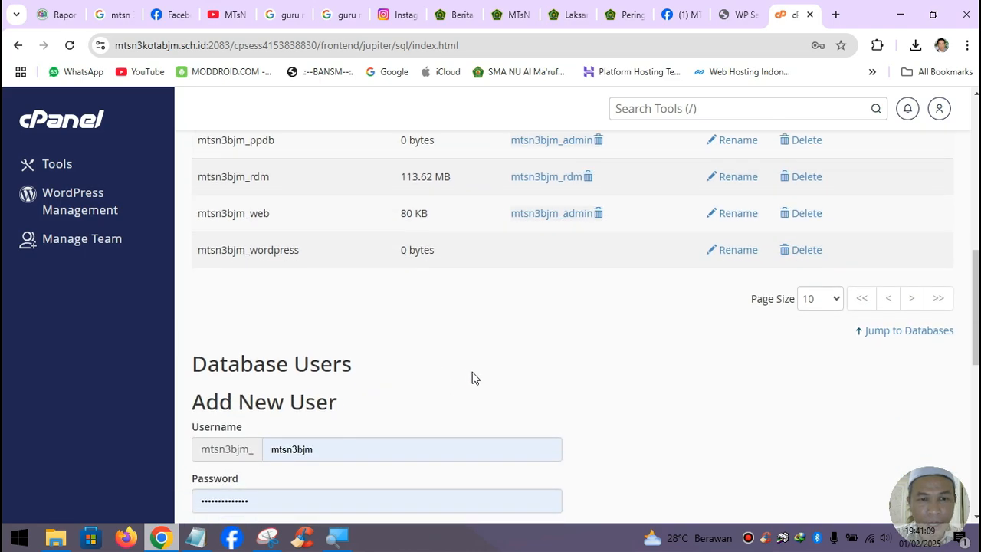
{"action": "scroll", "coordinate": [307, 272], "scroll_direction": "up", "scroll_amount": 1}
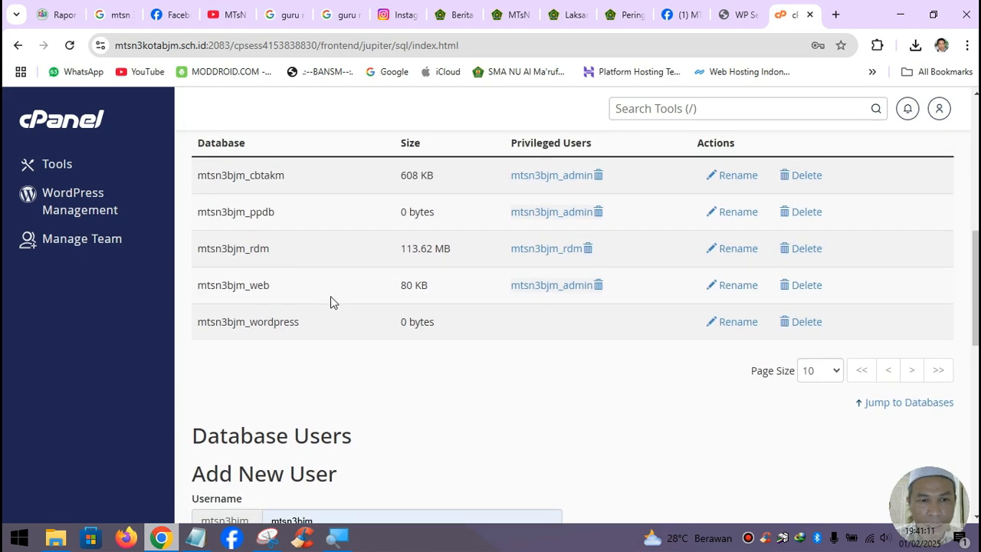
{"action": "scroll", "coordinate": [352, 334], "scroll_direction": "down", "scroll_amount": 8}
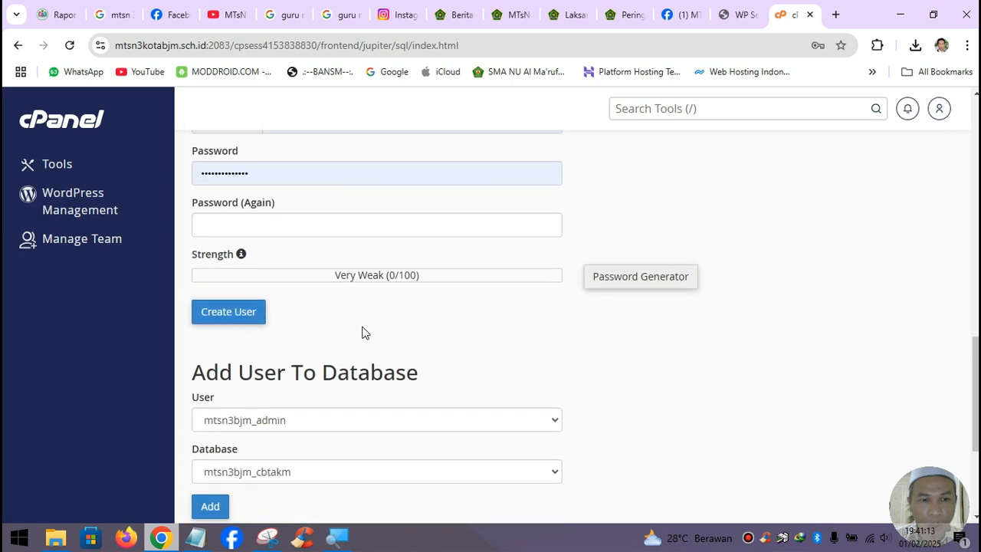
{"action": "left_click", "coordinate": [330, 319]}
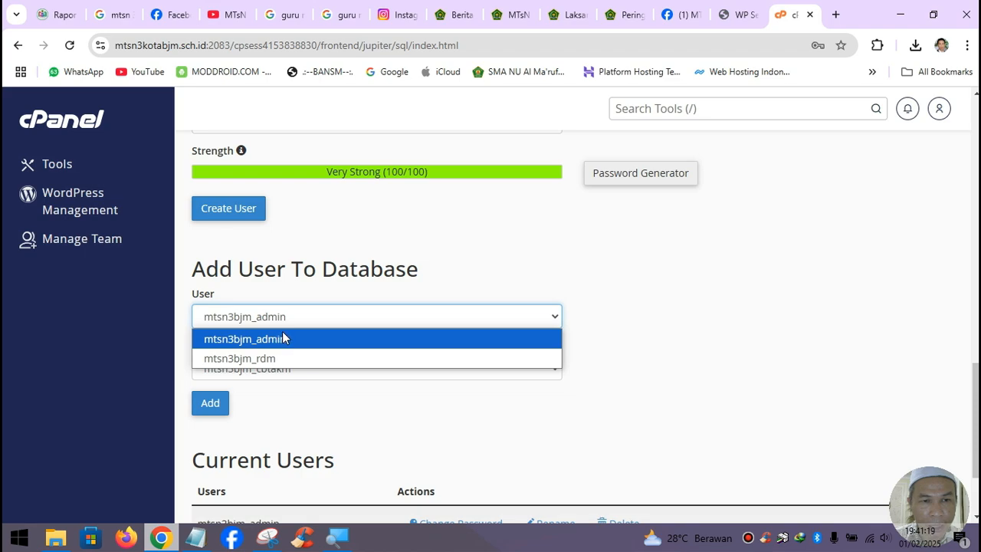
{"action": "left_click", "coordinate": [421, 264]}
{"action": "scroll", "coordinate": [383, 283], "scroll_direction": "up", "scroll_amount": 3}
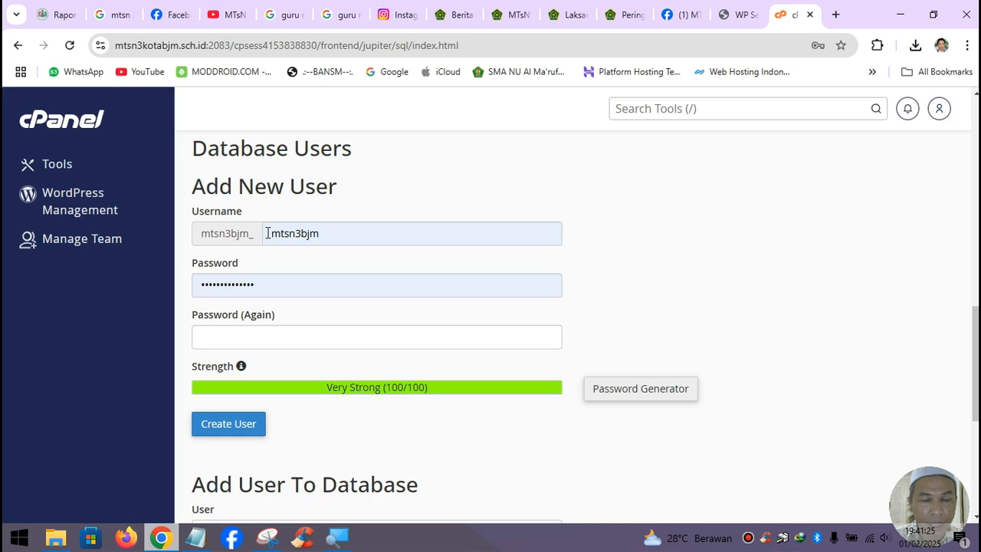
- Replace the new database username wordpress with wp and bring up the saved notes
{"action": "left_click_drag", "start_coordinate": [267, 233], "coordinate": [347, 236]}
{"action": "type", "text": "wwordpr"}
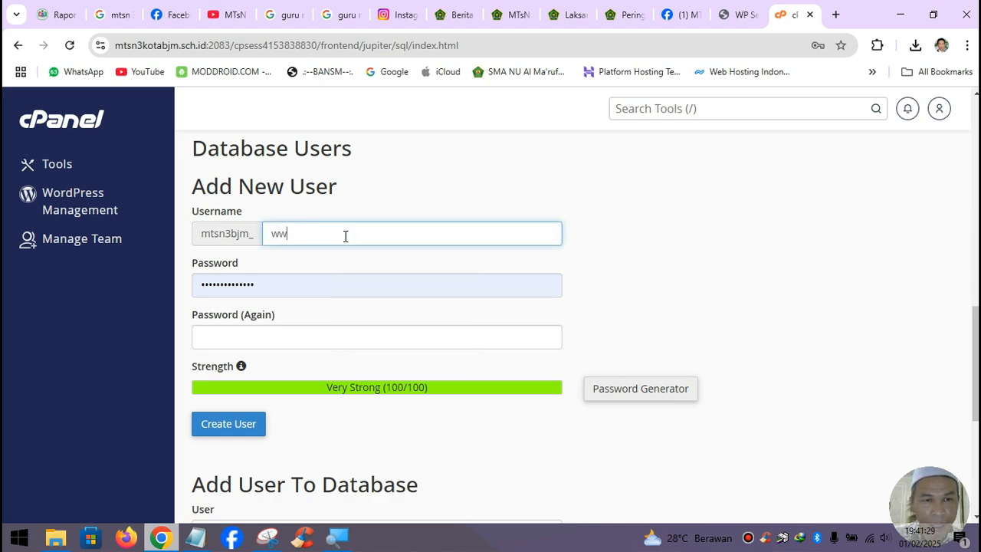
{"action": "key", "text": "BackSpace"}
{"action": "type", "text": "ordp"}
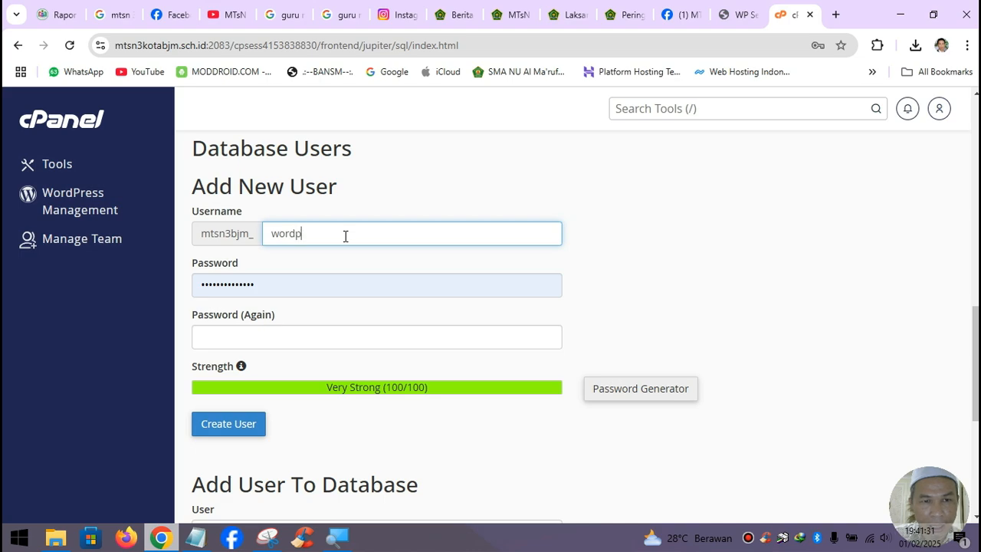
{"action": "type", "text": "ress"}
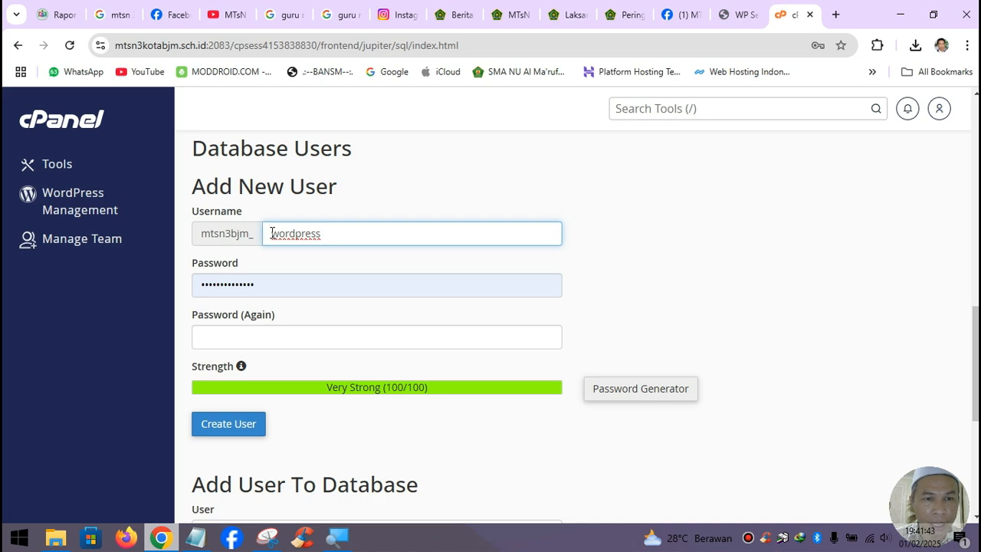
{"action": "left_click_drag", "start_coordinate": [272, 233], "coordinate": [370, 253]}
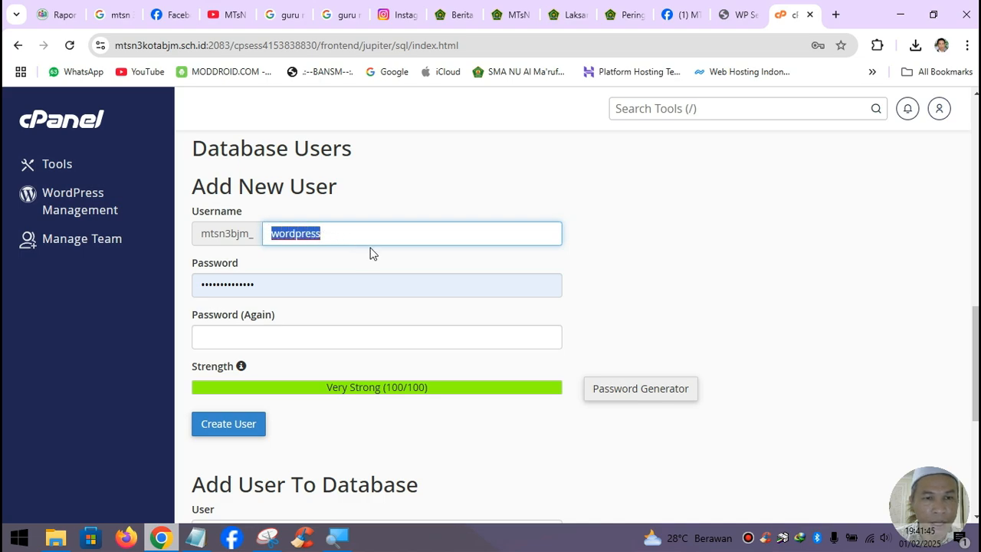
{"action": "left_click", "coordinate": [294, 234]}
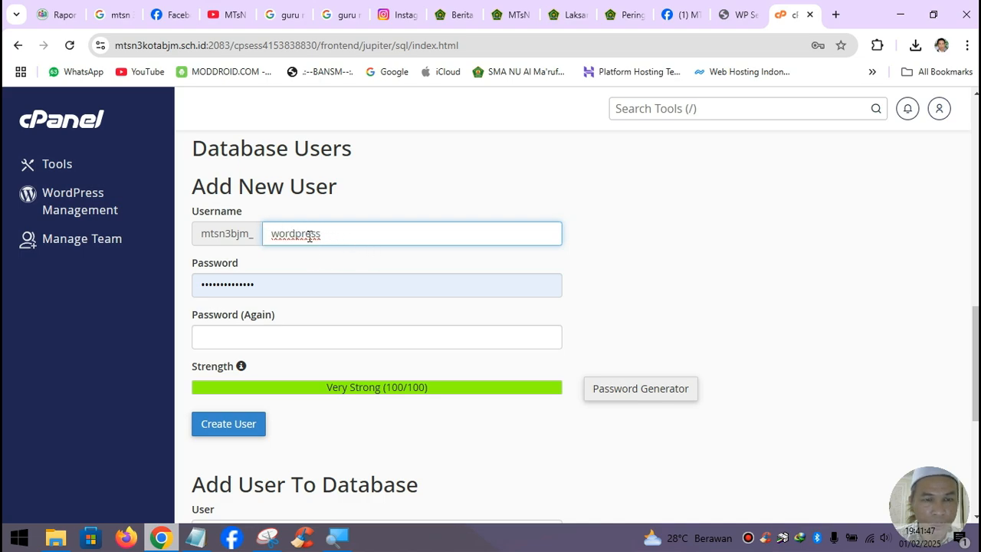
{"action": "left_click_drag", "start_coordinate": [330, 232], "coordinate": [260, 241]}
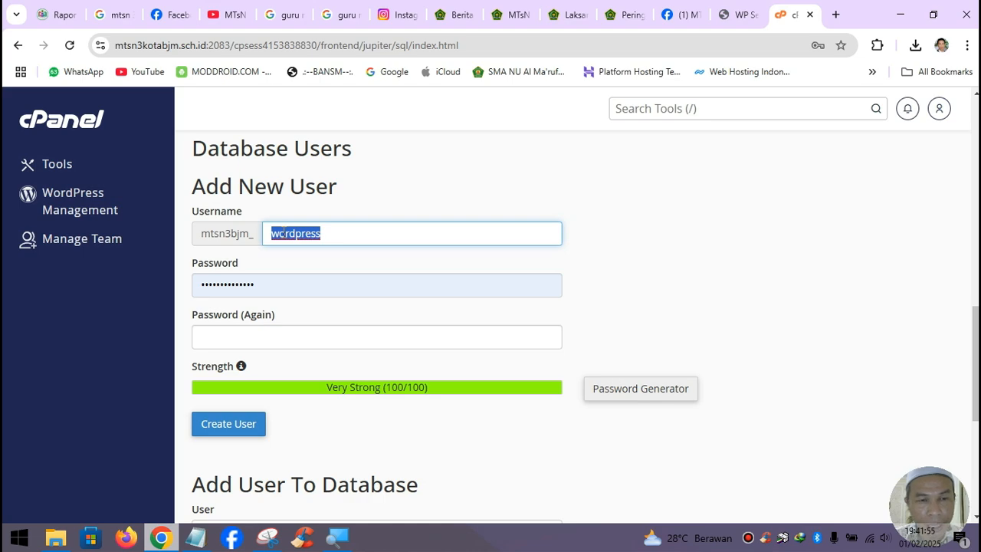
{"action": "type", "text": "wp"}
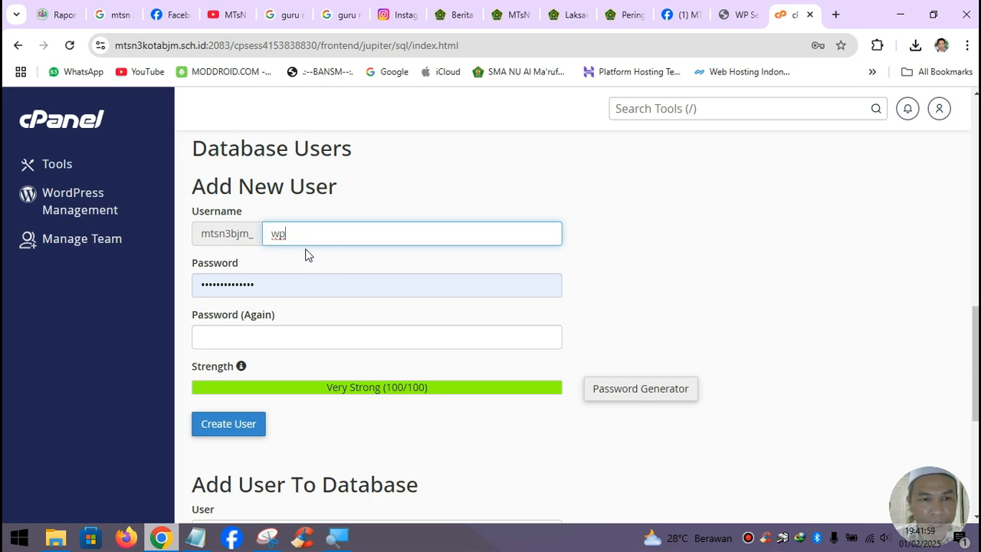
{"action": "left_click", "coordinate": [195, 537]}
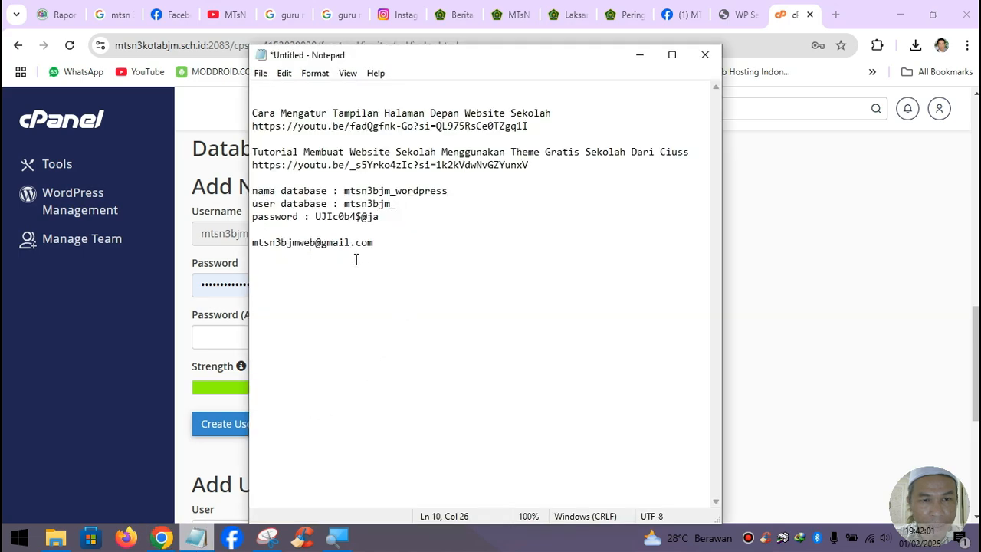
- Add wp after mtsn3bjm_ on the notes' user line, copy the noted password, and minimize Notepad
{"action": "left_click_drag", "start_coordinate": [315, 217], "coordinate": [379, 217]}
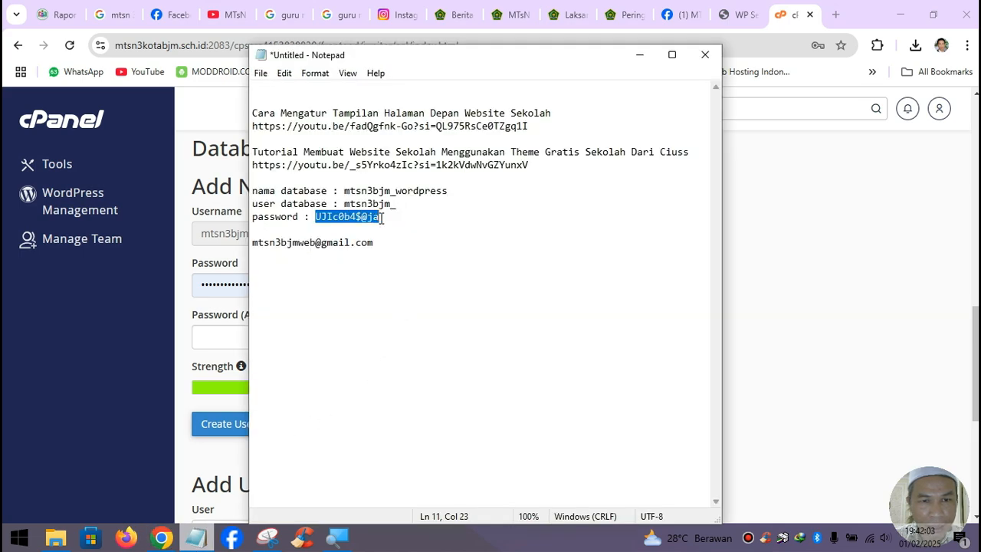
{"action": "left_click", "coordinate": [408, 204]}
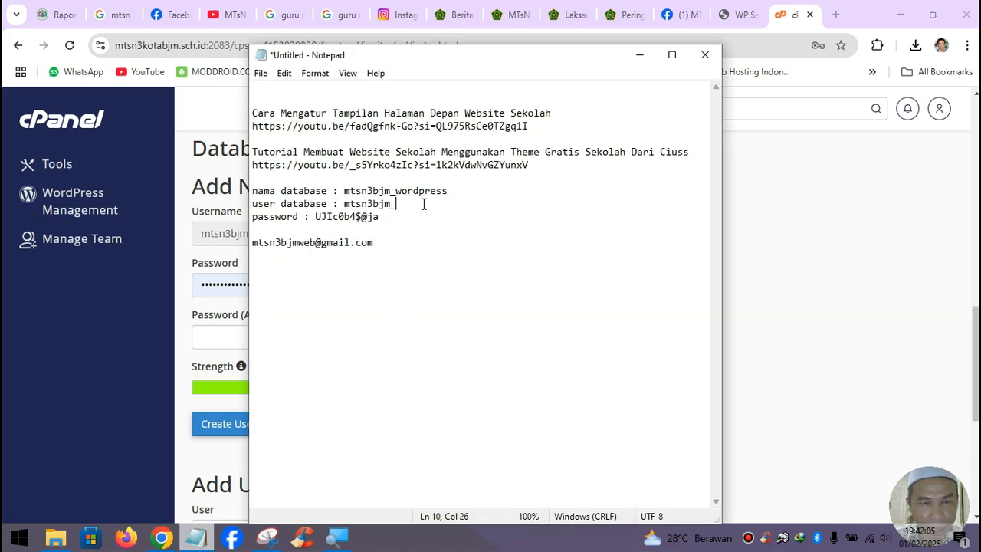
{"action": "type", "text": "wp"}
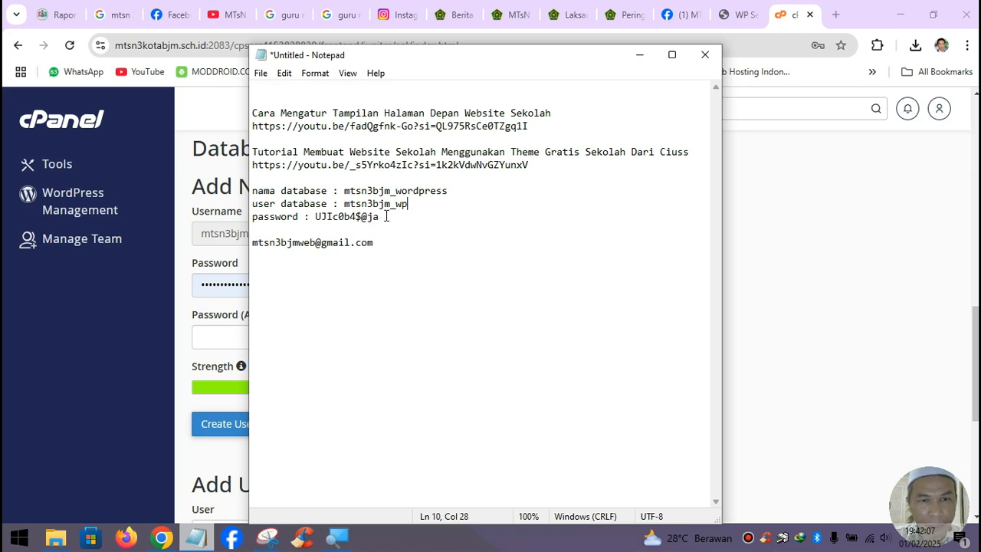
{"action": "left_click_drag", "start_coordinate": [395, 191], "coordinate": [449, 189]}
{"action": "left_click_drag", "start_coordinate": [395, 204], "coordinate": [408, 205]}
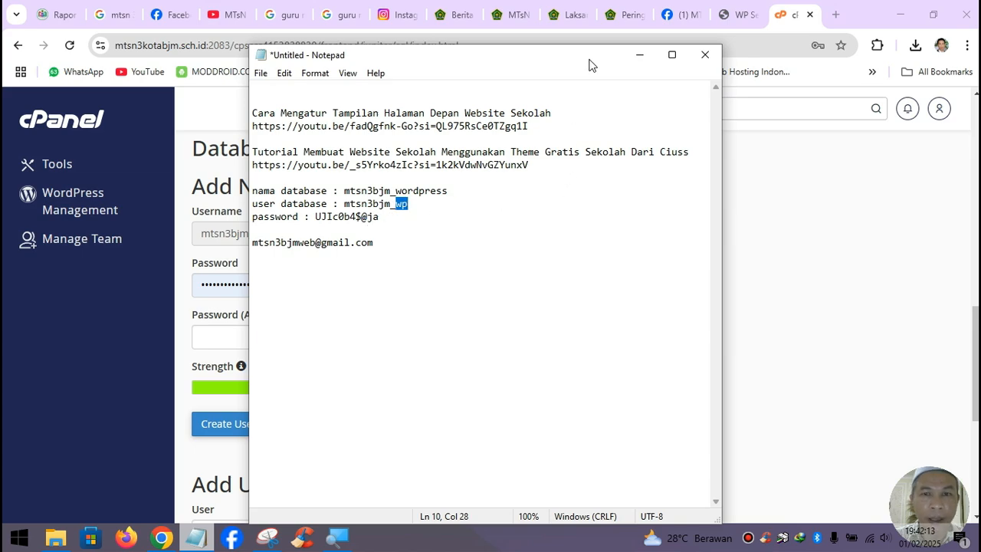
{"action": "left_click_drag", "start_coordinate": [319, 216], "coordinate": [381, 217]}
{"action": "left_click", "coordinate": [333, 226]}
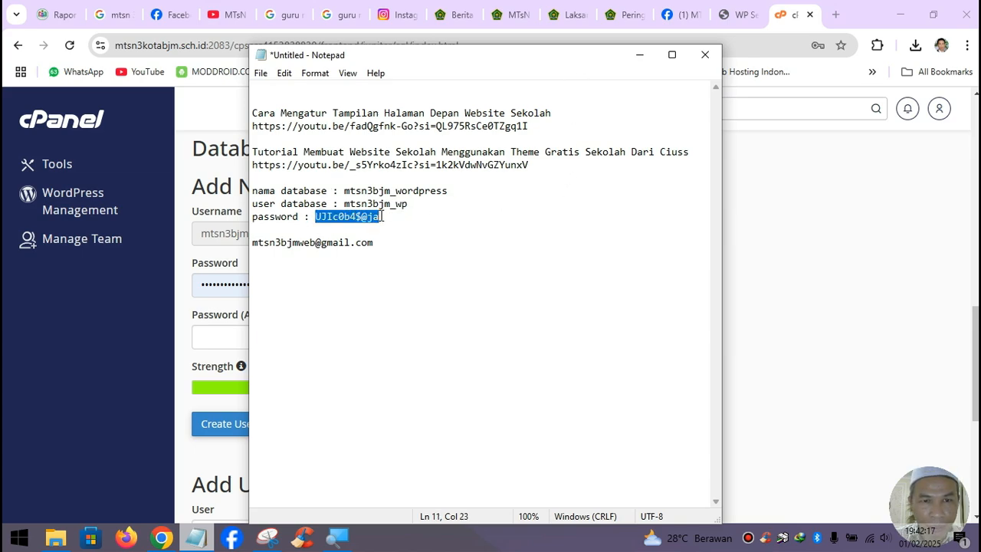
{"action": "left_click", "coordinate": [642, 55]}
- Paste the copied password into Password and Password (Again), then create user mtsn3bjm_wp
{"action": "left_click_drag", "start_coordinate": [296, 283], "coordinate": [151, 282]}
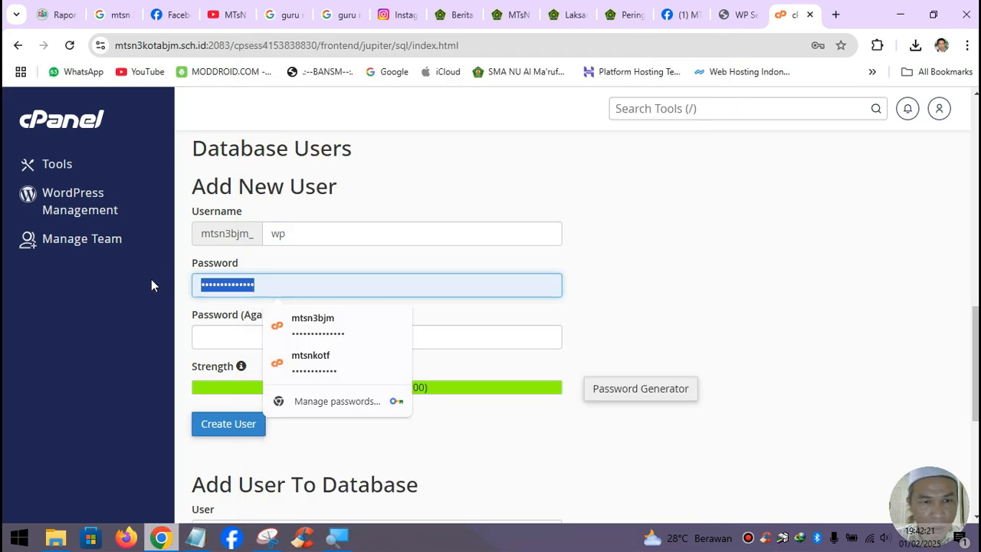
{"action": "key", "text": "ctrl+v"}
{"action": "left_click", "coordinate": [223, 338]}
{"action": "key", "text": "ctrl+v"}
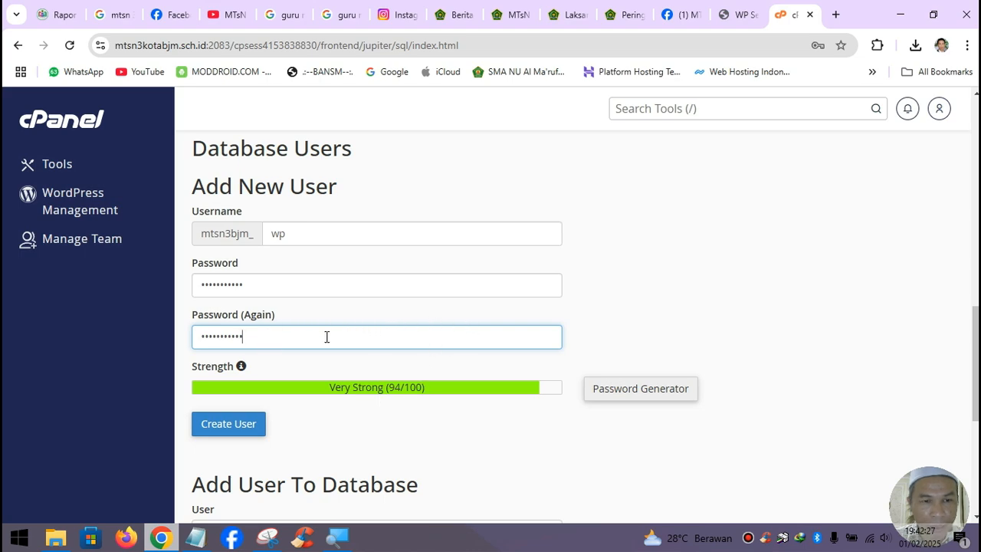
{"action": "left_click", "coordinate": [246, 428]}
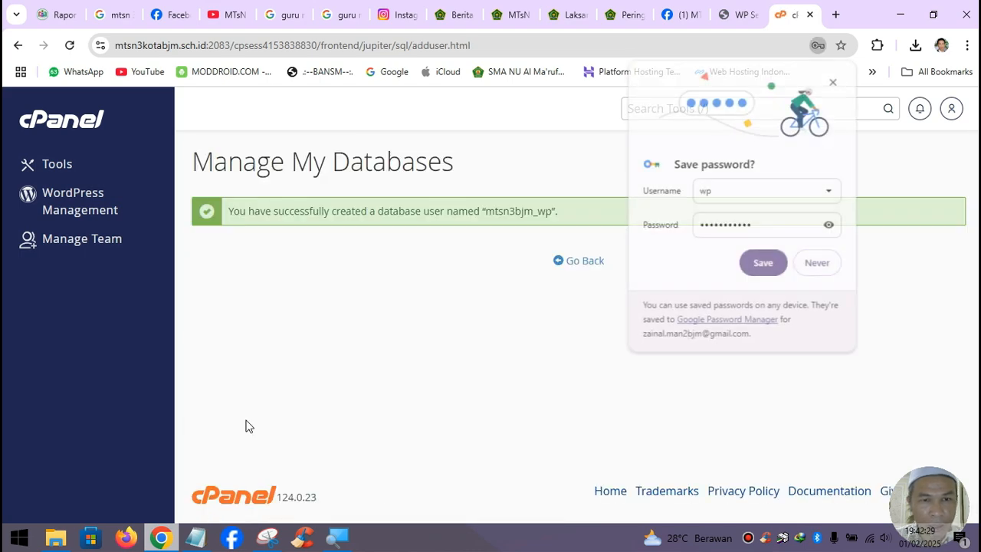
- Dismiss the save-password offer and add mtsn3bjm_wp to the mtsn3bjm_wordpress database
{"action": "left_click", "coordinate": [834, 80]}
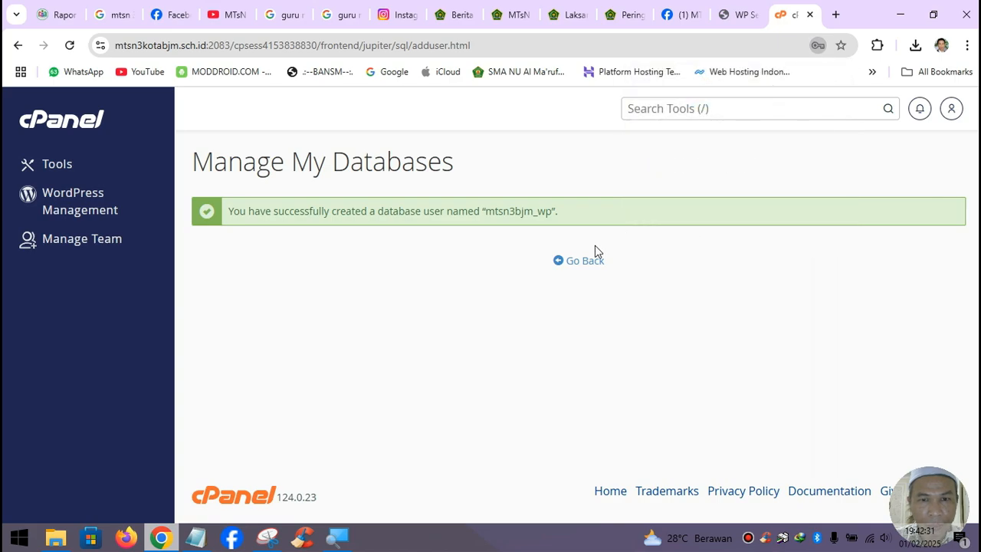
{"action": "left_click", "coordinate": [585, 263]}
{"action": "scroll", "coordinate": [309, 324], "scroll_direction": "down", "scroll_amount": 6}
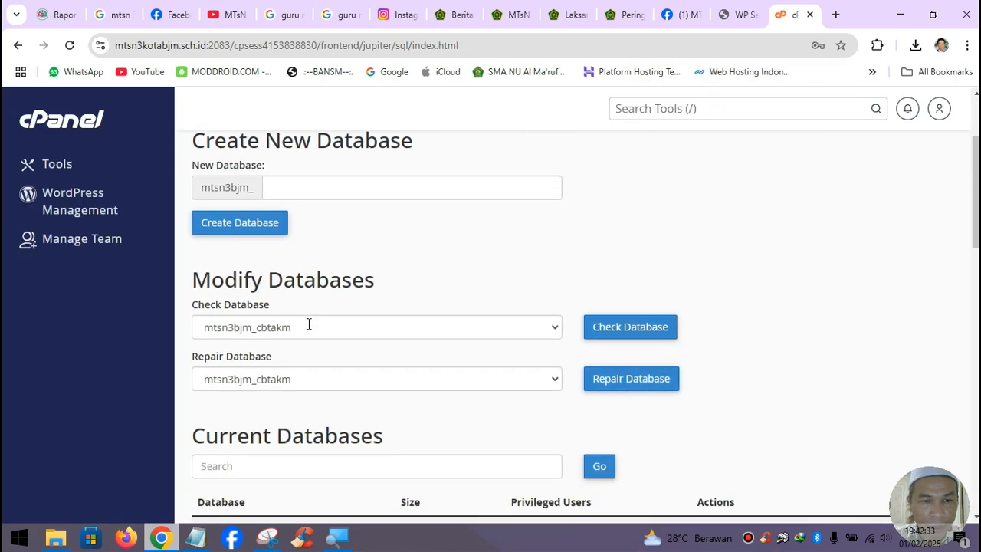
{"action": "scroll", "coordinate": [311, 307], "scroll_direction": "down", "scroll_amount": 8}
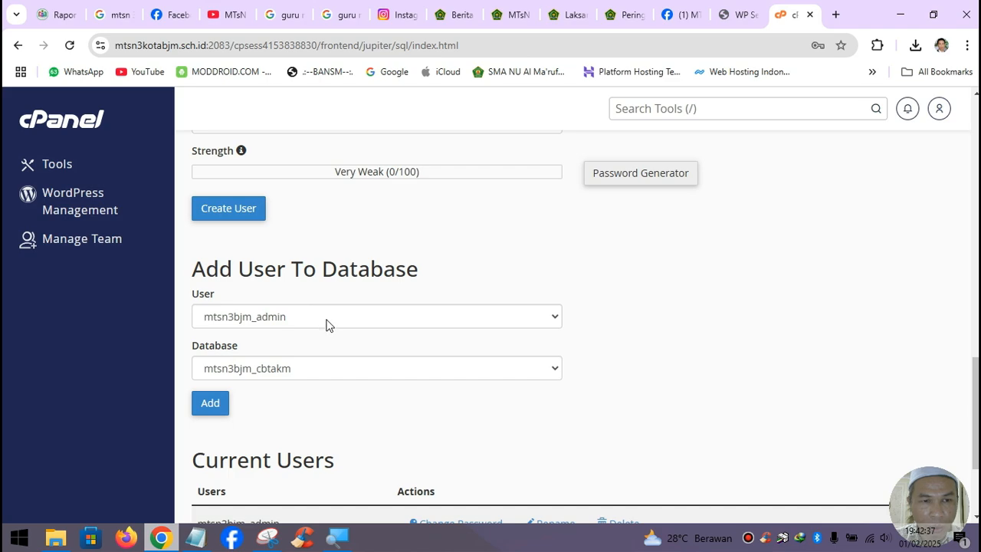
{"action": "left_click", "coordinate": [326, 317]}
{"action": "left_click", "coordinate": [280, 376]}
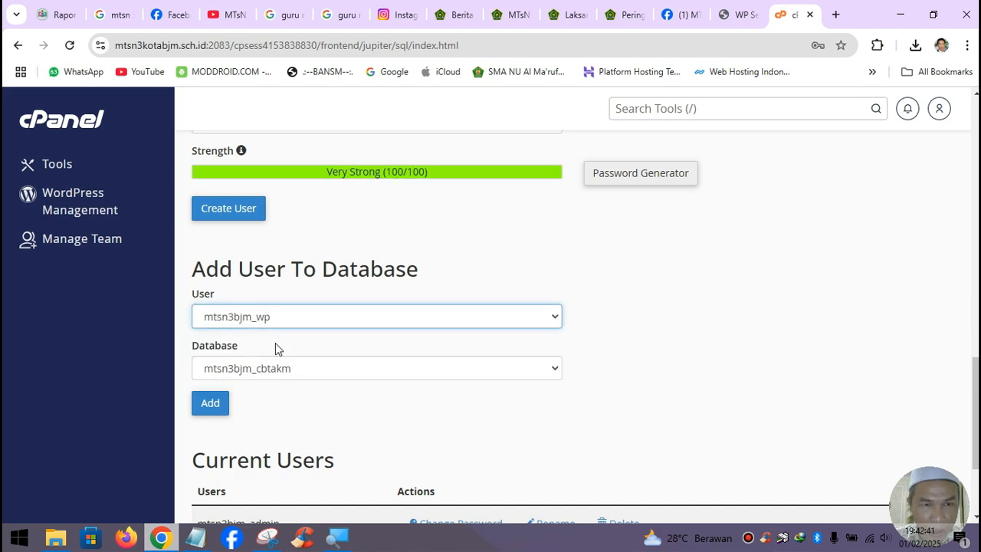
{"action": "left_click", "coordinate": [313, 375]}
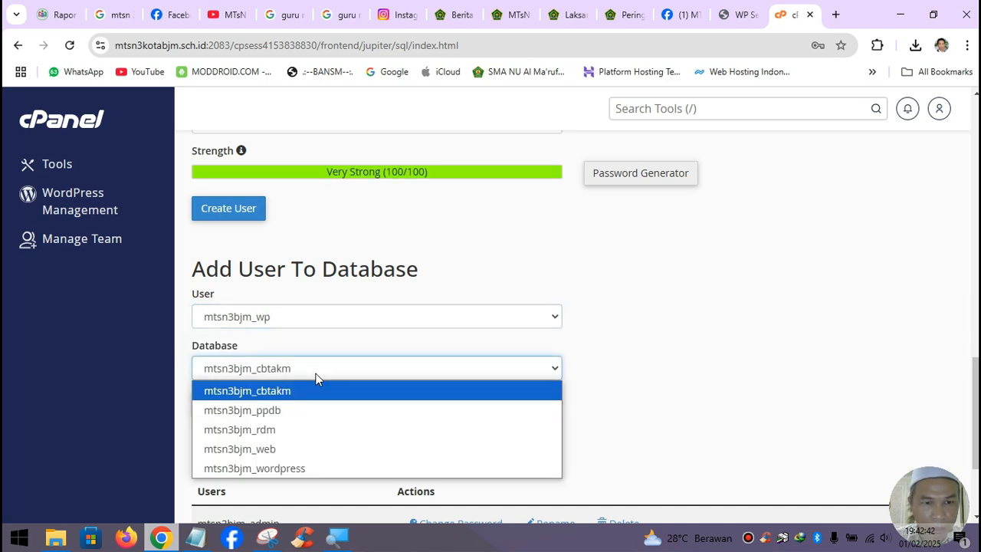
{"action": "left_click", "coordinate": [312, 468]}
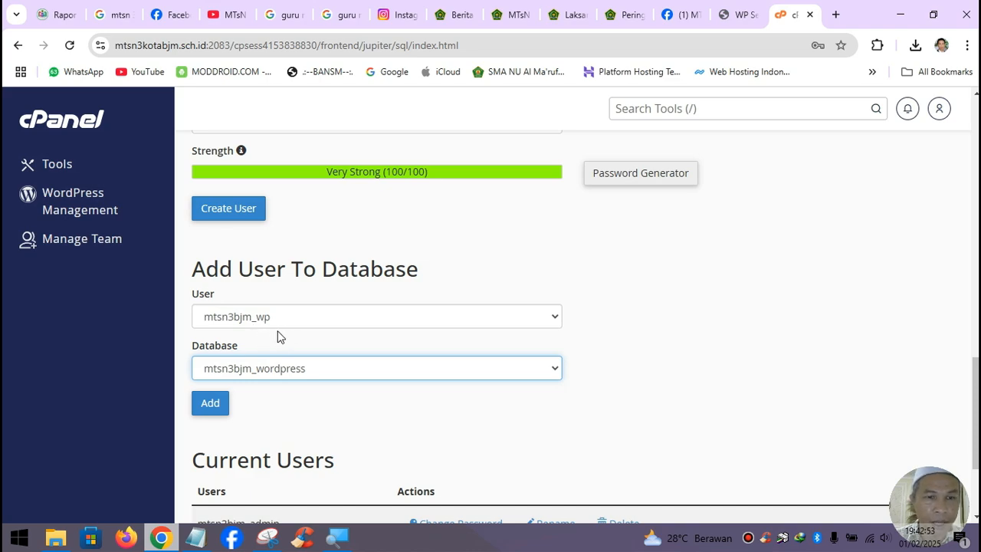
{"action": "left_click", "coordinate": [216, 407]}
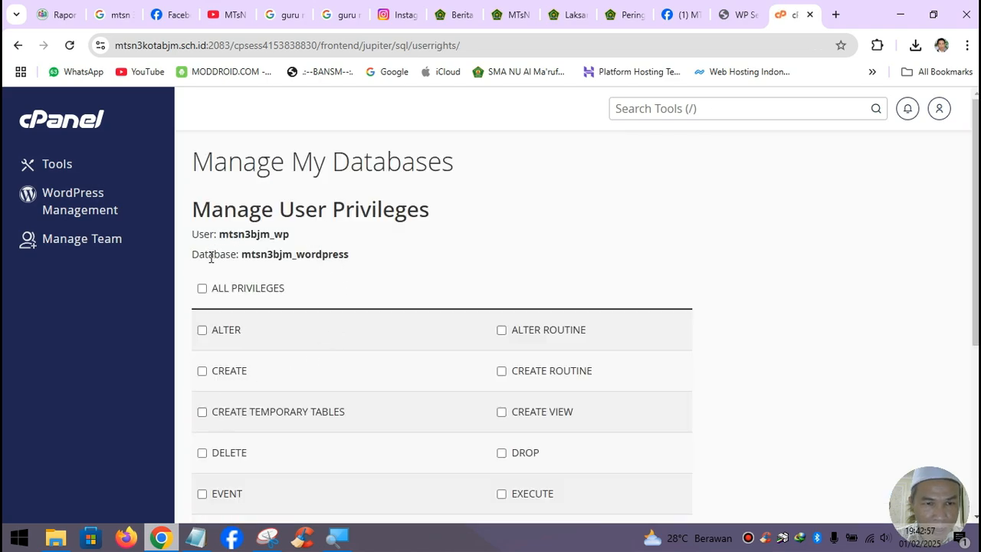
- Tick ALL PRIVILEGES for mtsn3bjm_wp on mtsn3bjm_wordpress and save with Make Changes
{"action": "scroll", "coordinate": [311, 382], "scroll_direction": "down", "scroll_amount": 1}
{"action": "scroll", "coordinate": [309, 376], "scroll_direction": "down", "scroll_amount": 3}
{"action": "scroll", "coordinate": [310, 379], "scroll_direction": "up", "scroll_amount": 3}
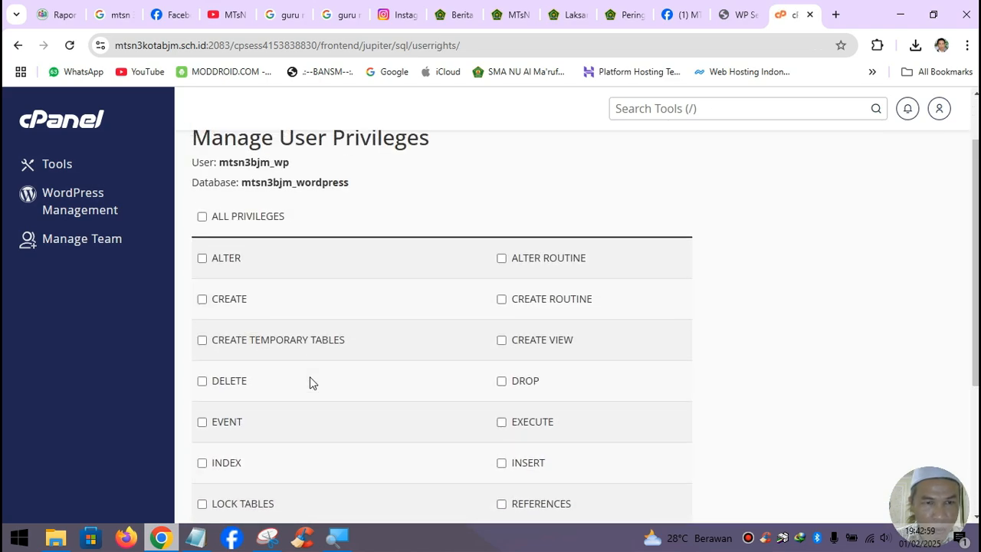
{"action": "left_click", "coordinate": [240, 222]}
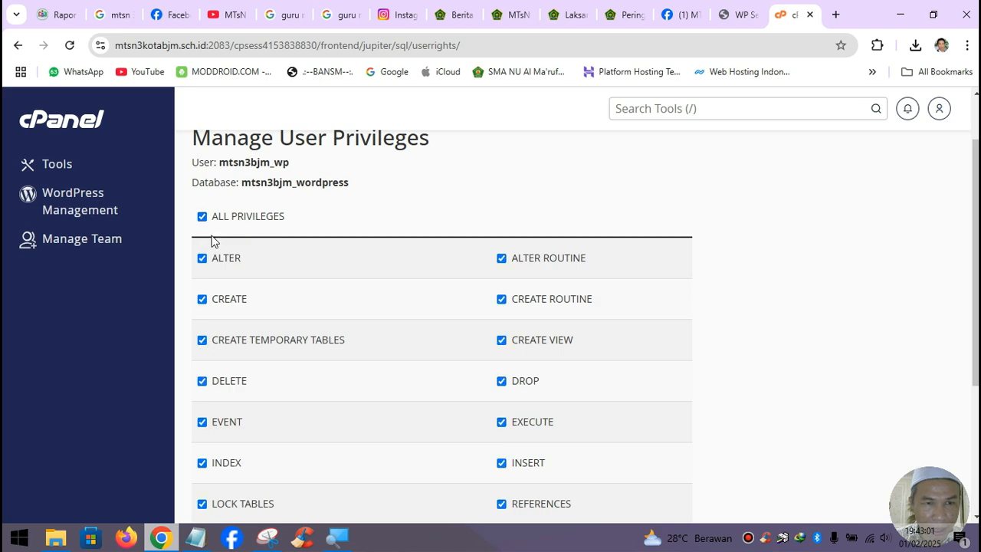
{"action": "scroll", "coordinate": [262, 311], "scroll_direction": "down", "scroll_amount": 1}
{"action": "scroll", "coordinate": [268, 306], "scroll_direction": "down", "scroll_amount": 3}
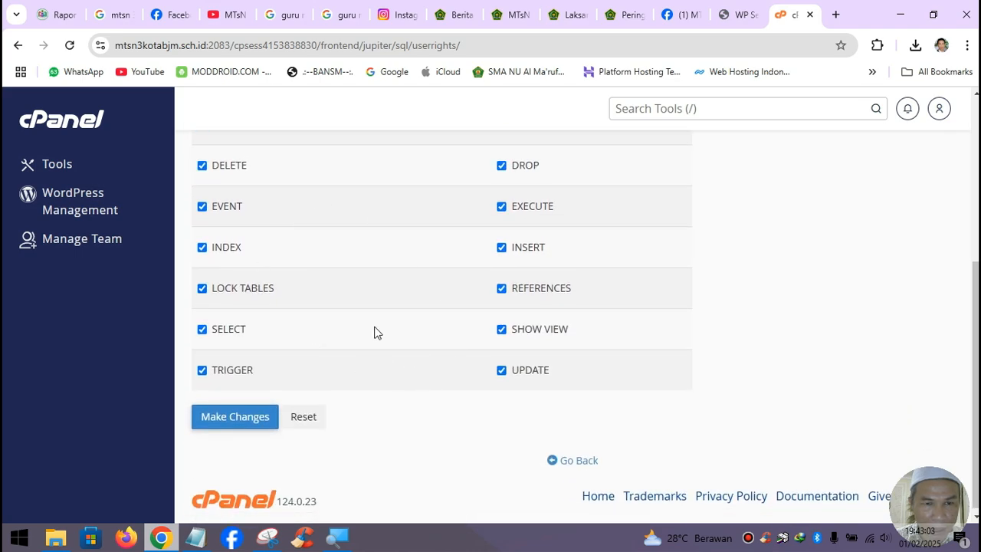
{"action": "scroll", "coordinate": [429, 307], "scroll_direction": "up", "scroll_amount": 2}
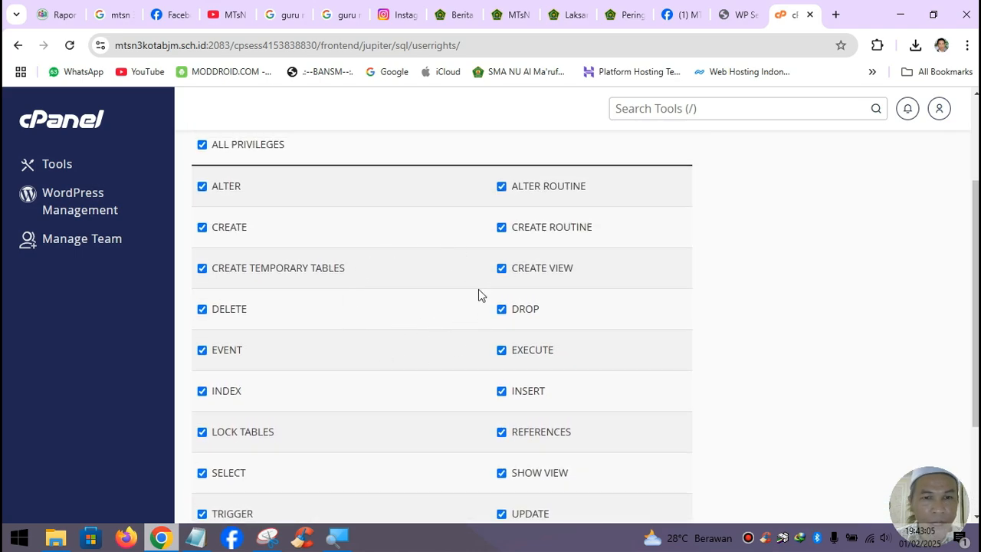
{"action": "scroll", "coordinate": [478, 296], "scroll_direction": "down", "scroll_amount": 2}
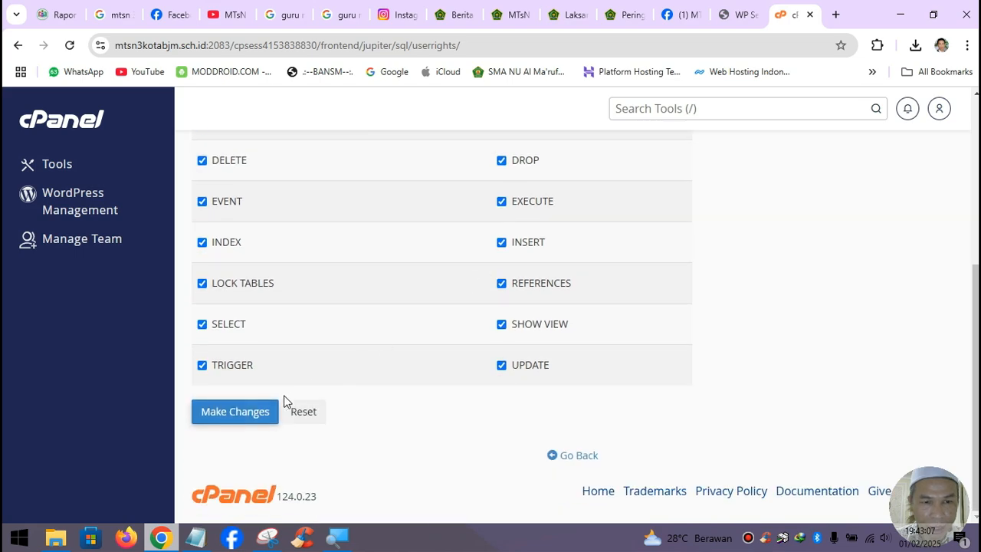
{"action": "left_click", "coordinate": [252, 412]}
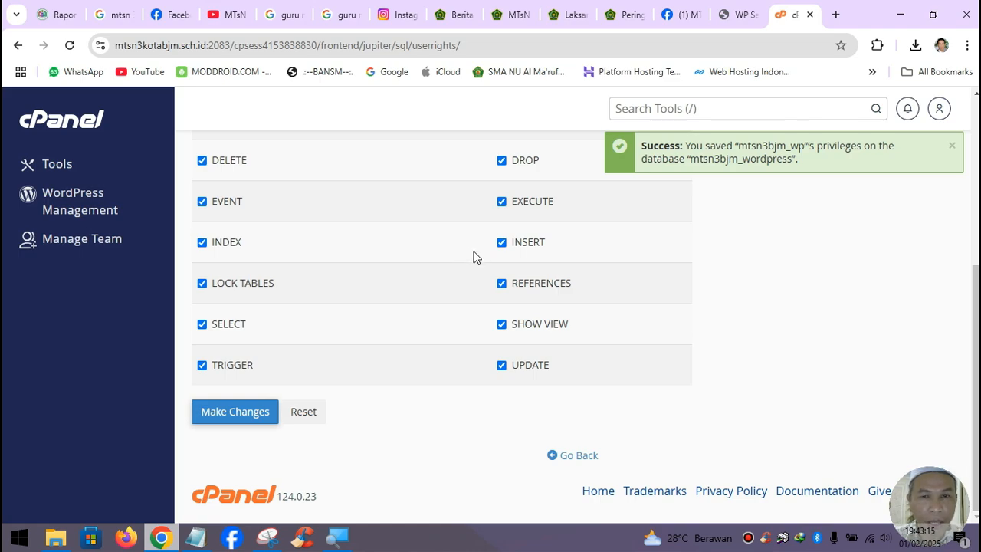
{"action": "scroll", "coordinate": [379, 300], "scroll_direction": "up", "scroll_amount": 5}
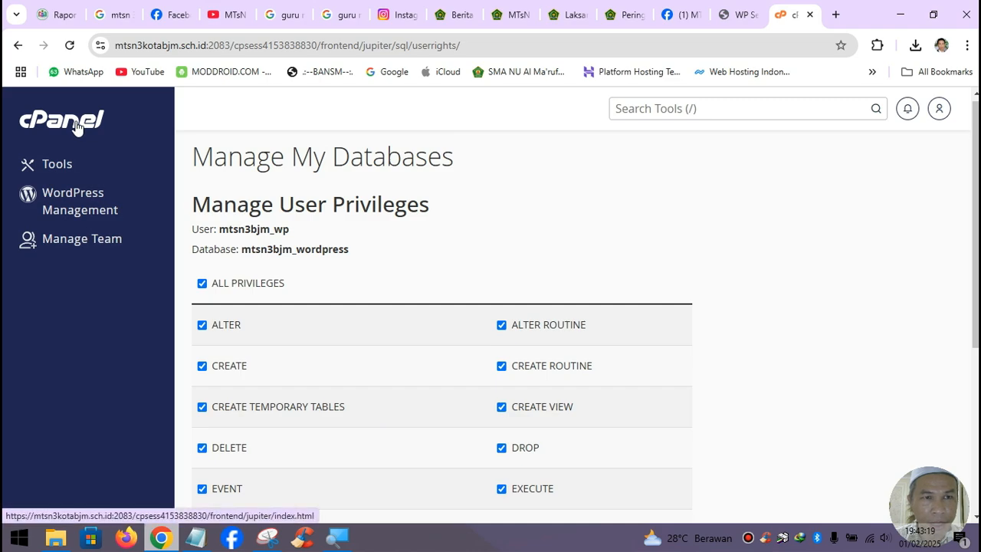
- Return to the cPanel home, open File Manager, then switch back to the other cPanel tab
{"action": "left_click", "coordinate": [76, 122]}
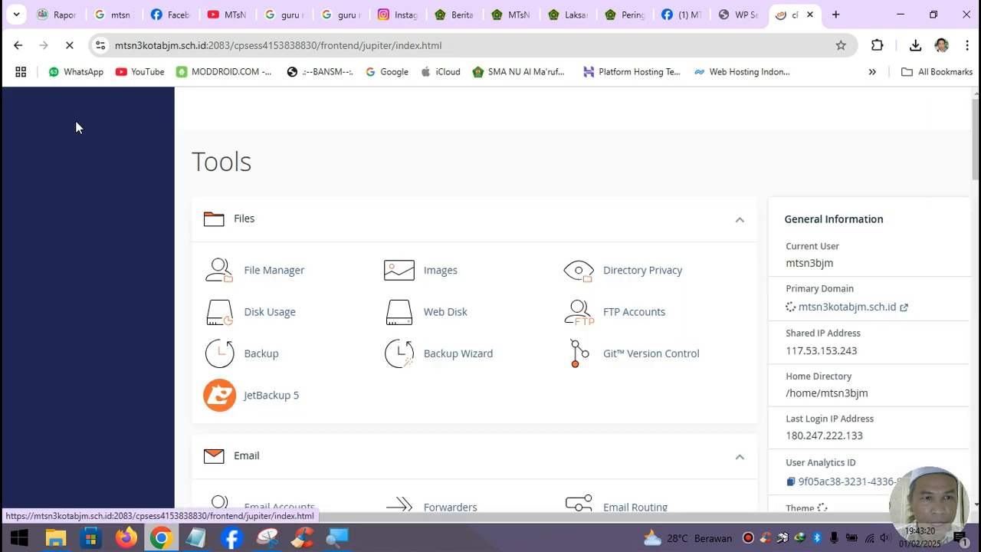
{"action": "left_click", "coordinate": [274, 274]}
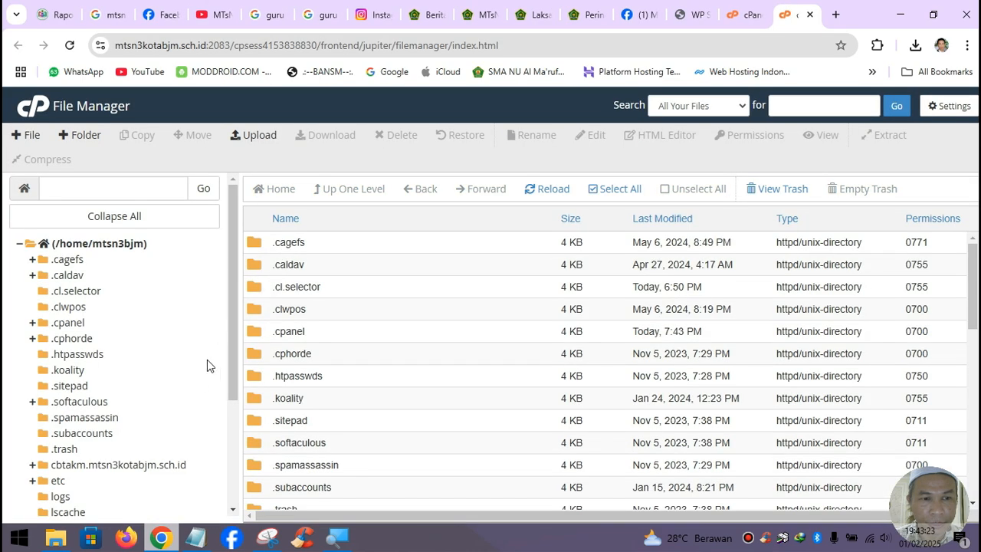
{"action": "scroll", "coordinate": [198, 386], "scroll_direction": "down", "scroll_amount": 3}
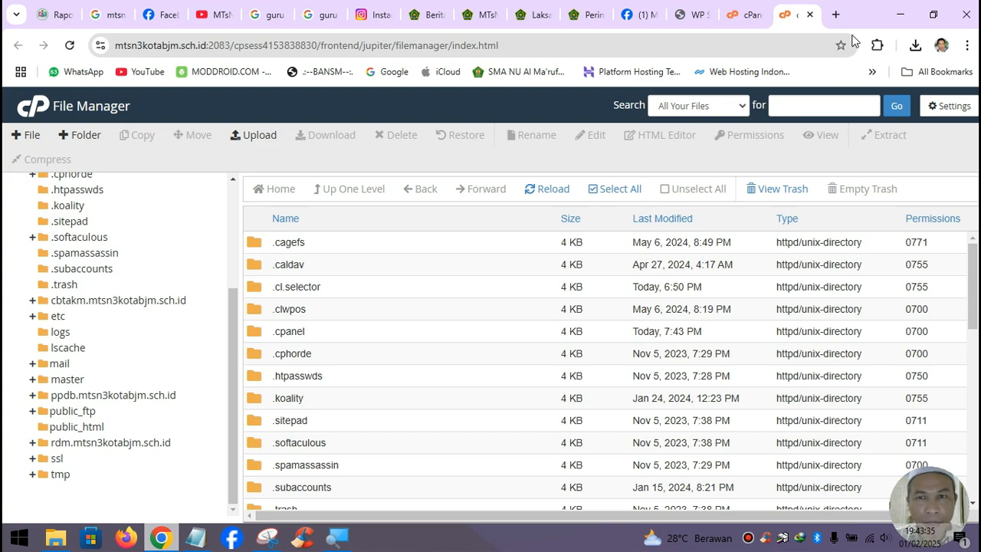
{"action": "left_click", "coordinate": [743, 15]}
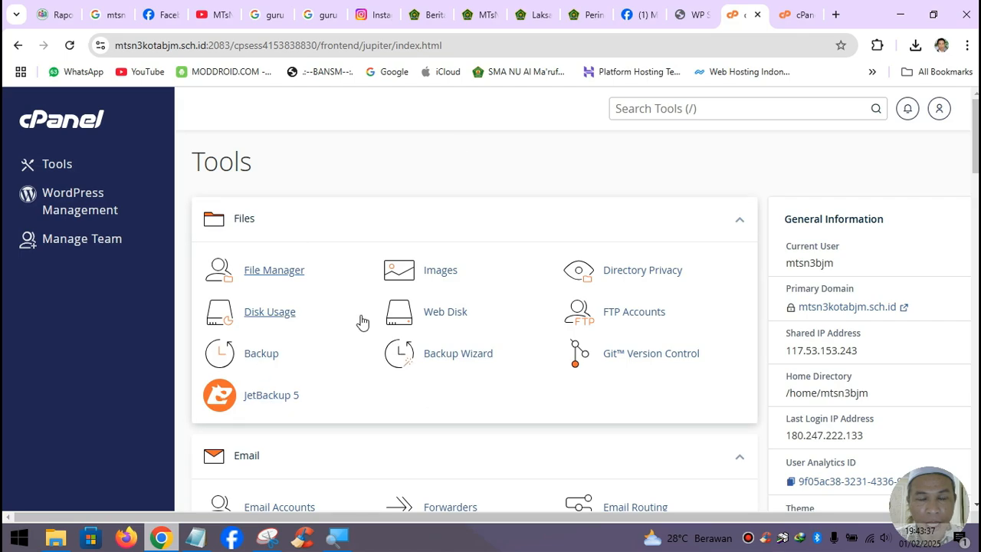
- Scroll the Tools page down to the Softaculous Apps Installer section showing WordPress
{"action": "scroll", "coordinate": [495, 381], "scroll_direction": "down", "scroll_amount": 2}
{"action": "scroll", "coordinate": [475, 425], "scroll_direction": "down", "scroll_amount": 3}
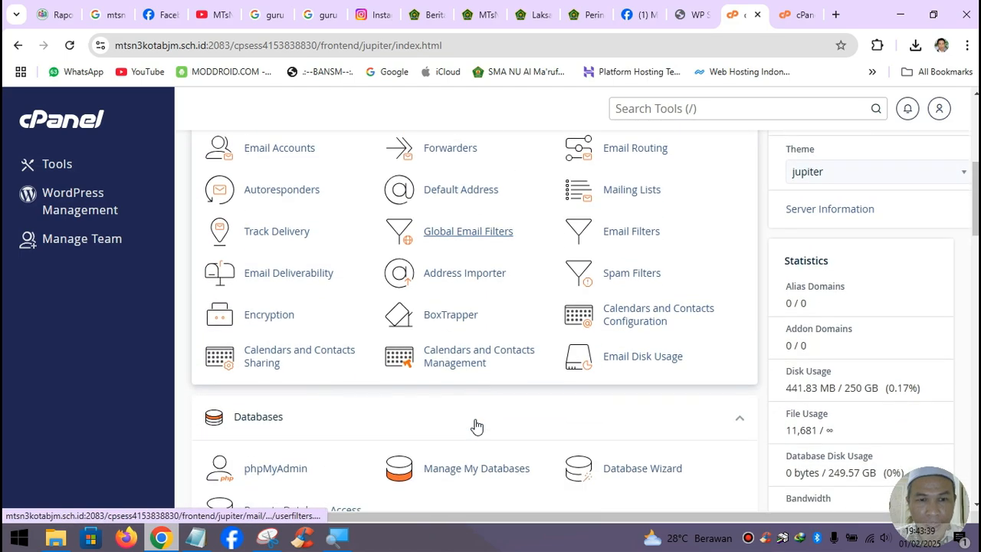
{"action": "scroll", "coordinate": [475, 418], "scroll_direction": "down", "scroll_amount": 3}
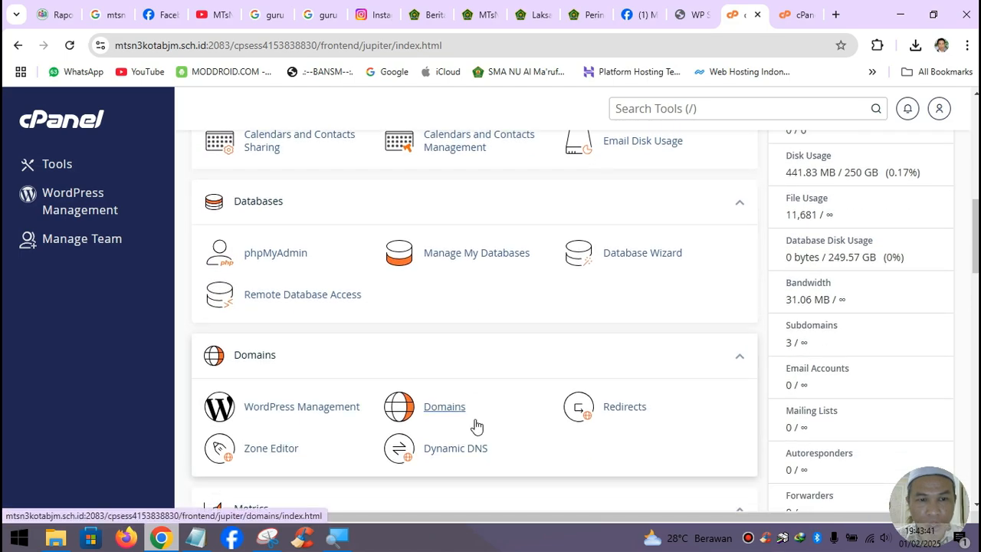
{"action": "scroll", "coordinate": [475, 426], "scroll_direction": "down", "scroll_amount": 8}
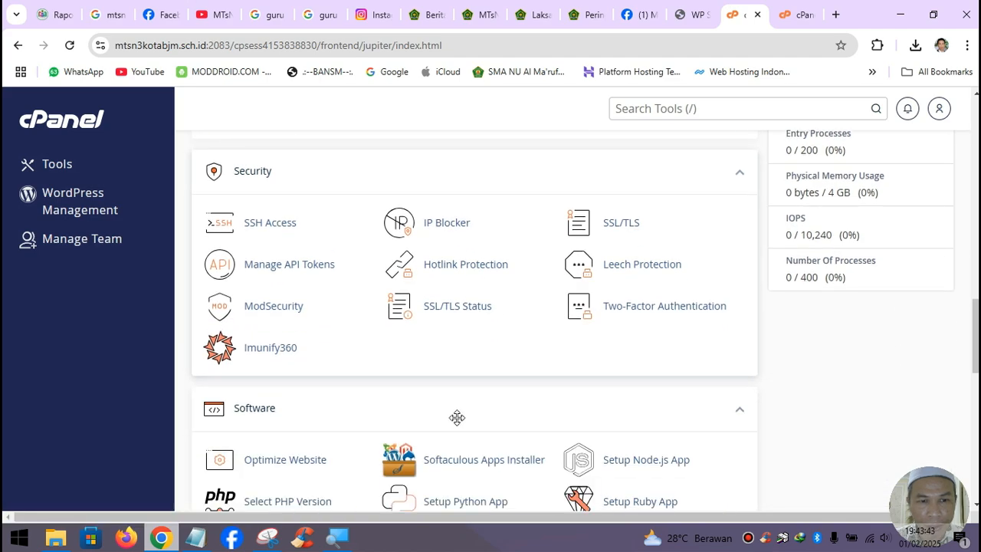
{"action": "scroll", "coordinate": [457, 417], "scroll_direction": "down", "scroll_amount": 2}
{"action": "scroll", "coordinate": [451, 420], "scroll_direction": "down", "scroll_amount": 2}
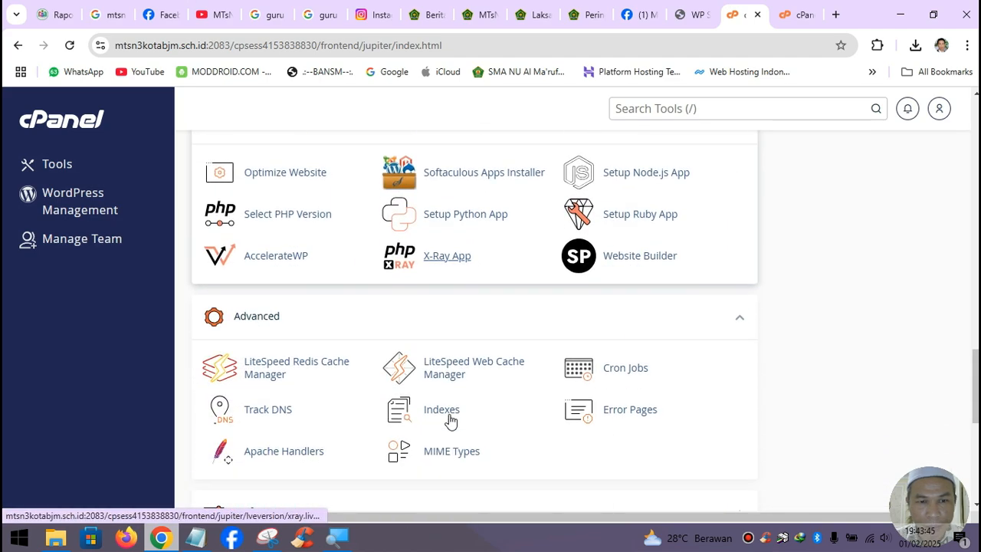
{"action": "scroll", "coordinate": [450, 420], "scroll_direction": "down", "scroll_amount": 4}
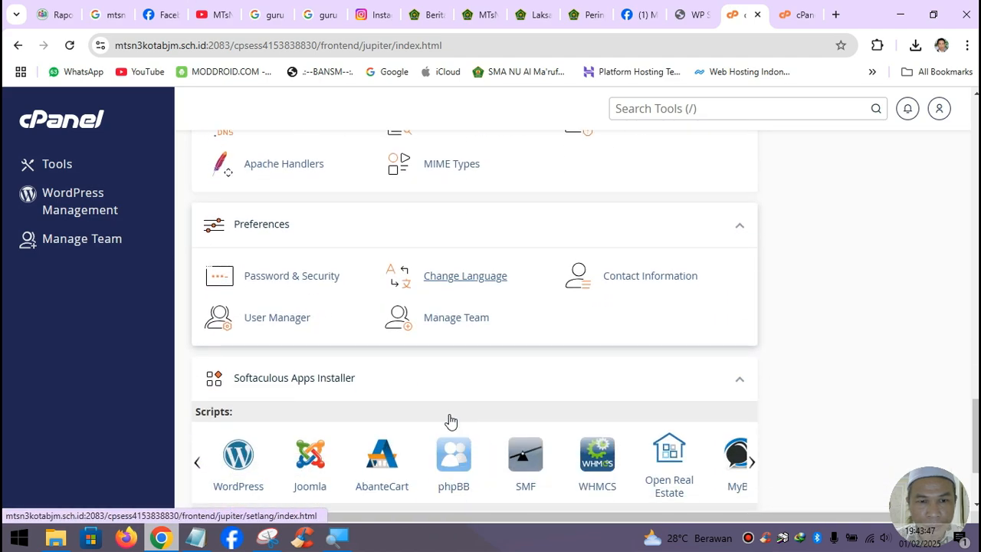
{"action": "scroll", "coordinate": [440, 418], "scroll_direction": "down", "scroll_amount": 1}
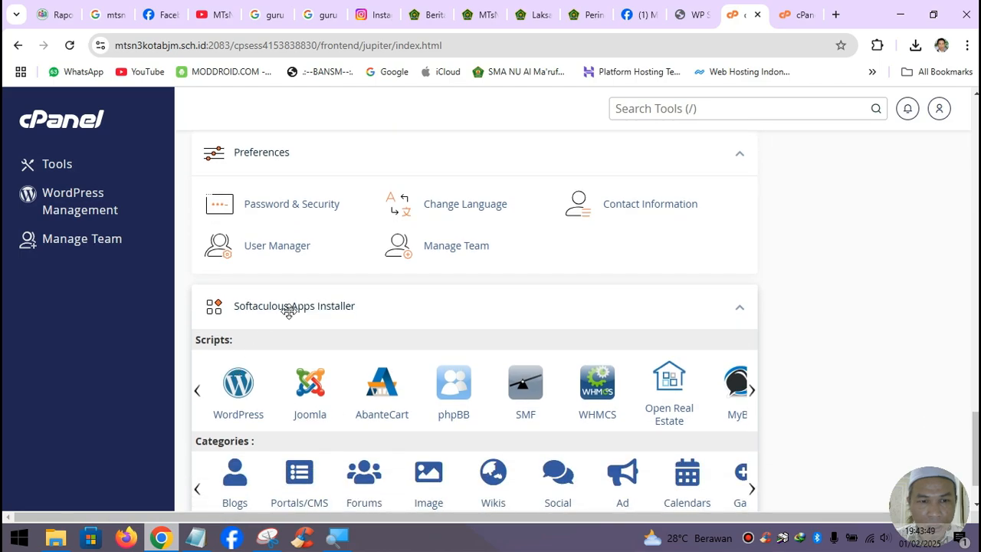
- Open Softaculous's WordPress Install tab and keep mtsn3kotabjm.sch.id as the install domain
{"action": "left_click", "coordinate": [238, 387]}
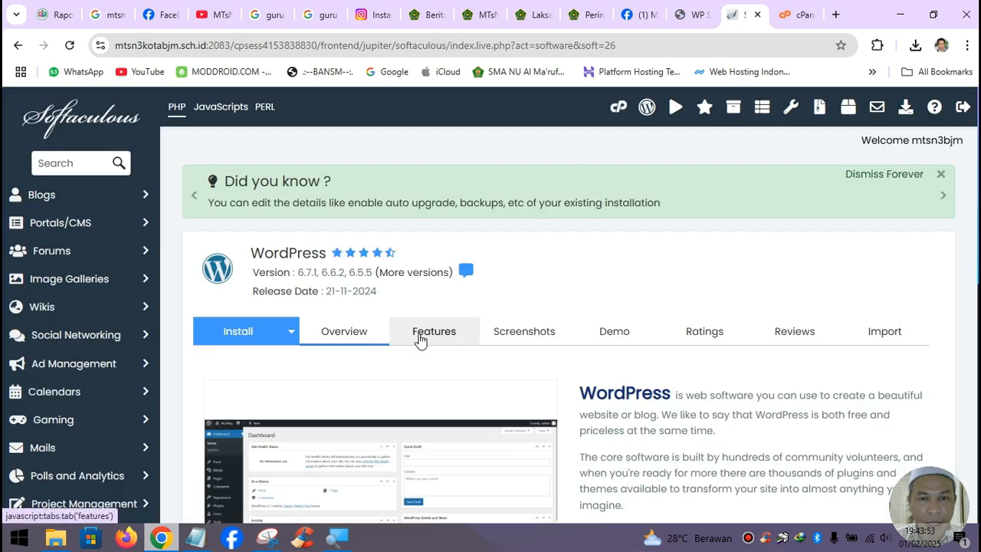
{"action": "left_click", "coordinate": [242, 339]}
{"action": "scroll", "coordinate": [367, 381], "scroll_direction": "down", "scroll_amount": 2}
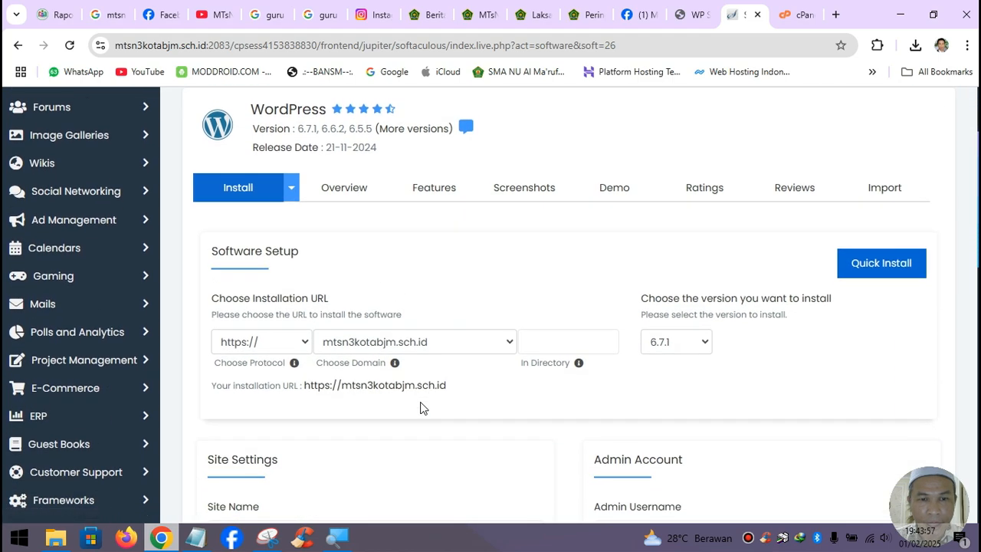
{"action": "mouse_move", "coordinate": [394, 363]}
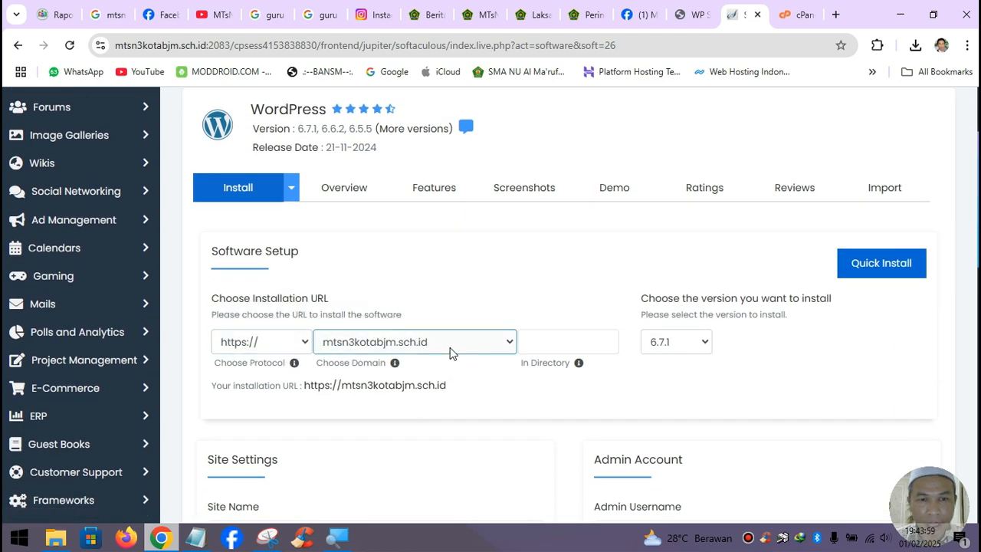
{"action": "left_click", "coordinate": [451, 350]}
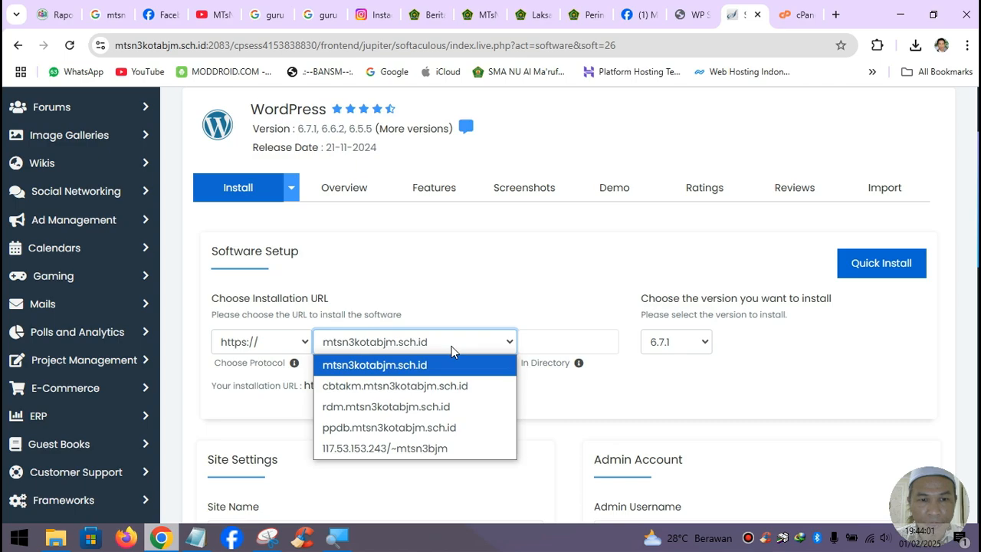
{"action": "left_click", "coordinate": [452, 350]}
{"action": "left_click", "coordinate": [540, 341]}
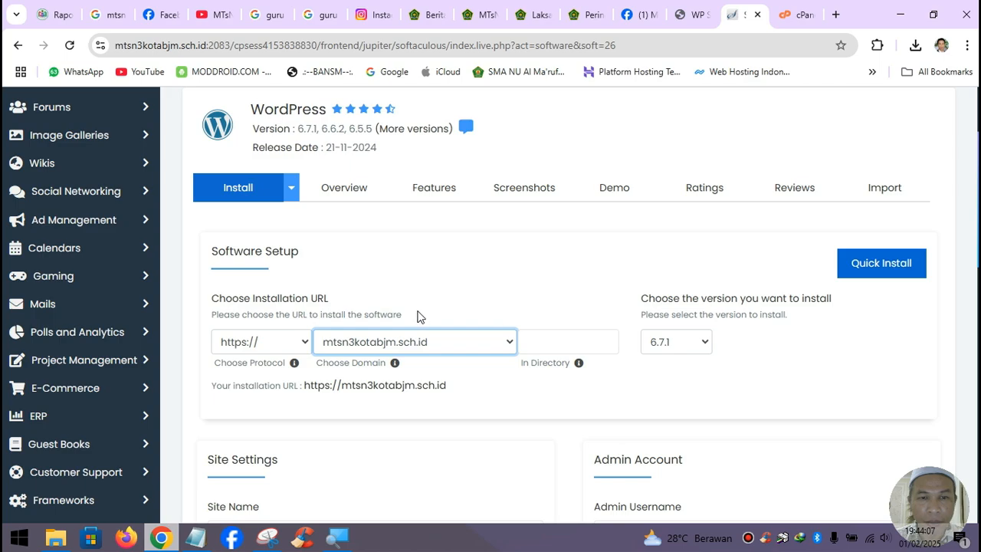
{"action": "scroll", "coordinate": [488, 351], "scroll_direction": "down", "scroll_amount": 4}
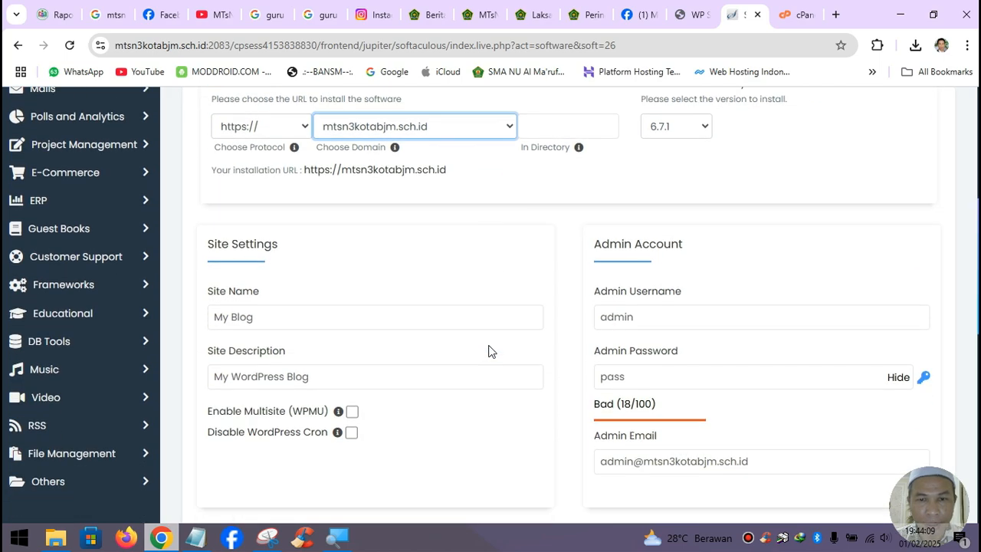
{"action": "scroll", "coordinate": [344, 284], "scroll_direction": "up", "scroll_amount": 3}
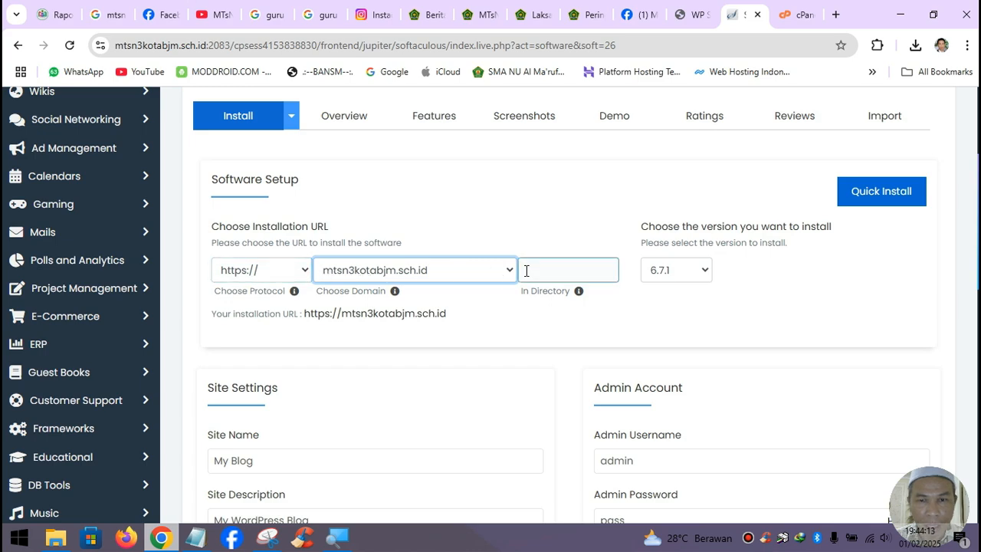
{"action": "left_click", "coordinate": [302, 271]}
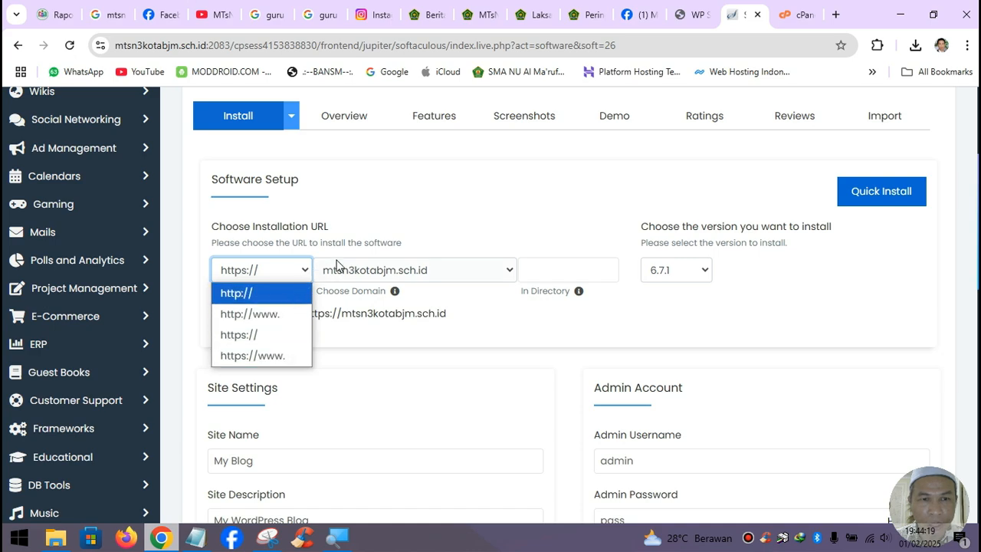
{"action": "left_click", "coordinate": [464, 221]}
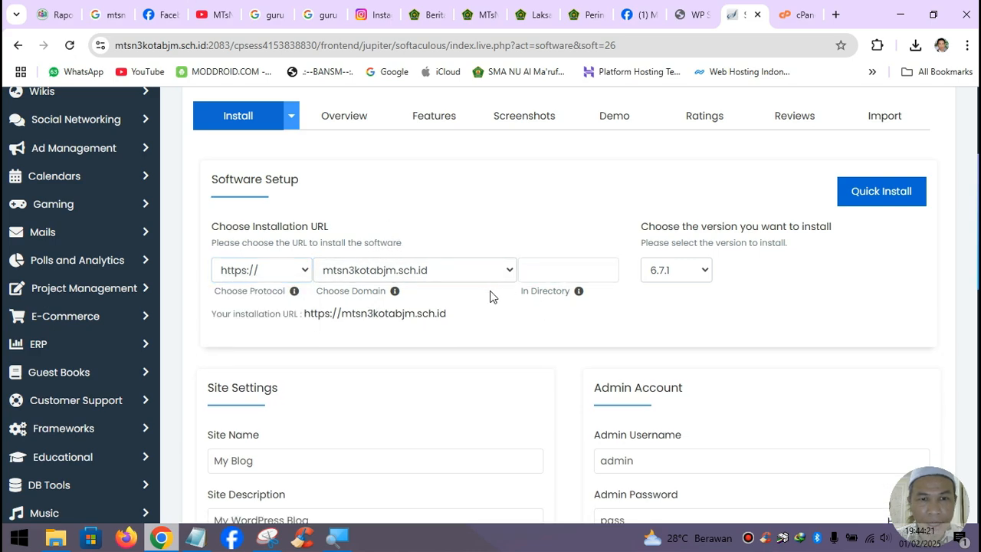
{"action": "left_click", "coordinate": [509, 273]}
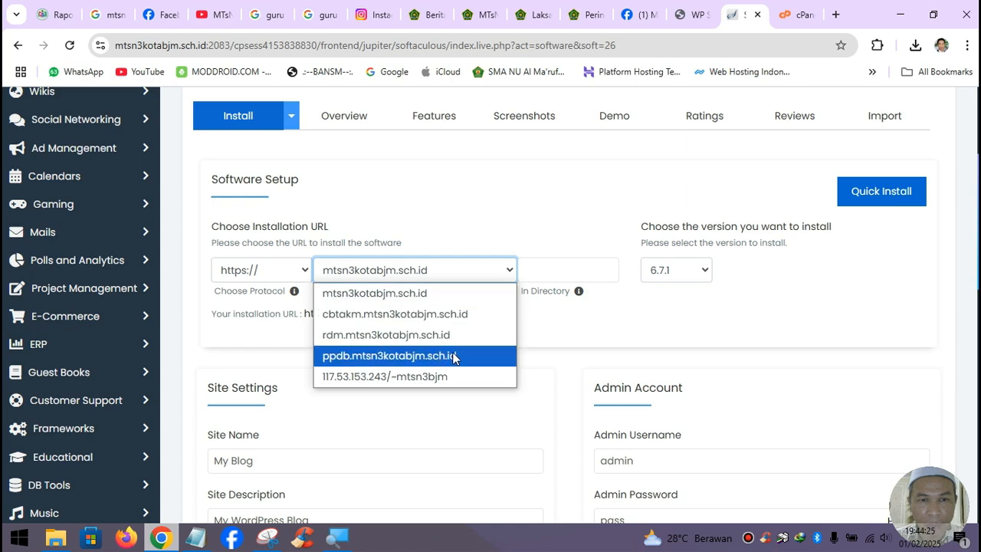
{"action": "left_click", "coordinate": [611, 338]}
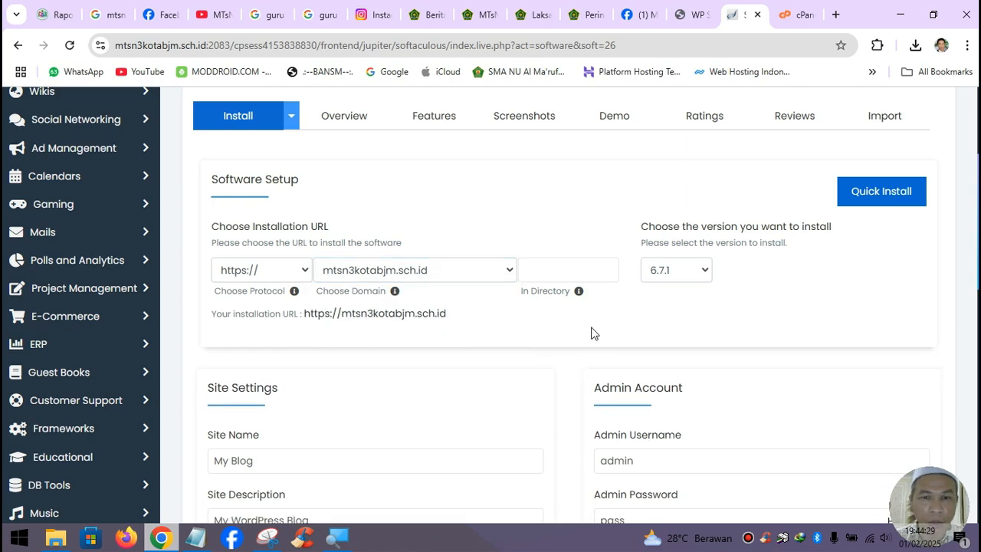
{"action": "scroll", "coordinate": [591, 333], "scroll_direction": "down", "scroll_amount": 2}
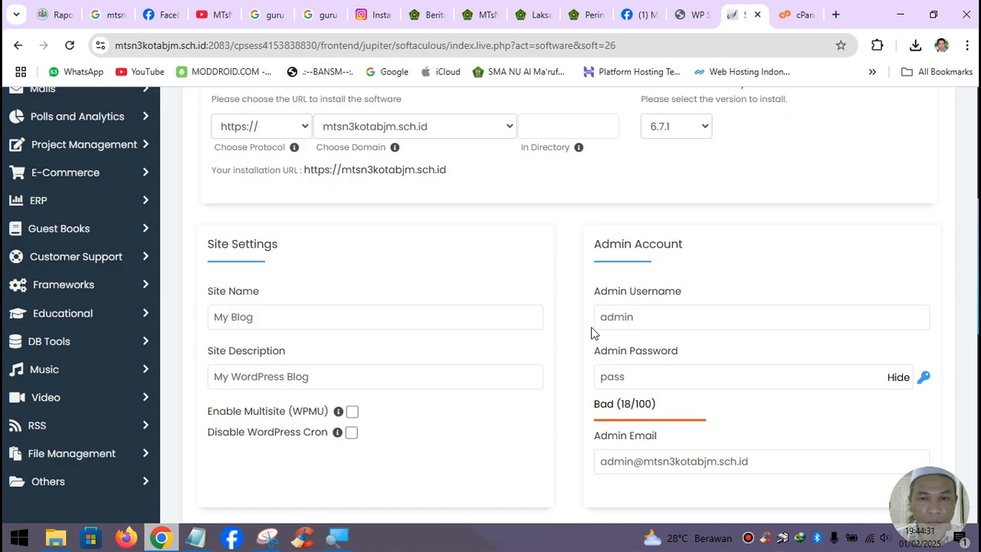
{"action": "scroll", "coordinate": [591, 333], "scroll_direction": "down", "scroll_amount": 4}
{"action": "scroll", "coordinate": [591, 333], "scroll_direction": "up", "scroll_amount": 2}
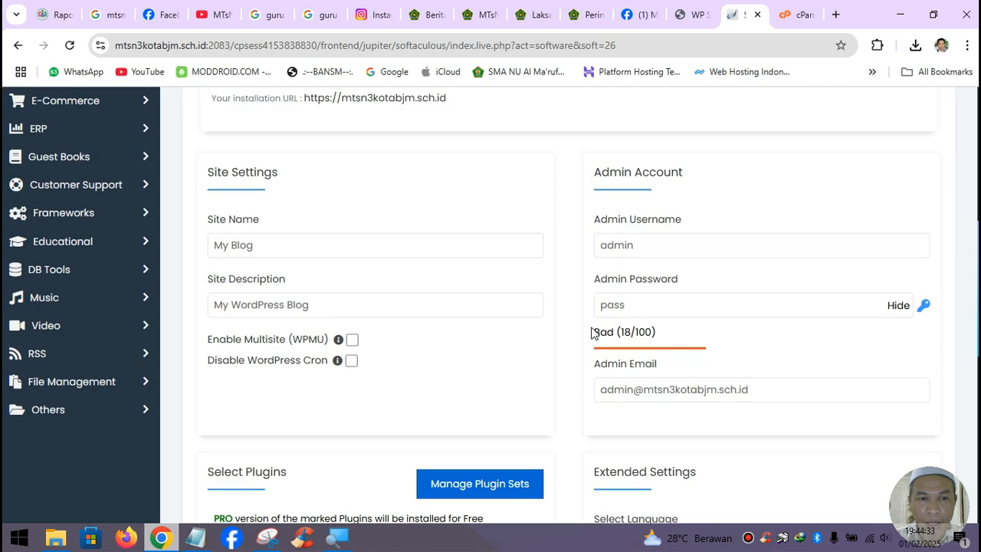
{"action": "scroll", "coordinate": [591, 333], "scroll_direction": "up", "scroll_amount": 2}
- Review the admin username field, leaving it unchanged, and scroll back to the top
{"action": "left_click", "coordinate": [650, 383]}
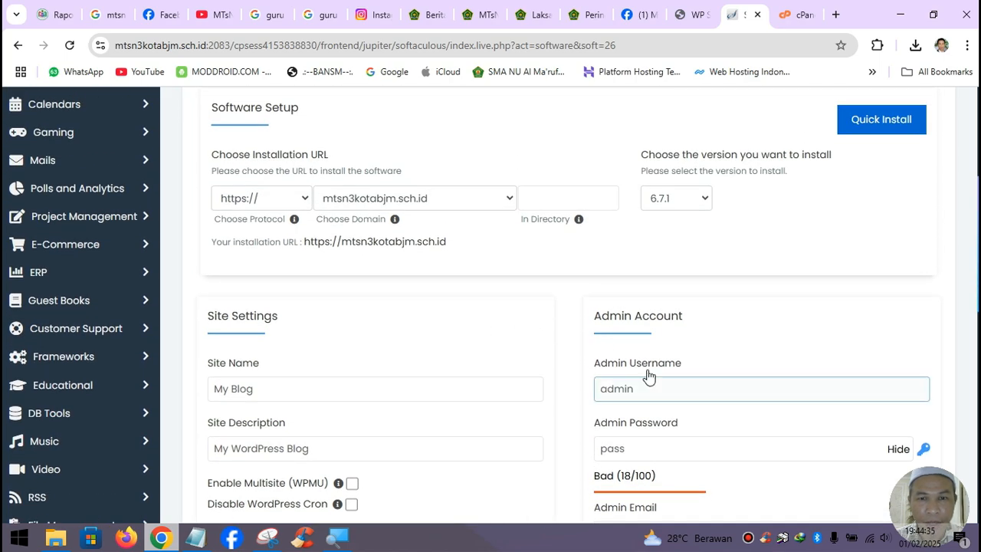
{"action": "left_click", "coordinate": [492, 360]}
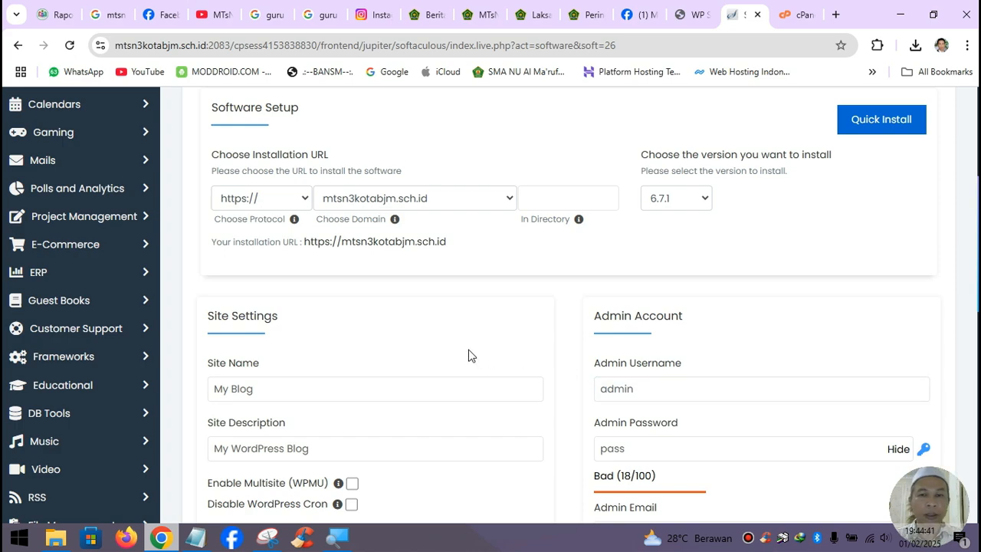
{"action": "scroll", "coordinate": [471, 355], "scroll_direction": "down", "scroll_amount": 4}
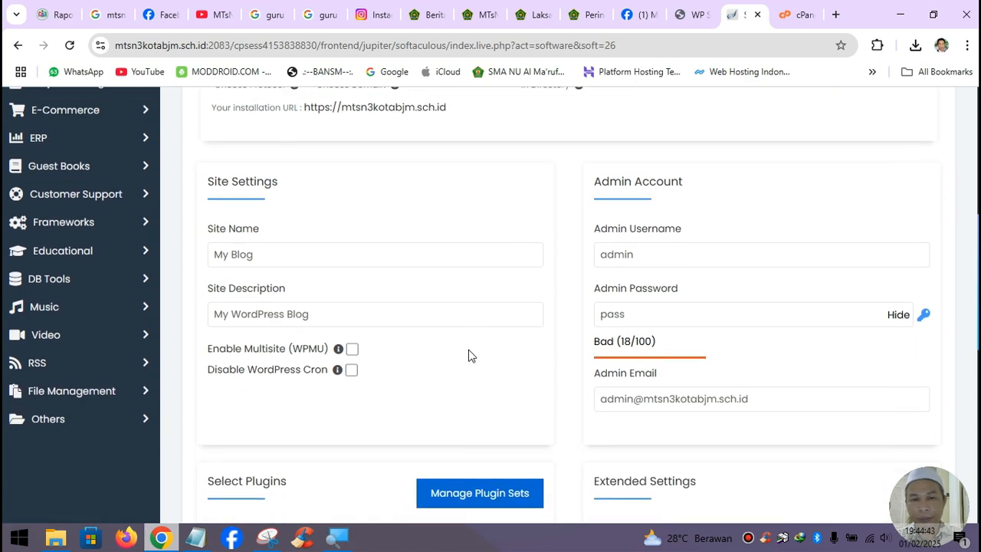
{"action": "scroll", "coordinate": [482, 321], "scroll_direction": "up", "scroll_amount": 1}
{"action": "scroll", "coordinate": [507, 342], "scroll_direction": "up", "scroll_amount": 7}
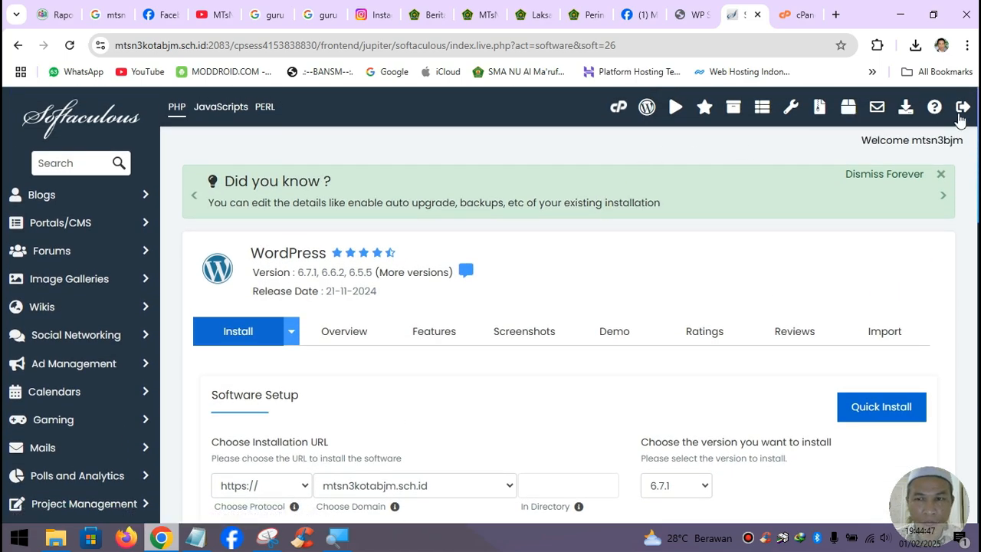
- Log out of cPanel from Softaculous and close the login tab
{"action": "left_click", "coordinate": [963, 112]}
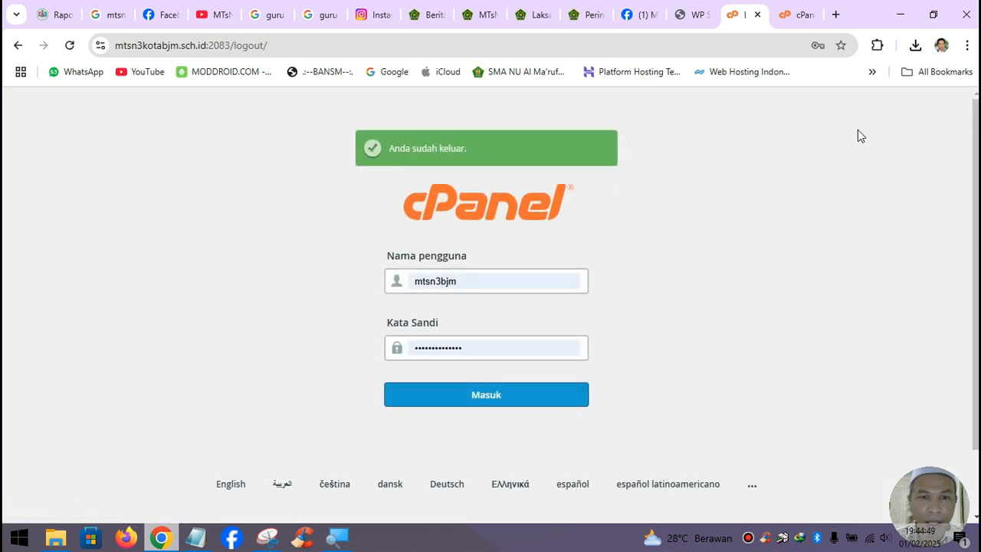
{"action": "left_click", "coordinate": [757, 15]}
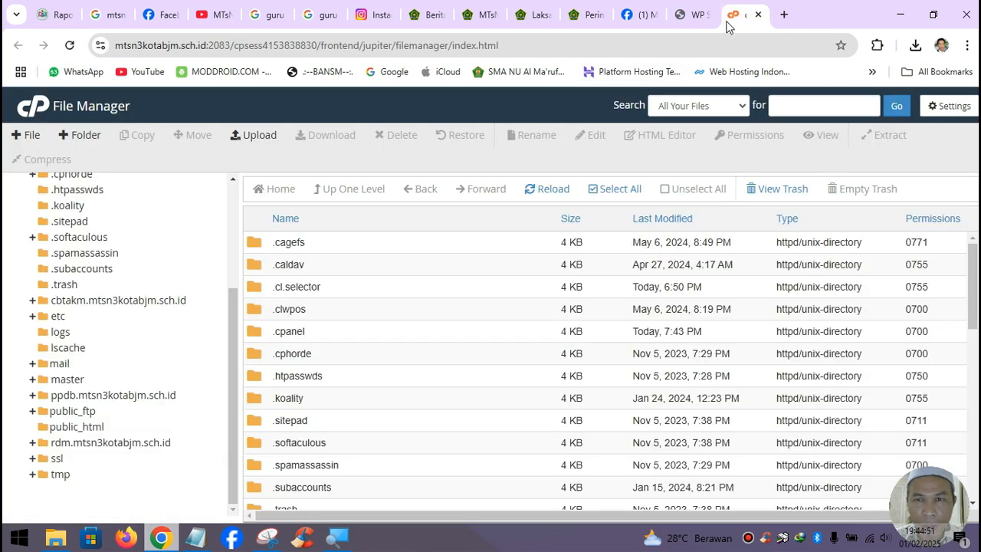
{"action": "left_click", "coordinate": [734, 14]}
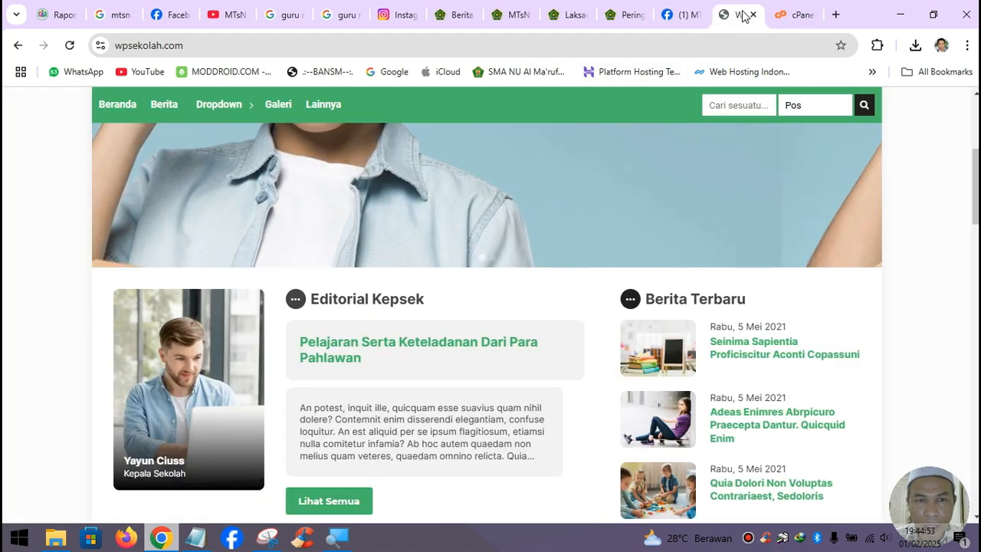
{"action": "left_click", "coordinate": [797, 15]}
- Sign back in to cPanel from a new tab at mtsn3kotabjm.sch.id:2083
{"action": "left_click", "coordinate": [836, 15]}
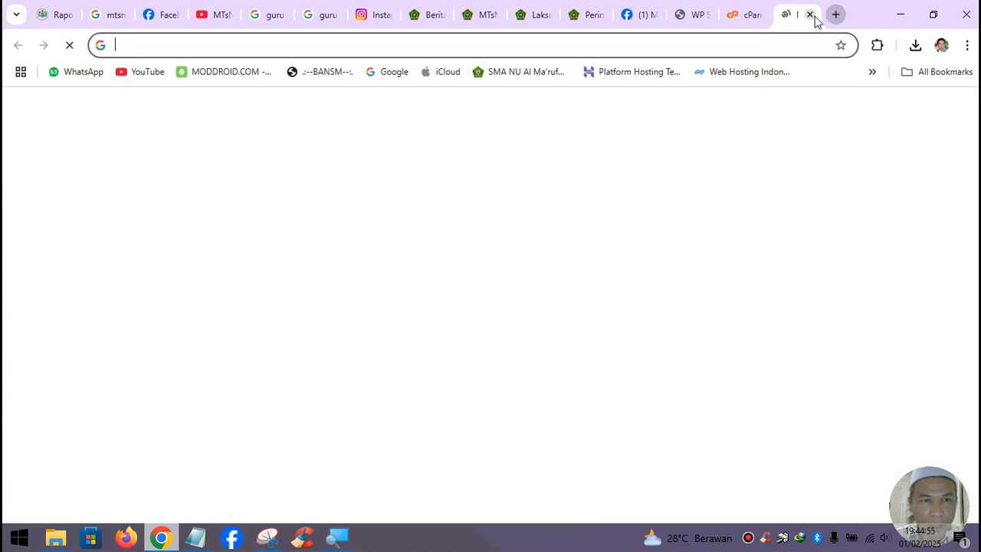
{"action": "type", "text": "mt"}
{"action": "key", "text": "Return"}
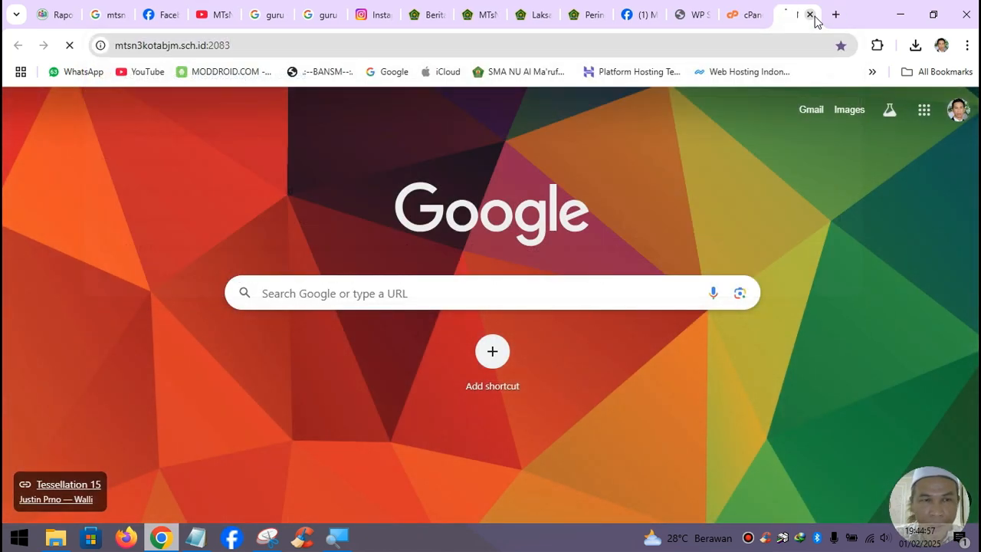
{"action": "left_click", "coordinate": [493, 398]}
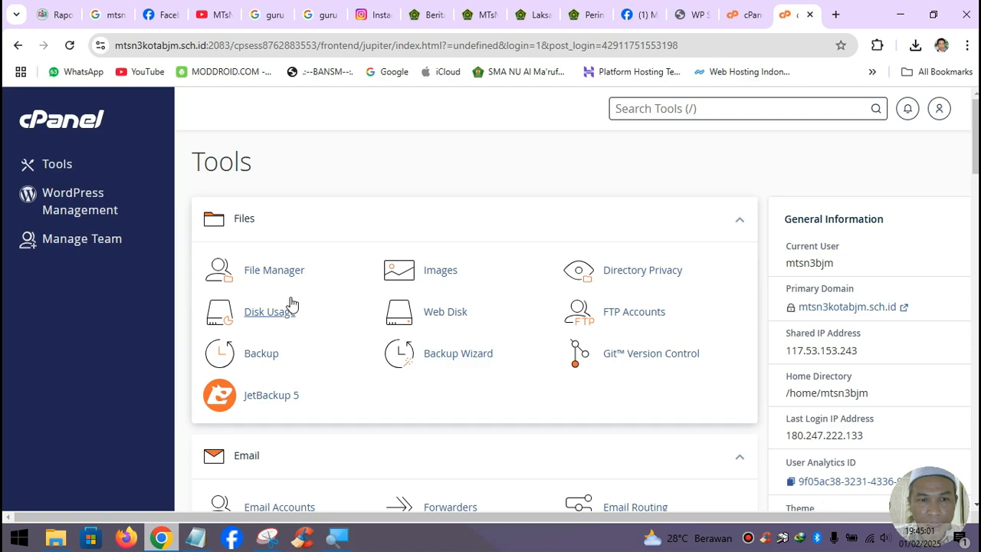
- Open File Manager at public_html, go to Upload, and cancel the file picker
{"action": "left_click", "coordinate": [283, 269]}
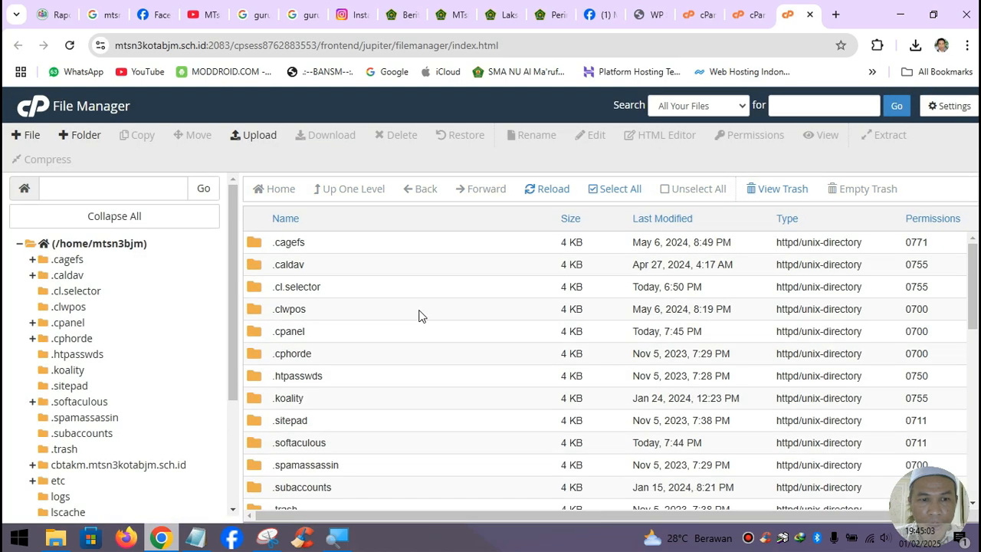
{"action": "scroll", "coordinate": [176, 401], "scroll_direction": "down", "scroll_amount": 3}
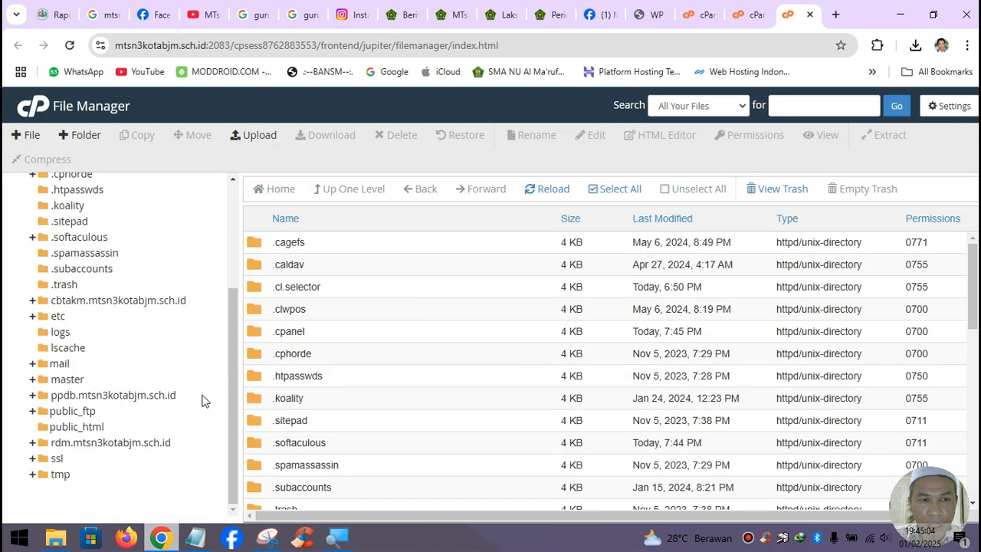
{"action": "left_click", "coordinate": [84, 431]}
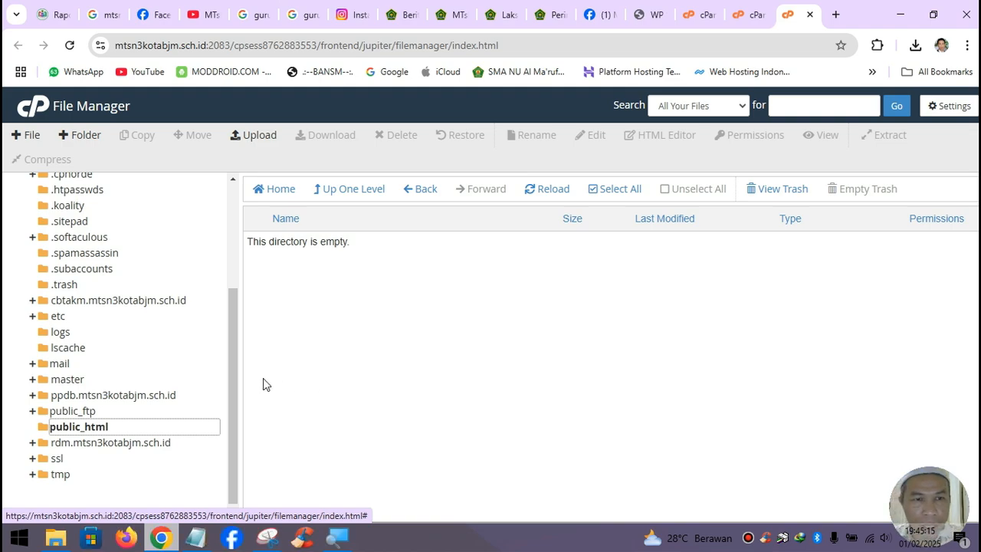
{"action": "left_click", "coordinate": [260, 134]}
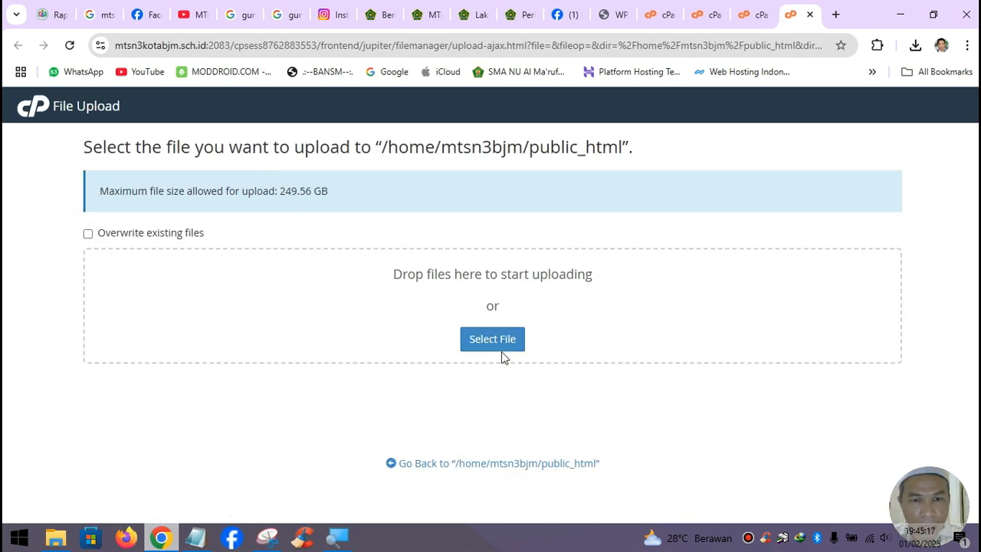
{"action": "left_click", "coordinate": [498, 347]}
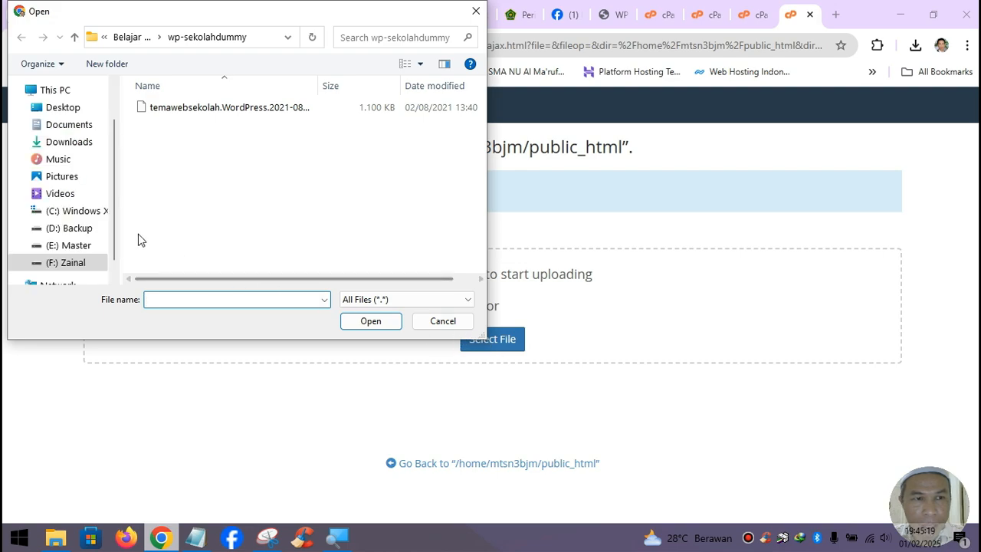
{"action": "left_click", "coordinate": [458, 323]}
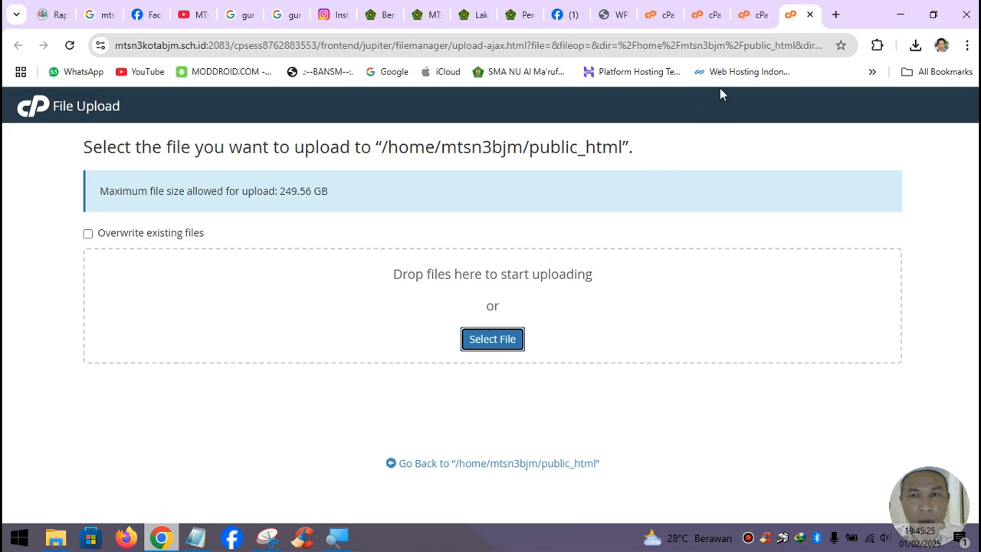
{"action": "left_click", "coordinate": [835, 15]}
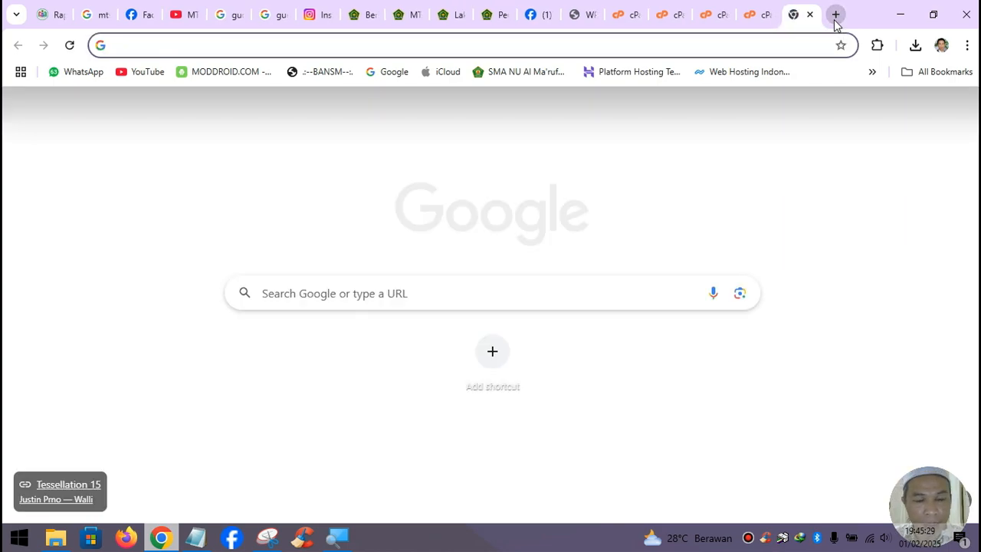
{"action": "type", "text": "wordp"}
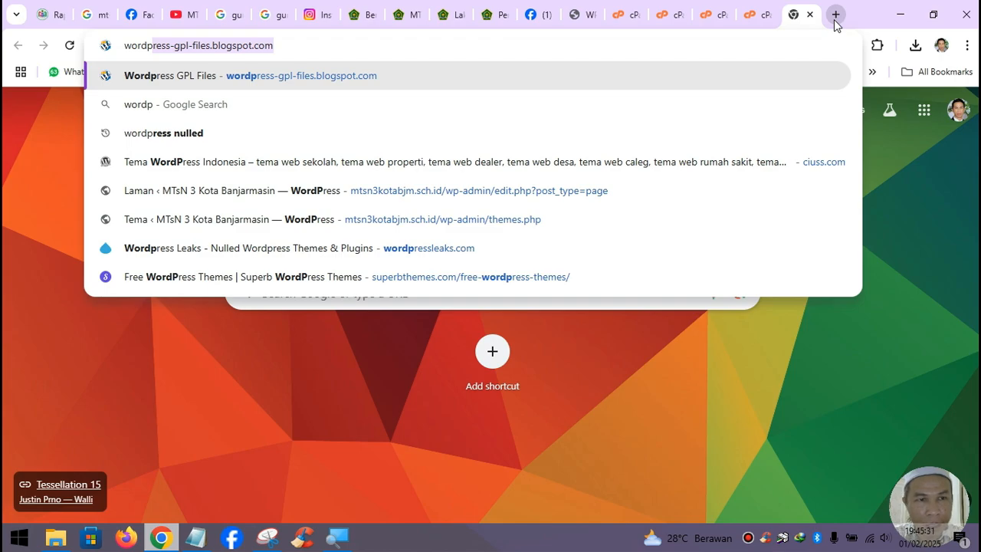
{"action": "type", "text": "e"}
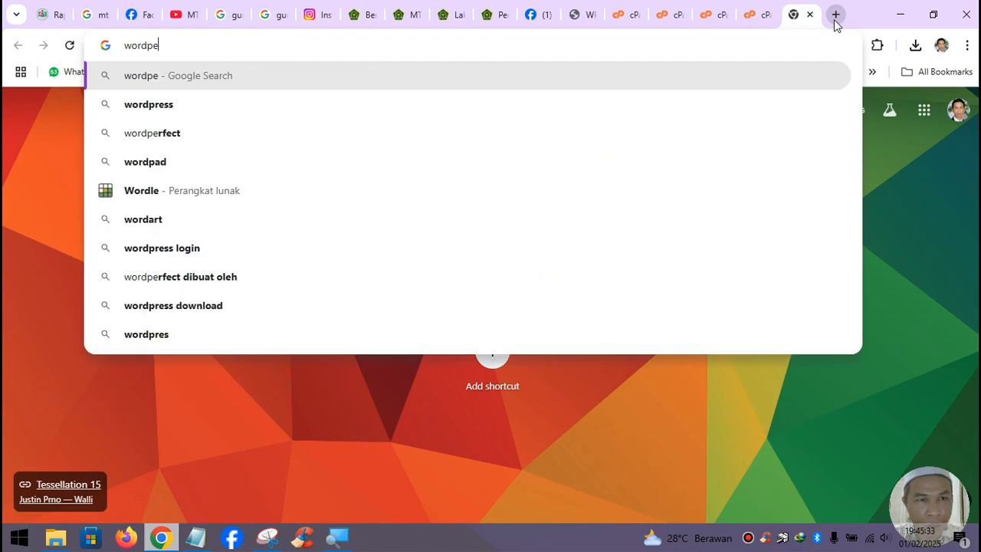
{"action": "key", "text": "BackSpace"}
{"action": "type", "text": "ress.org"}
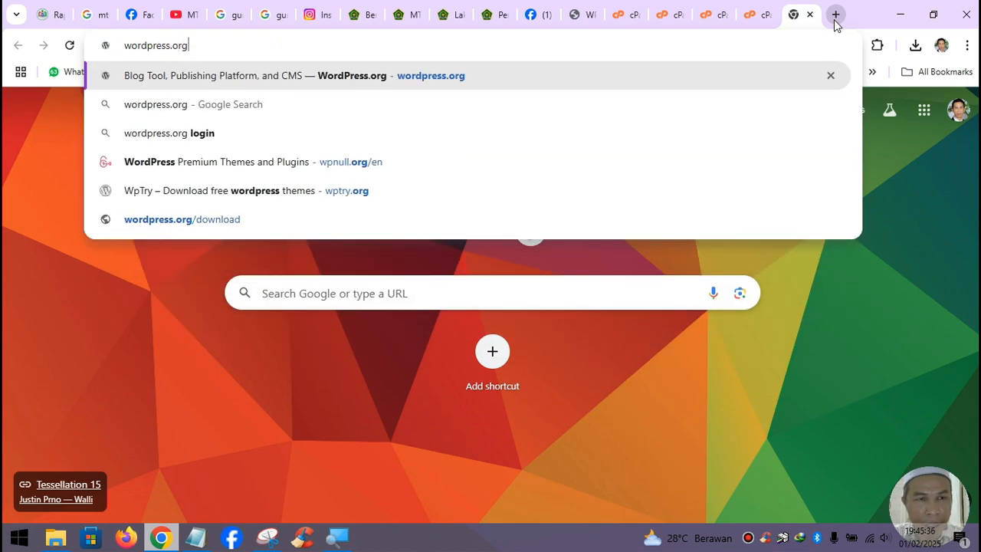
{"action": "key", "text": "Return"}
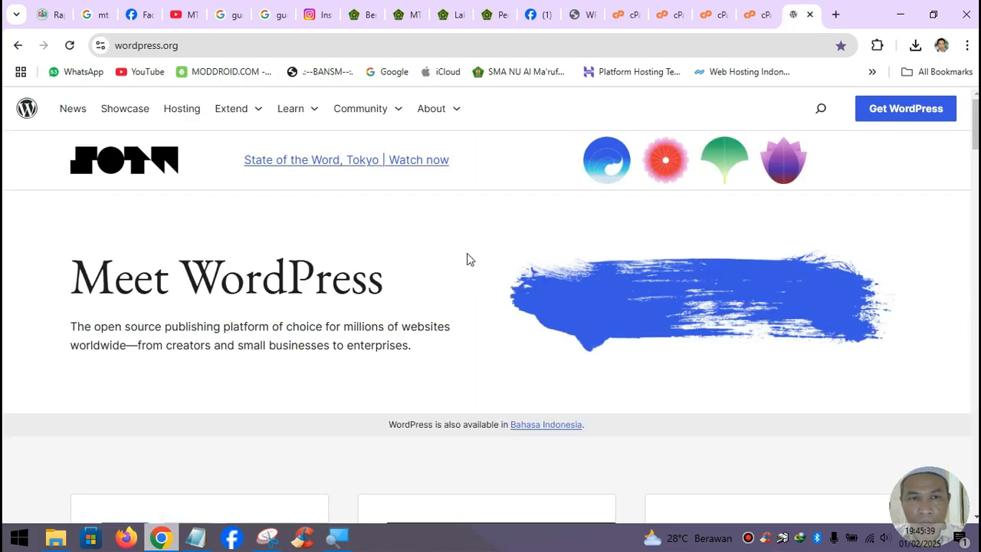
{"action": "left_click", "coordinate": [901, 107]}
{"action": "scroll", "coordinate": [590, 257], "scroll_direction": "down", "scroll_amount": 2}
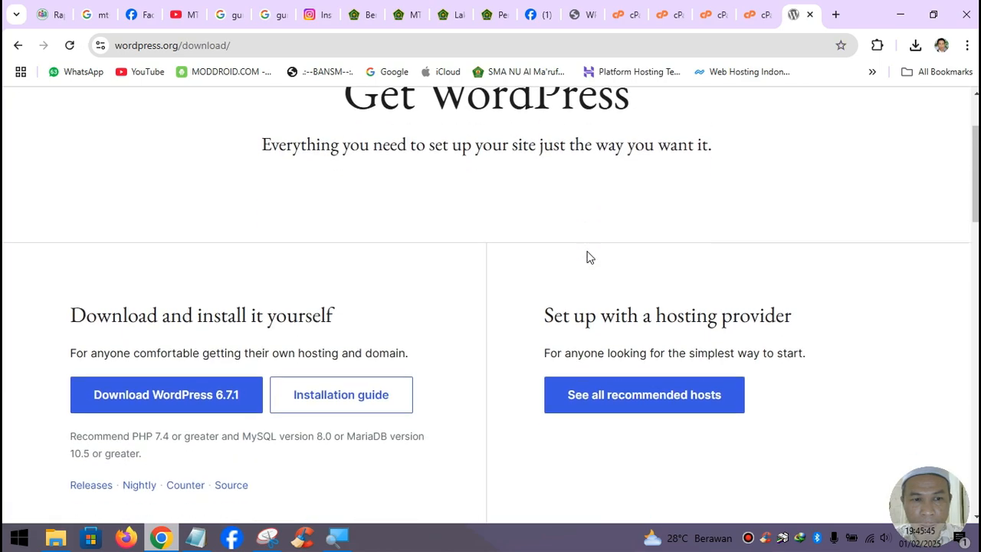
{"action": "left_click", "coordinate": [187, 373]}
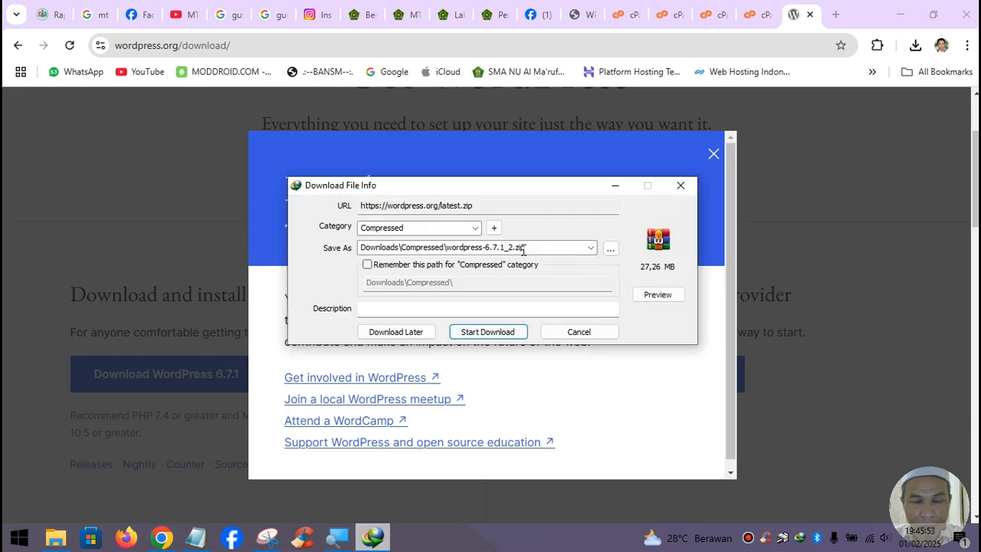
{"action": "left_click", "coordinate": [579, 331]}
{"action": "left_click", "coordinate": [713, 155]}
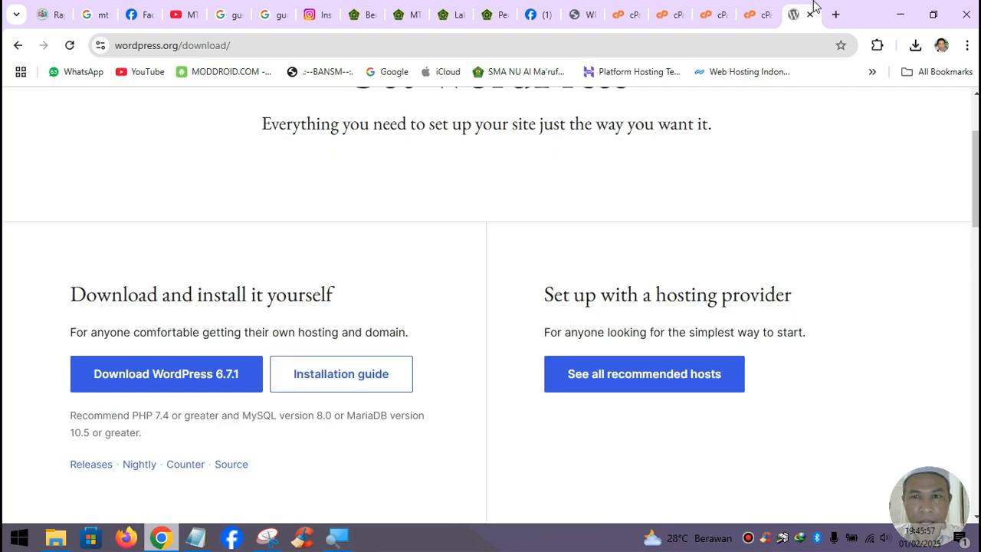
{"action": "left_click", "coordinate": [810, 14]}
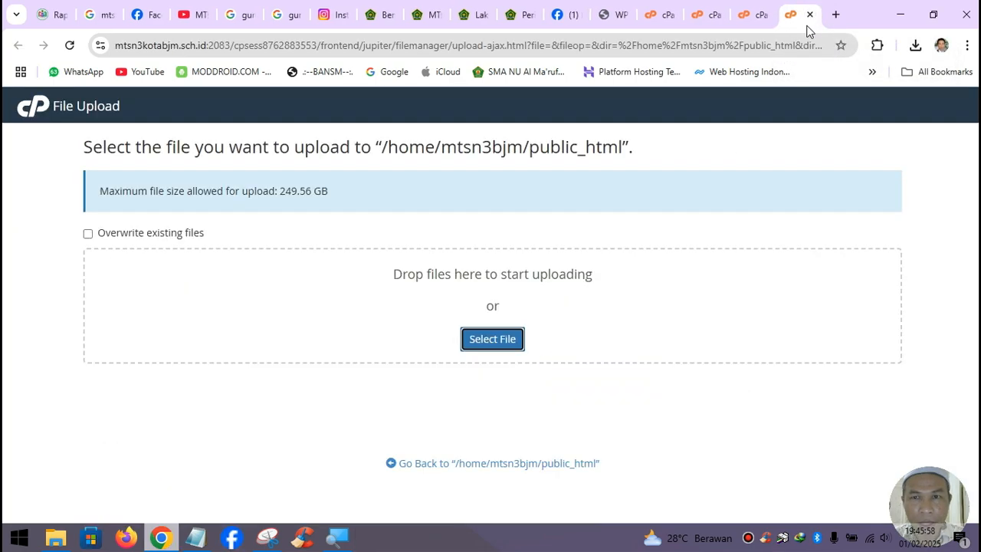
- Select wordpress-6.7.1.zip from the parent folder and upload it to public_html
{"action": "left_click", "coordinate": [483, 339]}
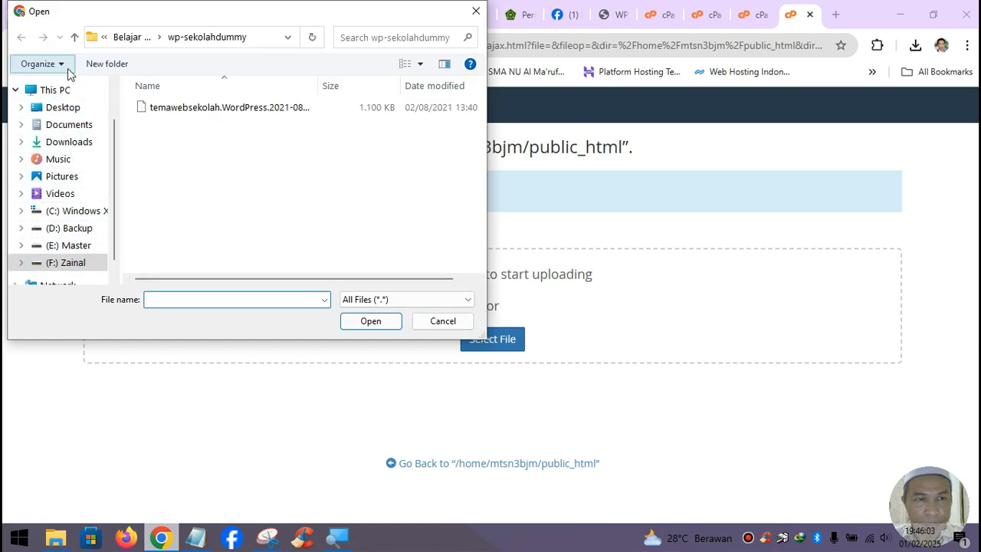
{"action": "left_click", "coordinate": [74, 37]}
{"action": "scroll", "coordinate": [299, 199], "scroll_direction": "down", "scroll_amount": 1}
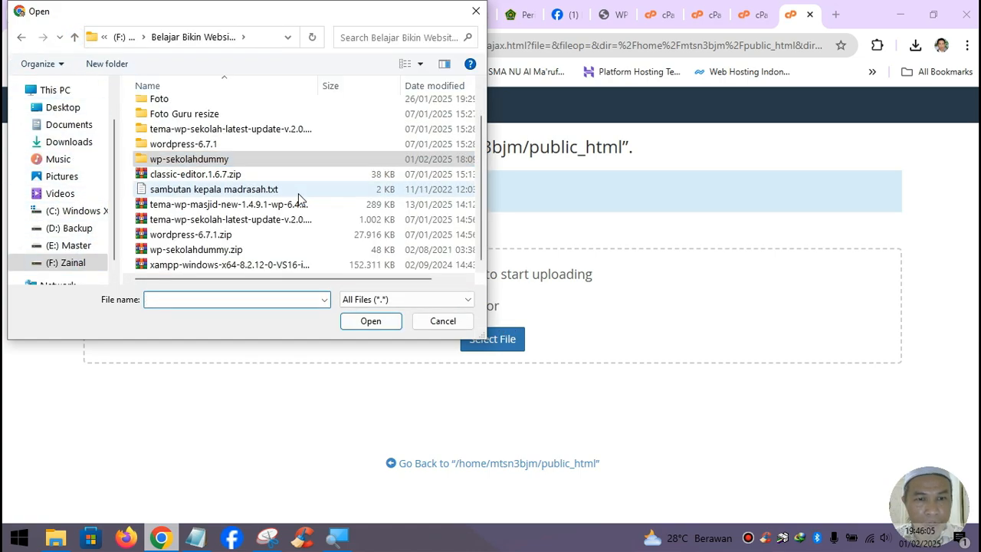
{"action": "left_click", "coordinate": [213, 236]}
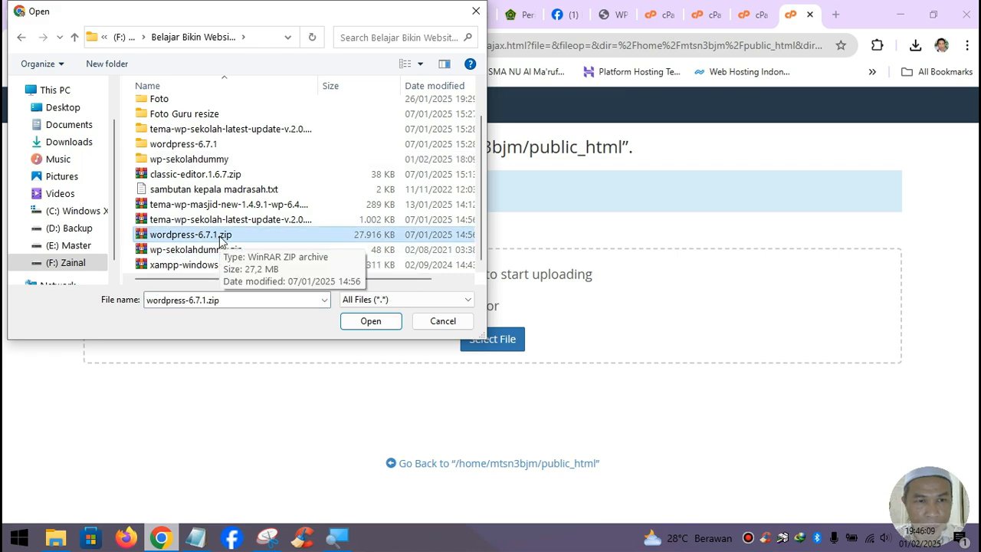
{"action": "left_click", "coordinate": [366, 320]}
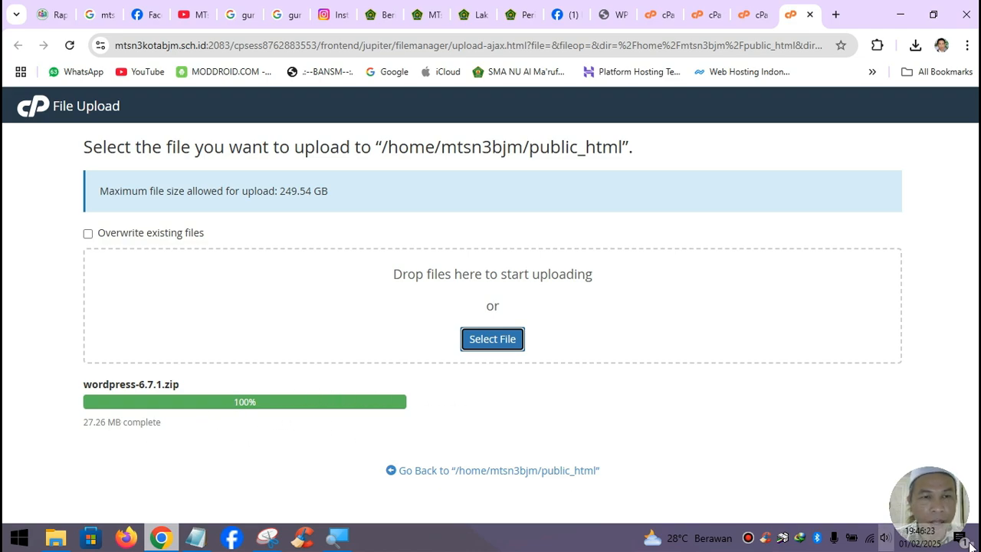
- Close the finished upload tab, reload public_html to show the zip, and return to Tools
{"action": "left_click", "coordinate": [662, 25]}
{"action": "left_click", "coordinate": [747, 15]}
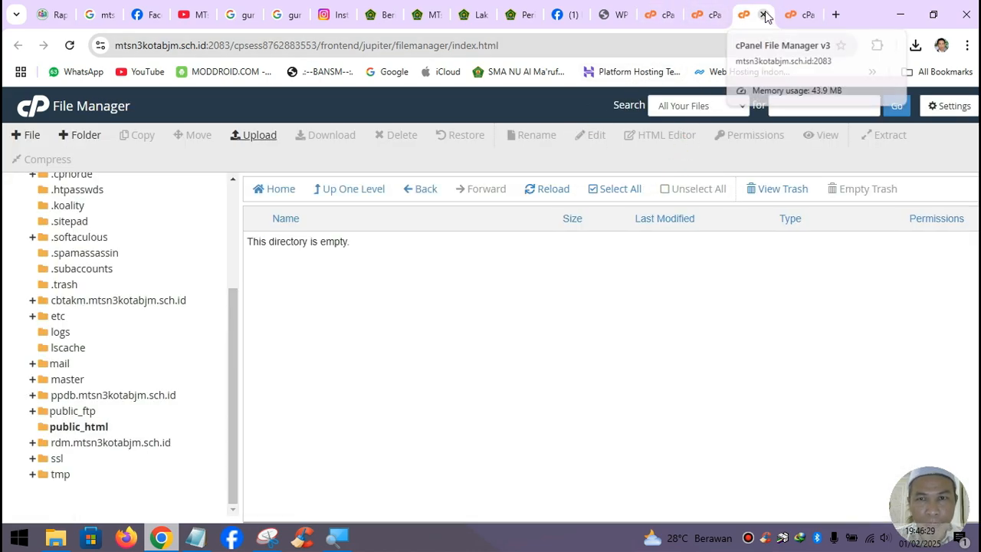
{"action": "left_click", "coordinate": [793, 18]}
{"action": "left_click", "coordinate": [809, 15]}
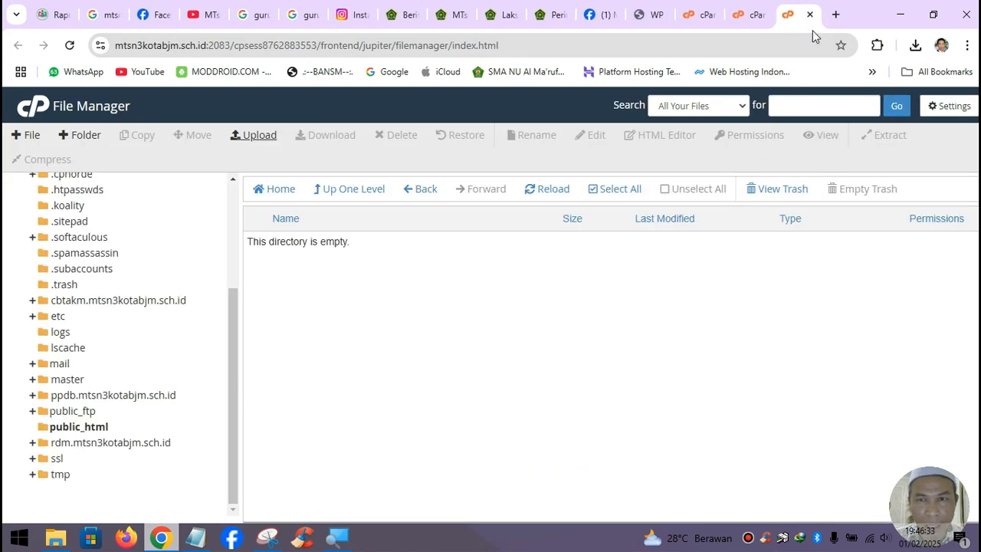
{"action": "left_click", "coordinate": [79, 427]}
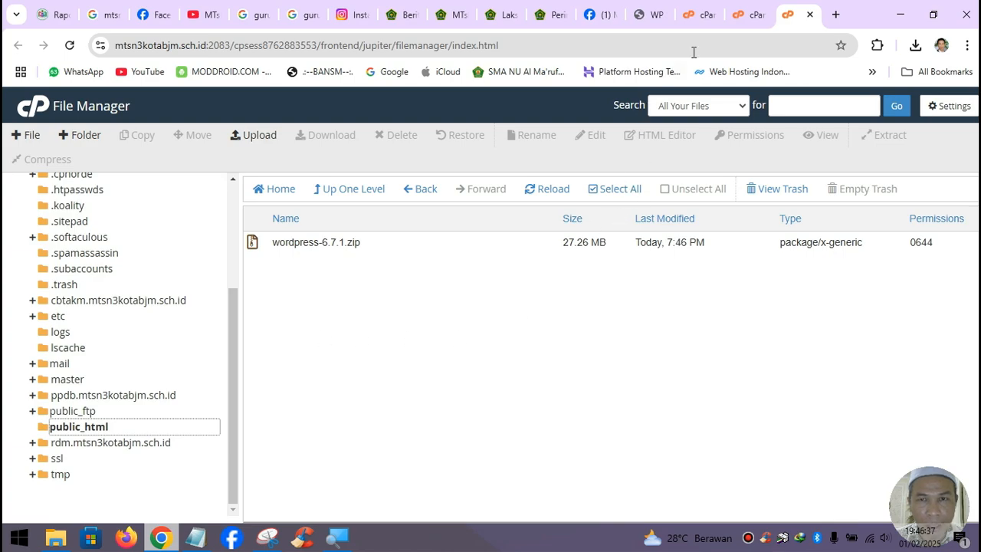
{"action": "left_click", "coordinate": [741, 15]}
{"action": "scroll", "coordinate": [817, 407], "scroll_direction": "down", "scroll_amount": 4}
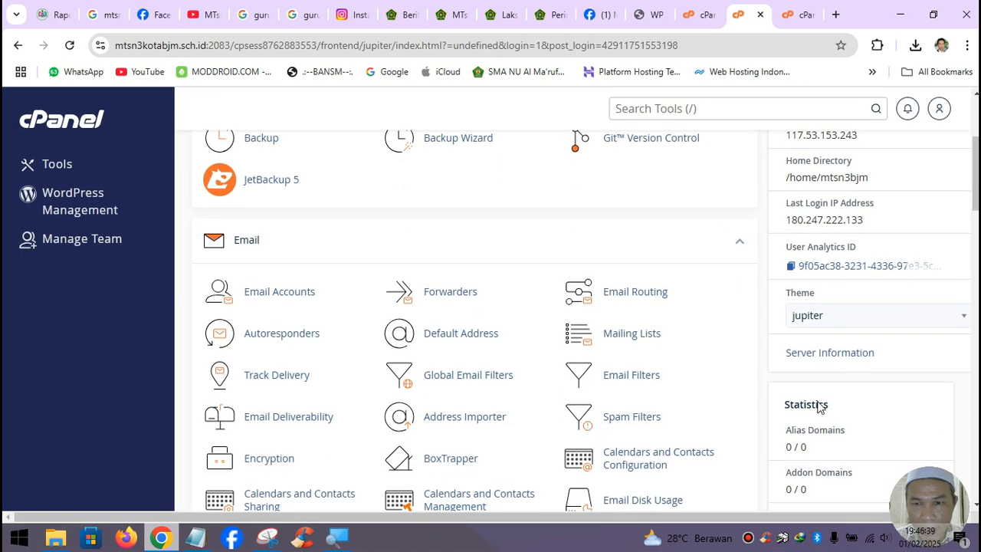
{"action": "scroll", "coordinate": [816, 407], "scroll_direction": "down", "scroll_amount": 3}
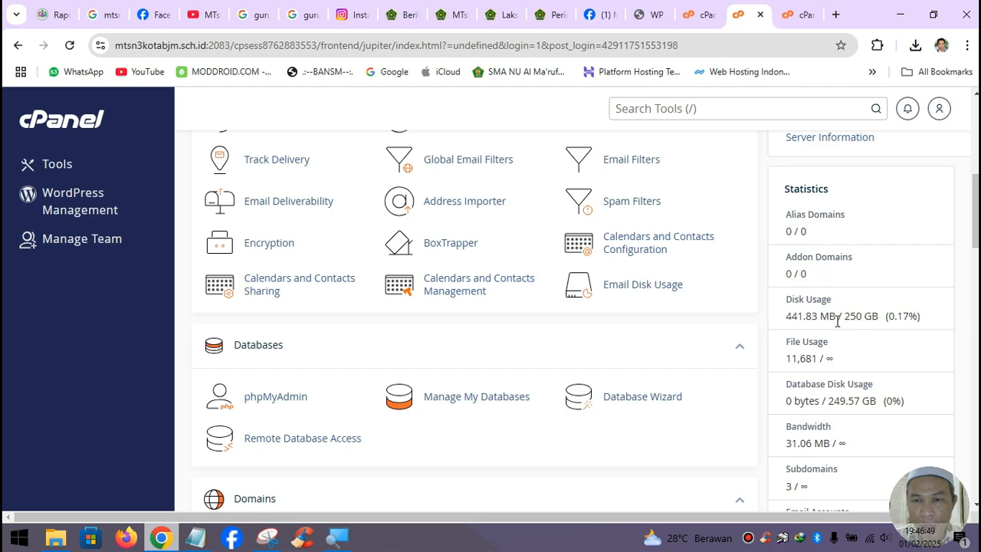
{"action": "scroll", "coordinate": [895, 318], "scroll_direction": "down", "scroll_amount": 2}
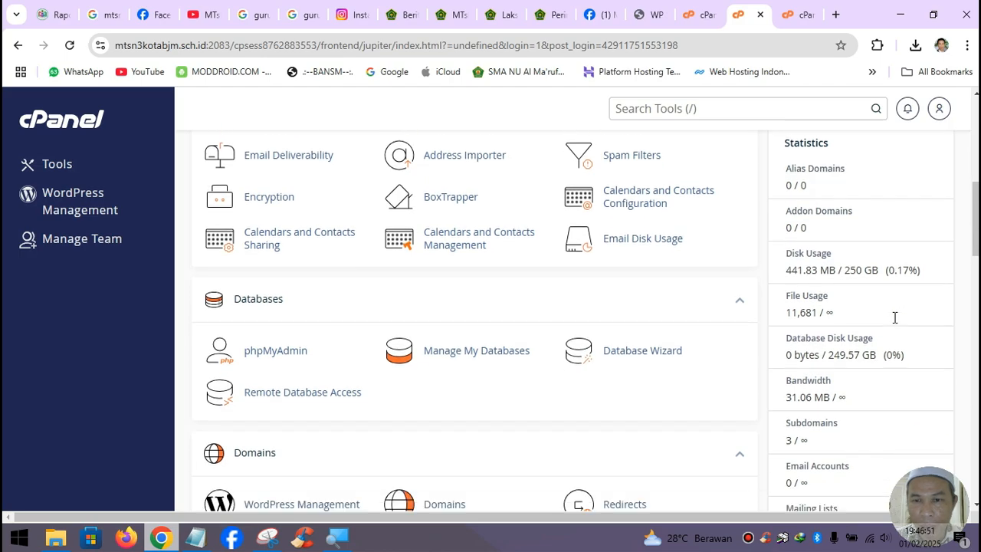
{"action": "scroll", "coordinate": [892, 323], "scroll_direction": "down", "scroll_amount": 2}
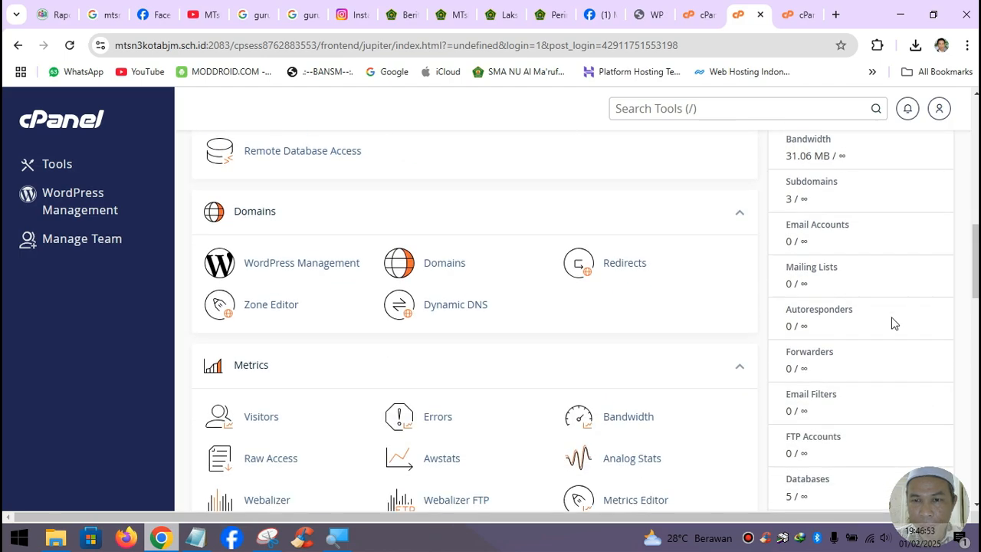
{"action": "scroll", "coordinate": [893, 323], "scroll_direction": "up", "scroll_amount": 1}
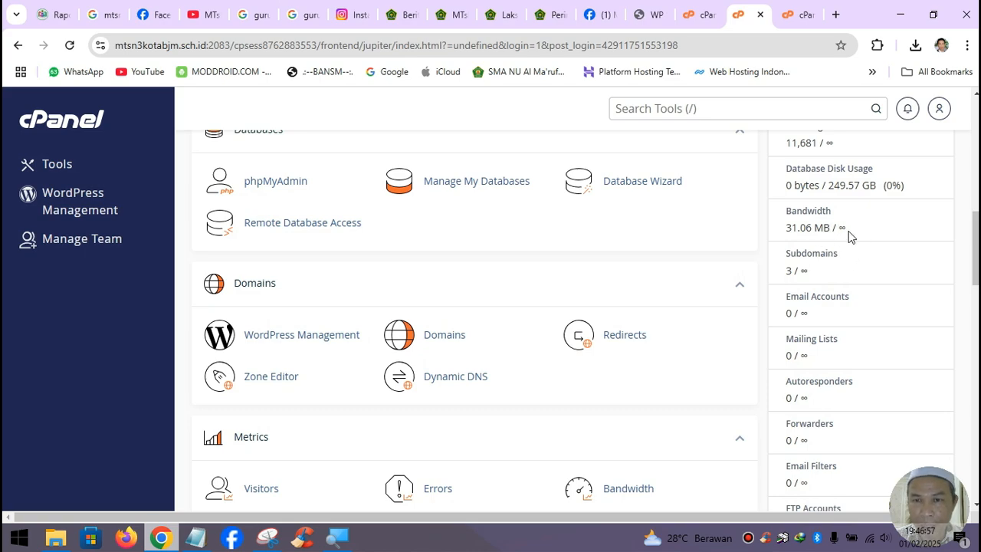
{"action": "scroll", "coordinate": [880, 258], "scroll_direction": "down", "scroll_amount": 2}
{"action": "scroll", "coordinate": [881, 257], "scroll_direction": "down", "scroll_amount": 3}
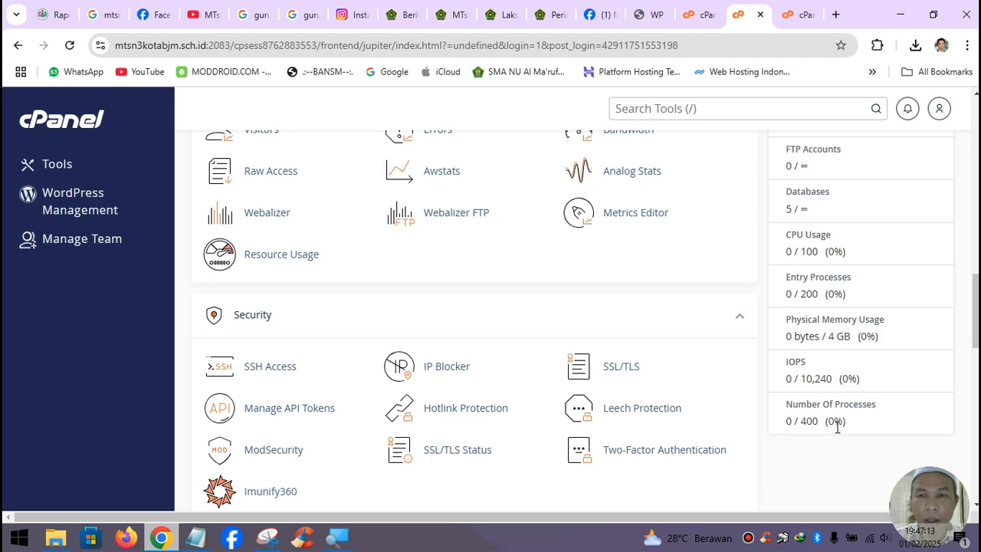
{"action": "scroll", "coordinate": [837, 418], "scroll_direction": "up", "scroll_amount": 2}
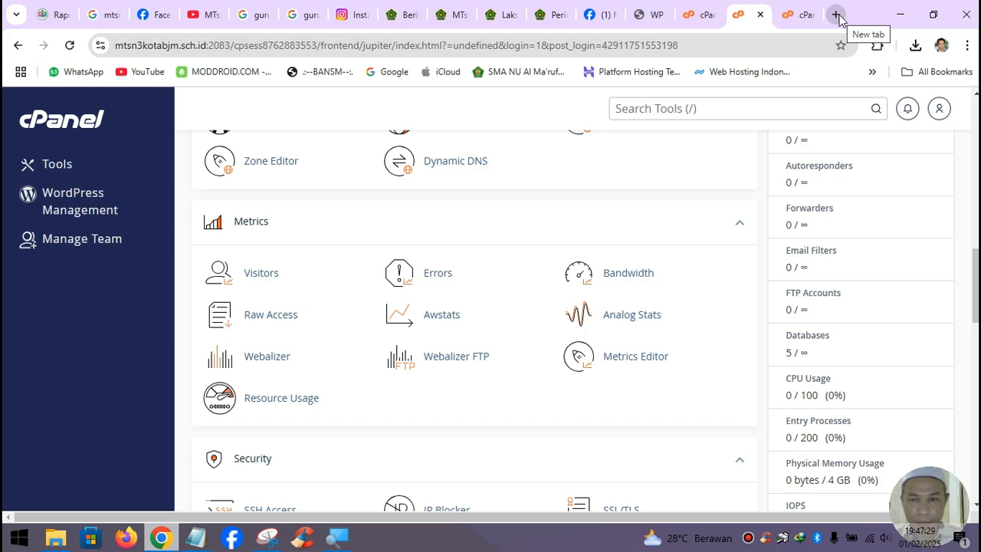
- Extract wordpress-6.7.1.zip into /public_html in File Manager and close the results
{"action": "left_click", "coordinate": [801, 14]}
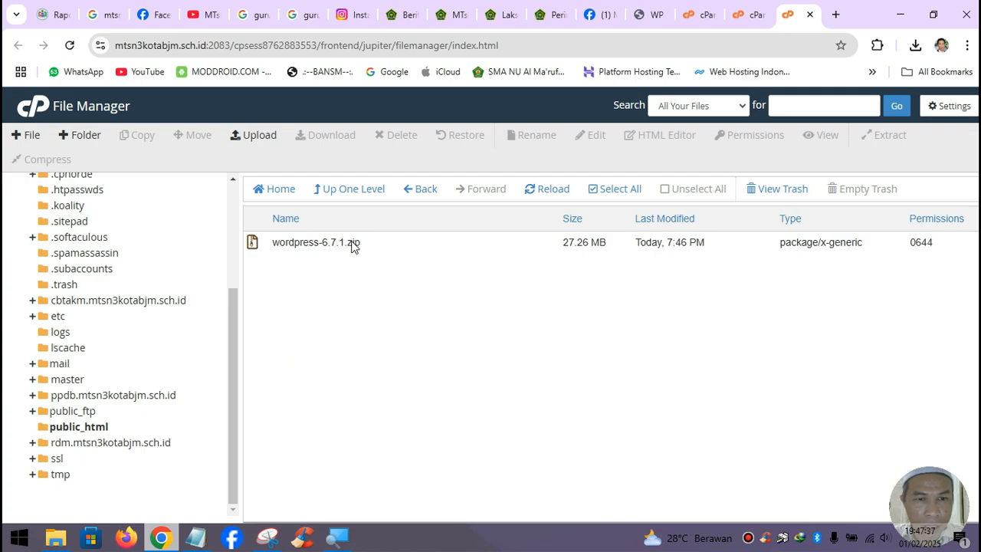
{"action": "left_click", "coordinate": [384, 251]}
{"action": "left_click", "coordinate": [887, 134]}
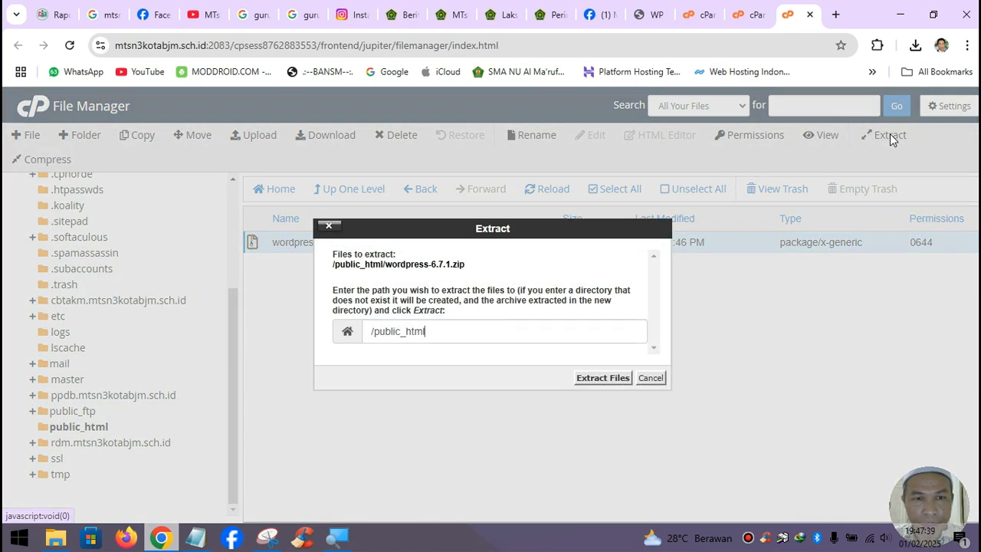
{"action": "left_click", "coordinate": [604, 380]}
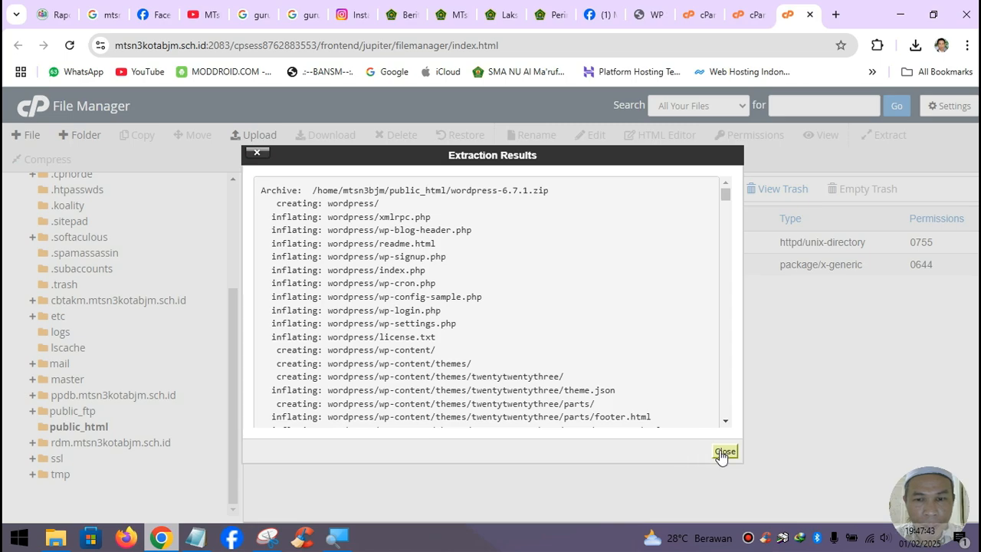
{"action": "left_click", "coordinate": [723, 452]}
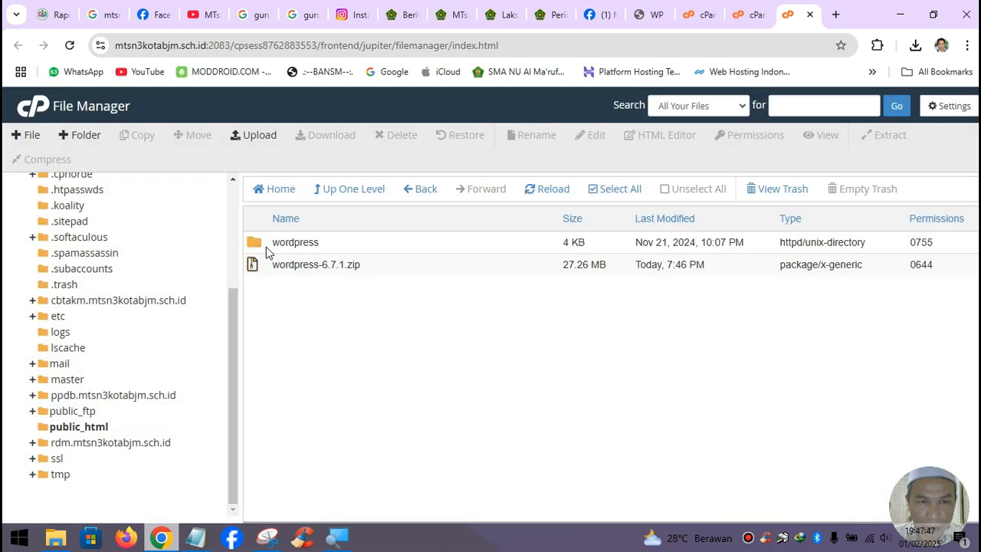
- Permanently delete the wordpress-6.7.1.zip archive, skipping the trash
{"action": "left_click", "coordinate": [287, 265]}
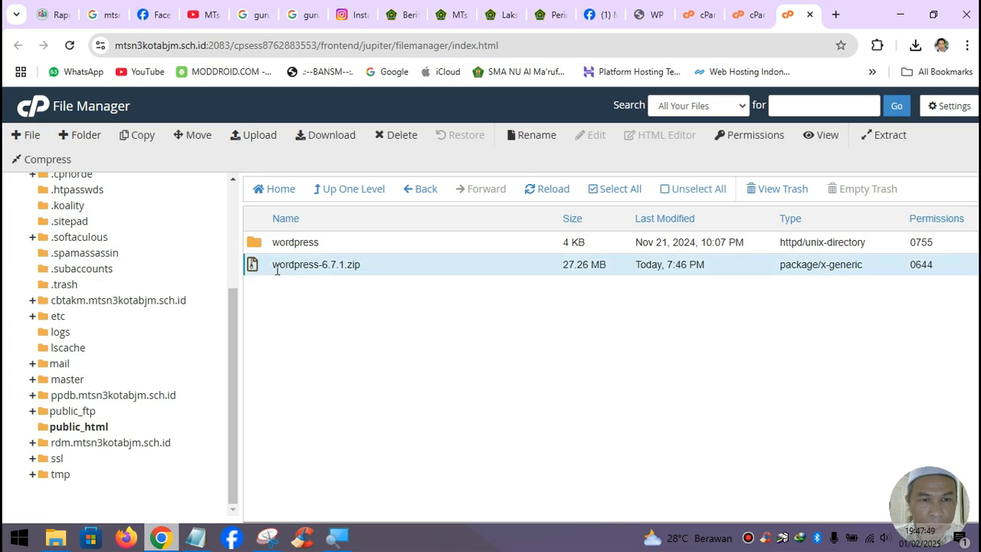
{"action": "left_click", "coordinate": [402, 137]}
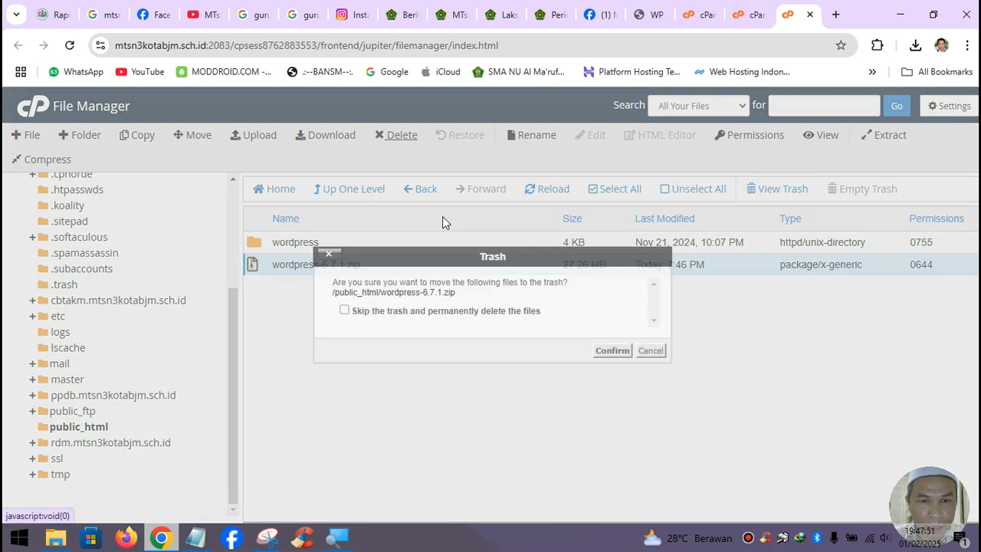
{"action": "left_click", "coordinate": [441, 312]}
{"action": "left_click", "coordinate": [613, 351]}
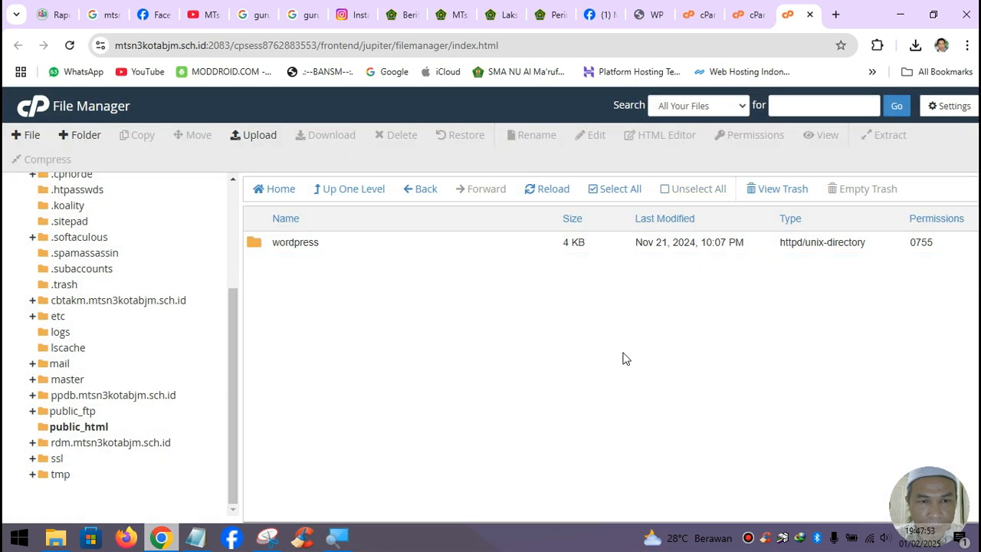
- Move all files from the wordpress folder up into public_html
{"action": "double_click", "coordinate": [268, 252]}
{"action": "scroll", "coordinate": [453, 411], "scroll_direction": "down", "scroll_amount": 2}
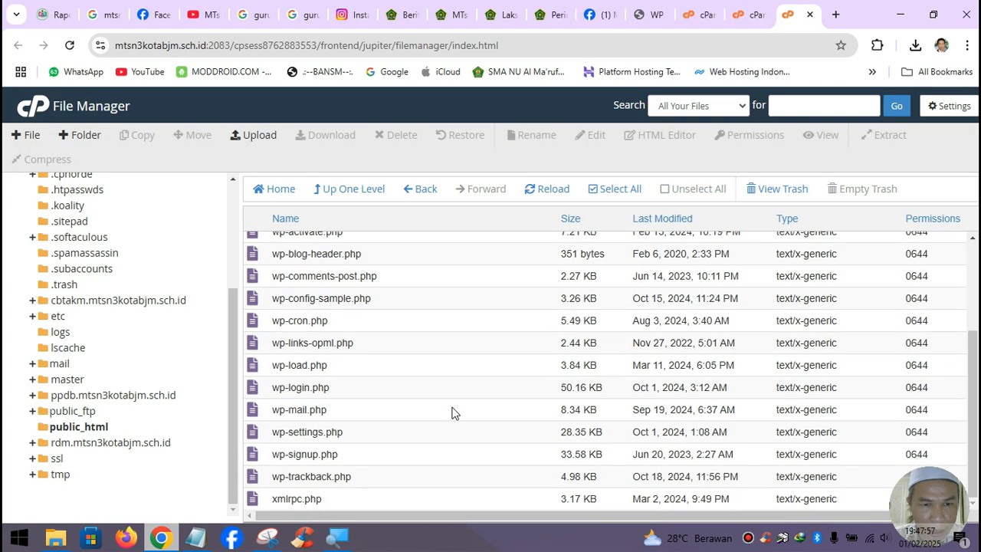
{"action": "scroll", "coordinate": [453, 411], "scroll_direction": "up", "scroll_amount": 2}
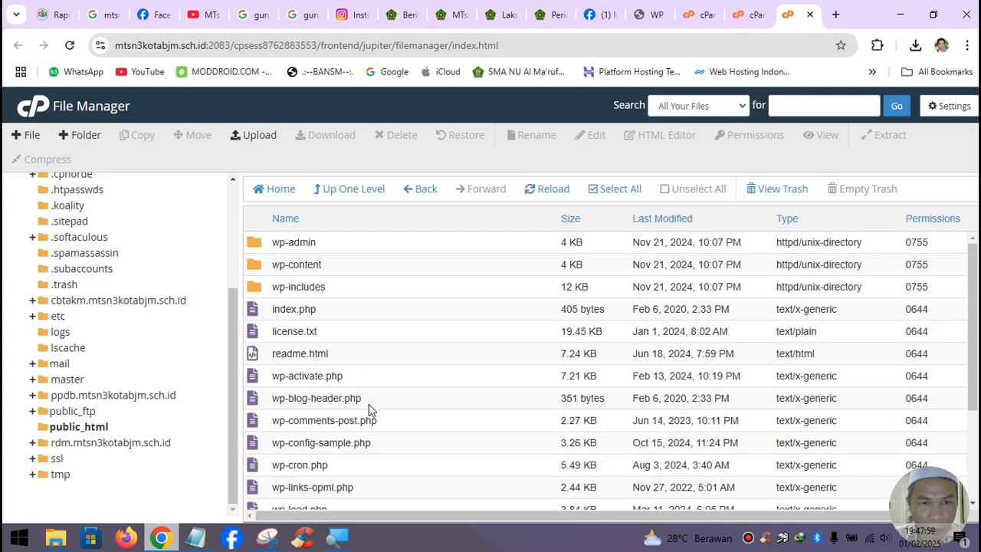
{"action": "left_click", "coordinate": [434, 357]}
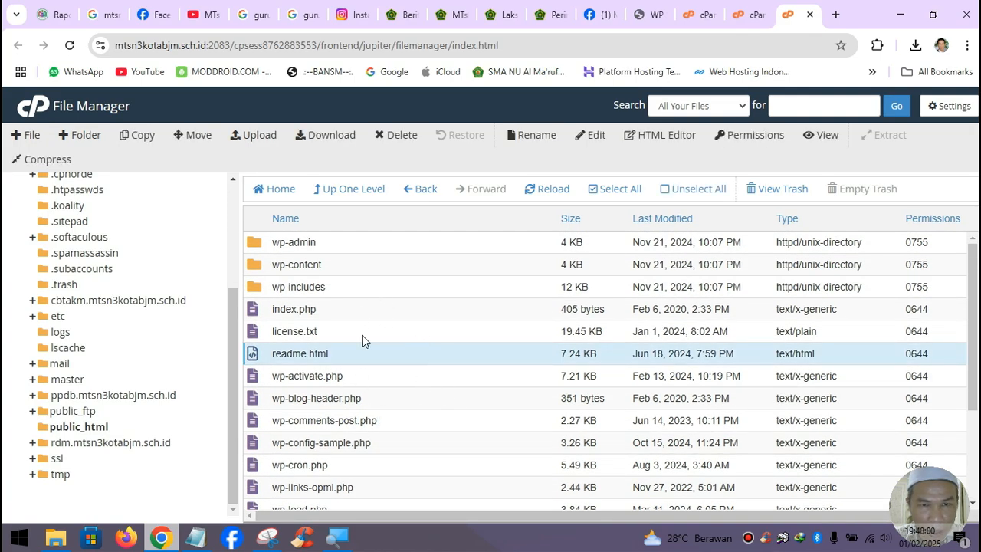
{"action": "left_click", "coordinate": [617, 190]}
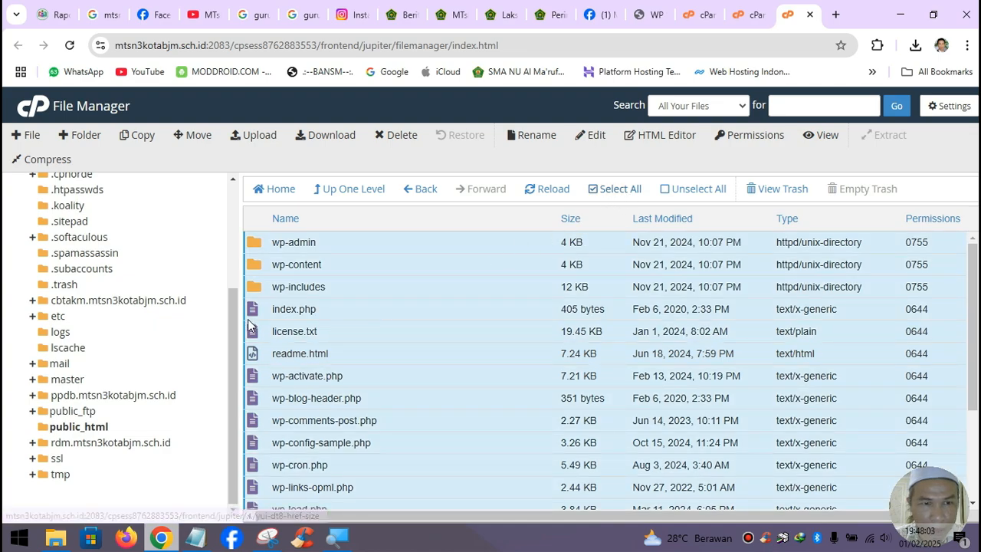
{"action": "left_click_drag", "start_coordinate": [254, 243], "coordinate": [144, 433]}
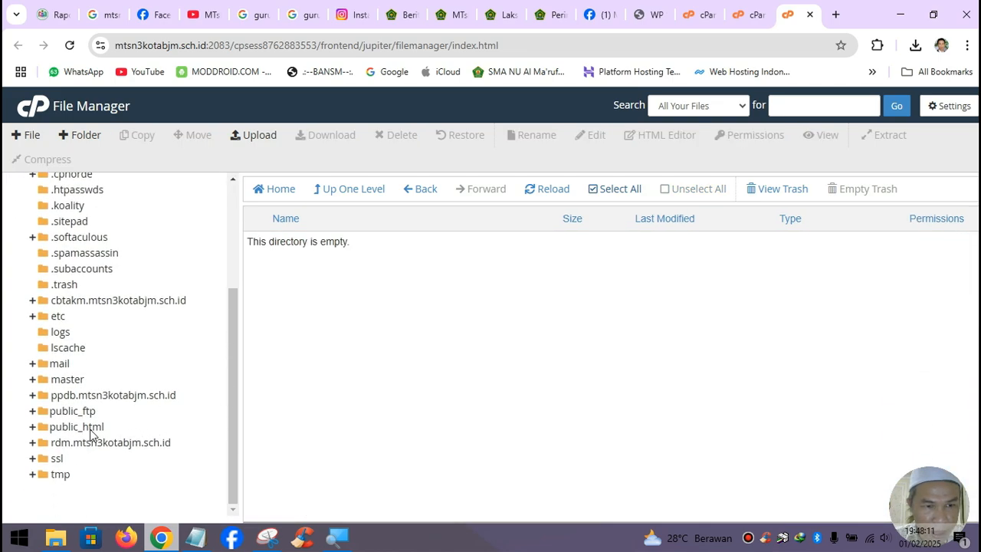
- Permanently delete the empty wordpress folder from public_html, skipping the trash
{"action": "left_click", "coordinate": [91, 430]}
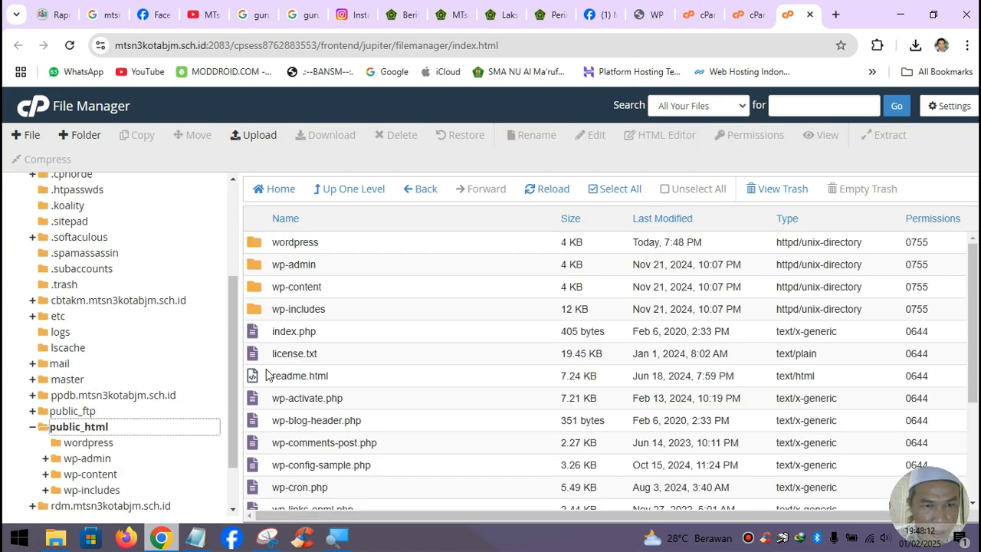
{"action": "left_click", "coordinate": [282, 250]}
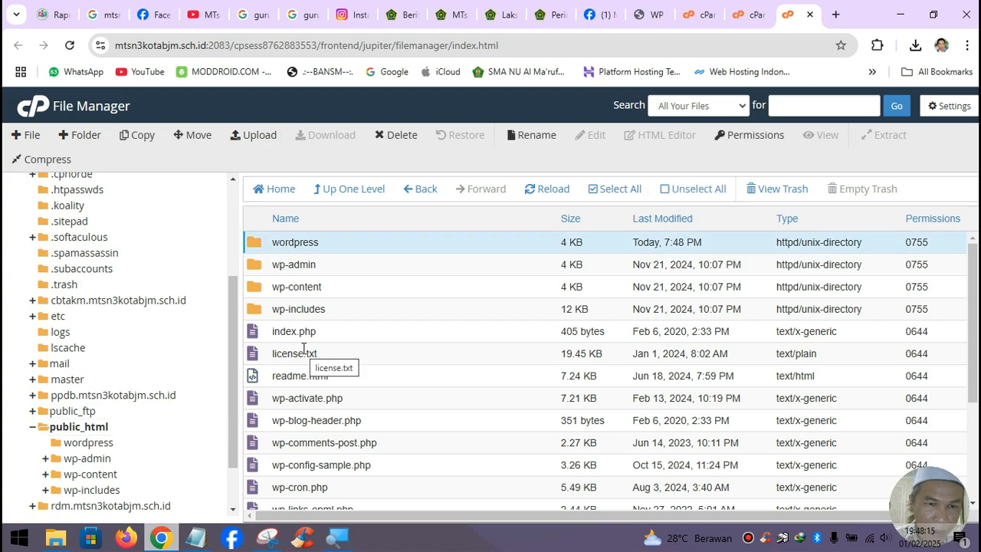
{"action": "left_click", "coordinate": [392, 136]}
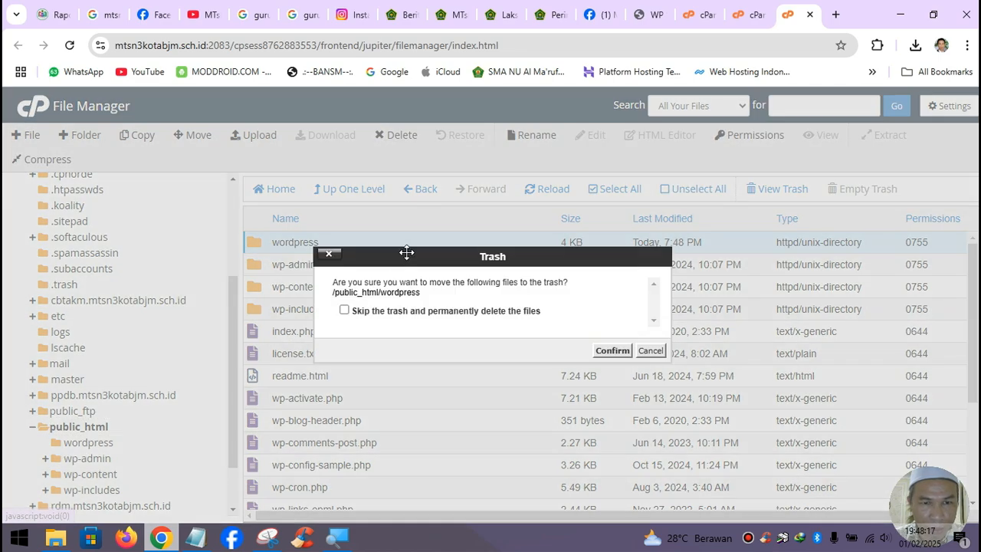
{"action": "left_click", "coordinate": [465, 314]}
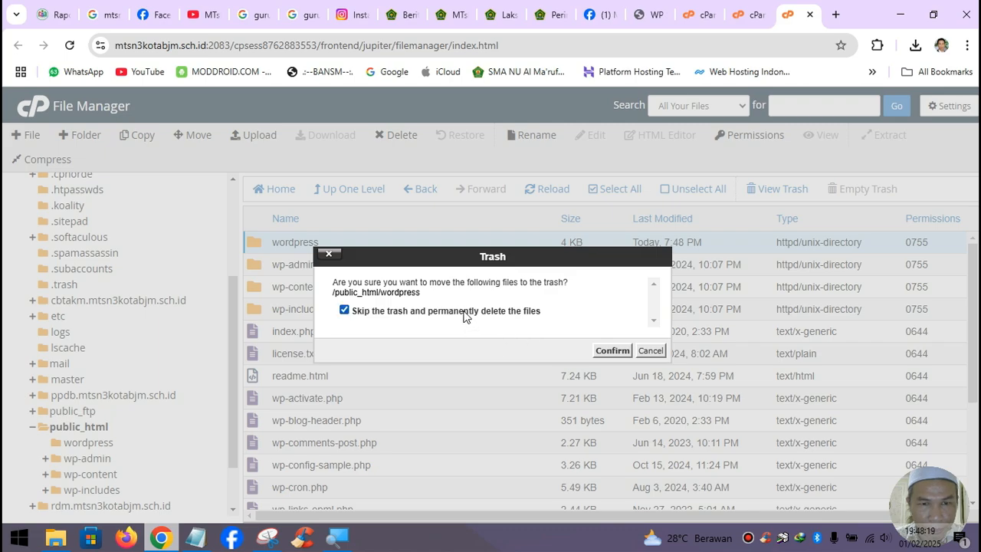
{"action": "left_click", "coordinate": [611, 351]}
{"action": "scroll", "coordinate": [385, 403], "scroll_direction": "down", "scroll_amount": 1}
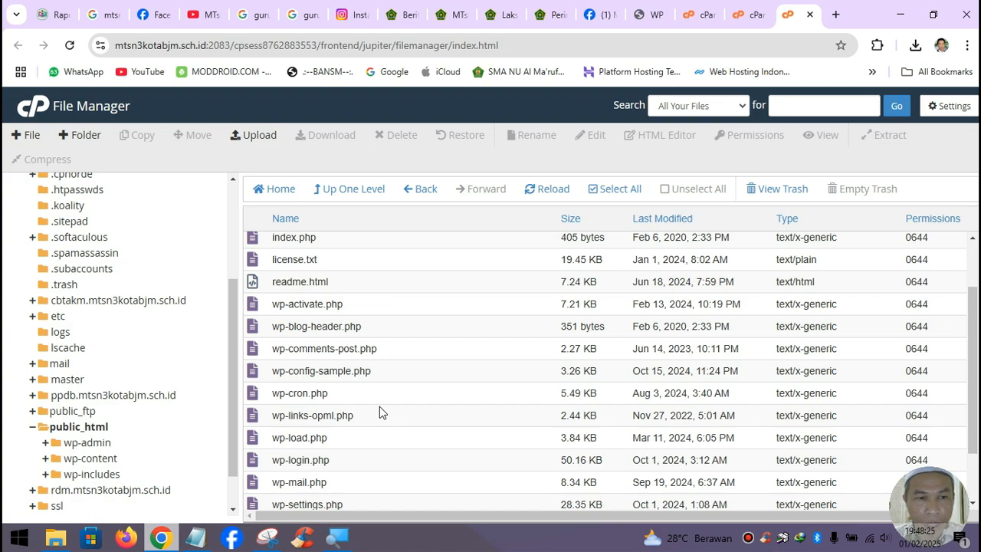
{"action": "scroll", "coordinate": [380, 406], "scroll_direction": "up", "scroll_amount": 1}
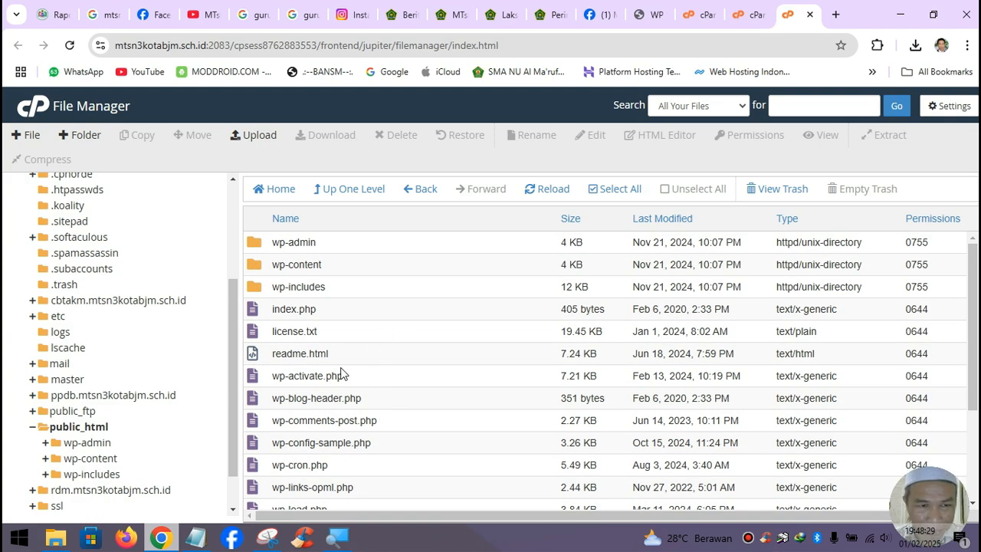
- Load mtsn3kotabjm.sch.id in a new browser tab
{"action": "left_click", "coordinate": [835, 14]}
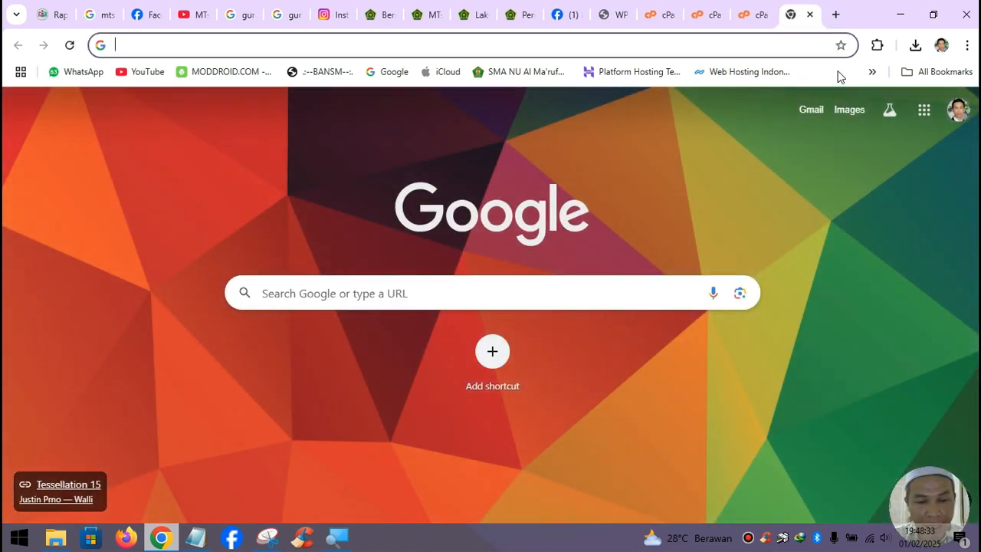
{"action": "type", "text": "mtn"}
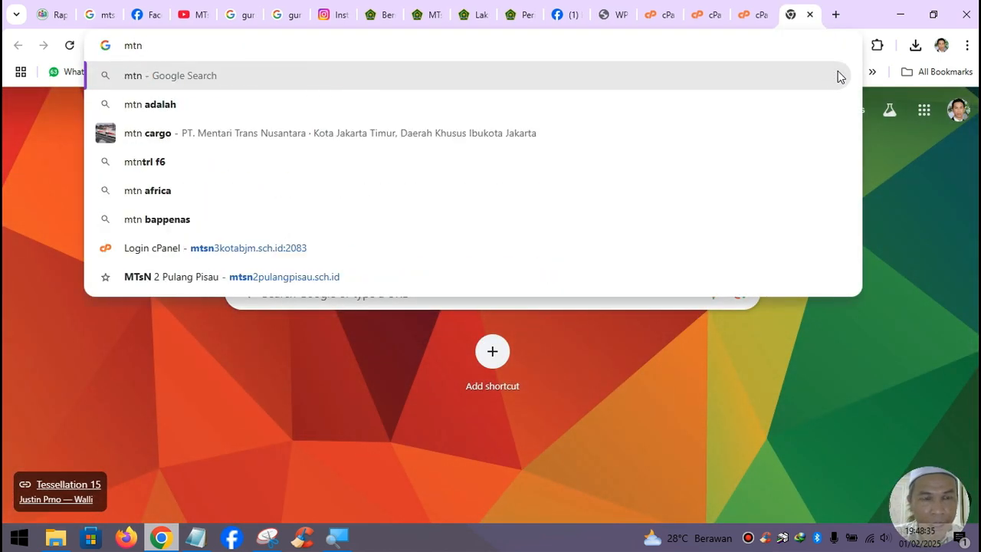
{"action": "key", "text": "BackSpace"}
{"action": "type", "text": "s"}
{"action": "key", "text": "Right"}
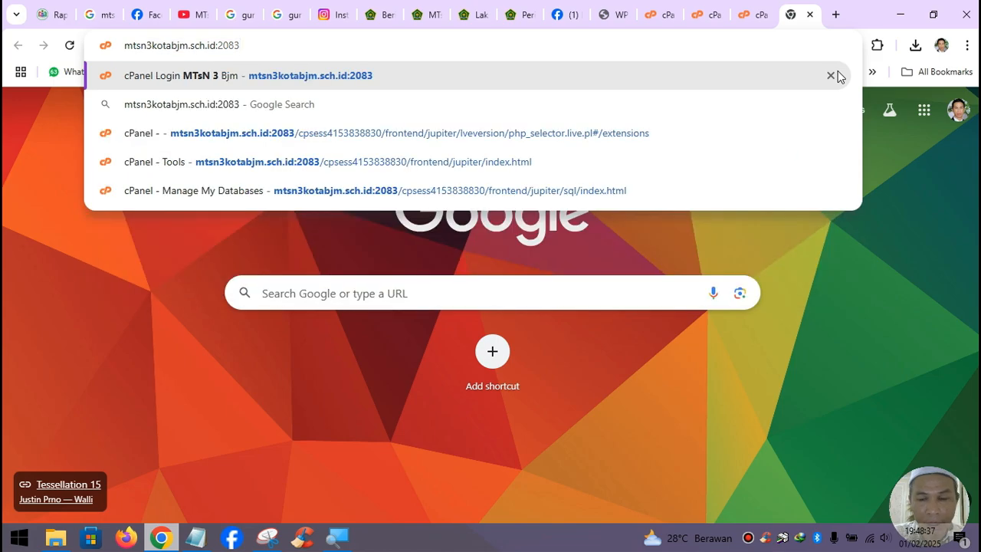
{"action": "key", "text": "BackSpace"}
{"action": "key", "text": "BackSpace"}
{"action": "key", "text": "BackSpace"}
{"action": "key", "text": "BackSpace"}
{"action": "key", "text": "BackSpace"}
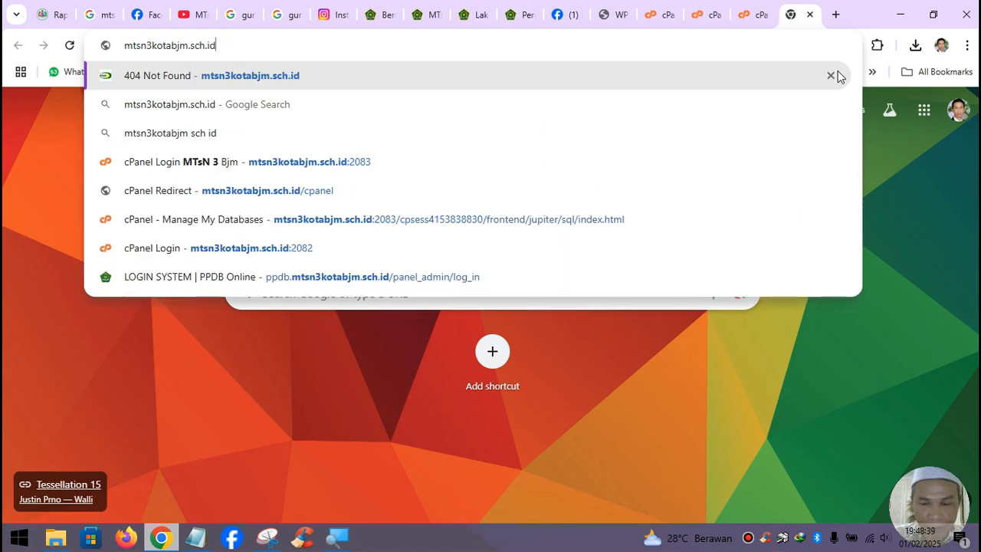
{"action": "key", "text": "Return"}
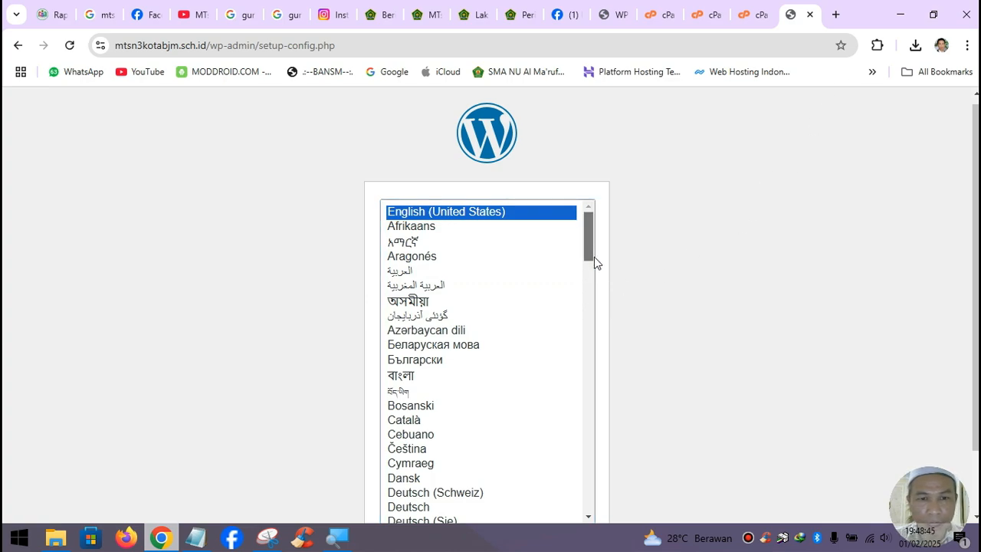
- Choose Bahasa Indonesia as the setup language and continue
{"action": "left_click_drag", "start_coordinate": [594, 256], "coordinate": [613, 383]}
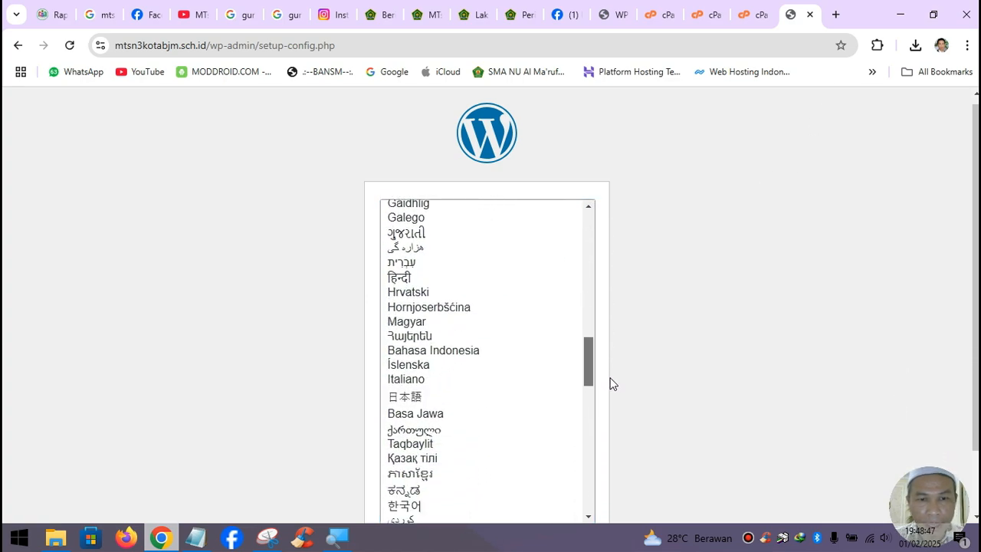
{"action": "left_click", "coordinate": [488, 352]}
{"action": "scroll", "coordinate": [897, 407], "scroll_direction": "down", "scroll_amount": 2}
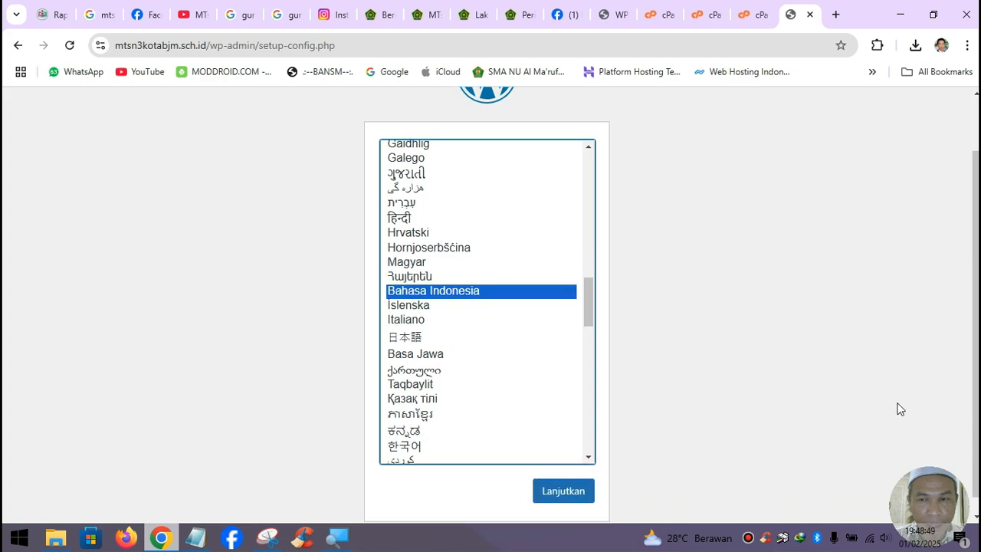
{"action": "left_click", "coordinate": [569, 486]}
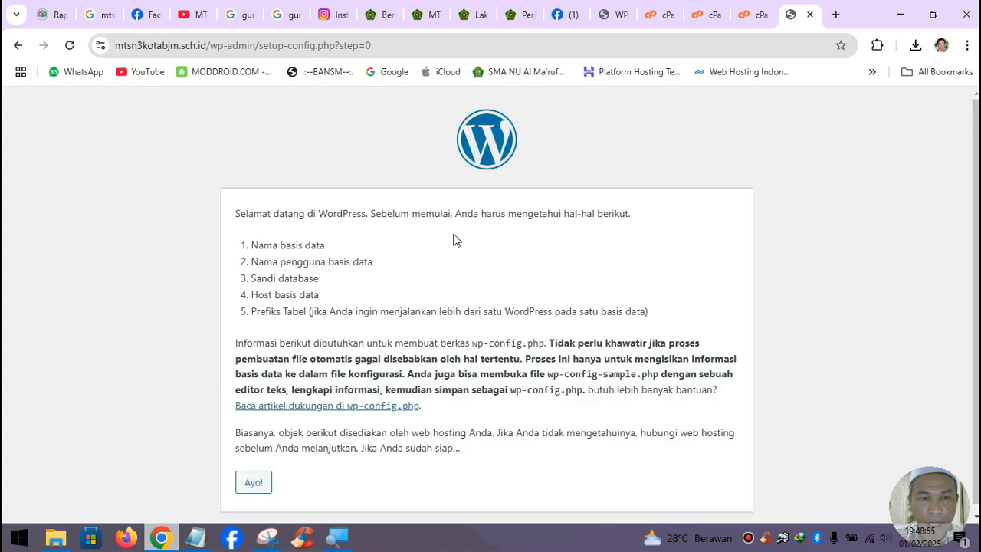
- Change the word 'database' to 'basis data' in the Notepad credentials notes
{"action": "left_click", "coordinate": [196, 537]}
{"action": "left_click_drag", "start_coordinate": [360, 55], "coordinate": [687, 93]}
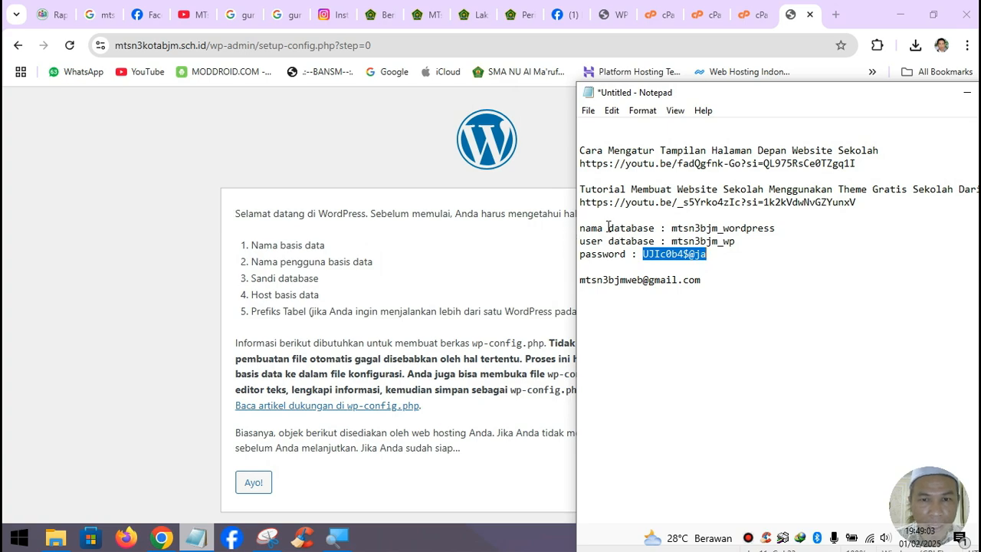
{"action": "left_click_drag", "start_coordinate": [607, 227], "coordinate": [656, 228]}
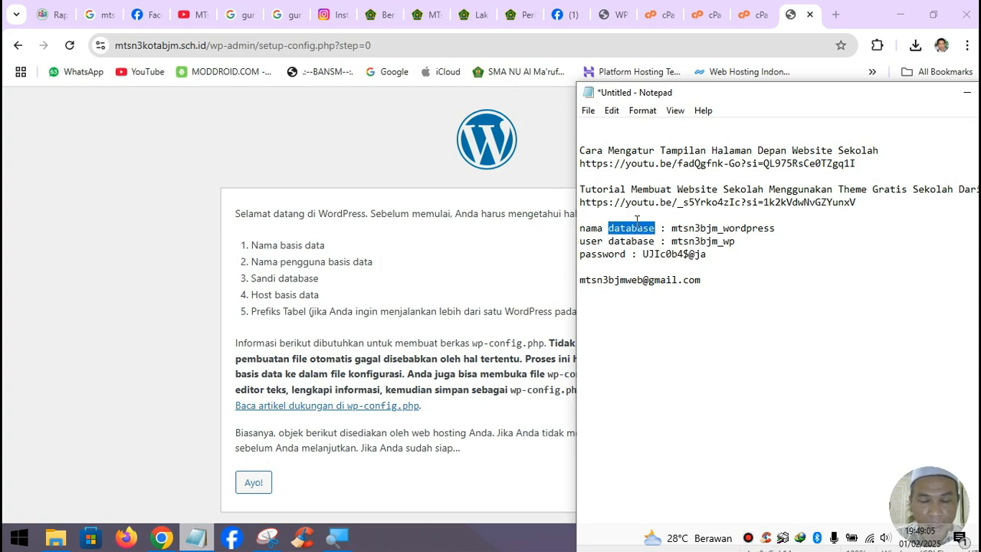
{"action": "type", "text": "basis dat"}
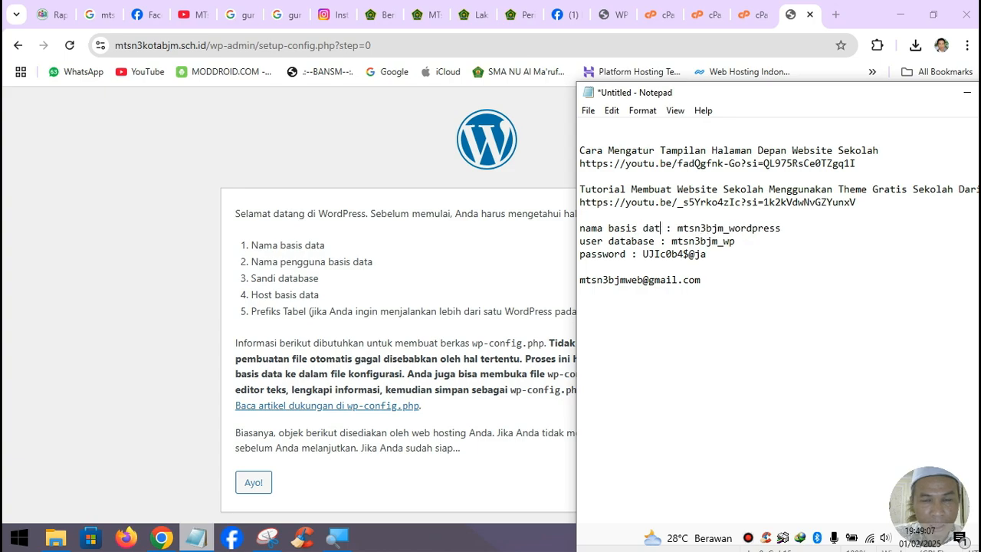
{"action": "type", "text": "a"}
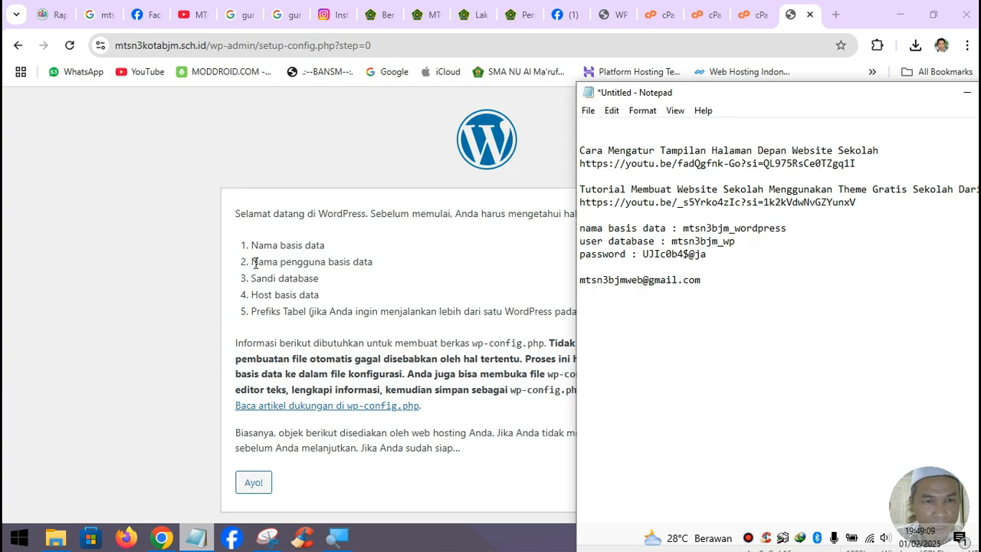
- Relabel the user line in the notes as 'nama pengguna basis data' from the setup page
{"action": "left_click_drag", "start_coordinate": [252, 261], "coordinate": [373, 261]}
{"action": "key", "text": "ctrl+c"}
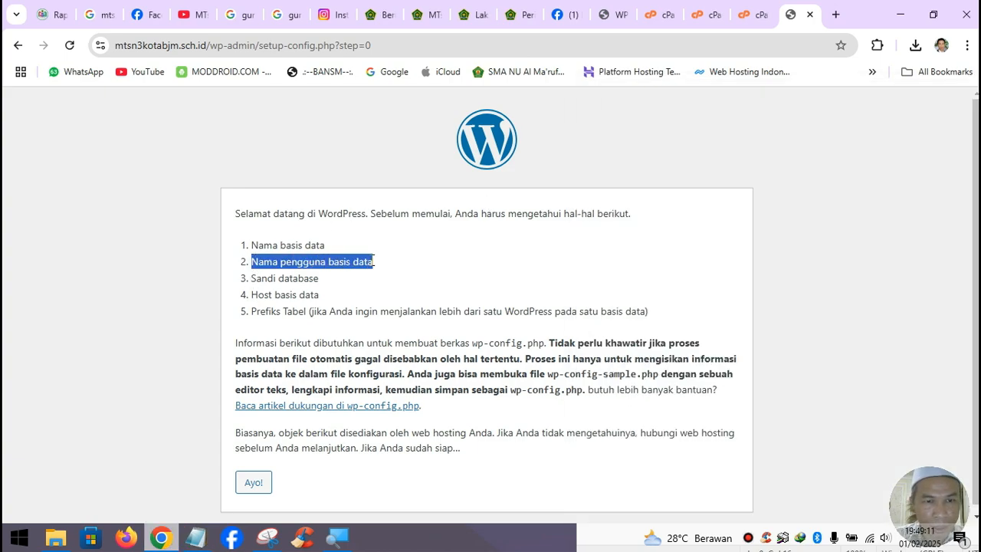
{"action": "left_click", "coordinate": [195, 536]}
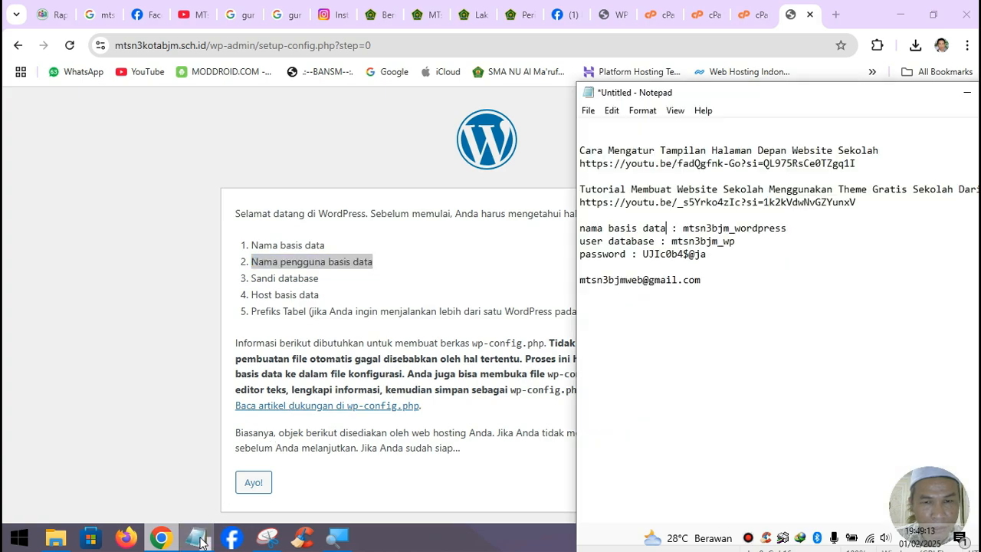
{"action": "left_click_drag", "start_coordinate": [580, 244], "coordinate": [656, 250]}
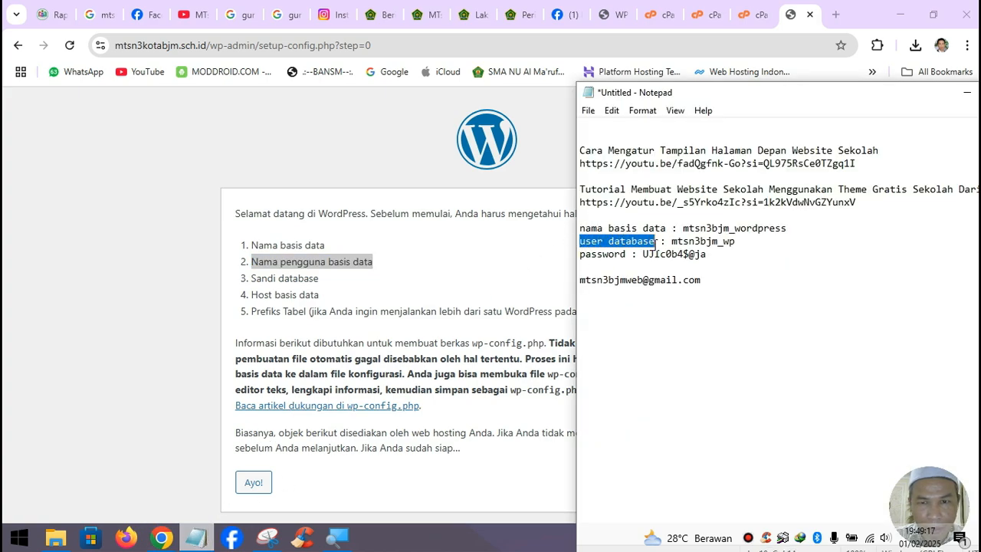
{"action": "key", "text": "ctrl+v"}
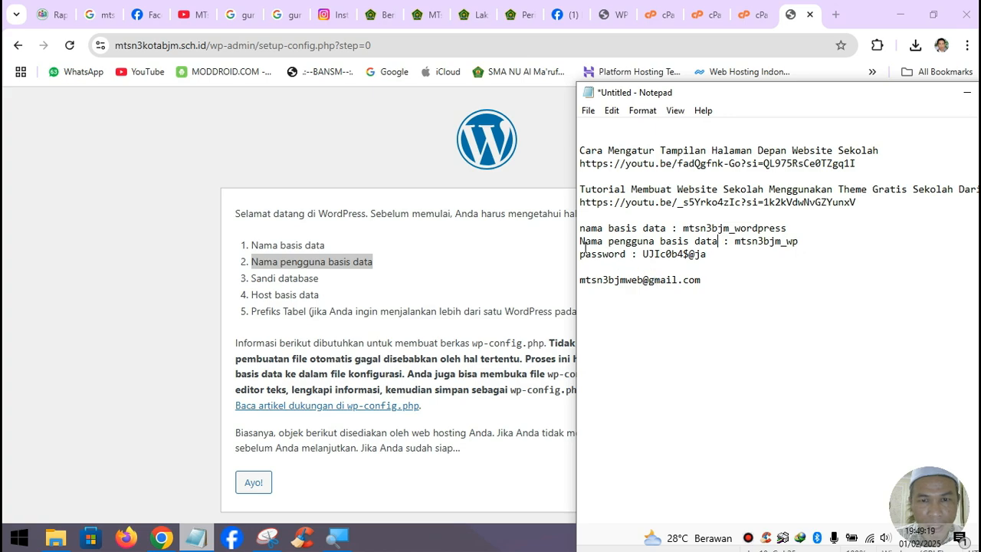
{"action": "left_click_drag", "start_coordinate": [586, 243], "coordinate": [573, 243]}
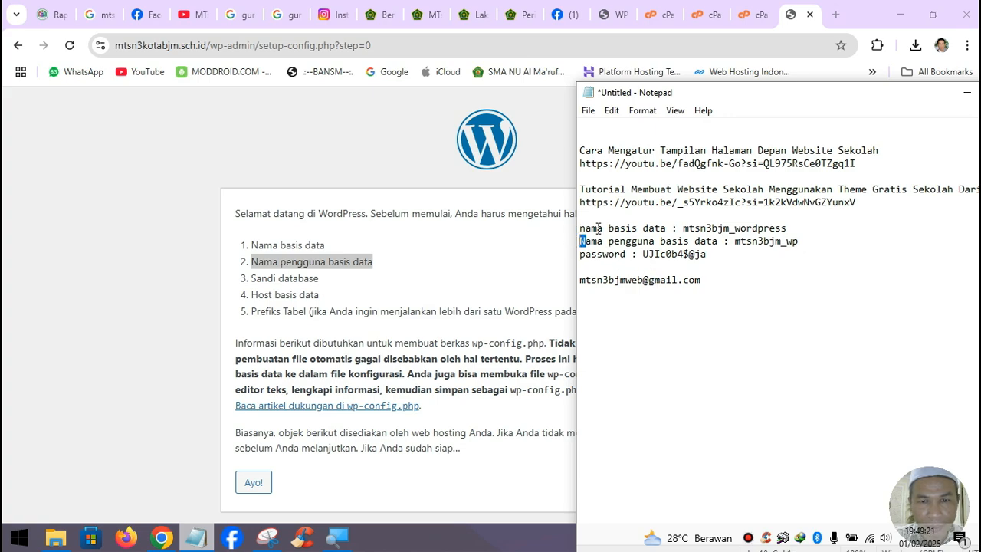
{"action": "type", "text": "n"}
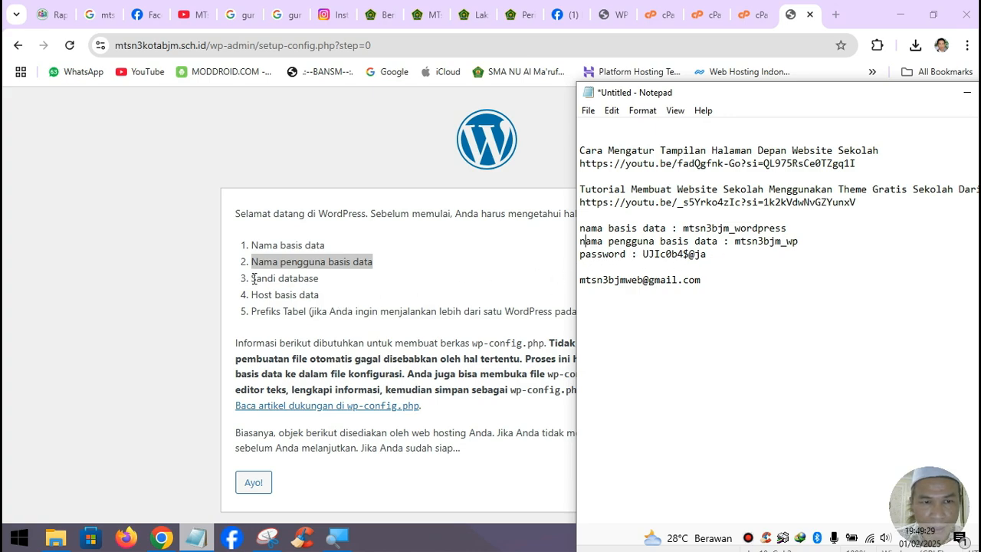
- Replace the notes' password label with 'Sandi database' copied from the setup page
{"action": "left_click_drag", "start_coordinate": [252, 278], "coordinate": [320, 279]}
{"action": "key", "text": "ctrl+c"}
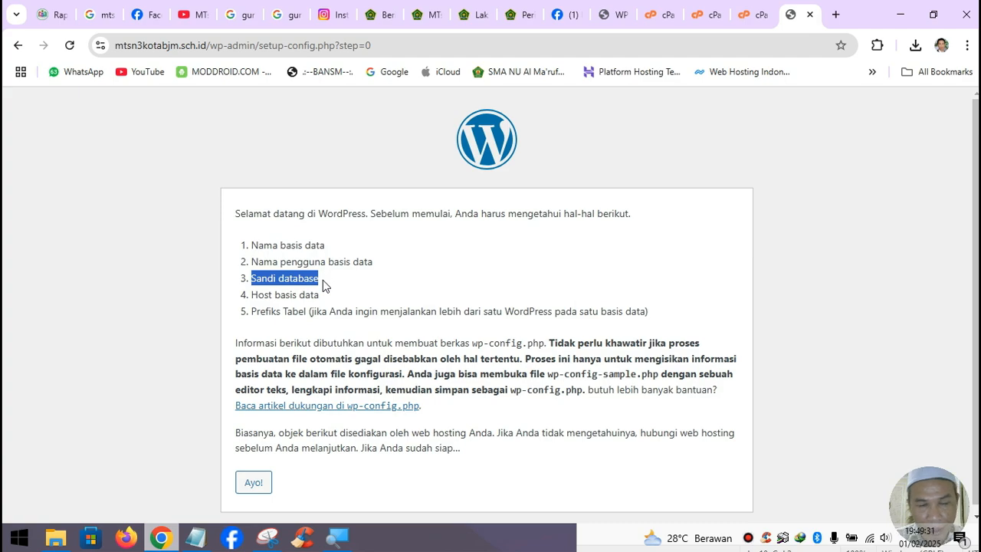
{"action": "left_click", "coordinate": [196, 537]}
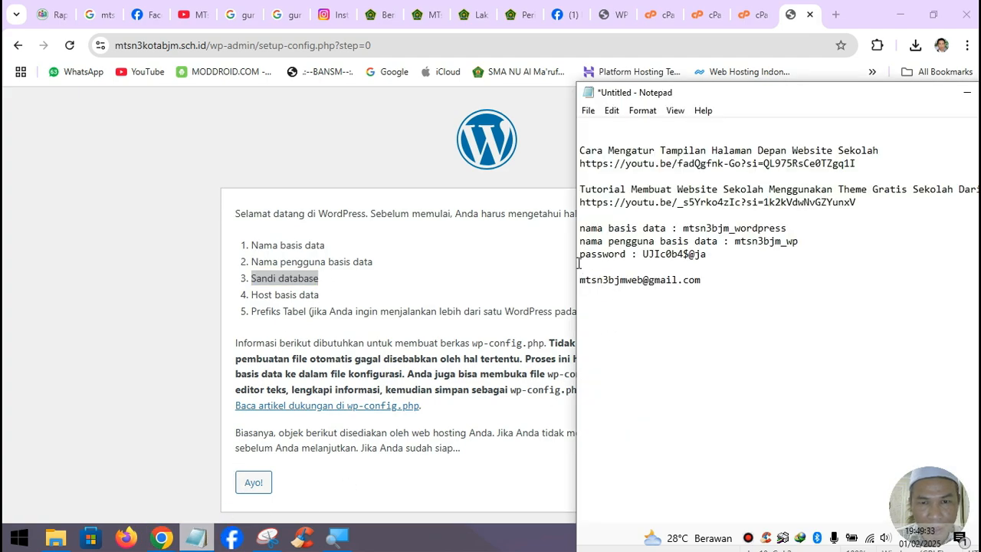
{"action": "left_click_drag", "start_coordinate": [580, 254], "coordinate": [627, 253]}
{"action": "key", "text": "ctrl+v"}
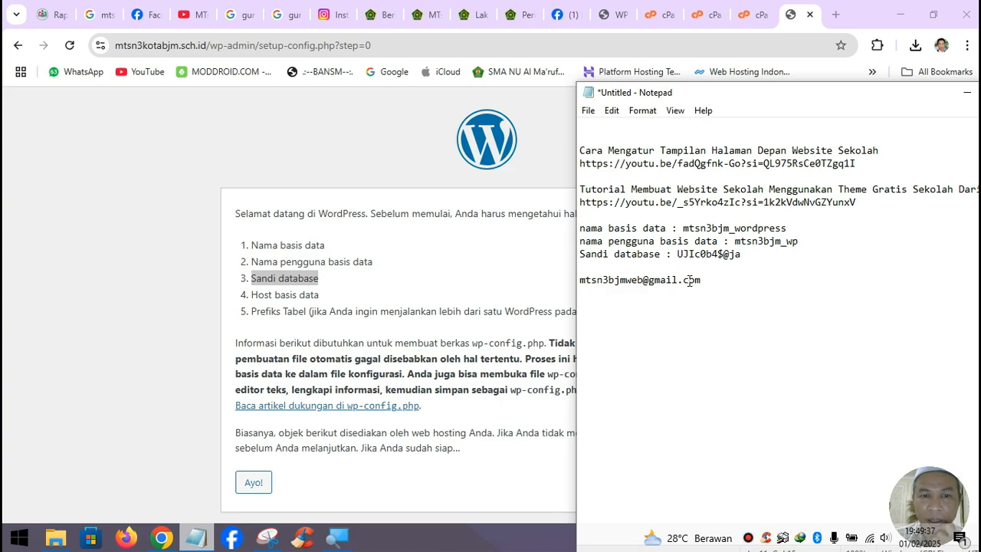
{"action": "key", "text": "alt+Tab"}
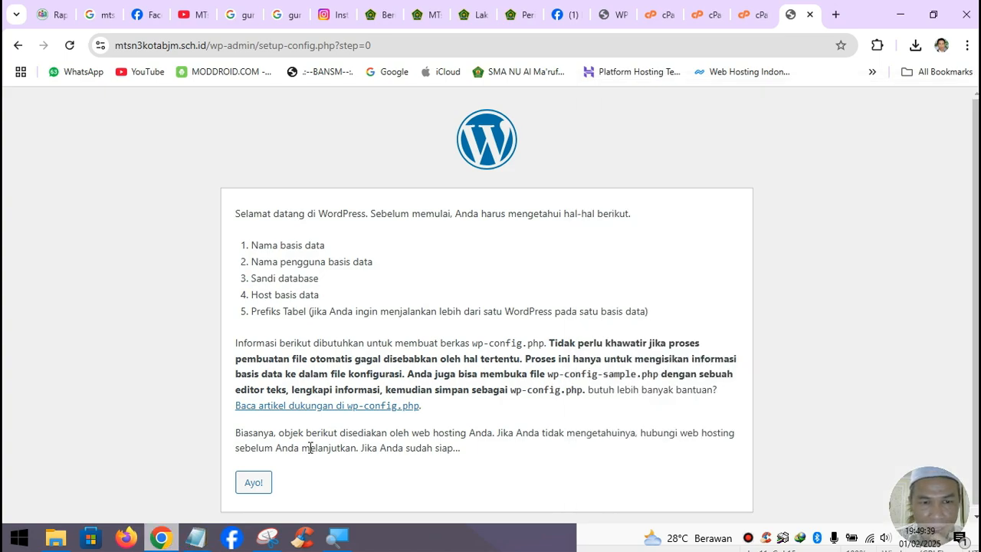
- Fill the database name field with mtsn3bjm_wordpress copied from the notes
{"action": "left_click", "coordinate": [253, 482]}
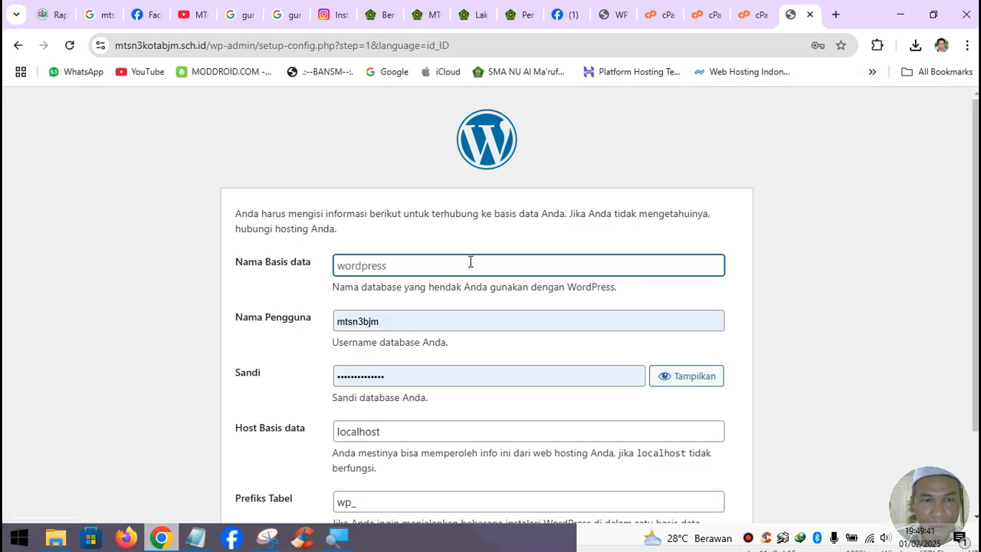
{"action": "left_click", "coordinate": [392, 269]}
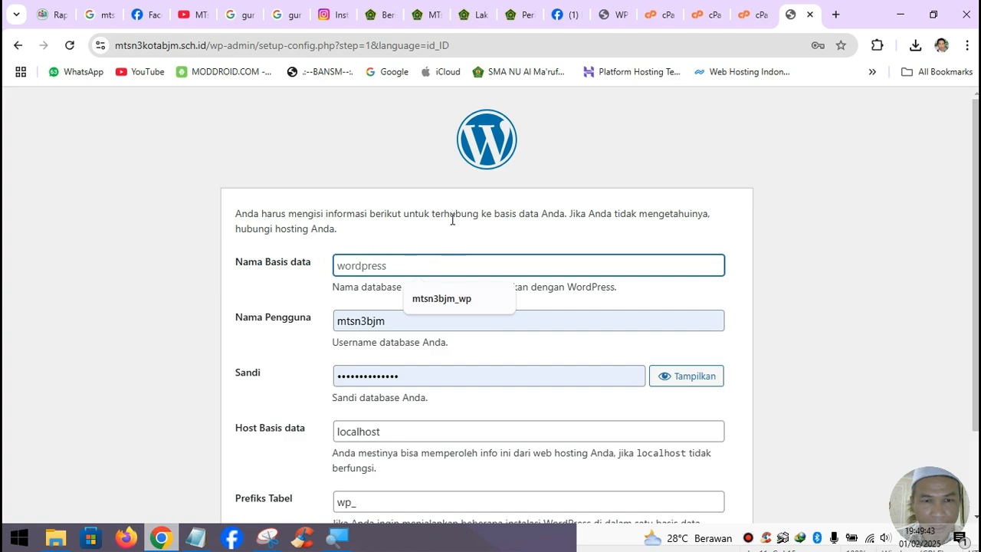
{"action": "left_click", "coordinate": [212, 549]}
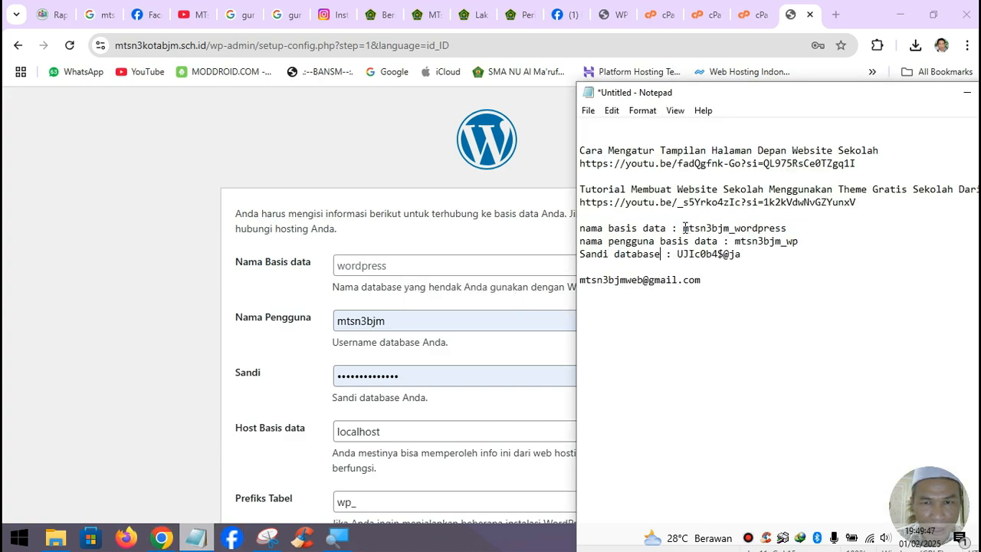
{"action": "left_click_drag", "start_coordinate": [684, 227], "coordinate": [789, 231]}
{"action": "key", "text": "ctrl+c"}
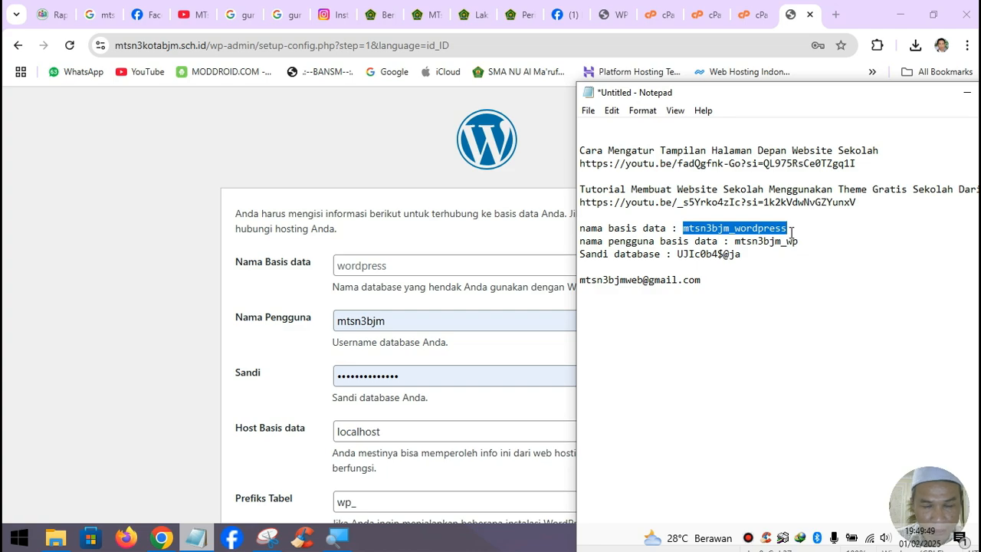
{"action": "left_click", "coordinate": [441, 264]}
{"action": "key", "text": "ctrl+v"}
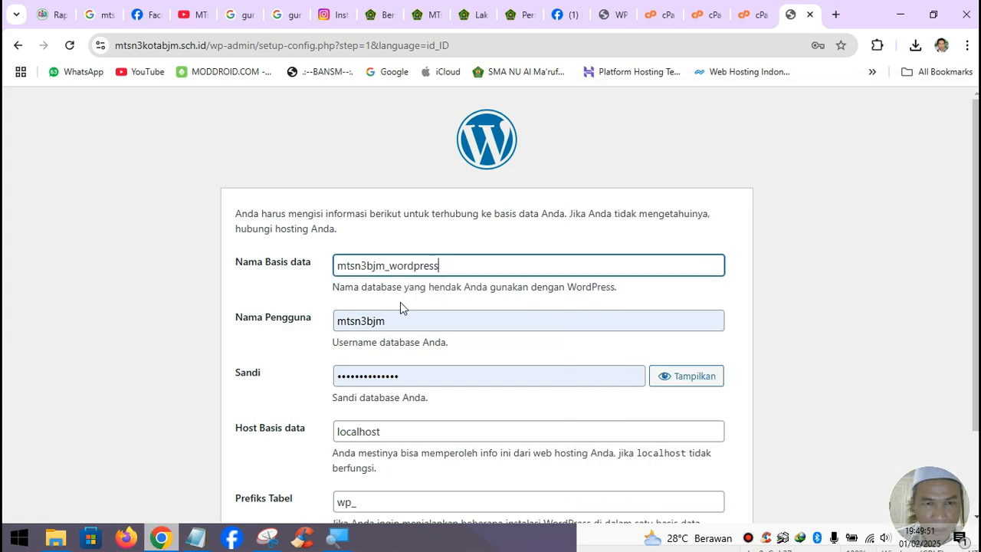
- Replace the prefilled database username with the user noted in Notepad
{"action": "left_click", "coordinate": [196, 534]}
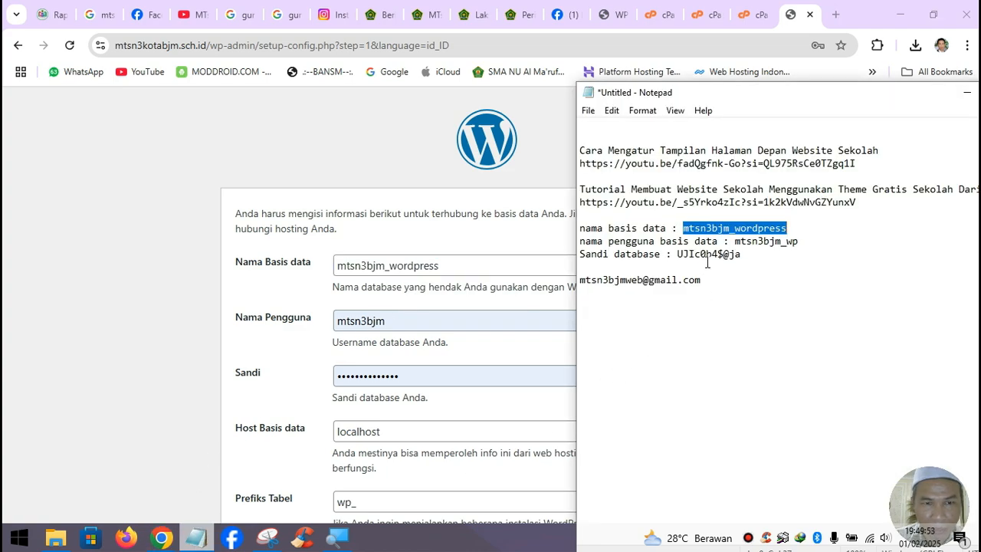
{"action": "left_click_drag", "start_coordinate": [734, 240], "coordinate": [808, 241]}
{"action": "key", "text": "ctrl+c"}
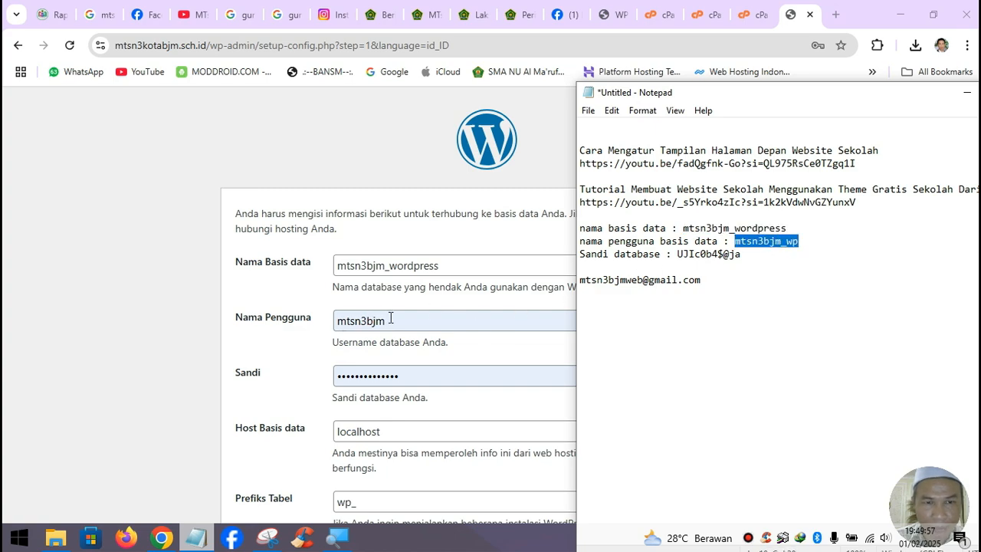
{"action": "left_click_drag", "start_coordinate": [390, 318], "coordinate": [339, 322]}
{"action": "key", "text": "ctrl+v"}
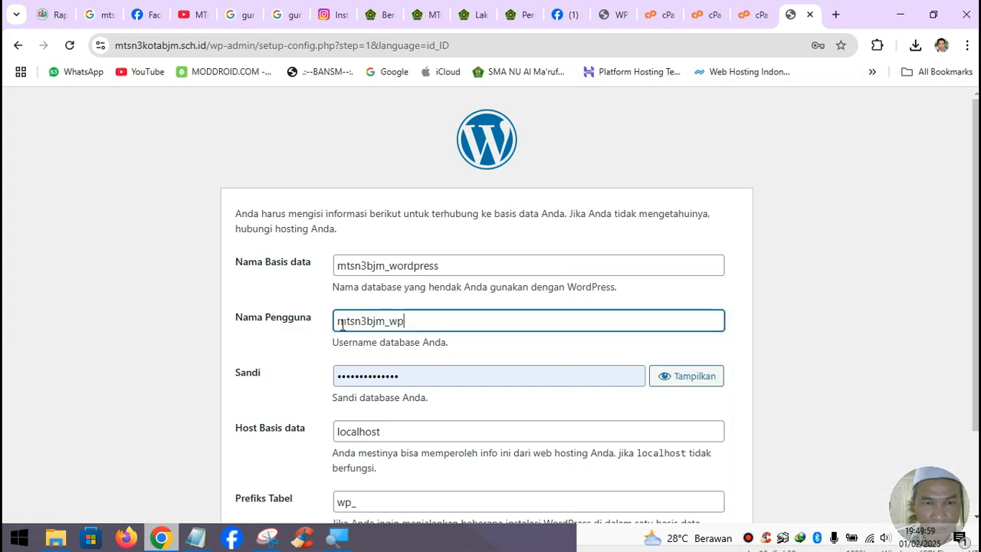
- Paste the noted database password and submit the connection details
{"action": "left_click", "coordinate": [196, 534]}
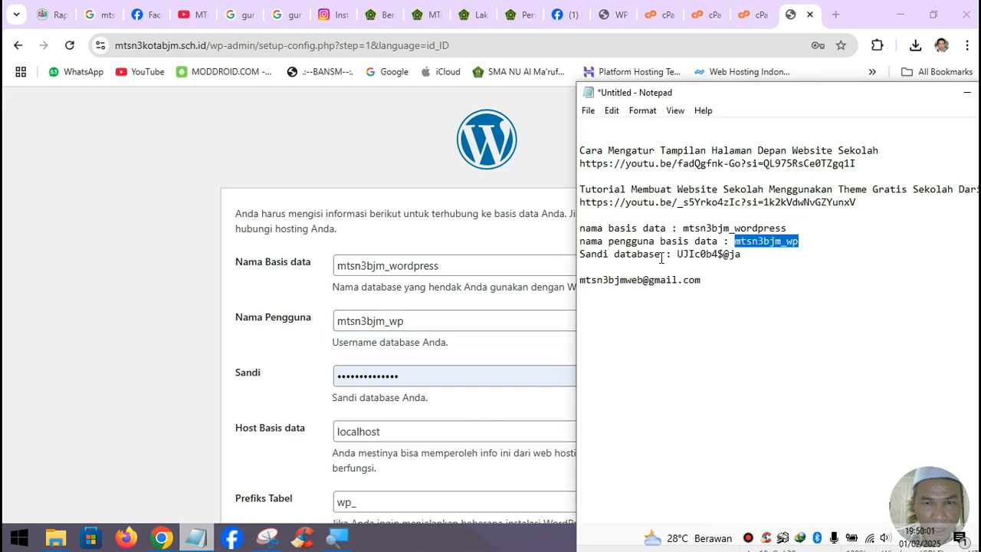
{"action": "left_click_drag", "start_coordinate": [675, 254], "coordinate": [747, 253]}
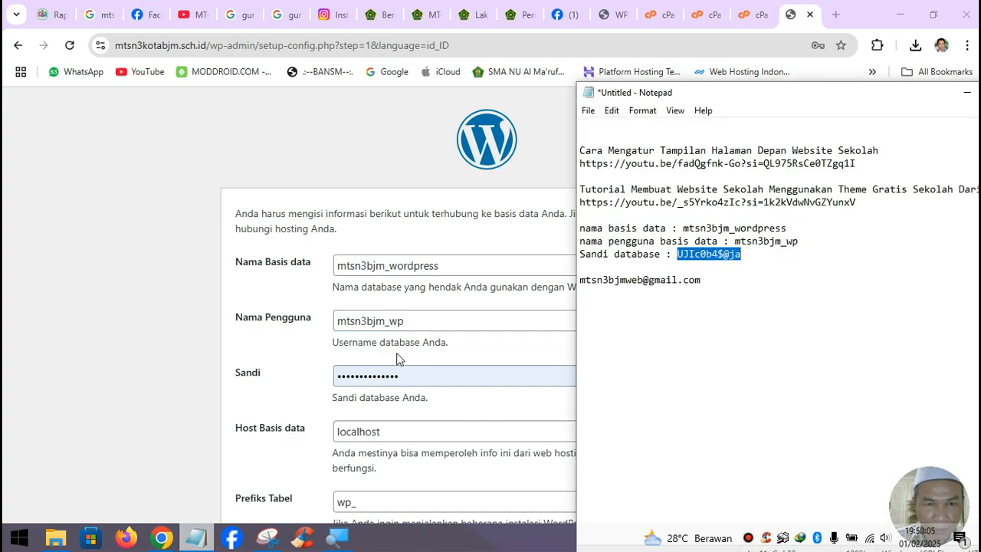
{"action": "left_click", "coordinate": [427, 376]}
{"action": "key", "text": "ctrl+a"}
{"action": "key", "text": "ctrl+v"}
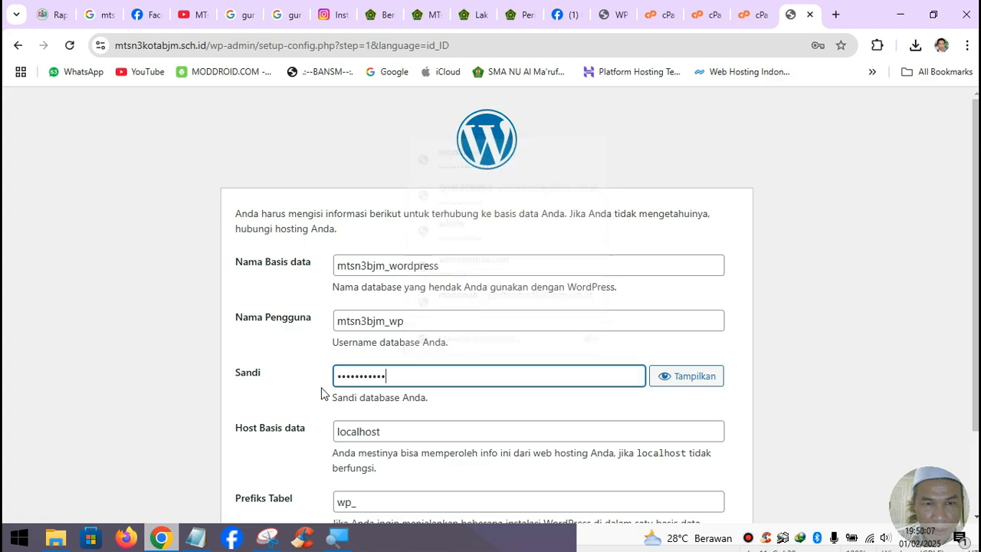
{"action": "scroll", "coordinate": [449, 368], "scroll_direction": "down", "scroll_amount": 2}
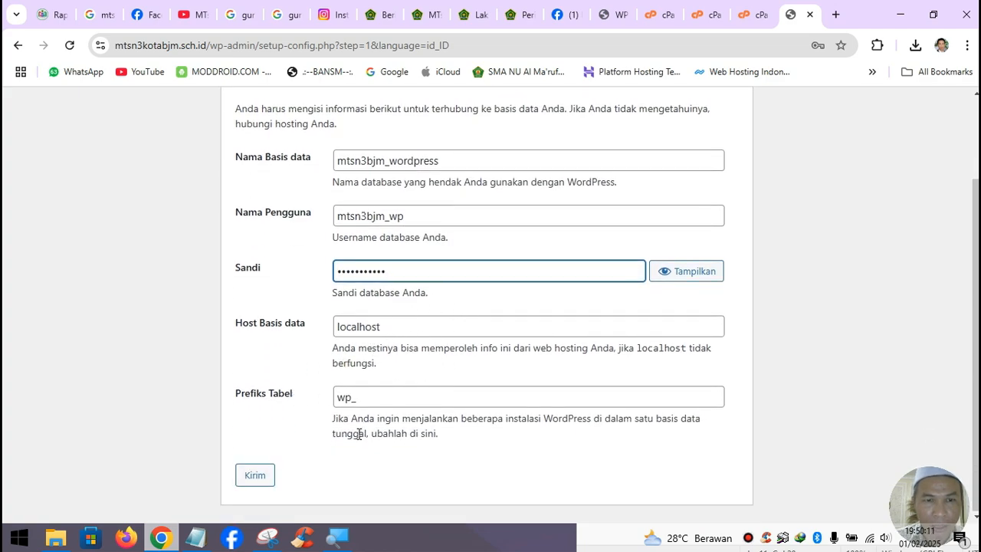
{"action": "left_click", "coordinate": [255, 484]}
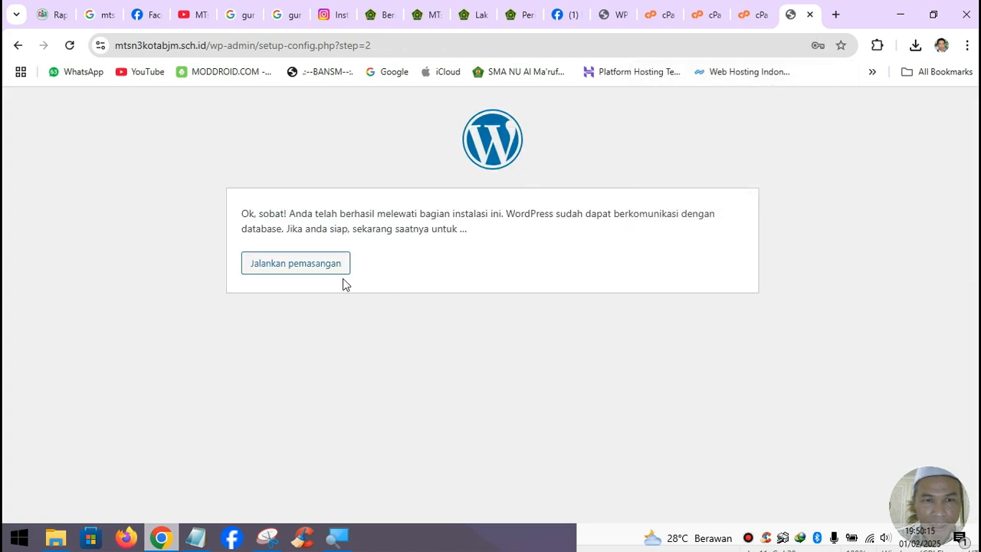
- Start the installation with site title MTsN 3 Kota Banjarmasin and the admin username
{"action": "left_click", "coordinate": [318, 264]}
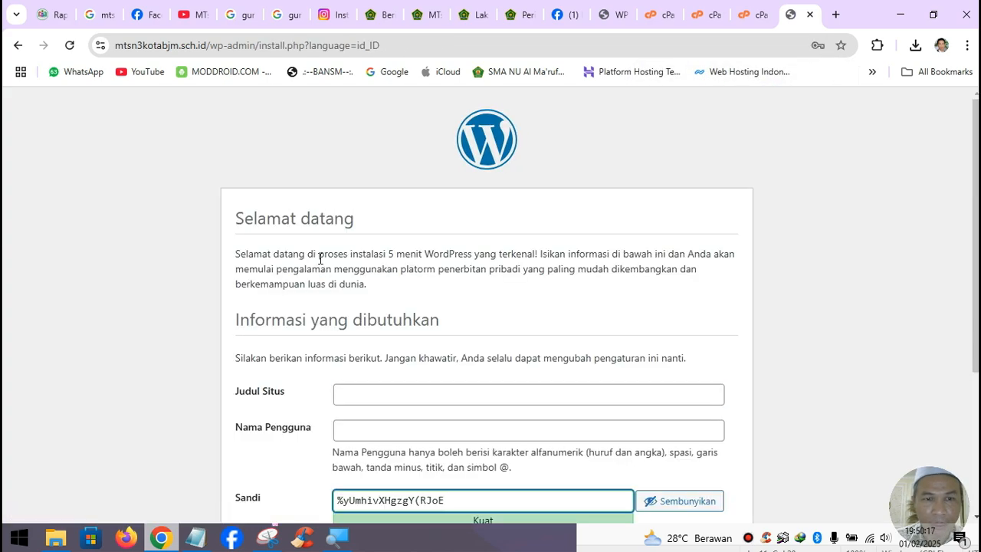
{"action": "scroll", "coordinate": [407, 344], "scroll_direction": "down", "scroll_amount": 2}
{"action": "left_click", "coordinate": [387, 243]}
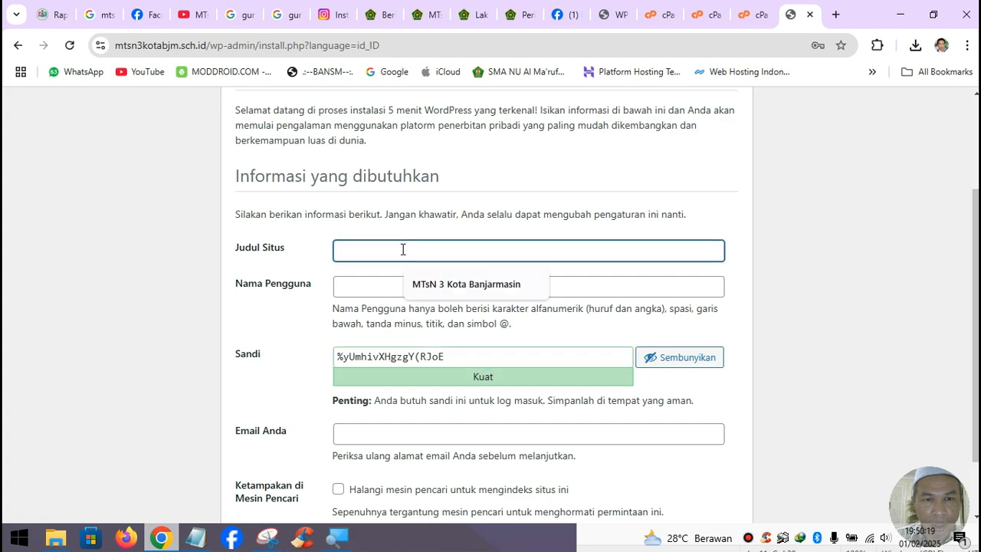
{"action": "left_click", "coordinate": [418, 285]}
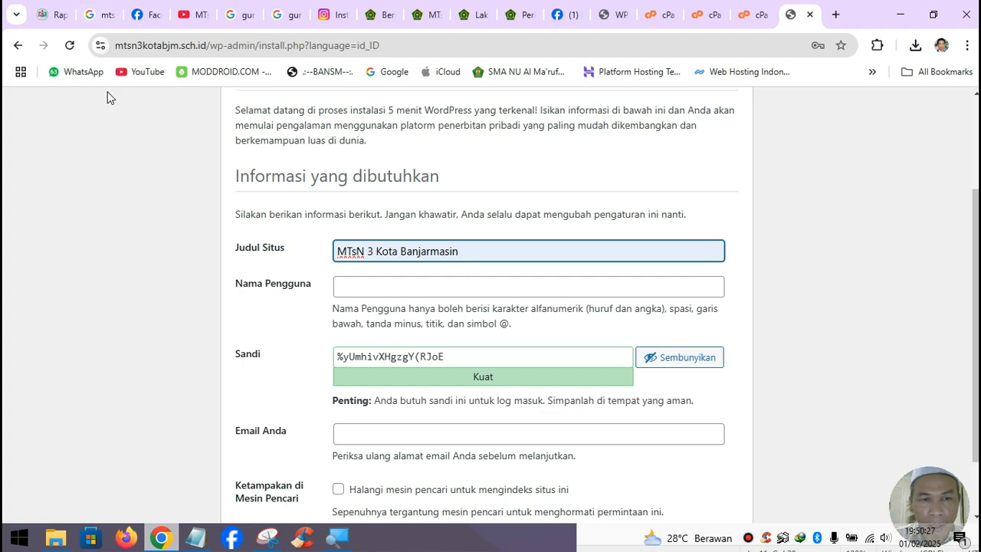
{"action": "left_click", "coordinate": [442, 286]}
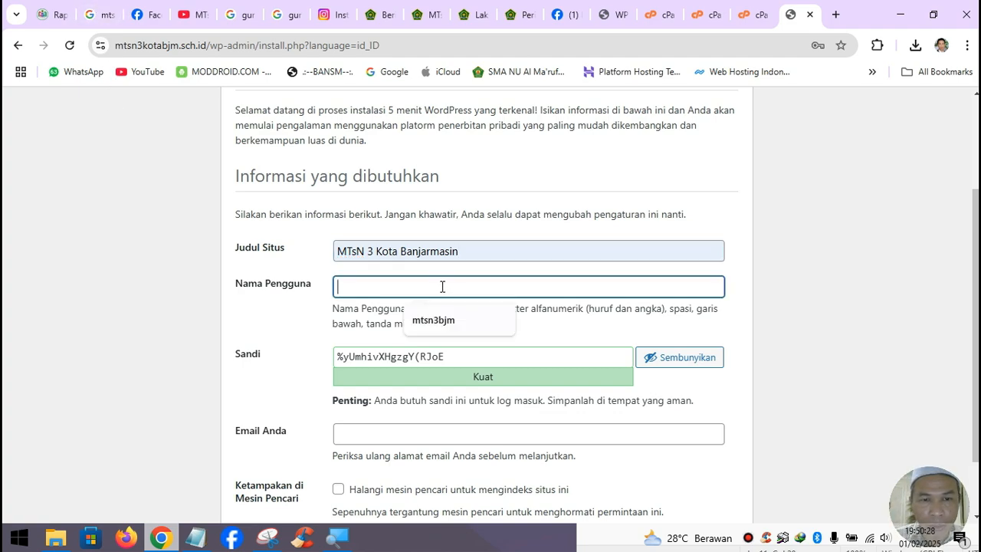
{"action": "left_click", "coordinate": [449, 327]}
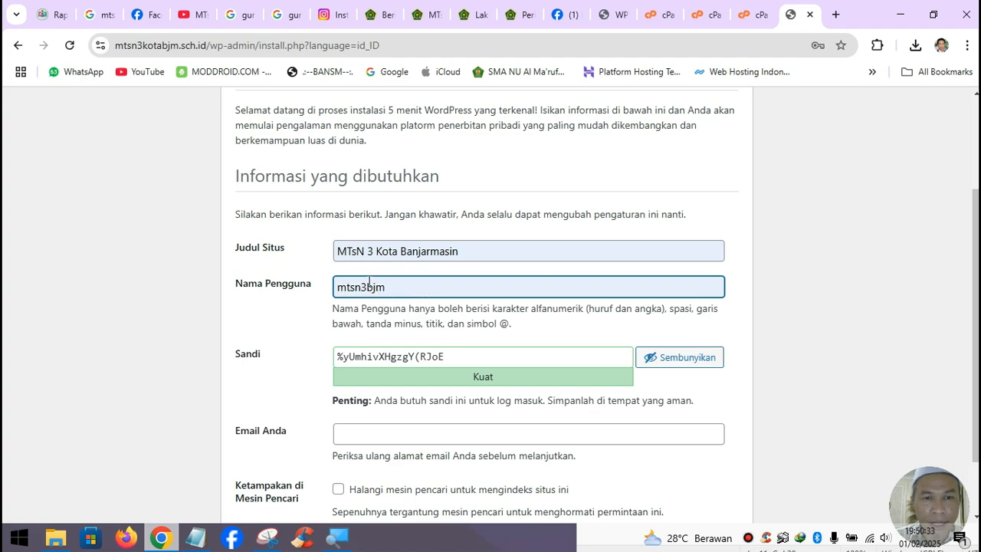
- Replace the auto-generated admin password with the one copied from the notes
{"action": "left_click", "coordinate": [196, 536]}
{"action": "right_click", "coordinate": [706, 259]}
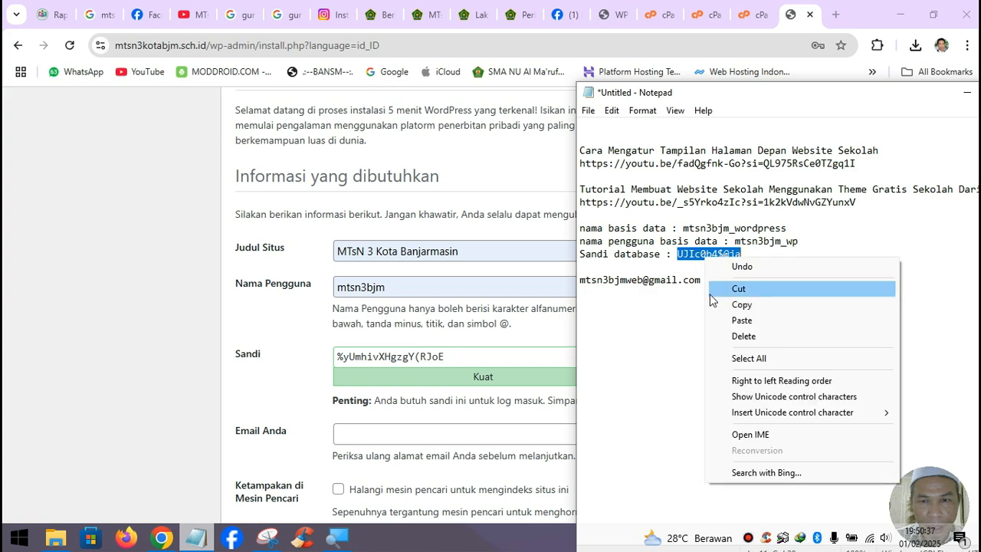
{"action": "left_click", "coordinate": [718, 307]}
{"action": "triple_click", "coordinate": [481, 356]}
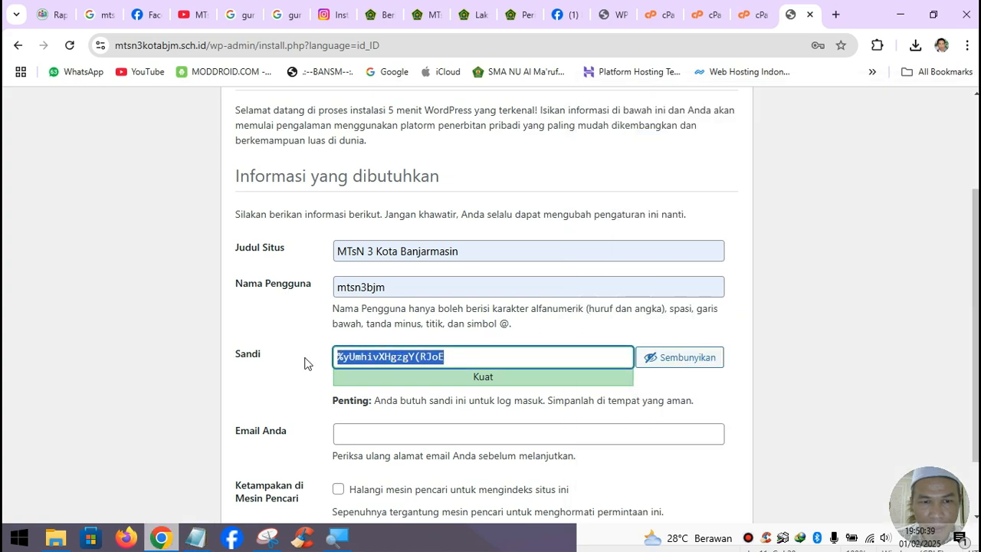
{"action": "key", "text": "ctrl+v"}
- Paste the site e-mail address from the notes and install WordPress
{"action": "left_click", "coordinate": [413, 438]}
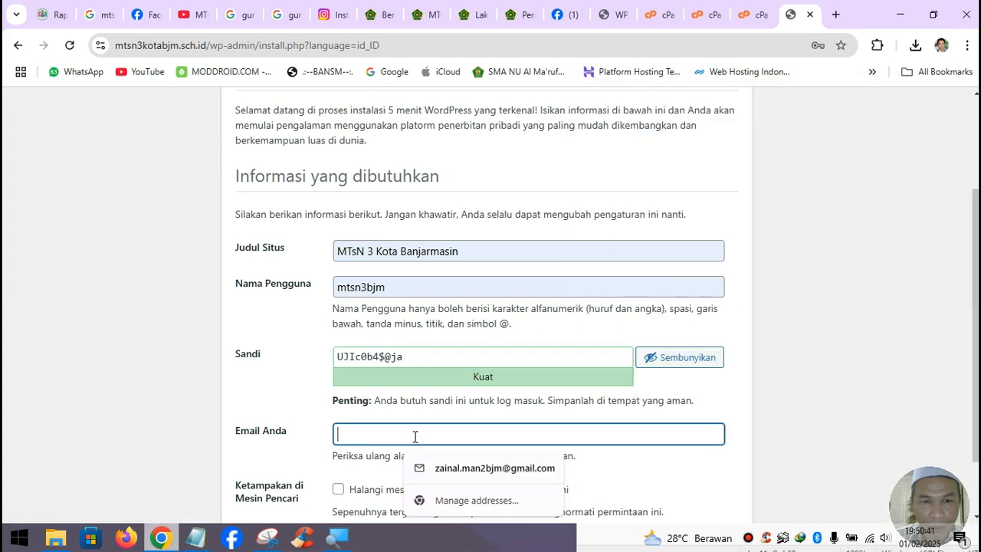
{"action": "left_click", "coordinate": [195, 536]}
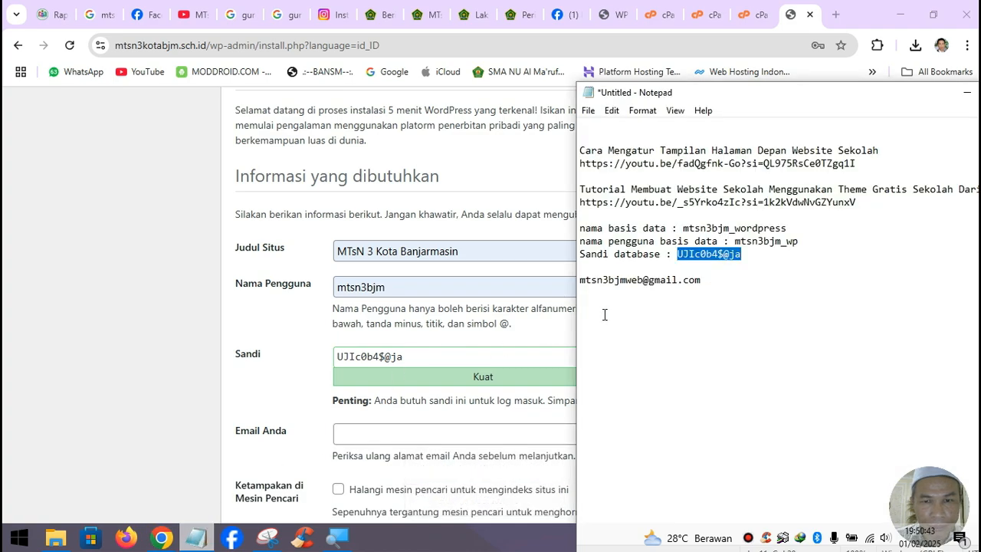
{"action": "left_click_drag", "start_coordinate": [716, 279], "coordinate": [572, 283]}
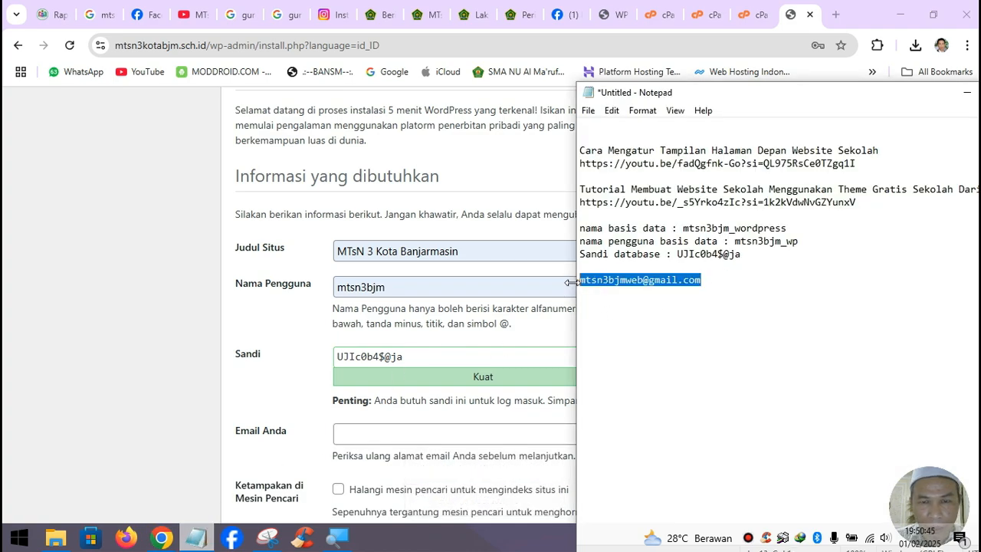
{"action": "left_click", "coordinate": [967, 92]}
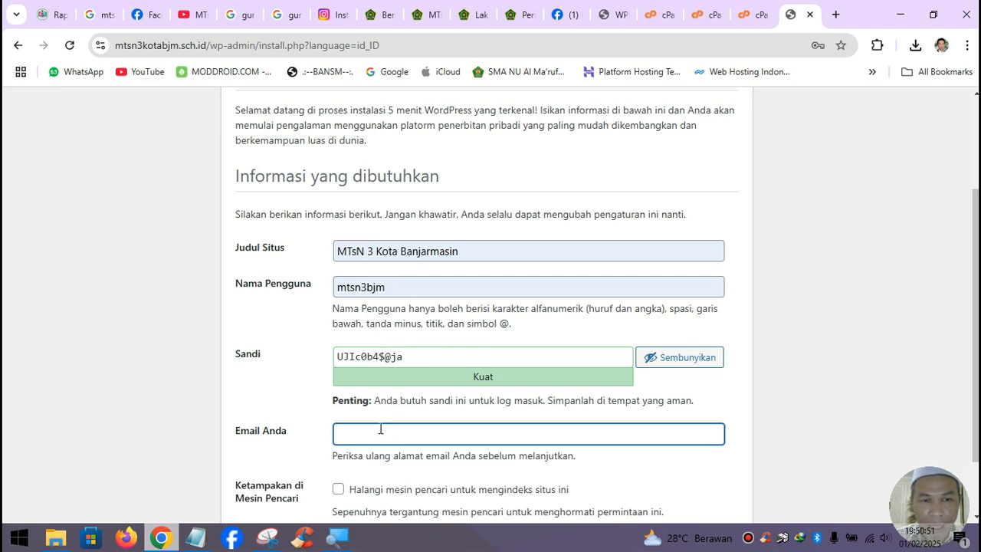
{"action": "key", "text": "ctrl+v"}
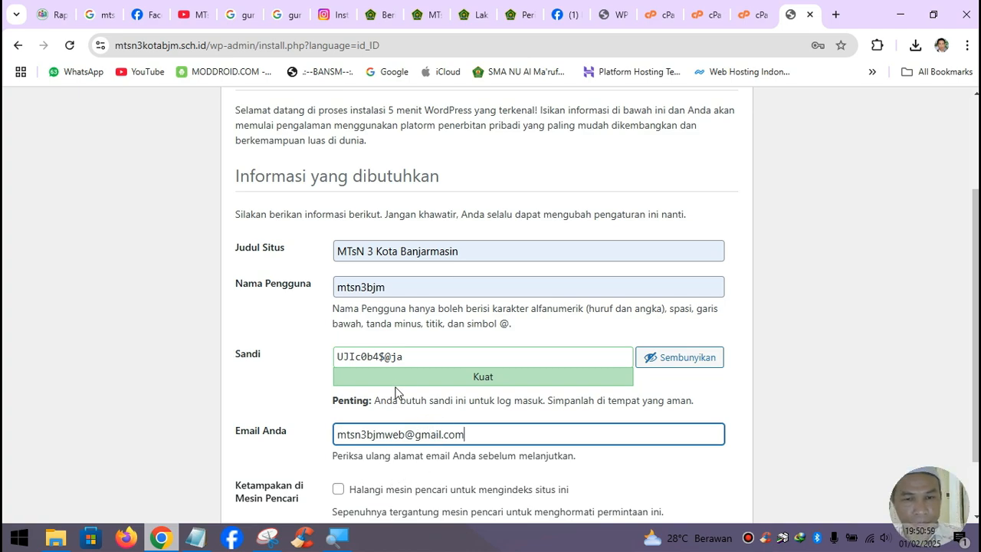
{"action": "scroll", "coordinate": [400, 390], "scroll_direction": "down", "scroll_amount": 1}
{"action": "left_click", "coordinate": [289, 485]}
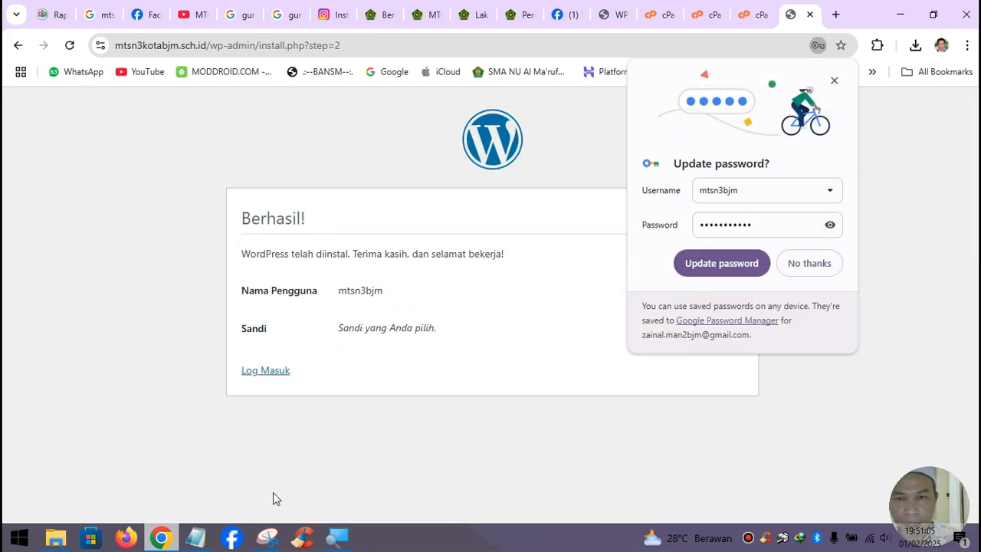
- Save the admin password in the browser and log in with Ingat Saya ticked
{"action": "left_click", "coordinate": [728, 263]}
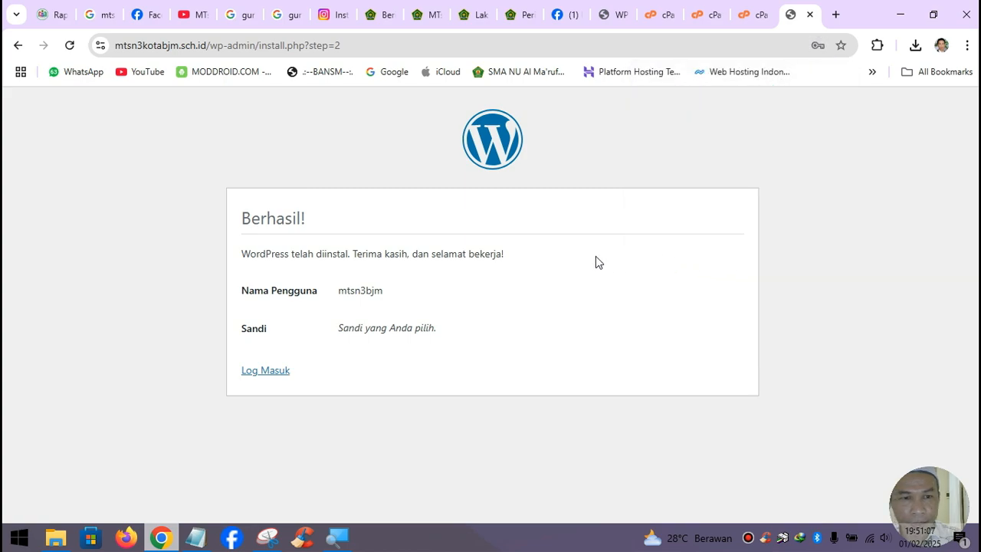
{"action": "left_click", "coordinate": [274, 374]}
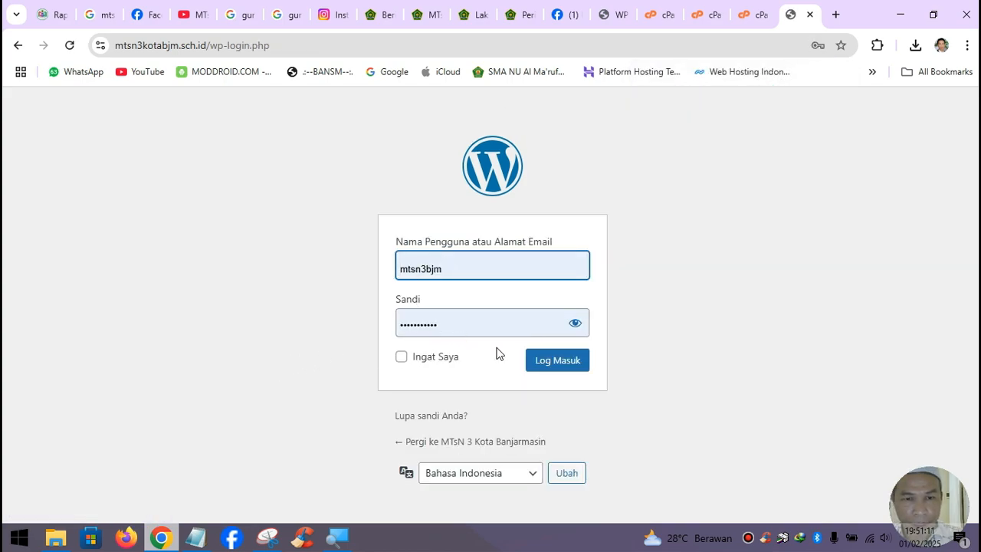
{"action": "left_click", "coordinate": [402, 357]}
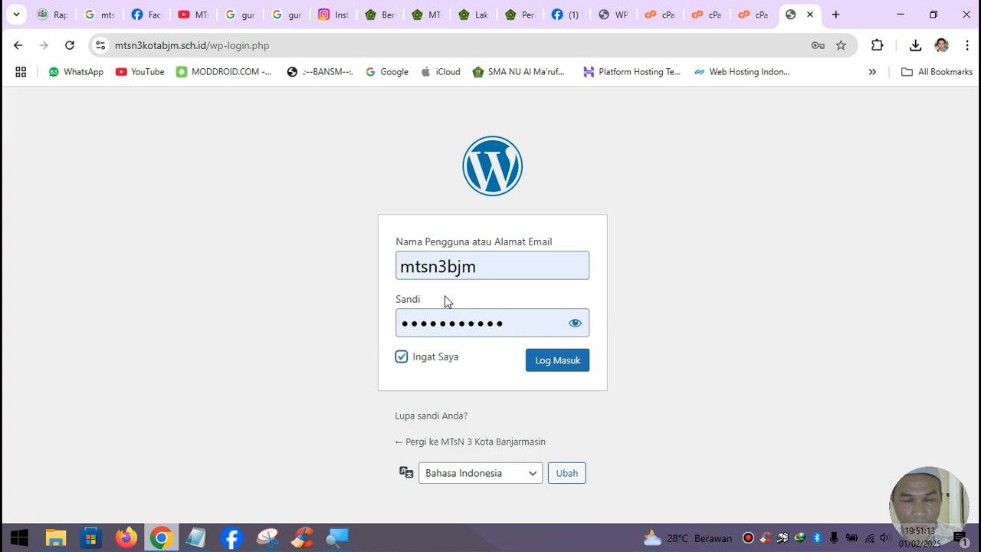
{"action": "left_click", "coordinate": [557, 365]}
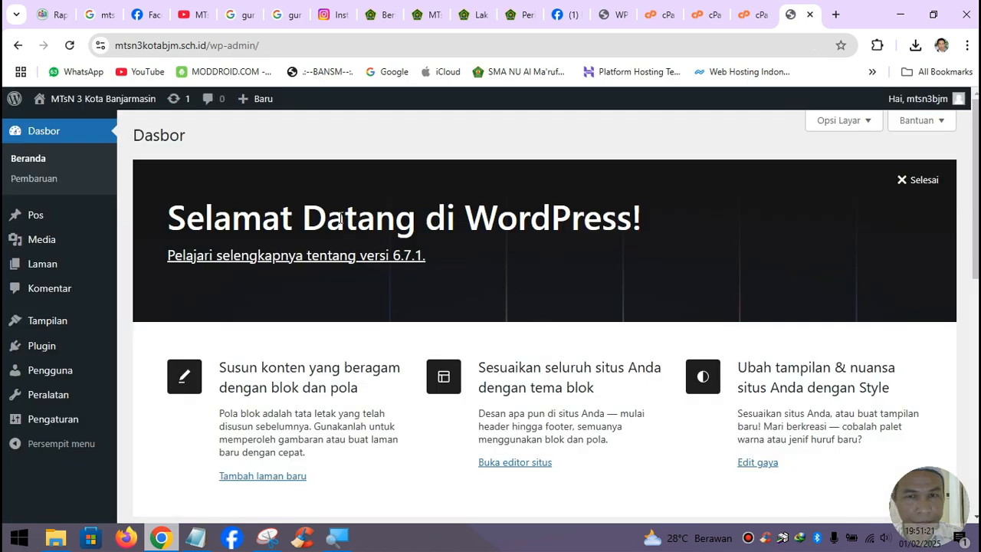
{"action": "mouse_move", "coordinate": [92, 101]}
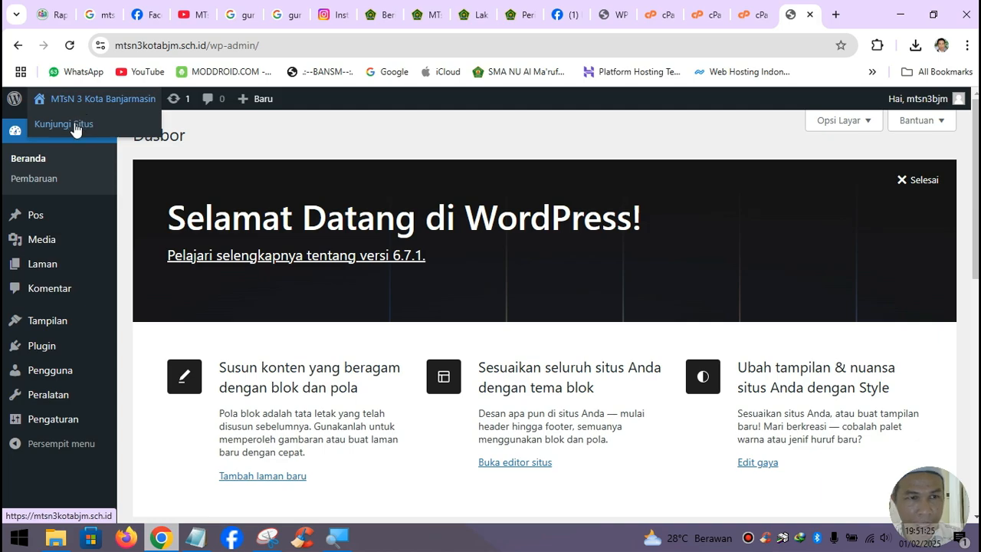
{"action": "right_click", "coordinate": [80, 126]}
{"action": "left_click", "coordinate": [123, 141]}
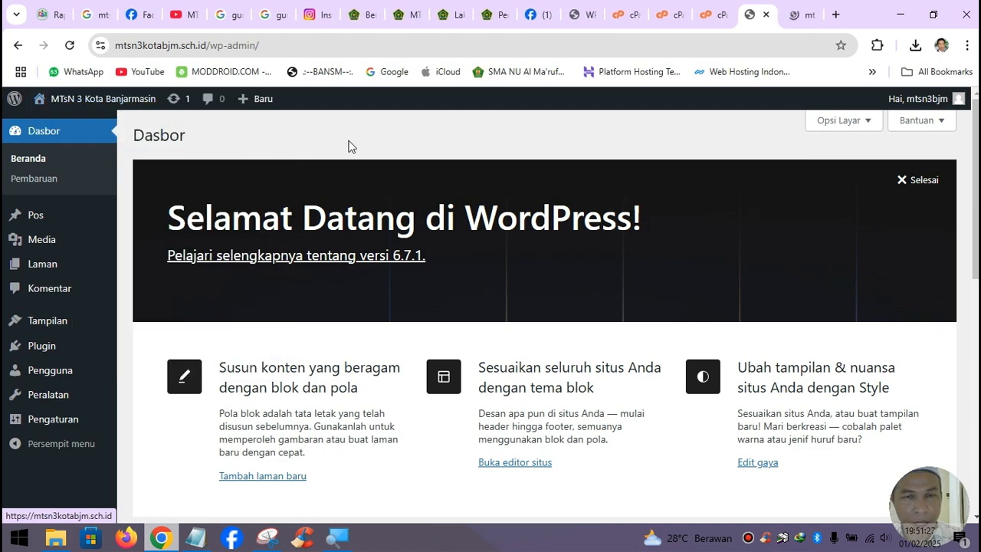
{"action": "left_click", "coordinate": [803, 14]}
{"action": "scroll", "coordinate": [556, 220], "scroll_direction": "down", "scroll_amount": 2}
{"action": "scroll", "coordinate": [555, 220], "scroll_direction": "down", "scroll_amount": 3}
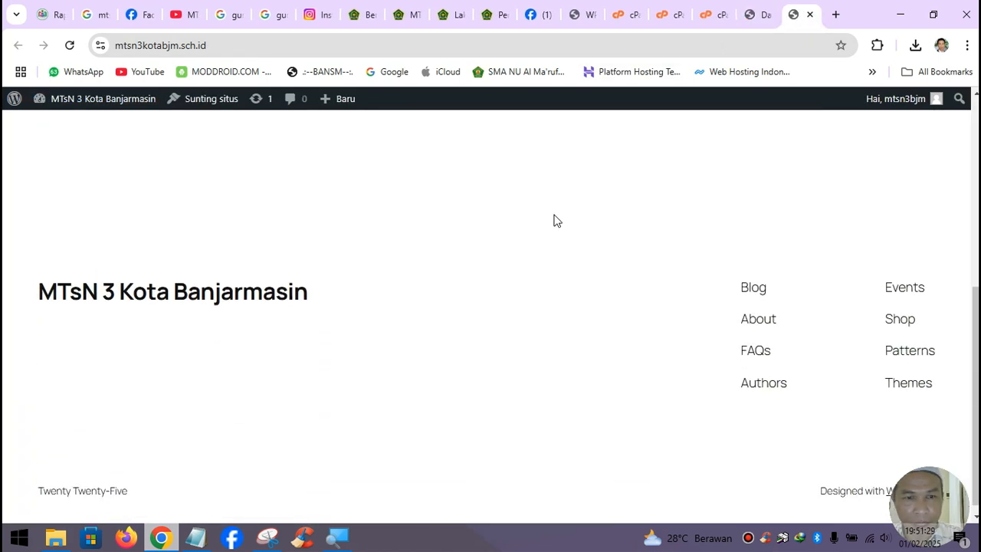
{"action": "scroll", "coordinate": [554, 219], "scroll_direction": "up", "scroll_amount": 5}
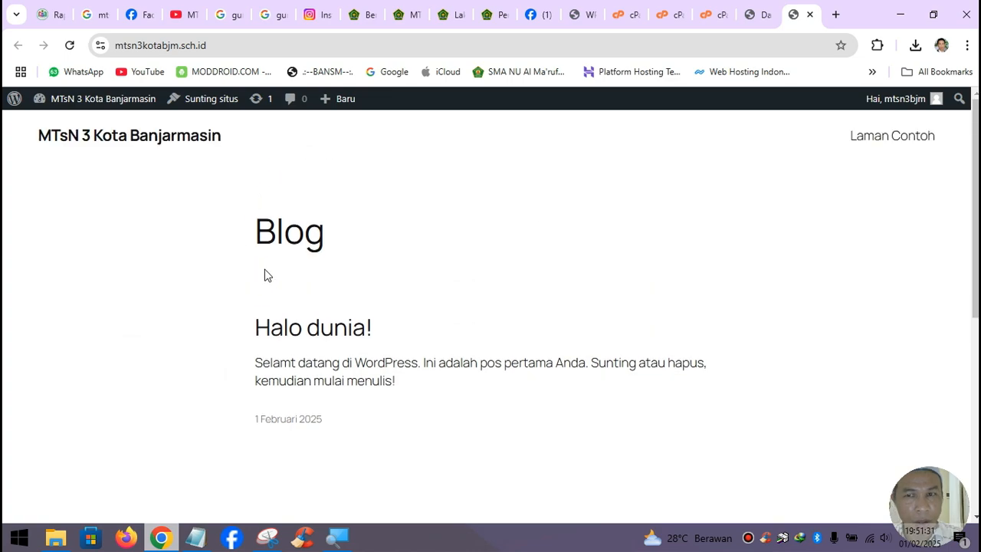
{"action": "left_click", "coordinate": [810, 14]}
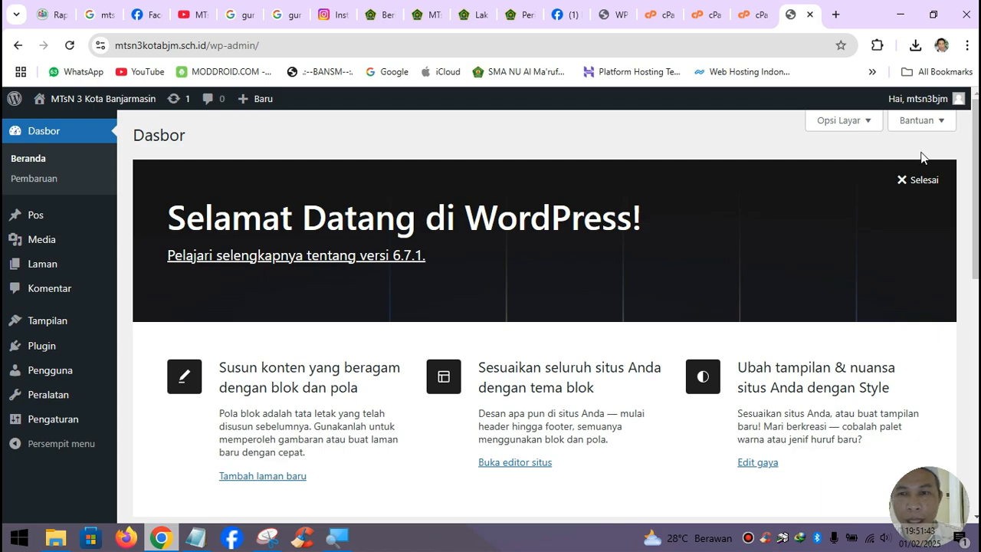
- Dismiss the welcome panel, trash the Halo dunia! post, and check the Kategori page
{"action": "left_click", "coordinate": [903, 179]}
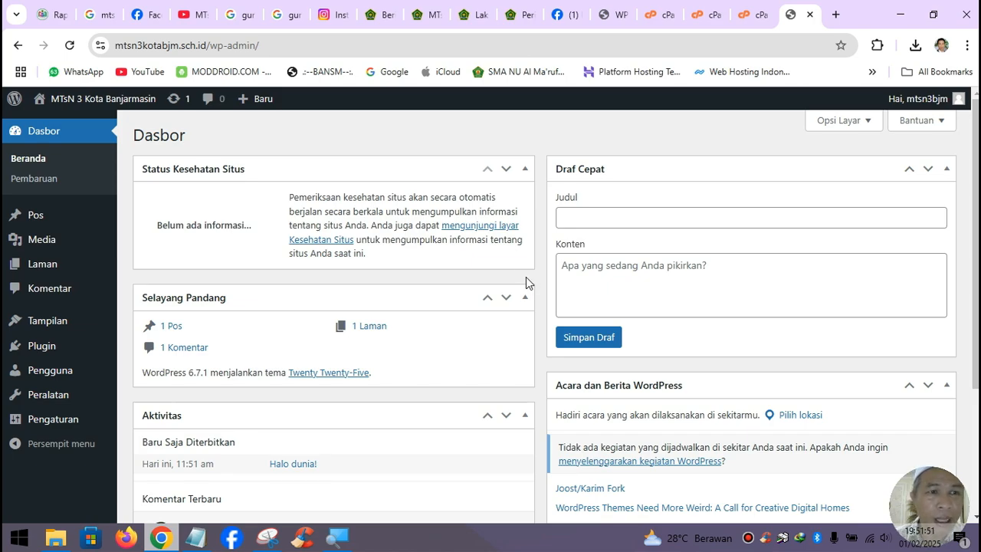
{"action": "mouse_move", "coordinate": [32, 219]}
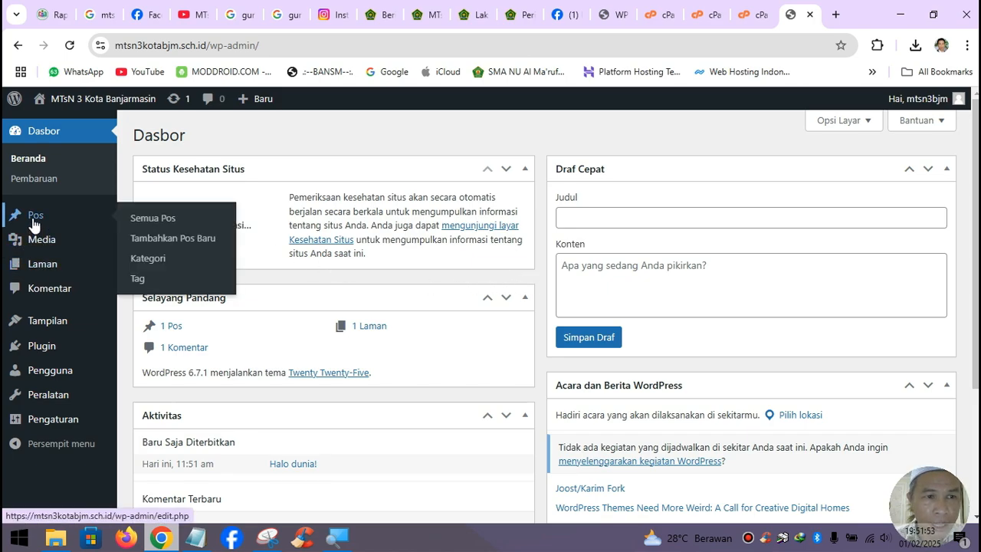
{"action": "left_click", "coordinate": [157, 220]}
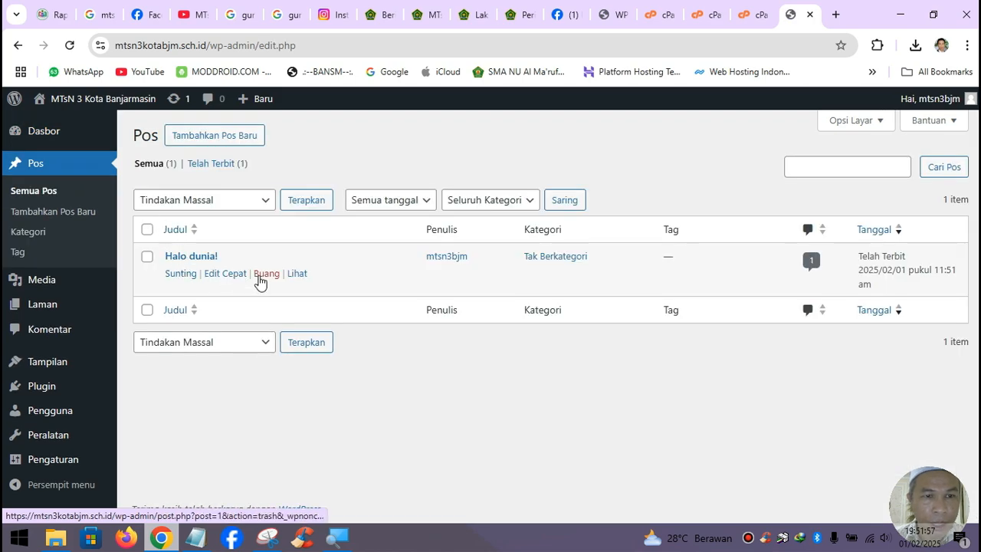
{"action": "left_click", "coordinate": [259, 275]}
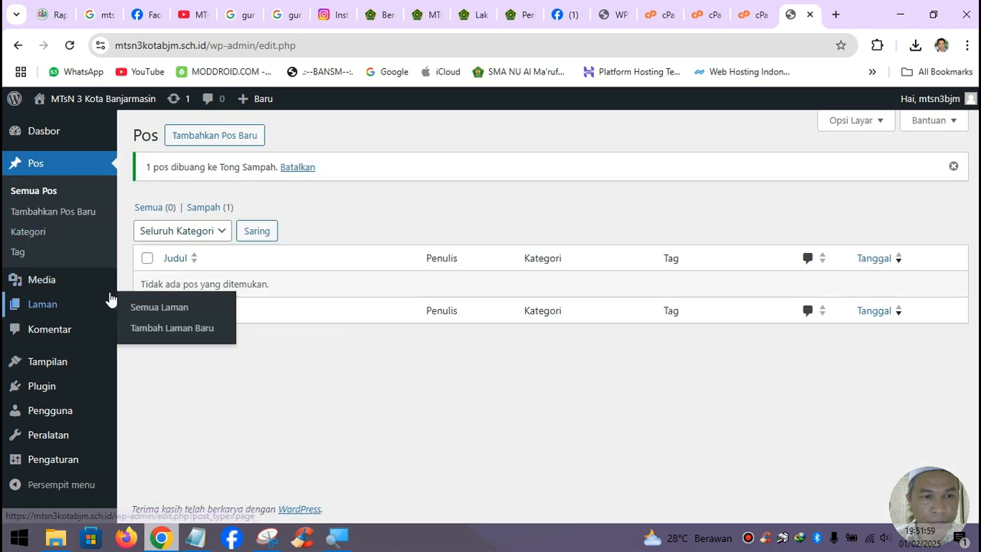
{"action": "left_click", "coordinate": [51, 232]}
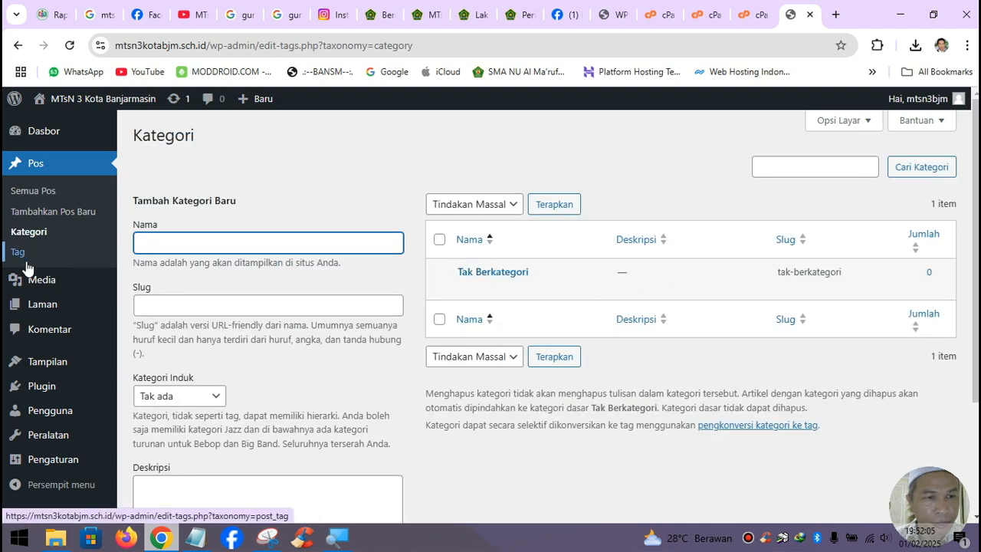
- Check Media, then trash the Kebijakan Privasi and Laman Contoh pages
{"action": "left_click", "coordinate": [49, 289]}
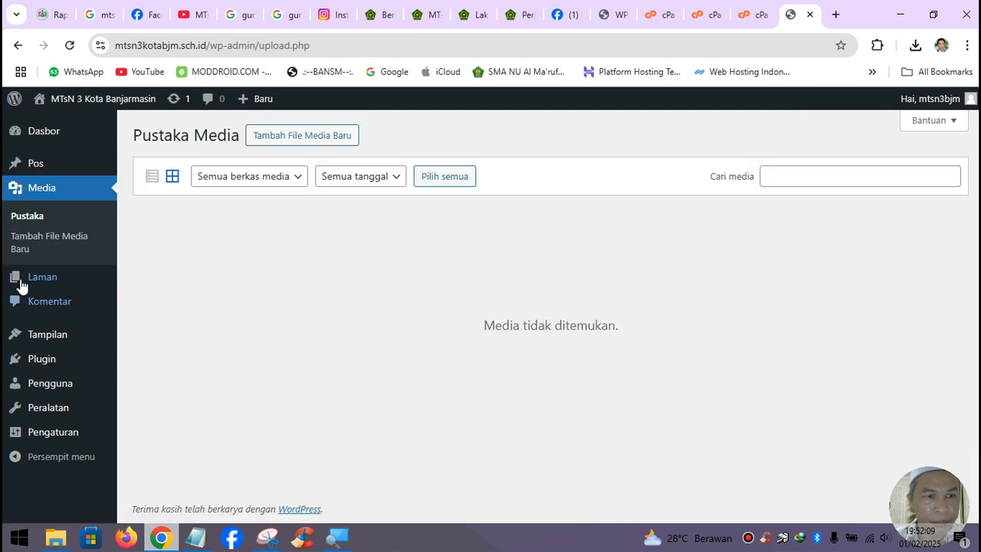
{"action": "mouse_move", "coordinate": [55, 285]}
{"action": "left_click", "coordinate": [158, 280]}
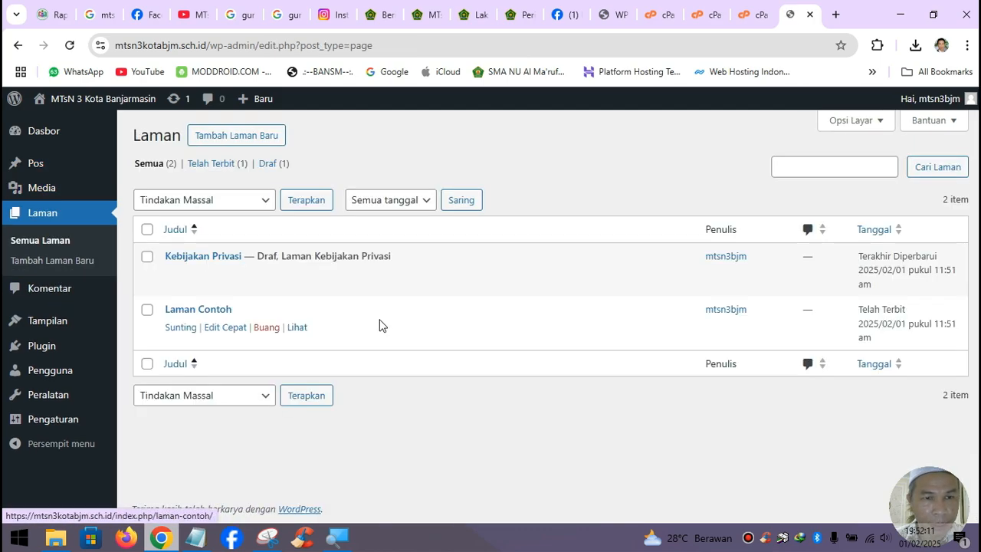
{"action": "left_click", "coordinate": [267, 281]}
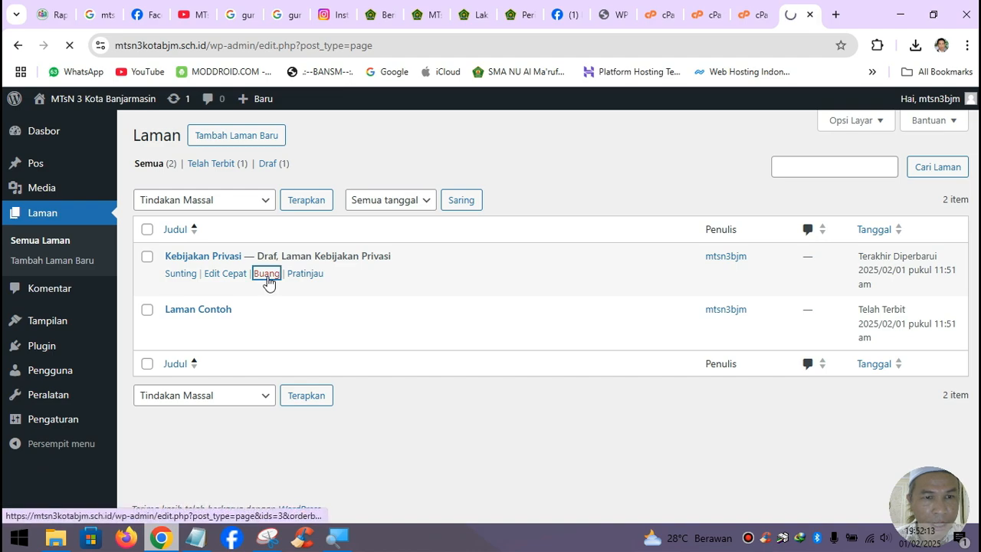
{"action": "left_click", "coordinate": [267, 320]}
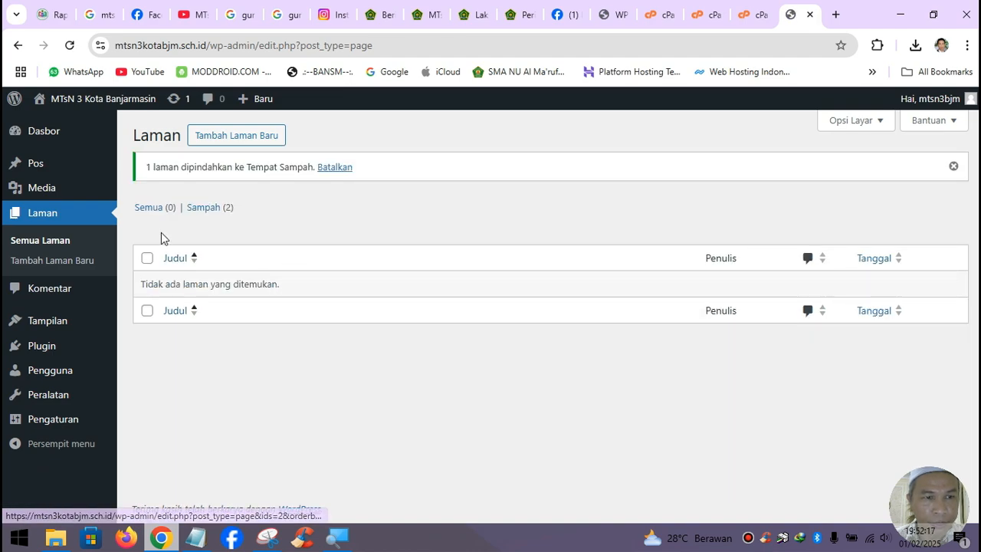
- Review the Komentar page to confirm no comments exist
{"action": "left_click", "coordinate": [63, 291]}
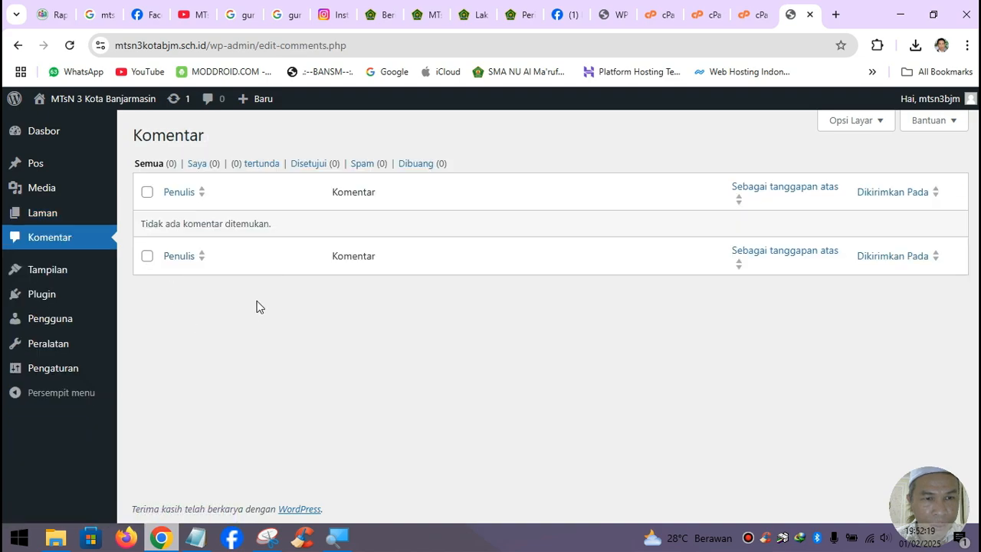
{"action": "mouse_move", "coordinate": [100, 272]}
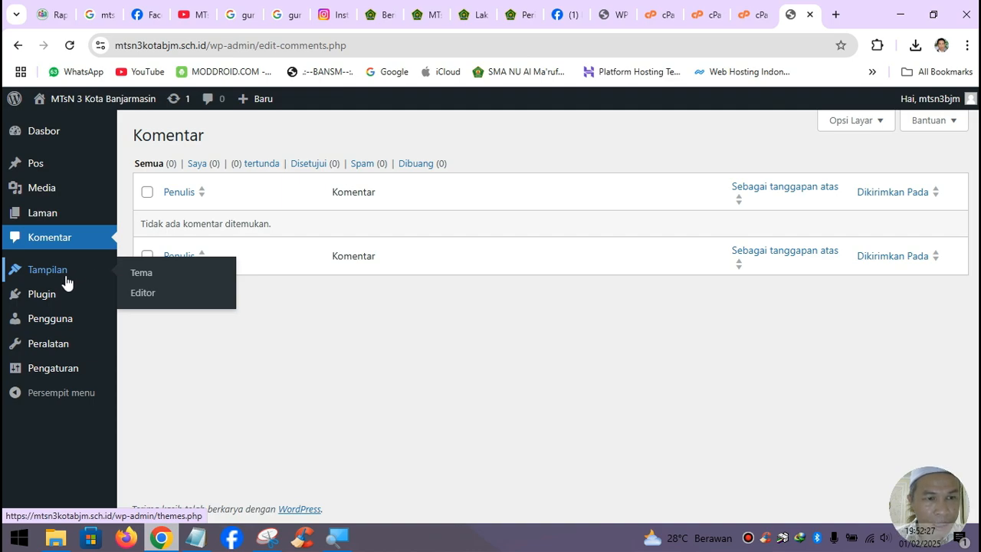
{"action": "mouse_move", "coordinate": [67, 375]}
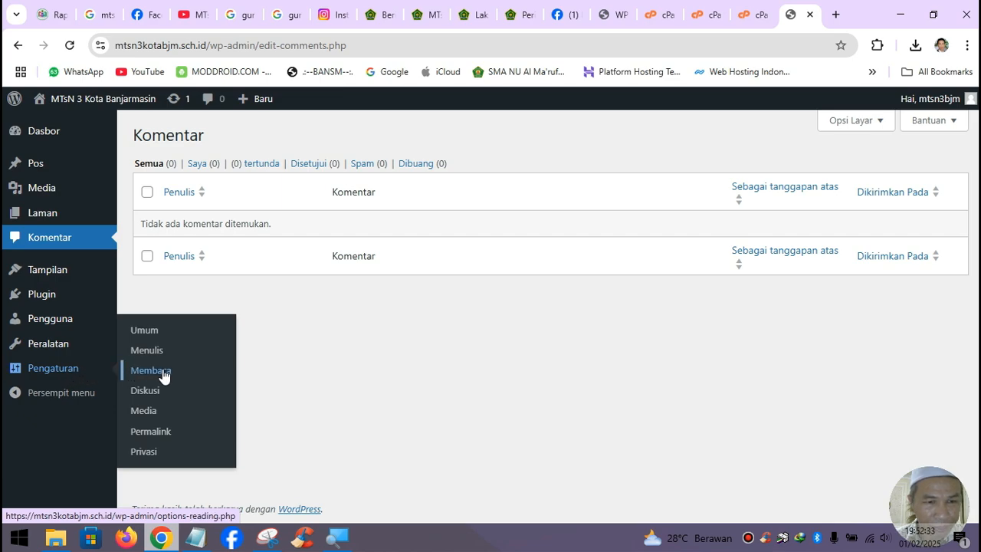
- Set the permalink structure to Nama tulisan (/%postname%/) and save the settings
{"action": "left_click", "coordinate": [143, 435]}
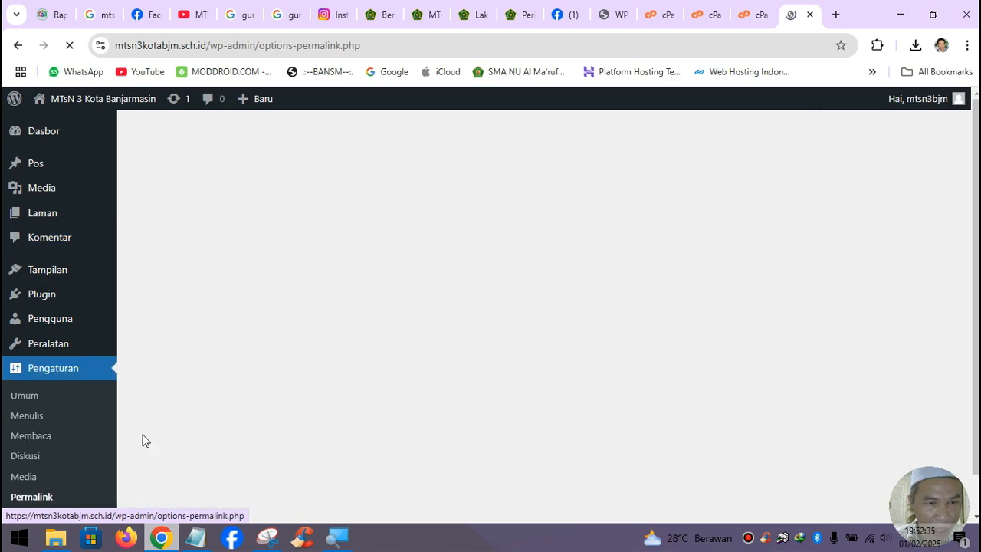
{"action": "scroll", "coordinate": [249, 374], "scroll_direction": "down", "scroll_amount": 2}
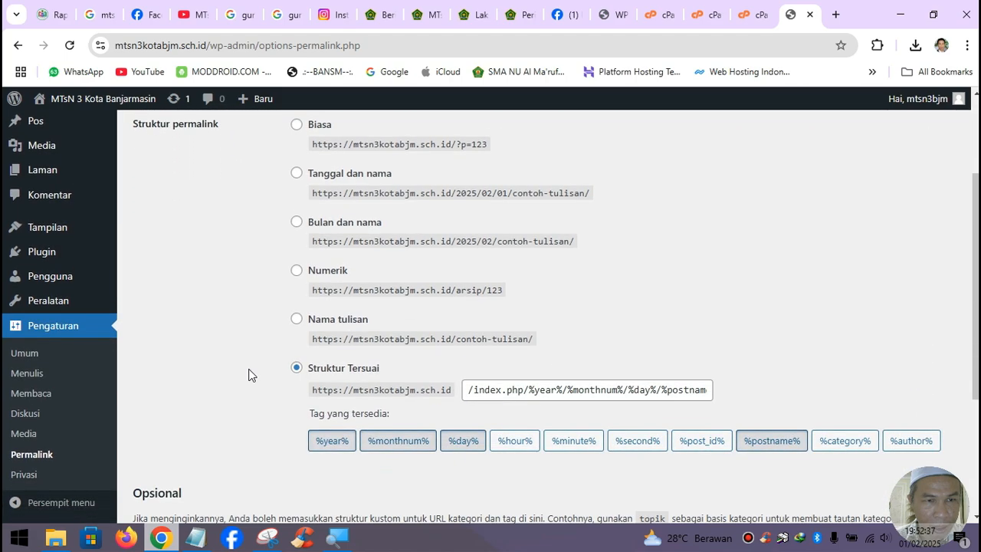
{"action": "left_click", "coordinate": [298, 320]}
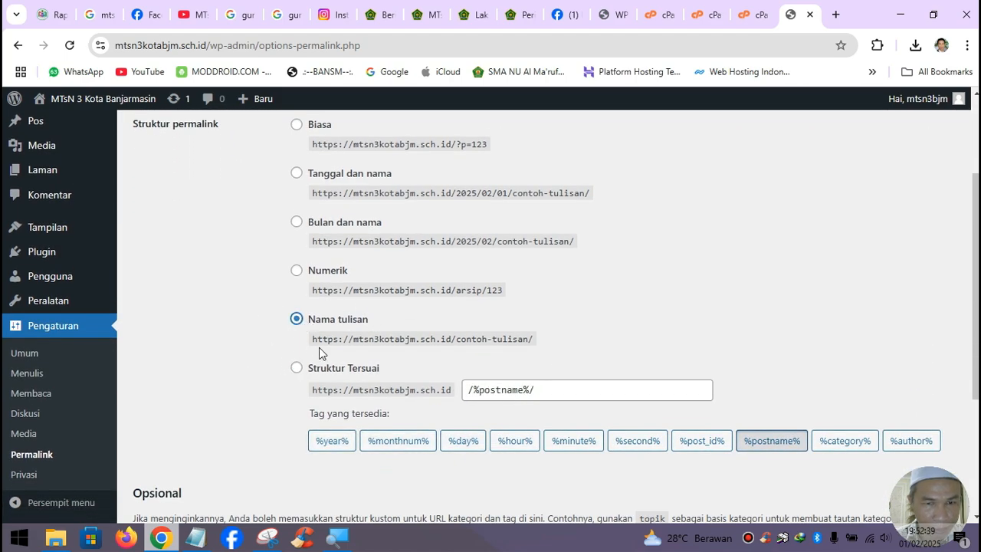
{"action": "scroll", "coordinate": [318, 347], "scroll_direction": "up", "scroll_amount": 1}
{"action": "scroll", "coordinate": [319, 345], "scroll_direction": "down", "scroll_amount": 4}
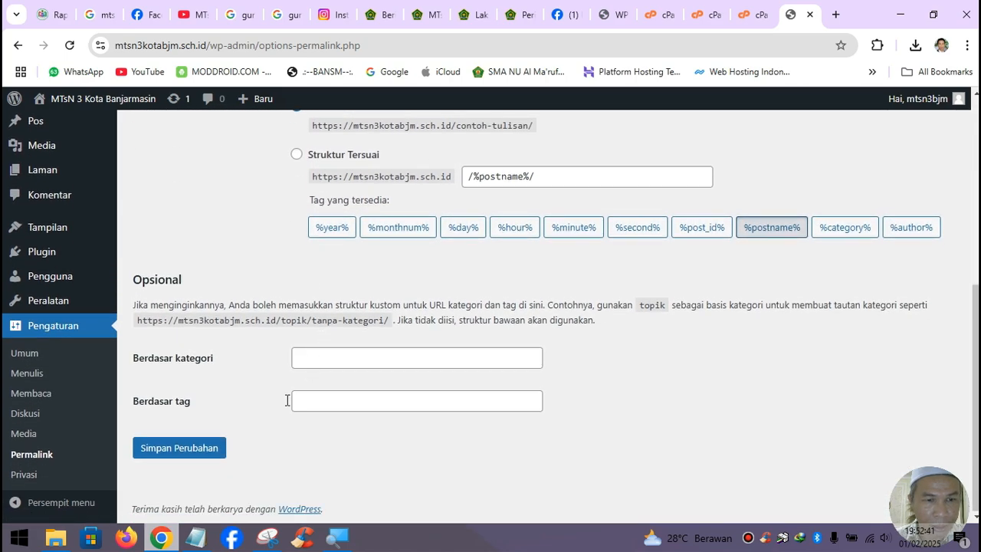
{"action": "left_click", "coordinate": [191, 450]}
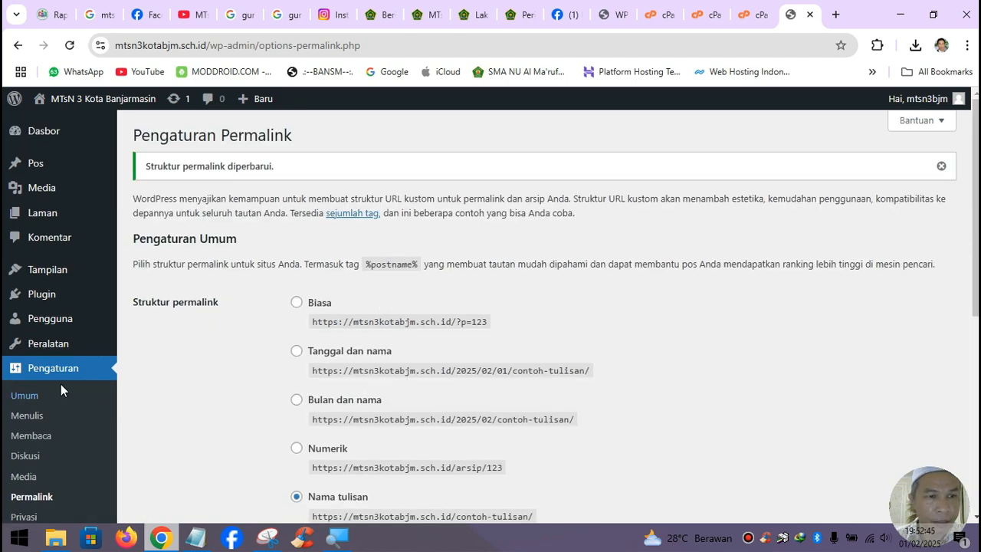
- Go to the Tema page and bring up the Tambahkan Tema theme upload panel
{"action": "mouse_move", "coordinate": [55, 274]}
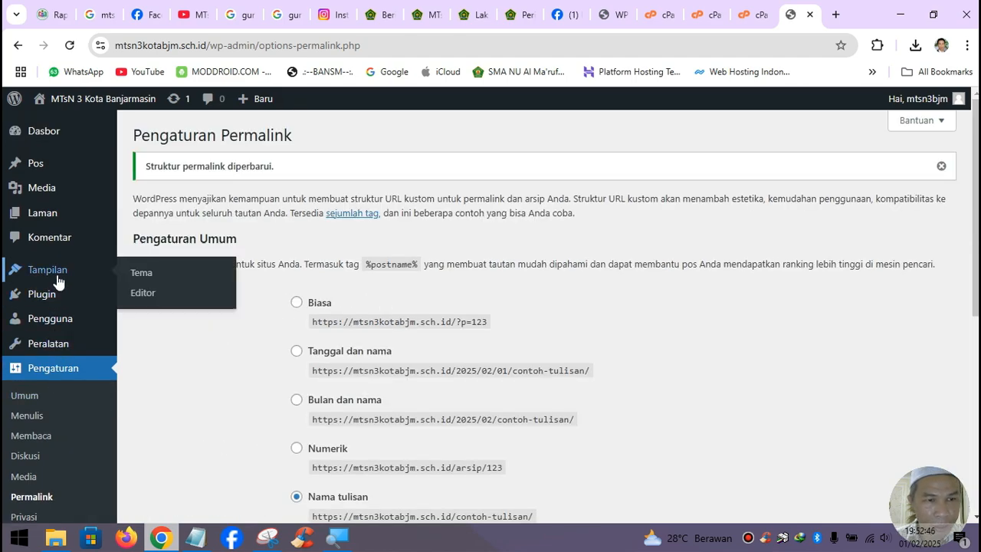
{"action": "left_click", "coordinate": [139, 277]}
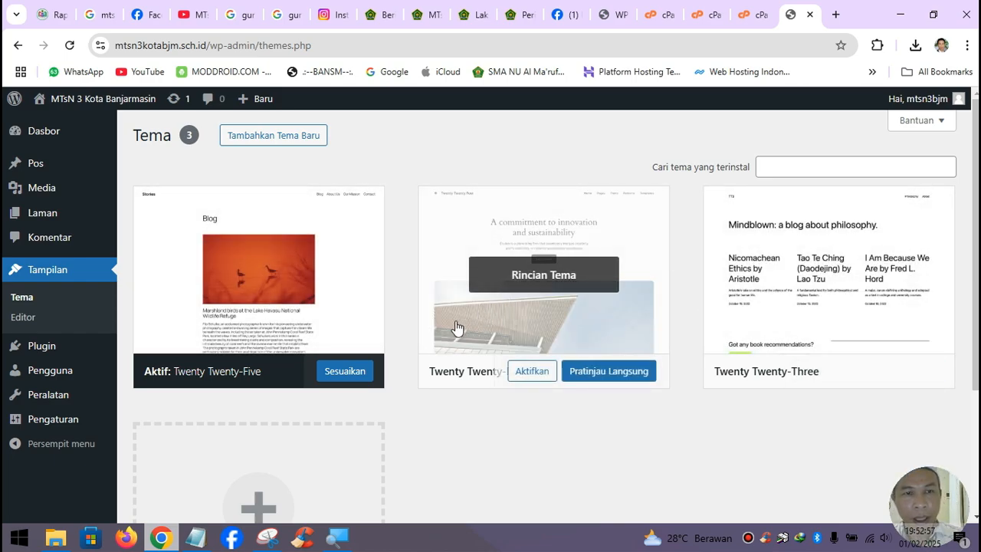
{"action": "left_click", "coordinate": [288, 143]}
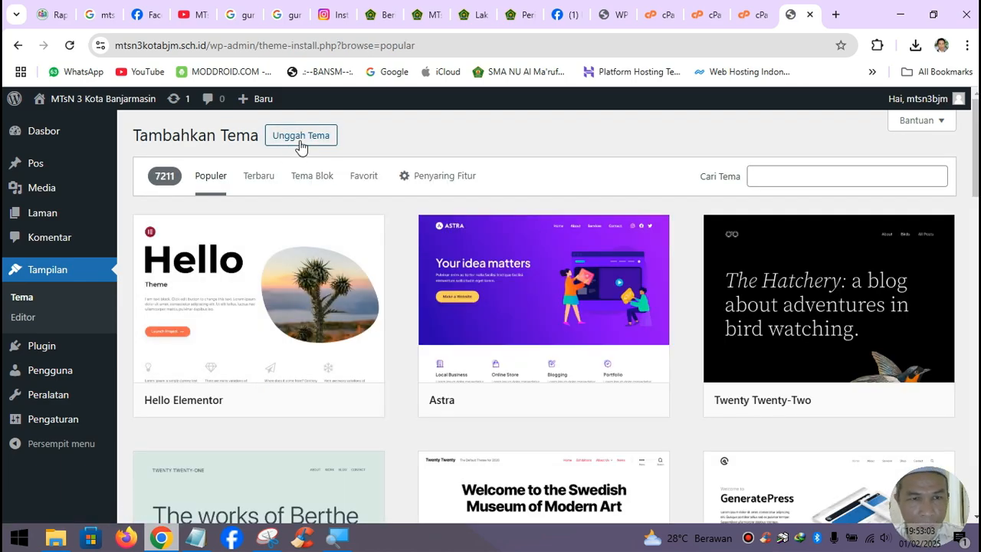
{"action": "left_click", "coordinate": [299, 146]}
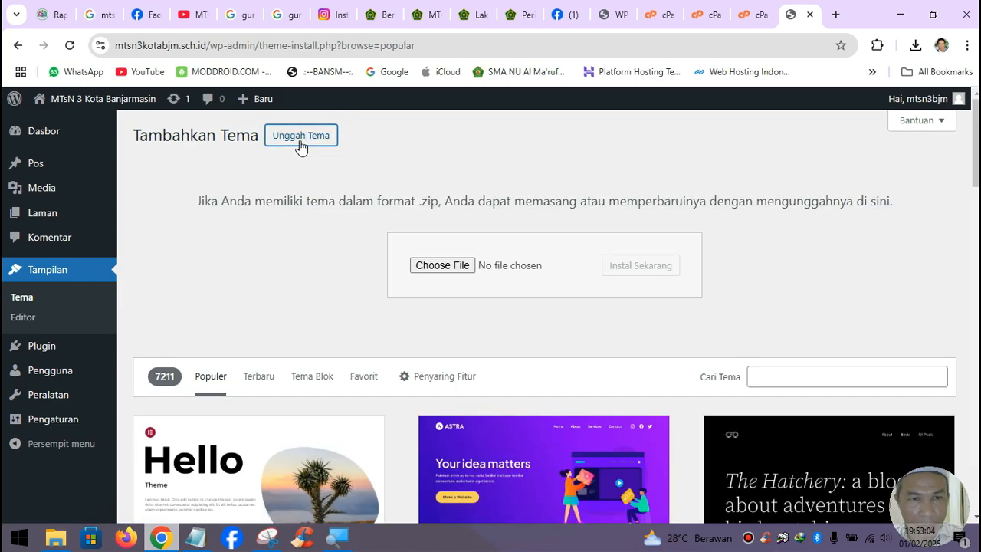
- Choose tema-wp-sekolah-latest-update-v.2.0.0-2.0.2.4-10.17-.6.6.2.zip as the theme file to upload
{"action": "left_click", "coordinate": [459, 267]}
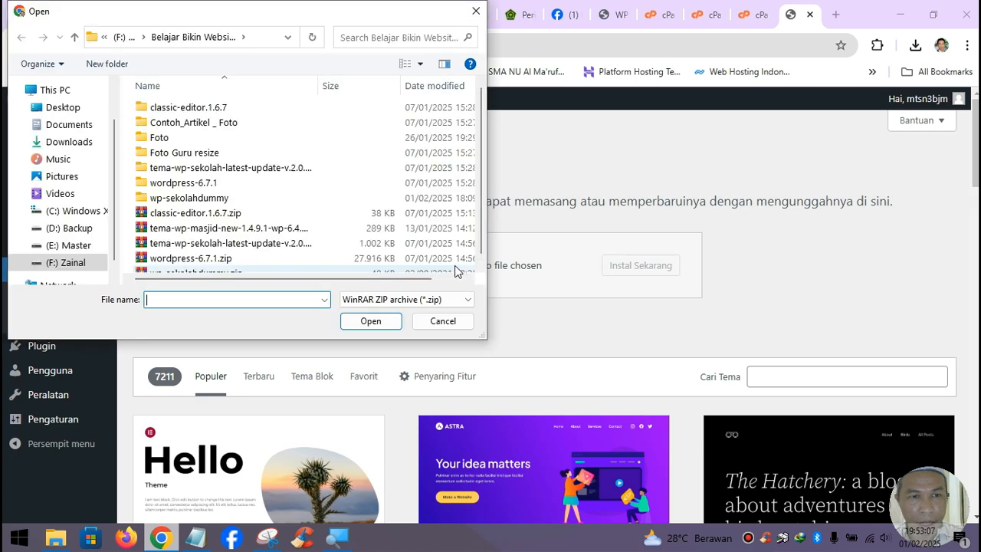
{"action": "scroll", "coordinate": [317, 220], "scroll_direction": "down", "scroll_amount": 1}
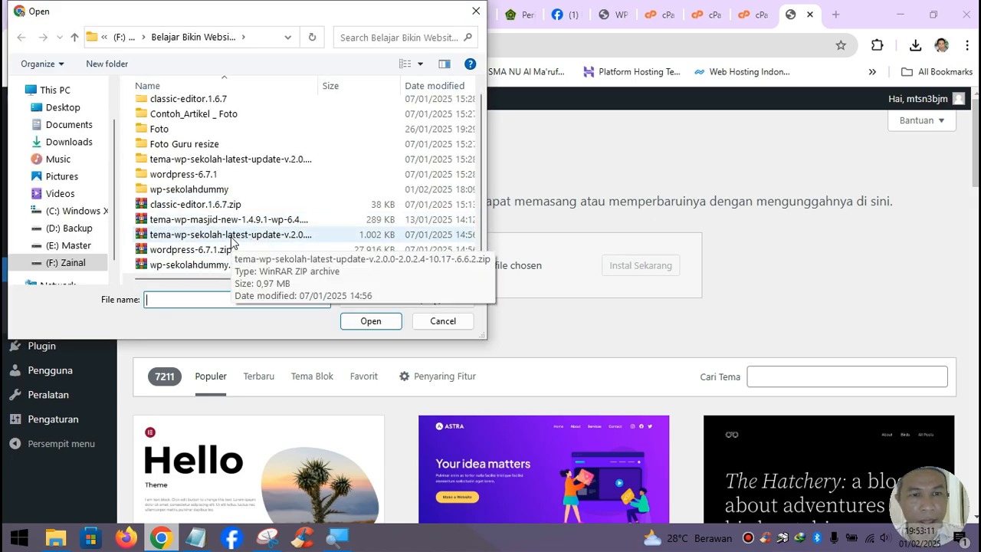
{"action": "left_click", "coordinate": [231, 241]}
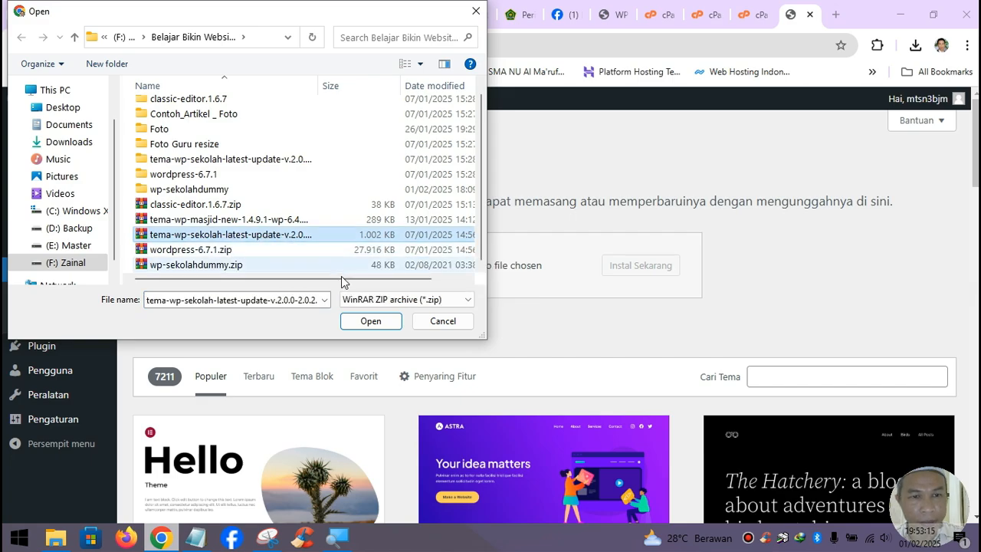
{"action": "left_click", "coordinate": [372, 321]}
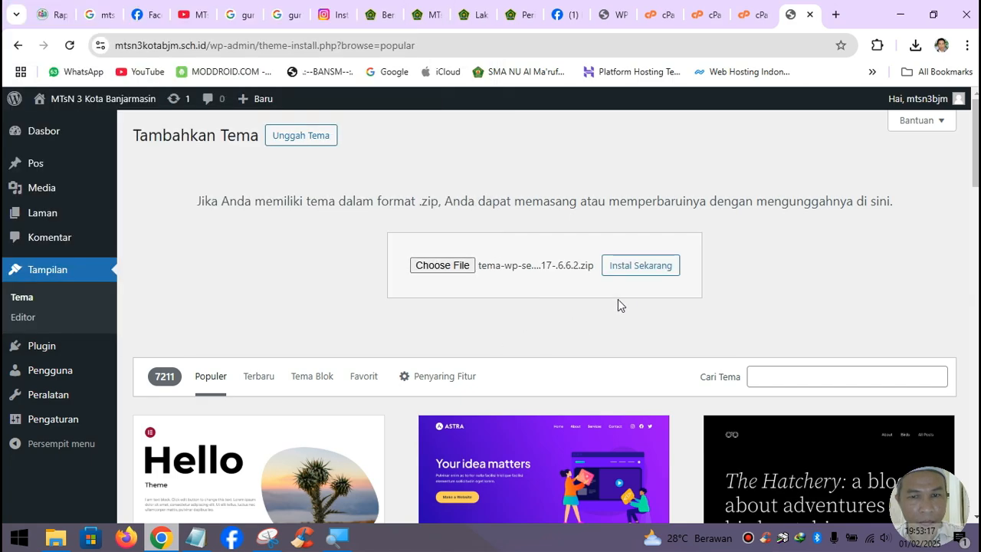
- Install the uploaded WP Sekolah theme zip and activate Sekolah as the site theme
{"action": "left_click", "coordinate": [648, 273]}
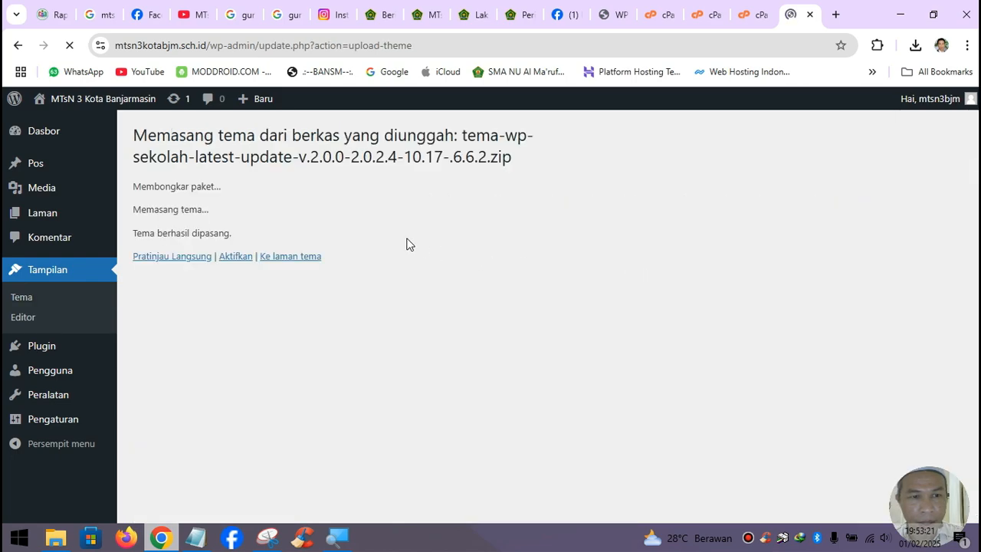
{"action": "left_click", "coordinate": [236, 257]}
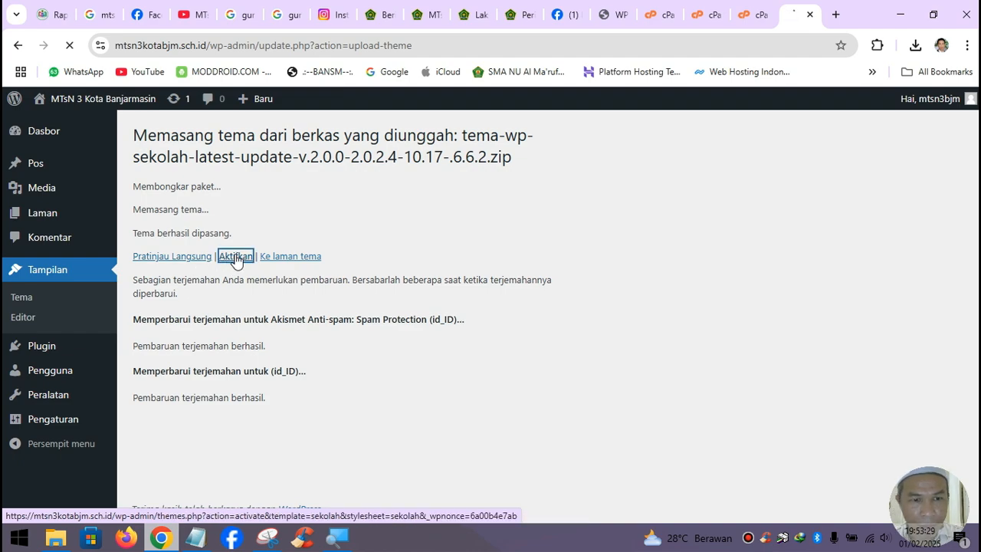
{"action": "scroll", "coordinate": [309, 350], "scroll_direction": "down", "scroll_amount": 1}
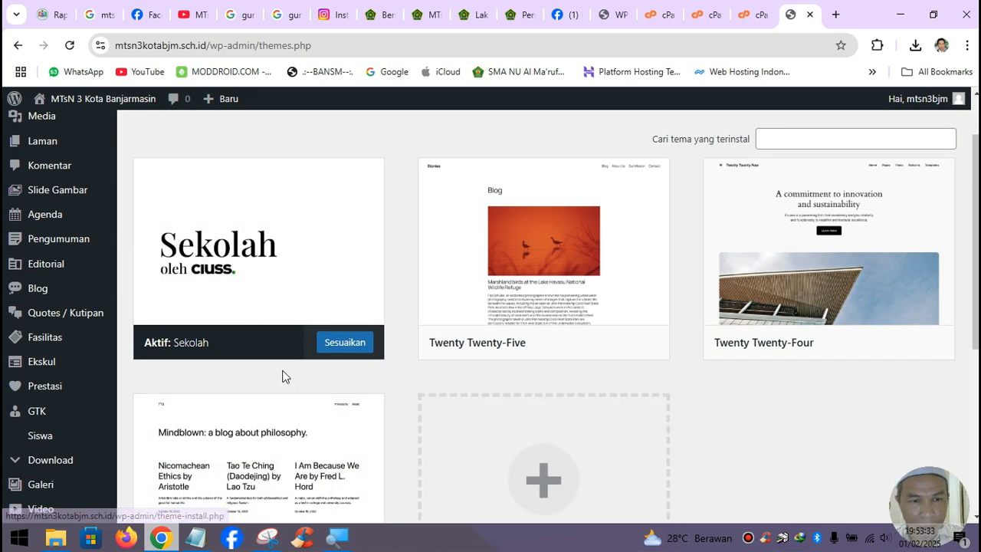
{"action": "scroll", "coordinate": [282, 376], "scroll_direction": "down", "scroll_amount": 3}
{"action": "scroll", "coordinate": [283, 376], "scroll_direction": "up", "scroll_amount": 3}
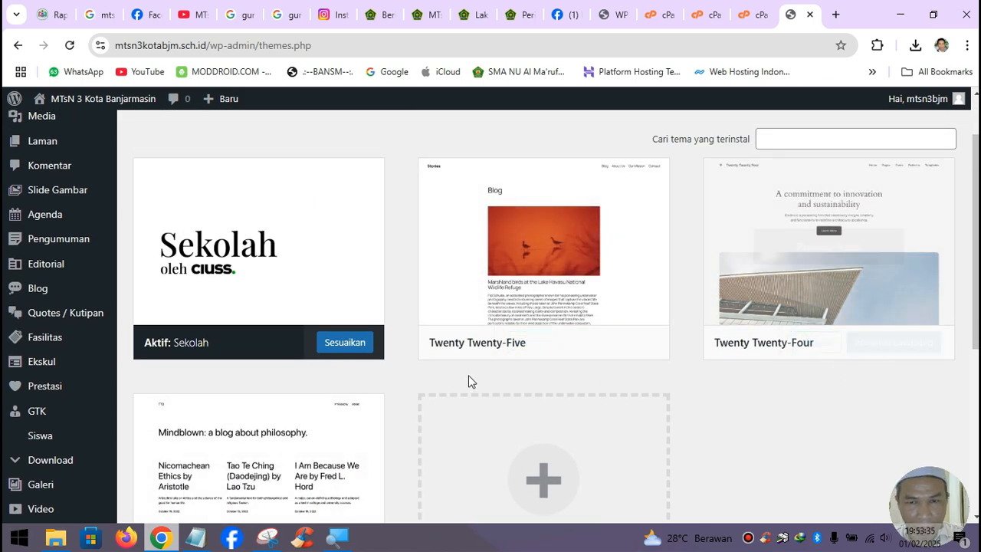
- Delete Twenty Twenty-Five, Twenty Twenty-Four and Twenty Twenty-Three, confirming each deletion with OK
{"action": "left_click", "coordinate": [618, 280]}
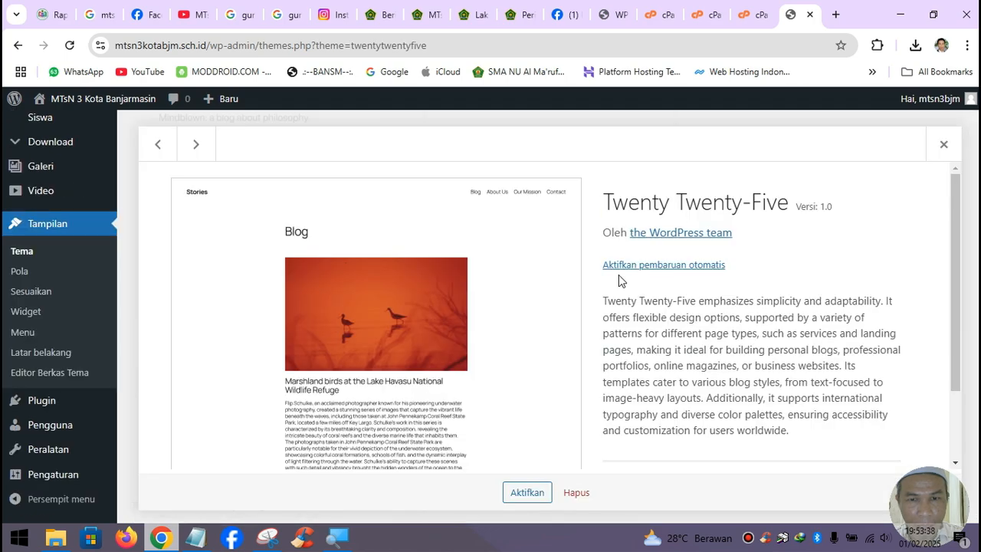
{"action": "left_click", "coordinate": [586, 502]}
{"action": "left_click", "coordinate": [559, 181]}
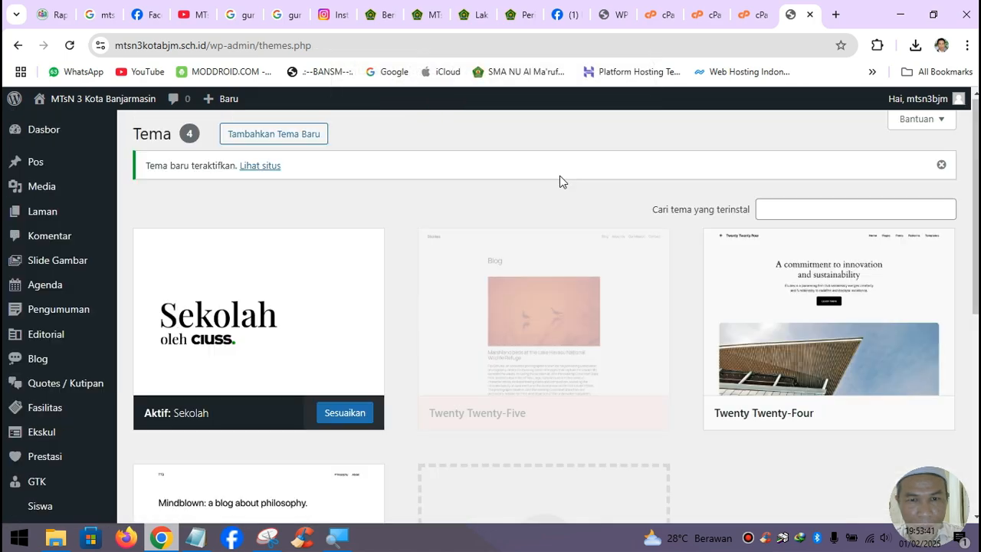
{"action": "left_click", "coordinate": [653, 303]}
{"action": "scroll", "coordinate": [580, 368], "scroll_direction": "down", "scroll_amount": 2}
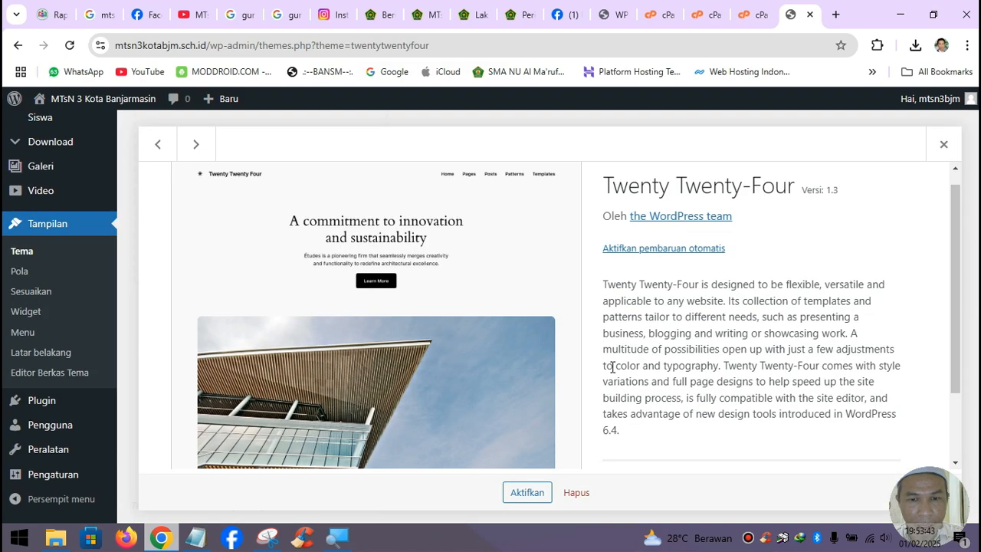
{"action": "left_click", "coordinate": [576, 492]}
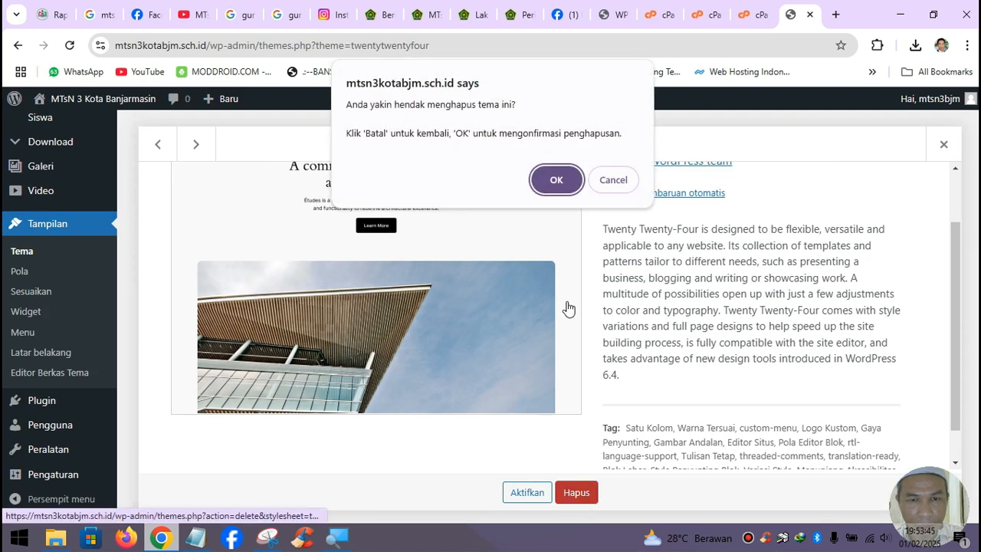
{"action": "left_click", "coordinate": [557, 181]}
{"action": "left_click", "coordinate": [652, 297]}
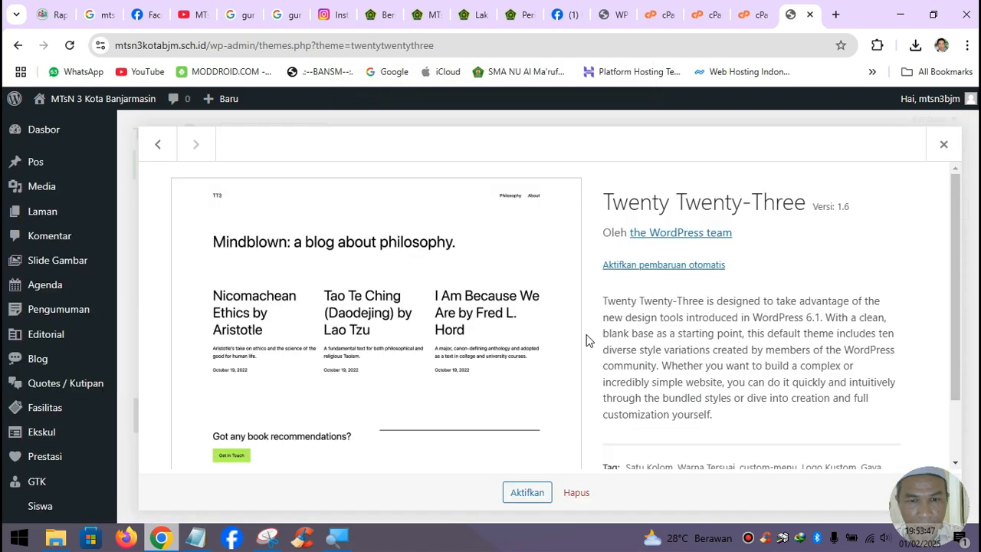
{"action": "left_click", "coordinate": [576, 492]}
{"action": "left_click", "coordinate": [556, 178]}
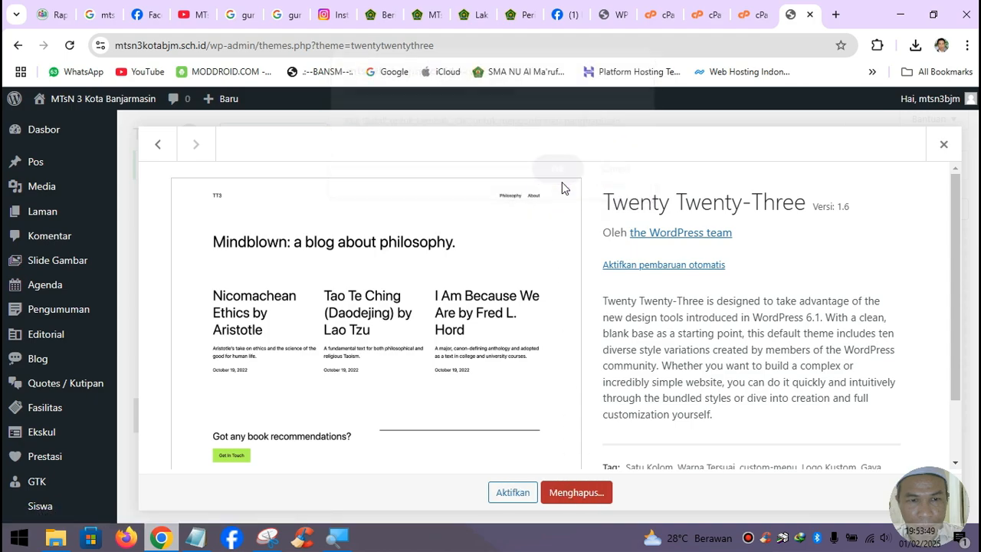
{"action": "scroll", "coordinate": [476, 339], "scroll_direction": "up", "scroll_amount": 4}
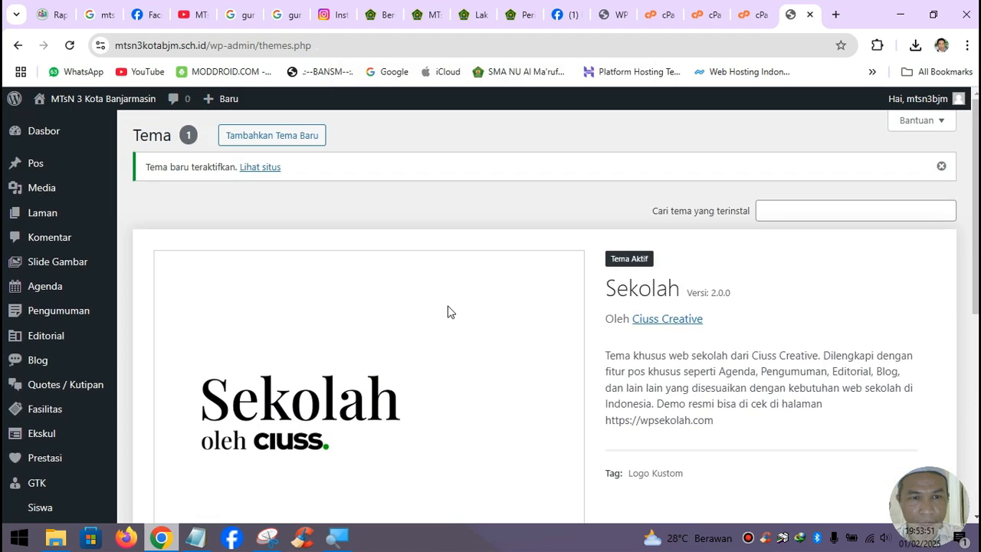
{"action": "scroll", "coordinate": [419, 297], "scroll_direction": "down", "scroll_amount": 2}
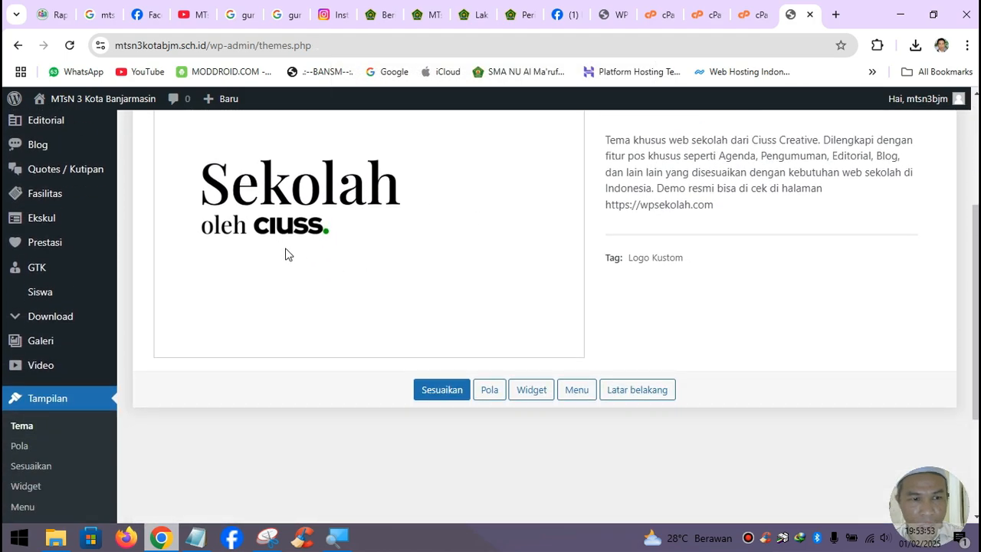
{"action": "mouse_move", "coordinate": [75, 323]}
{"action": "scroll", "coordinate": [74, 323], "scroll_direction": "up", "scroll_amount": 3}
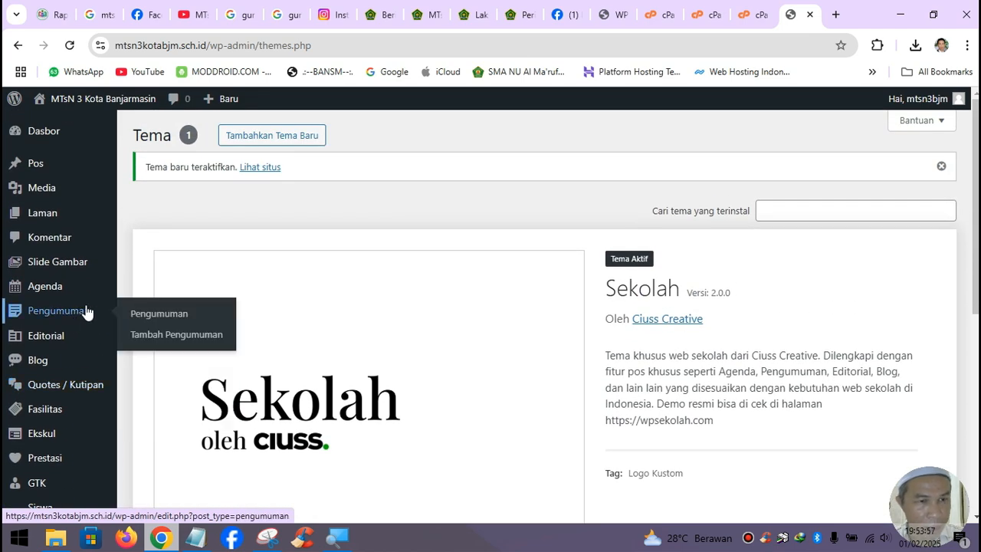
{"action": "mouse_move", "coordinate": [67, 201]}
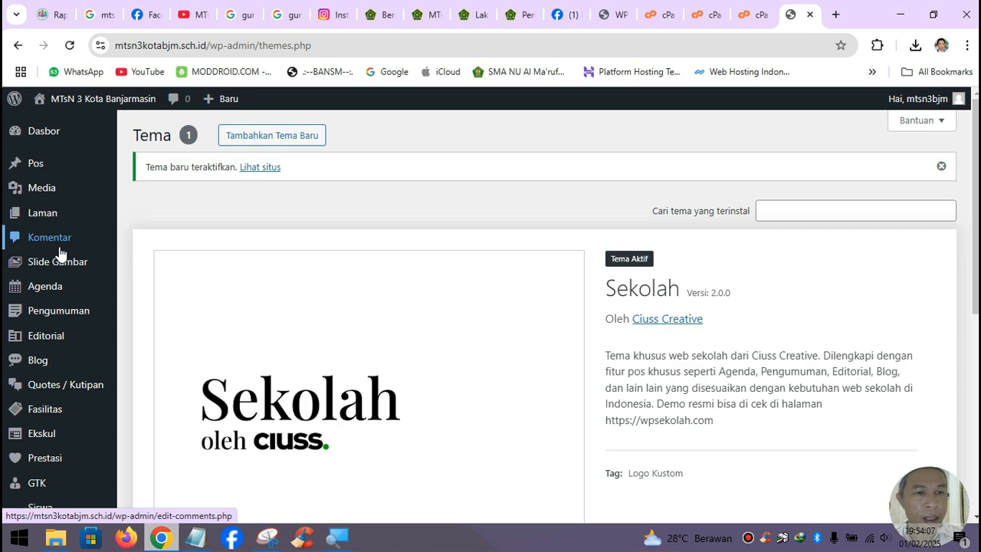
{"action": "mouse_move", "coordinate": [95, 342]}
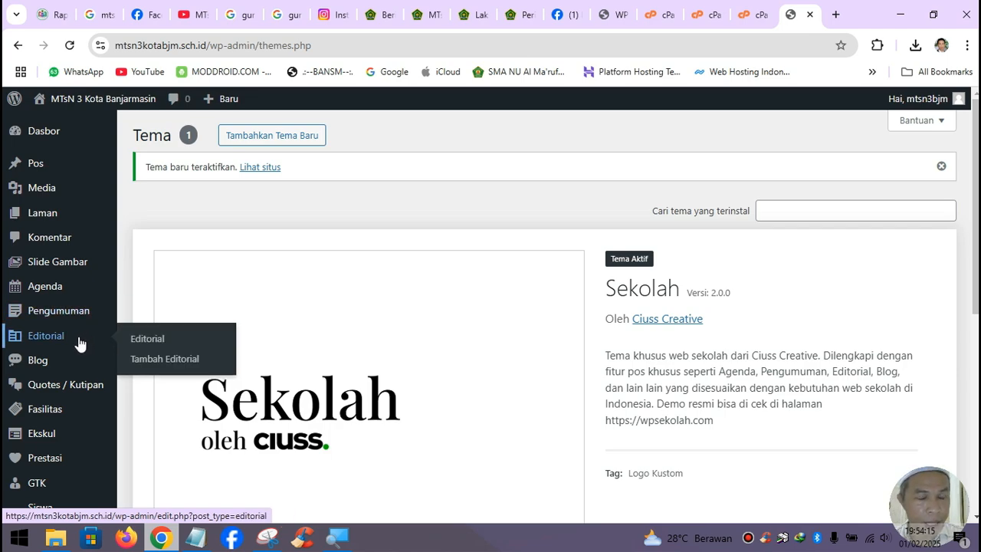
{"action": "mouse_move", "coordinate": [65, 374]}
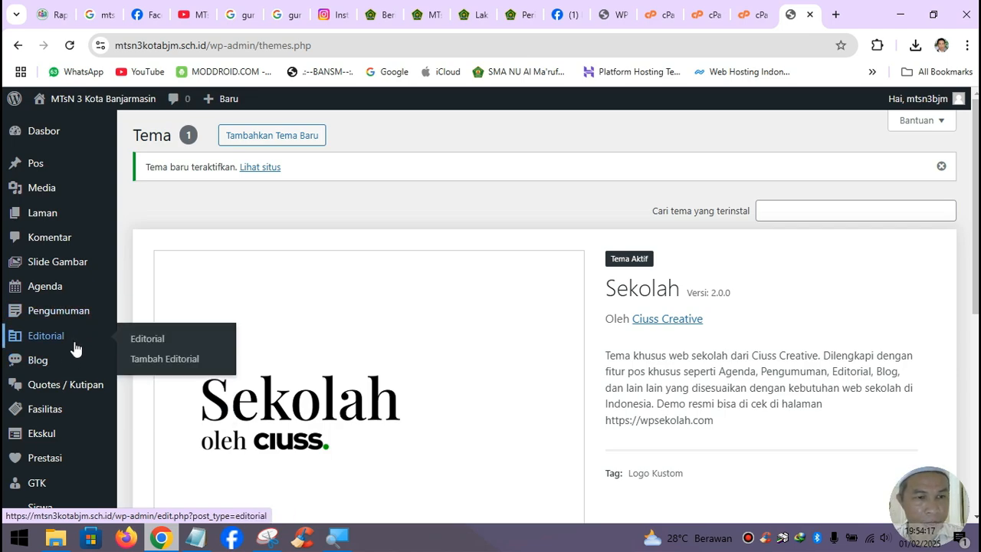
{"action": "scroll", "coordinate": [23, 406], "scroll_direction": "down", "scroll_amount": 2}
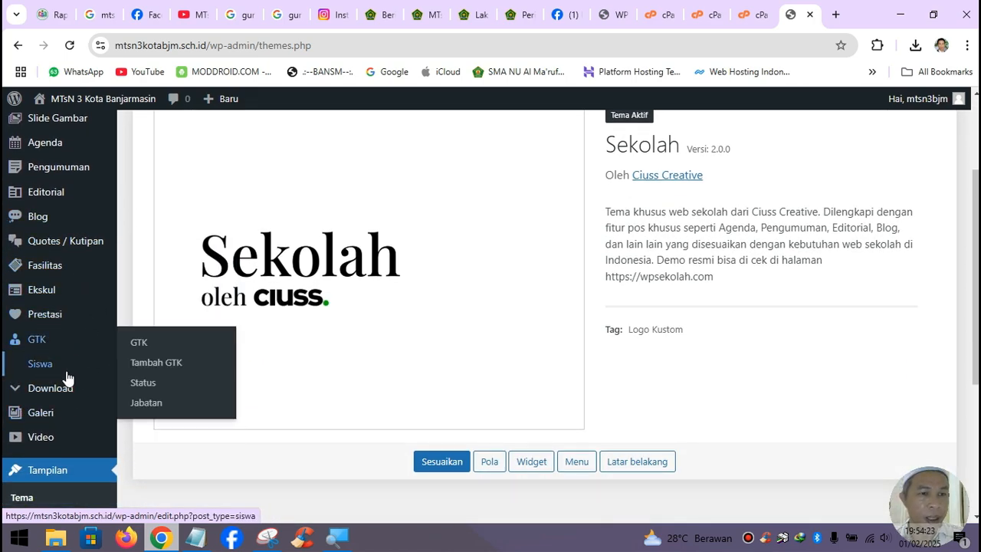
{"action": "scroll", "coordinate": [76, 353], "scroll_direction": "up", "scroll_amount": 2}
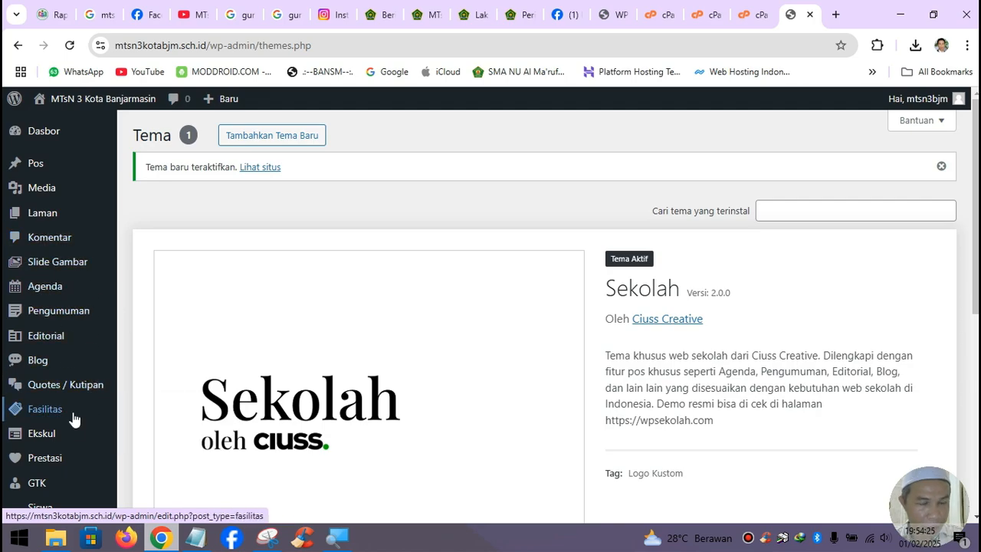
{"action": "mouse_move", "coordinate": [86, 414]}
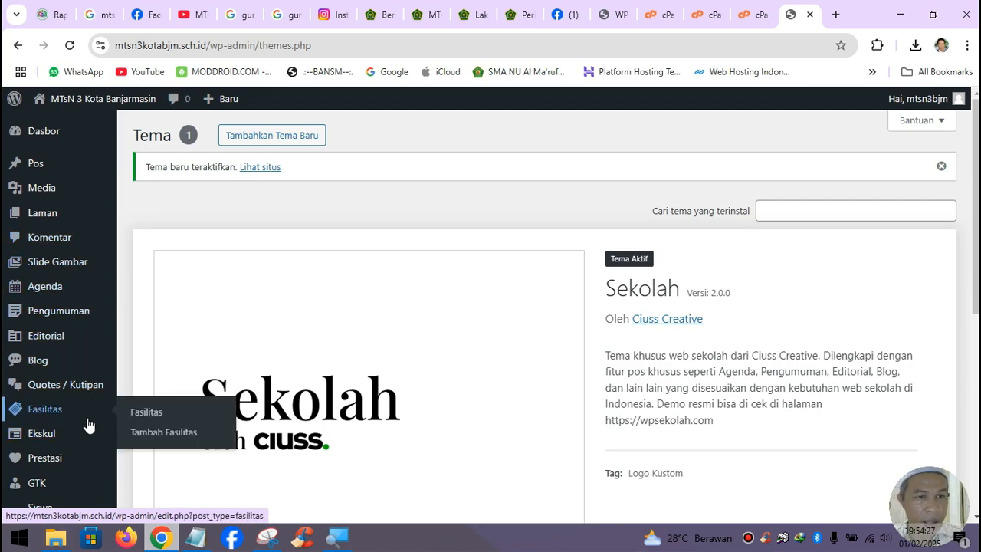
{"action": "scroll", "coordinate": [88, 410], "scroll_direction": "down", "scroll_amount": 2}
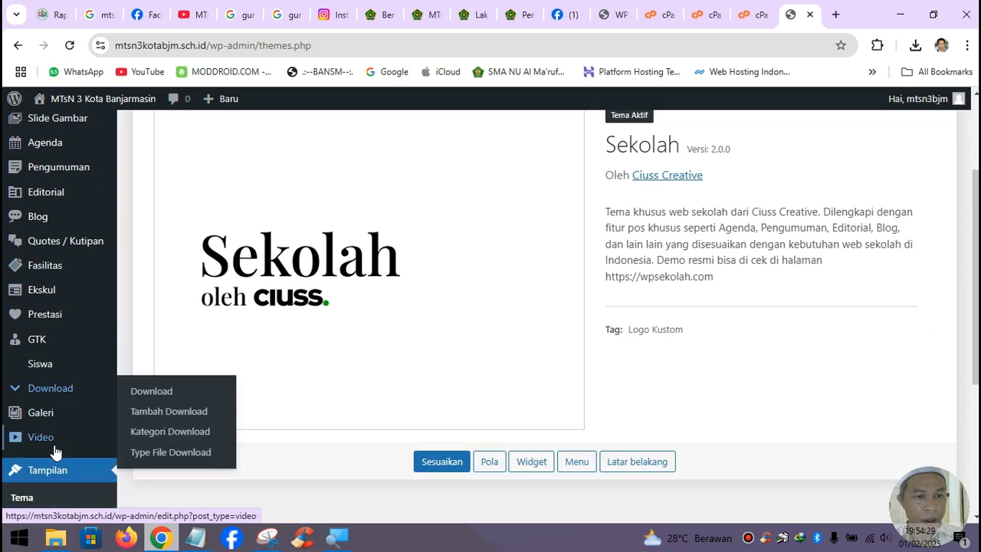
{"action": "scroll", "coordinate": [81, 449], "scroll_direction": "down", "scroll_amount": 3}
{"action": "mouse_move", "coordinate": [49, 442]}
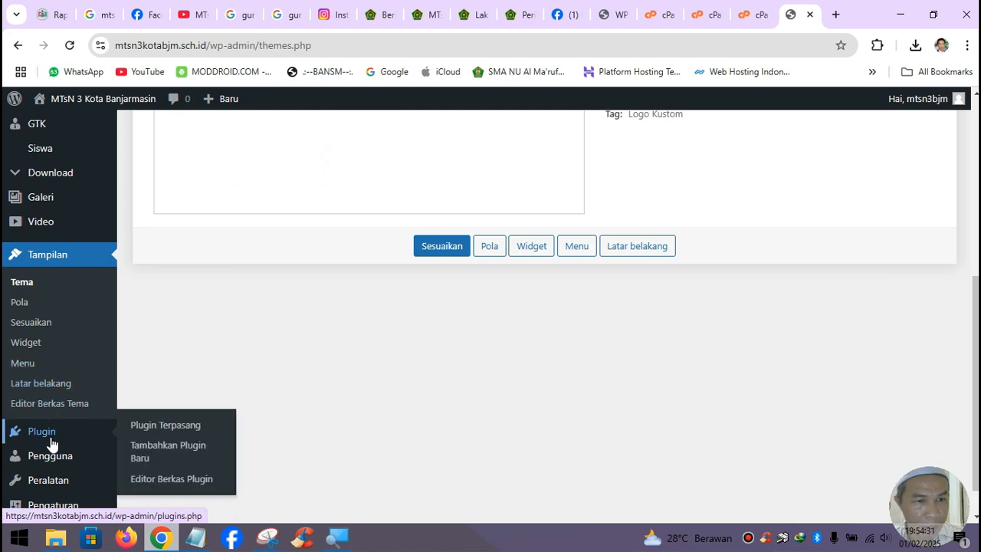
- Delete Hello Dolly from the Plugin Terpasang list, confirming the removal
{"action": "left_click", "coordinate": [155, 434]}
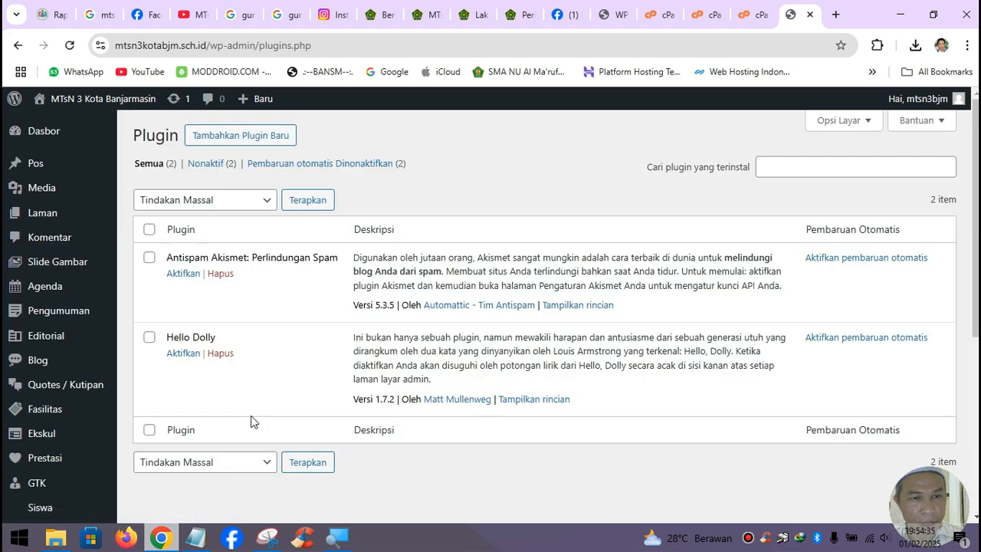
{"action": "left_click", "coordinate": [221, 355]}
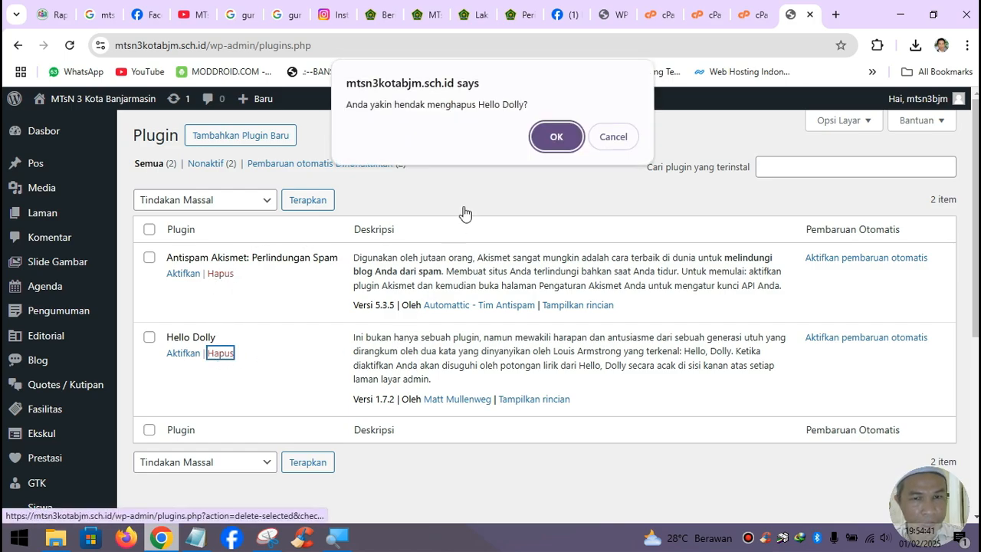
{"action": "left_click", "coordinate": [557, 136]}
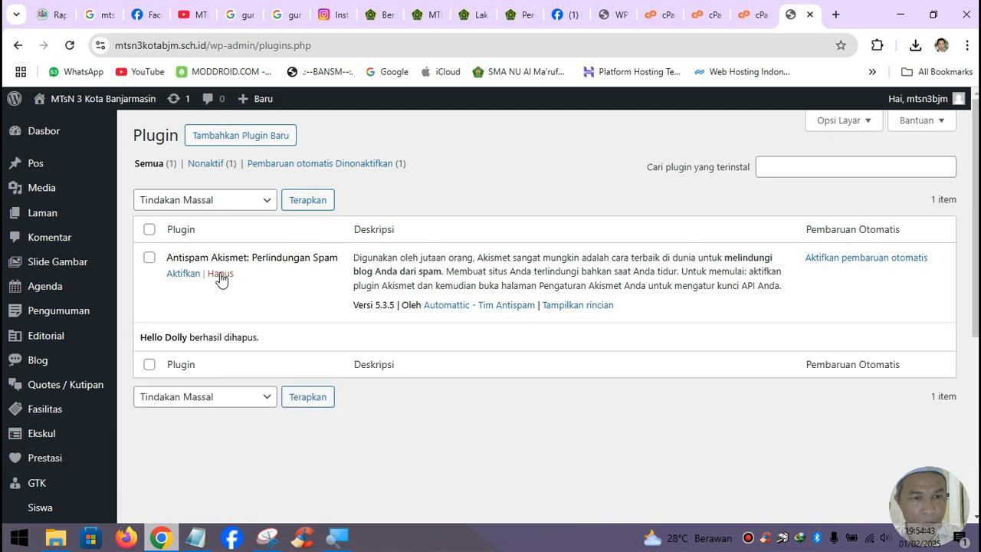
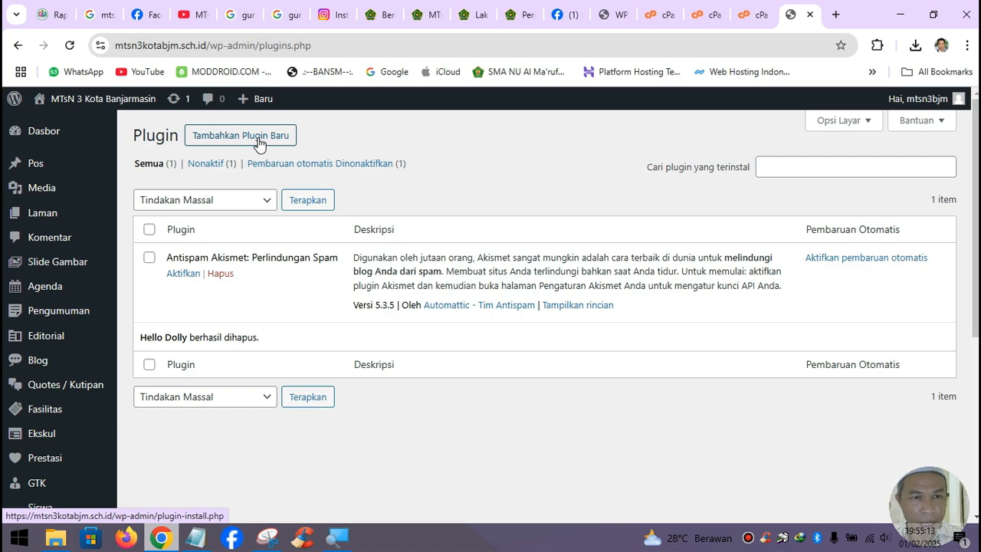
- Install the Editor Klasik plugin from the Tambahkan Plugin Baru page, leaving it unactivated
{"action": "left_click", "coordinate": [258, 144]}
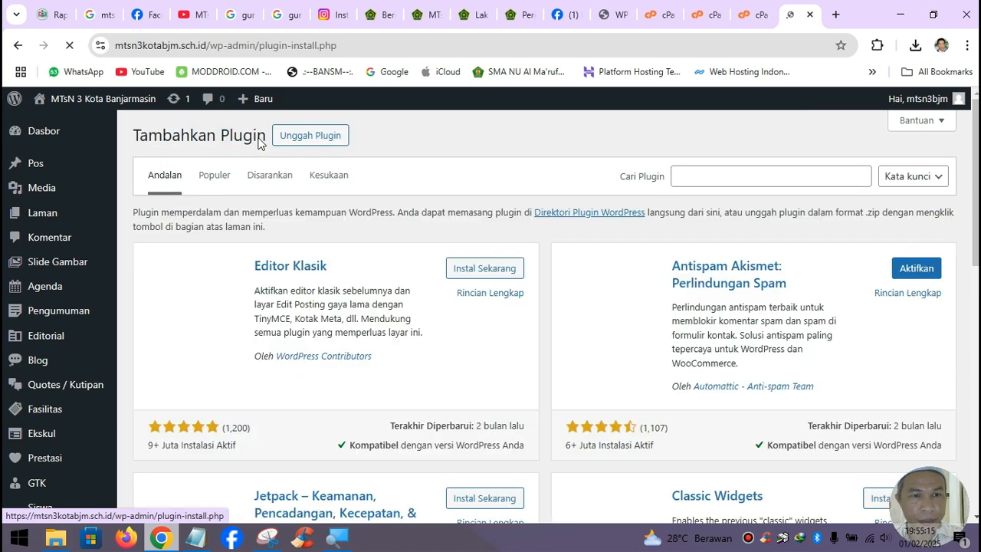
{"action": "left_click", "coordinate": [479, 275]}
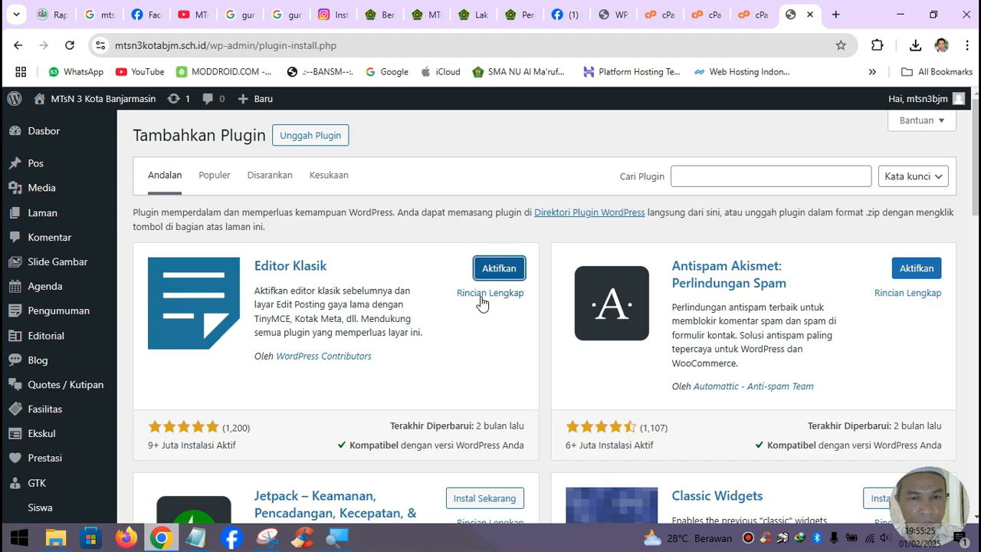
{"action": "scroll", "coordinate": [185, 328], "scroll_direction": "down", "scroll_amount": 2}
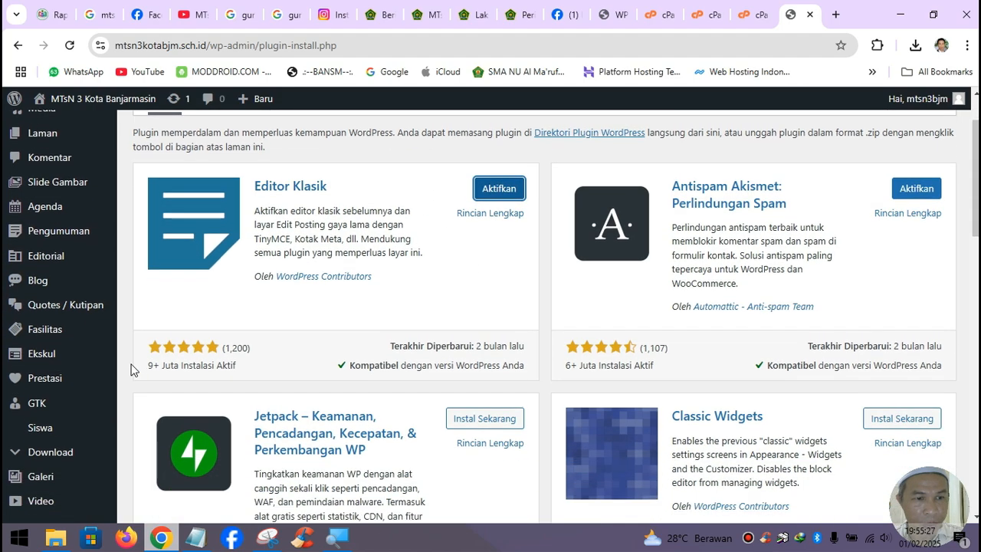
{"action": "scroll", "coordinate": [325, 191], "scroll_direction": "up", "scroll_amount": 2}
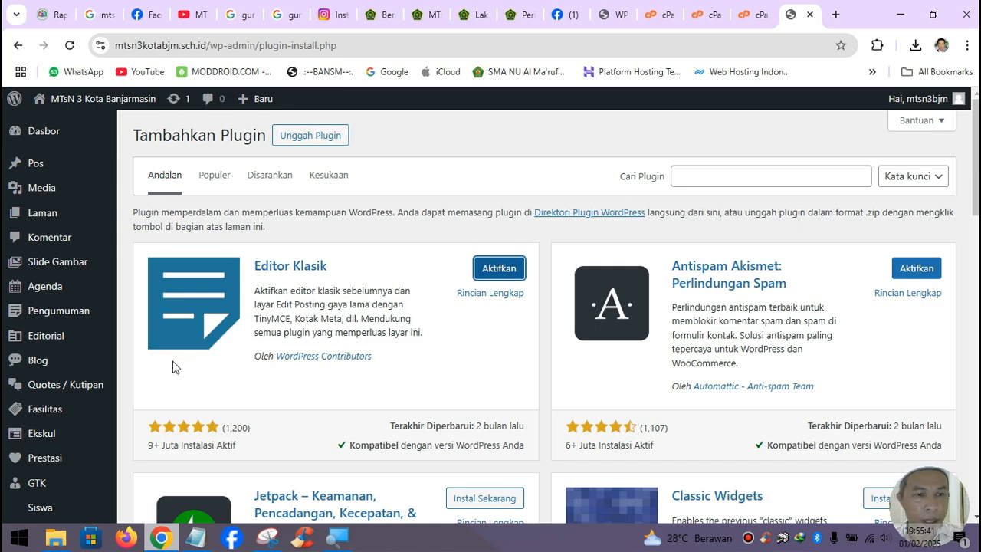
{"action": "scroll", "coordinate": [46, 440], "scroll_direction": "down", "scroll_amount": 2}
{"action": "scroll", "coordinate": [58, 488], "scroll_direction": "down", "scroll_amount": 2}
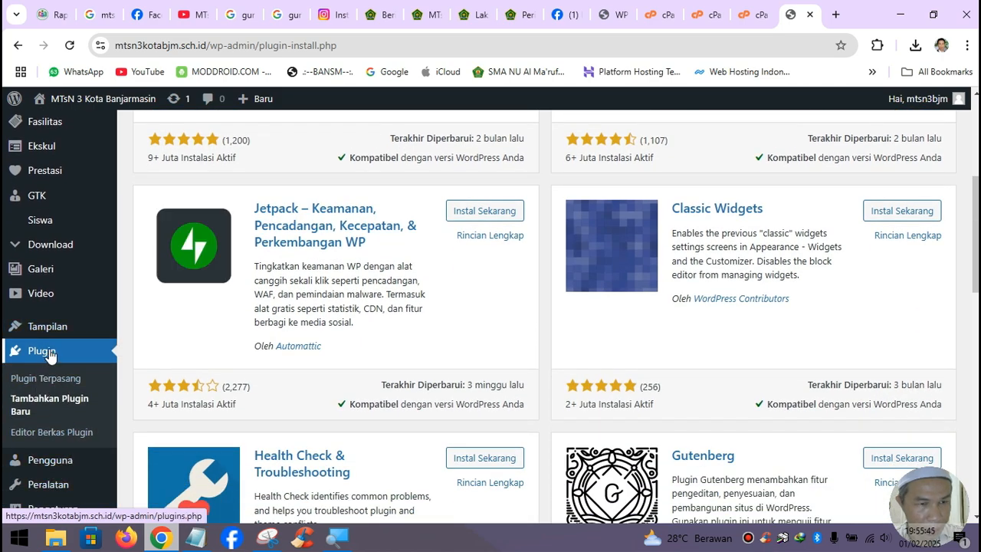
- Update the Sekolah theme from version 2.0.0 to 2.0.1 on the Tema page
{"action": "mouse_move", "coordinate": [63, 329]}
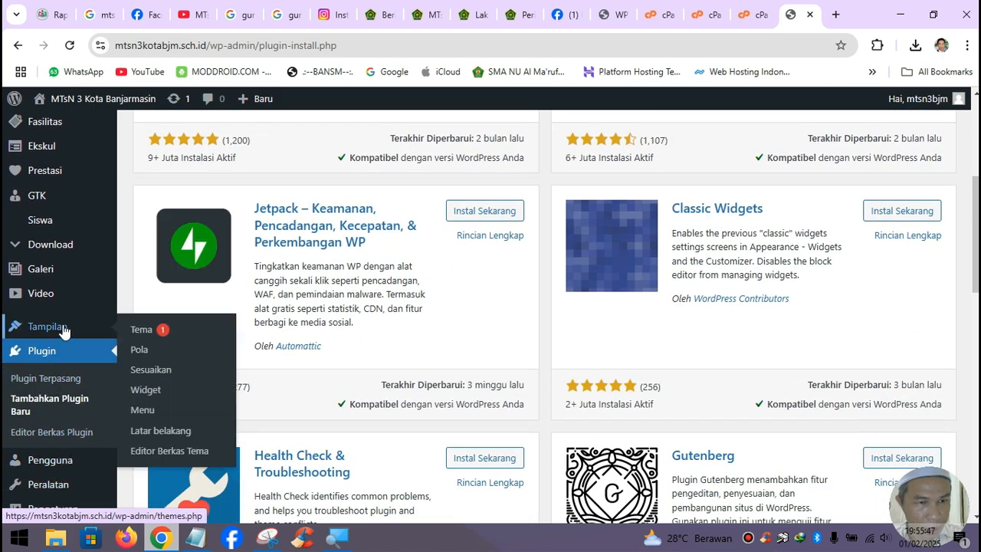
{"action": "left_click", "coordinate": [153, 337]}
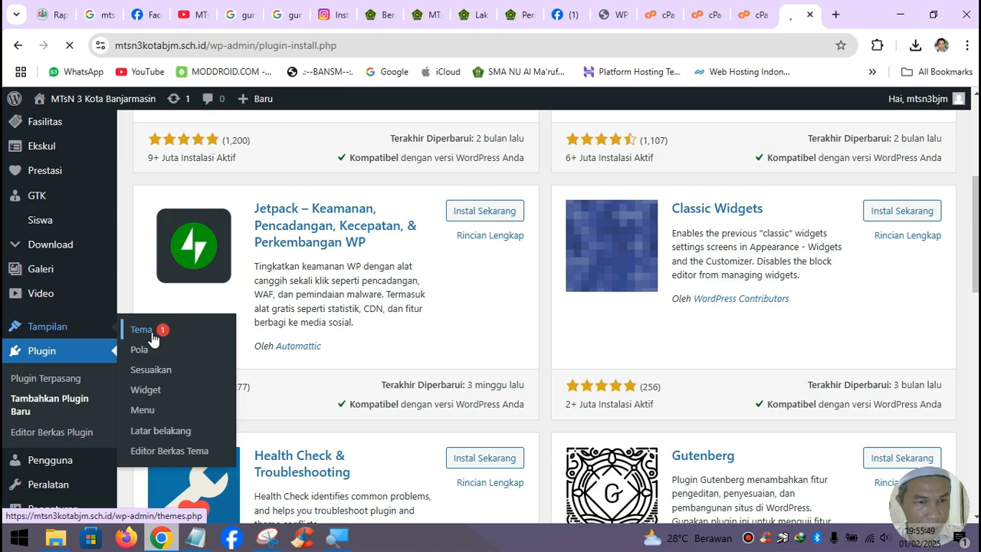
{"action": "scroll", "coordinate": [274, 346], "scroll_direction": "down", "scroll_amount": 4}
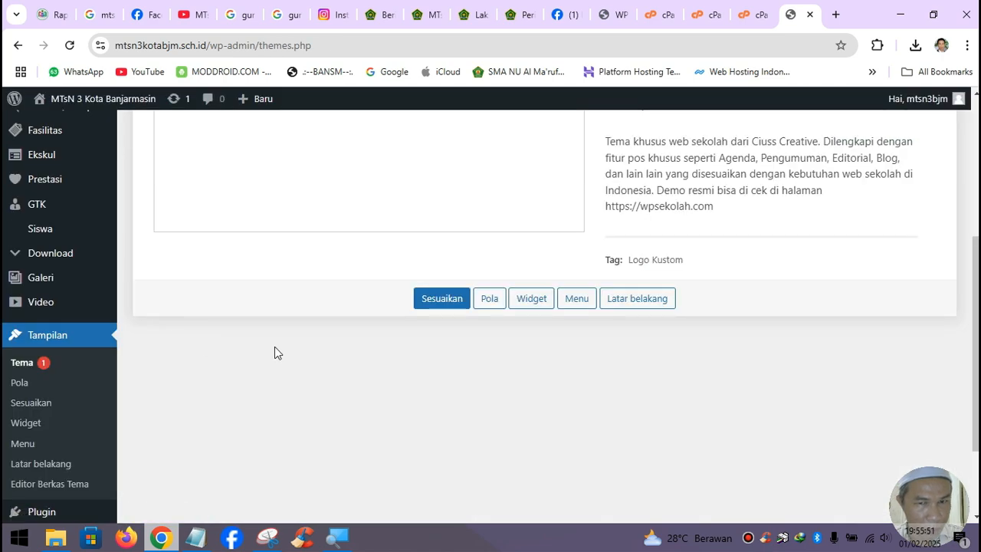
{"action": "scroll", "coordinate": [304, 352], "scroll_direction": "up", "scroll_amount": 2}
{"action": "scroll", "coordinate": [303, 352], "scroll_direction": "up", "scroll_amount": 2}
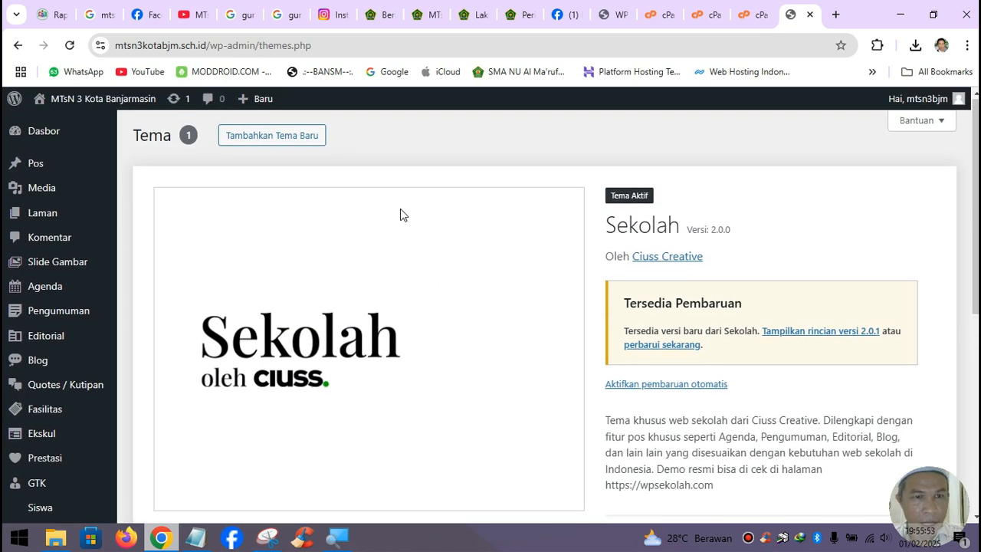
{"action": "left_click", "coordinate": [674, 344]}
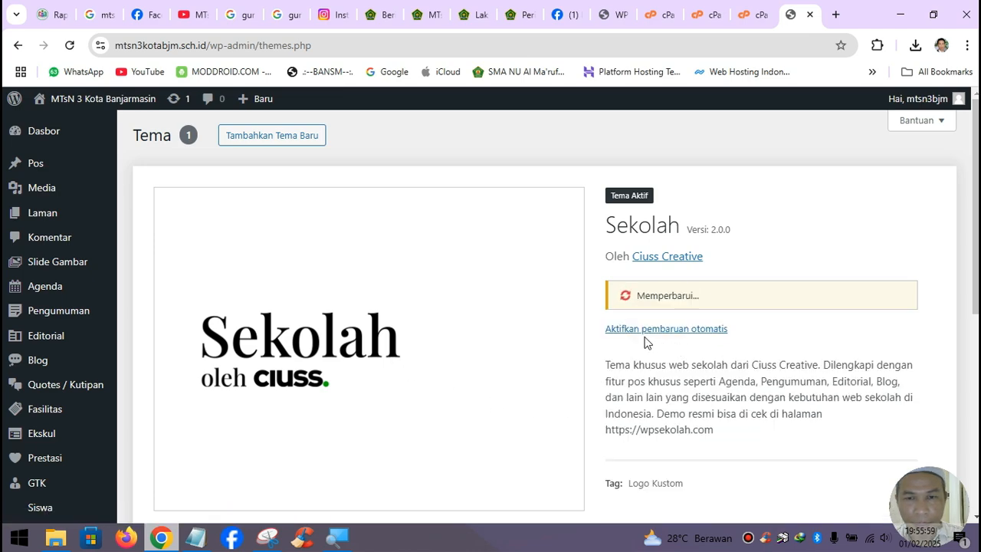
{"action": "scroll", "coordinate": [713, 245], "scroll_direction": "down", "scroll_amount": 3}
{"action": "scroll", "coordinate": [705, 241], "scroll_direction": "up", "scroll_amount": 3}
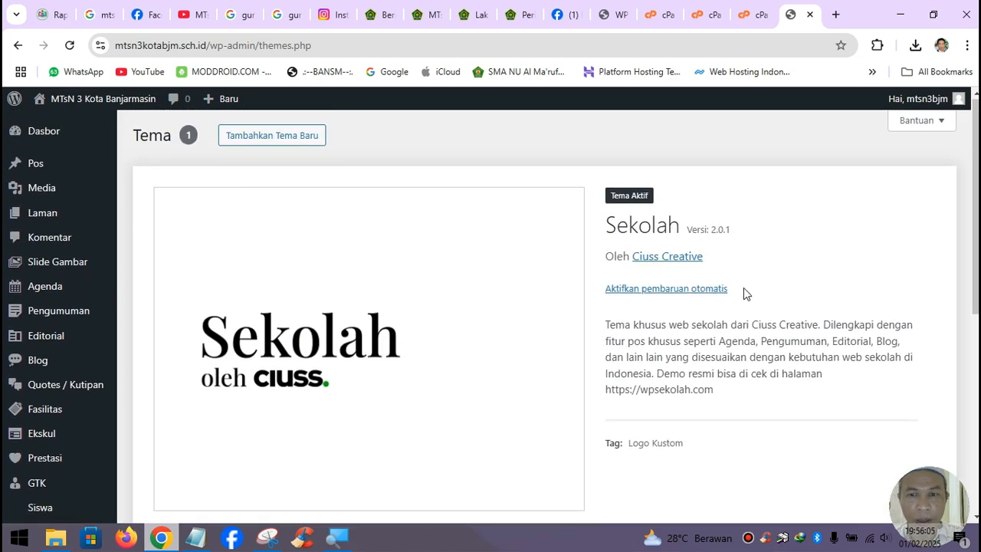
{"action": "scroll", "coordinate": [743, 288], "scroll_direction": "down", "scroll_amount": 2}
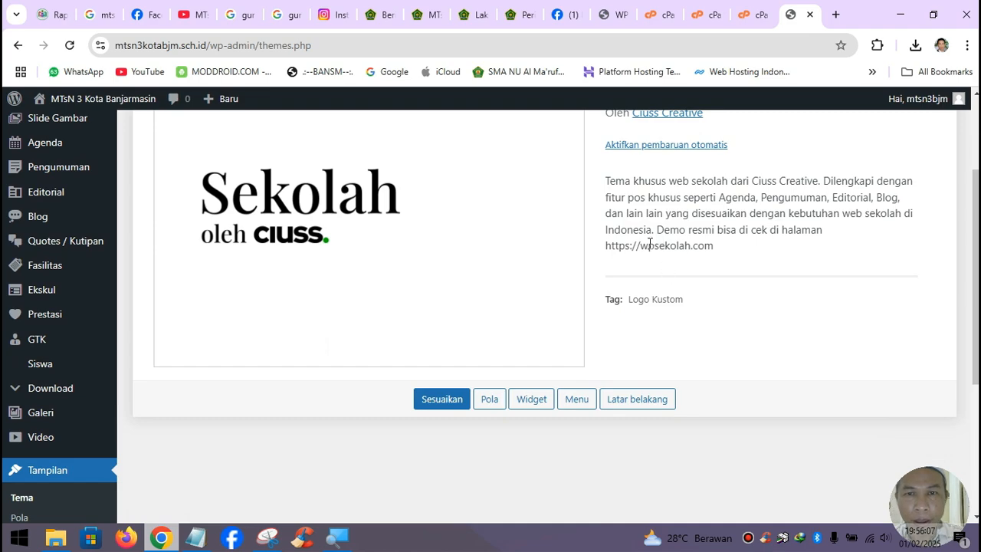
{"action": "scroll", "coordinate": [349, 325], "scroll_direction": "up", "scroll_amount": 2}
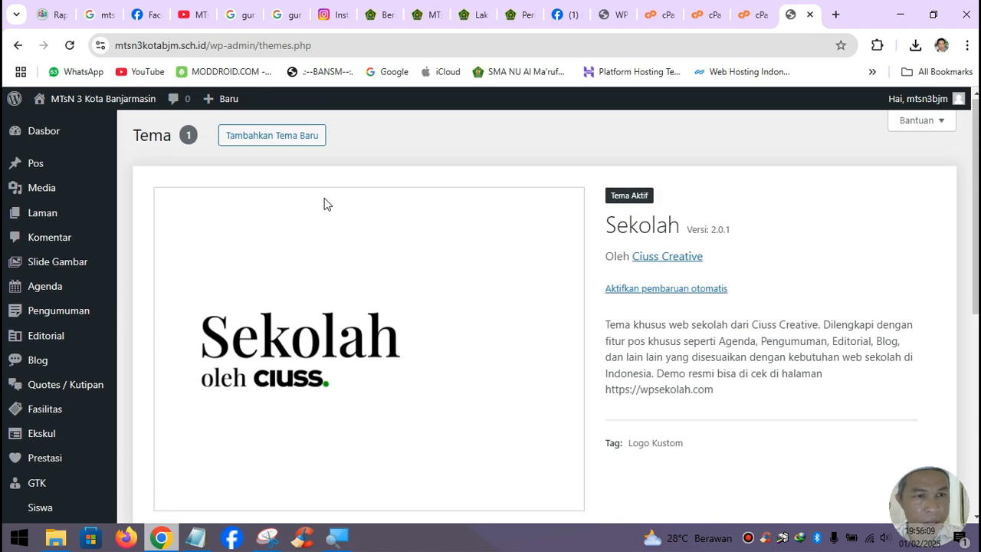
{"action": "mouse_move", "coordinate": [46, 98]}
{"action": "right_click", "coordinate": [64, 123]}
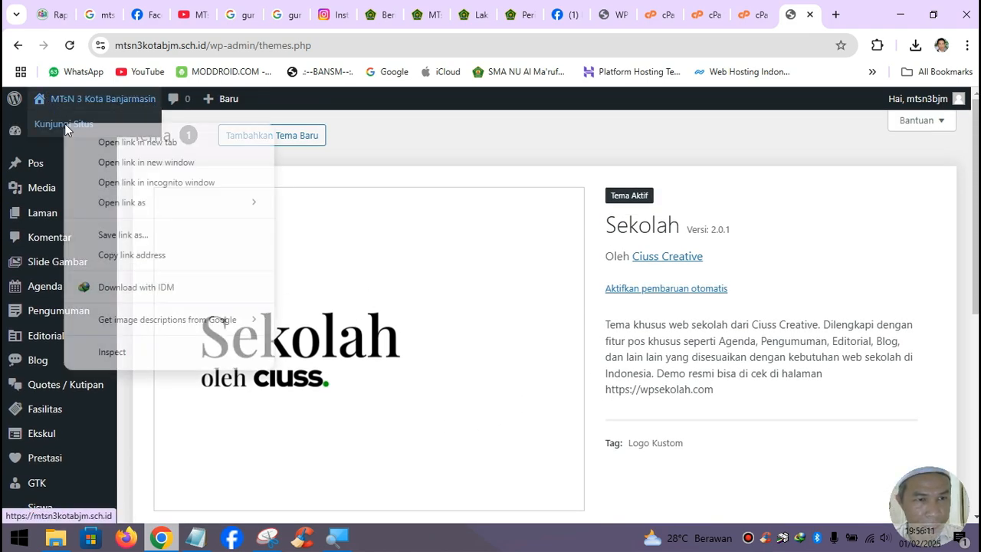
{"action": "left_click", "coordinate": [105, 142]}
{"action": "left_click", "coordinate": [792, 17]}
{"action": "scroll", "coordinate": [690, 310], "scroll_direction": "down", "scroll_amount": 3}
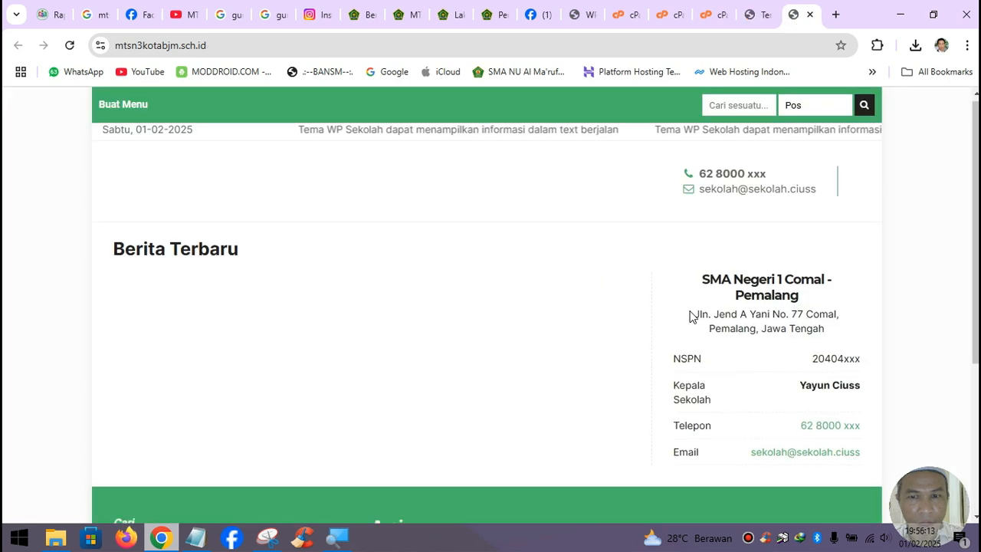
{"action": "scroll", "coordinate": [689, 310], "scroll_direction": "up", "scroll_amount": 3}
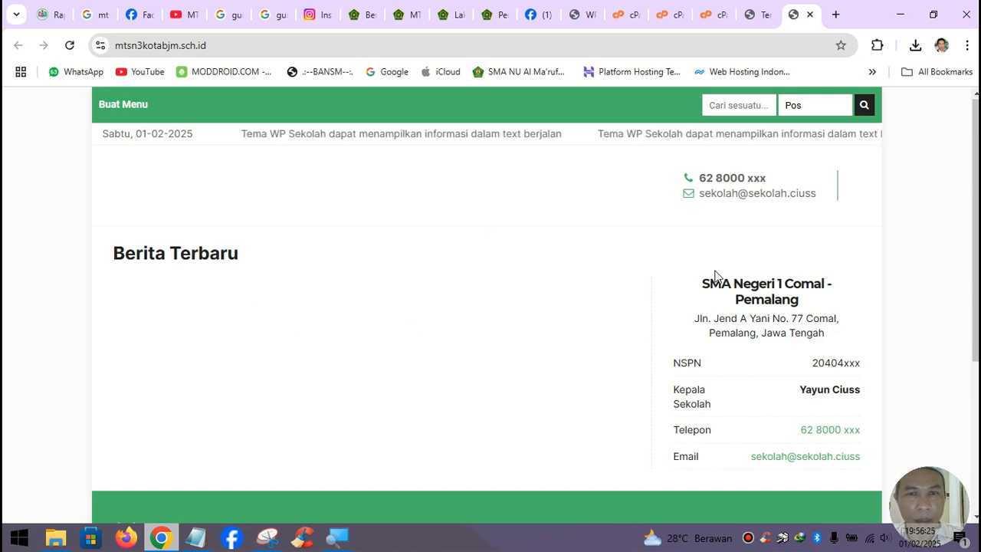
{"action": "left_click", "coordinate": [812, 17]}
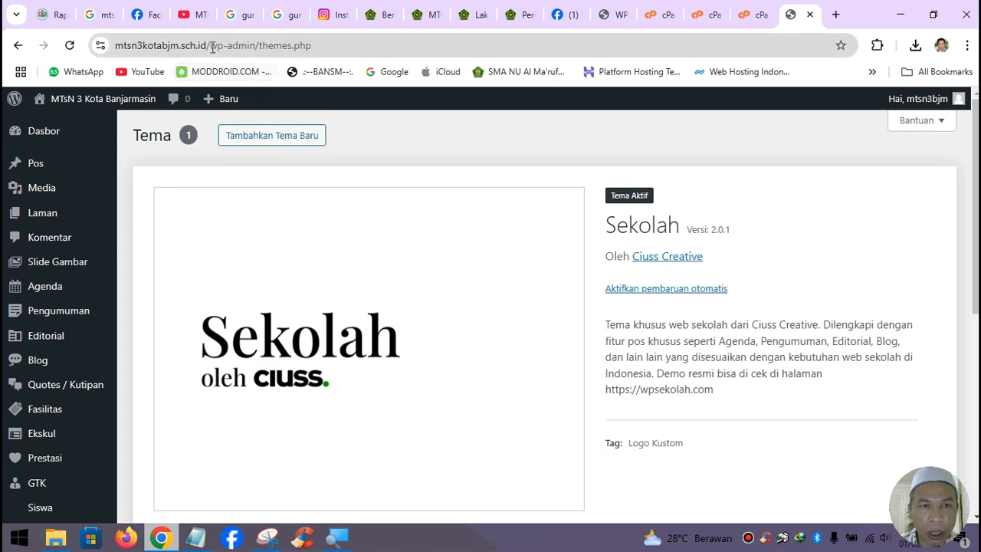
- Open the MTsN 3 gate thumbnail in a new tab, then close that small image tab
{"action": "left_click", "coordinate": [105, 17]}
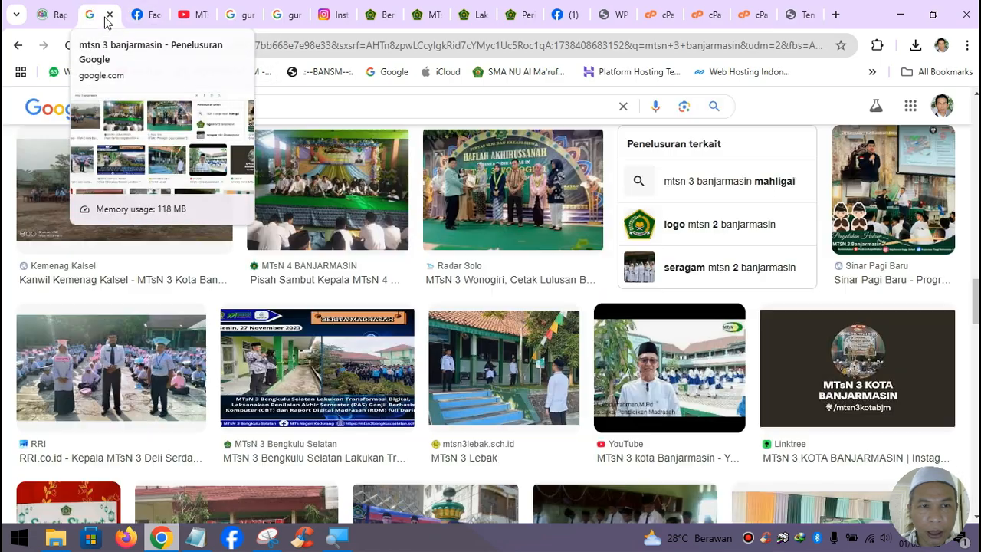
{"action": "scroll", "coordinate": [498, 282], "scroll_direction": "up", "scroll_amount": 5}
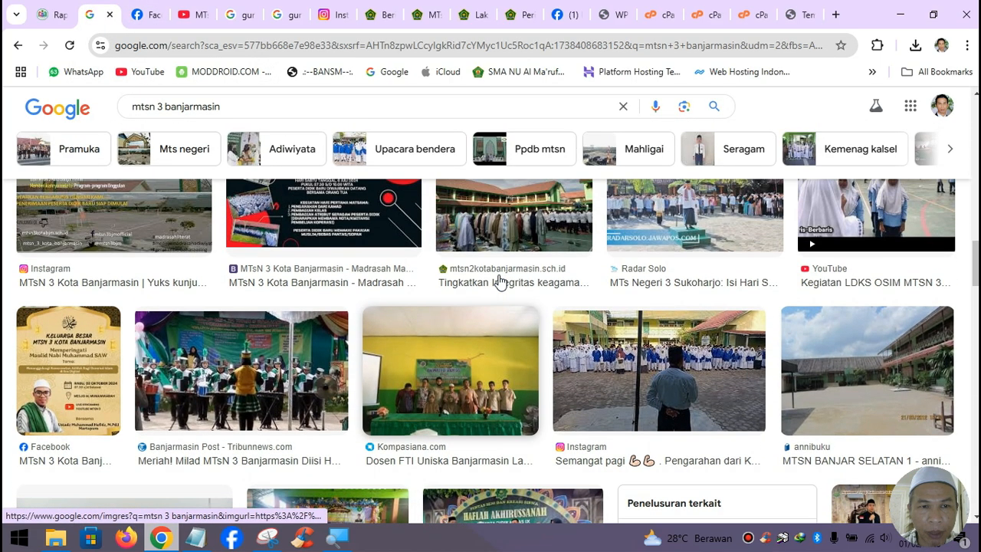
{"action": "scroll", "coordinate": [498, 282], "scroll_direction": "up", "scroll_amount": 4}
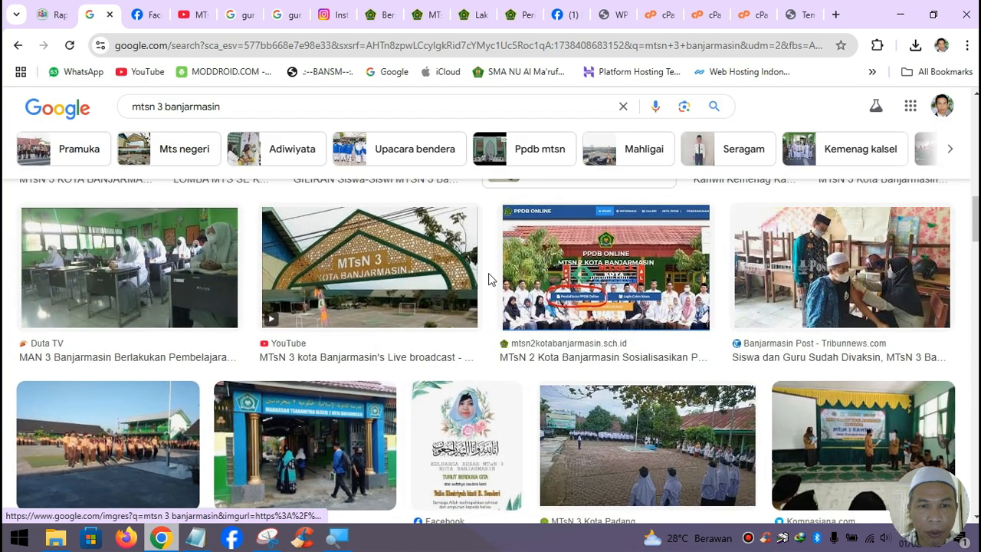
{"action": "right_click", "coordinate": [388, 256]}
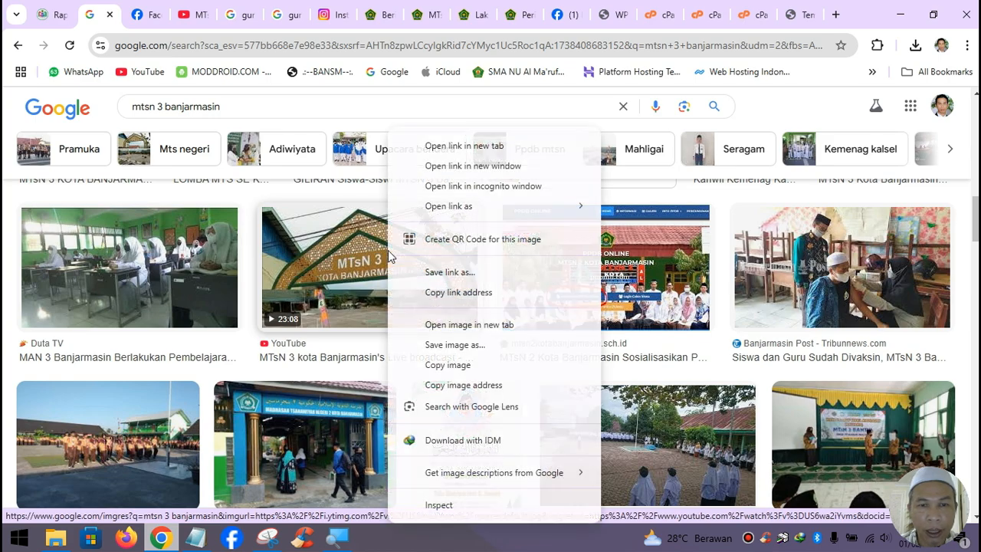
{"action": "left_click", "coordinate": [463, 331]}
{"action": "left_click", "coordinate": [144, 17]}
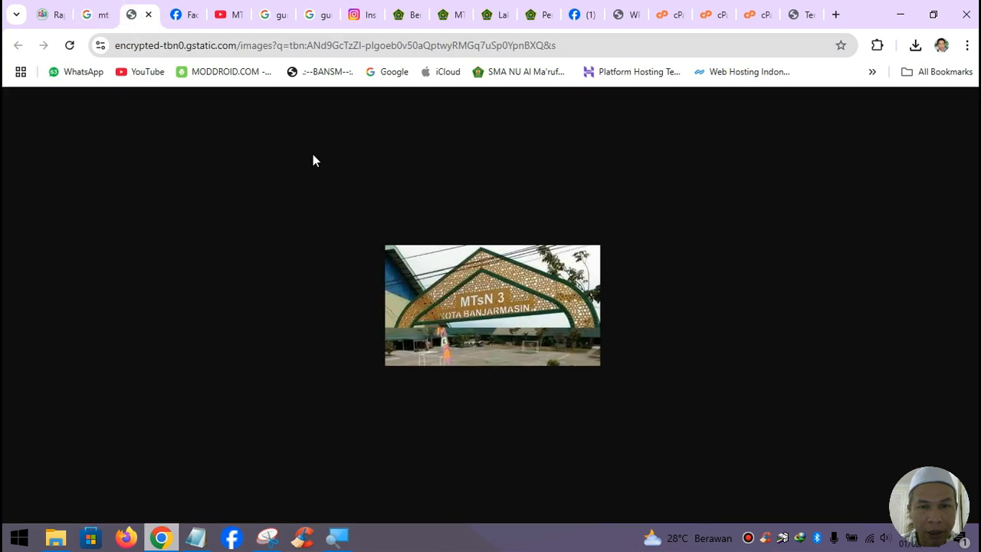
{"action": "left_click", "coordinate": [149, 15]}
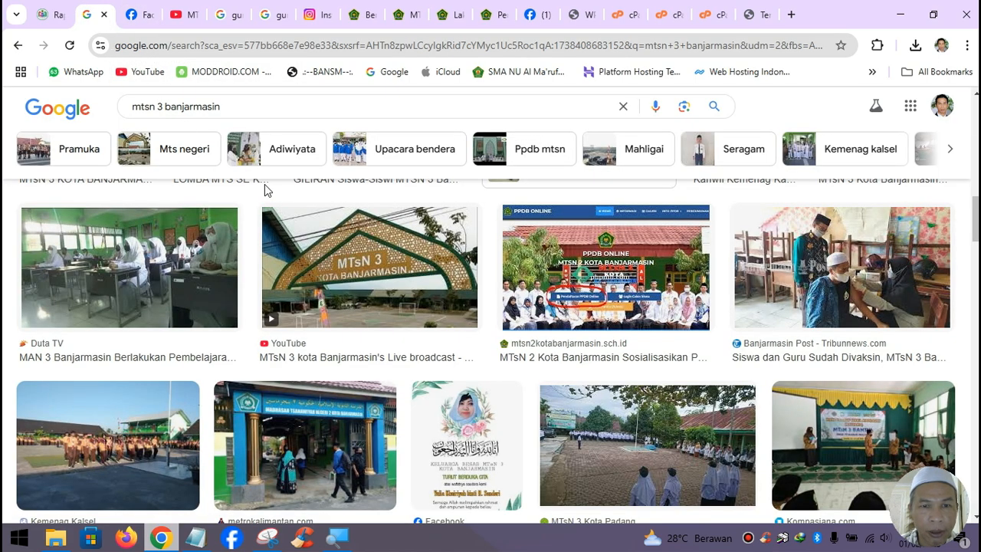
- Open the gate video result's preview, then its full-size maxresdefault.jpg image in a new tab
{"action": "right_click", "coordinate": [381, 252]}
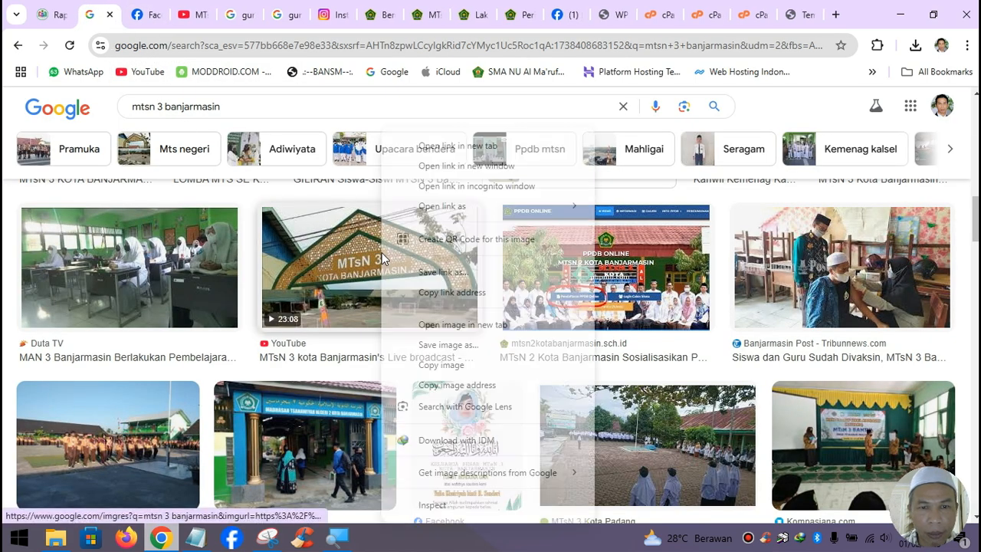
{"action": "left_click", "coordinate": [447, 142]}
{"action": "left_click", "coordinate": [139, 20]}
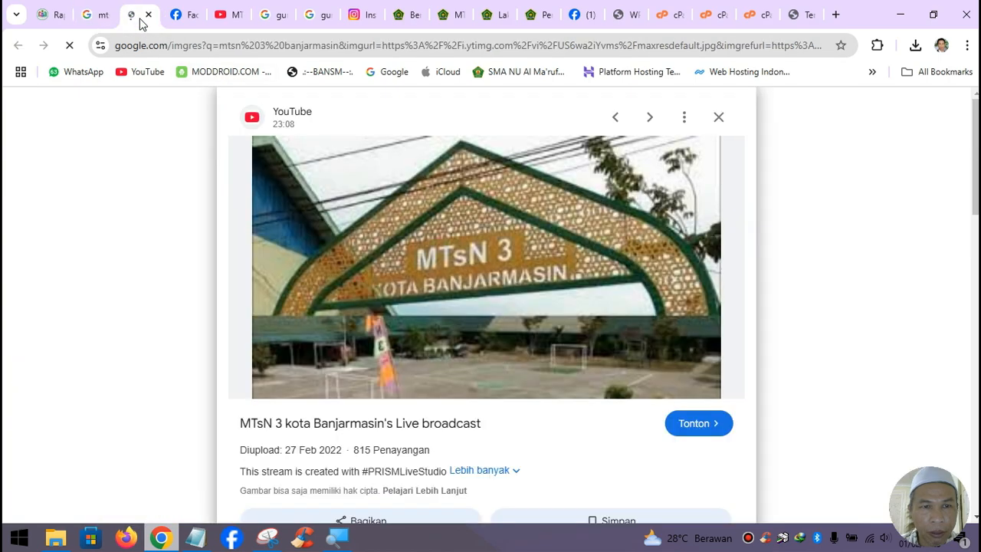
{"action": "right_click", "coordinate": [485, 238]}
{"action": "left_click", "coordinate": [550, 330]}
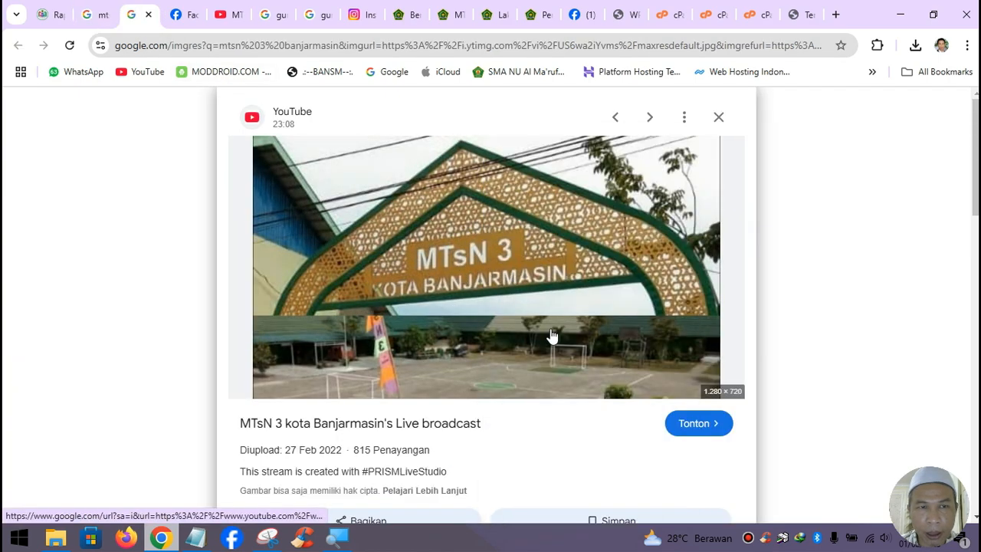
{"action": "left_click", "coordinate": [184, 23]}
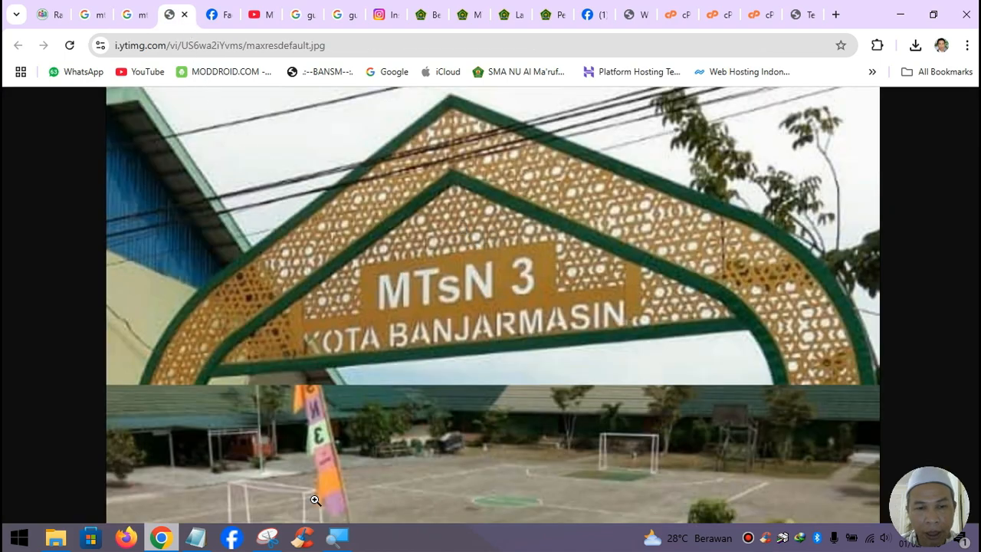
- Save the gate photo to Downloads as slide01_mtsn3bjm.jpg and close the full-size image tab
{"action": "right_click", "coordinate": [432, 224]}
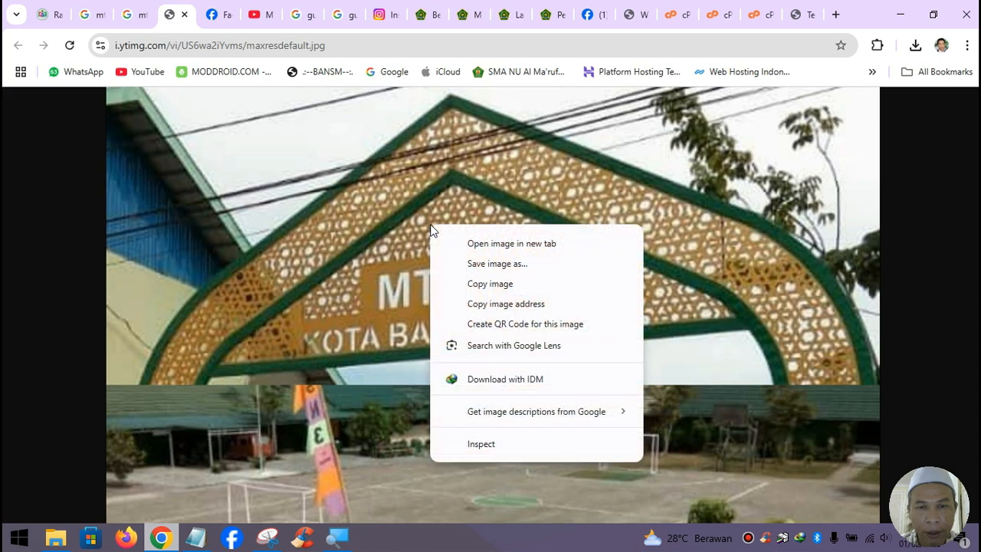
{"action": "left_click", "coordinate": [495, 263]}
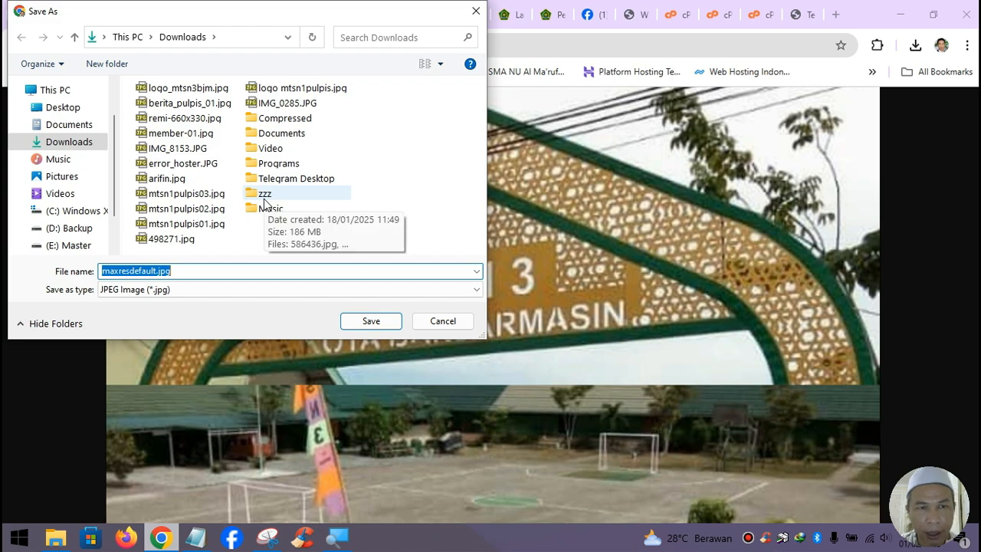
{"action": "type", "text": "slide01_mtsn3bjm"}
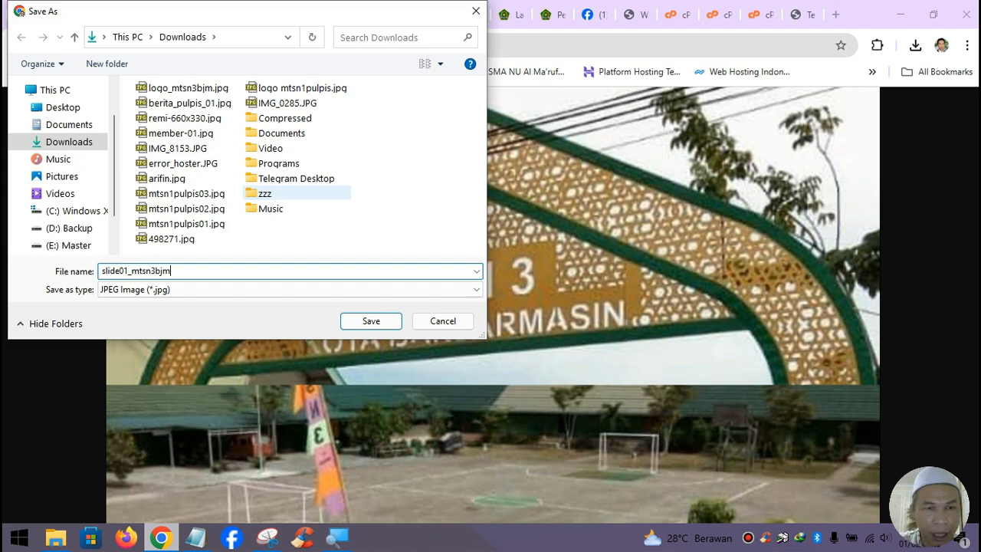
{"action": "left_click", "coordinate": [369, 321]}
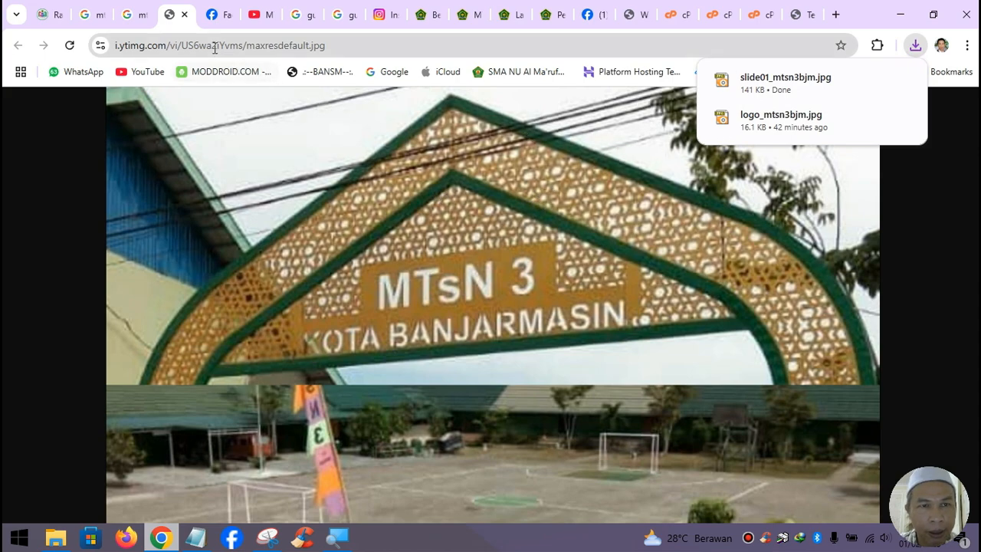
{"action": "left_click", "coordinate": [184, 14]}
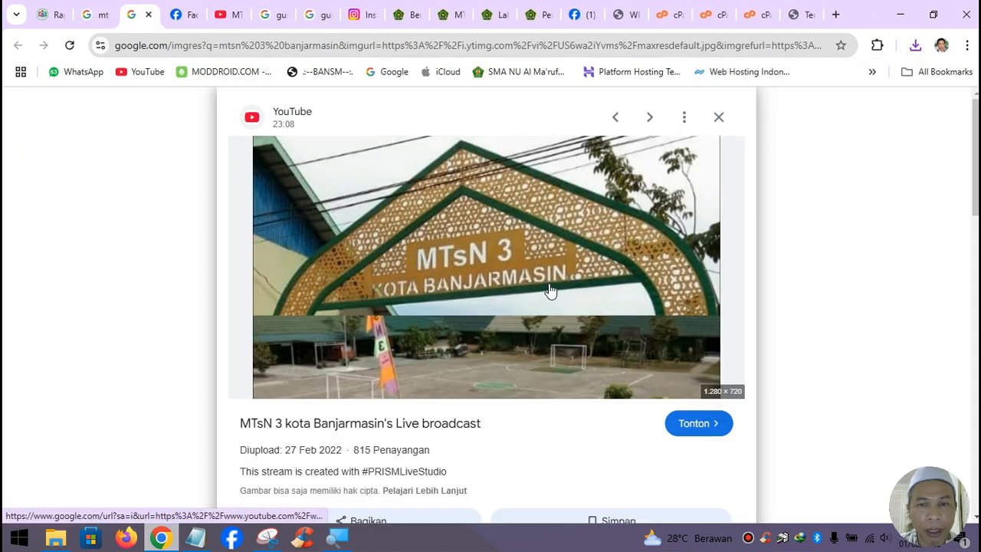
- Close the Google preview tab and read through the Kemenag MTsN 3 award article
{"action": "left_click", "coordinate": [148, 15]}
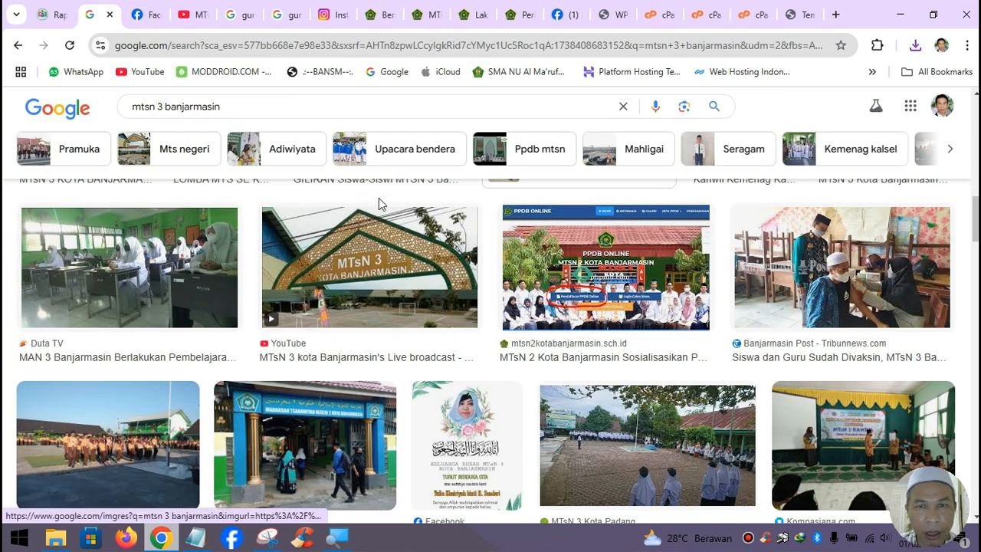
{"action": "scroll", "coordinate": [442, 350], "scroll_direction": "up", "scroll_amount": 2}
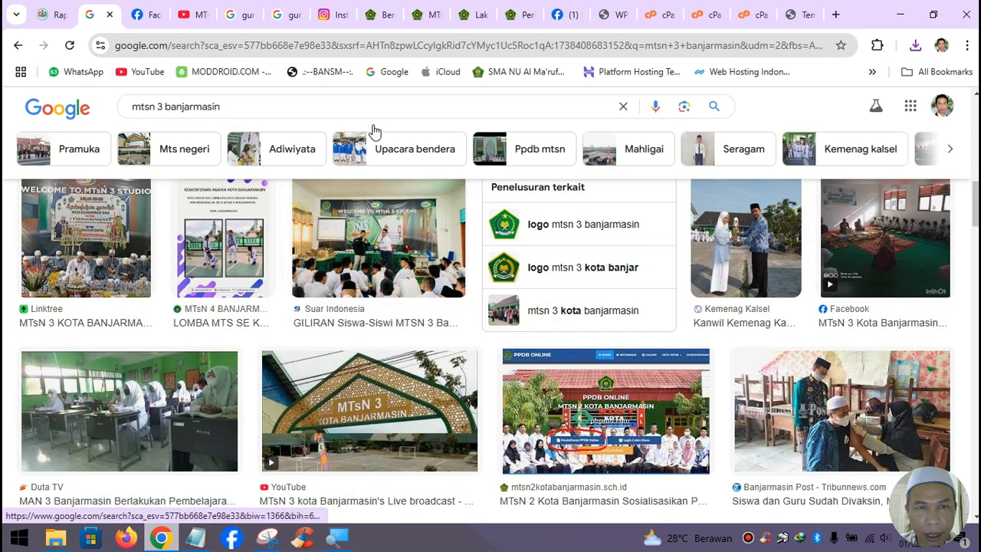
{"action": "left_click", "coordinate": [385, 17]}
{"action": "left_click", "coordinate": [426, 15]}
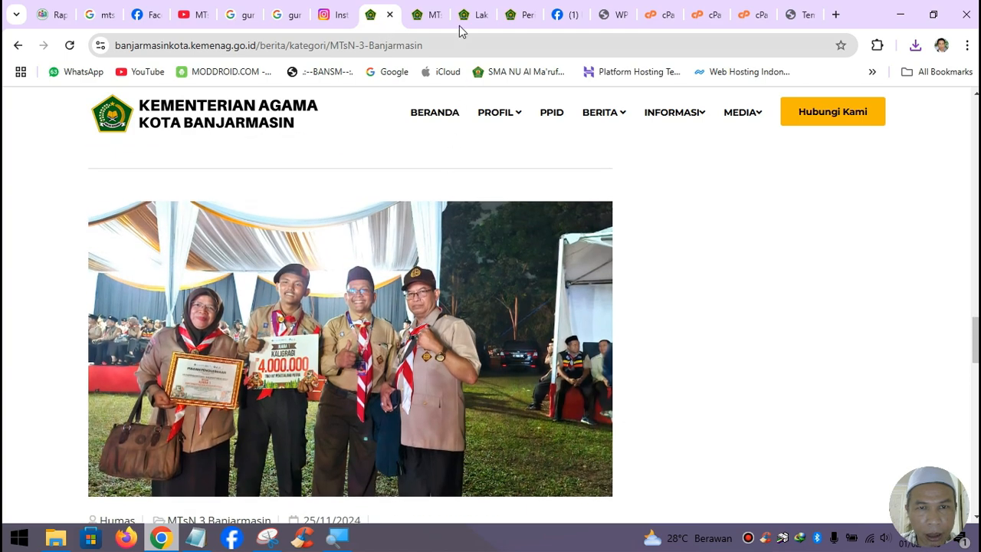
{"action": "scroll", "coordinate": [419, 242], "scroll_direction": "down", "scroll_amount": 5}
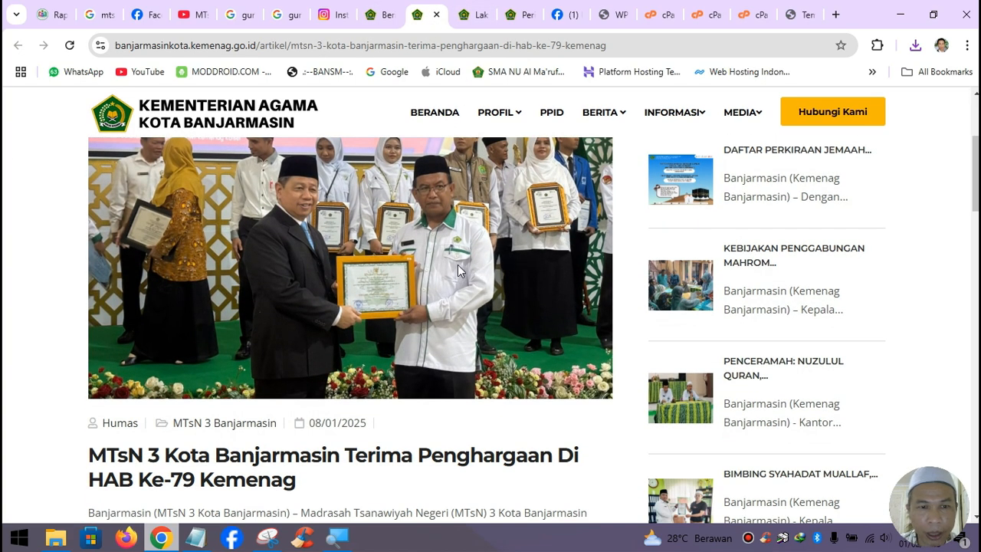
{"action": "scroll", "coordinate": [458, 266], "scroll_direction": "down", "scroll_amount": 15}
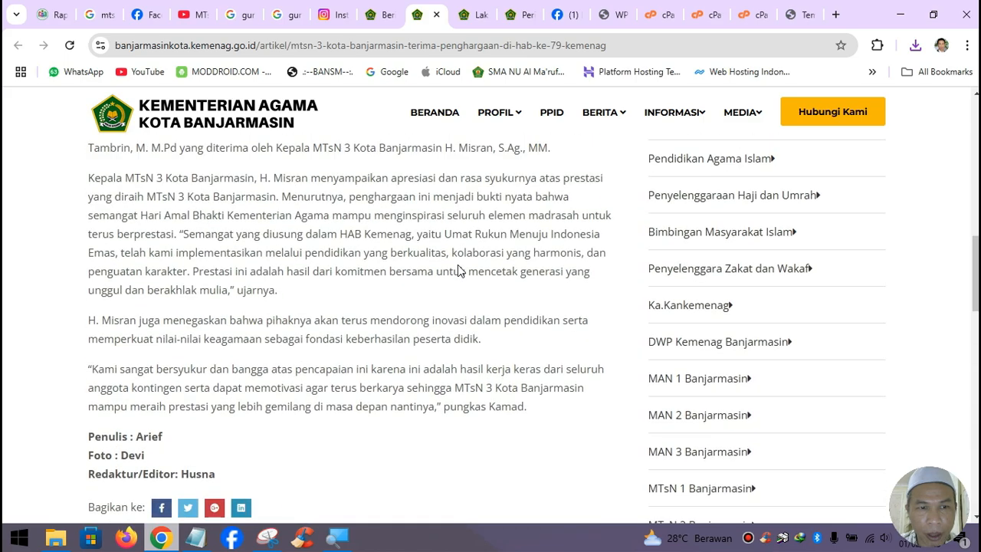
{"action": "scroll", "coordinate": [458, 270], "scroll_direction": "up", "scroll_amount": 18}
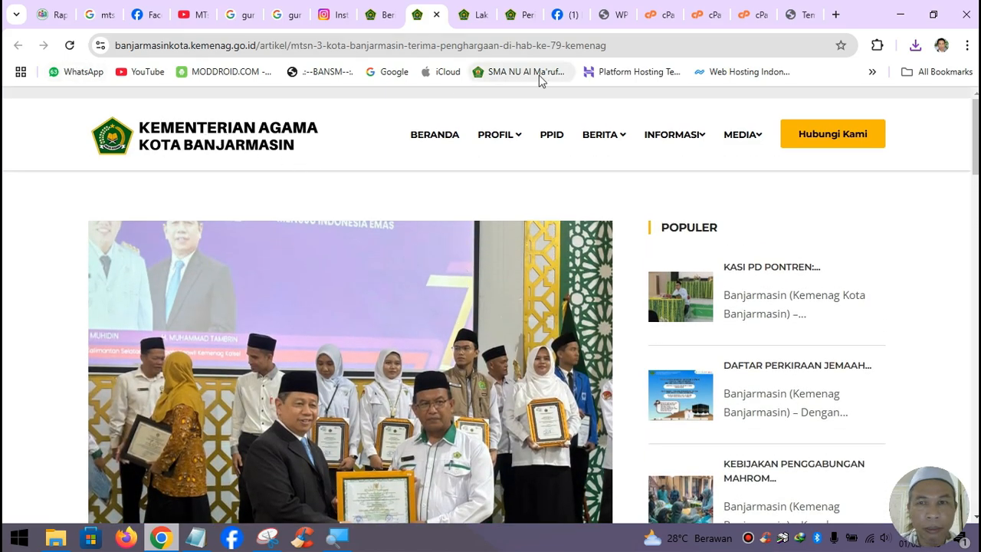
- Close the Rapor Digital Madrasah tab and return to the WordPress Tema page
{"action": "left_click", "coordinate": [63, 17]}
{"action": "left_click", "coordinate": [65, 15]}
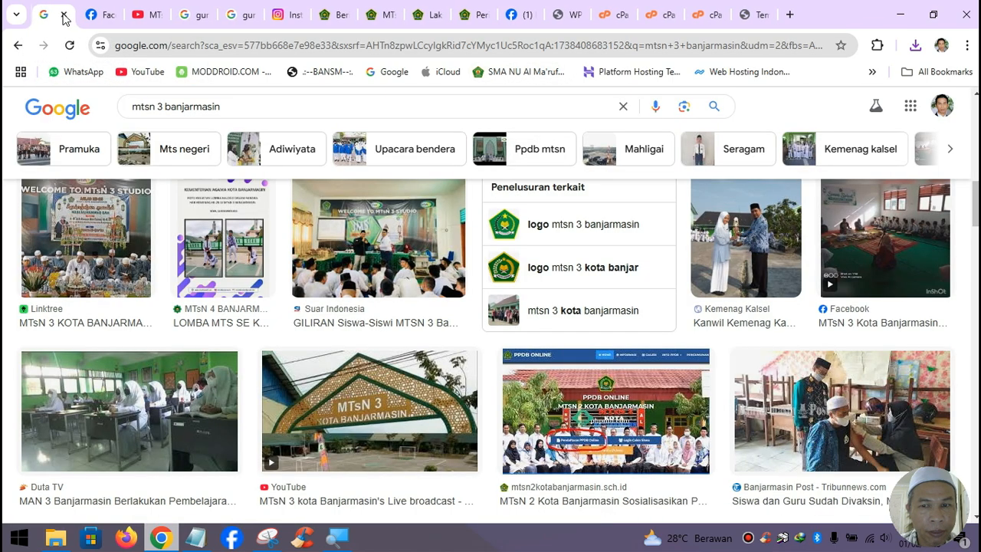
{"action": "left_click", "coordinate": [798, 23]}
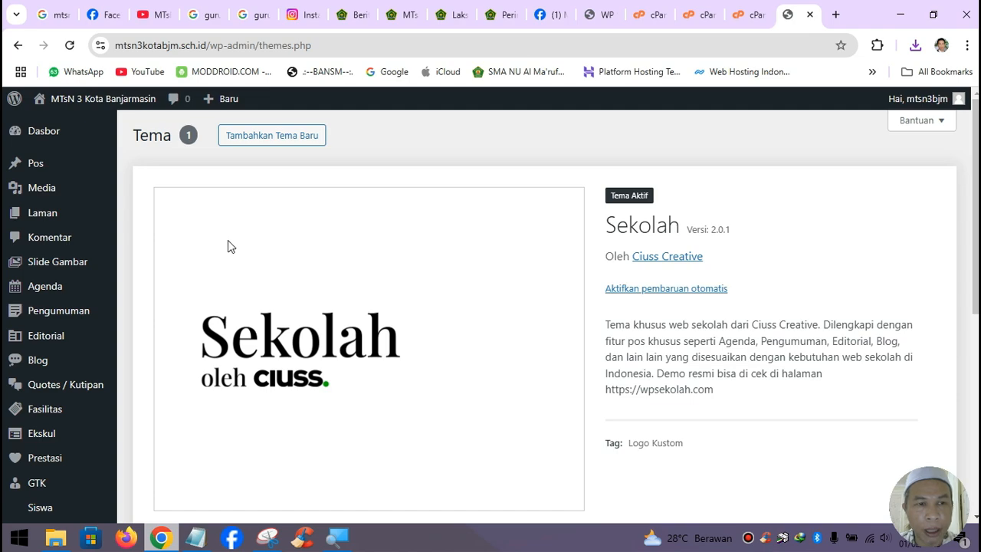
- Start a new page via Laman > Tambah Laman Baru and dismiss the editor welcome guide
{"action": "mouse_move", "coordinate": [42, 215]}
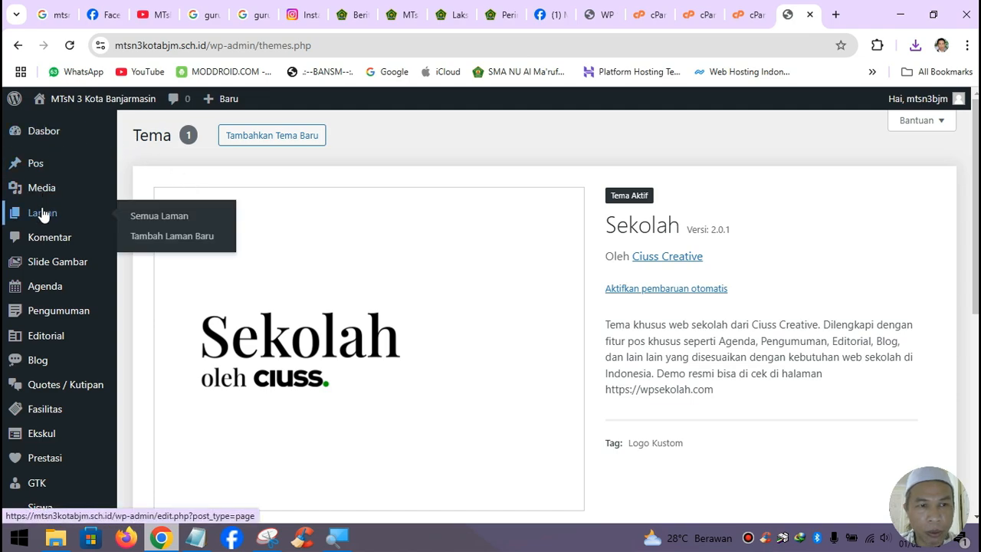
{"action": "left_click", "coordinate": [172, 239]}
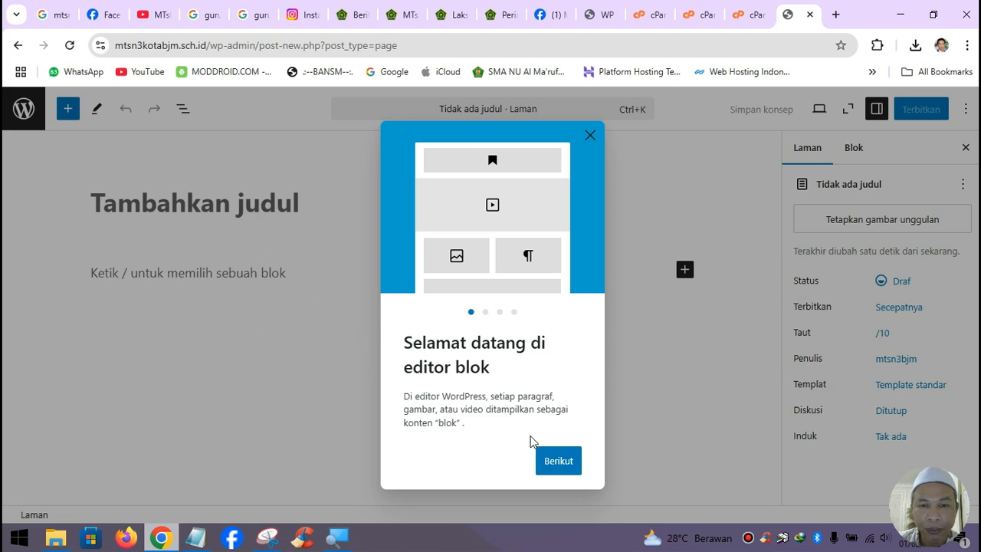
{"action": "left_click", "coordinate": [556, 464]}
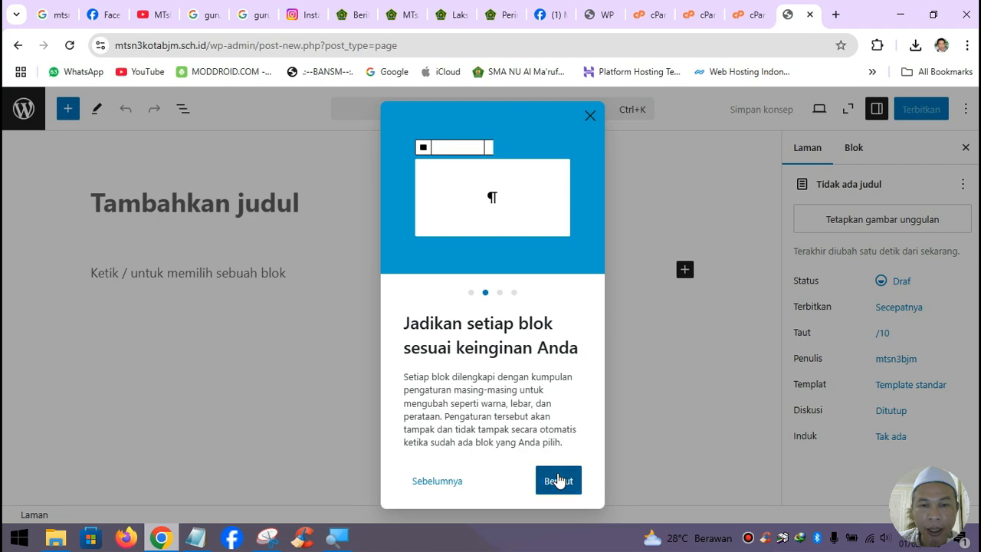
{"action": "left_click", "coordinate": [557, 480]}
{"action": "left_click", "coordinate": [570, 458]}
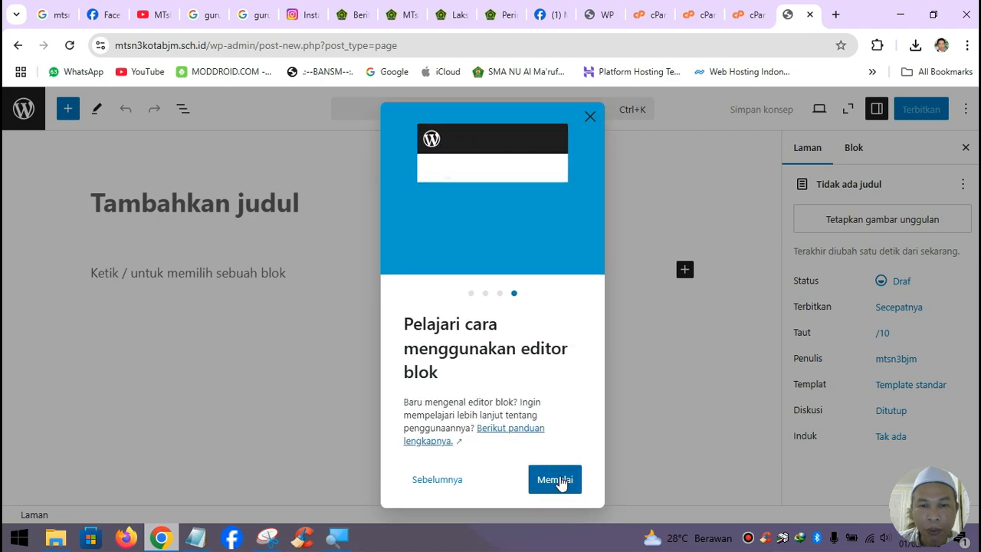
{"action": "left_click", "coordinate": [558, 480]}
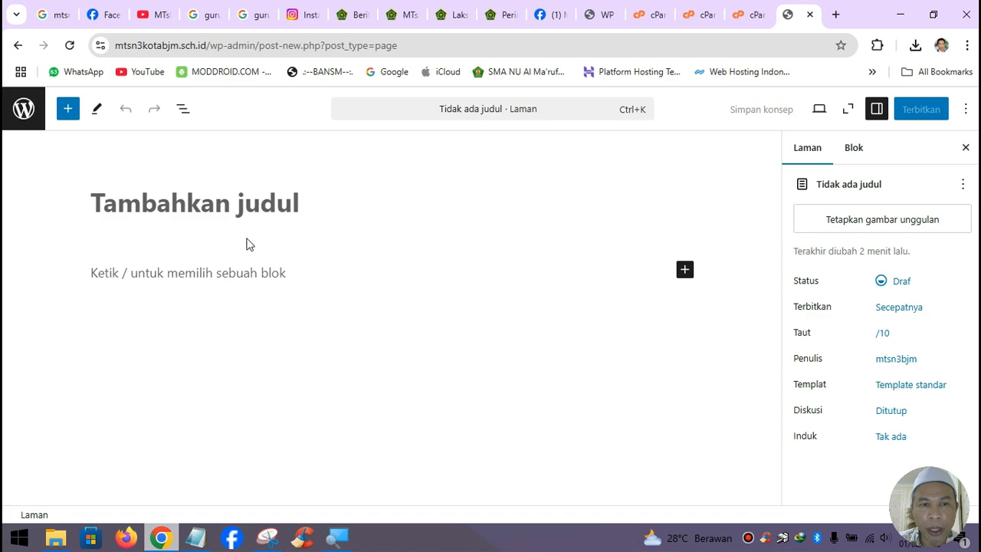
- Title the page Beranda, set its template to Template Beranda, and publish it
{"action": "type", "text": "Beranda"}
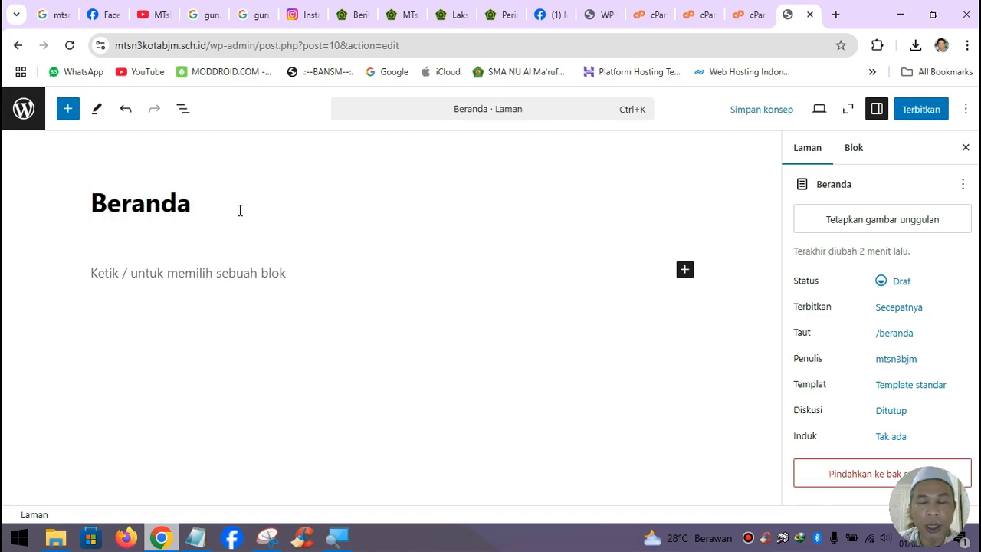
{"action": "left_click", "coordinate": [256, 276]}
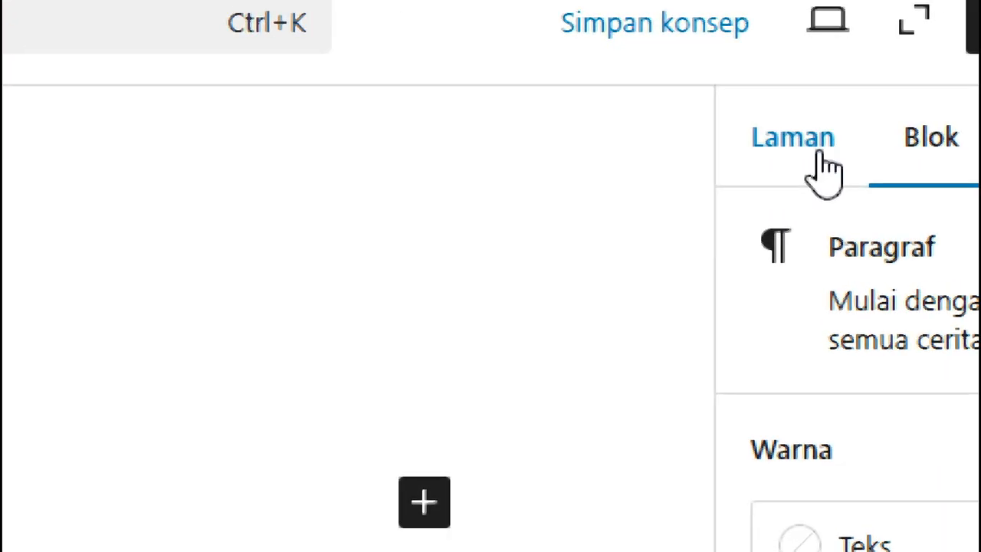
{"action": "left_click", "coordinate": [825, 173]}
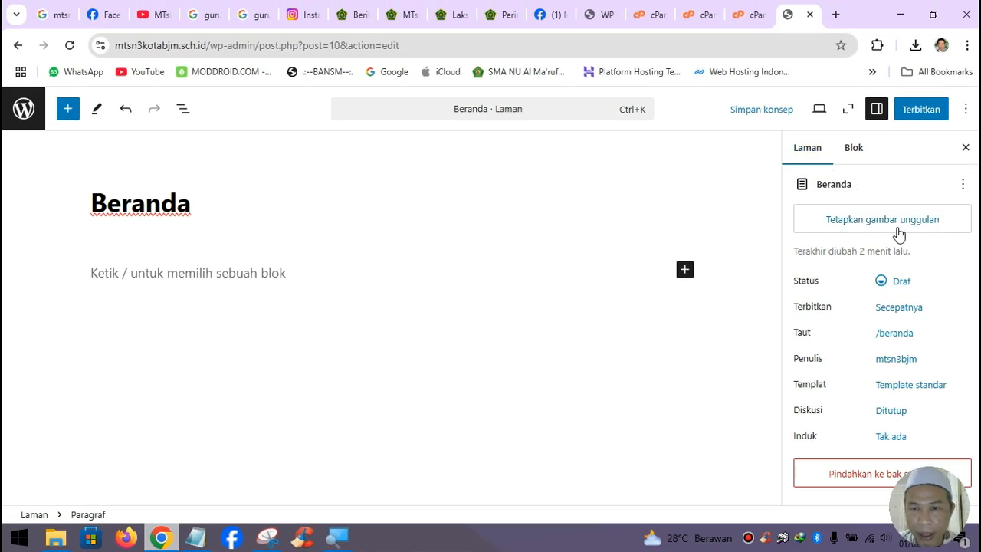
{"action": "left_click", "coordinate": [904, 386]}
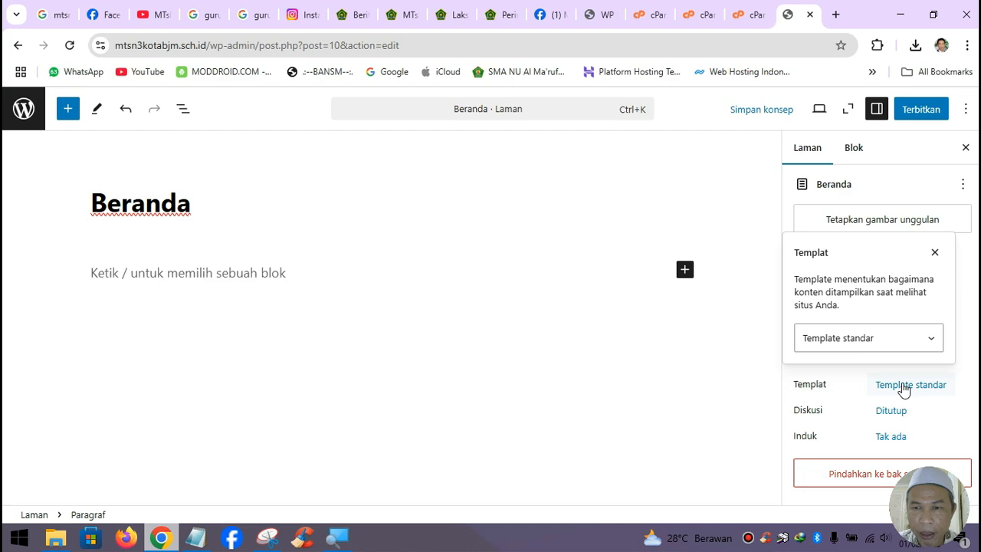
{"action": "left_click", "coordinate": [924, 342]}
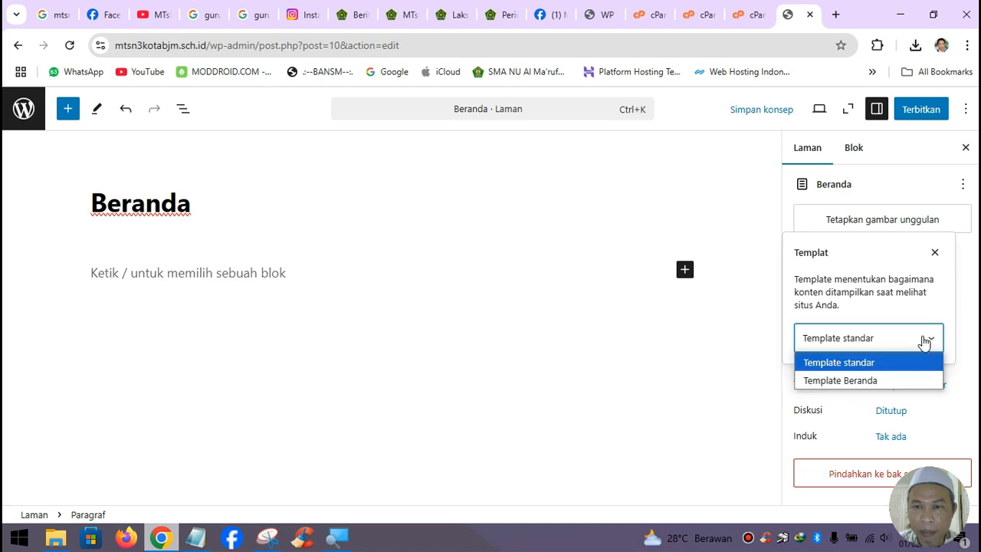
{"action": "left_click", "coordinate": [898, 380]}
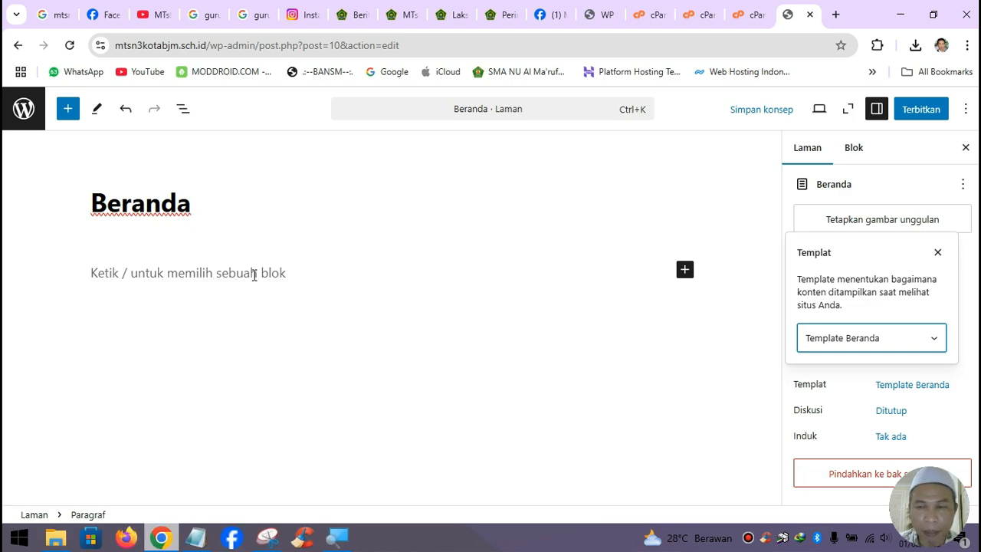
{"action": "left_click", "coordinate": [933, 341]}
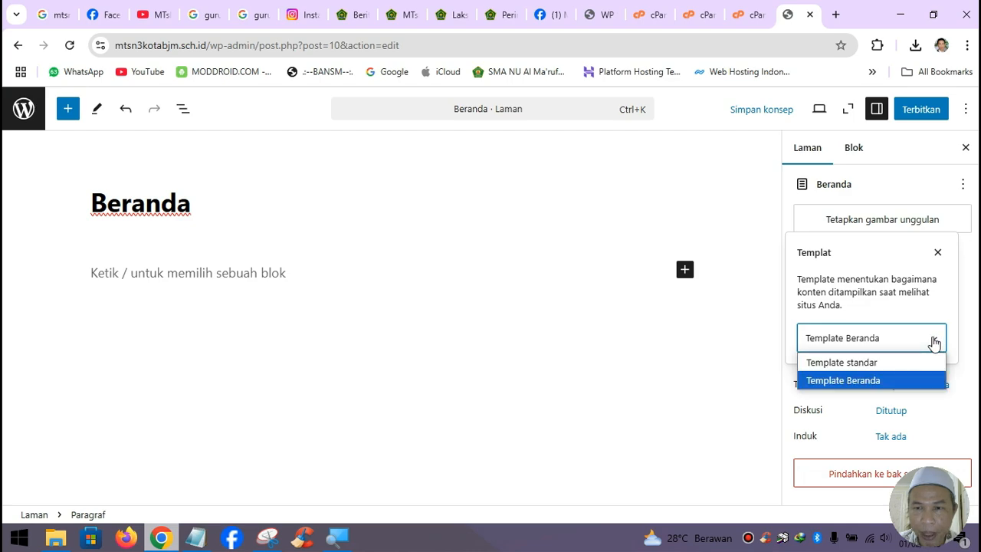
{"action": "left_click", "coordinate": [888, 378]}
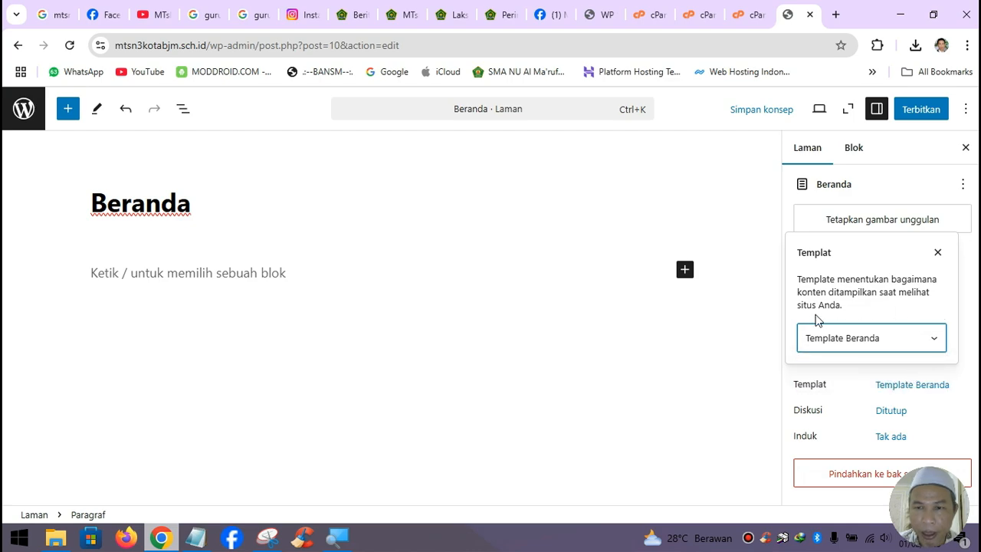
{"action": "left_click", "coordinate": [922, 112]}
{"action": "left_click", "coordinate": [923, 112]}
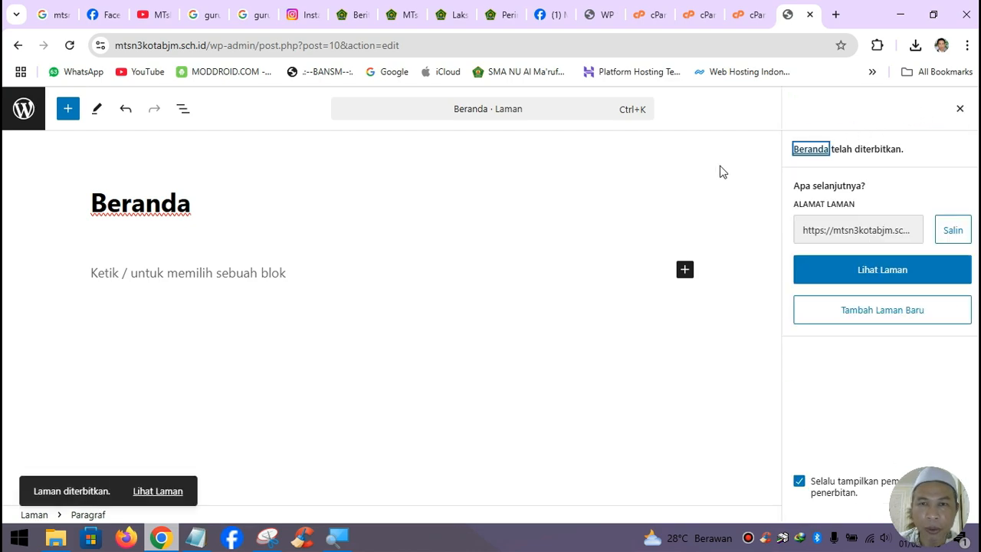
- View the published Beranda page, then load the site's root homepage without /beranda
{"action": "left_click", "coordinate": [169, 491]}
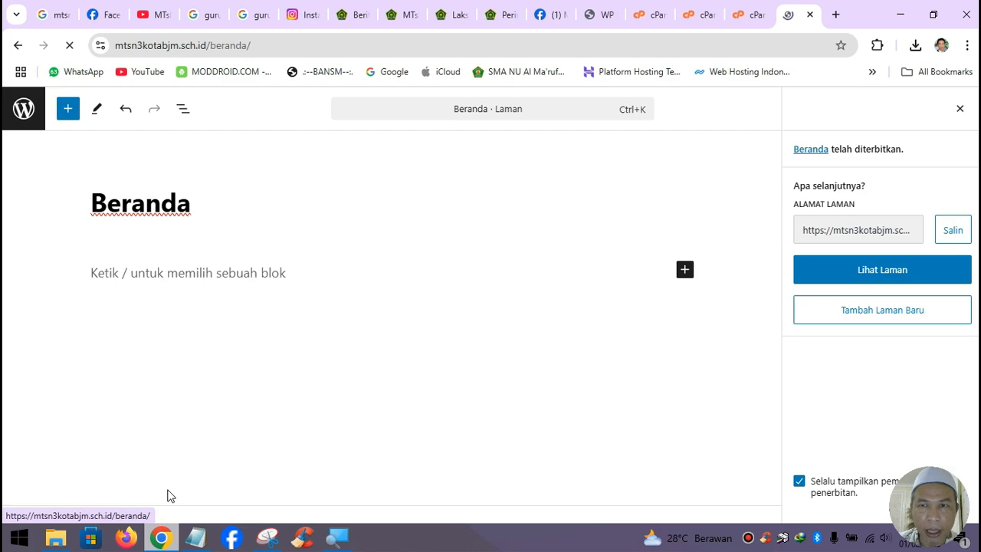
{"action": "scroll", "coordinate": [619, 321], "scroll_direction": "down", "scroll_amount": 5}
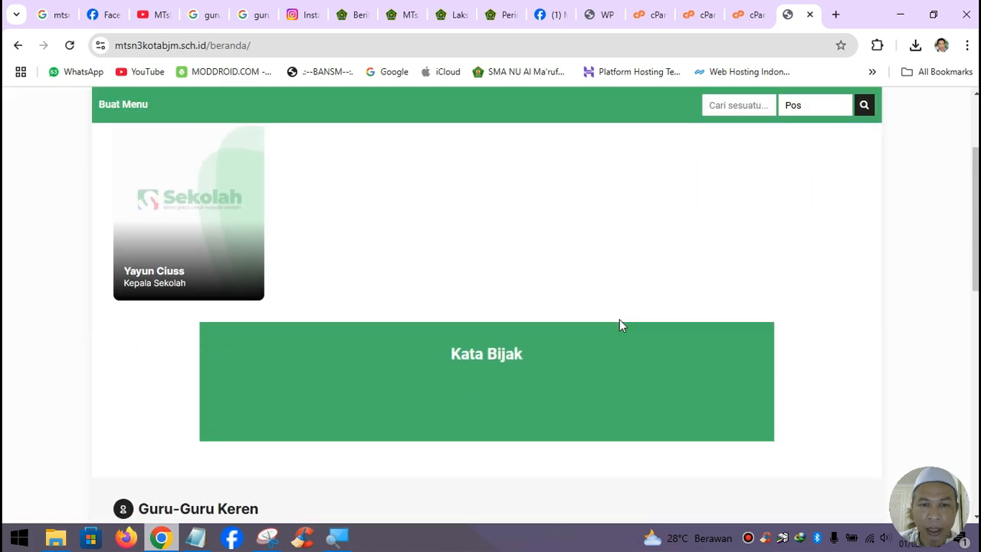
{"action": "scroll", "coordinate": [619, 324], "scroll_direction": "down", "scroll_amount": 5}
{"action": "scroll", "coordinate": [620, 325], "scroll_direction": "up", "scroll_amount": 6}
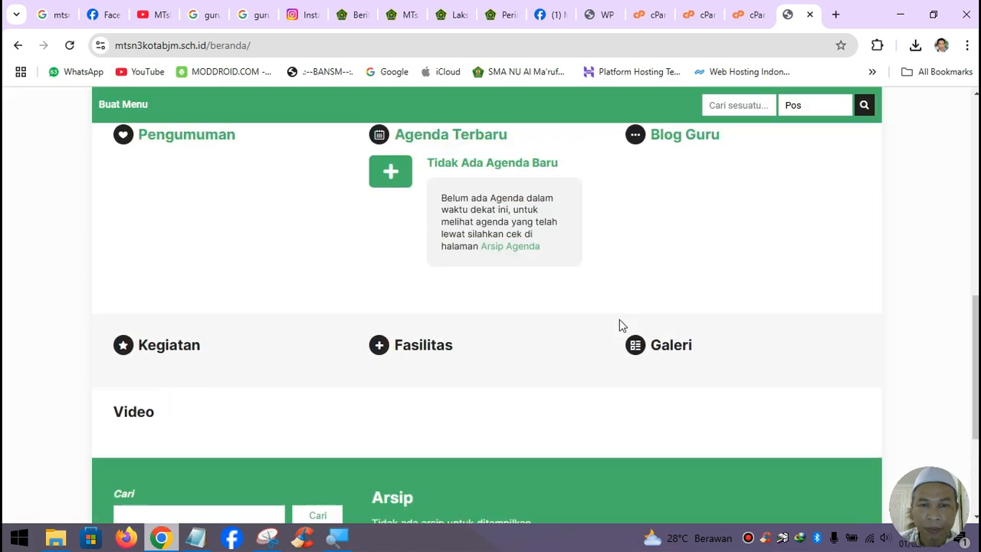
{"action": "scroll", "coordinate": [619, 325], "scroll_direction": "up", "scroll_amount": 5}
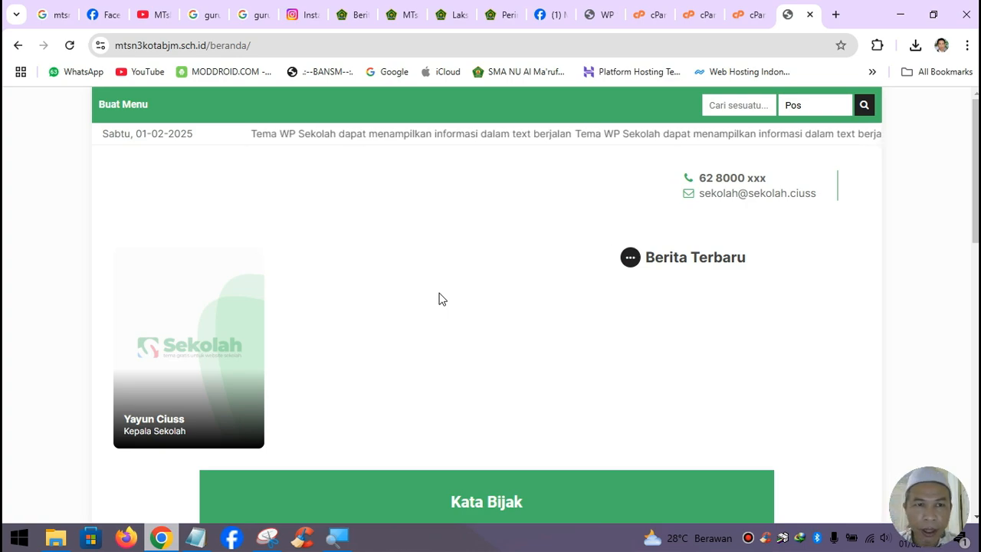
{"action": "left_click_drag", "start_coordinate": [204, 49], "coordinate": [279, 48]}
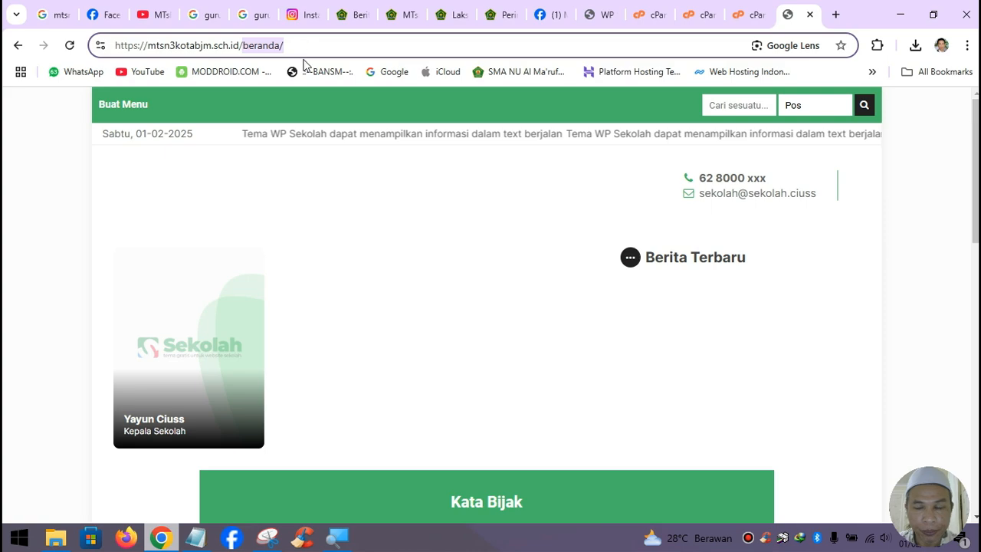
{"action": "key", "text": "BackSpace"}
{"action": "key", "text": "Return"}
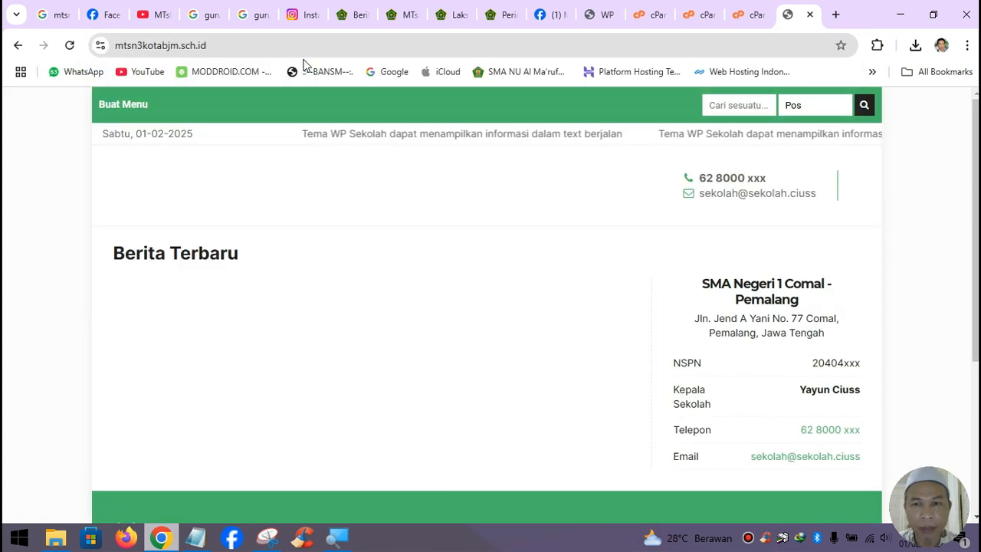
{"action": "scroll", "coordinate": [519, 236], "scroll_direction": "down", "scroll_amount": 3}
{"action": "scroll", "coordinate": [519, 236], "scroll_direction": "up", "scroll_amount": 3}
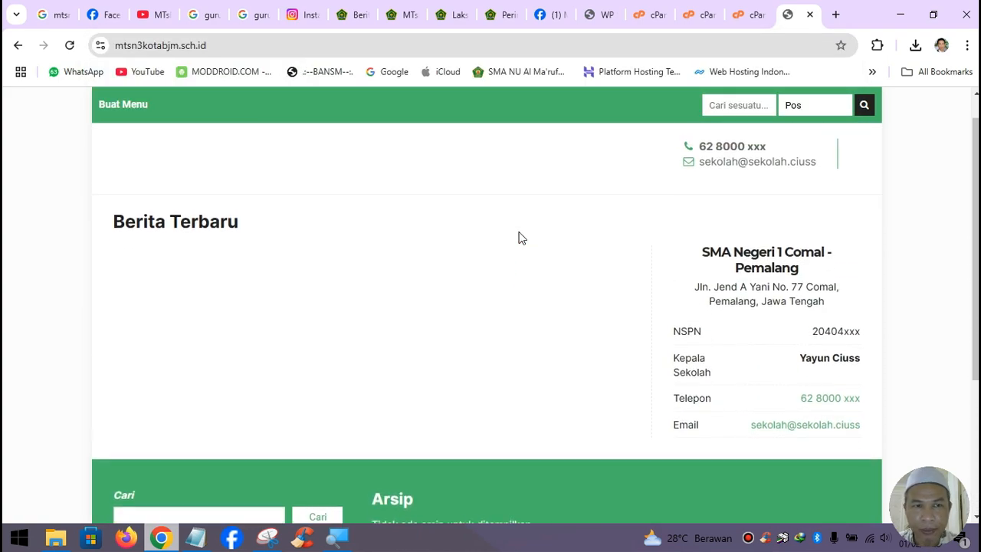
{"action": "scroll", "coordinate": [519, 236], "scroll_direction": "up", "scroll_amount": 1}
- Reload the /beranda address, then go back twice to the Beranda page editor
{"action": "left_click", "coordinate": [230, 45]}
{"action": "left_click", "coordinate": [285, 45]}
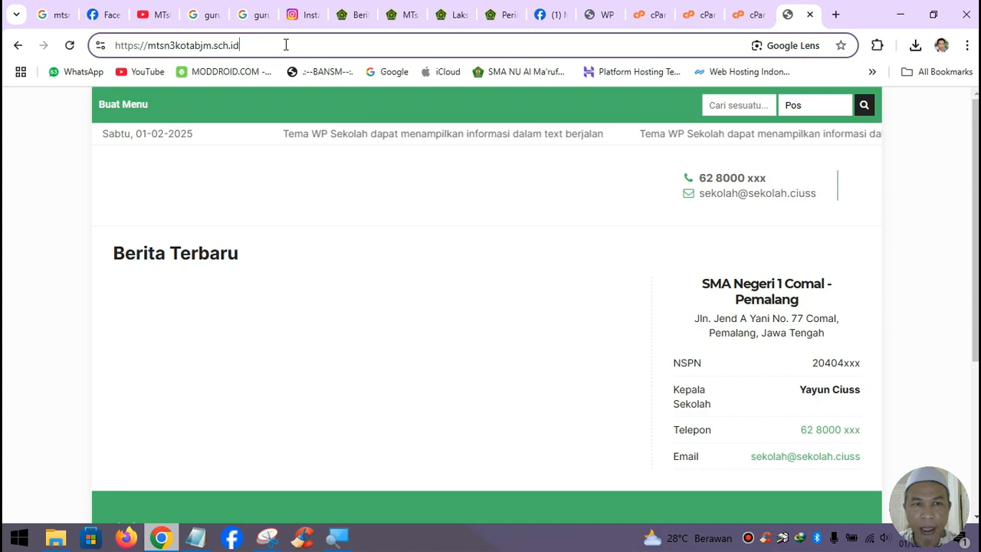
{"action": "type", "text": "/beranda"}
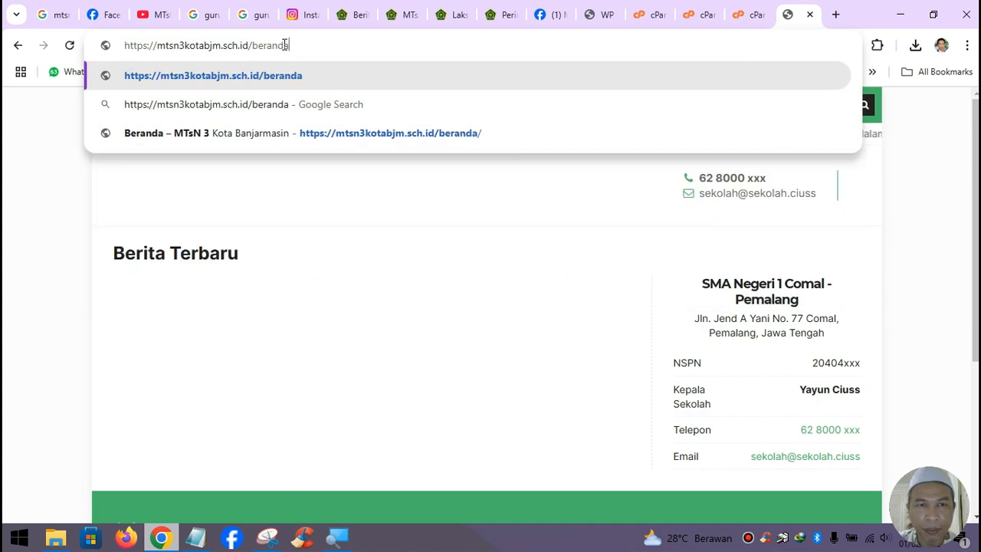
{"action": "key", "text": "Return"}
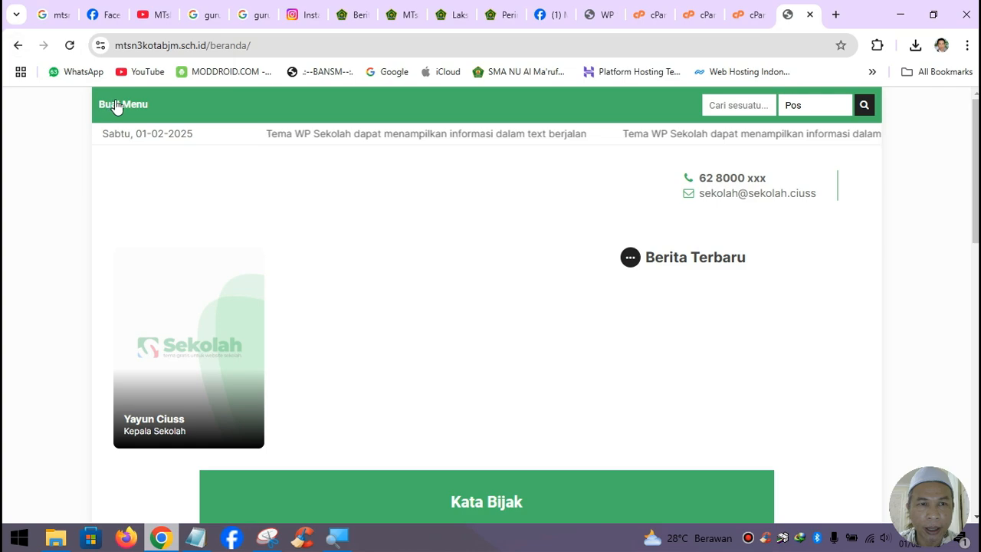
{"action": "left_click", "coordinate": [18, 48]}
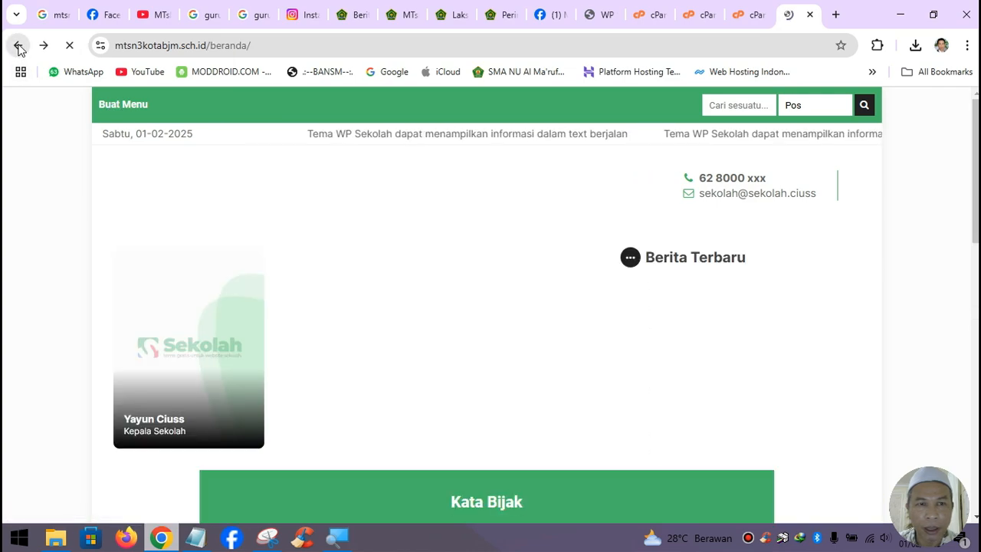
{"action": "left_click", "coordinate": [18, 48]}
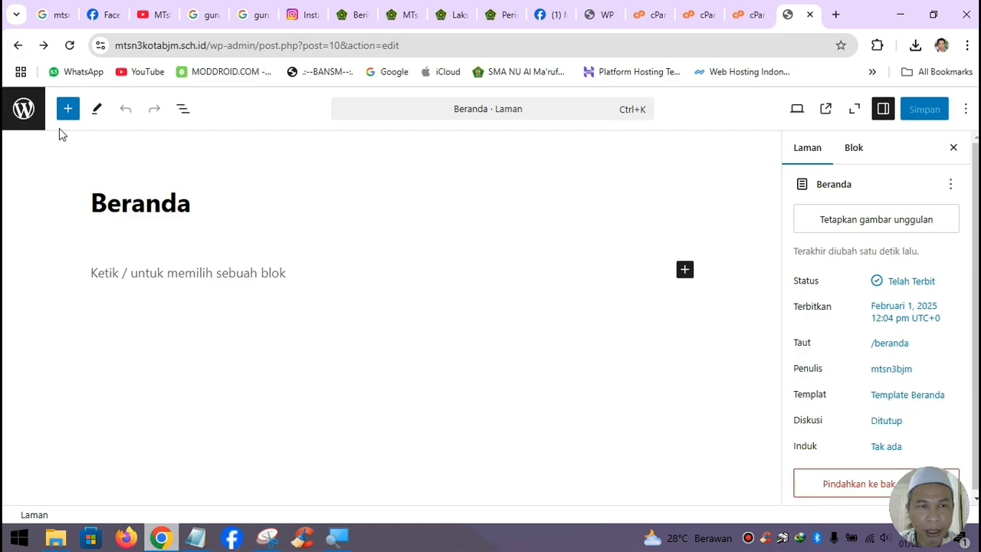
- Go to the pages list and load wpsekolah.com in a new browser tab
{"action": "left_click", "coordinate": [26, 113]}
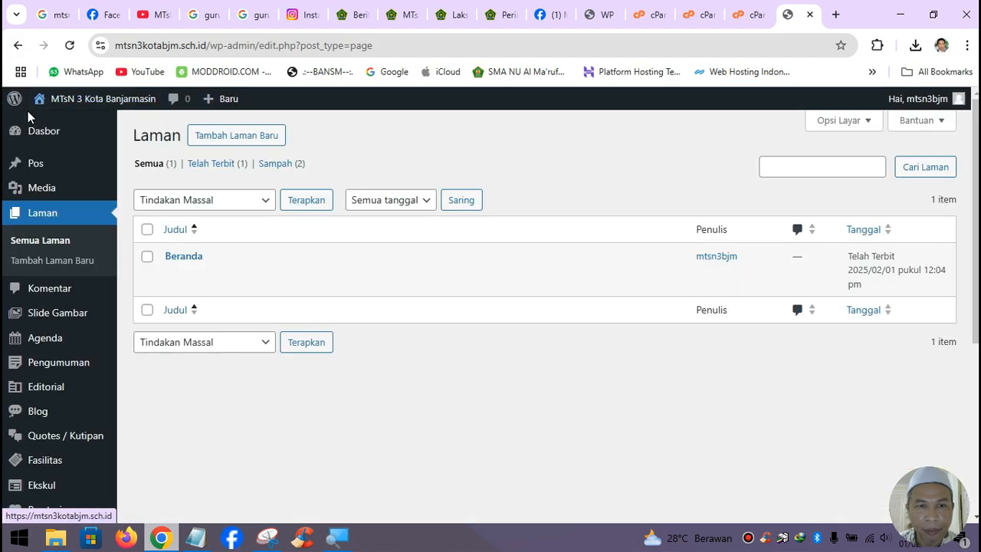
{"action": "mouse_move", "coordinate": [81, 347]}
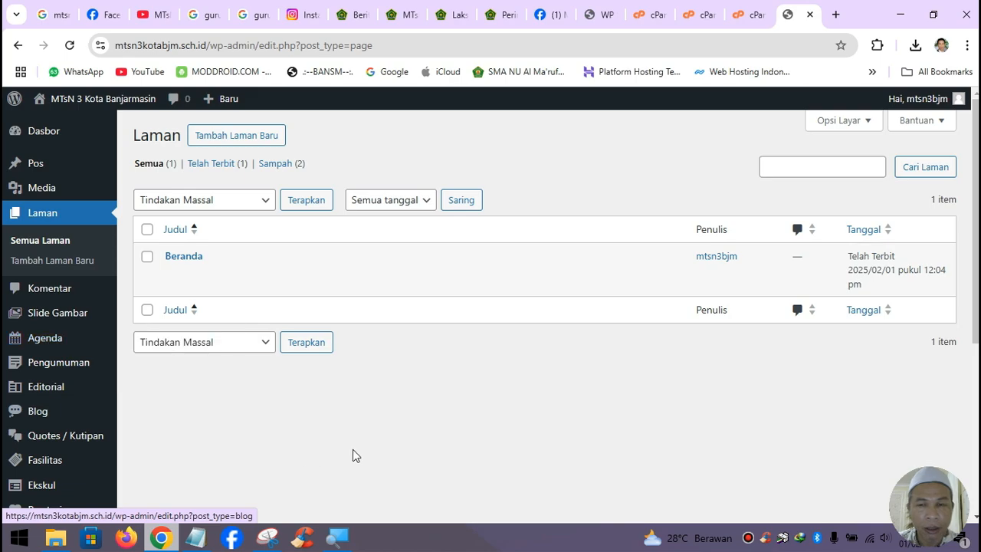
{"action": "left_click", "coordinate": [836, 14]}
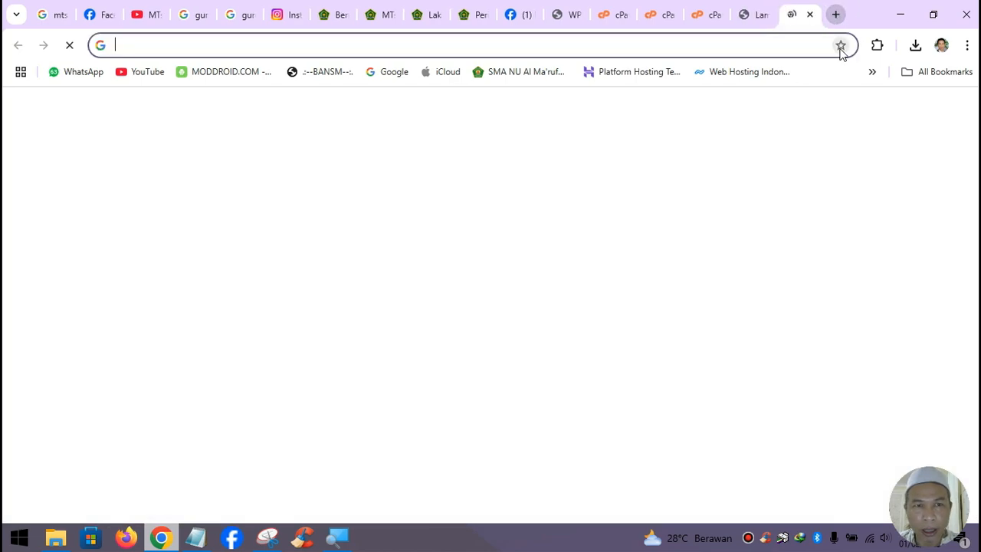
{"action": "type", "text": "wpsk"}
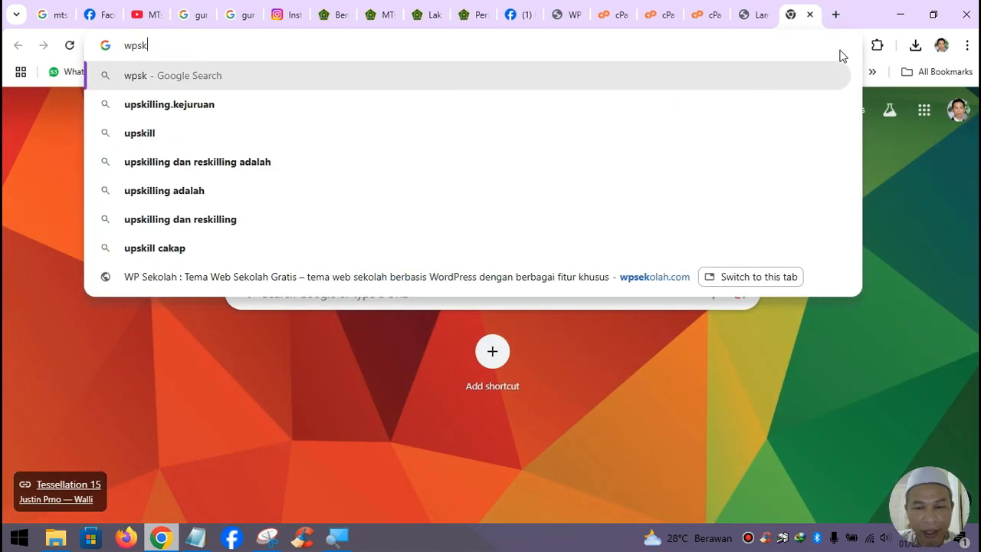
{"action": "key", "text": "BackSpace"}
{"action": "type", "text": "ekolah"}
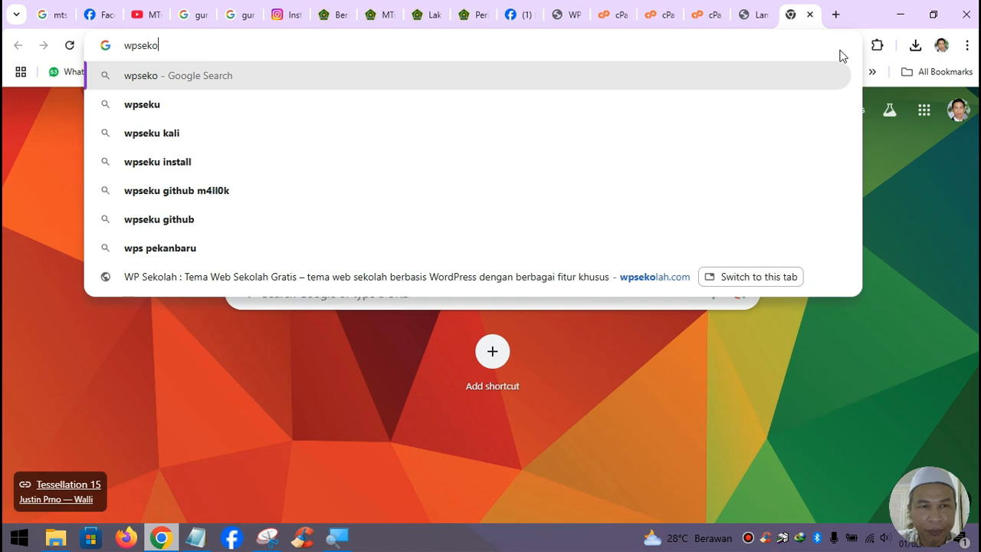
{"action": "type", "text": ".com"}
{"action": "key", "text": "Return"}
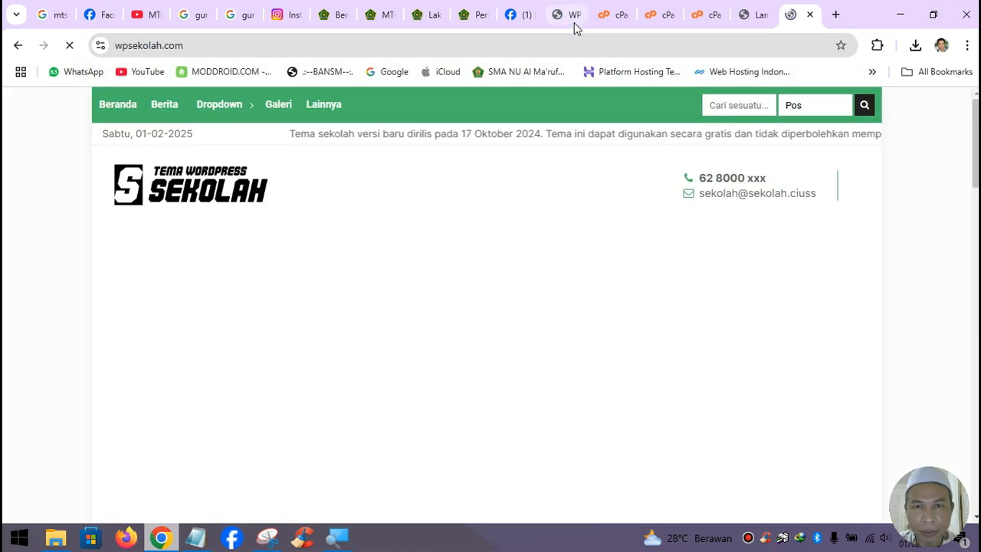
- Close the duplicate wpsekolah tab, browse the theme demo, and return to the WordPress admin
{"action": "left_click", "coordinate": [575, 23]}
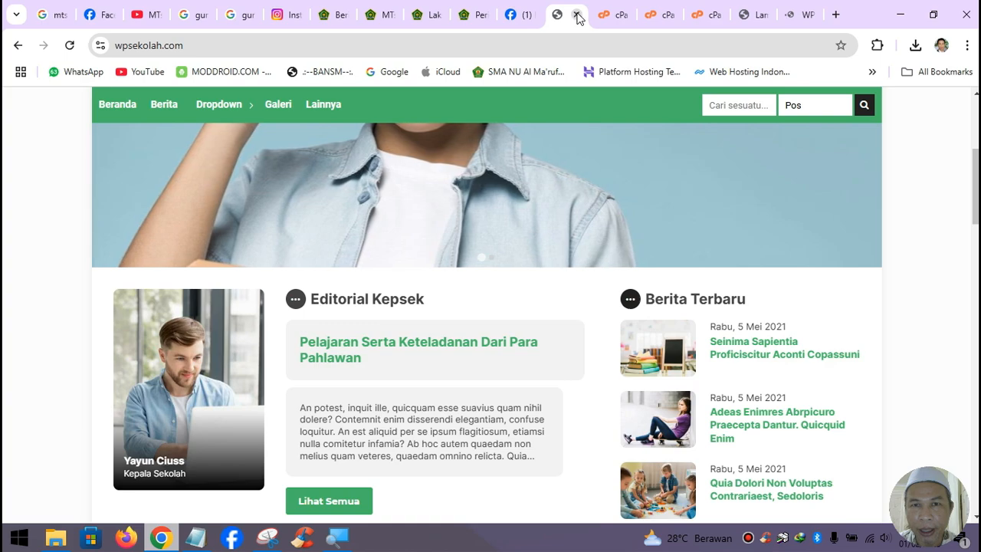
{"action": "left_click", "coordinate": [577, 16]}
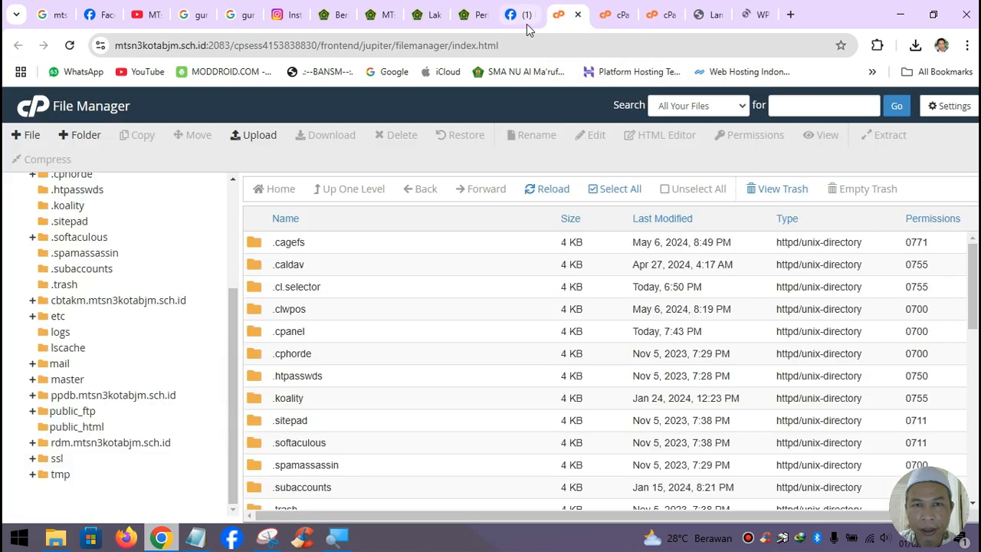
{"action": "left_click", "coordinate": [749, 17]}
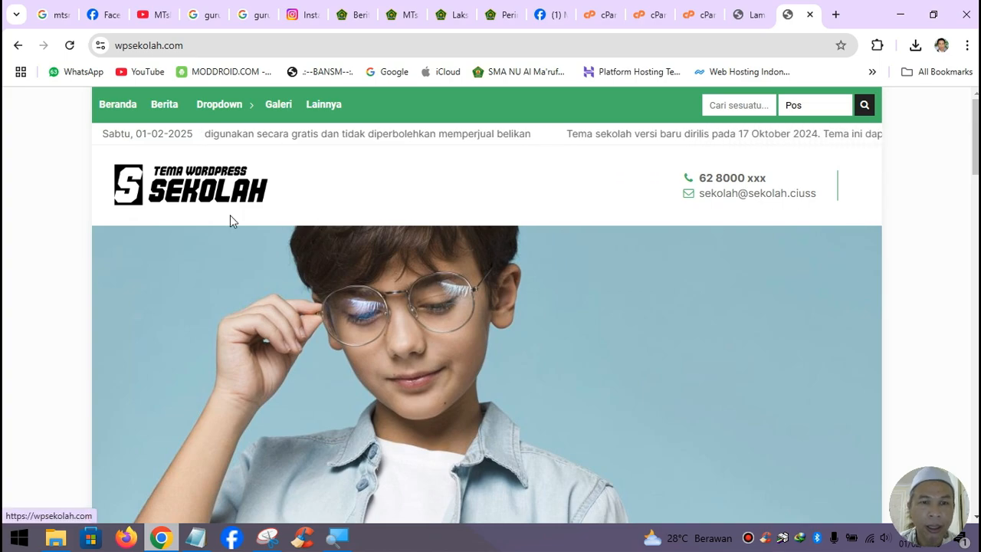
{"action": "scroll", "coordinate": [449, 300], "scroll_direction": "down", "scroll_amount": 3}
{"action": "scroll", "coordinate": [456, 312], "scroll_direction": "up", "scroll_amount": 1}
{"action": "scroll", "coordinate": [456, 312], "scroll_direction": "up", "scroll_amount": 2}
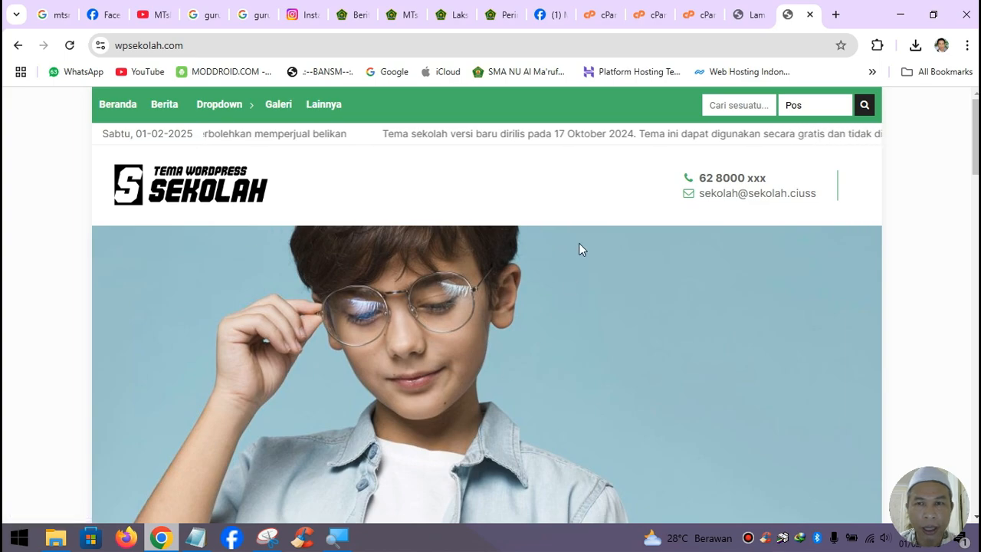
{"action": "left_click", "coordinate": [747, 15]}
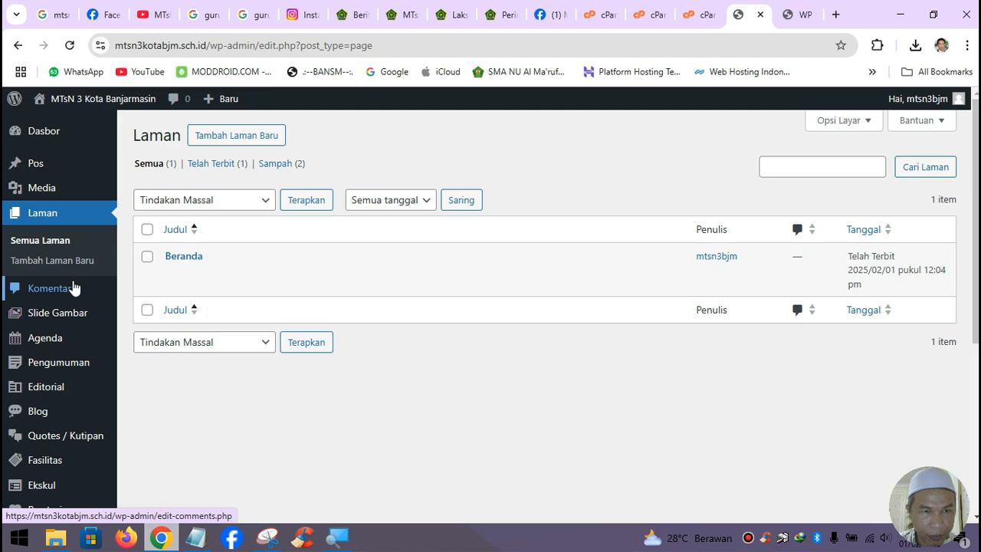
{"action": "left_click", "coordinate": [797, 15]}
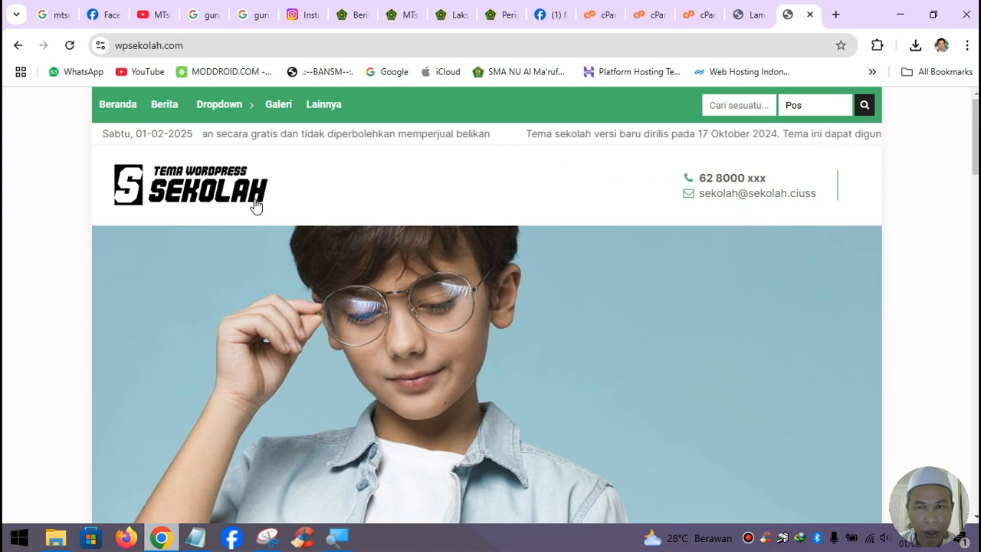
{"action": "left_click", "coordinate": [757, 16]}
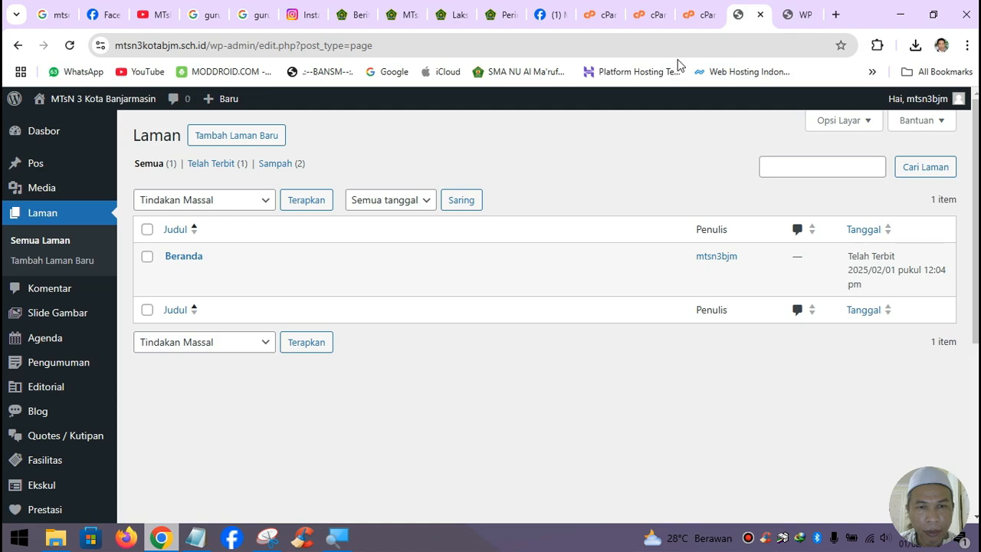
{"action": "mouse_move", "coordinate": [90, 323]}
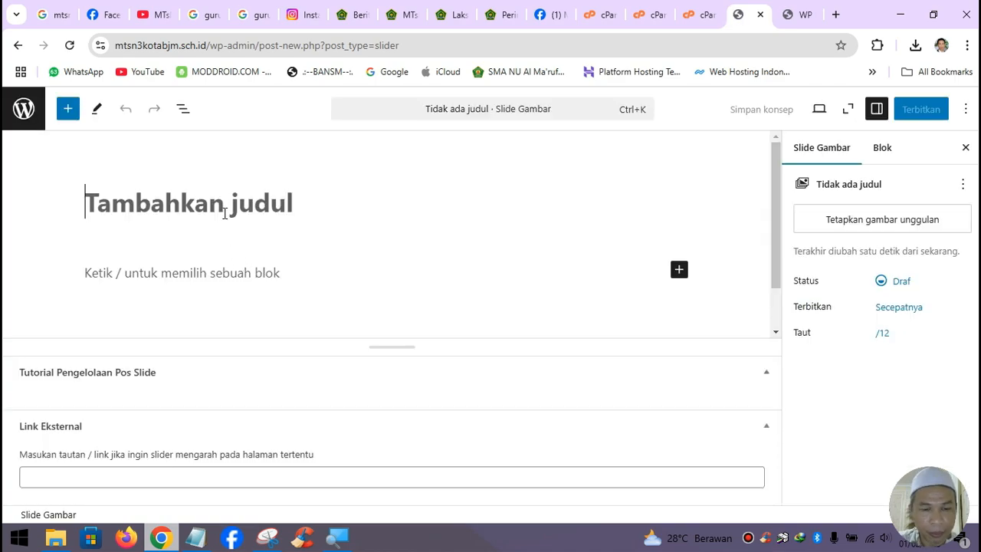
- Title the new slide Slider 1, comparing with the demo site's hero slider
{"action": "type", "text": "Slid"}
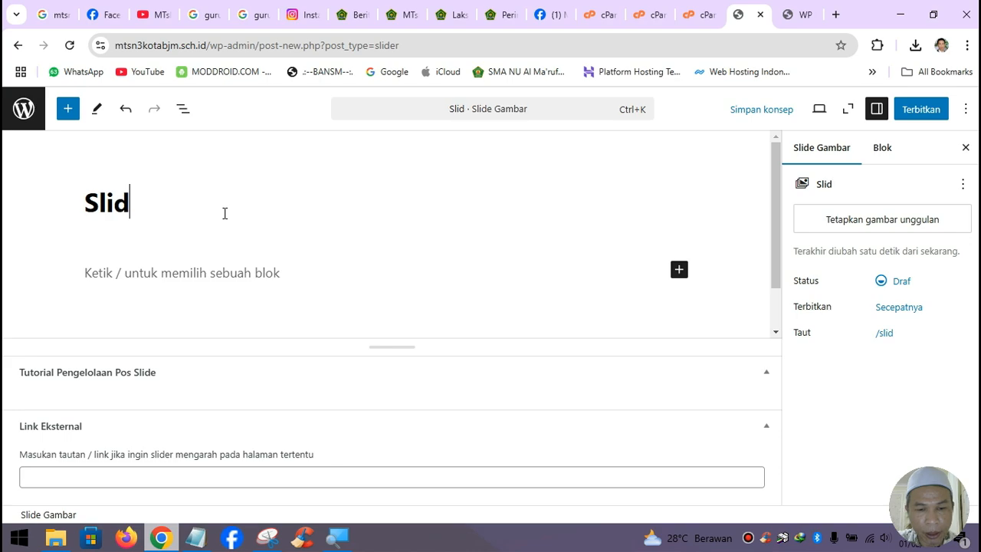
{"action": "type", "text": "er"}
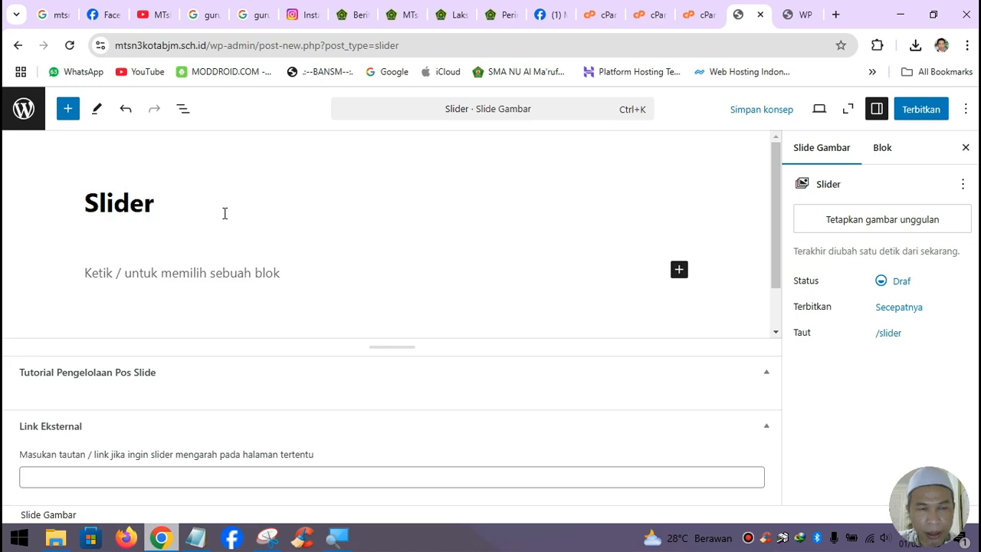
{"action": "type", "text": " 1"}
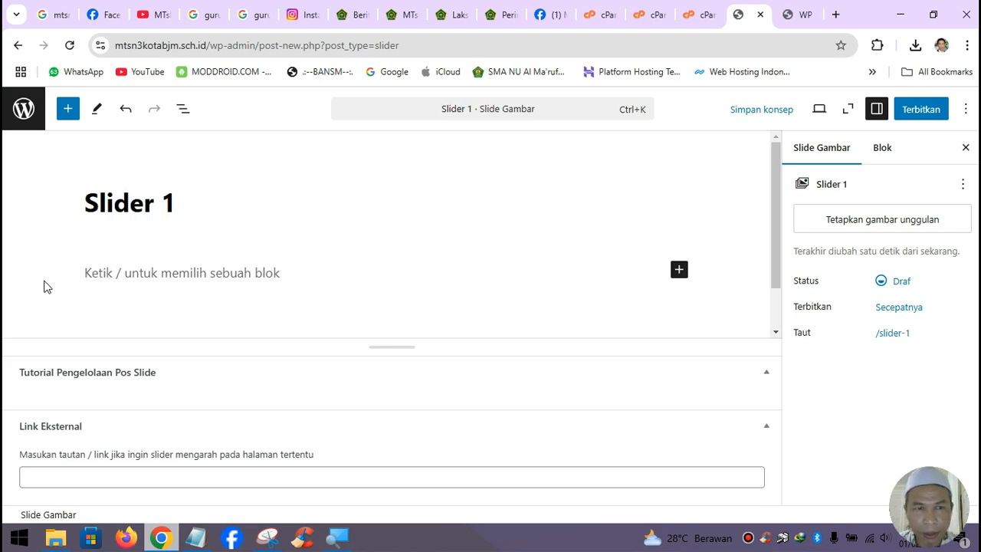
{"action": "left_click", "coordinate": [795, 15]}
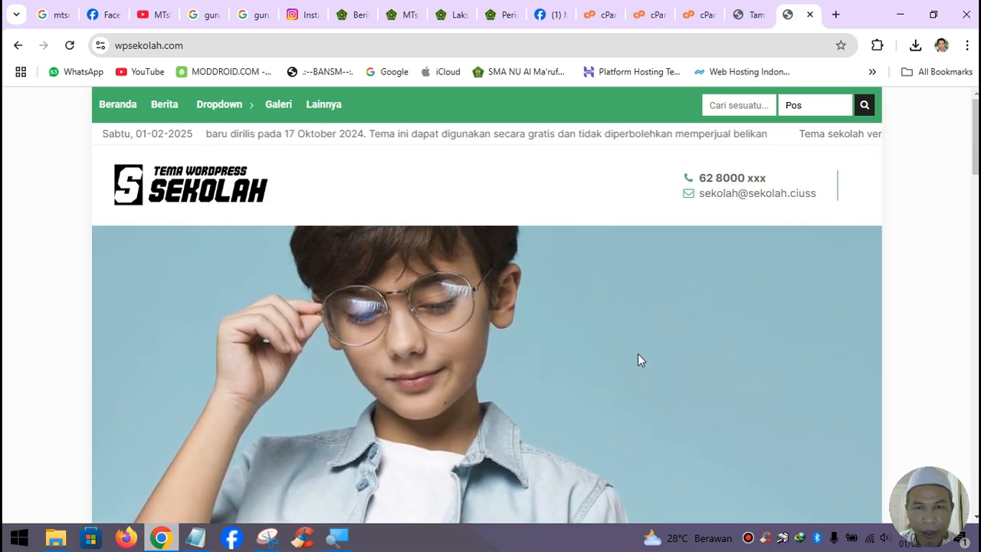
{"action": "left_click", "coordinate": [754, 22]}
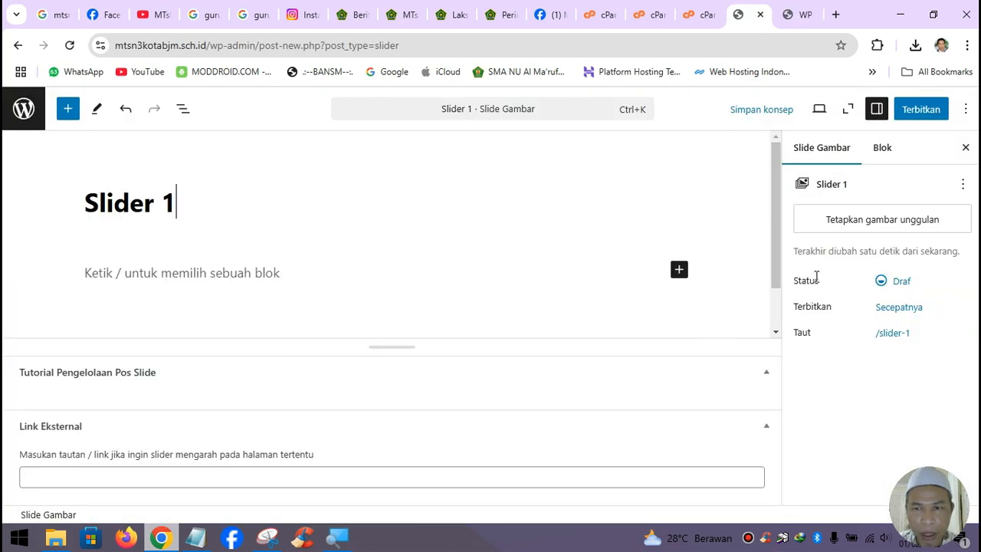
- Collapse the Tutorial Pengelolaan Pos Slide box, keeping it above Link Eksternal after testing its move arrows
{"action": "scroll", "coordinate": [491, 335], "scroll_direction": "down", "scroll_amount": 1}
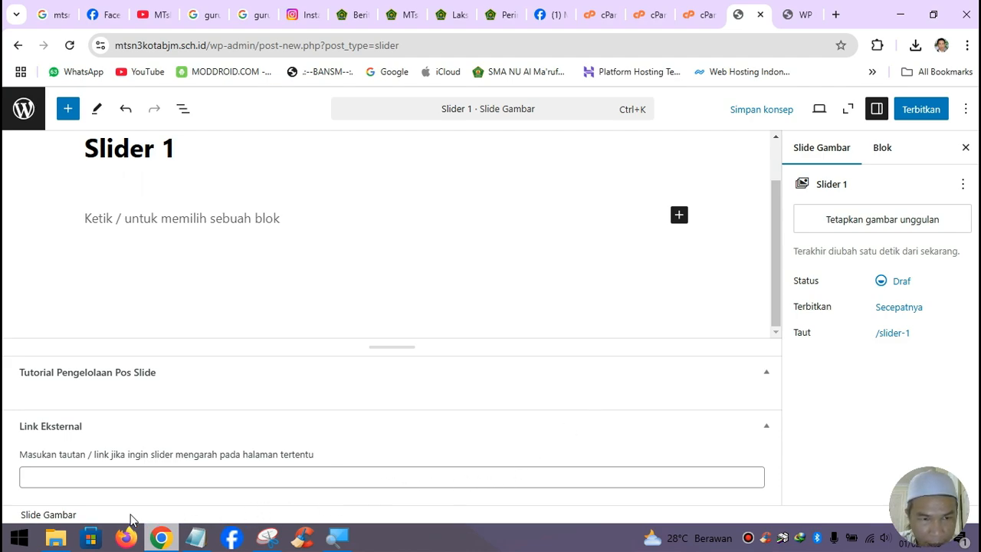
{"action": "left_click", "coordinate": [766, 379]}
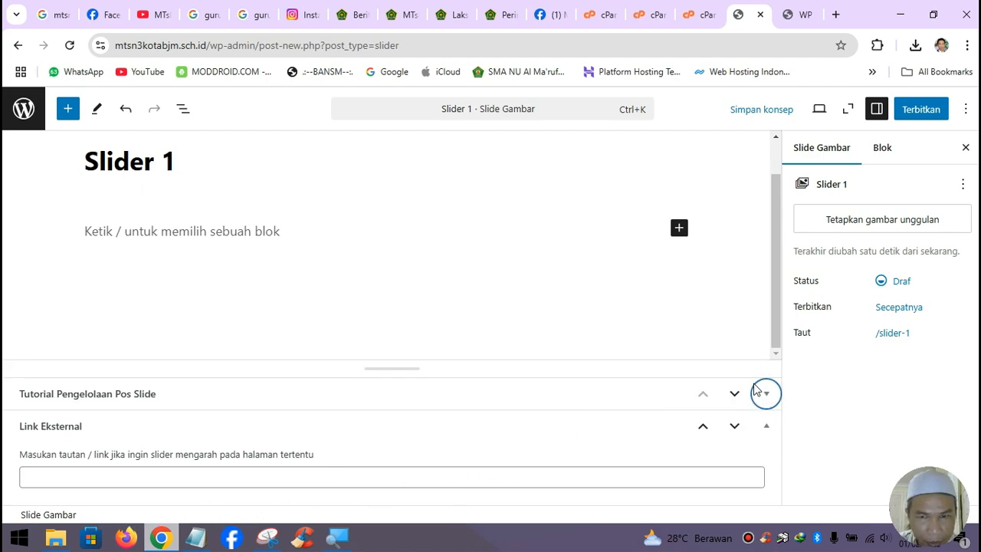
{"action": "left_click", "coordinate": [734, 394]}
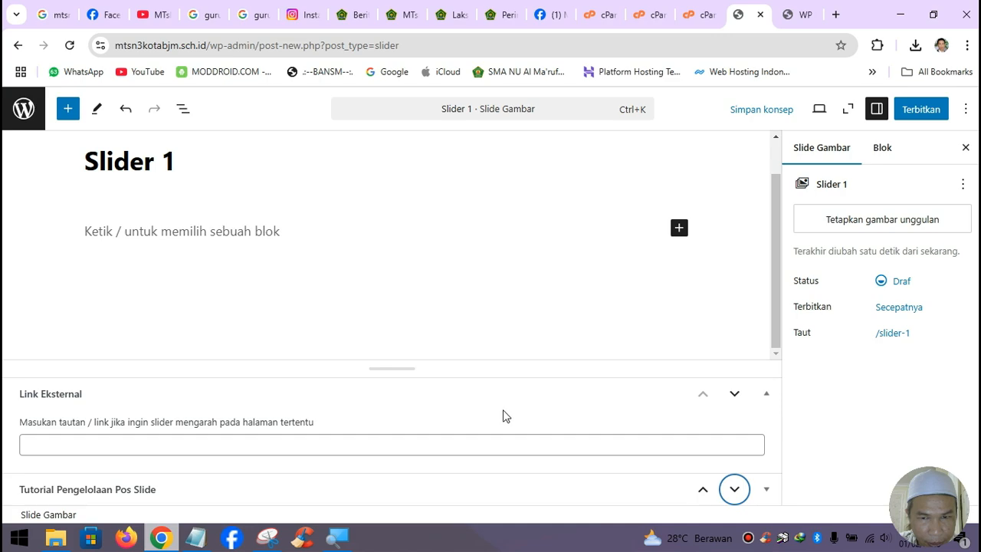
{"action": "left_click", "coordinate": [735, 394]}
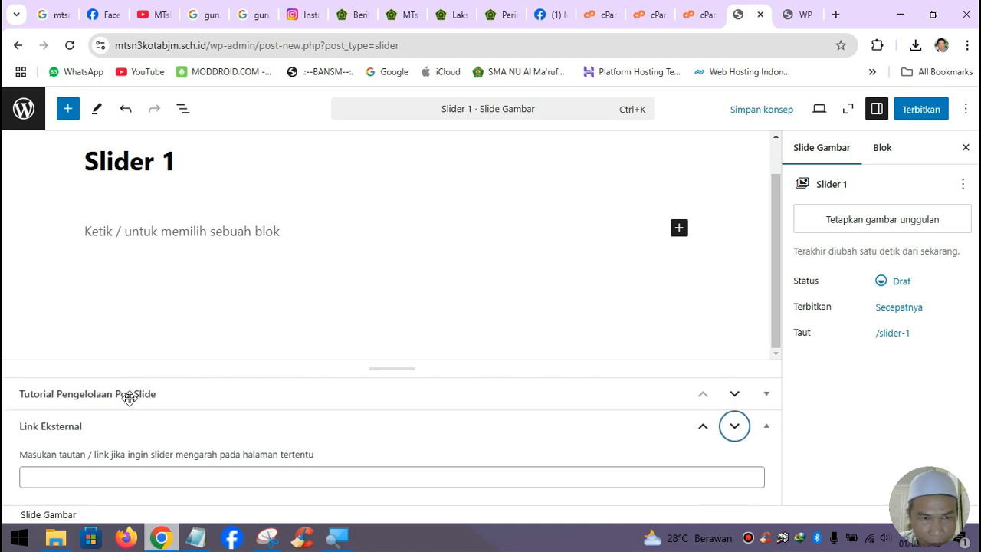
{"action": "left_click", "coordinate": [766, 400]}
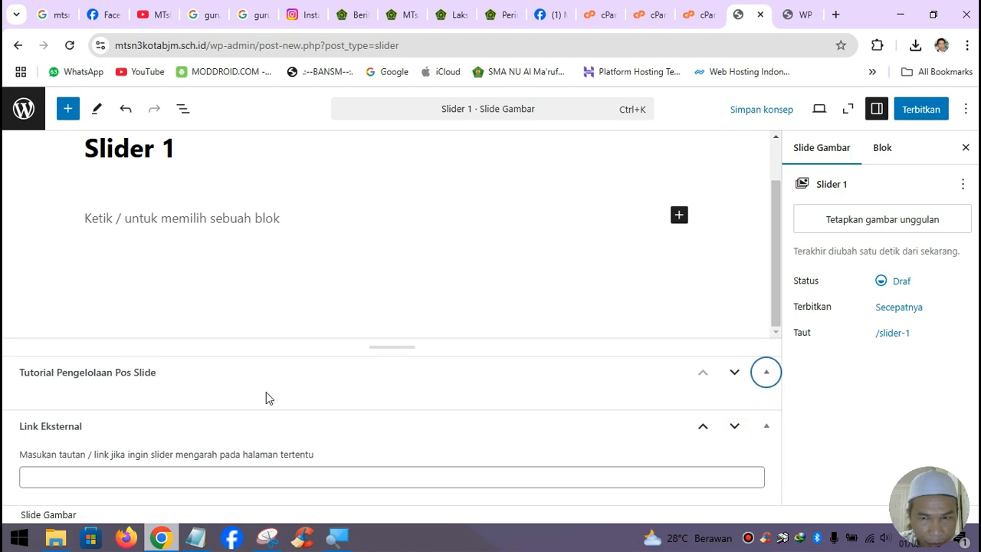
{"action": "left_click", "coordinate": [767, 375]}
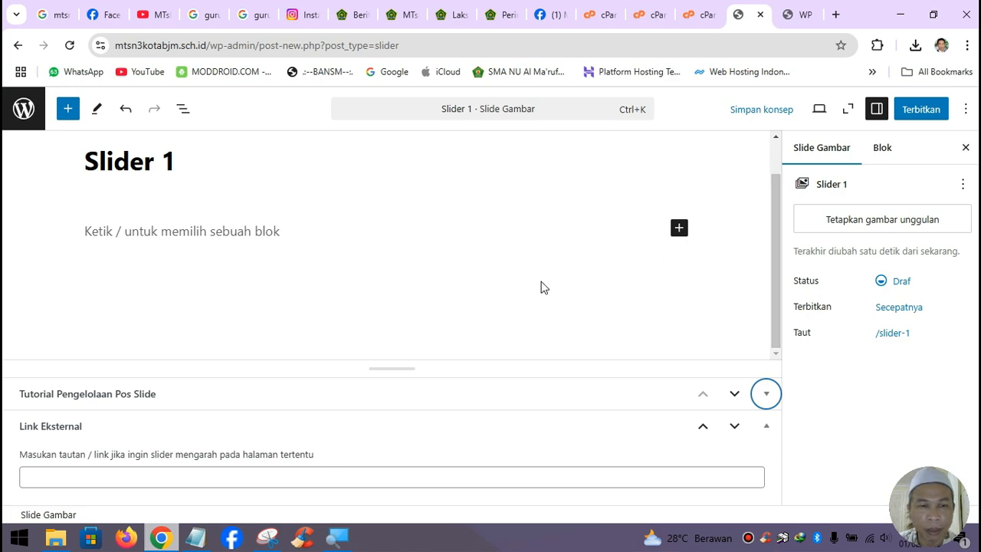
- Open slide01_mtsn3bjm.jpg from Downloads in ACDSee Ultimate 2019's Resize tool, then return to Chrome
{"action": "left_click", "coordinate": [55, 538]}
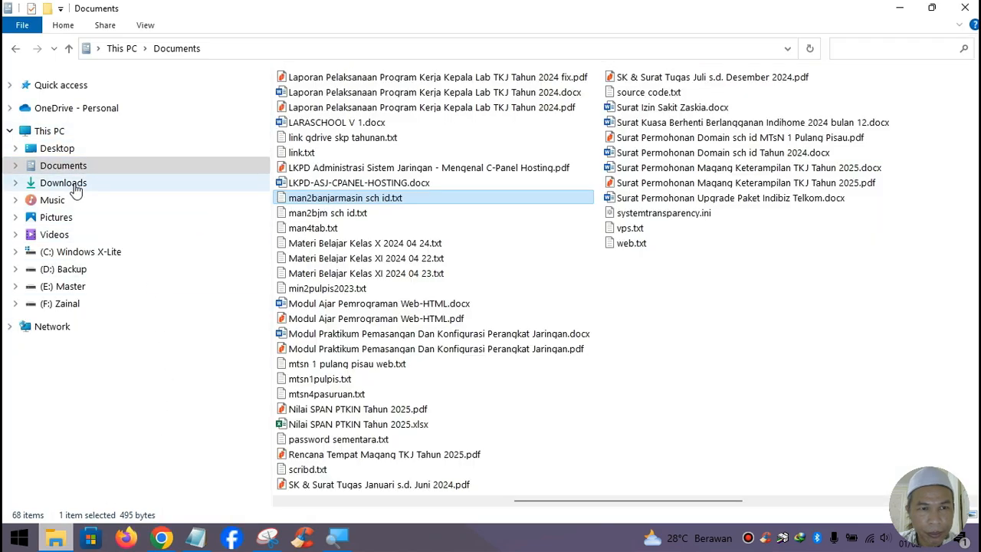
{"action": "left_click", "coordinate": [63, 182]}
{"action": "left_click", "coordinate": [360, 80]}
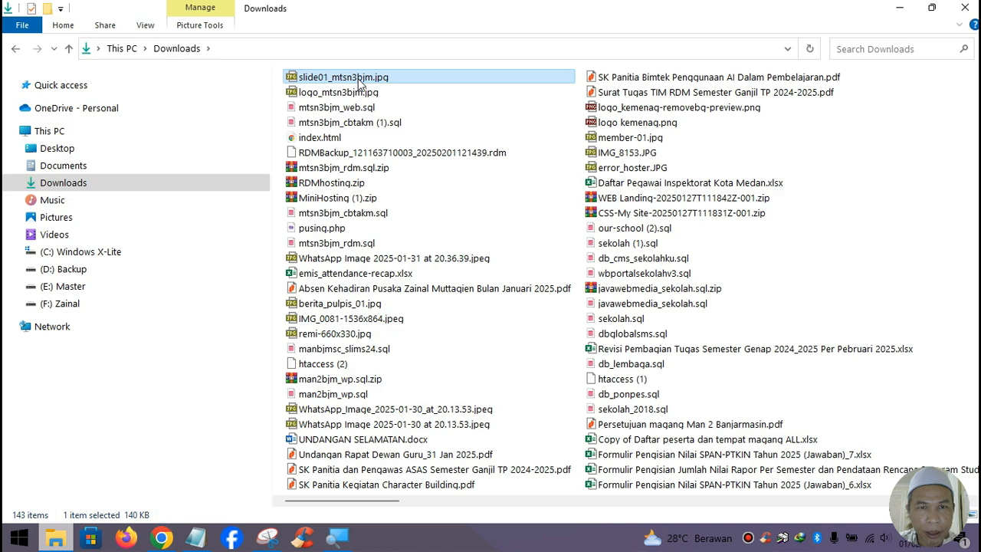
{"action": "right_click", "coordinate": [360, 82]}
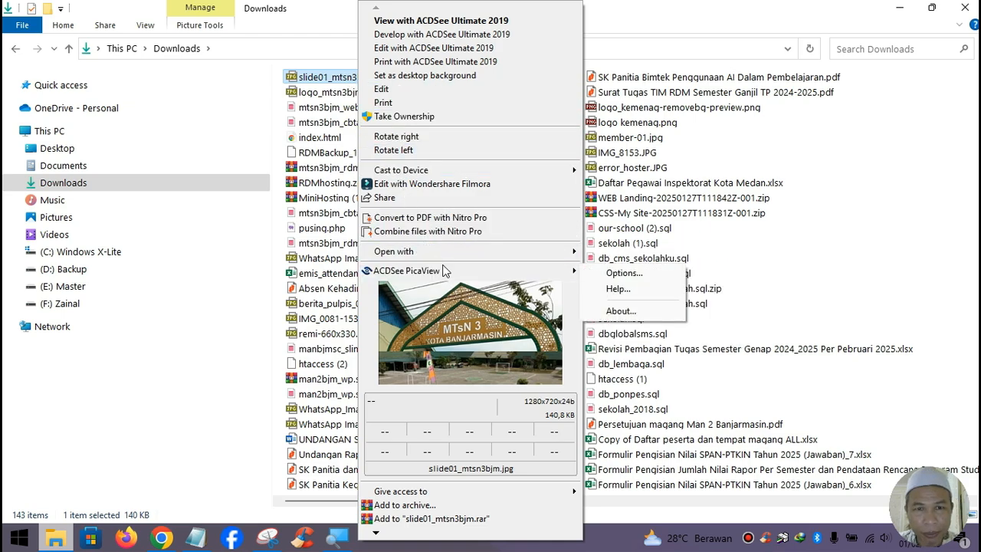
{"action": "mouse_move", "coordinate": [451, 253]}
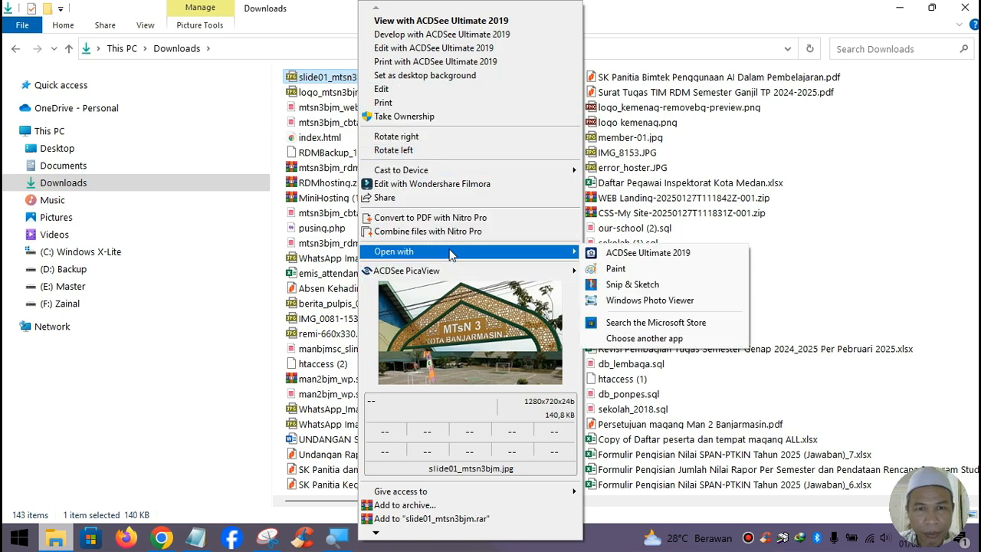
{"action": "left_click", "coordinate": [426, 50]}
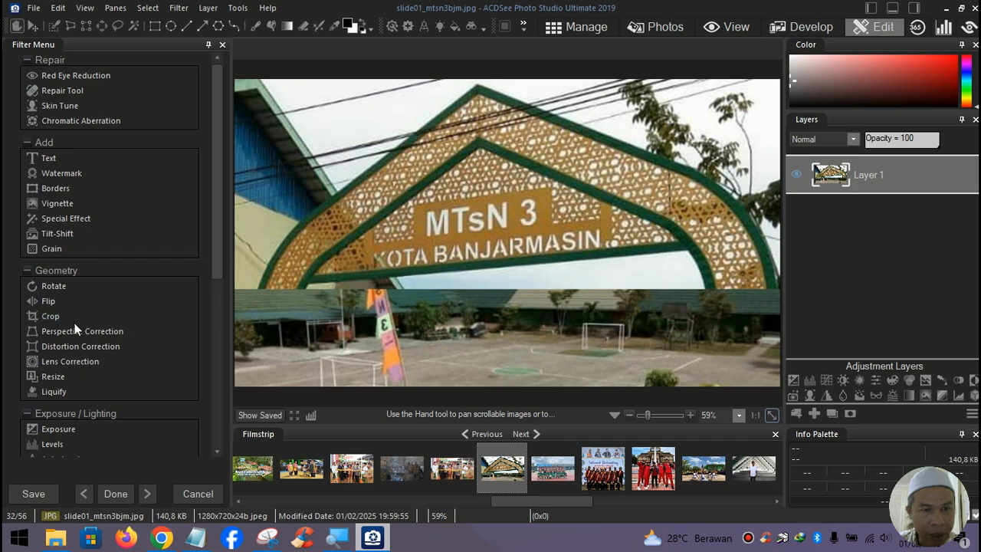
{"action": "left_click", "coordinate": [60, 377]}
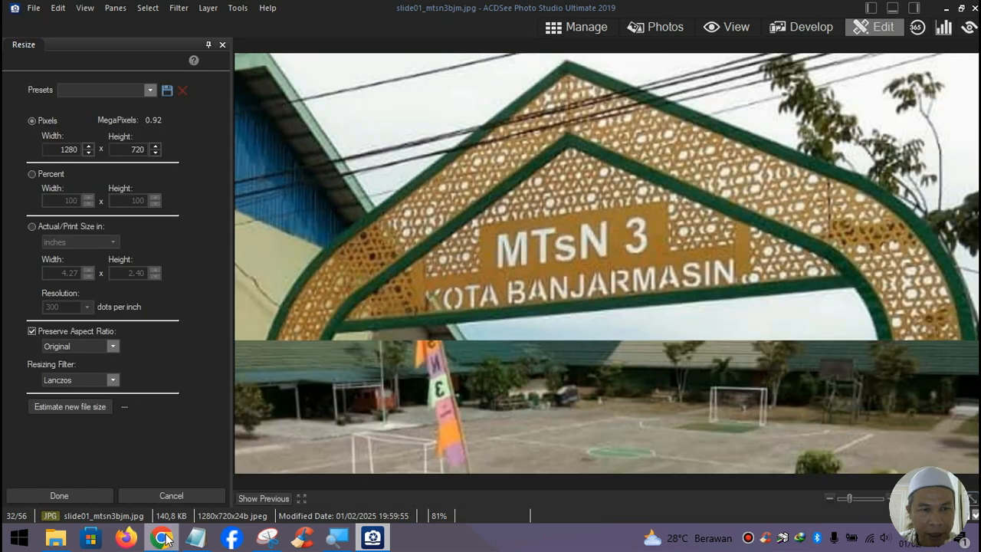
{"action": "left_click", "coordinate": [162, 538]}
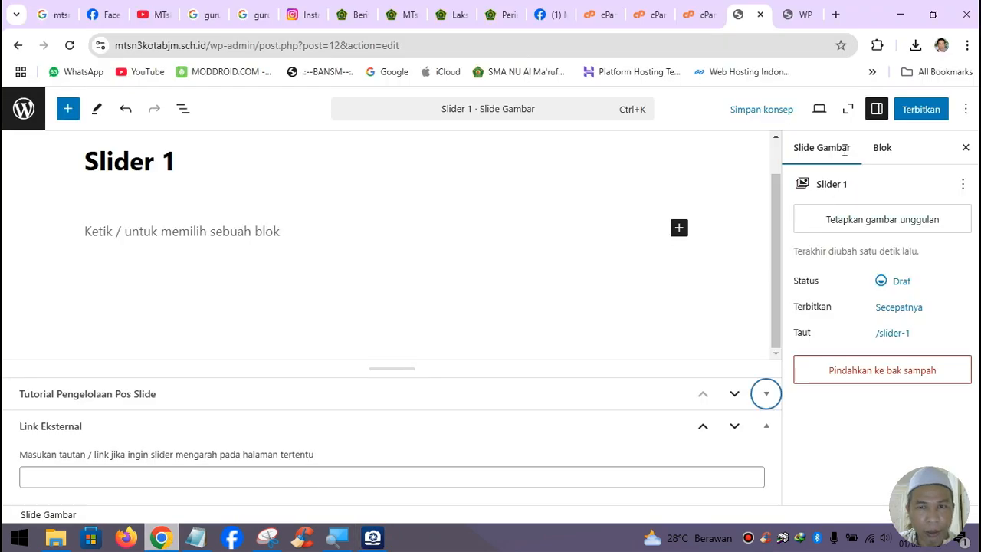
- Search YouTube for 'ciuss wpsekolah' and open Ciuss Creative's 'Tutorial Tema WP Sekolah' video
{"action": "left_click", "coordinate": [836, 14]}
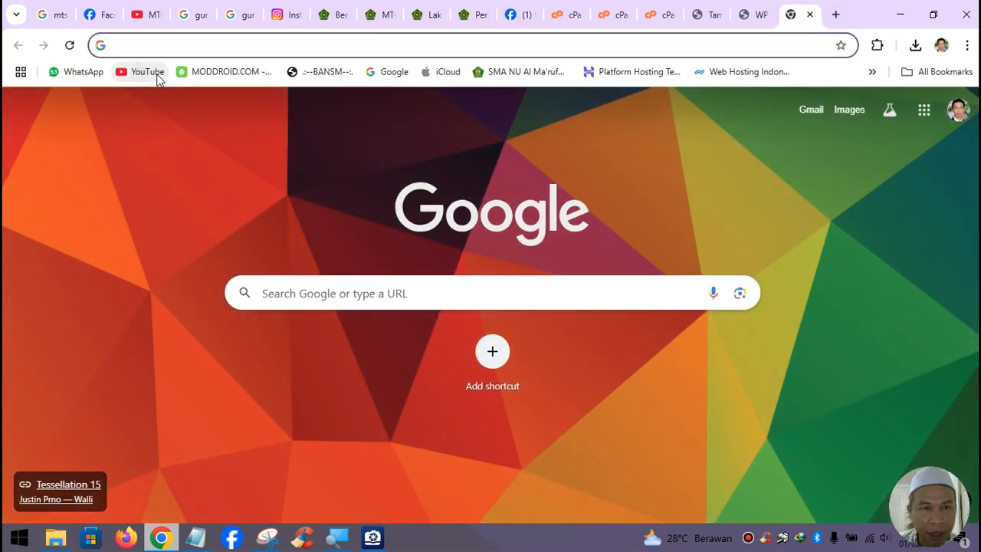
{"action": "left_click", "coordinate": [157, 75]}
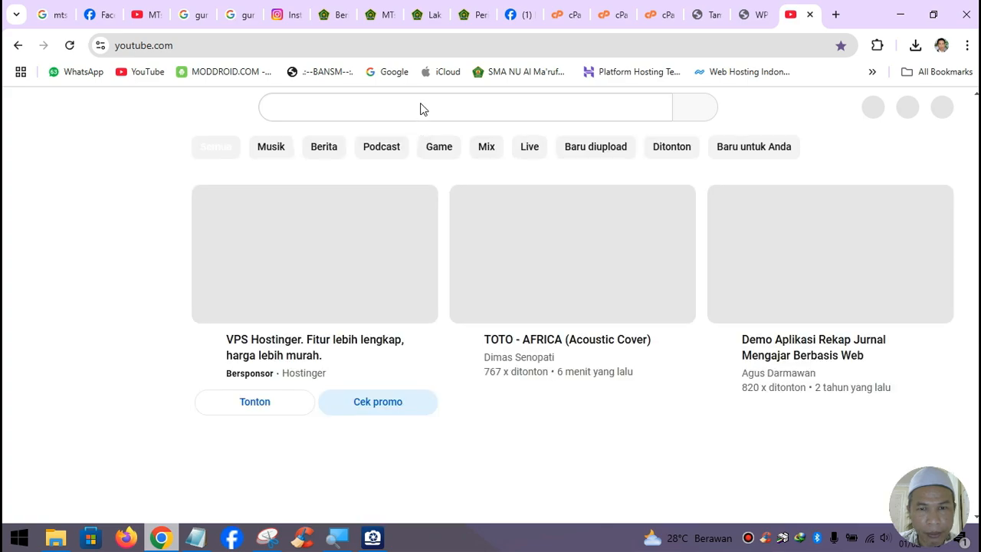
{"action": "left_click", "coordinate": [408, 112]}
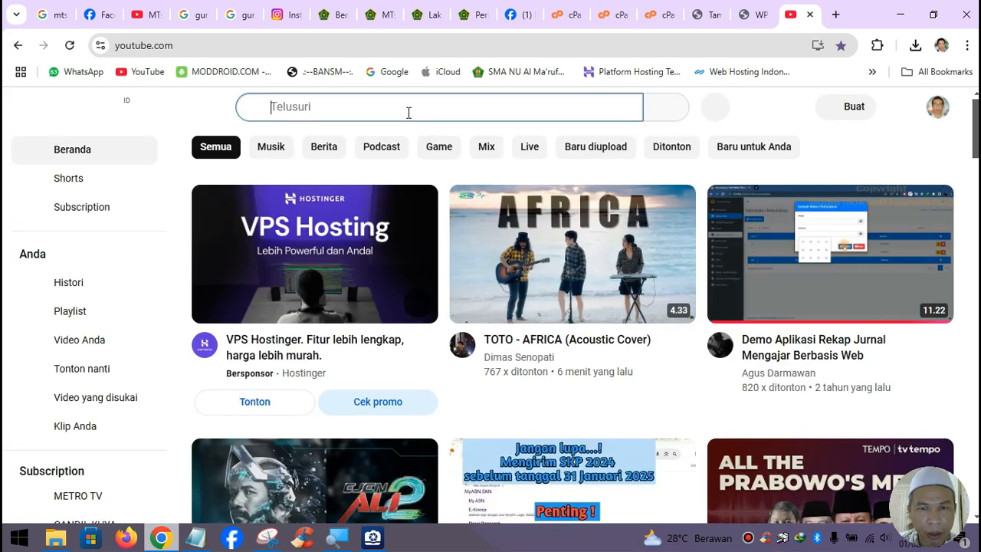
{"action": "type", "text": "w"}
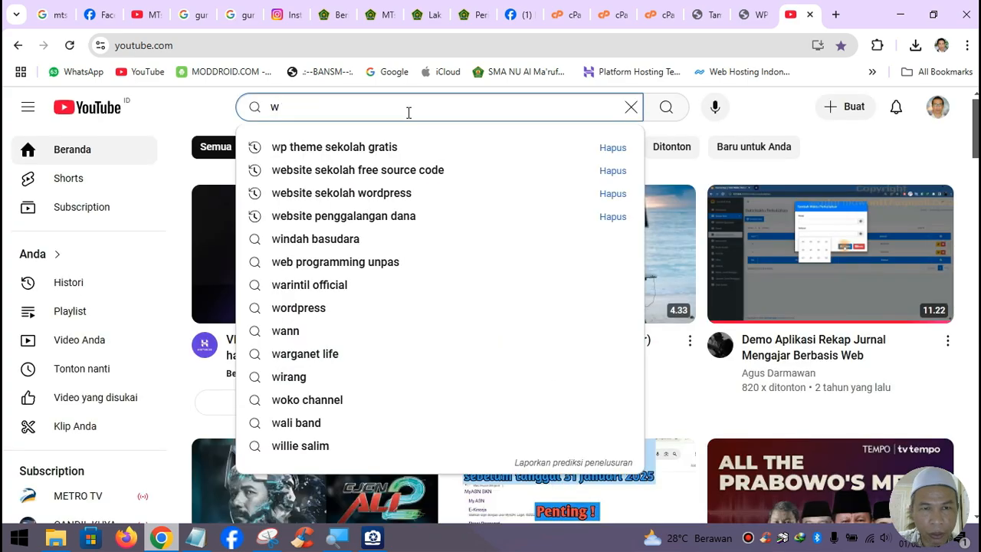
{"action": "type", "text": "p"}
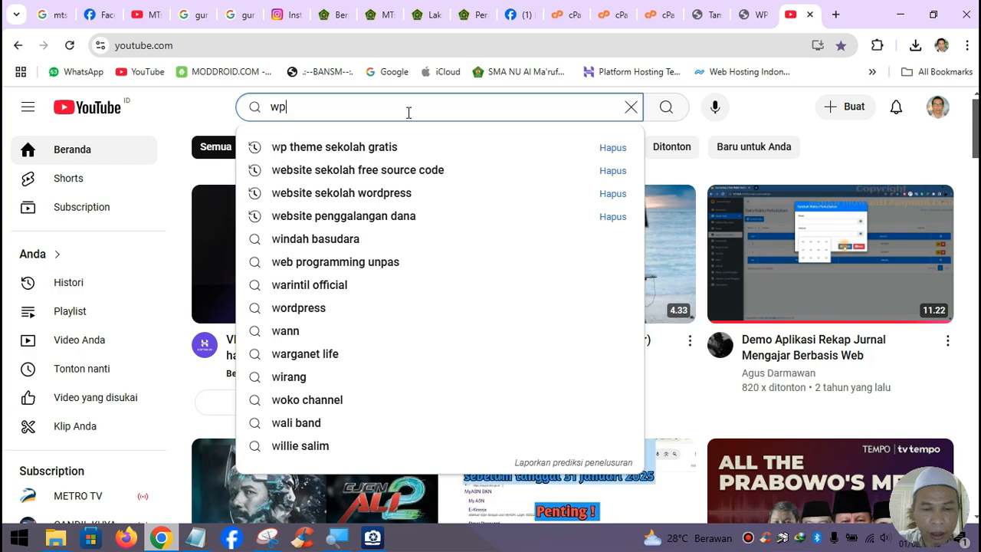
{"action": "key", "text": "BackSpace"}
{"action": "key", "text": "BackSpace"}
{"action": "type", "text": "ciuss"}
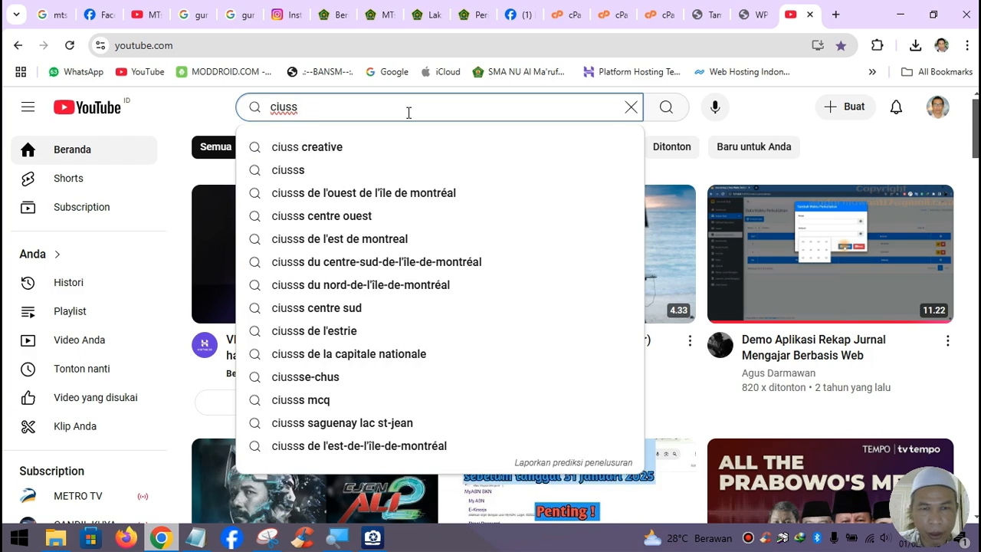
{"action": "type", "text": " wpsekolah"}
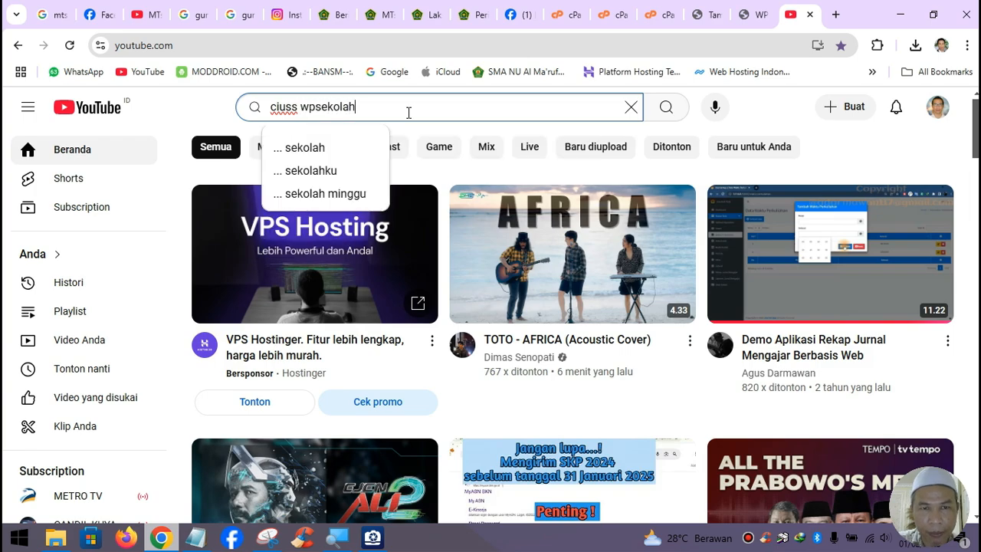
{"action": "key", "text": "Return"}
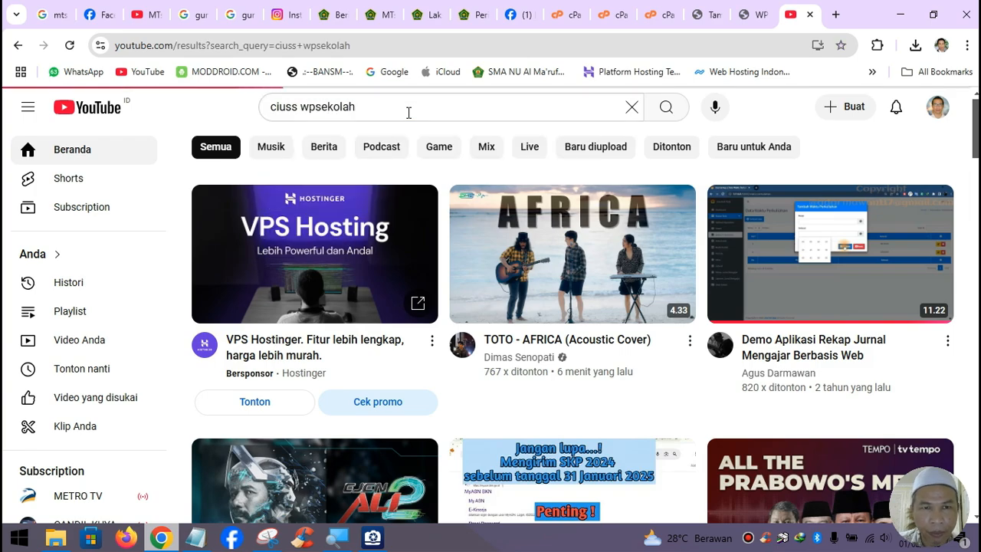
{"action": "scroll", "coordinate": [587, 314], "scroll_direction": "down", "scroll_amount": 3}
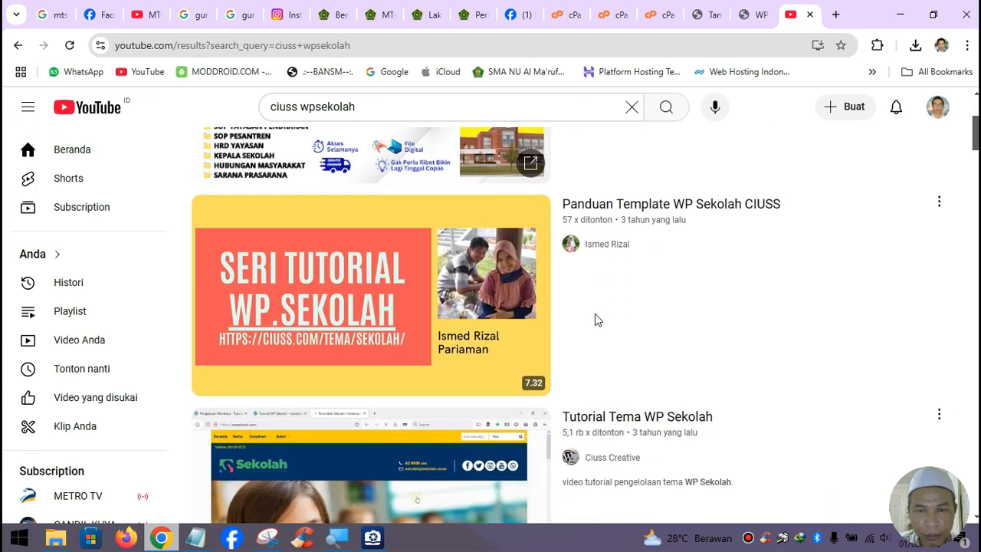
{"action": "scroll", "coordinate": [593, 317], "scroll_direction": "down", "scroll_amount": 2}
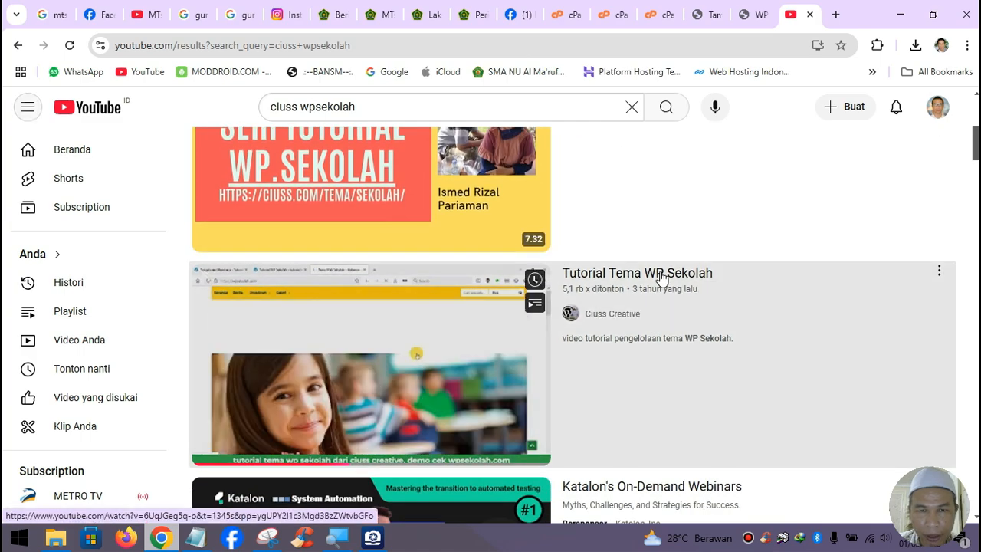
{"action": "left_click", "coordinate": [662, 274]}
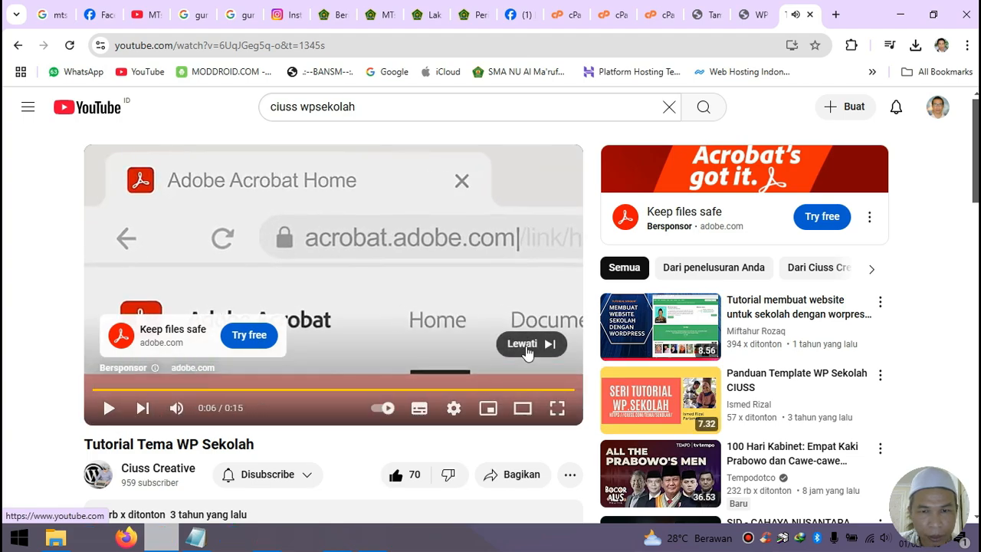
- Skip the ad and scrub the tutorial through the 10:21, 15:18, 3:04 and 10:12 sections
{"action": "left_click", "coordinate": [527, 344]}
{"action": "left_click", "coordinate": [110, 411]}
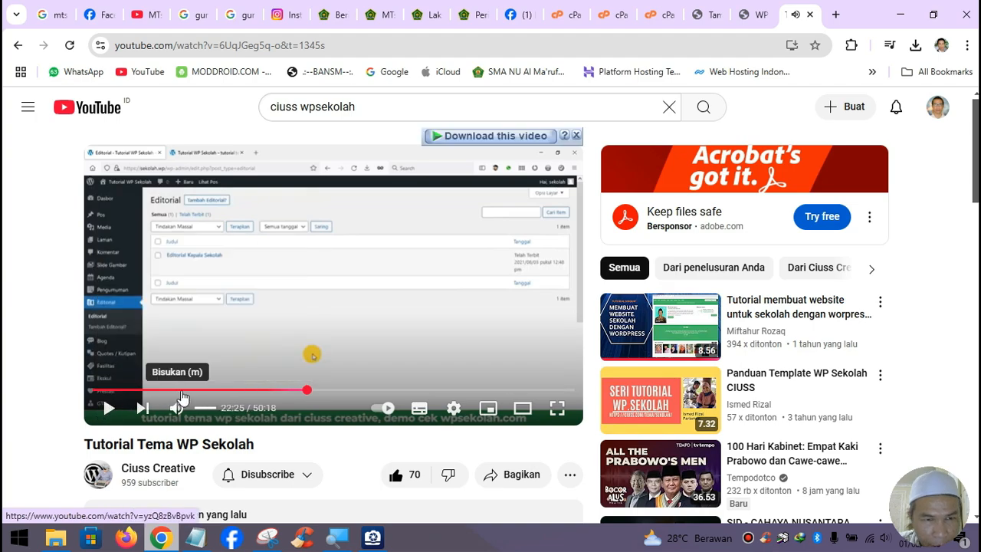
{"action": "left_click", "coordinate": [193, 391]}
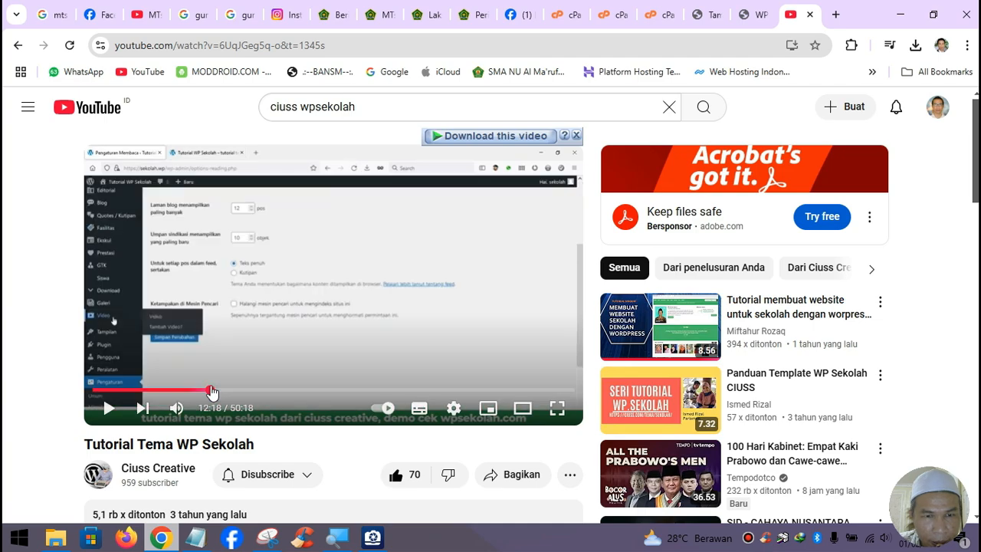
{"action": "left_click_drag", "start_coordinate": [211, 392], "coordinate": [238, 393]}
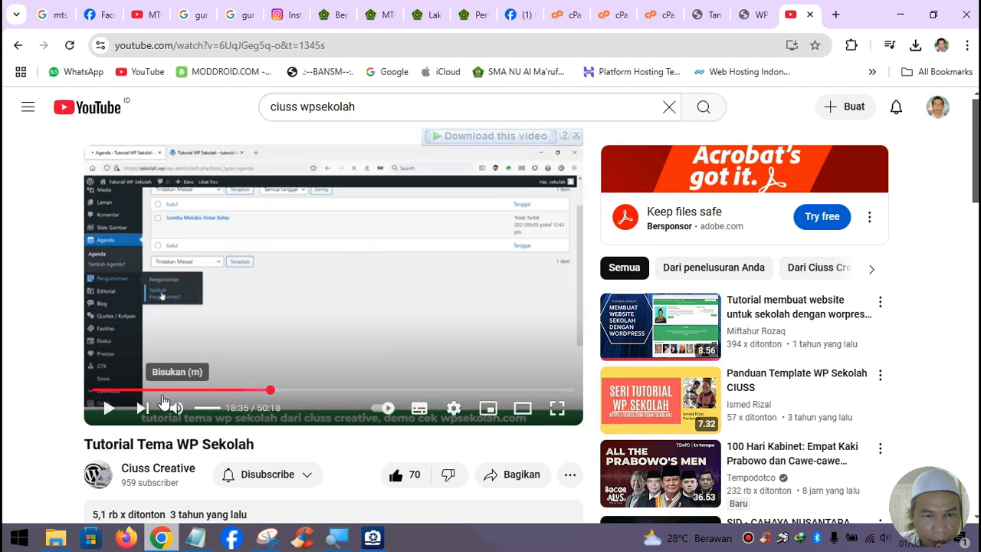
{"action": "left_click", "coordinate": [125, 390]}
{"action": "left_click", "coordinate": [124, 389]}
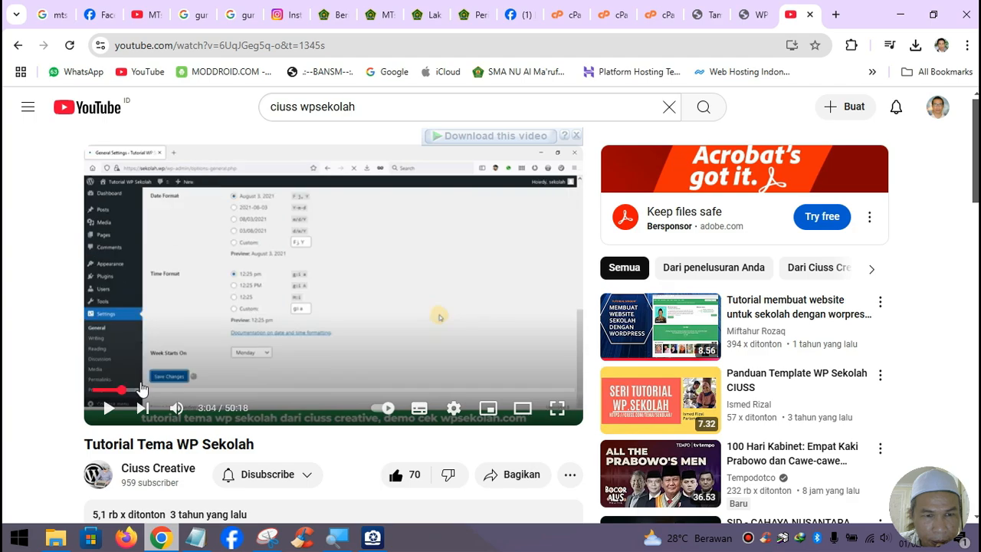
{"action": "left_click_drag", "start_coordinate": [167, 391], "coordinate": [242, 390]}
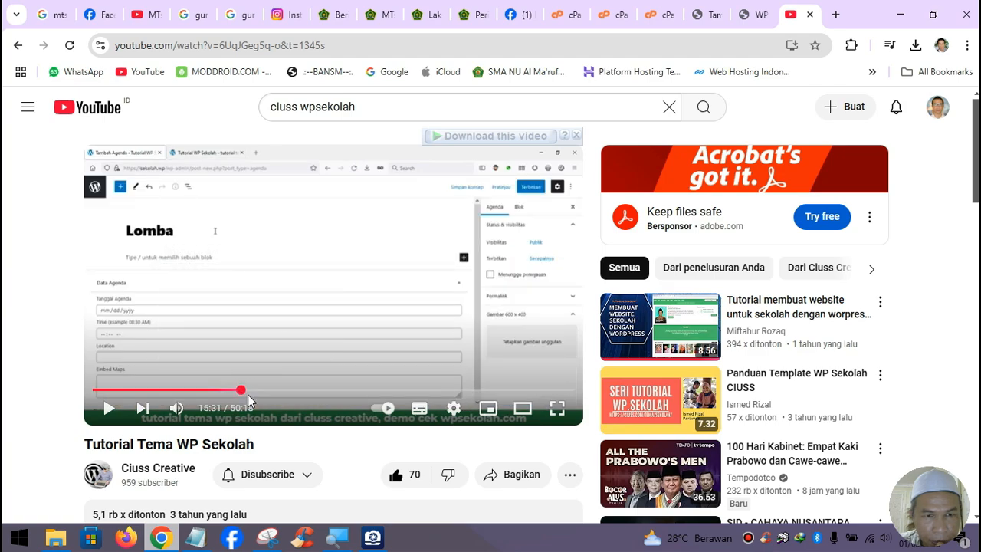
- Read the expanded video description, then close the YouTube tab to return to WordPress
{"action": "scroll", "coordinate": [248, 394], "scroll_direction": "down", "scroll_amount": 3}
{"action": "left_click", "coordinate": [344, 318]}
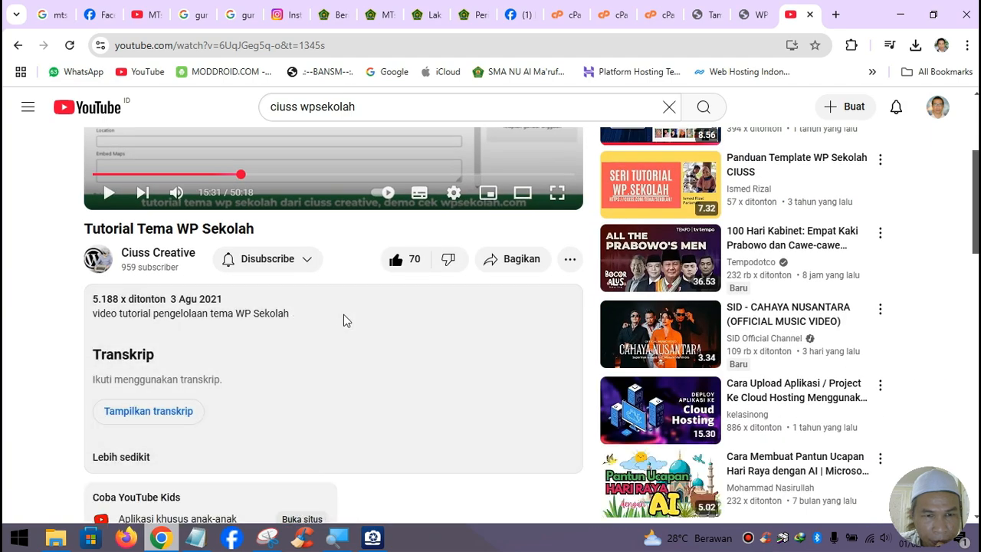
{"action": "scroll", "coordinate": [343, 334], "scroll_direction": "down", "scroll_amount": 4}
{"action": "scroll", "coordinate": [343, 334], "scroll_direction": "up", "scroll_amount": 3}
{"action": "scroll", "coordinate": [343, 334], "scroll_direction": "up", "scroll_amount": 4}
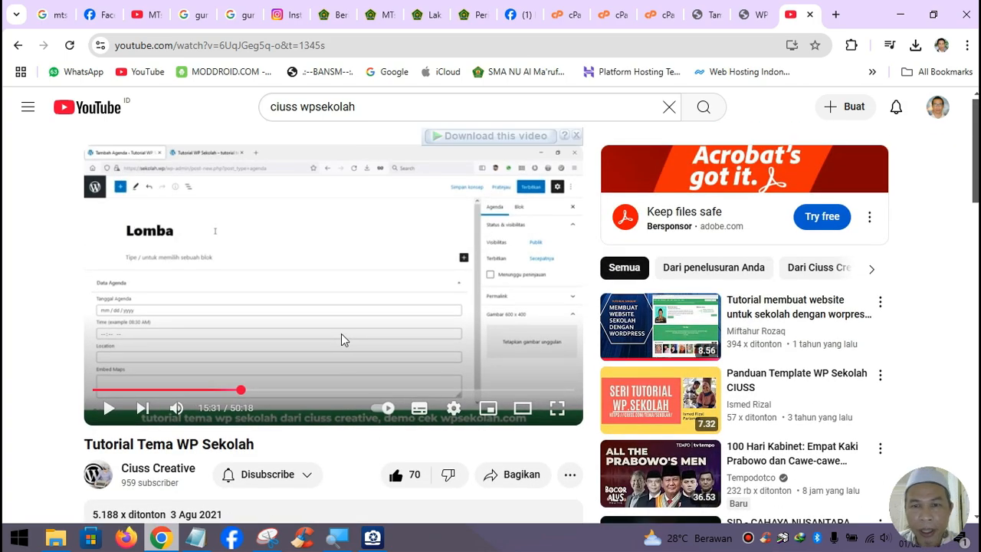
{"action": "left_click", "coordinate": [809, 15]}
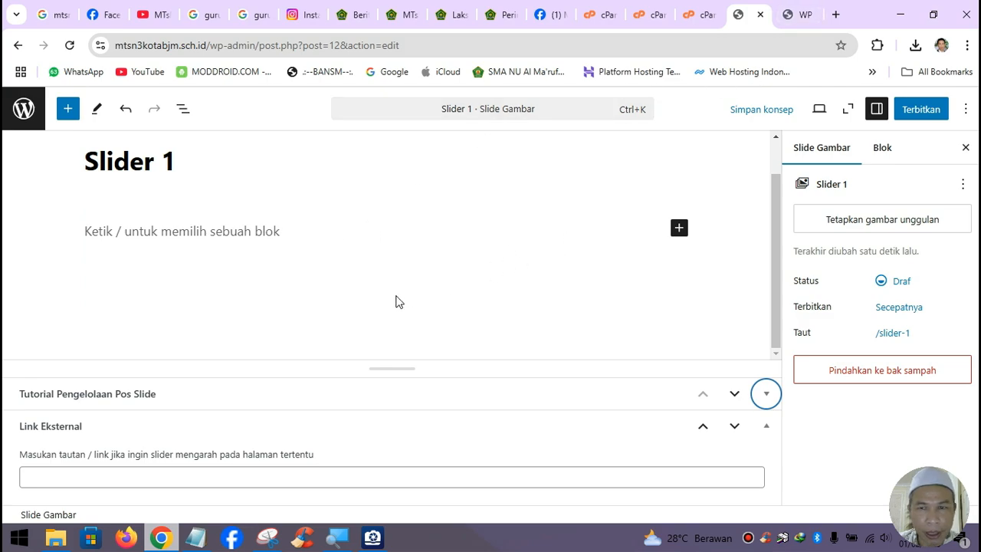
- Upload slide01_mtsn3bjm.jpg from Downloads through Slider 1's featured image chooser
{"action": "left_click", "coordinate": [886, 222]}
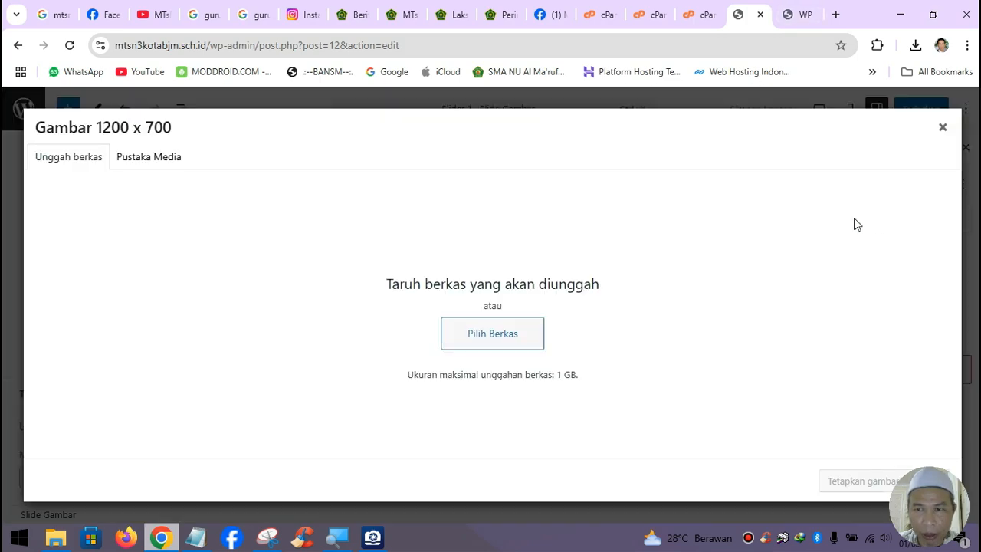
{"action": "left_click", "coordinate": [486, 347]}
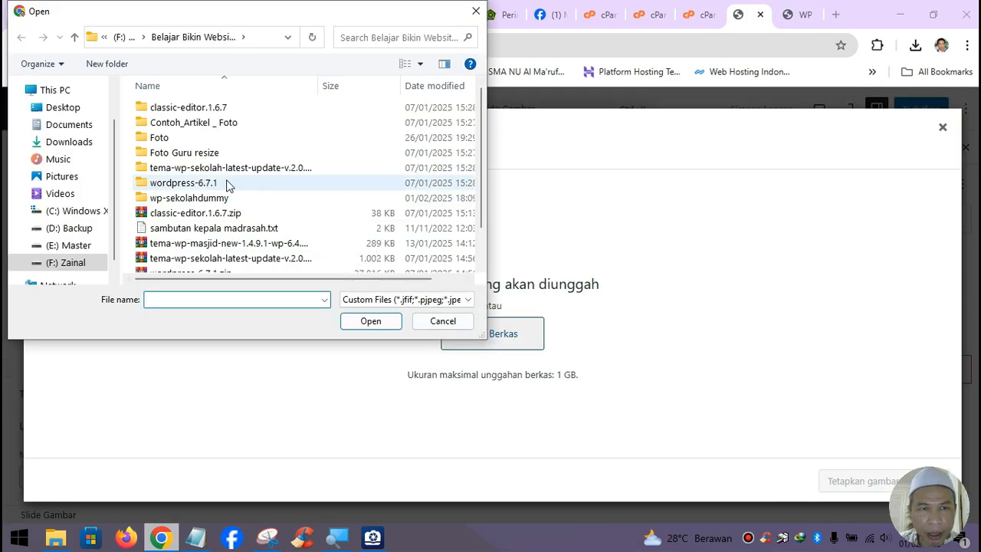
{"action": "left_click", "coordinate": [74, 142]}
{"action": "scroll", "coordinate": [215, 103], "scroll_direction": "up", "scroll_amount": 3}
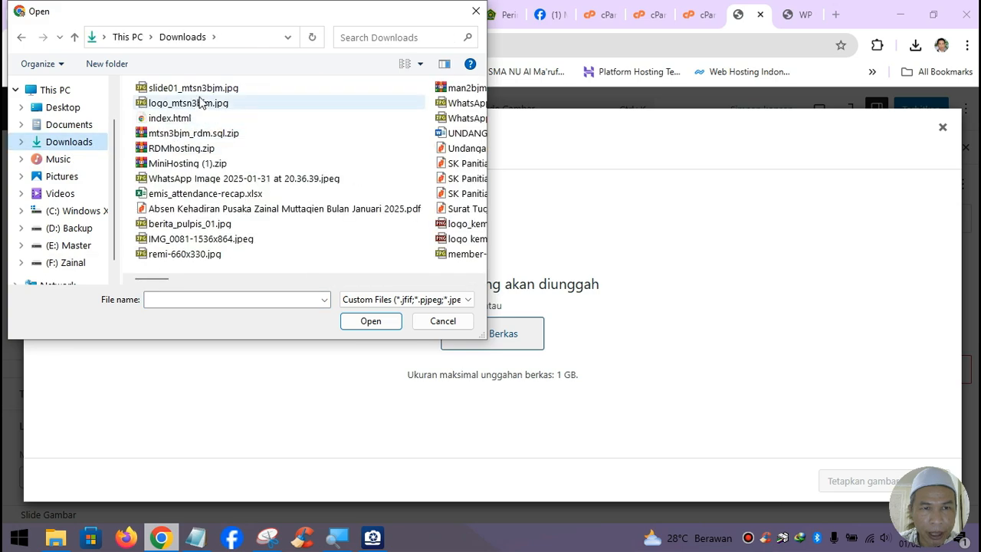
{"action": "left_click", "coordinate": [203, 89]}
{"action": "left_click", "coordinate": [370, 321]}
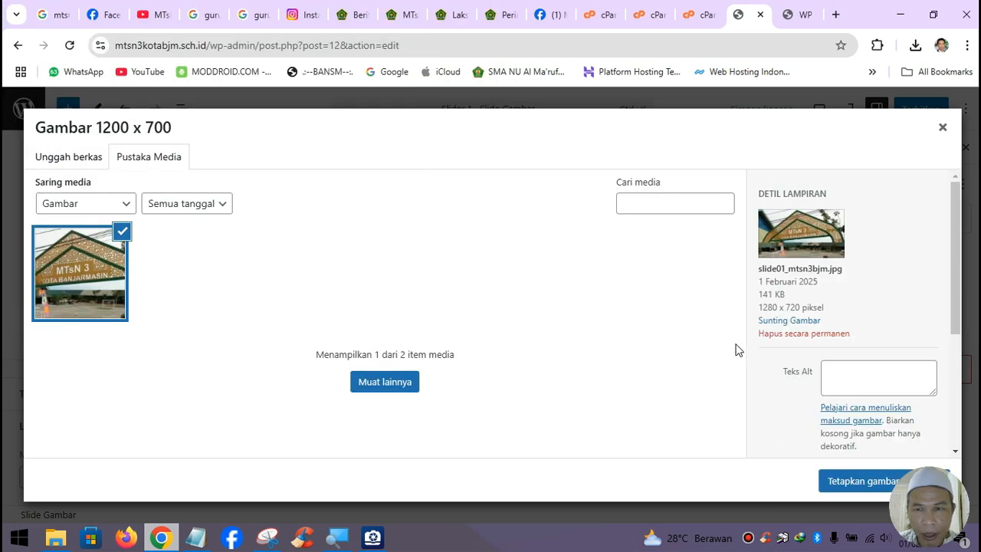
- Scale the uploaded slide01 image from 1280 wide down to 720 × 405
{"action": "left_click", "coordinate": [785, 322]}
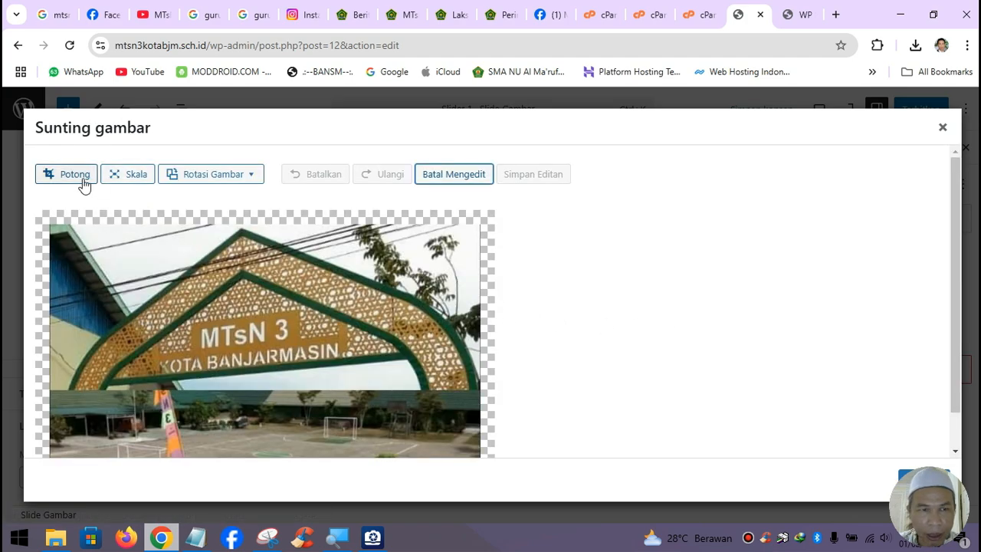
{"action": "left_click", "coordinate": [76, 180]}
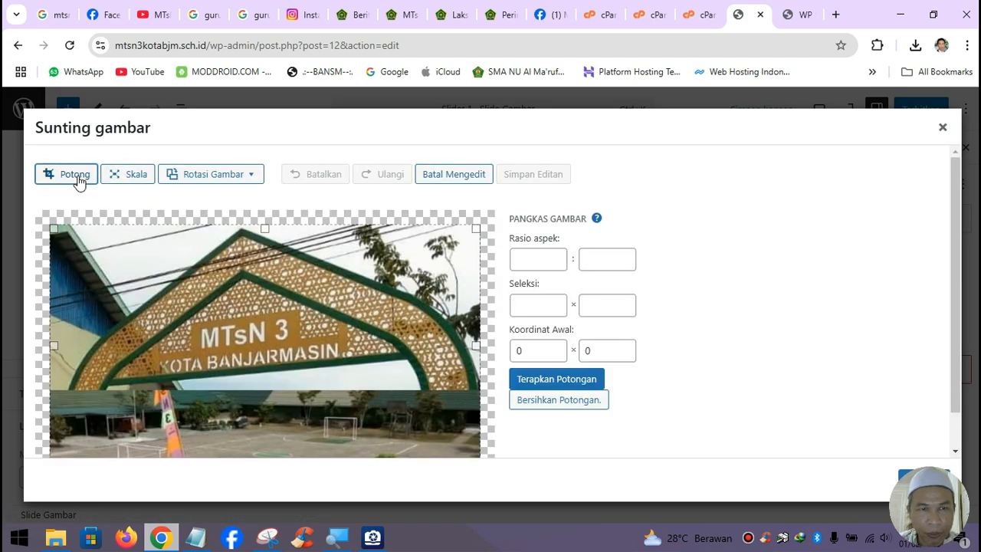
{"action": "left_click", "coordinate": [138, 179]}
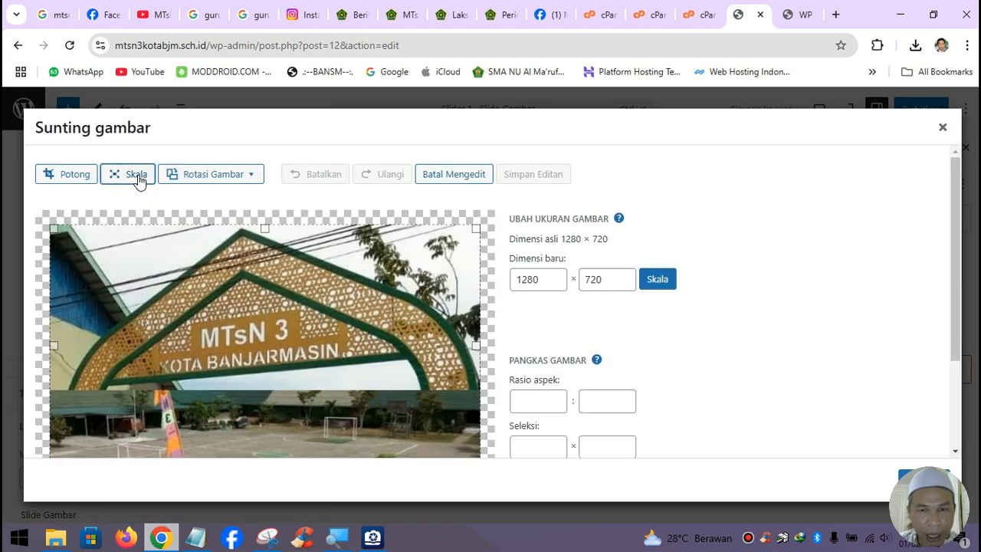
{"action": "double_click", "coordinate": [537, 279]}
{"action": "type", "text": "7"}
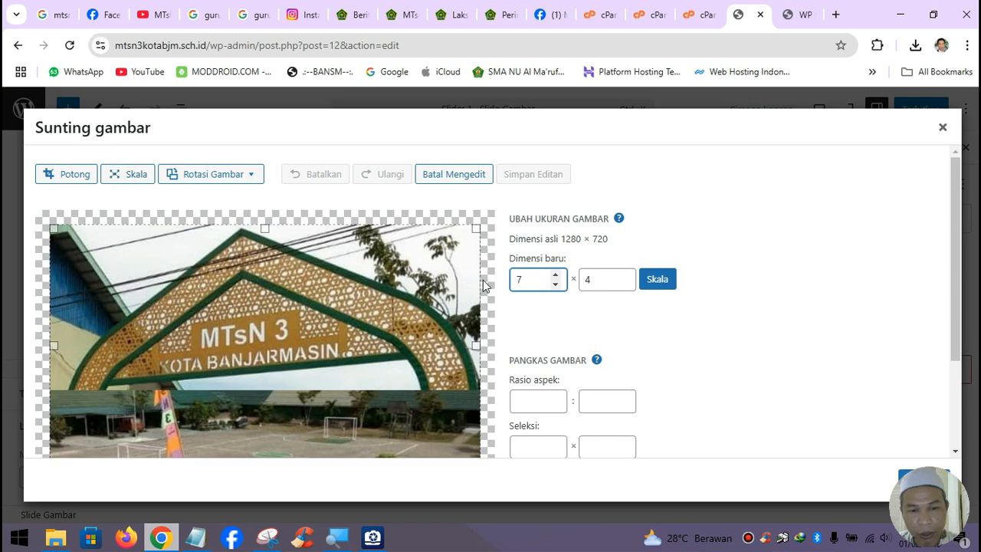
{"action": "type", "text": "20"}
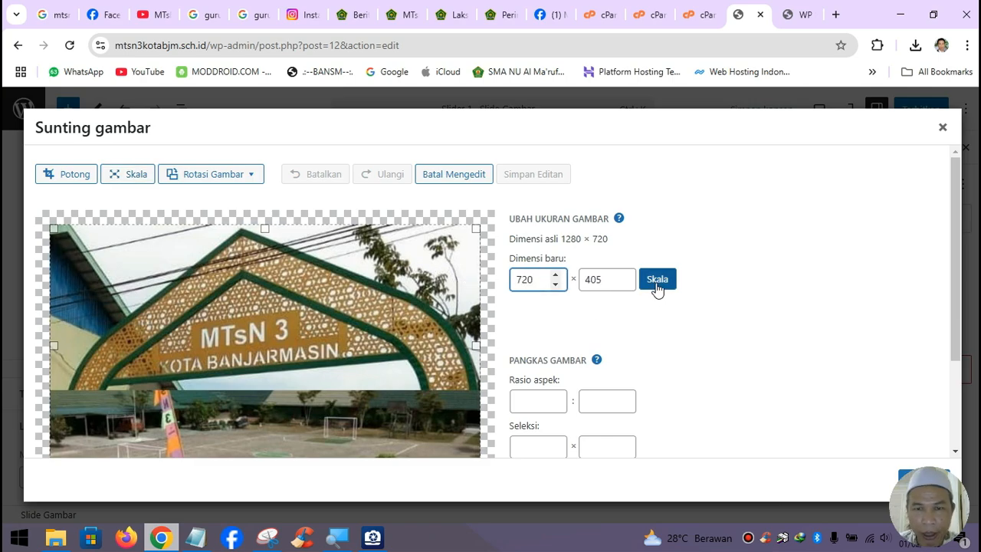
{"action": "left_click", "coordinate": [657, 281]}
- Return to the media library and set the scaled image as Slider 1's featured image
{"action": "scroll", "coordinate": [763, 351], "scroll_direction": "down", "scroll_amount": 1}
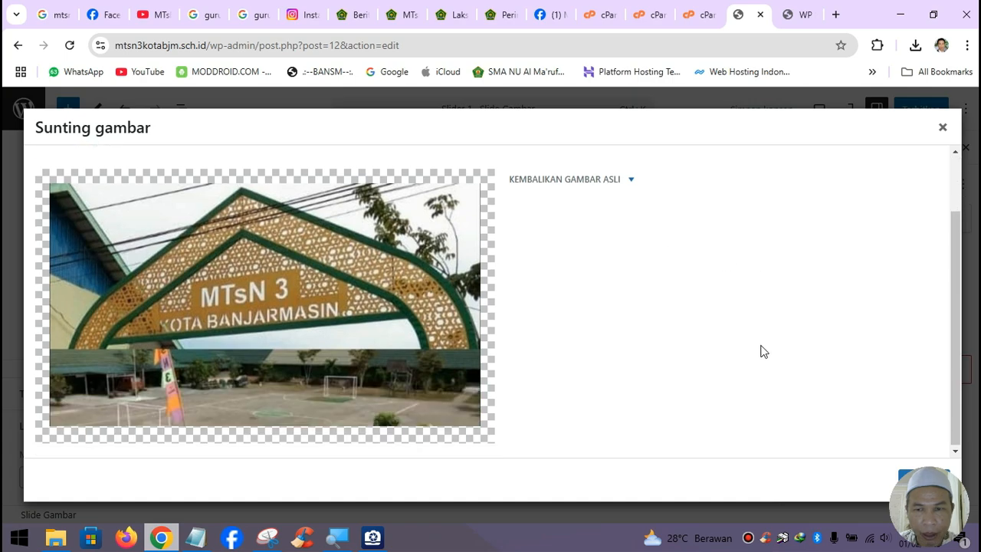
{"action": "left_click_drag", "start_coordinate": [936, 480], "coordinate": [870, 483]}
{"action": "left_click", "coordinate": [932, 491]}
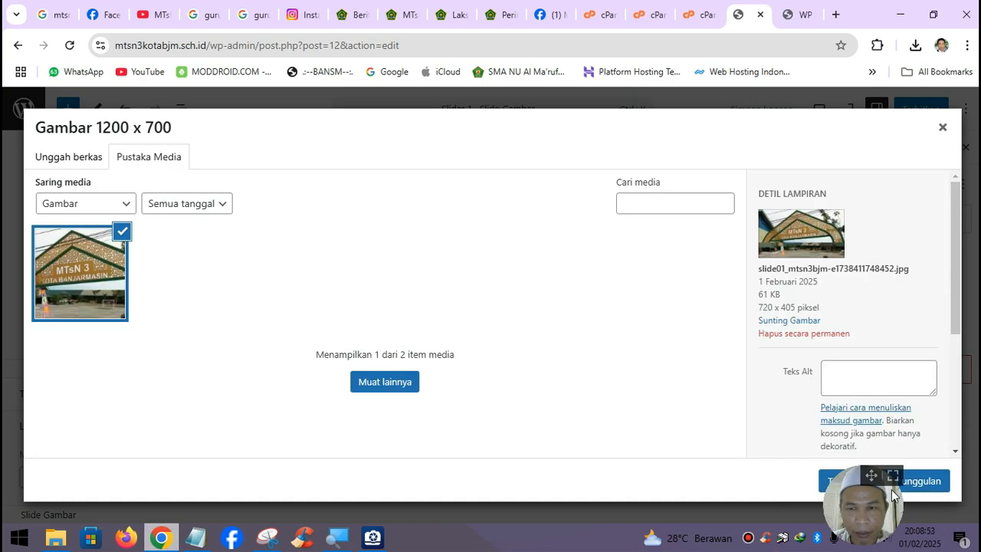
{"action": "left_click_drag", "start_coordinate": [869, 483], "coordinate": [767, 468]}
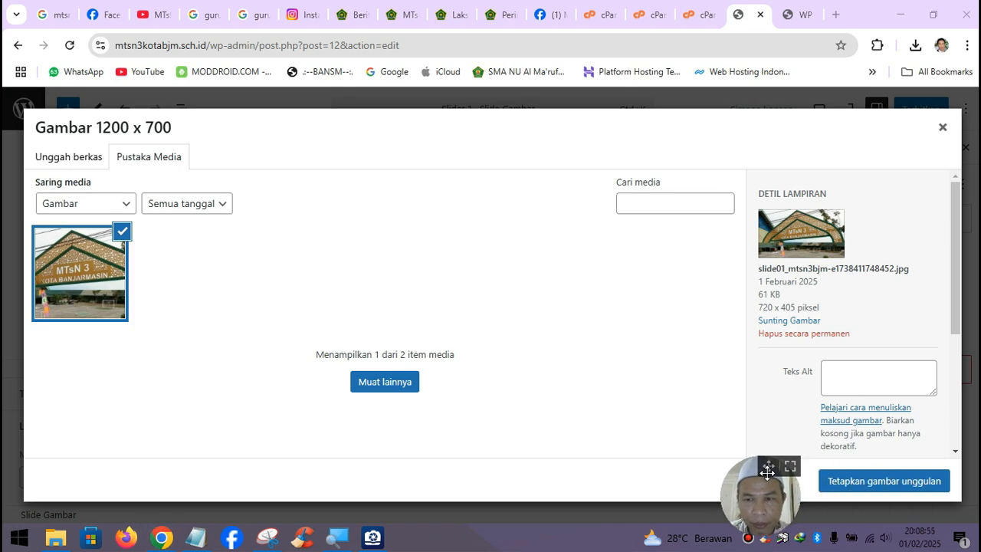
{"action": "left_click", "coordinate": [871, 484]}
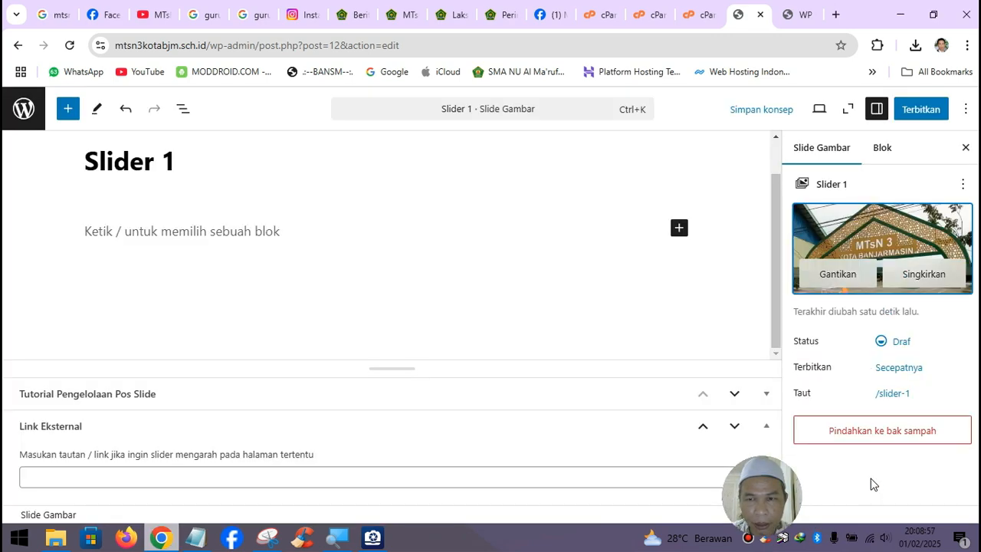
- Publish the Slider 1 slide, confirming in the pre-publish panel, and open a new tab
{"action": "left_click", "coordinate": [921, 110]}
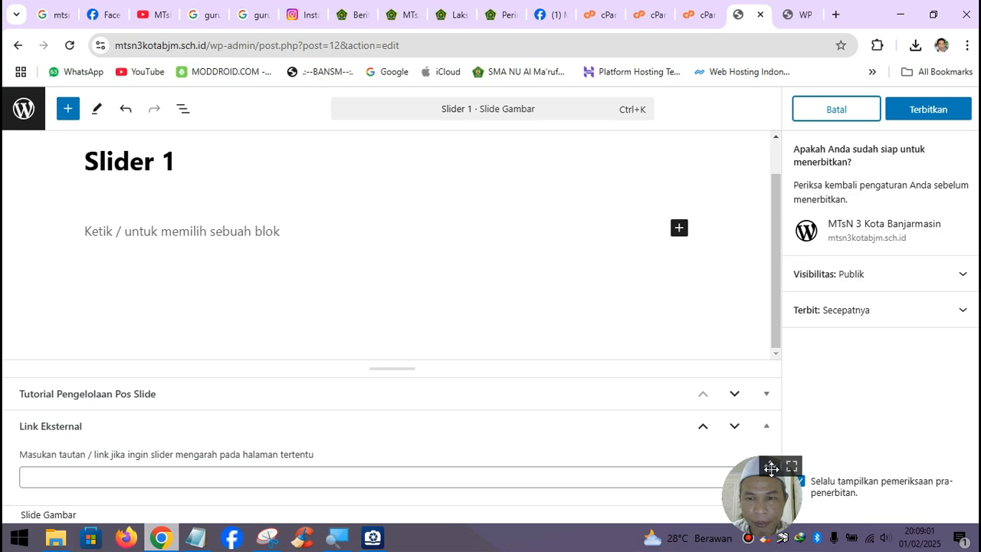
{"action": "left_click", "coordinate": [924, 110]}
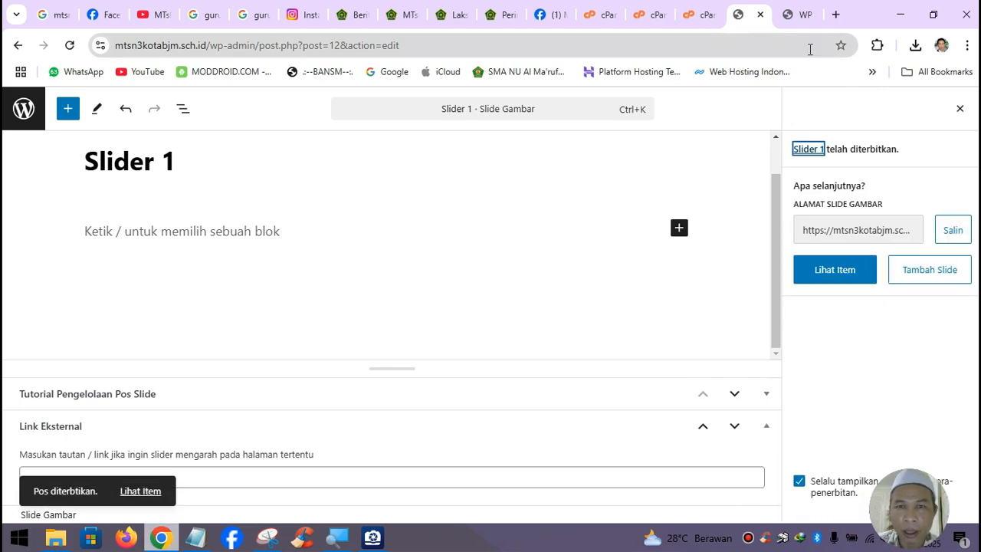
{"action": "left_click", "coordinate": [836, 16]}
- Load mtsn3kotabjm.sch.id to confirm the gate photo slide shows, then open File Explorer
{"action": "type", "text": "mts"}
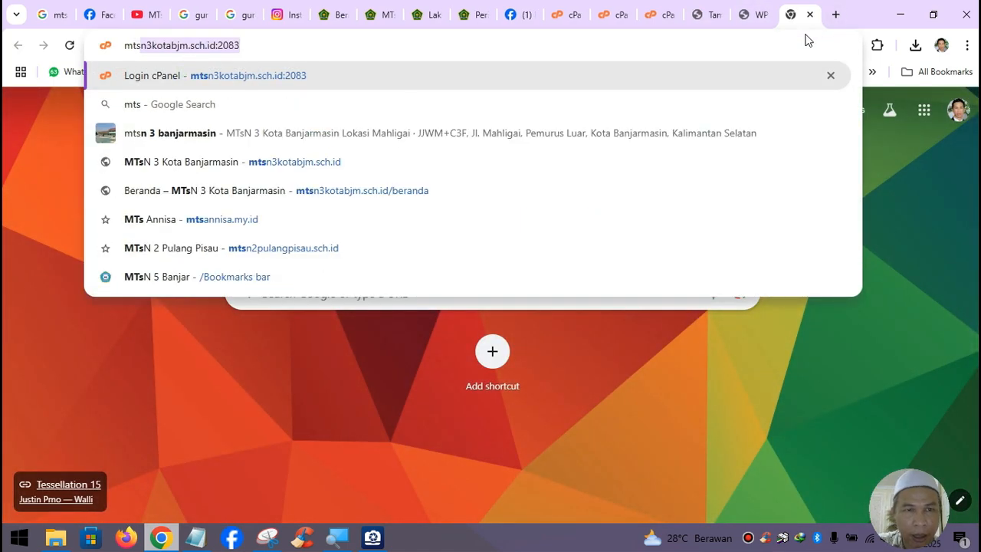
{"action": "key", "text": "Right"}
{"action": "key", "text": "BackSpace"}
{"action": "key", "text": "BackSpace"}
{"action": "key", "text": "BackSpace"}
{"action": "key", "text": "BackSpace"}
{"action": "key", "text": "BackSpace"}
{"action": "key", "text": "Return"}
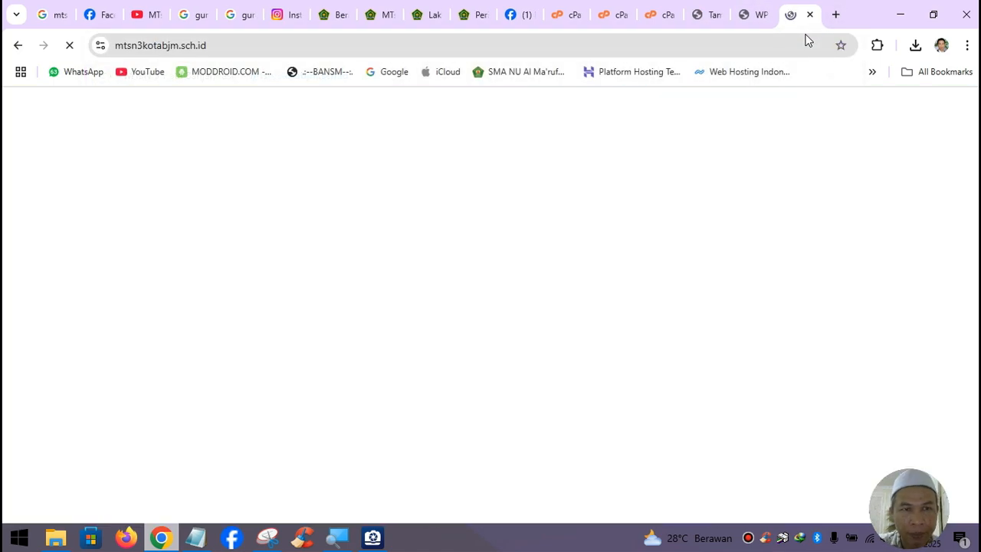
{"action": "scroll", "coordinate": [882, 222], "scroll_direction": "down", "scroll_amount": 5}
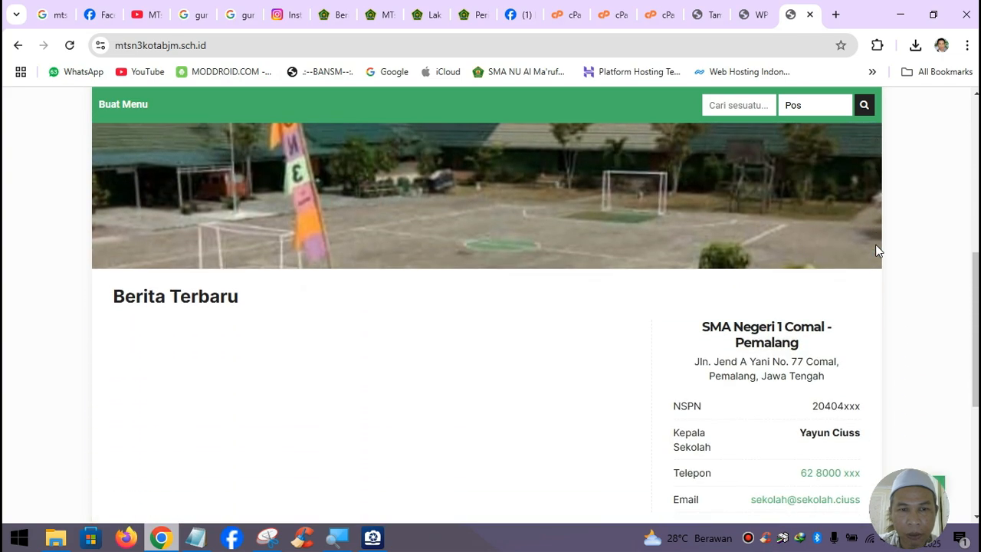
{"action": "scroll", "coordinate": [878, 250], "scroll_direction": "up", "scroll_amount": 4}
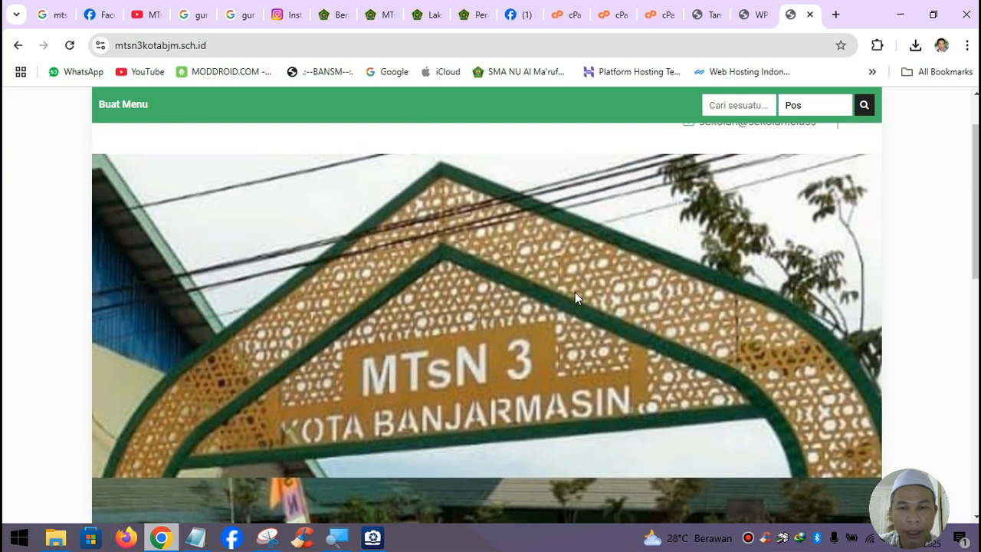
{"action": "scroll", "coordinate": [576, 292], "scroll_direction": "down", "scroll_amount": 4}
{"action": "scroll", "coordinate": [585, 291], "scroll_direction": "up", "scroll_amount": 3}
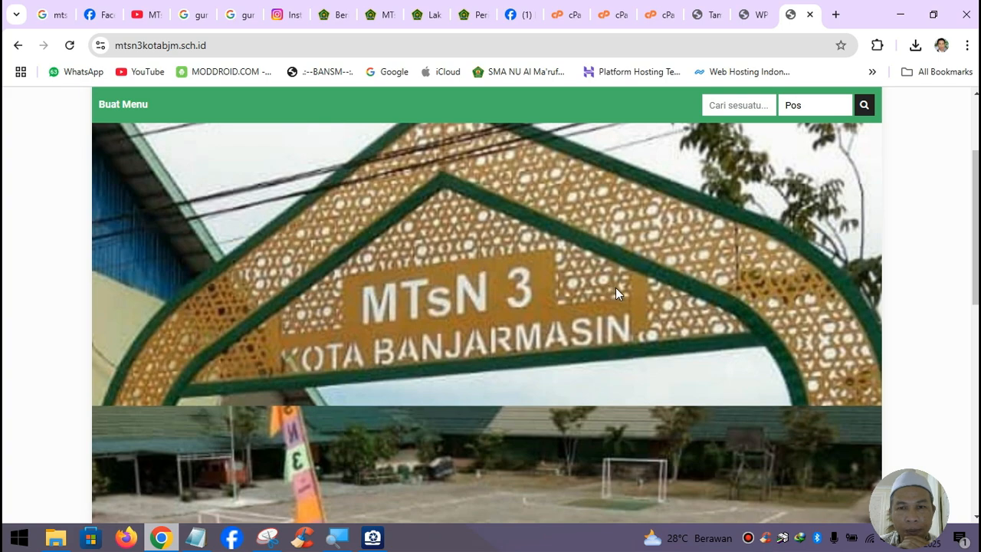
{"action": "left_click", "coordinate": [56, 538]}
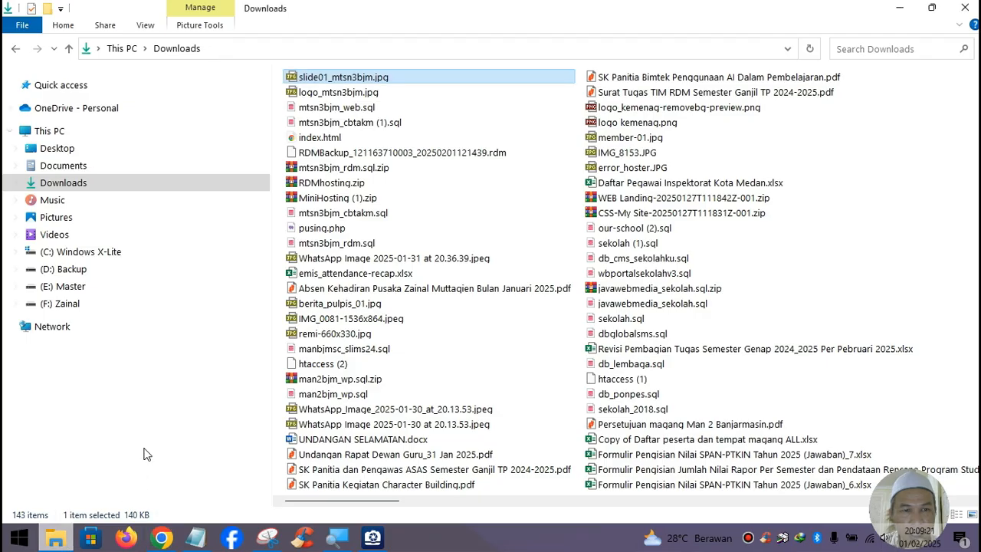
- Browse F: Zainal > Belajar Bikin Website Wordpress Sekolah > Foto, select slide-01.jpg, then minimize Explorer
{"action": "left_click", "coordinate": [69, 307]}
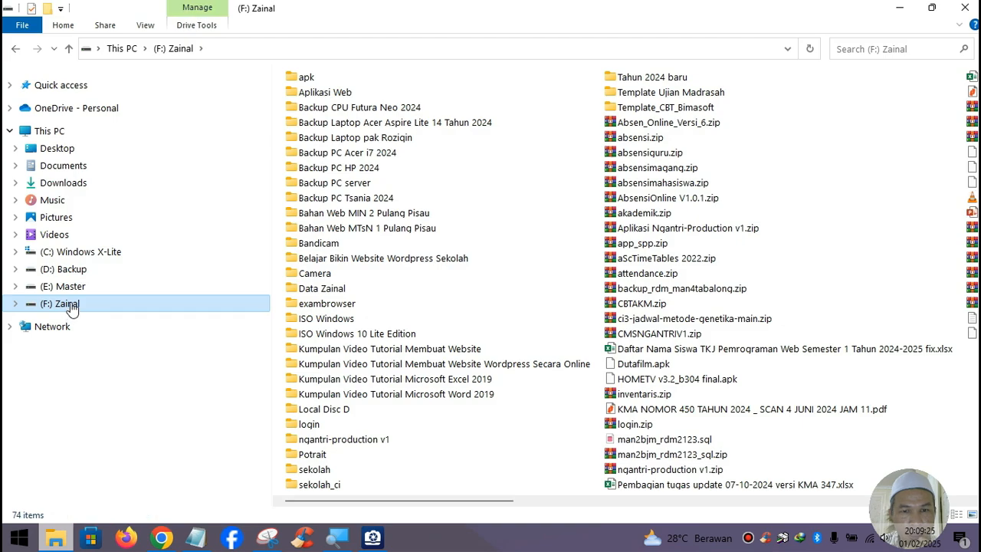
{"action": "double_click", "coordinate": [388, 261]}
{"action": "left_click", "coordinate": [332, 130]}
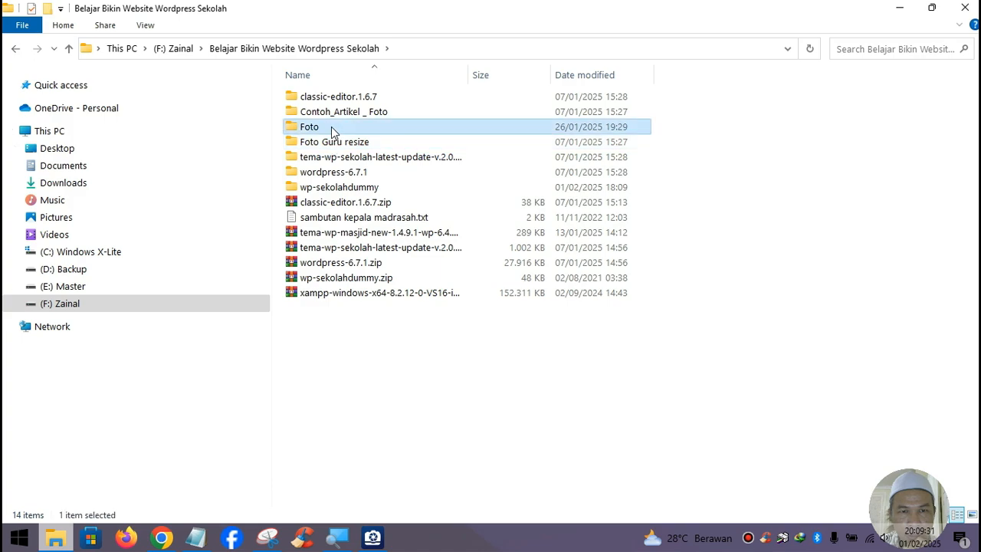
{"action": "double_click", "coordinate": [332, 129]}
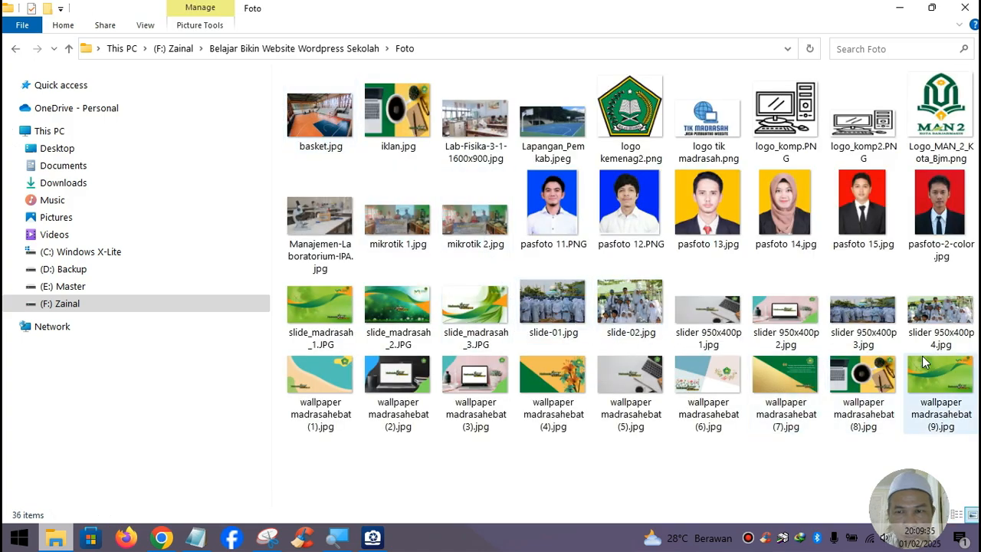
{"action": "left_click", "coordinate": [889, 347]}
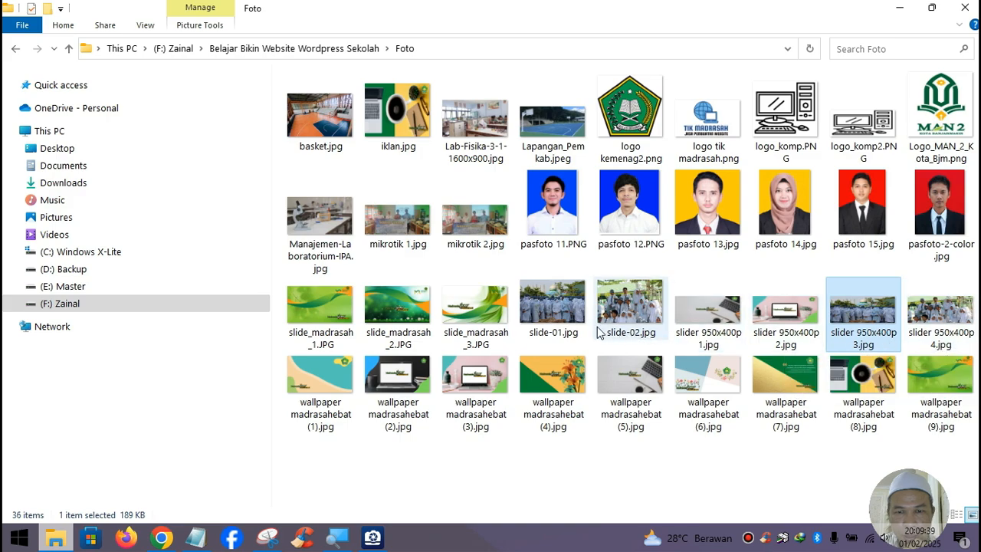
{"action": "left_click", "coordinate": [564, 325]}
{"action": "left_click", "coordinate": [633, 325]}
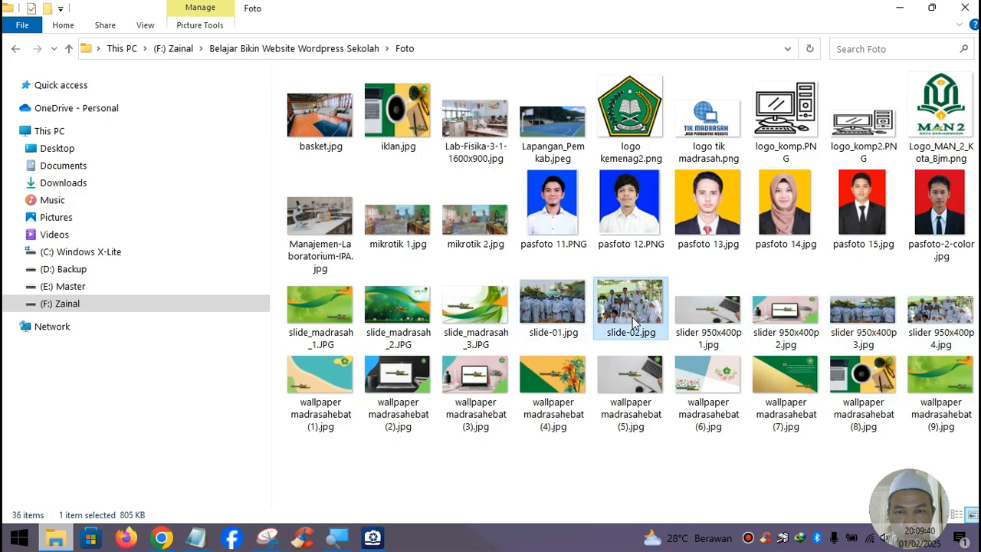
{"action": "left_click", "coordinate": [559, 325]}
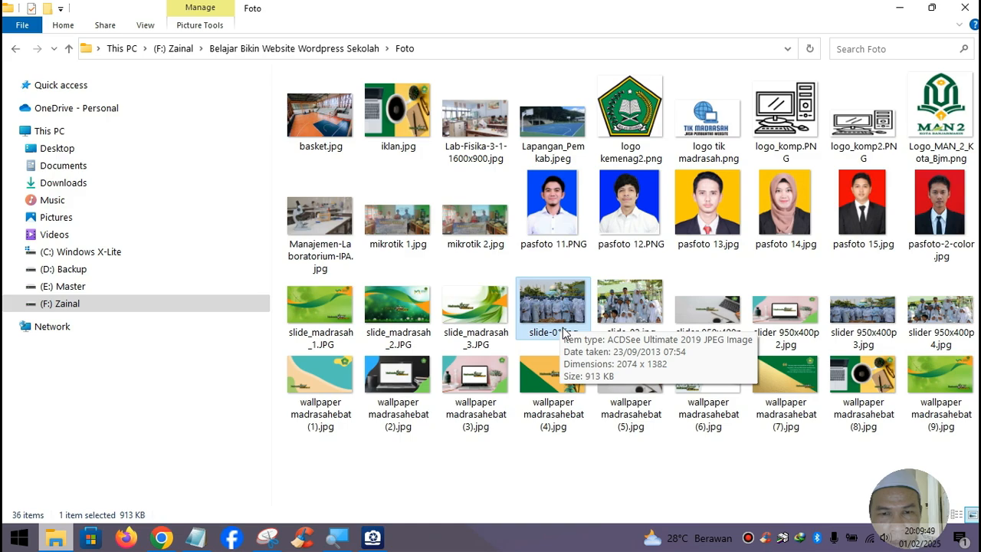
{"action": "left_click", "coordinate": [903, 9]}
- Open man2kotabjm.sch.id/wp-admin in a new tab
{"action": "left_click", "coordinate": [835, 15]}
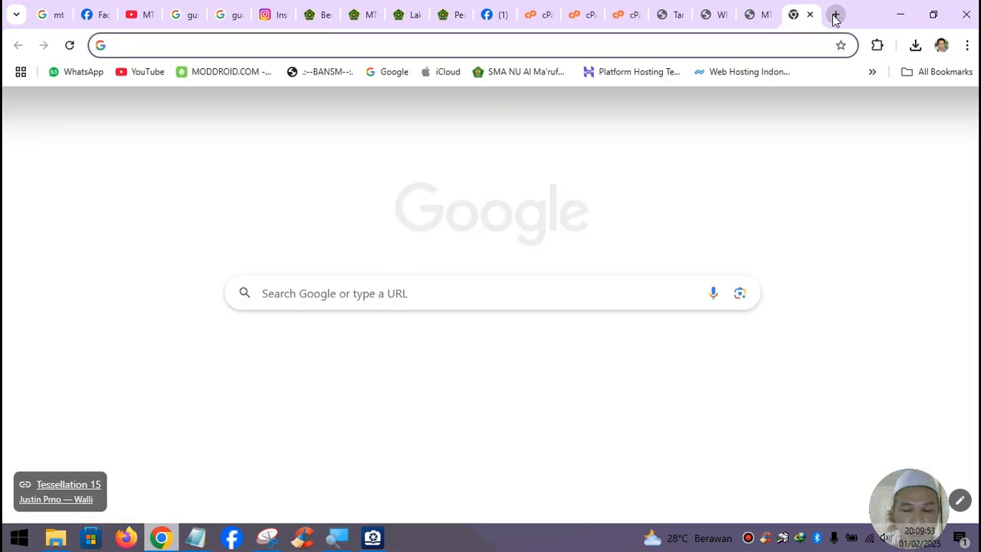
{"action": "type", "text": "man"}
{"action": "key", "text": "Right"}
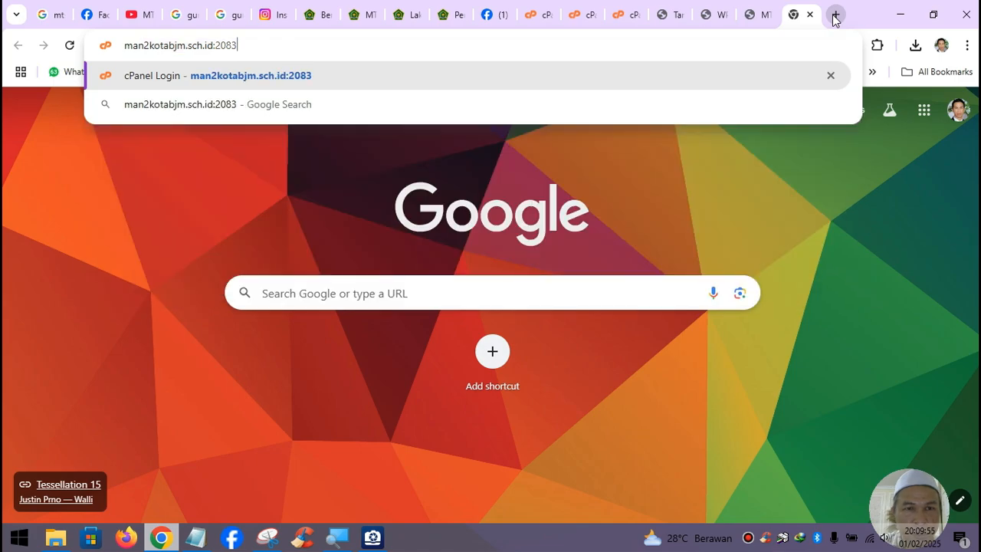
{"action": "key", "text": "BackSpace"}
{"action": "key", "text": "BackSpace"}
{"action": "key", "text": "BackSpace"}
{"action": "key", "text": "BackSpace"}
{"action": "key", "text": "BackSpace"}
{"action": "key", "text": "Return"}
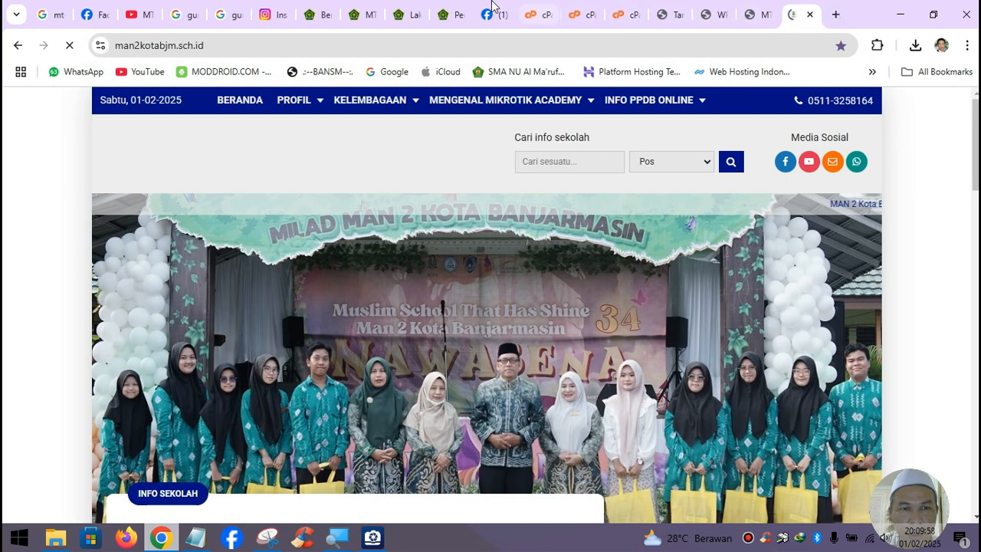
{"action": "left_click", "coordinate": [288, 45]}
{"action": "left_click", "coordinate": [287, 45]}
{"action": "type", "text": "/wp"}
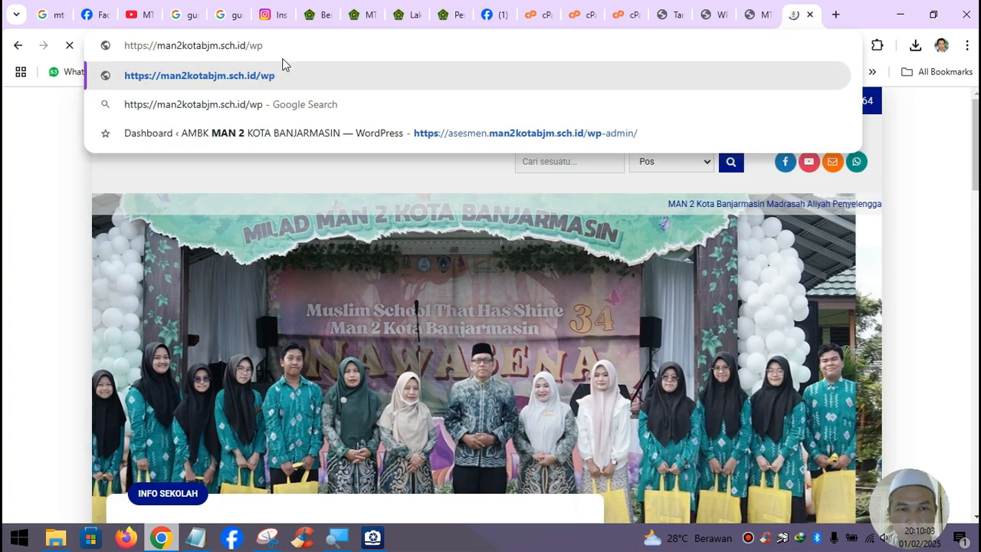
{"action": "type", "text": "-admin"}
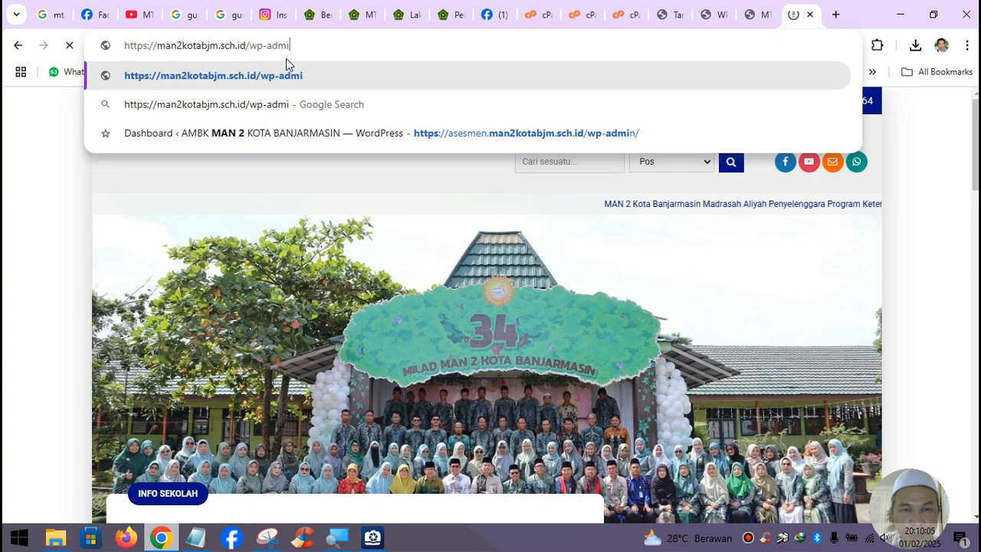
{"action": "key", "text": "Return"}
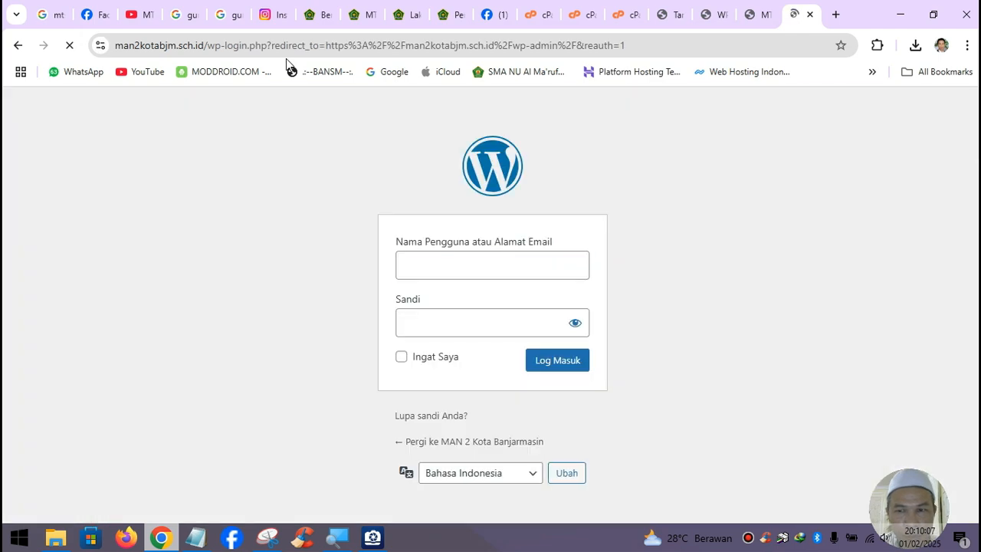
- Log in to the MAN 2 WordPress admin using Chrome's saved login
{"action": "left_click", "coordinate": [469, 269]}
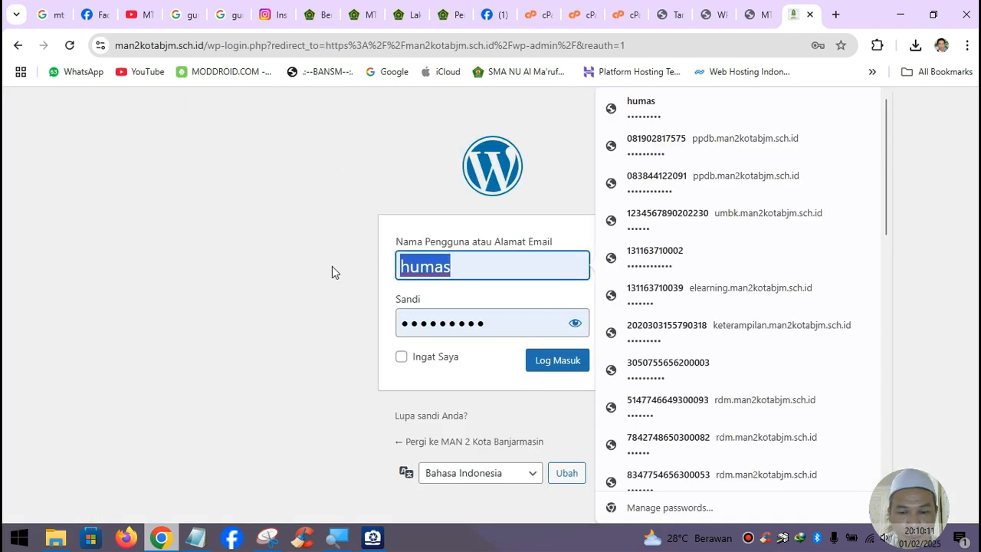
{"action": "type", "text": "man2kotabjm"}
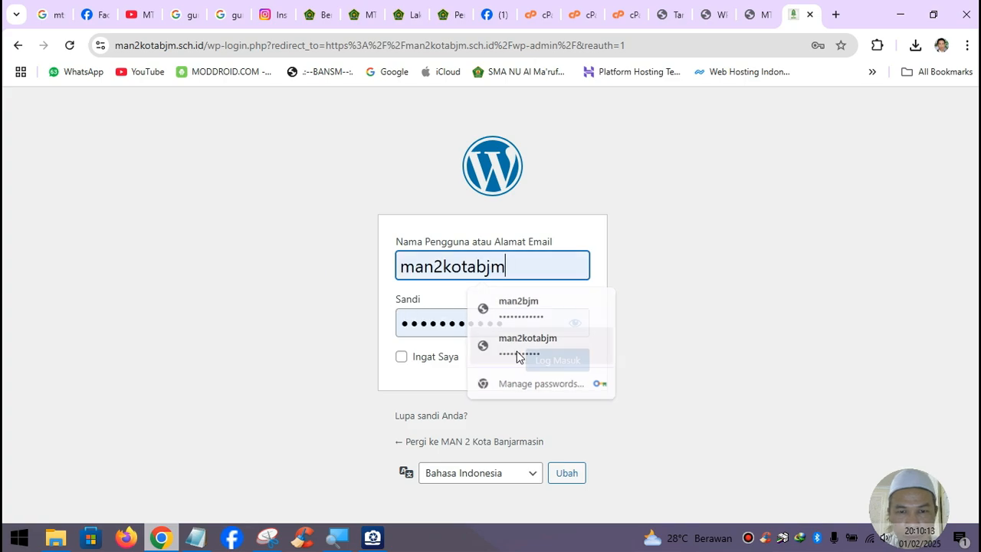
{"action": "left_click", "coordinate": [518, 346]}
{"action": "left_click", "coordinate": [551, 367]}
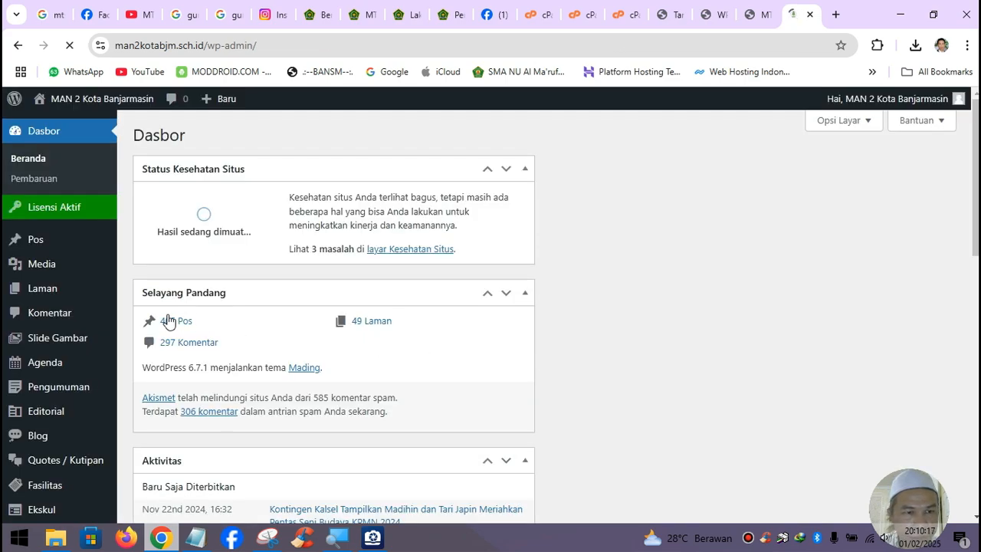
- Open the Slide Gambar list and view Slide 03 on the public site
{"action": "left_click", "coordinate": [66, 344]}
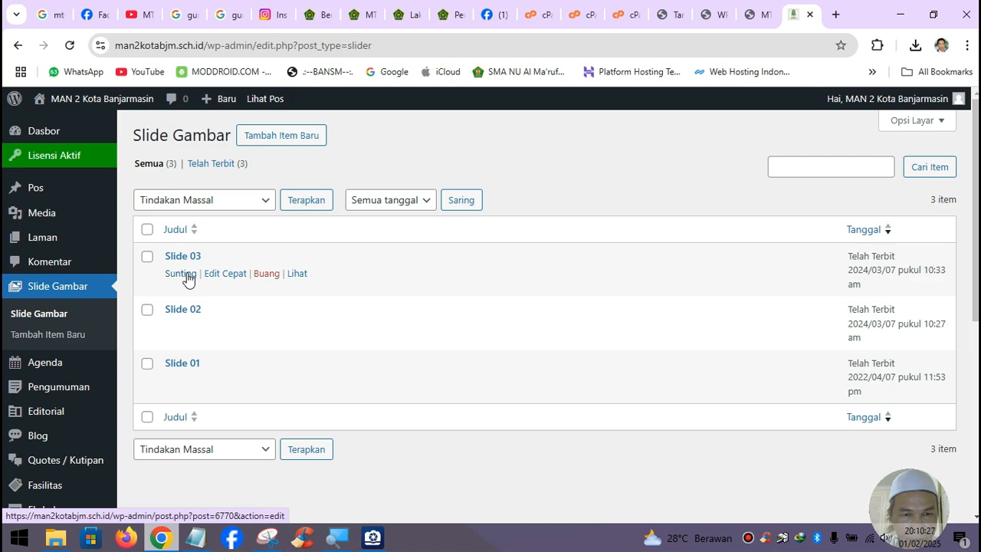
{"action": "left_click", "coordinate": [303, 277]}
{"action": "scroll", "coordinate": [388, 305], "scroll_direction": "down", "scroll_amount": 3}
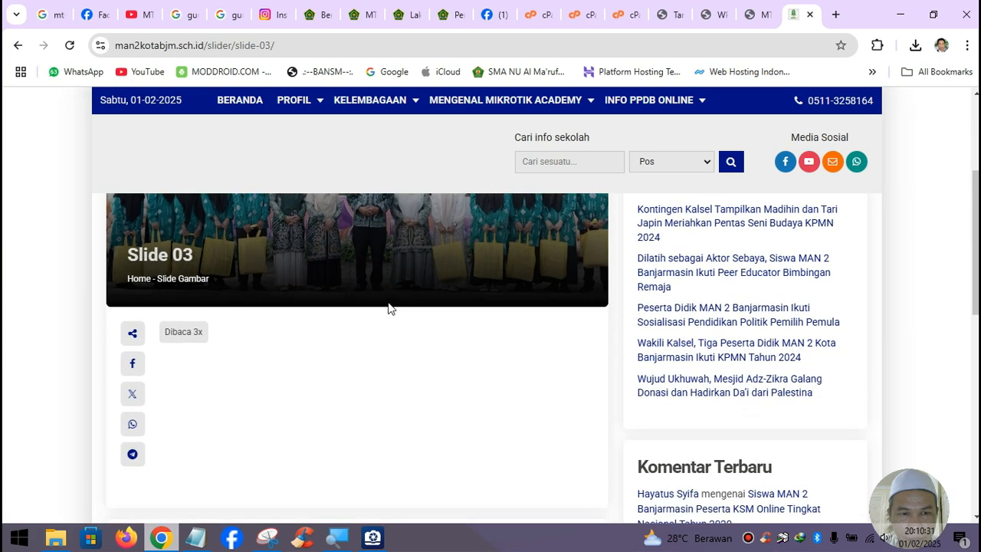
{"action": "scroll", "coordinate": [368, 308], "scroll_direction": "down", "scroll_amount": 2}
{"action": "scroll", "coordinate": [368, 309], "scroll_direction": "up", "scroll_amount": 5}
{"action": "left_click", "coordinate": [17, 46]}
- Edit Slide 03 and move its Gambar 1200 x 600 box into the main column
{"action": "mouse_move", "coordinate": [210, 281]}
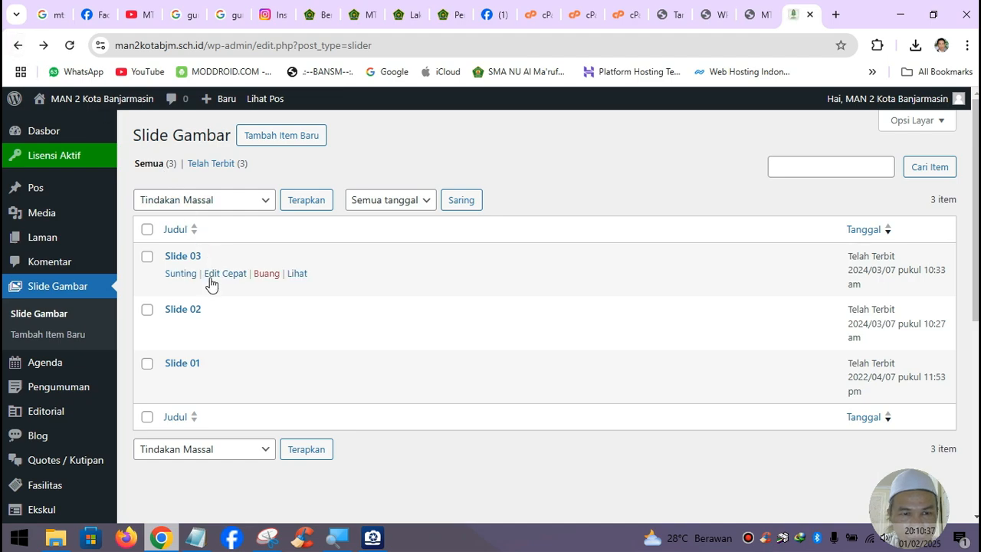
{"action": "left_click", "coordinate": [190, 274]}
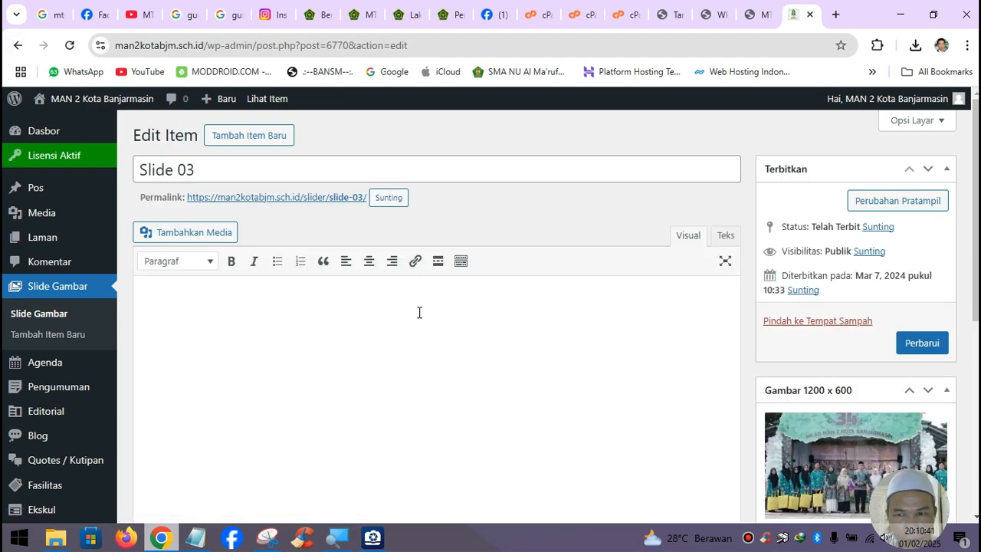
{"action": "scroll", "coordinate": [419, 311], "scroll_direction": "down", "scroll_amount": 1}
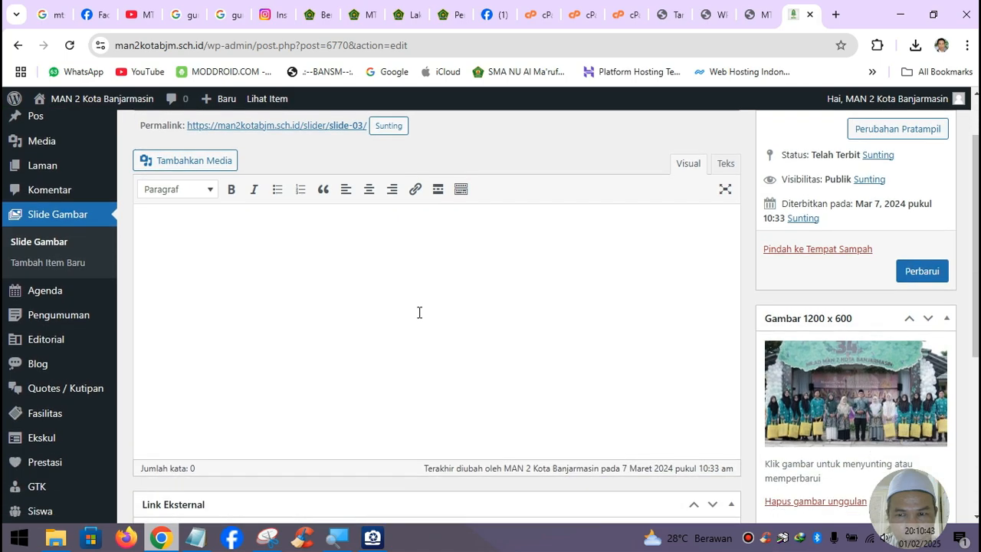
{"action": "scroll", "coordinate": [419, 312], "scroll_direction": "down", "scroll_amount": 2}
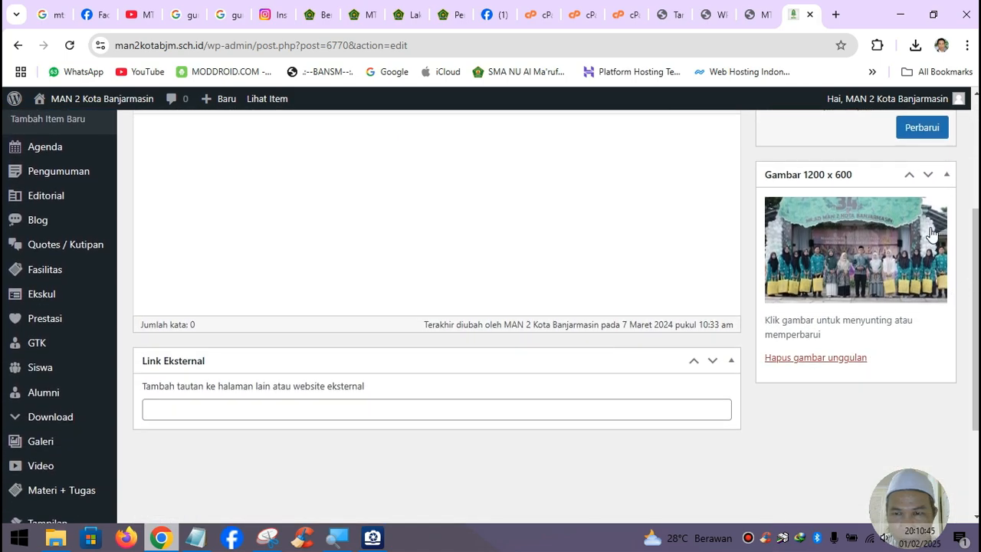
{"action": "left_click", "coordinate": [927, 176]}
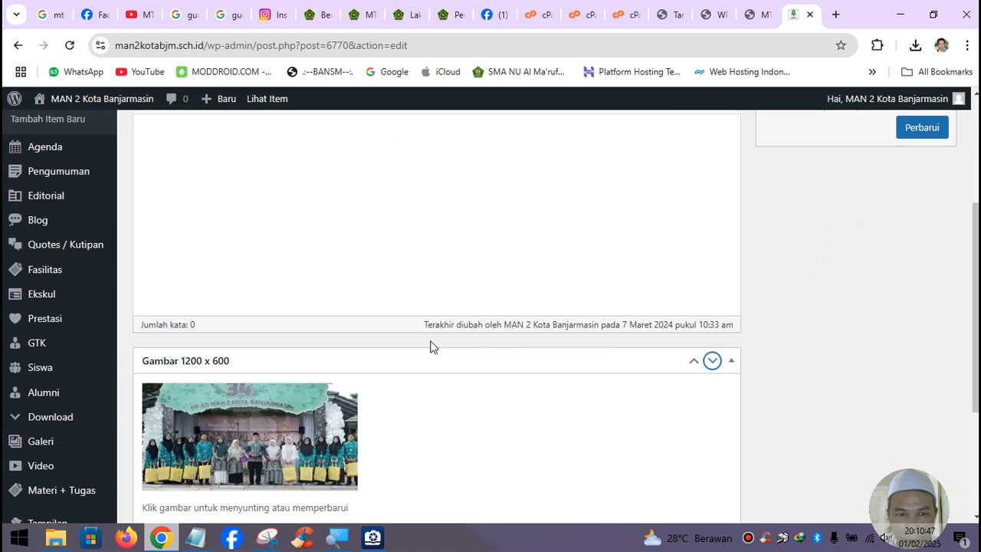
{"action": "scroll", "coordinate": [341, 384], "scroll_direction": "down", "scroll_amount": 2}
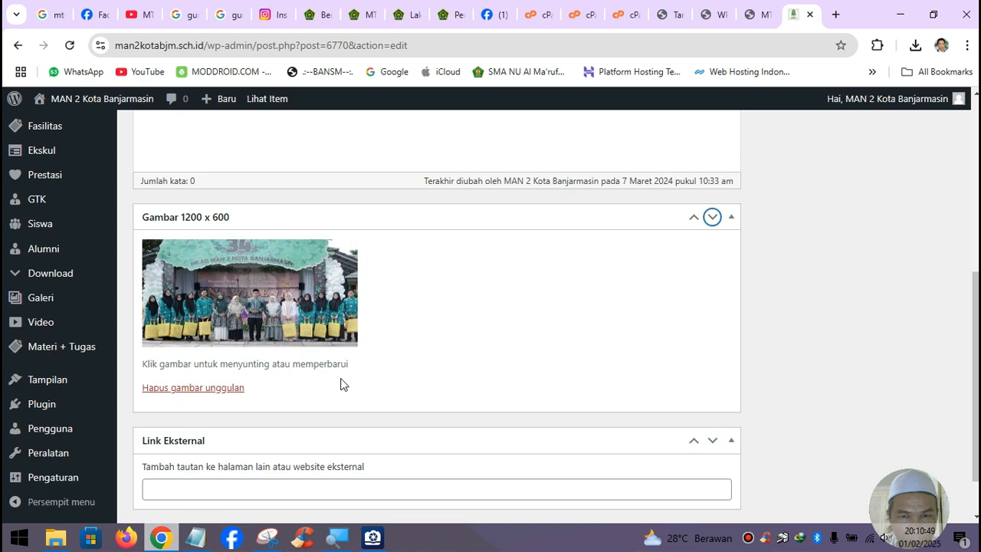
{"action": "scroll", "coordinate": [341, 384], "scroll_direction": "up", "scroll_amount": 2}
{"action": "scroll", "coordinate": [342, 384], "scroll_direction": "down", "scroll_amount": 2}
{"action": "scroll", "coordinate": [342, 383], "scroll_direction": "down", "scroll_amount": 1}
{"action": "scroll", "coordinate": [341, 378], "scroll_direction": "up", "scroll_amount": 2}
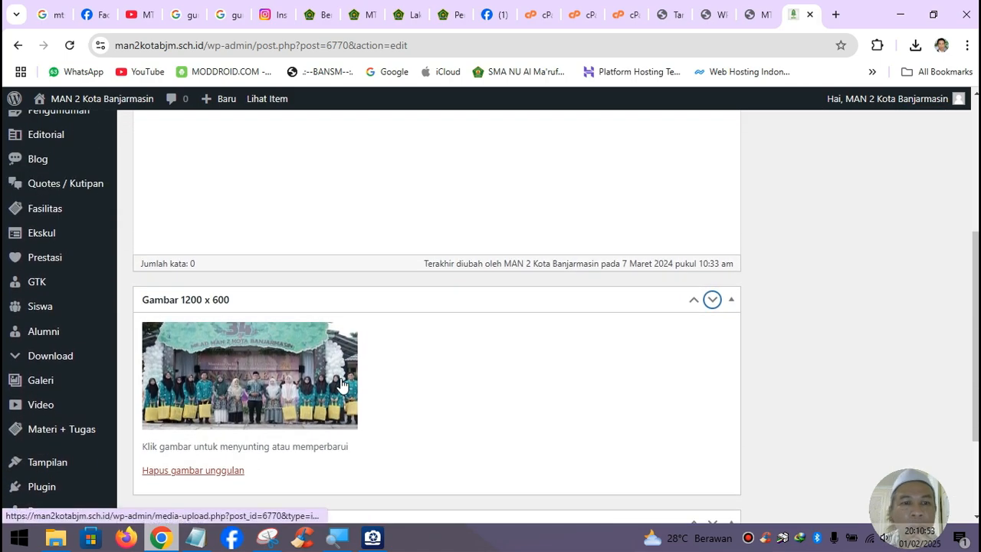
- Close the WordPress admin tab, check the mtsn3kotabjm.sch.id homepage, and switch to ACDSee
{"action": "left_click", "coordinate": [811, 13]}
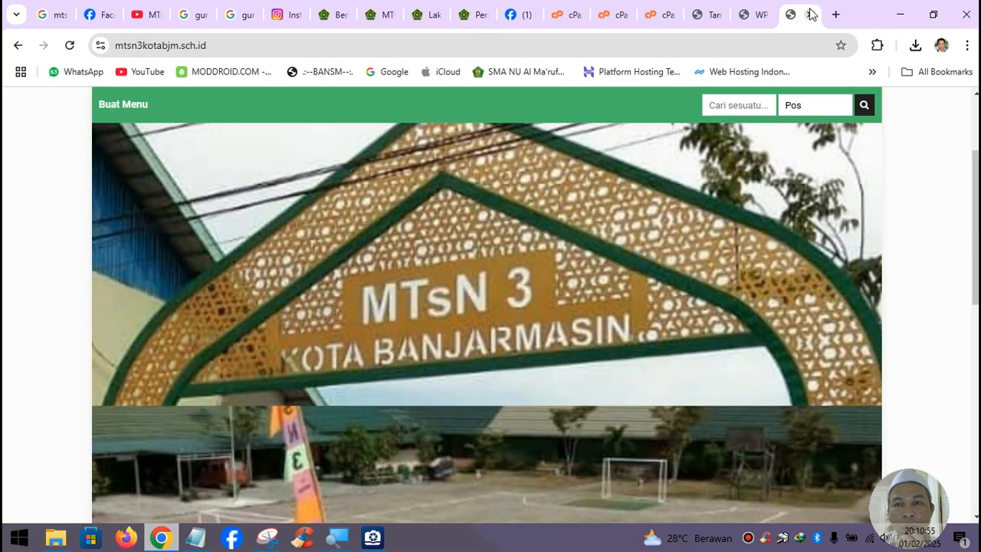
{"action": "scroll", "coordinate": [620, 262], "scroll_direction": "down", "scroll_amount": 3}
{"action": "scroll", "coordinate": [563, 183], "scroll_direction": "up", "scroll_amount": 2}
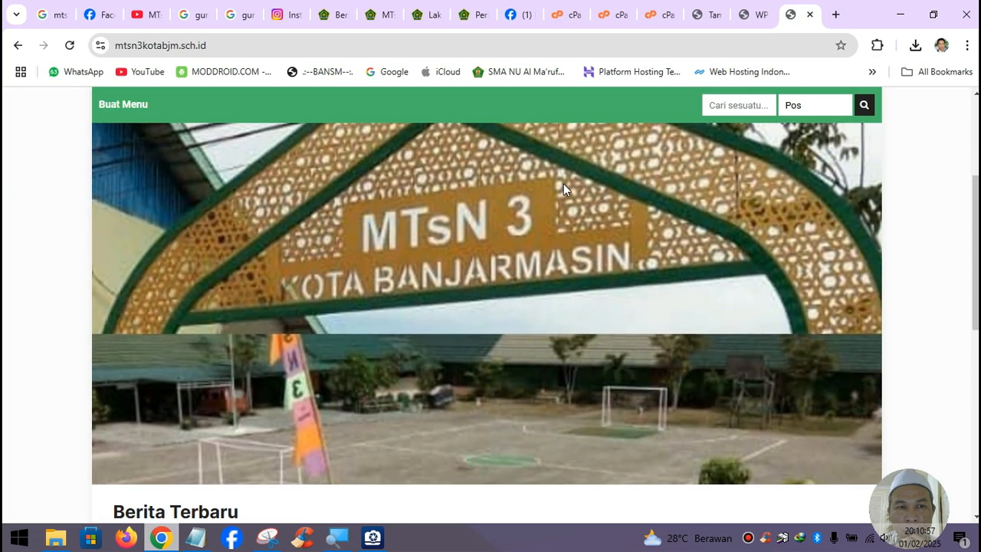
{"action": "left_click", "coordinate": [373, 536]}
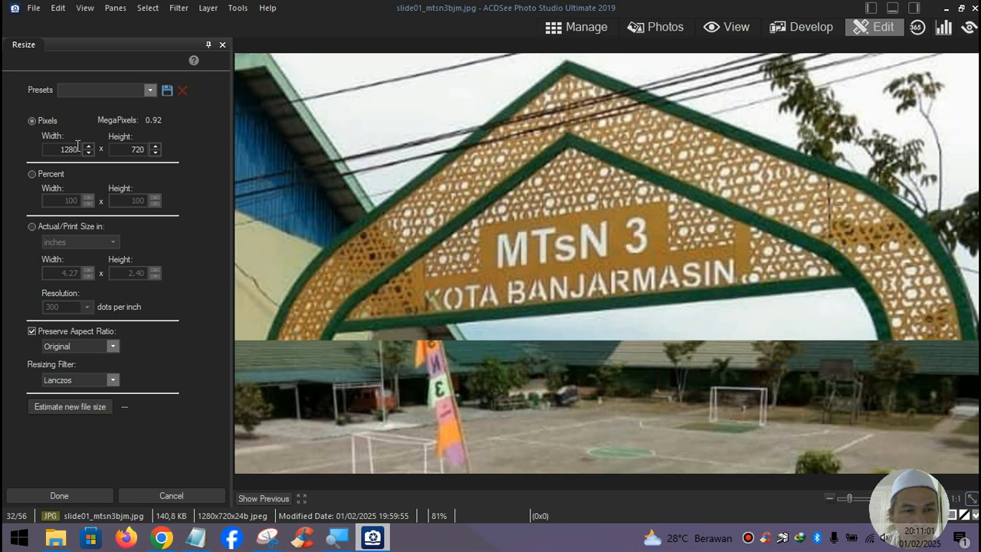
- Resize slide01_mtsn3bjm.jpg to 1200 wide by 600 high with aspect ratio unlocked
{"action": "left_click_drag", "start_coordinate": [82, 150], "coordinate": [44, 151]}
{"action": "type", "text": "1200"}
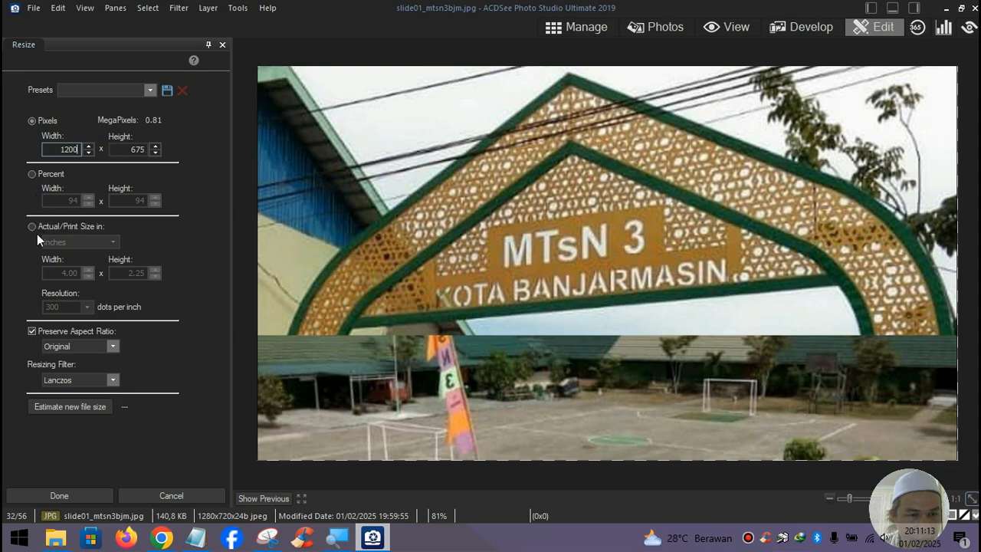
{"action": "left_click", "coordinate": [32, 331]}
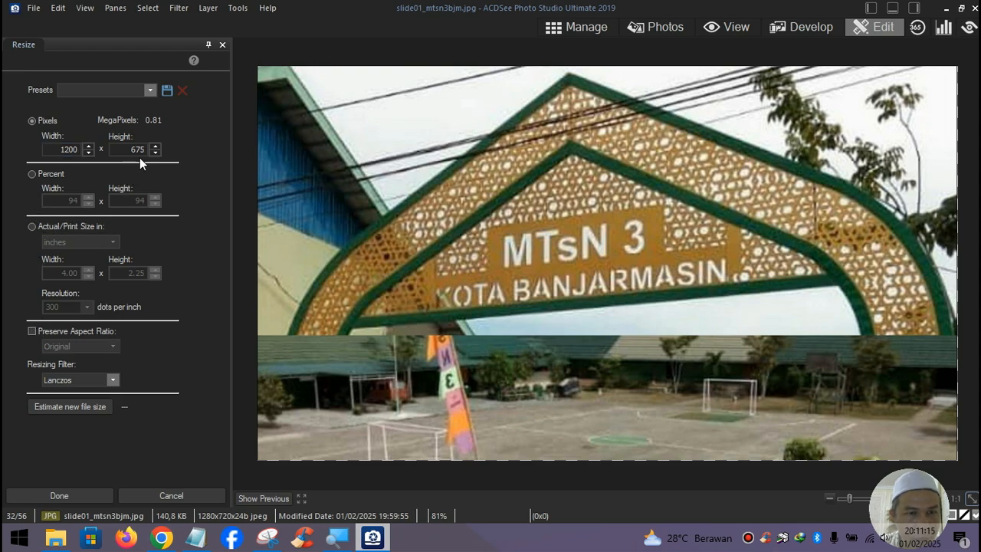
{"action": "left_click_drag", "start_coordinate": [146, 152], "coordinate": [114, 152]}
{"action": "type", "text": "2"}
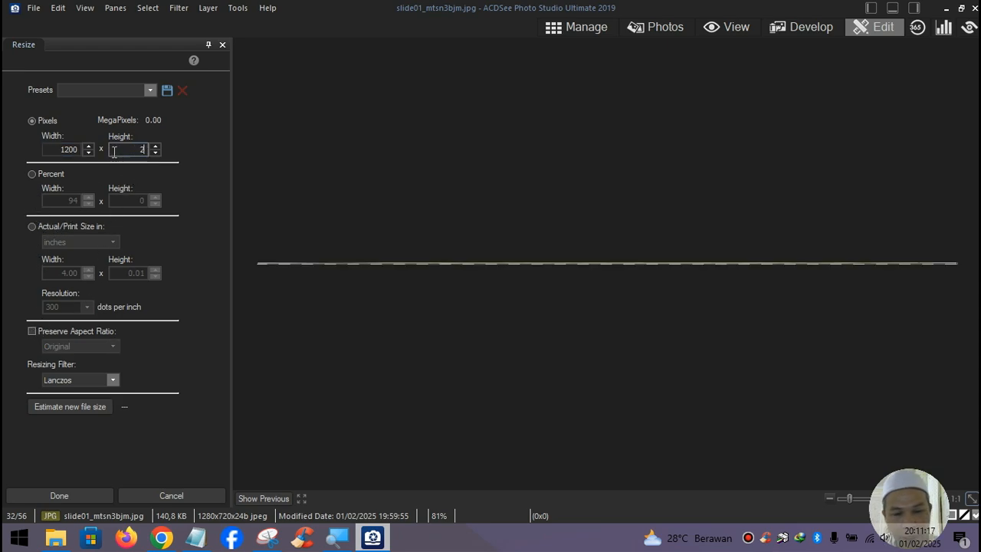
{"action": "type", "text": "600"}
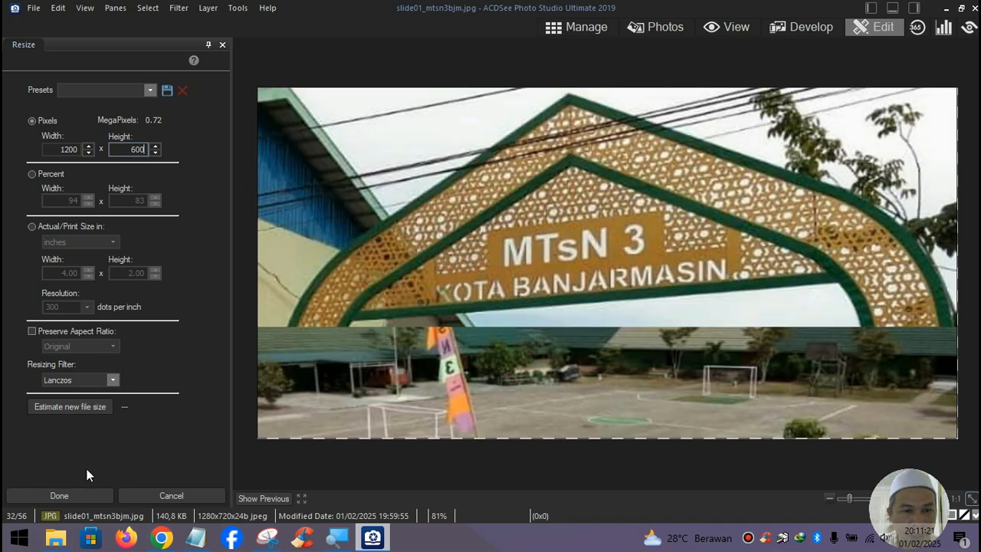
{"action": "left_click", "coordinate": [80, 408]}
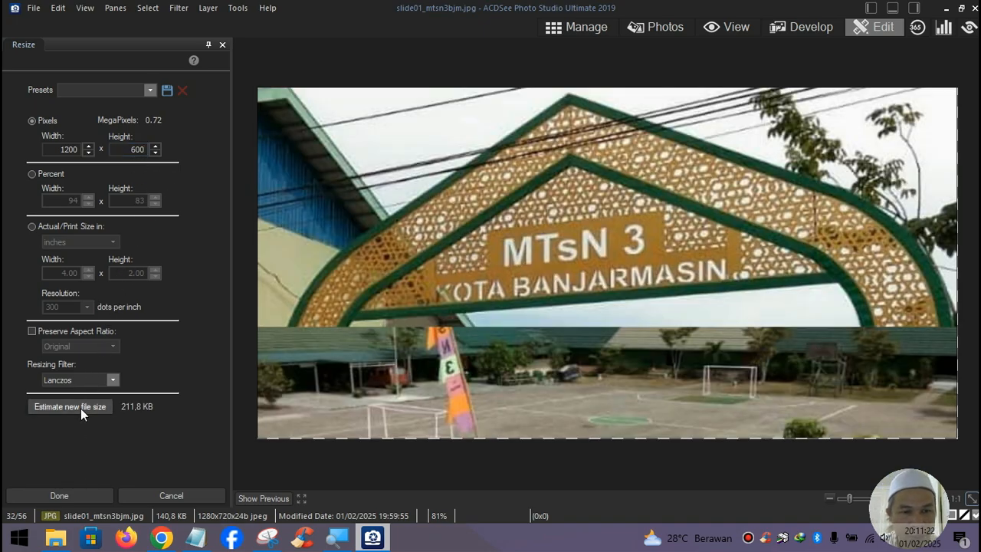
{"action": "left_click", "coordinate": [77, 491]}
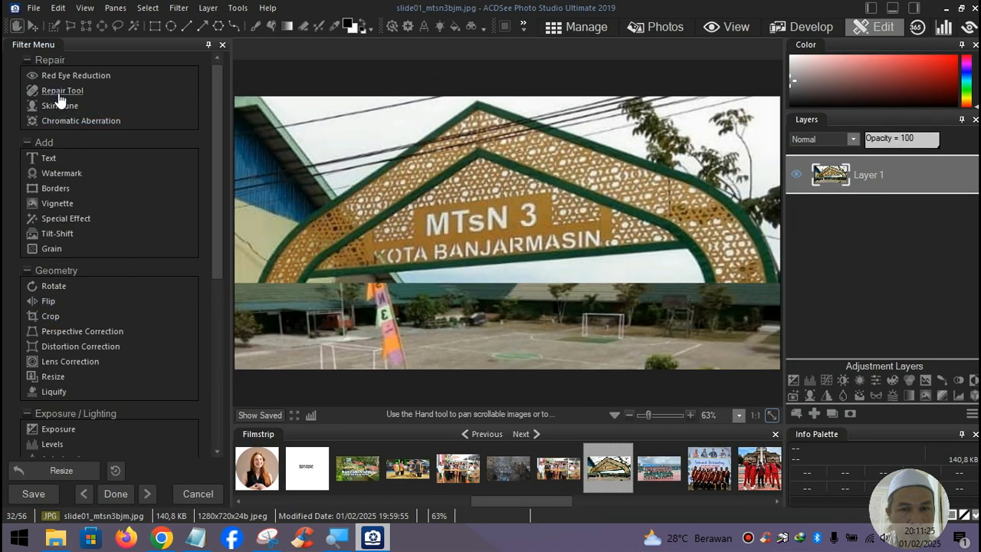
- Try saving the resized image over slide01_mtsn3bjm.jpg, then dismiss the same-file error
{"action": "left_click", "coordinate": [34, 8]}
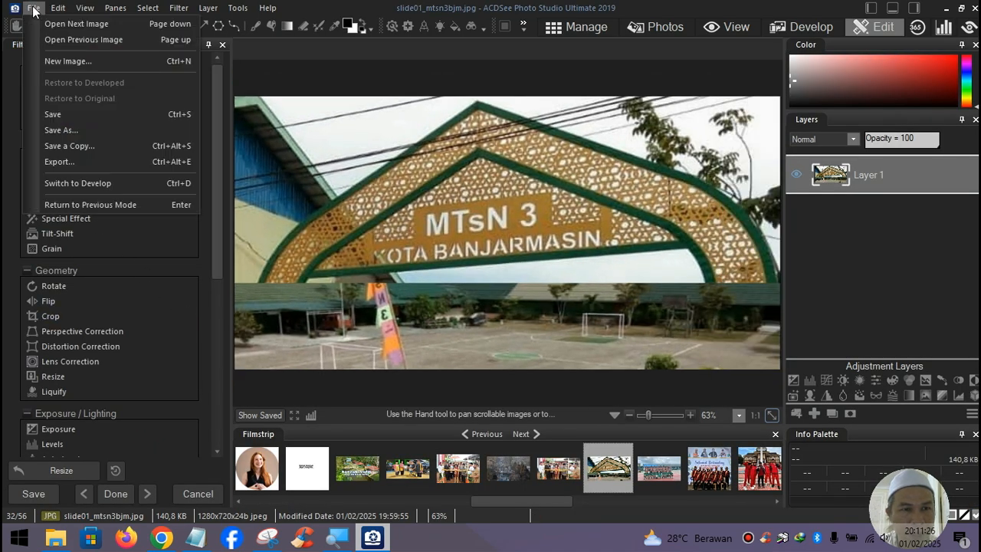
{"action": "left_click", "coordinate": [67, 130]}
{"action": "left_click", "coordinate": [406, 201]}
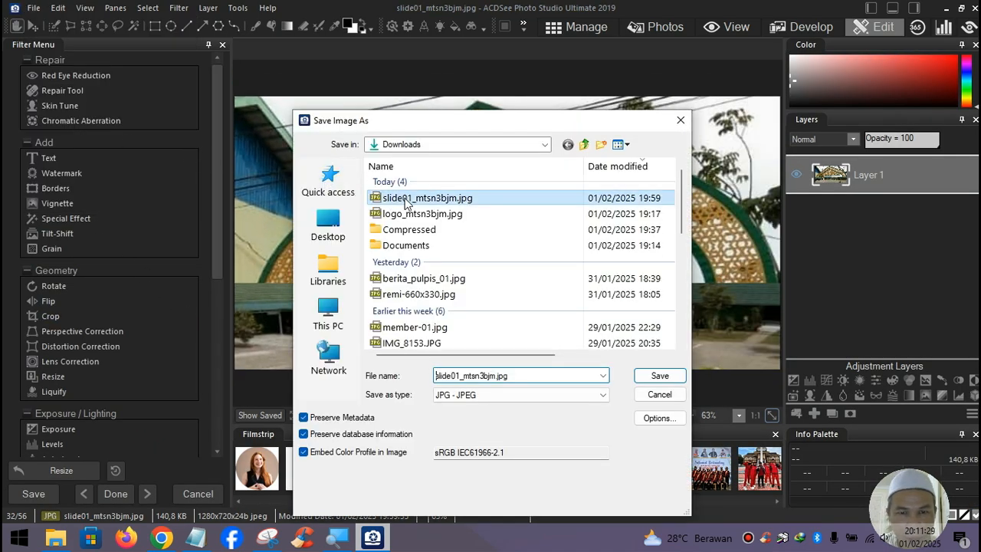
{"action": "left_click", "coordinate": [660, 376]}
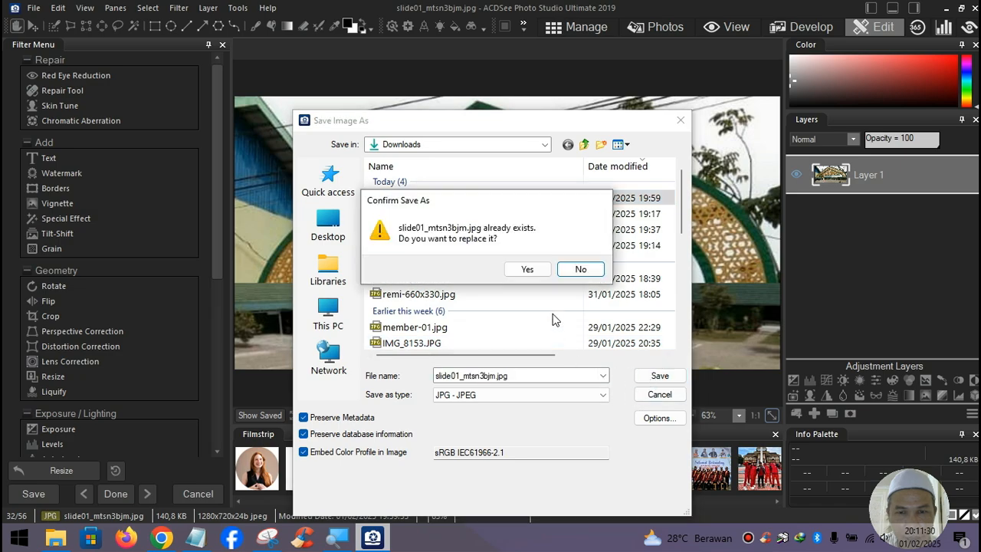
{"action": "left_click", "coordinate": [527, 269]}
{"action": "left_click", "coordinate": [602, 353]}
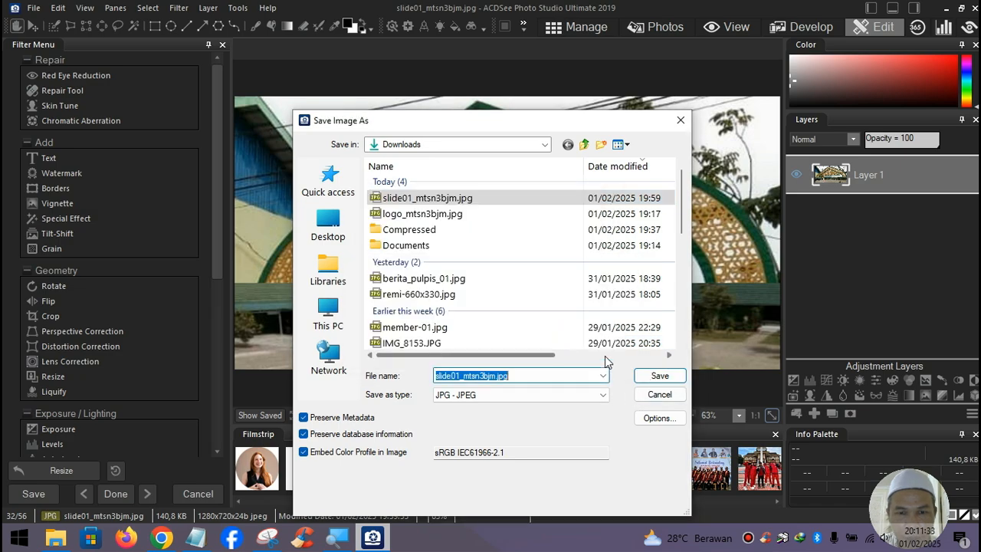
- Save the image as slide02_mtsn3bjm.jpg, then bring up remi-660x330.jpg
{"action": "left_click", "coordinate": [480, 375]}
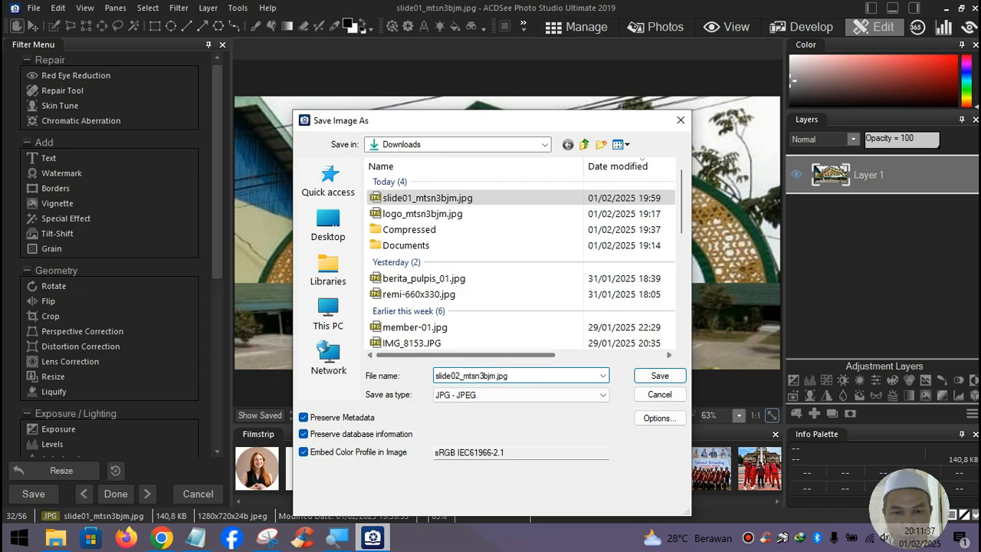
{"action": "left_click", "coordinate": [660, 376]}
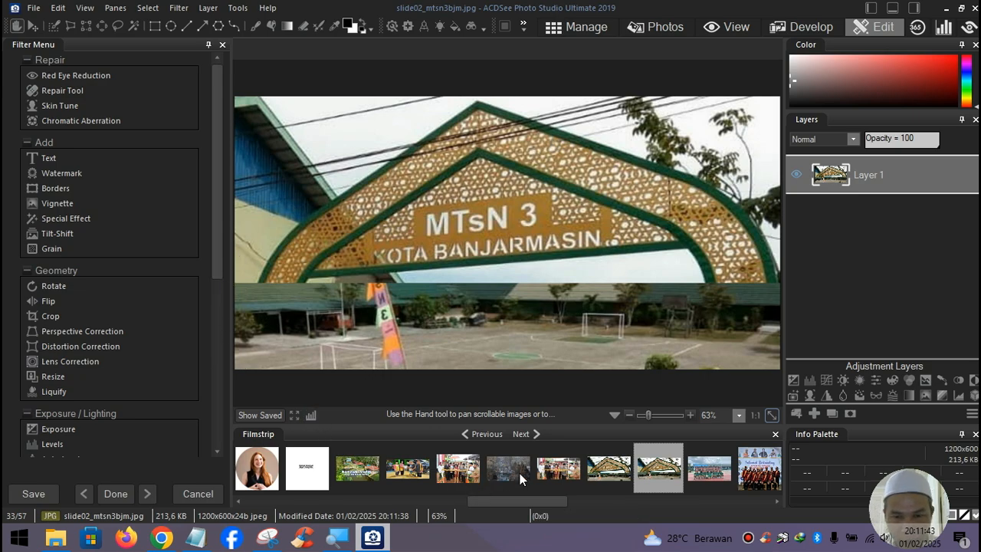
{"action": "left_click", "coordinate": [559, 469]}
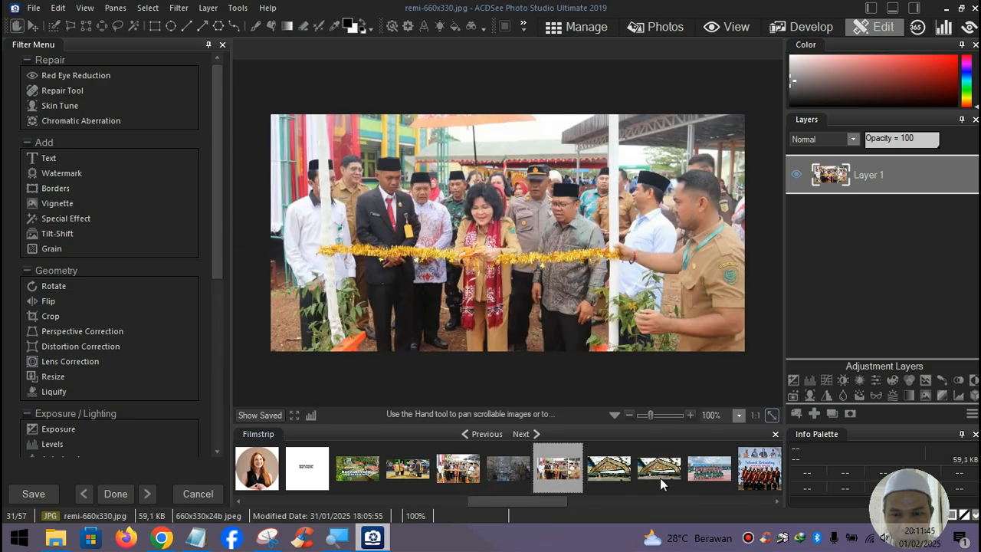
{"action": "left_click", "coordinate": [747, 538]}
- From Downloads, open slide03_mtsn3bjm.jpg with Edit with ACDSee Ultimate 2019
{"action": "left_click", "coordinate": [628, 109]}
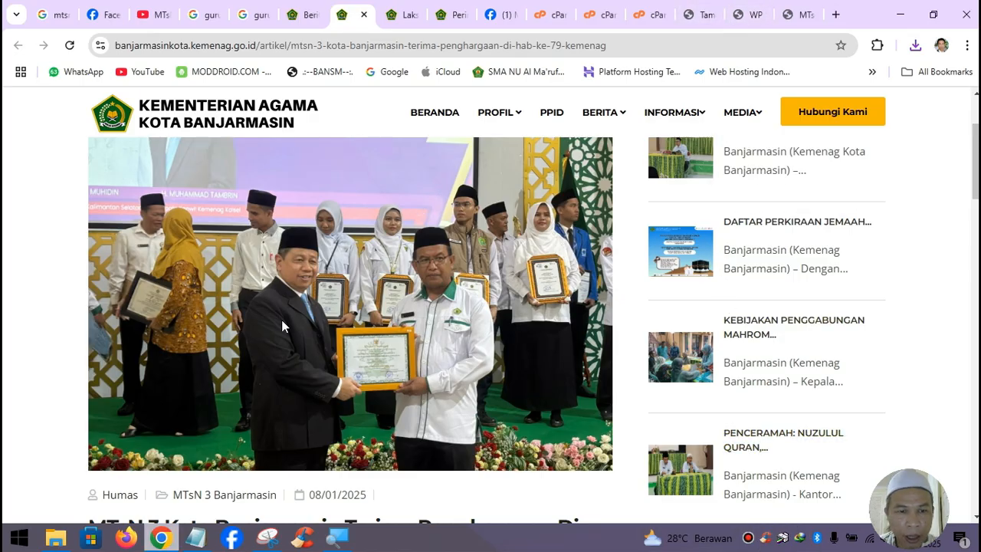
{"action": "left_click", "coordinate": [56, 538]}
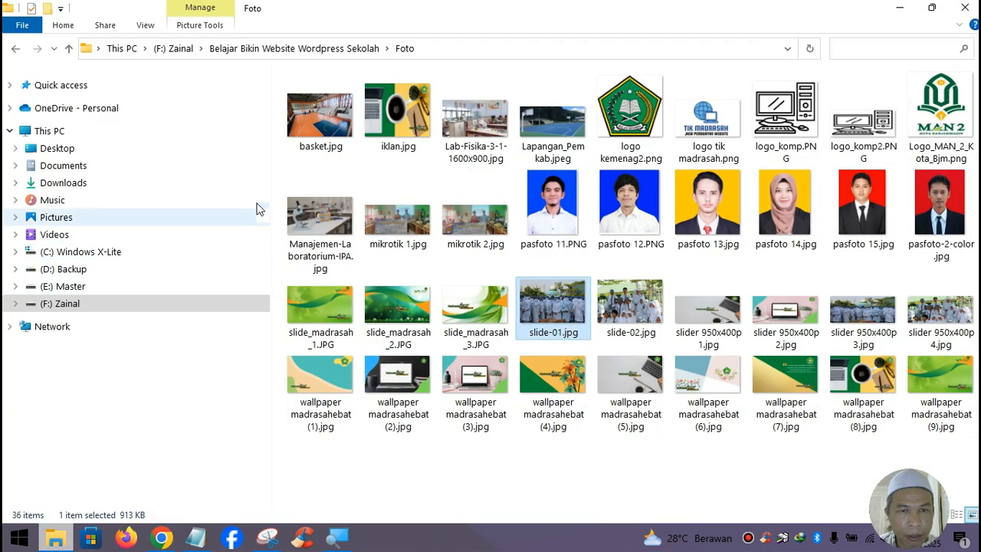
{"action": "left_click", "coordinate": [81, 185]}
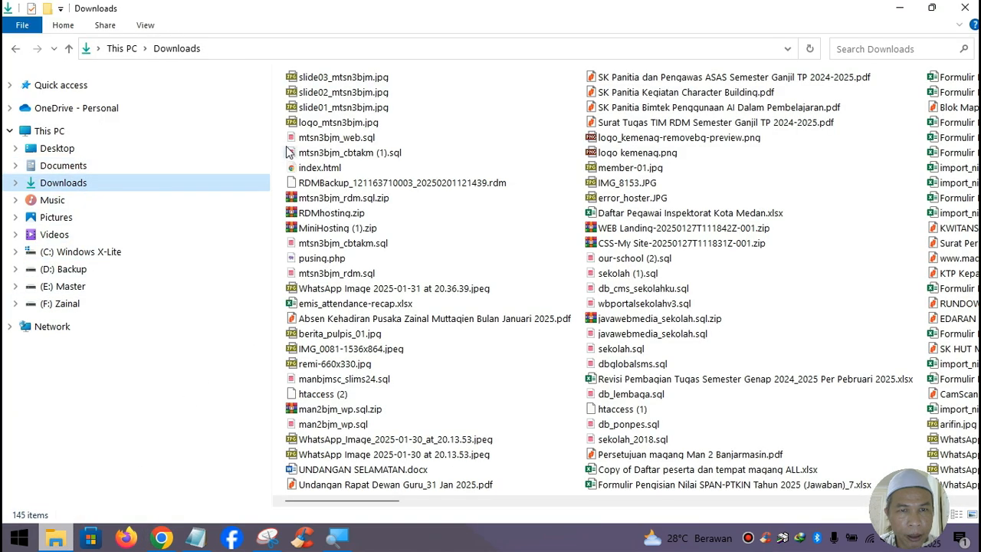
{"action": "left_click", "coordinate": [337, 79]}
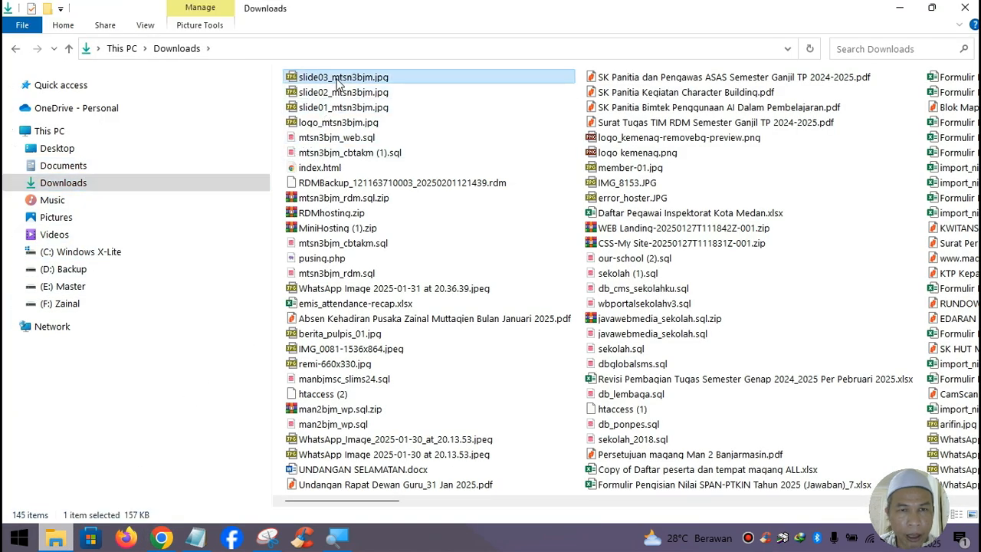
{"action": "right_click", "coordinate": [337, 82]}
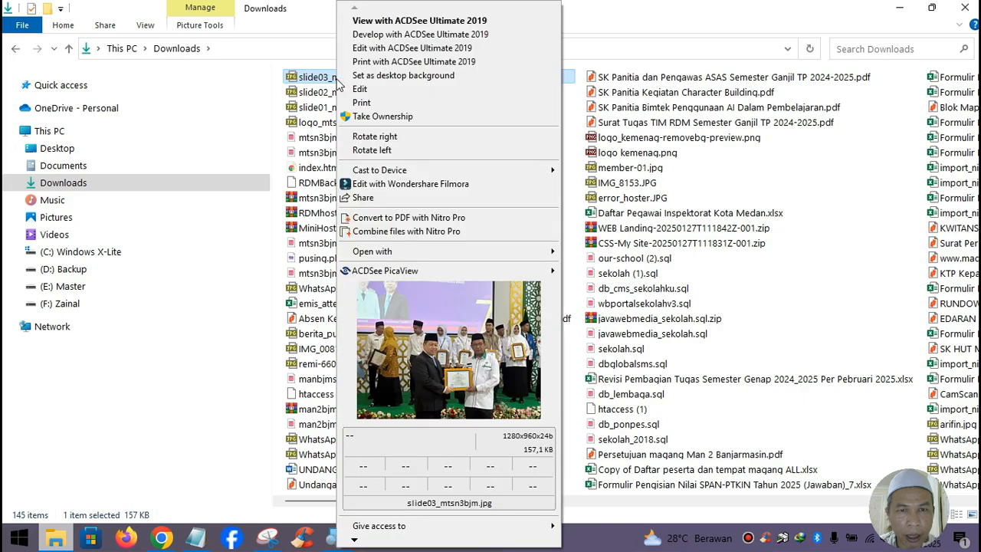
{"action": "left_click", "coordinate": [392, 48]}
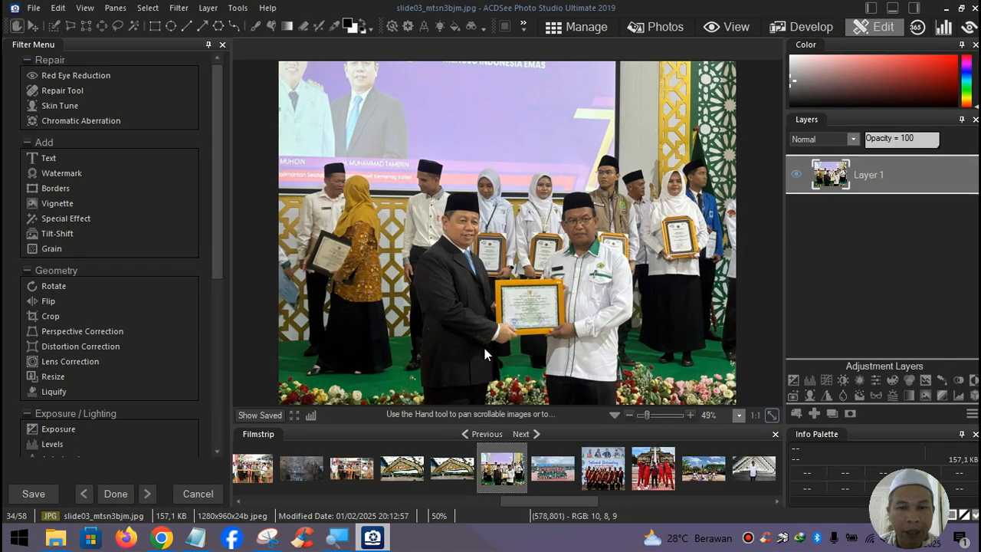
{"action": "left_click", "coordinate": [50, 378]}
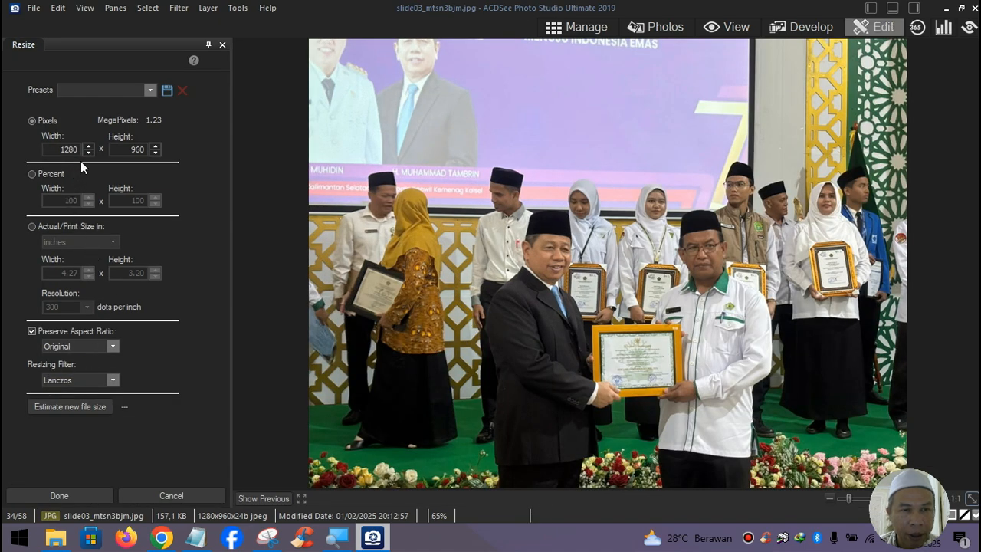
{"action": "left_click_drag", "start_coordinate": [78, 150], "coordinate": [48, 155]}
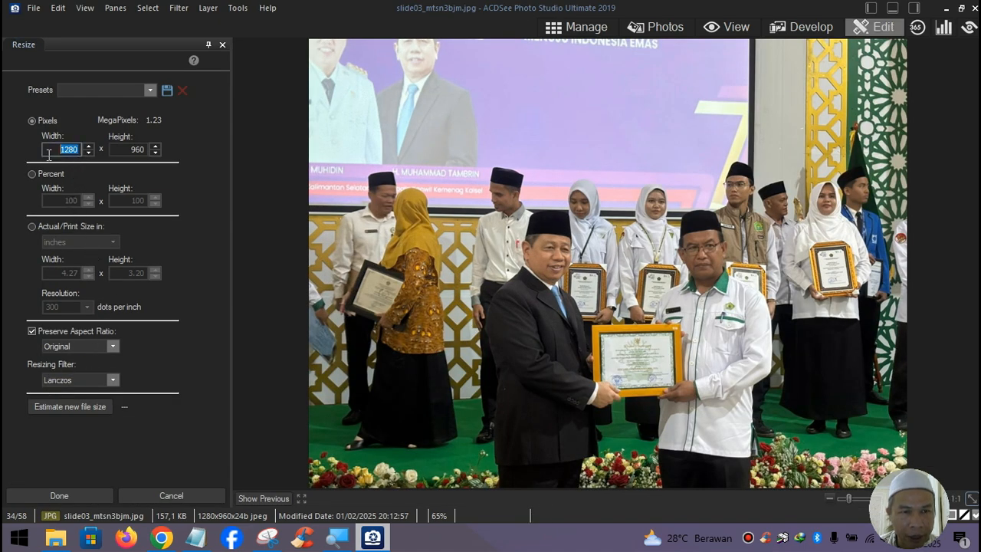
{"action": "type", "text": "1200"}
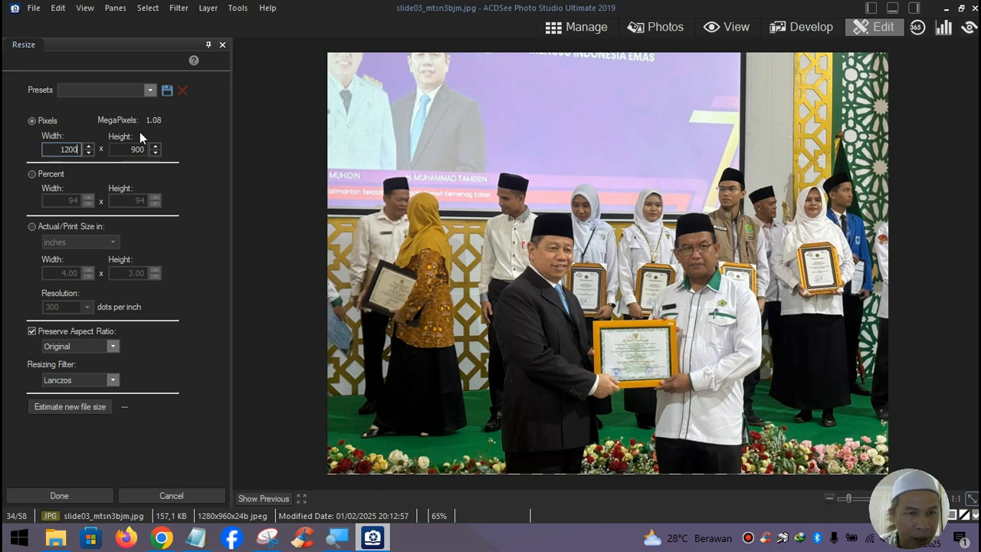
{"action": "left_click", "coordinate": [172, 495]}
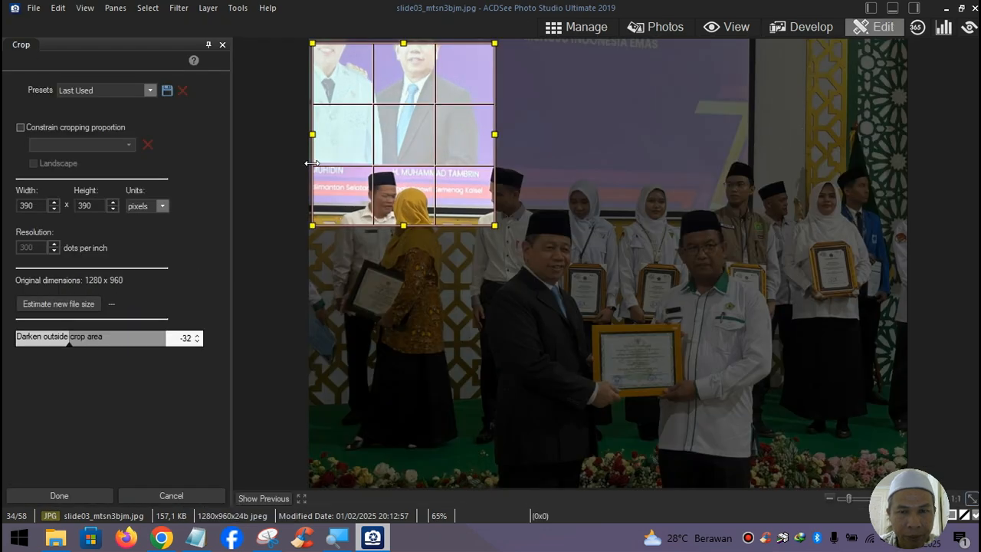
- Crop the award photo to 1200 x 600, positioning the box over the ceremony
{"action": "left_click_drag", "start_coordinate": [372, 139], "coordinate": [364, 207]}
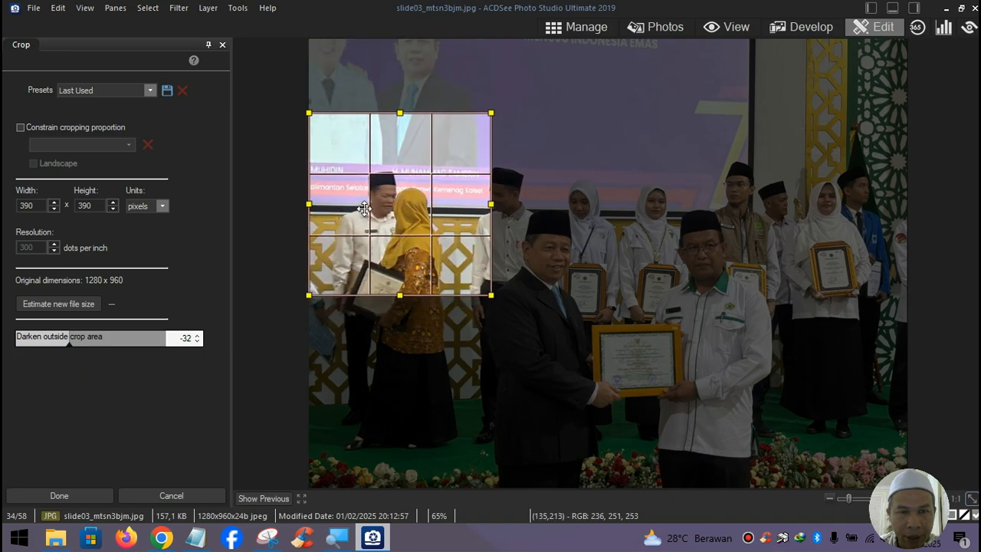
{"action": "left_click_drag", "start_coordinate": [491, 205], "coordinate": [907, 245]}
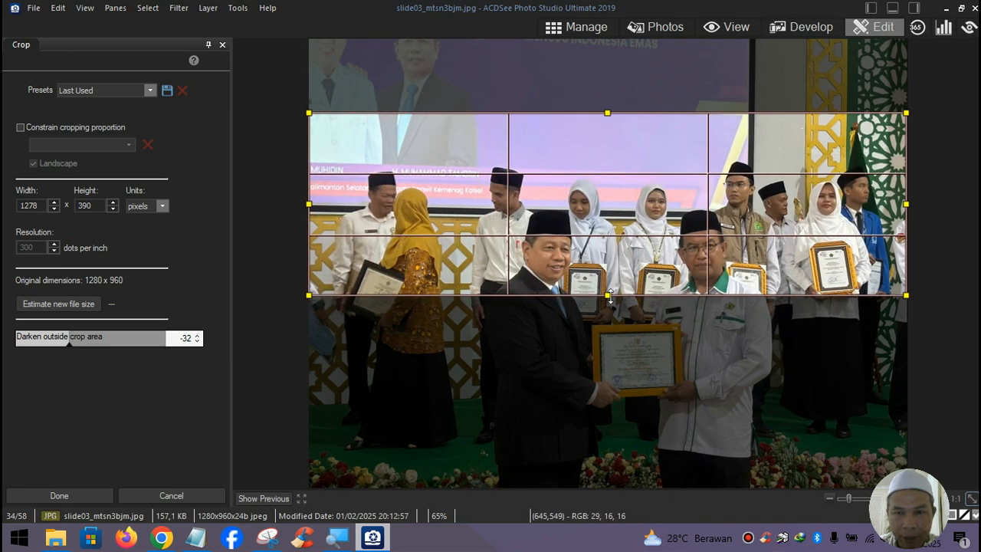
{"action": "left_click_drag", "start_coordinate": [607, 296], "coordinate": [614, 495]}
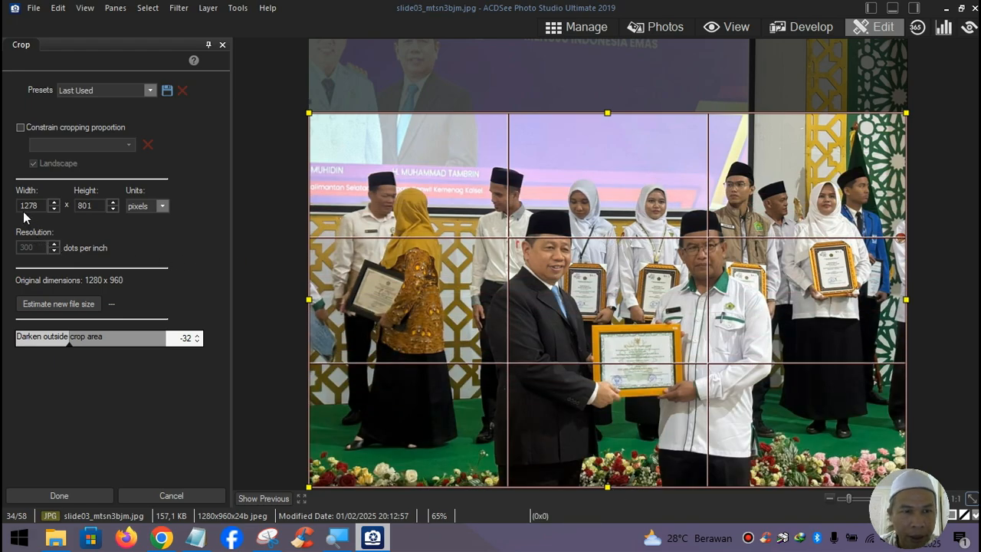
{"action": "left_click_drag", "start_coordinate": [29, 202], "coordinate": [59, 201]}
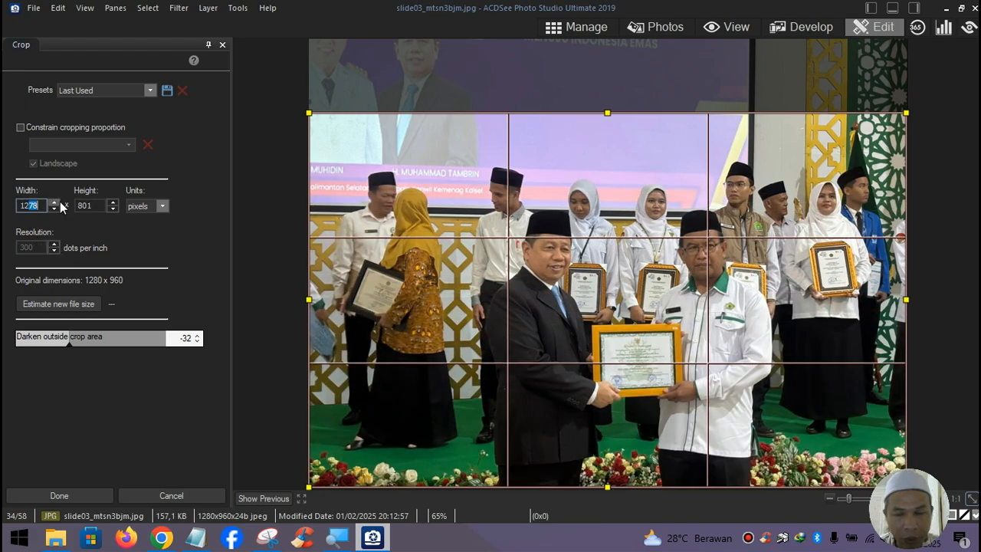
{"action": "type", "text": "00"}
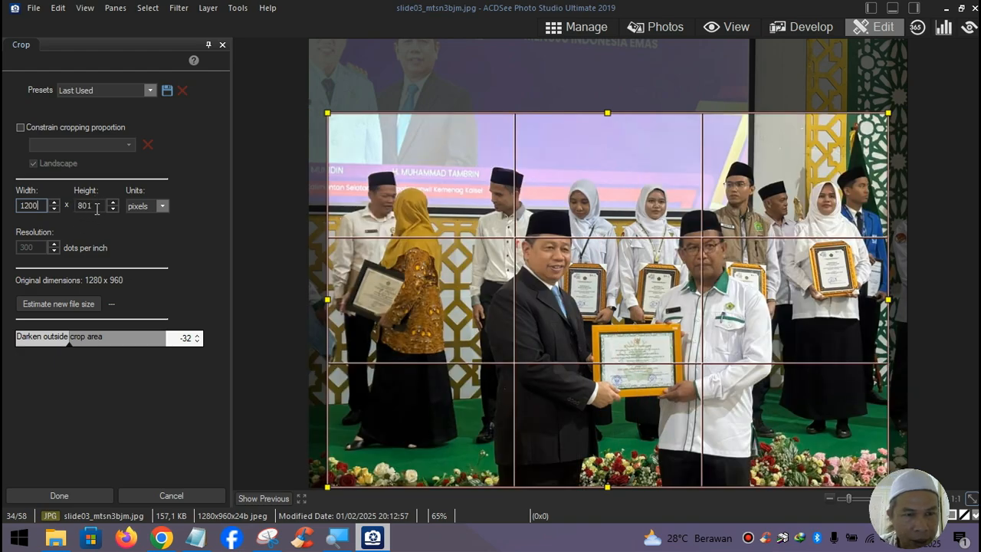
{"action": "left_click_drag", "start_coordinate": [96, 207], "coordinate": [72, 207]}
{"action": "type", "text": "600"}
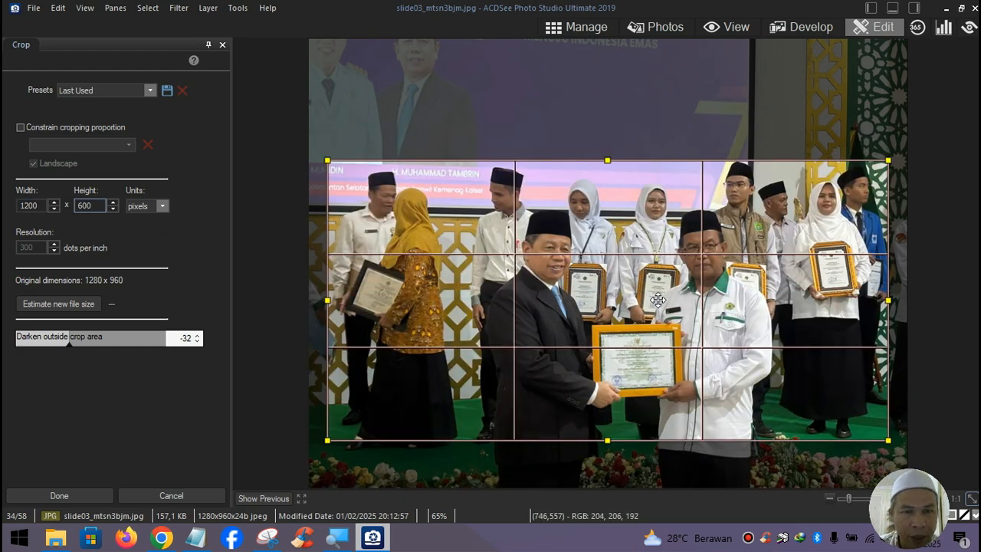
{"action": "left_click_drag", "start_coordinate": [657, 299], "coordinate": [653, 289]}
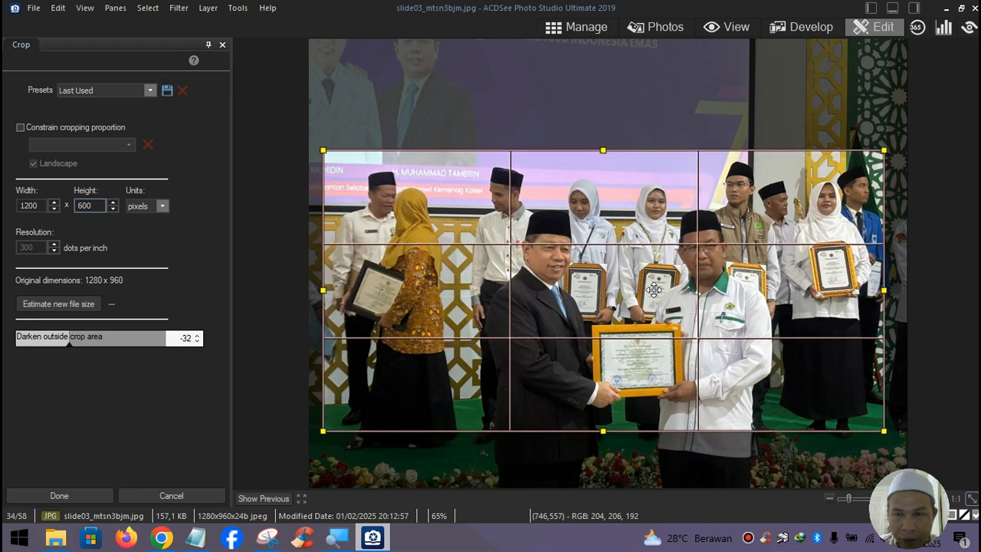
{"action": "left_click_drag", "start_coordinate": [654, 290], "coordinate": [656, 287]}
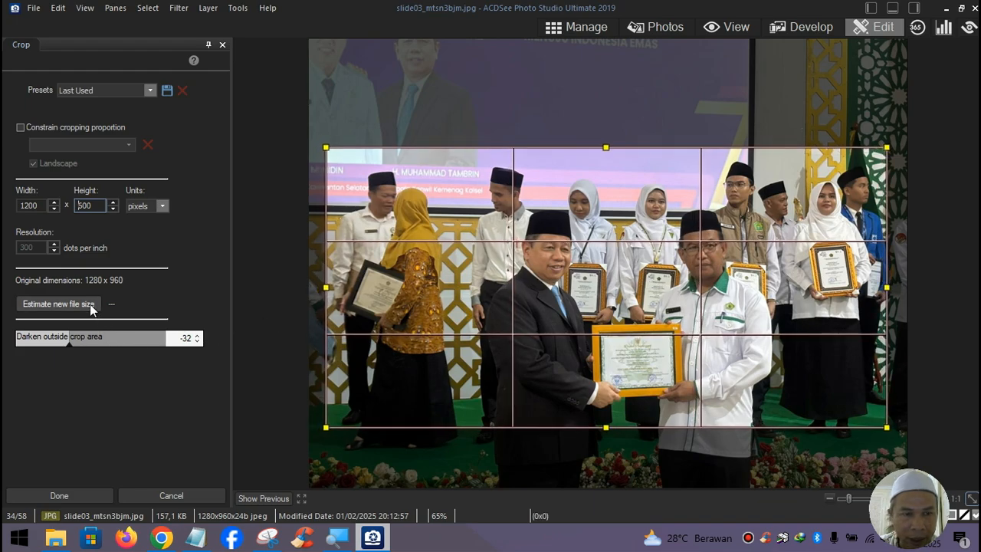
{"action": "left_click", "coordinate": [87, 498]}
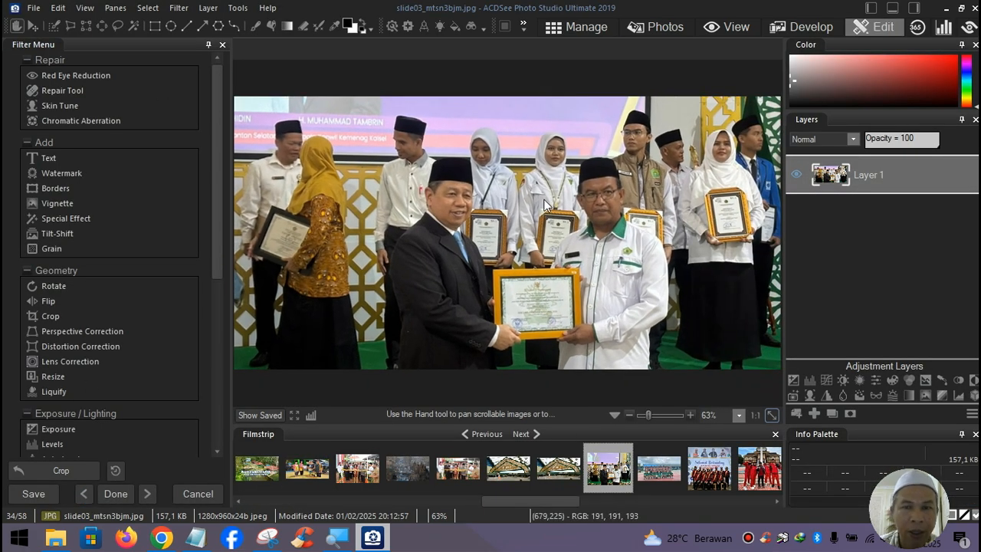
- Save the cropped photo as slide04_mtsn3bjm.jpg in Downloads, then bring up slide02
{"action": "left_click", "coordinate": [34, 7]}
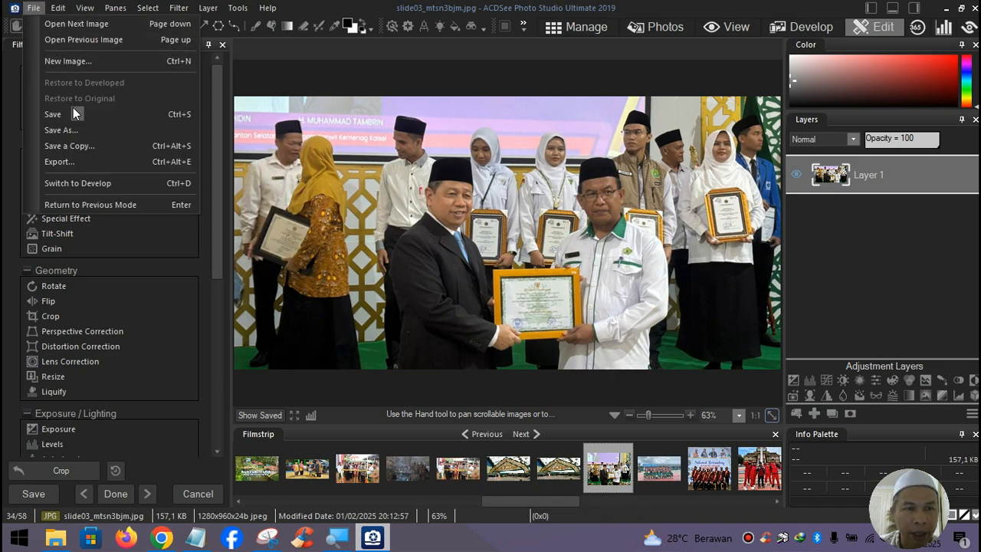
{"action": "left_click", "coordinate": [74, 130]}
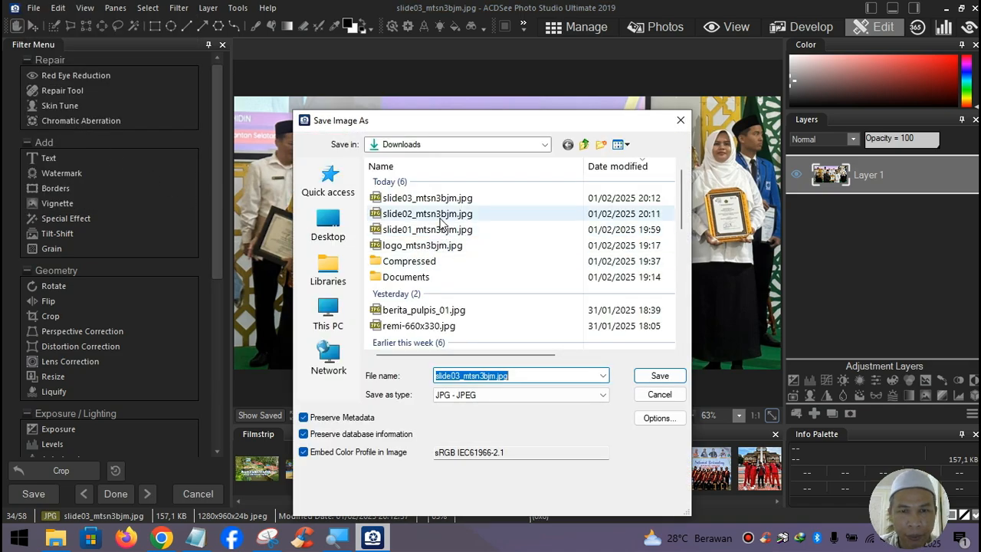
{"action": "left_click", "coordinate": [444, 202]}
{"action": "left_click", "coordinate": [459, 378]}
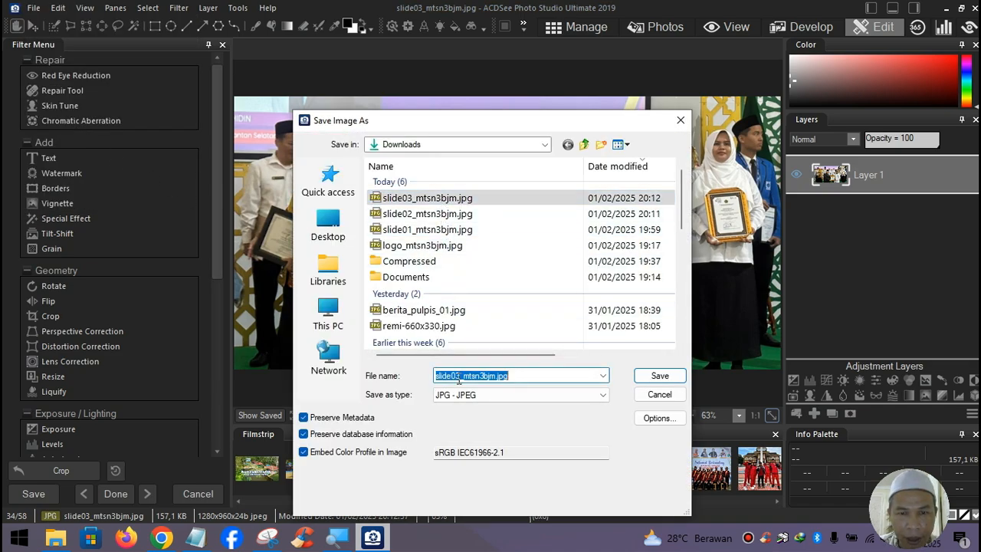
{"action": "left_click", "coordinate": [459, 377]}
{"action": "key", "text": "BackSpace"}
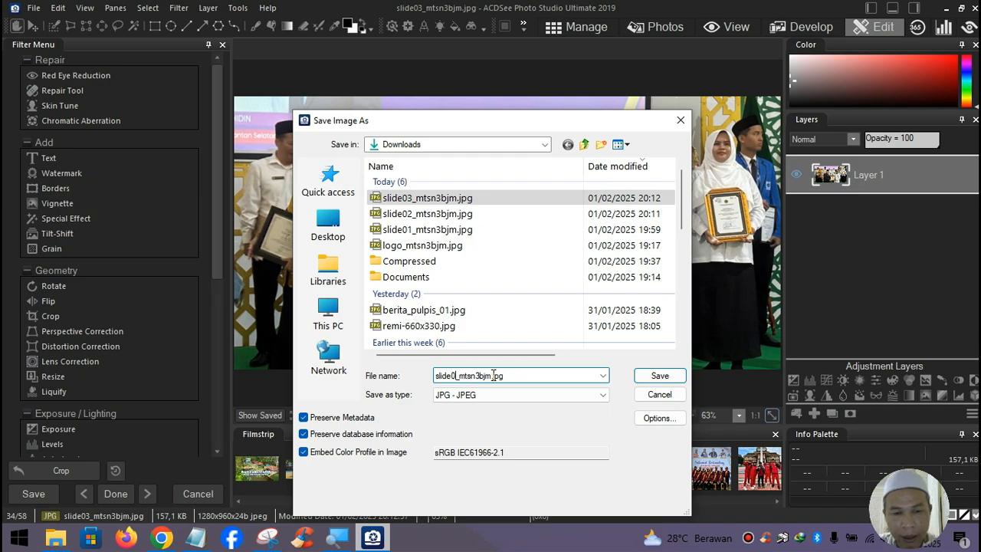
{"action": "type", "text": "4"}
{"action": "left_click", "coordinate": [672, 375]}
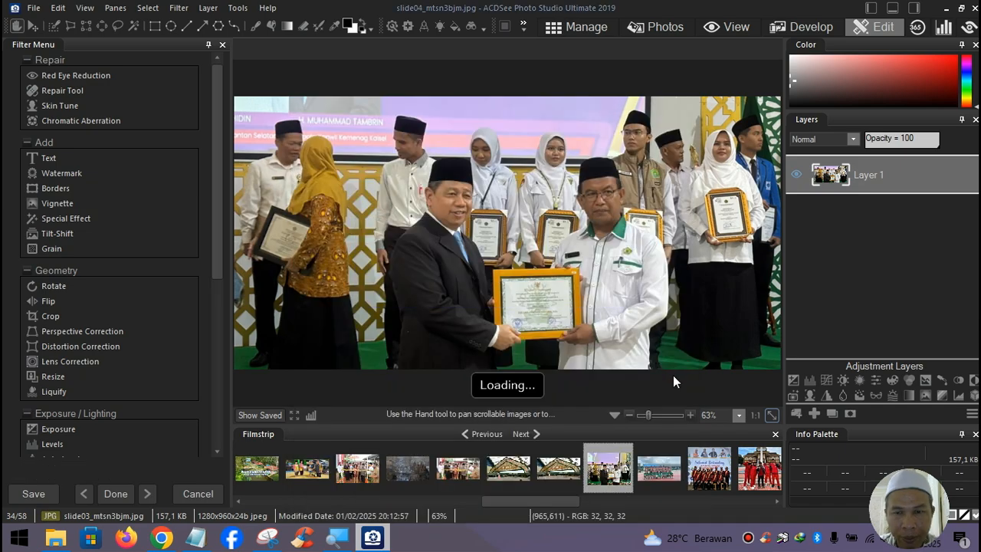
{"action": "left_click", "coordinate": [566, 475]}
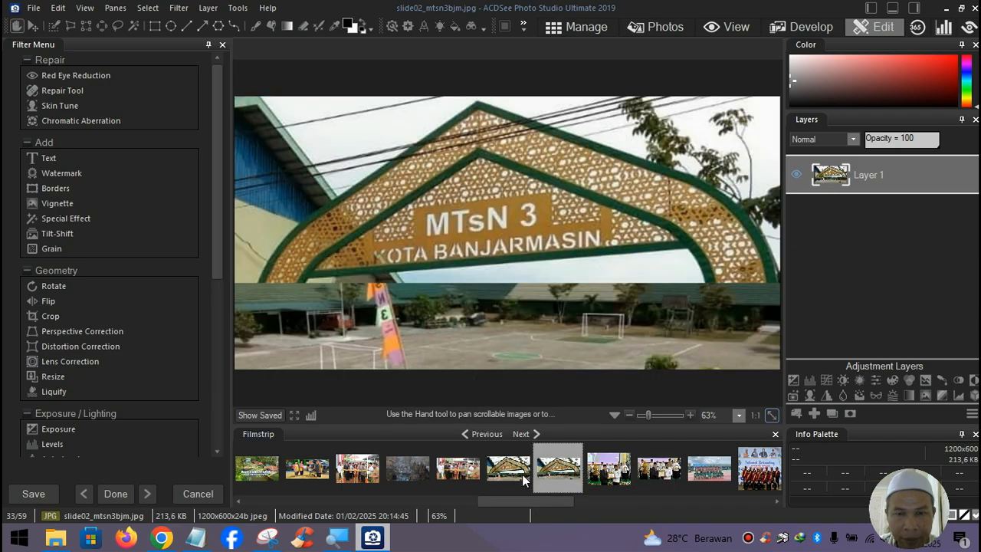
- Crop the slide01 gate photo to 1200 x 600 with the box at the top
{"action": "left_click", "coordinate": [521, 475]}
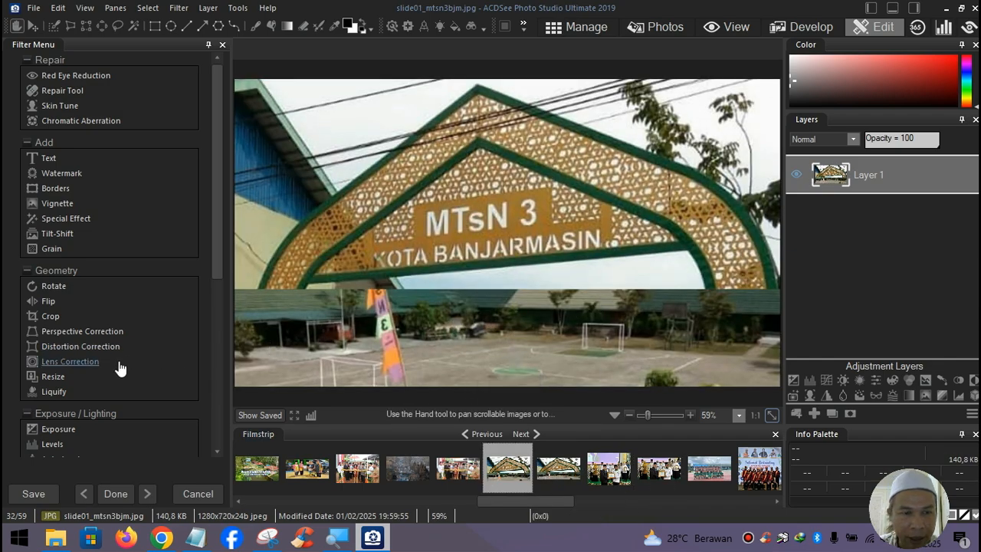
{"action": "left_click", "coordinate": [47, 314]}
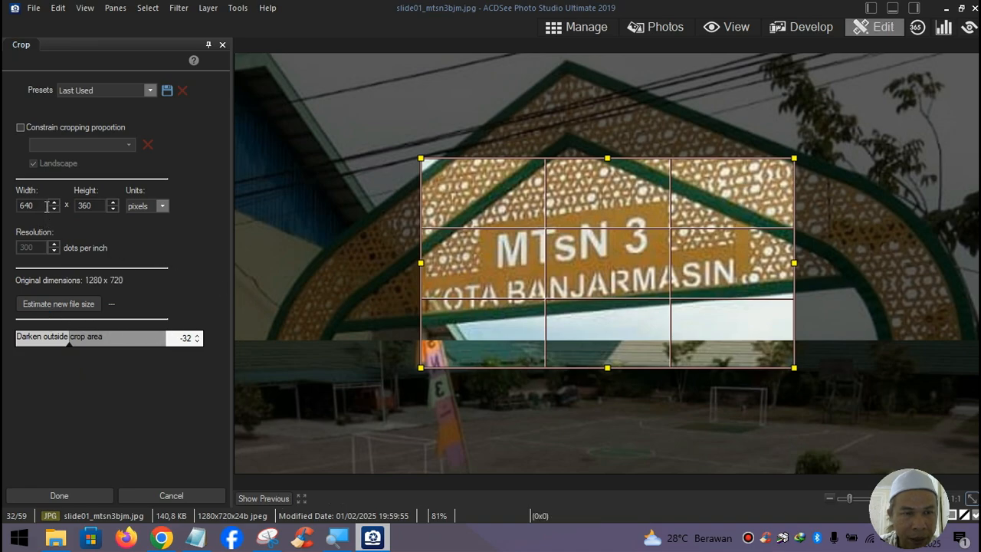
{"action": "left_click_drag", "start_coordinate": [46, 205], "coordinate": [4, 207]}
{"action": "type", "text": "1200"}
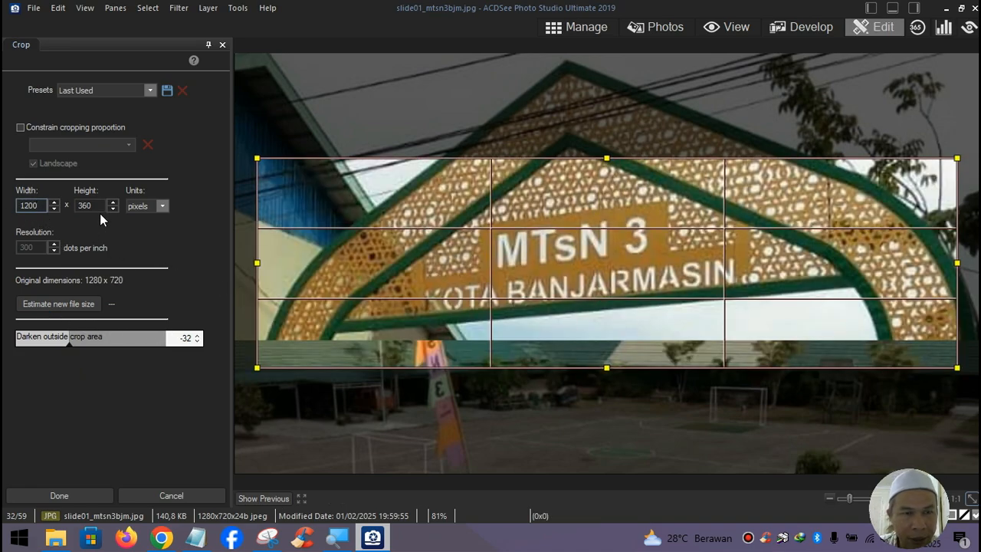
{"action": "left_click_drag", "start_coordinate": [95, 204], "coordinate": [68, 205]}
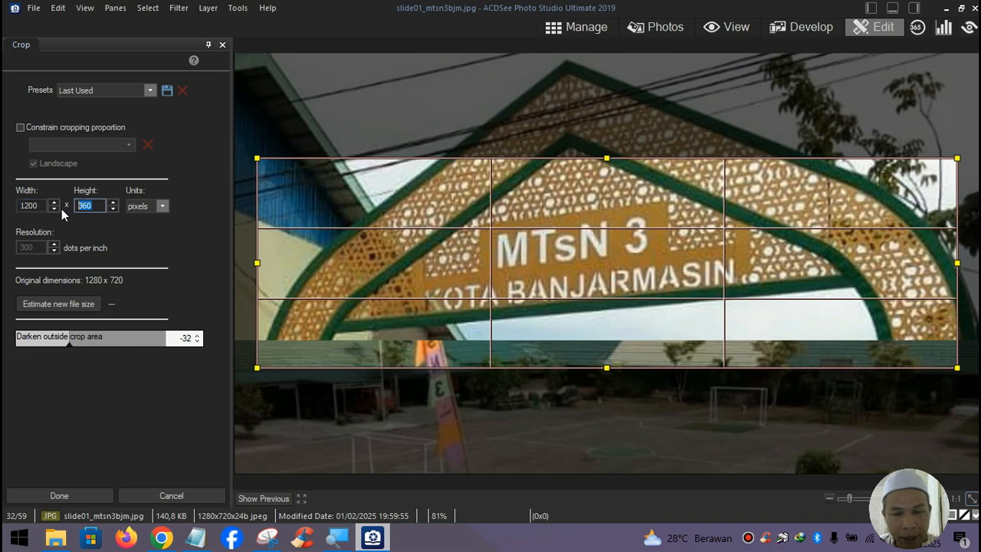
{"action": "type", "text": "600"}
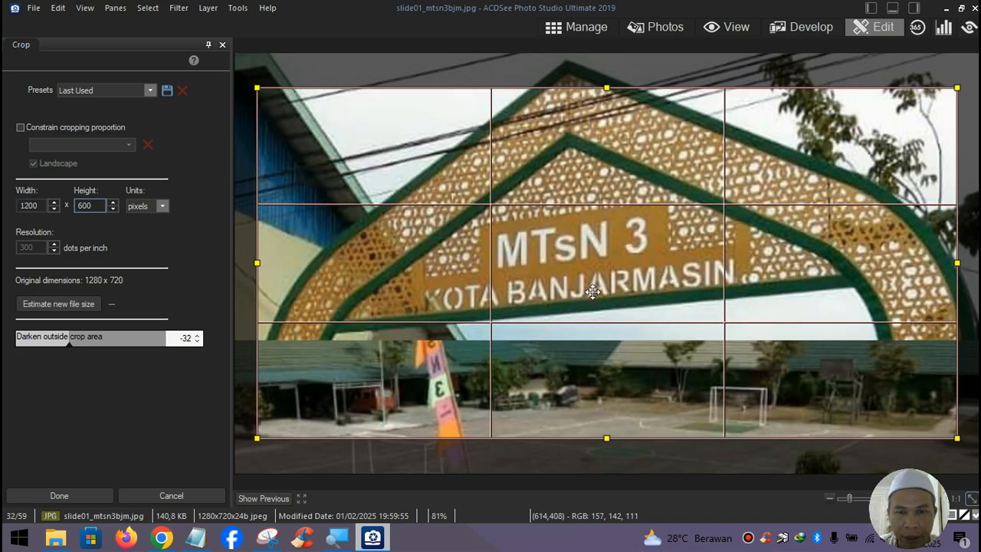
{"action": "left_click_drag", "start_coordinate": [592, 291], "coordinate": [611, 243]}
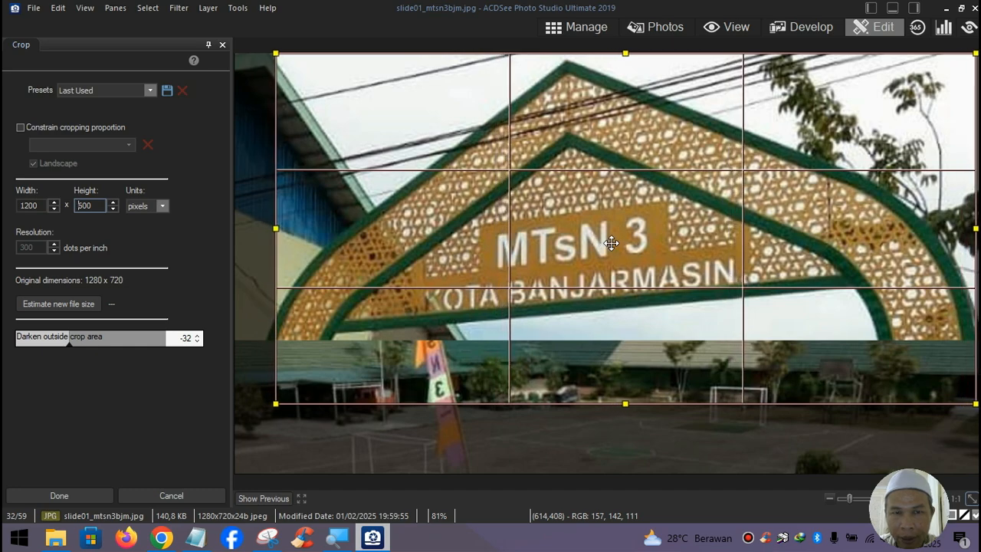
{"action": "left_click", "coordinate": [56, 491]}
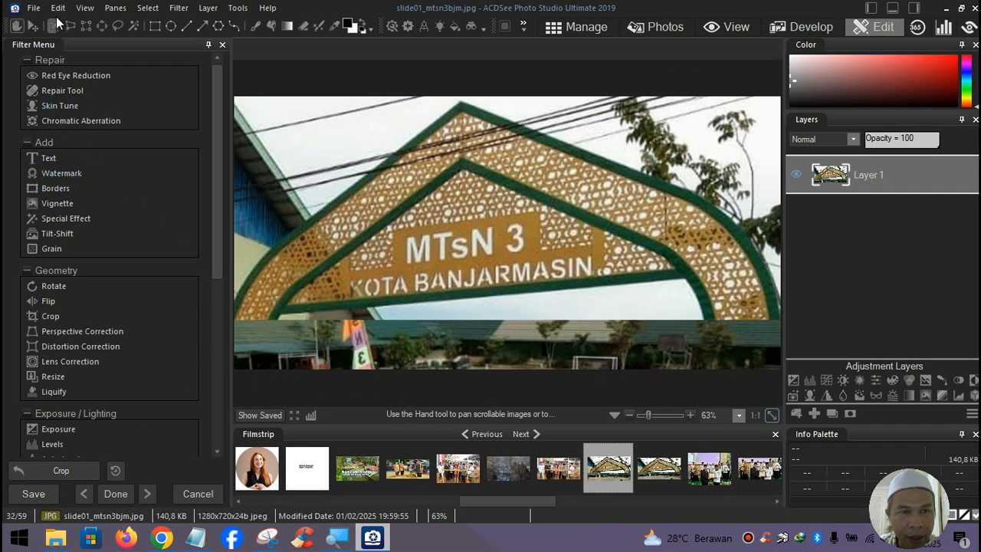
- Save the cropped gate photo as slide05_mtsn3bjm.jpg in Downloads
{"action": "left_click", "coordinate": [57, 9]}
{"action": "mouse_move", "coordinate": [36, 13]}
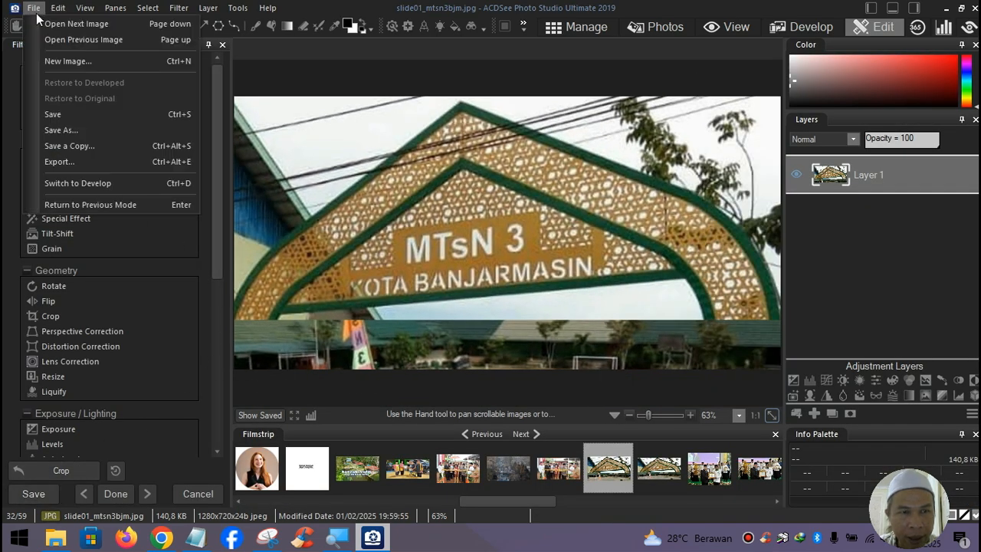
{"action": "left_click", "coordinate": [81, 131]}
{"action": "left_click", "coordinate": [401, 199]}
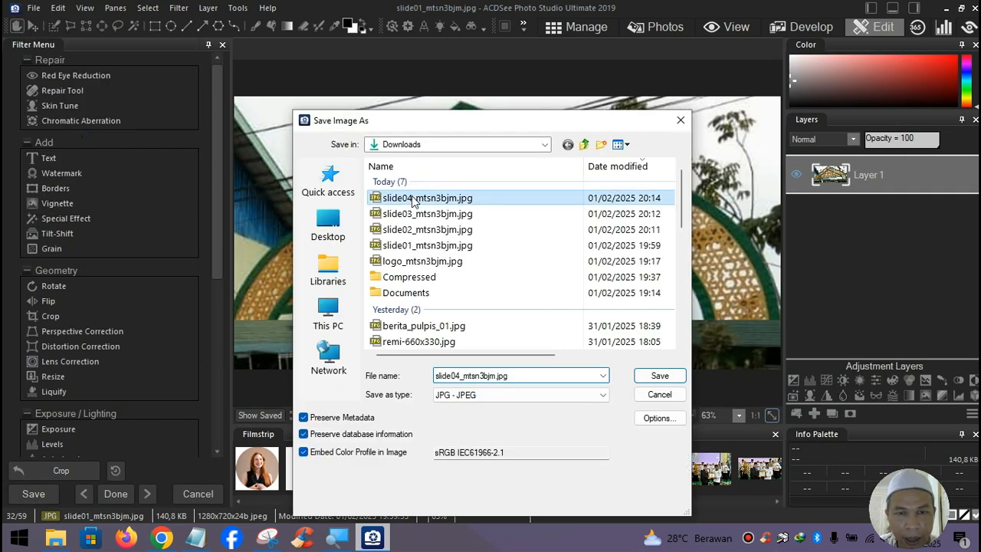
{"action": "left_click", "coordinate": [464, 377]}
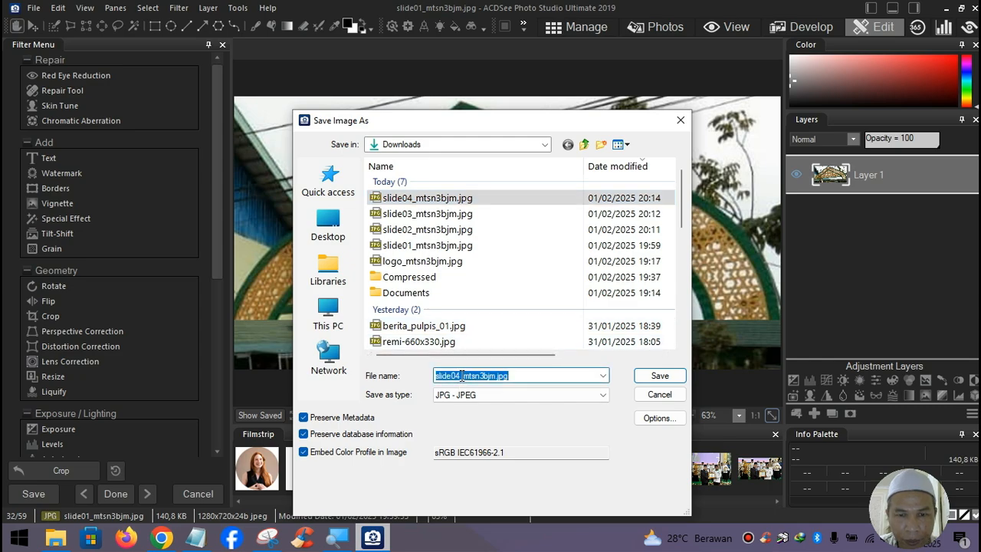
{"action": "left_click", "coordinate": [462, 375]}
{"action": "key", "text": "BackSpace"}
{"action": "type", "text": "5"}
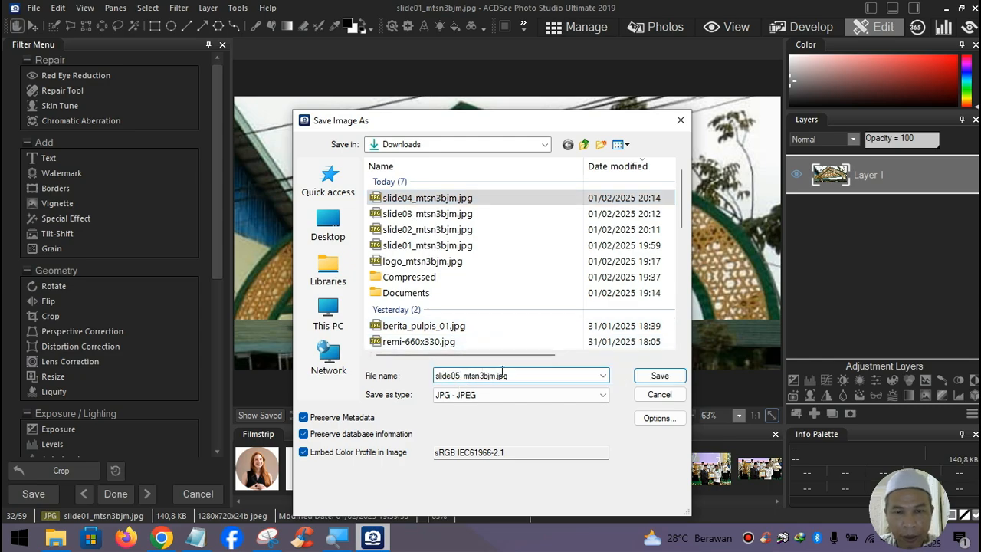
{"action": "left_click", "coordinate": [643, 377]}
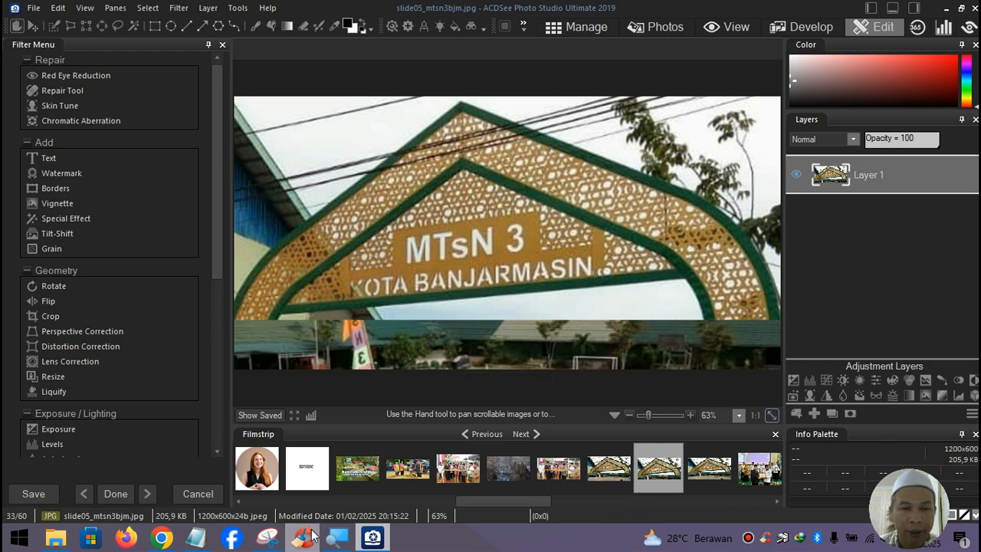
- Bring up the Hari Guru ceremony article among the Kemenag tabs in Chrome
{"action": "left_click", "coordinate": [162, 539]}
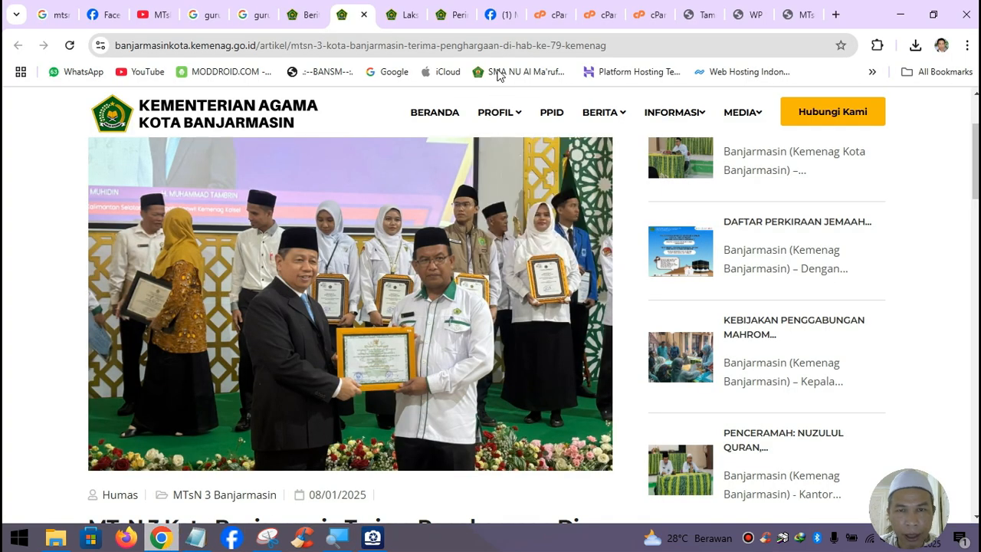
{"action": "left_click", "coordinate": [408, 22]}
{"action": "scroll", "coordinate": [488, 272], "scroll_direction": "down", "scroll_amount": 5}
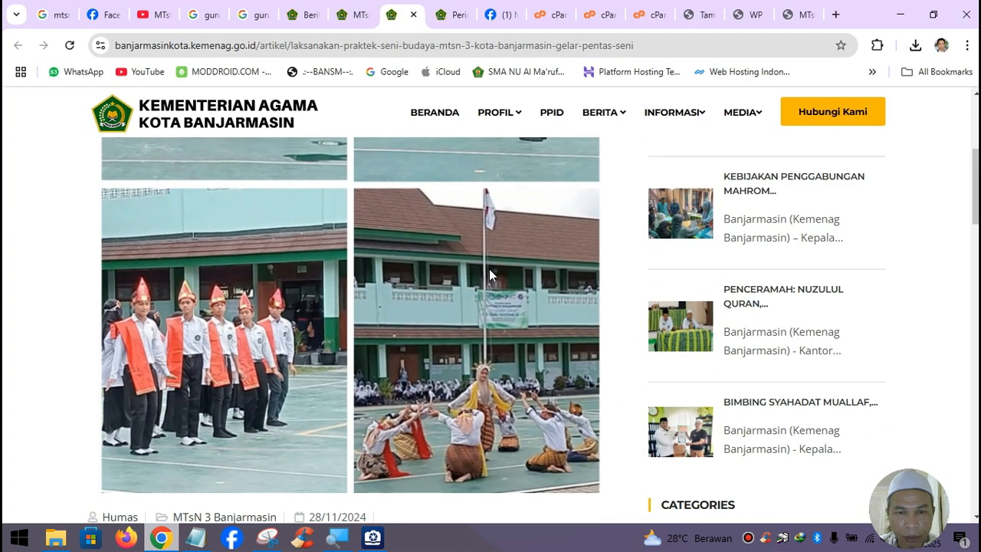
{"action": "left_click", "coordinate": [457, 15]}
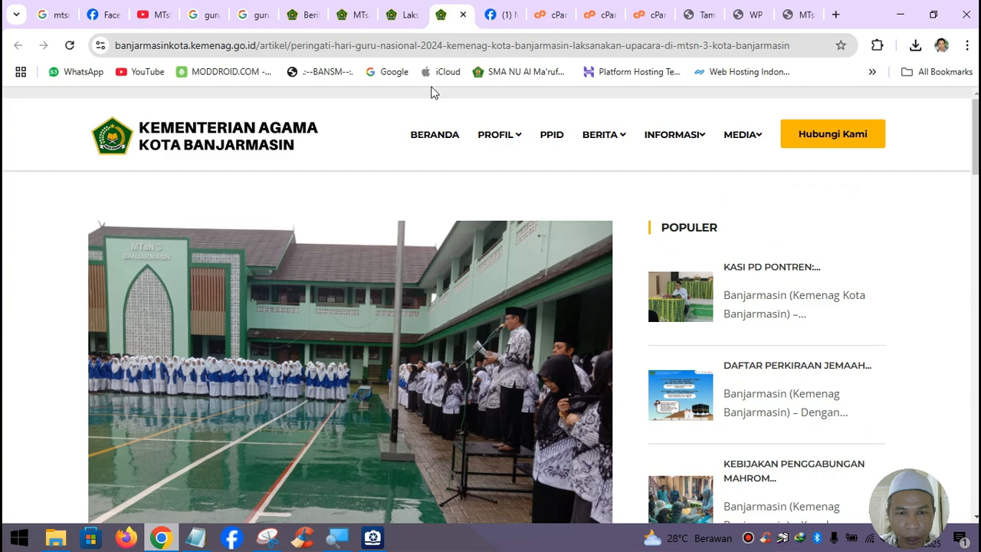
{"action": "scroll", "coordinate": [477, 254], "scroll_direction": "down", "scroll_amount": 2}
{"action": "scroll", "coordinate": [414, 259], "scroll_direction": "up", "scroll_amount": 3}
- Save the full-size assembly photo into Downloads and close its tab
{"action": "right_click", "coordinate": [368, 284]}
{"action": "left_click", "coordinate": [418, 305]}
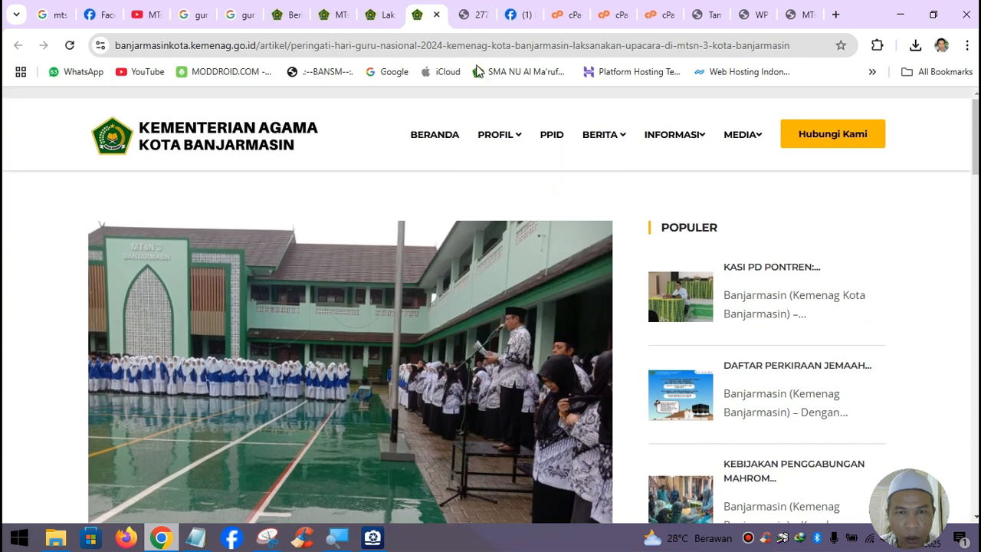
{"action": "left_click", "coordinate": [473, 18]}
{"action": "right_click", "coordinate": [493, 201]}
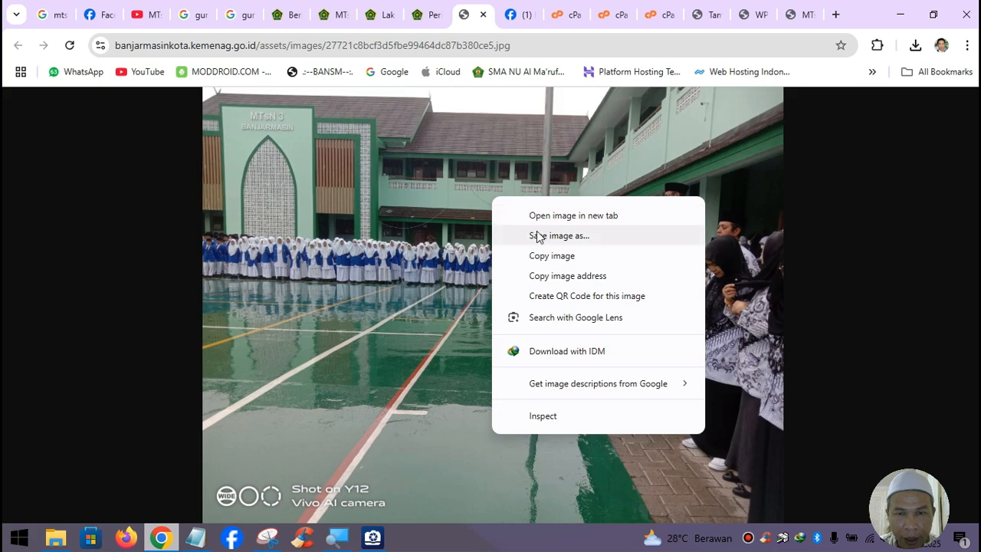
{"action": "left_click", "coordinate": [537, 231]}
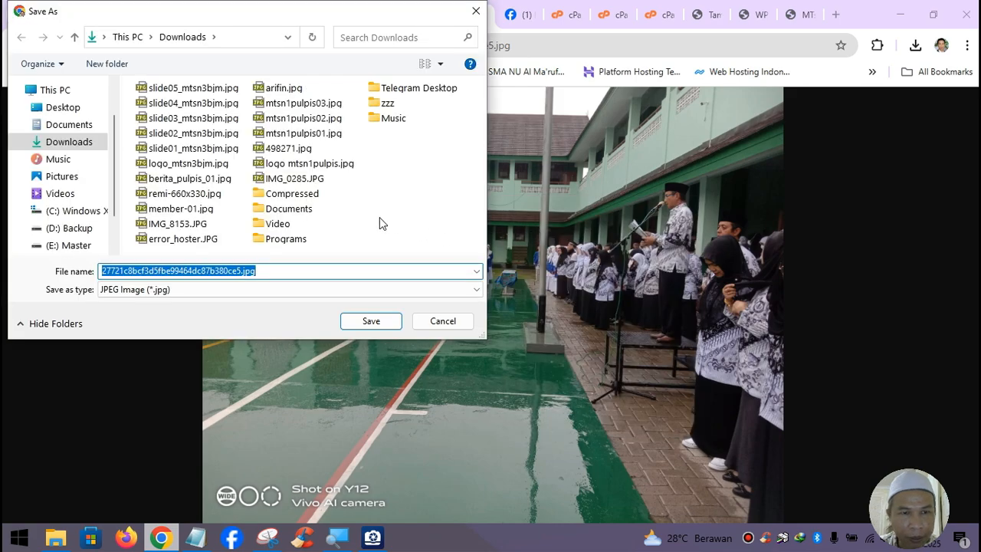
{"action": "left_click", "coordinate": [390, 317]}
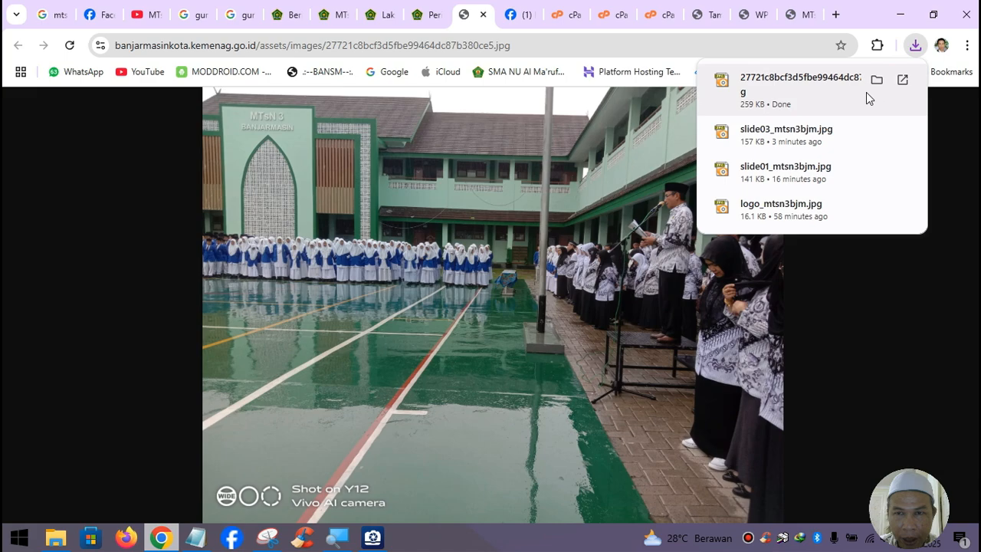
{"action": "left_click", "coordinate": [483, 14]}
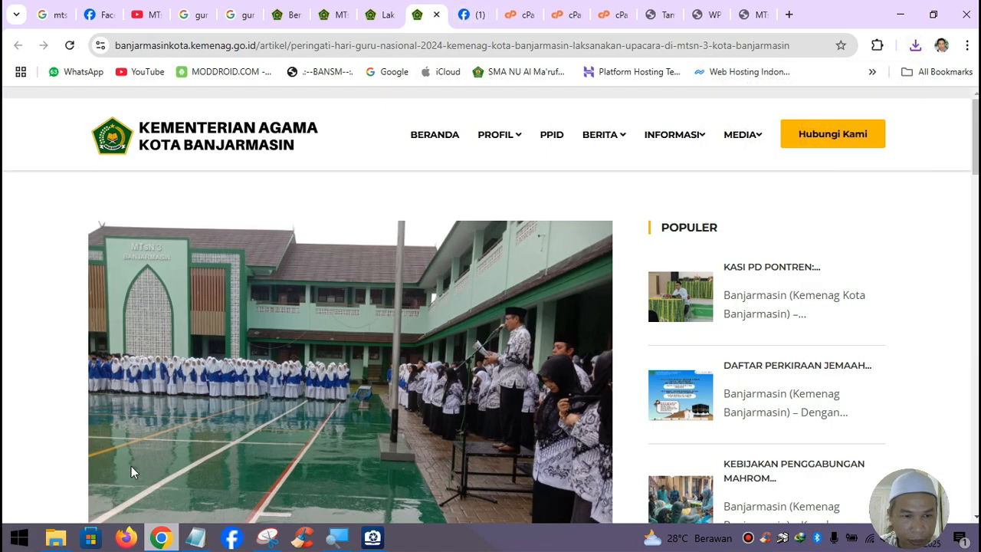
{"action": "left_click", "coordinate": [55, 537]}
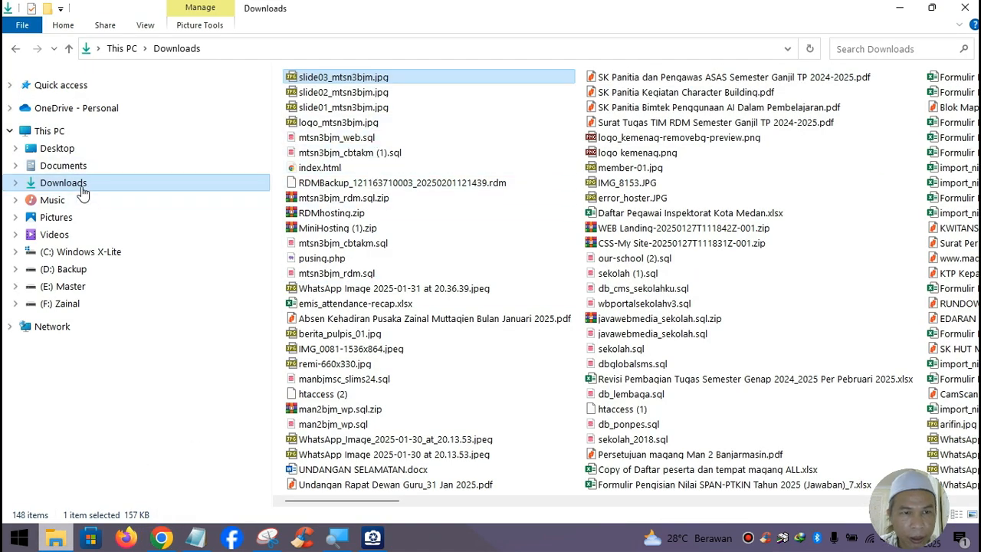
- Refresh Downloads and check the new 27721c8bcf3d5fbe99464dc87b380ce5.jpg ceremony photo at the top
{"action": "left_click", "coordinate": [120, 182]}
{"action": "left_click", "coordinate": [373, 76]}
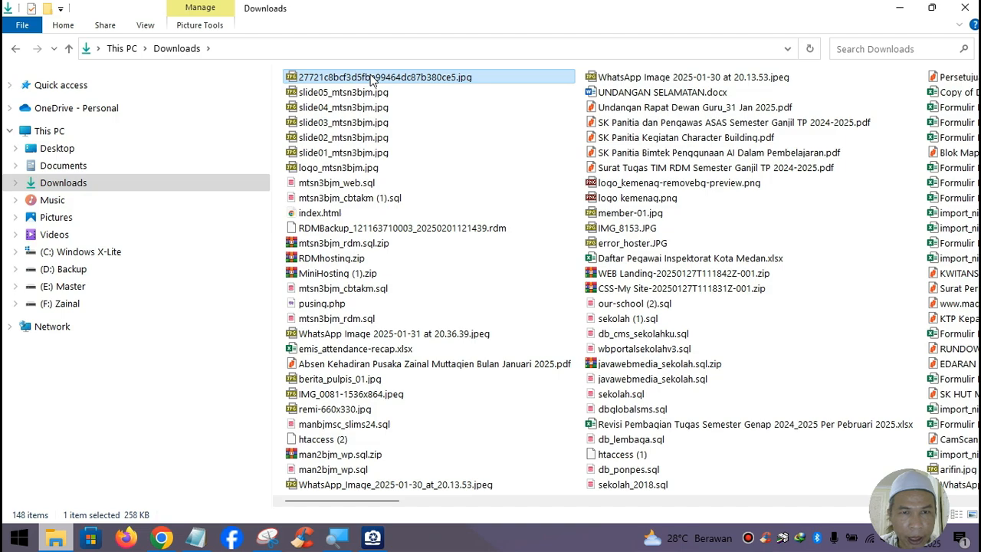
{"action": "right_click", "coordinate": [372, 75]}
{"action": "left_click", "coordinate": [445, 49]}
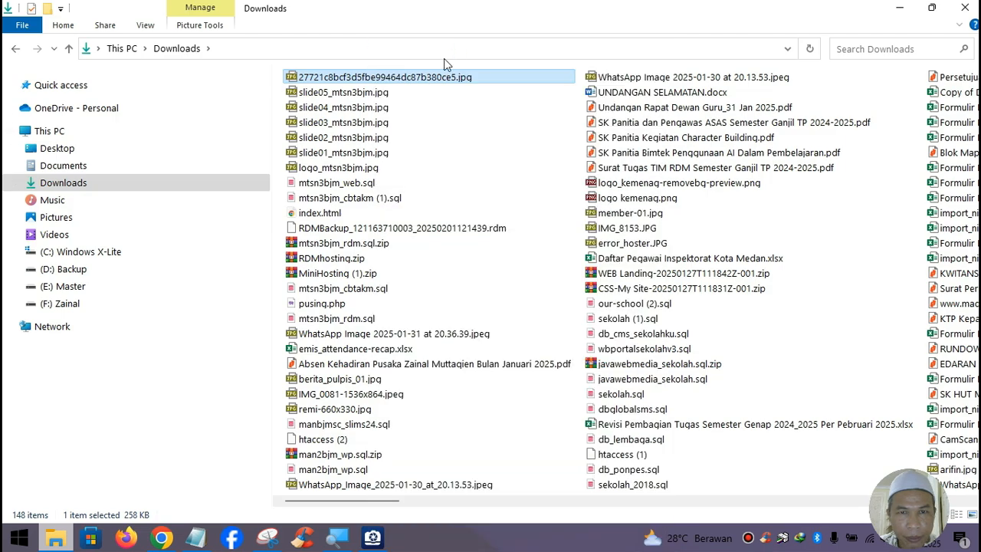
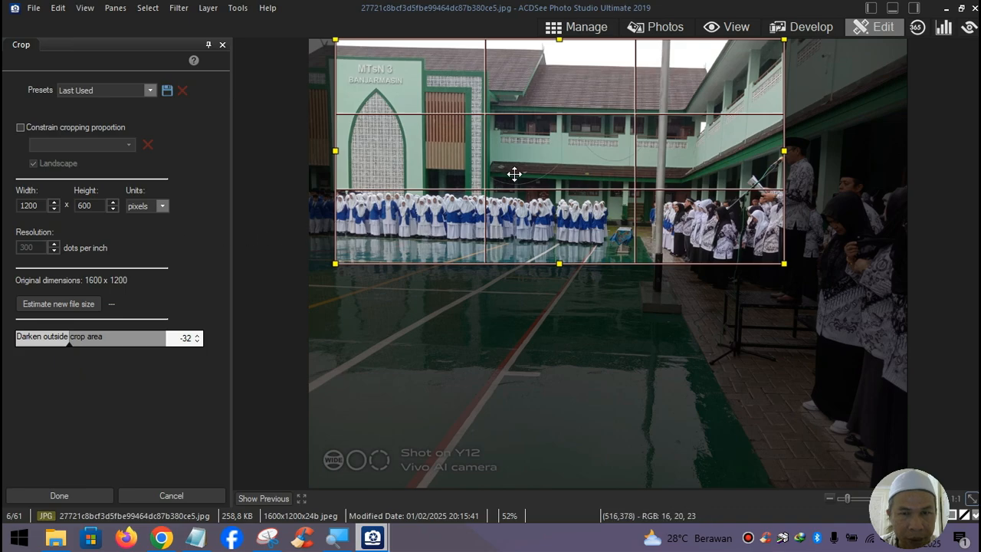
- Position the 1200×600 crop frame over the school building and apply the crop
{"action": "left_click_drag", "start_coordinate": [513, 167], "coordinate": [436, 170]}
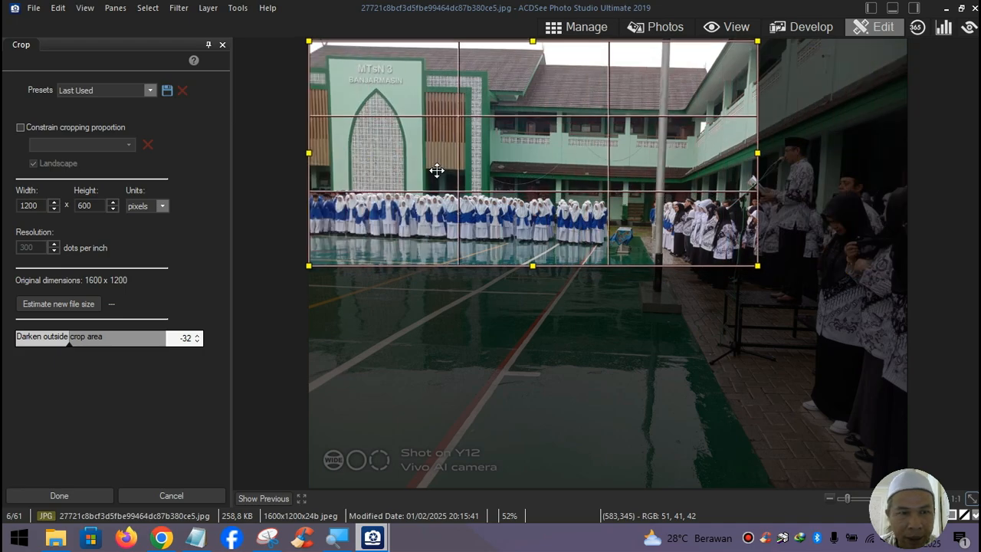
{"action": "left_click_drag", "start_coordinate": [436, 170], "coordinate": [436, 161]}
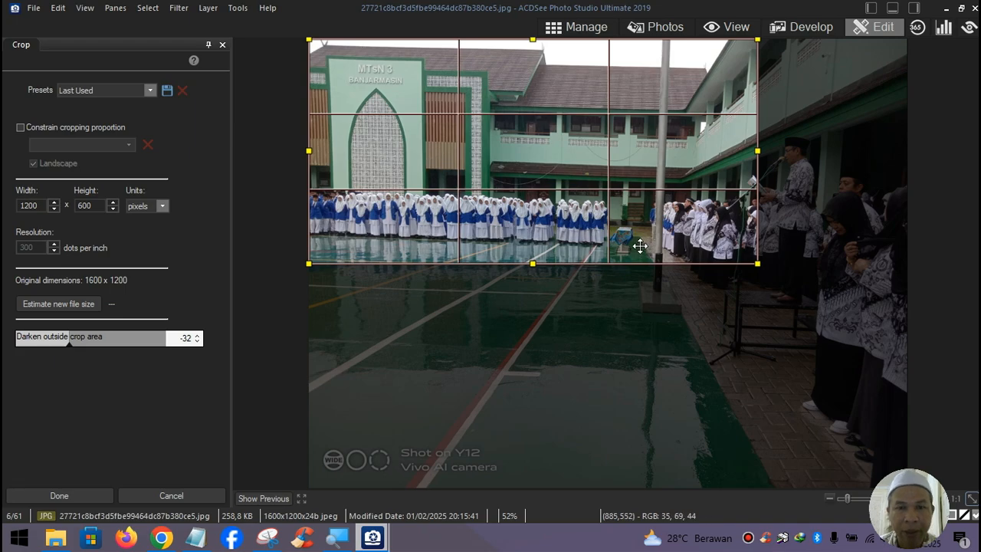
{"action": "left_click", "coordinate": [70, 495]}
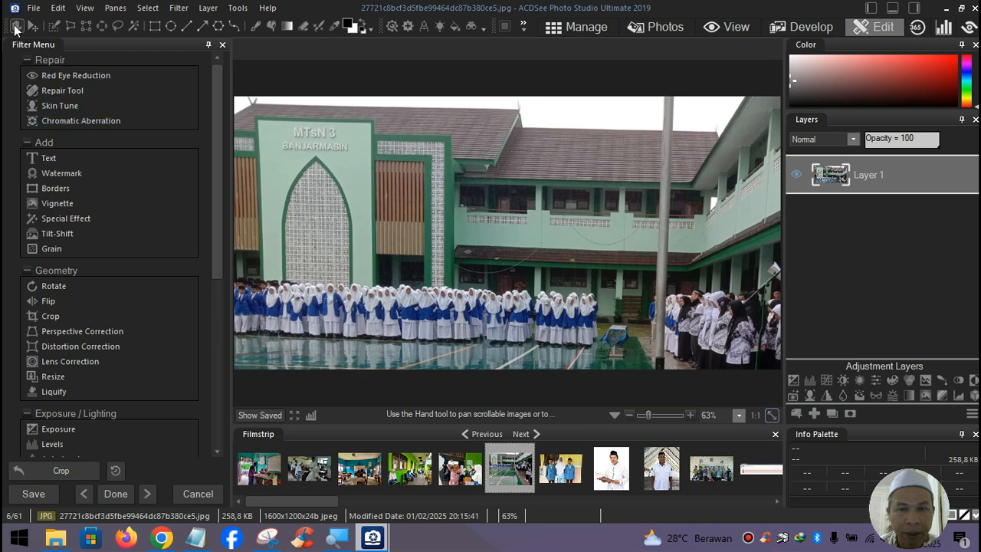
- Save the cropped image as slide06_mtsn3bjm.jpg and close ACDSee
{"action": "left_click", "coordinate": [34, 8]}
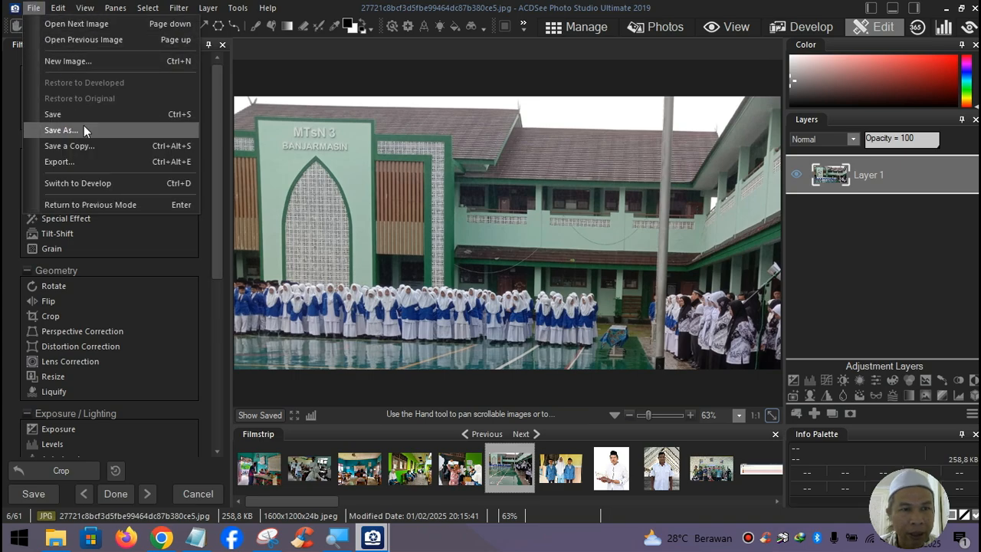
{"action": "left_click", "coordinate": [83, 125]}
{"action": "left_click", "coordinate": [440, 216]}
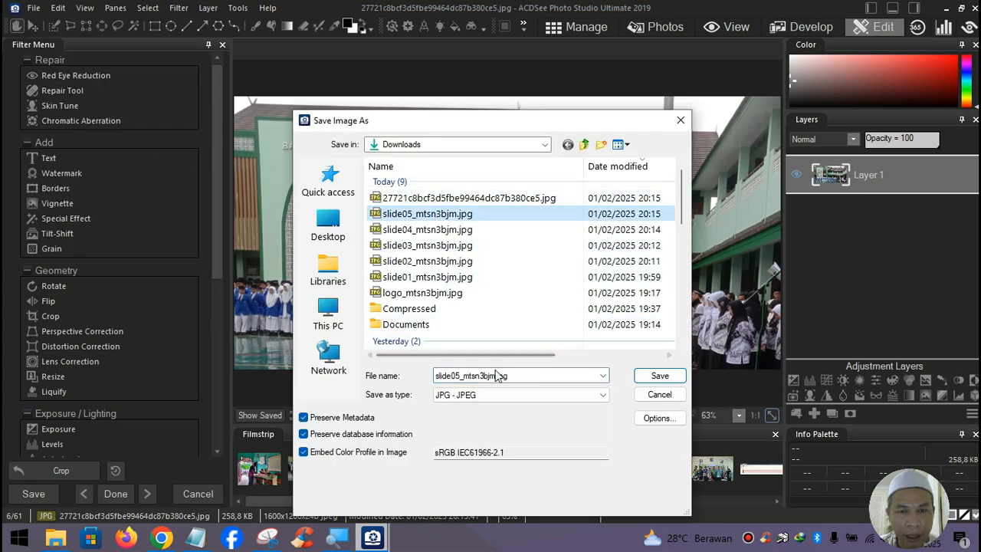
{"action": "left_click", "coordinate": [459, 376]}
{"action": "left_click", "coordinate": [459, 375]}
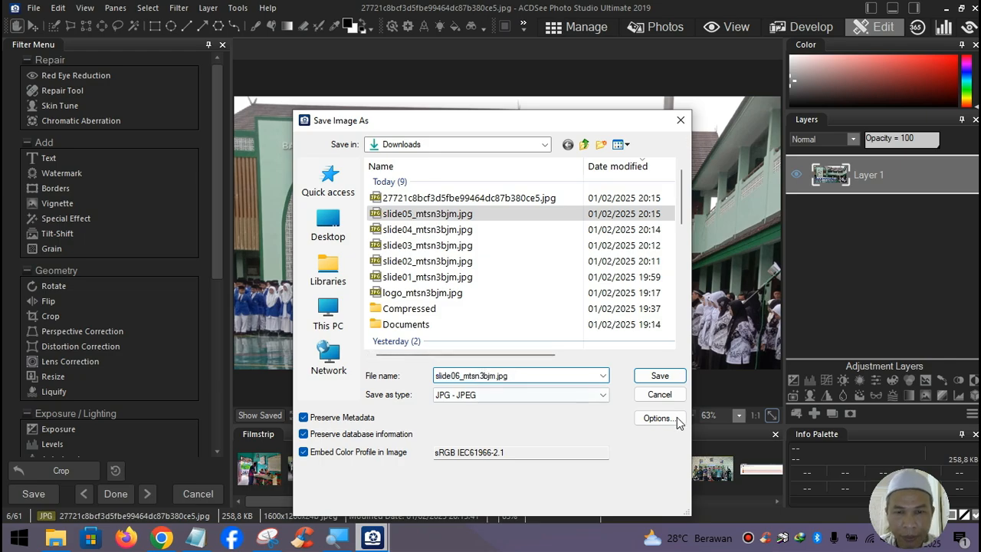
{"action": "left_click", "coordinate": [660, 376]}
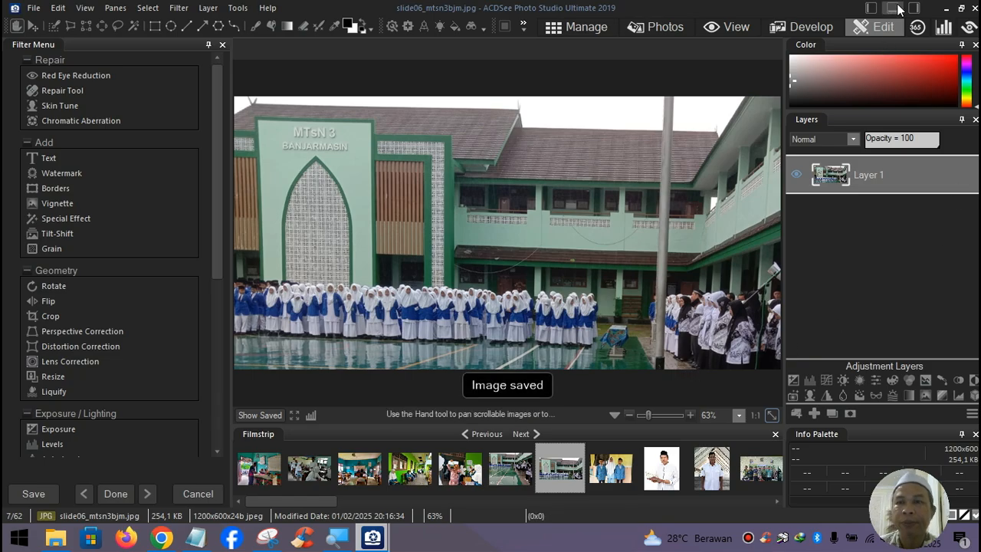
{"action": "left_click", "coordinate": [971, 8]}
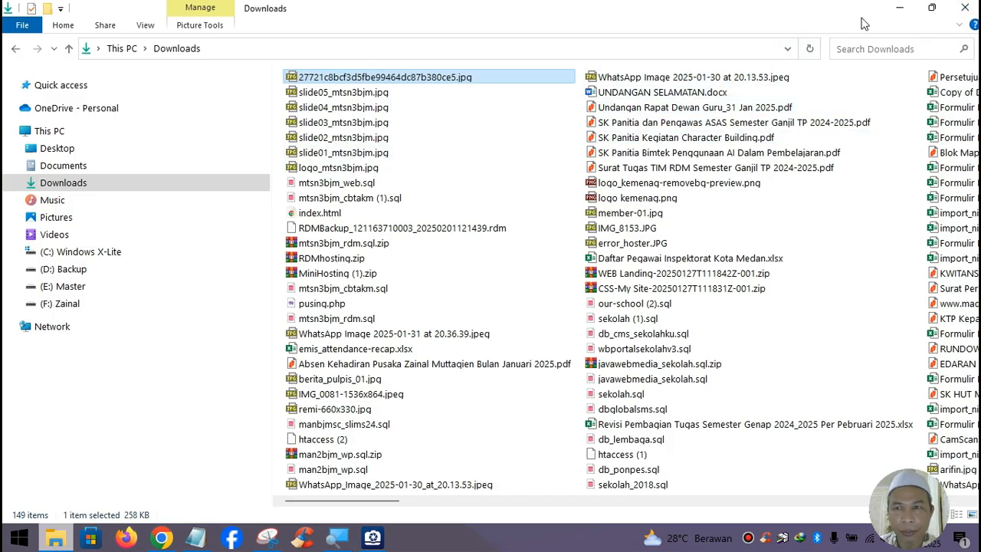
- Permanently delete the old slide01, slide02 and slide03 images from Downloads
{"action": "double_click", "coordinate": [335, 154]}
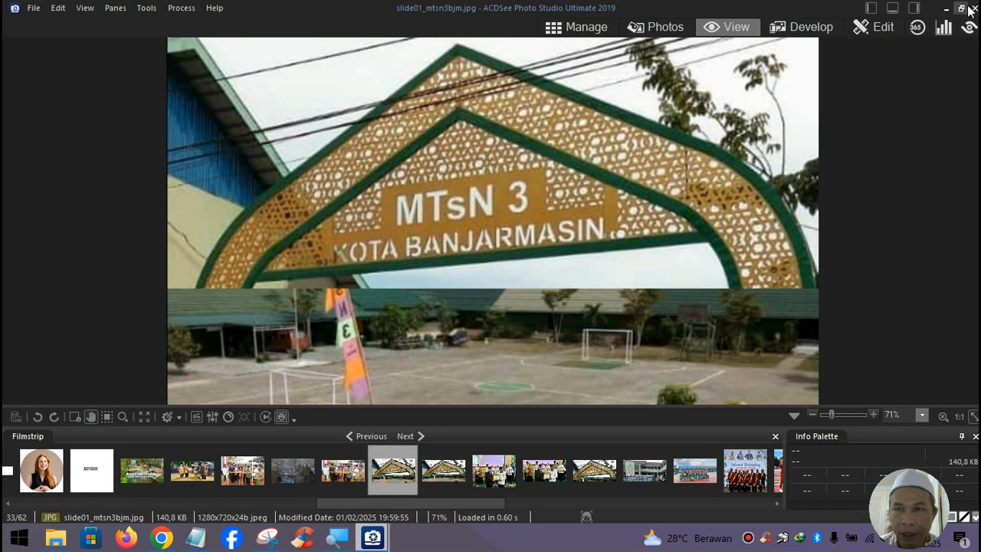
{"action": "left_click", "coordinate": [972, 9]}
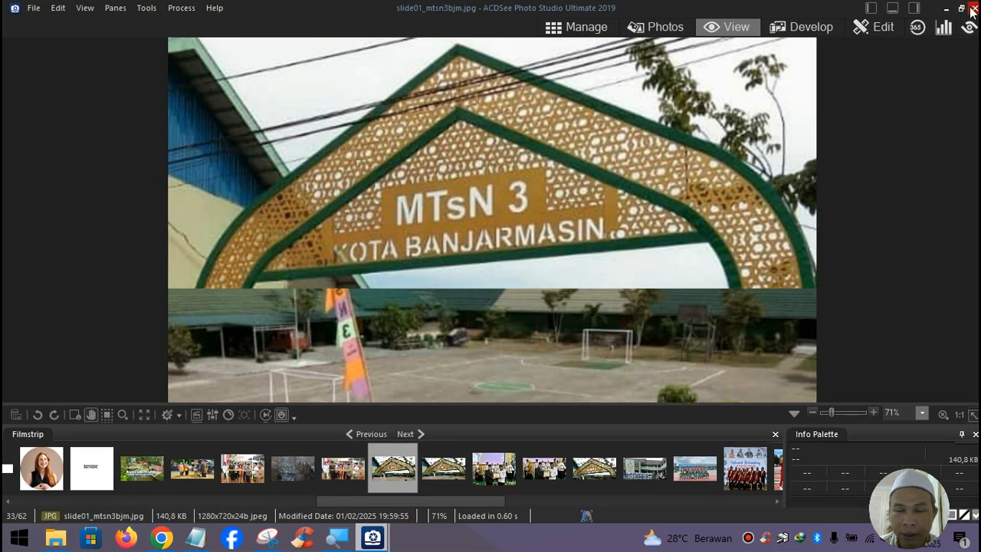
{"action": "left_click", "coordinate": [334, 138], "text": "ctrl"}
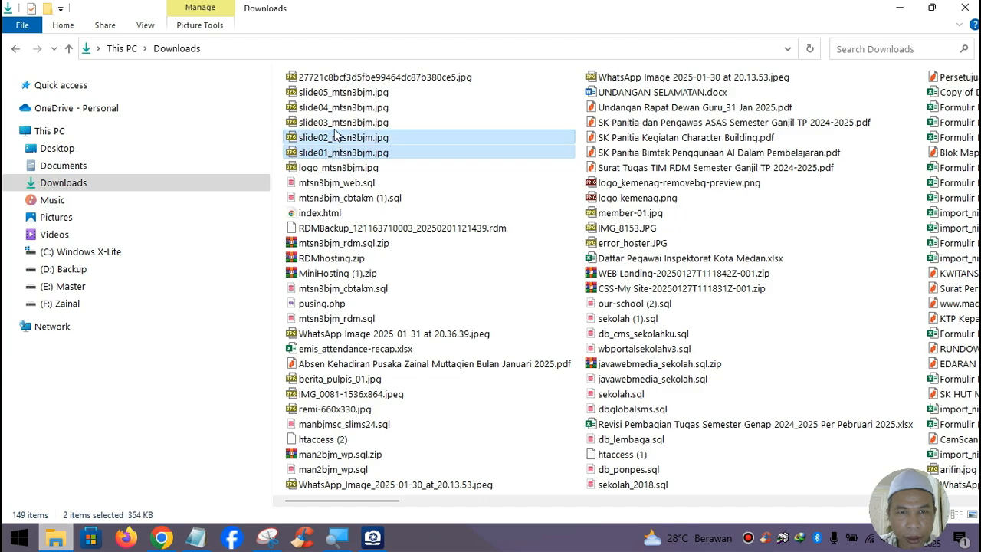
{"action": "left_click", "coordinate": [334, 128], "text": "ctrl"}
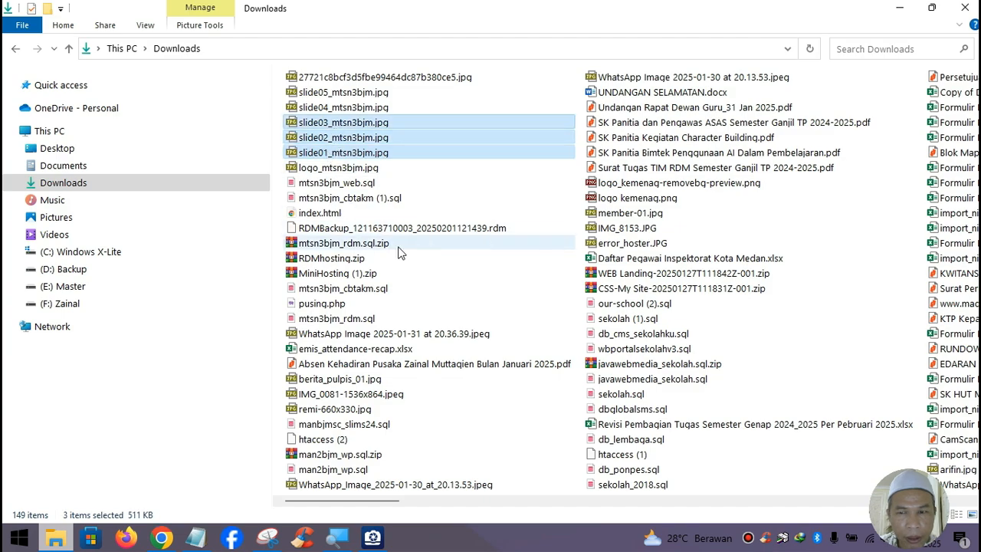
{"action": "left_click", "coordinate": [69, 186]}
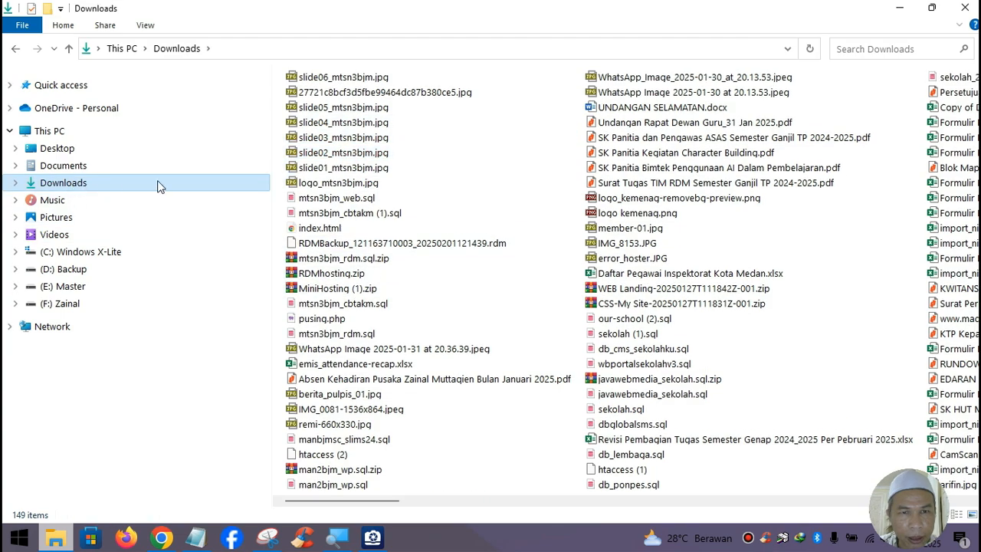
{"action": "left_click", "coordinate": [342, 168]}
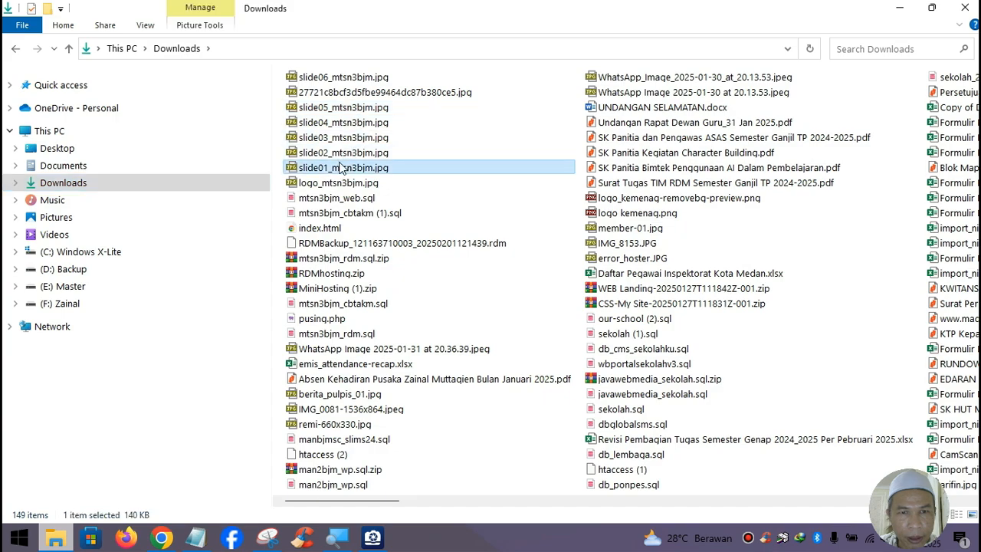
{"action": "left_click", "coordinate": [342, 152], "text": "ctrl"}
{"action": "left_click", "coordinate": [344, 139], "text": "ctrl"}
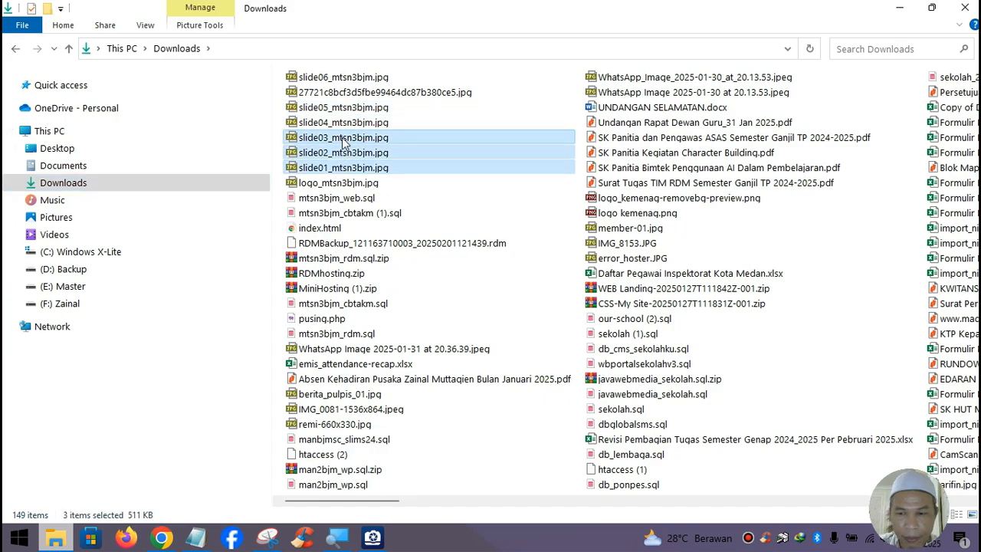
{"action": "key", "text": "shift+Delete"}
{"action": "key", "text": "Return"}
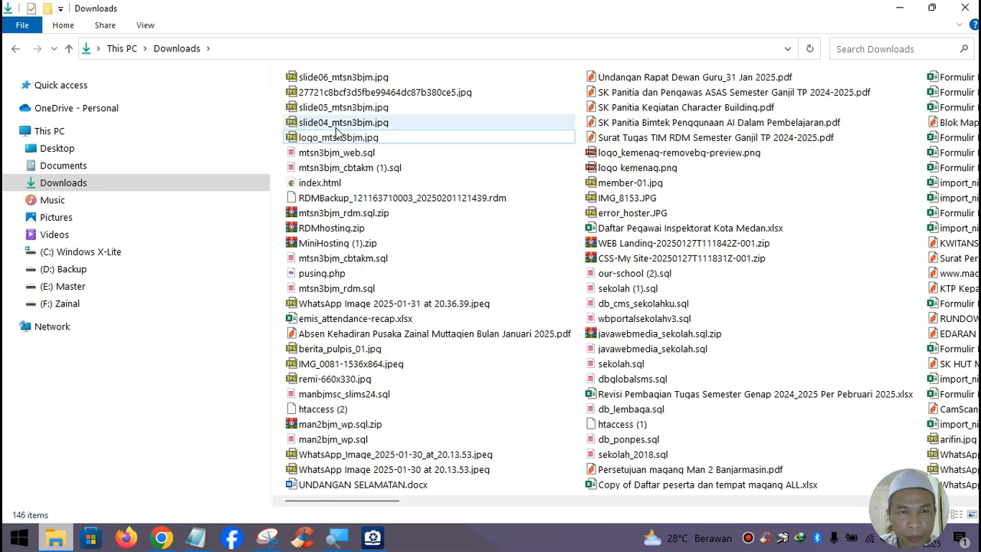
- Rename slide04_mtsn3bjm.jpg to slide01_mtsn3bjm.jpg
{"action": "left_click", "coordinate": [332, 129]}
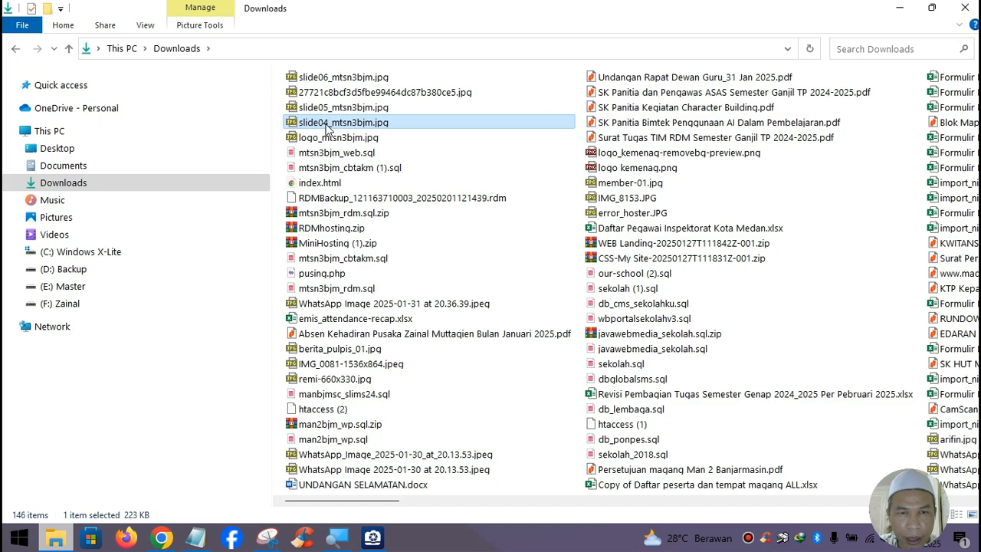
{"action": "key", "text": "F2"}
{"action": "left_click", "coordinate": [328, 124]}
{"action": "key", "text": "BackSpace"}
{"action": "type", "text": "1"}
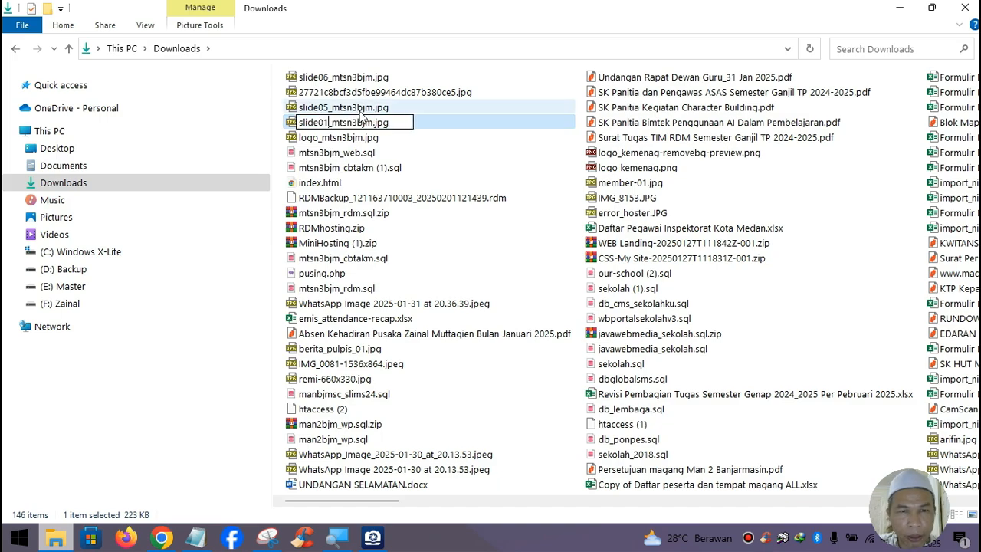
{"action": "left_click", "coordinate": [328, 112]}
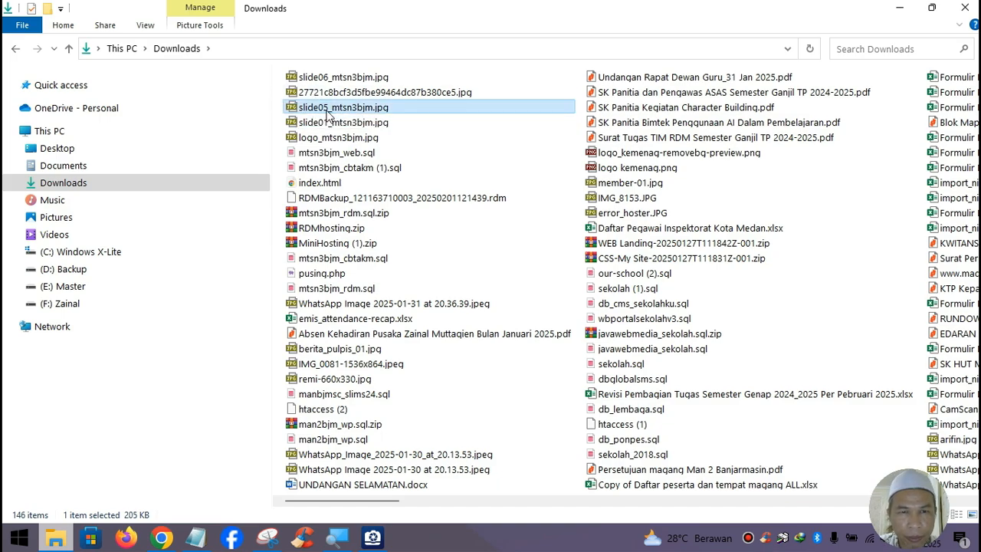
- Rename slide05 to slide02_mtsn3bjm.jpg and slide06 to slide03_mtsn3bjm.jpg
{"action": "key", "text": "F2"}
{"action": "left_click", "coordinate": [328, 108]}
{"action": "key", "text": "BackSpace"}
{"action": "type", "text": "2"}
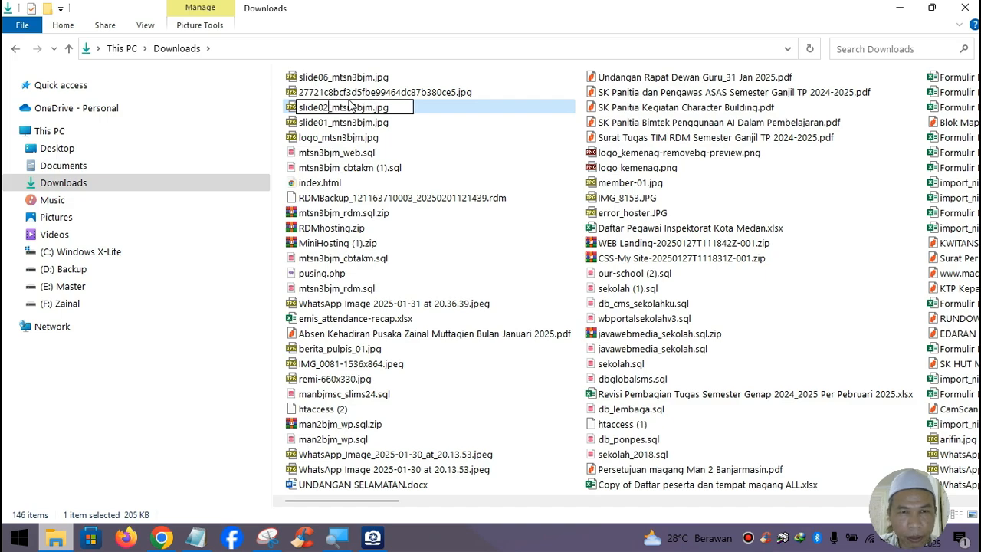
{"action": "left_click", "coordinate": [325, 79]}
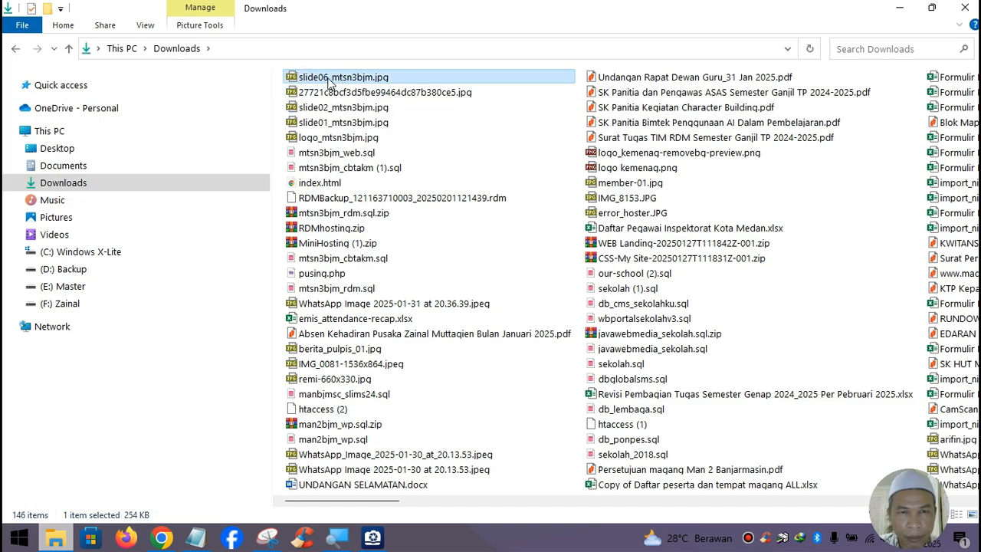
{"action": "key", "text": "F2"}
{"action": "left_click", "coordinate": [328, 80]}
{"action": "key", "text": "BackSpace"}
{"action": "type", "text": "3"}
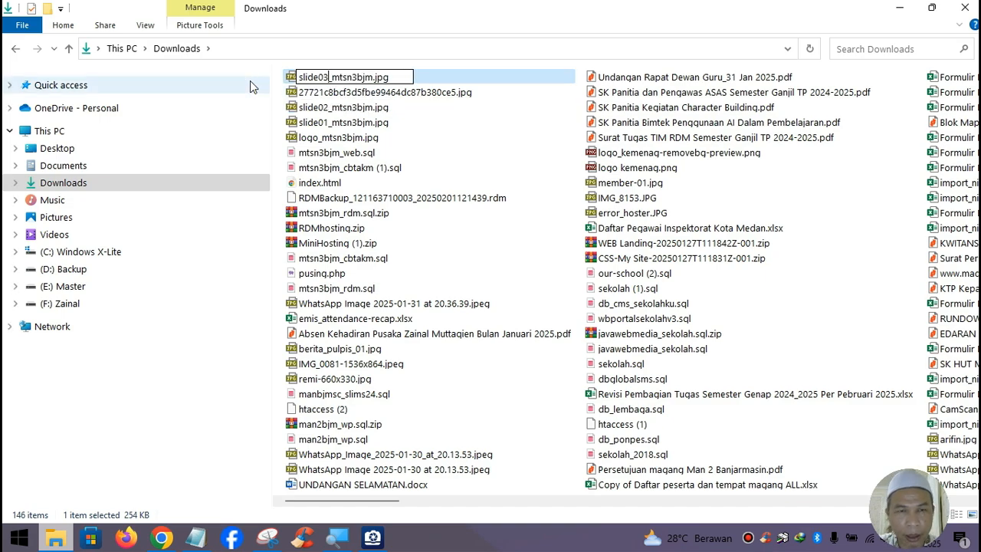
{"action": "key", "text": "Return"}
- In wp-admin's Slide Gambar list, trash Slider 1 and start a new slide
{"action": "left_click", "coordinate": [899, 8]}
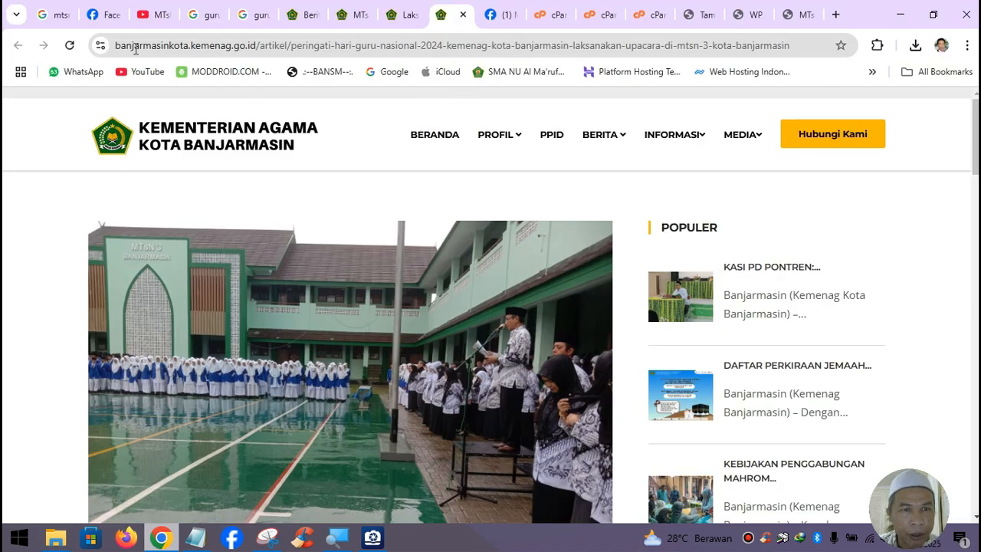
{"action": "left_click", "coordinate": [766, 26]}
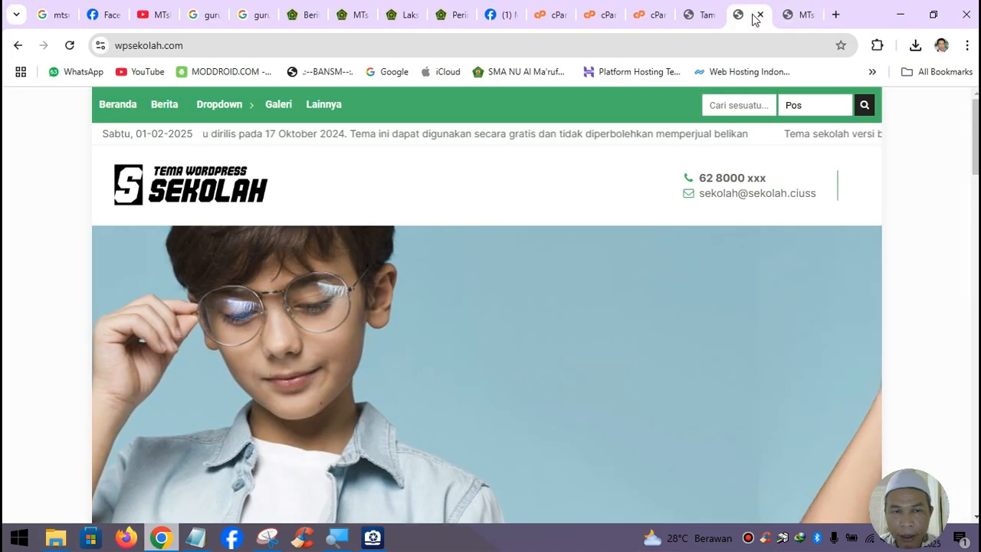
{"action": "left_click", "coordinate": [683, 23]}
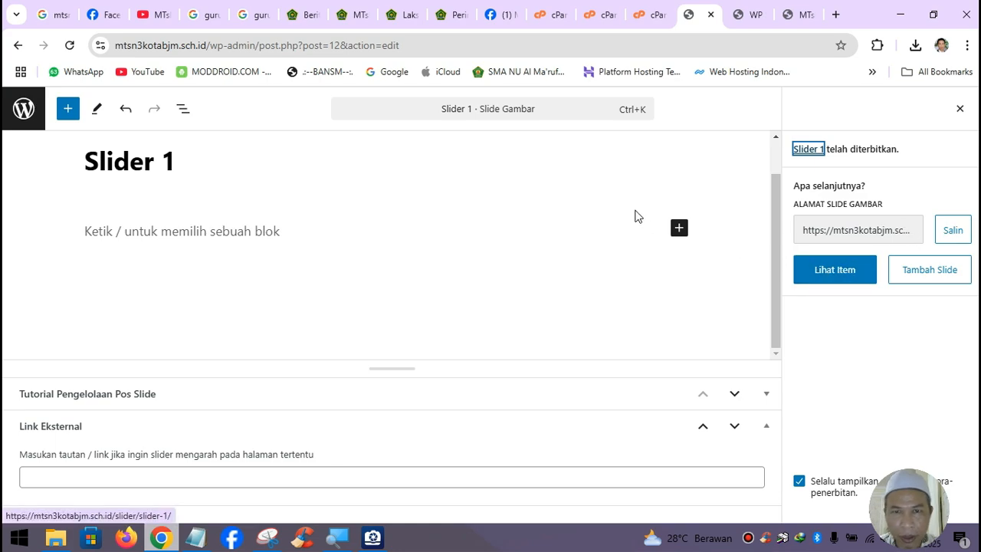
{"action": "left_click", "coordinate": [20, 111]}
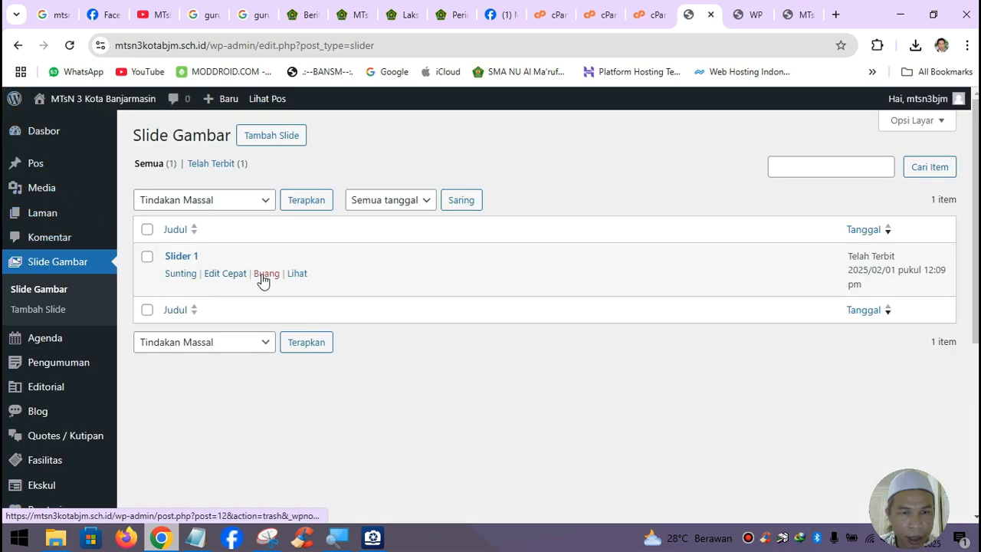
{"action": "left_click", "coordinate": [265, 274]}
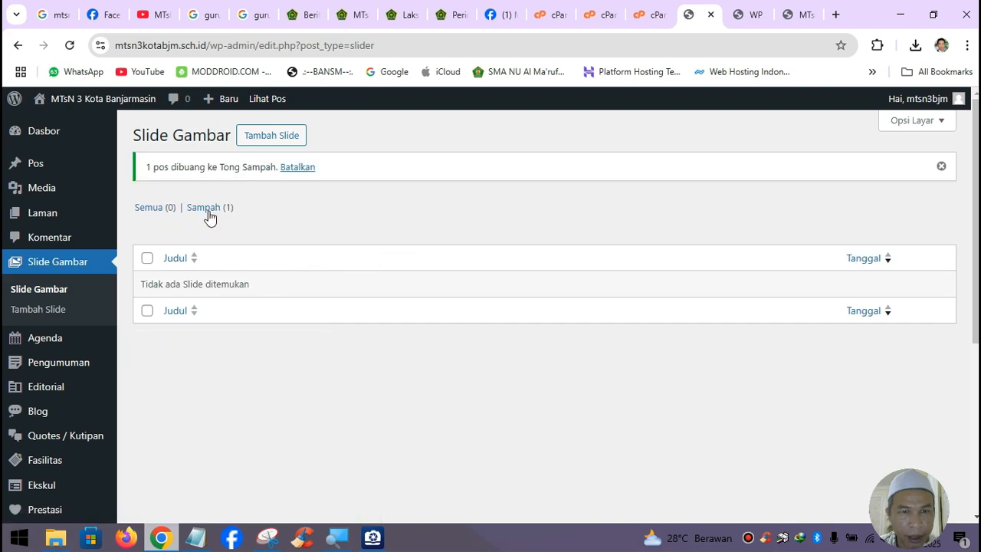
{"action": "left_click", "coordinate": [285, 138]}
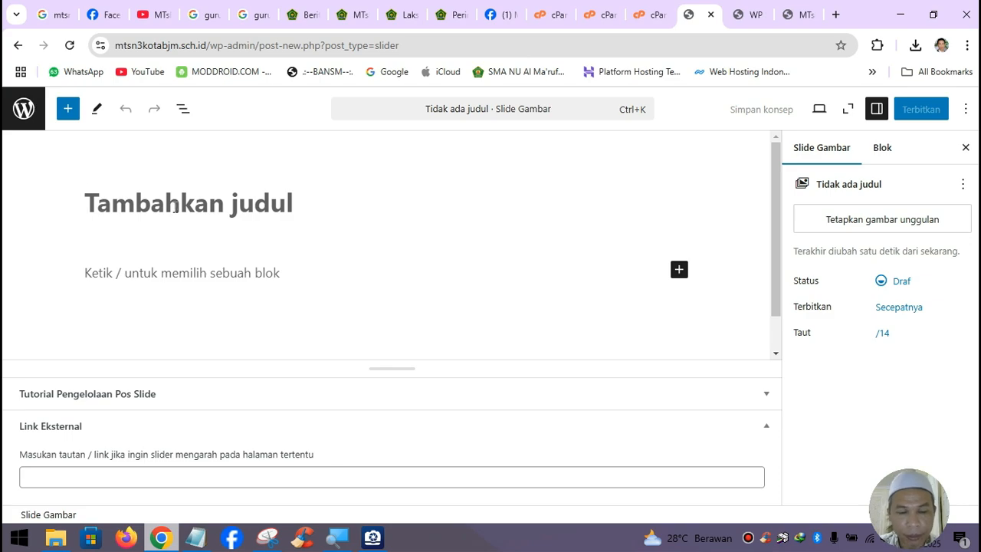
- Title the slide 'Slide Depan 1' and upload slide01_mtsn3bjm.jpg as its featured image
{"action": "type", "text": "Slide"}
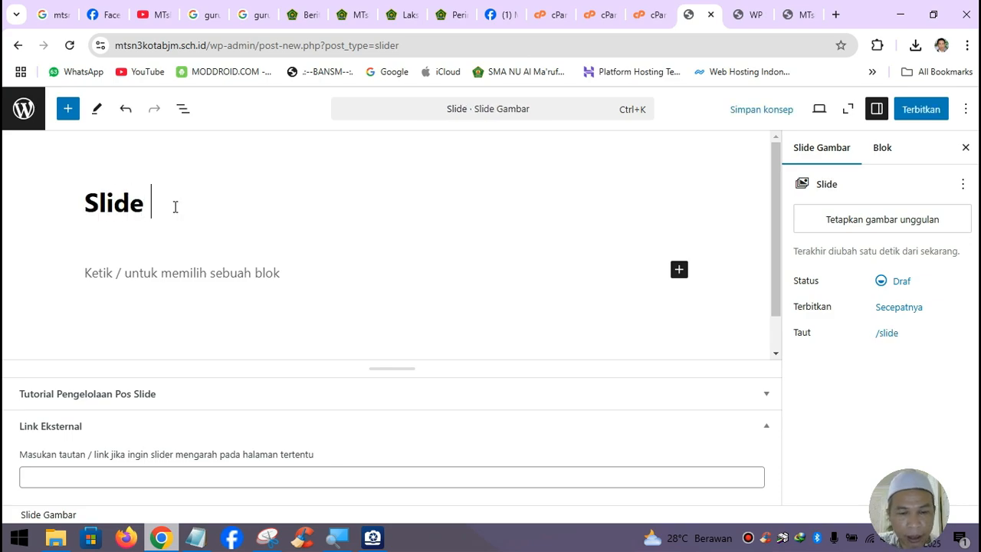
{"action": "type", "text": " Depan "}
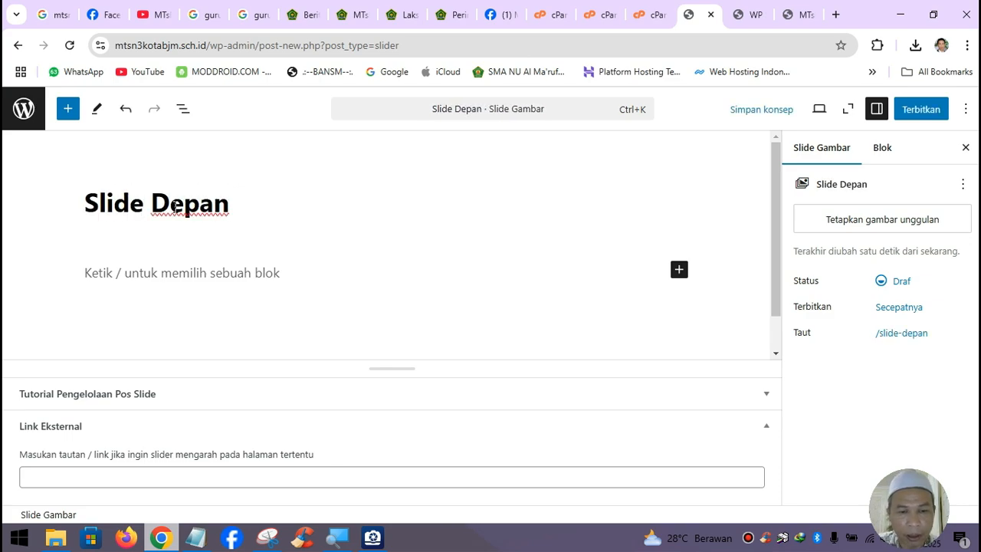
{"action": "type", "text": "1"}
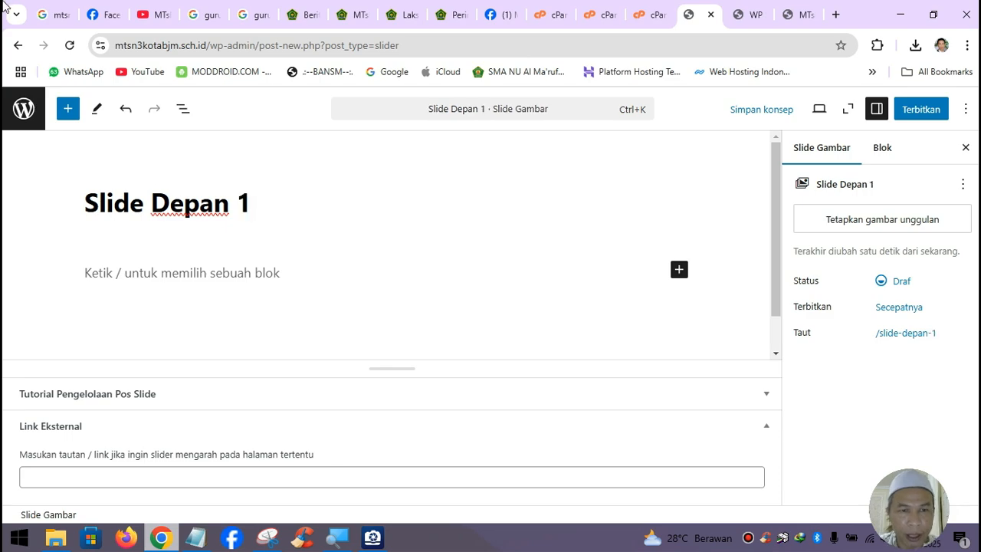
{"action": "left_click", "coordinate": [901, 224]}
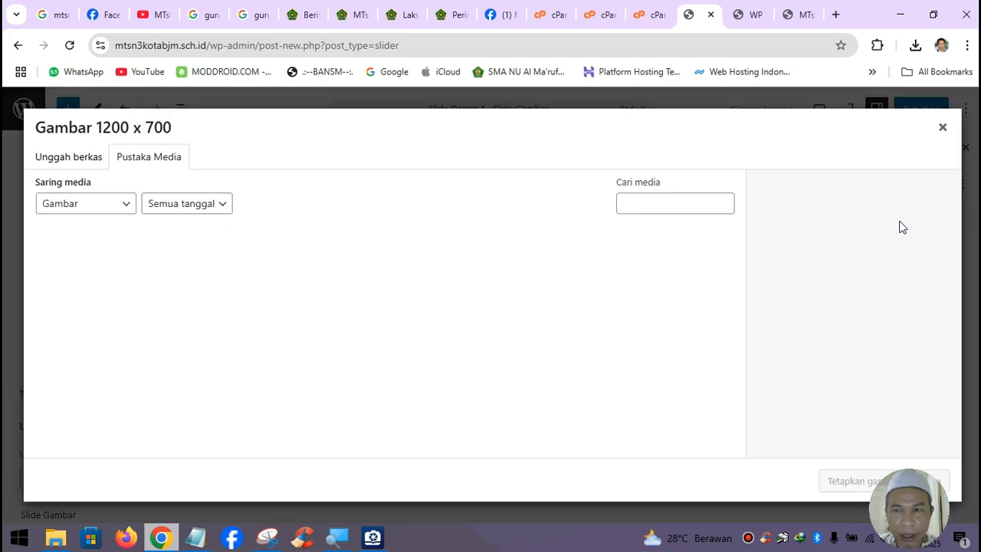
{"action": "left_click", "coordinate": [81, 160]}
{"action": "left_click", "coordinate": [481, 329]}
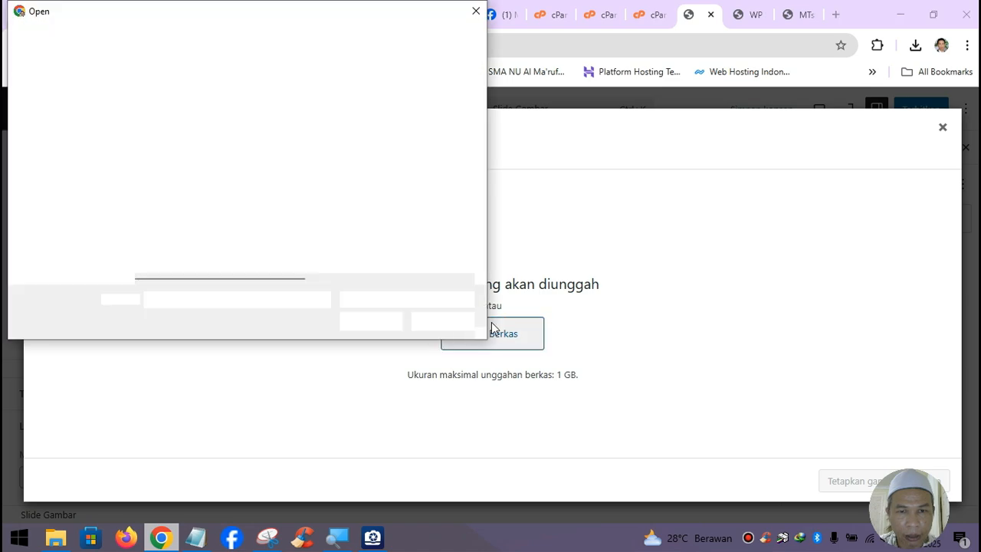
{"action": "left_click", "coordinate": [230, 133]}
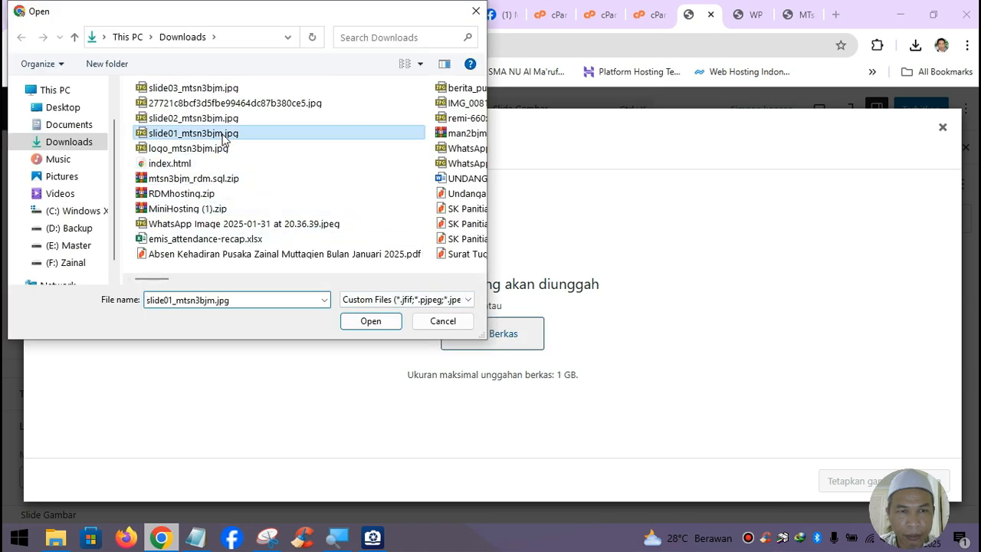
{"action": "left_click", "coordinate": [372, 319]}
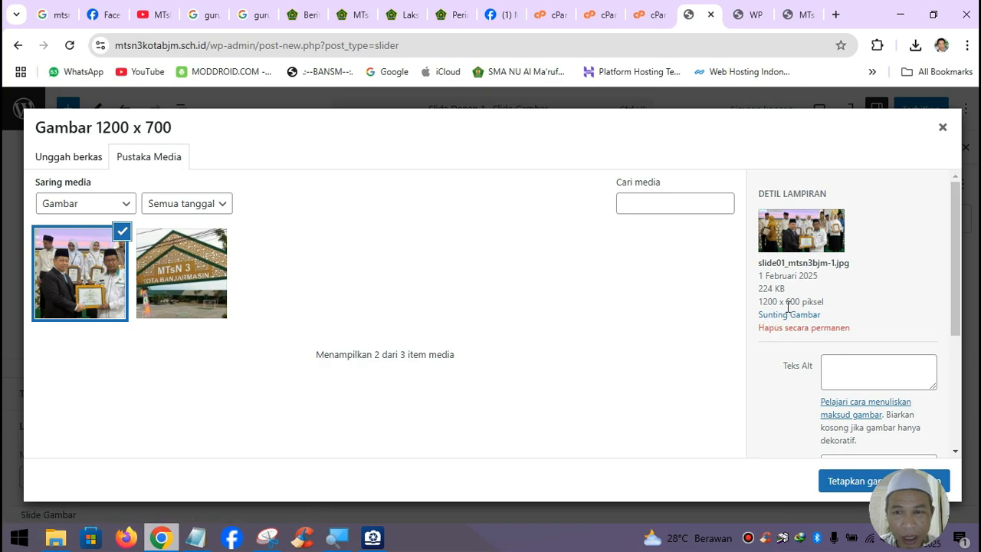
{"action": "left_click", "coordinate": [866, 483]}
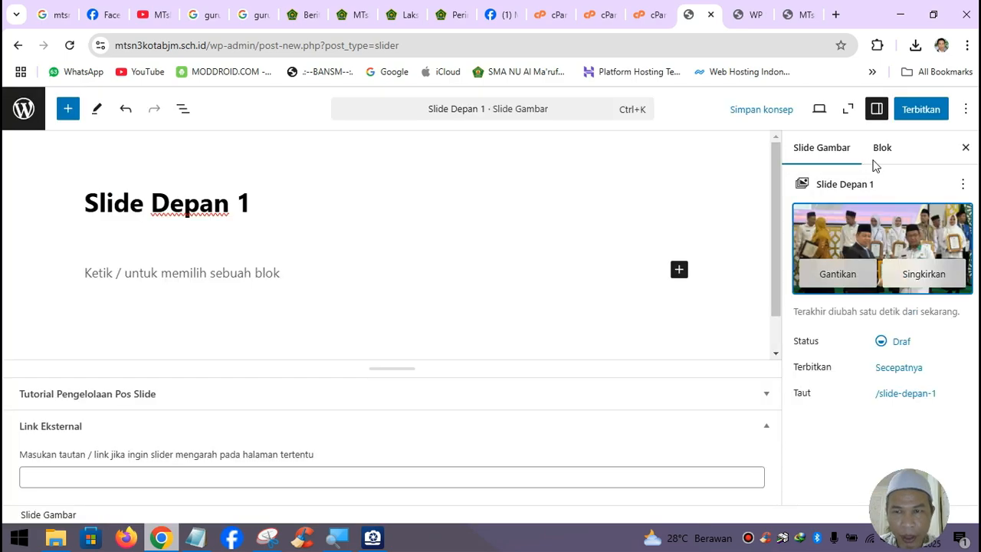
- Publish Slide Depan 1 and return to the Slide Gambar list
{"action": "left_click", "coordinate": [924, 109]}
{"action": "left_click", "coordinate": [925, 109]}
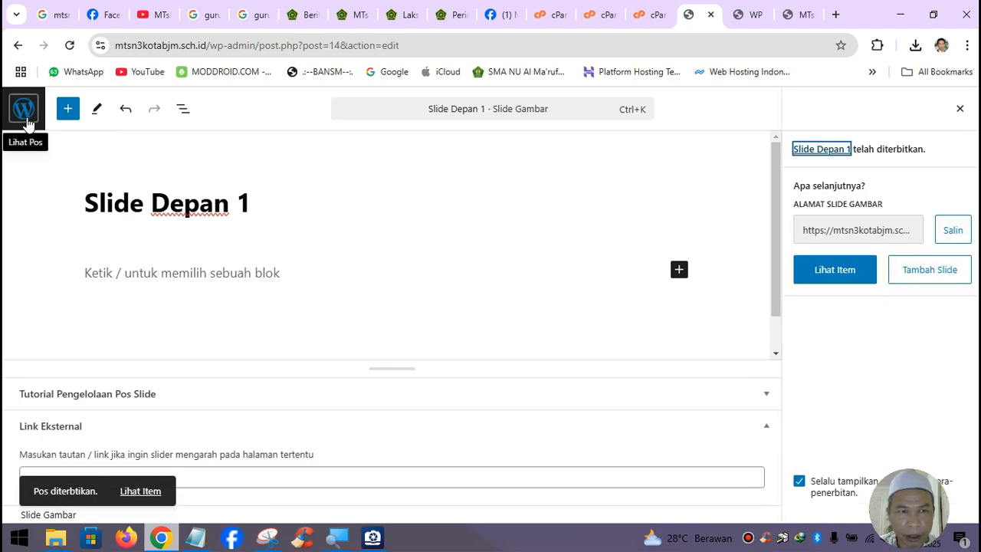
{"action": "scroll", "coordinate": [299, 251], "scroll_direction": "down", "scroll_amount": 1}
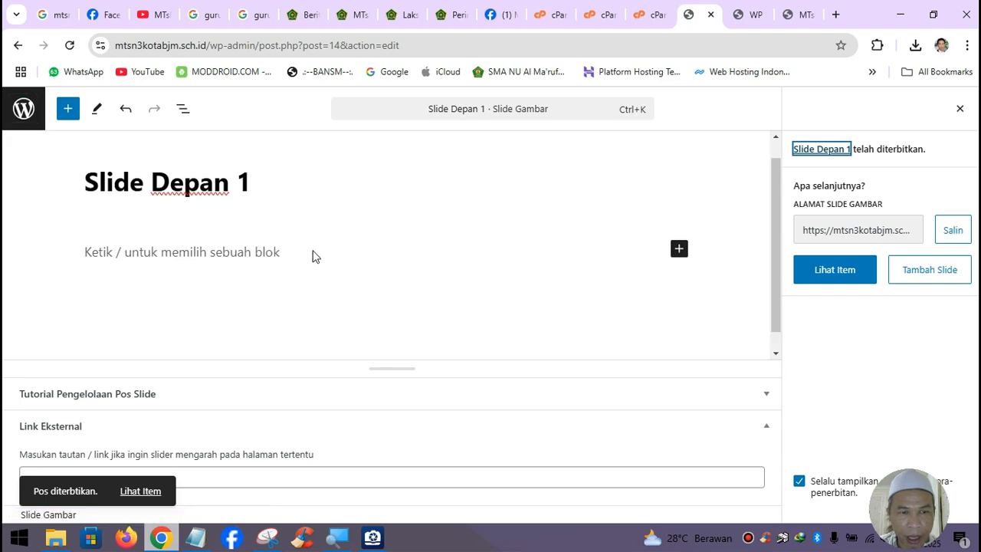
{"action": "left_click", "coordinate": [23, 110]}
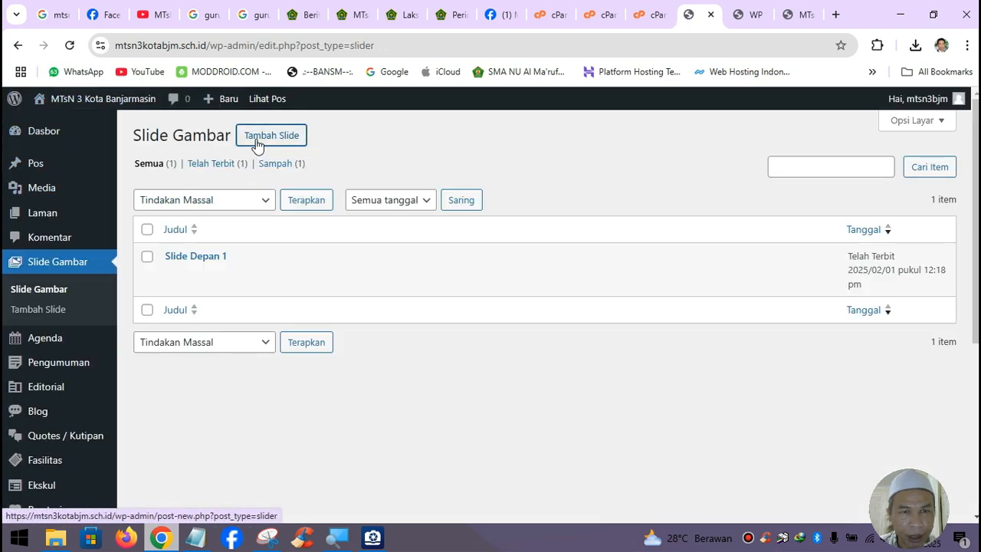
- Create a new slide titled 'Slide Depan 2' with uploaded slide02_mtsn3bjm.jpg as featured image
{"action": "left_click", "coordinate": [257, 142]}
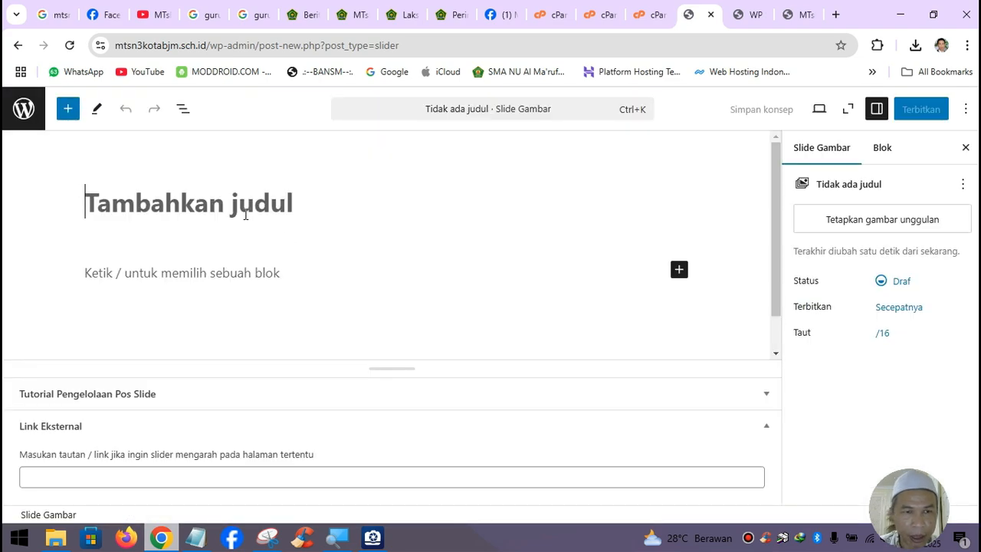
{"action": "type", "text": "Slide"}
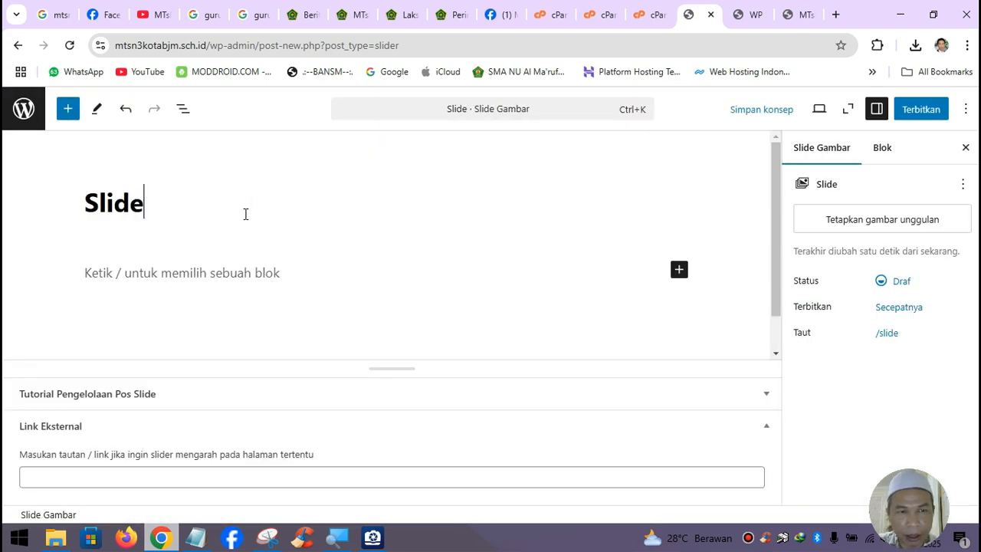
{"action": "type", "text": " Depan 2"}
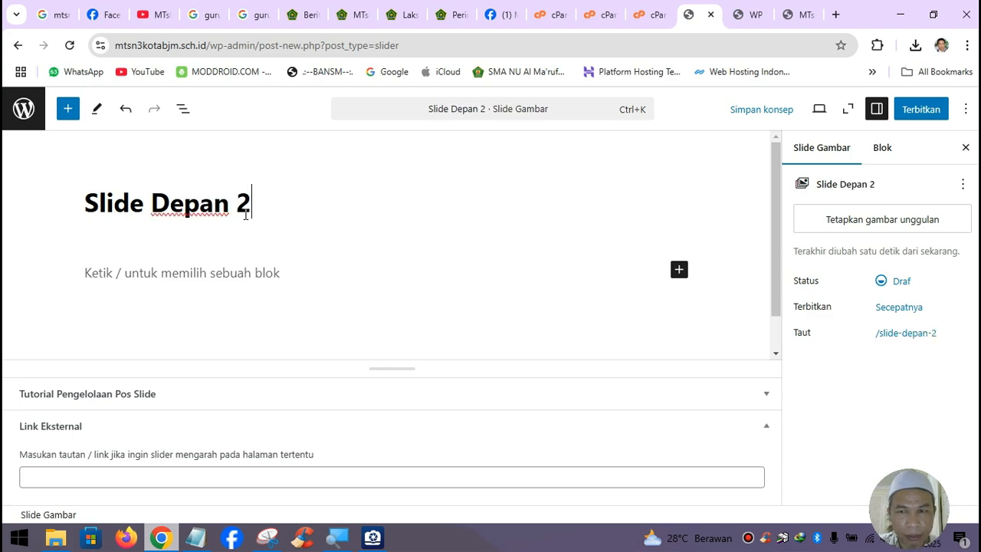
{"action": "left_click", "coordinate": [843, 228]}
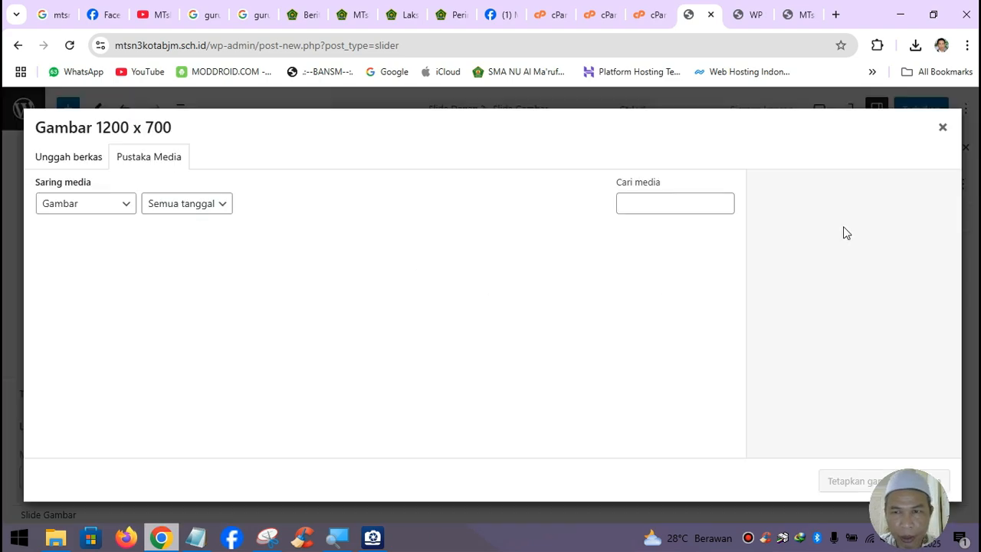
{"action": "left_click", "coordinate": [64, 156]}
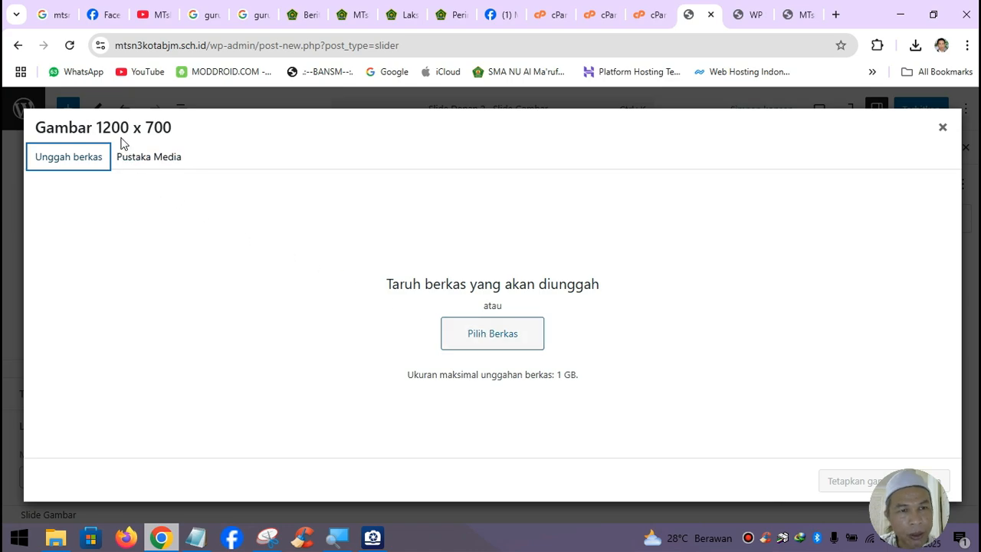
{"action": "left_click", "coordinate": [494, 334]}
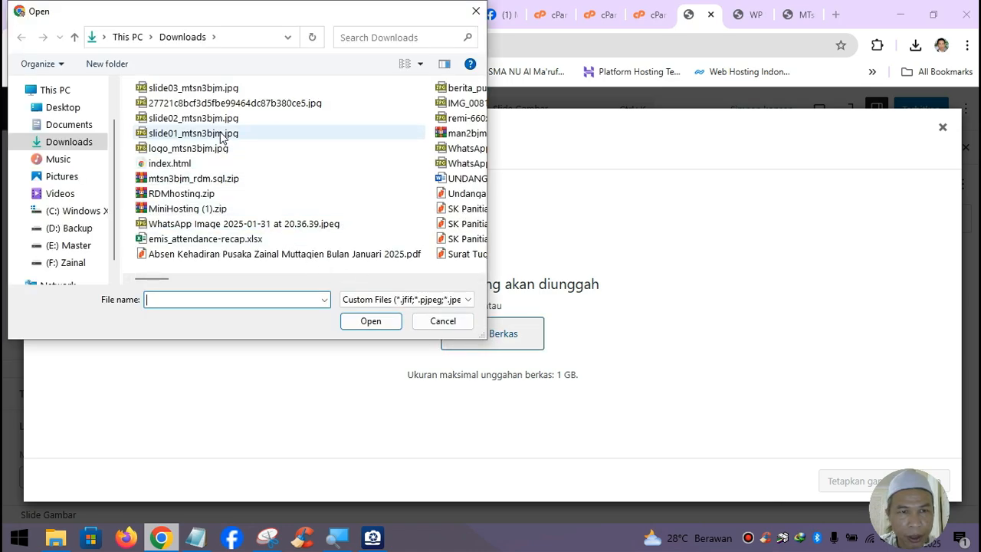
{"action": "left_click", "coordinate": [200, 118]}
{"action": "left_click", "coordinate": [368, 321]}
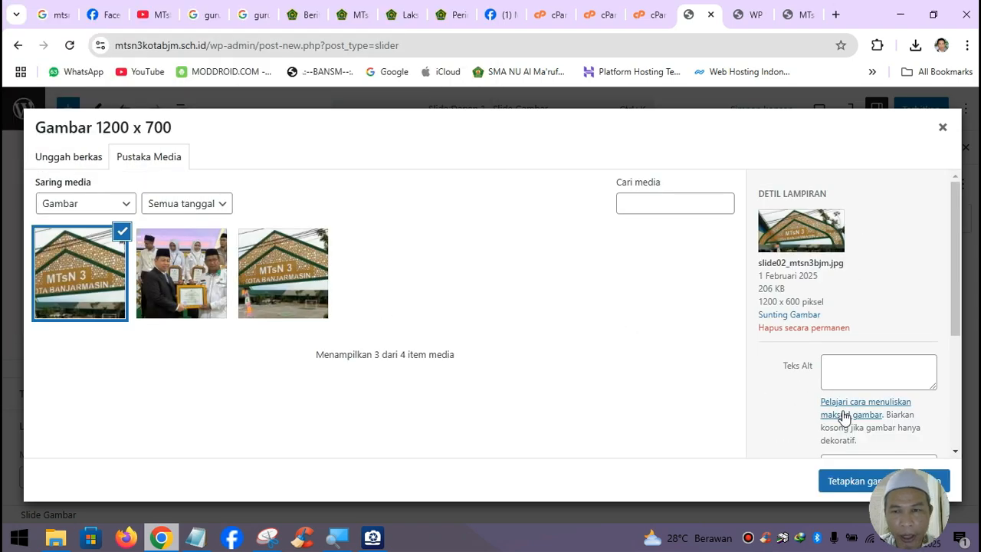
{"action": "left_click", "coordinate": [862, 483]}
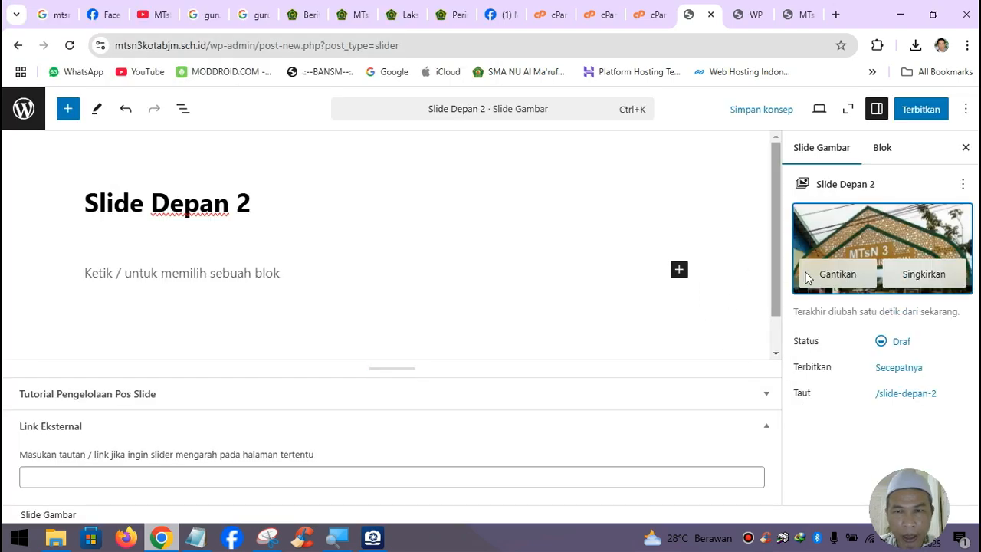
- Publish Slide Depan 2 and go back to the slide list
{"action": "left_click", "coordinate": [931, 115]}
{"action": "left_click", "coordinate": [933, 121]}
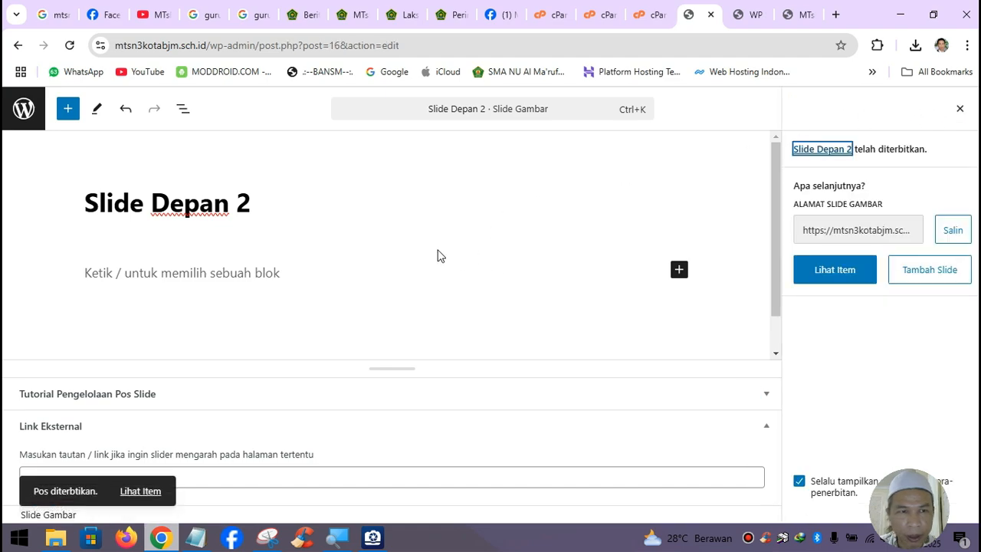
{"action": "left_click", "coordinate": [22, 109]}
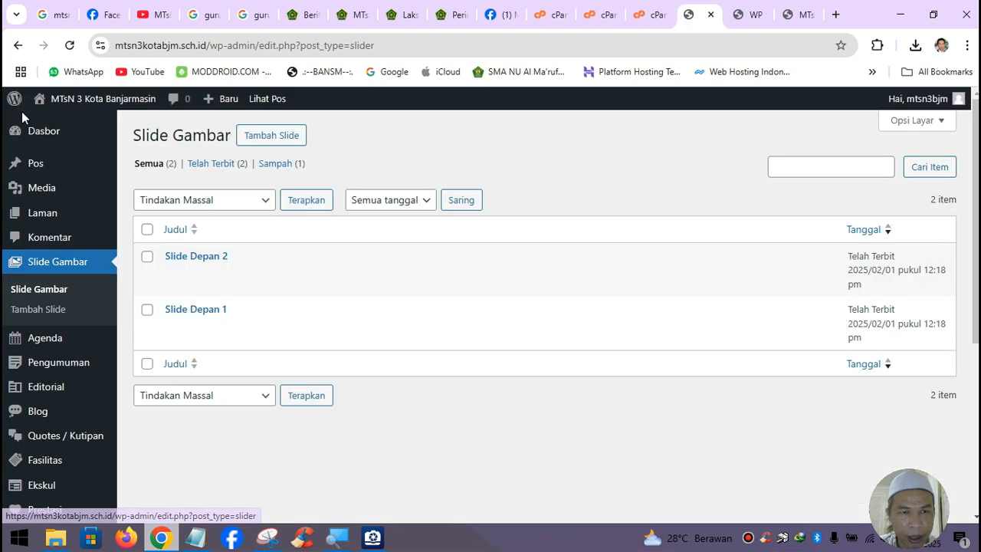
- Create a new slide titled 'Slide Depan 3' with uploaded slide03_mtsn3bjm.jpg as featured image
{"action": "left_click", "coordinate": [290, 140]}
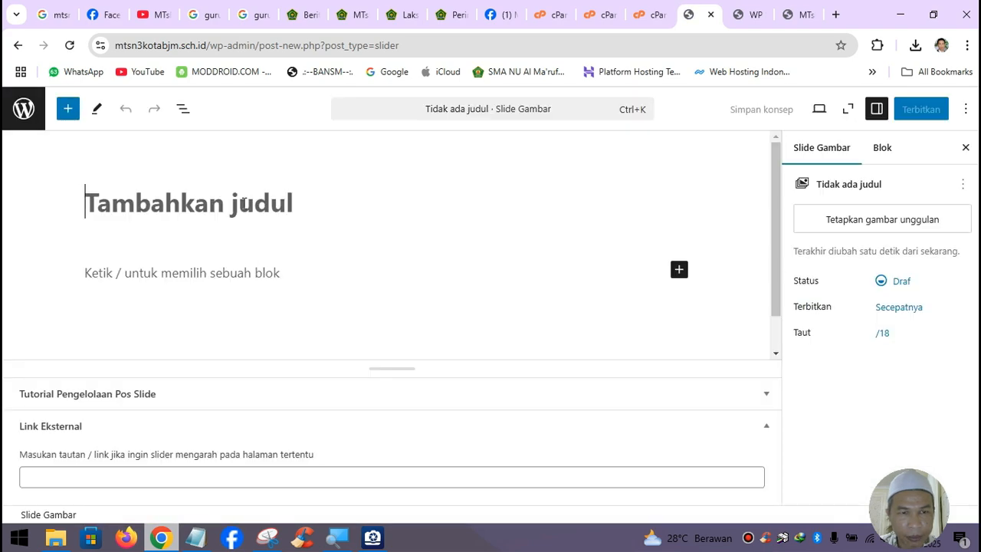
{"action": "type", "text": "Slid"}
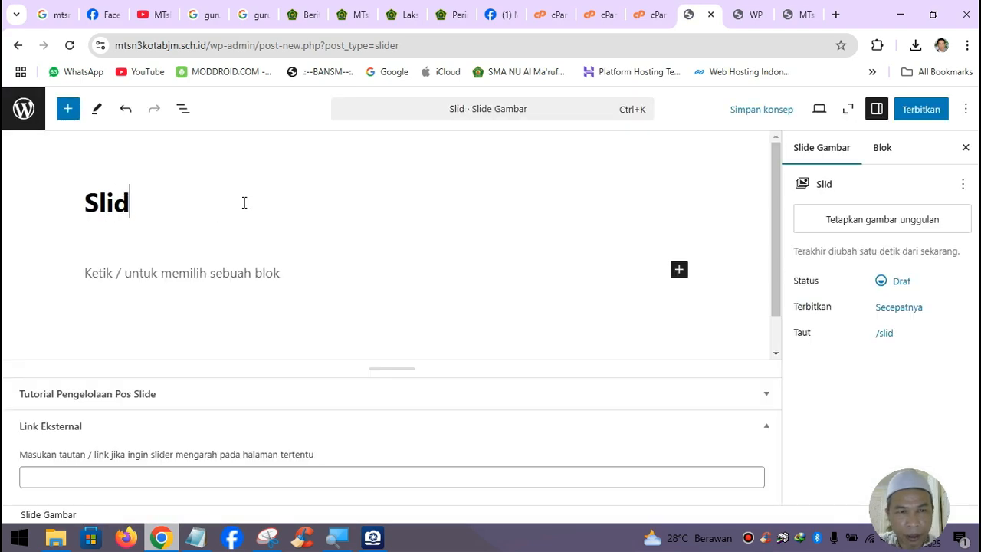
{"action": "type", "text": "e Depan 3"}
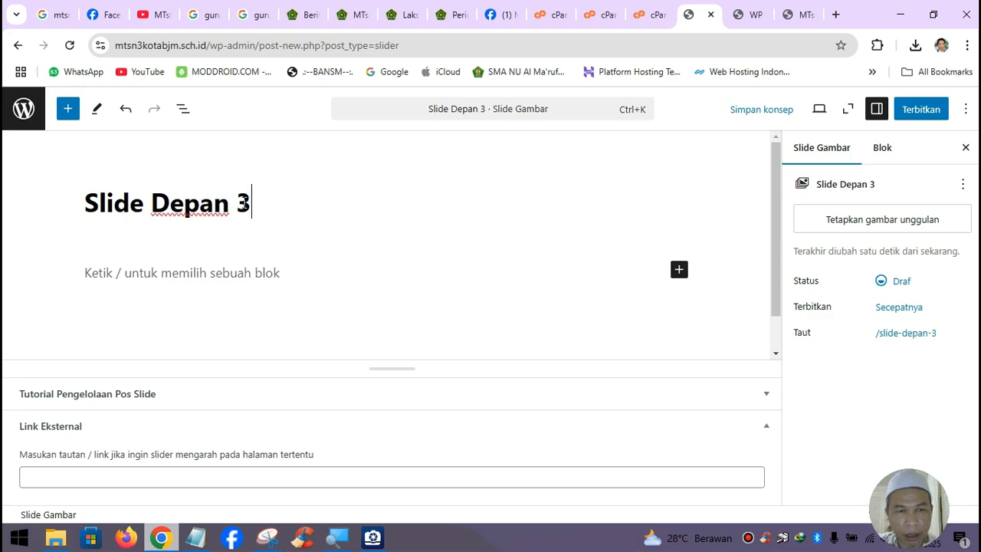
{"action": "left_click", "coordinate": [877, 222]}
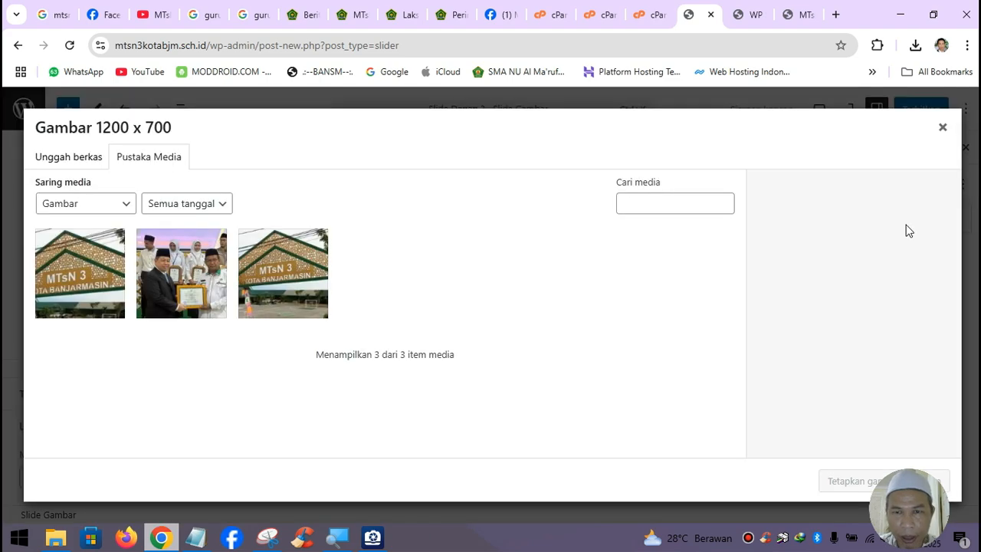
{"action": "left_click", "coordinate": [68, 157]}
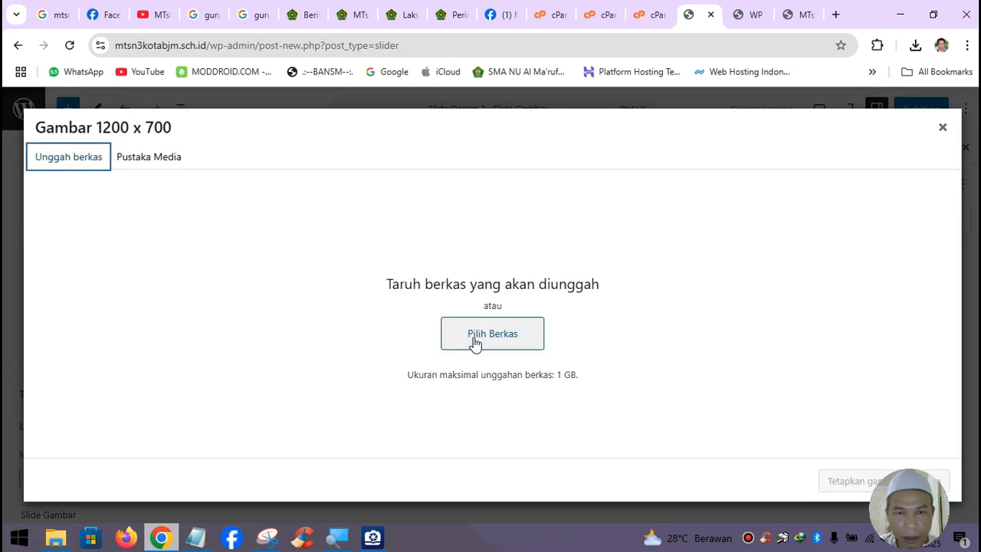
{"action": "left_click", "coordinate": [479, 341]}
{"action": "left_click", "coordinate": [69, 142]}
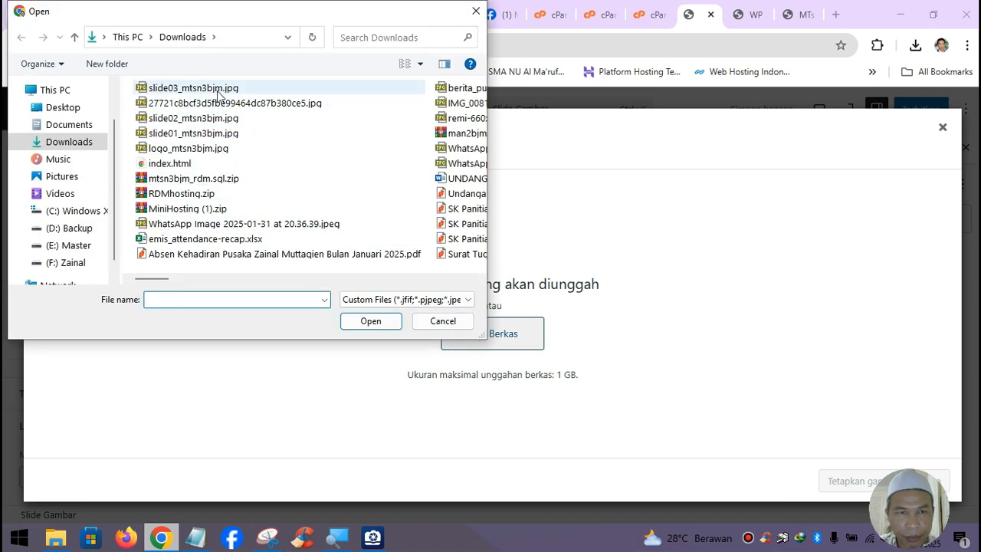
{"action": "left_click", "coordinate": [191, 88]}
{"action": "left_click", "coordinate": [367, 322]}
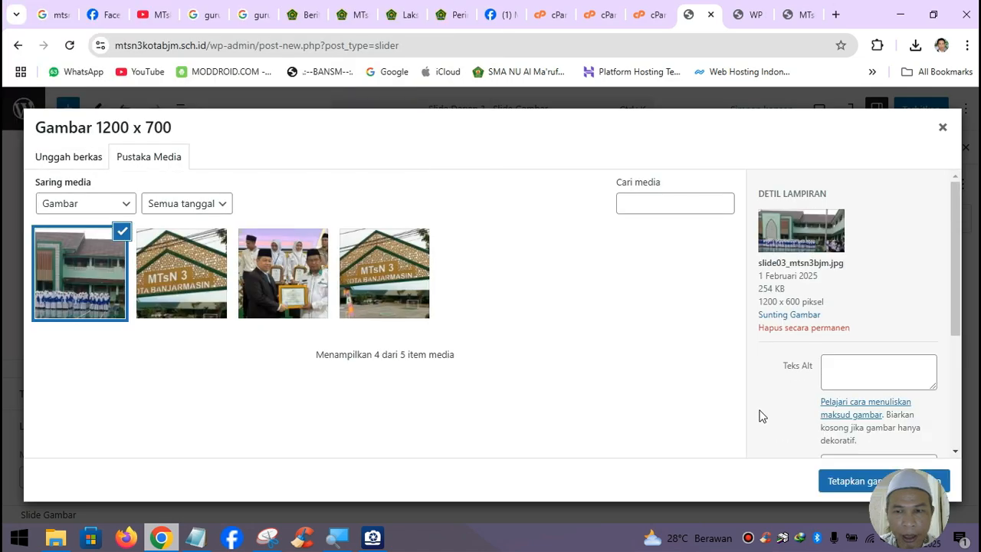
{"action": "left_click", "coordinate": [843, 479]}
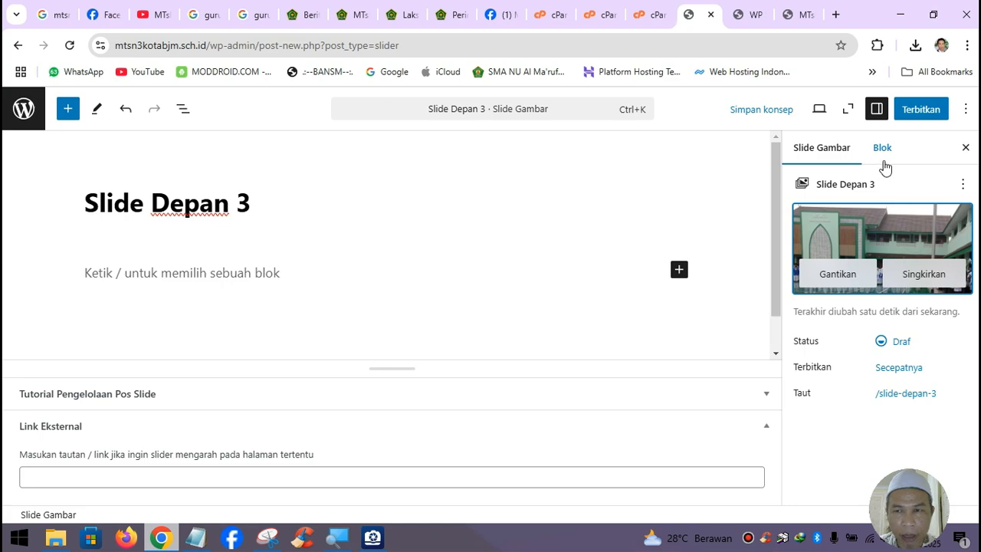
- Publish Slide Depan 3 and reload the school homepage
{"action": "left_click", "coordinate": [919, 112]}
{"action": "left_click", "coordinate": [916, 112]}
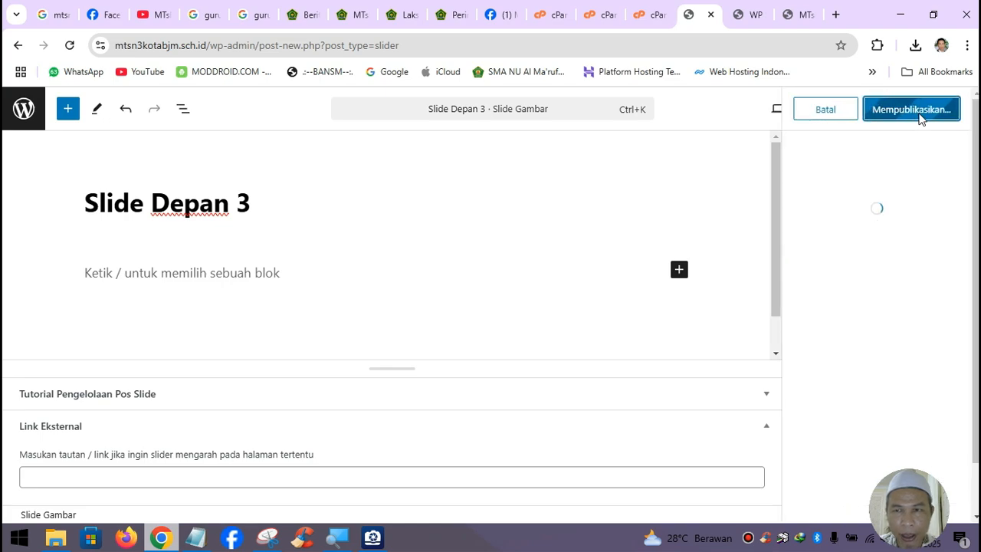
{"action": "left_click", "coordinate": [799, 24]}
{"action": "left_click", "coordinate": [72, 46]}
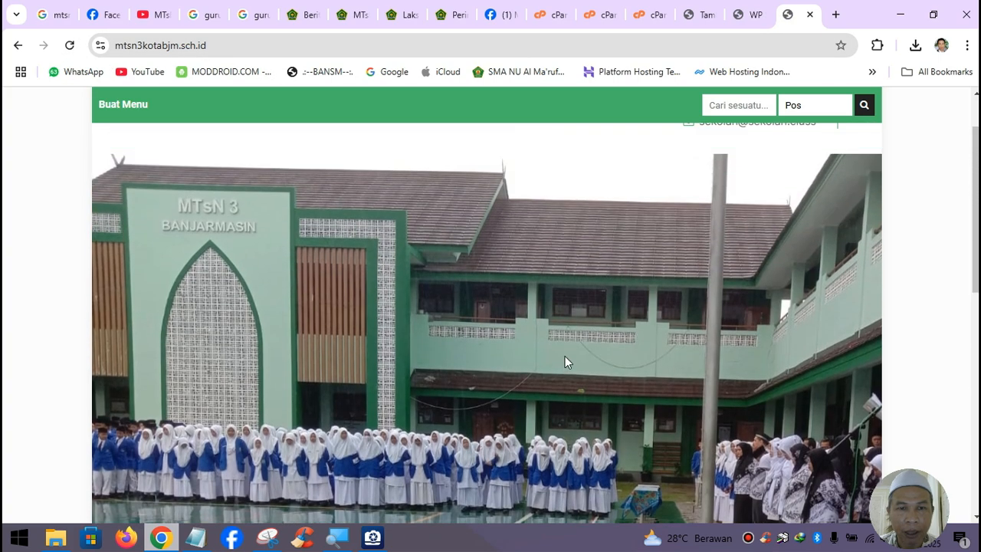
- Step through the homepage slider's building, gate and award ceremony images
{"action": "scroll", "coordinate": [565, 362], "scroll_direction": "down", "scroll_amount": 1}
{"action": "scroll", "coordinate": [565, 362], "scroll_direction": "up", "scroll_amount": 2}
{"action": "scroll", "coordinate": [565, 362], "scroll_direction": "down", "scroll_amount": 2}
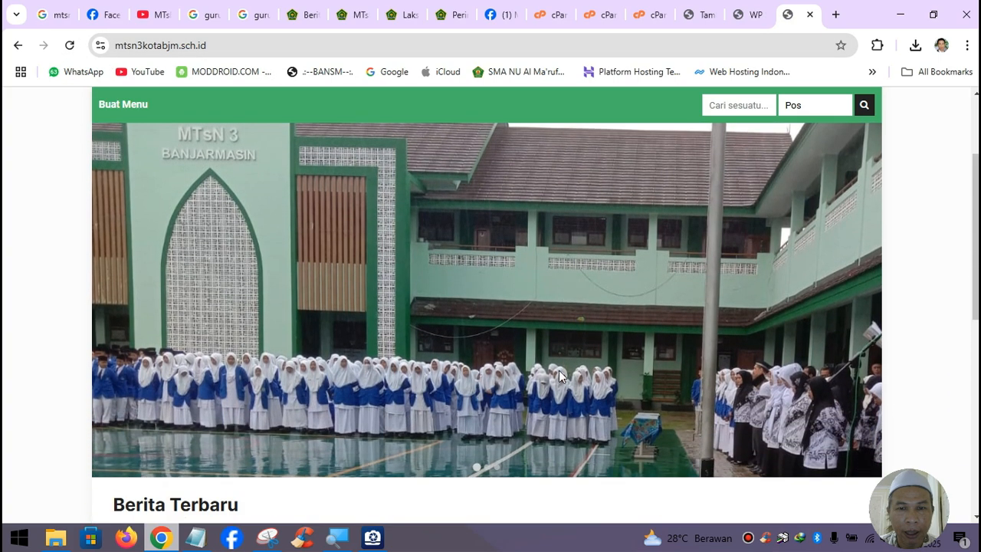
{"action": "left_click", "coordinate": [487, 469]}
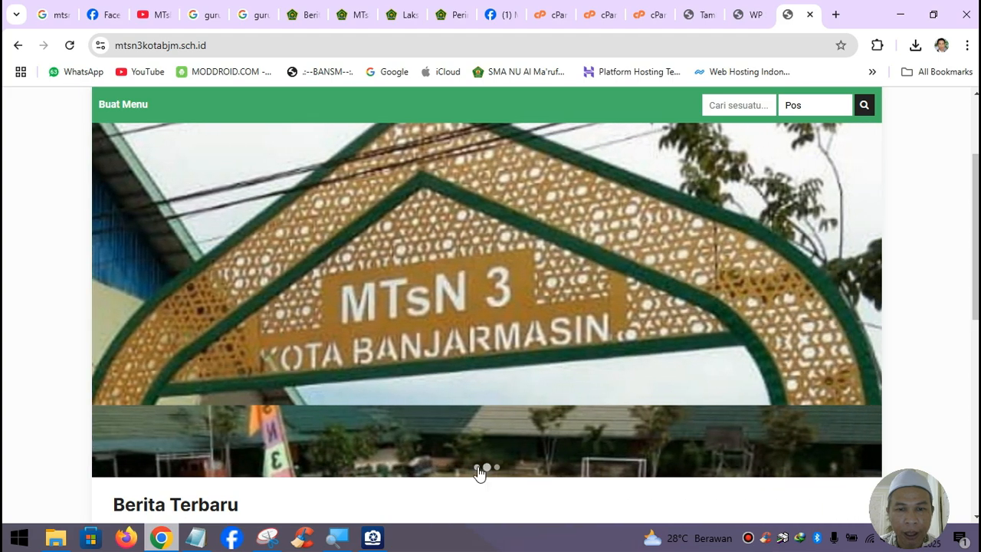
{"action": "left_click", "coordinate": [476, 467]}
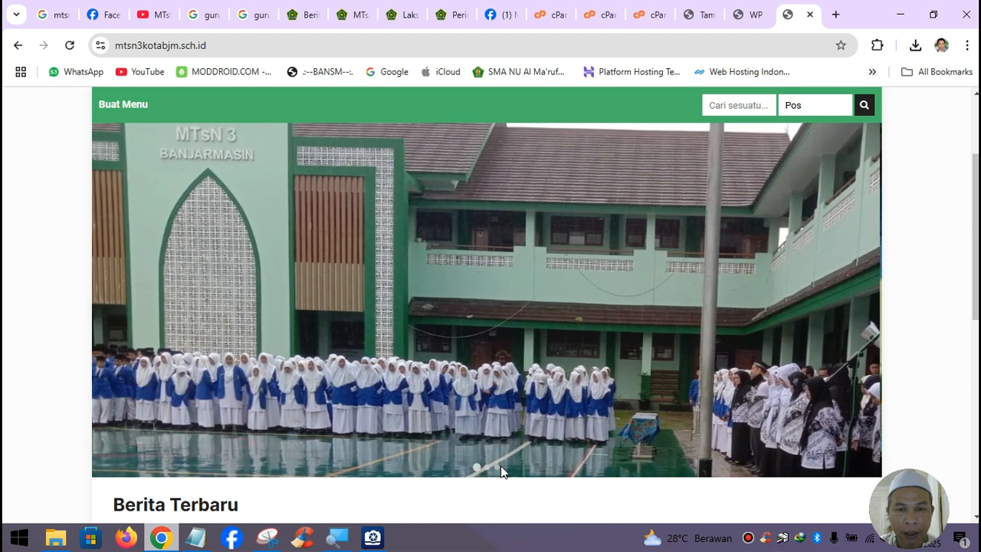
{"action": "left_click", "coordinate": [497, 468]}
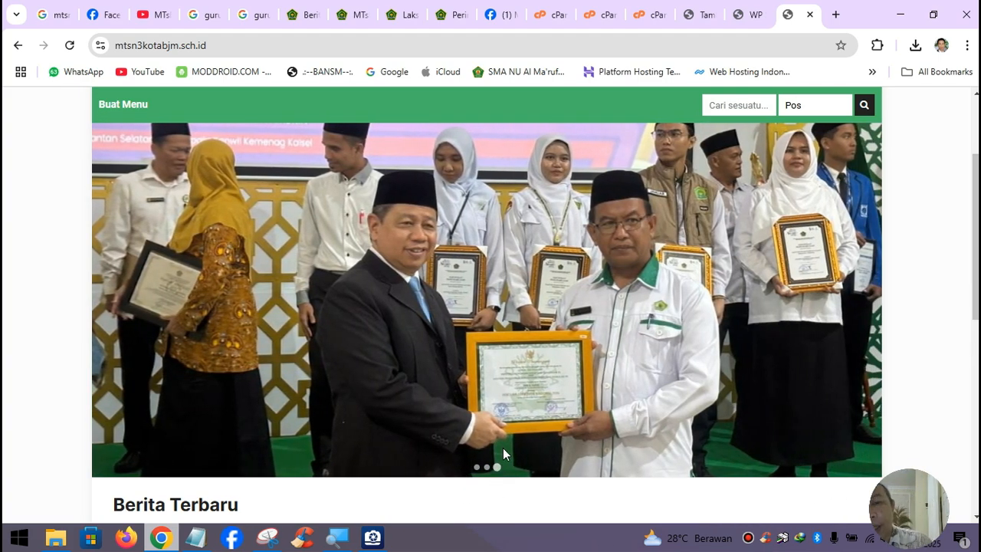
{"action": "left_click", "coordinate": [487, 467]}
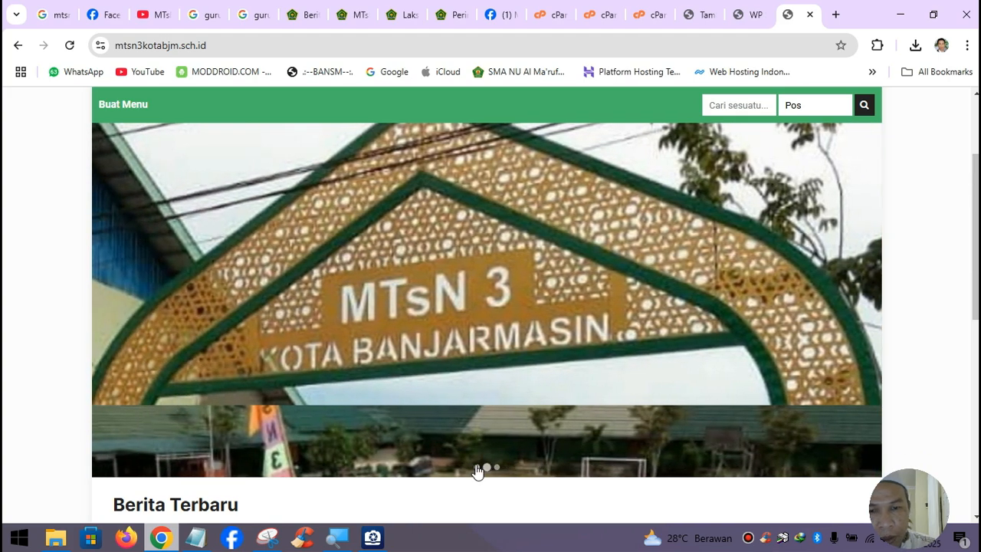
{"action": "left_click", "coordinate": [476, 467]}
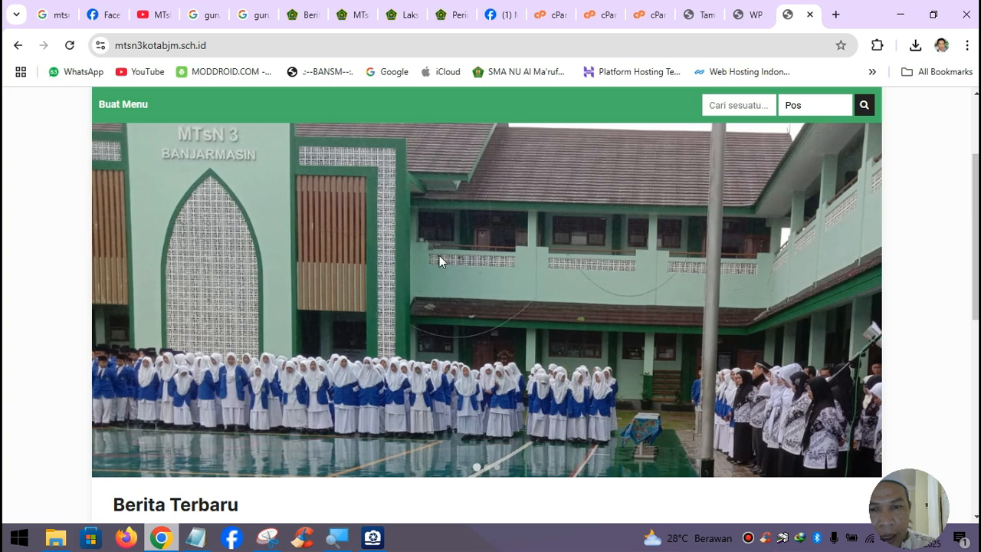
- Scroll through the school homepage, then view the wpsekolah.com demo's Editorial Kepsek section
{"action": "scroll", "coordinate": [427, 336], "scroll_direction": "up", "scroll_amount": 2}
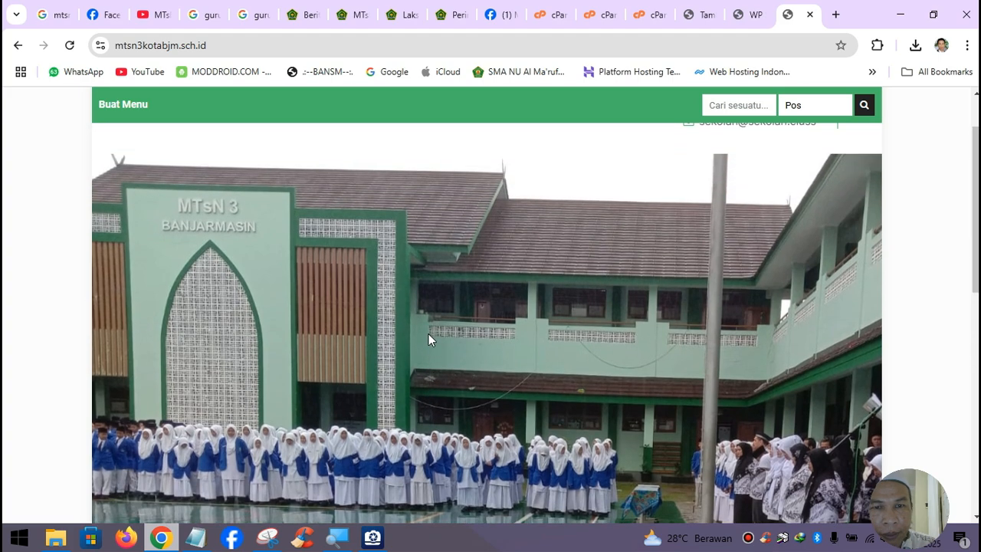
{"action": "scroll", "coordinate": [423, 335], "scroll_direction": "down", "scroll_amount": 4}
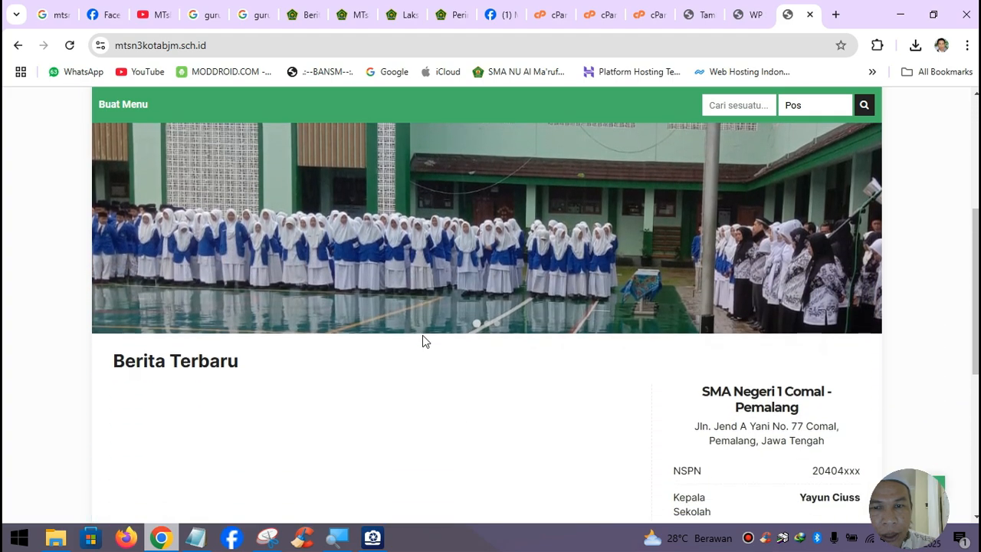
{"action": "scroll", "coordinate": [422, 335], "scroll_direction": "up", "scroll_amount": 2}
{"action": "scroll", "coordinate": [464, 332], "scroll_direction": "down", "scroll_amount": 1}
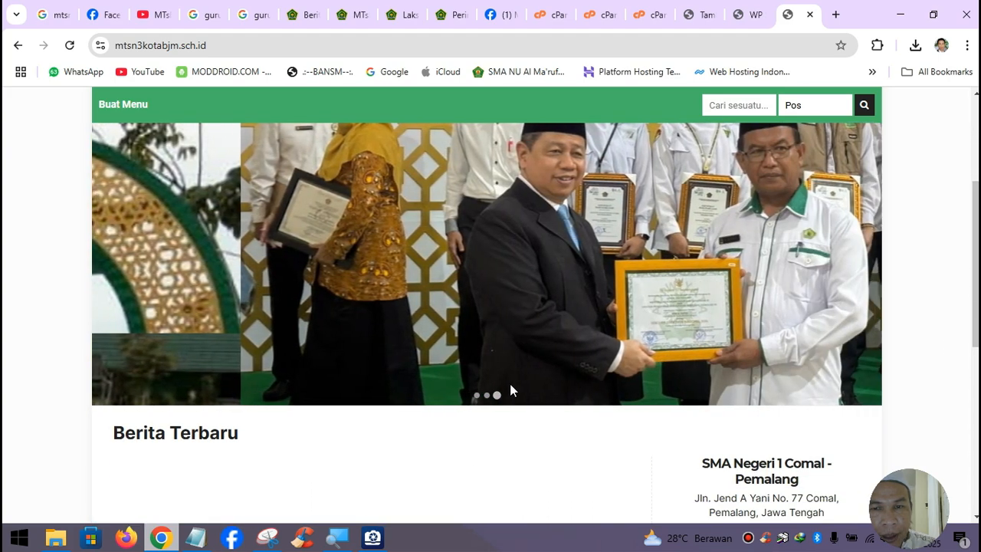
{"action": "scroll", "coordinate": [352, 302], "scroll_direction": "up", "scroll_amount": 2}
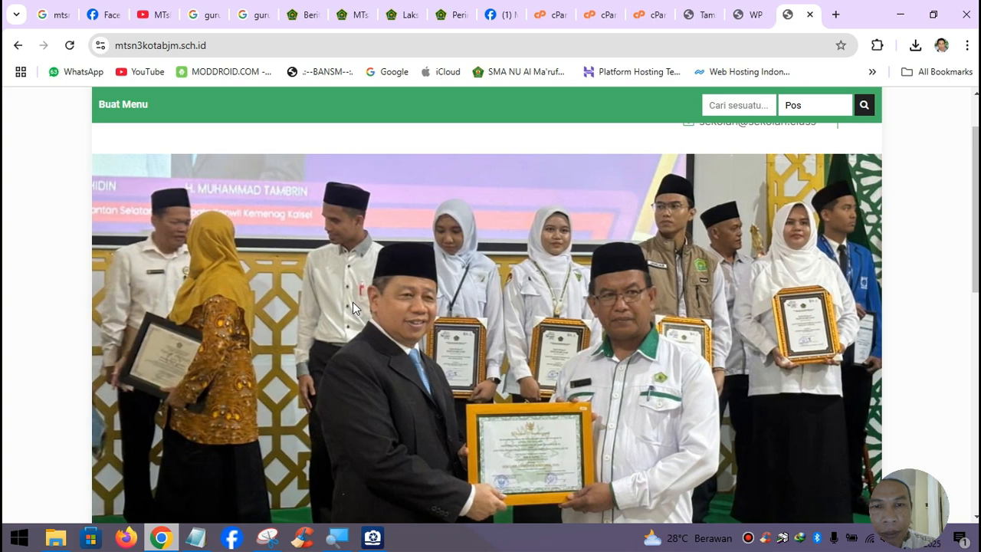
{"action": "scroll", "coordinate": [350, 299], "scroll_direction": "down", "scroll_amount": 1}
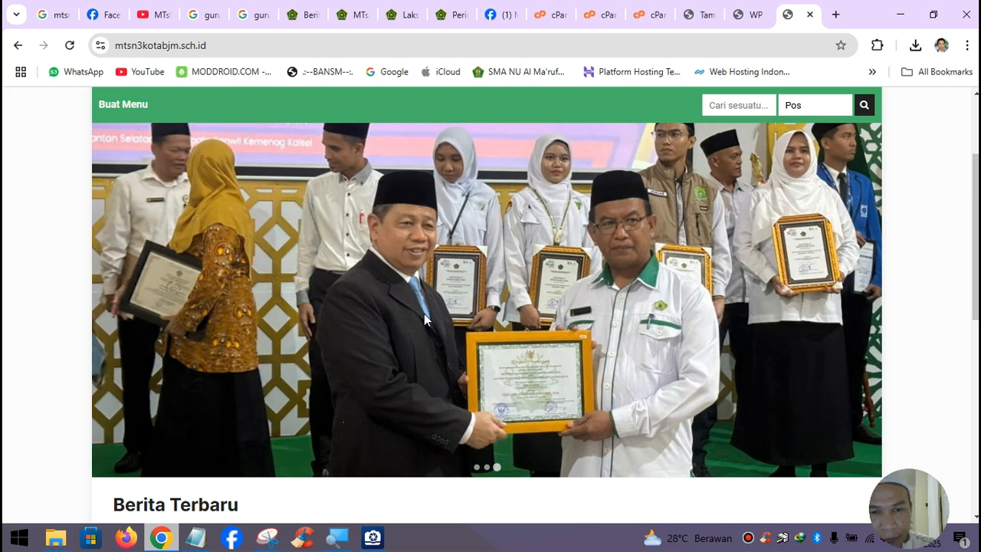
{"action": "scroll", "coordinate": [424, 321], "scroll_direction": "down", "scroll_amount": 1}
{"action": "scroll", "coordinate": [424, 321], "scroll_direction": "down", "scroll_amount": 2}
{"action": "scroll", "coordinate": [428, 322], "scroll_direction": "up", "scroll_amount": 2}
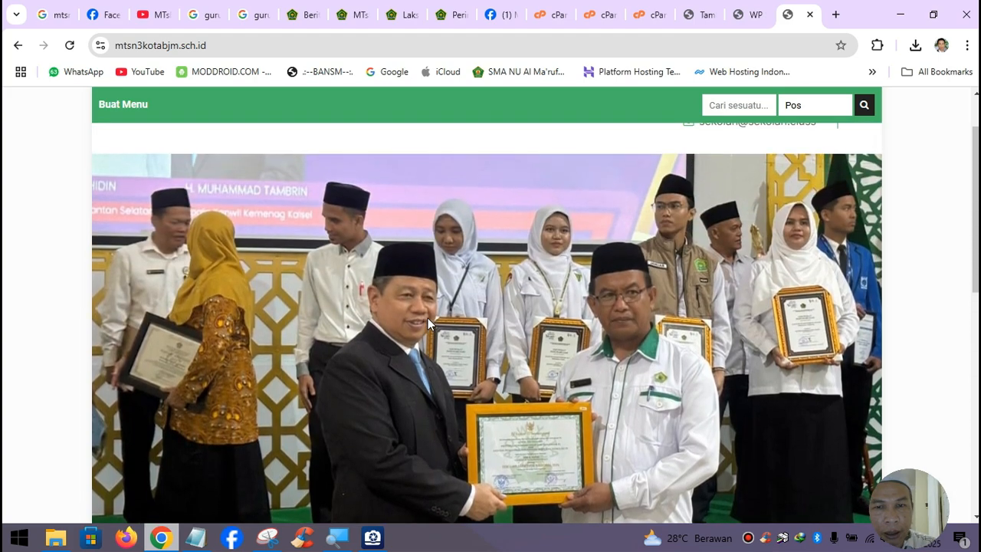
{"action": "scroll", "coordinate": [438, 315], "scroll_direction": "down", "scroll_amount": 3}
{"action": "scroll", "coordinate": [449, 320], "scroll_direction": "up", "scroll_amount": 4}
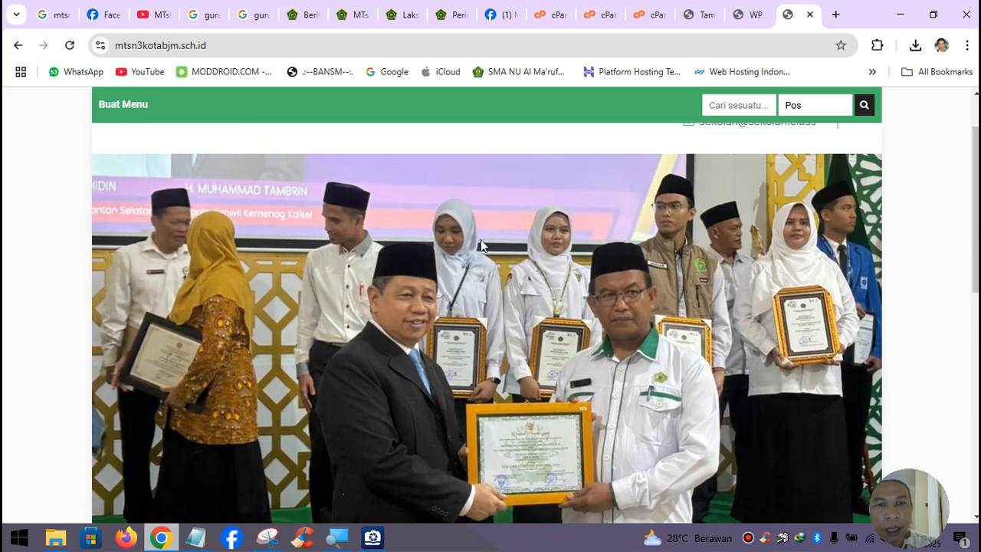
{"action": "scroll", "coordinate": [453, 229], "scroll_direction": "up", "scroll_amount": 1}
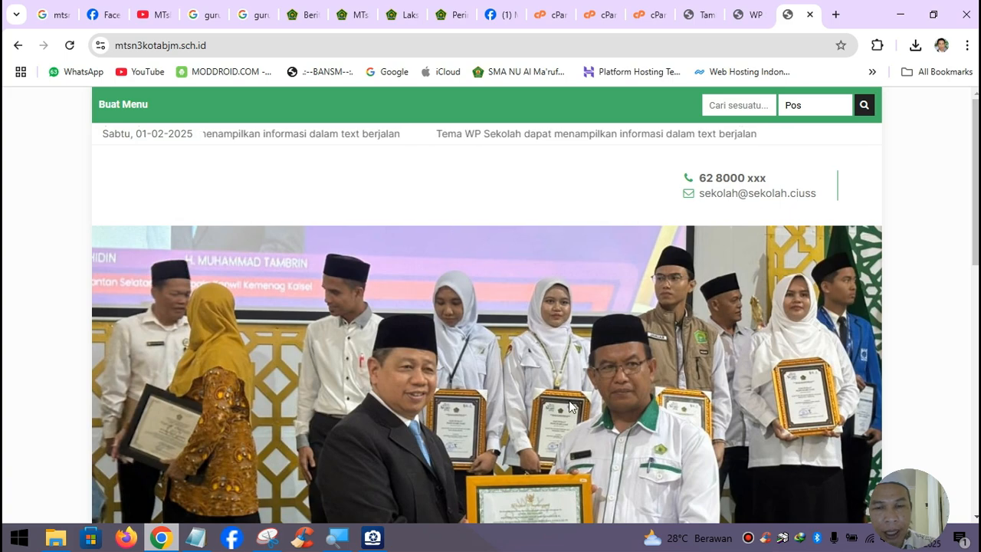
{"action": "scroll", "coordinate": [541, 349], "scroll_direction": "down", "scroll_amount": 2}
{"action": "scroll", "coordinate": [540, 349], "scroll_direction": "down", "scroll_amount": 2}
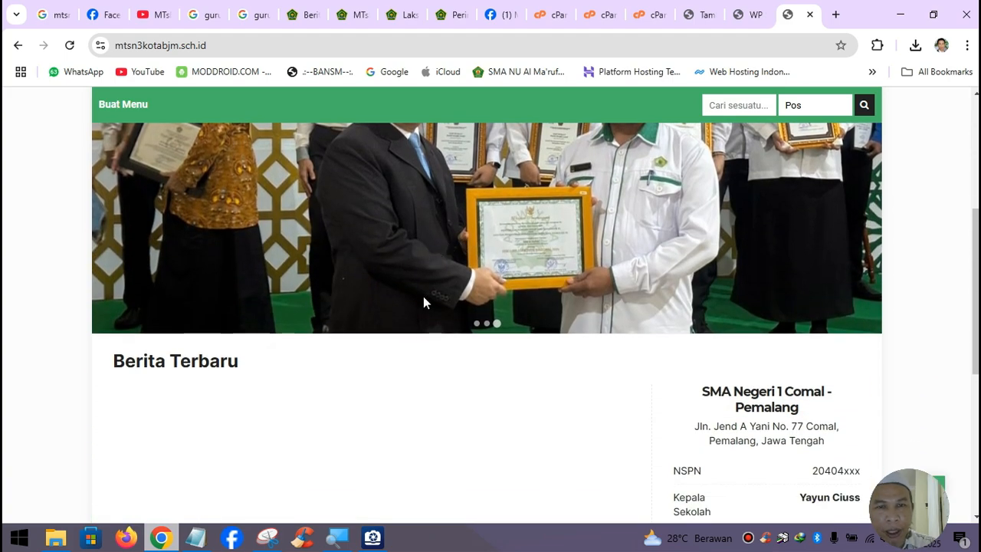
{"action": "left_click", "coordinate": [747, 15]}
{"action": "scroll", "coordinate": [397, 235], "scroll_direction": "down", "scroll_amount": 6}
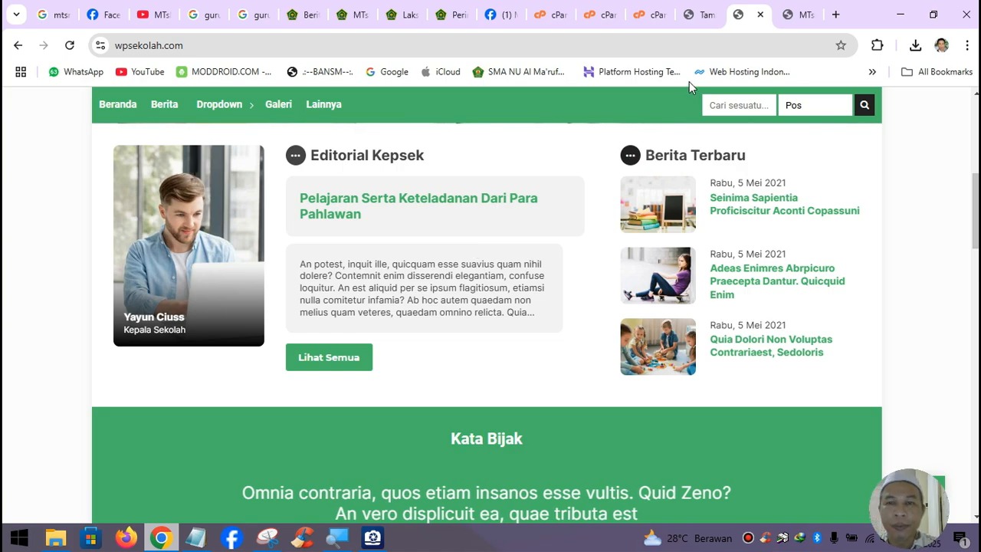
- Add a new Editorial titled 'Sambutan Kepala Madrasah' and place the cursor in its body
{"action": "left_click", "coordinate": [700, 15]}
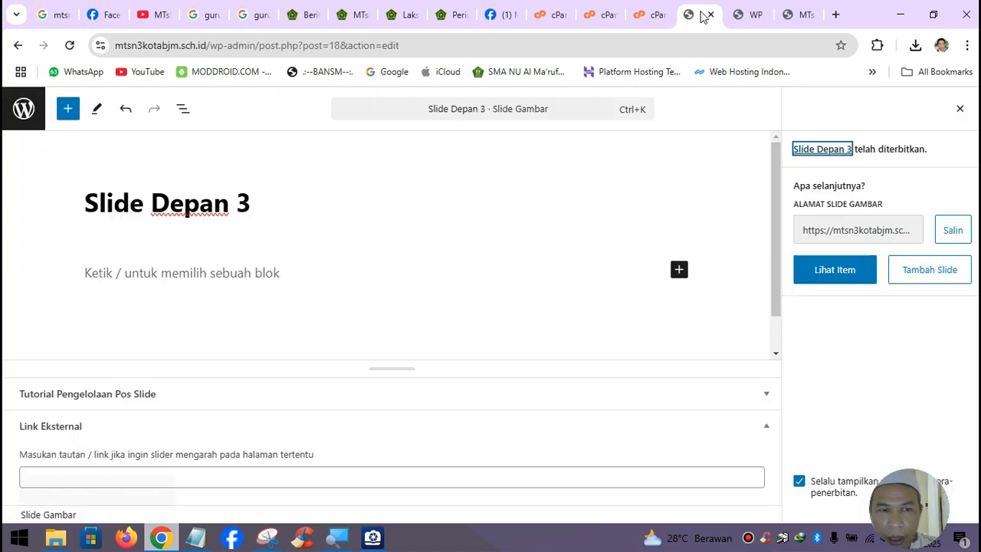
{"action": "left_click", "coordinate": [11, 112]}
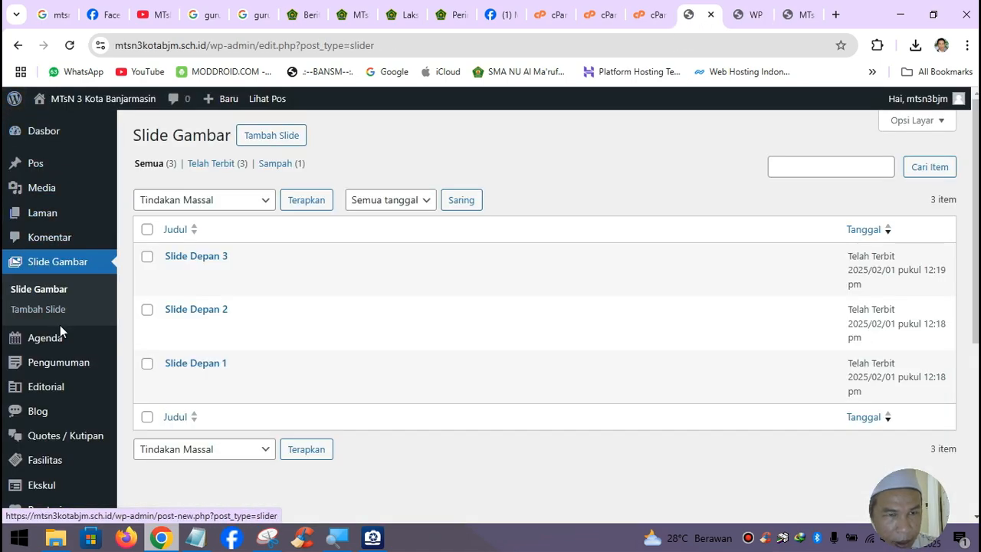
{"action": "mouse_move", "coordinate": [59, 335]}
{"action": "mouse_move", "coordinate": [53, 385]}
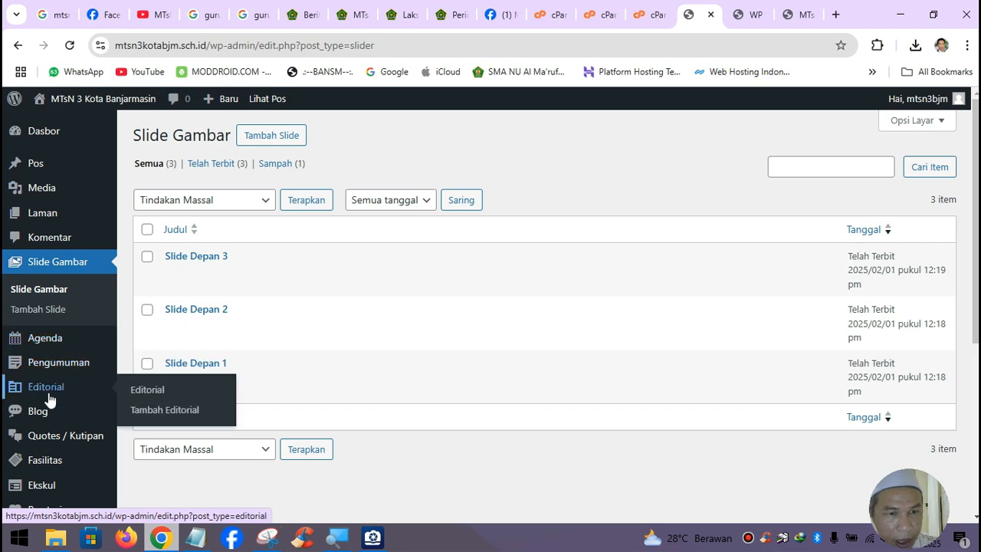
{"action": "left_click", "coordinate": [169, 409]}
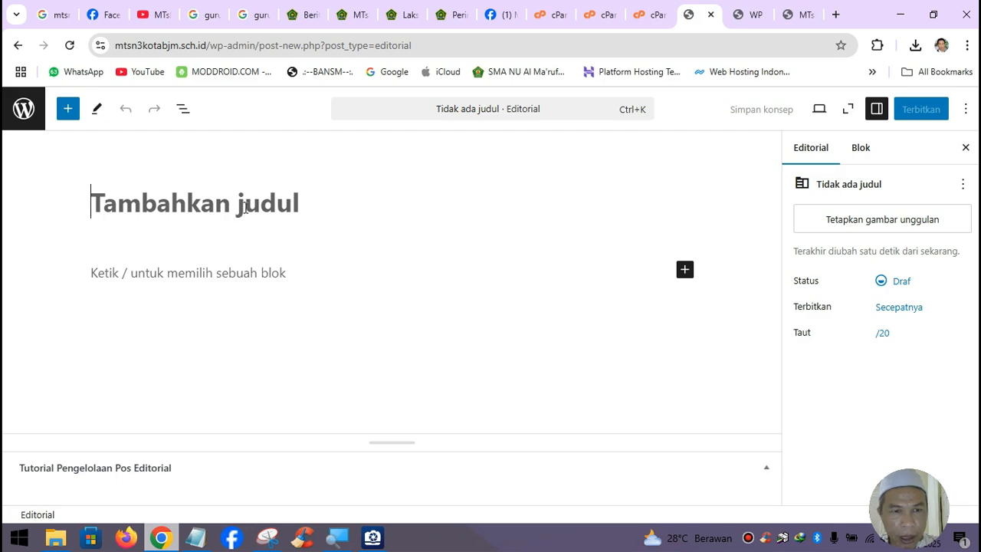
{"action": "type", "text": "Sambut"}
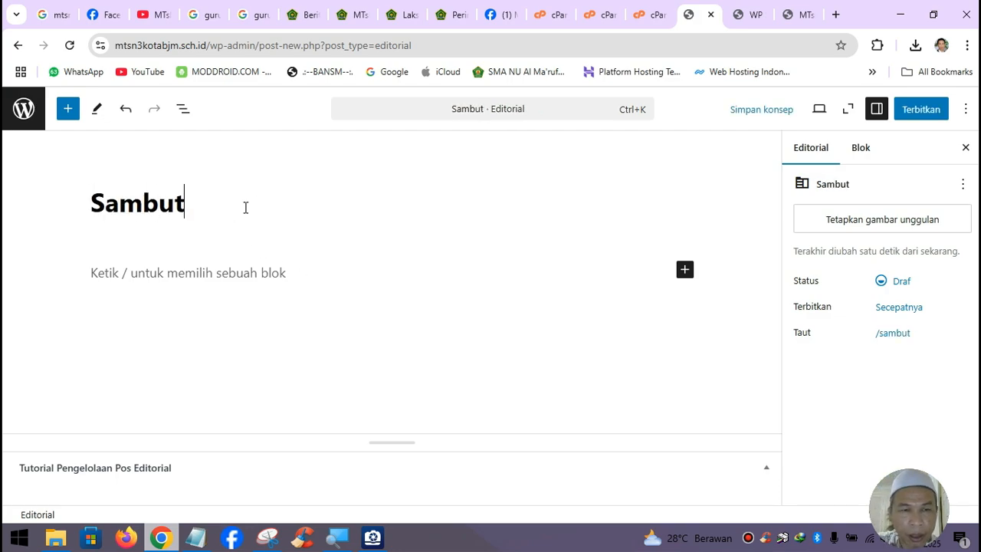
{"action": "type", "text": "an Kepala M"}
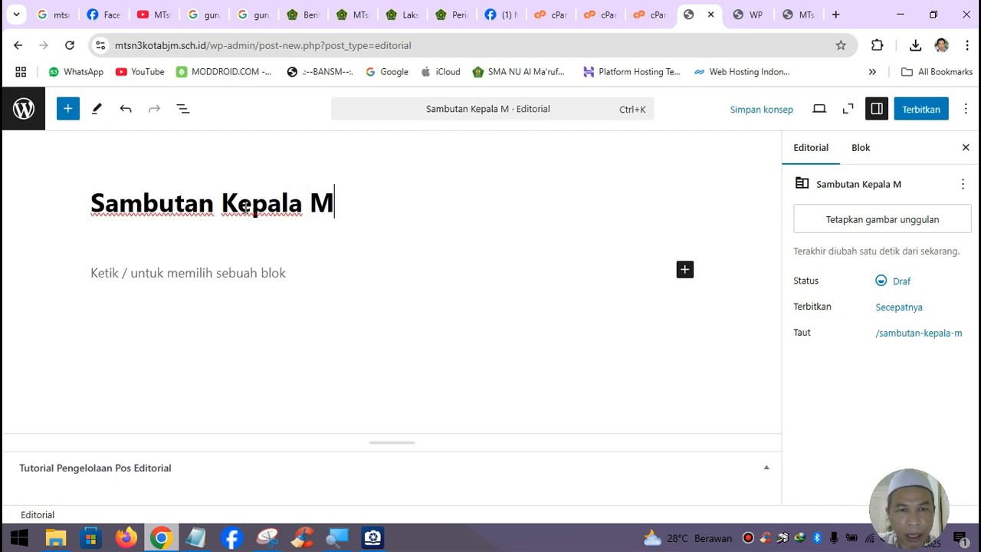
{"action": "type", "text": "adrasah"}
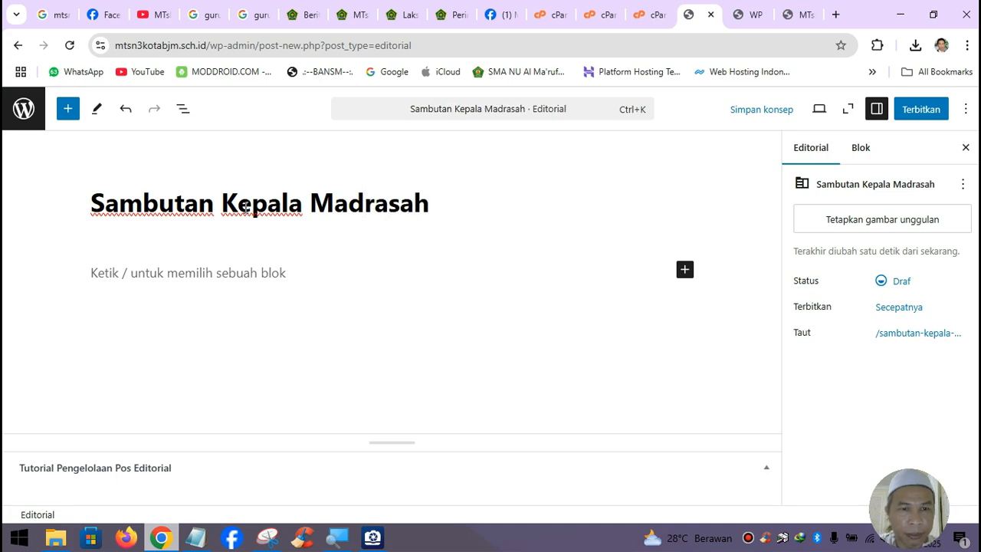
{"action": "left_click", "coordinate": [197, 272]}
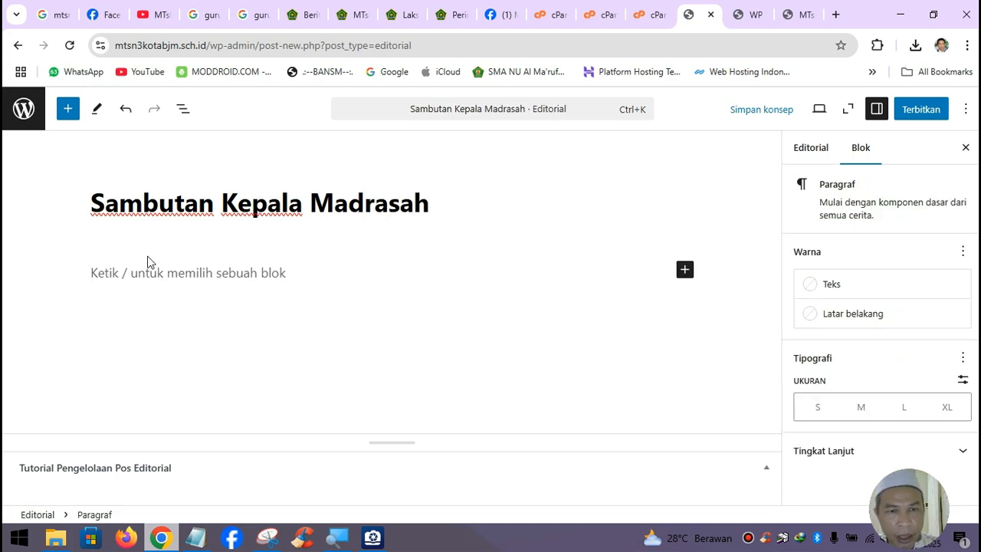
{"action": "left_click", "coordinate": [56, 537]}
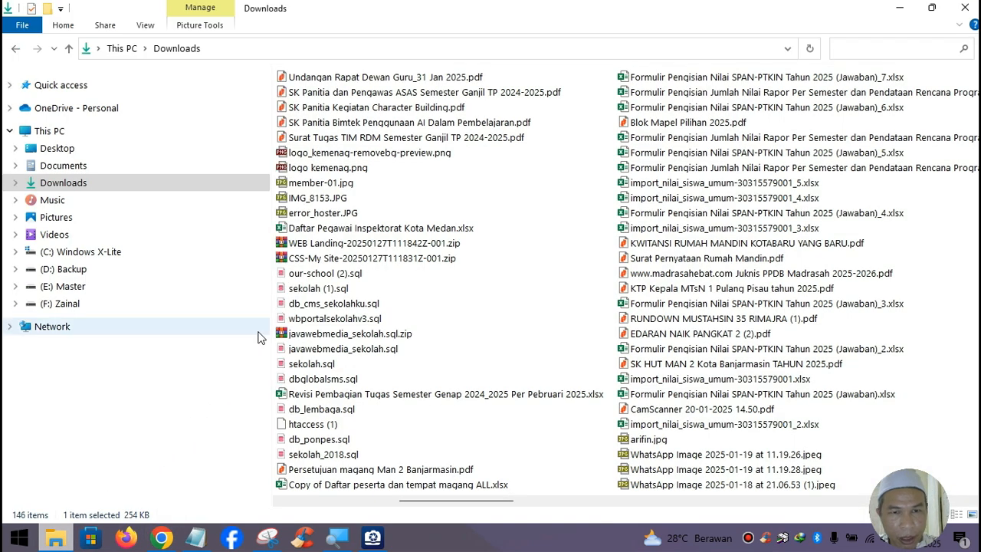
- Open sambutan kepala madrasah.txt from F:\Belajar Bikin Website Wordpress Sekolah and select the greeting text
{"action": "left_click", "coordinate": [64, 305]}
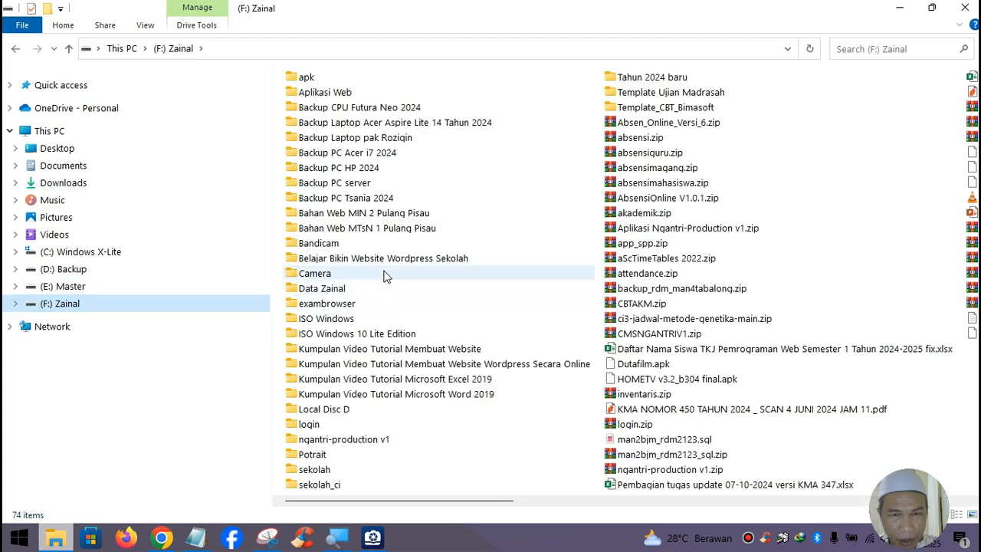
{"action": "left_click", "coordinate": [387, 260]}
{"action": "double_click", "coordinate": [386, 260]}
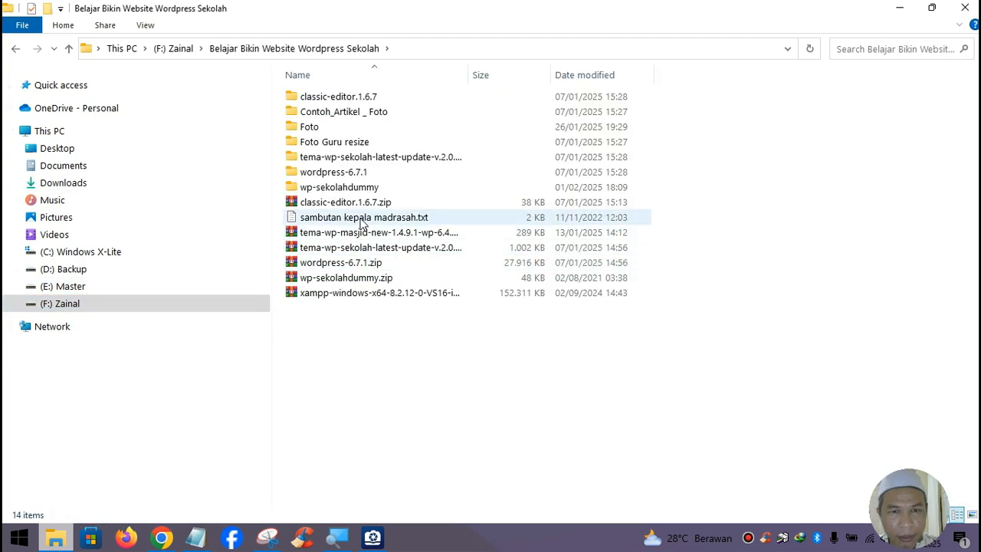
{"action": "double_click", "coordinate": [360, 218]}
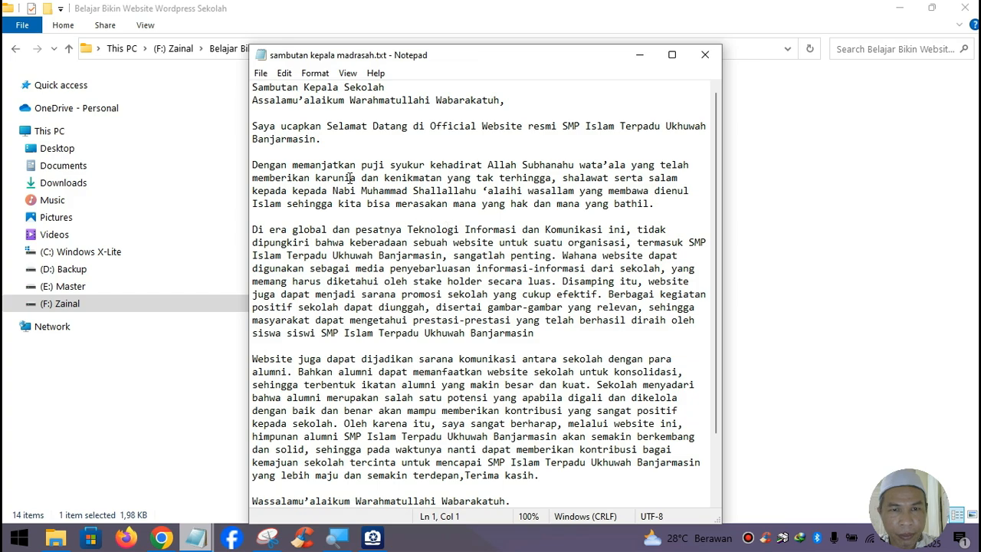
{"action": "left_click_drag", "start_coordinate": [256, 100], "coordinate": [563, 508]}
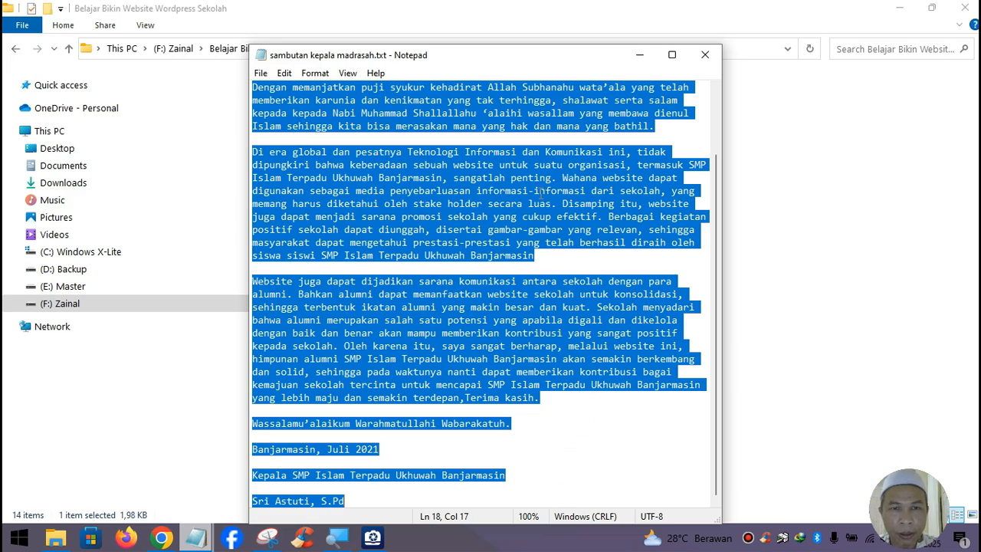
{"action": "left_click", "coordinate": [642, 56]}
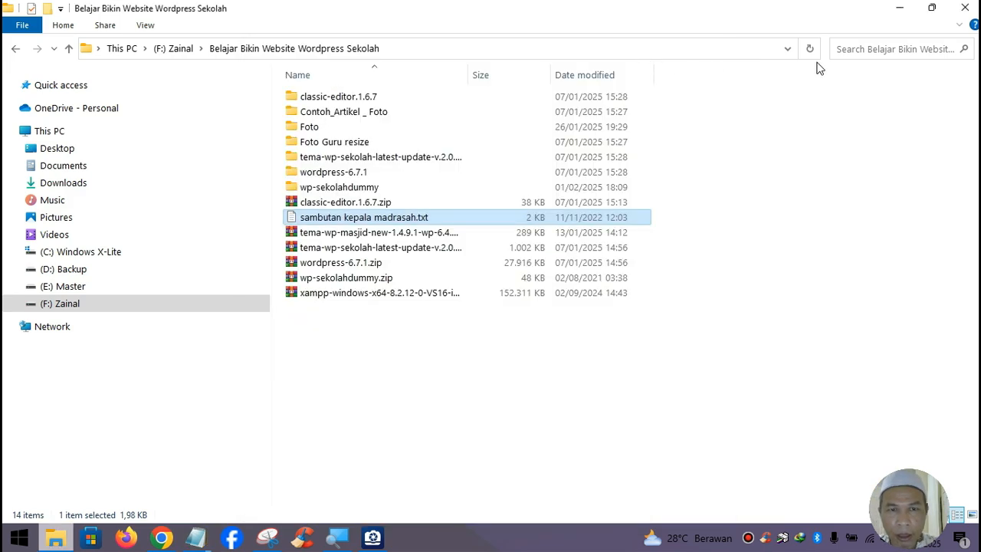
{"action": "left_click", "coordinate": [900, 8]}
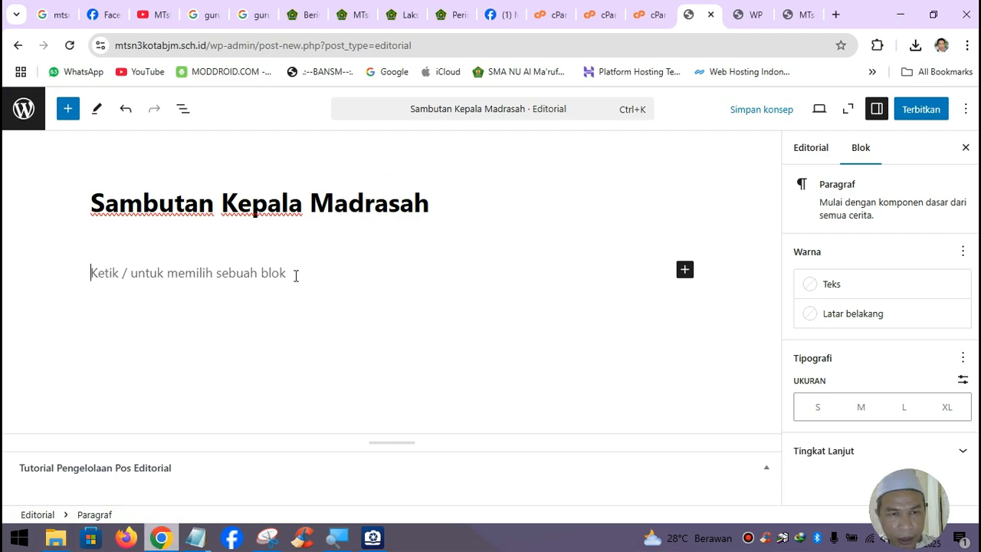
- Paste the greeting into the editorial body, select the signatory line, and view the Kemenag MTsN 3 article
{"action": "key", "text": "ctrl+v"}
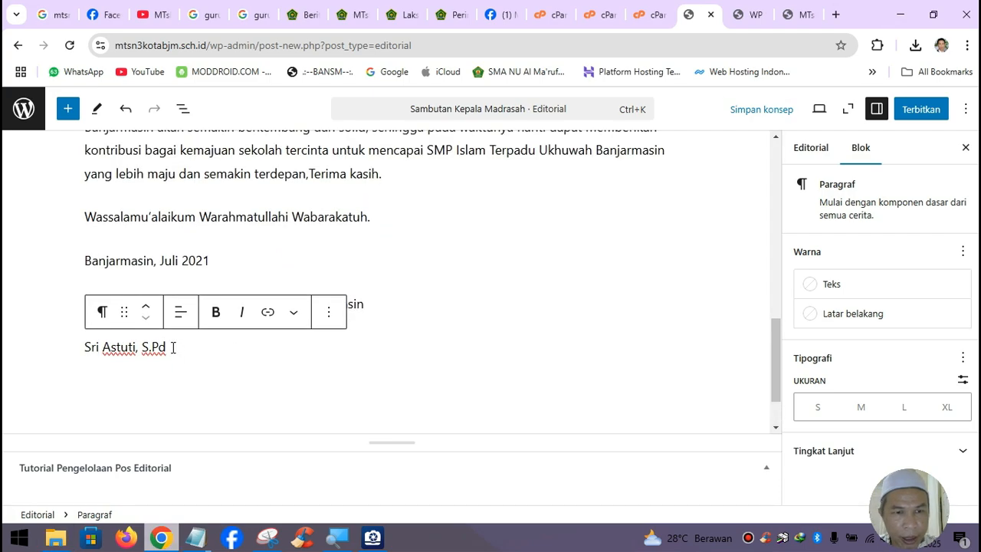
{"action": "left_click_drag", "start_coordinate": [172, 347], "coordinate": [86, 347]}
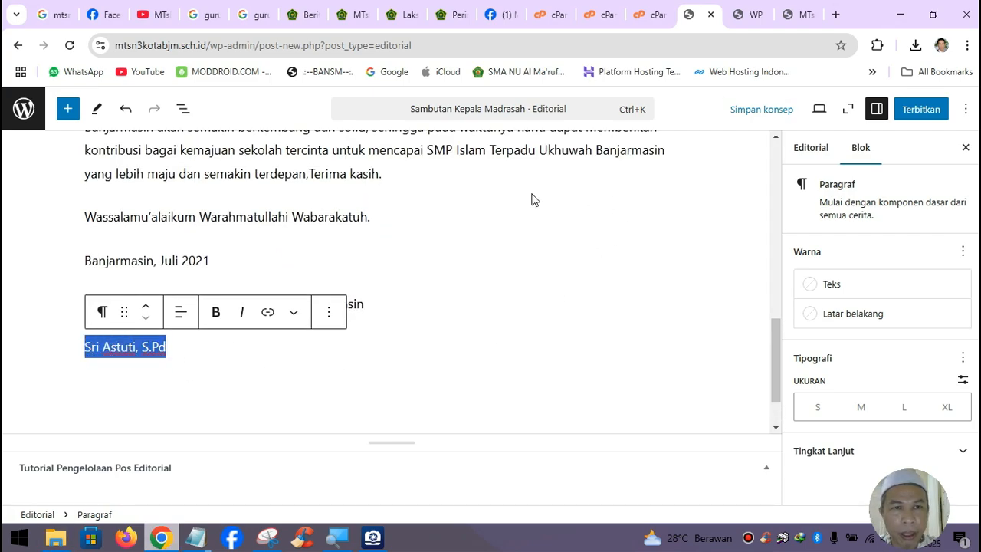
{"action": "left_click", "coordinate": [352, 17]}
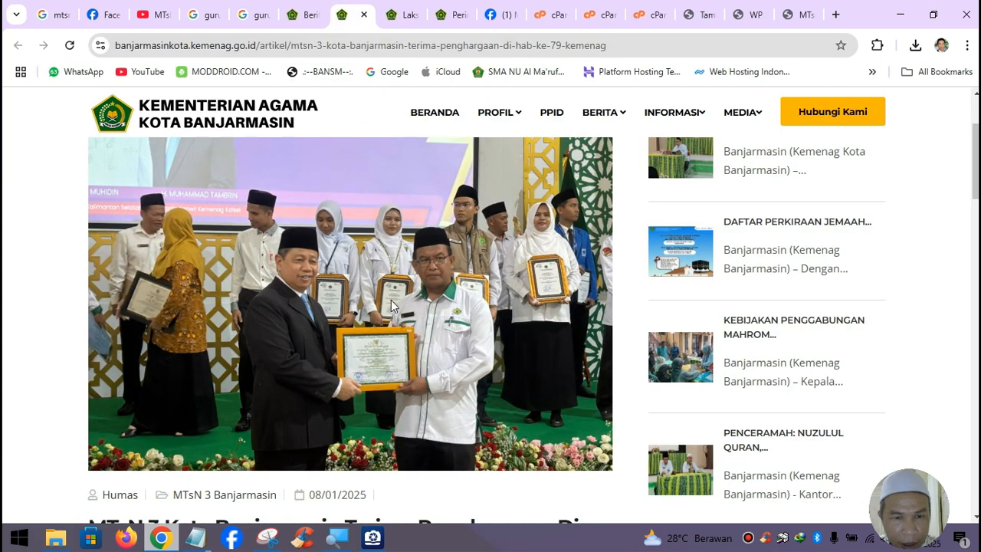
{"action": "scroll", "coordinate": [393, 305], "scroll_direction": "down", "scroll_amount": 4}
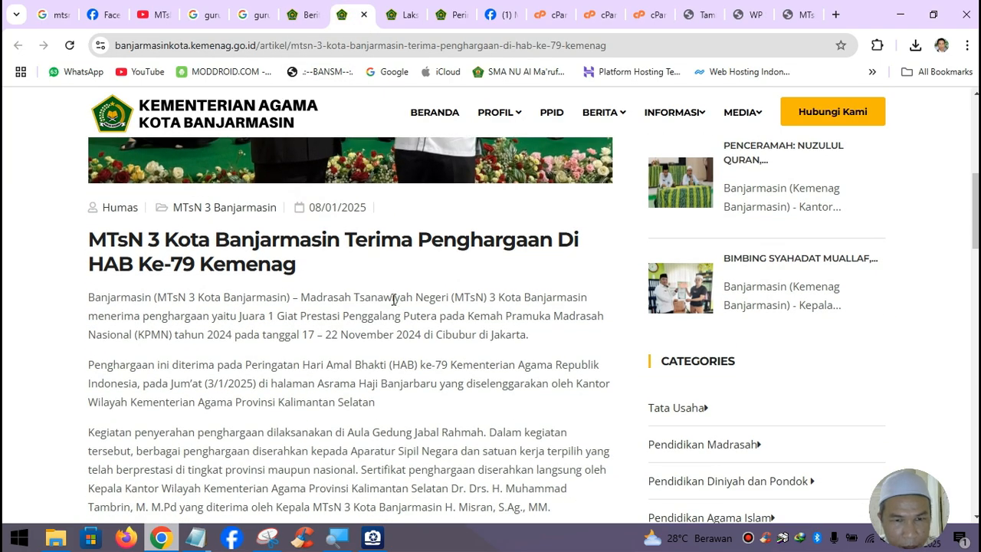
- Copy the principal's name from the Kemenag award article and return to the WordPress editorial
{"action": "scroll", "coordinate": [393, 300], "scroll_direction": "down", "scroll_amount": 2}
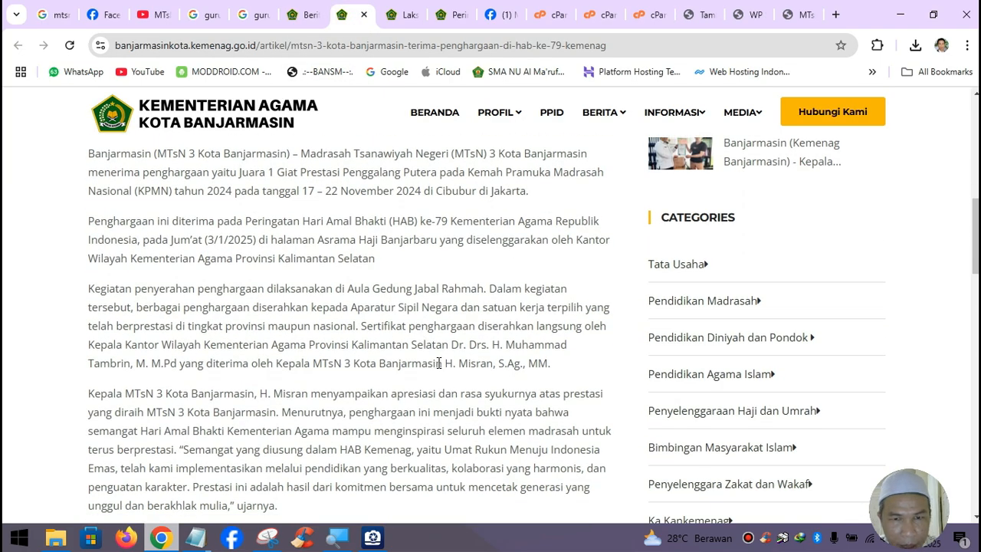
{"action": "left_click_drag", "start_coordinate": [447, 366], "coordinate": [551, 374]}
{"action": "key", "text": "ctrl+c"}
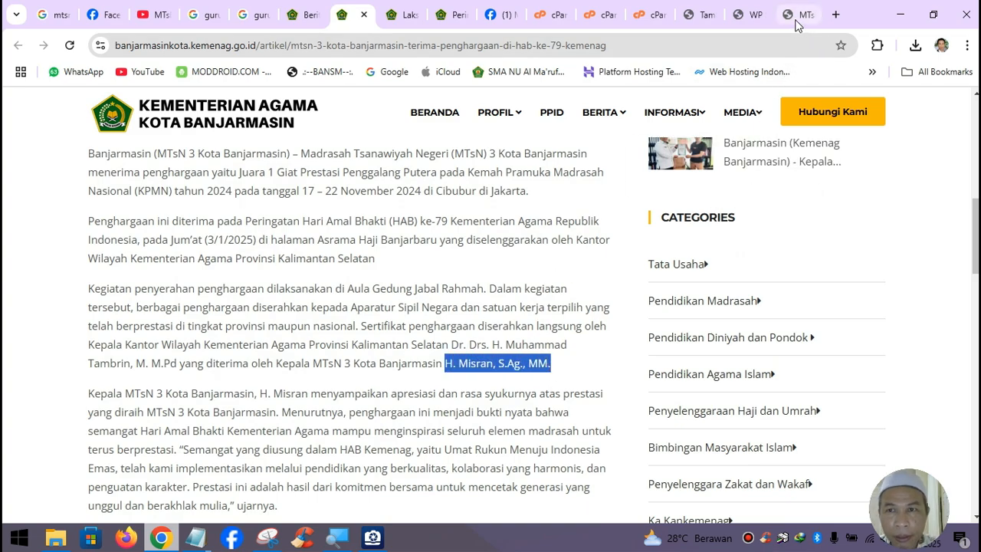
{"action": "left_click", "coordinate": [697, 19]}
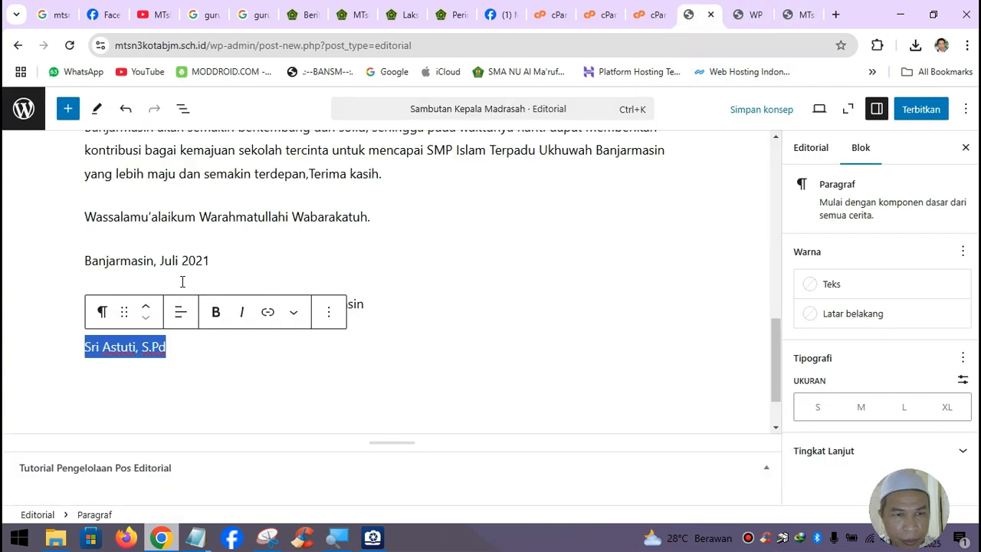
- Update the signature to the principal's name, Juli 2023, and Kepala MTsN 3 Kota Banjarmasin
{"action": "key", "text": "ctrl+v"}
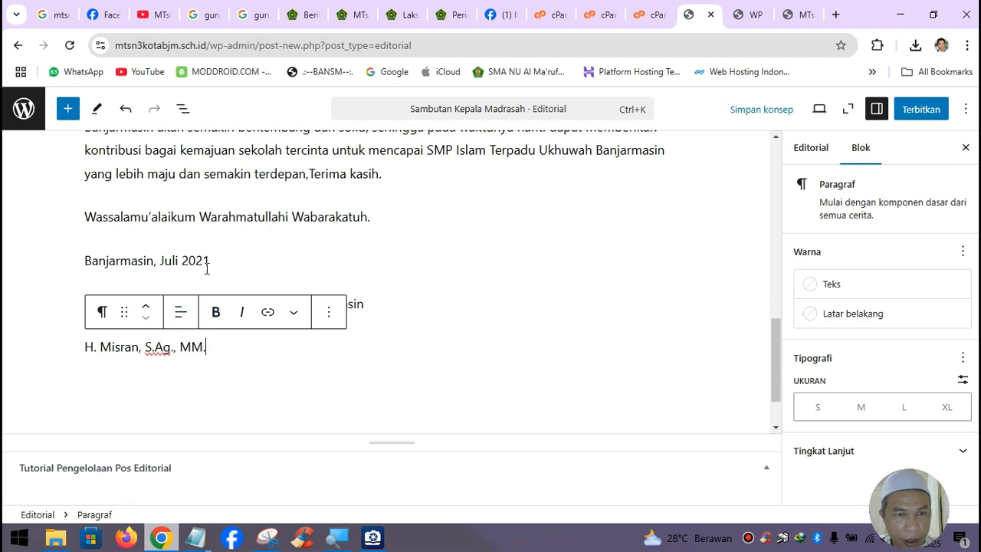
{"action": "left_click_drag", "start_coordinate": [204, 261], "coordinate": [212, 260]}
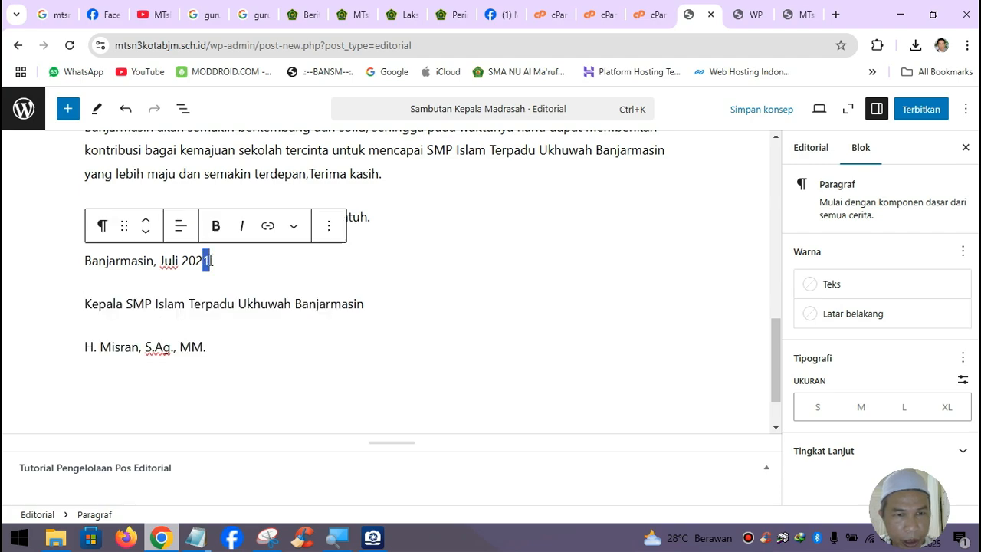
{"action": "type", "text": "3"}
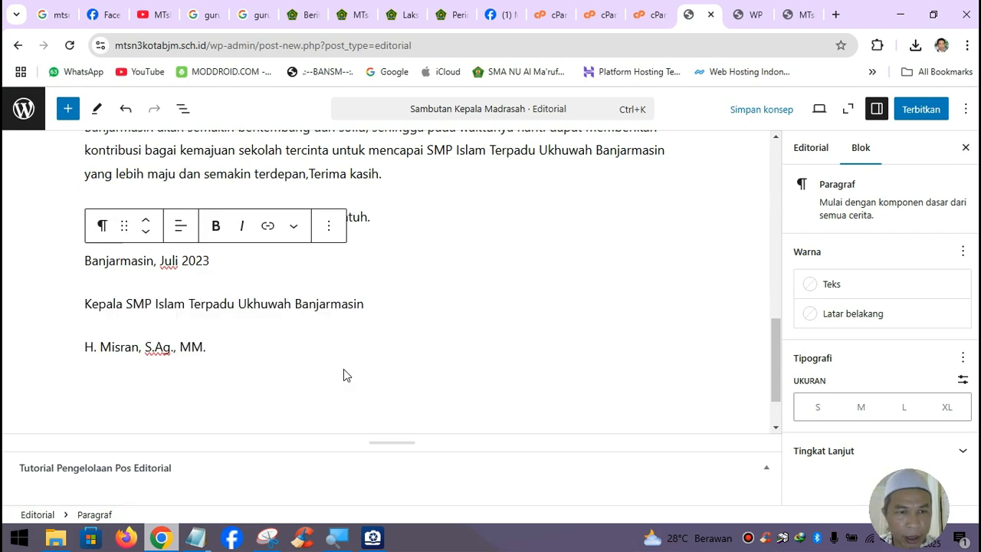
{"action": "left_click_drag", "start_coordinate": [126, 304], "coordinate": [365, 307]}
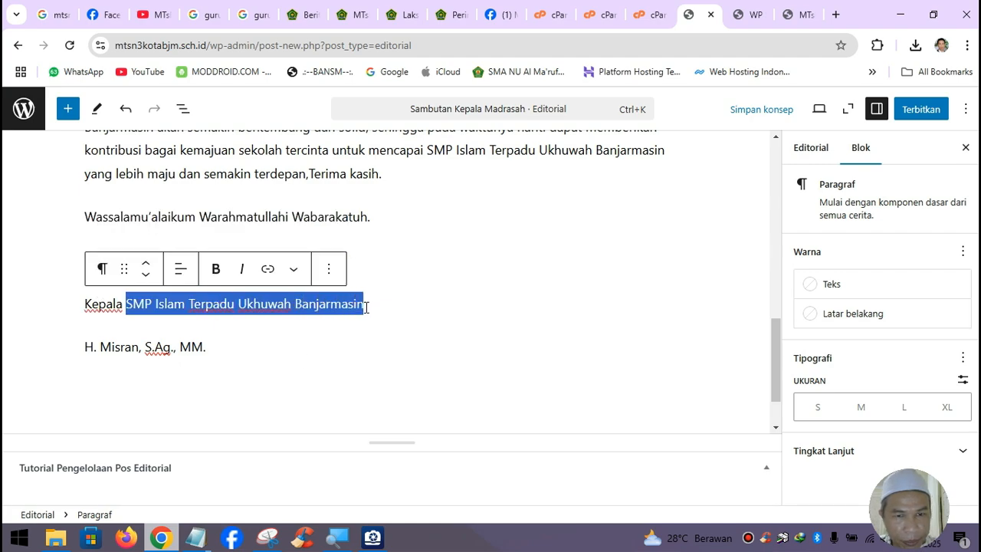
{"action": "left_click", "coordinate": [278, 302]}
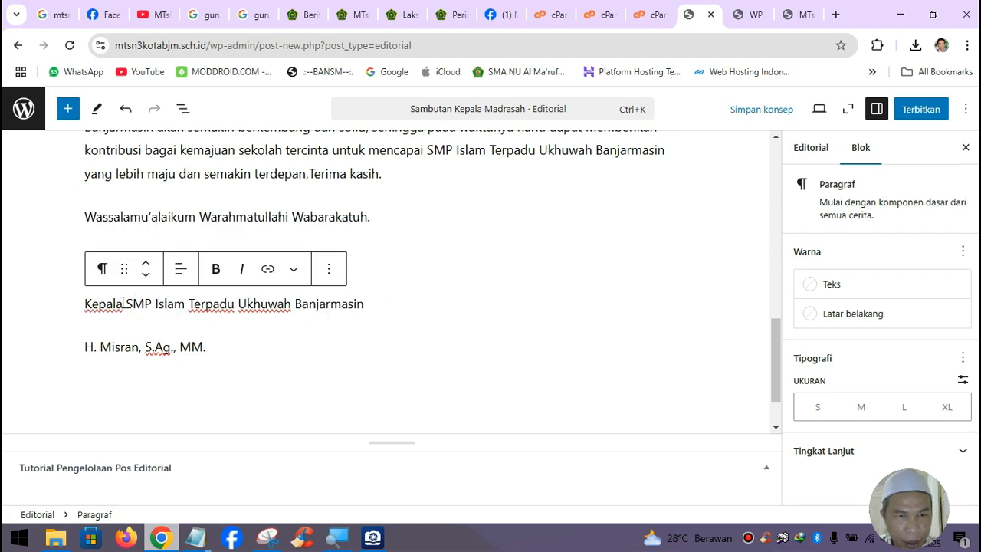
{"action": "left_click_drag", "start_coordinate": [126, 303], "coordinate": [291, 303]}
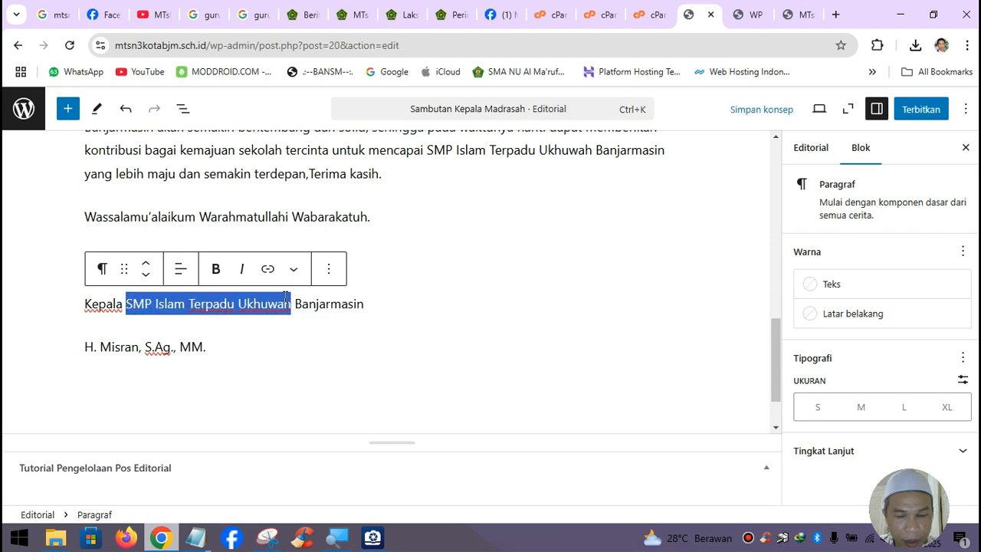
{"action": "type", "text": "Mtsn"}
{"action": "key", "text": "BackSpace"}
{"action": "key", "text": "BackSpace"}
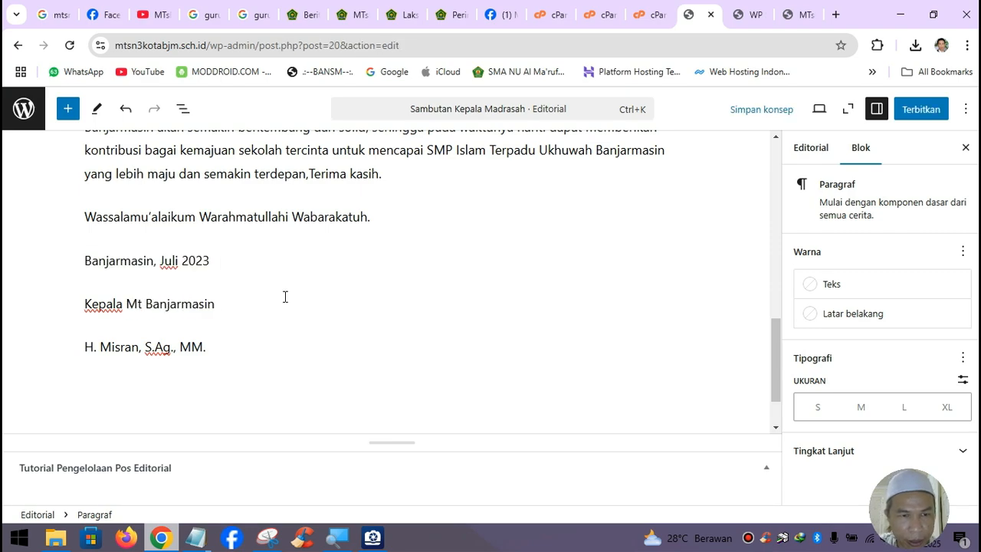
{"action": "key", "text": "BackSpace"}
{"action": "type", "text": "TsN 3"}
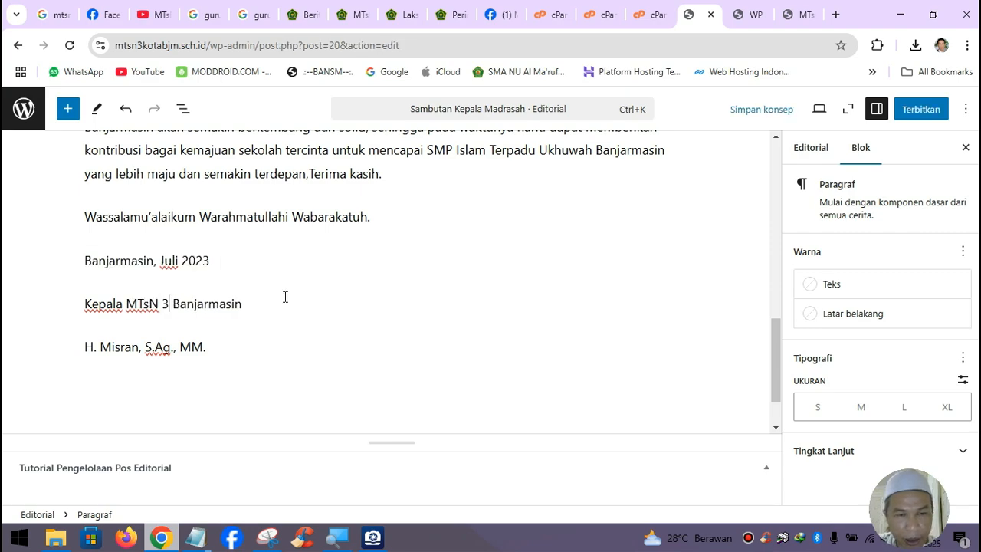
{"action": "type", "text": " Kota"}
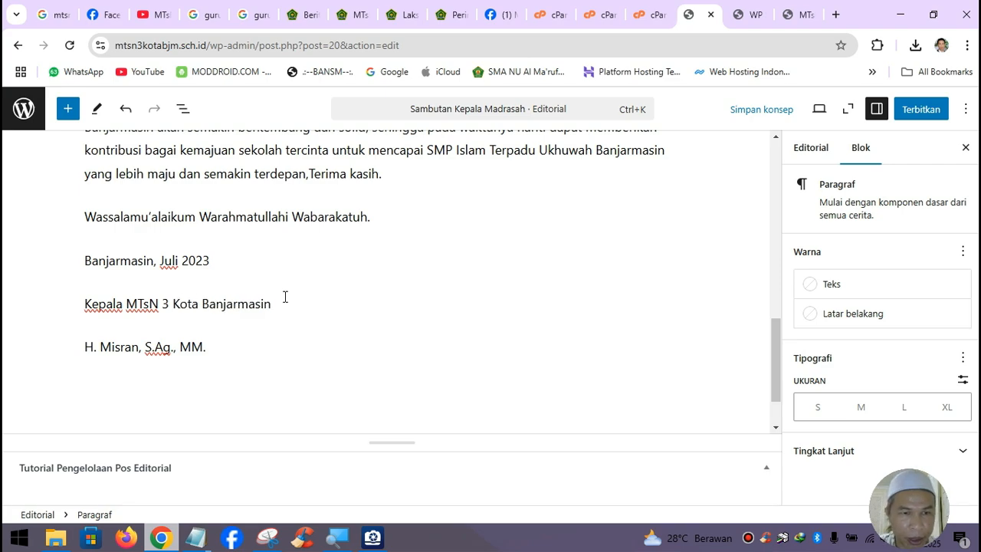
- Replace the old school name in the closing paragraph with MTsN 3 Kota Banjarmasin
{"action": "left_click_drag", "start_coordinate": [127, 306], "coordinate": [275, 309]}
{"action": "key", "text": "ctrl+c"}
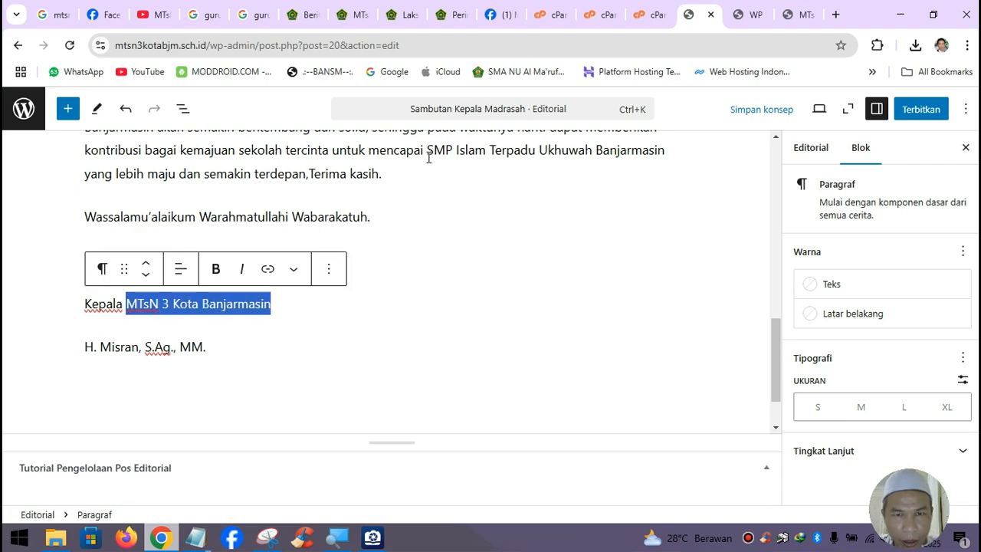
{"action": "left_click_drag", "start_coordinate": [426, 151], "coordinate": [666, 151]}
{"action": "key", "text": "ctrl+v"}
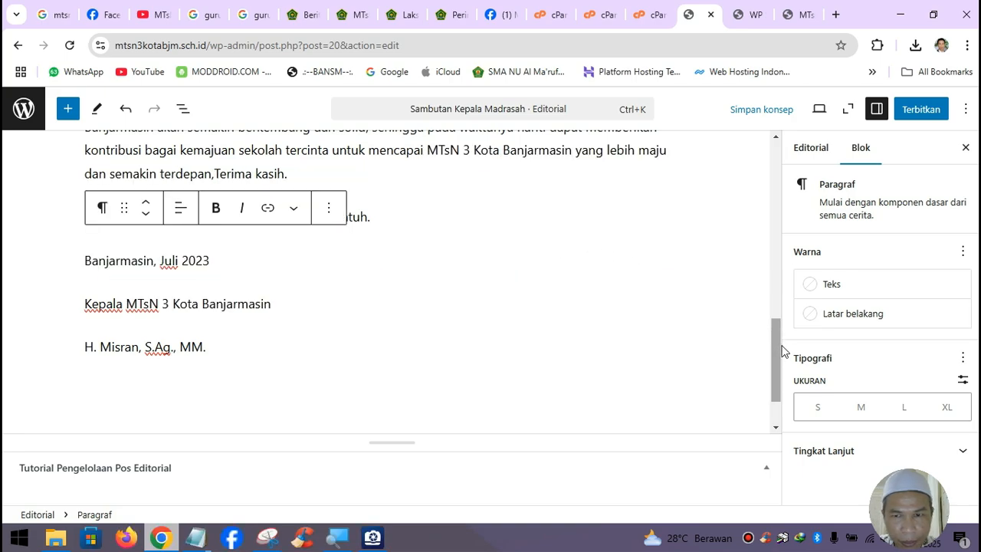
{"action": "left_click_drag", "start_coordinate": [782, 351], "coordinate": [777, 303]}
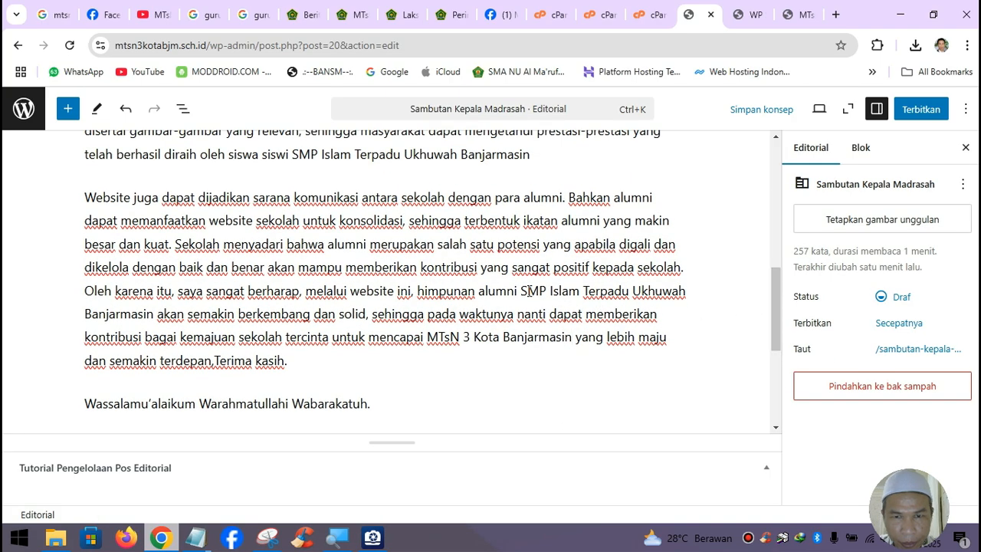
- Replace the old school name with MTsN 3 Kota Banjarmasin in the alumni, Di era global and welcome sentences
{"action": "left_click_drag", "start_coordinate": [520, 291], "coordinate": [153, 318]}
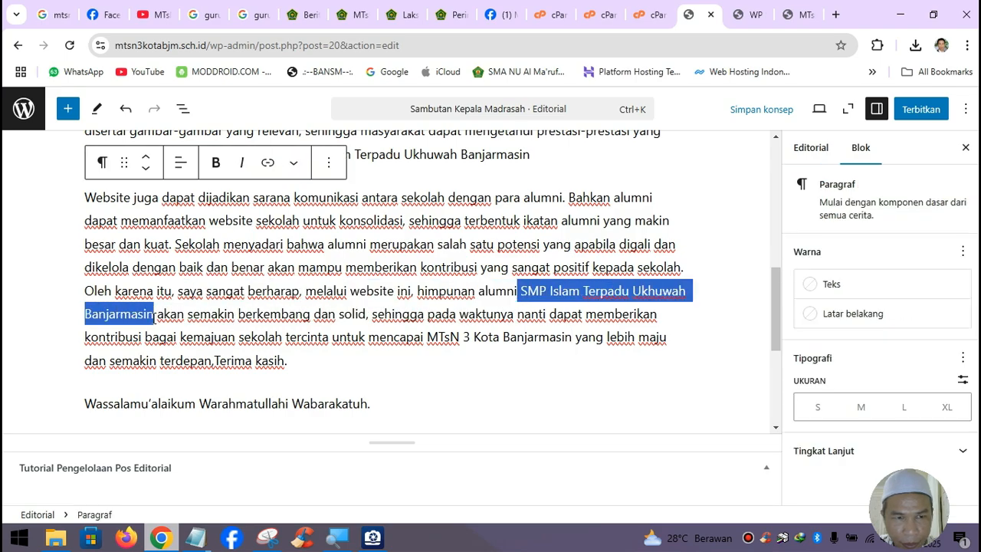
{"action": "key", "text": "ctrl+v"}
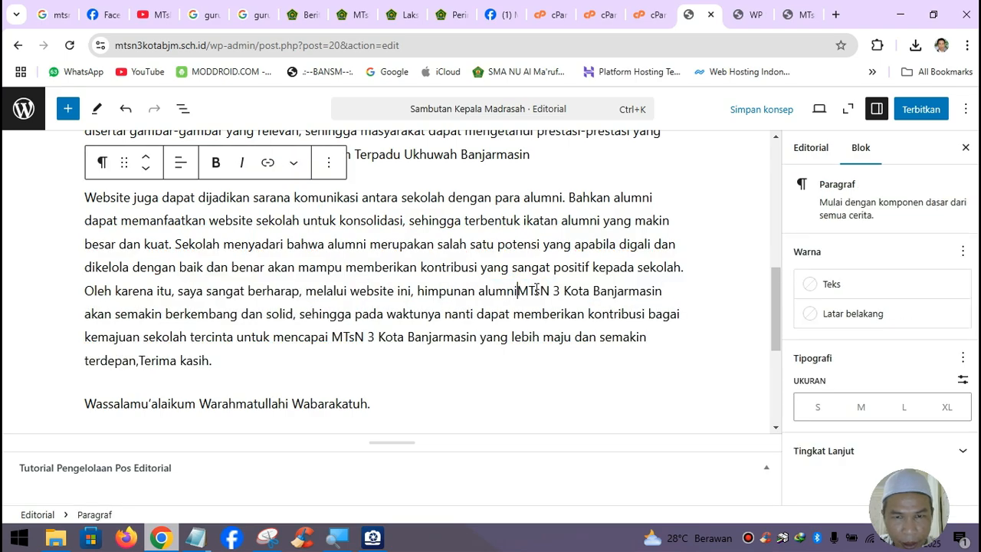
{"action": "scroll", "coordinate": [521, 295], "scroll_direction": "up", "scroll_amount": 3}
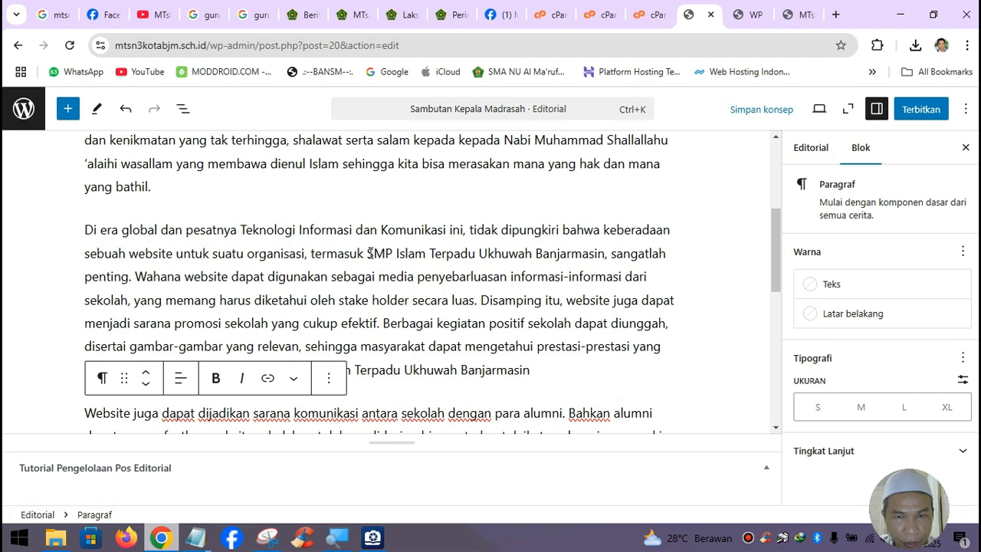
{"action": "left_click_drag", "start_coordinate": [370, 252], "coordinate": [605, 259]}
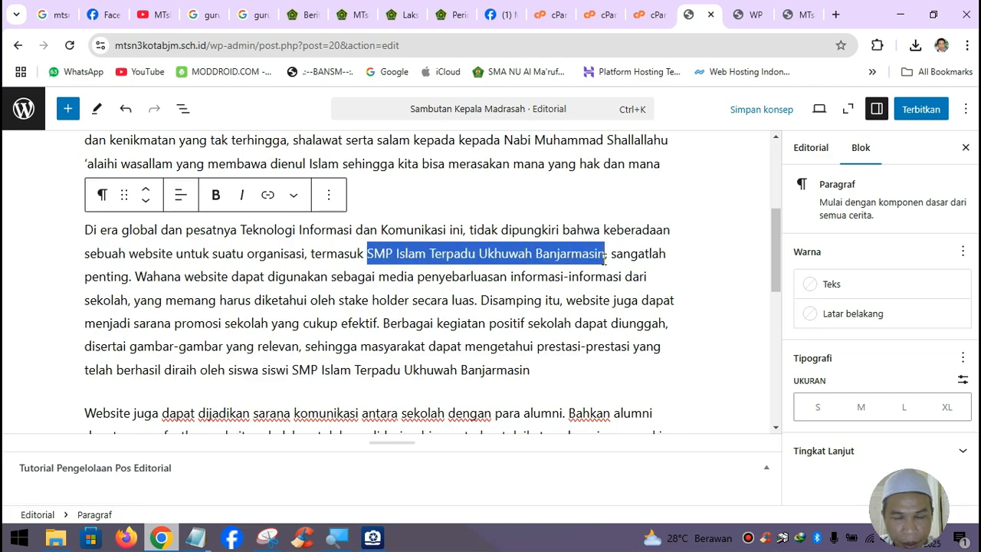
{"action": "key", "text": "ctrl+v"}
{"action": "scroll", "coordinate": [553, 278], "scroll_direction": "up", "scroll_amount": 2}
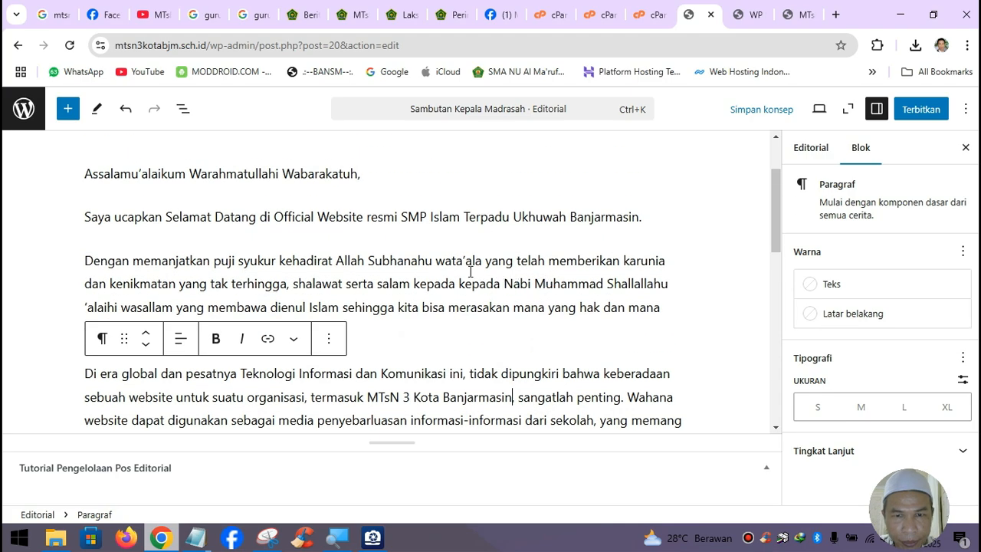
{"action": "left_click_drag", "start_coordinate": [402, 216], "coordinate": [639, 223]}
{"action": "key", "text": "ctrl+v"}
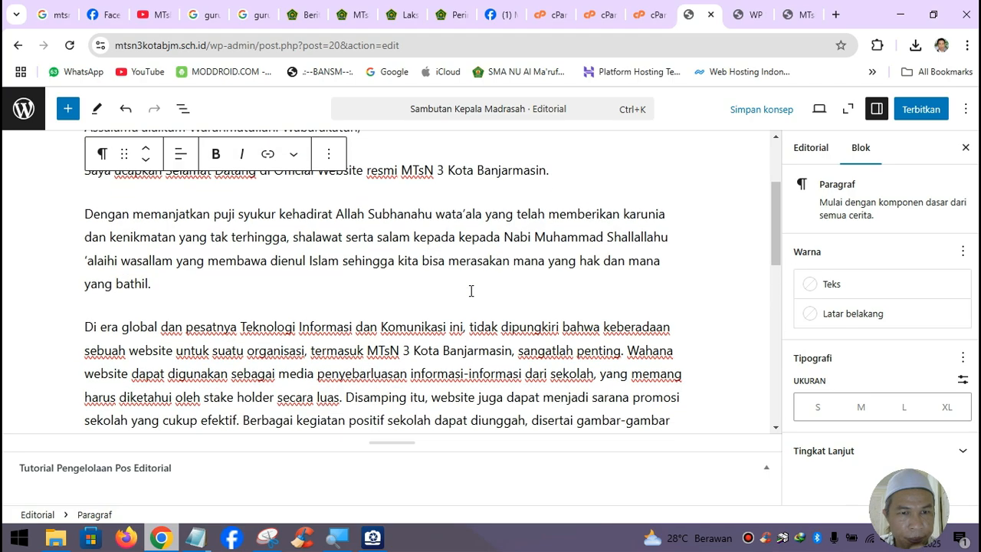
- Add the missing space between 'ke' and 'hadirat' in the welcome sentence
{"action": "scroll", "coordinate": [471, 290], "scroll_direction": "down", "scroll_amount": 1}
{"action": "scroll", "coordinate": [471, 289], "scroll_direction": "up", "scroll_amount": 1}
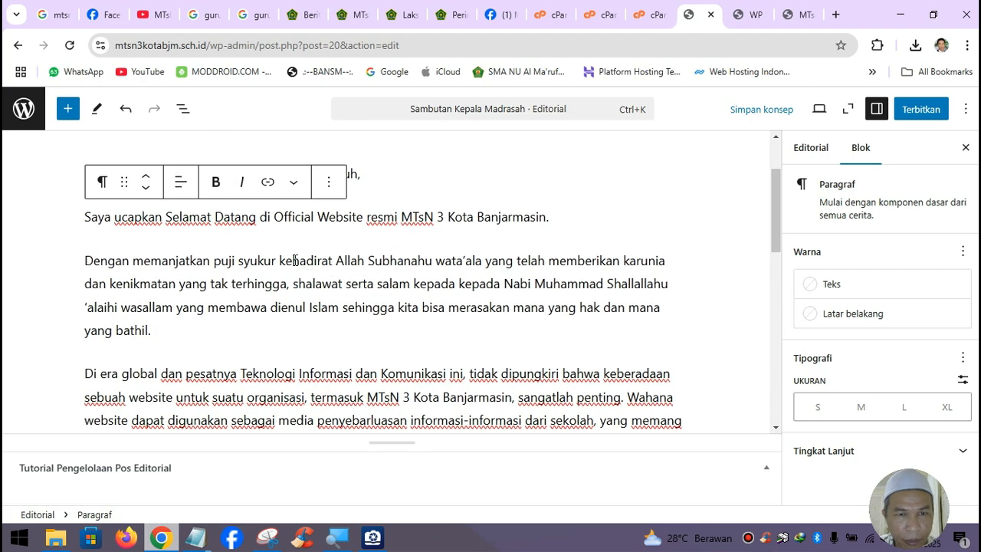
{"action": "left_click", "coordinate": [295, 260]}
{"action": "scroll", "coordinate": [433, 309], "scroll_direction": "up", "scroll_amount": 1}
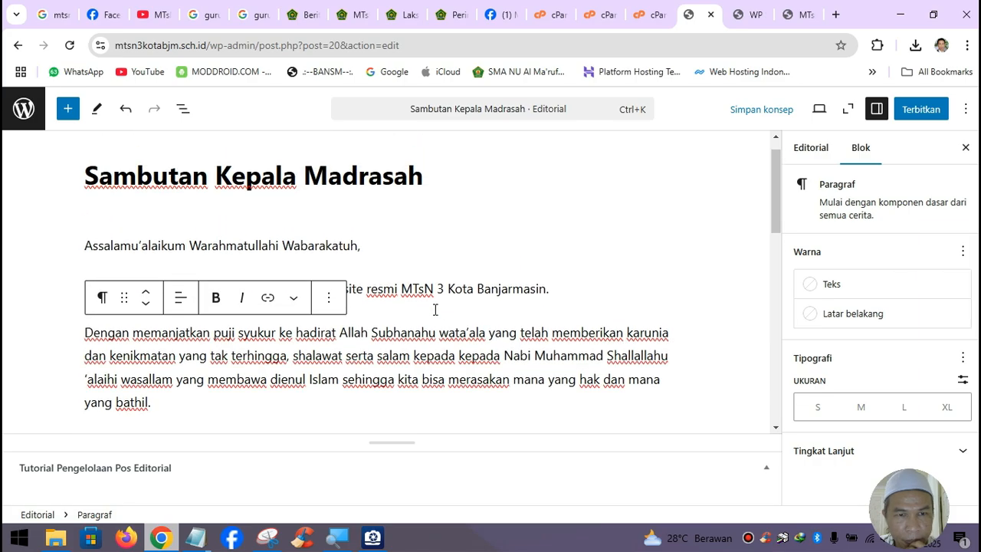
{"action": "scroll", "coordinate": [433, 308], "scroll_direction": "down", "scroll_amount": 7}
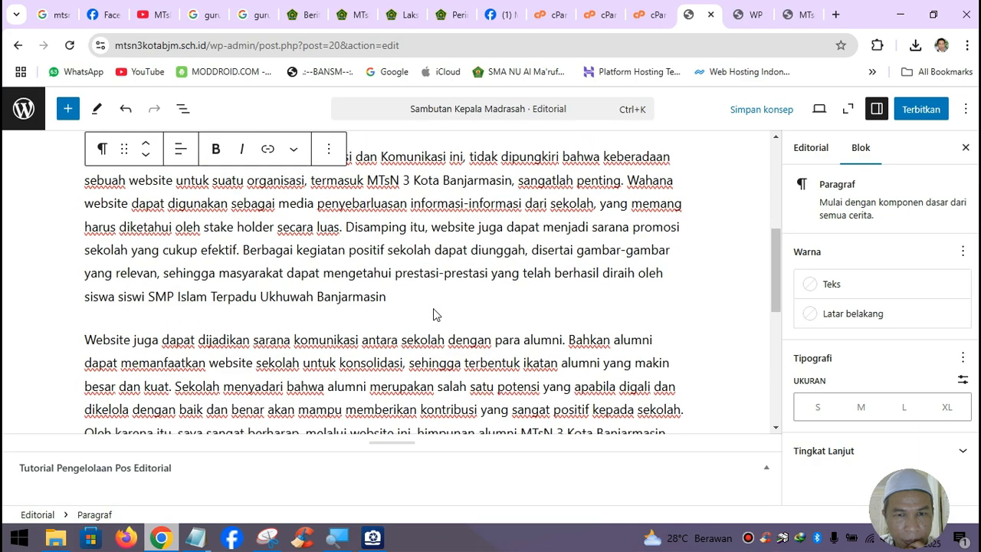
{"action": "scroll", "coordinate": [433, 308], "scroll_direction": "up", "scroll_amount": 1}
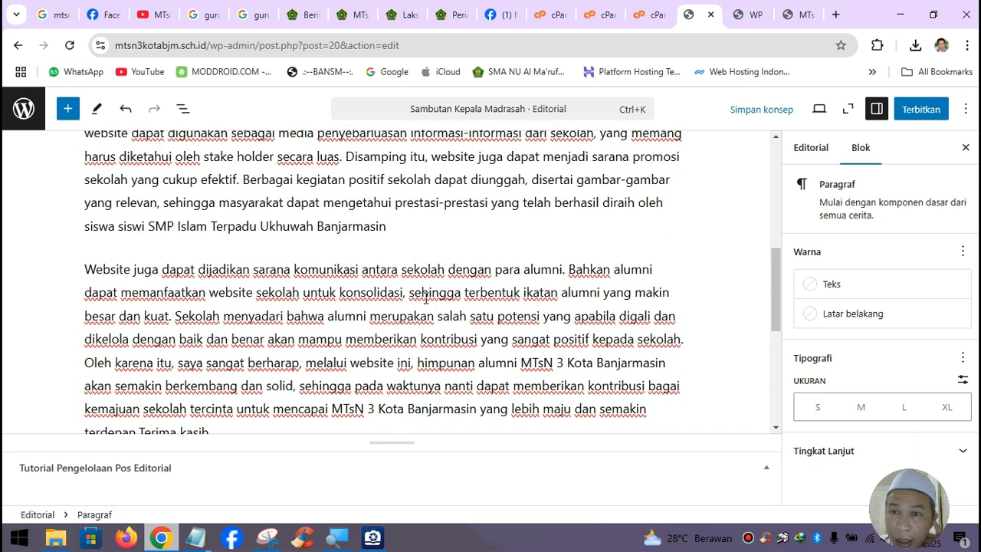
{"action": "scroll", "coordinate": [426, 298], "scroll_direction": "up", "scroll_amount": 6}
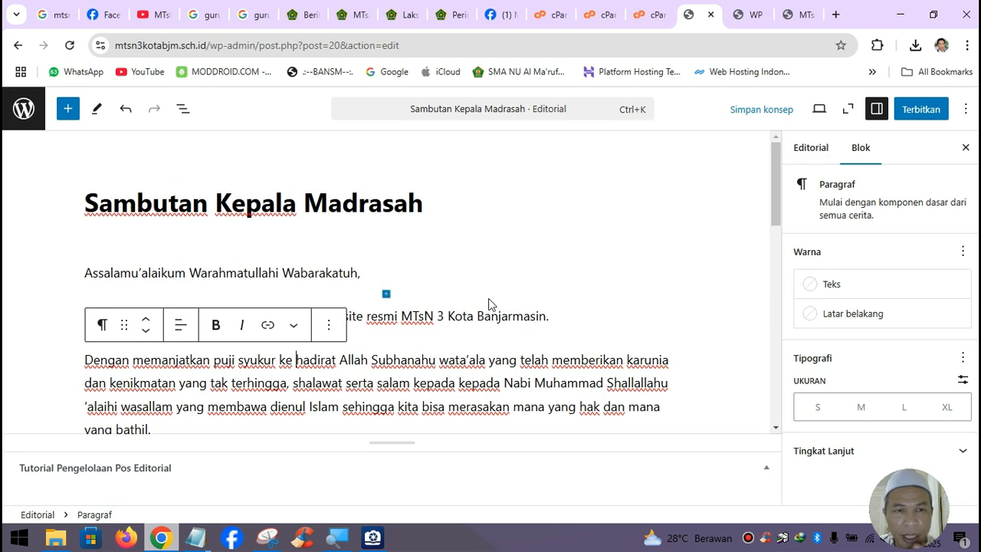
{"action": "scroll", "coordinate": [449, 351], "scroll_direction": "down", "scroll_amount": 8}
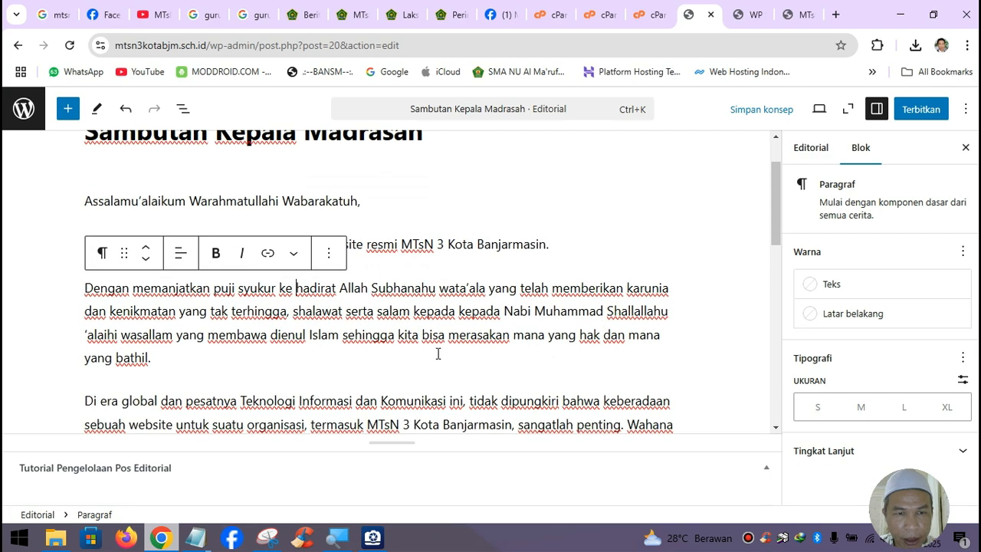
{"action": "scroll", "coordinate": [436, 358], "scroll_direction": "up", "scroll_amount": 2}
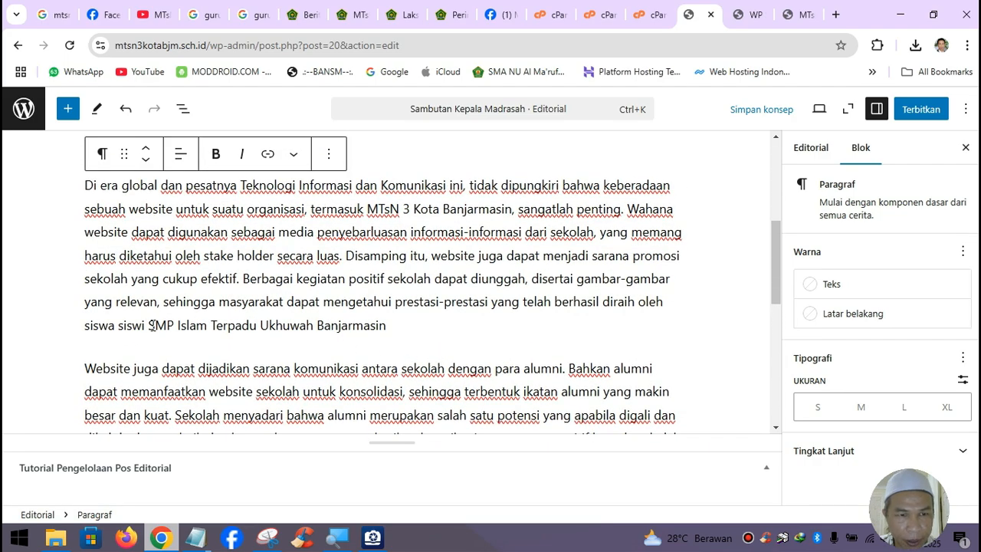
- End the website paragraph with 'MTsN 3 Kota Banjarmasin.' and show the post settings sidebar
{"action": "left_click_drag", "start_coordinate": [152, 324], "coordinate": [389, 327]}
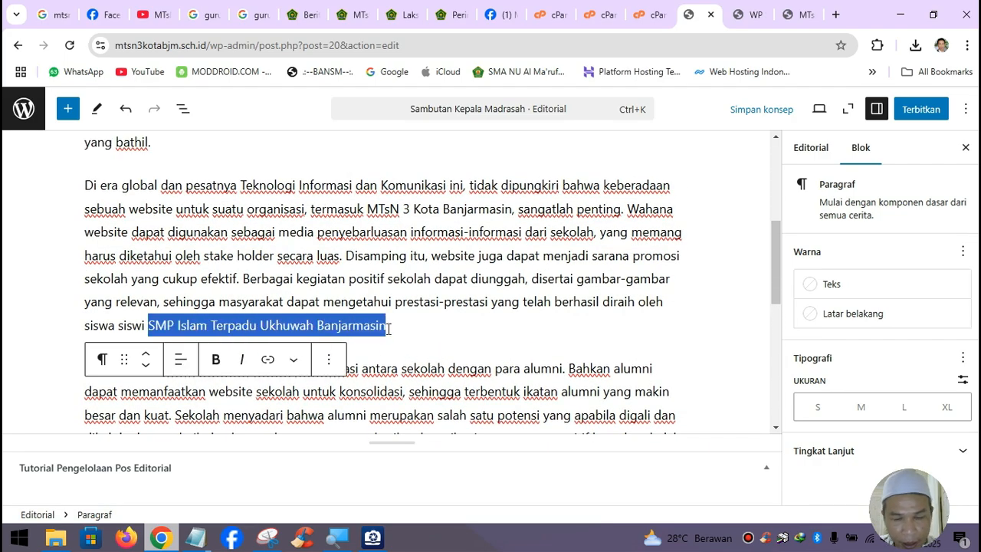
{"action": "type", "text": "MTsN 3 Kota Banjarmasin"}
{"action": "type", "text": "."}
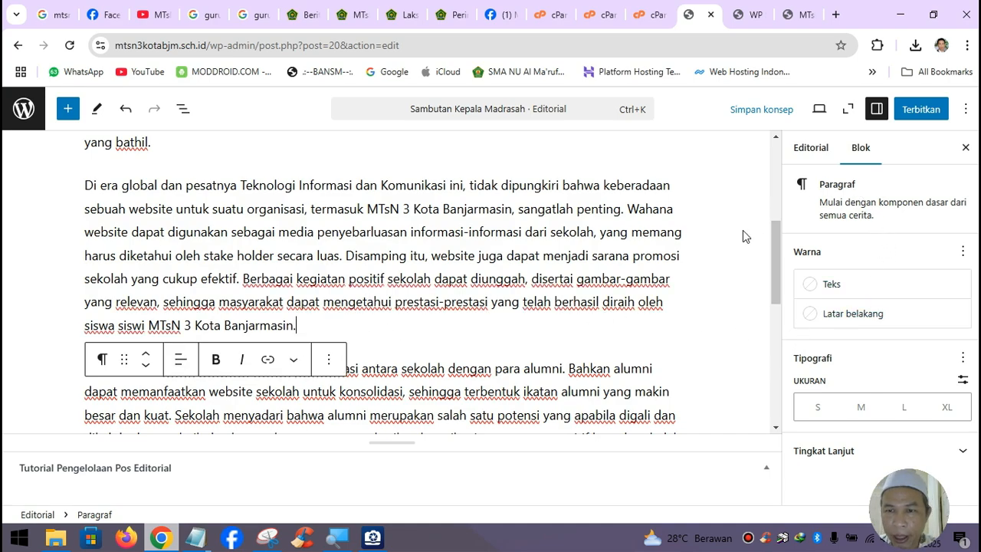
{"action": "scroll", "coordinate": [742, 298], "scroll_direction": "up", "scroll_amount": 1}
{"action": "left_click", "coordinate": [809, 148]}
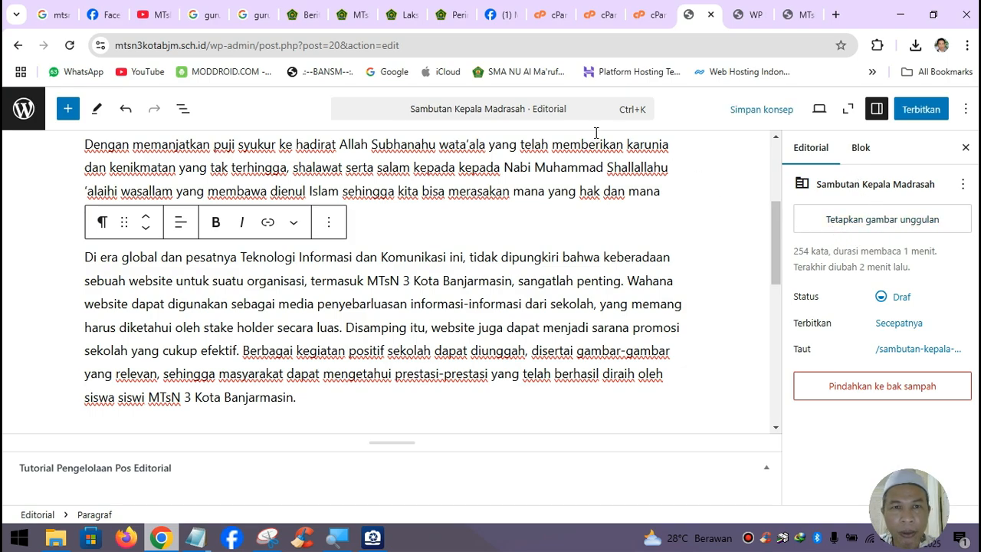
- Search Google Images for the principal by name with mtsn 3 kota banjarmasin
{"action": "left_click", "coordinate": [353, 27]}
{"action": "scroll", "coordinate": [363, 225], "scroll_direction": "up", "scroll_amount": 6}
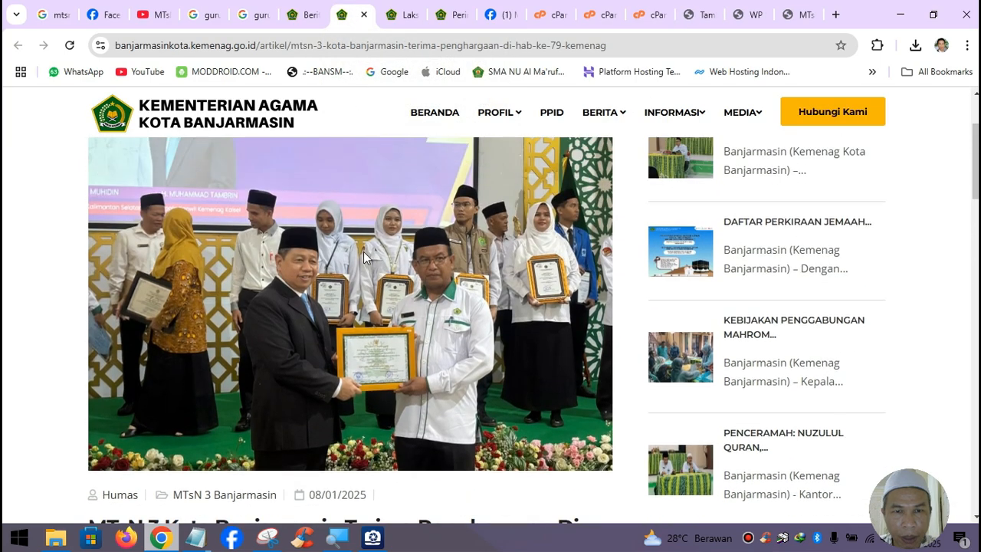
{"action": "left_click", "coordinate": [305, 15]}
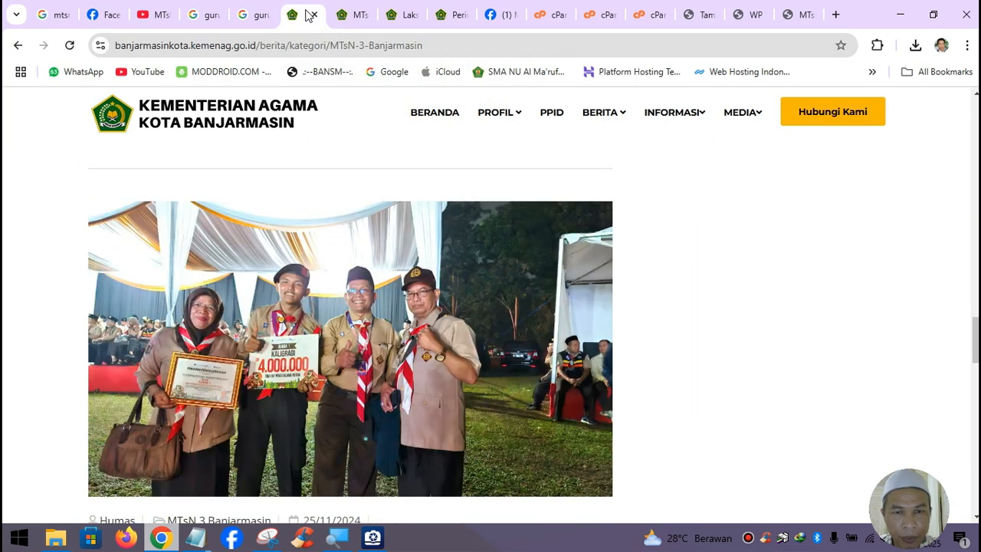
{"action": "left_click", "coordinate": [265, 22]}
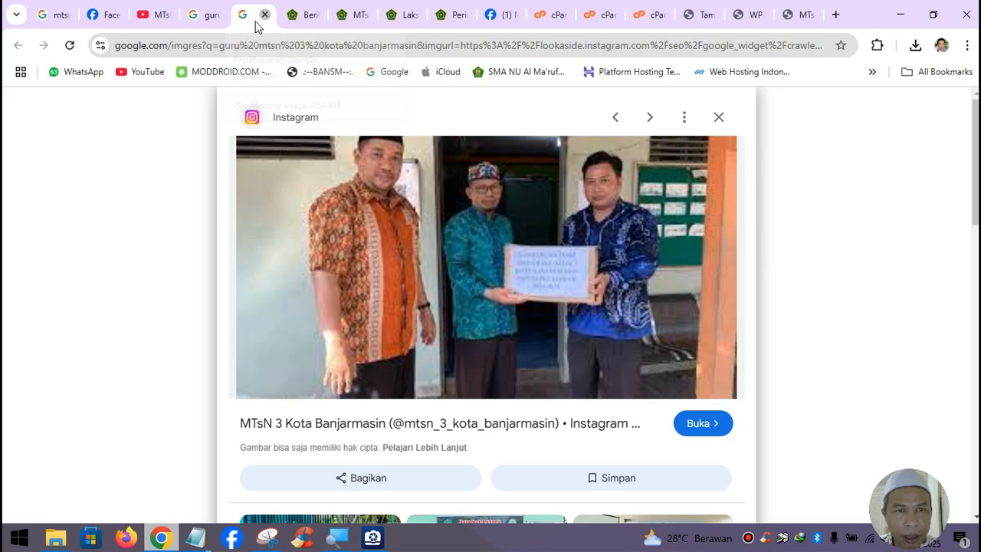
{"action": "left_click", "coordinate": [265, 14]}
{"action": "left_click", "coordinate": [185, 13]}
{"action": "scroll", "coordinate": [342, 272], "scroll_direction": "up", "scroll_amount": 3}
{"action": "scroll", "coordinate": [343, 272], "scroll_direction": "up", "scroll_amount": 5}
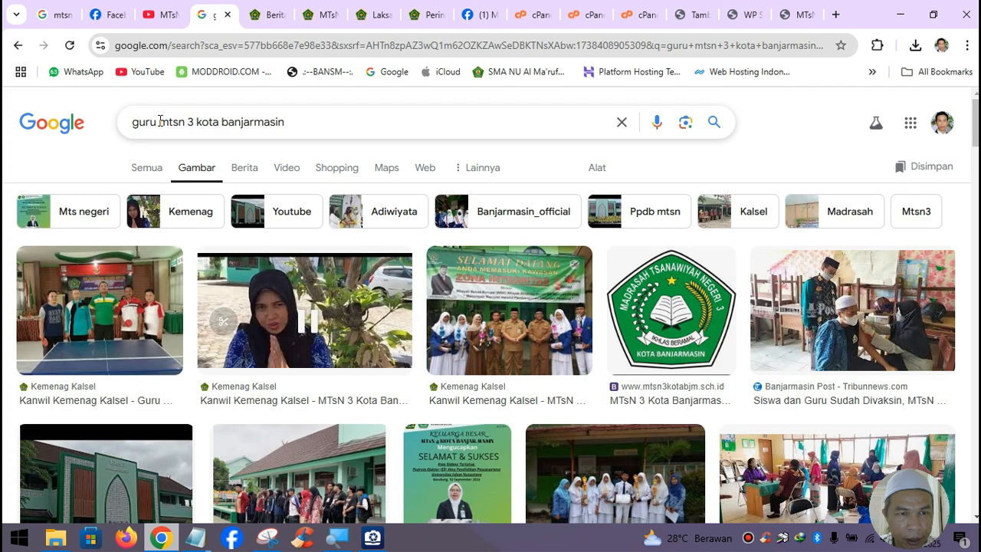
{"action": "double_click", "coordinate": [159, 121]}
{"action": "type", "text": "misr"}
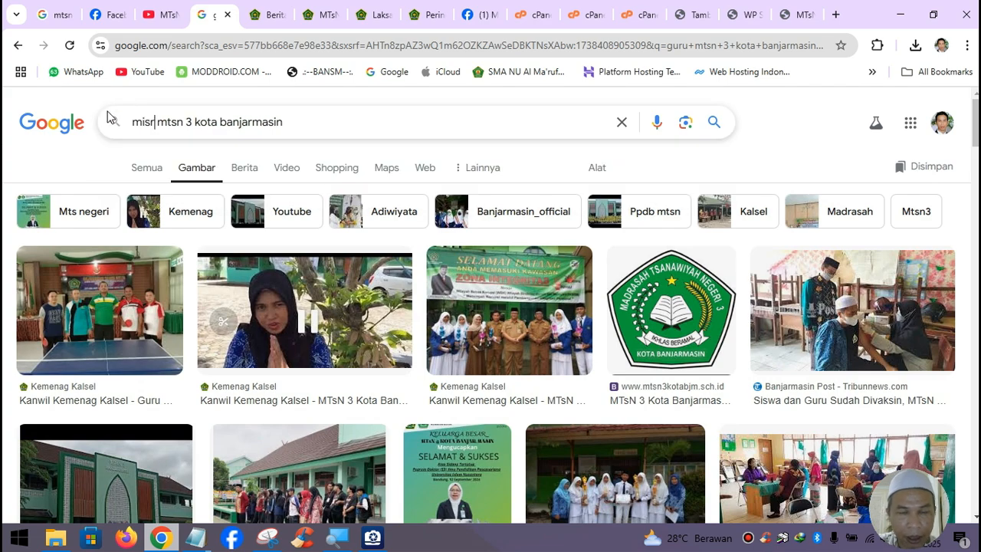
{"action": "type", "text": "an"}
{"action": "key", "text": "Return"}
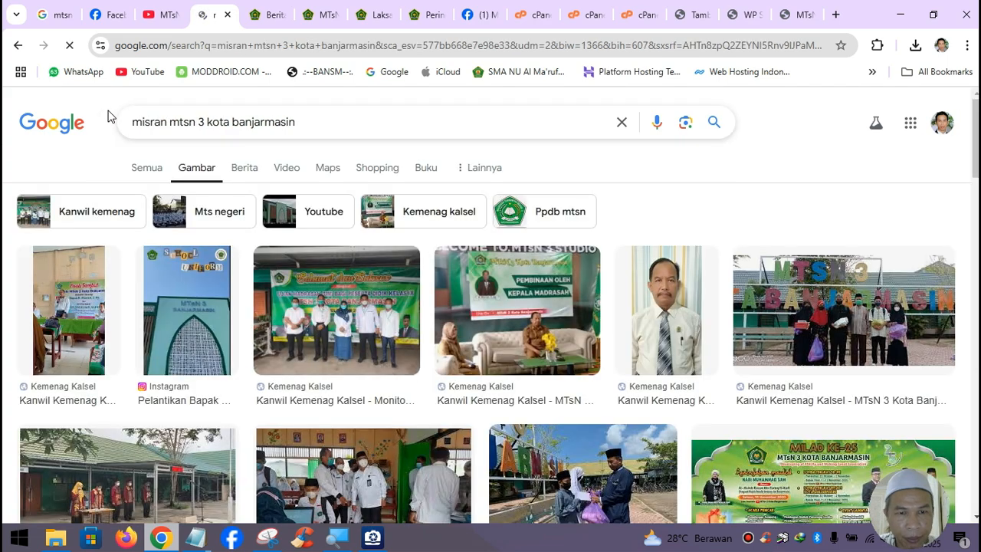
- Open the portrait 539474.jpg from kalsel.kemenag.go.id full-size in its own tab
{"action": "right_click", "coordinate": [672, 297]}
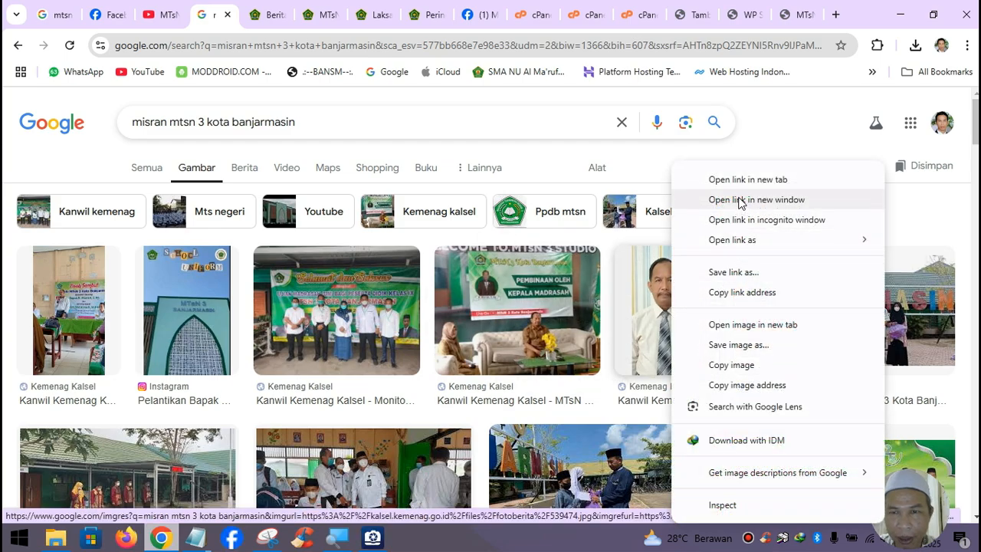
{"action": "left_click", "coordinate": [759, 181]}
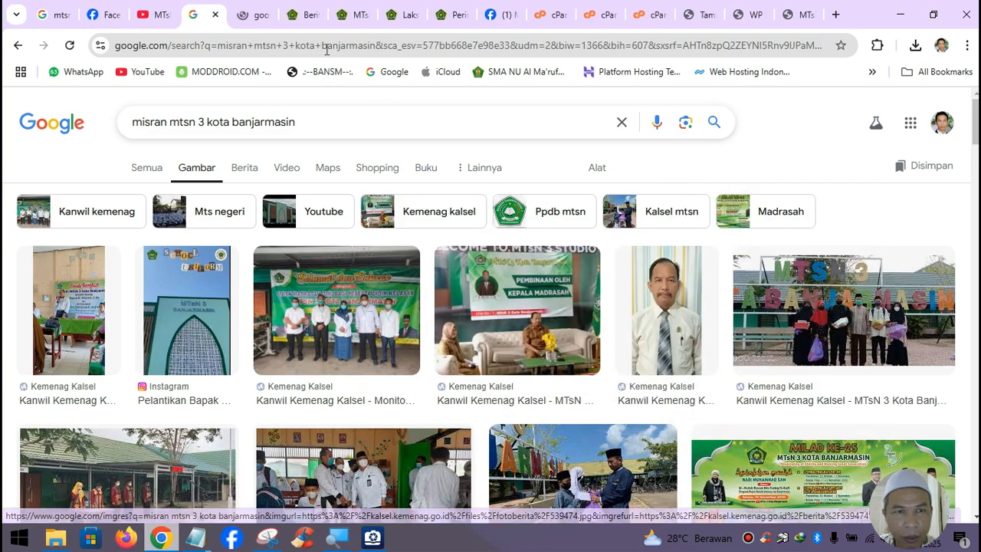
{"action": "left_click", "coordinate": [252, 14]}
{"action": "right_click", "coordinate": [469, 205]}
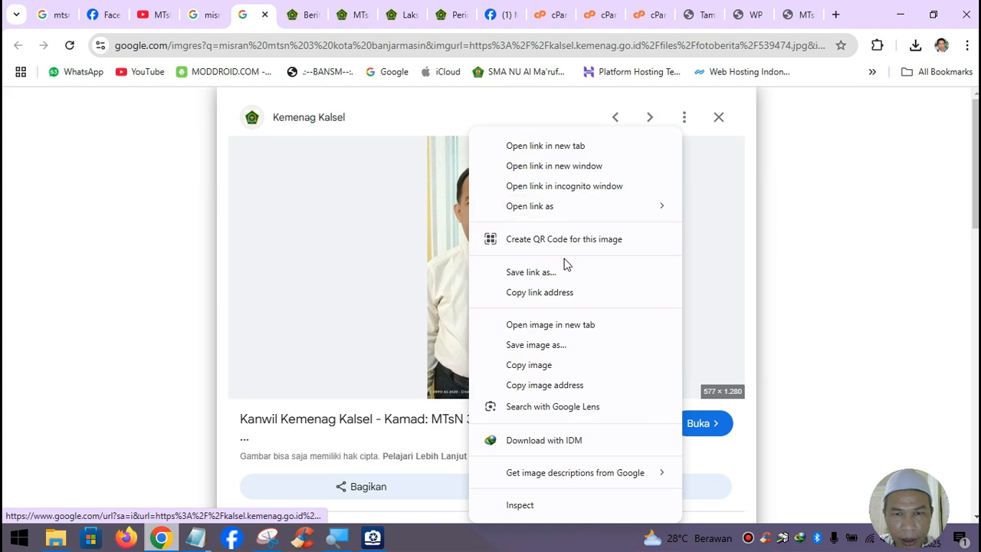
{"action": "left_click", "coordinate": [572, 328]}
{"action": "left_click", "coordinate": [288, 22]}
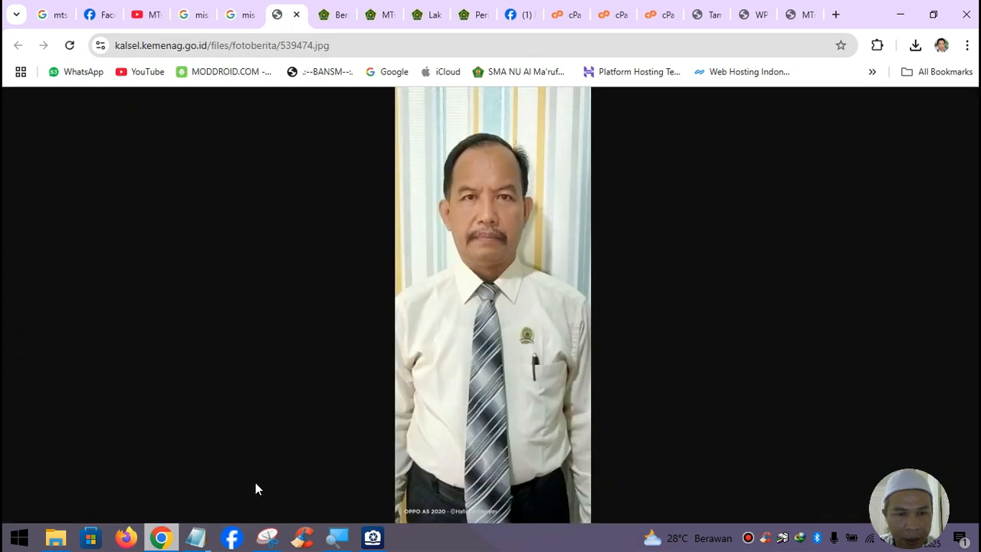
{"action": "left_click", "coordinate": [268, 537]}
{"action": "left_click", "coordinate": [65, 57]}
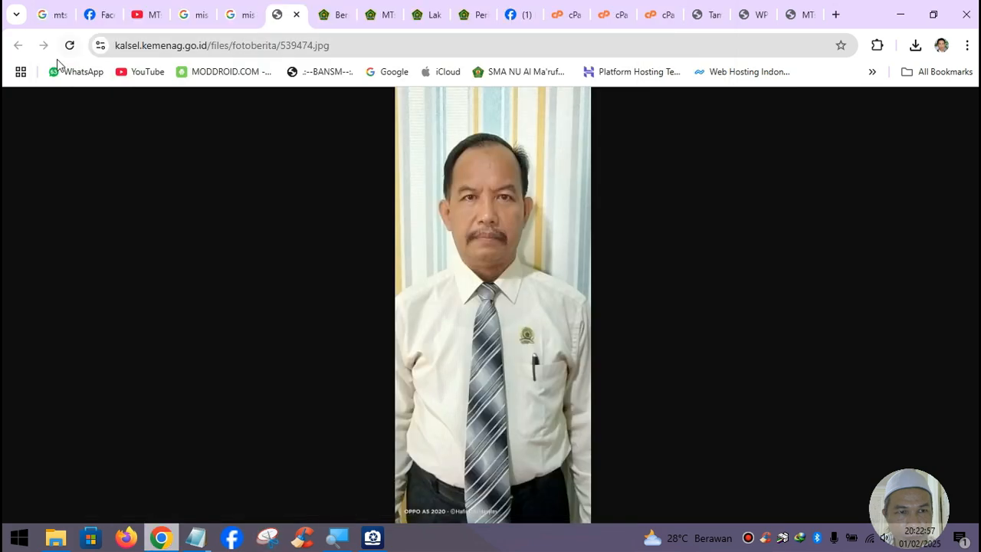
- Snip the portrait's head-and-shoulders area and save it as a PNG in Pictures, named after the principal
{"action": "left_click_drag", "start_coordinate": [395, 104], "coordinate": [589, 358]}
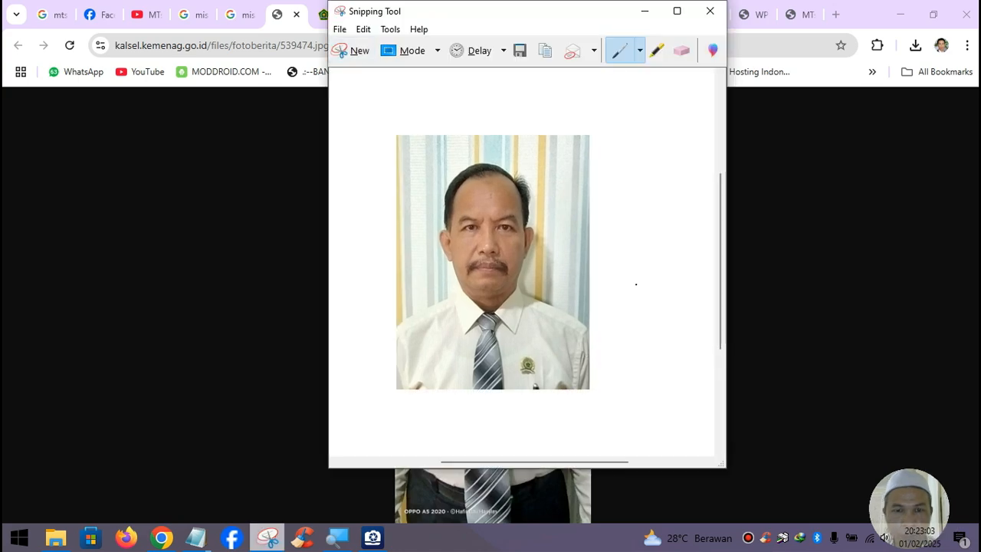
{"action": "left_click", "coordinate": [342, 29]}
{"action": "left_click", "coordinate": [366, 68]}
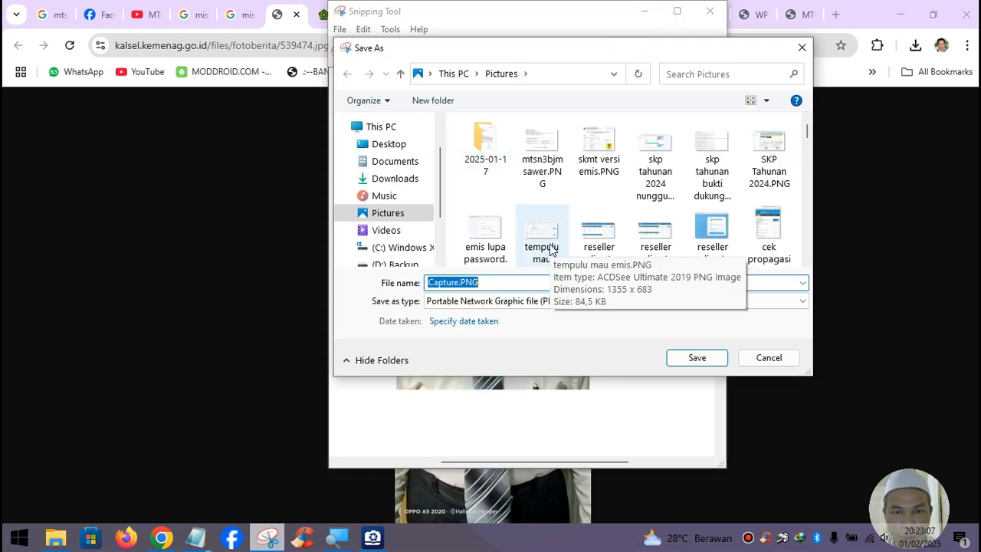
{"action": "type", "text": "msiran"}
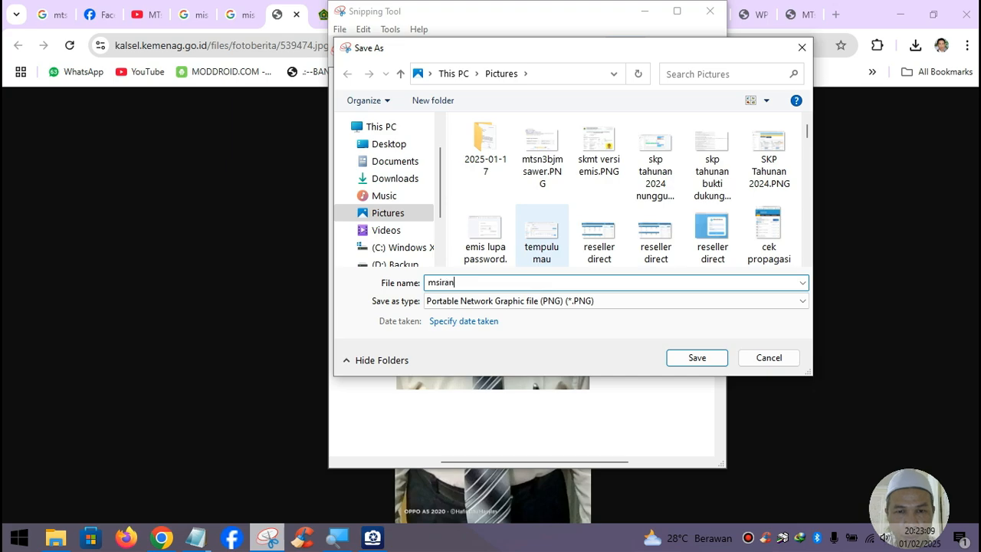
{"action": "key", "text": "BackSpace"}
{"action": "key", "text": "BackSpace"}
{"action": "key", "text": "BackSpace"}
{"action": "type", "text": "is"}
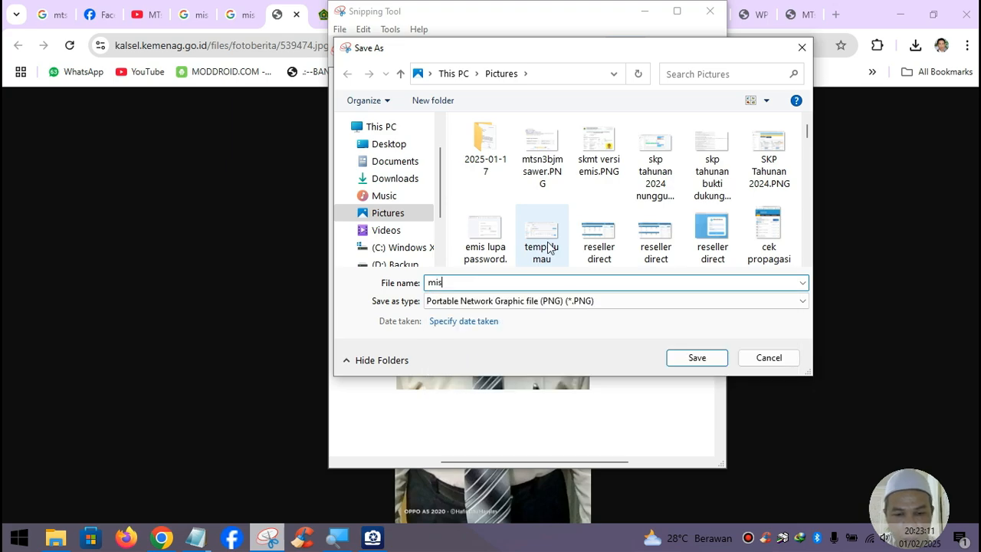
{"action": "left_click", "coordinate": [696, 358]}
{"action": "left_click", "coordinate": [642, 12]}
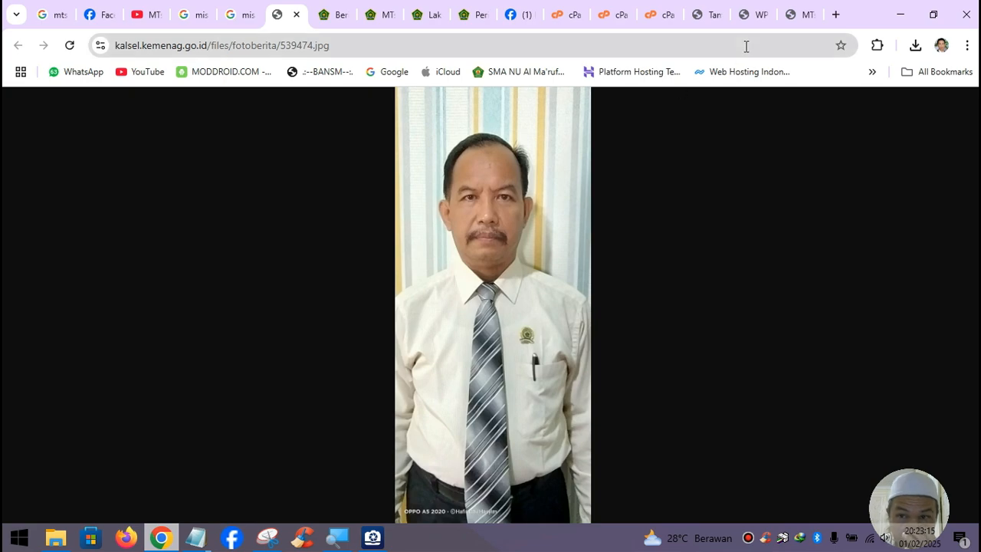
- Upload the saved portrait from Pictures and set it as the post's featured image
{"action": "left_click", "coordinate": [718, 22]}
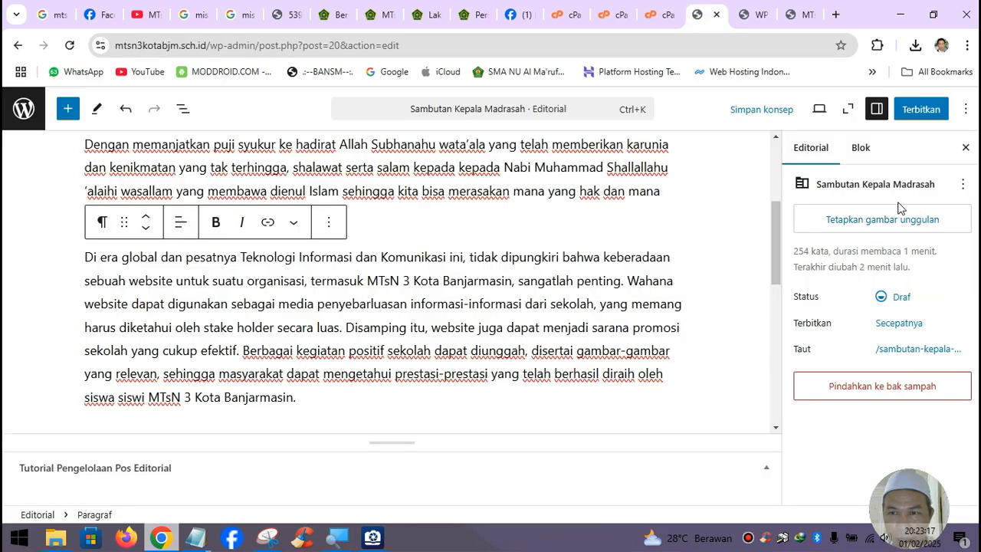
{"action": "left_click", "coordinate": [877, 223]}
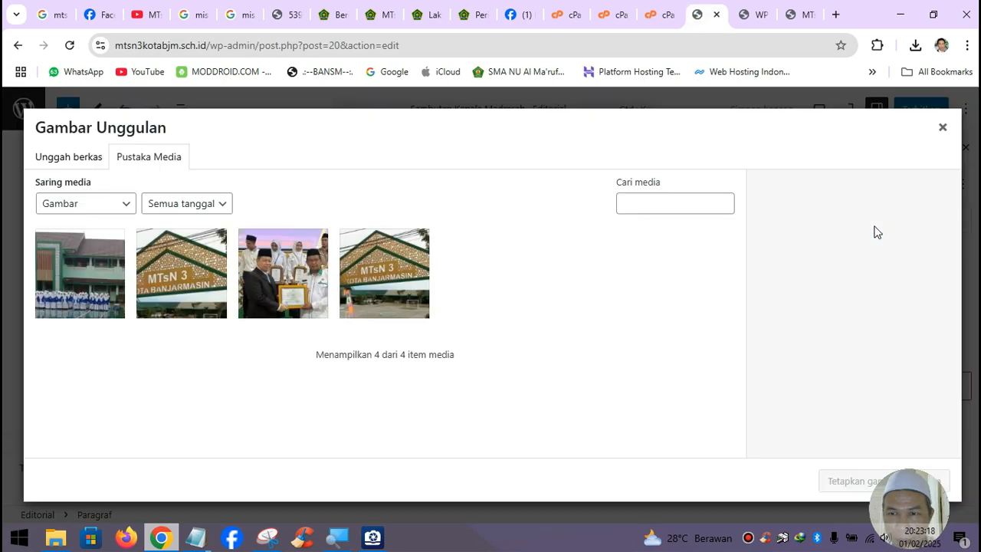
{"action": "left_click", "coordinate": [90, 163]}
{"action": "left_click", "coordinate": [488, 334]}
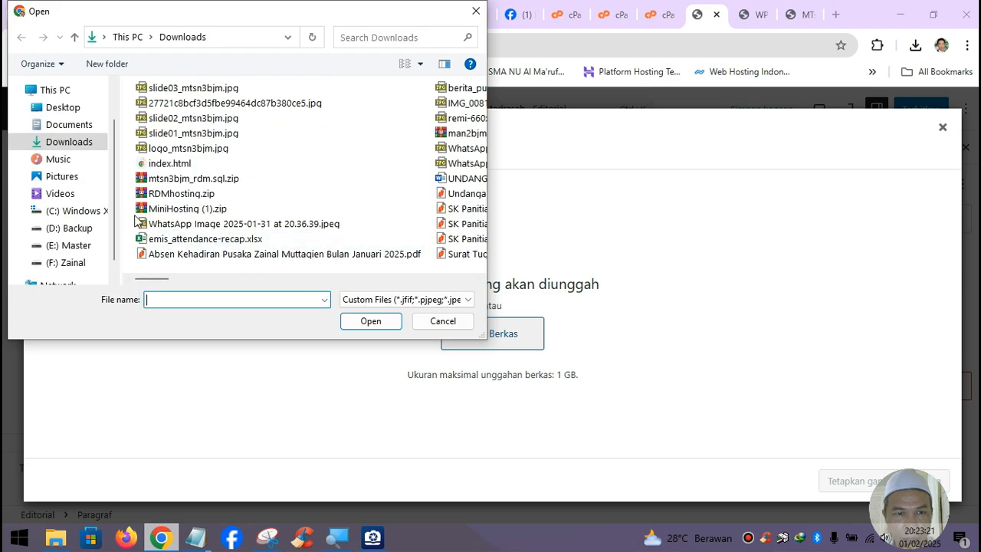
{"action": "left_click", "coordinate": [73, 177]}
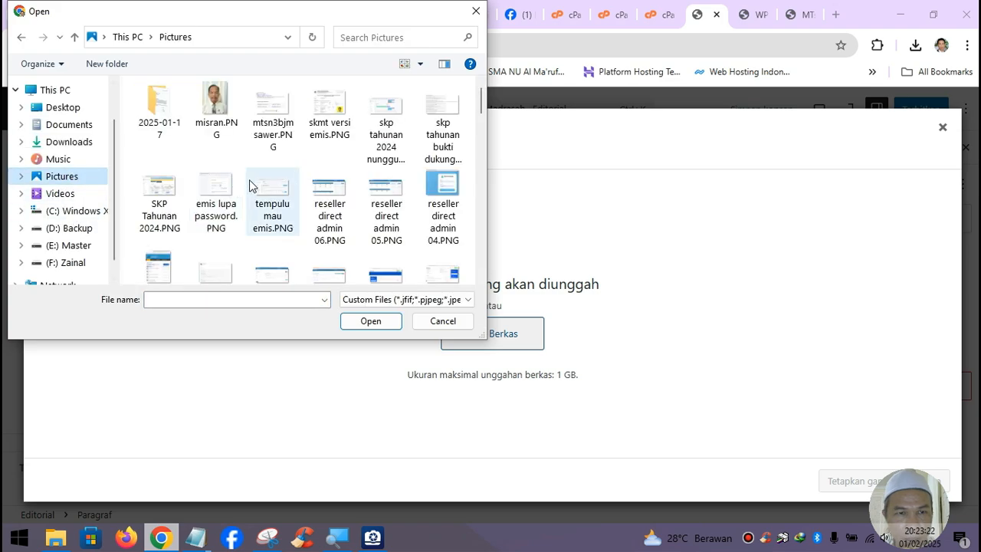
{"action": "left_click", "coordinate": [217, 115]}
{"action": "left_click", "coordinate": [371, 321]}
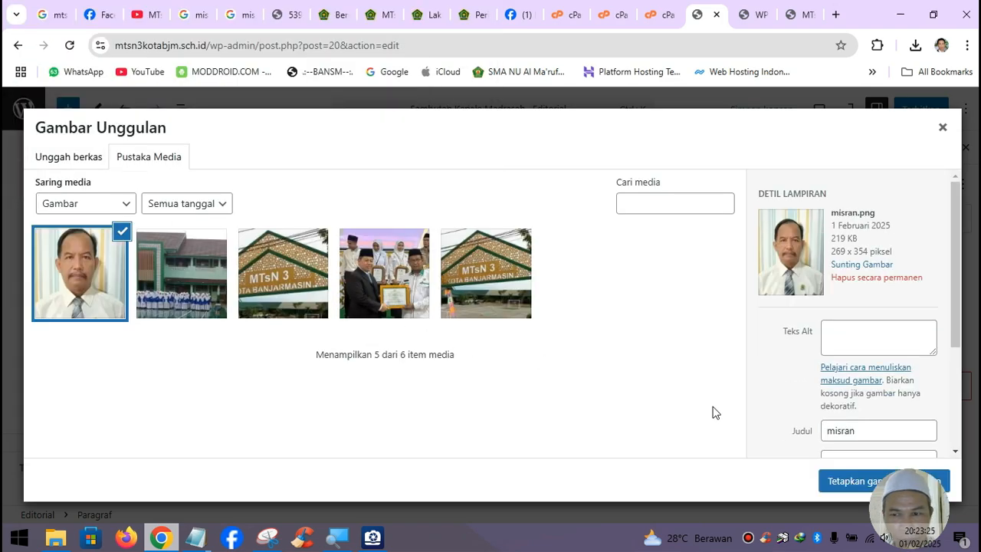
{"action": "left_click", "coordinate": [849, 483]}
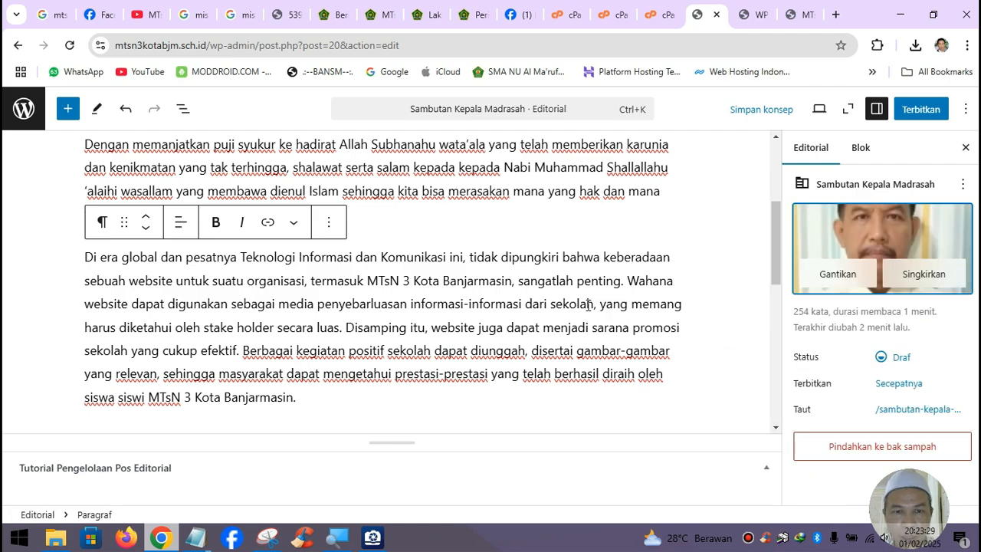
- Publish the Sambutan Kepala Madrasah editorial with Terbitkan
{"action": "scroll", "coordinate": [587, 305], "scroll_direction": "up", "scroll_amount": 2}
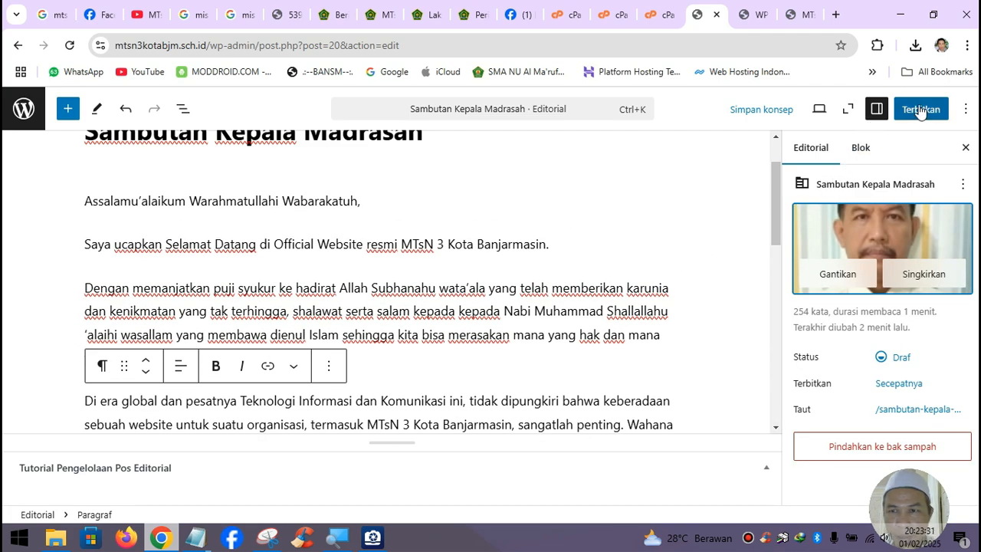
{"action": "left_click", "coordinate": [921, 112]}
{"action": "left_click", "coordinate": [920, 112]}
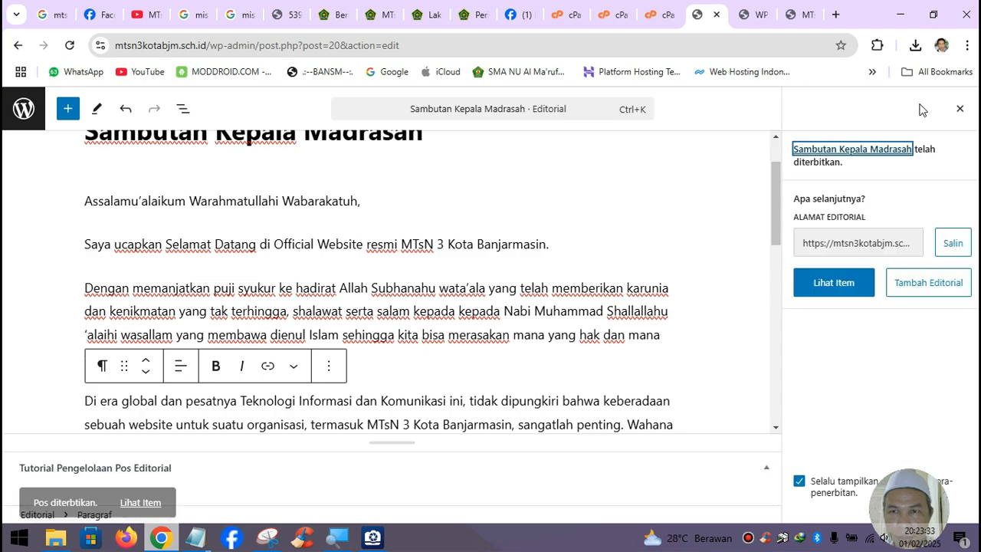
- Look over the school homepage and compare it with the wpsekolah.com demo site
{"action": "left_click", "coordinate": [803, 17]}
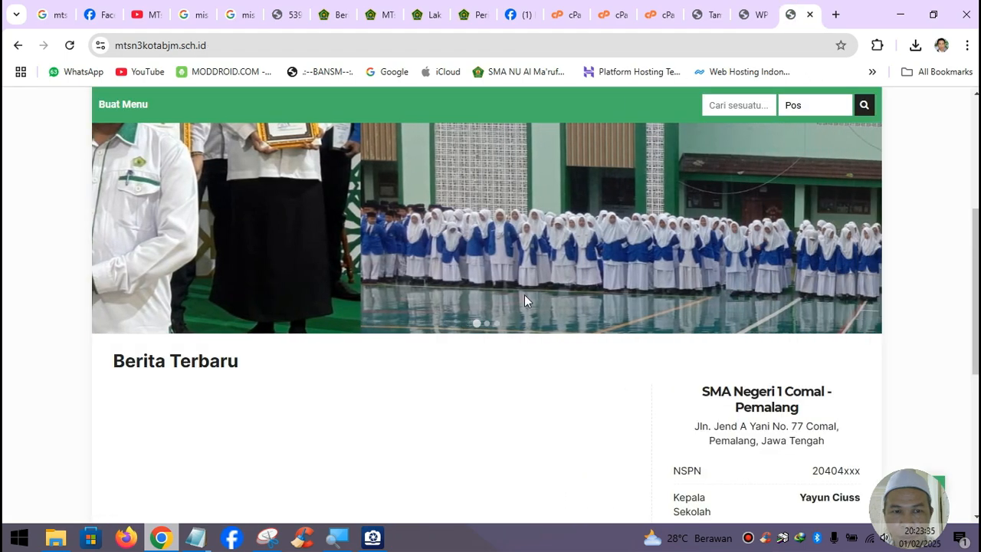
{"action": "scroll", "coordinate": [551, 345], "scroll_direction": "down", "scroll_amount": 4}
{"action": "scroll", "coordinate": [551, 350], "scroll_direction": "up", "scroll_amount": 4}
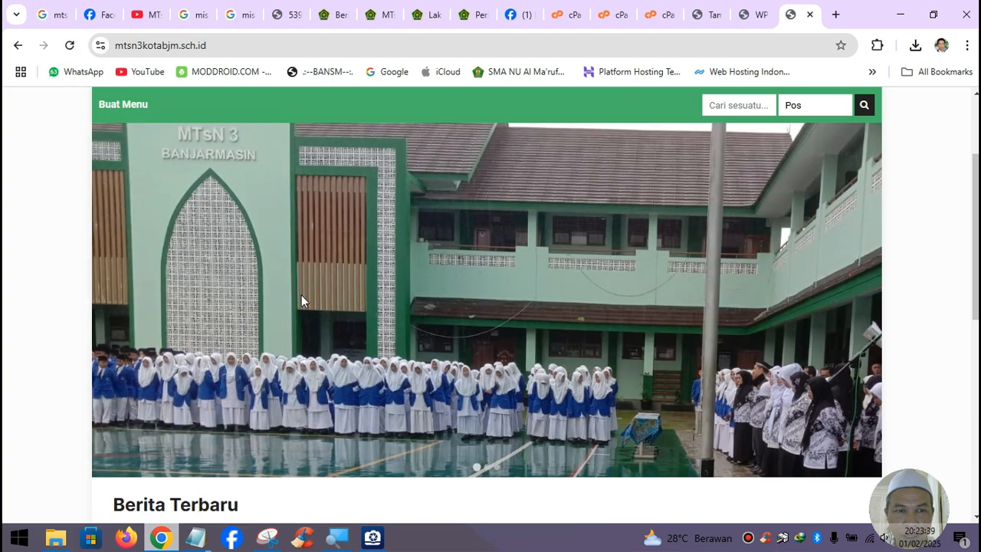
{"action": "scroll", "coordinate": [334, 315], "scroll_direction": "down", "scroll_amount": 3}
{"action": "scroll", "coordinate": [495, 381], "scroll_direction": "down", "scroll_amount": 2}
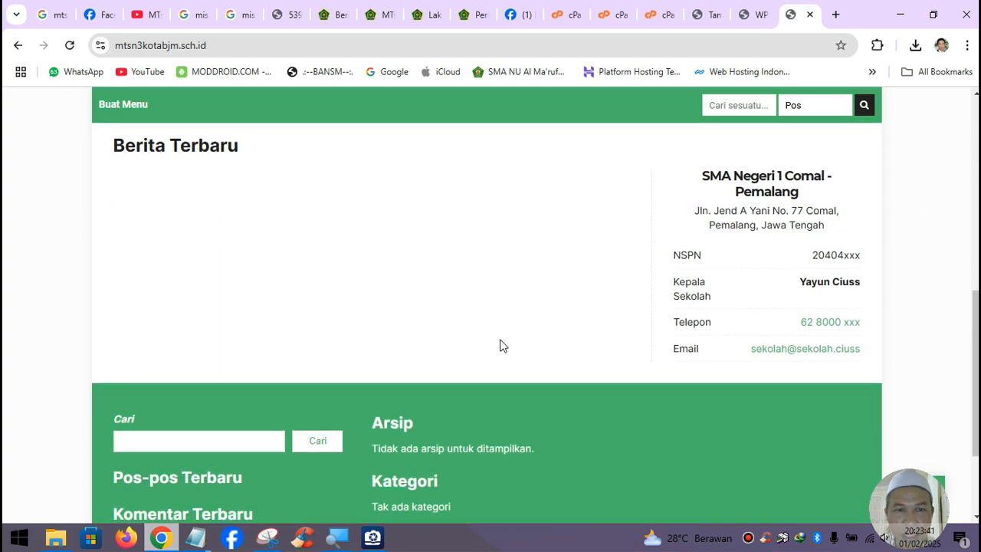
{"action": "scroll", "coordinate": [586, 393], "scroll_direction": "down", "scroll_amount": 2}
{"action": "scroll", "coordinate": [585, 393], "scroll_direction": "up", "scroll_amount": 6}
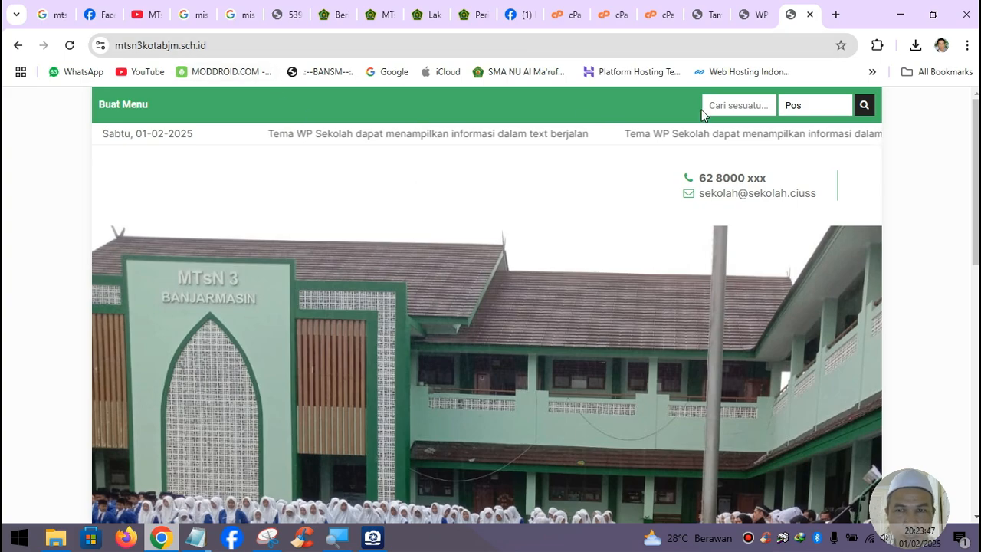
{"action": "left_click", "coordinate": [751, 13]}
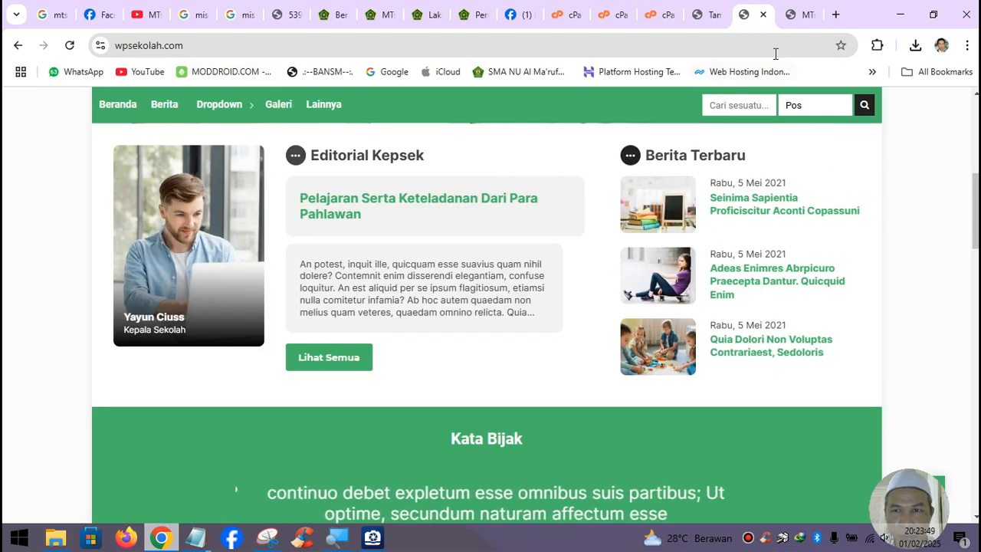
{"action": "left_click", "coordinate": [797, 14]}
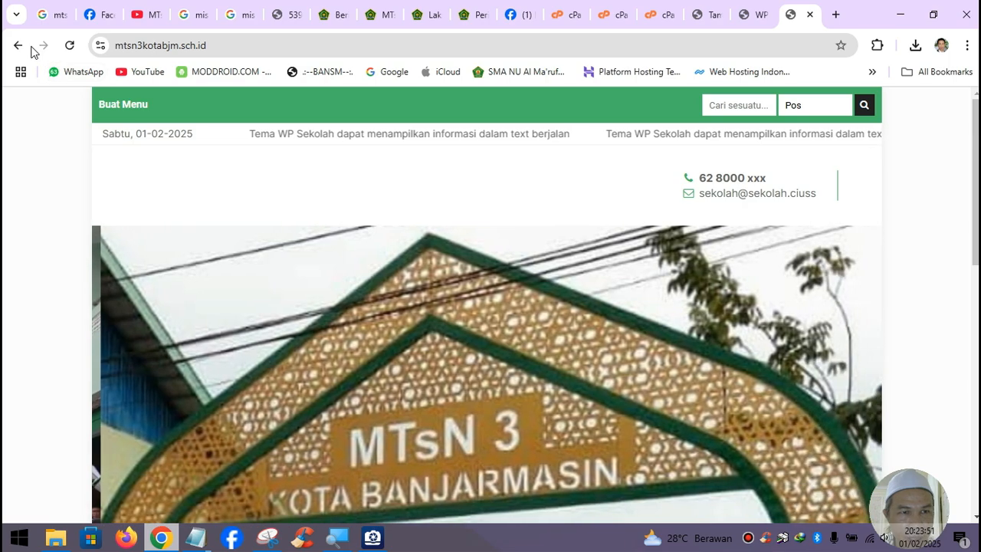
{"action": "left_click", "coordinate": [18, 46]}
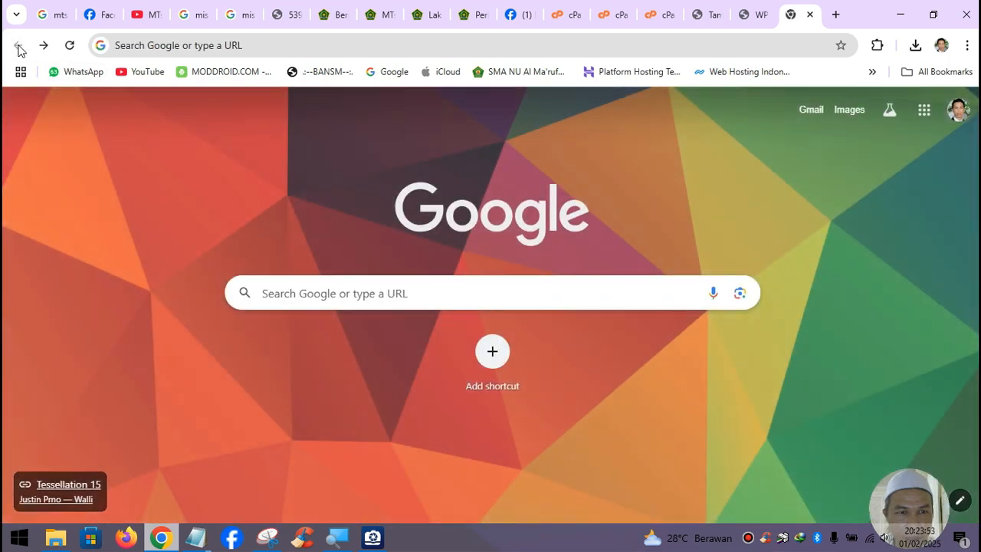
{"action": "left_click", "coordinate": [43, 46]}
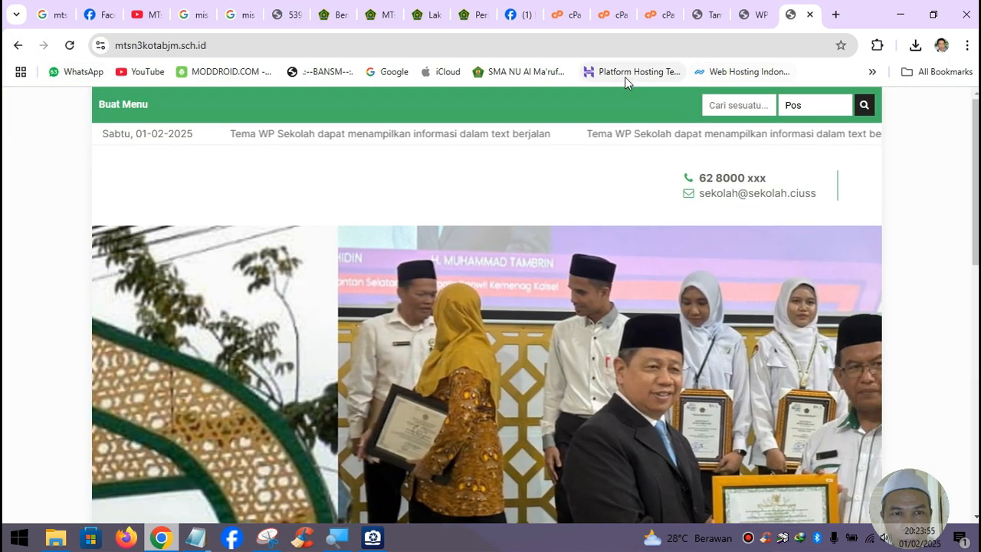
- Load the site's dashboard at mtsn3kotabjm.sch.id/wp-admin
{"action": "left_click", "coordinate": [225, 44]}
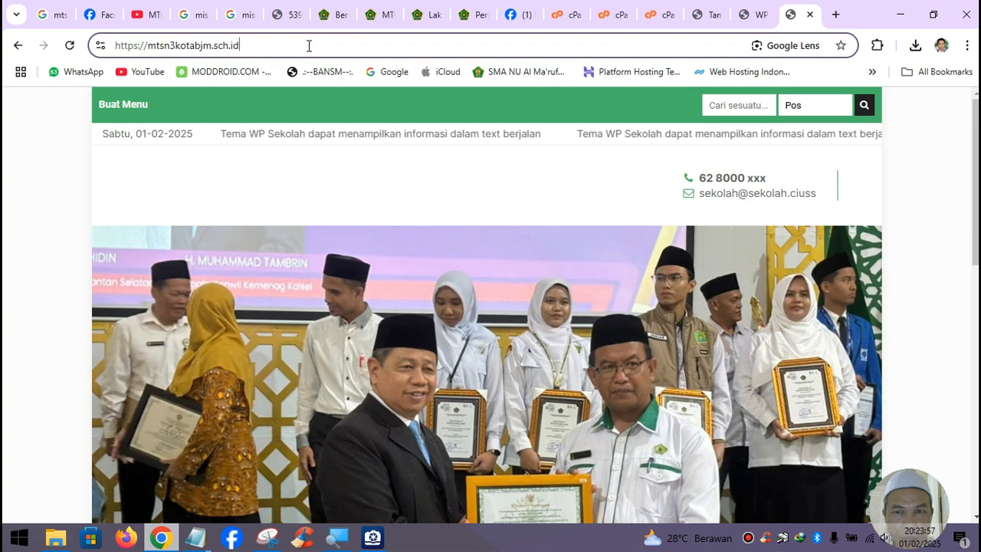
{"action": "type", "text": "/wp-ad"}
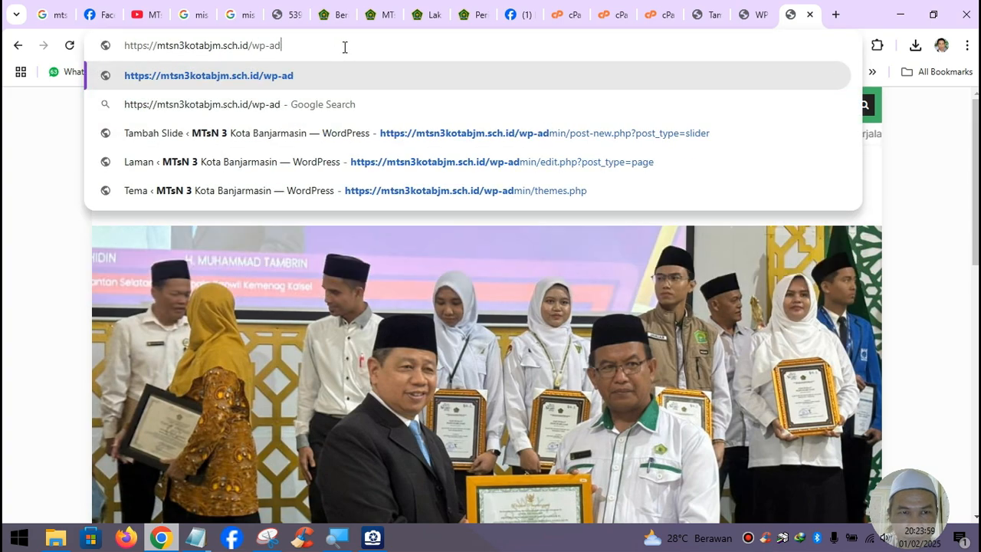
{"action": "type", "text": "min"}
{"action": "key", "text": "Return"}
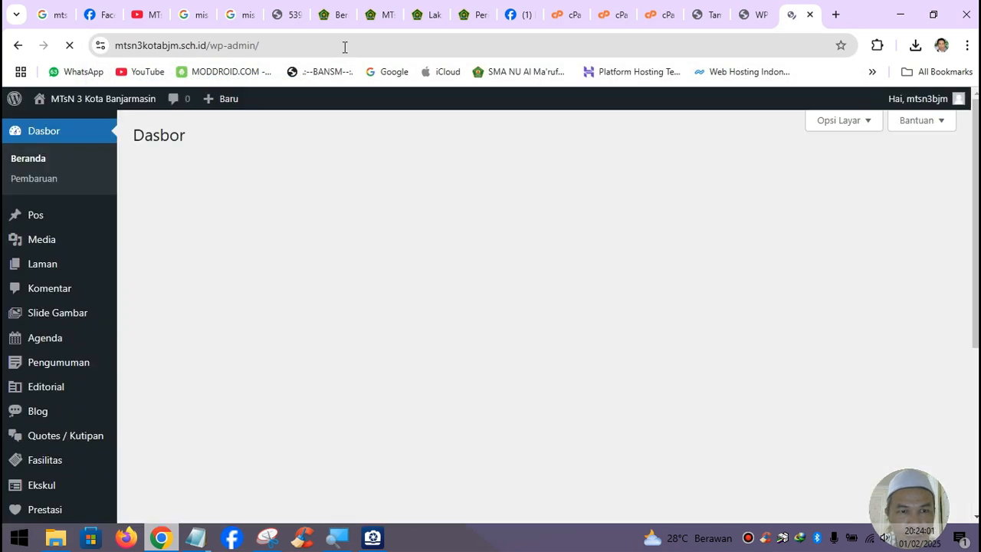
- In Reading settings, set the homepage to display the static page Beranda
{"action": "scroll", "coordinate": [87, 374], "scroll_direction": "down", "scroll_amount": 4}
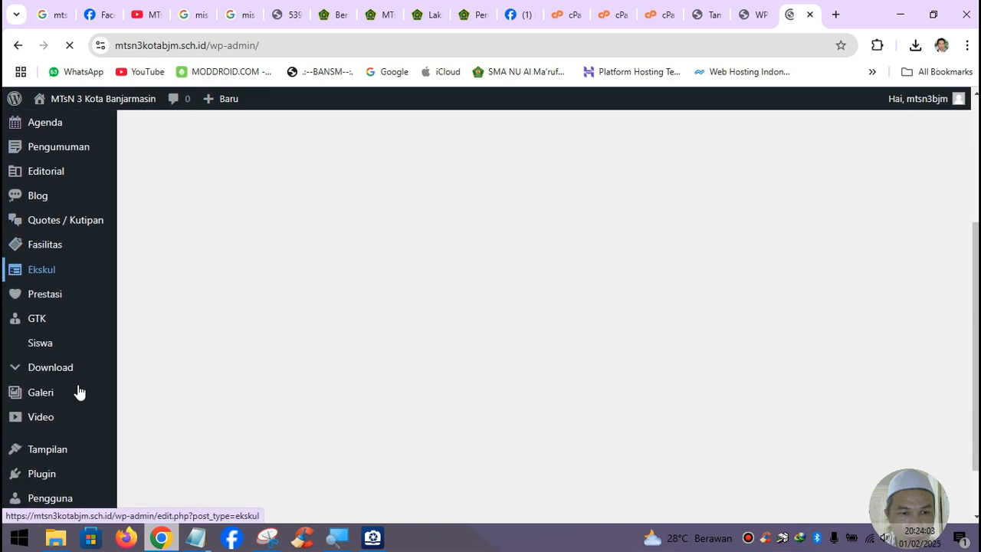
{"action": "mouse_move", "coordinate": [51, 395]}
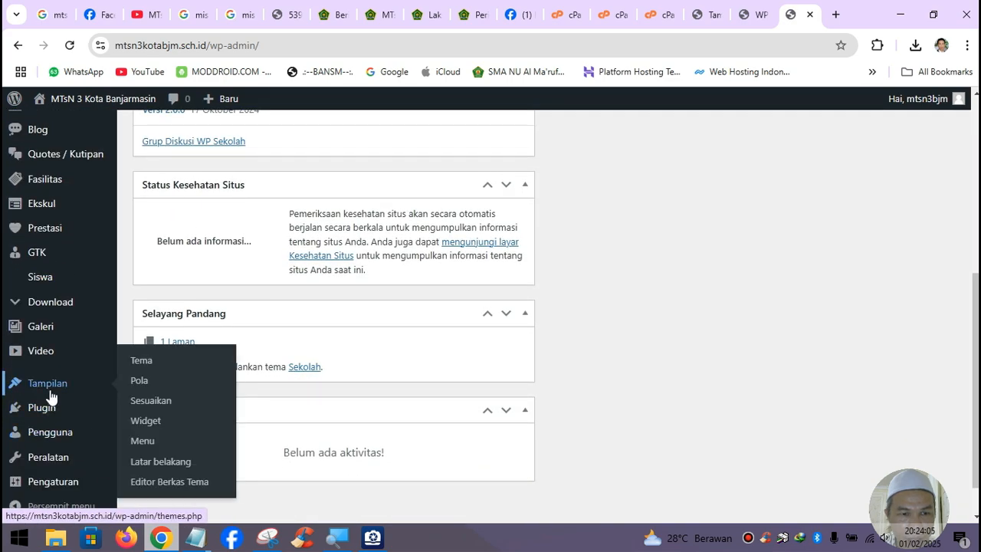
{"action": "mouse_move", "coordinate": [60, 487]}
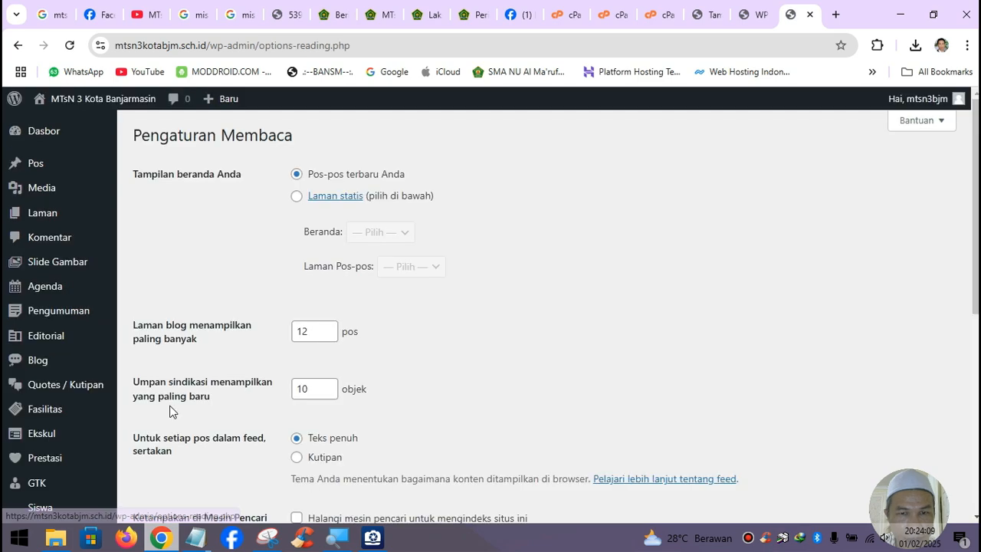
{"action": "left_click", "coordinate": [296, 197]}
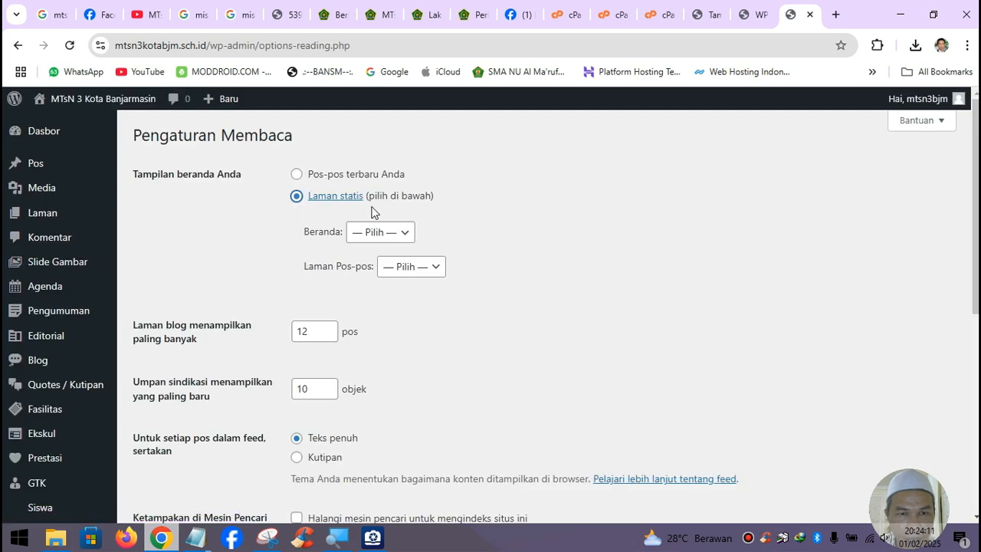
{"action": "left_click", "coordinate": [402, 234]}
{"action": "left_click", "coordinate": [388, 274]}
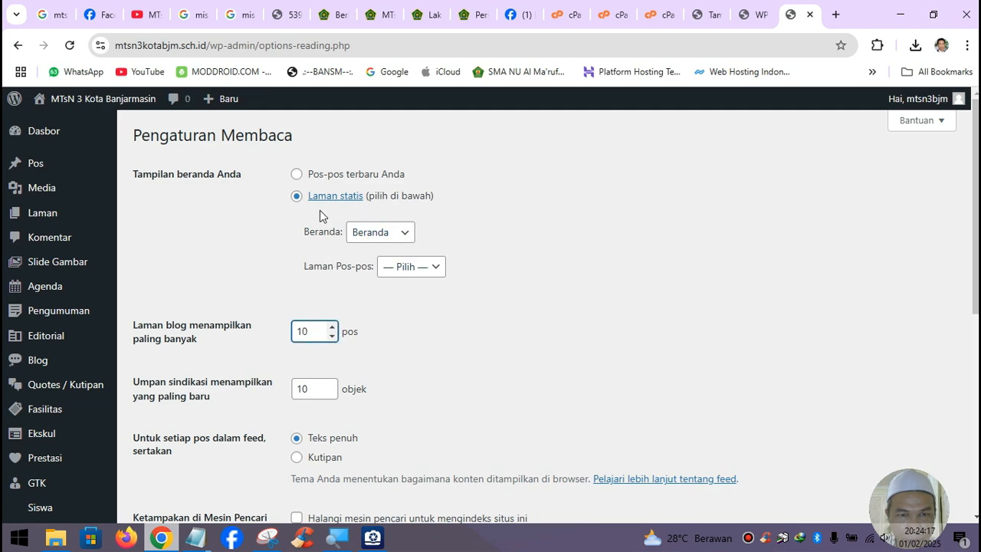
- Bring up the site link's options to visit the site in a new tab
{"action": "scroll", "coordinate": [434, 326], "scroll_direction": "down", "scroll_amount": 3}
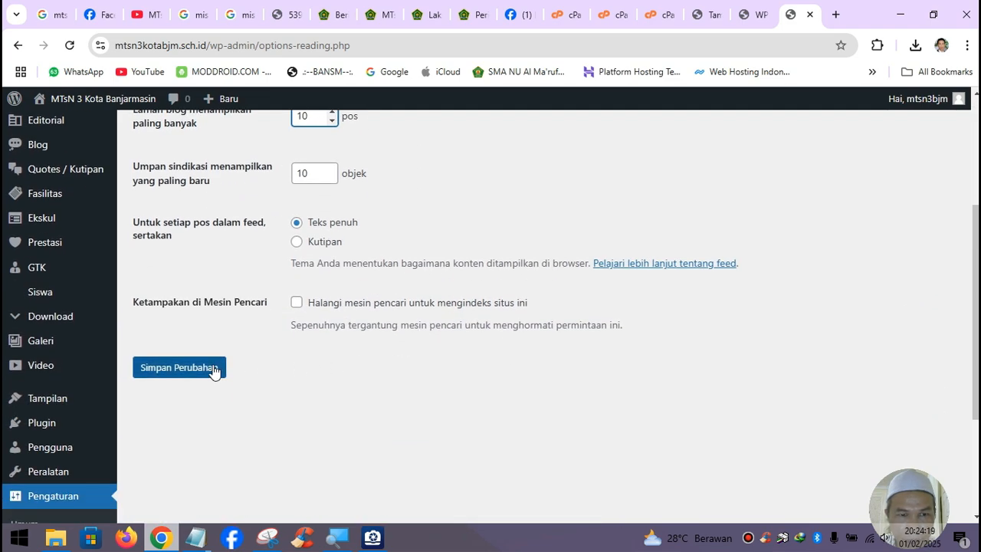
{"action": "mouse_move", "coordinate": [79, 101]}
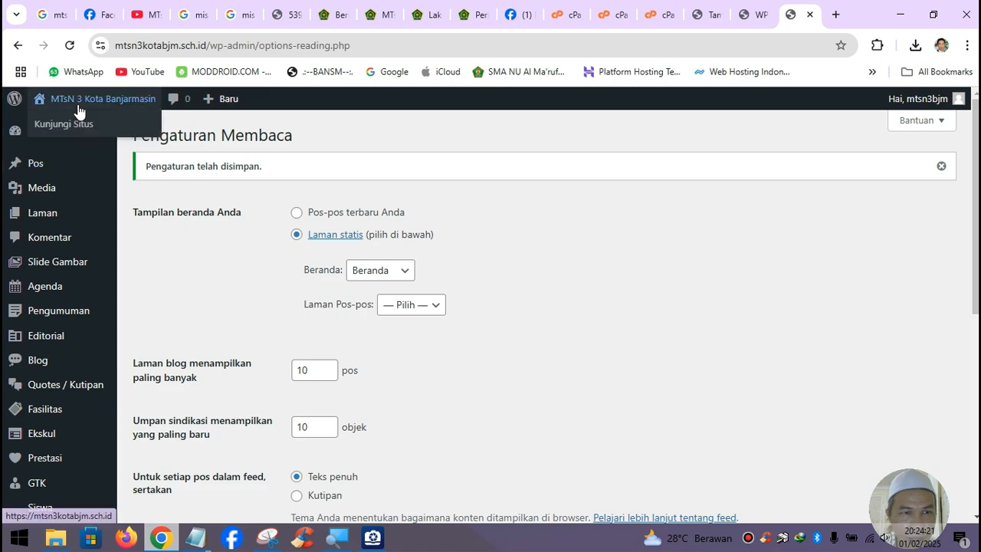
{"action": "right_click", "coordinate": [73, 123]}
{"action": "left_click", "coordinate": [107, 141]}
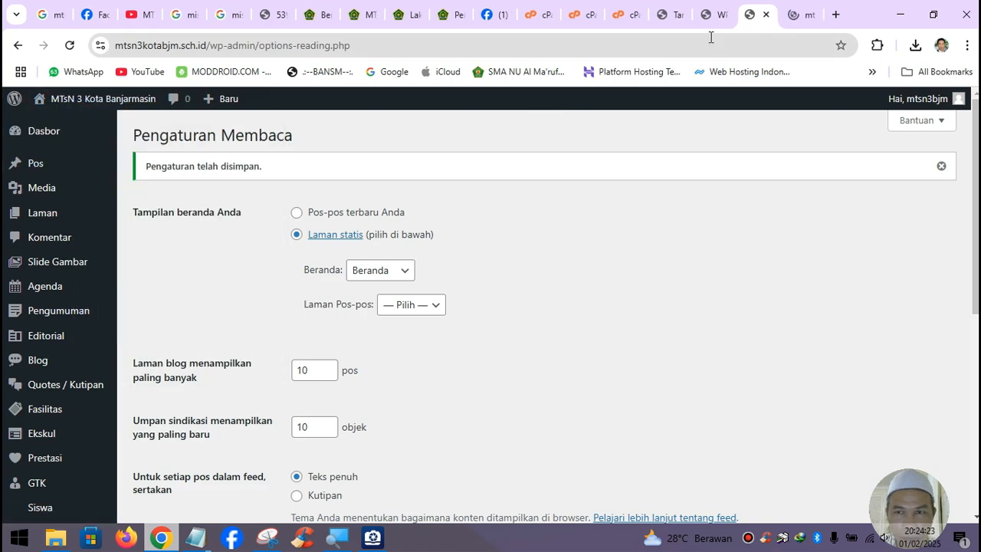
{"action": "left_click", "coordinate": [805, 14]}
{"action": "scroll", "coordinate": [676, 282], "scroll_direction": "down", "scroll_amount": 1}
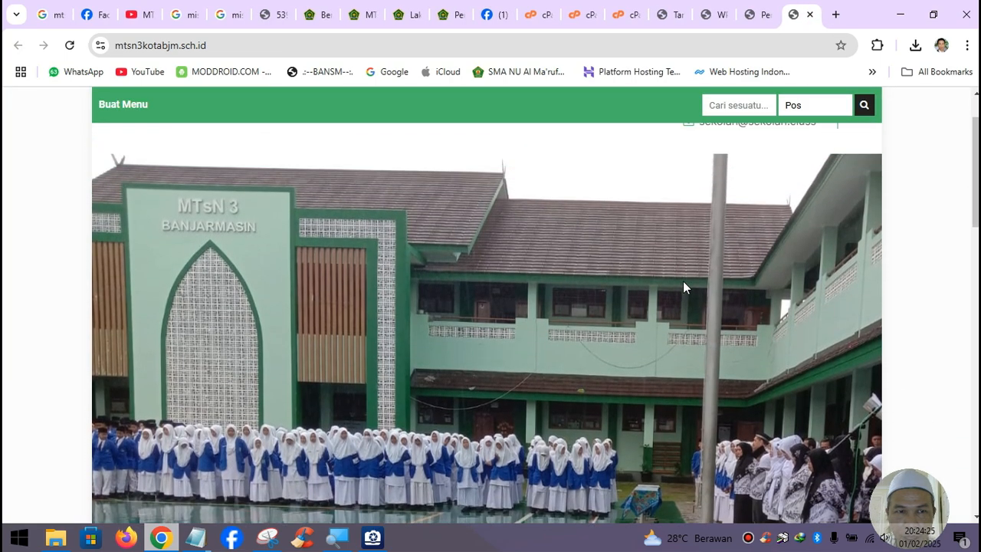
{"action": "scroll", "coordinate": [683, 282], "scroll_direction": "up", "scroll_amount": 1}
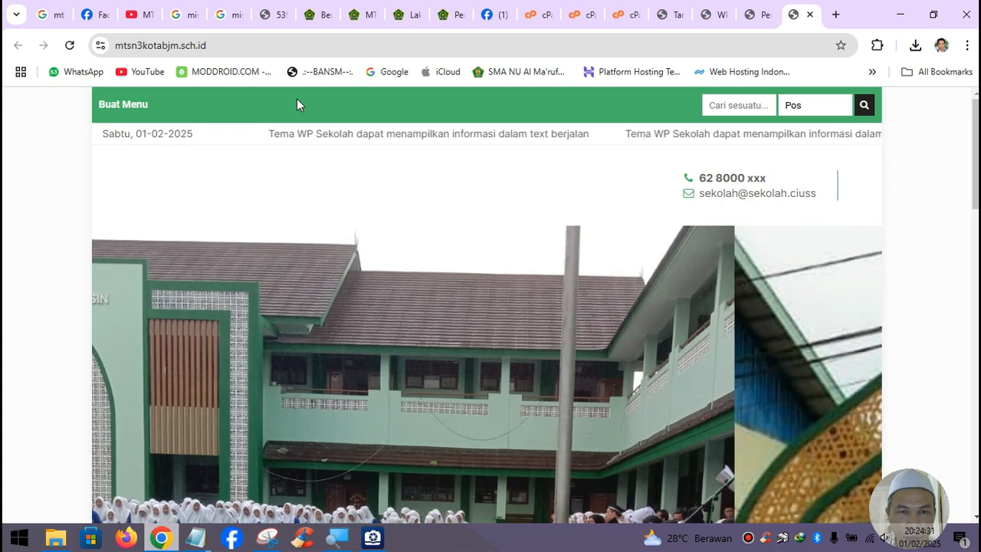
{"action": "scroll", "coordinate": [439, 186], "scroll_direction": "down", "scroll_amount": 5}
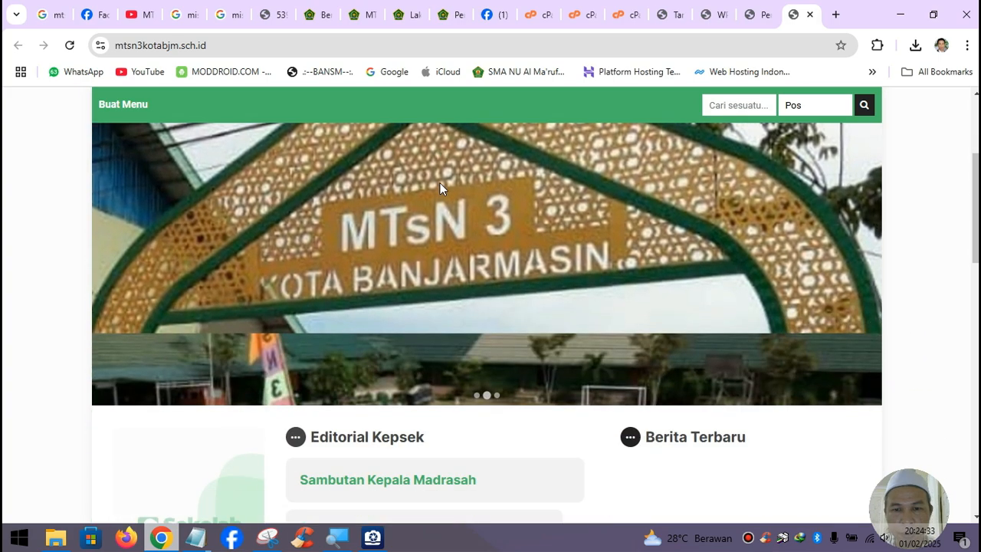
{"action": "scroll", "coordinate": [439, 186], "scroll_direction": "down", "scroll_amount": 2}
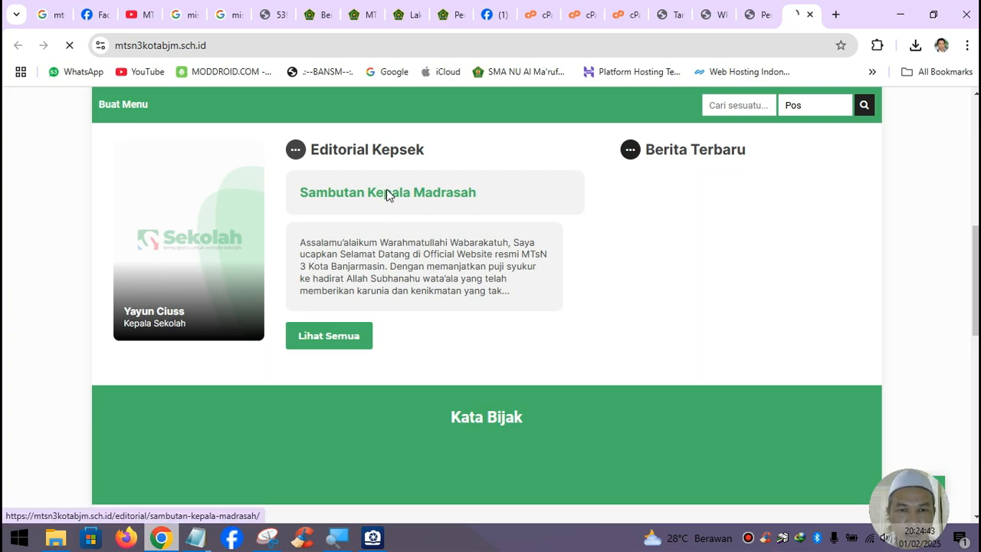
{"action": "scroll", "coordinate": [874, 439], "scroll_direction": "down", "scroll_amount": 2}
{"action": "scroll", "coordinate": [827, 363], "scroll_direction": "down", "scroll_amount": 3}
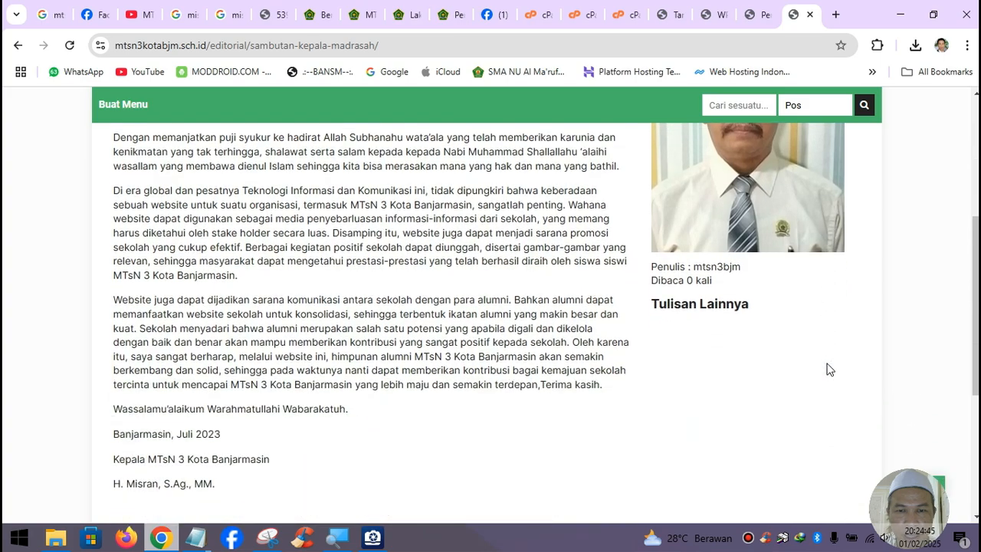
{"action": "scroll", "coordinate": [803, 334], "scroll_direction": "up", "scroll_amount": 3}
{"action": "scroll", "coordinate": [701, 416], "scroll_direction": "down", "scroll_amount": 5}
{"action": "scroll", "coordinate": [699, 416], "scroll_direction": "up", "scroll_amount": 2}
{"action": "scroll", "coordinate": [699, 416], "scroll_direction": "up", "scroll_amount": 3}
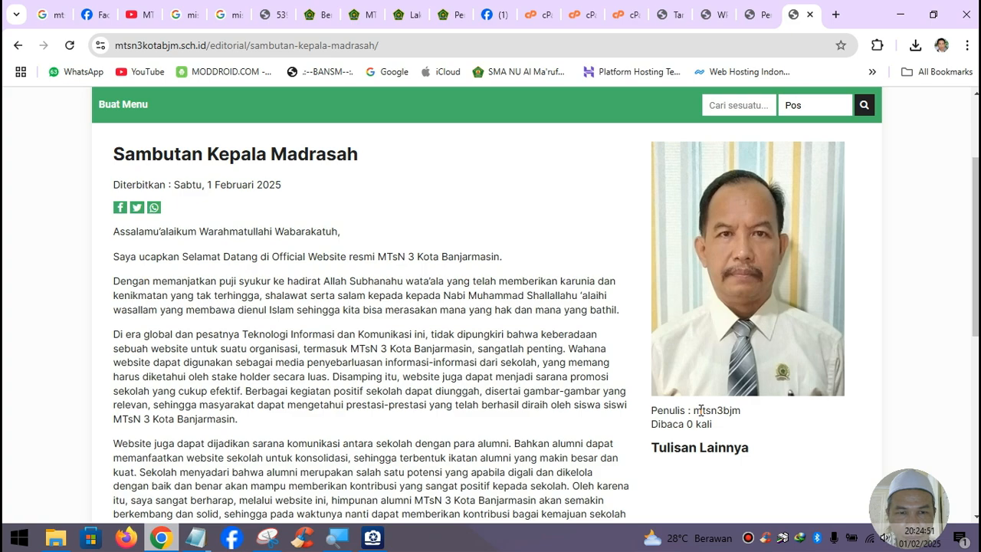
{"action": "scroll", "coordinate": [700, 410], "scroll_direction": "down", "scroll_amount": 2}
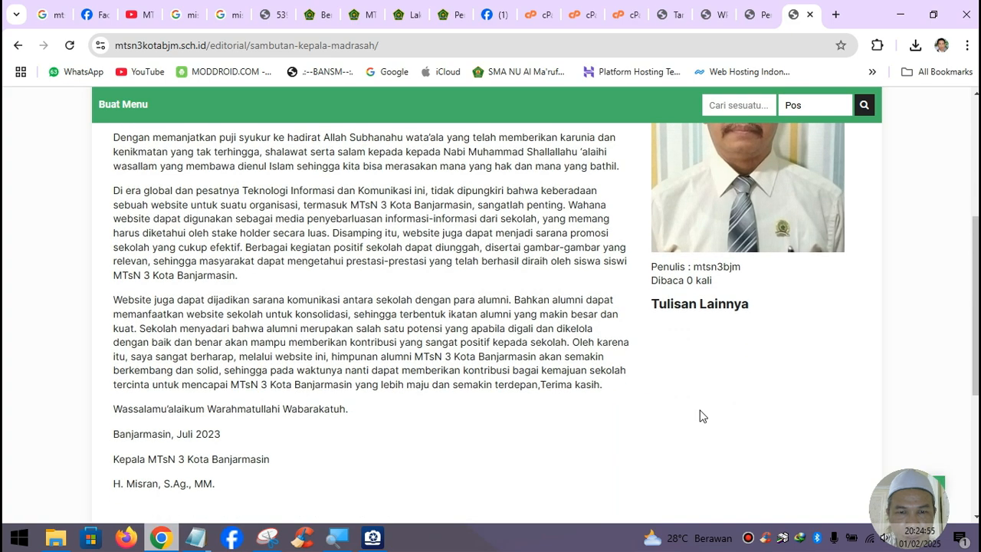
{"action": "scroll", "coordinate": [700, 416], "scroll_direction": "down", "scroll_amount": 1}
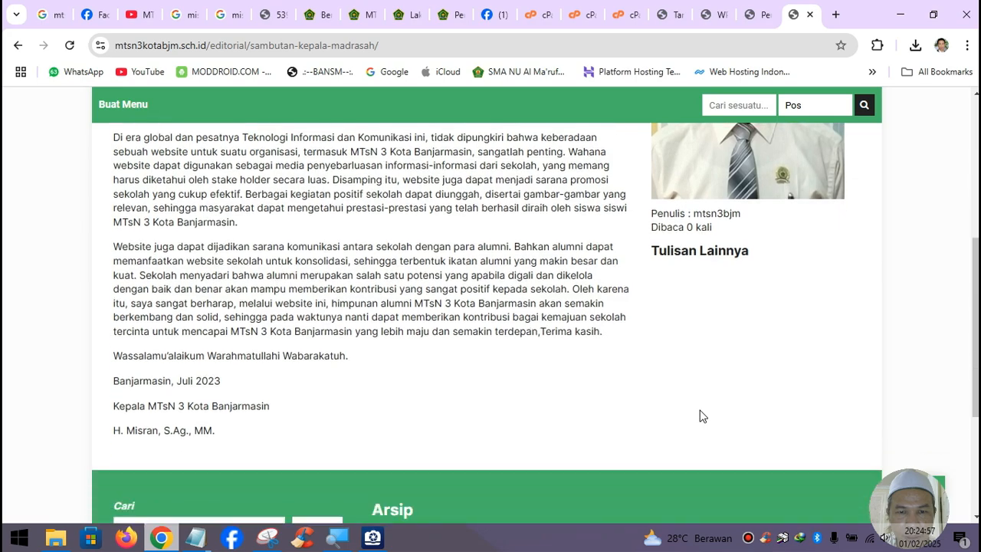
{"action": "scroll", "coordinate": [700, 416], "scroll_direction": "up", "scroll_amount": 5}
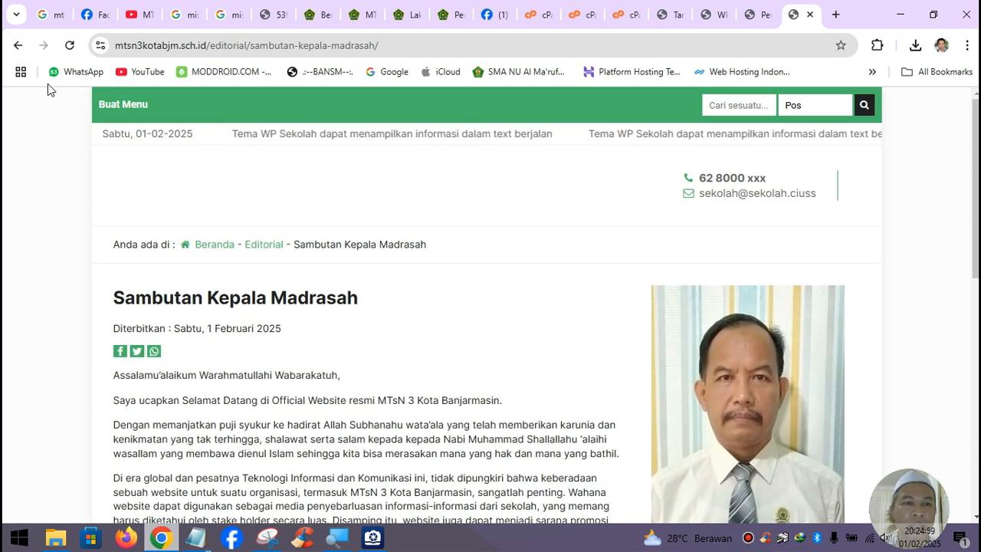
{"action": "left_click", "coordinate": [20, 46]}
{"action": "scroll", "coordinate": [481, 333], "scroll_direction": "up", "scroll_amount": 8}
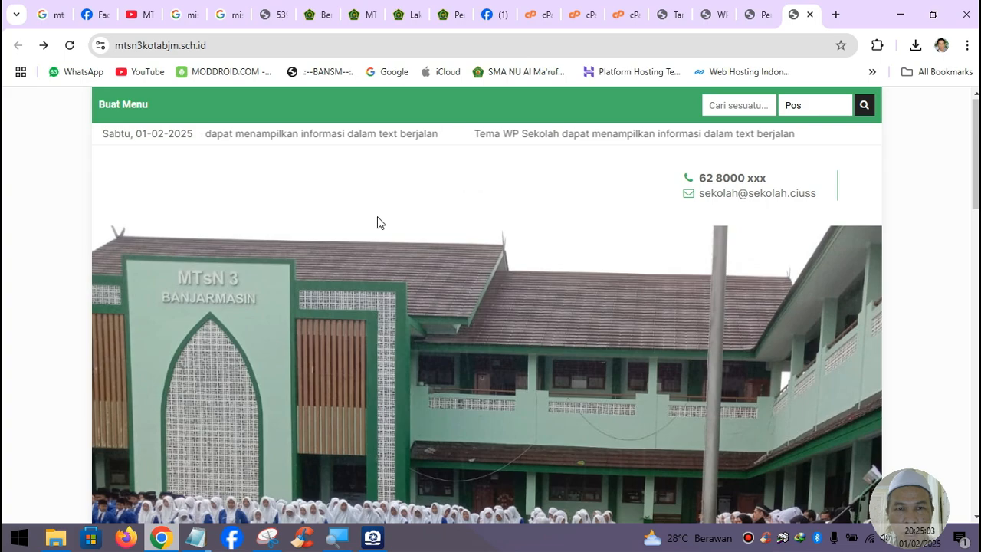
{"action": "scroll", "coordinate": [565, 324], "scroll_direction": "down", "scroll_amount": 2}
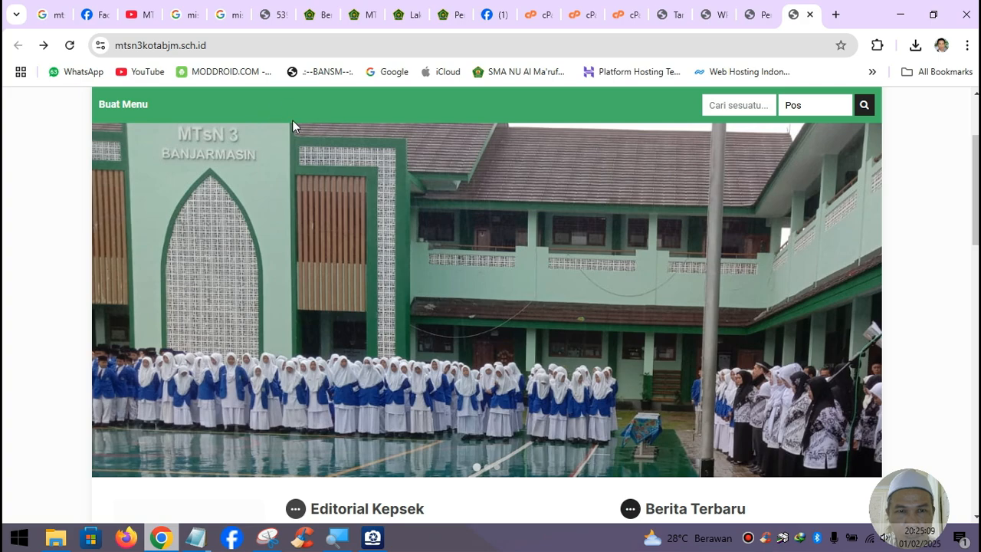
{"action": "scroll", "coordinate": [516, 345], "scroll_direction": "down", "scroll_amount": 4}
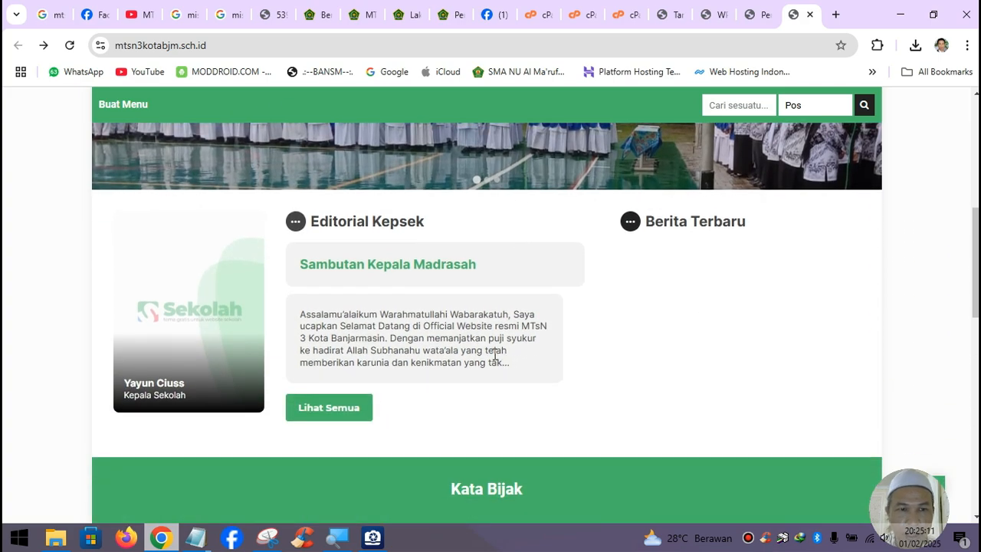
{"action": "scroll", "coordinate": [144, 397], "scroll_direction": "down", "scroll_amount": 1}
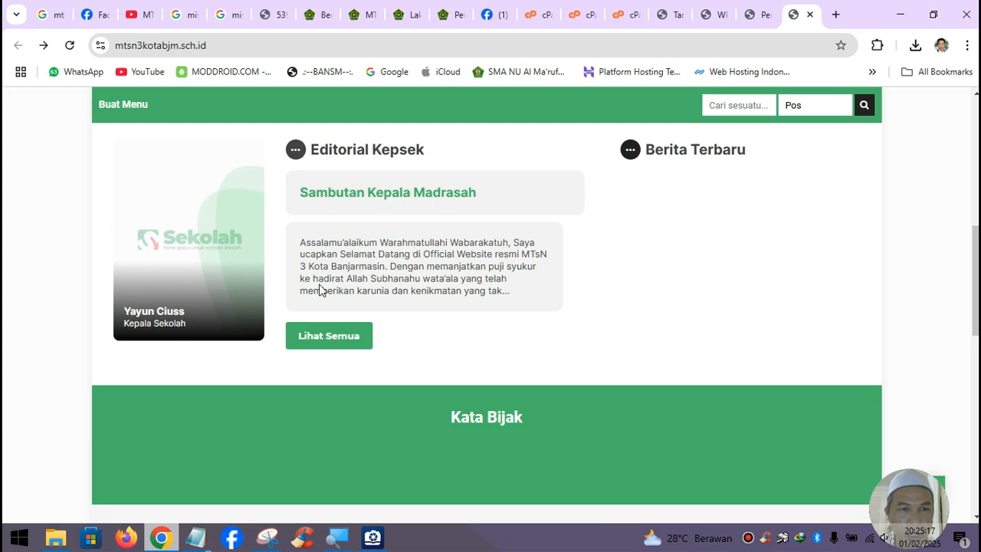
{"action": "scroll", "coordinate": [320, 290], "scroll_direction": "up", "scroll_amount": 5}
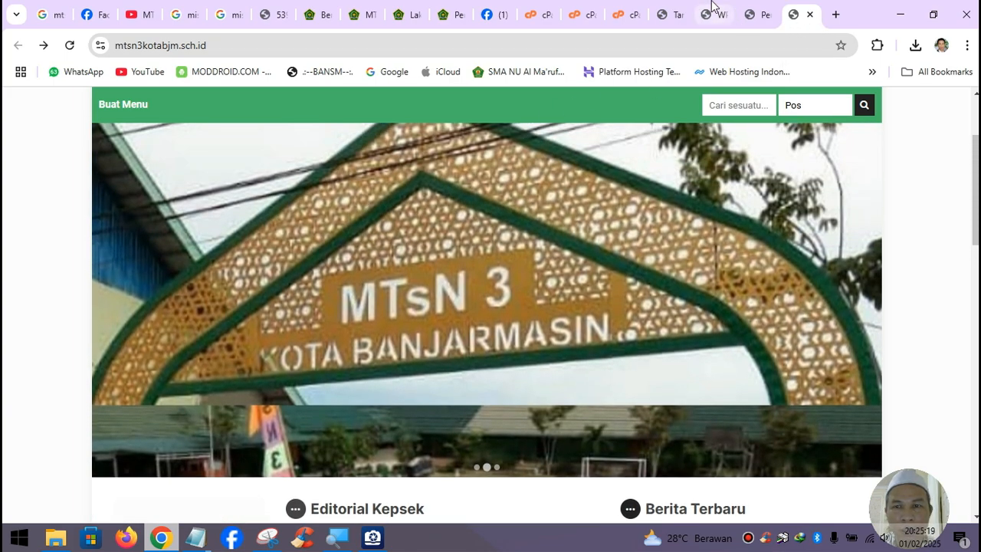
- Open the Customizer's Identitas Situs (site identity) settings
{"action": "left_click", "coordinate": [757, 15]}
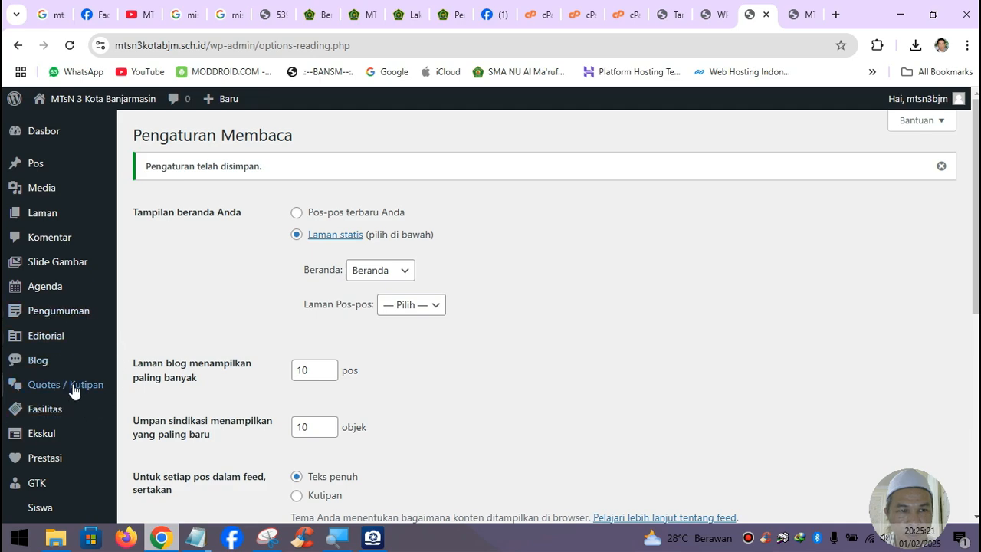
{"action": "scroll", "coordinate": [35, 354], "scroll_direction": "down", "scroll_amount": 2}
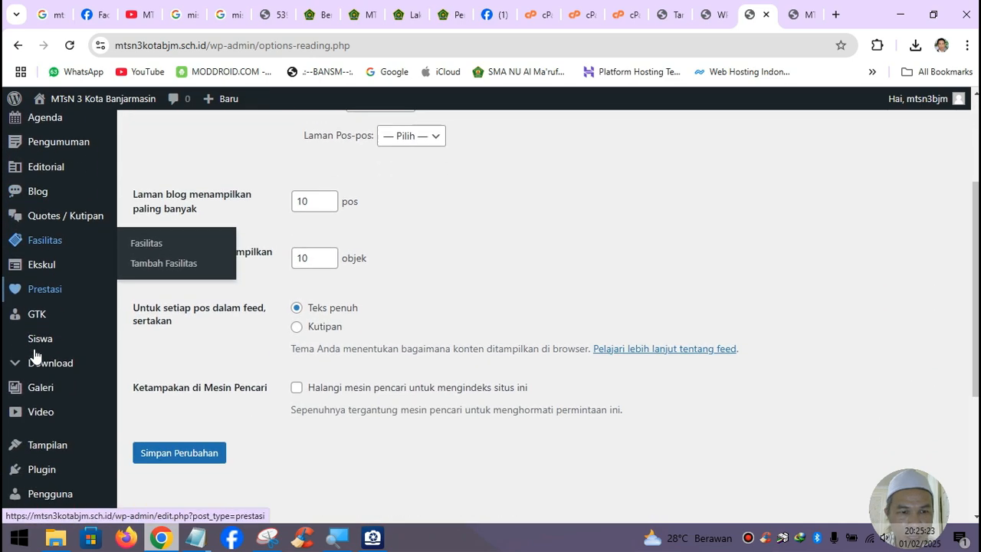
{"action": "scroll", "coordinate": [34, 354], "scroll_direction": "down", "scroll_amount": 2}
{"action": "mouse_move", "coordinate": [45, 336]}
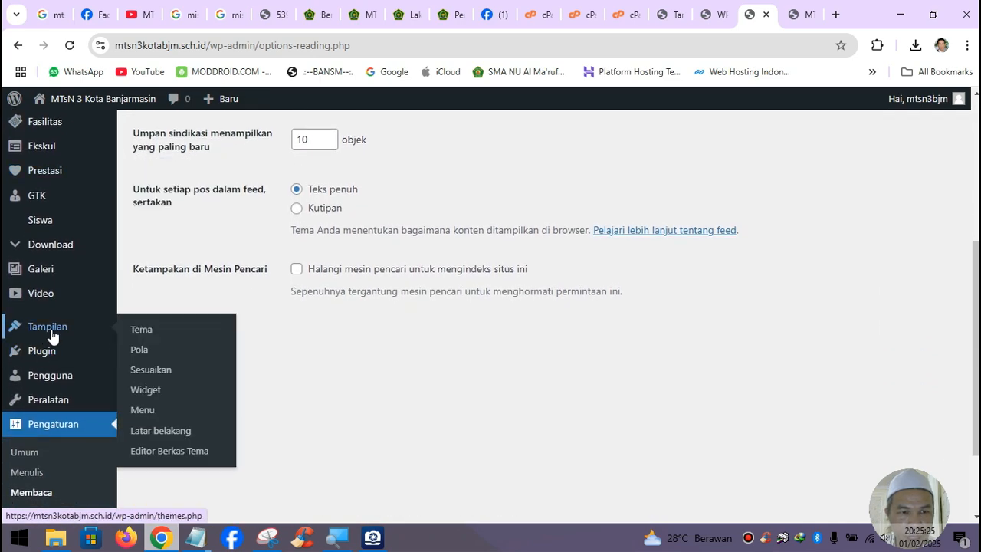
{"action": "left_click", "coordinate": [175, 372]}
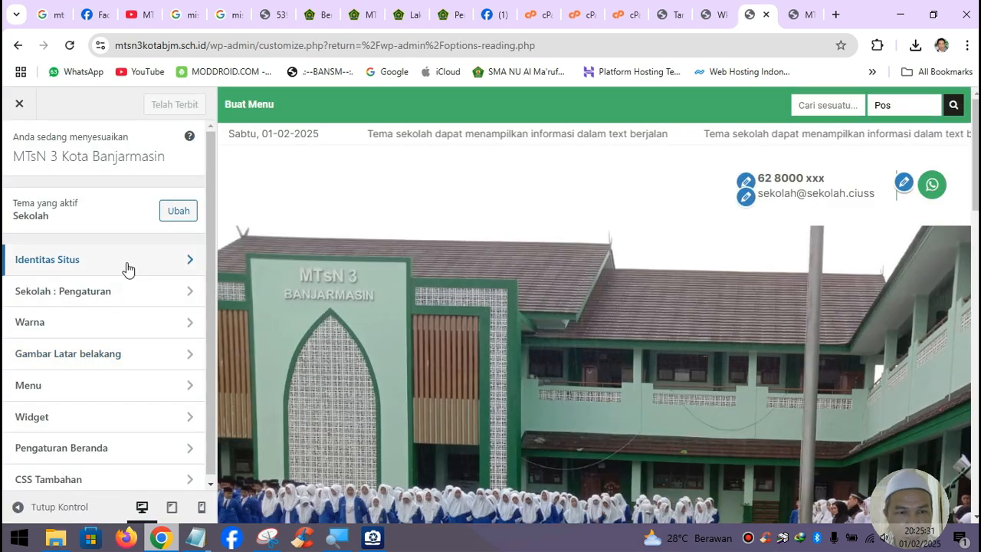
{"action": "left_click", "coordinate": [127, 266]}
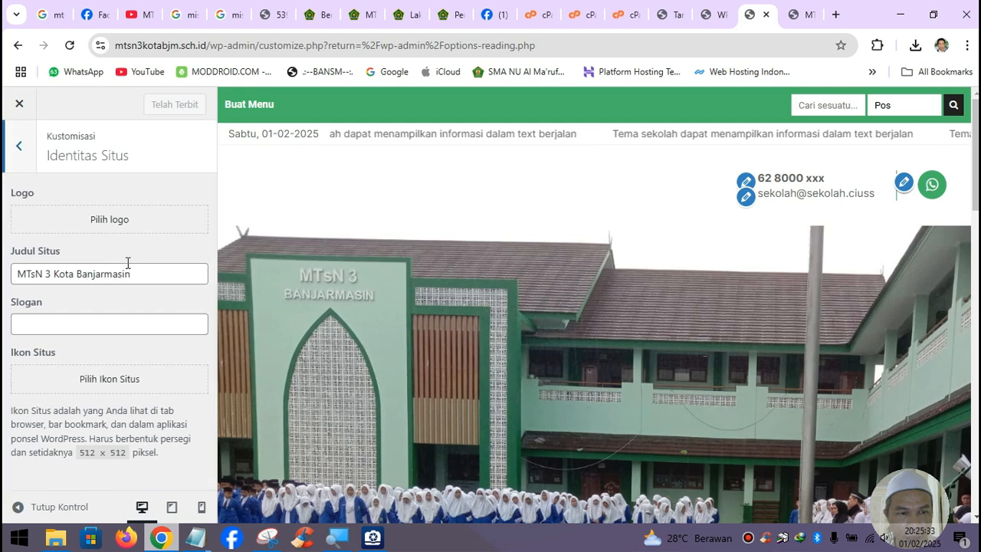
{"action": "left_click", "coordinate": [113, 325]}
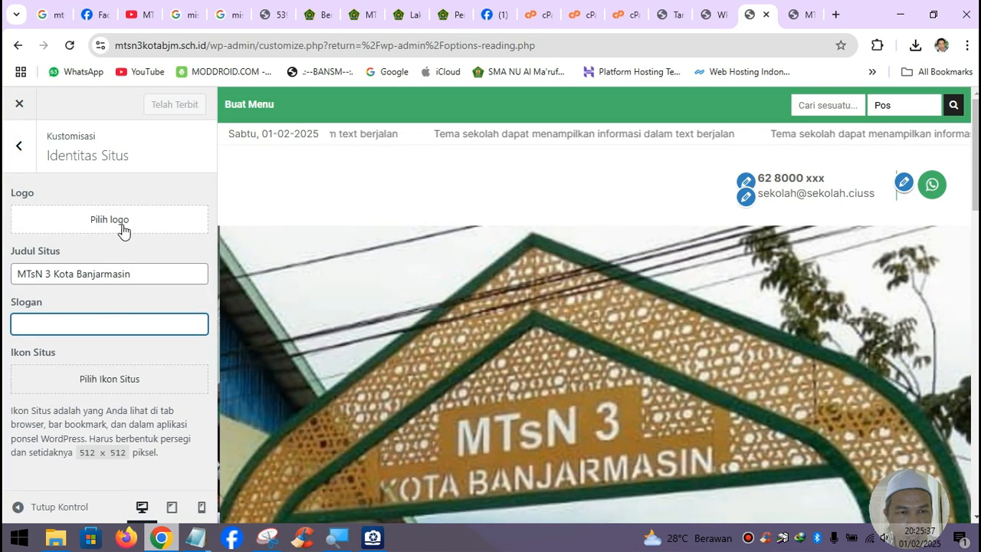
- Upload logo_mtsn3bjm.jpg from Downloads and set it as the site logo, skipping cropping
{"action": "left_click", "coordinate": [123, 230]}
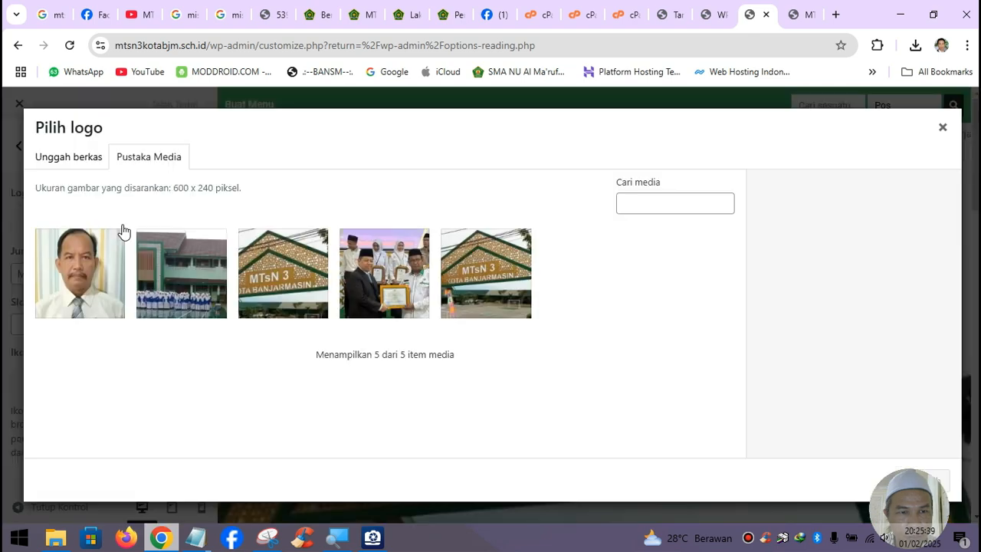
{"action": "left_click", "coordinate": [89, 167]}
{"action": "left_click", "coordinate": [460, 332]}
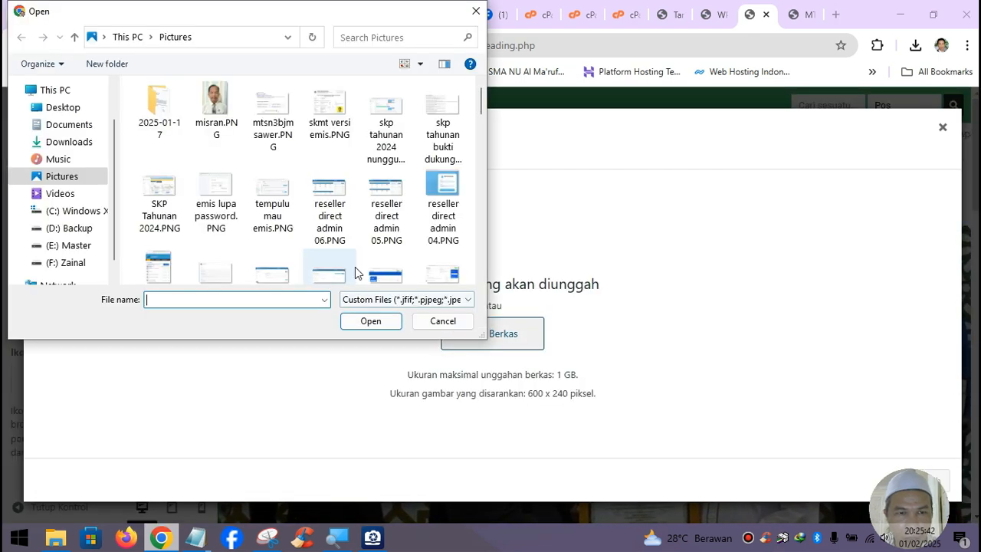
{"action": "left_click", "coordinate": [80, 141]}
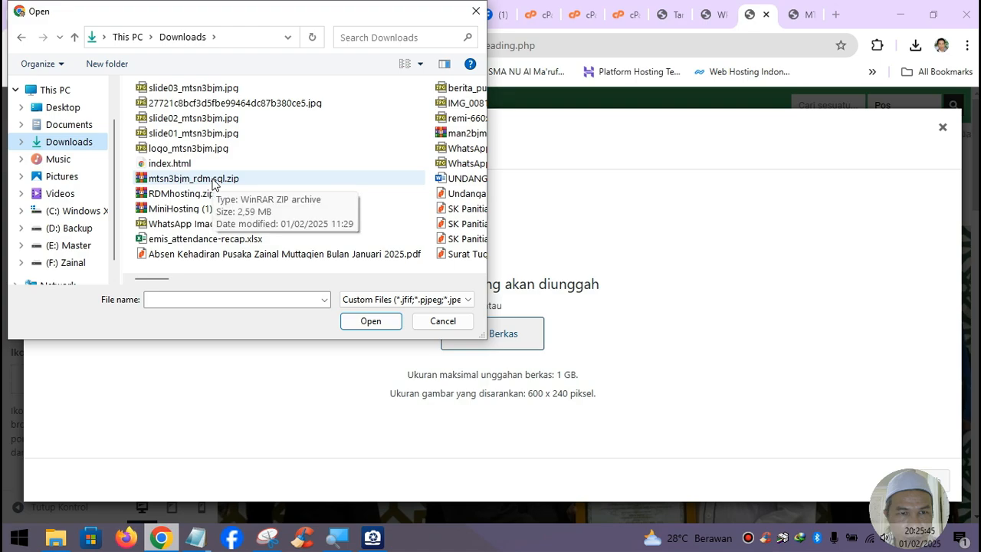
{"action": "left_click", "coordinate": [218, 148]}
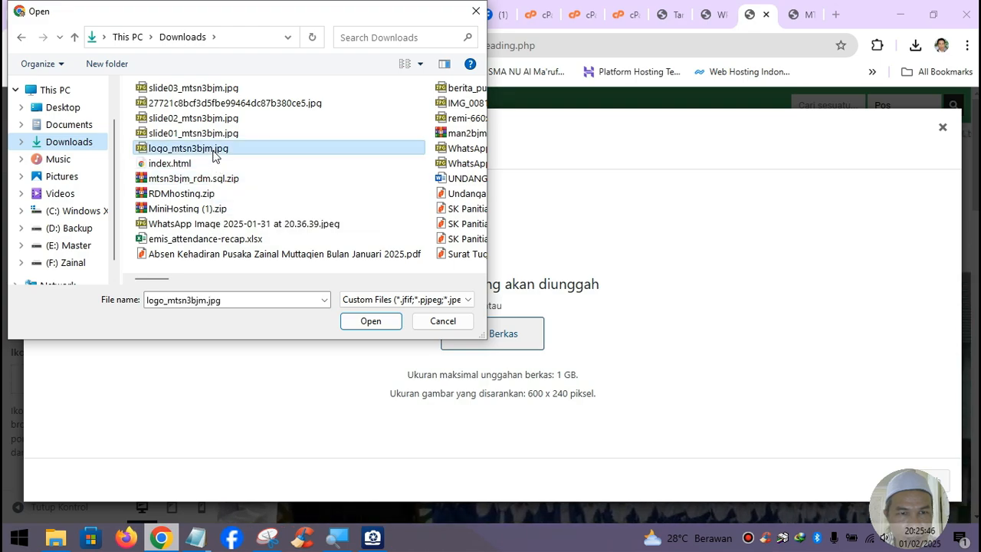
{"action": "left_click", "coordinate": [371, 321]}
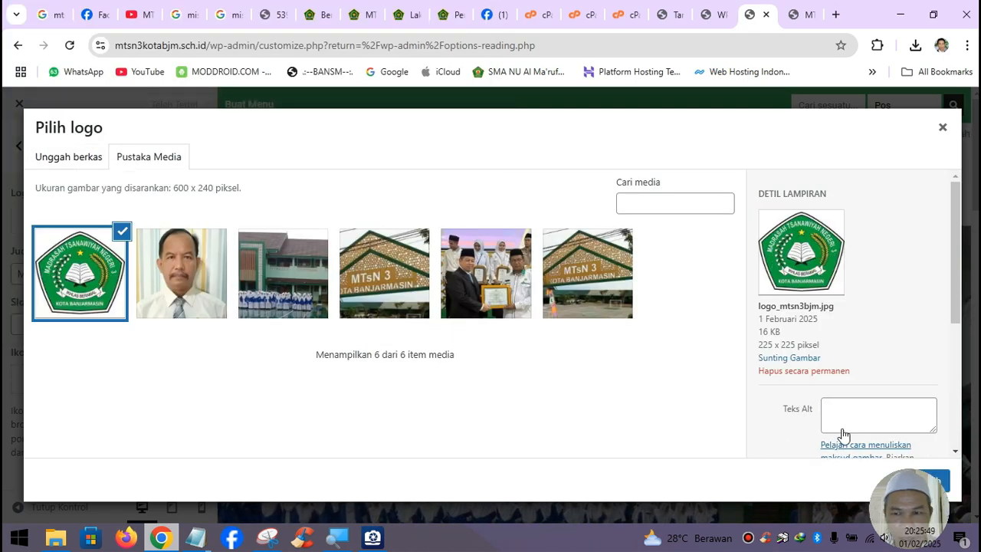
{"action": "scroll", "coordinate": [866, 429], "scroll_direction": "down", "scroll_amount": 2}
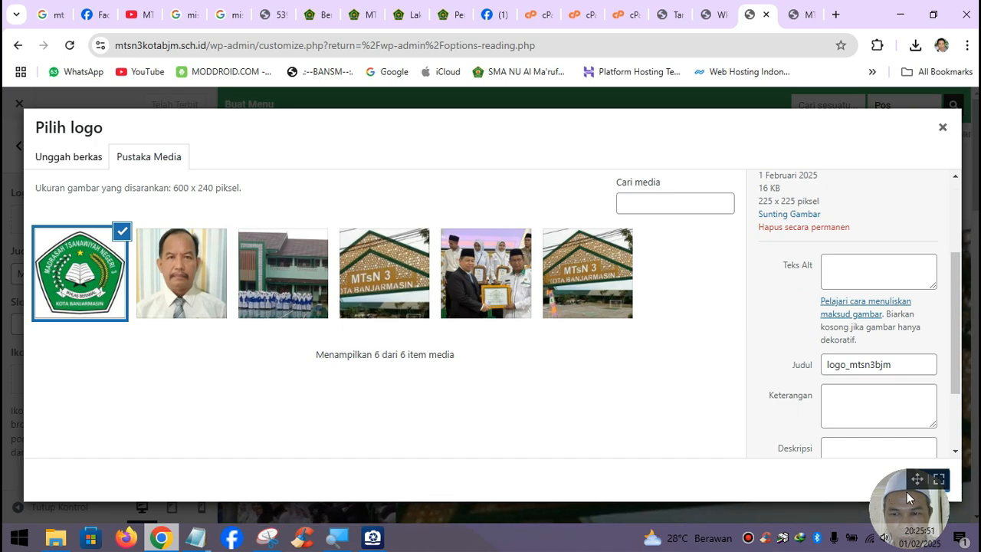
{"action": "left_click_drag", "start_coordinate": [917, 481], "coordinate": [860, 482]}
{"action": "left_click", "coordinate": [932, 481]}
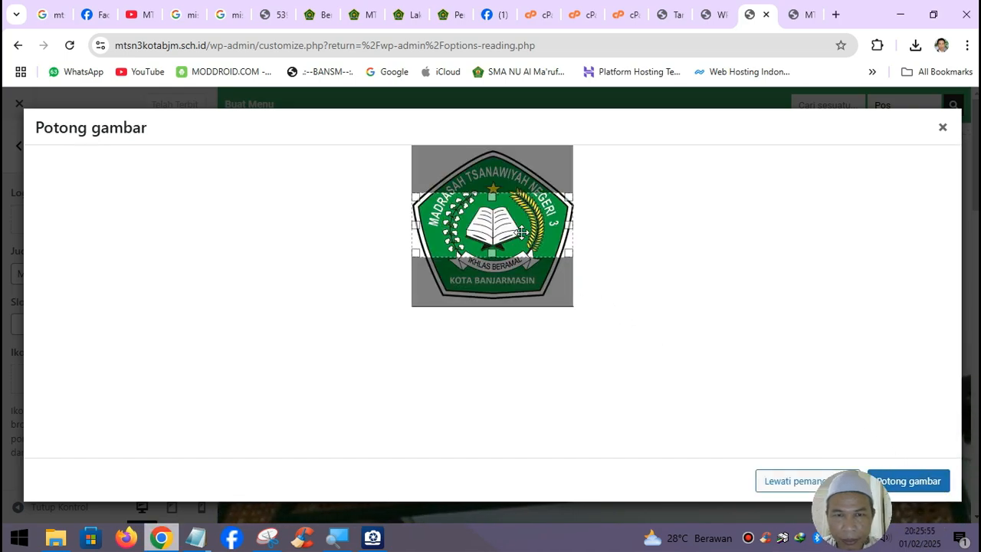
{"action": "left_click_drag", "start_coordinate": [521, 232], "coordinate": [528, 258]}
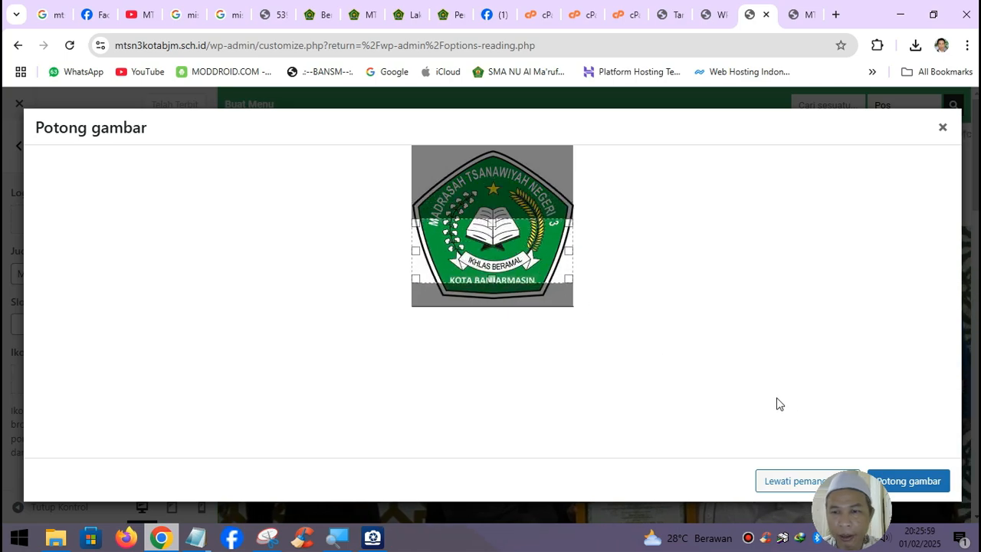
{"action": "left_click", "coordinate": [791, 481]}
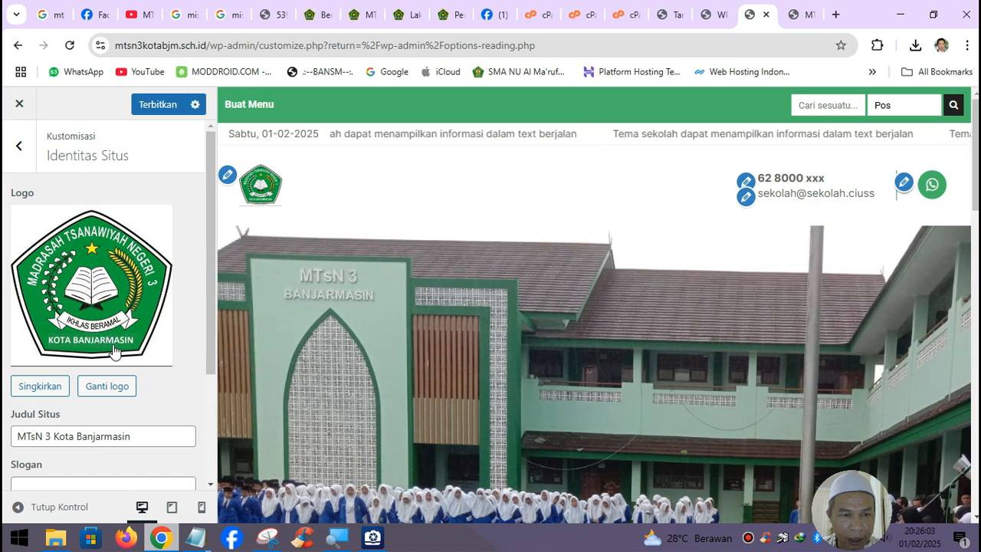
- Type the 'Madrasah' part of the Madrasah Mandiri slogan into the Slogan field
{"action": "scroll", "coordinate": [116, 350], "scroll_direction": "down", "scroll_amount": 2}
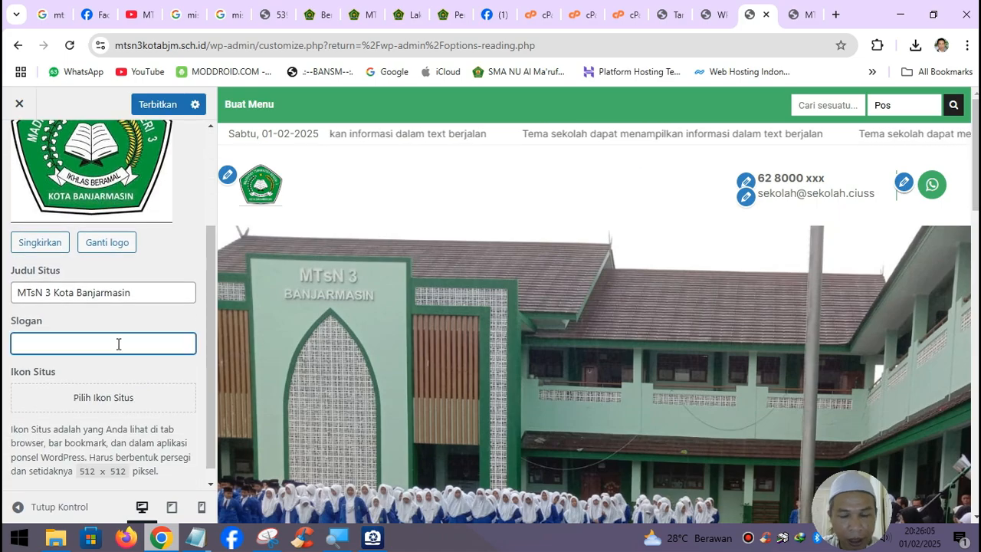
{"action": "type", "text": "iri"}
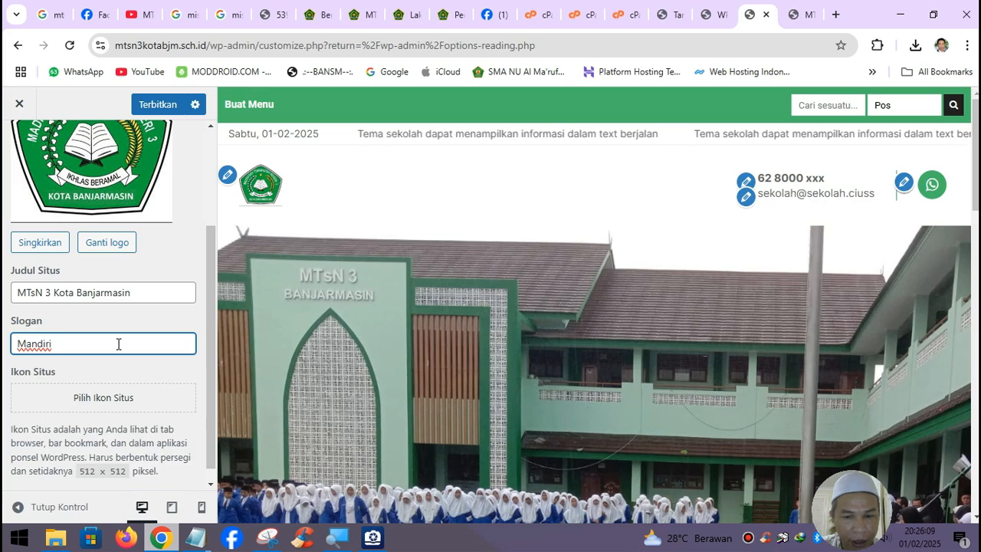
{"action": "type", "text": "drasa"}
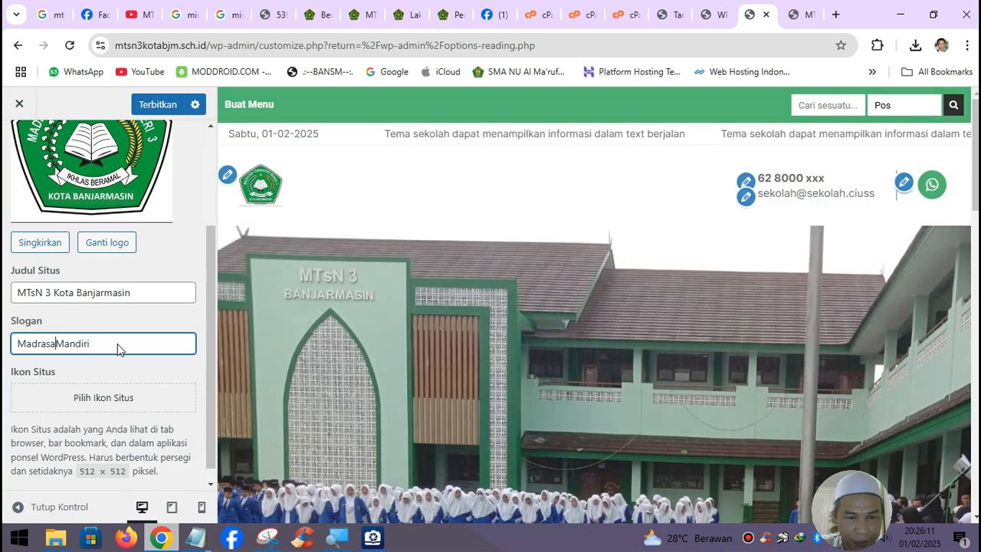
{"action": "type", "text": "h"}
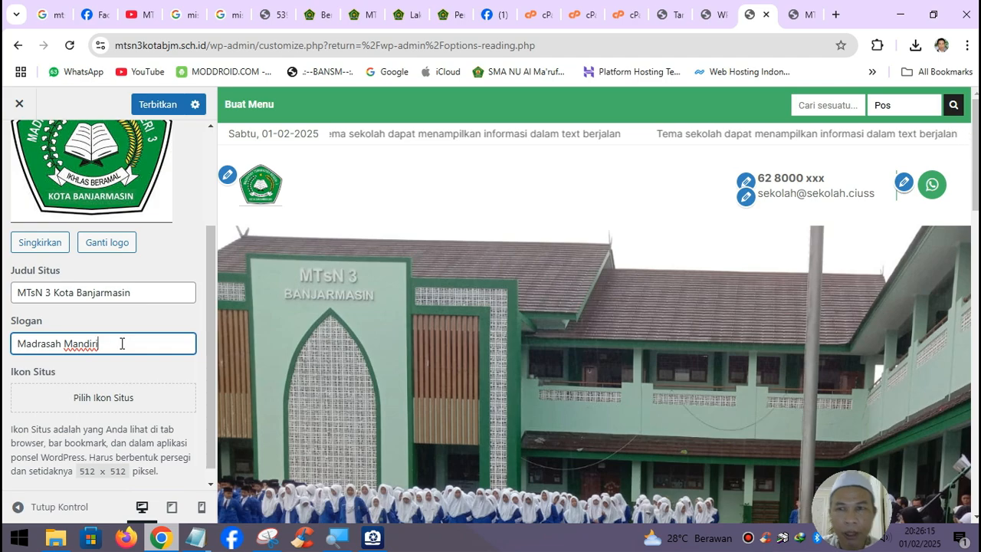
- Google 'motto madrasah 2025' in a new tab and select the motto 'Madrasah Maju, Bermutu, Mendunia'
{"action": "left_click", "coordinate": [836, 14]}
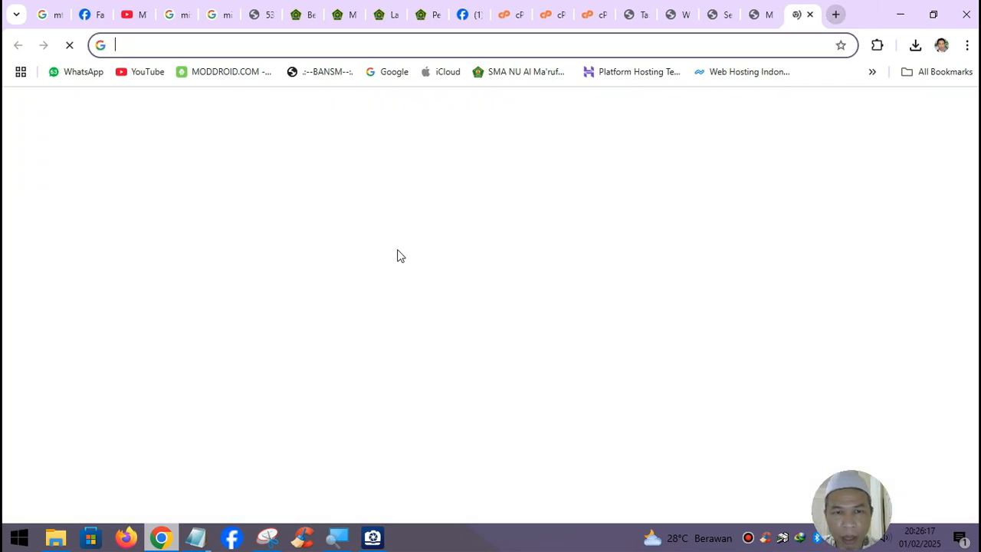
{"action": "left_click", "coordinate": [359, 297]}
{"action": "type", "text": "mot"}
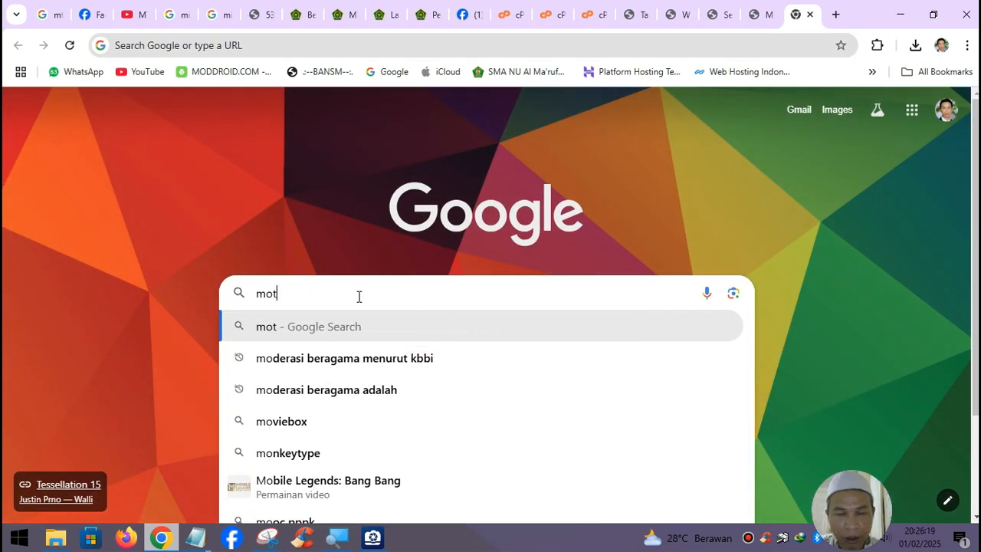
{"action": "type", "text": "to madrasah"}
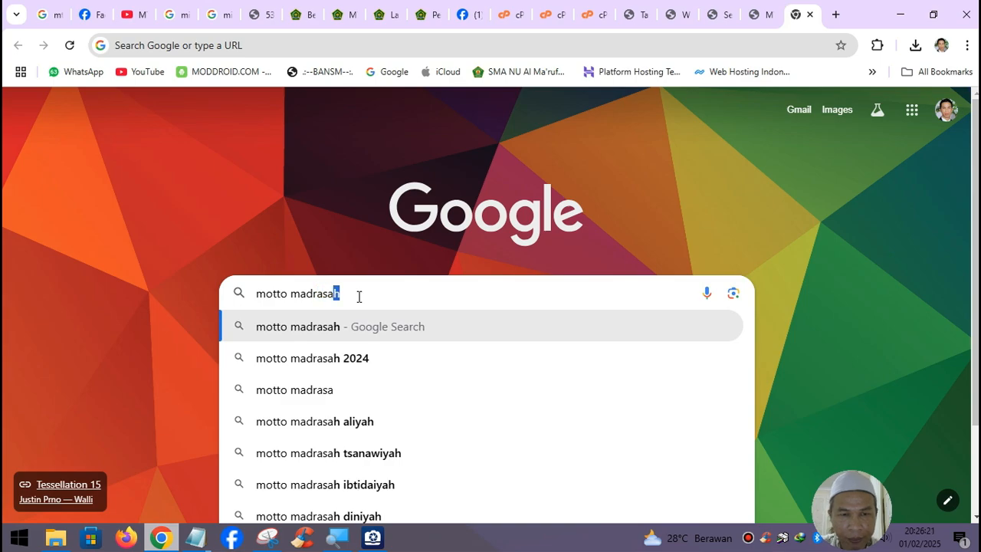
{"action": "type", "text": " 202"}
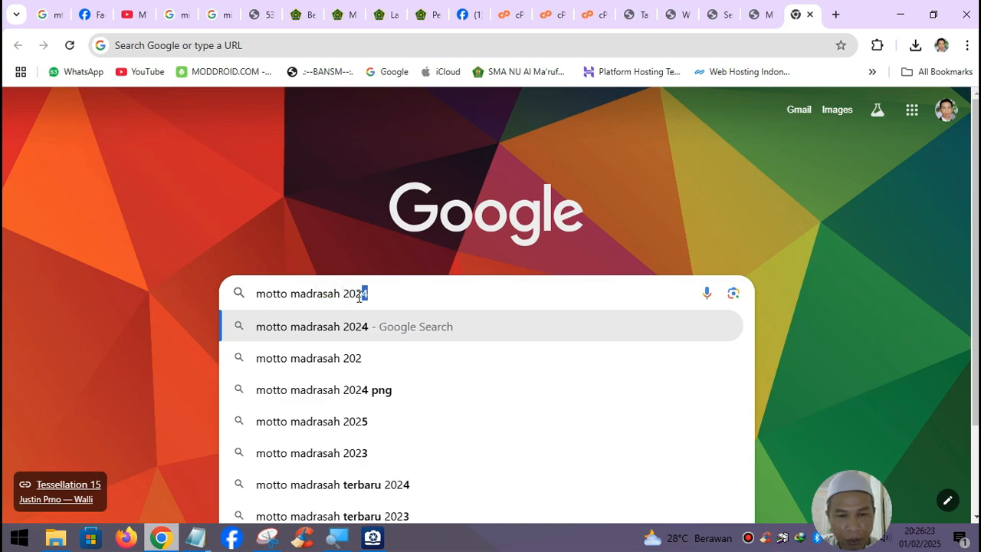
{"action": "type", "text": "5"}
{"action": "key", "text": "Return"}
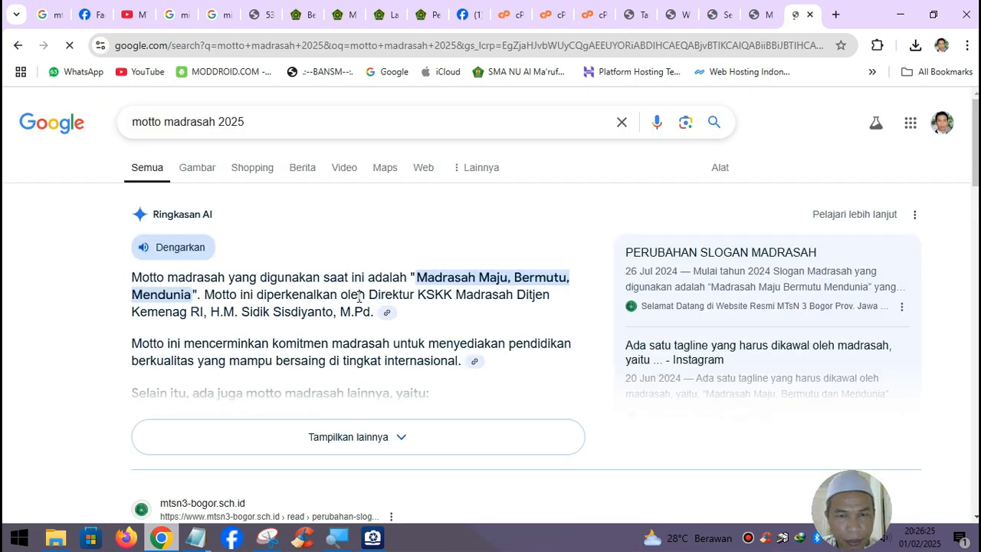
{"action": "left_click_drag", "start_coordinate": [419, 278], "coordinate": [190, 301]}
{"action": "key", "text": "ctrl+c"}
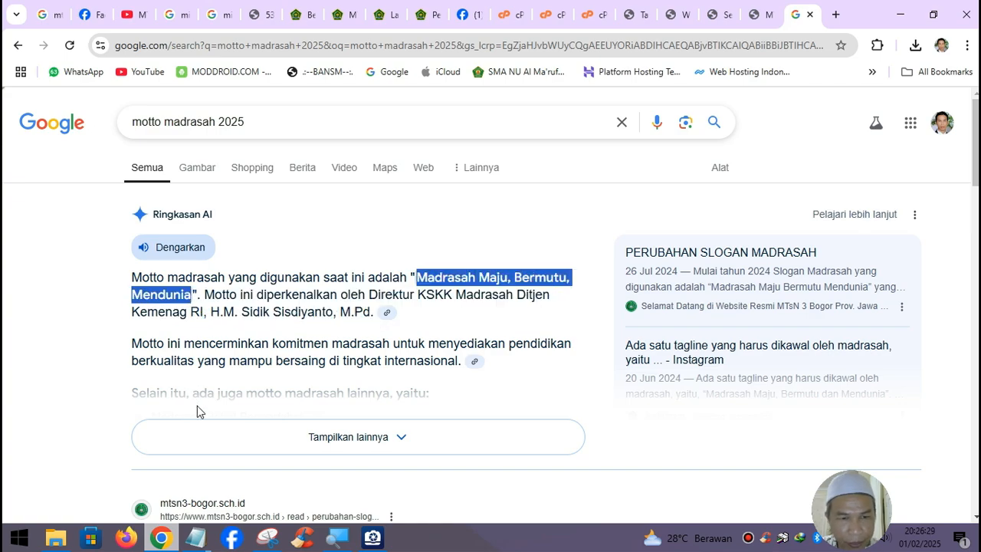
- Paste the motto into the principal's greeting notes, then return to the published editorial
{"action": "left_click", "coordinate": [196, 537]}
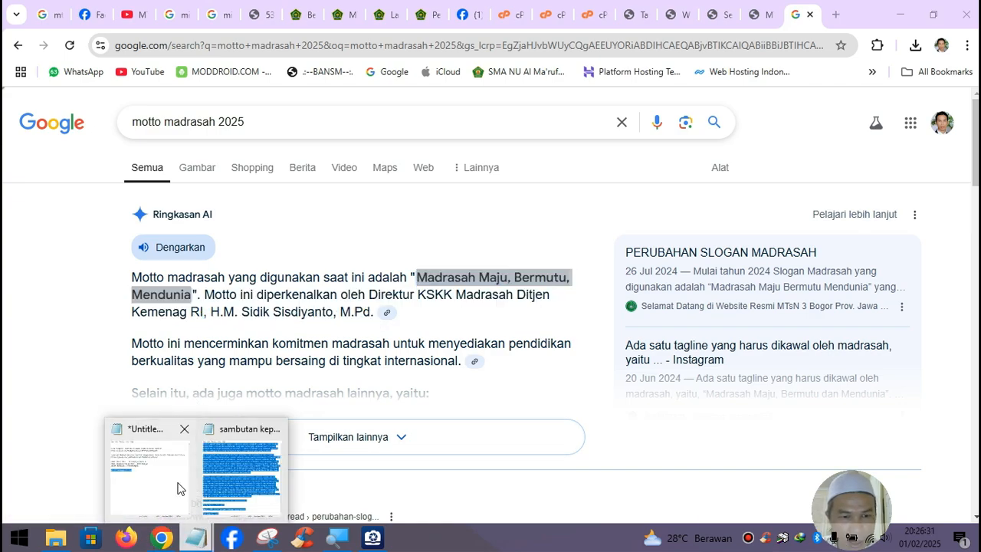
{"action": "left_click", "coordinate": [178, 487]}
{"action": "left_click", "coordinate": [202, 538]}
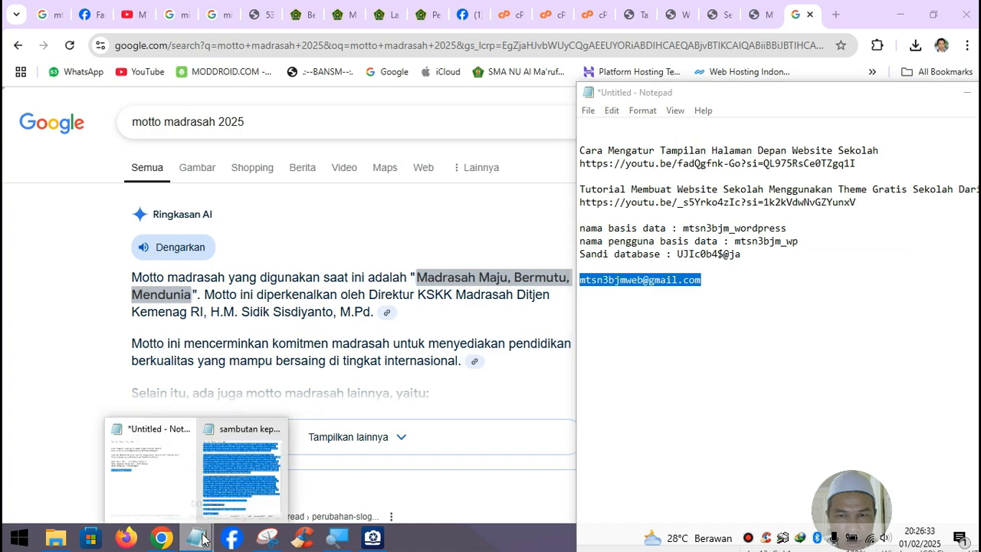
{"action": "left_click", "coordinate": [244, 481]}
{"action": "key", "text": "ctrl+z"}
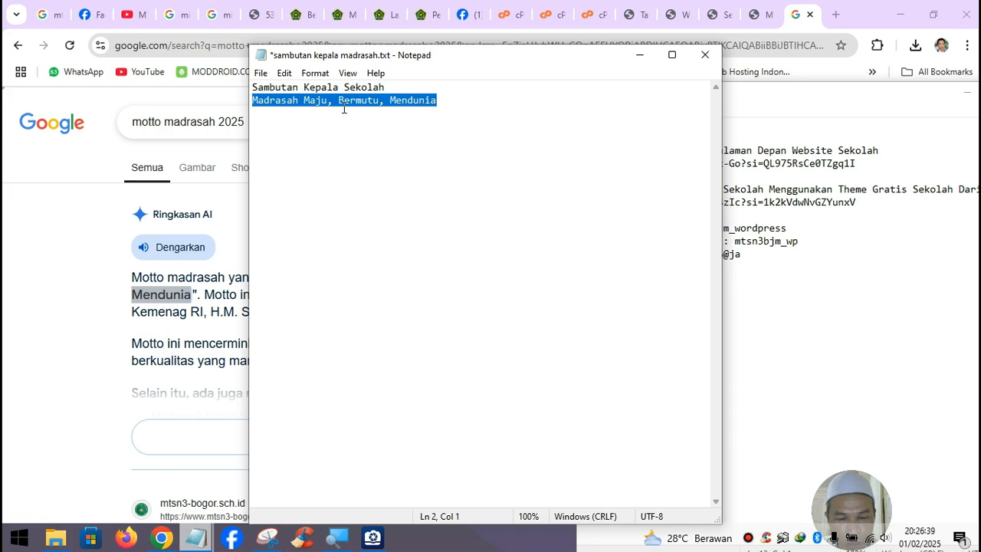
{"action": "left_click", "coordinate": [628, 55]}
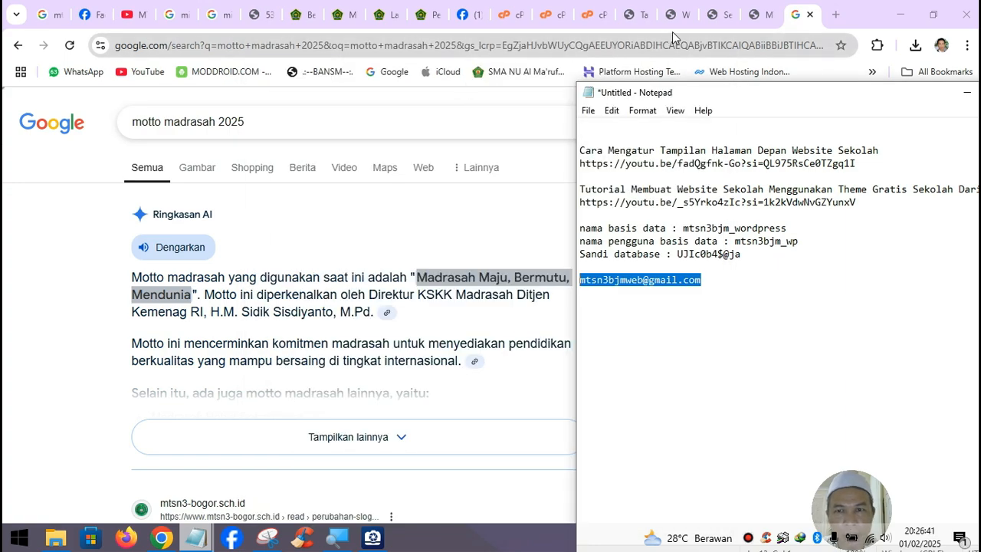
{"action": "left_click", "coordinate": [643, 21]}
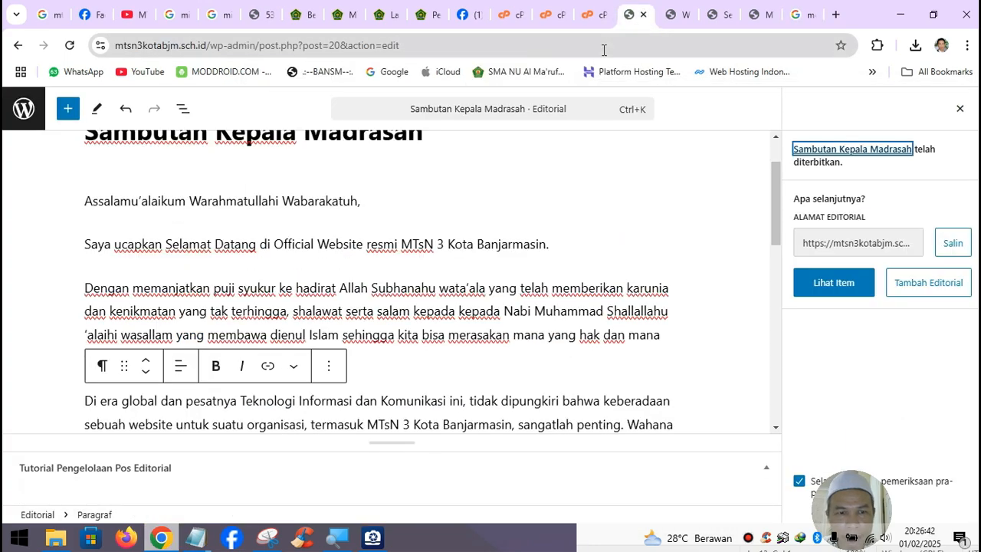
- In the Customizer, replace the slogan 'Madrasah Mandiri' with 'Madrasah Maju, Bermutu, Mendunia'
{"action": "left_click", "coordinate": [643, 14]}
{"action": "left_click", "coordinate": [674, 15]}
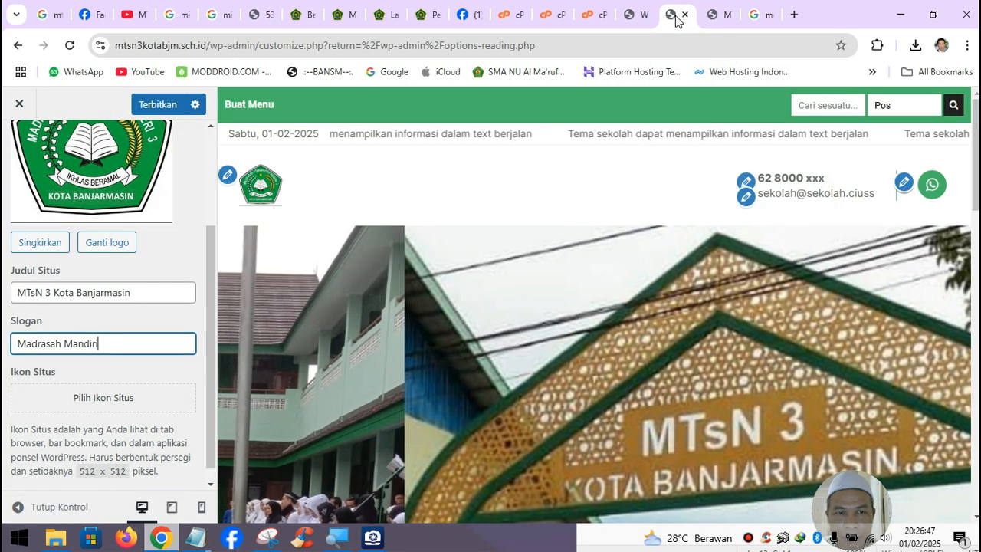
{"action": "triple_click", "coordinate": [112, 346]}
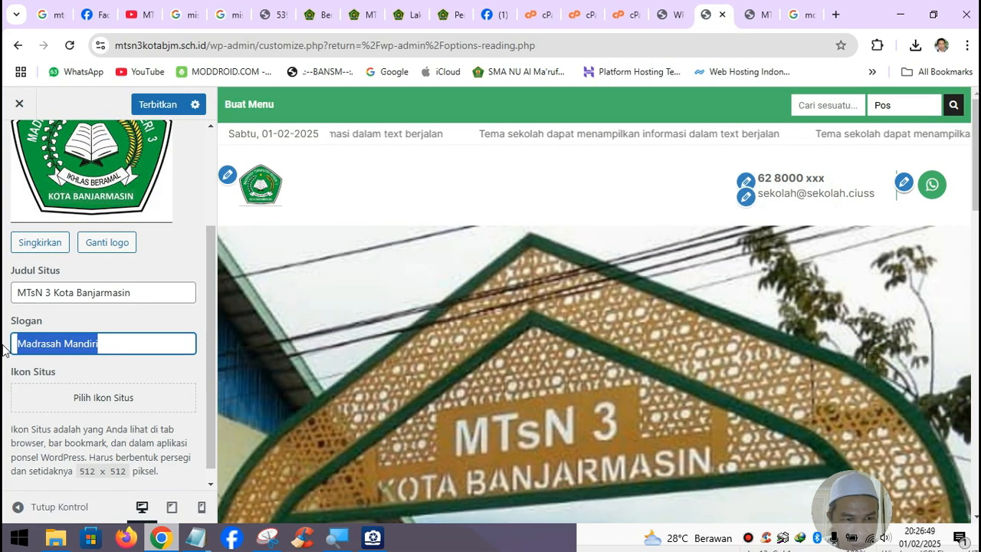
{"action": "key", "text": "ctrl+v"}
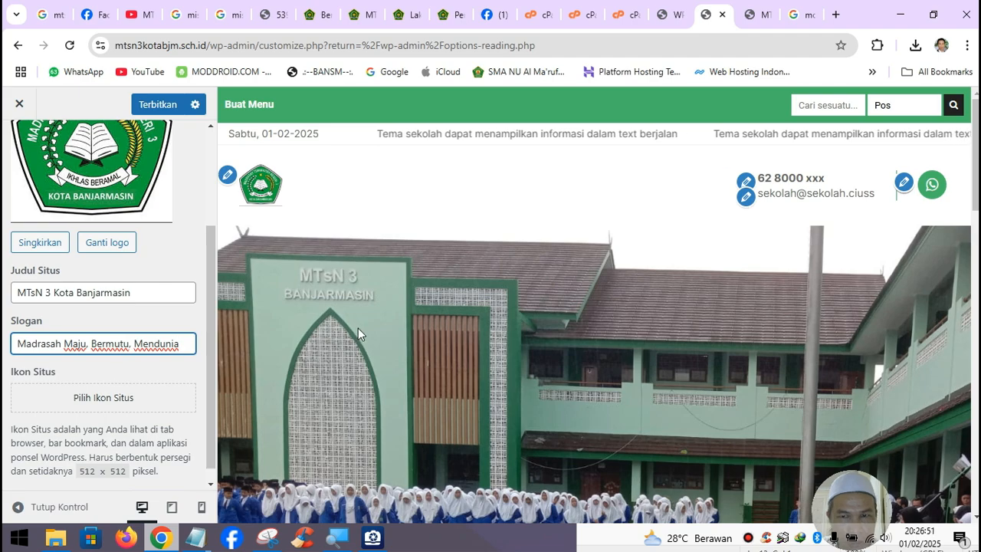
{"action": "scroll", "coordinate": [174, 378], "scroll_direction": "down", "scroll_amount": 1}
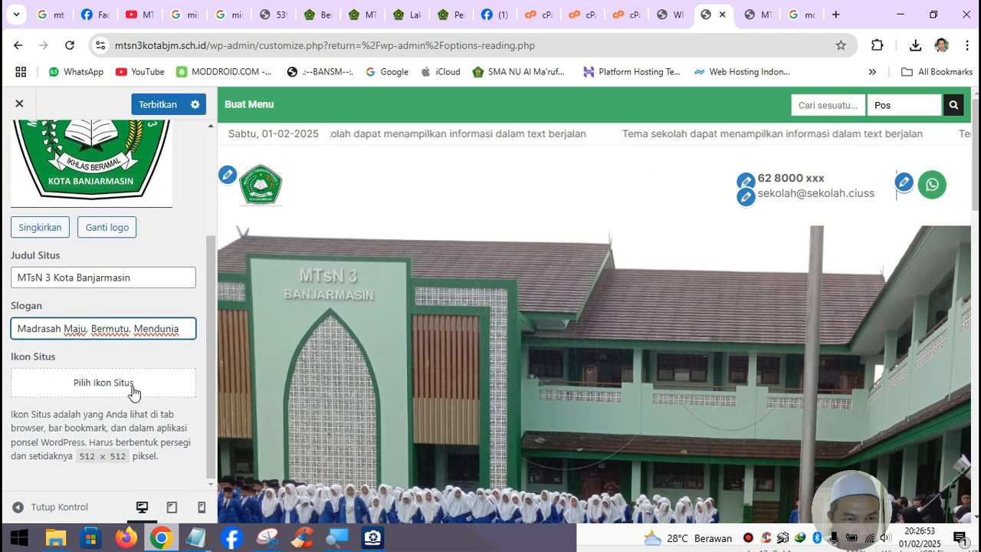
{"action": "scroll", "coordinate": [131, 389], "scroll_direction": "up", "scroll_amount": 3}
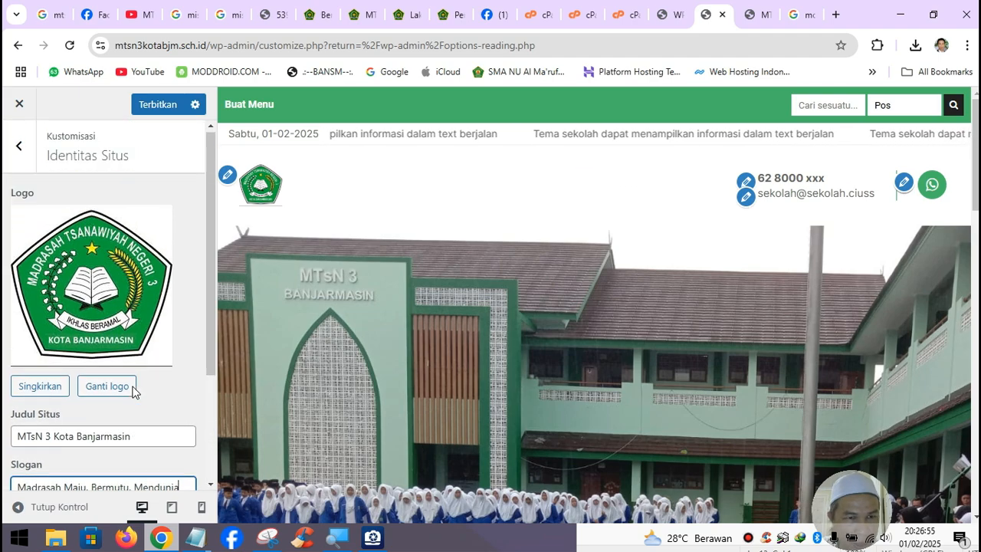
{"action": "scroll", "coordinate": [131, 389], "scroll_direction": "down", "scroll_amount": 3}
- Set the school logo logo_mtsn3bjm.jpg as the site icon, cropping it
{"action": "left_click", "coordinate": [122, 392]}
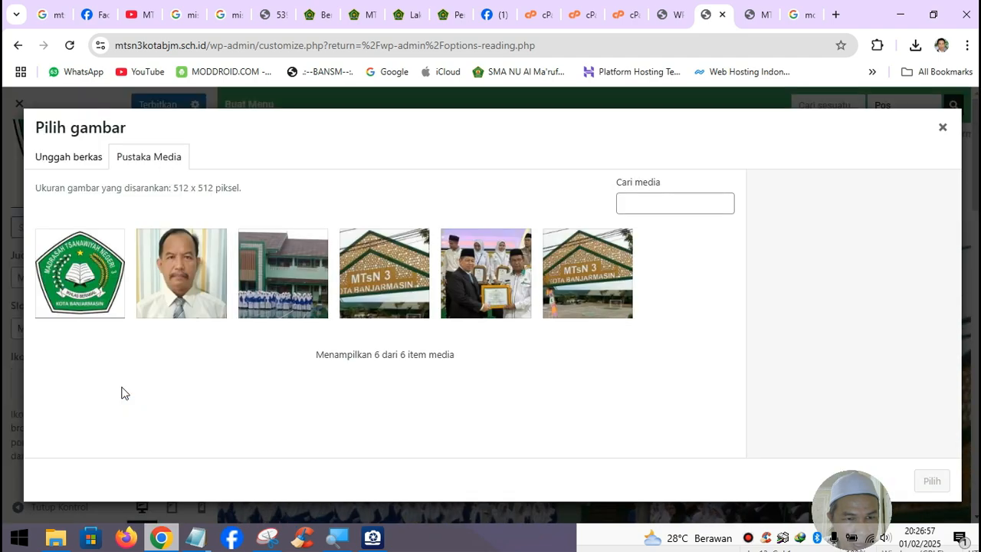
{"action": "left_click", "coordinate": [107, 295]}
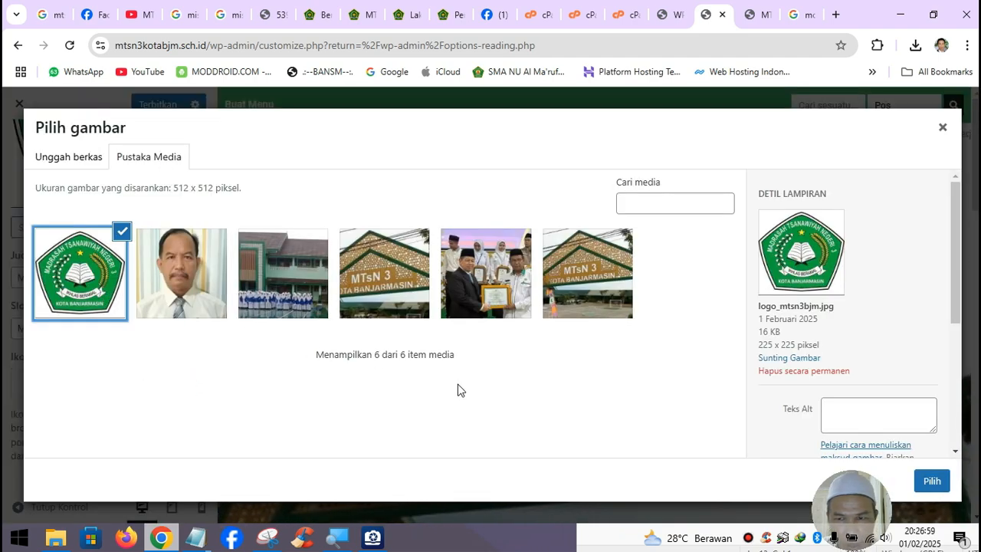
{"action": "left_click", "coordinate": [930, 482]}
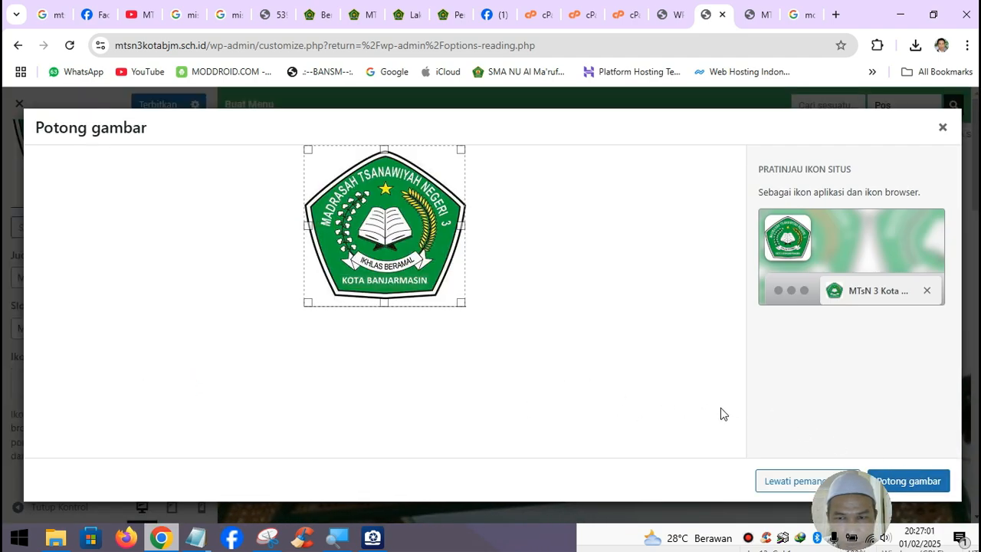
{"action": "left_click", "coordinate": [903, 481]}
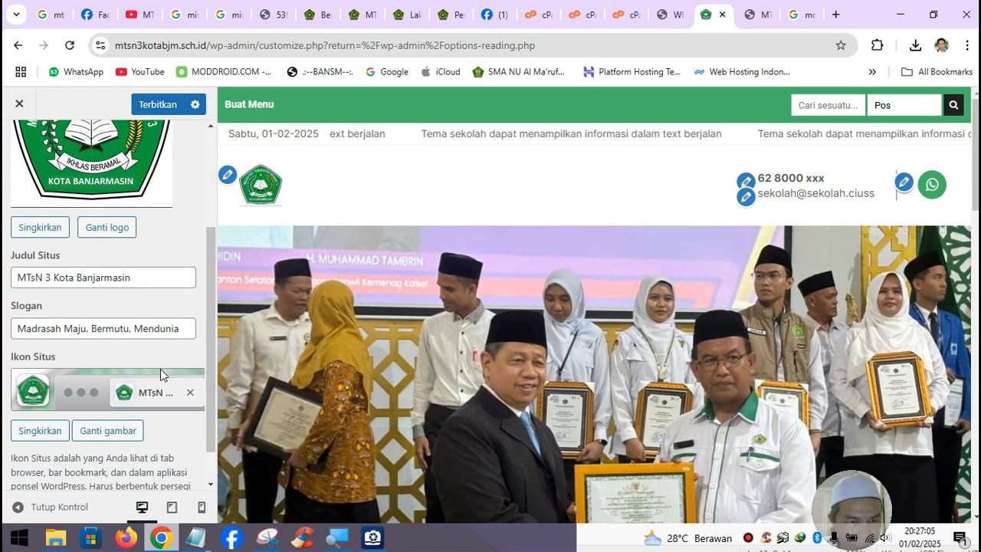
{"action": "scroll", "coordinate": [160, 369], "scroll_direction": "up", "scroll_amount": 1}
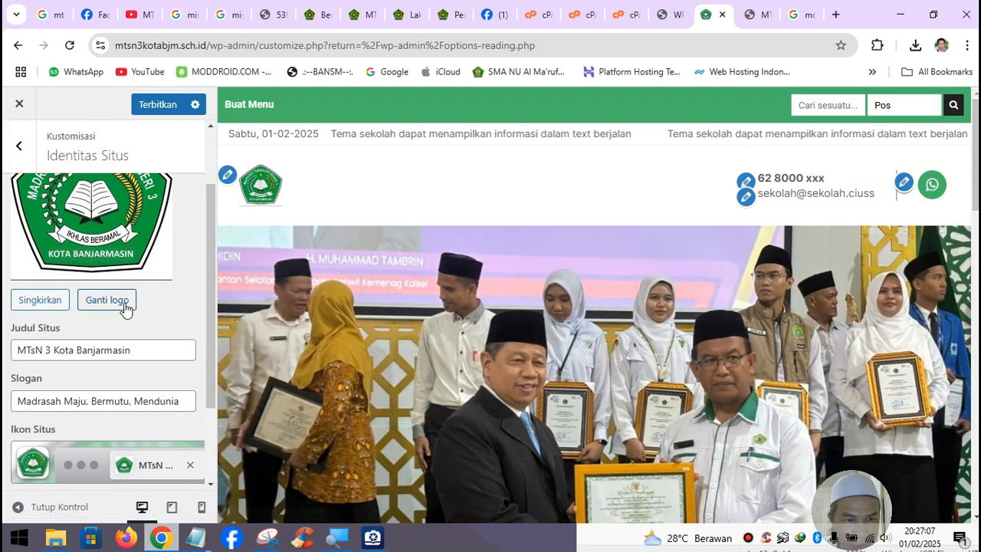
{"action": "scroll", "coordinate": [130, 314], "scroll_direction": "up", "scroll_amount": 1}
{"action": "scroll", "coordinate": [132, 318], "scroll_direction": "down", "scroll_amount": 3}
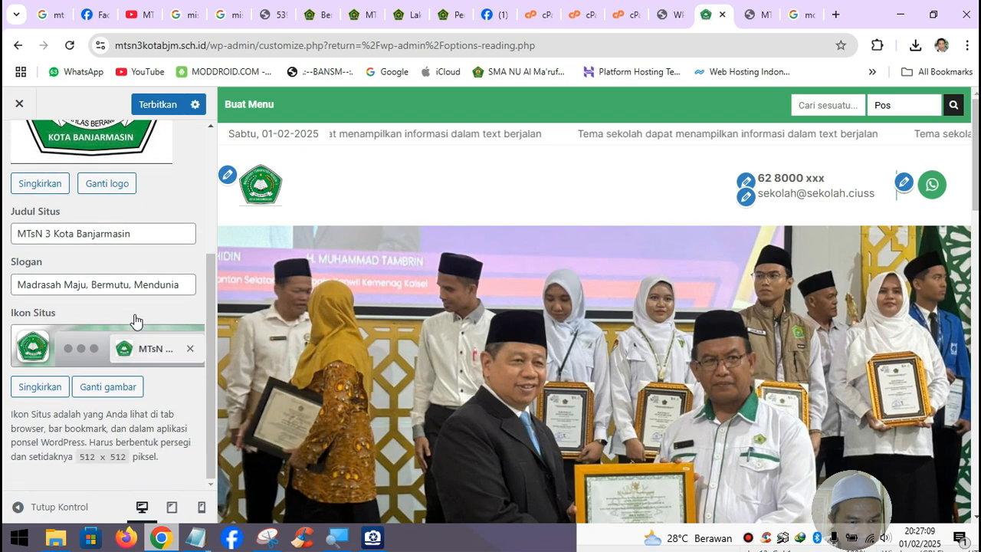
{"action": "scroll", "coordinate": [136, 320], "scroll_direction": "up", "scroll_amount": 1}
{"action": "scroll", "coordinate": [136, 320], "scroll_direction": "down", "scroll_amount": 1}
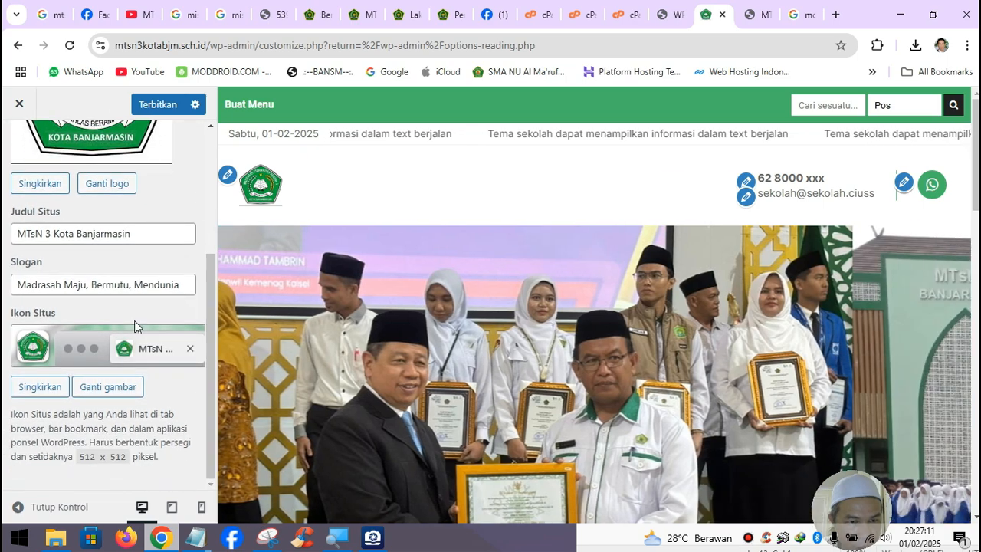
{"action": "scroll", "coordinate": [134, 321], "scroll_direction": "up", "scroll_amount": 3}
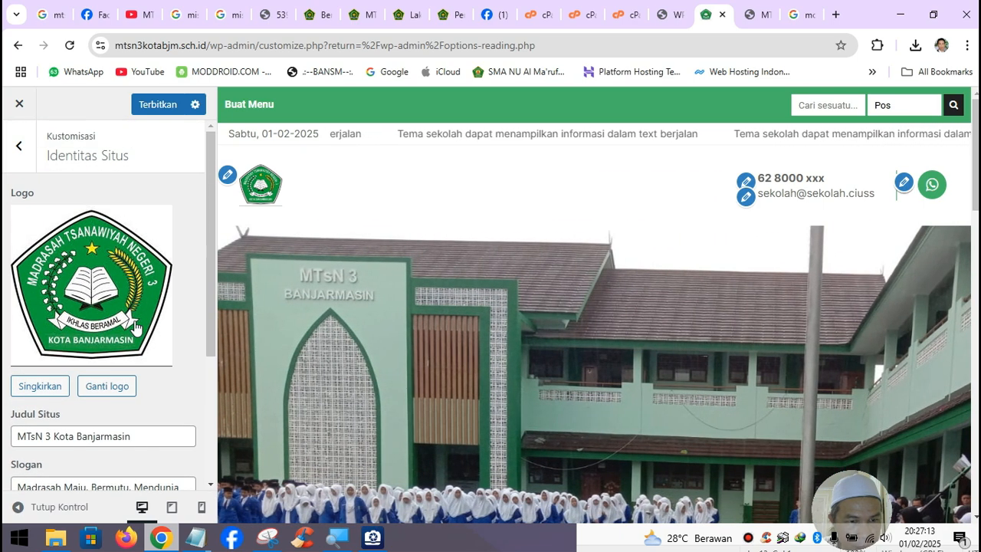
- Check the editor choice under Sekolah : Pengaturan, leaving it on Gutenberg
{"action": "left_click", "coordinate": [23, 145]}
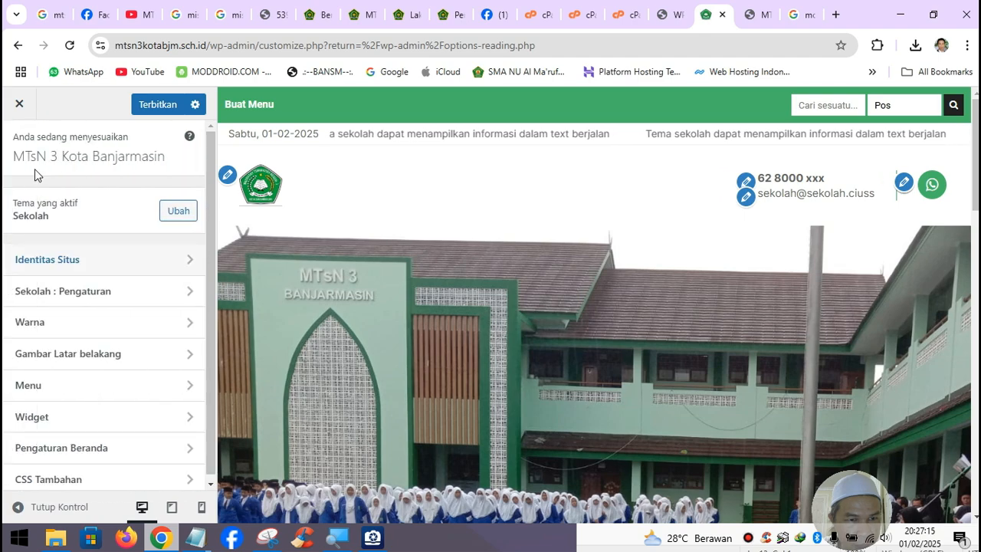
{"action": "left_click", "coordinate": [126, 289]}
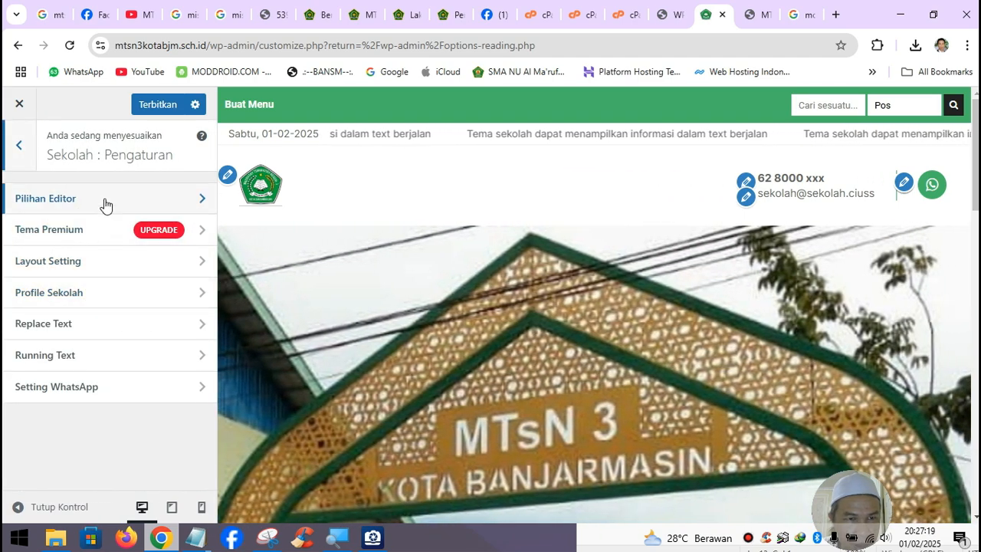
{"action": "left_click", "coordinate": [106, 203]}
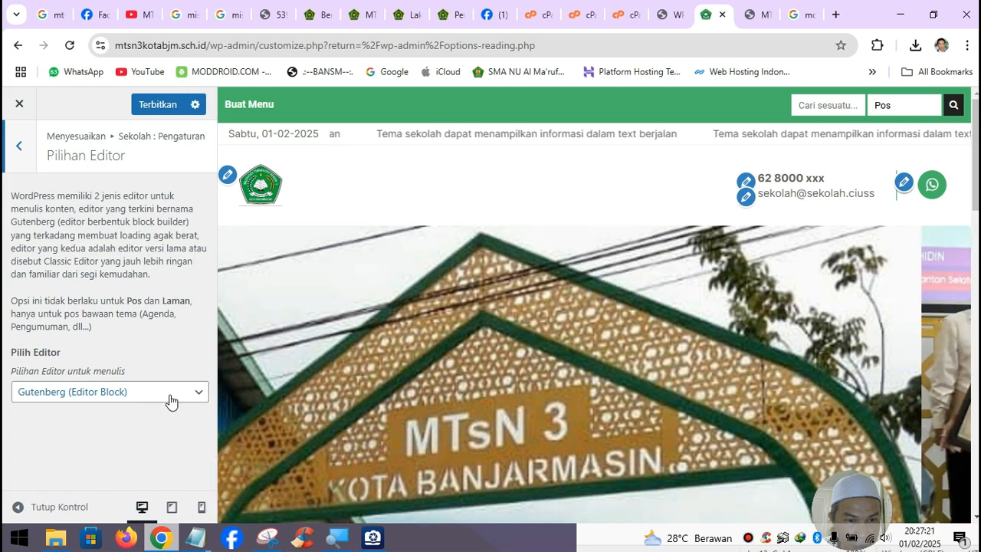
{"action": "left_click", "coordinate": [172, 401]}
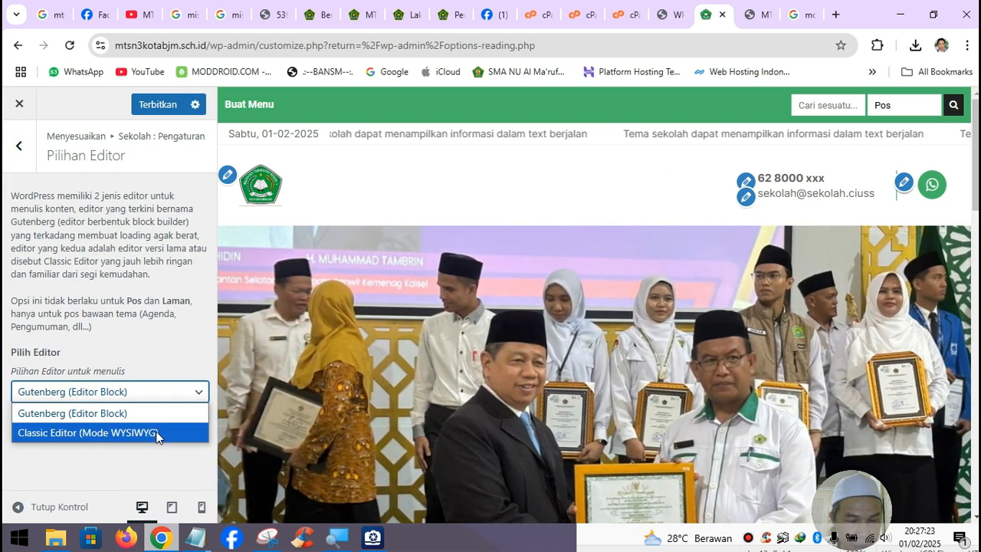
{"action": "left_click", "coordinate": [164, 346]}
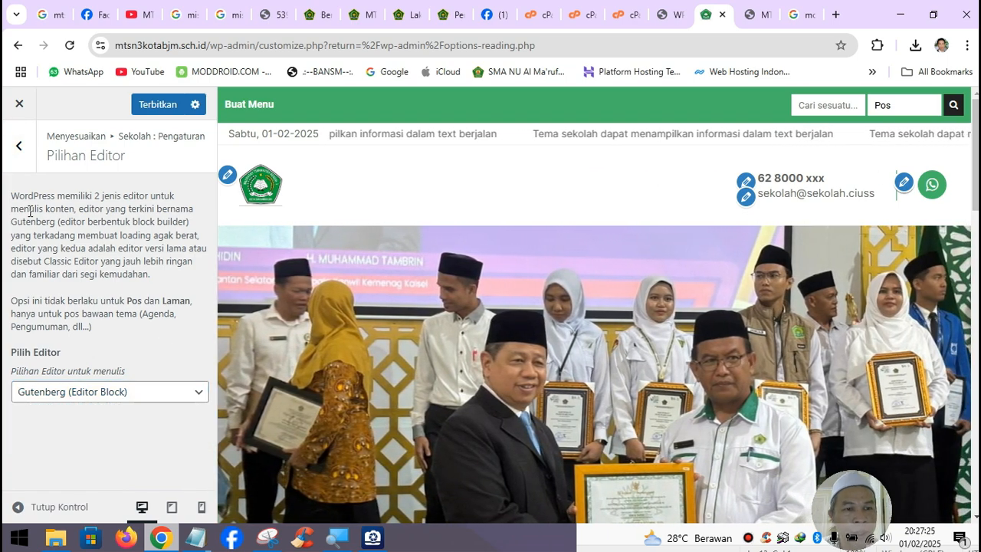
- Open Layout Setting and keep the Default (Versi Lama) layout
{"action": "left_click", "coordinate": [27, 163]}
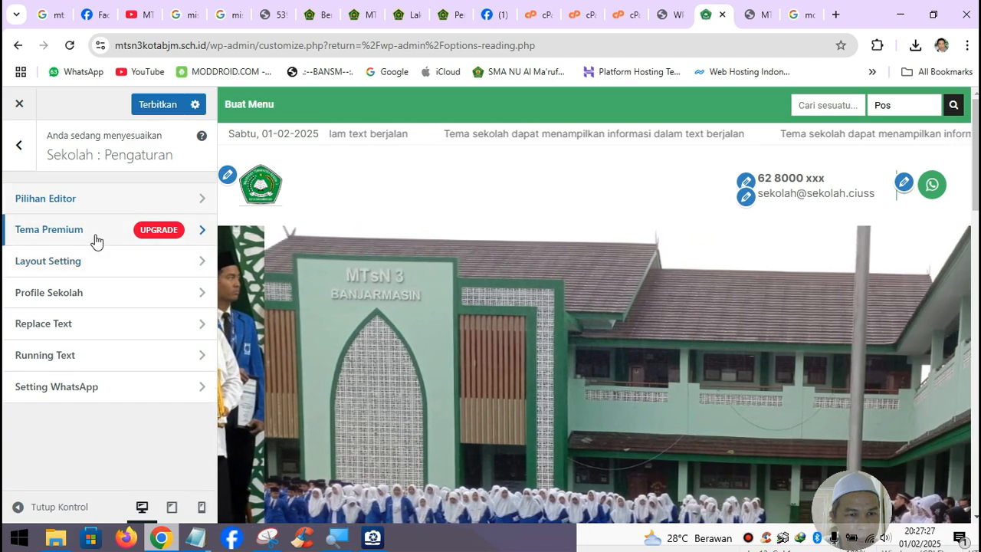
{"action": "left_click", "coordinate": [101, 265]}
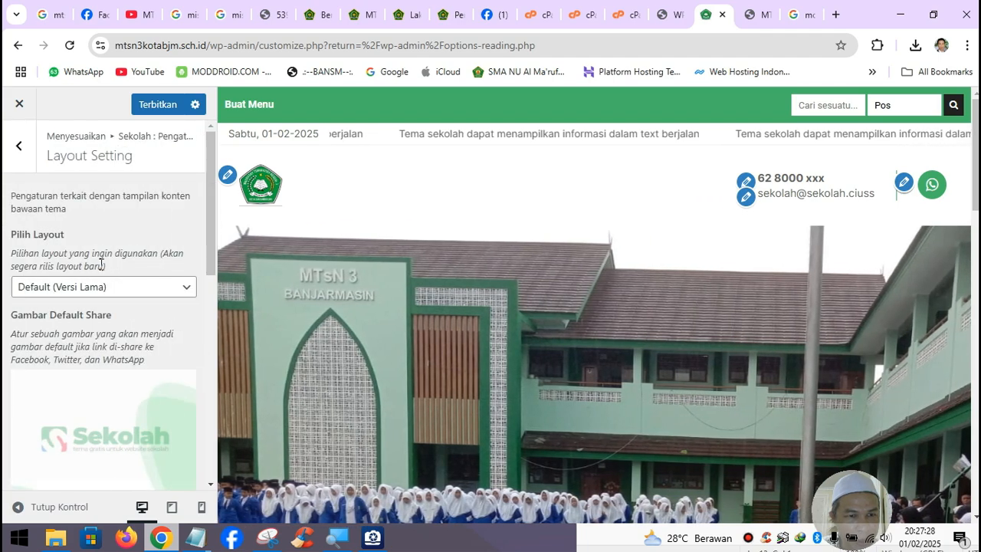
{"action": "left_click", "coordinate": [157, 291]}
{"action": "left_click", "coordinate": [160, 303]}
{"action": "scroll", "coordinate": [169, 409], "scroll_direction": "down", "scroll_amount": 3}
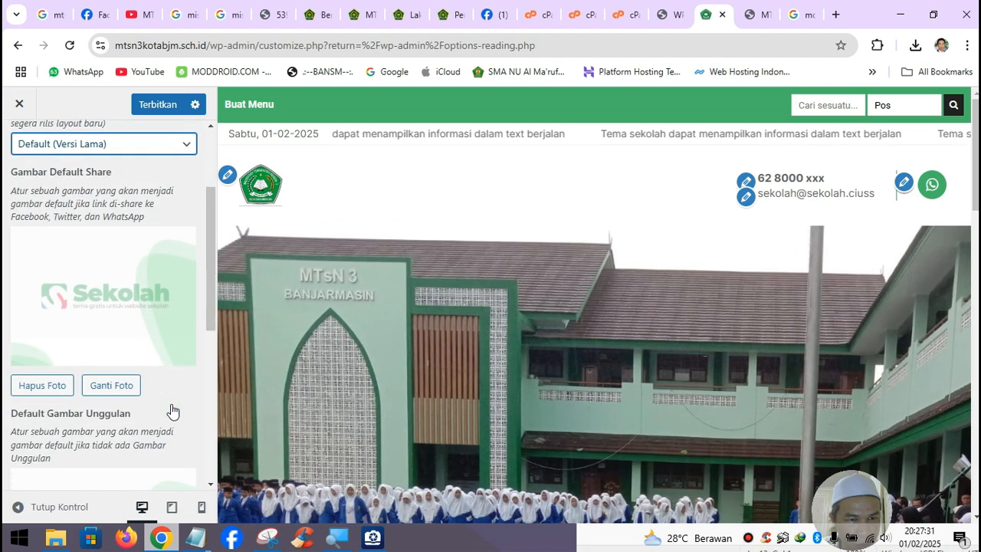
{"action": "scroll", "coordinate": [172, 411], "scroll_direction": "down", "scroll_amount": 5}
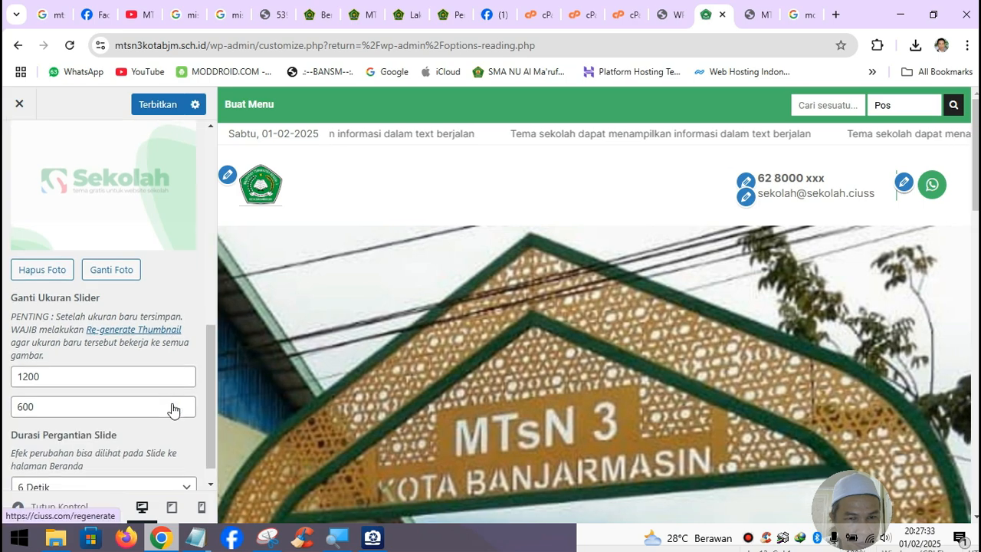
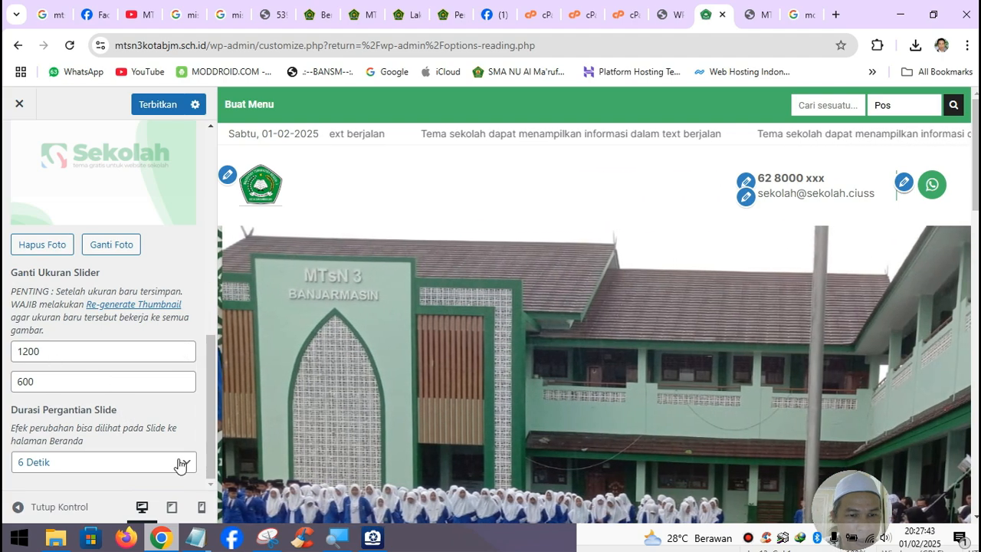
- Set Durasi Pergantian Slide to 10 Detik and go back to Sekolah : Pengaturan
{"action": "left_click", "coordinate": [178, 462]}
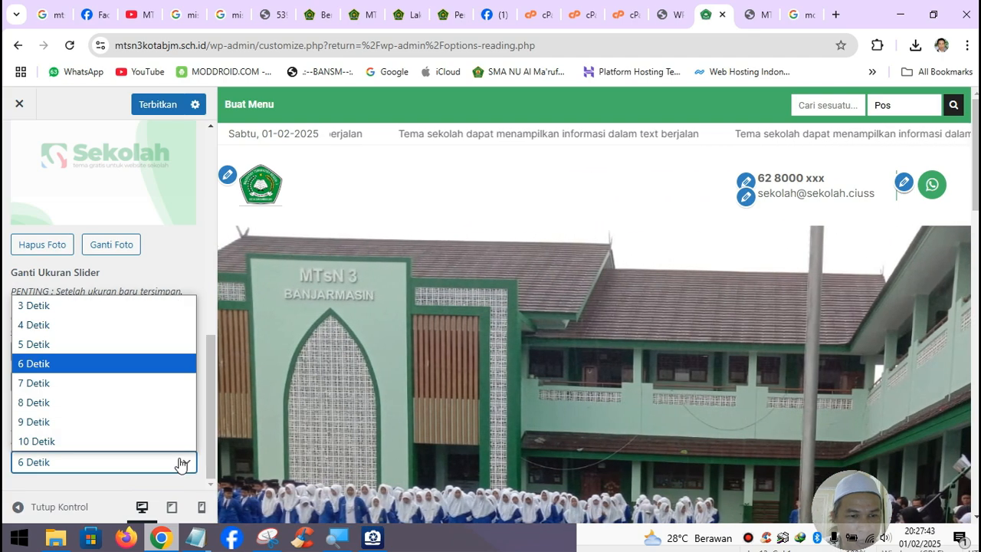
{"action": "left_click", "coordinate": [154, 437]}
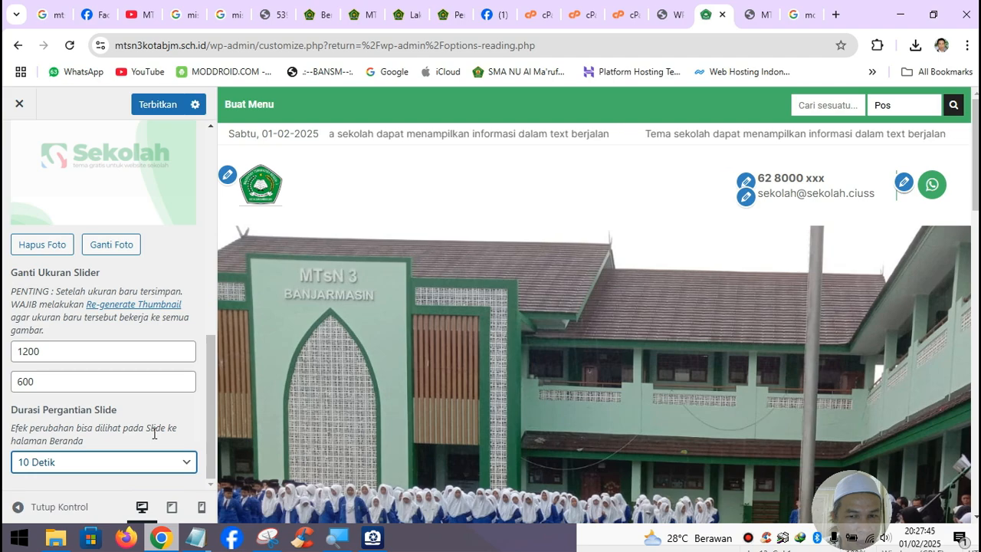
{"action": "scroll", "coordinate": [175, 396], "scroll_direction": "up", "scroll_amount": 7}
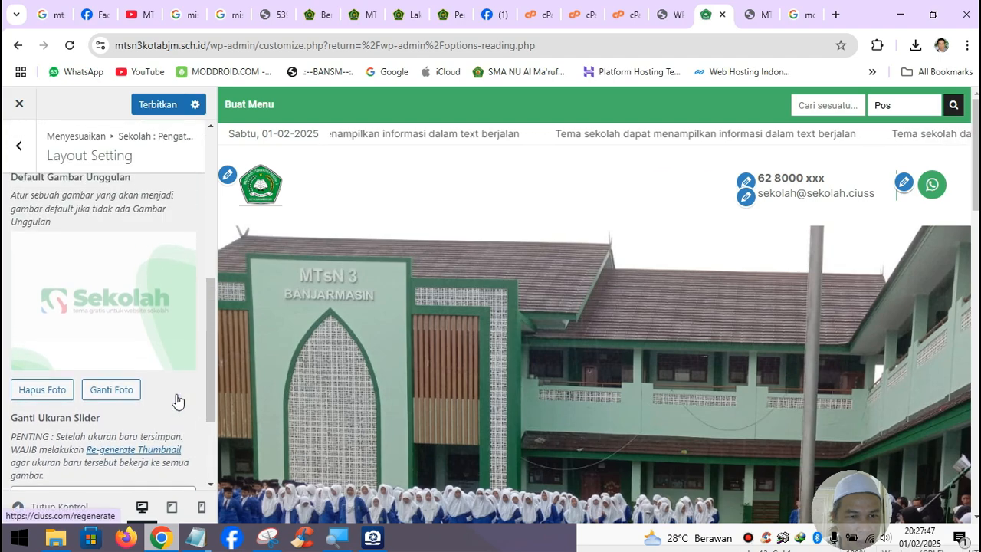
{"action": "left_click", "coordinate": [18, 147]}
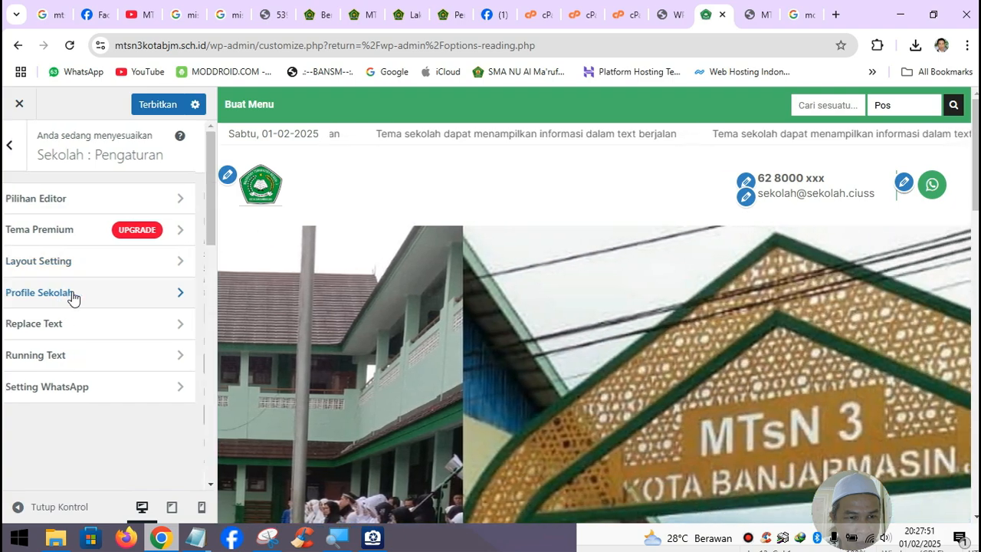
- In Profile Sekolah, keep the Umum, Madrasah, Kejuruan category and rename SMA Negeri 1 Comal to MTsN 3 Kota Banjarmasin
{"action": "left_click", "coordinate": [72, 298]}
{"action": "left_click", "coordinate": [144, 322]}
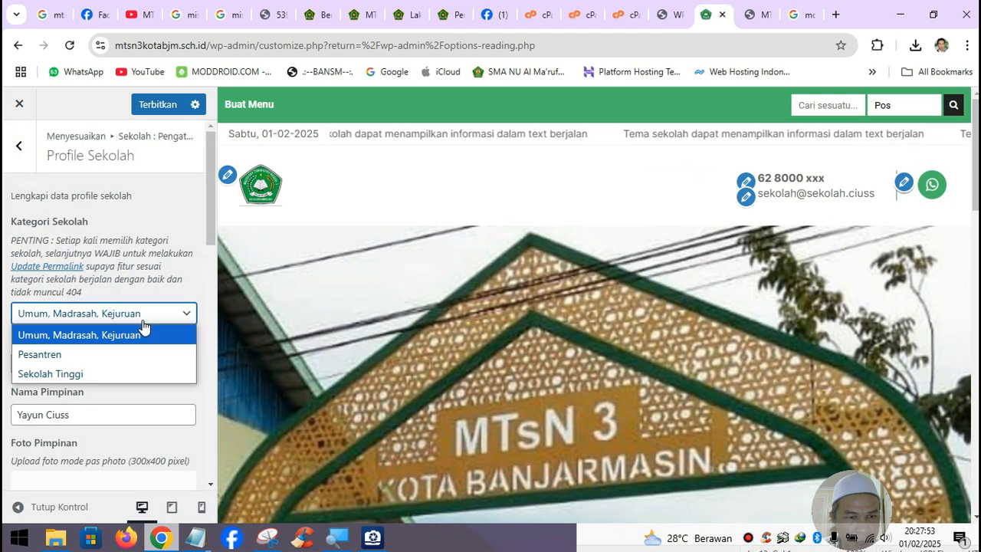
{"action": "left_click", "coordinate": [131, 337]}
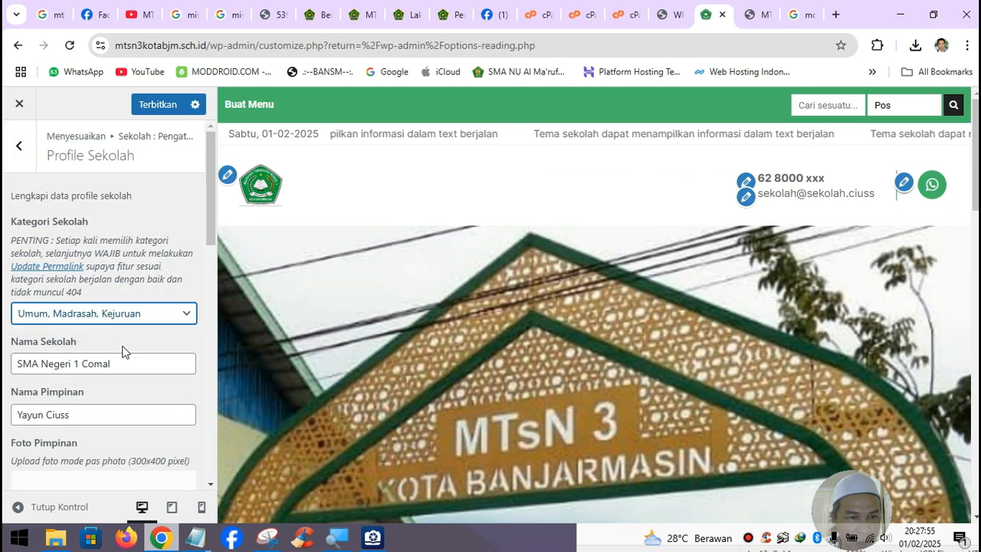
{"action": "left_click_drag", "start_coordinate": [134, 364], "coordinate": [14, 364]}
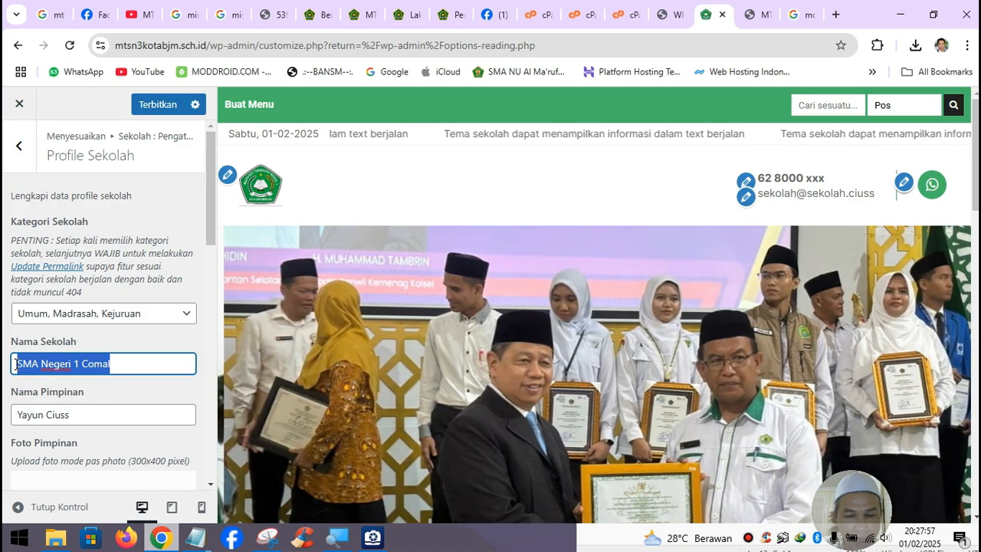
{"action": "type", "text": "MTsN"}
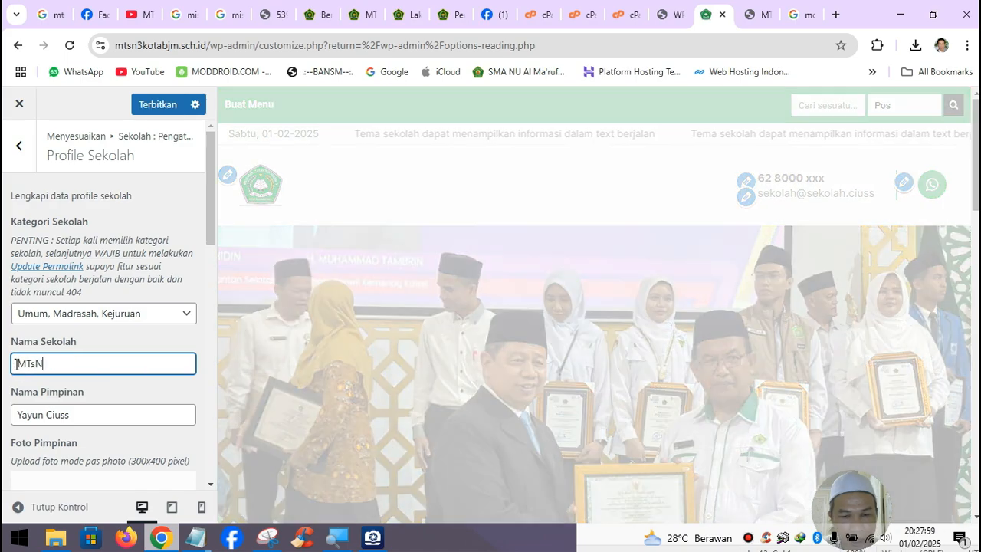
{"action": "type", "text": " 3 Kota Banjarma"}
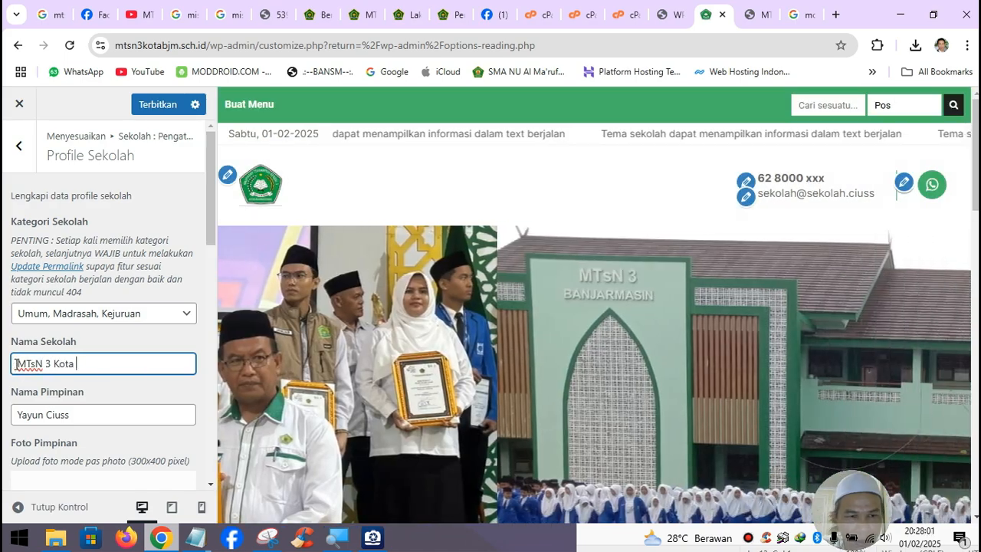
{"action": "type", "text": "sin"}
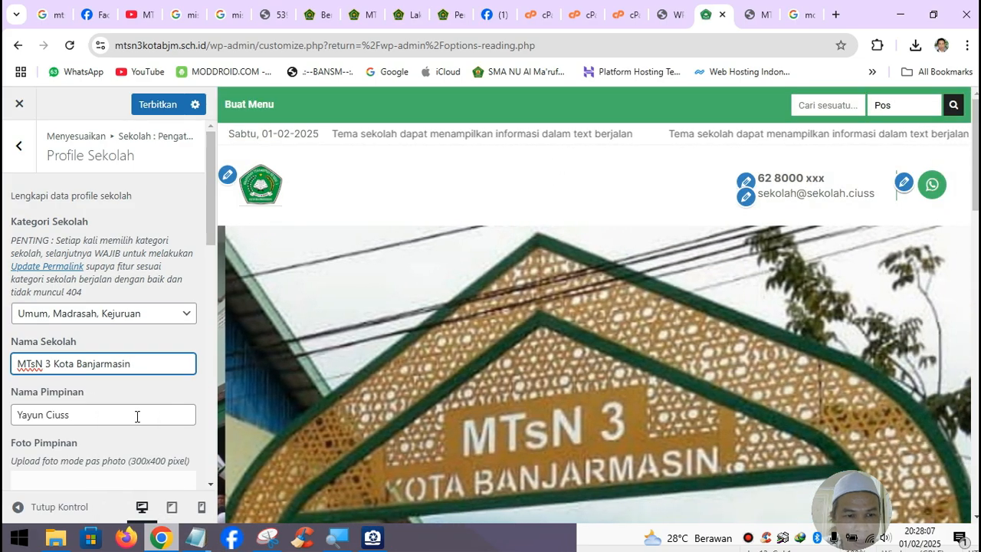
- Copy the madrasah head's name from the Kemenag MTsN 3 award article
{"action": "left_click", "coordinate": [757, 17]}
{"action": "left_click", "coordinate": [671, 19]}
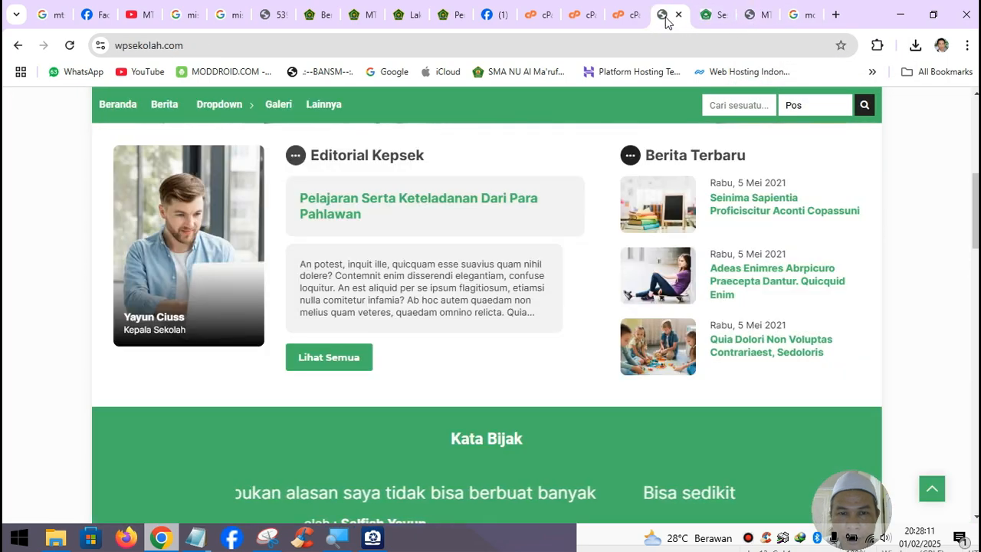
{"action": "left_click", "coordinate": [453, 21]}
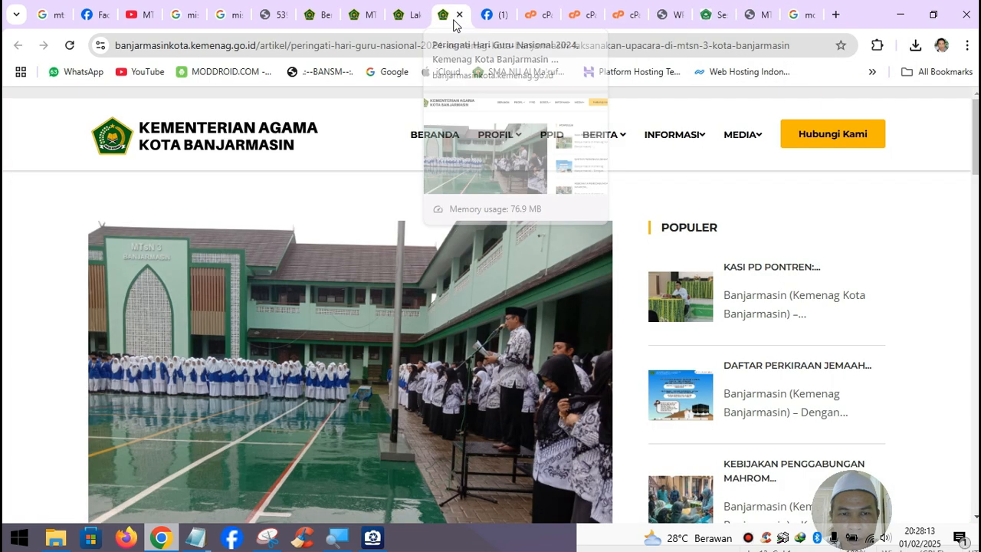
{"action": "left_click", "coordinate": [373, 23]}
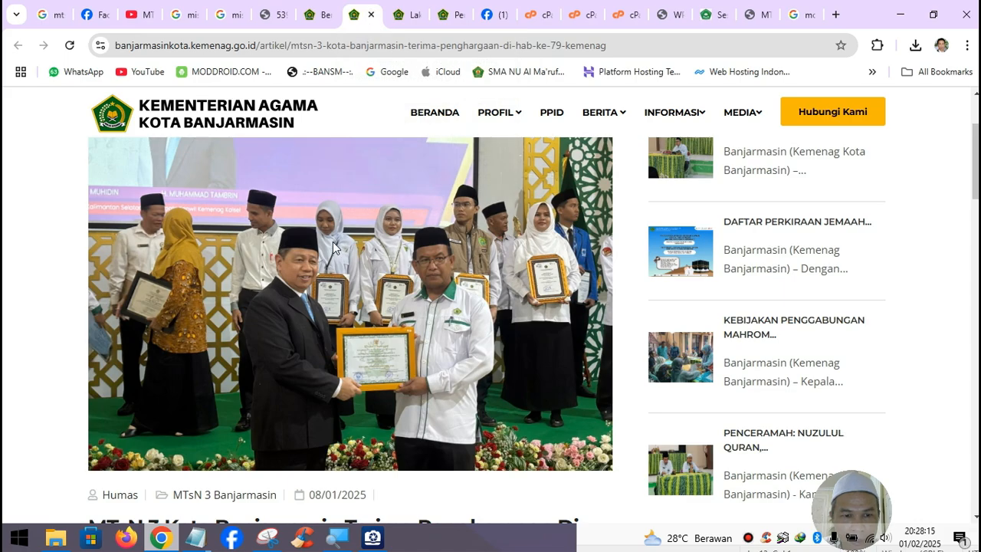
{"action": "scroll", "coordinate": [333, 246], "scroll_direction": "down", "scroll_amount": 7}
{"action": "right_click", "coordinate": [457, 291]}
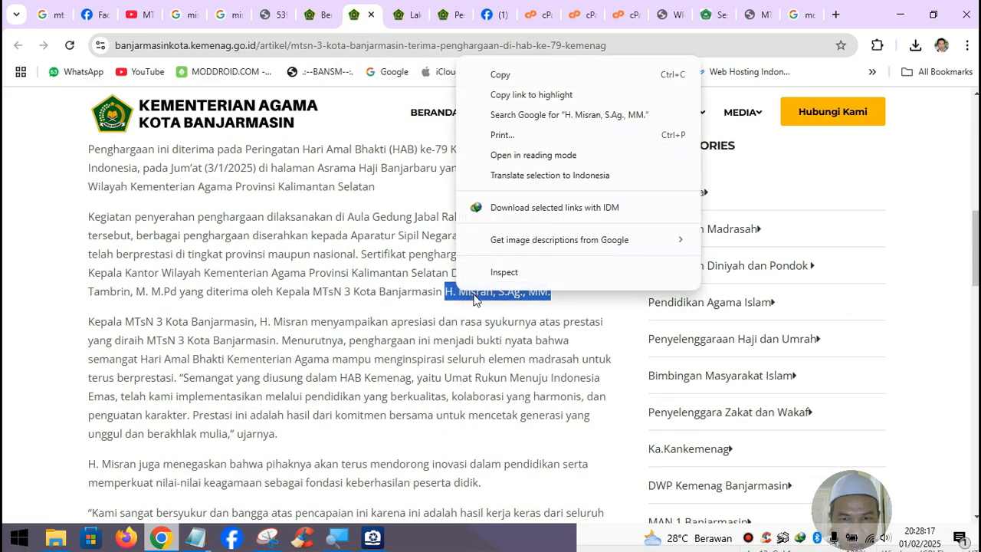
{"action": "left_click", "coordinate": [513, 78]}
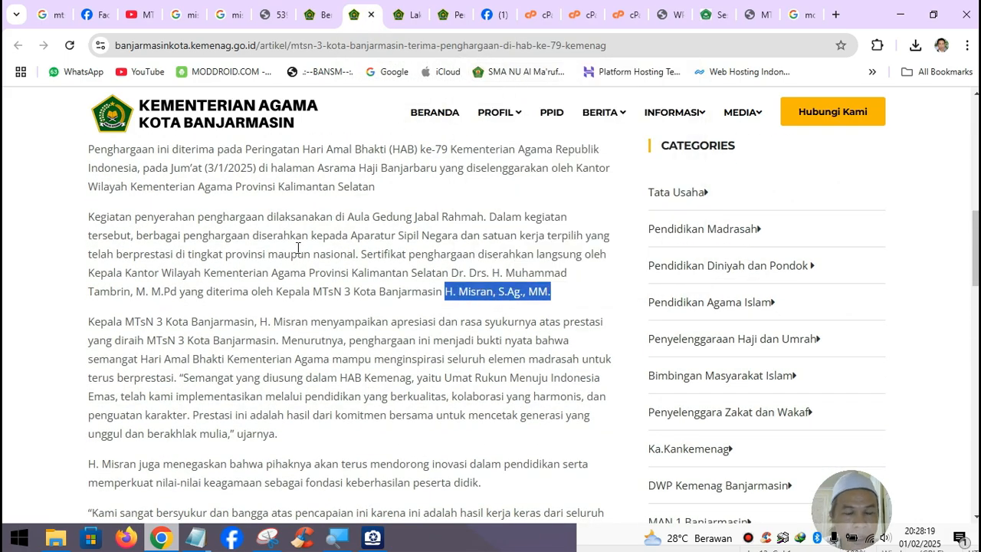
- Paste the name over the Notepad notes, minimize Notepad and return to the customizer
{"action": "mouse_move", "coordinate": [213, 541]}
{"action": "left_click", "coordinate": [255, 469]}
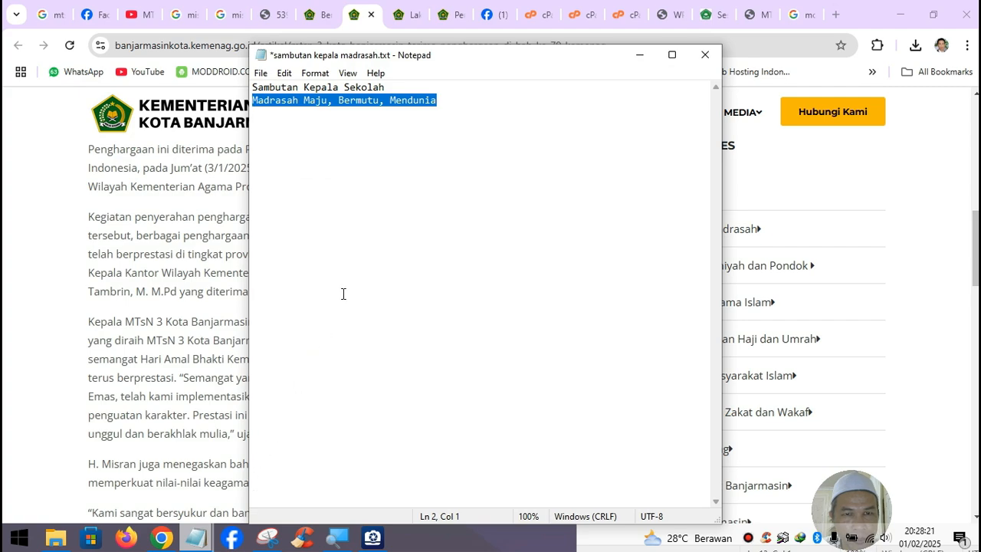
{"action": "key", "text": "ctrl+a"}
{"action": "type", "text": "H. Misran, S.Ag., MM."}
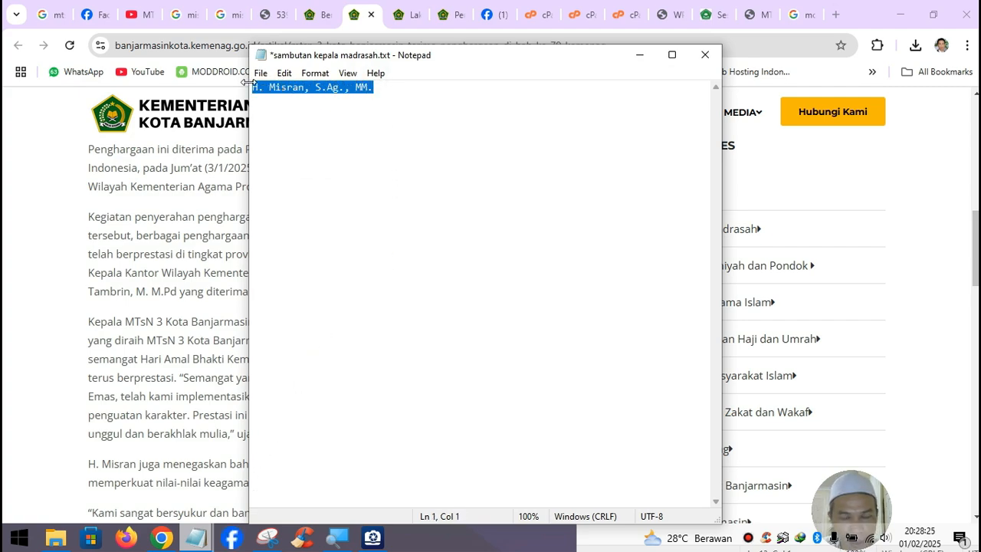
{"action": "left_click", "coordinate": [636, 57]}
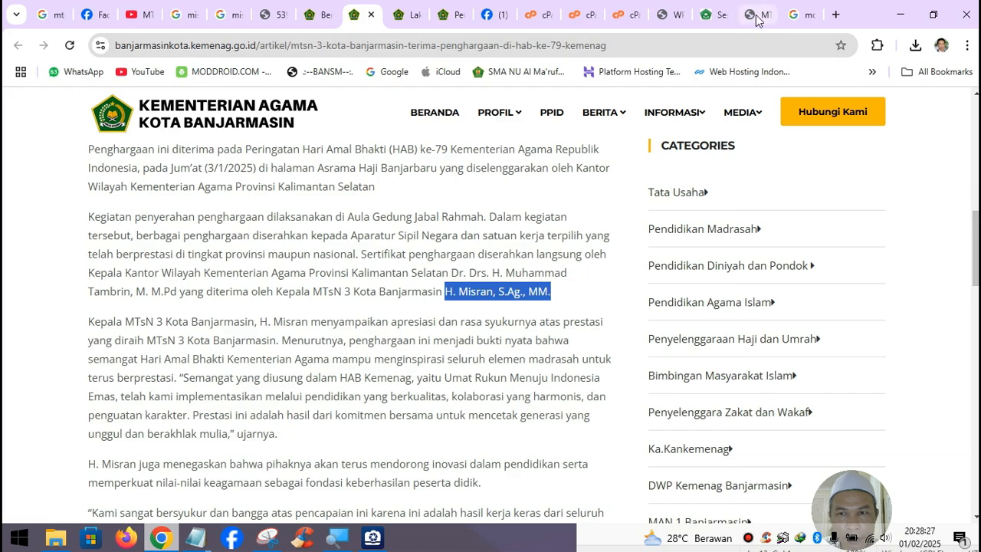
{"action": "left_click", "coordinate": [715, 23]}
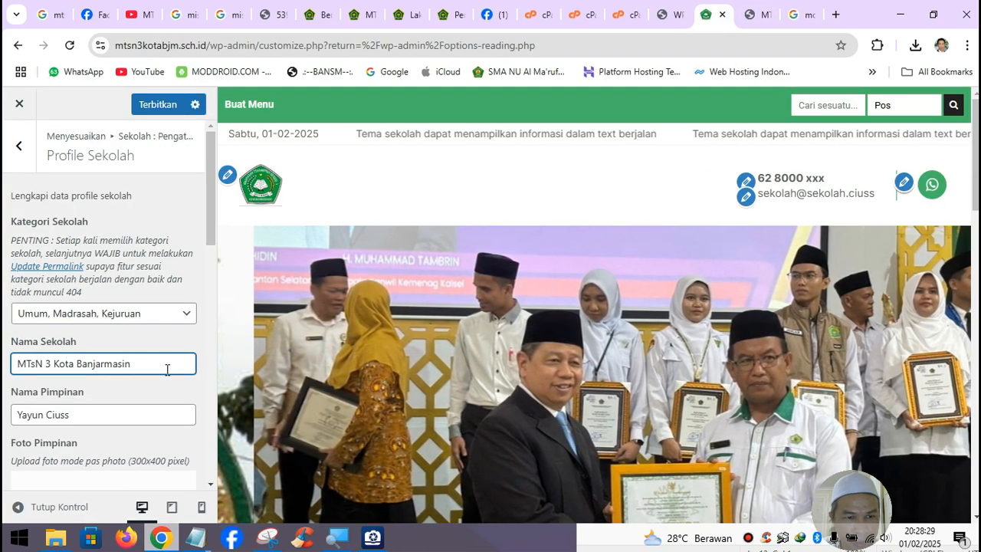
- Replace the Nama Pimpinan with the pasted madrasah head's name
{"action": "triple_click", "coordinate": [115, 415]}
{"action": "type", "text": "H. Misran, S.Ag., MM."}
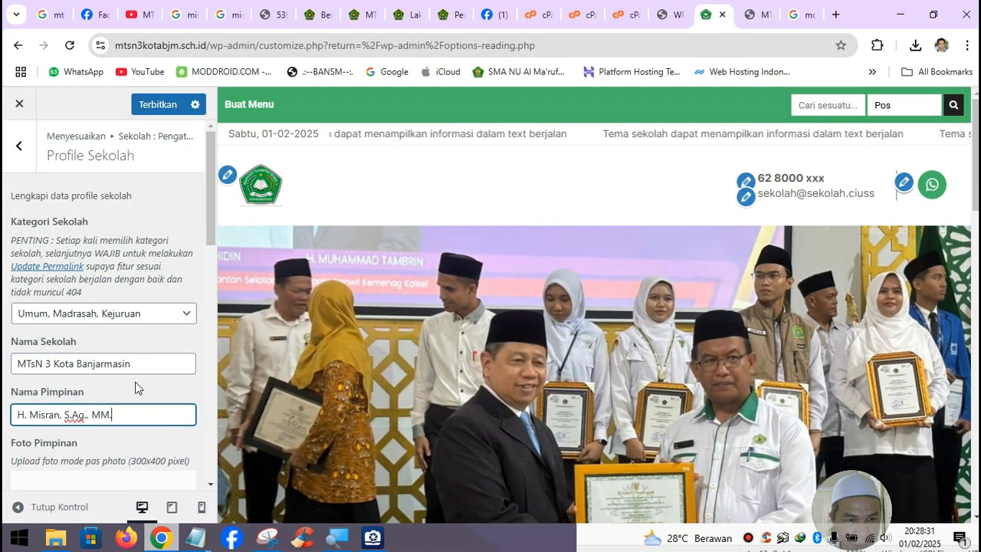
{"action": "scroll", "coordinate": [136, 383], "scroll_direction": "down", "scroll_amount": 2}
{"action": "scroll", "coordinate": [122, 292], "scroll_direction": "down", "scroll_amount": 2}
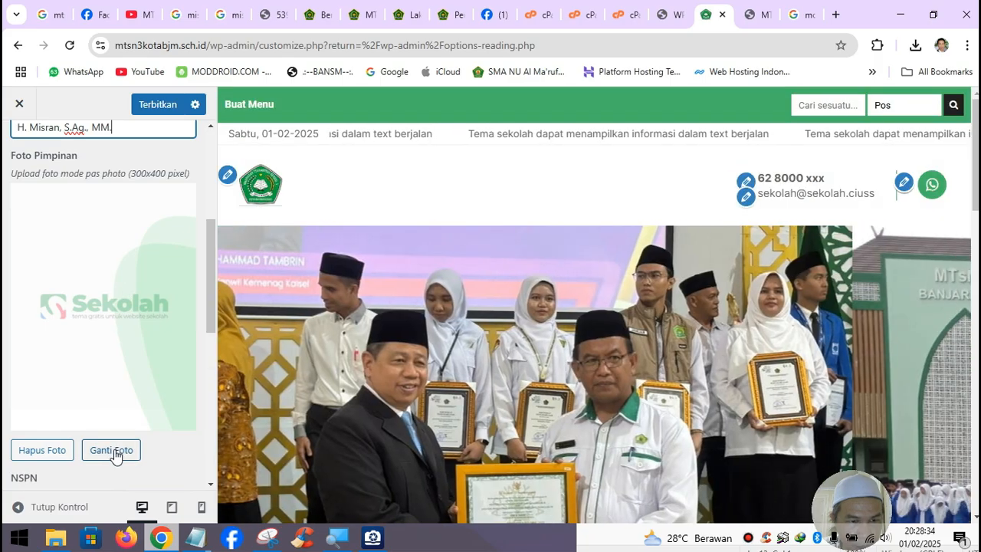
- Choose the portrait of the man in a tie as the principal photo
{"action": "left_click", "coordinate": [113, 450]}
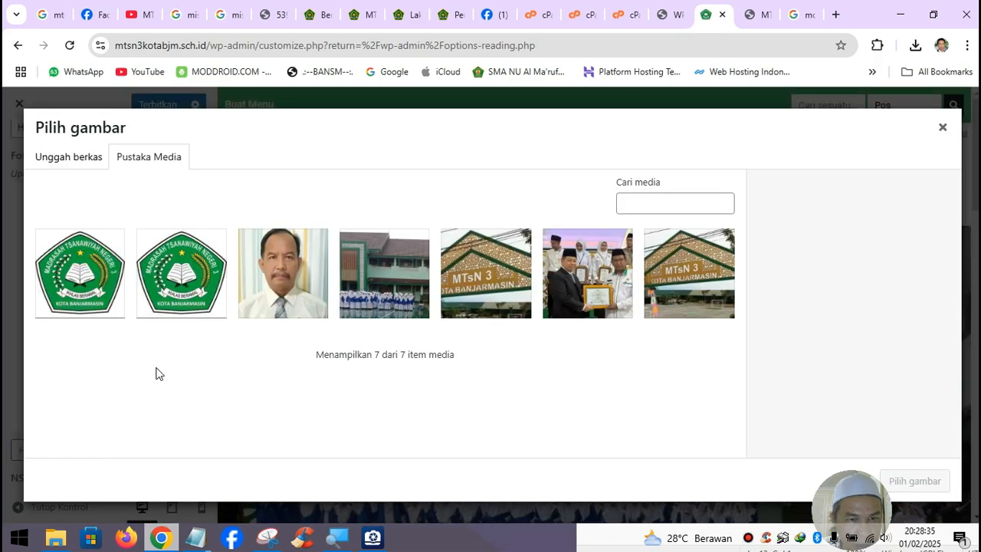
{"action": "left_click", "coordinate": [295, 285]}
{"action": "left_click", "coordinate": [916, 481]}
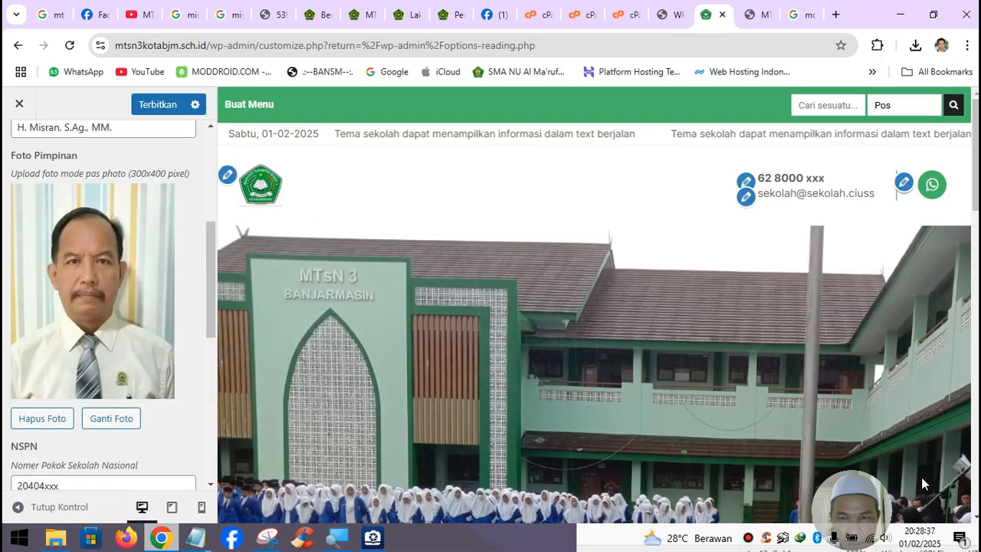
{"action": "scroll", "coordinate": [129, 395], "scroll_direction": "down", "scroll_amount": 4}
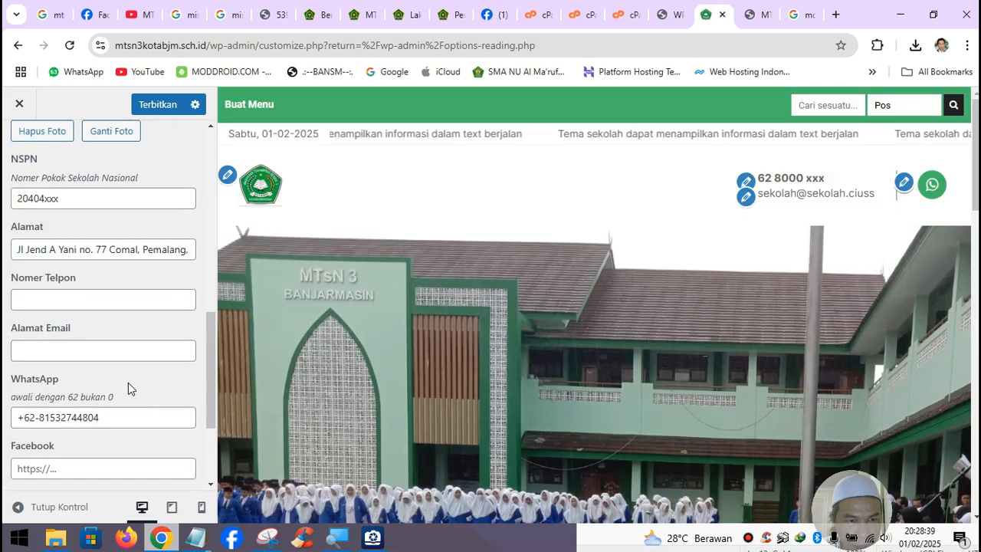
{"action": "left_click", "coordinate": [91, 249]}
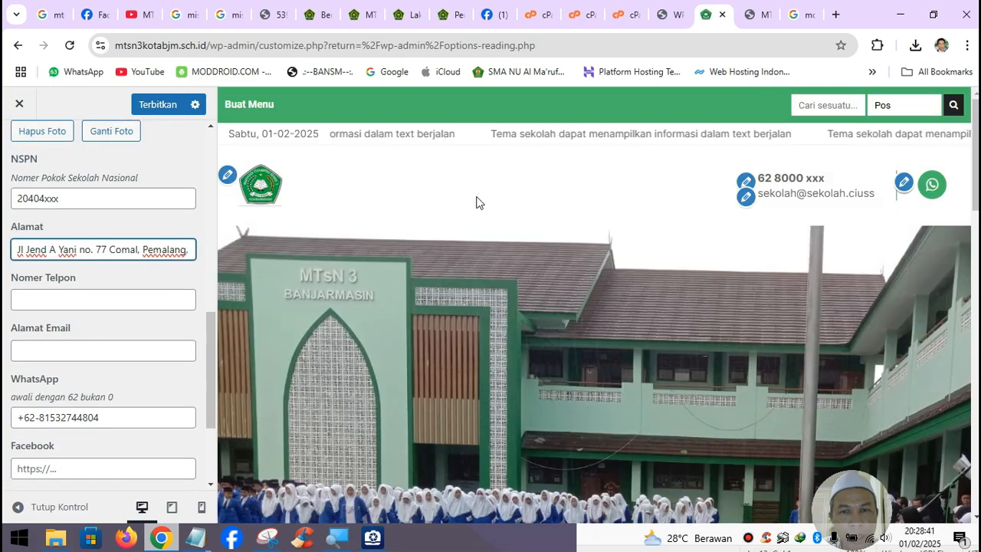
- Search Google for mtsn 3 kota banjarmasin and browse the results for the school's address
{"action": "left_click", "coordinate": [230, 23]}
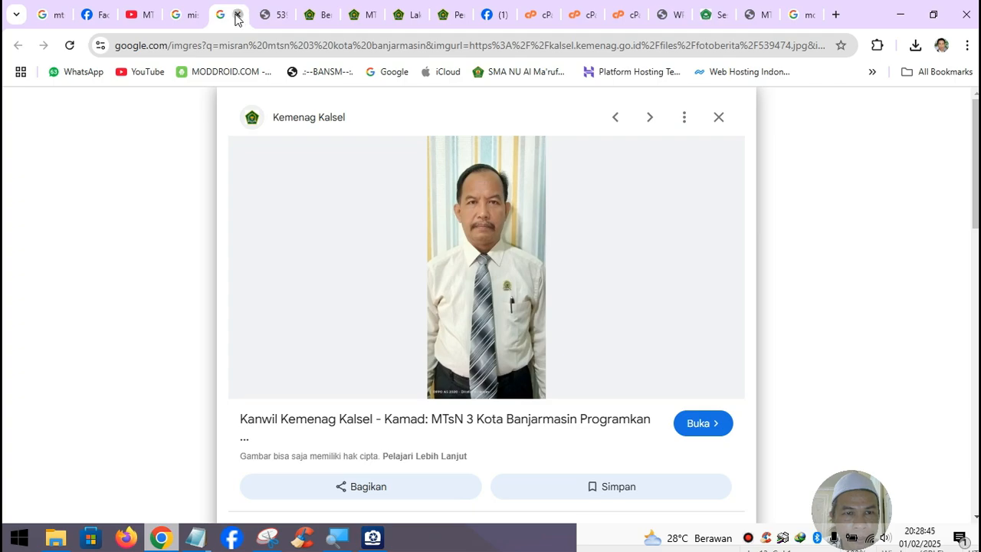
{"action": "left_click", "coordinate": [237, 15]}
{"action": "left_click", "coordinate": [191, 16]}
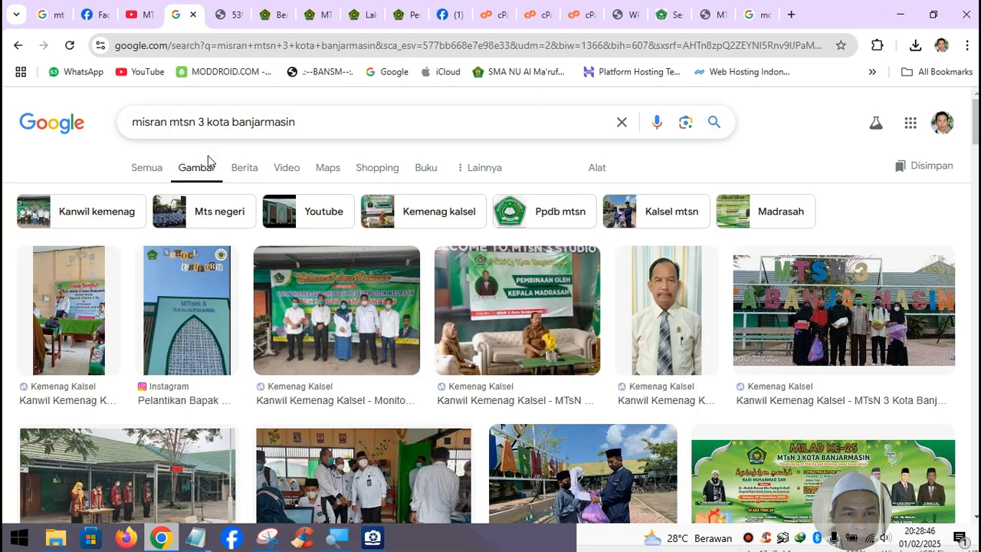
{"action": "double_click", "coordinate": [162, 124]}
{"action": "key", "text": "BackSpace"}
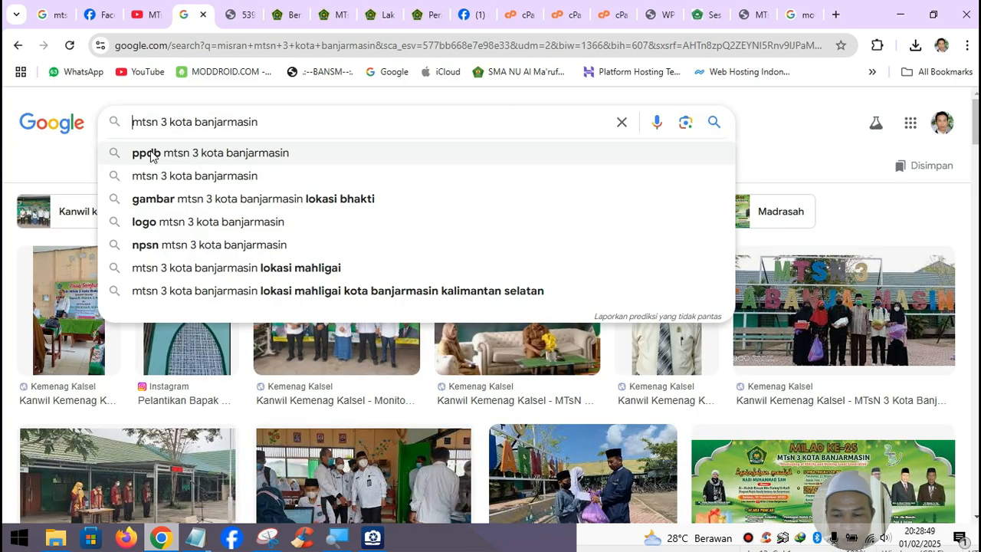
{"action": "key", "text": "Return"}
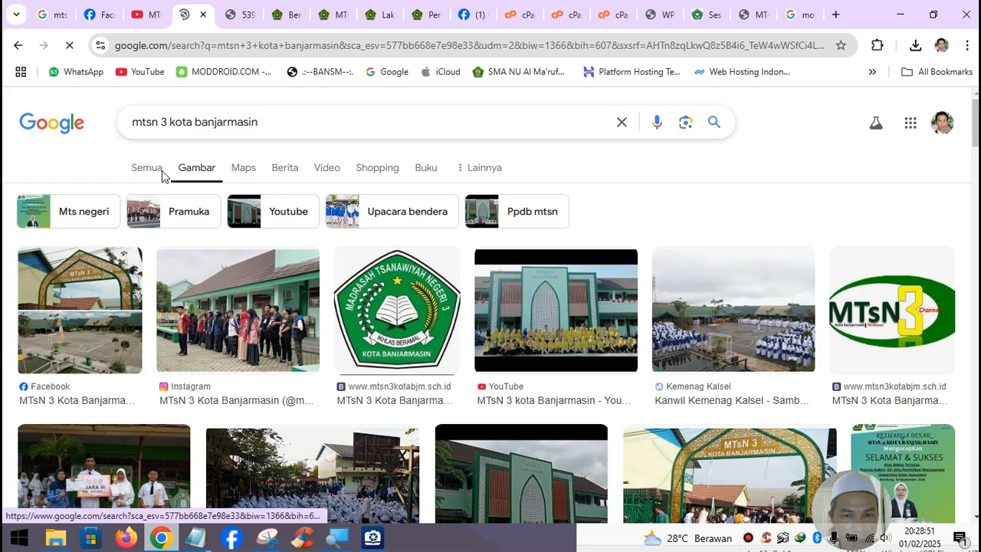
{"action": "left_click", "coordinate": [162, 170]}
{"action": "scroll", "coordinate": [331, 256], "scroll_direction": "down", "scroll_amount": 3}
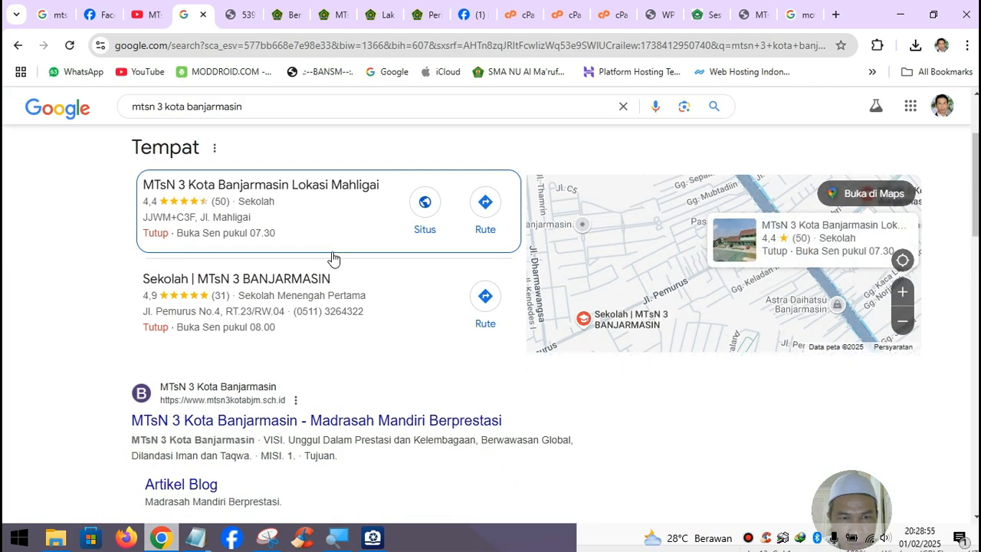
{"action": "scroll", "coordinate": [331, 257], "scroll_direction": "down", "scroll_amount": 3}
{"action": "scroll", "coordinate": [573, 329], "scroll_direction": "up", "scroll_amount": 3}
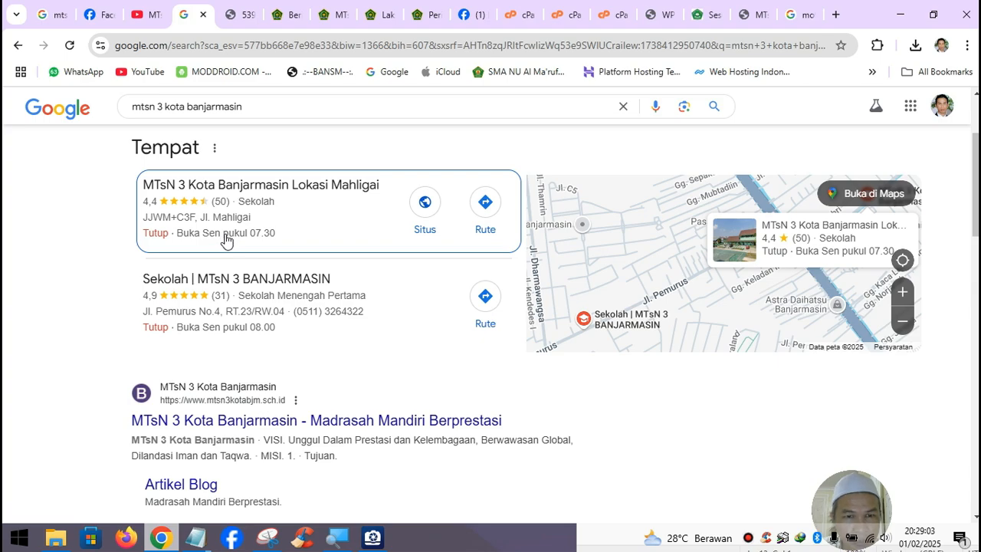
{"action": "scroll", "coordinate": [348, 368], "scroll_direction": "down", "scroll_amount": 5}
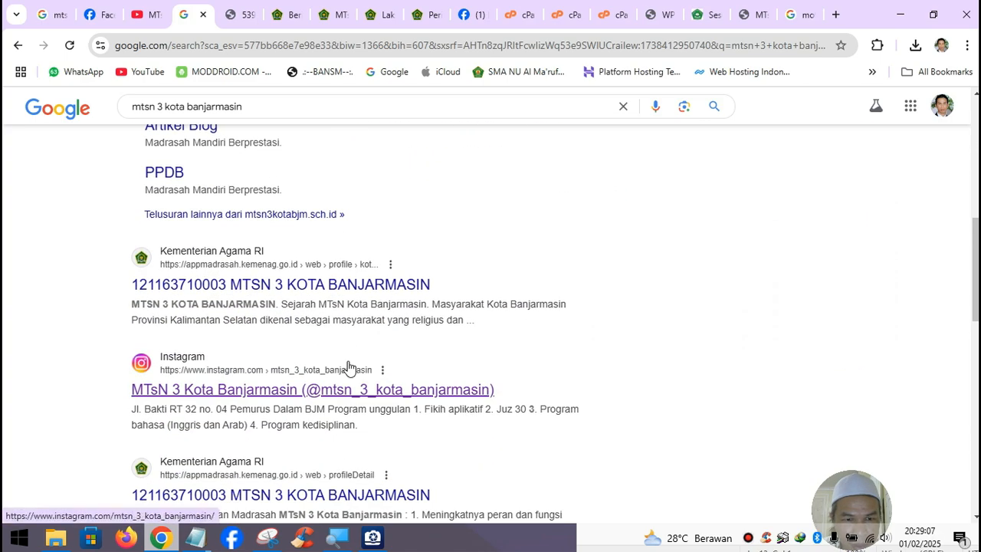
{"action": "scroll", "coordinate": [348, 368], "scroll_direction": "down", "scroll_amount": 1}
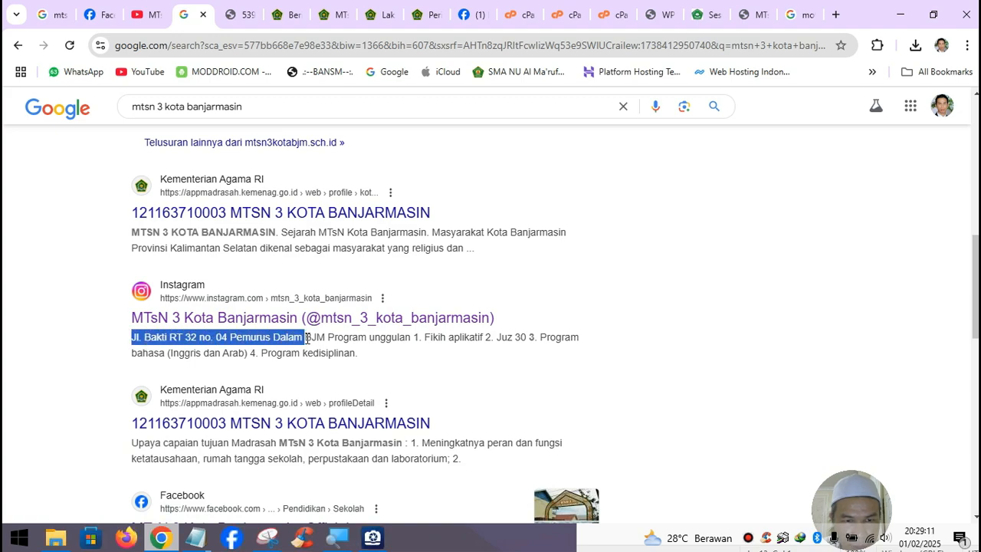
{"action": "left_click", "coordinate": [212, 541]}
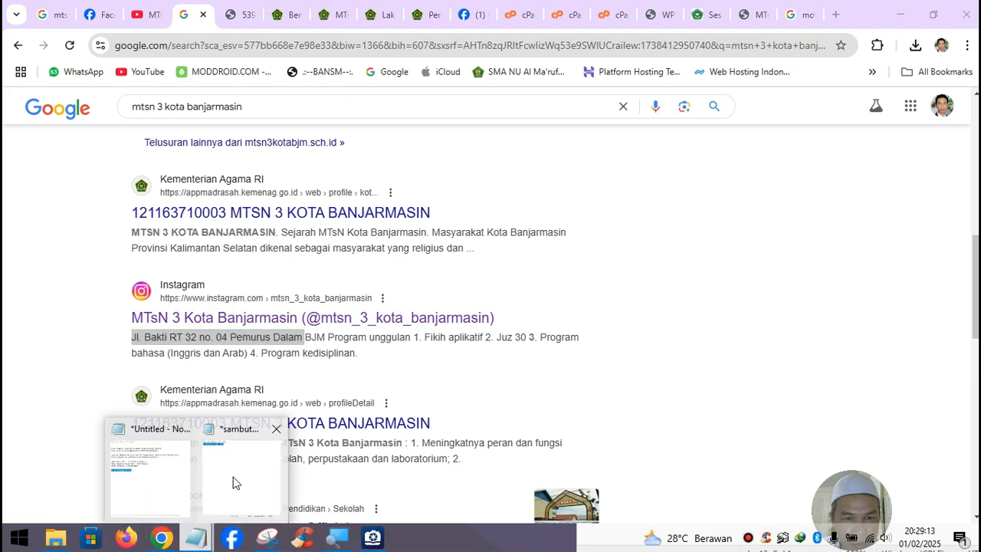
{"action": "left_click", "coordinate": [232, 469]}
{"action": "left_click", "coordinate": [284, 440]}
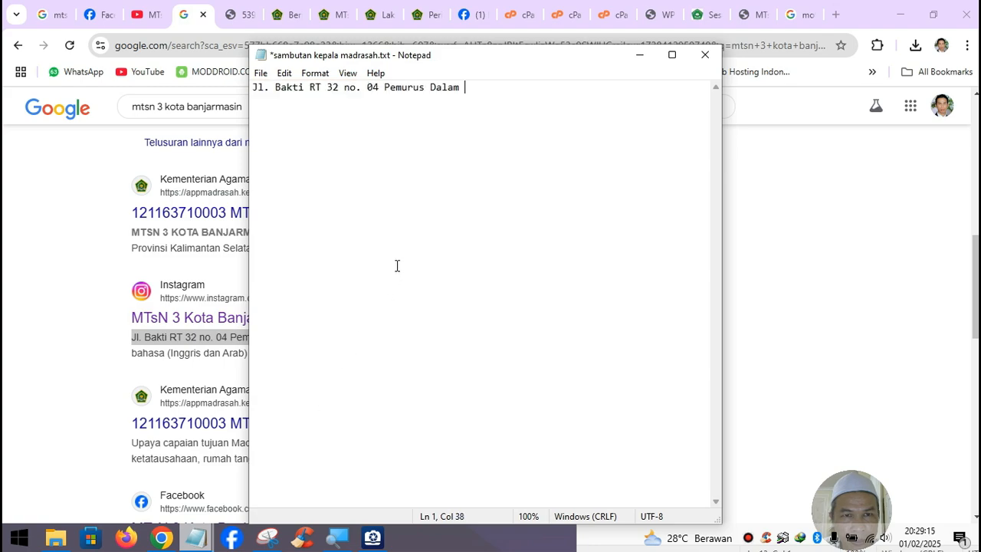
{"action": "left_click_drag", "start_coordinate": [466, 87], "coordinate": [309, 87]}
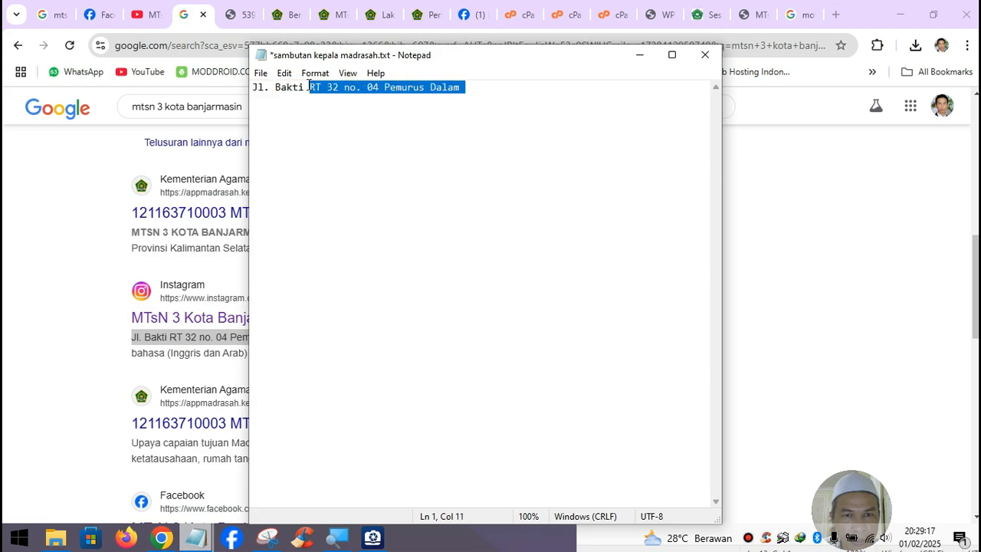
{"action": "left_click", "coordinate": [640, 56]}
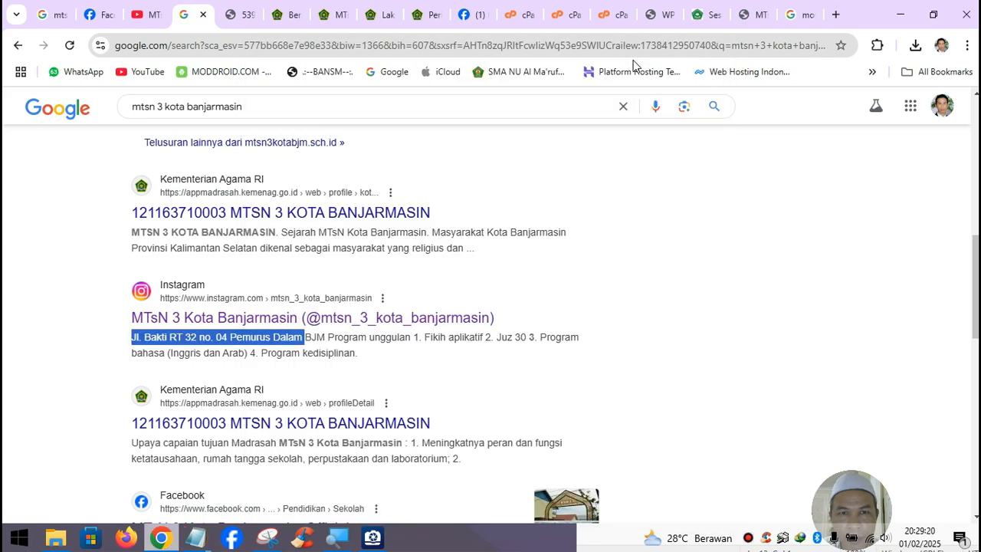
{"action": "left_click", "coordinate": [710, 16]}
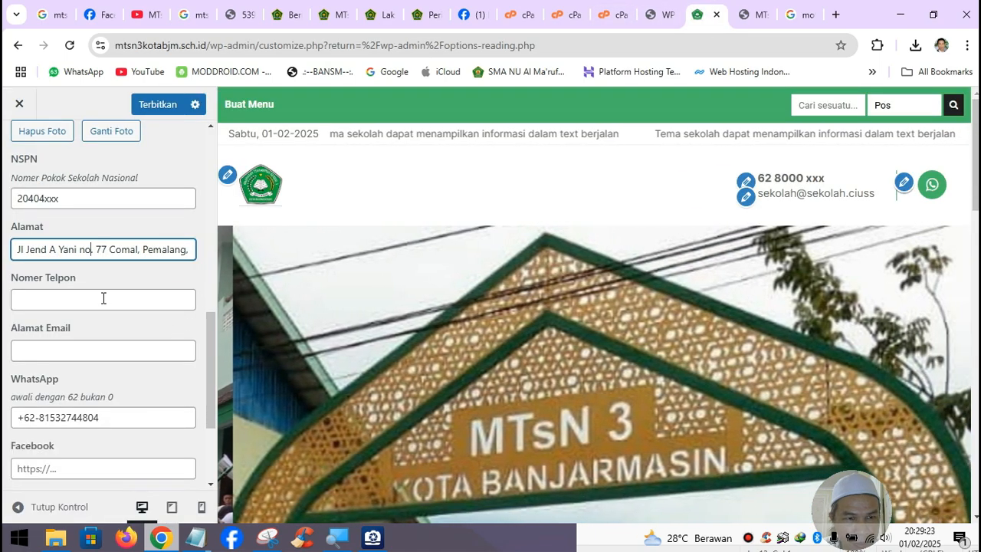
{"action": "left_click", "coordinate": [103, 298]}
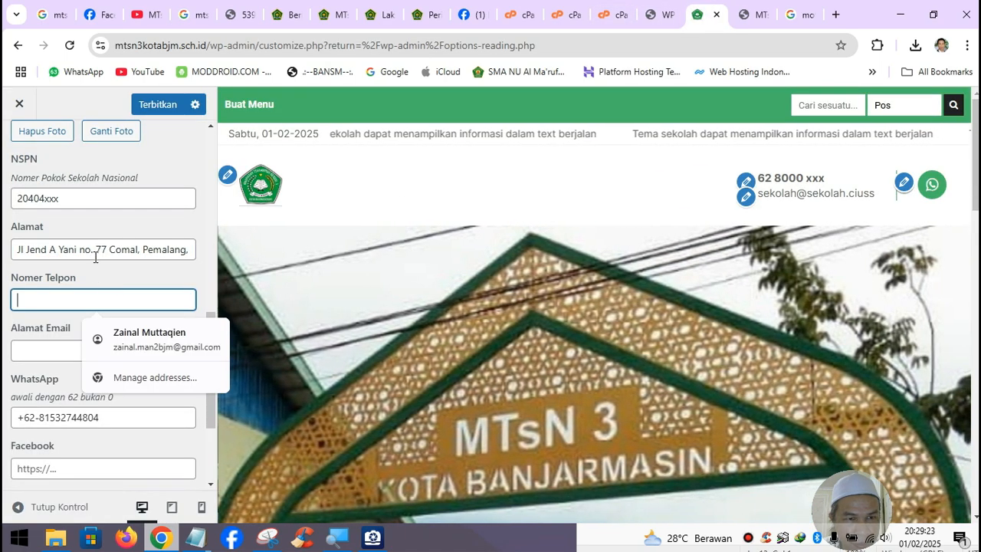
{"action": "left_click", "coordinate": [98, 248]}
{"action": "key", "text": "ctrl+a"}
{"action": "type", "text": "Jl. Bakti RT 32 no. 04 Pemurus Dalam"}
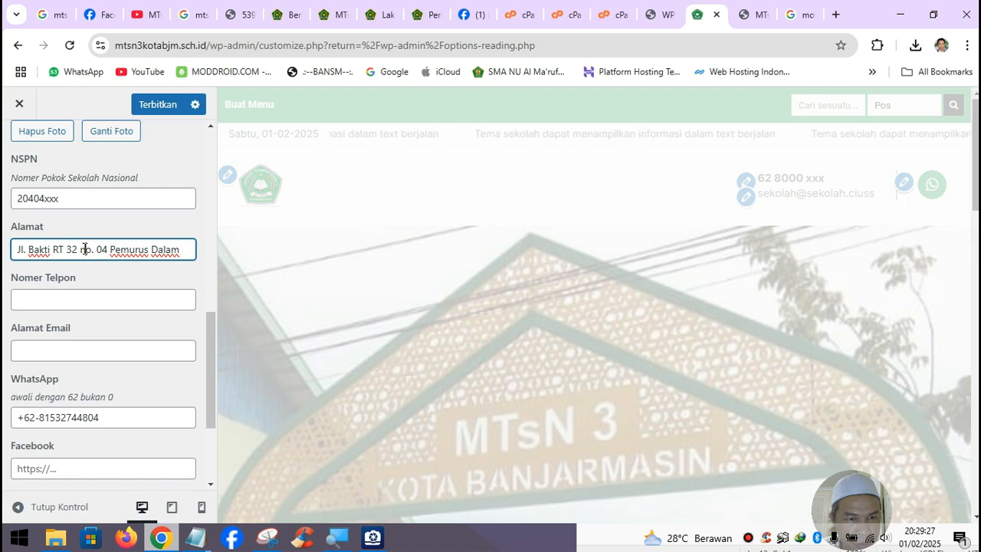
{"action": "left_click", "coordinate": [84, 248]}
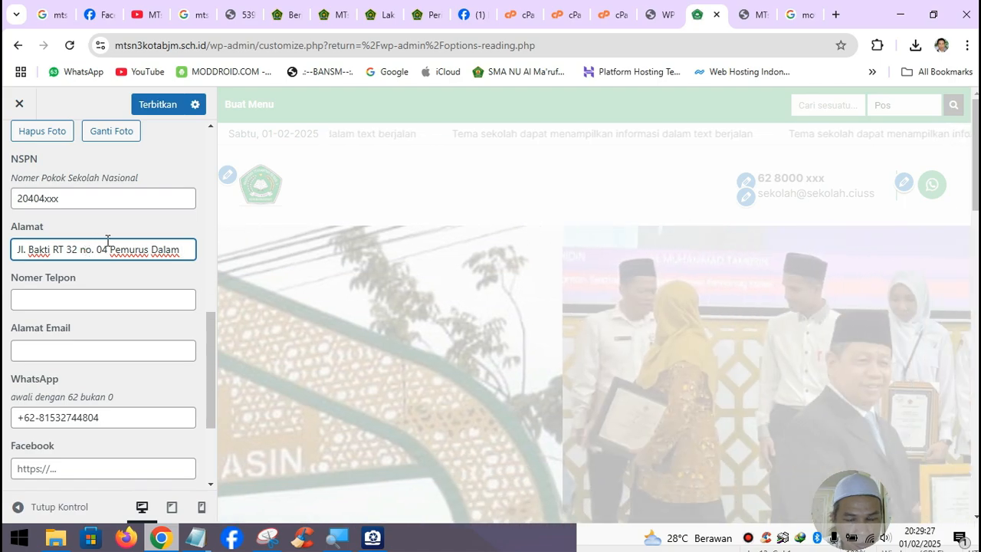
{"action": "key", "text": "BackSpace"}
{"action": "type", "text": "N"}
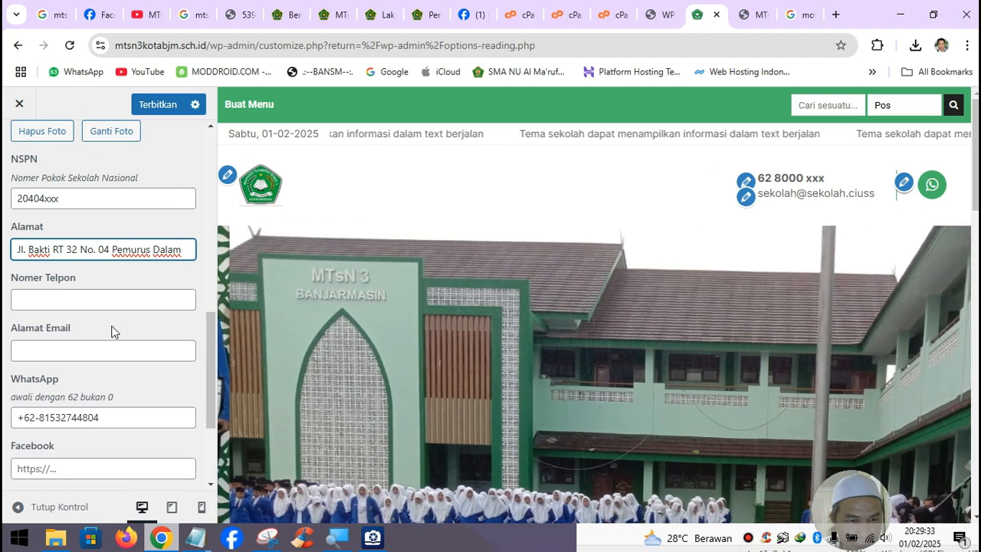
{"action": "left_click", "coordinate": [76, 346]}
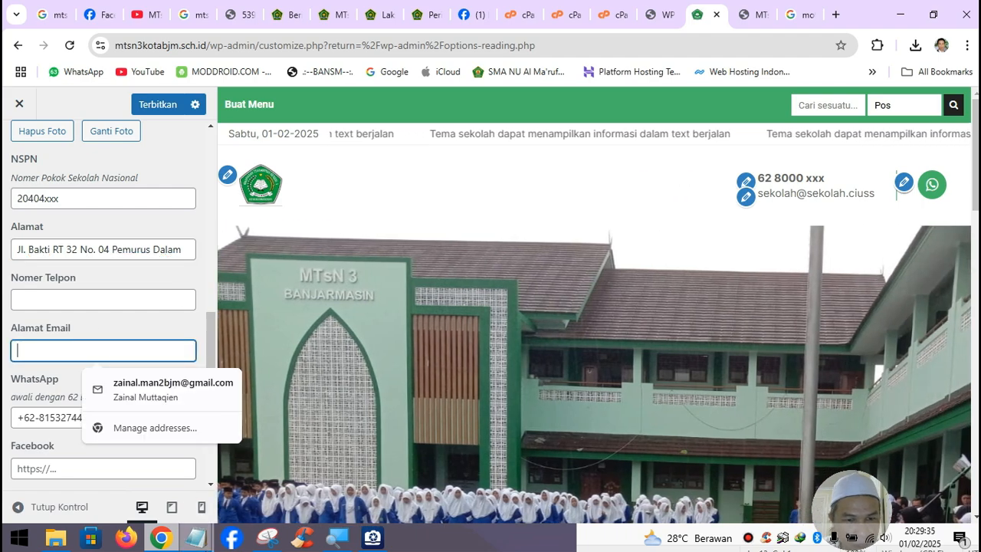
- Copy the school's e-mail address from the Untitled notes into Alamat Email
{"action": "mouse_move", "coordinate": [195, 537]}
{"action": "left_click", "coordinate": [151, 467]}
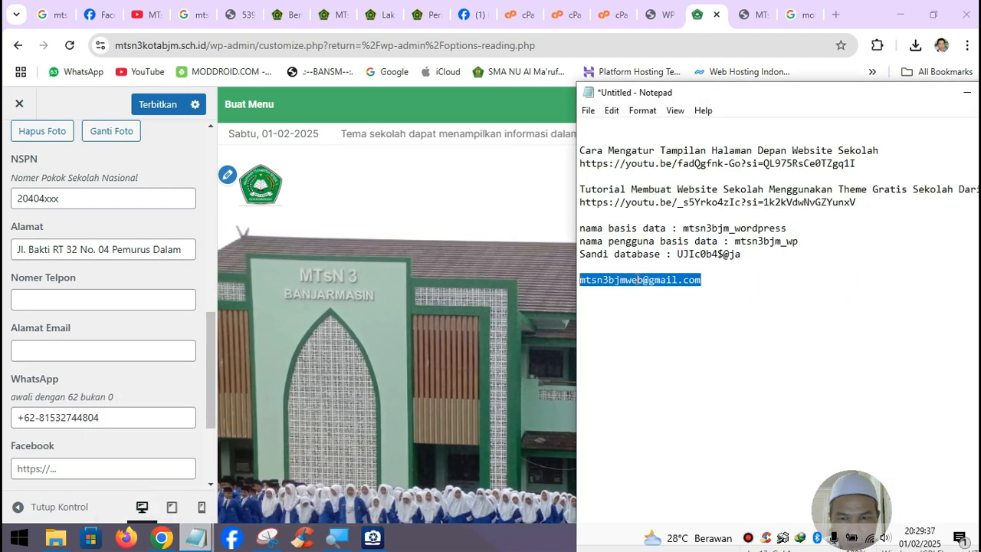
{"action": "right_click", "coordinate": [639, 280]}
{"action": "left_click", "coordinate": [660, 328]}
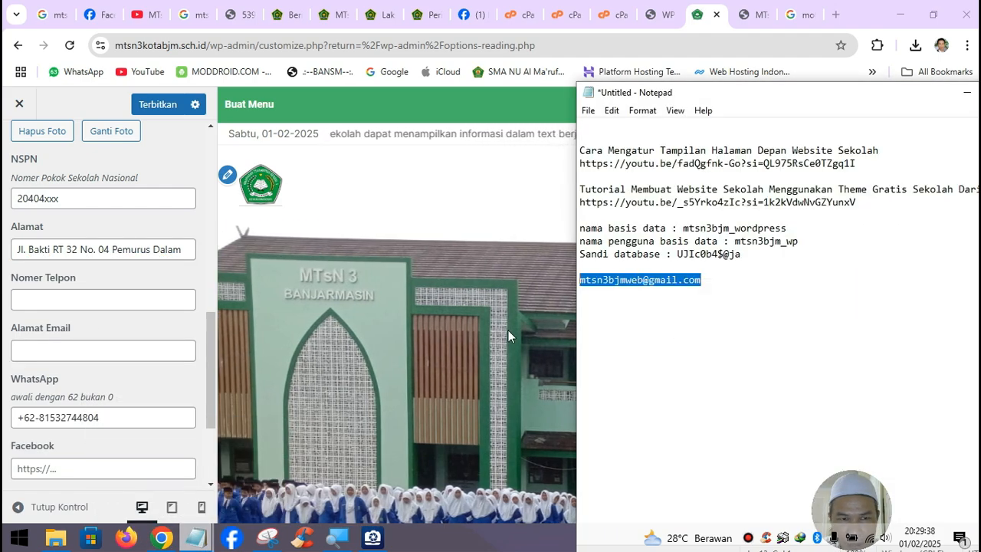
{"action": "left_click", "coordinate": [85, 345]}
{"action": "key", "text": "ctrl+v"}
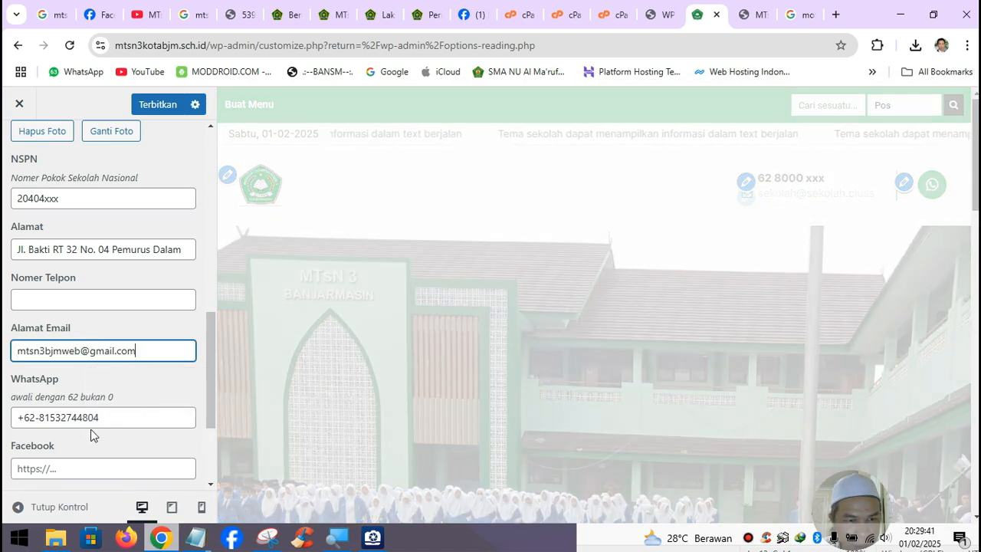
- Remove the space after +62 in the WhatsApp number
{"action": "left_click", "coordinate": [39, 421]}
{"action": "key", "text": "BackSpace"}
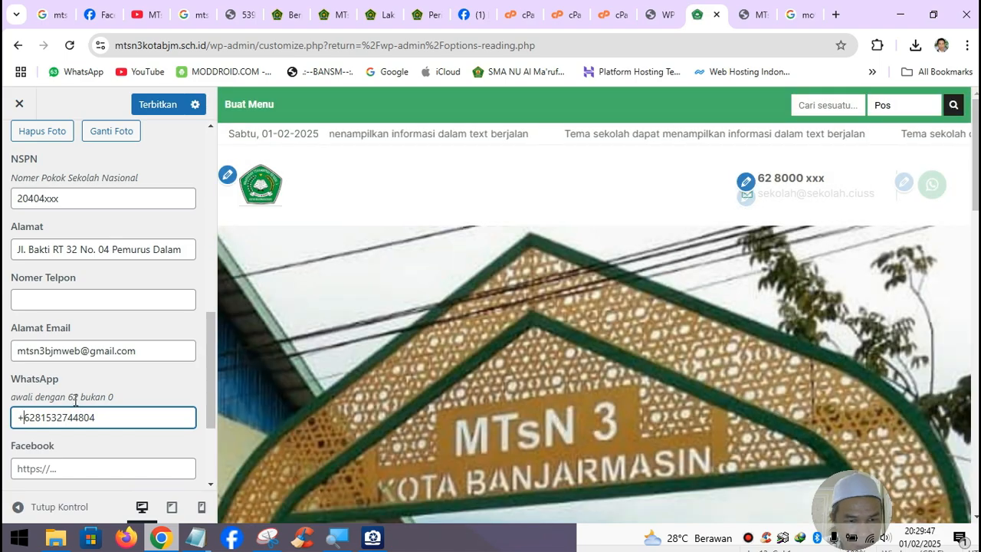
{"action": "scroll", "coordinate": [57, 419], "scroll_direction": "down", "scroll_amount": 2}
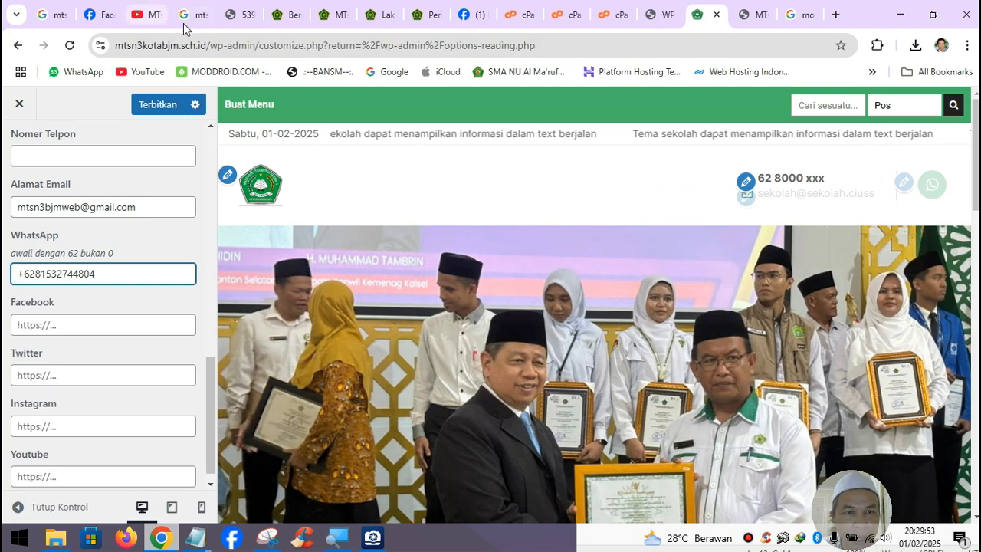
- Copy the school's Instagram profile address and paste it into the Instagram field
{"action": "mouse_move", "coordinate": [200, 23]}
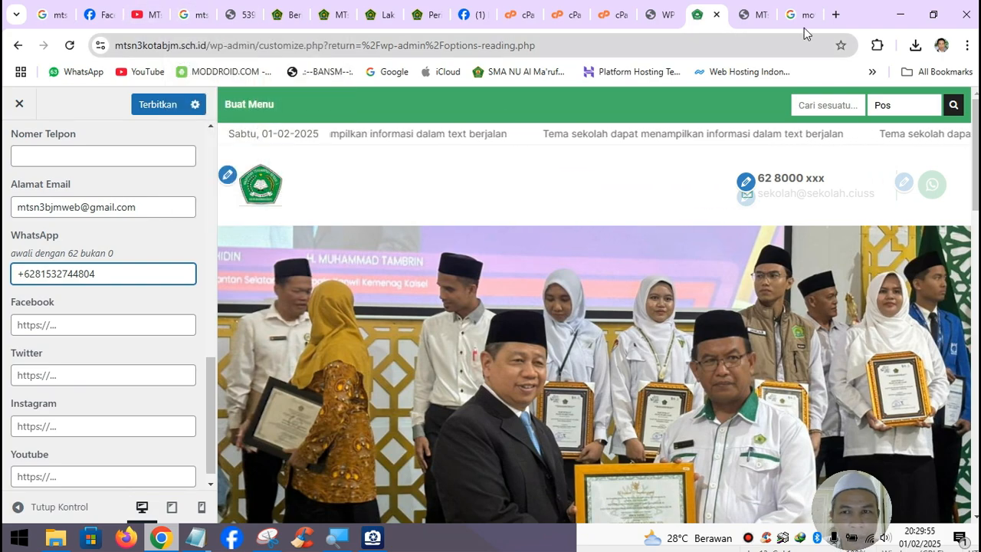
{"action": "left_click", "coordinate": [835, 13]}
{"action": "type", "text": "instagram.com"}
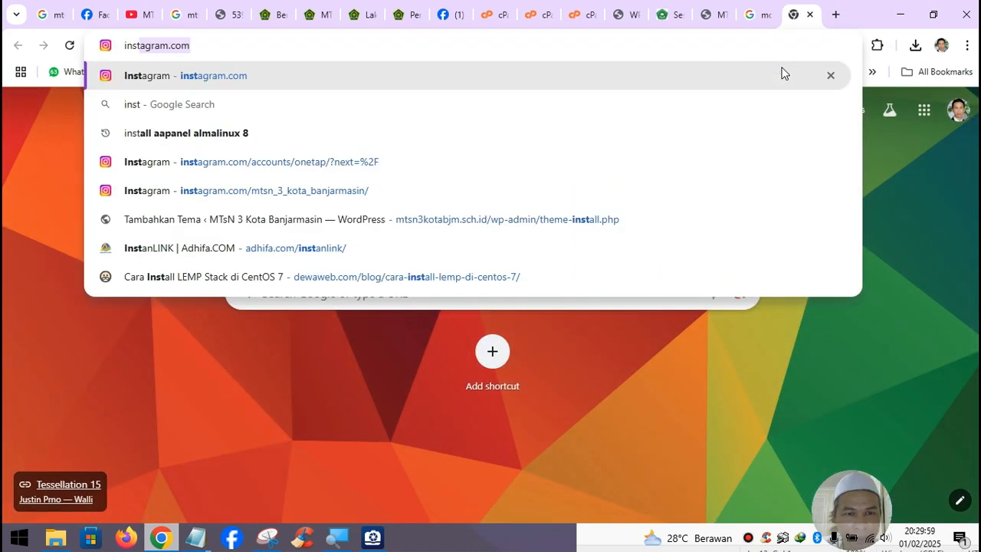
{"action": "left_click", "coordinate": [420, 190]}
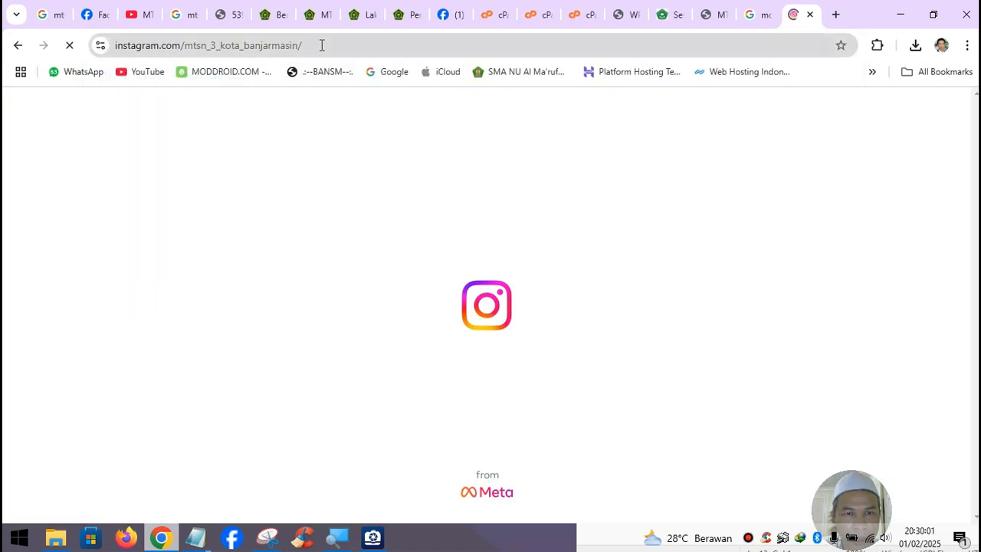
{"action": "left_click", "coordinate": [322, 45]}
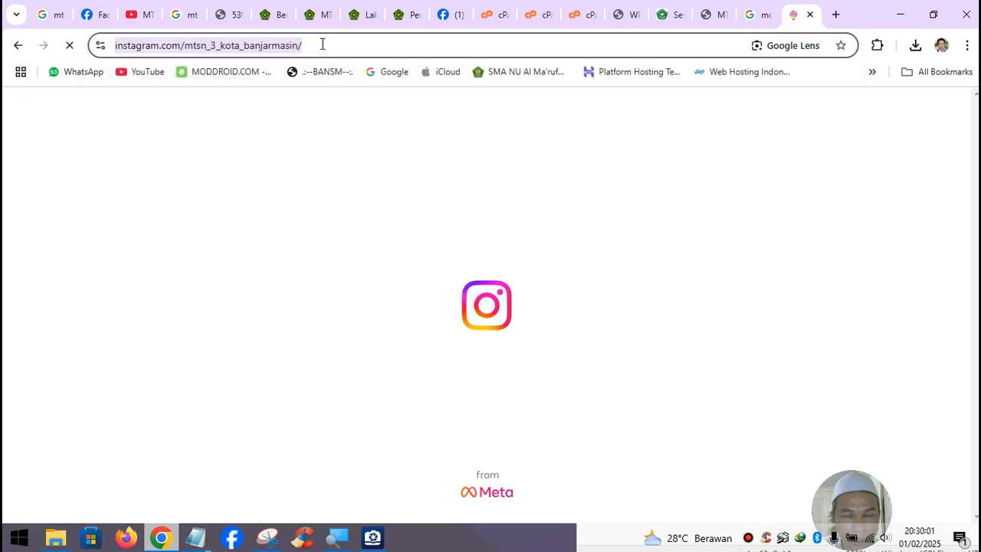
{"action": "left_click", "coordinate": [809, 15]}
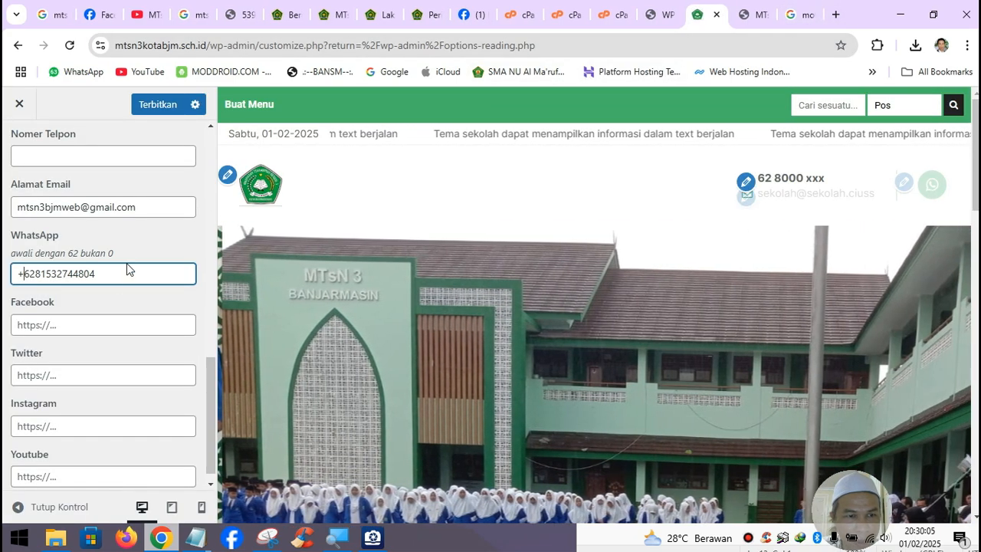
{"action": "left_click", "coordinate": [83, 425]}
{"action": "key", "text": "ctrl+v"}
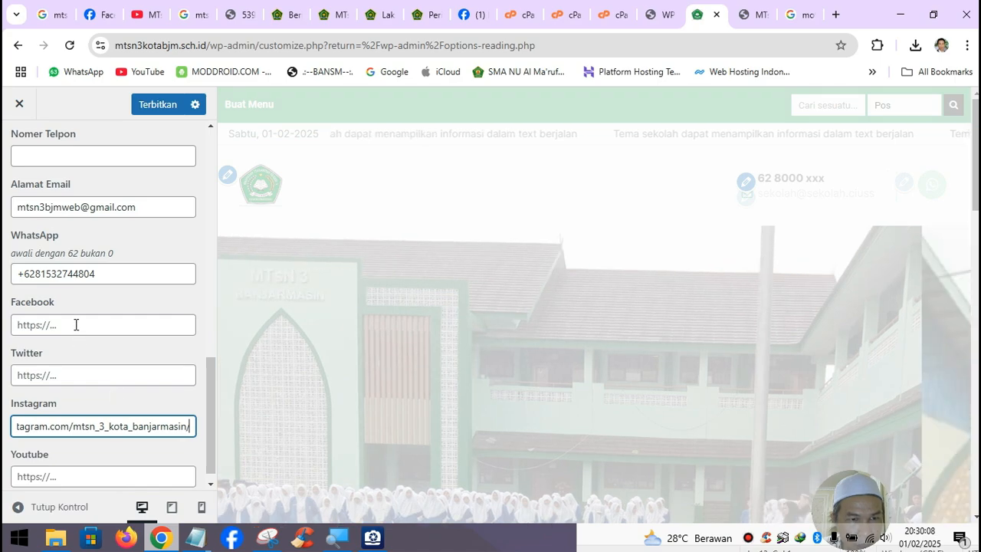
- Paste the school's Facebook page link into the Facebook field, trimming the trailing 'photos' part
{"action": "left_click", "coordinate": [76, 324]}
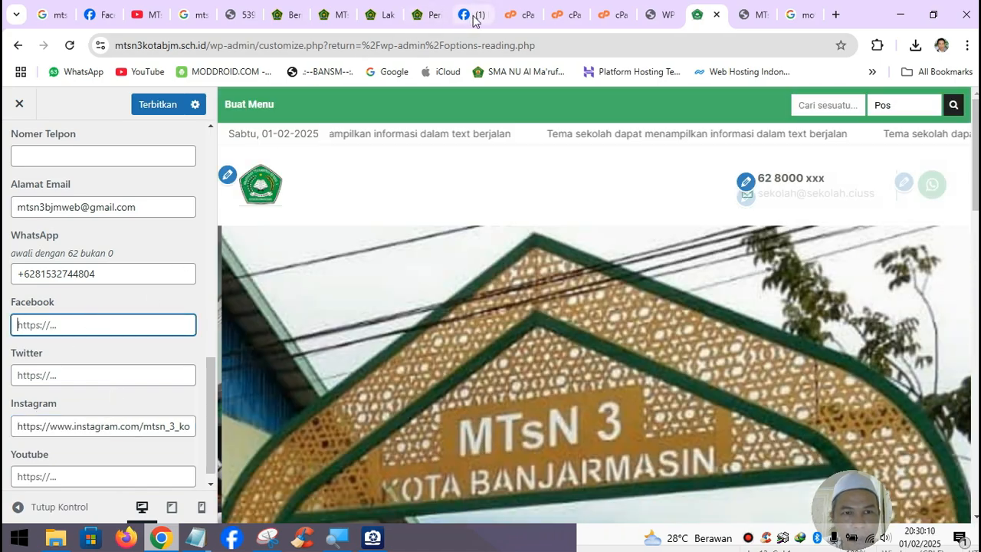
{"action": "left_click", "coordinate": [473, 17]}
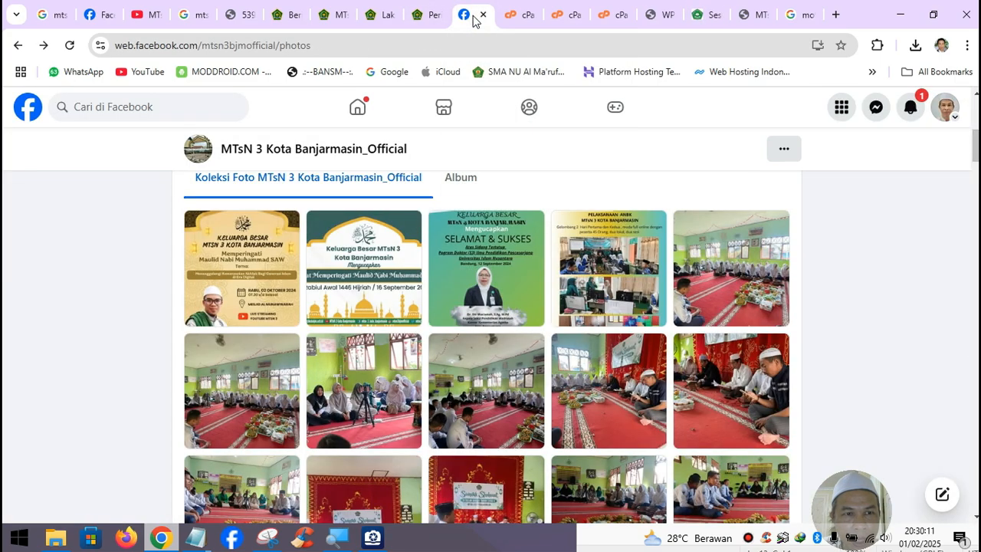
{"action": "left_click", "coordinate": [286, 49]}
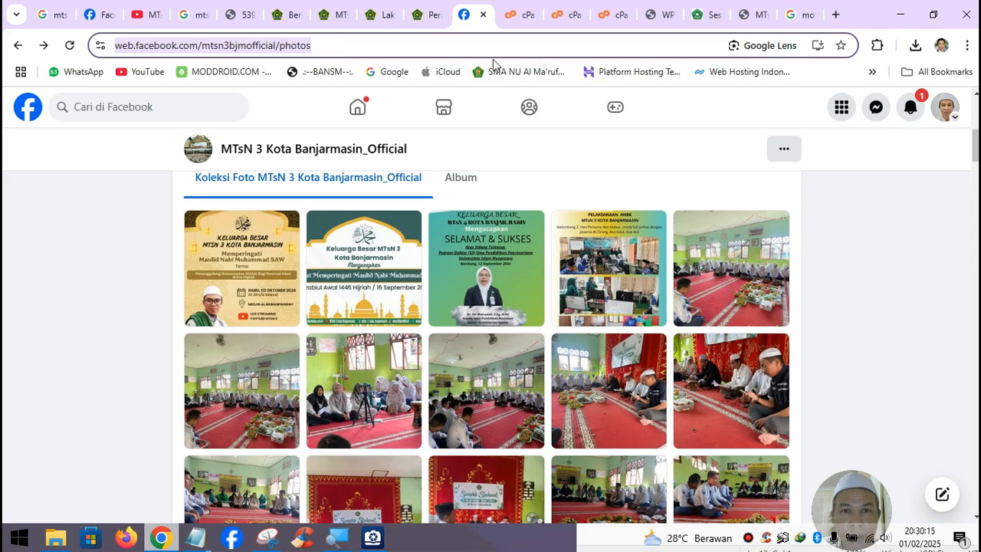
{"action": "left_click", "coordinate": [709, 15]}
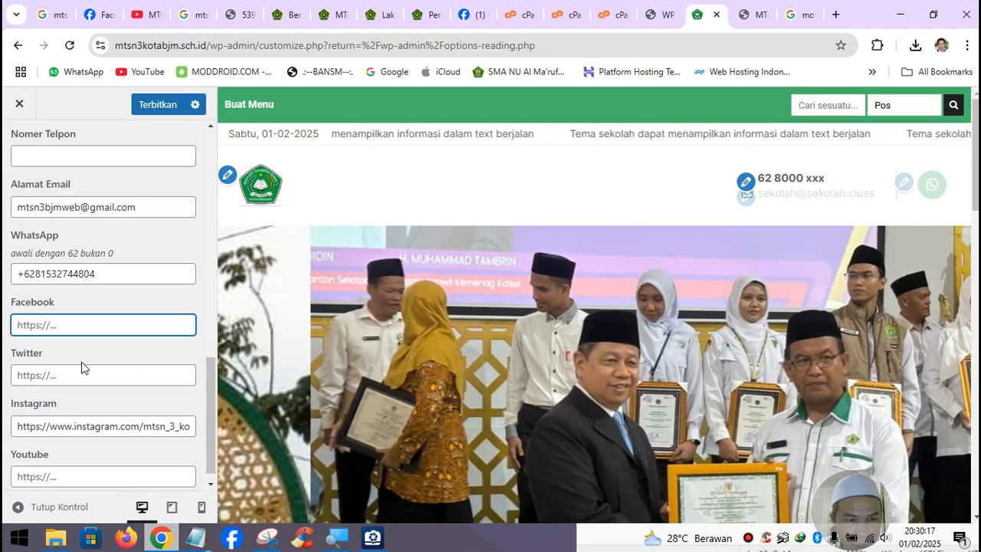
{"action": "key", "text": "ctrl+v"}
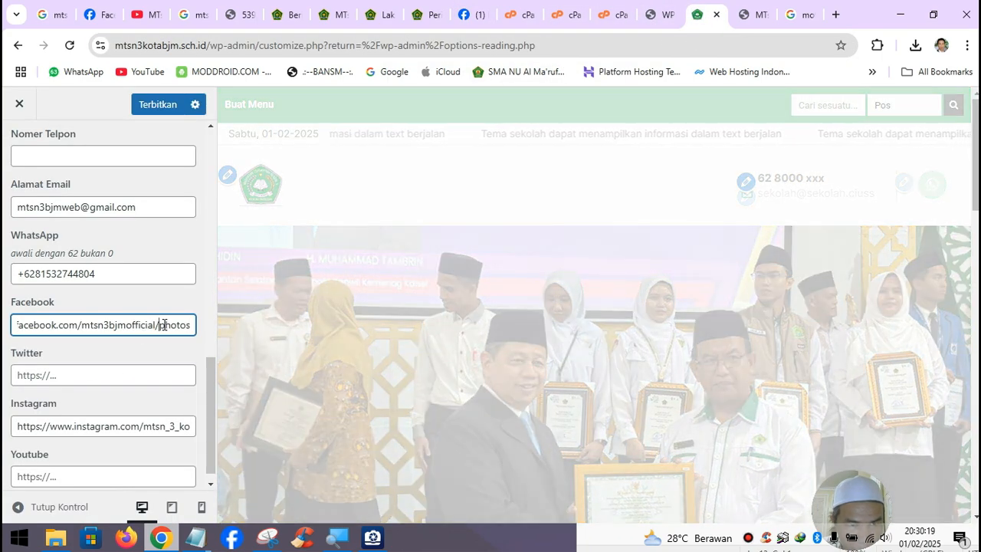
{"action": "left_click_drag", "start_coordinate": [160, 324], "coordinate": [231, 324]}
{"action": "key", "text": "BackSpace"}
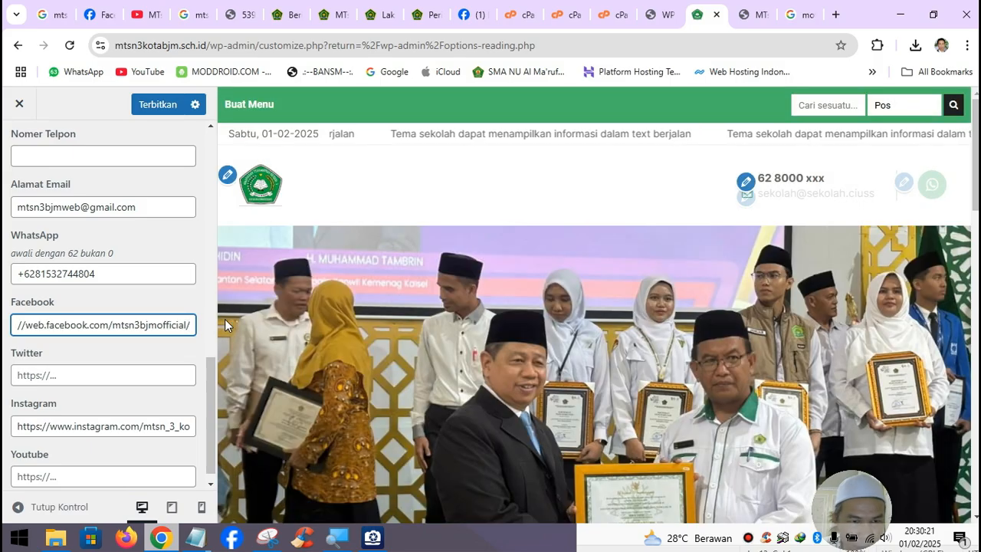
{"action": "scroll", "coordinate": [113, 365], "scroll_direction": "down", "scroll_amount": 1}
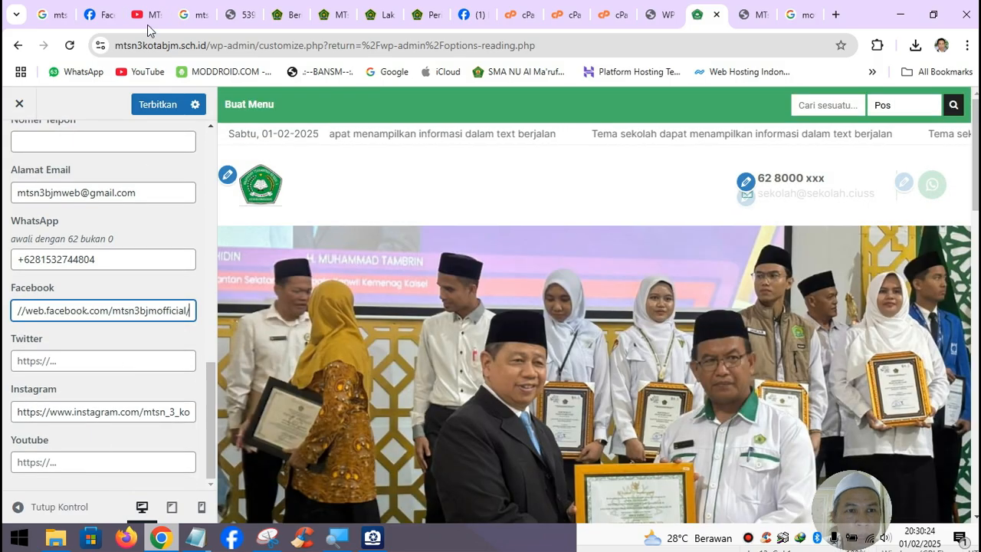
- Copy the YouTube channel link without the videos part and paste it into Youtube
{"action": "left_click", "coordinate": [146, 23]}
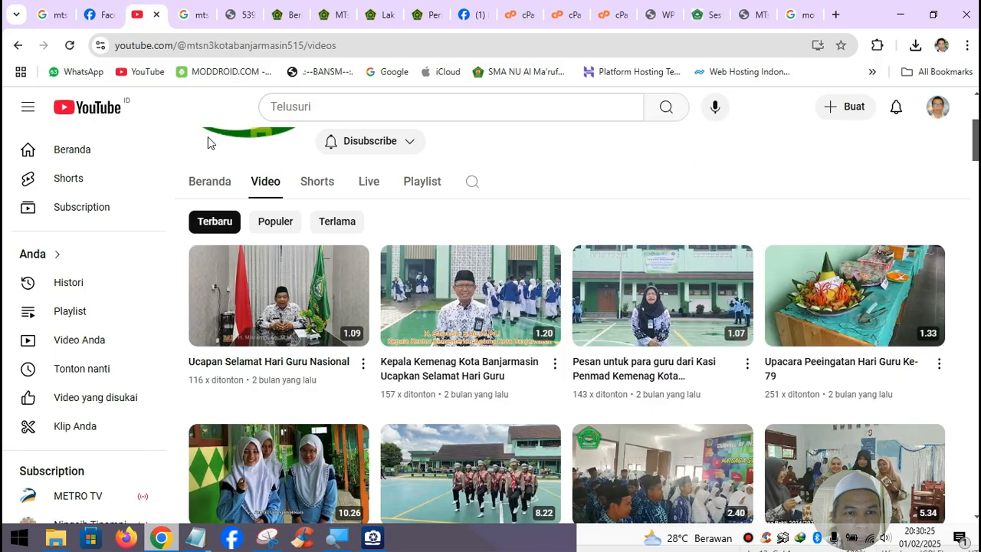
{"action": "left_click", "coordinate": [288, 48]}
{"action": "left_click", "coordinate": [309, 49]}
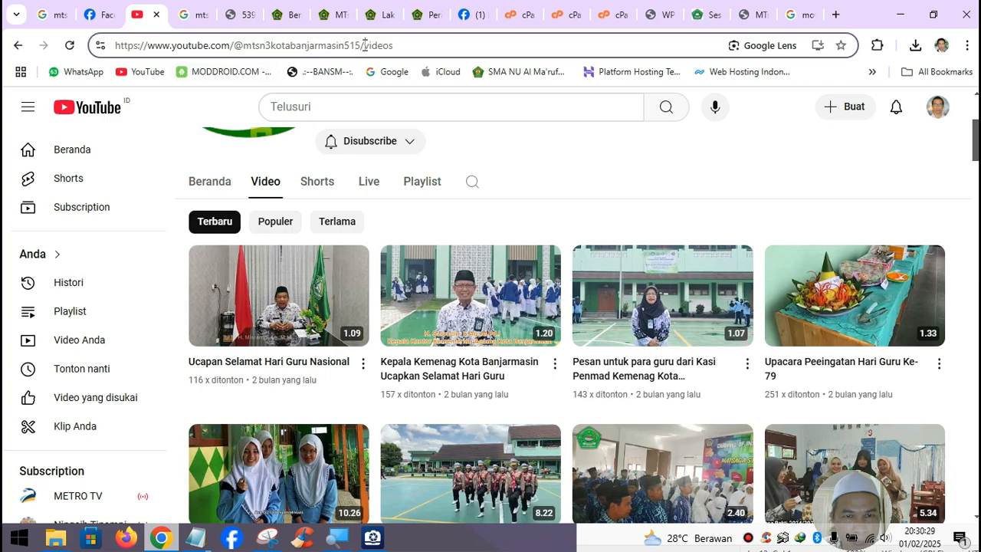
{"action": "left_click_drag", "start_coordinate": [365, 45], "coordinate": [108, 49]}
{"action": "key", "text": "ctrl+c"}
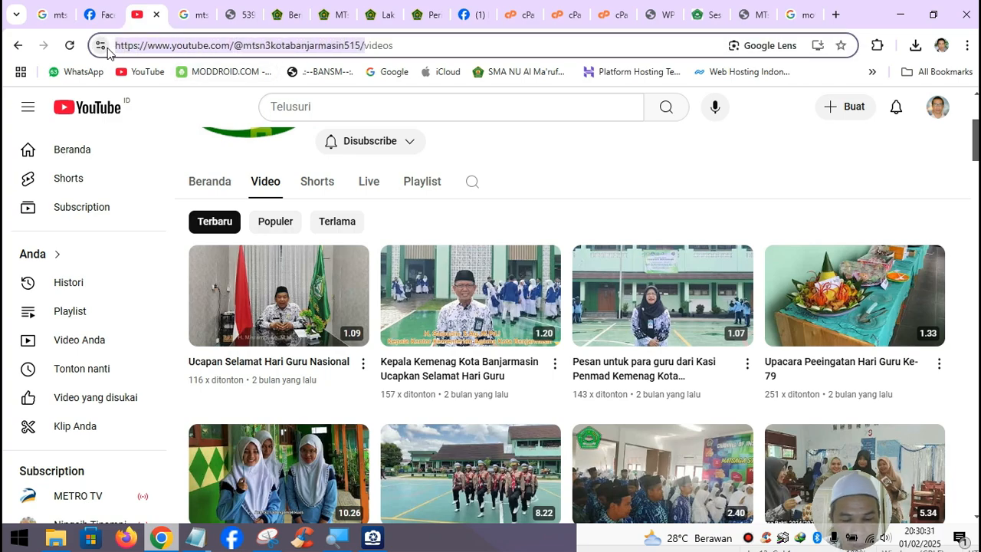
{"action": "left_click", "coordinate": [705, 15]}
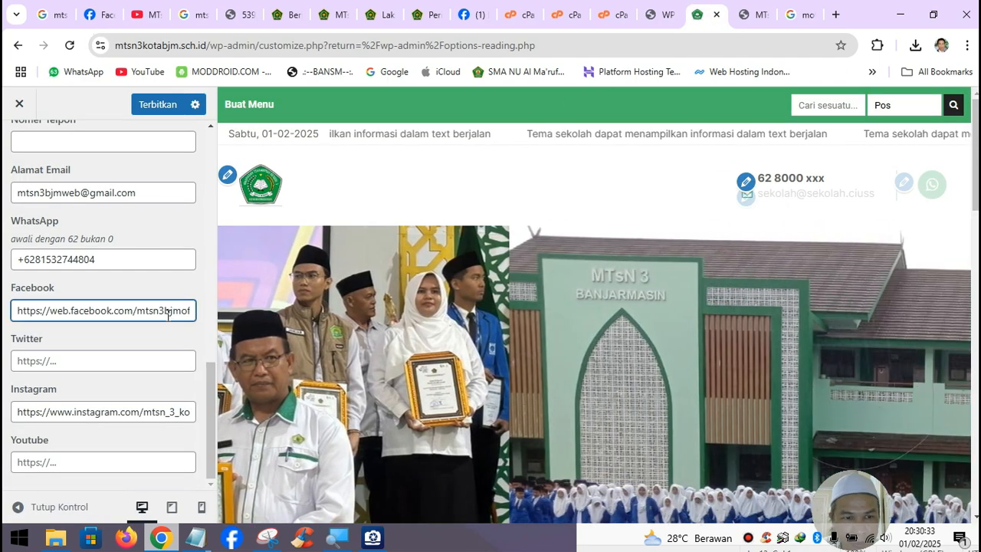
{"action": "left_click", "coordinate": [50, 461]}
{"action": "key", "text": "ctrl+v"}
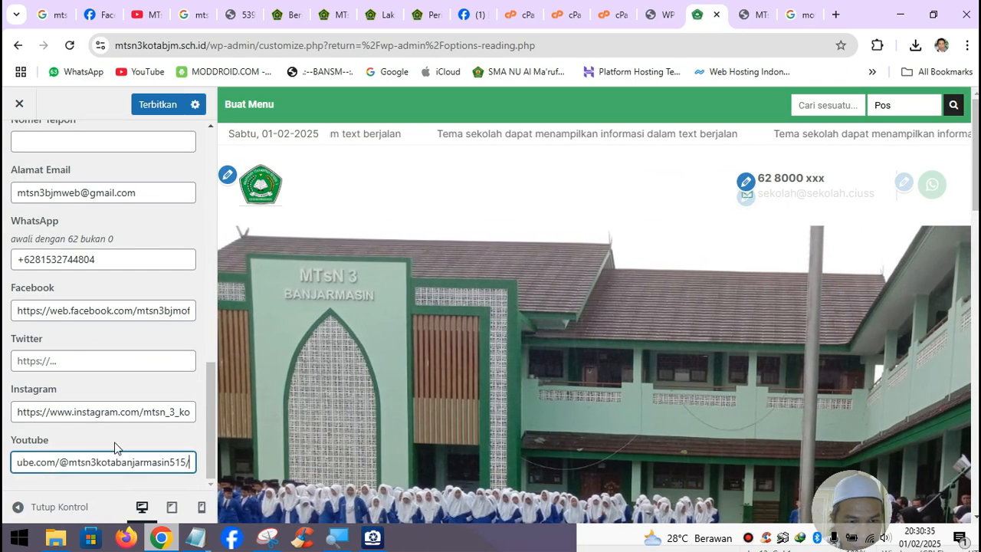
- Replace the trailing digits of the WhatsApp number with the new contact number
{"action": "scroll", "coordinate": [157, 402], "scroll_direction": "up", "scroll_amount": 5}
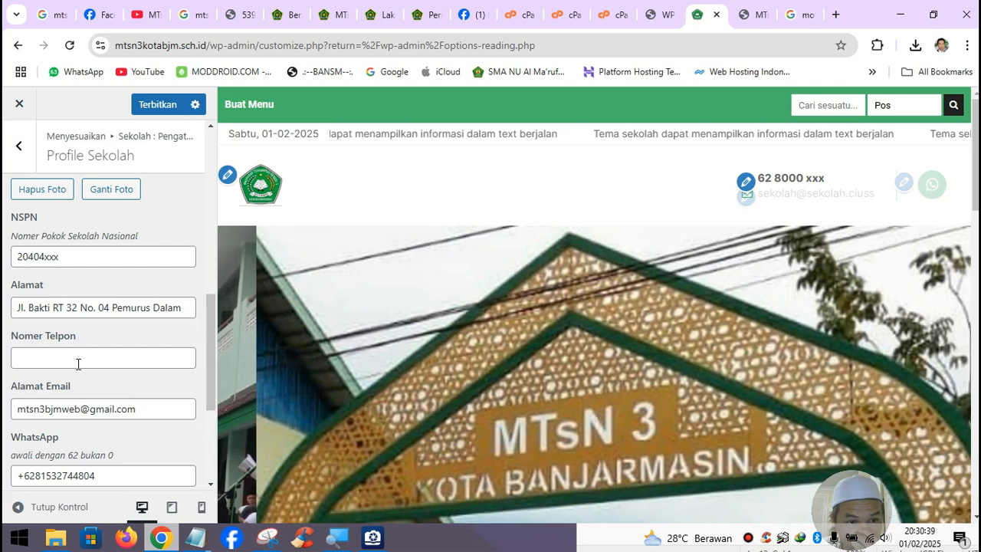
{"action": "left_click", "coordinate": [77, 358]}
{"action": "scroll", "coordinate": [77, 358], "scroll_direction": "down", "scroll_amount": 1}
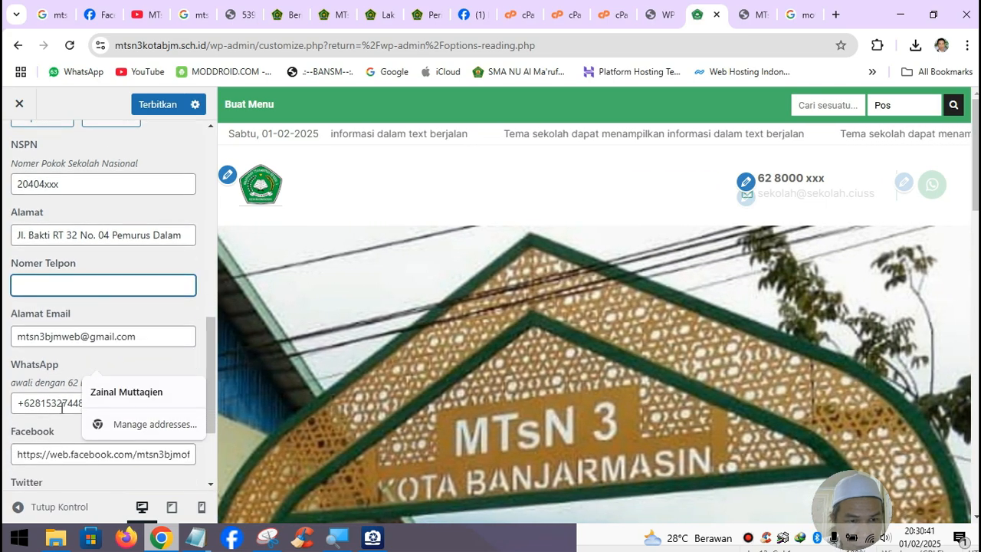
{"action": "left_click", "coordinate": [55, 406]}
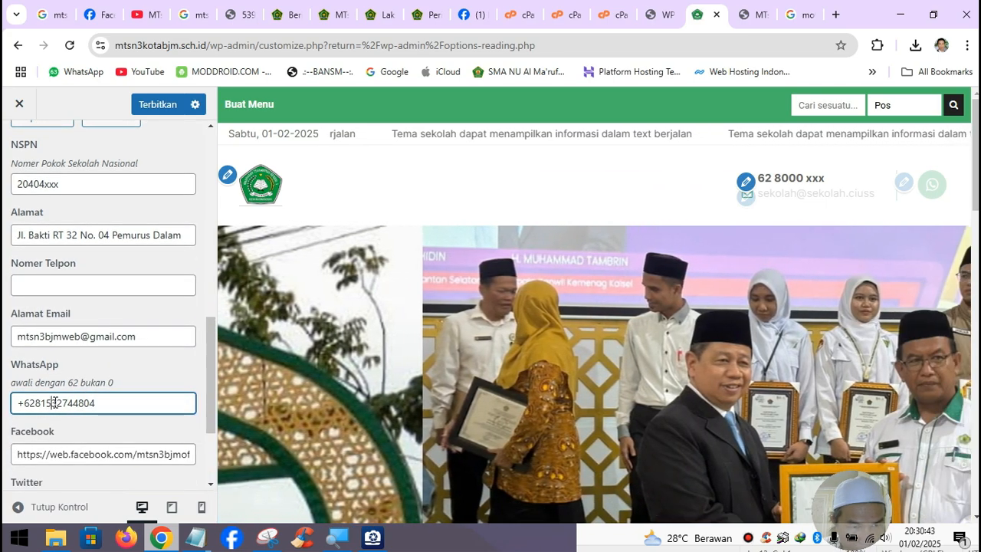
{"action": "left_click_drag", "start_coordinate": [51, 407], "coordinate": [128, 407]}
{"action": "key", "text": "BackSpace"}
{"action": "key", "text": "BackSpace"}
{"action": "key", "text": "BackSpace"}
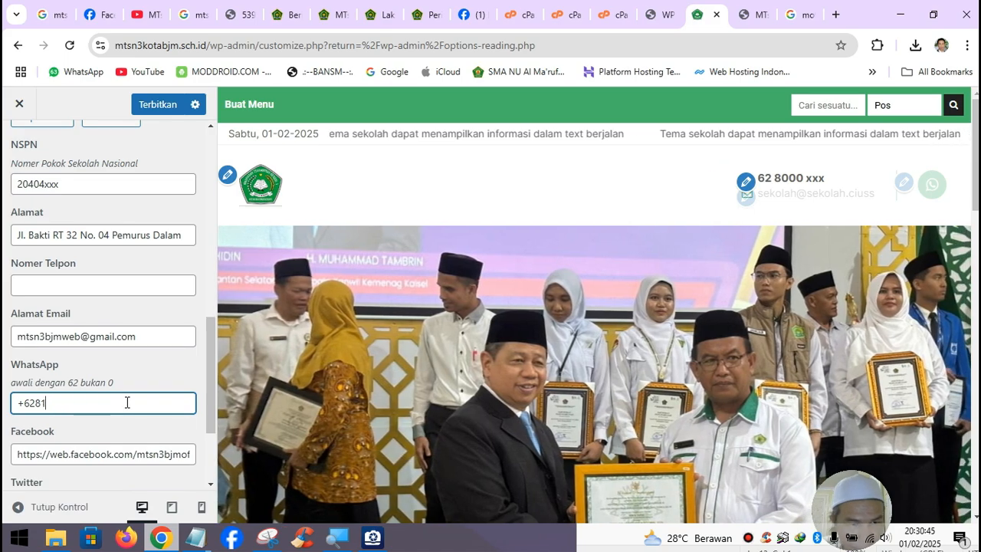
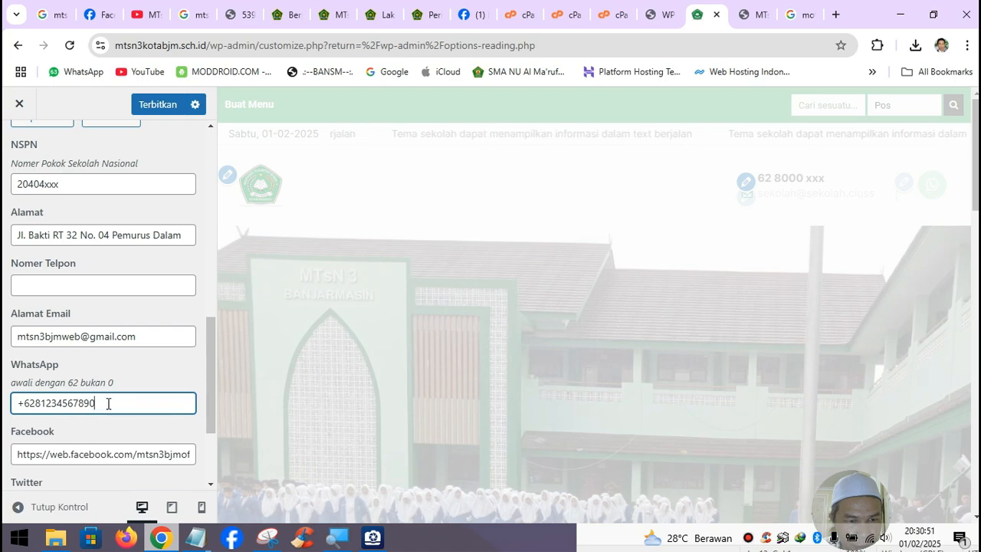
- Copy the new WhatsApp number into the Nomer Telpon field
{"action": "left_click_drag", "start_coordinate": [108, 403], "coordinate": [3, 406]}
{"action": "key", "text": "ctrl+c"}
{"action": "left_click", "coordinate": [38, 285]}
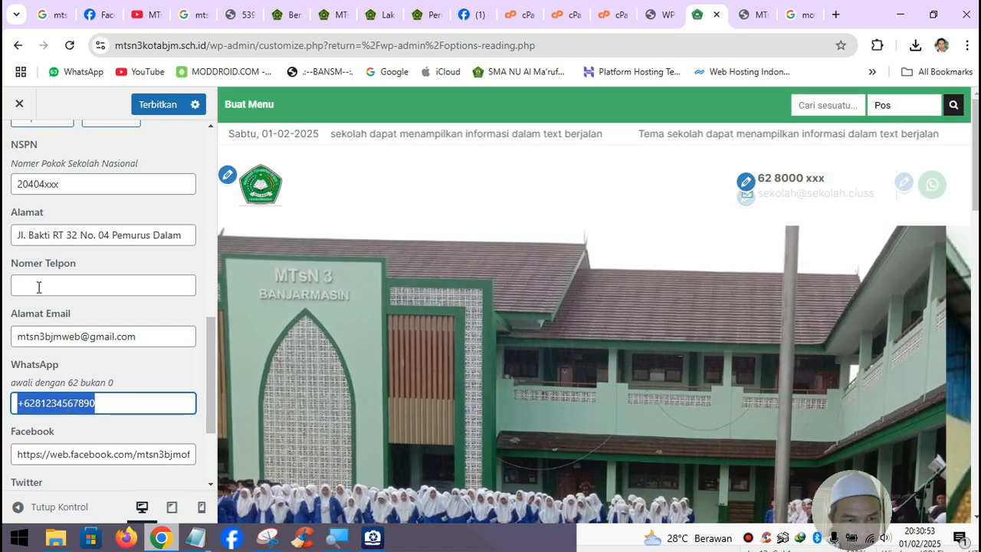
{"action": "key", "text": "ctrl+v"}
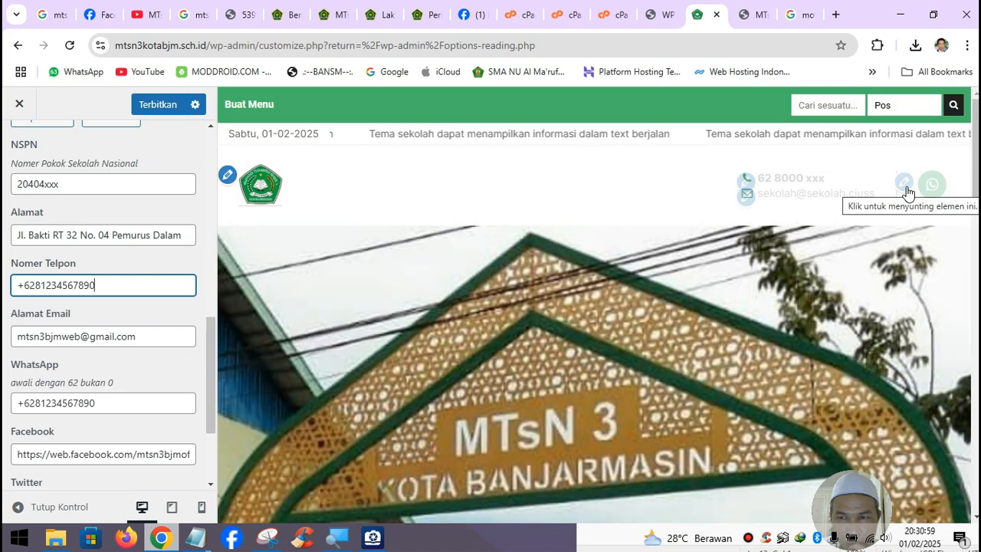
{"action": "key", "text": "Tab"}
{"action": "key", "text": "Tab"}
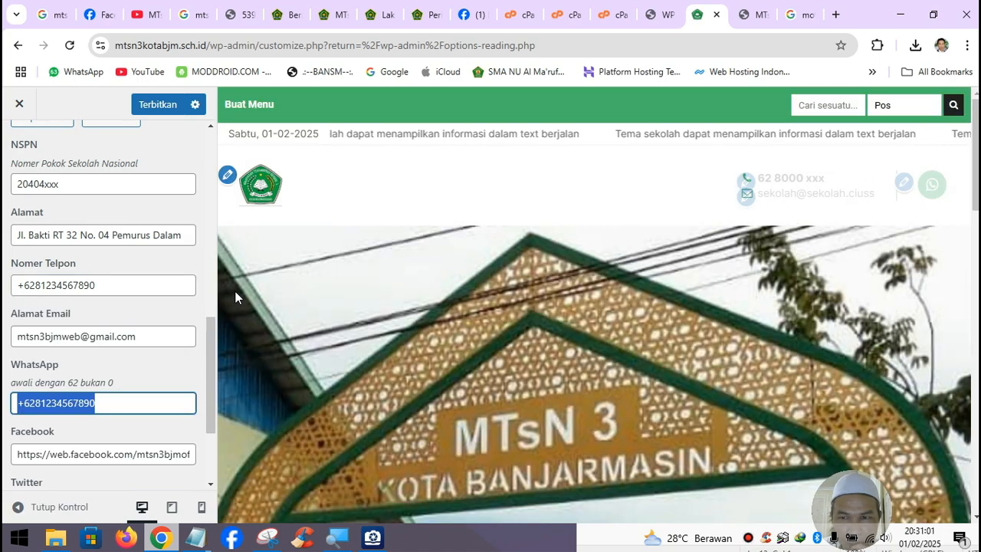
{"action": "scroll", "coordinate": [143, 414], "scroll_direction": "down", "scroll_amount": 1}
{"action": "scroll", "coordinate": [142, 409], "scroll_direction": "up", "scroll_amount": 6}
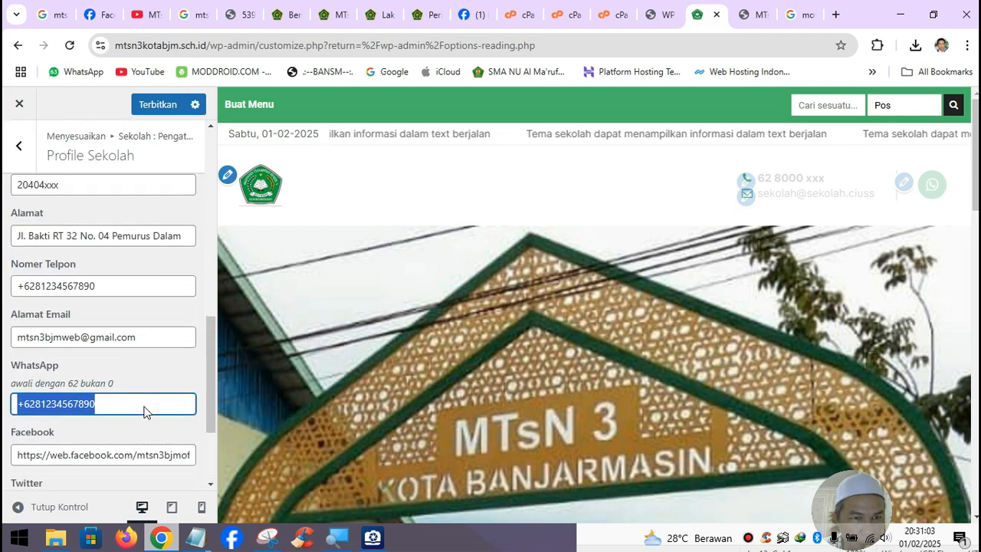
{"action": "scroll", "coordinate": [142, 403], "scroll_direction": "up", "scroll_amount": 3}
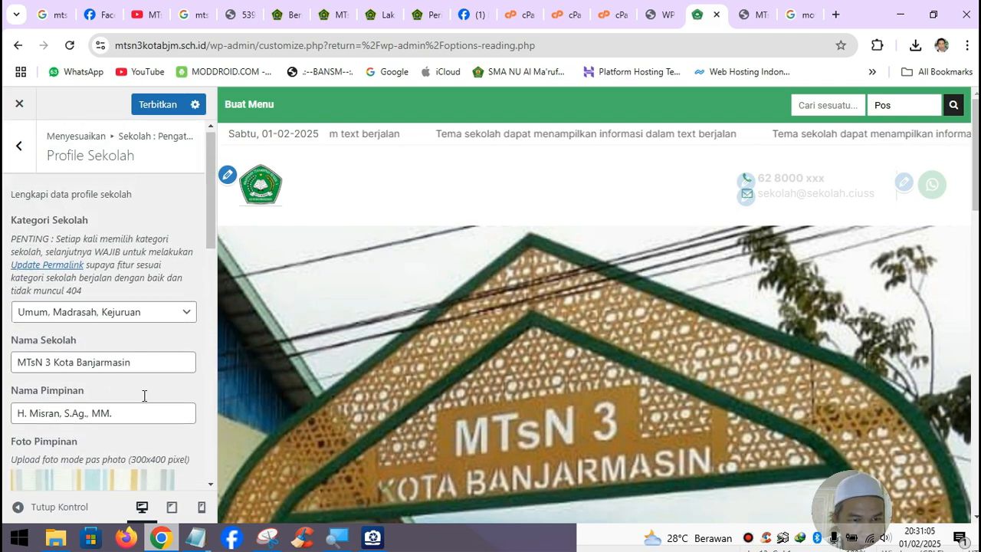
- In Replace Text, change the Kepala Sekolah label to Kepala Madrasah
{"action": "left_click", "coordinate": [24, 155]}
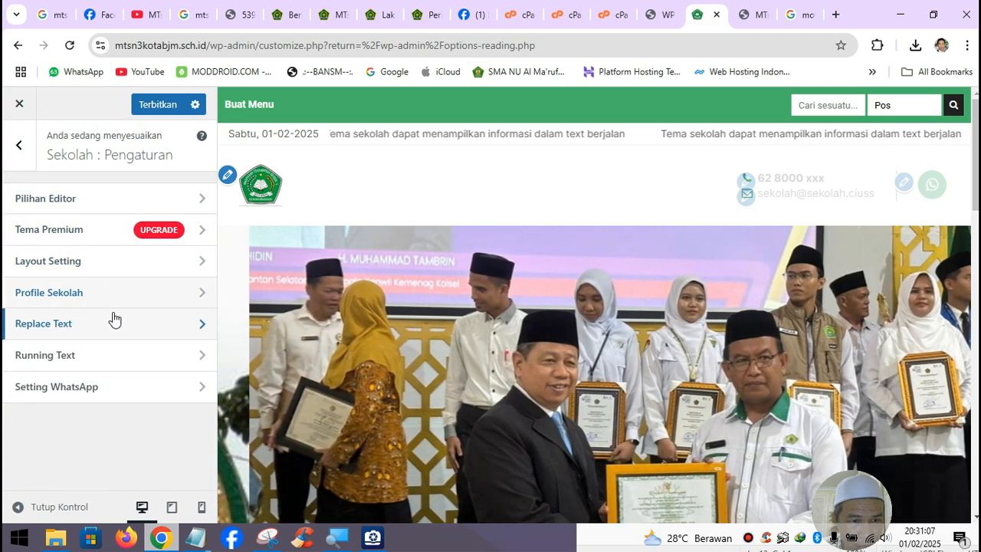
{"action": "left_click", "coordinate": [114, 320]}
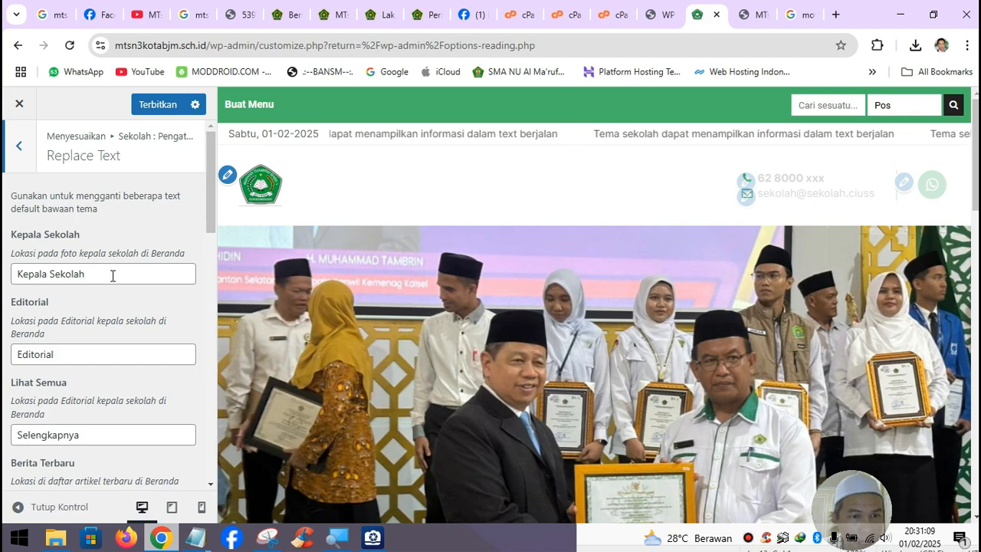
{"action": "left_click", "coordinate": [98, 272]}
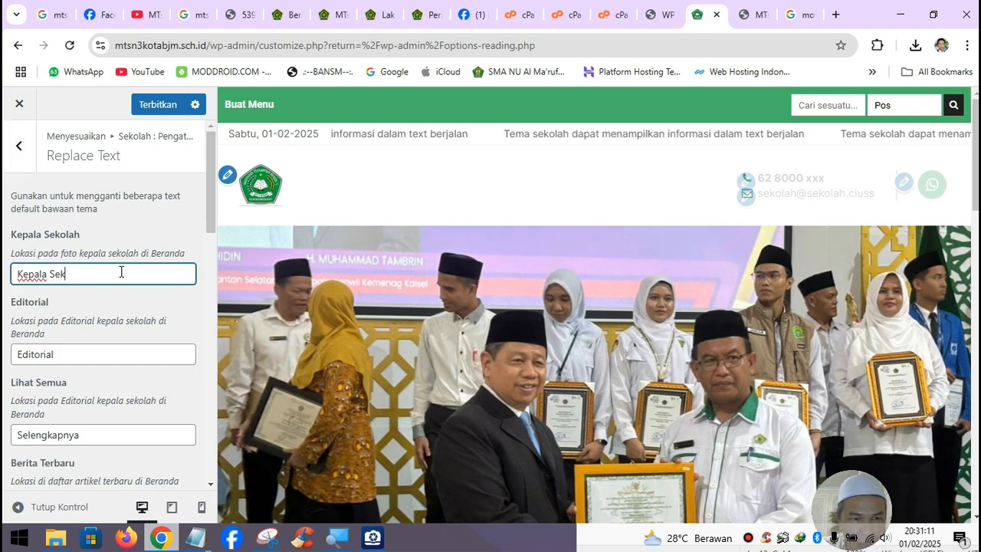
{"action": "key", "text": "BackSpace"}
{"action": "key", "text": "BackSpace"}
{"action": "key", "text": "BackSpace"}
{"action": "type", "text": "Madras"}
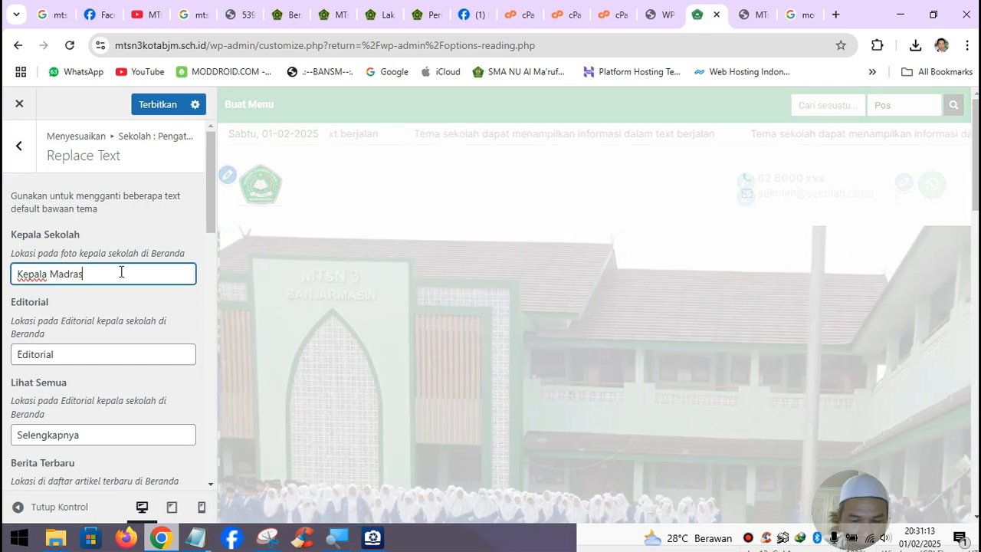
{"action": "type", "text": "ah"}
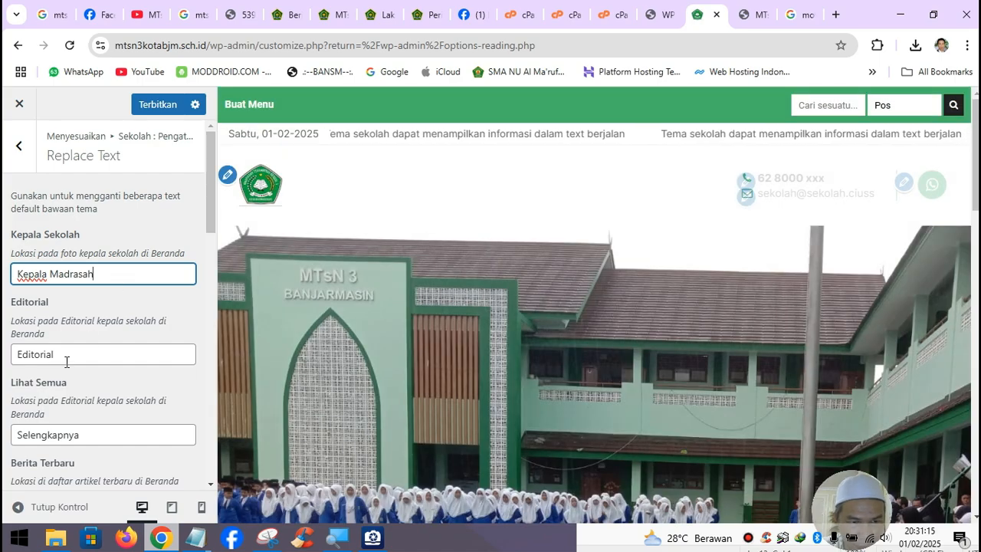
- Edit the Editorial label, briefly trying Sambutan before retyping Editorial
{"action": "left_click_drag", "start_coordinate": [66, 360], "coordinate": [4, 354]}
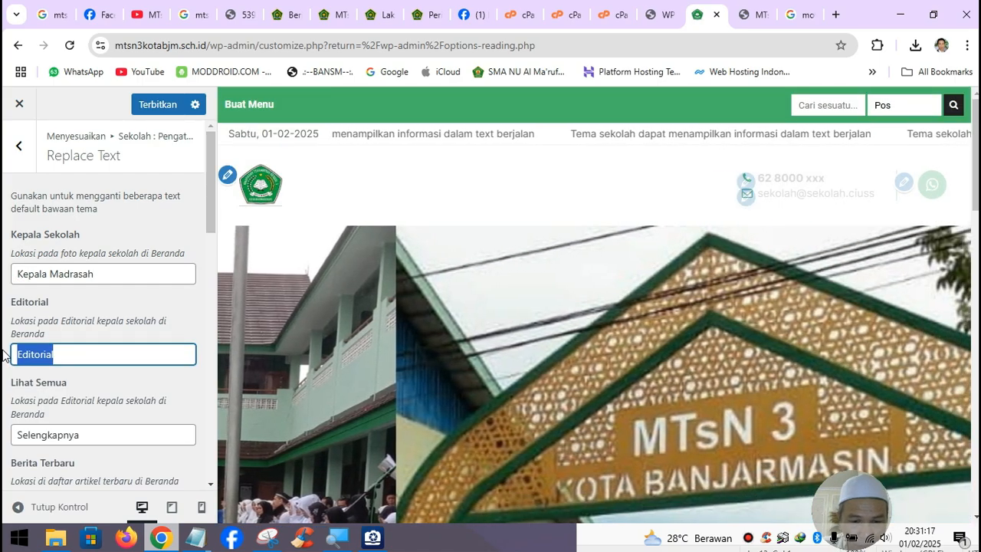
{"action": "type", "text": "Sambutan"}
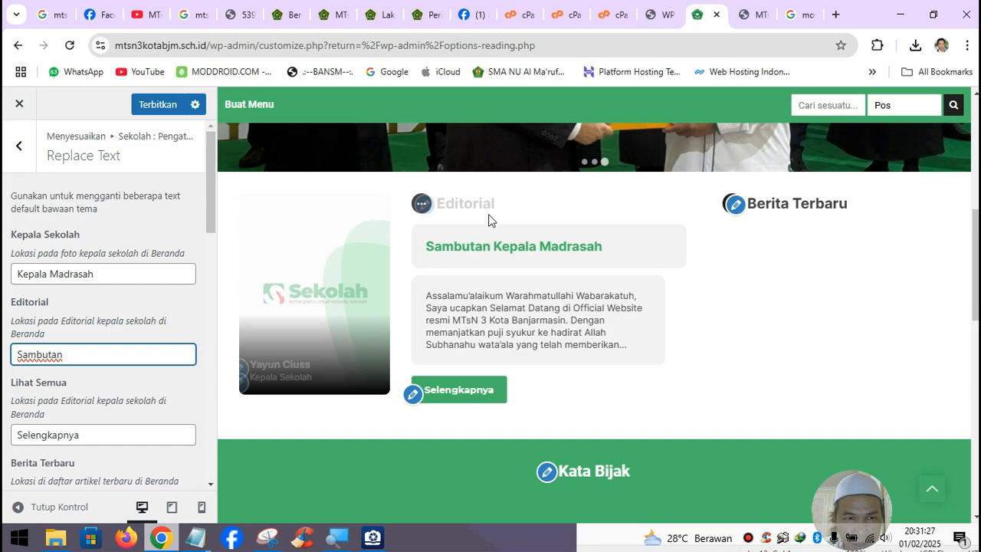
{"action": "left_click_drag", "start_coordinate": [85, 360], "coordinate": [8, 353]}
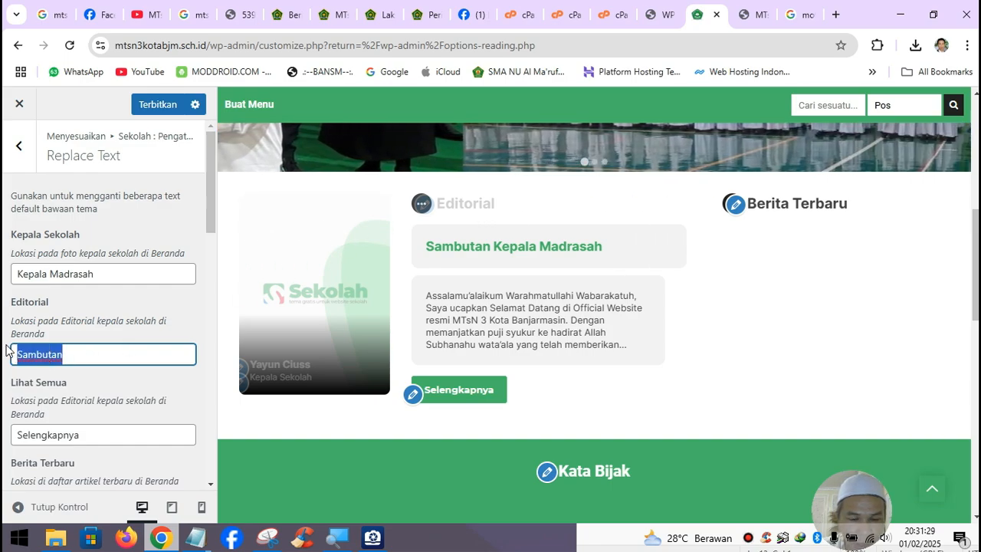
{"action": "type", "text": "EDitorial"}
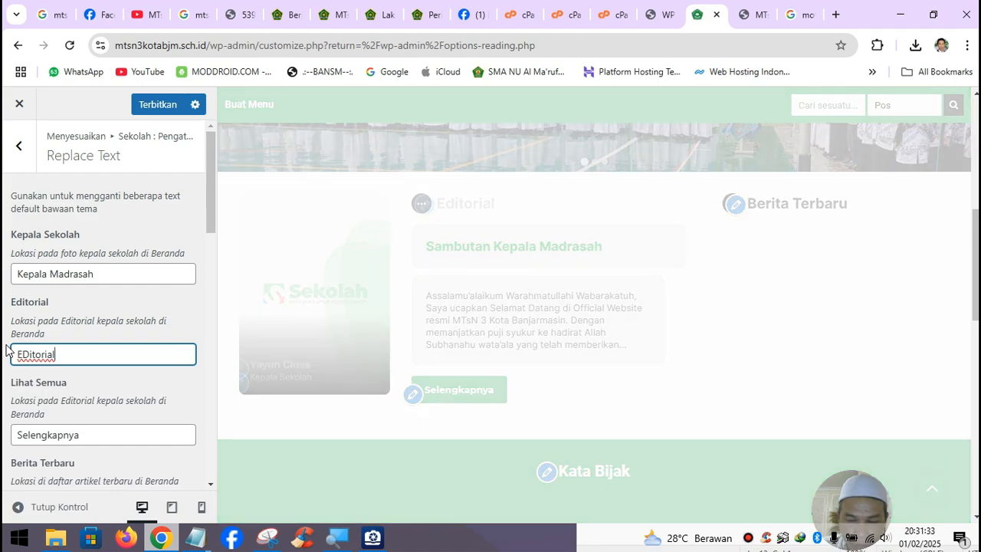
{"action": "key", "text": "BackSpace"}
{"action": "type", "text": "d"}
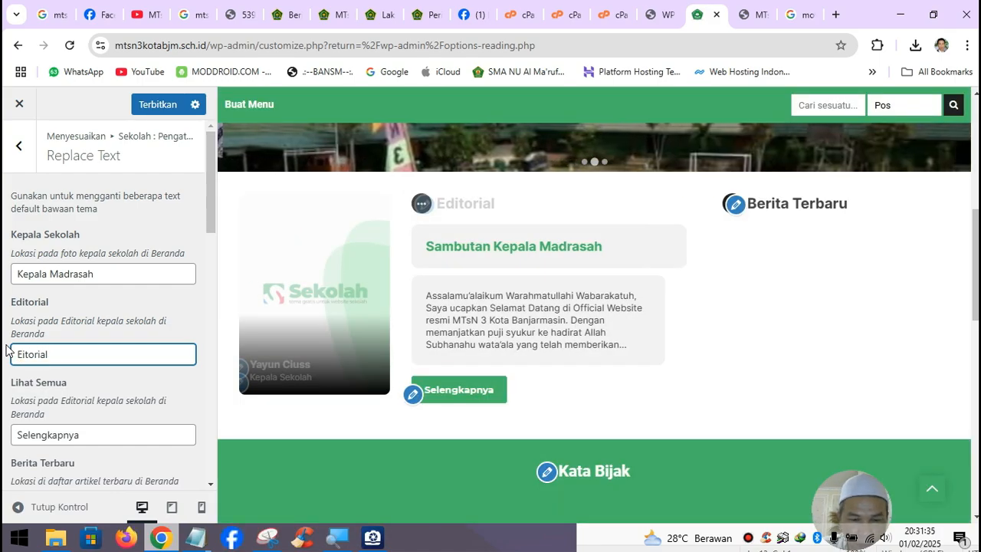
- Rename the Guru-Guru Keren label to Daftar Guru & Staf
{"action": "scroll", "coordinate": [84, 403], "scroll_direction": "down", "scroll_amount": 3}
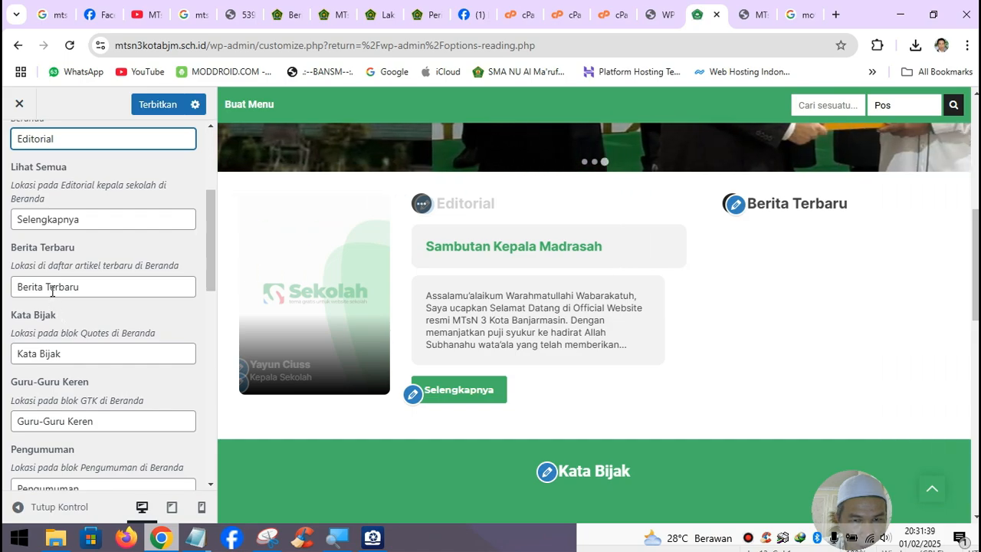
{"action": "scroll", "coordinate": [123, 315], "scroll_direction": "down", "scroll_amount": 1}
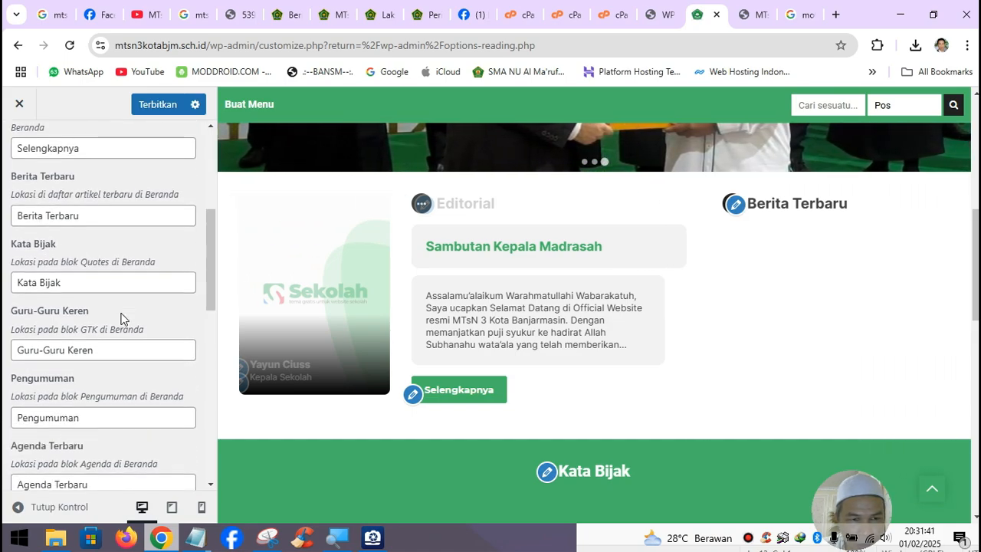
{"action": "scroll", "coordinate": [559, 415], "scroll_direction": "down", "scroll_amount": 1}
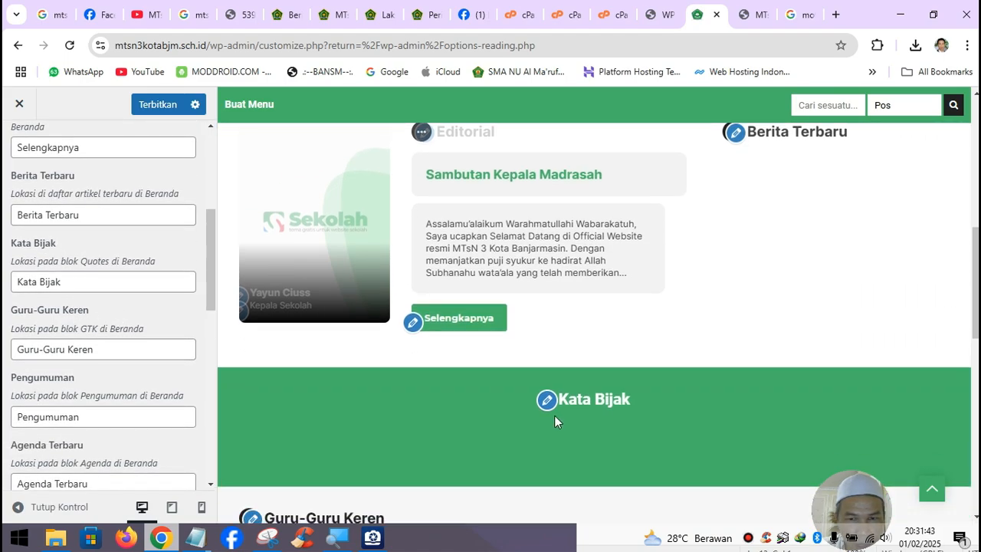
{"action": "left_click_drag", "start_coordinate": [110, 351], "coordinate": [4, 354]}
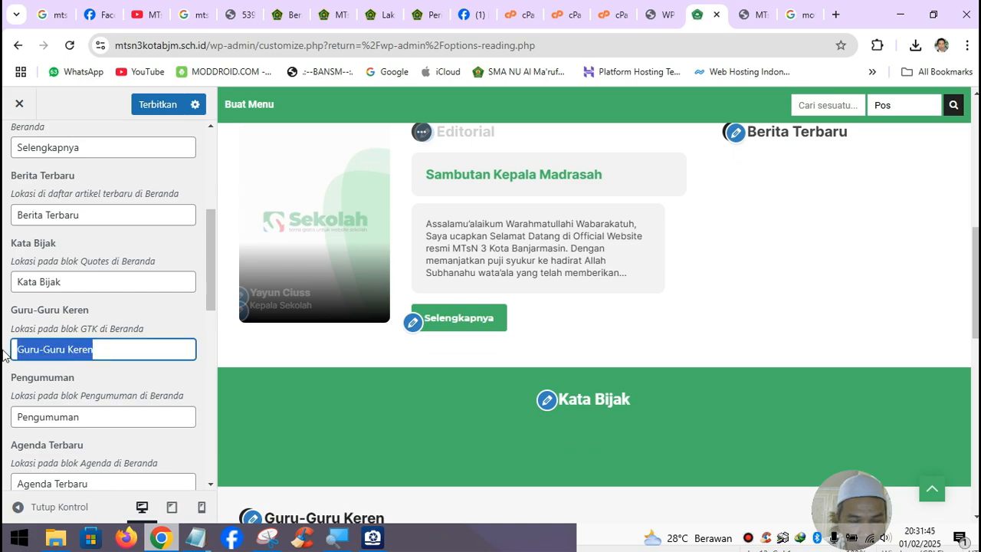
{"action": "type", "text": "Daftar Guru"}
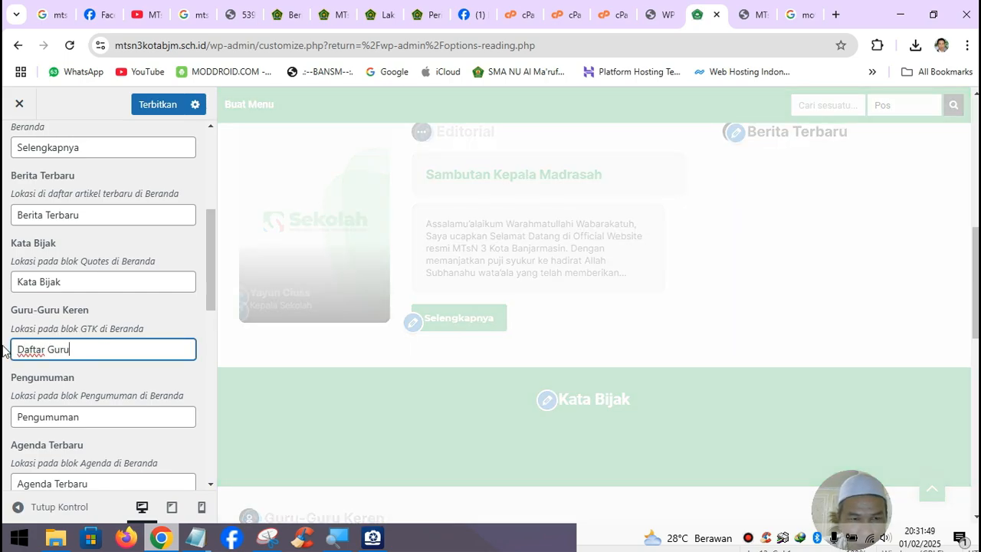
{"action": "type", "text": " & S"}
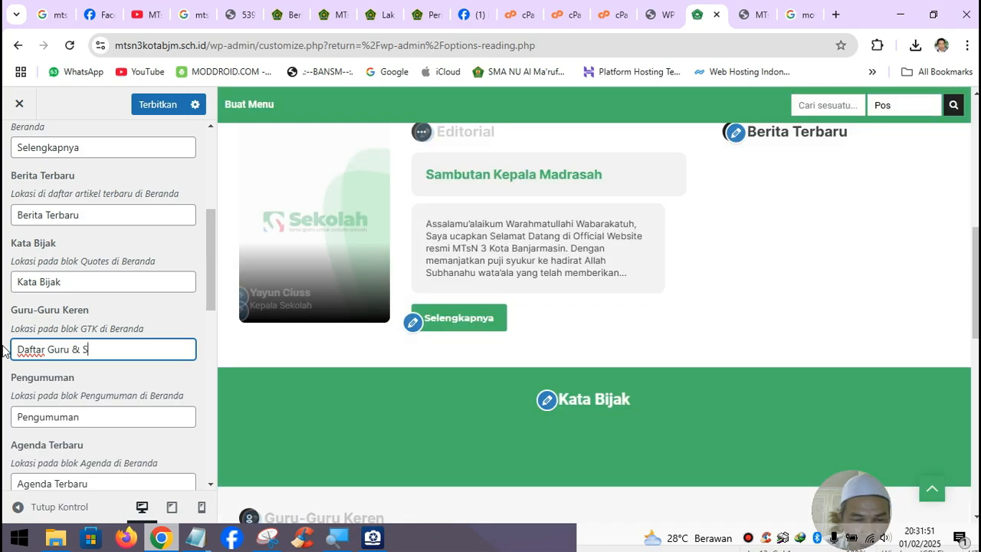
{"action": "type", "text": "taf"}
- Rename Agenda Terbaru to Agenda Madrasah and start retyping Blog Guru as Tulisan Guru & Siswa
{"action": "scroll", "coordinate": [44, 363], "scroll_direction": "down", "scroll_amount": 2}
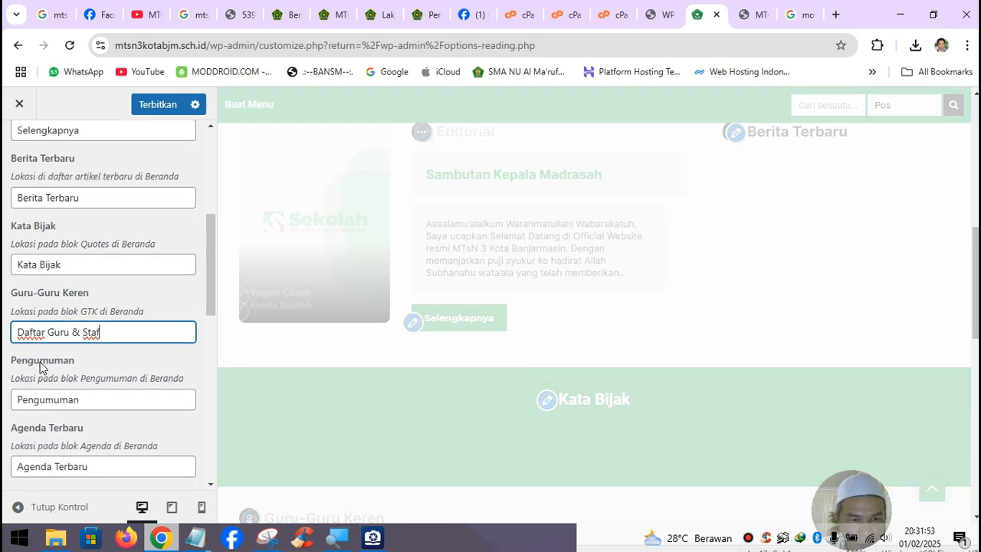
{"action": "scroll", "coordinate": [455, 378], "scroll_direction": "down", "scroll_amount": 4}
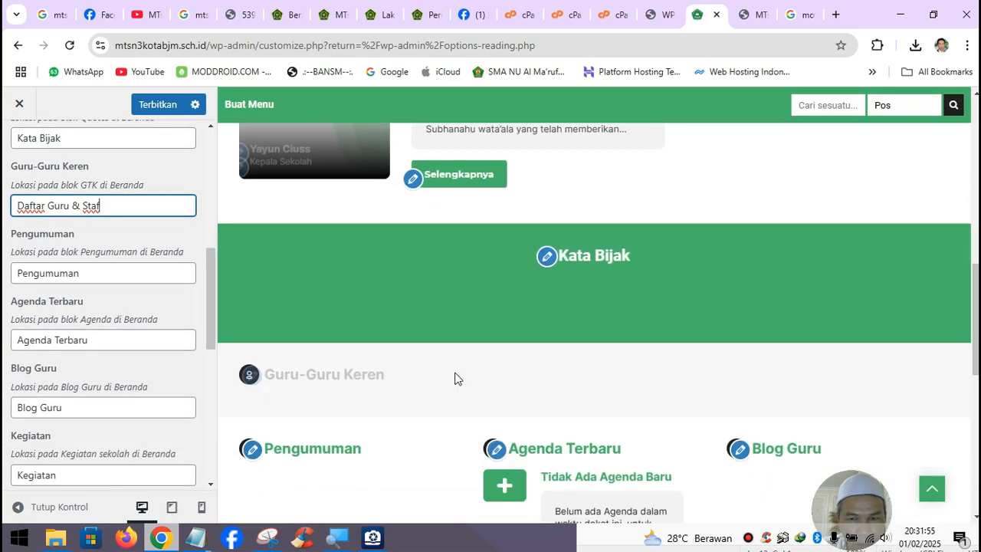
{"action": "left_click", "coordinate": [56, 339]}
{"action": "left_click_drag", "start_coordinate": [56, 340], "coordinate": [105, 335]}
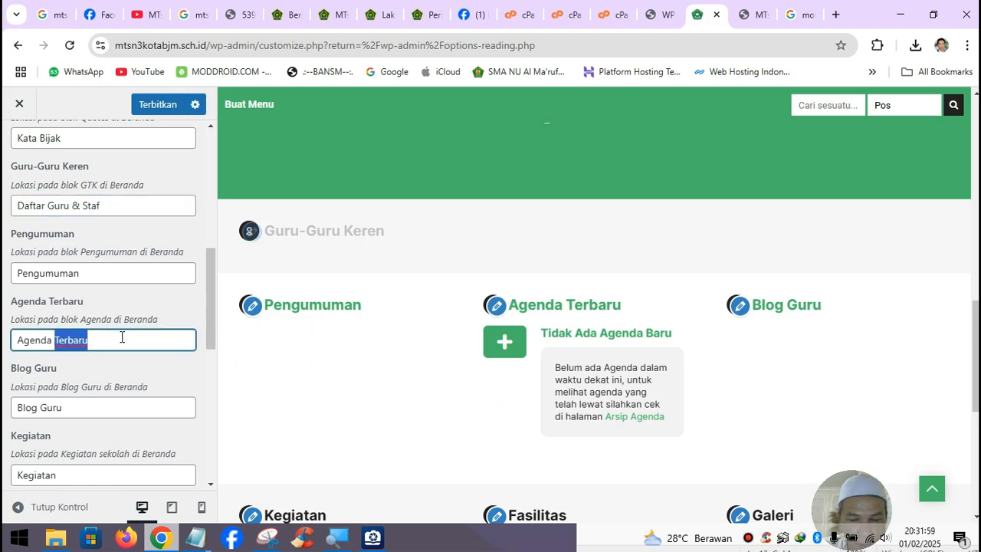
{"action": "type", "text": "M"}
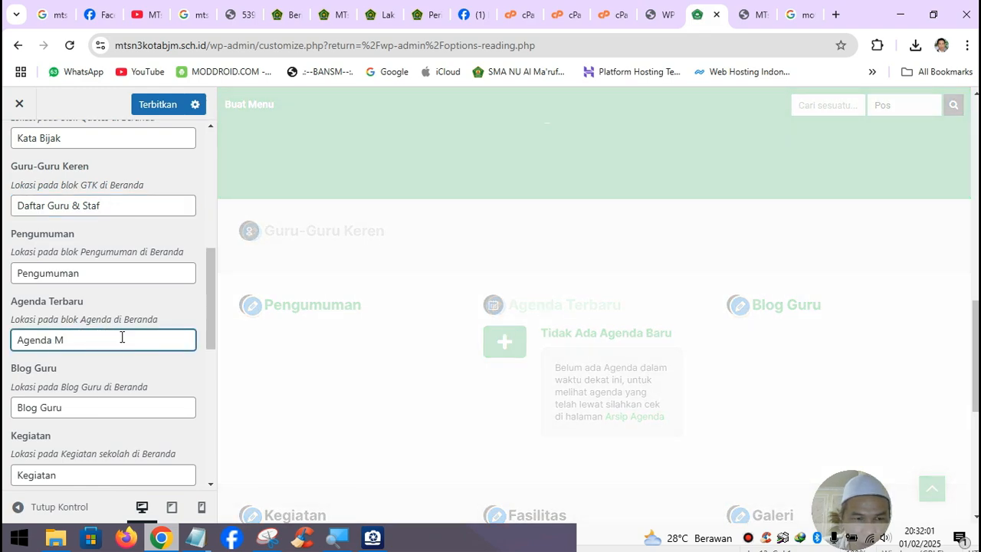
{"action": "type", "text": "adrasah"}
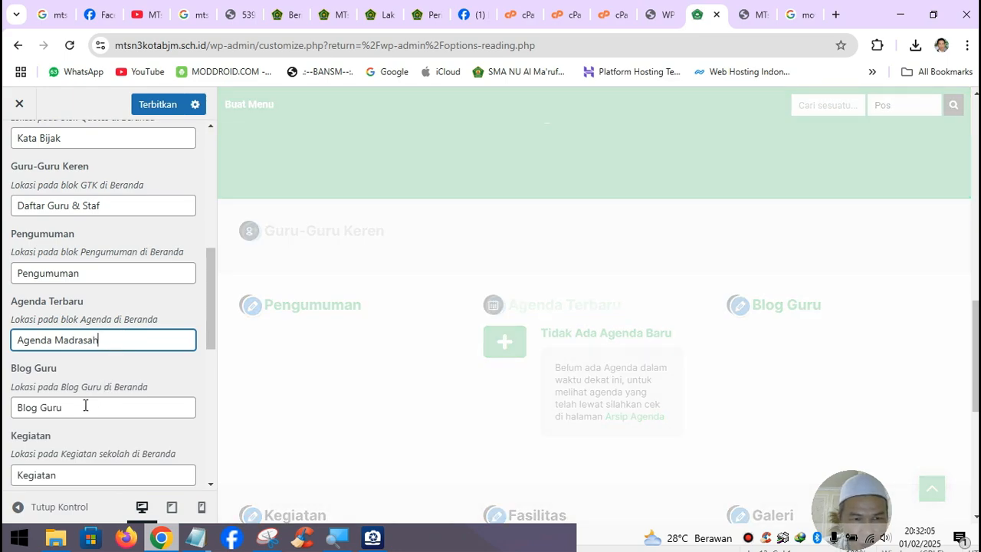
{"action": "left_click_drag", "start_coordinate": [83, 405], "coordinate": [40, 406]}
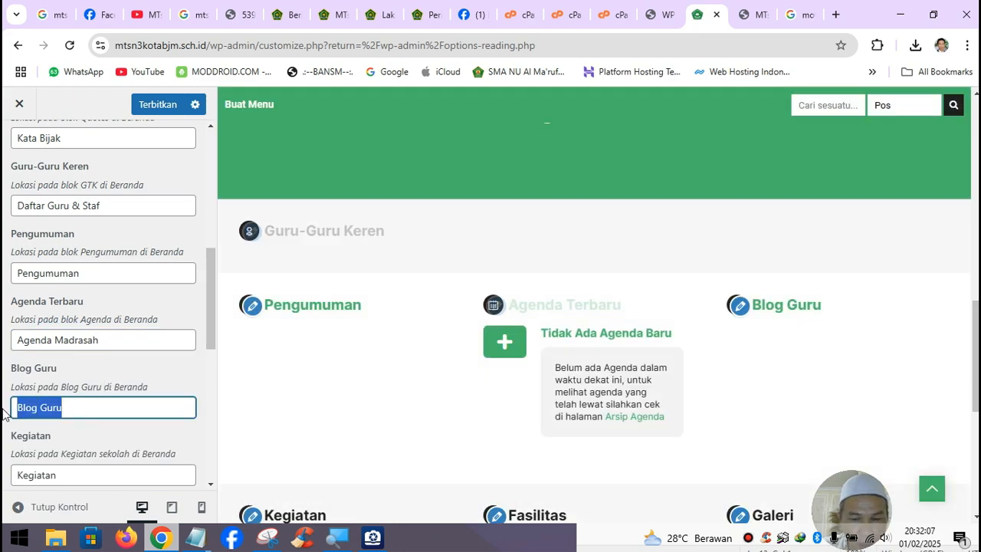
{"action": "type", "text": "Tulisan"}
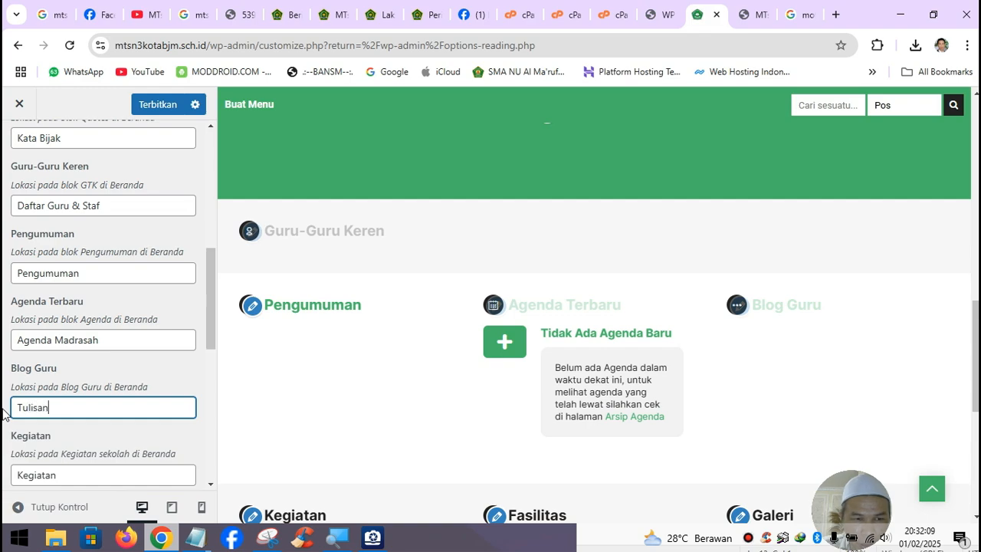
{"action": "type", "text": " Guru & Siswa"}
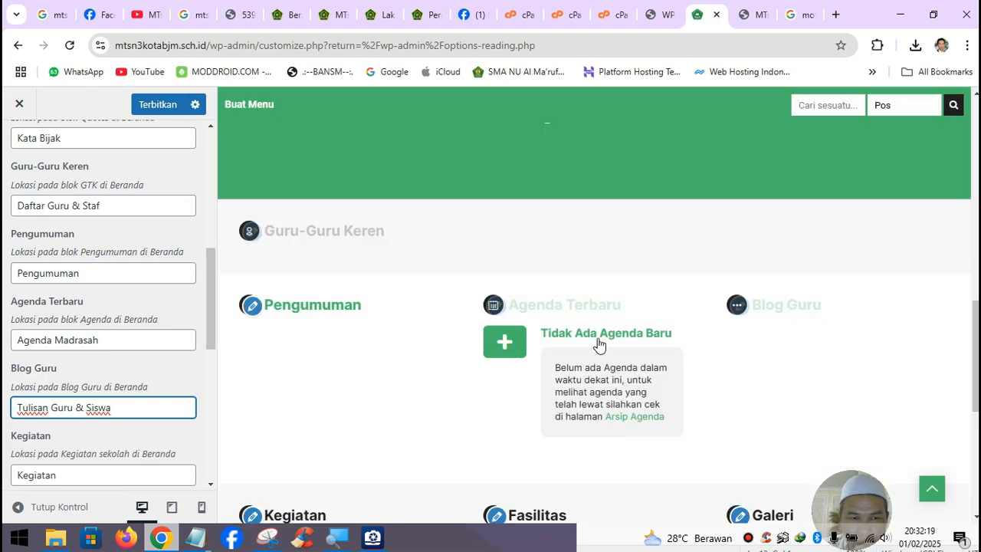
- Replace the Kegiatan homepage label text with 'Ekstrakurikuler'
{"action": "scroll", "coordinate": [116, 397], "scroll_direction": "down", "scroll_amount": 2}
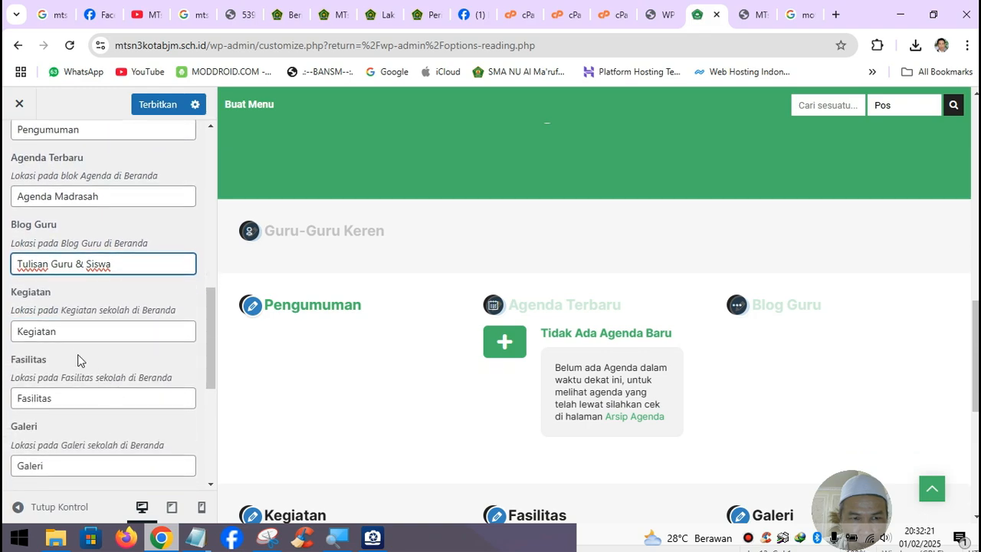
{"action": "left_click_drag", "start_coordinate": [77, 332], "coordinate": [4, 341]}
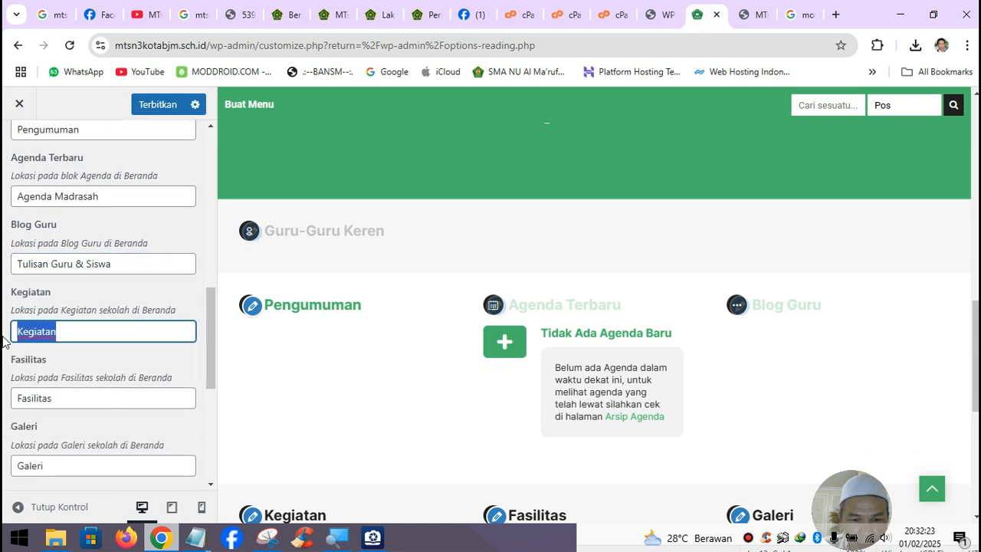
{"action": "type", "text": "Ekstrak"}
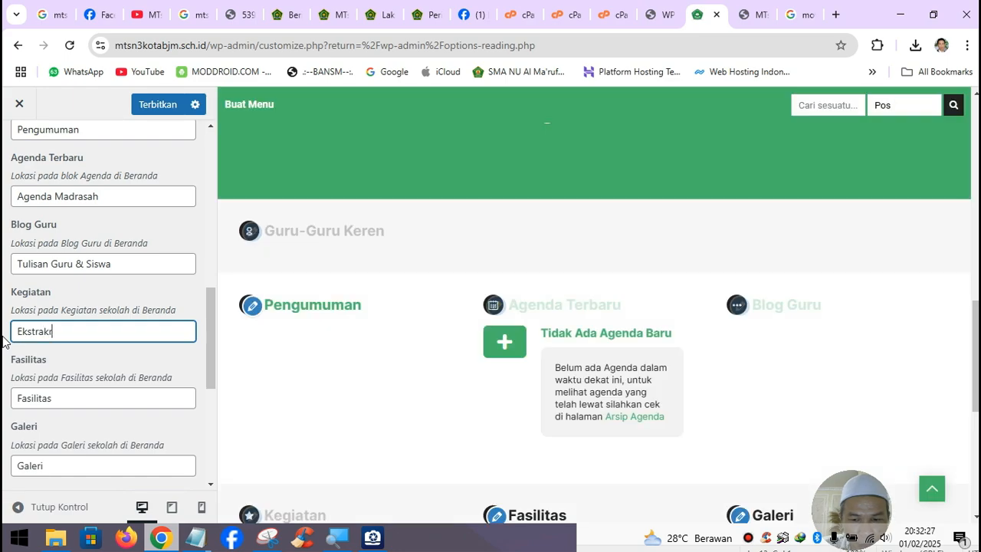
{"action": "key", "text": "BackSpace"}
{"action": "key", "text": "BackSpace"}
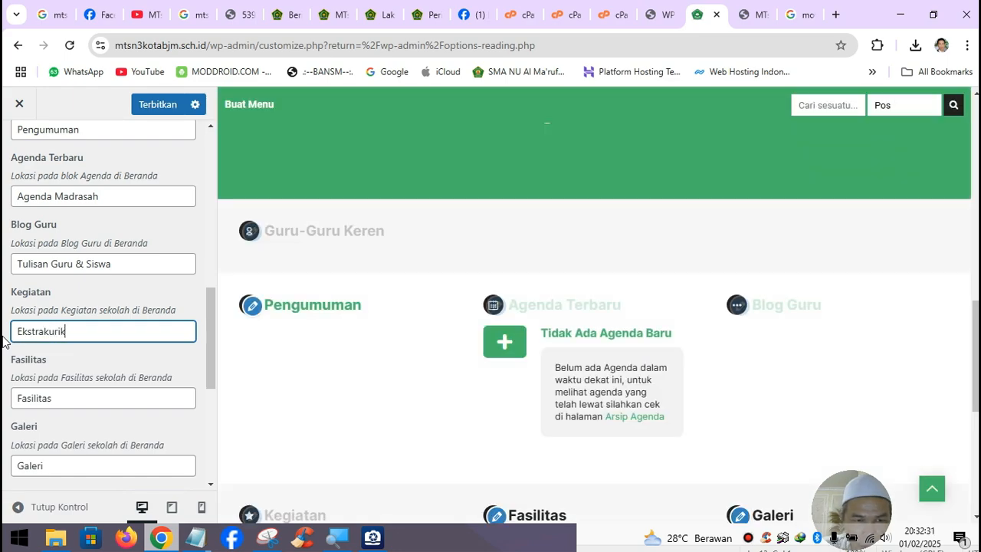
{"action": "type", "text": "kuler"}
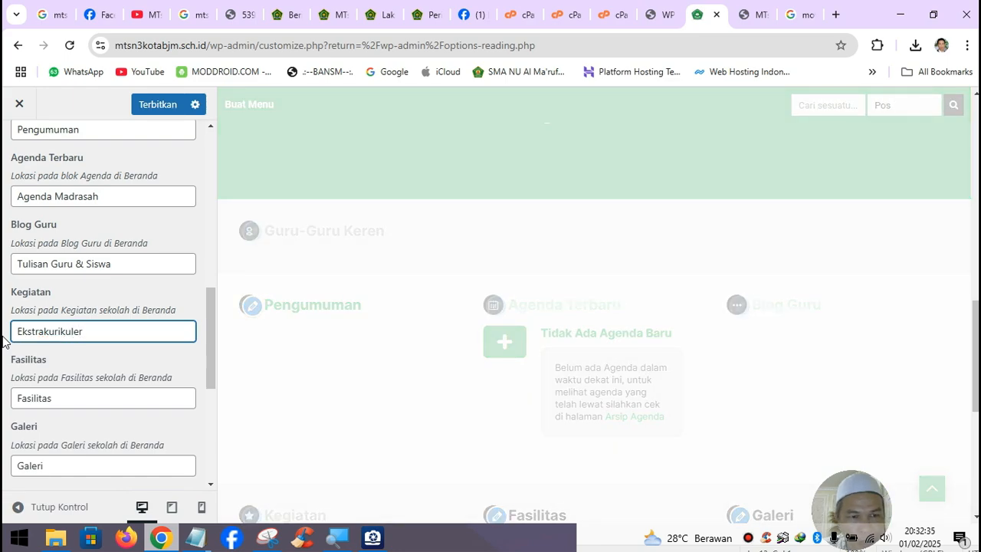
{"action": "scroll", "coordinate": [95, 378], "scroll_direction": "down", "scroll_amount": 1}
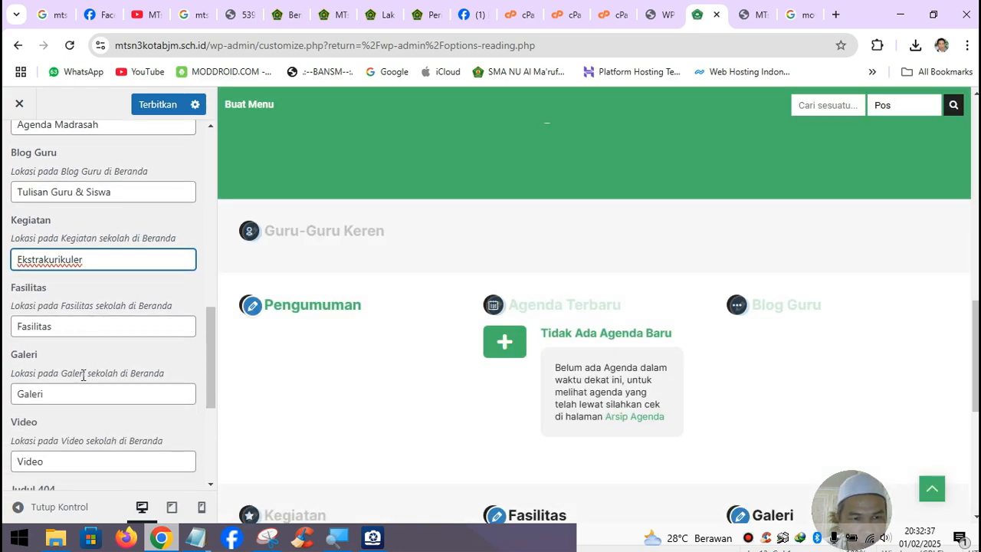
{"action": "scroll", "coordinate": [58, 391], "scroll_direction": "down", "scroll_amount": 1}
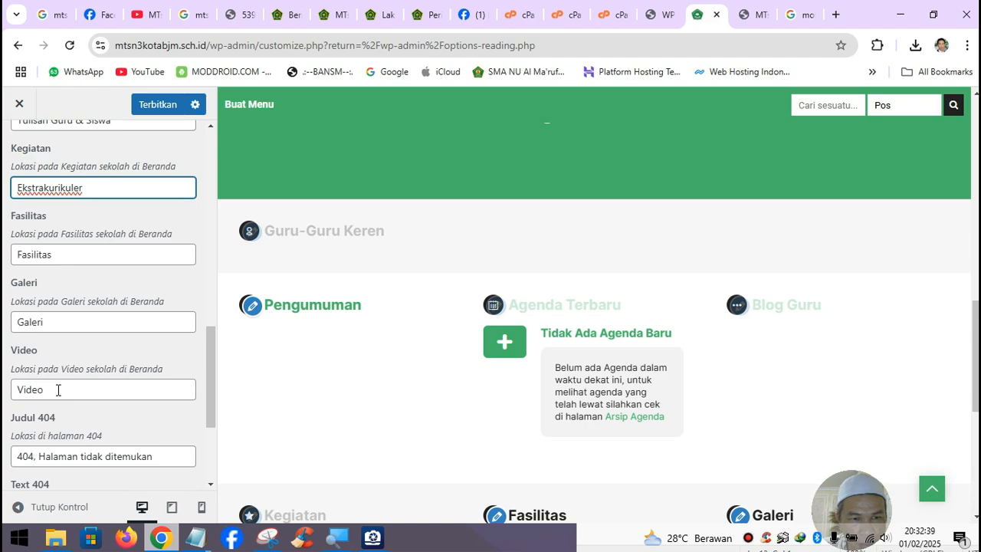
{"action": "scroll", "coordinate": [57, 390], "scroll_direction": "down", "scroll_amount": 2}
{"action": "scroll", "coordinate": [54, 403], "scroll_direction": "down", "scroll_amount": 1}
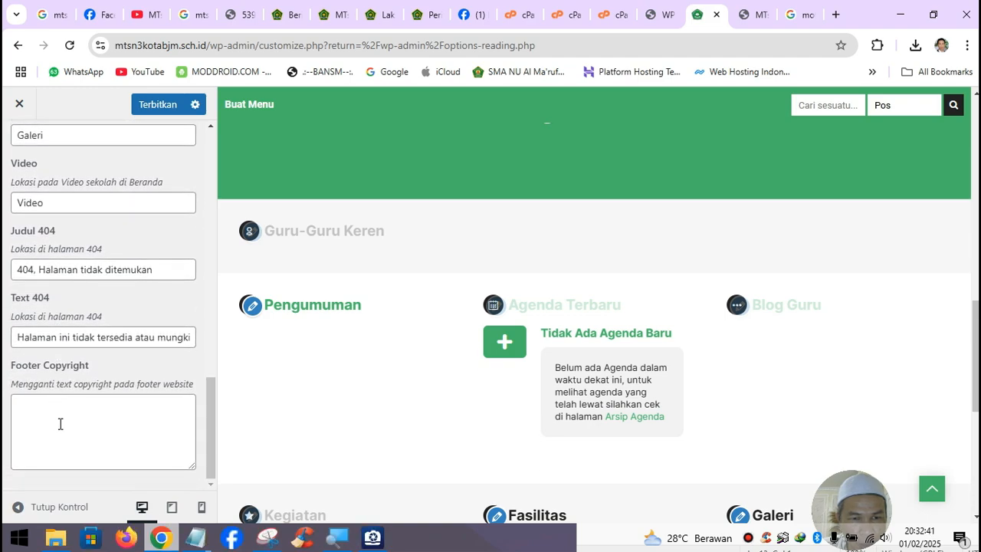
- Enter 'Tim IT MTsN 3 Kota Banjarmasin' as the footer copyright text
{"action": "left_click", "coordinate": [60, 423]}
{"action": "type", "text": "Ti"}
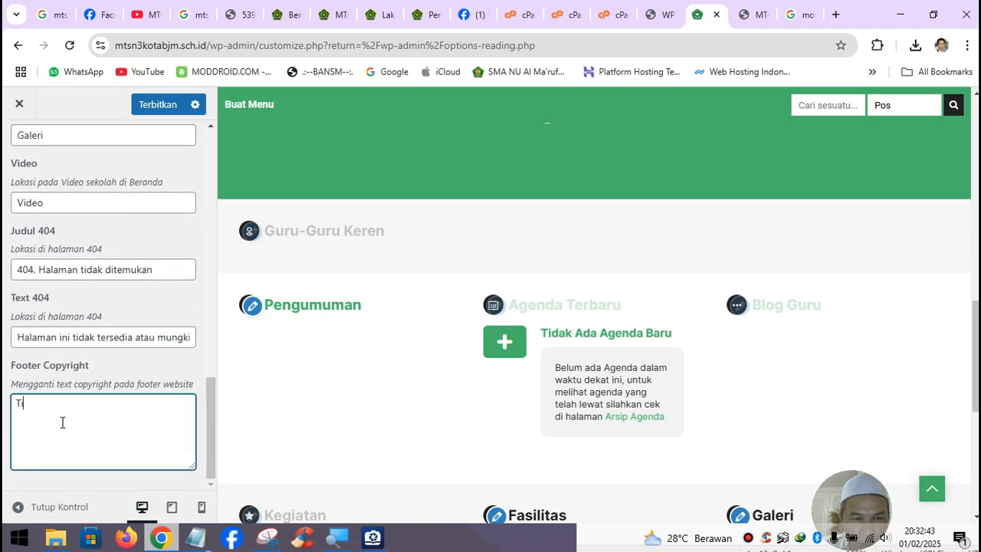
{"action": "type", "text": "m IT MT"}
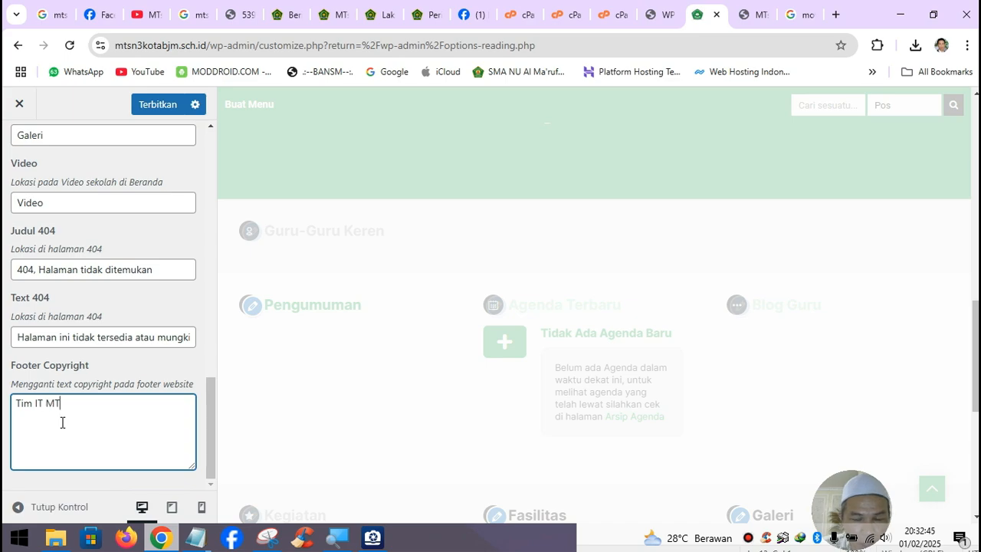
{"action": "type", "text": "sN 3"}
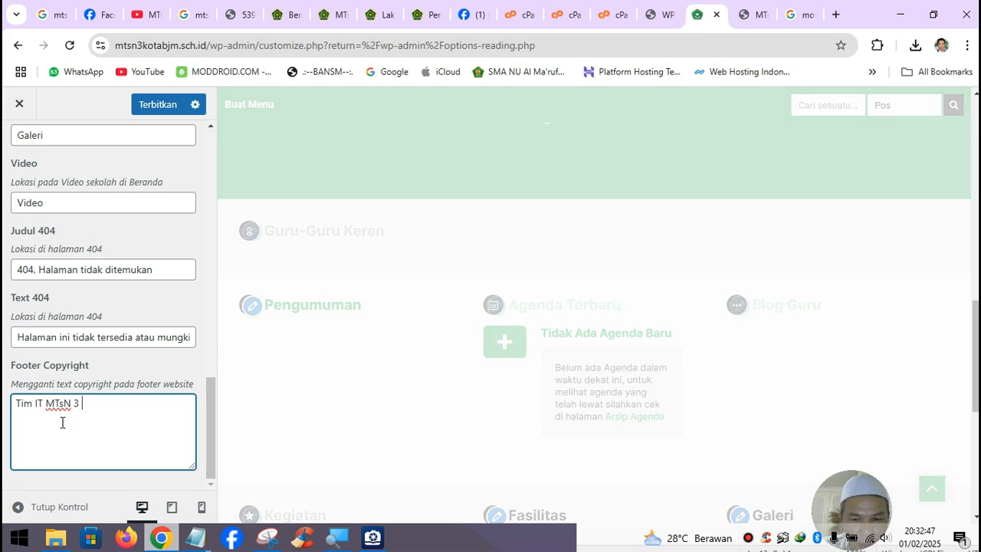
{"action": "type", "text": " Kota Banjarmasin"}
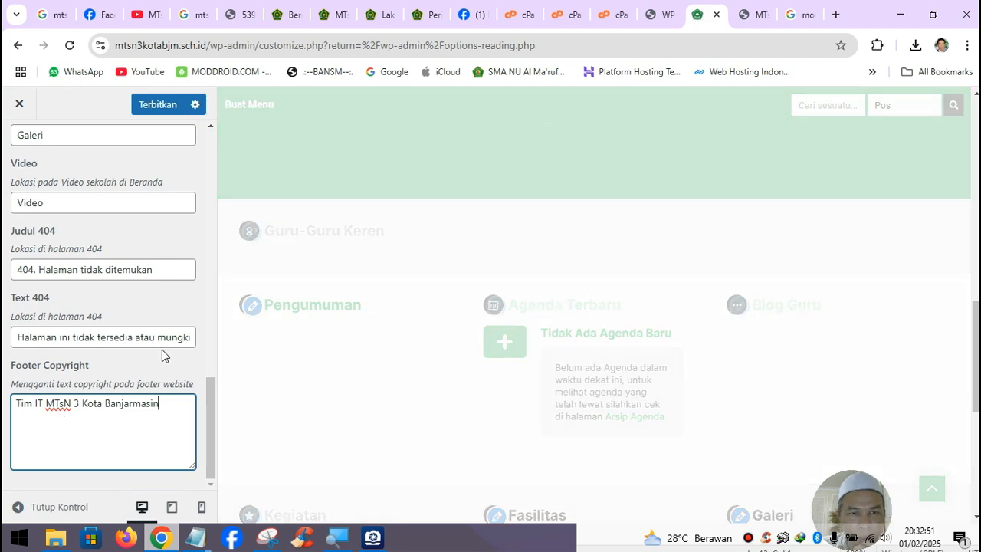
{"action": "scroll", "coordinate": [149, 378], "scroll_direction": "up", "scroll_amount": 10}
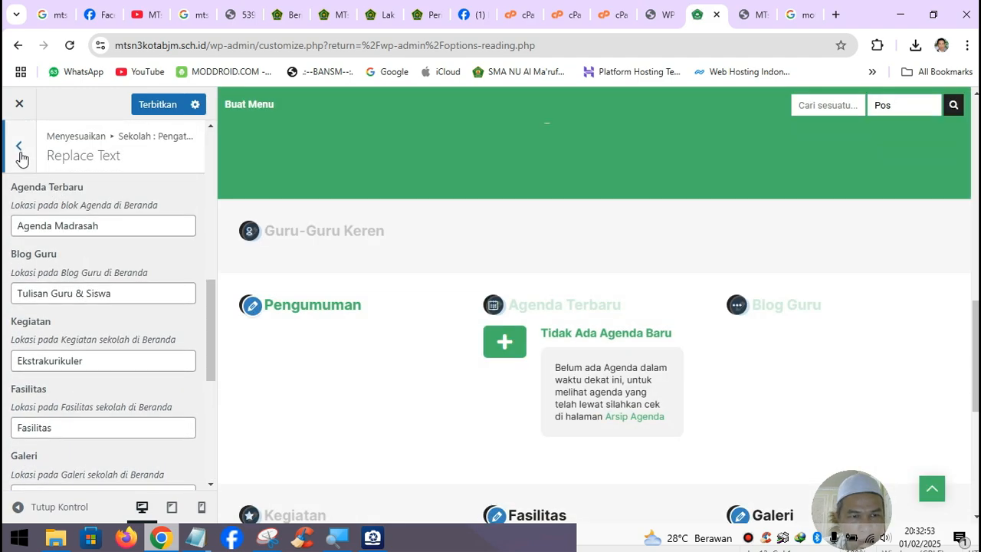
{"action": "left_click", "coordinate": [19, 145]}
- Replace the Isi running text content with 'Contoh running teks website MTsN 3 Kota Banjarmasin'
{"action": "left_click", "coordinate": [105, 356]}
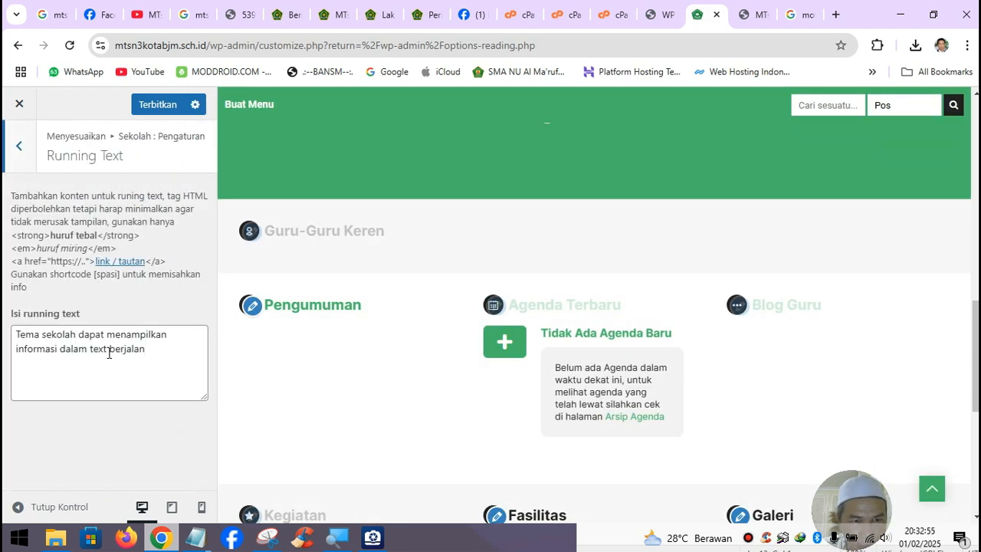
{"action": "left_click_drag", "start_coordinate": [154, 348], "coordinate": [6, 334]}
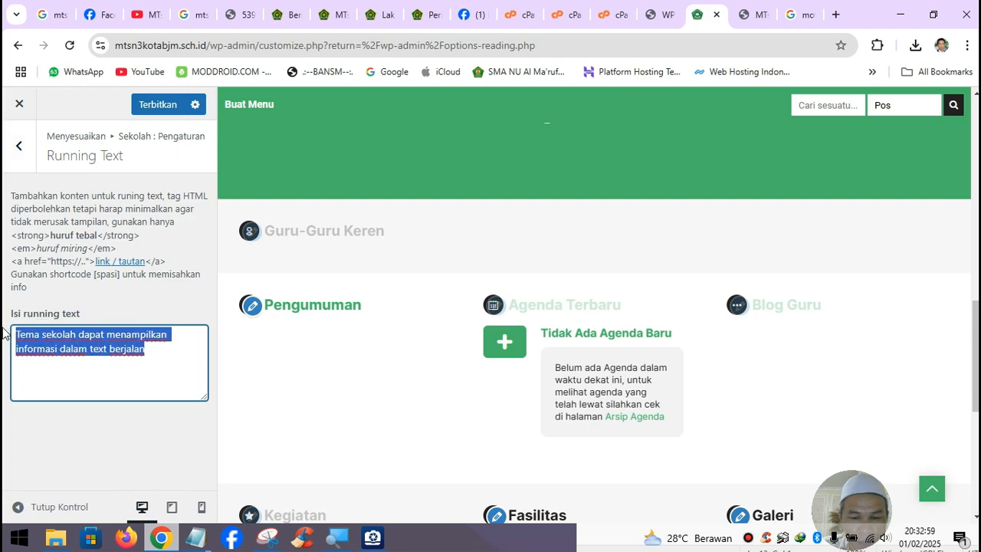
{"action": "type", "text": "Contoh ru"}
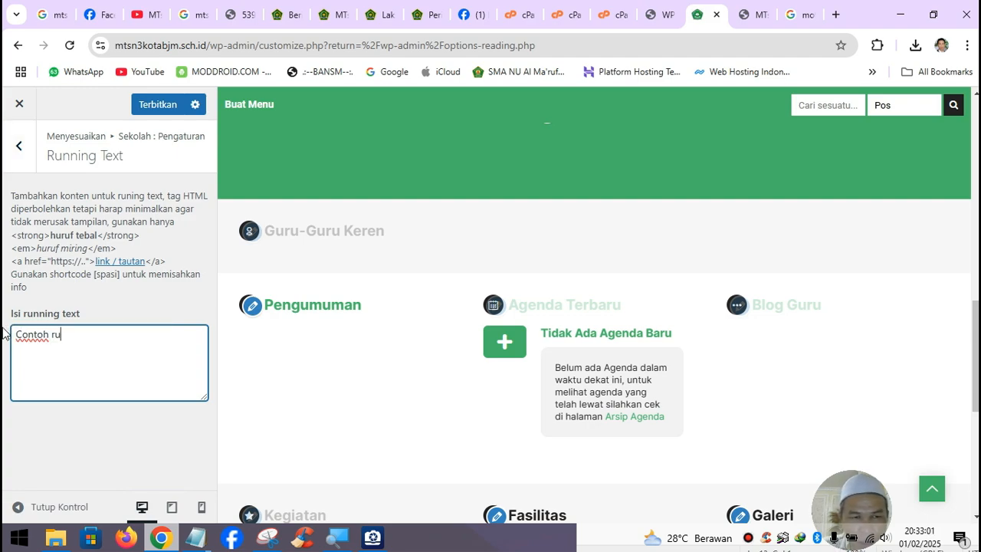
{"action": "type", "text": "nning t"}
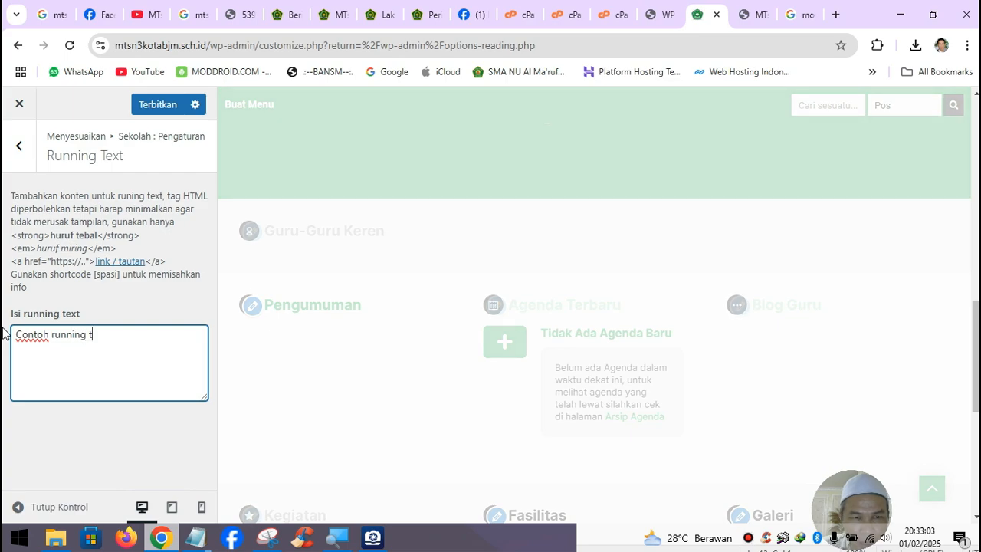
{"action": "type", "text": "eks "}
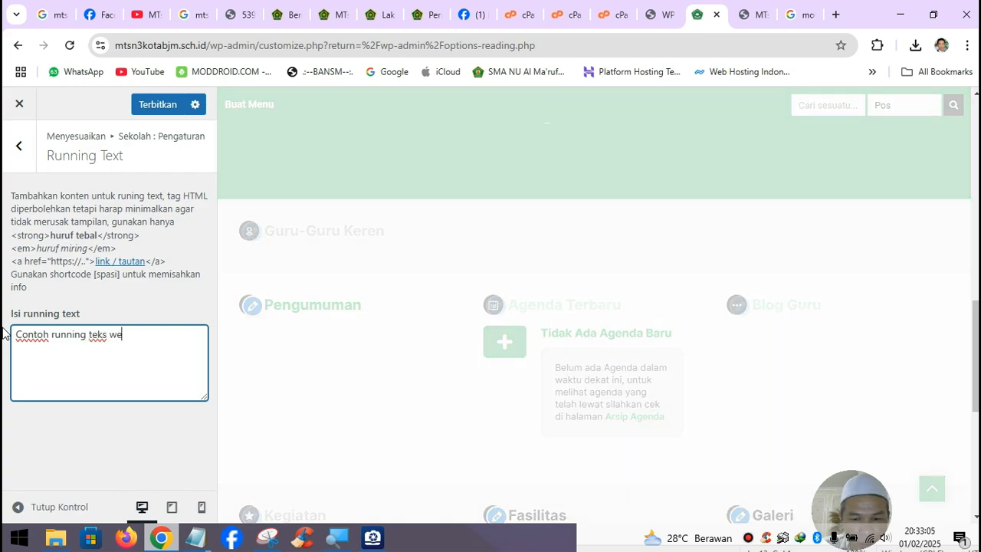
{"action": "type", "text": "website MT"}
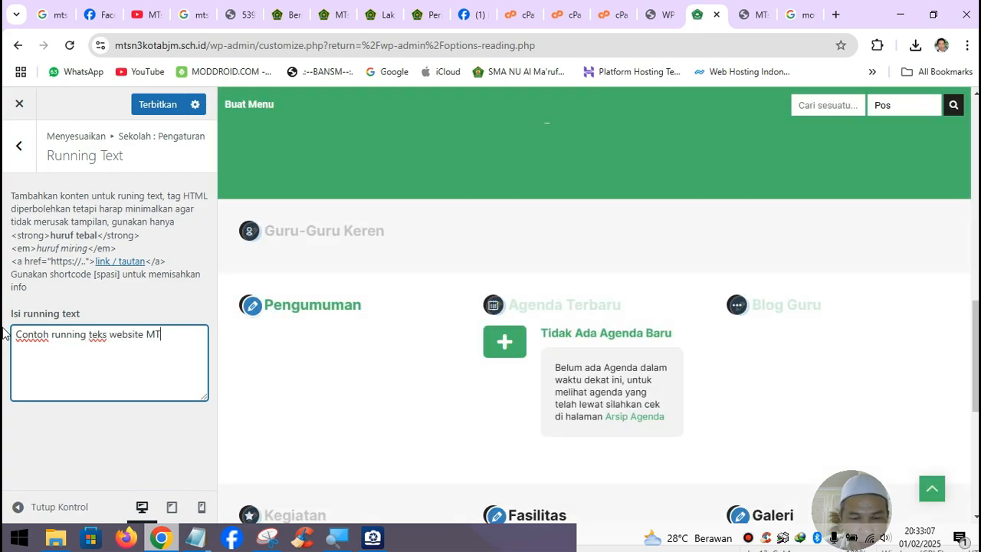
{"action": "type", "text": "sN 3 "}
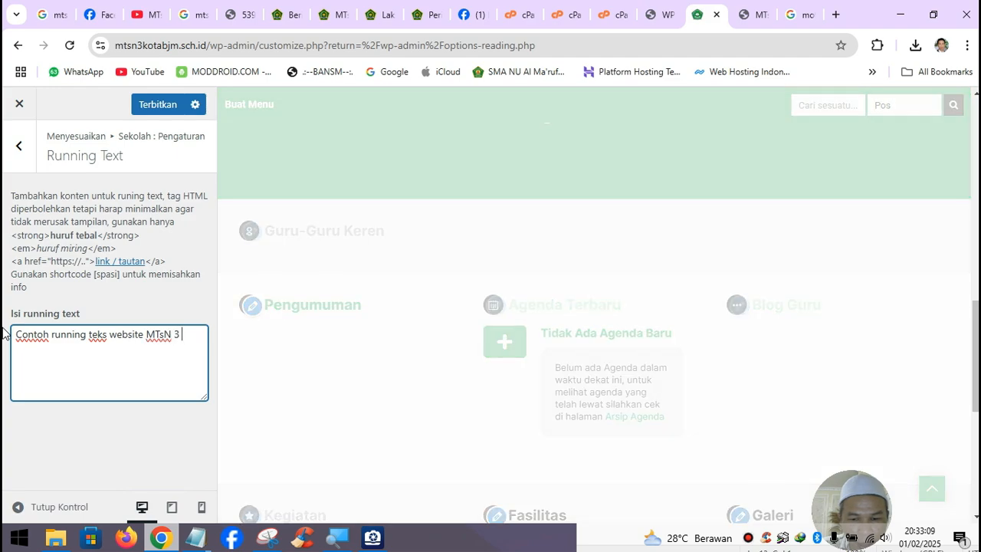
{"action": "type", "text": "Kota Banjarmasin"}
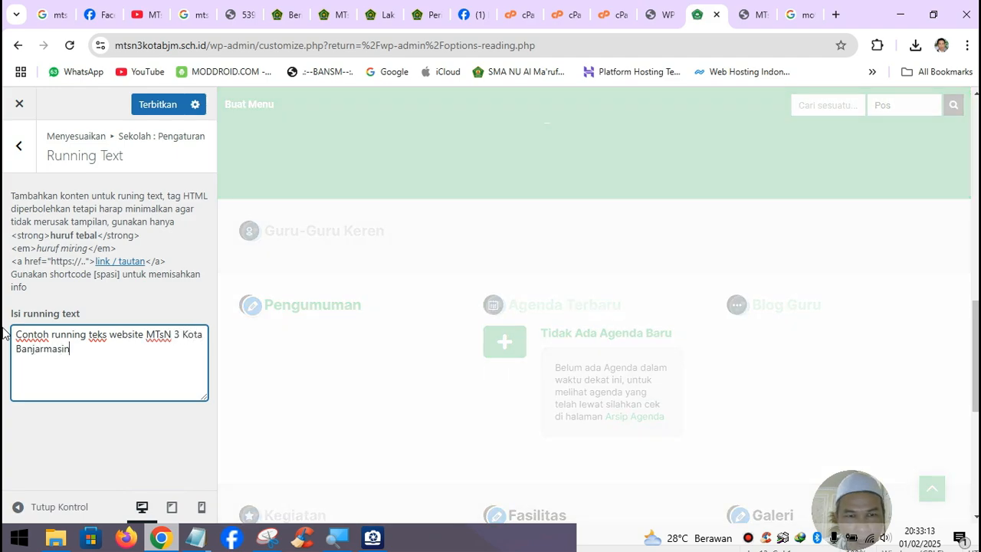
{"action": "left_click", "coordinate": [17, 145]}
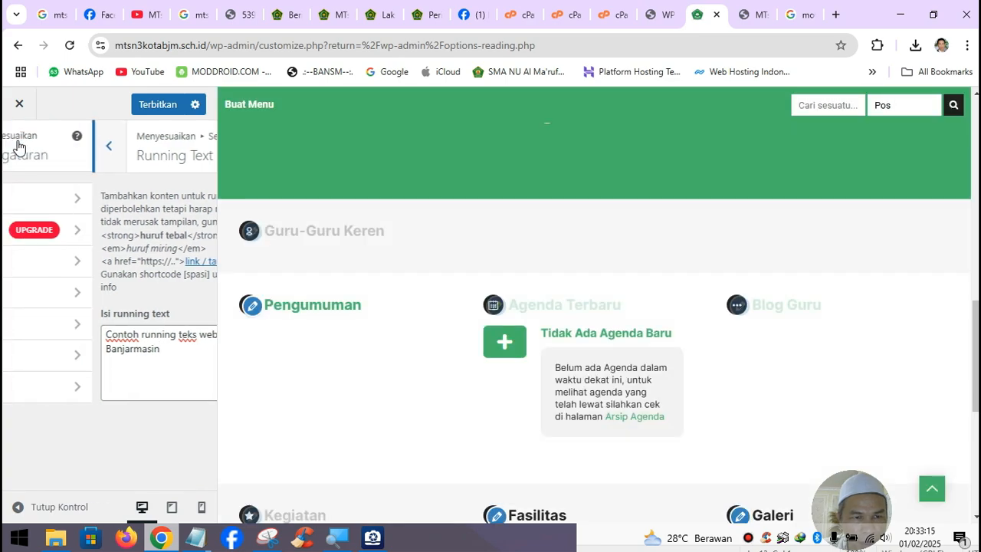
- Rewrite the end of the Pesan Umum WhatsApp message to introduce the sender's name
{"action": "left_click", "coordinate": [68, 391]}
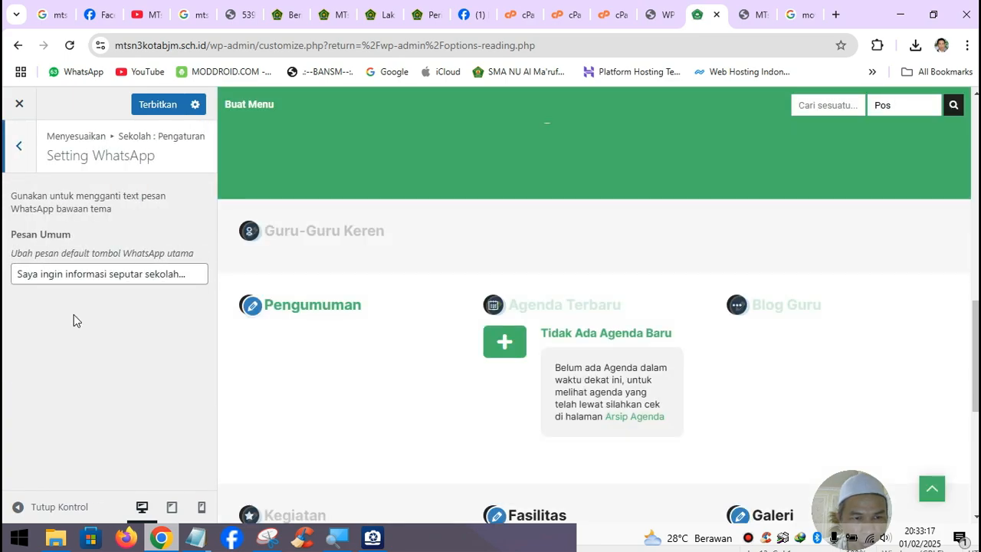
{"action": "left_click", "coordinate": [95, 275]}
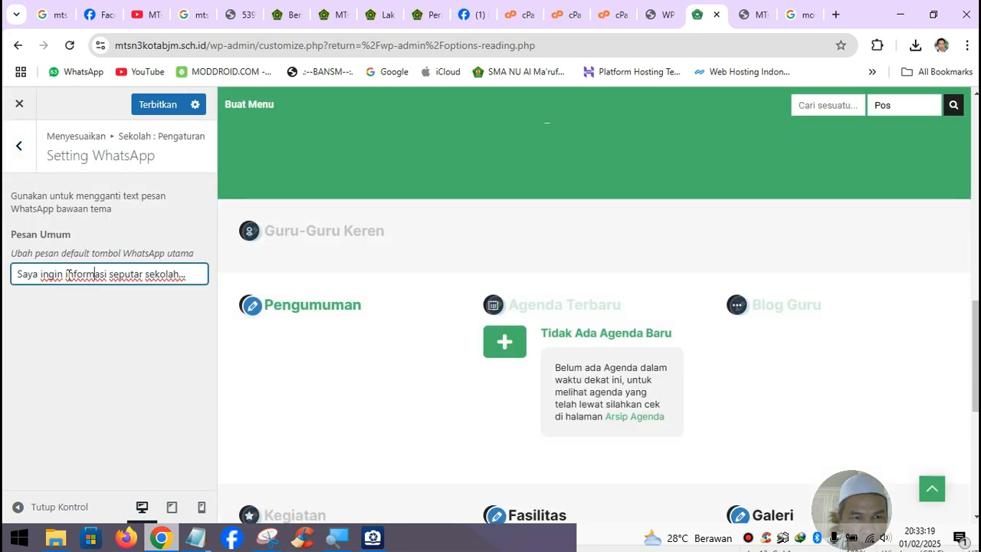
{"action": "left_click_drag", "start_coordinate": [65, 272], "coordinate": [217, 273]}
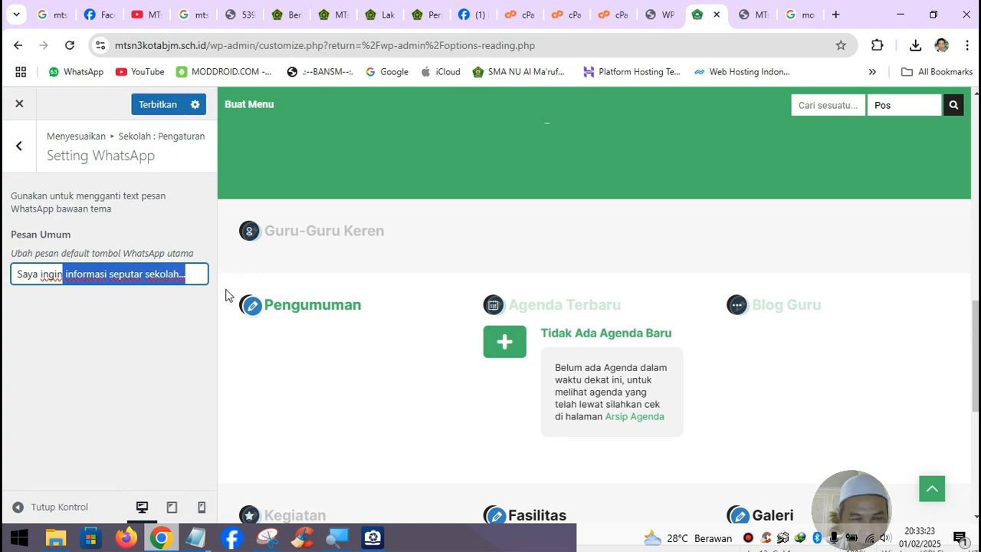
{"action": "key", "text": "BackSpace"}
{"action": "key", "text": "BackSpace"}
{"action": "key", "text": "BackSpace"}
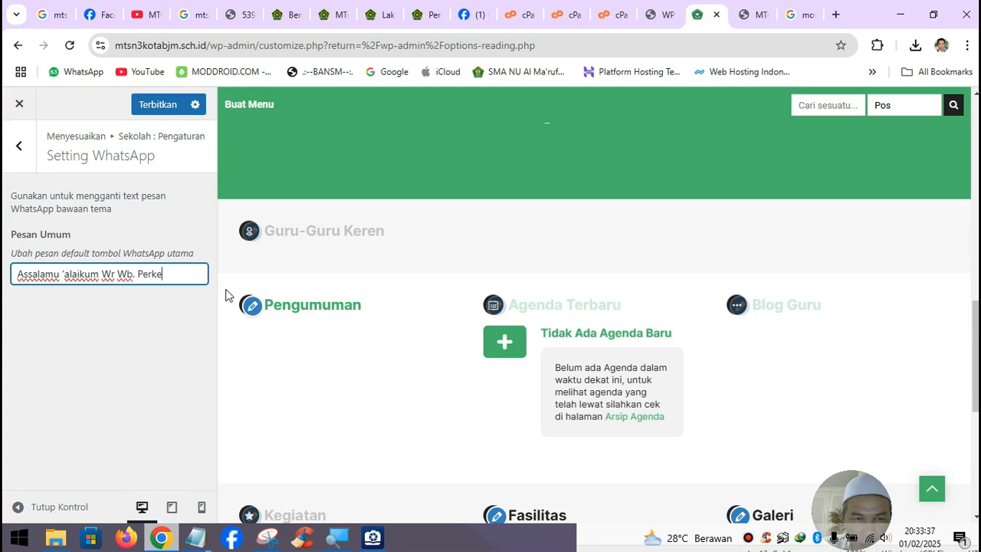
{"action": "type", "text": "nalkan nama saya"}
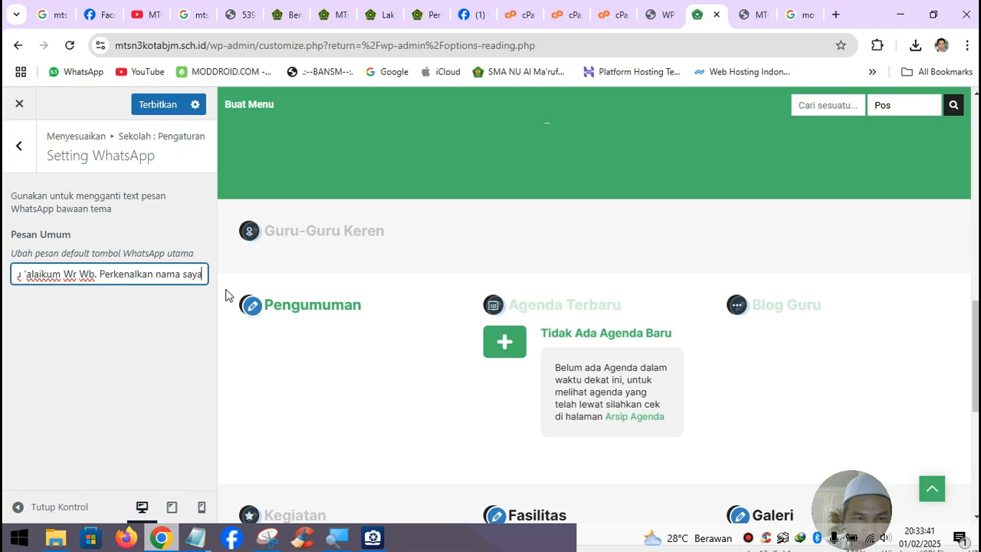
{"action": "type", "text": " ........"}
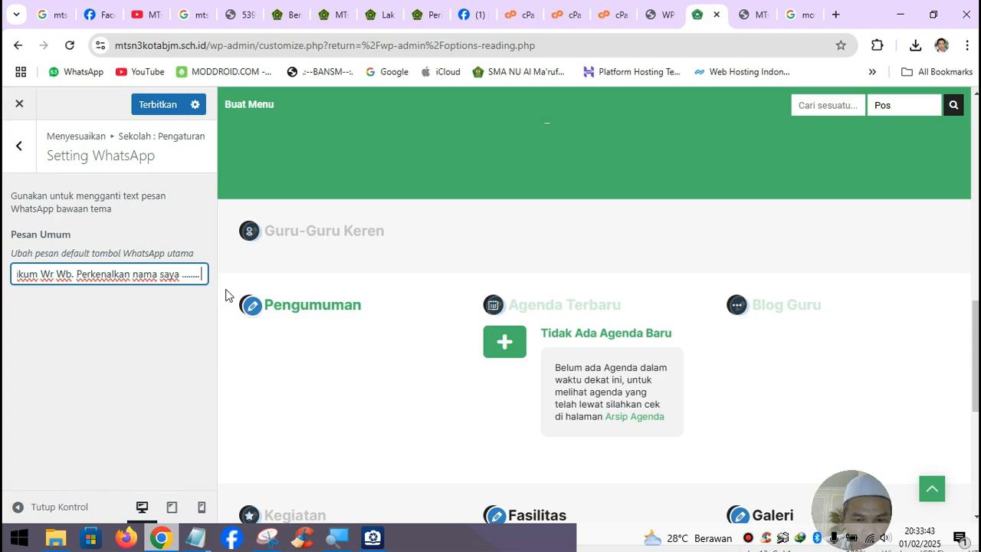
{"action": "type", "text": " saya ingi"}
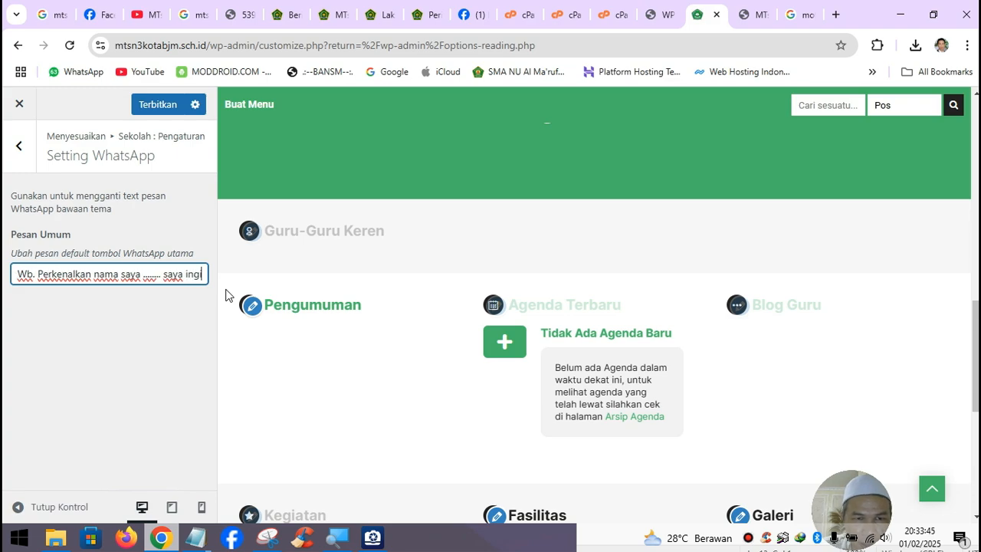
{"action": "type", "text": "n ertanya"}
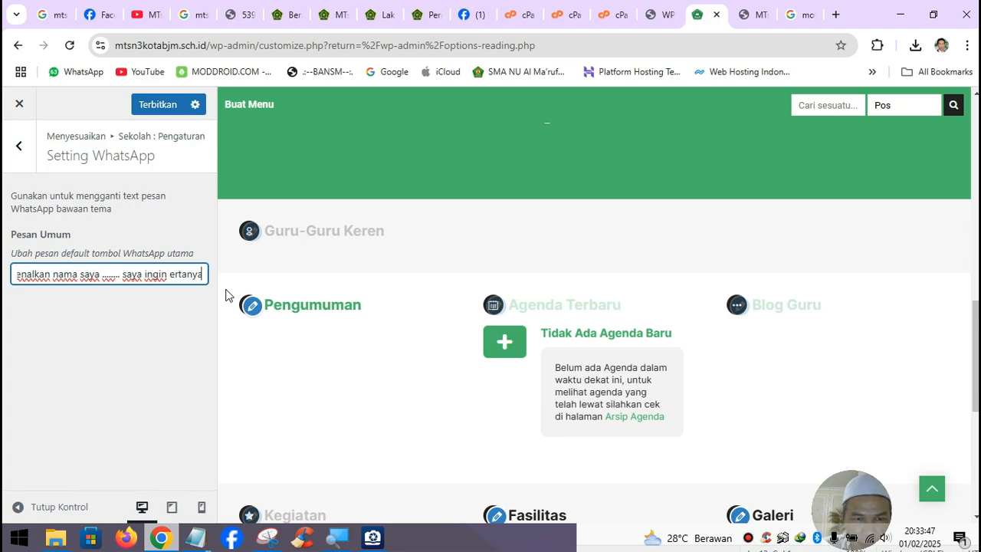
{"action": "type", "text": " tena"}
- Correct the typo and finish the message with 'saya ingin bertanya tentang .......'
{"action": "key", "text": "BackSpace"}
{"action": "type", "text": "tang"}
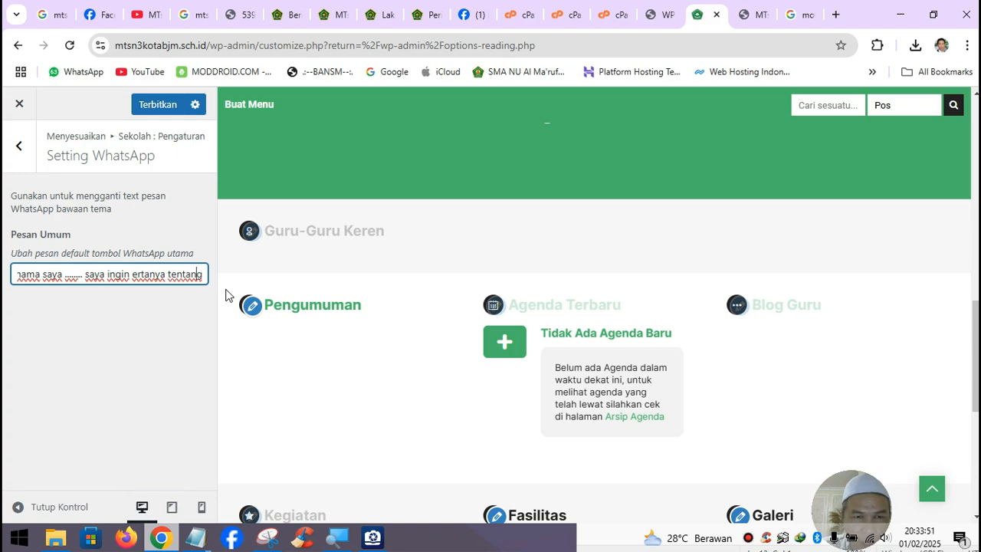
{"action": "type", "text": "b"}
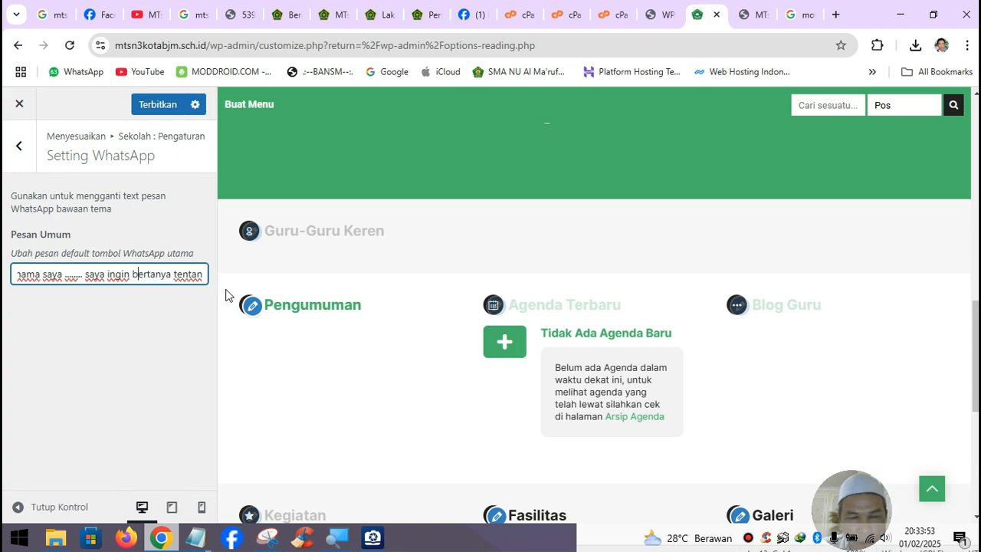
{"action": "key", "text": "End"}
{"action": "type", "text": "......."}
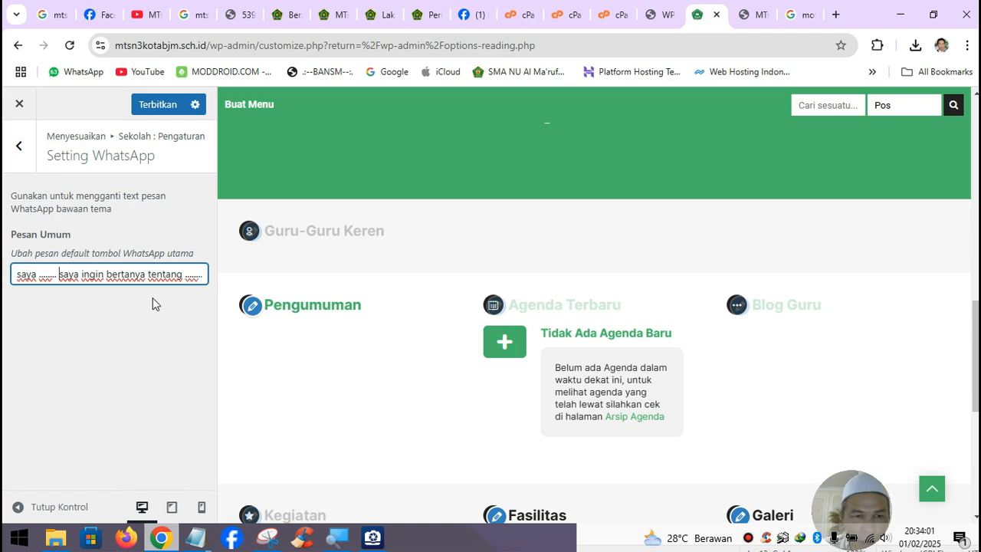
{"action": "key", "text": "Left"}
{"action": "key", "text": "Left"}
{"action": "key", "text": "Left"}
{"action": "key", "text": "Left"}
{"action": "key", "text": "Left"}
{"action": "key", "text": "Left"}
{"action": "key", "text": "Left"}
{"action": "key", "text": "Left"}
{"action": "key", "text": "Left"}
{"action": "key", "text": "Left"}
{"action": "key", "text": "Left"}
{"action": "key", "text": "Left"}
{"action": "key", "text": "Left"}
{"action": "key", "text": "Left"}
{"action": "key", "text": "Left"}
{"action": "key", "text": "Left"}
{"action": "key", "text": "Left"}
{"action": "key", "text": "Left"}
{"action": "key", "text": "Left"}
{"action": "key", "text": "Left"}
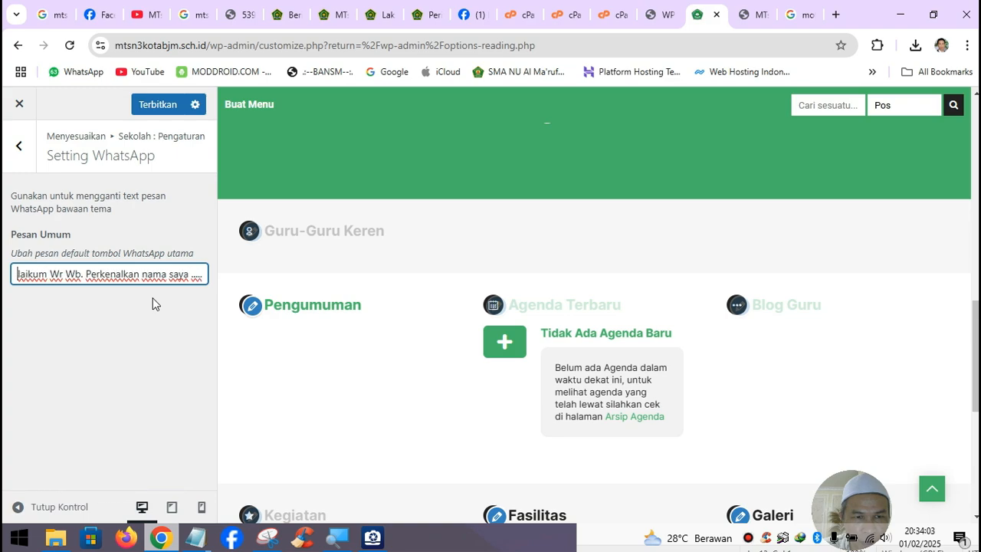
{"action": "key", "text": "End"}
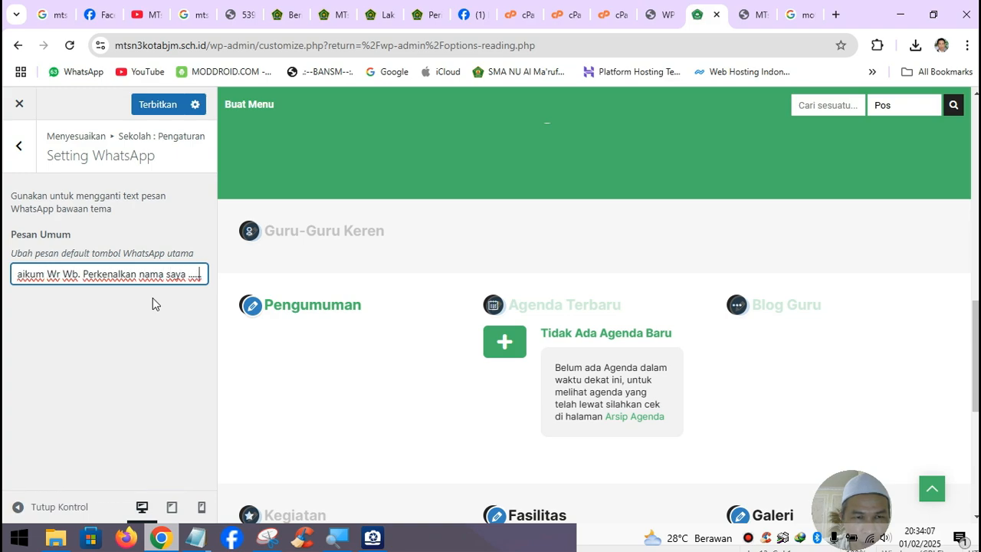
{"action": "key", "text": "Right"}
{"action": "key", "text": "Right"}
{"action": "key", "text": "Right"}
{"action": "key", "text": "Right"}
{"action": "key", "text": "Right"}
{"action": "key", "text": "Right"}
{"action": "key", "text": "Right"}
{"action": "key", "text": "Right"}
{"action": "key", "text": "Right"}
{"action": "key", "text": "Right"}
{"action": "key", "text": "Right"}
{"action": "key", "text": "Right"}
{"action": "key", "text": "Right"}
{"action": "key", "text": "Right"}
{"action": "key", "text": "Right"}
{"action": "key", "text": "Right"}
{"action": "key", "text": "Right"}
{"action": "key", "text": "Right"}
{"action": "key", "text": "Right"}
{"action": "key", "text": "Right"}
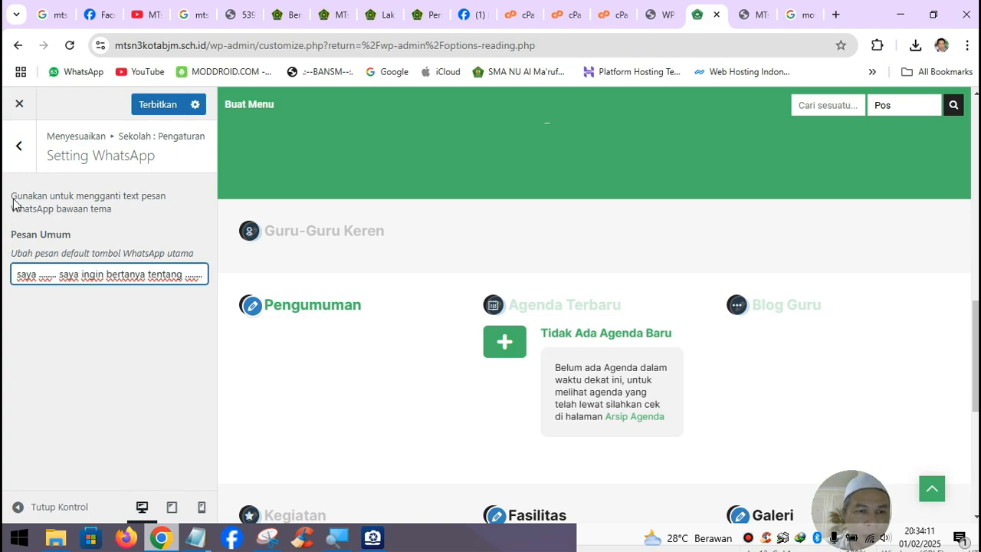
- Try publishing the Customizer changes repeatedly, then dismiss the publishing error notice
{"action": "left_click", "coordinate": [19, 147]}
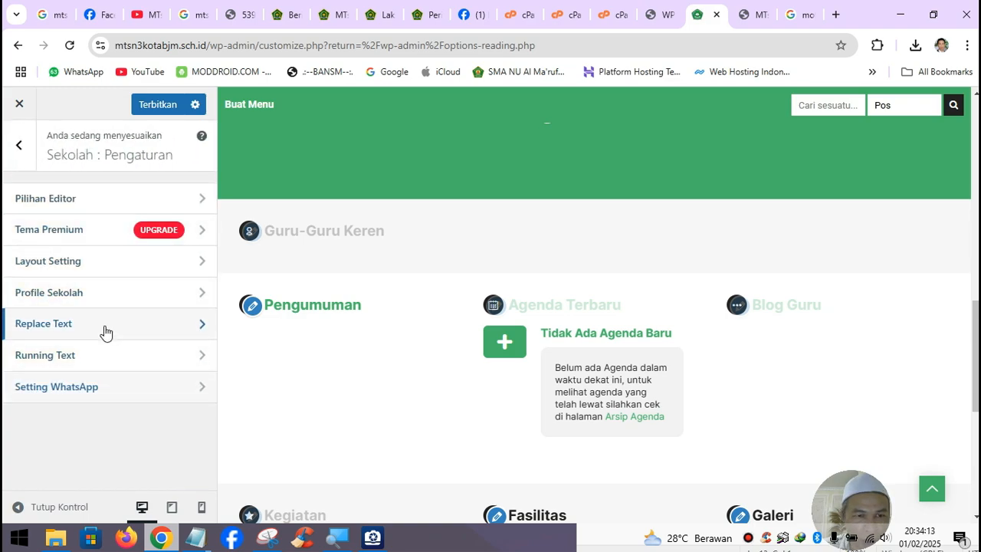
{"action": "left_click", "coordinate": [154, 105]}
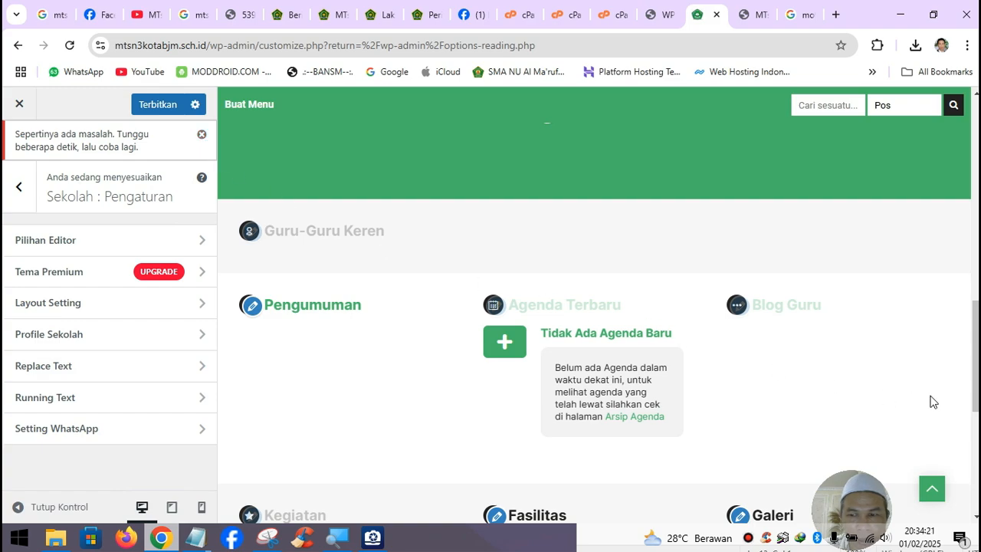
{"action": "scroll", "coordinate": [928, 401], "scroll_direction": "down", "scroll_amount": 2}
{"action": "scroll", "coordinate": [928, 401], "scroll_direction": "up", "scroll_amount": 4}
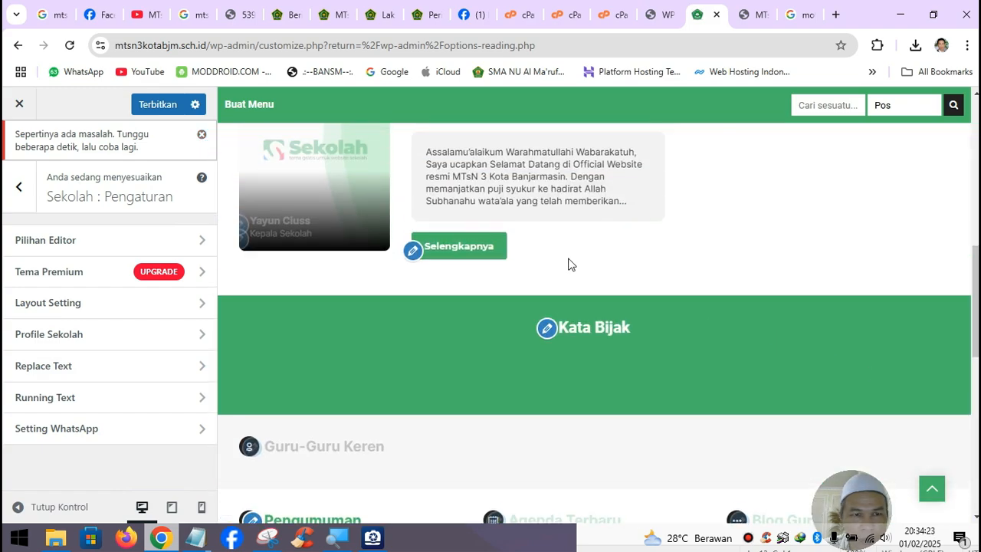
{"action": "left_click", "coordinate": [155, 102]}
{"action": "left_click", "coordinate": [154, 102]}
{"action": "left_click", "coordinate": [154, 104]}
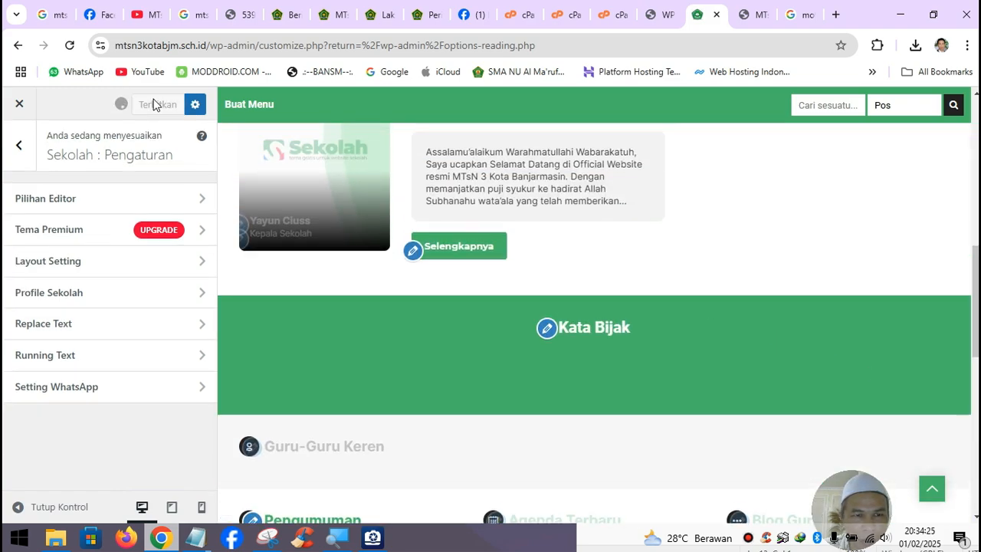
{"action": "left_click", "coordinate": [154, 104]}
{"action": "left_click", "coordinate": [201, 136]}
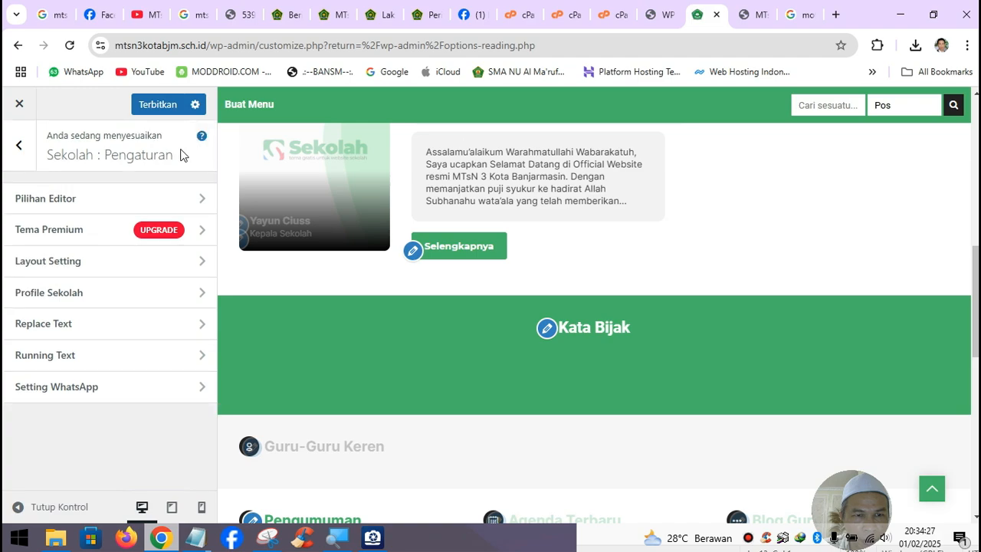
- Review the Profile Sekolah and Layout Setting panels, then return to the main Customizer sections
{"action": "left_click", "coordinate": [88, 292]}
{"action": "scroll", "coordinate": [119, 319], "scroll_direction": "down", "scroll_amount": 5}
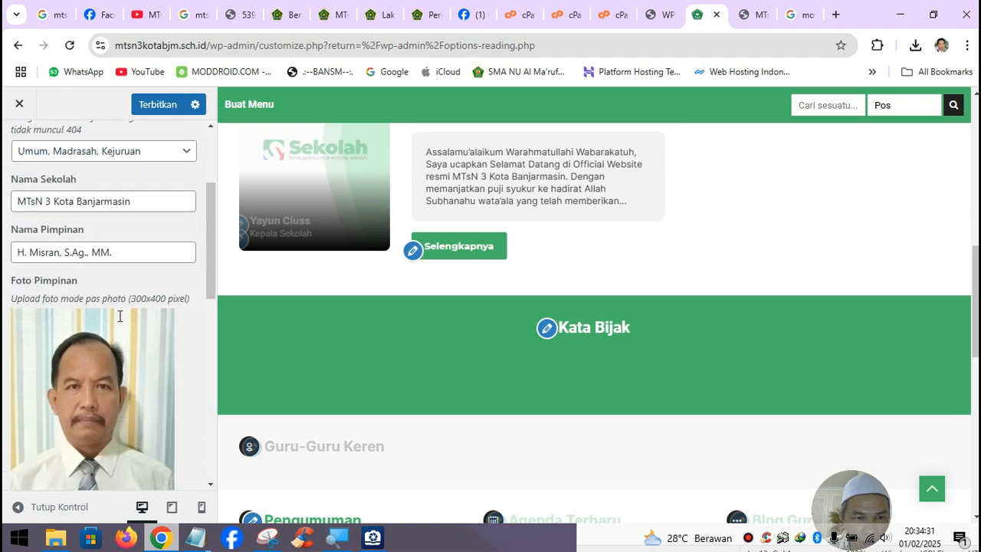
{"action": "scroll", "coordinate": [119, 320], "scroll_direction": "down", "scroll_amount": 3}
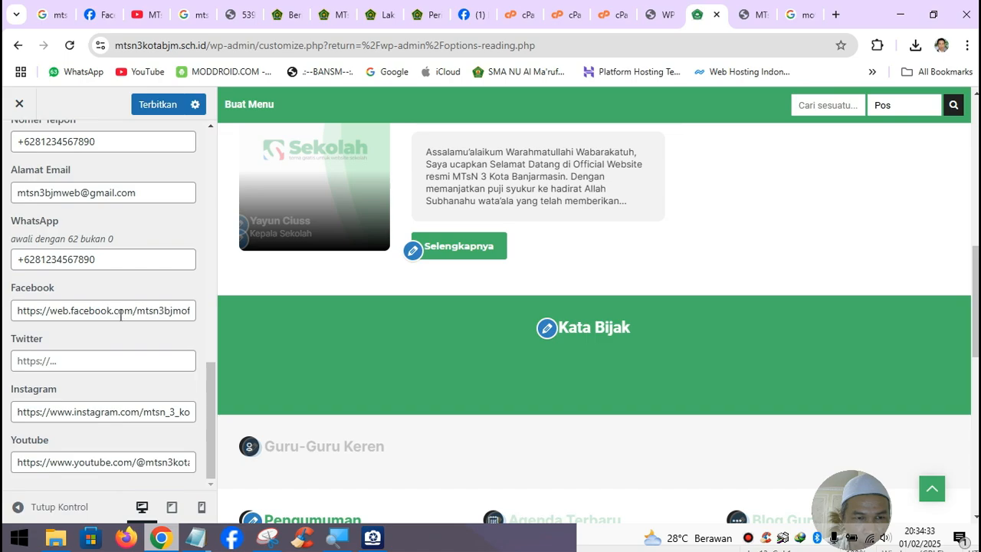
{"action": "scroll", "coordinate": [120, 315], "scroll_direction": "up", "scroll_amount": 8}
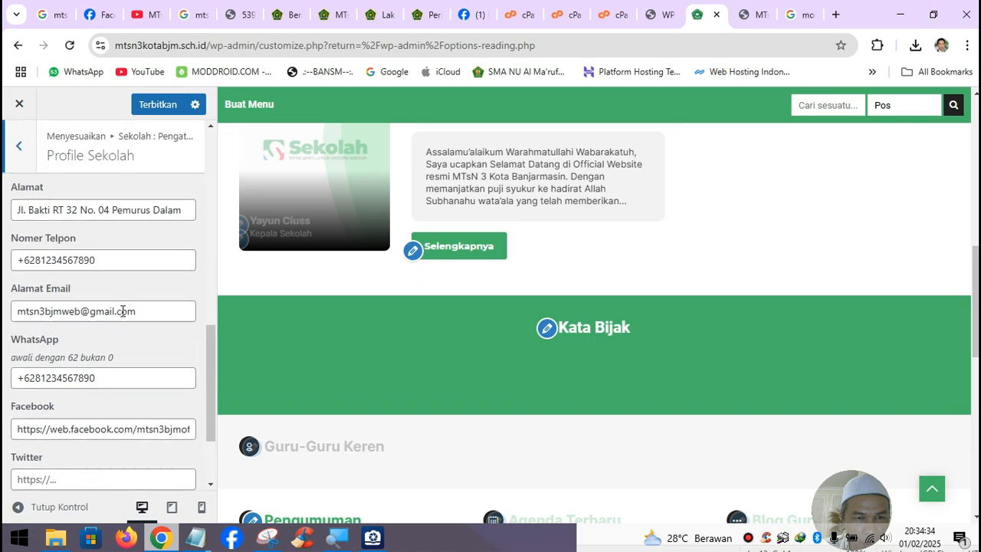
{"action": "left_click", "coordinate": [20, 147]}
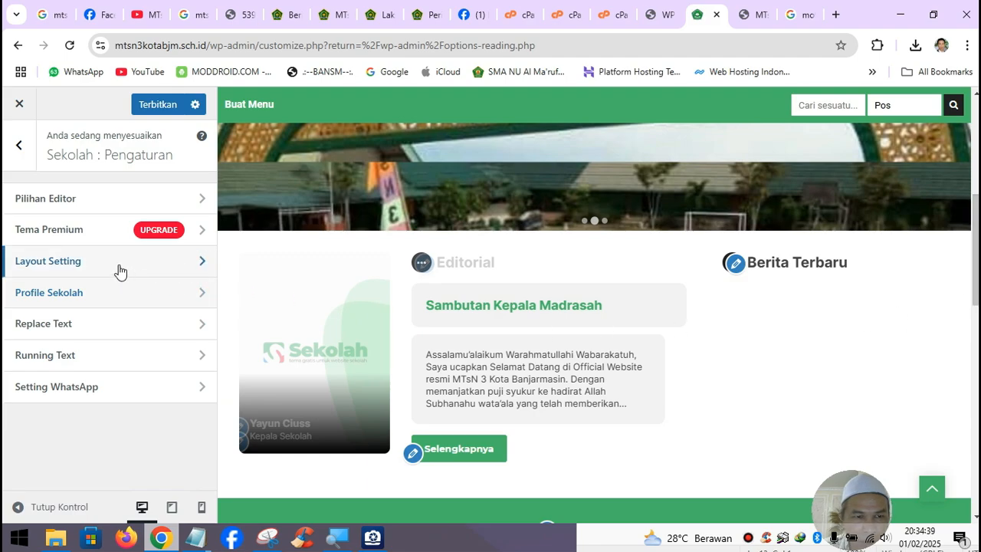
{"action": "left_click", "coordinate": [119, 269]}
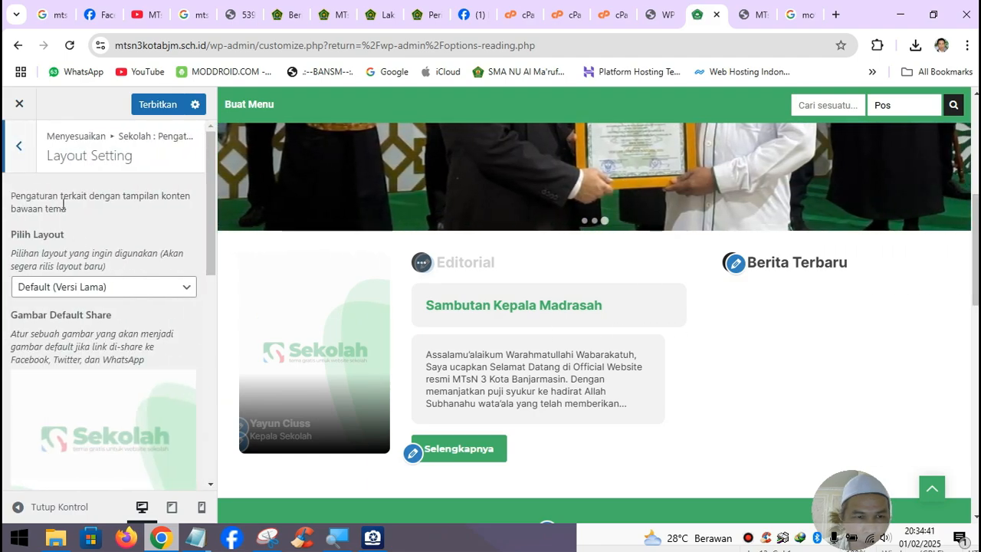
{"action": "left_click", "coordinate": [23, 153]}
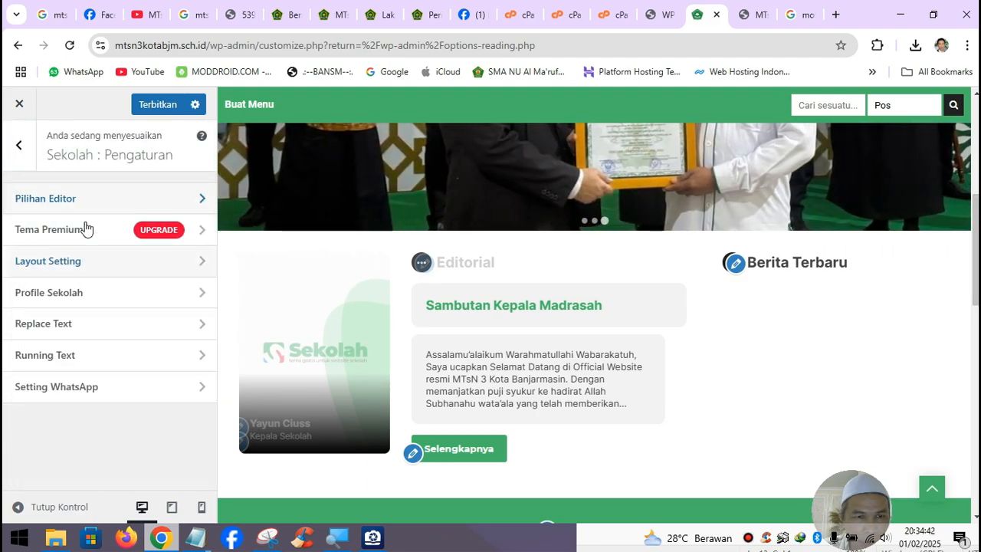
{"action": "left_click", "coordinate": [21, 153]}
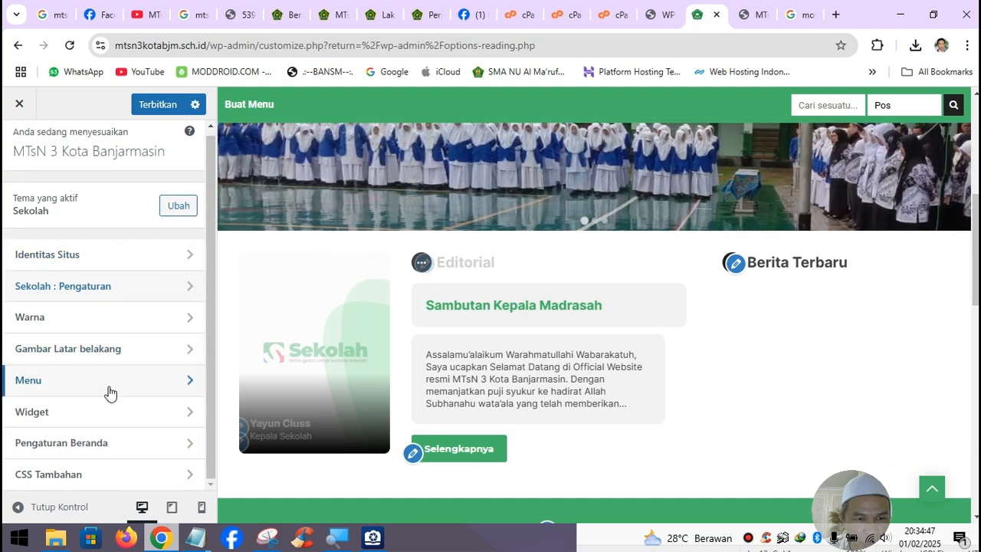
- Create a new menu named 'Menu Web' displayed in the header navigation
{"action": "left_click", "coordinate": [109, 381]}
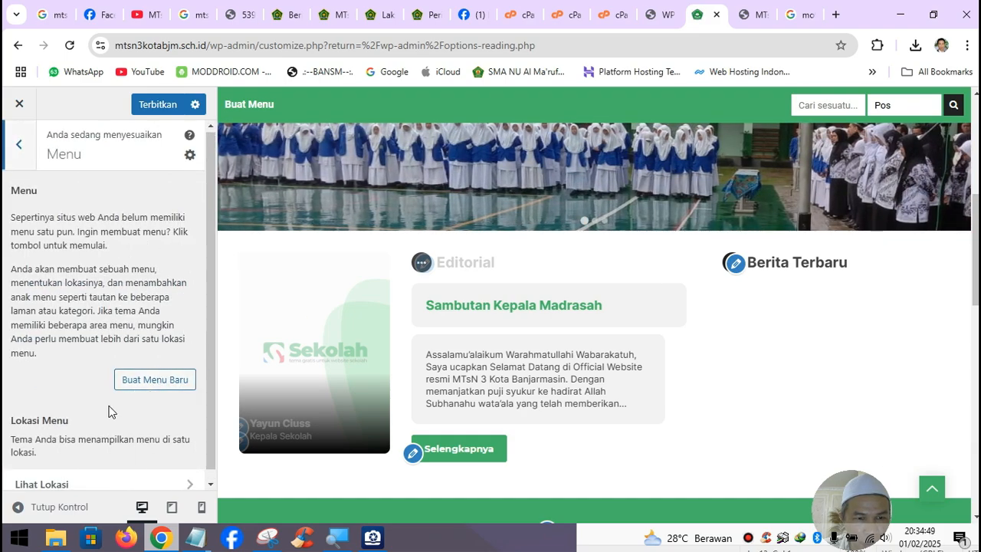
{"action": "left_click", "coordinate": [159, 375]}
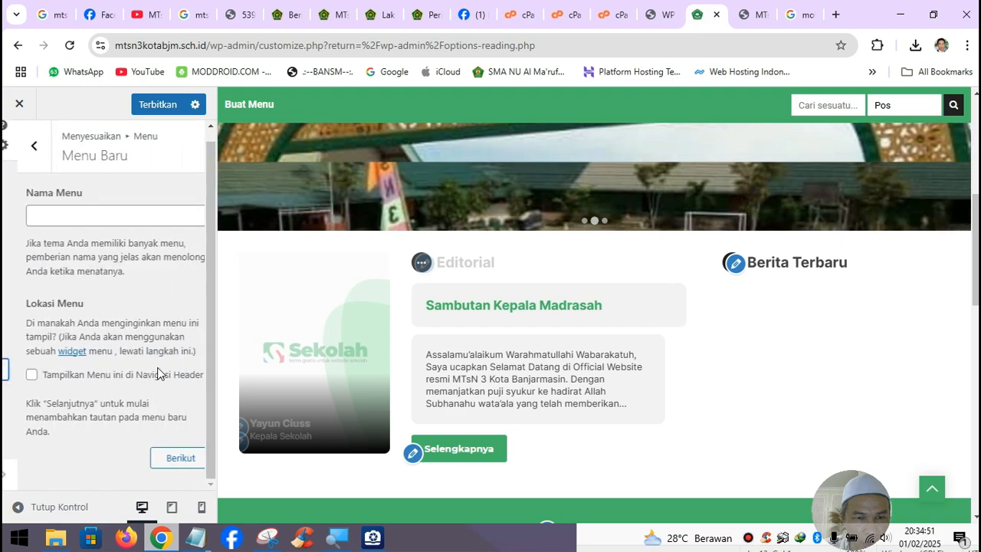
{"action": "left_click", "coordinate": [92, 218]}
{"action": "type", "text": "Menu Web"}
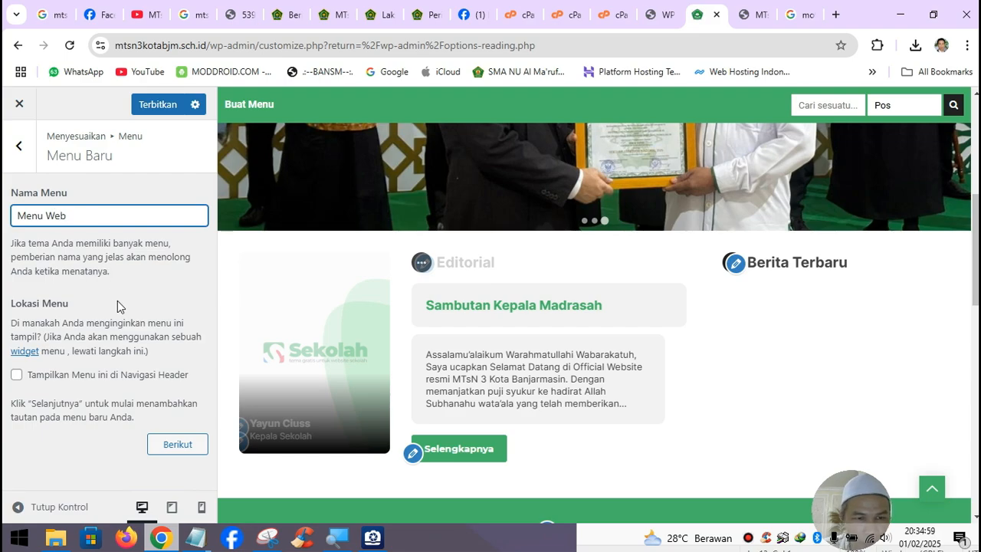
{"action": "left_click", "coordinate": [17, 375]}
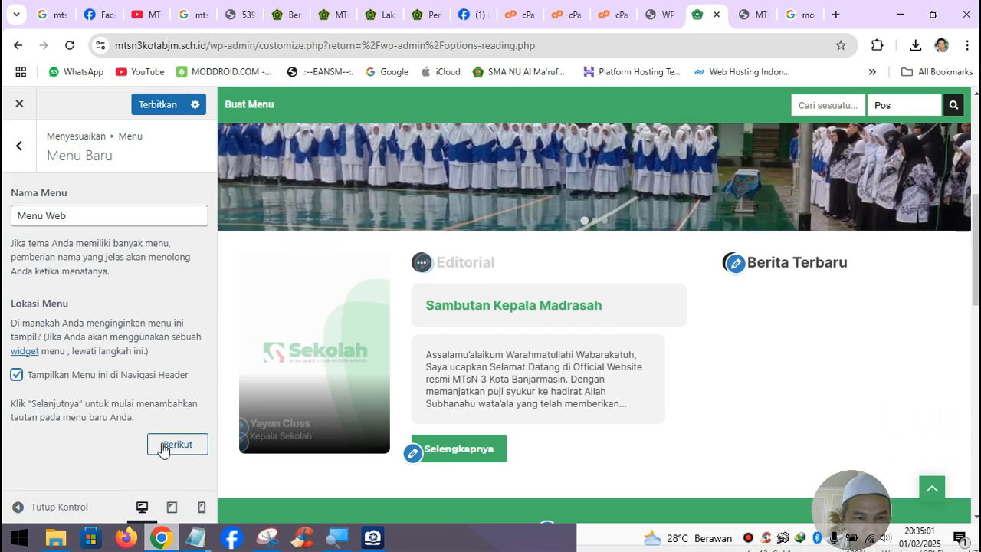
{"action": "left_click", "coordinate": [176, 444]}
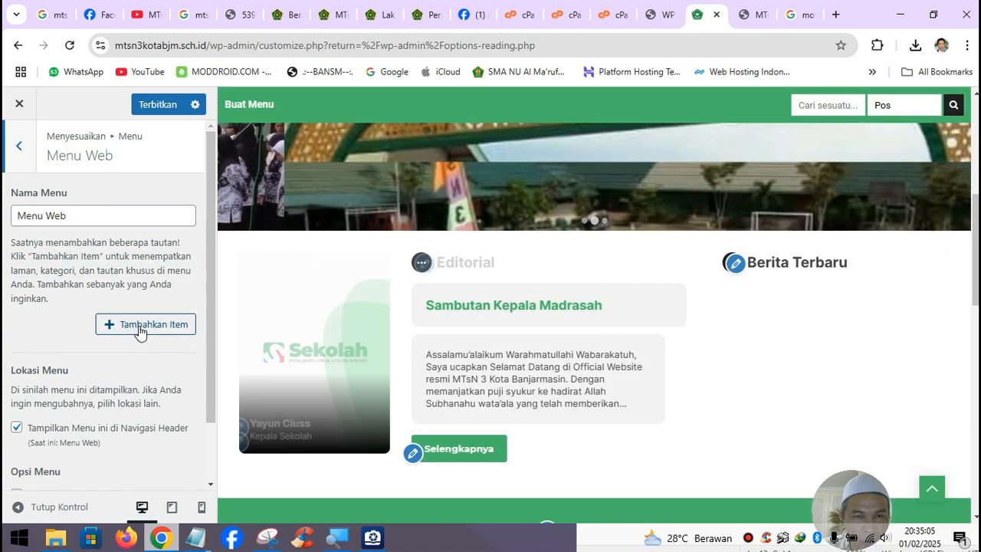
- Browse the items available to add to Menu Web, then return to the menus list
{"action": "left_click", "coordinate": [138, 325]}
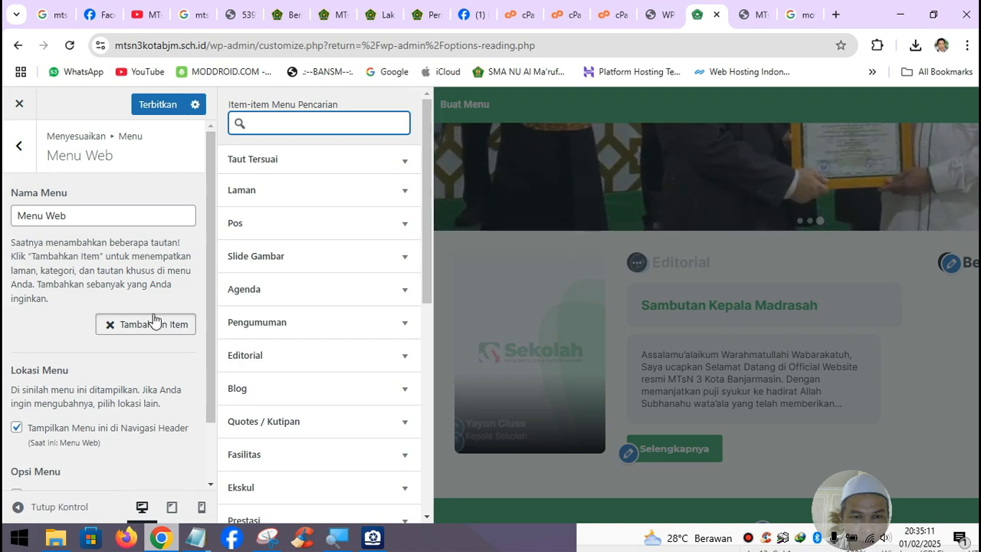
{"action": "scroll", "coordinate": [153, 321], "scroll_direction": "down", "scroll_amount": 2}
{"action": "scroll", "coordinate": [309, 328], "scroll_direction": "down", "scroll_amount": 2}
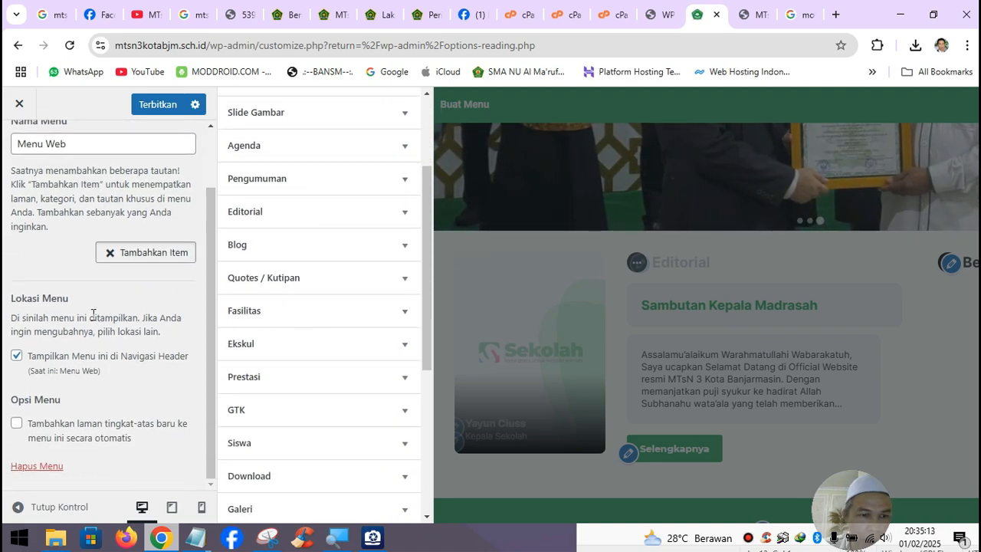
{"action": "scroll", "coordinate": [92, 320], "scroll_direction": "up", "scroll_amount": 2}
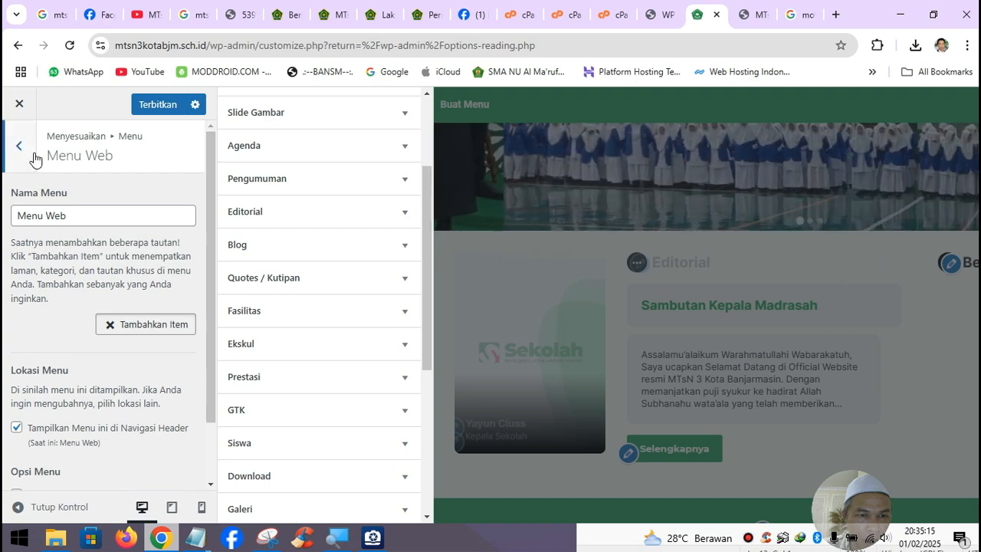
{"action": "left_click", "coordinate": [31, 155]}
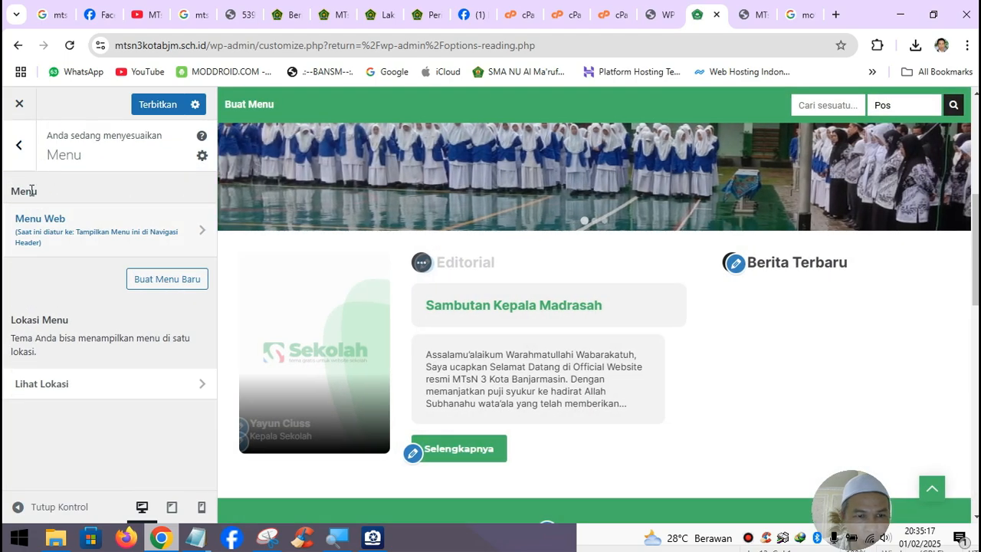
- Inspect the Footer 1 widget area, dismissing the block widgets welcome guide
{"action": "left_click", "coordinate": [20, 149]}
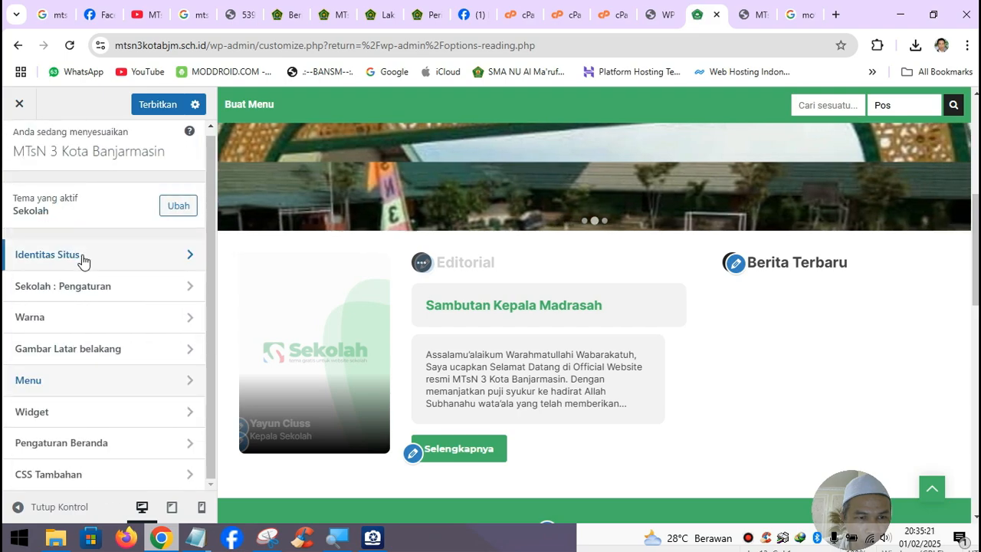
{"action": "left_click", "coordinate": [68, 416]}
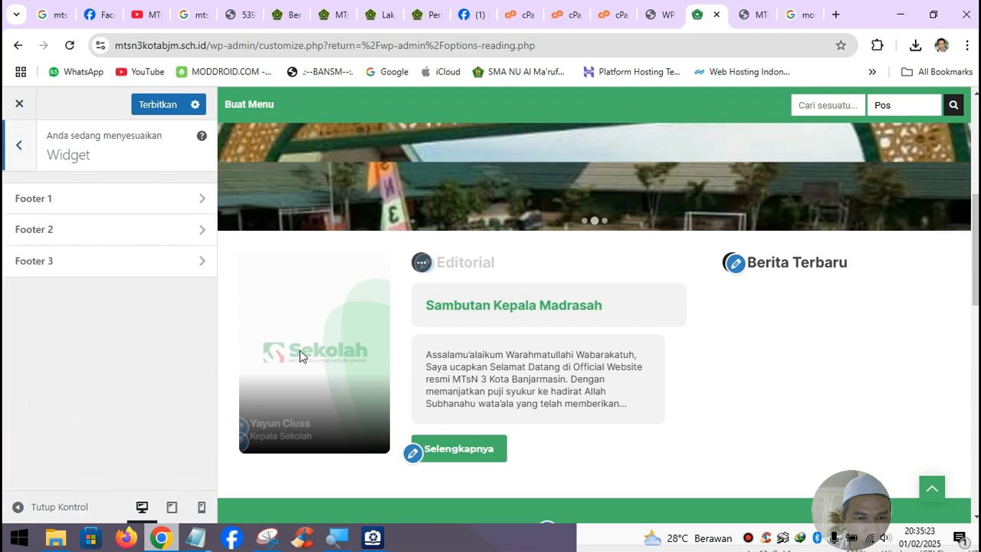
{"action": "scroll", "coordinate": [912, 433], "scroll_direction": "down", "scroll_amount": 1}
{"action": "scroll", "coordinate": [911, 432], "scroll_direction": "down", "scroll_amount": 8}
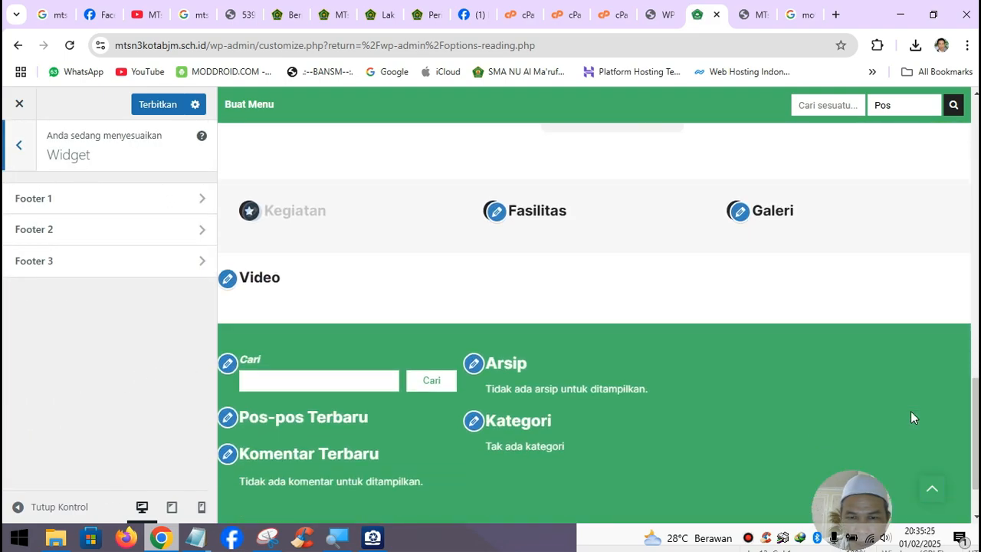
{"action": "left_click", "coordinate": [164, 209]}
{"action": "scroll", "coordinate": [166, 280], "scroll_direction": "down", "scroll_amount": 3}
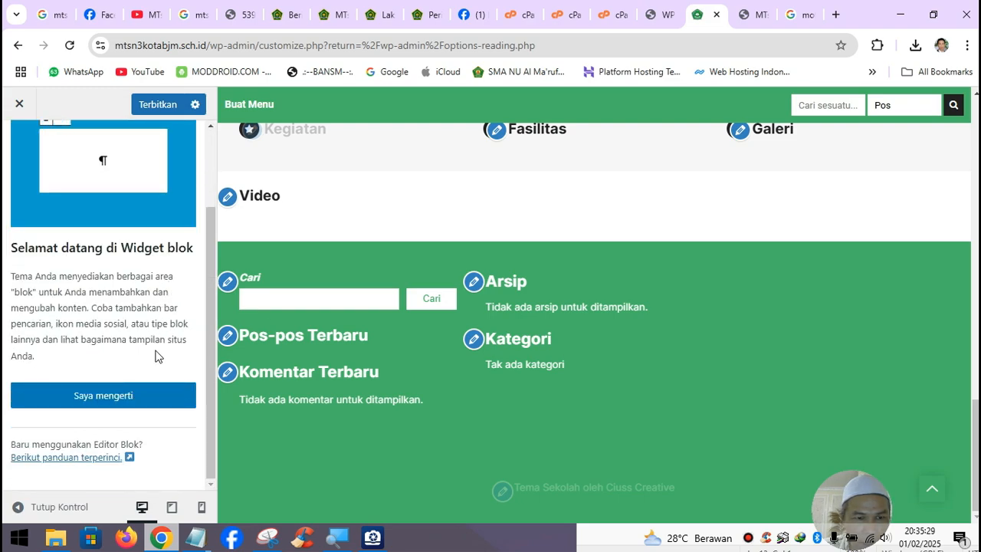
{"action": "left_click", "coordinate": [139, 391]}
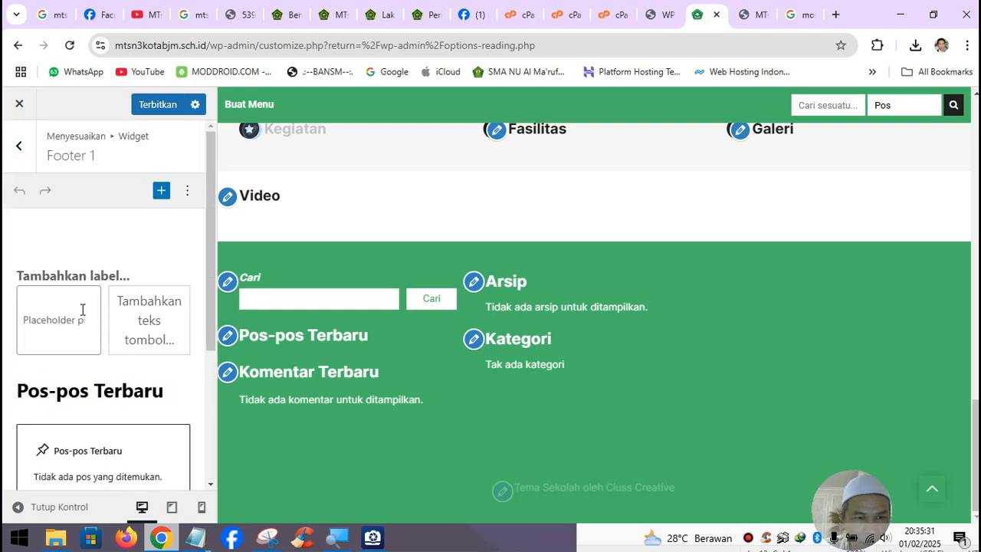
{"action": "left_click", "coordinate": [187, 191]}
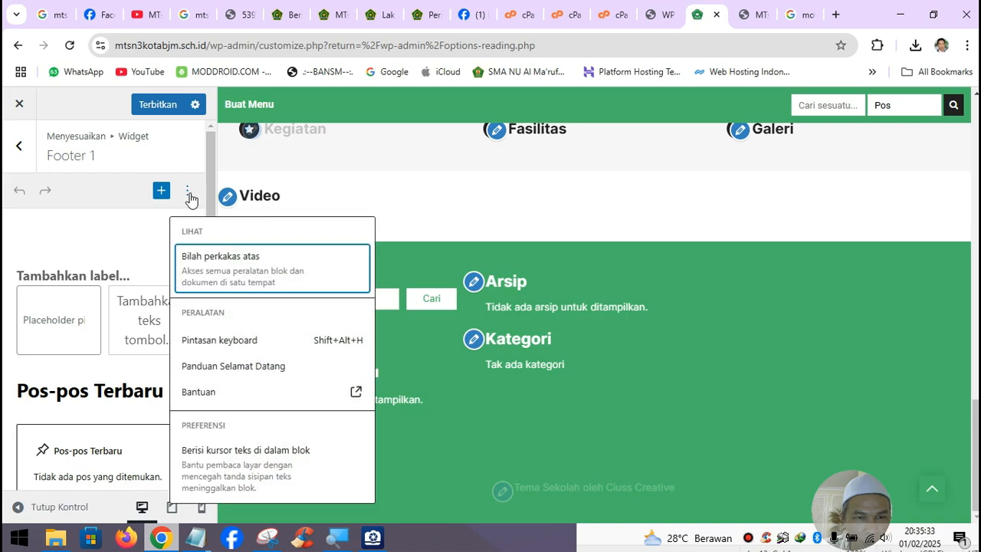
{"action": "scroll", "coordinate": [120, 333], "scroll_direction": "down", "scroll_amount": 5}
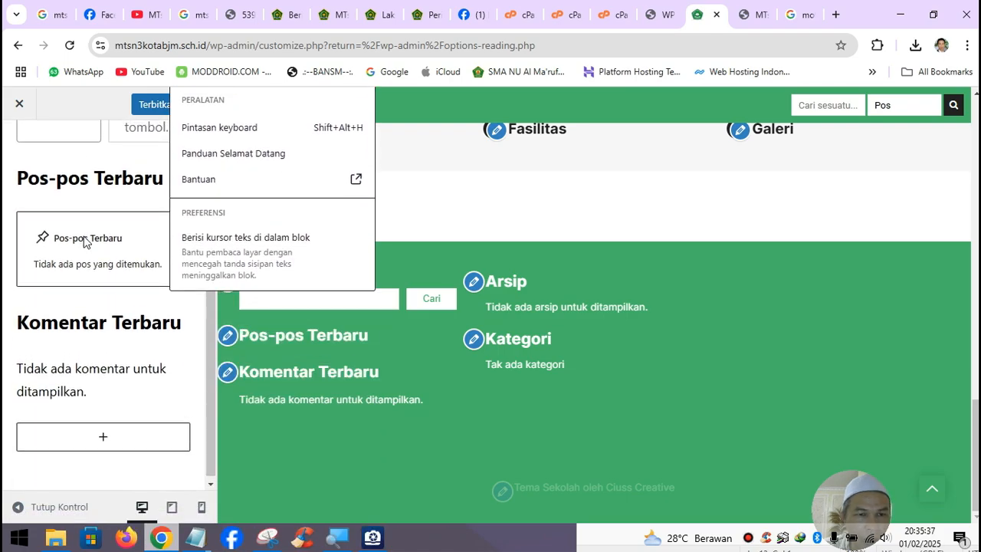
{"action": "scroll", "coordinate": [85, 241], "scroll_direction": "up", "scroll_amount": 5}
- Go to the Pengaturan Beranda panel showing Beranda as the static front page
{"action": "left_click", "coordinate": [18, 146]}
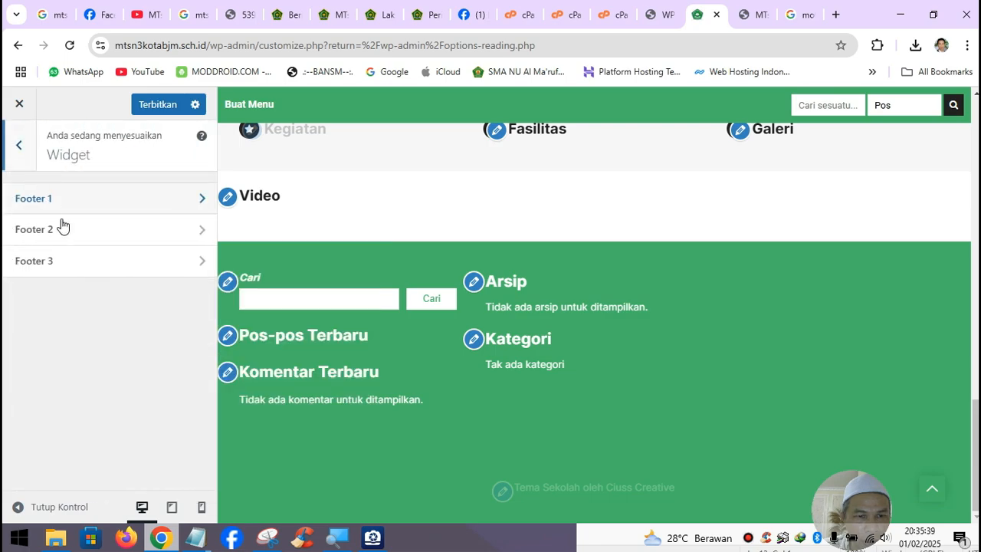
{"action": "left_click", "coordinate": [18, 146]}
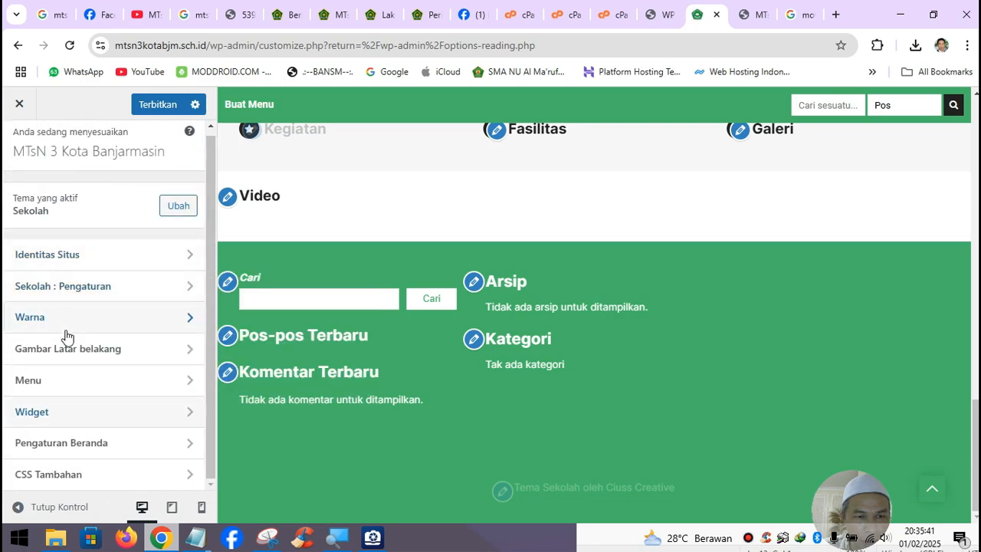
{"action": "left_click", "coordinate": [91, 442]}
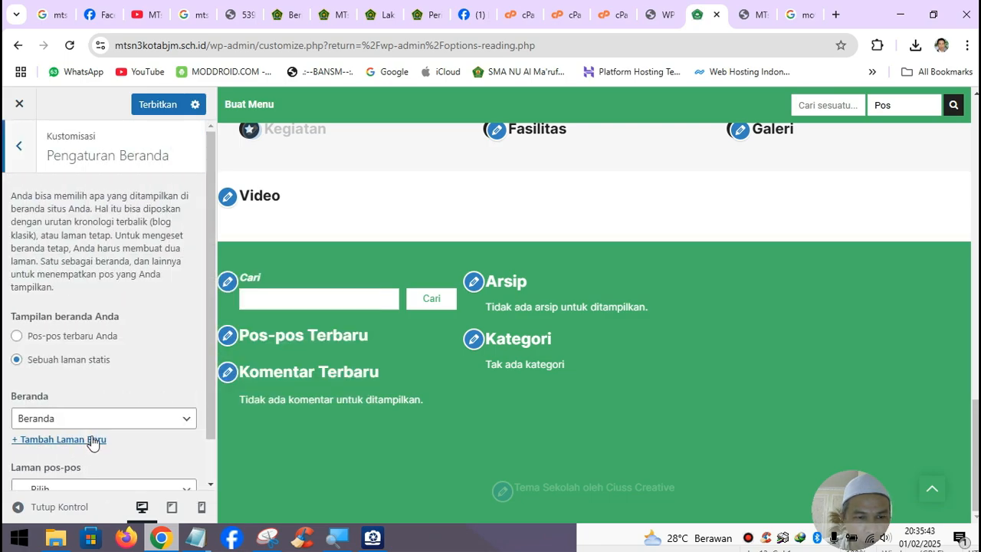
{"action": "scroll", "coordinate": [112, 387], "scroll_direction": "down", "scroll_amount": 1}
- Attempt publishing twice, dismissing each error notice, then close the Customizer
{"action": "scroll", "coordinate": [112, 384], "scroll_direction": "up", "scroll_amount": 1}
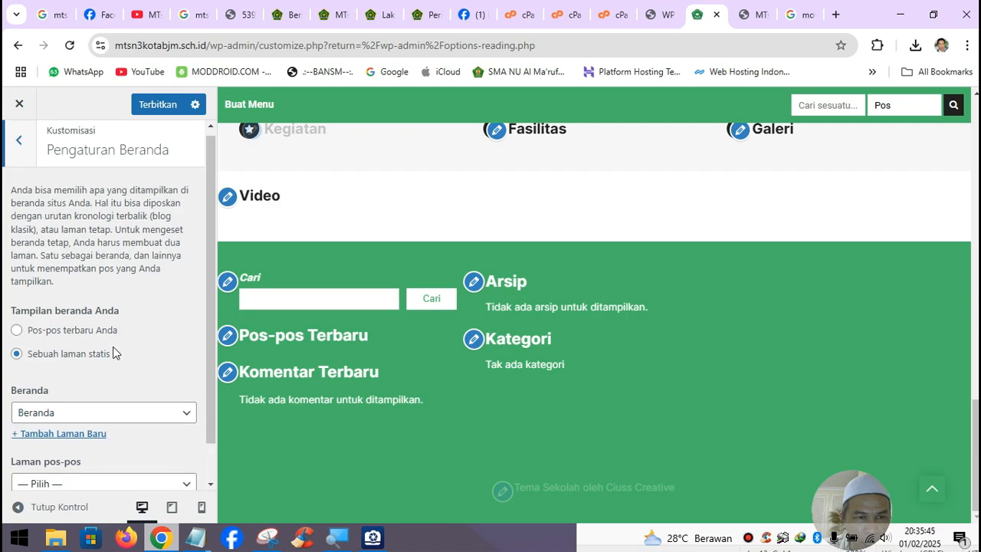
{"action": "left_click", "coordinate": [29, 164]}
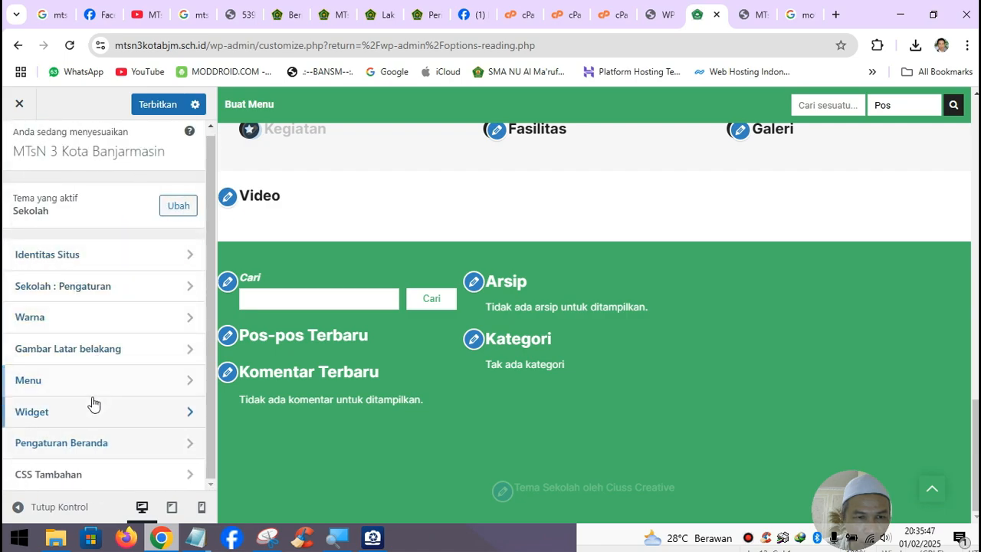
{"action": "scroll", "coordinate": [116, 228], "scroll_direction": "up", "scroll_amount": 1}
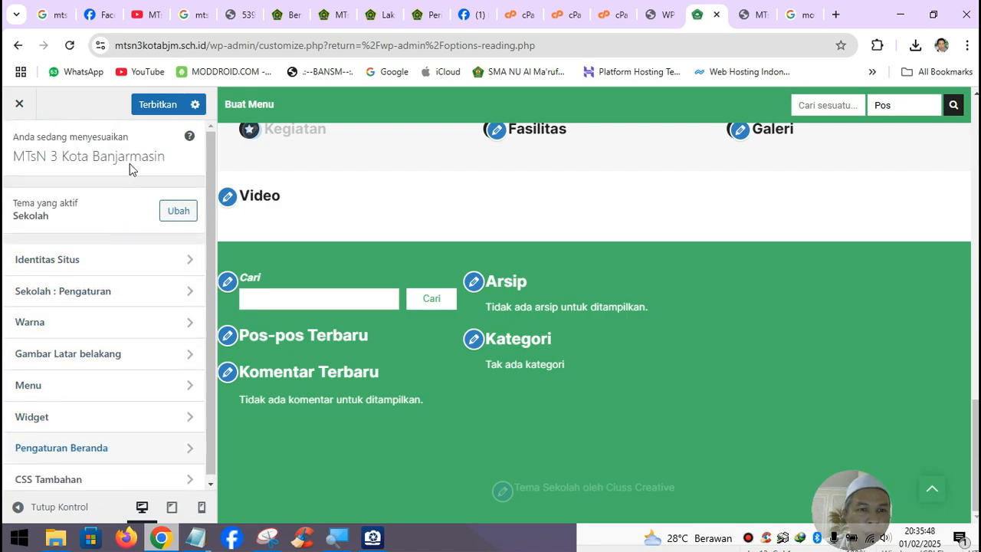
{"action": "left_click", "coordinate": [160, 114]}
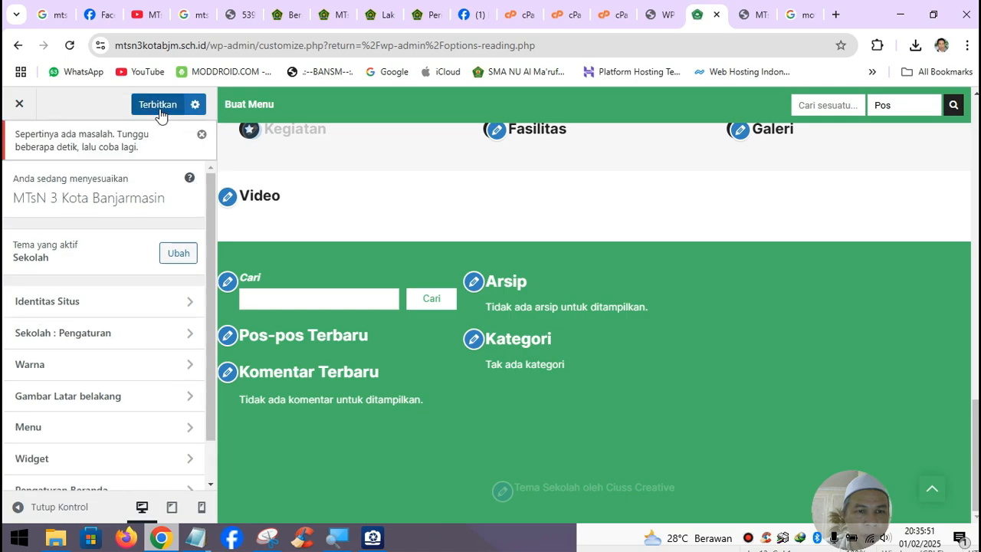
{"action": "left_click", "coordinate": [202, 135]}
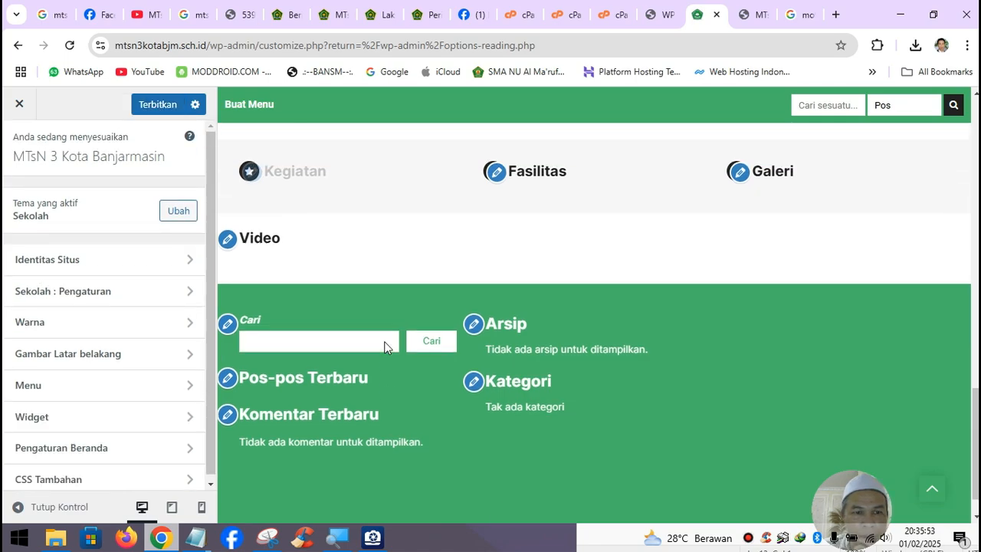
{"action": "scroll", "coordinate": [386, 345], "scroll_direction": "up", "scroll_amount": 15}
{"action": "scroll", "coordinate": [388, 339], "scroll_direction": "down", "scroll_amount": 10}
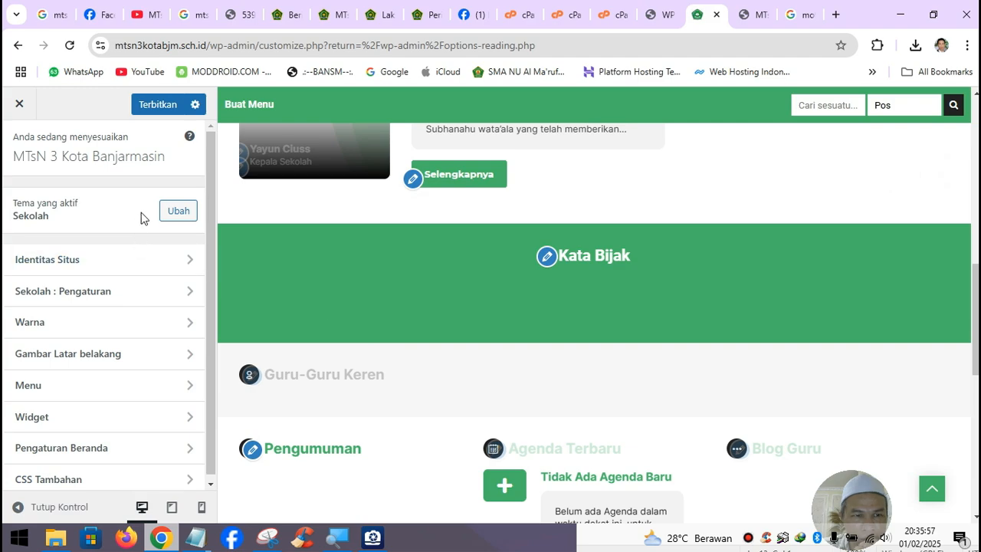
{"action": "left_click", "coordinate": [158, 104]}
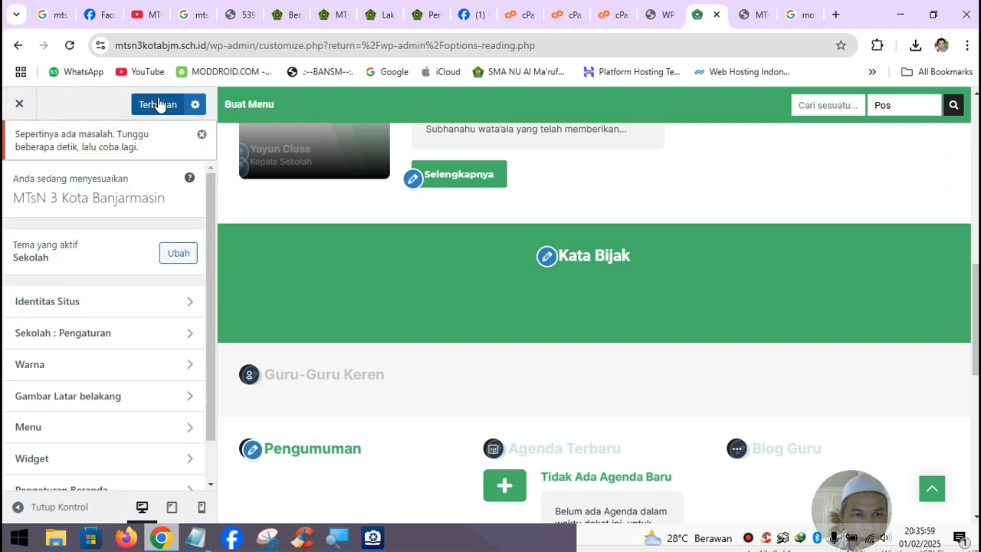
{"action": "left_click", "coordinate": [202, 134]}
{"action": "left_click", "coordinate": [21, 105]}
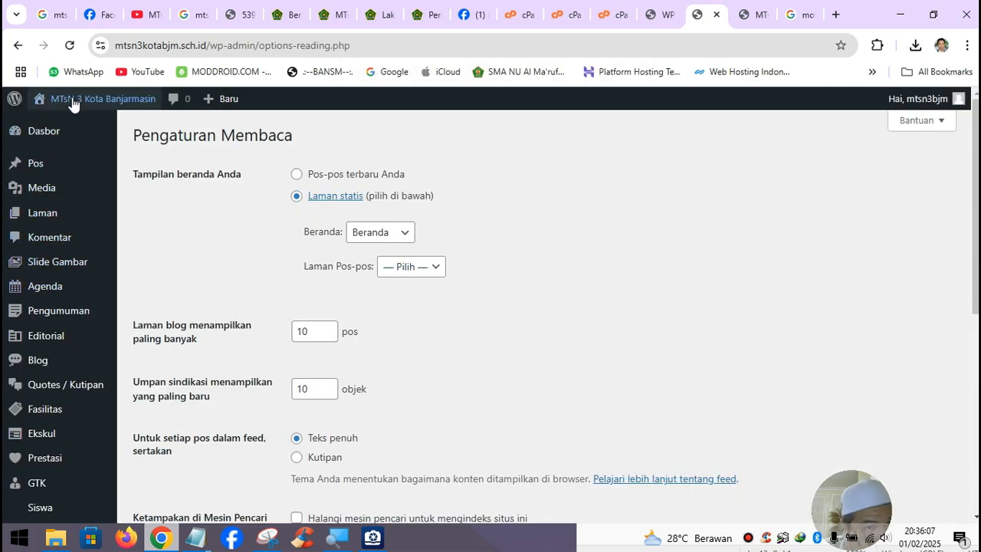
- Open the live school site in a new browser tab
{"action": "right_click", "coordinate": [73, 134]}
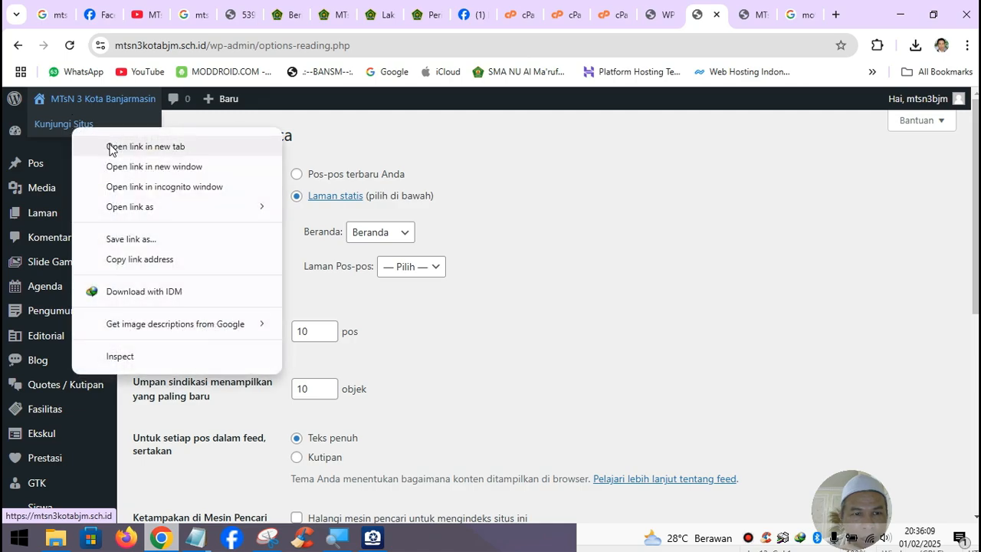
{"action": "left_click", "coordinate": [105, 145]}
{"action": "left_click", "coordinate": [764, 18]}
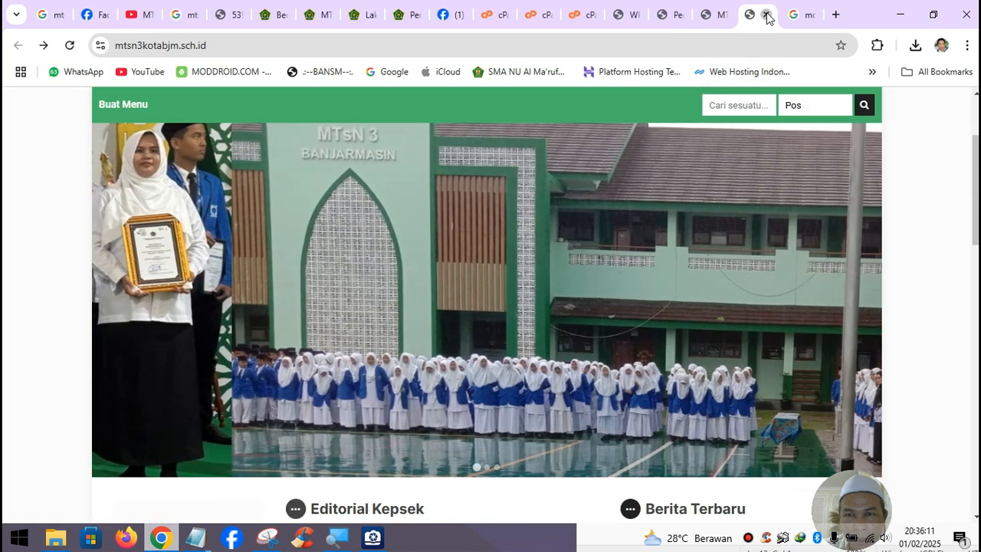
{"action": "left_click", "coordinate": [766, 15]}
{"action": "left_click", "coordinate": [720, 19]}
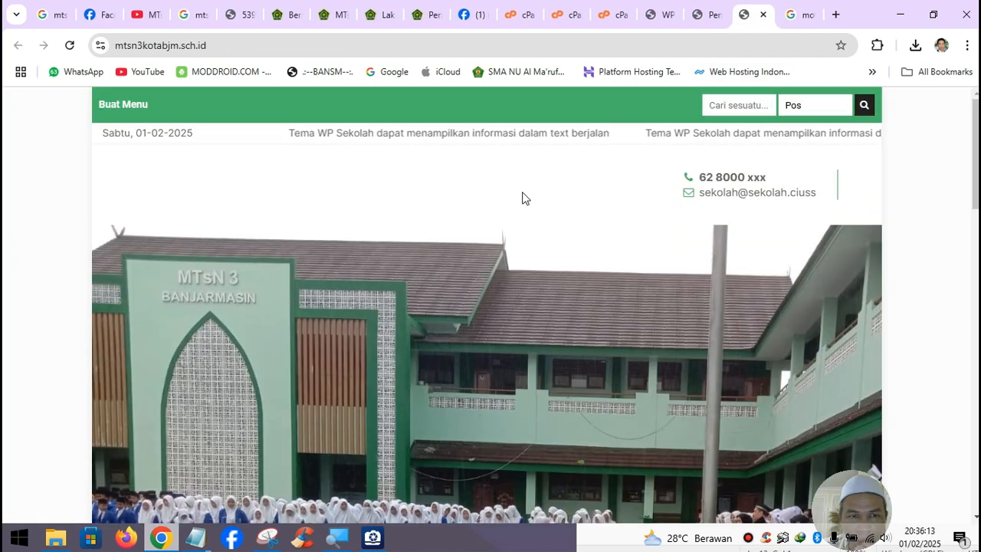
- Scroll through the live homepage, then close it and return to Pengaturan Membaca
{"action": "scroll", "coordinate": [522, 197], "scroll_direction": "down", "scroll_amount": 5}
{"action": "scroll", "coordinate": [522, 198], "scroll_direction": "down", "scroll_amount": 5}
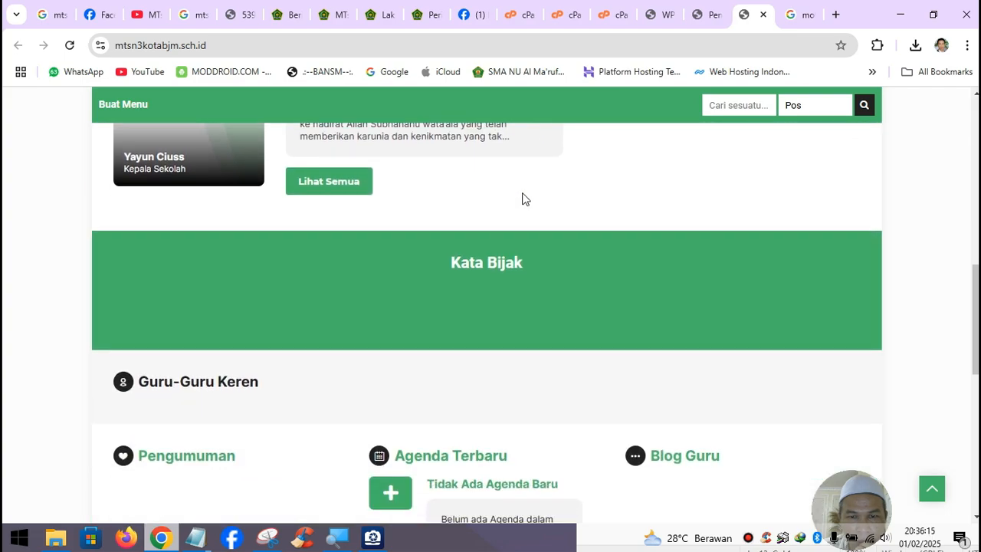
{"action": "scroll", "coordinate": [521, 199], "scroll_direction": "down", "scroll_amount": 3}
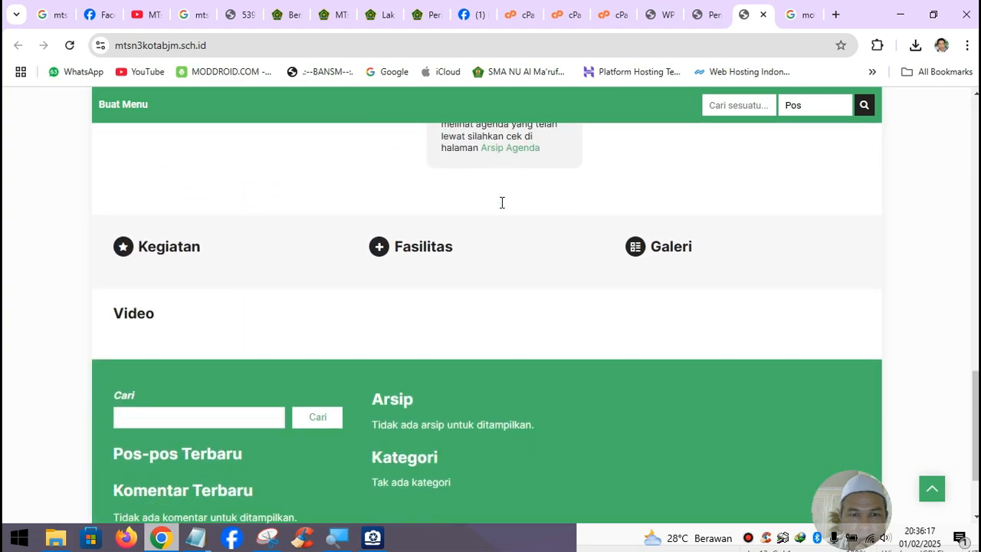
{"action": "scroll", "coordinate": [501, 204], "scroll_direction": "up", "scroll_amount": 5}
{"action": "scroll", "coordinate": [452, 246], "scroll_direction": "up", "scroll_amount": 10}
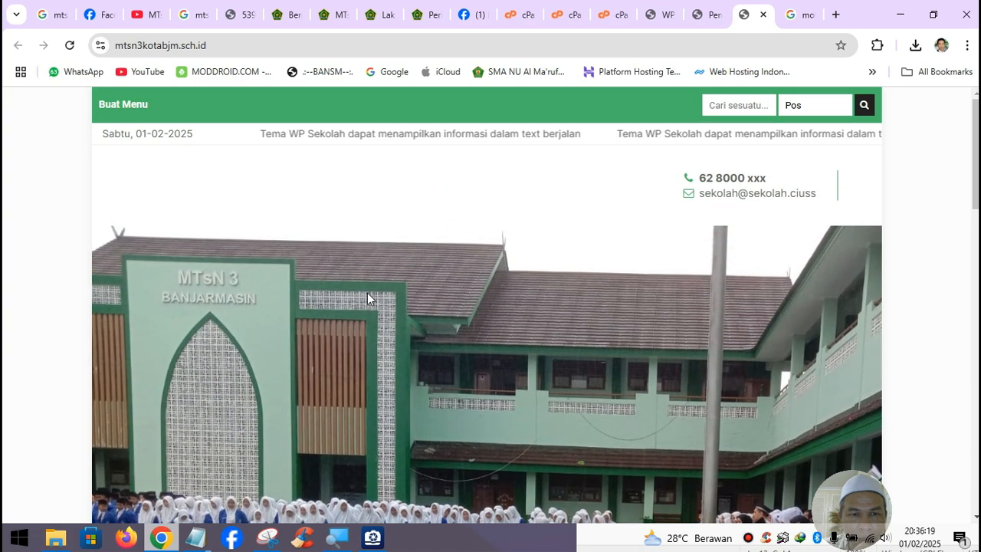
{"action": "left_click", "coordinate": [762, 14]}
{"action": "left_click", "coordinate": [703, 14]}
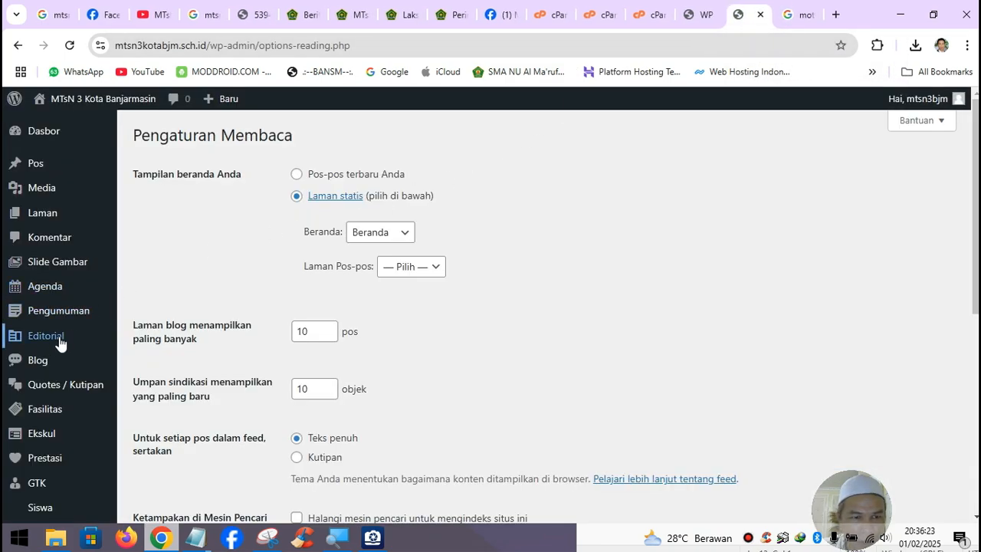
{"action": "scroll", "coordinate": [59, 360], "scroll_direction": "down", "scroll_amount": 3}
- Reopen the Customizer via Tampilan > Sesuaikan and restore the autosaved changes
{"action": "mouse_move", "coordinate": [56, 379]}
{"action": "mouse_move", "coordinate": [53, 402]}
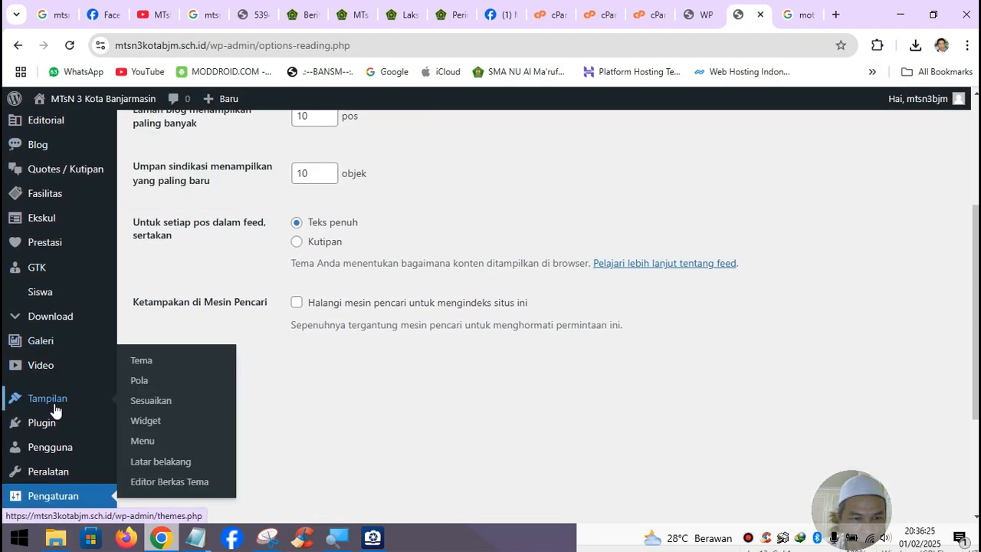
{"action": "left_click", "coordinate": [161, 404]}
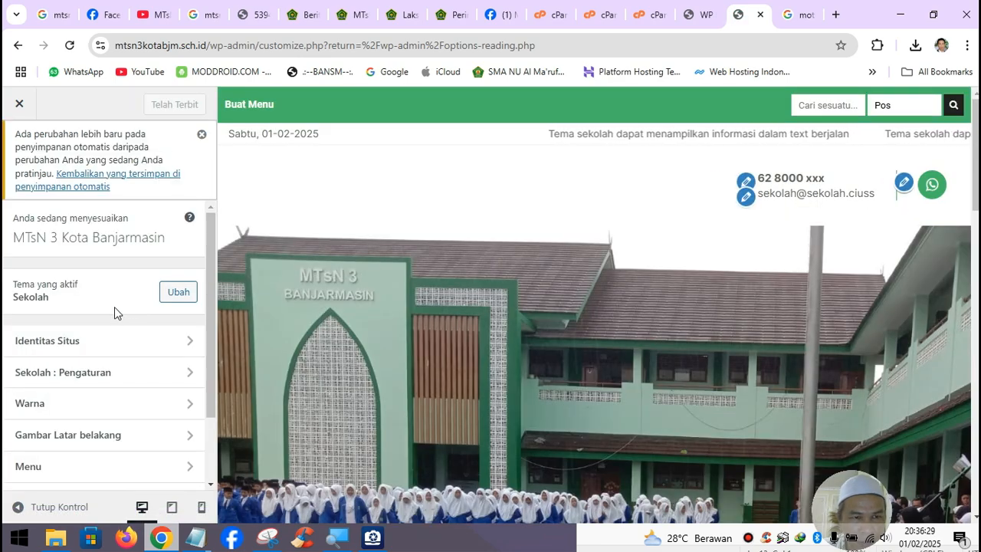
{"action": "left_click", "coordinate": [106, 184]}
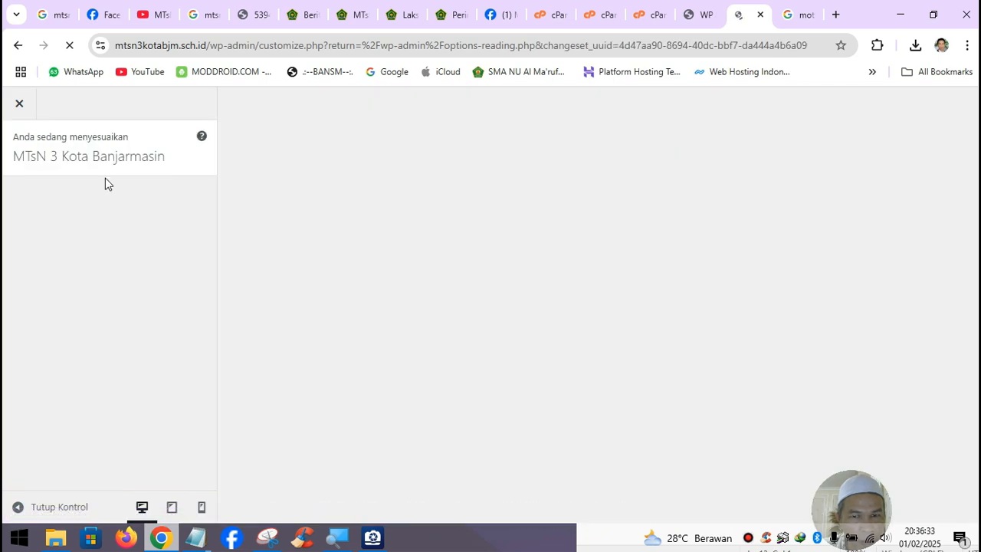
- Open Sekolah : Pengaturan and glance at Layout Setting before returning to the list
{"action": "scroll", "coordinate": [512, 318], "scroll_direction": "down", "scroll_amount": 7}
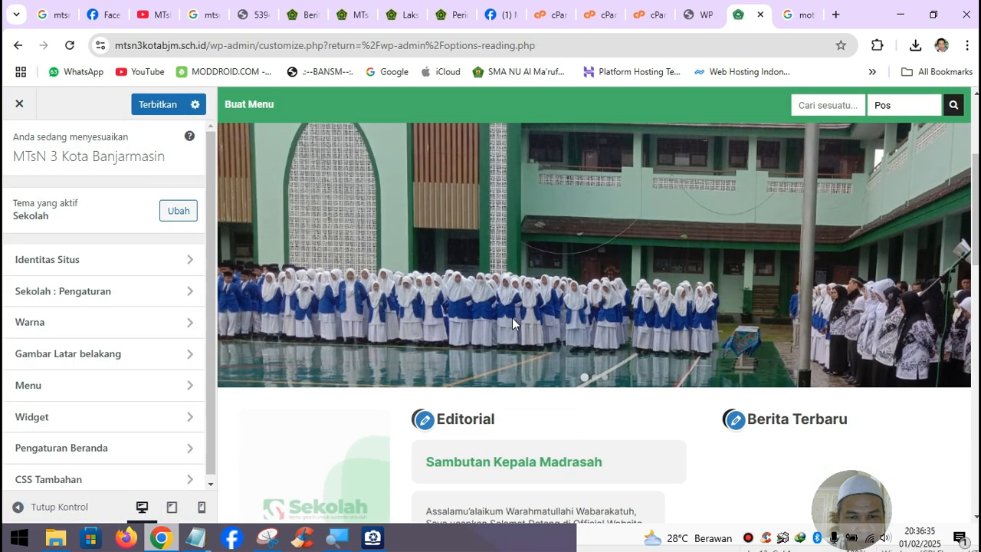
{"action": "scroll", "coordinate": [718, 256], "scroll_direction": "down", "scroll_amount": 4}
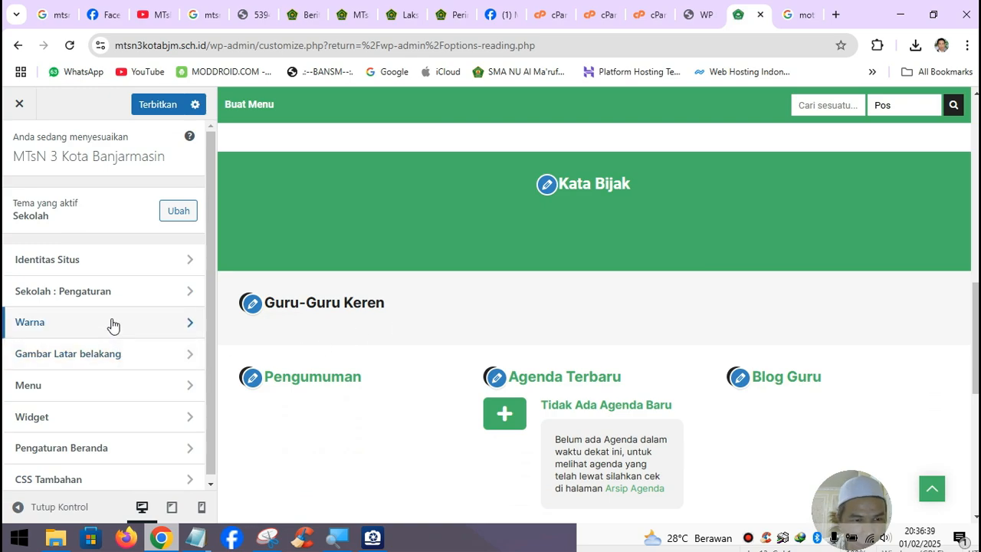
{"action": "scroll", "coordinate": [116, 352], "scroll_direction": "down", "scroll_amount": 1}
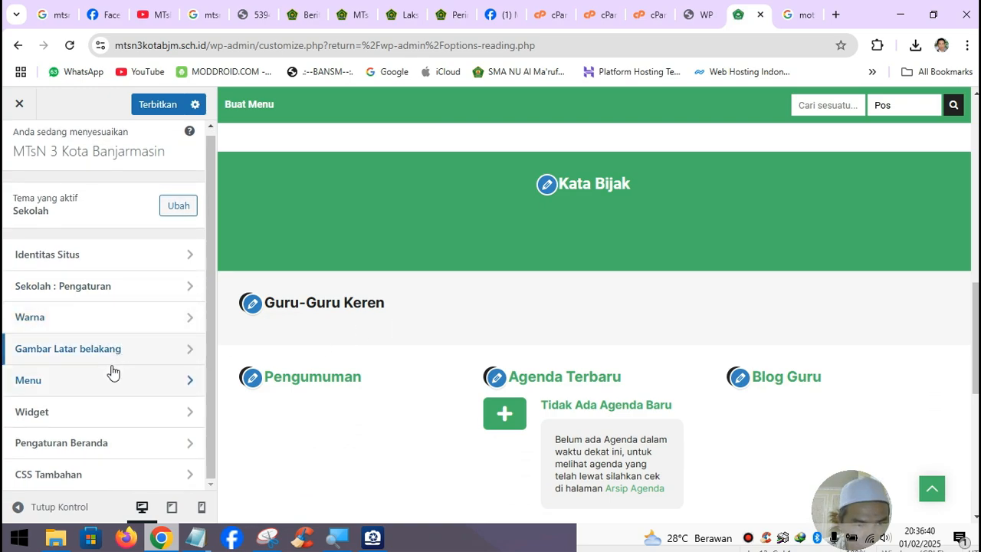
{"action": "left_click", "coordinate": [98, 291]}
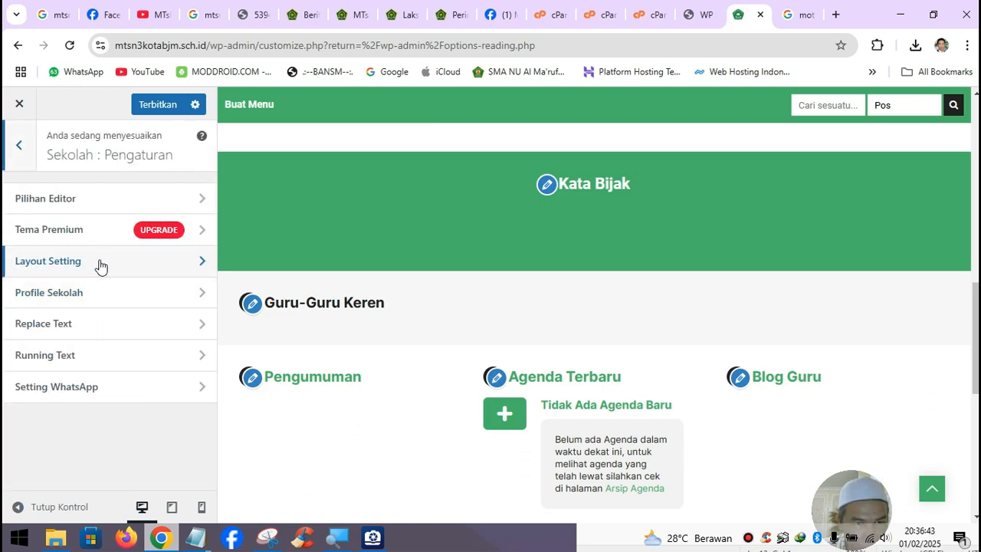
{"action": "left_click", "coordinate": [99, 265]}
{"action": "left_click", "coordinate": [20, 146]}
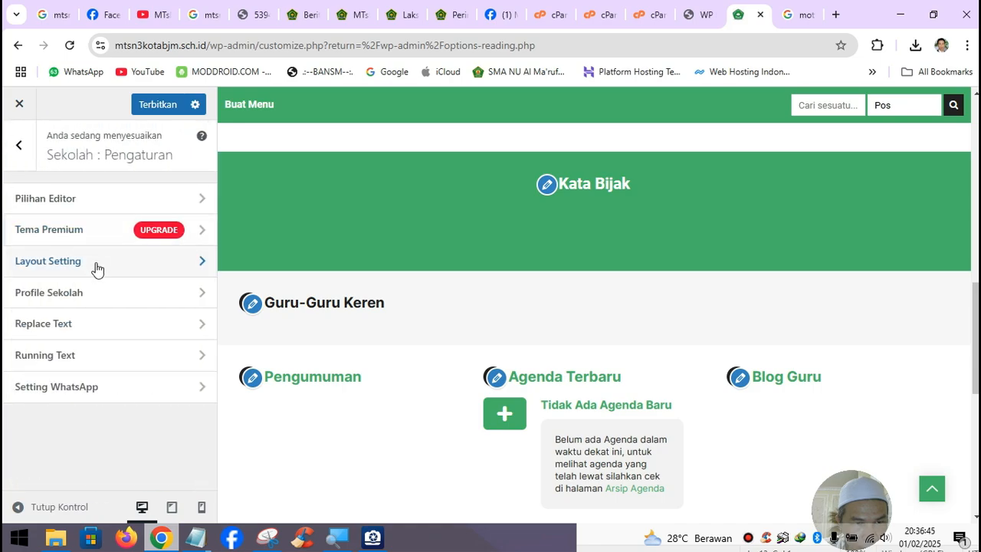
- In Profile Sekolah, set Nama Sekolah to MTsN 3 Kota Banjarmasin via autofill
{"action": "left_click", "coordinate": [128, 297]}
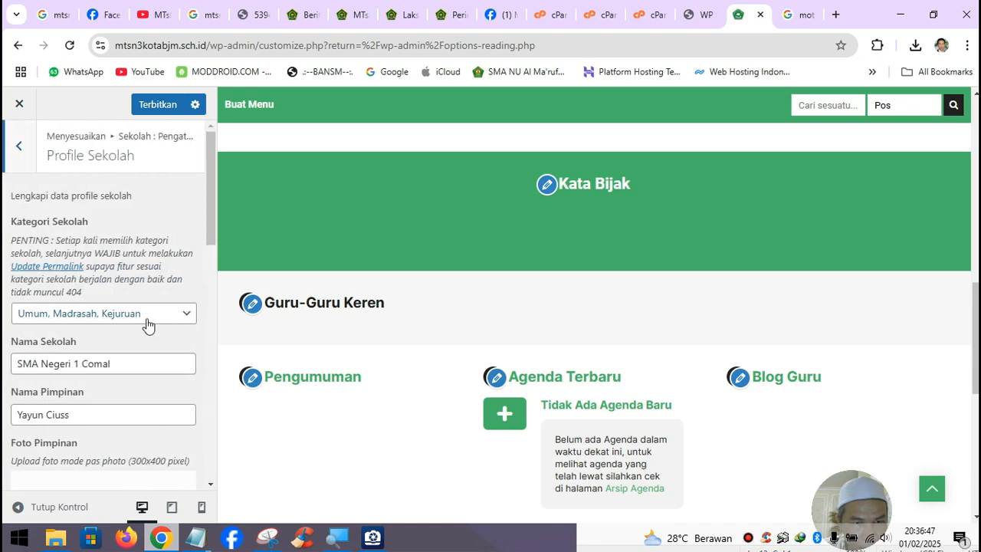
{"action": "scroll", "coordinate": [136, 309], "scroll_direction": "down", "scroll_amount": 1}
{"action": "left_click_drag", "start_coordinate": [138, 292], "coordinate": [4, 291]}
{"action": "type", "text": "M"}
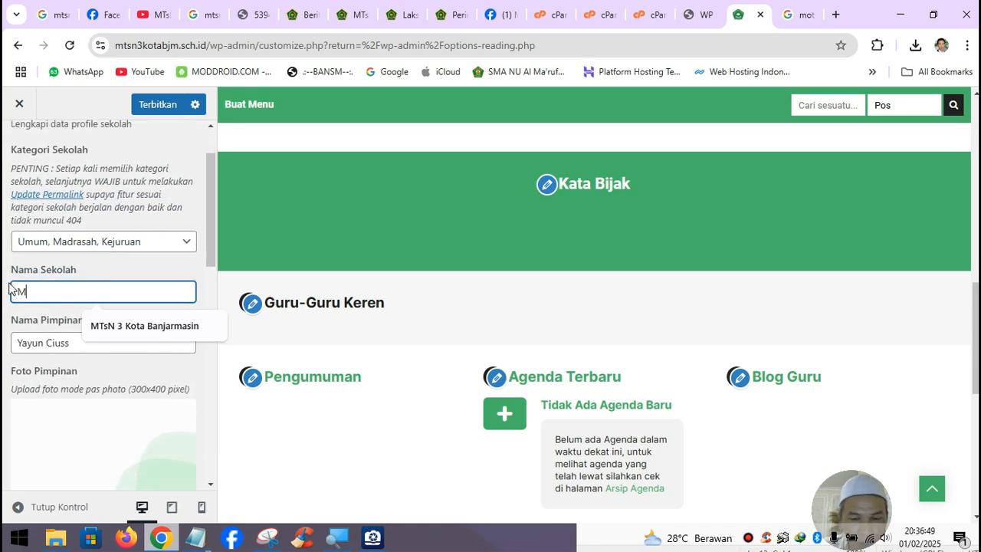
{"action": "type", "text": "ts"}
{"action": "left_click", "coordinate": [115, 326]}
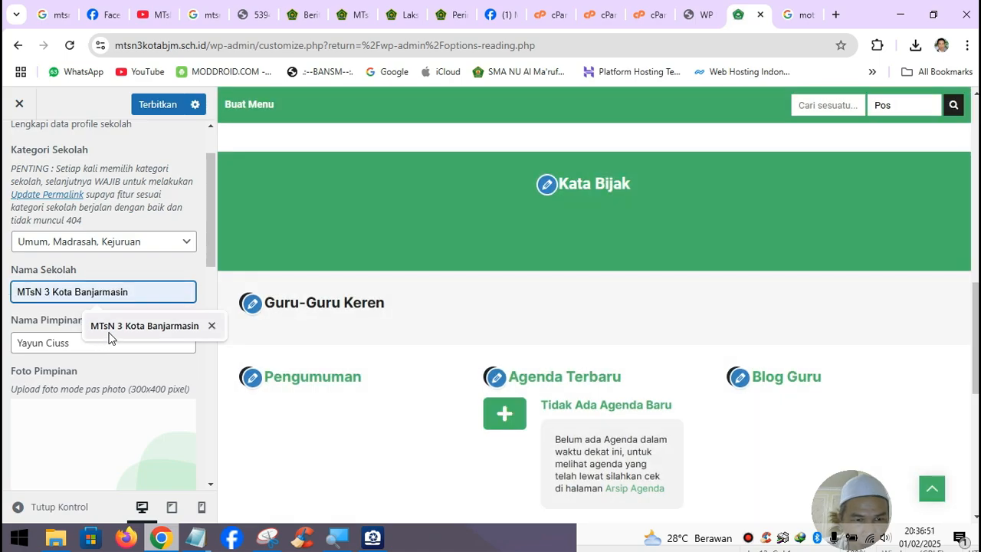
- Replace Nama Pimpinan with the principal's full titled name from the autofill suggestion
{"action": "left_click_drag", "start_coordinate": [110, 342], "coordinate": [4, 346]}
{"action": "type", "text": "Mis"}
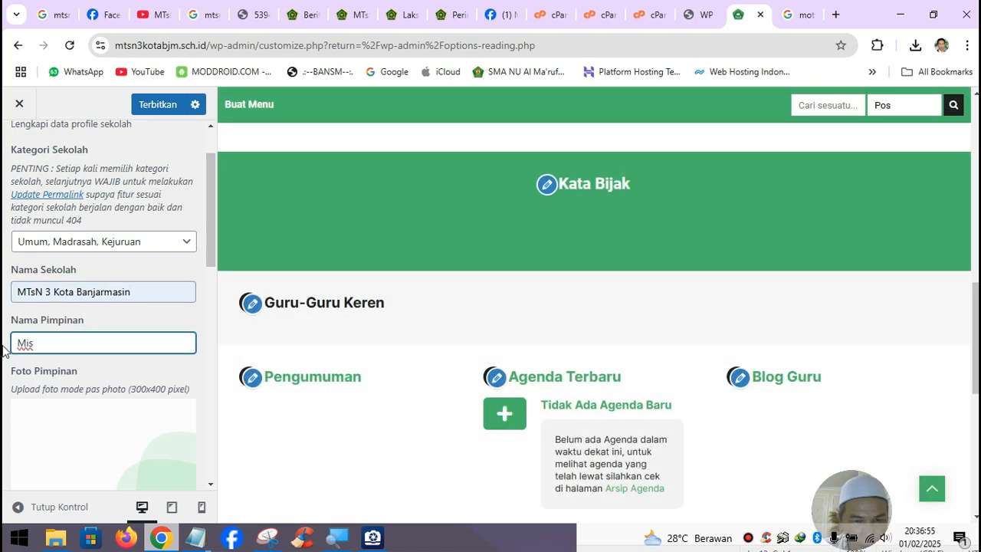
{"action": "type", "text": "ran"}
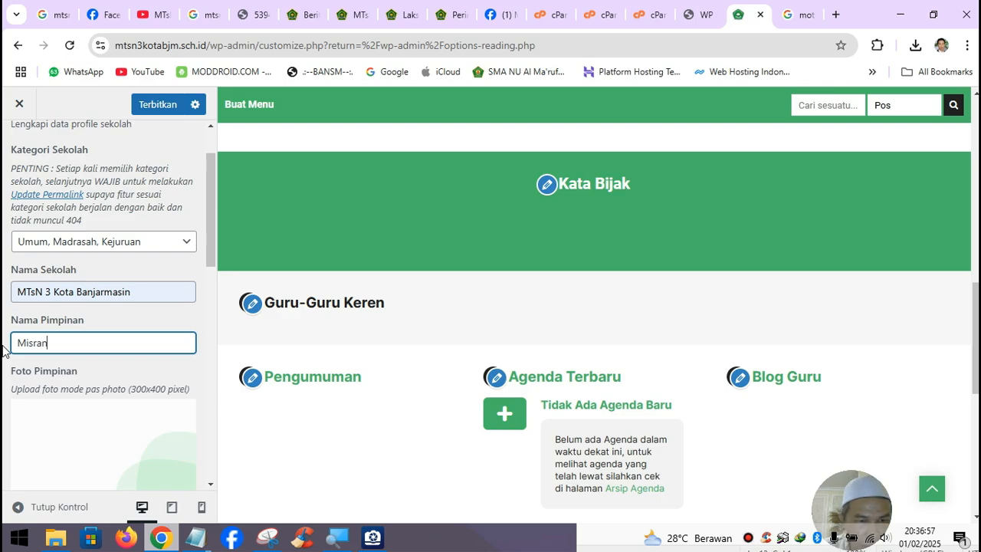
{"action": "key", "text": "BackSpace"}
{"action": "key", "text": "BackSpace"}
{"action": "key", "text": "BackSpace"}
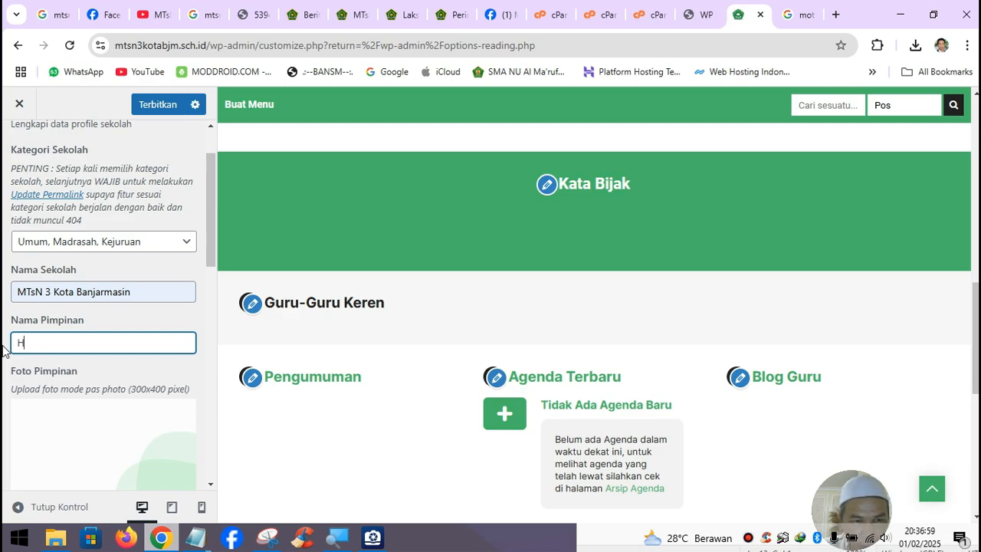
{"action": "type", "text": "H"}
{"action": "left_click", "coordinate": [146, 373]}
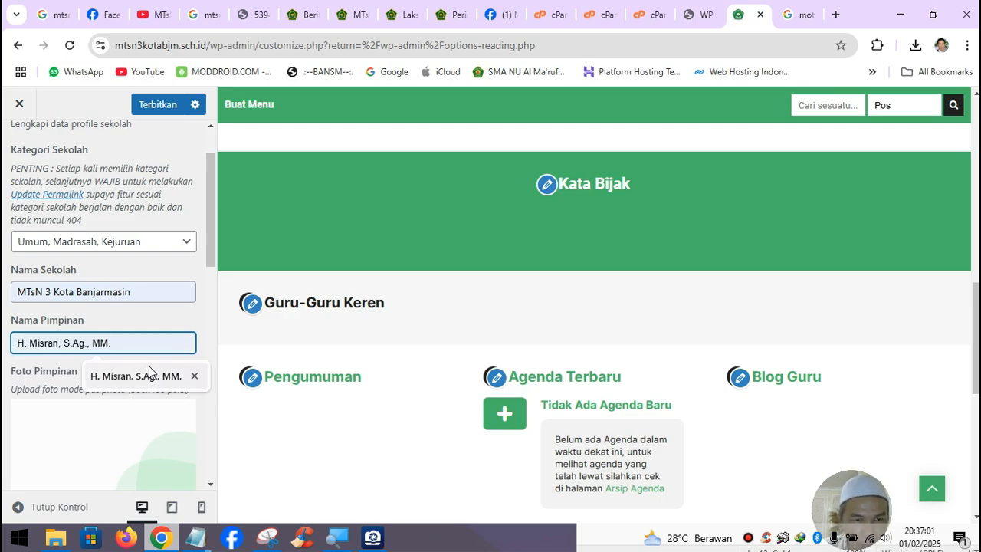
- Set Foto Pimpinan to the principal's portrait from the media library
{"action": "left_click", "coordinate": [129, 419]}
{"action": "left_click", "coordinate": [261, 276]}
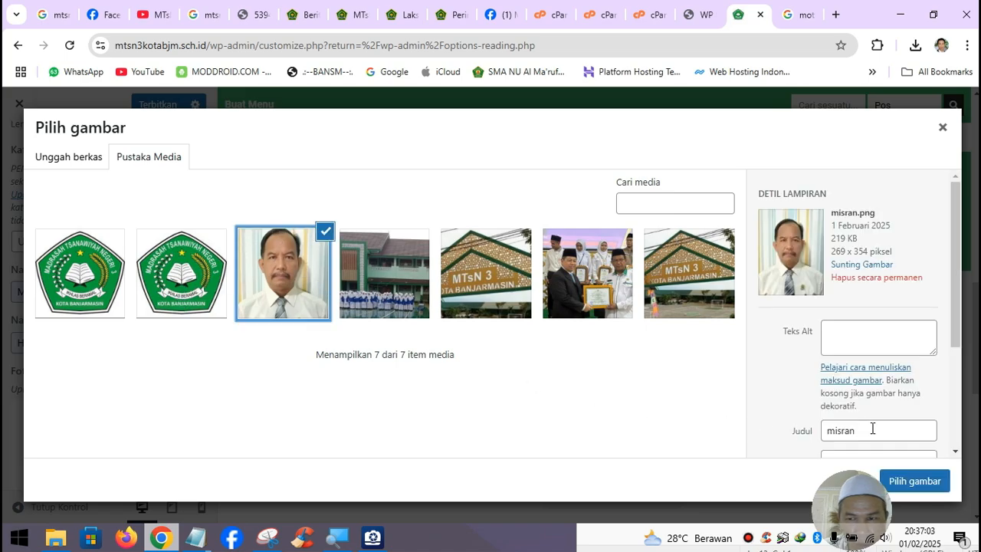
{"action": "left_click", "coordinate": [914, 480]}
{"action": "scroll", "coordinate": [115, 360], "scroll_direction": "down", "scroll_amount": 2}
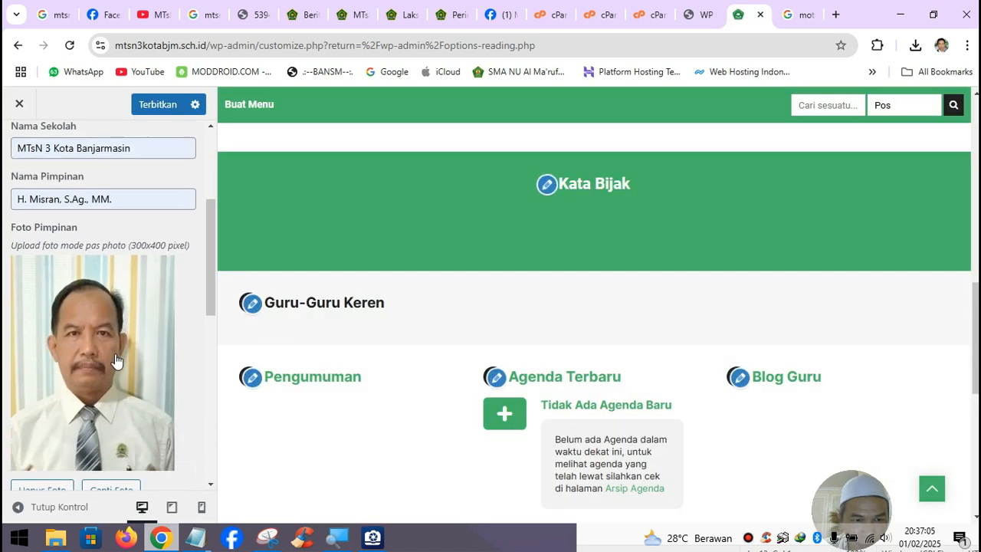
{"action": "scroll", "coordinate": [115, 360], "scroll_direction": "down", "scroll_amount": 4}
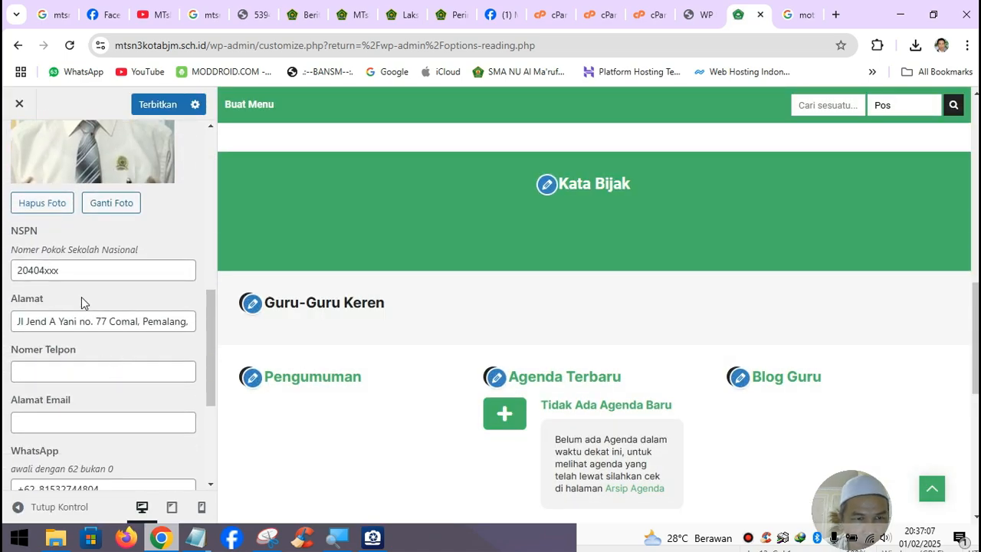
- Switch to the 'mtsn 3 kota banjarmasin' Google search results
{"action": "left_click", "coordinate": [799, 23]}
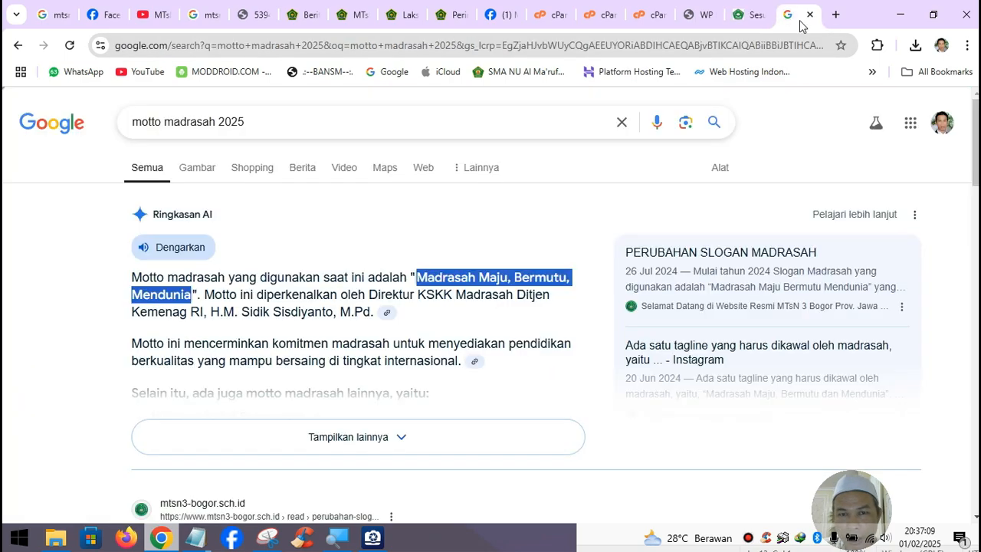
{"action": "left_click", "coordinate": [265, 125]}
{"action": "key", "text": "ctrl+a"}
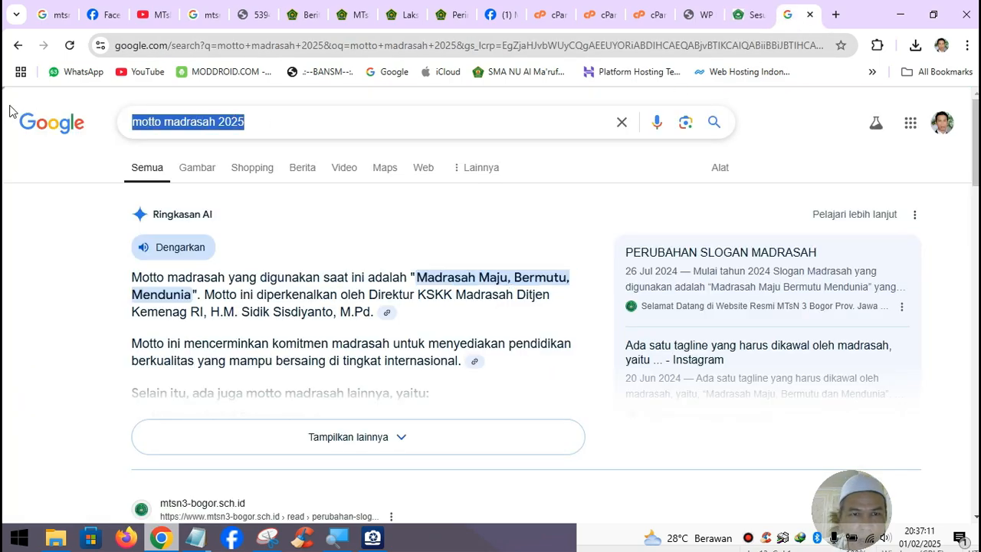
{"action": "left_click", "coordinate": [209, 29]}
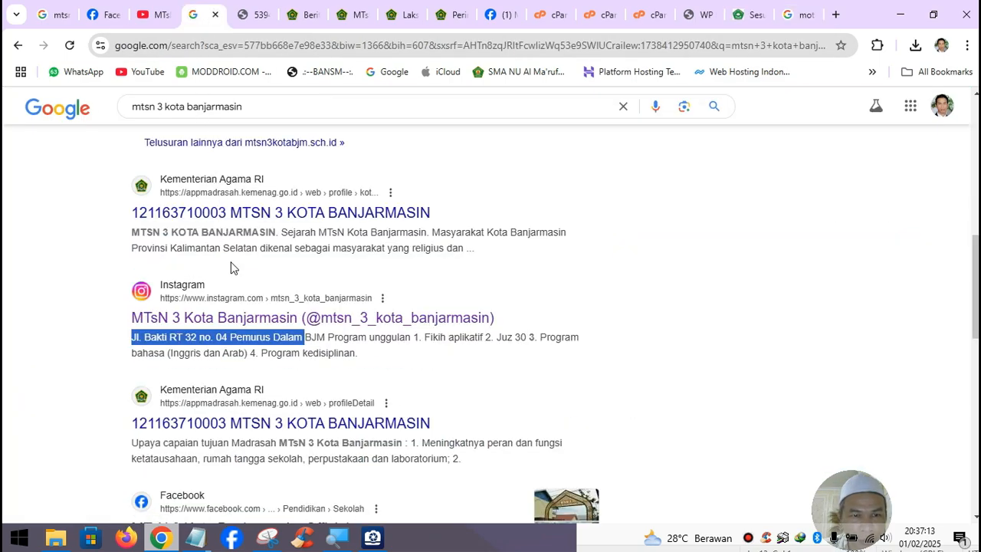
- Copy NPSN 30315477 from the Kemendikbud result and return to the WordPress Customizer
{"action": "scroll", "coordinate": [281, 301], "scroll_direction": "up", "scroll_amount": 6}
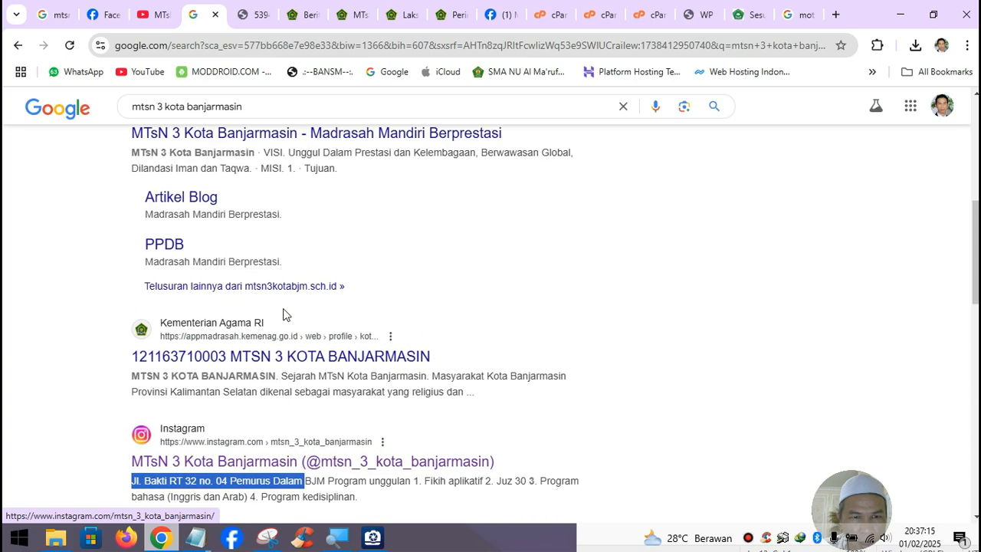
{"action": "scroll", "coordinate": [282, 312], "scroll_direction": "up", "scroll_amount": 2}
{"action": "scroll", "coordinate": [282, 311], "scroll_direction": "down", "scroll_amount": 5}
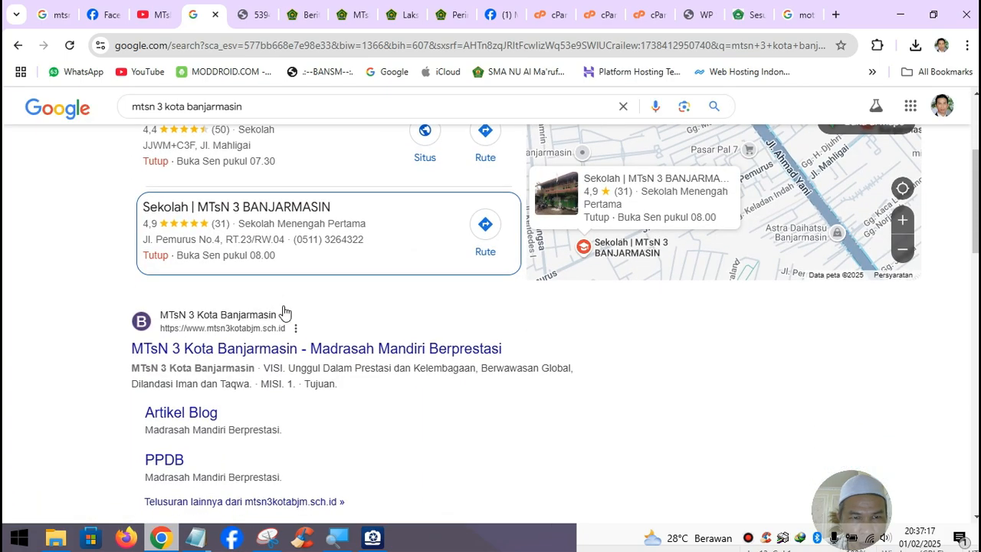
{"action": "scroll", "coordinate": [283, 311], "scroll_direction": "down", "scroll_amount": 4}
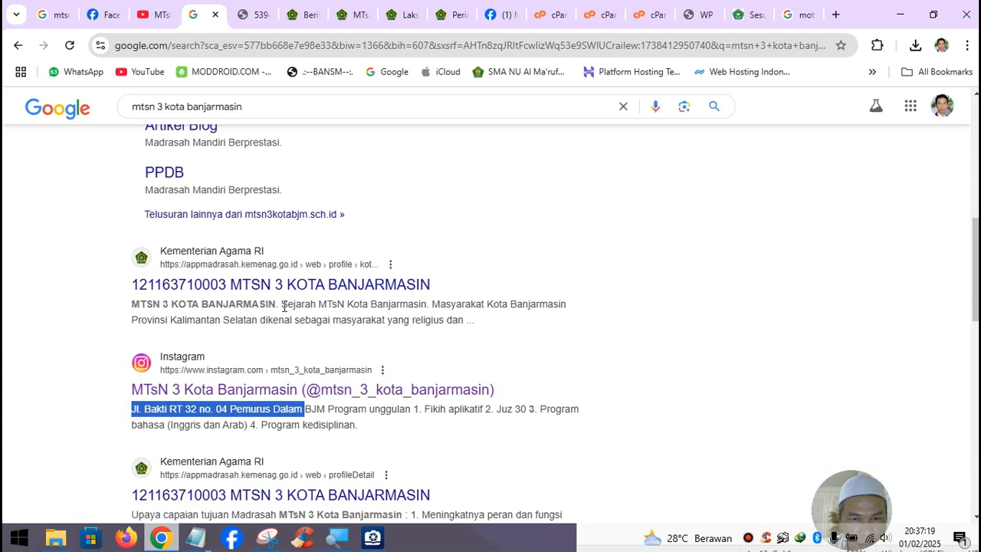
{"action": "scroll", "coordinate": [283, 311], "scroll_direction": "down", "scroll_amount": 4}
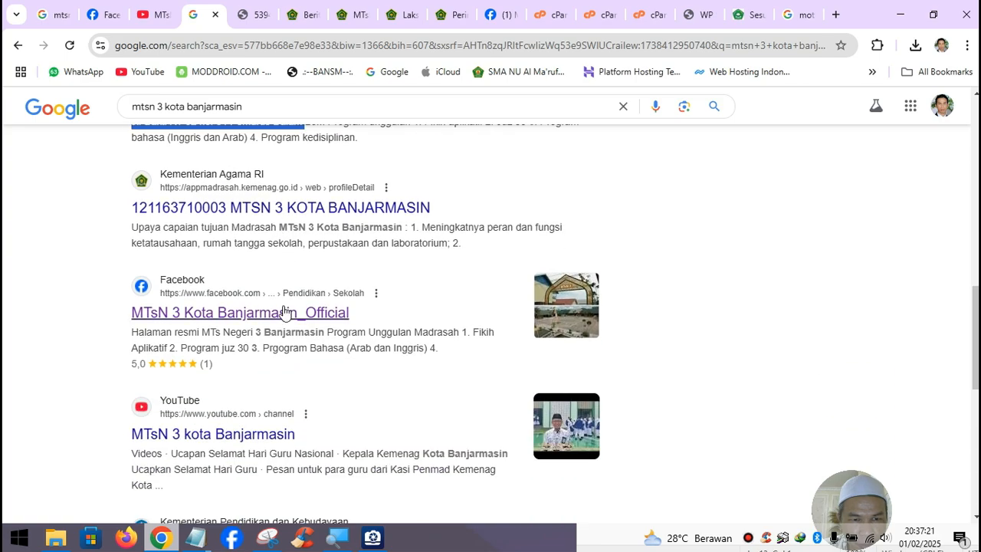
{"action": "scroll", "coordinate": [283, 310], "scroll_direction": "up", "scroll_amount": 3}
{"action": "scroll", "coordinate": [283, 302], "scroll_direction": "down", "scroll_amount": 3}
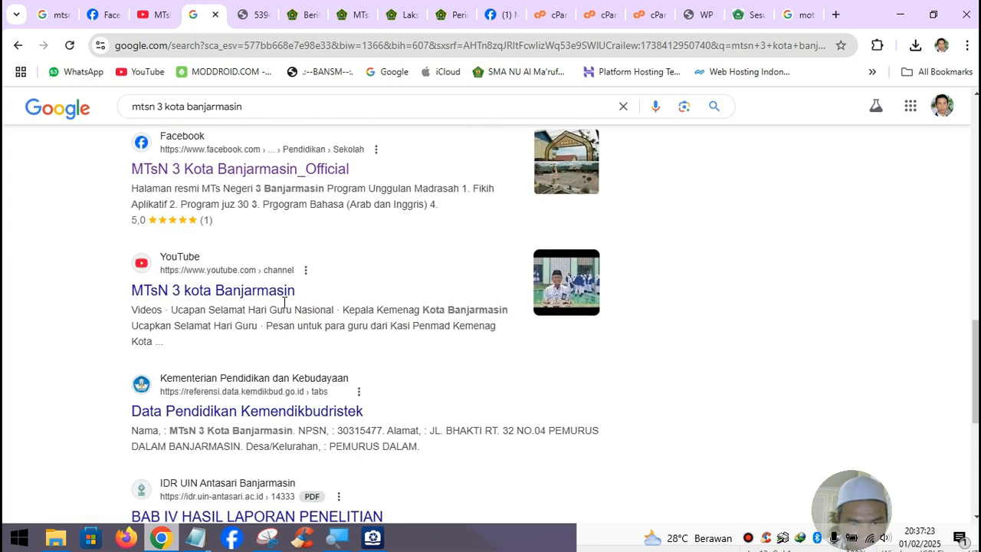
{"action": "left_click_drag", "start_coordinate": [339, 426], "coordinate": [372, 426]}
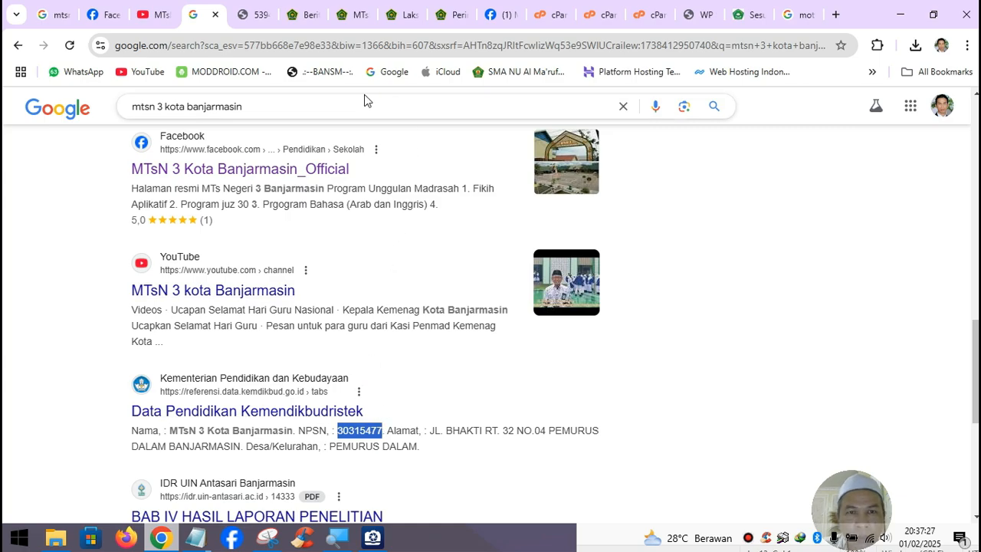
{"action": "left_click", "coordinate": [749, 14]}
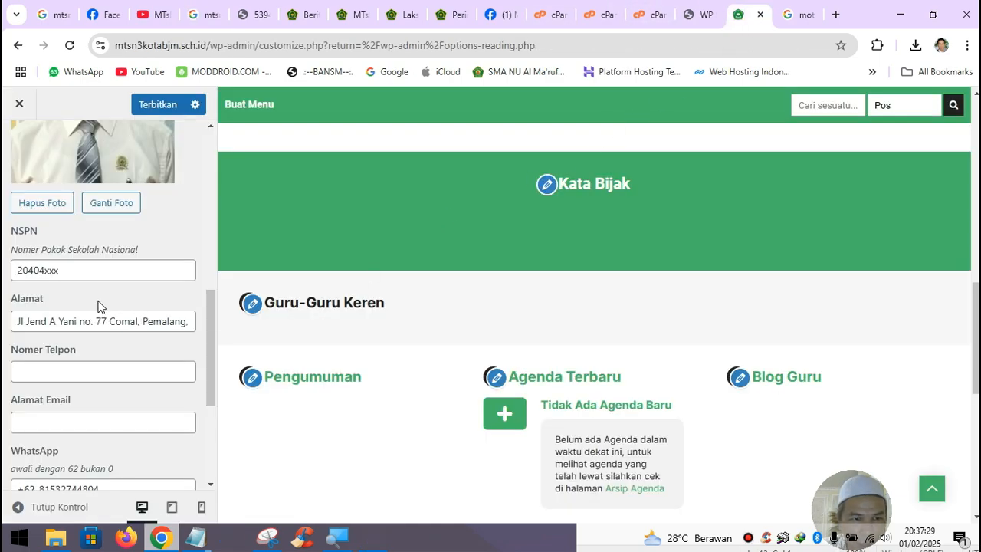
- Replace the old NSPN value with 30315477
{"action": "left_click_drag", "start_coordinate": [103, 269], "coordinate": [4, 260]}
{"action": "type", "text": "30315477"}
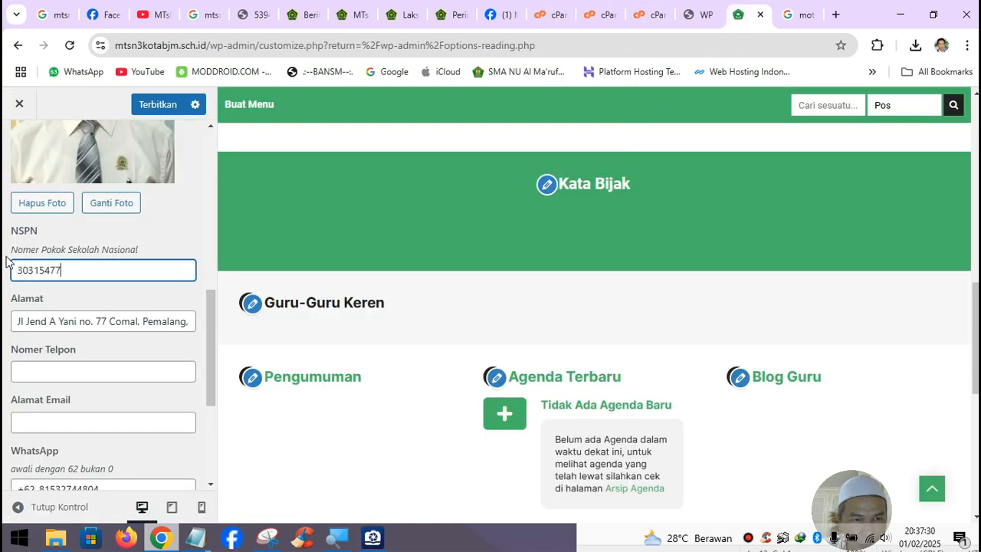
{"action": "left_click", "coordinate": [107, 320]}
- Capitalise 'No.' in the Notepad address, then paste it into the Alamat field
{"action": "left_click", "coordinate": [196, 538]}
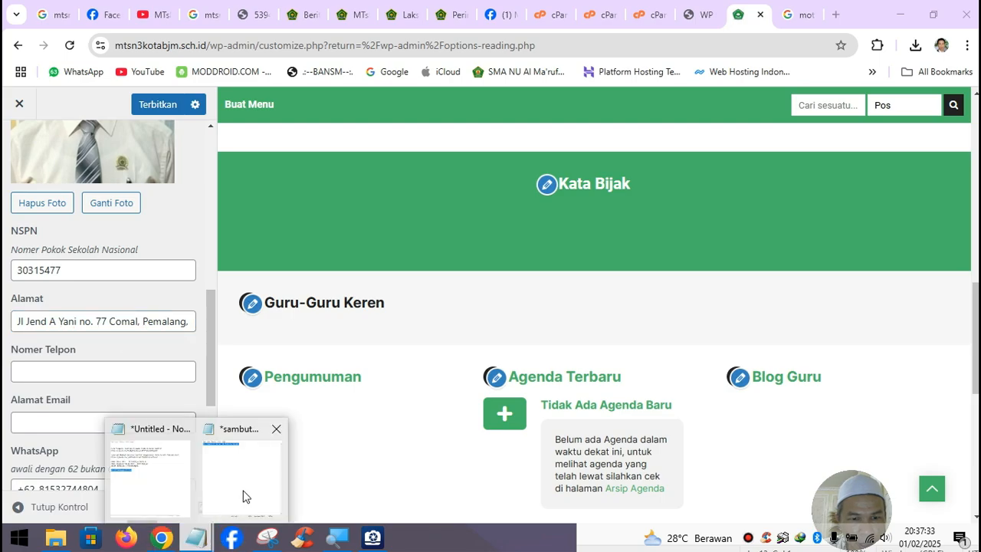
{"action": "left_click", "coordinate": [147, 464]}
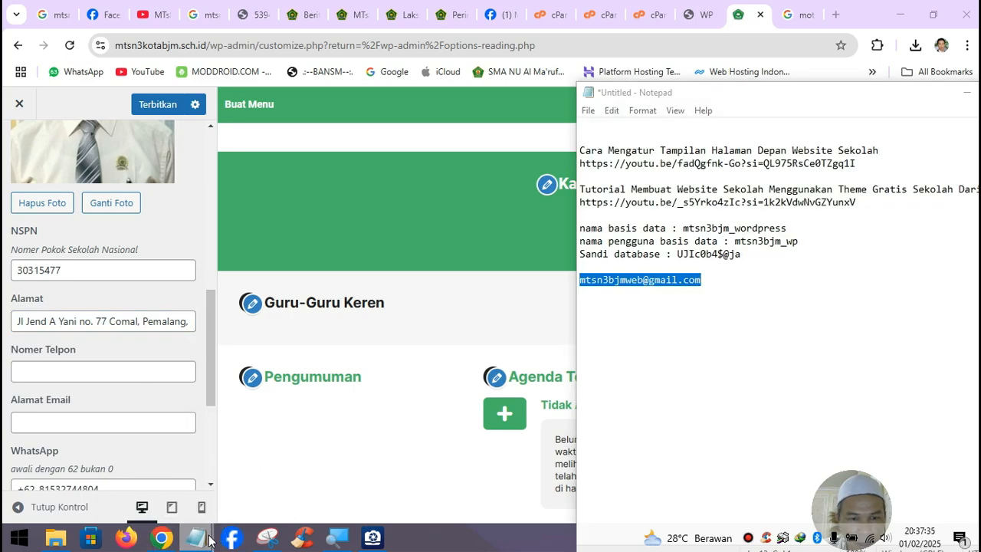
{"action": "left_click", "coordinate": [276, 499]}
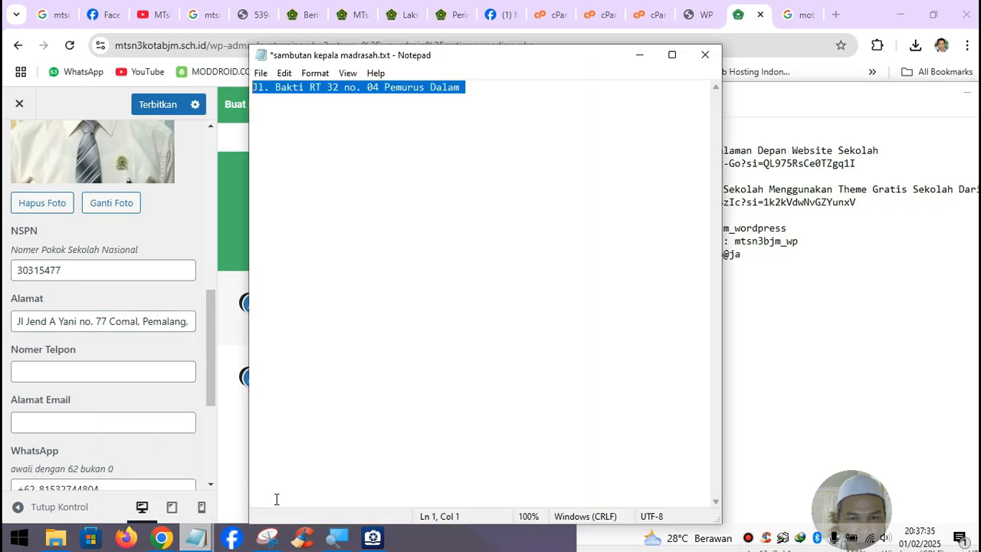
{"action": "left_click", "coordinate": [350, 90]}
{"action": "key", "text": "BackSpace"}
{"action": "type", "text": "N"}
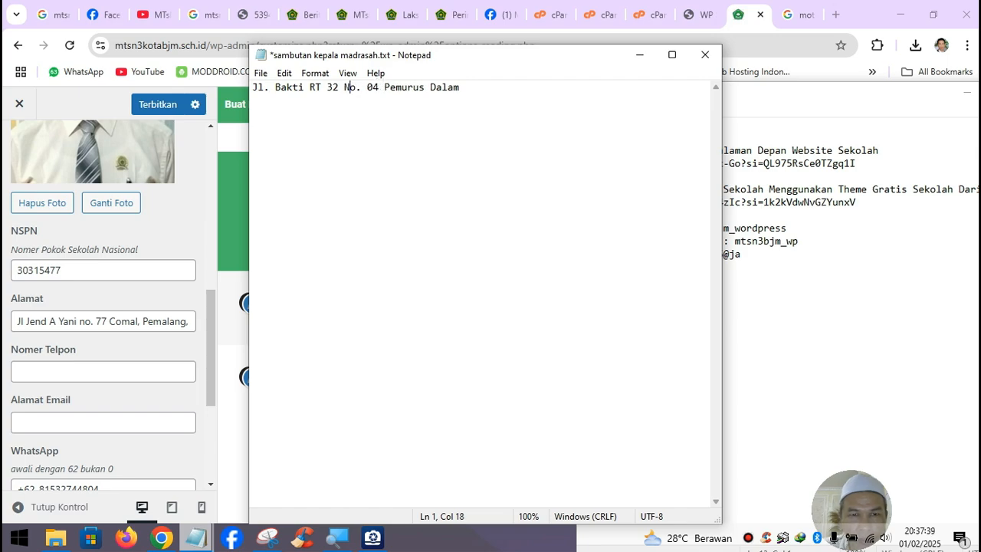
{"action": "key", "text": "ctrl+a"}
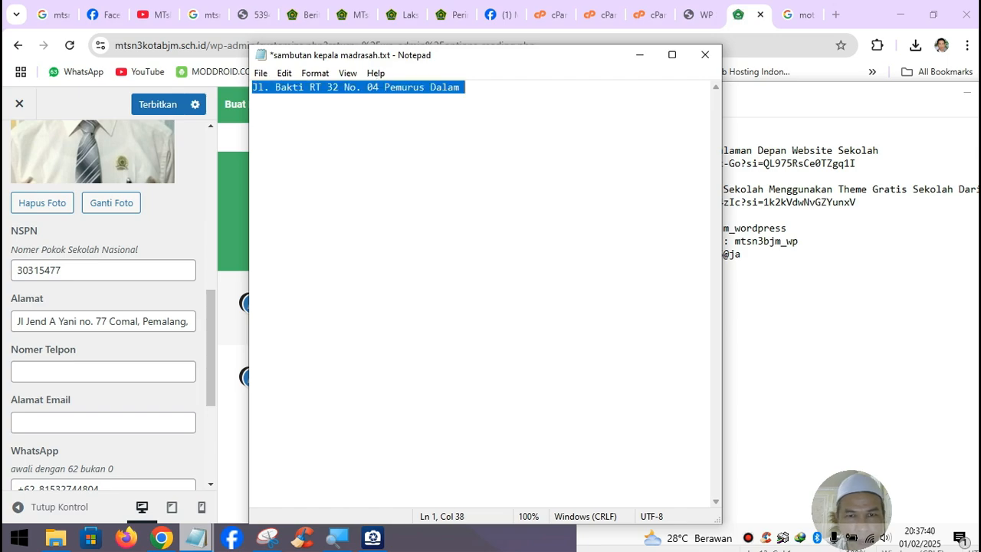
{"action": "left_click", "coordinate": [640, 55]}
{"action": "left_click", "coordinate": [113, 322]}
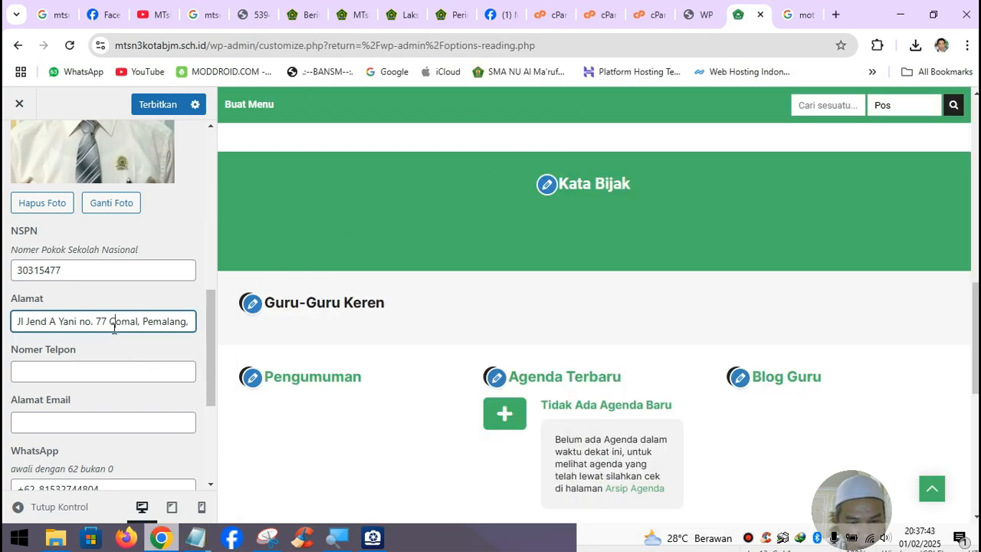
{"action": "key", "text": "ctrl+a"}
{"action": "type", "text": "Jl. Bakti RT 32 No. 04 Pemurus Dalam"}
- Fill in the school's phone number, e-mail from autofill and WhatsApp number after +62
{"action": "left_click", "coordinate": [84, 372]}
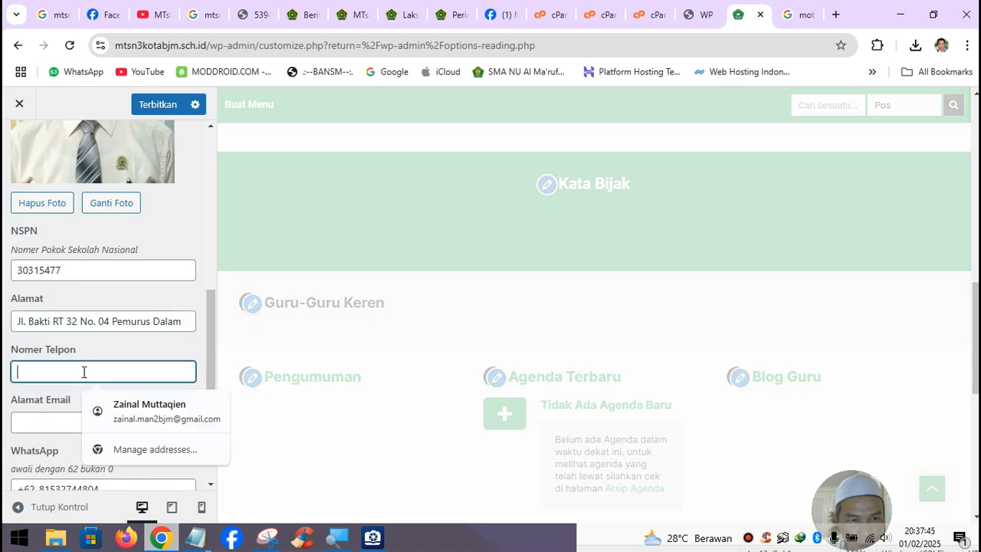
{"action": "type", "text": "081234567890"}
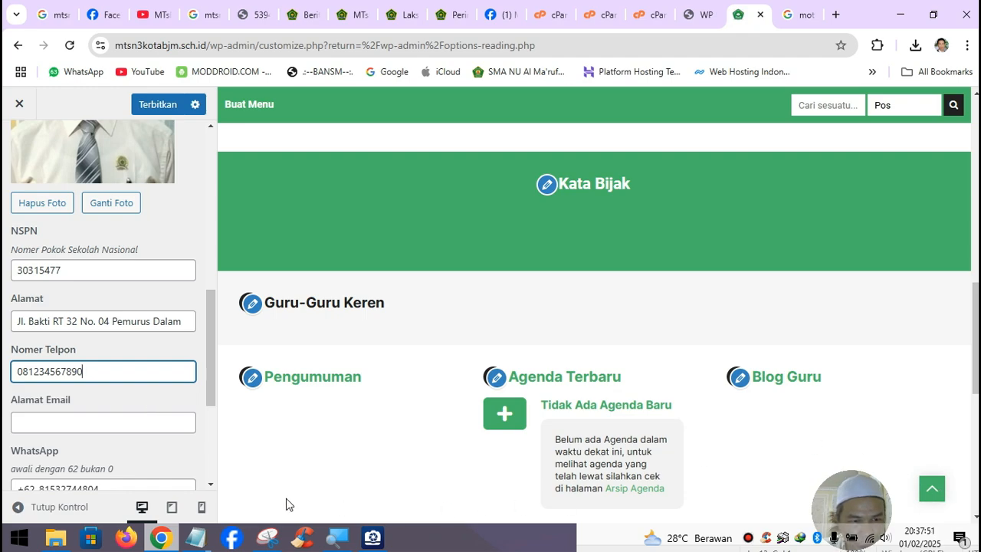
{"action": "left_click", "coordinate": [96, 422]}
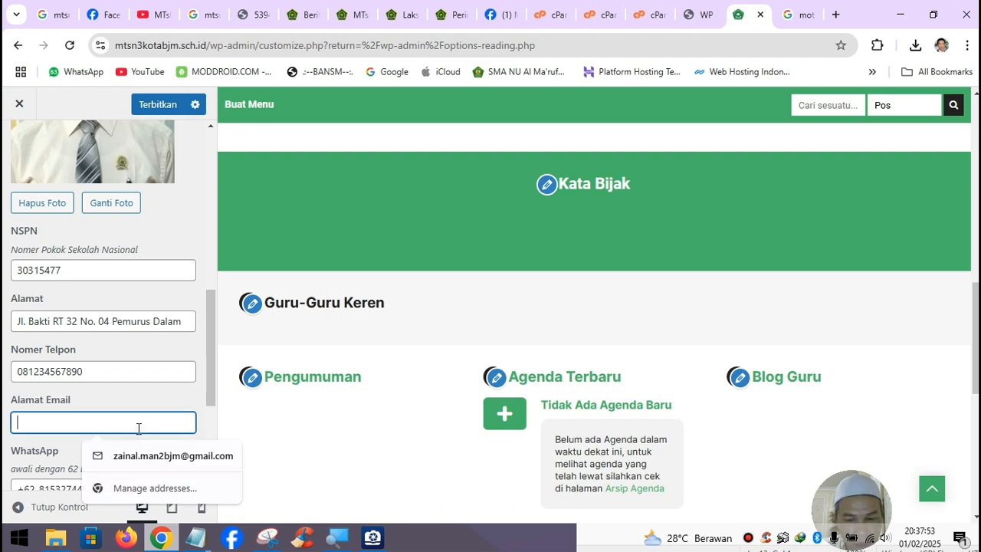
{"action": "left_click", "coordinate": [134, 457]}
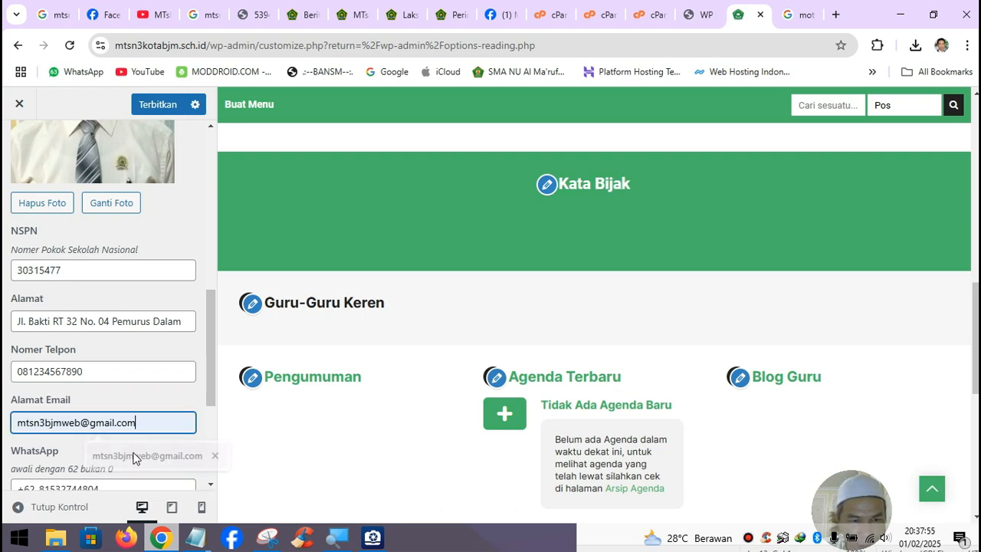
{"action": "scroll", "coordinate": [131, 445], "scroll_direction": "down", "scroll_amount": 2}
{"action": "left_click_drag", "start_coordinate": [35, 345], "coordinate": [123, 344]}
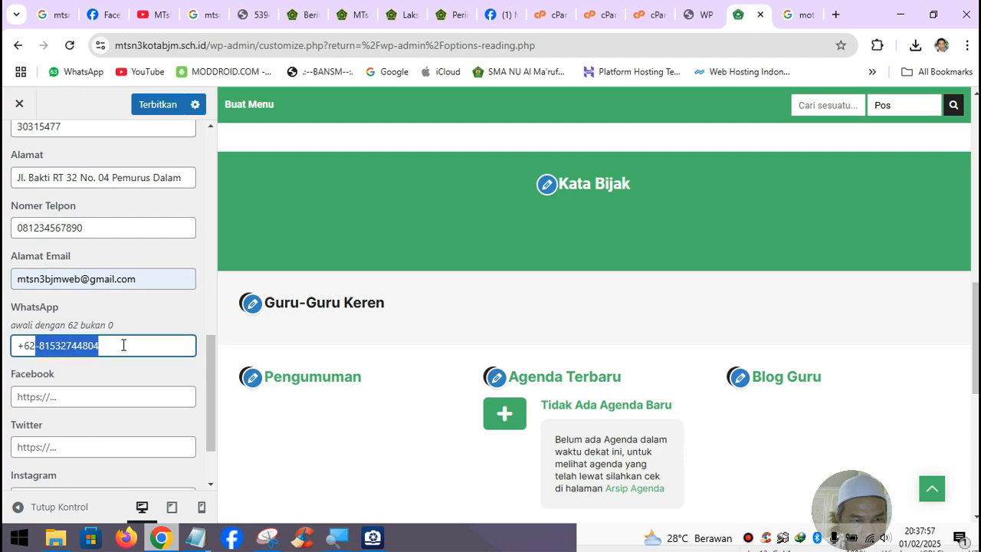
{"action": "type", "text": "8123"}
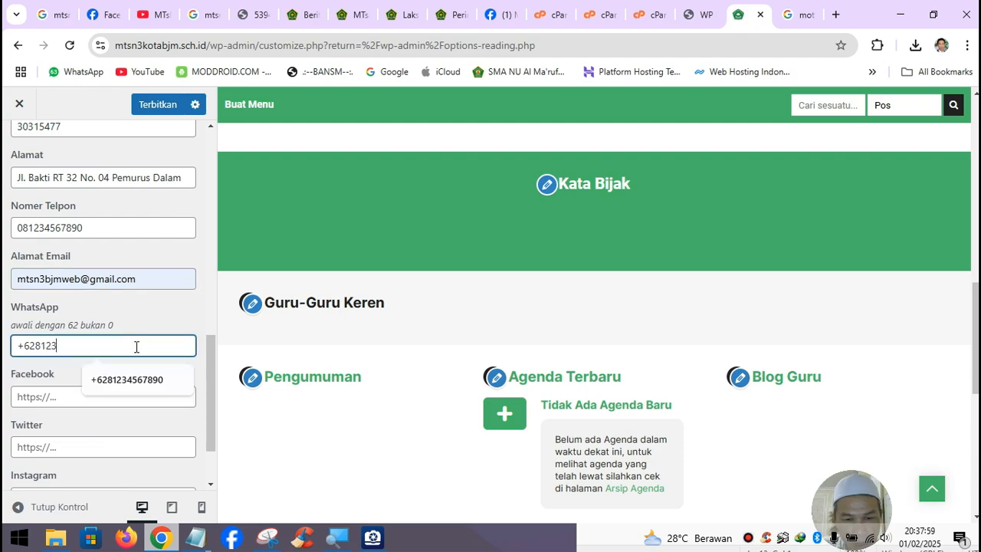
{"action": "type", "text": "4567890"}
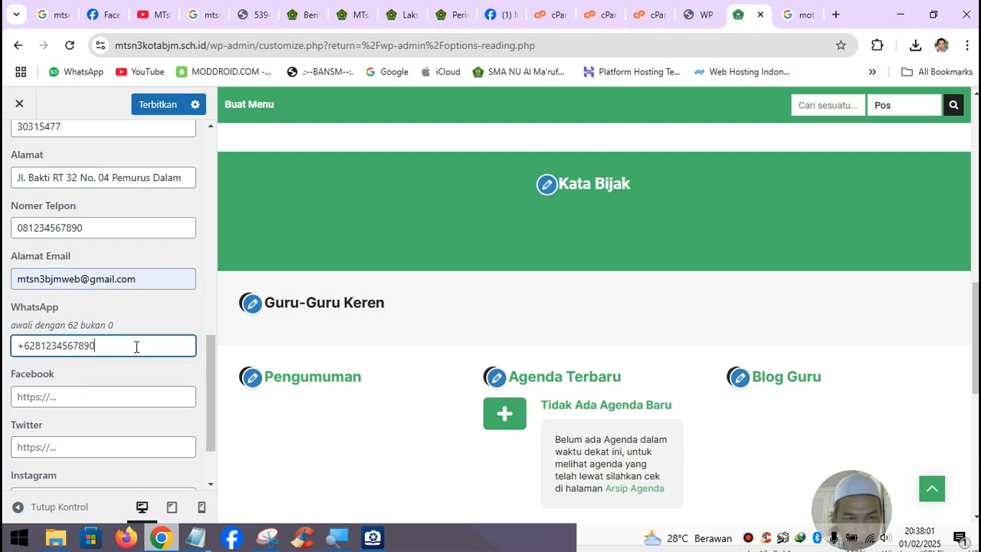
- Copy the school's Facebook page URL from the address bar and focus the Facebook field
{"action": "left_click", "coordinate": [107, 15]}
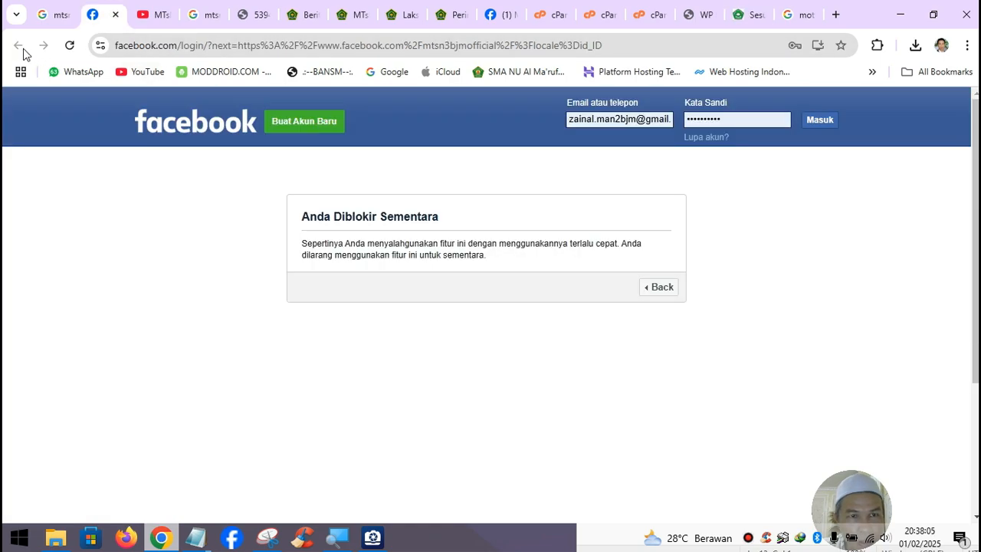
{"action": "left_click", "coordinate": [115, 16]}
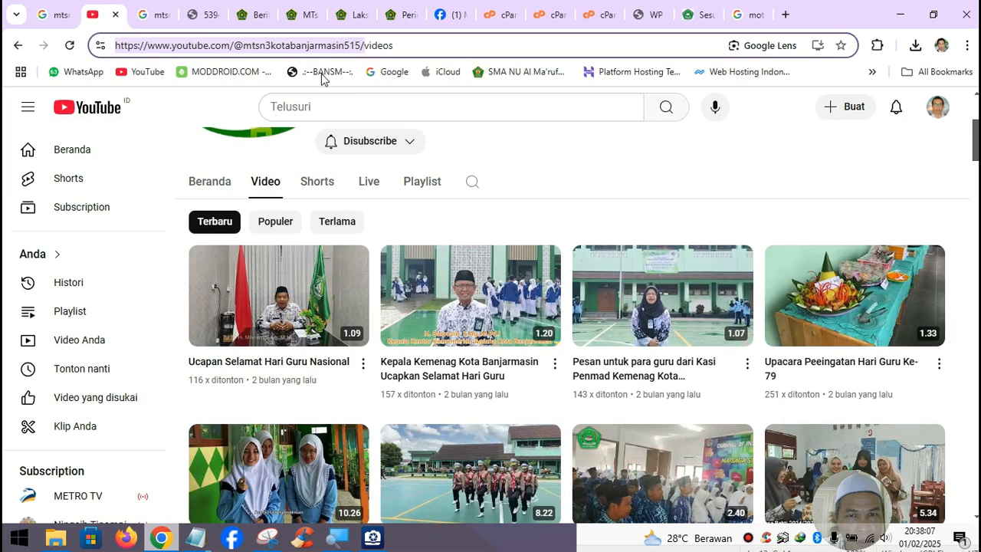
{"action": "left_click", "coordinate": [479, 23]}
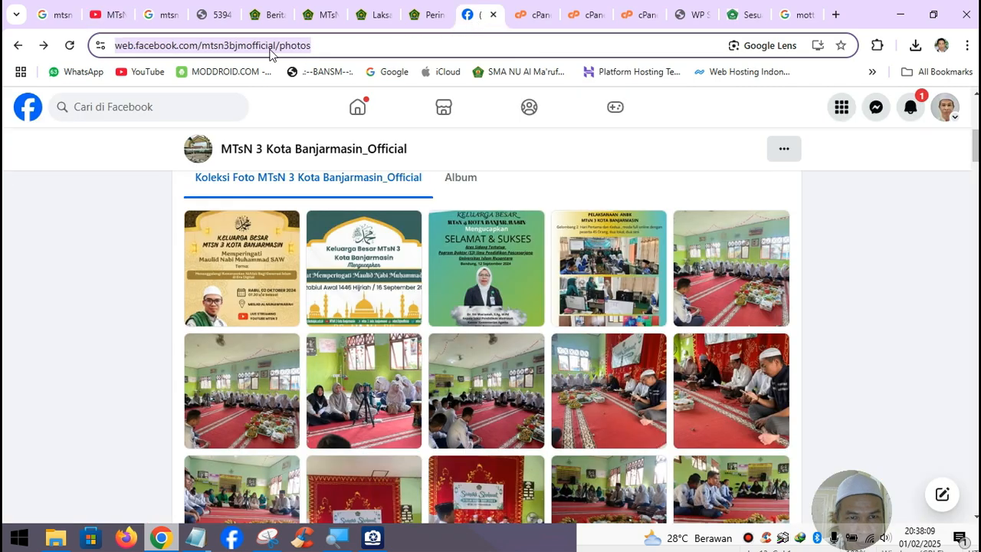
{"action": "left_click", "coordinate": [294, 47]}
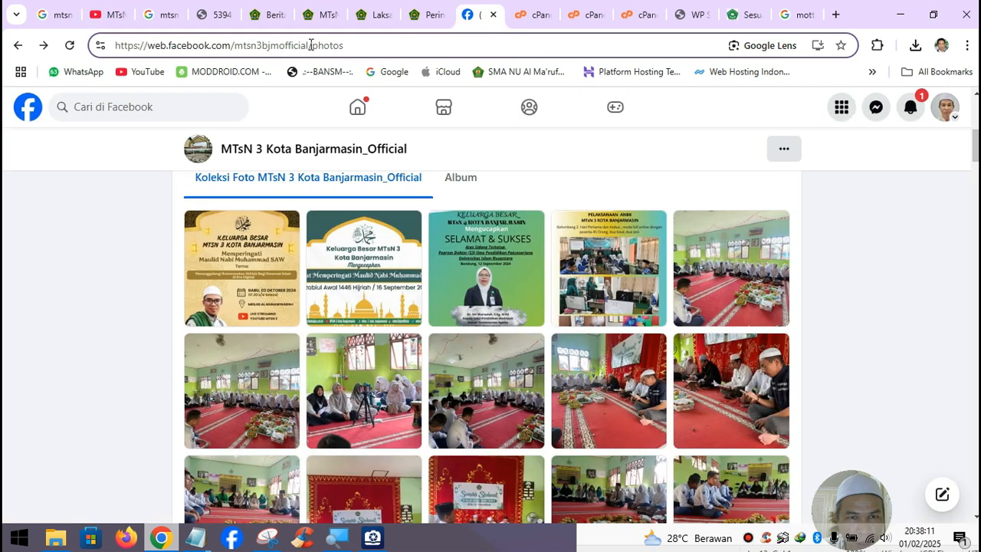
{"action": "left_click_drag", "start_coordinate": [312, 45], "coordinate": [123, 49]}
{"action": "key", "text": "ctrl+c"}
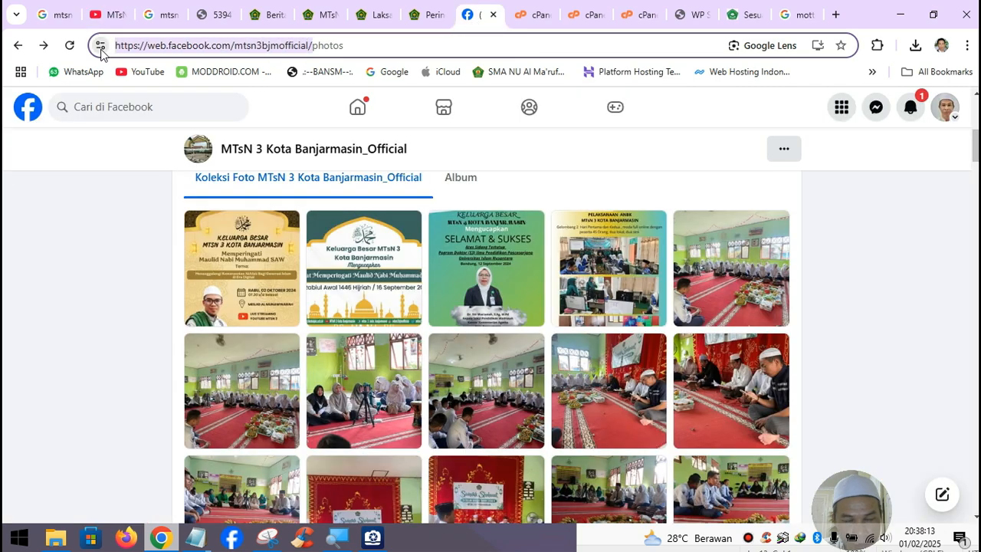
{"action": "left_click", "coordinate": [747, 15]}
{"action": "left_click", "coordinate": [65, 392]}
- Paste the Facebook link and fill the Instagram and YouTube fields from autofill suggestions
{"action": "key", "text": "ctrl+v"}
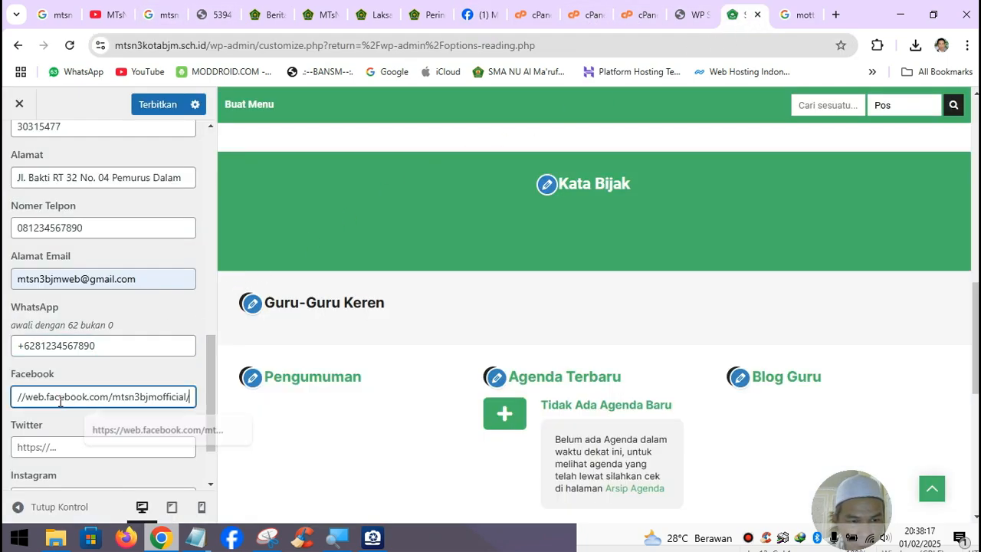
{"action": "scroll", "coordinate": [76, 449], "scroll_direction": "down", "scroll_amount": 1}
{"action": "left_click", "coordinate": [76, 426]}
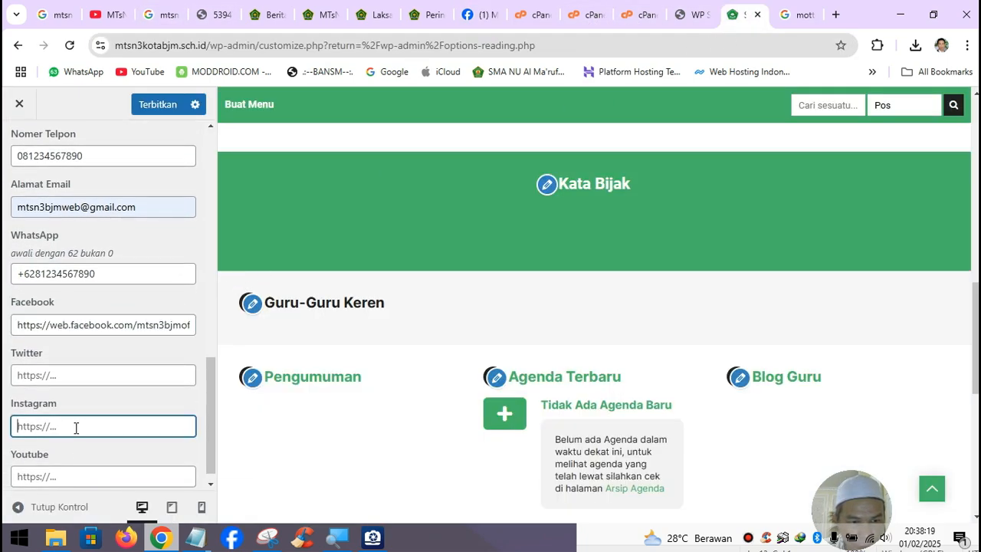
{"action": "left_click", "coordinate": [140, 460]}
{"action": "scroll", "coordinate": [94, 440], "scroll_direction": "down", "scroll_amount": 1}
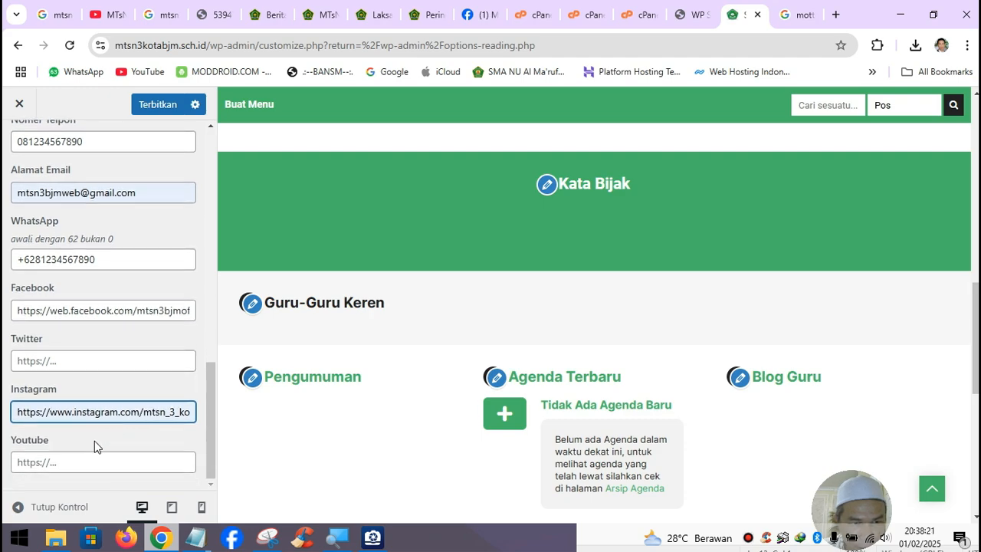
{"action": "left_click", "coordinate": [68, 459]}
{"action": "left_click", "coordinate": [140, 496]}
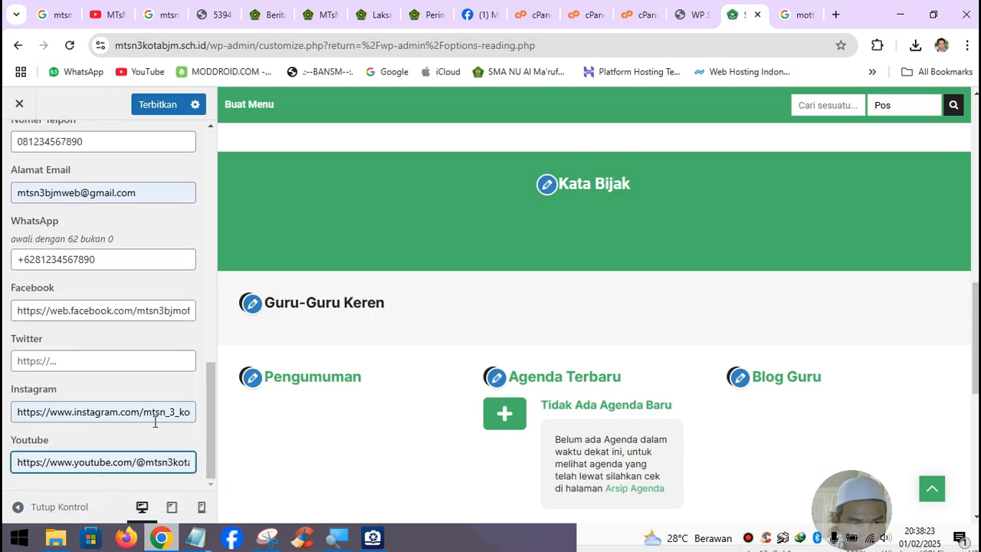
- Go back to the school settings sections and reopen Profile Sekolah
{"action": "scroll", "coordinate": [153, 427], "scroll_direction": "up", "scroll_amount": 2}
{"action": "scroll", "coordinate": [154, 427], "scroll_direction": "up", "scroll_amount": 7}
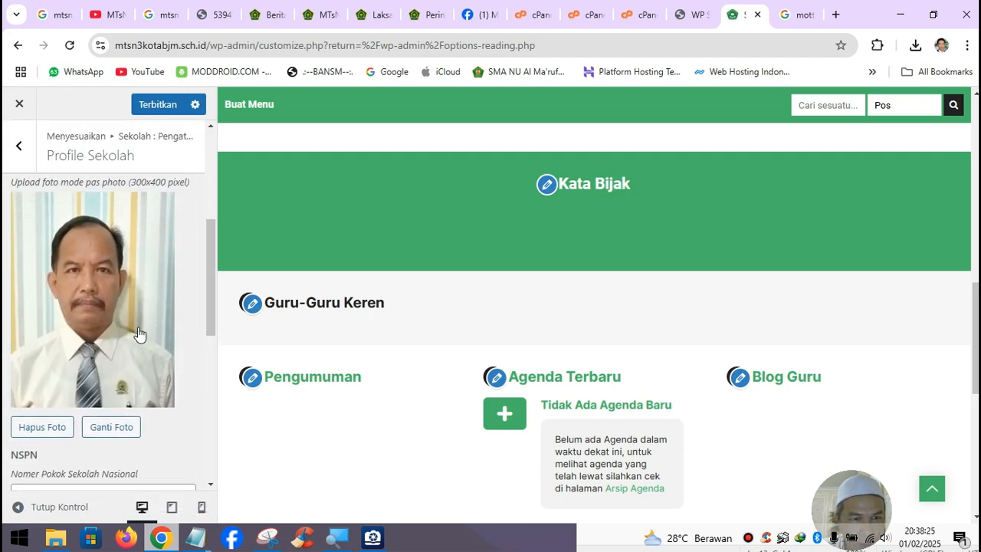
{"action": "left_click", "coordinate": [18, 145]}
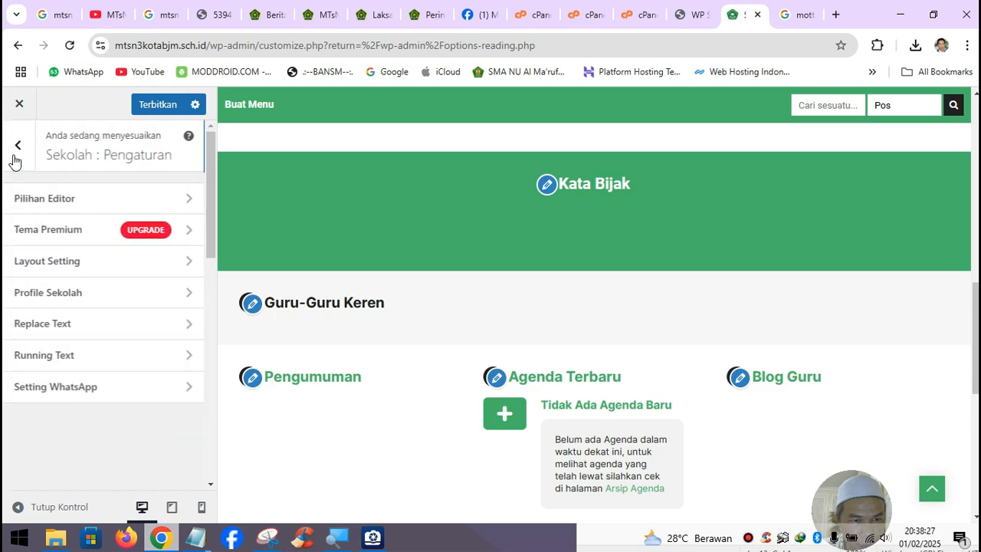
{"action": "left_click", "coordinate": [75, 289]}
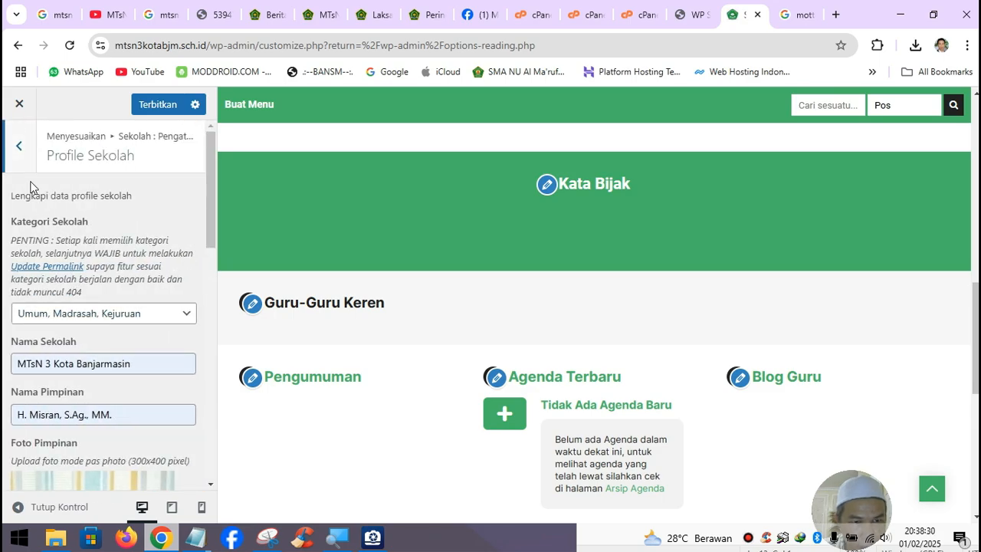
- In Replace Text, rename the Kepala Sekolah label to Kepala Madrasah
{"action": "left_click", "coordinate": [19, 146]}
{"action": "left_click", "coordinate": [87, 321]}
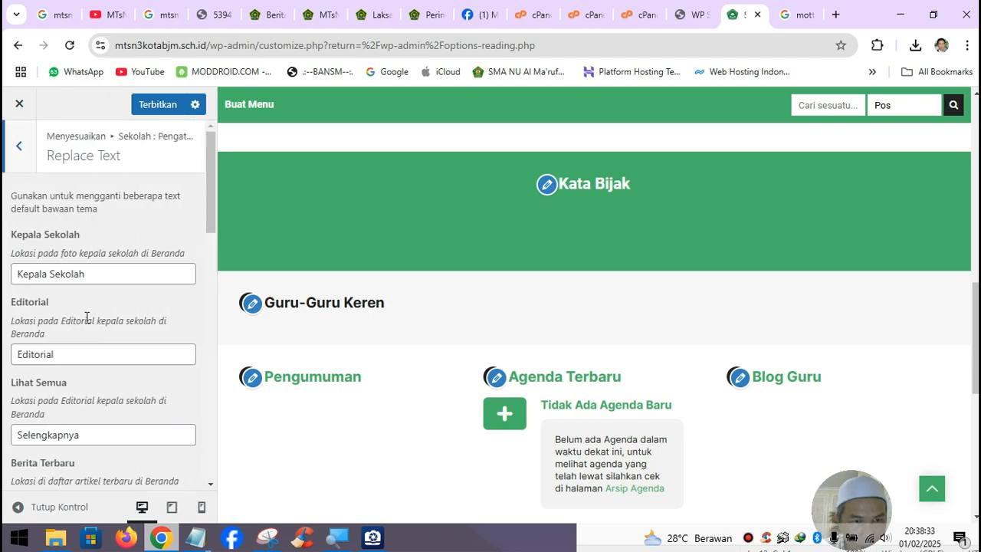
{"action": "left_click", "coordinate": [105, 275]}
{"action": "key", "text": "BackSpace"}
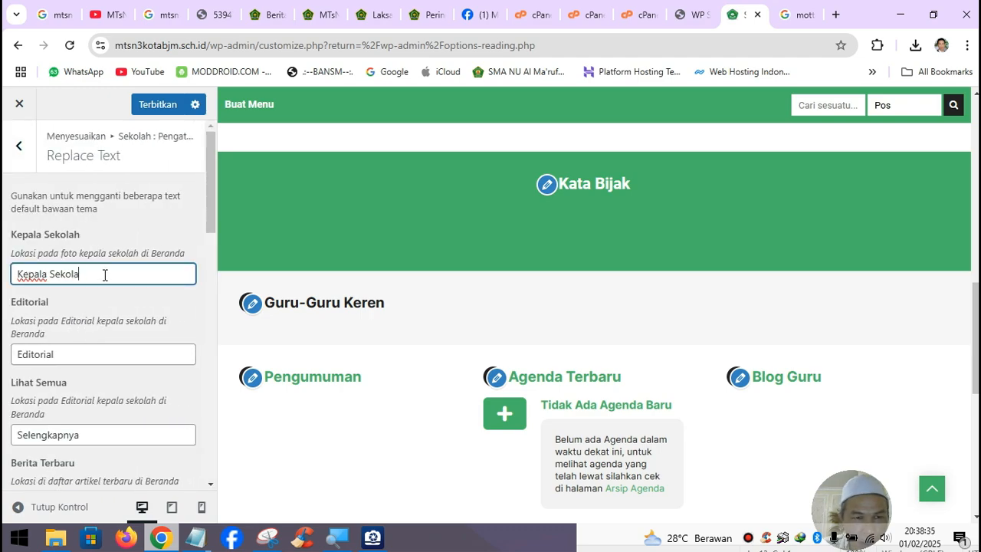
{"action": "key", "text": "BackSpace"}
{"action": "key", "text": "BackSpace"}
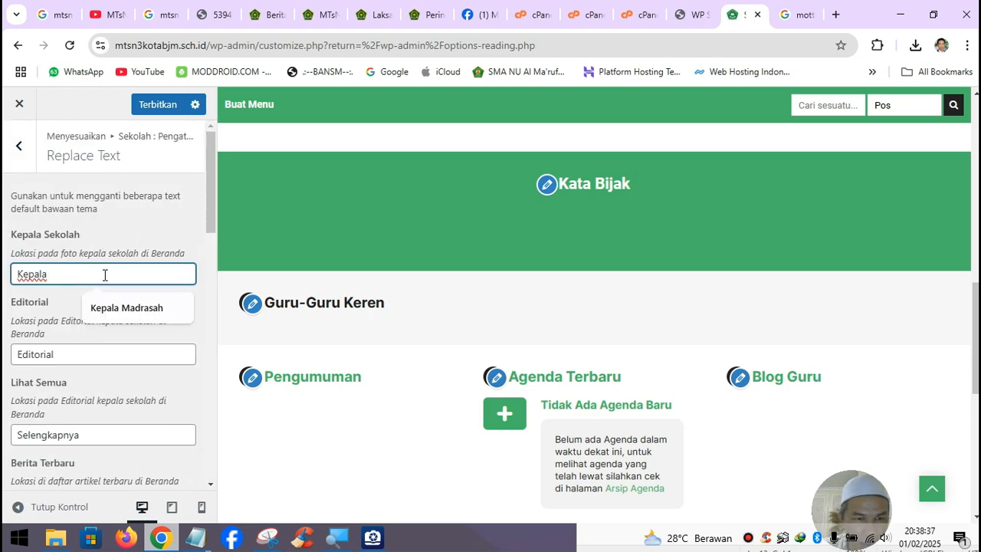
{"action": "left_click", "coordinate": [91, 306]}
- Rename the Guru-Guru Keren label to Daftar Guru & Staf
{"action": "scroll", "coordinate": [74, 399], "scroll_direction": "down", "scroll_amount": 2}
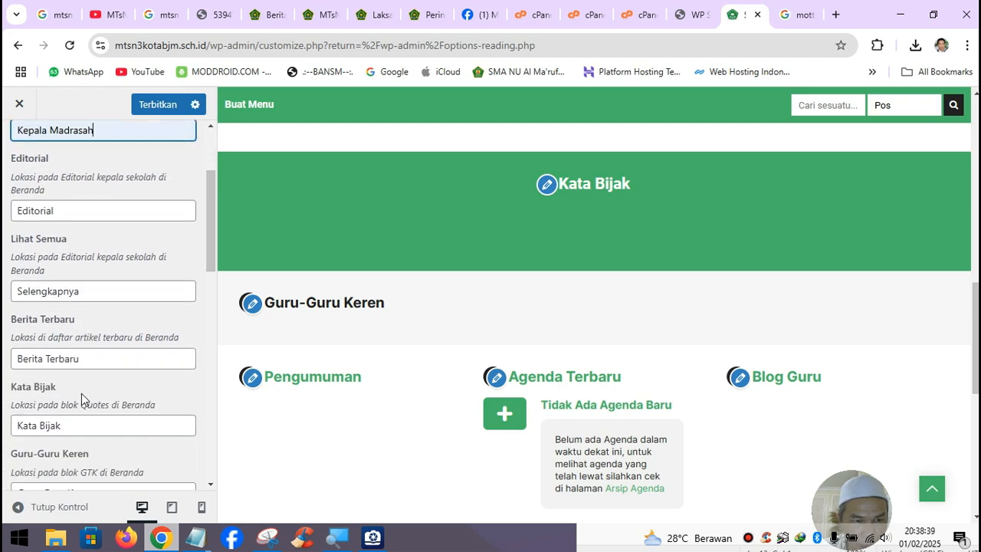
{"action": "scroll", "coordinate": [92, 371], "scroll_direction": "down", "scroll_amount": 2}
{"action": "left_click", "coordinate": [105, 352]}
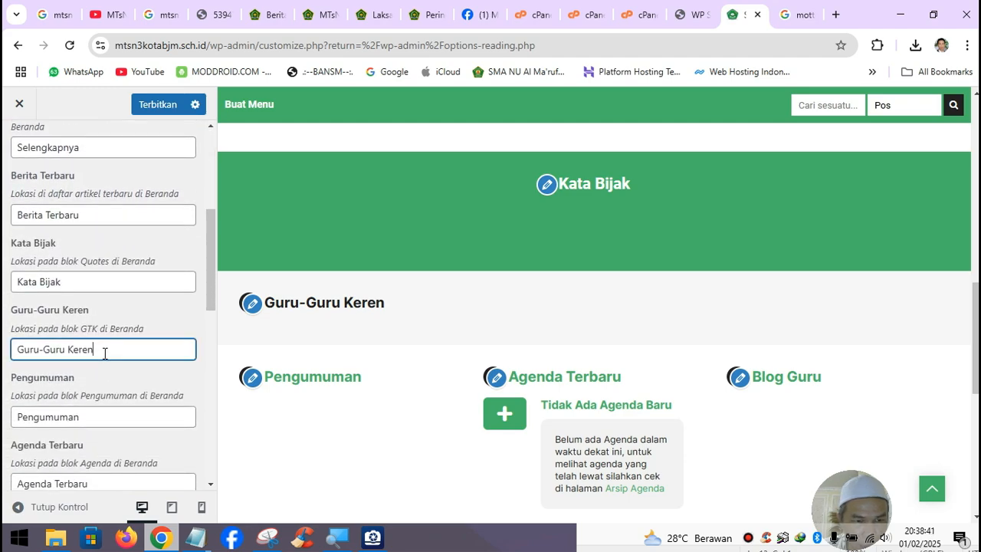
{"action": "left_click_drag", "start_coordinate": [104, 353], "coordinate": [4, 359]}
{"action": "type", "text": "D"}
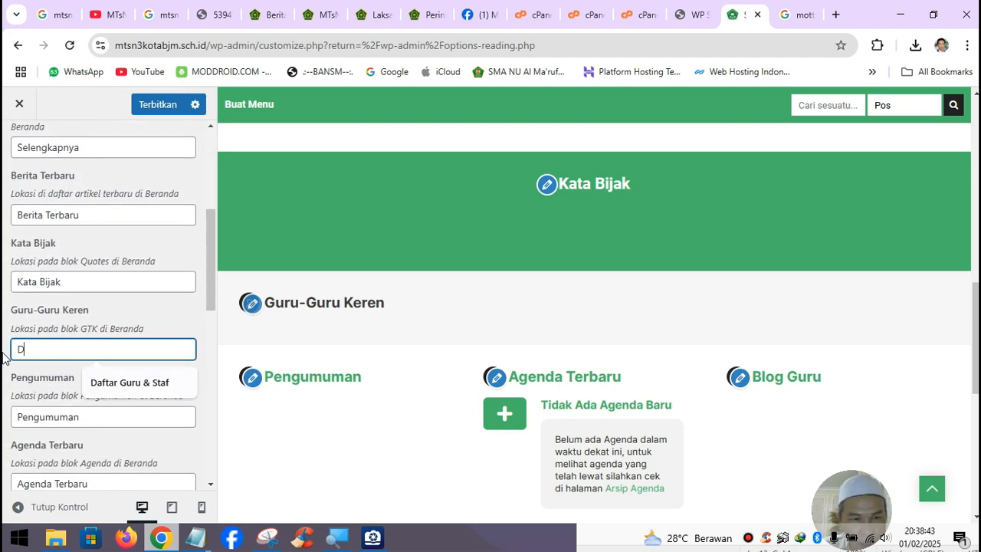
{"action": "left_click", "coordinate": [141, 383]}
- Change the Agenda Terbaru label to Agenda Madrasah
{"action": "scroll", "coordinate": [68, 369], "scroll_direction": "down", "scroll_amount": 2}
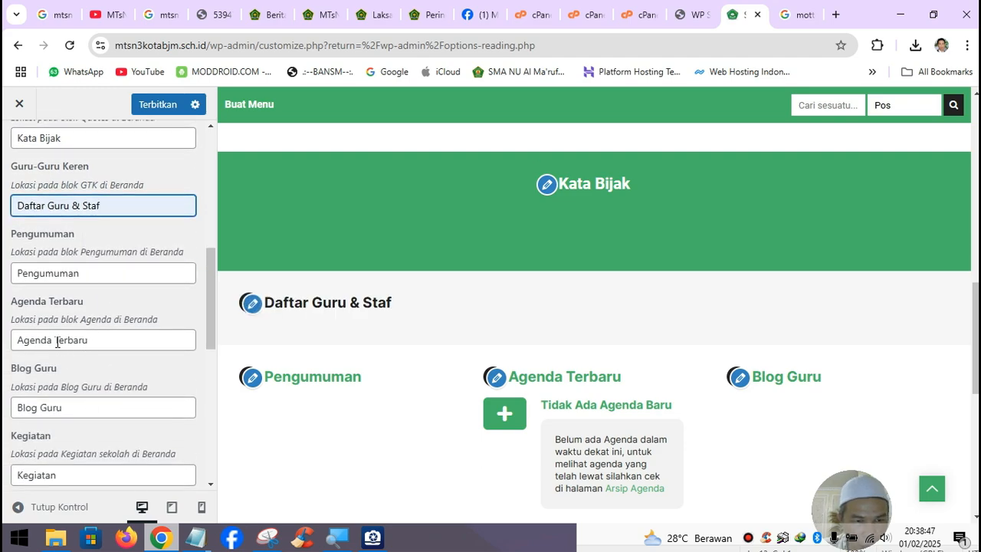
{"action": "left_click_drag", "start_coordinate": [57, 342], "coordinate": [141, 341]}
{"action": "type", "text": "Madra"}
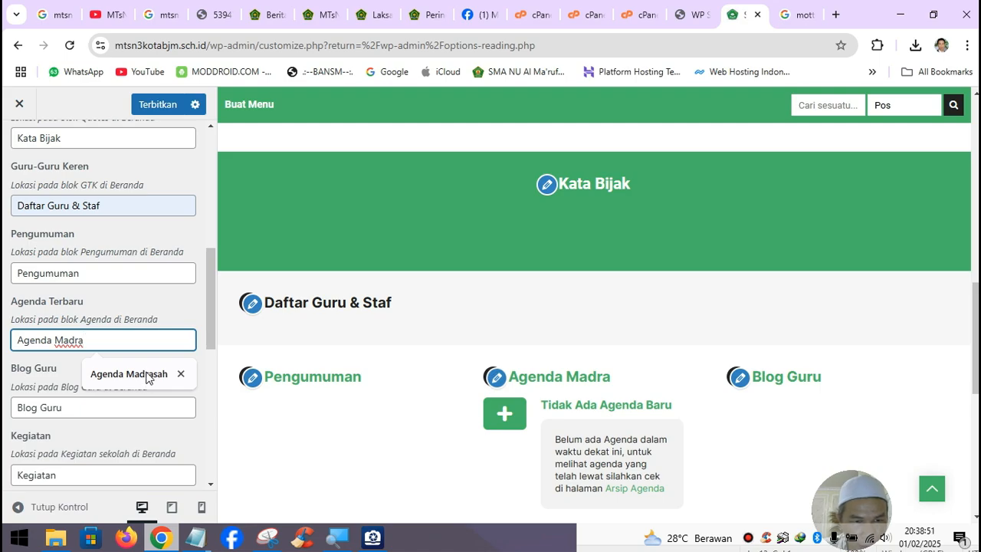
{"action": "left_click", "coordinate": [80, 408]}
{"action": "left_click", "coordinate": [99, 347]}
{"action": "left_click", "coordinate": [131, 373]}
- Rename Blog Guru to Tulisan Guru & Siswa and Kegiatan to Ekstrakurikuler
{"action": "left_click_drag", "start_coordinate": [81, 403], "coordinate": [3, 417]}
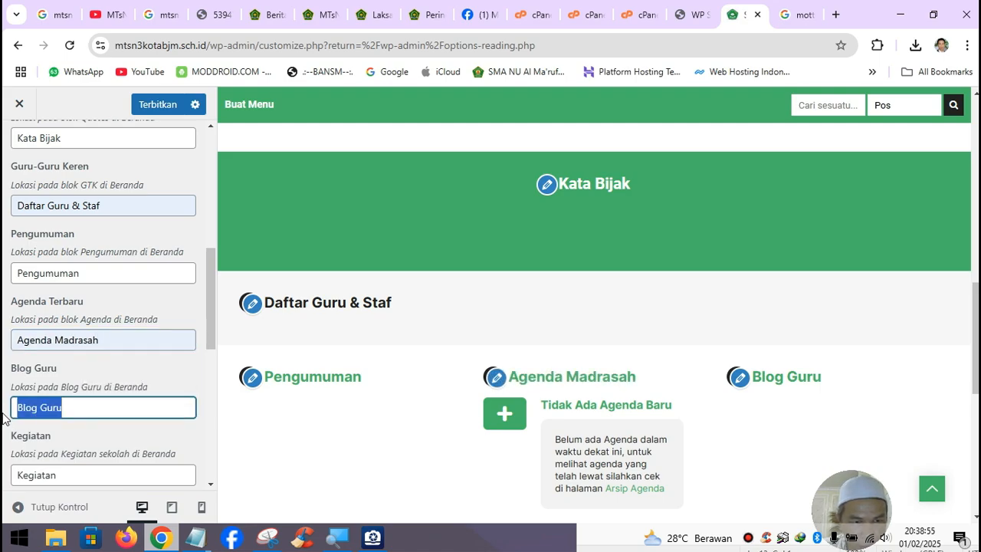
{"action": "type", "text": "Tulisan"}
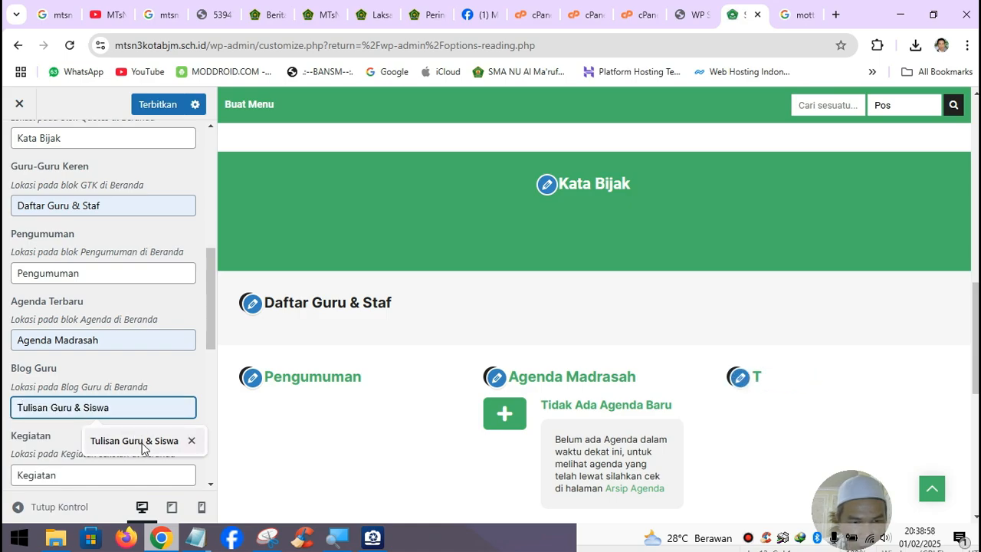
{"action": "left_click", "coordinate": [142, 443]}
{"action": "scroll", "coordinate": [84, 399], "scroll_direction": "down", "scroll_amount": 2}
{"action": "left_click", "coordinate": [66, 331]}
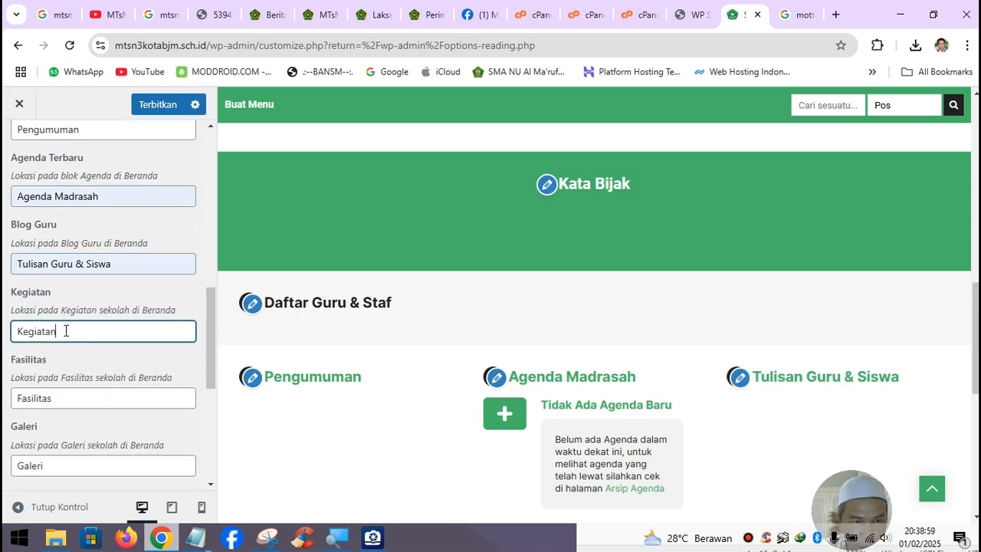
{"action": "left_click_drag", "start_coordinate": [66, 331], "coordinate": [4, 337]}
{"action": "type", "text": "Ekstrakurikuler"}
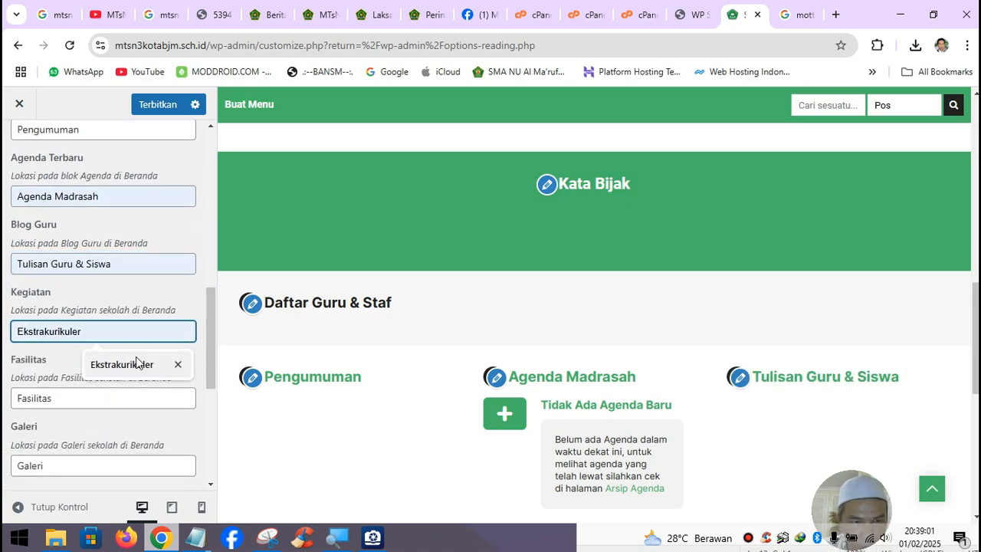
{"action": "left_click", "coordinate": [133, 367]}
- Move down to the Footer Copyright field to start editing it
{"action": "scroll", "coordinate": [83, 416], "scroll_direction": "down", "scroll_amount": 3}
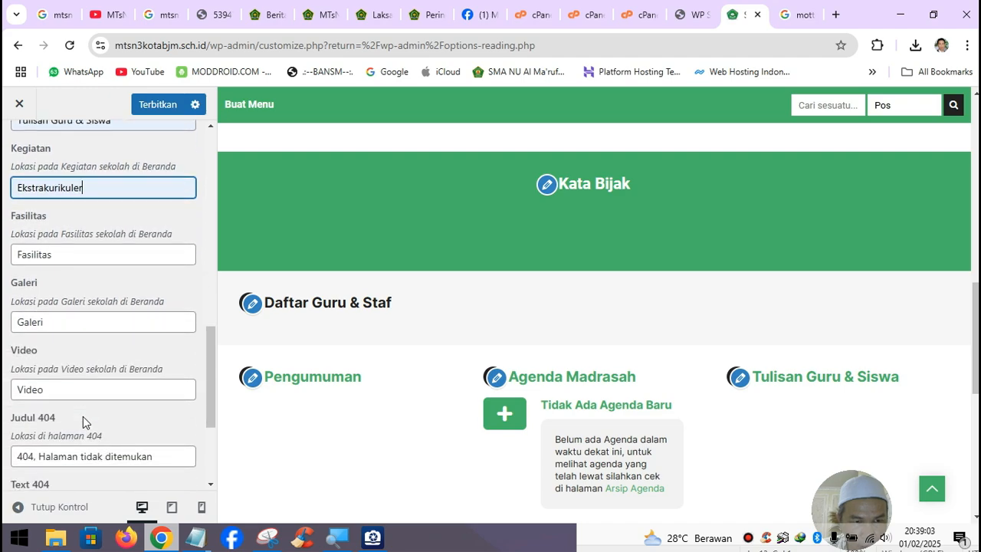
{"action": "scroll", "coordinate": [83, 416], "scroll_direction": "down", "scroll_amount": 3}
{"action": "left_click", "coordinate": [76, 413]}
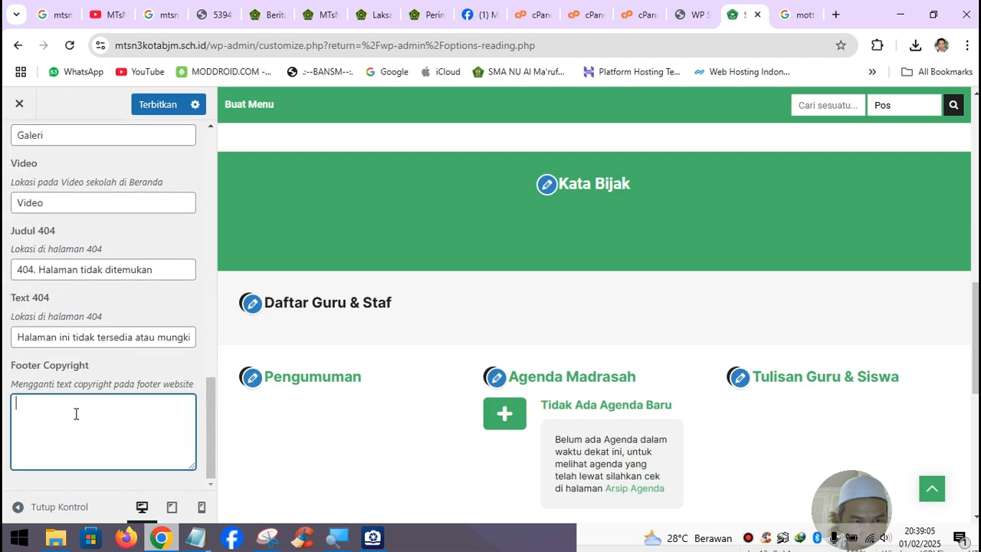
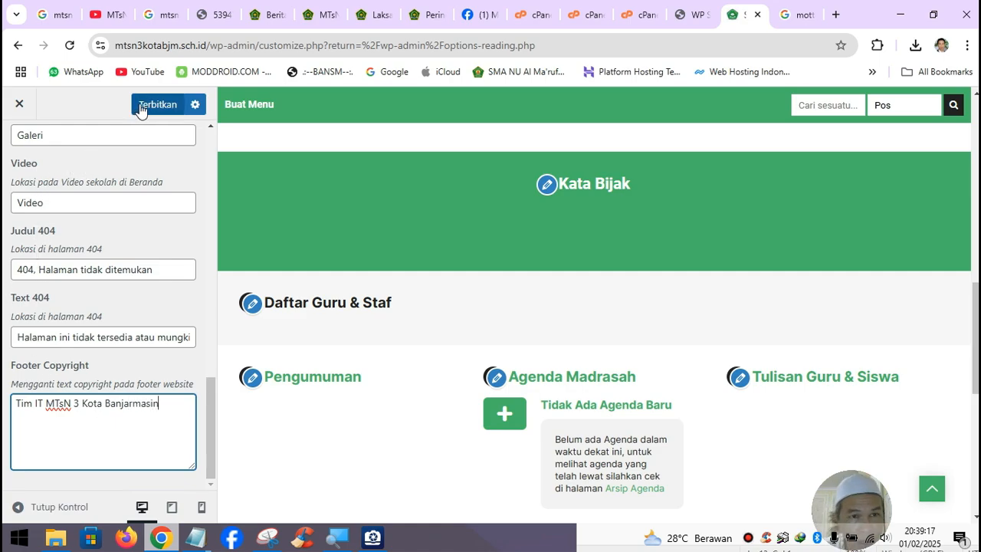
- Publish the Footer Copyright change
{"action": "left_click", "coordinate": [167, 104]}
{"action": "scroll", "coordinate": [391, 367], "scroll_direction": "up", "scroll_amount": 10}
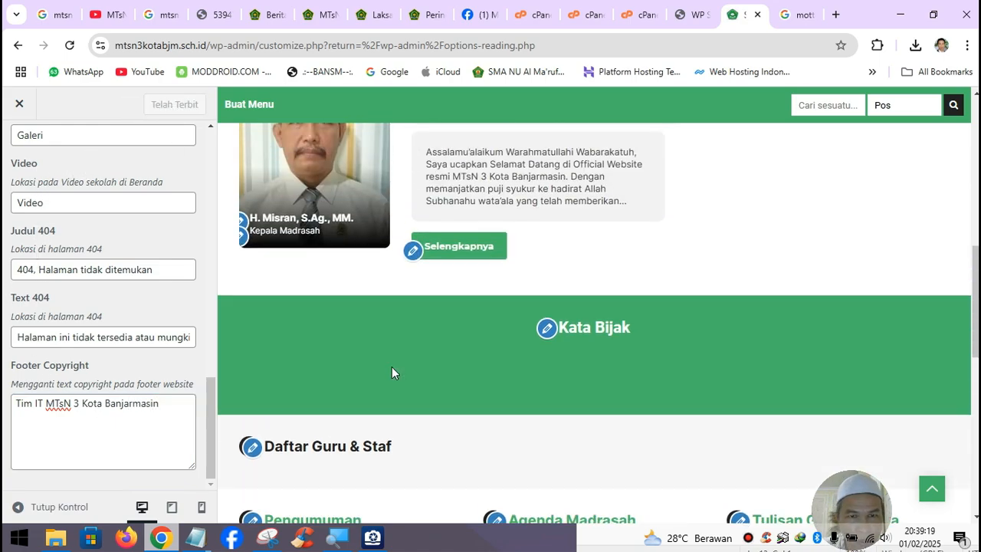
{"action": "scroll", "coordinate": [392, 370], "scroll_direction": "down", "scroll_amount": 15}
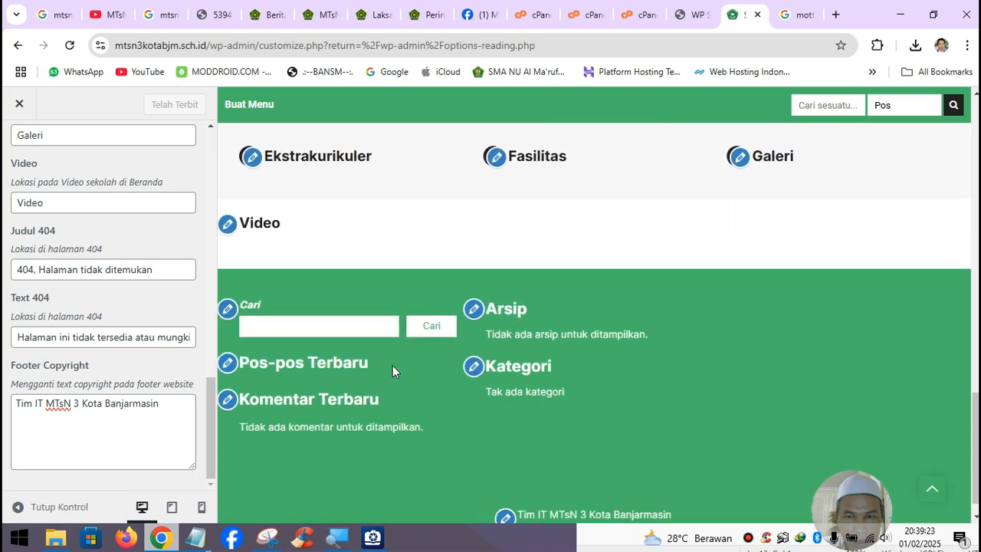
- Replace the Tulisan Guru & Siswa heading text with 'Opini Pendidikan' and publish it
{"action": "scroll", "coordinate": [392, 366], "scroll_direction": "up", "scroll_amount": 3}
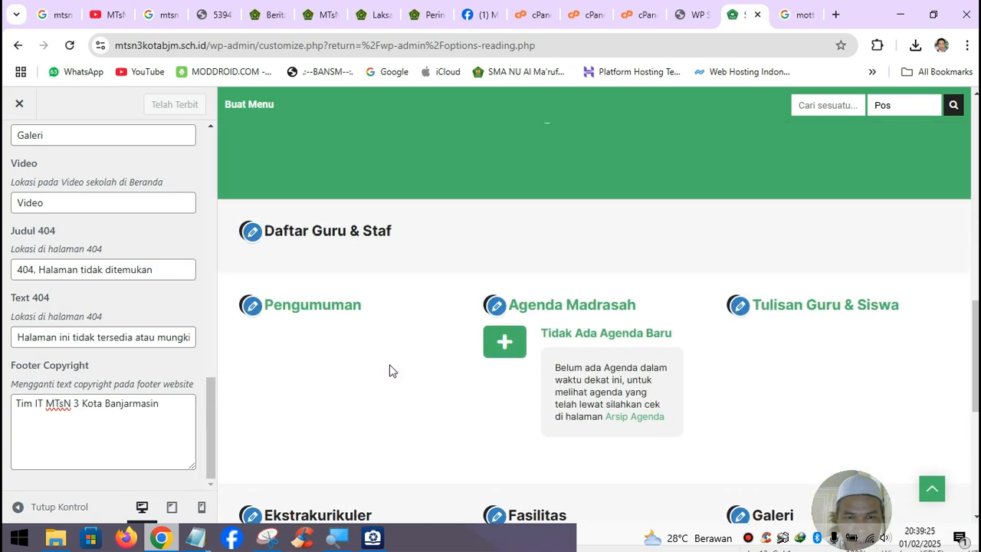
{"action": "scroll", "coordinate": [577, 322], "scroll_direction": "down", "scroll_amount": 2}
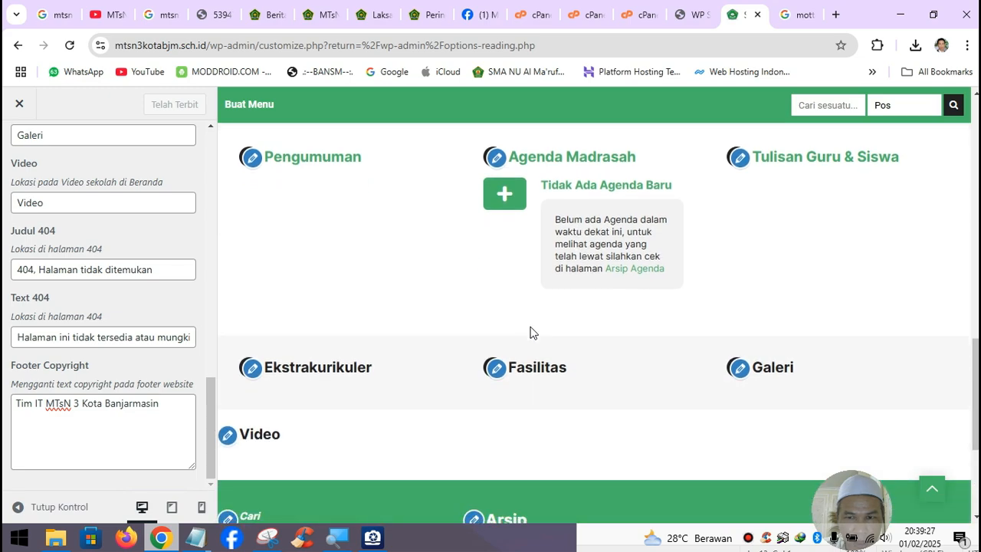
{"action": "scroll", "coordinate": [529, 331], "scroll_direction": "down", "scroll_amount": 2}
{"action": "scroll", "coordinate": [530, 330], "scroll_direction": "up", "scroll_amount": 4}
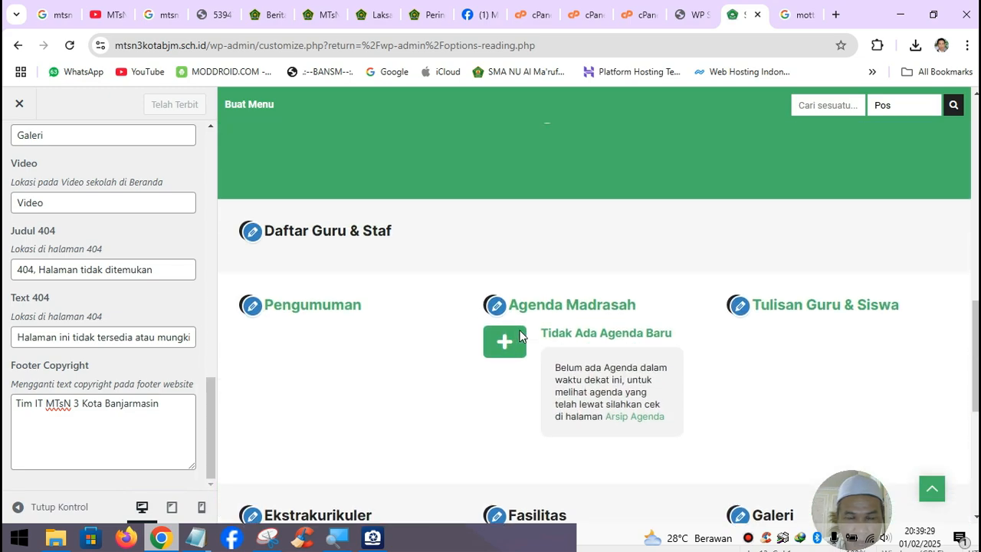
{"action": "scroll", "coordinate": [519, 336], "scroll_direction": "down", "scroll_amount": 1}
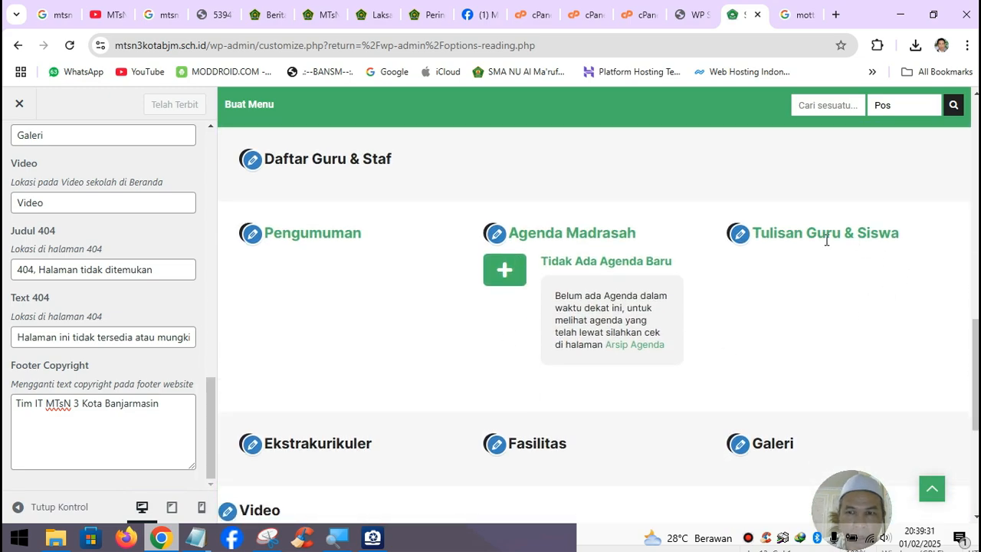
{"action": "scroll", "coordinate": [96, 291], "scroll_direction": "up", "scroll_amount": 12}
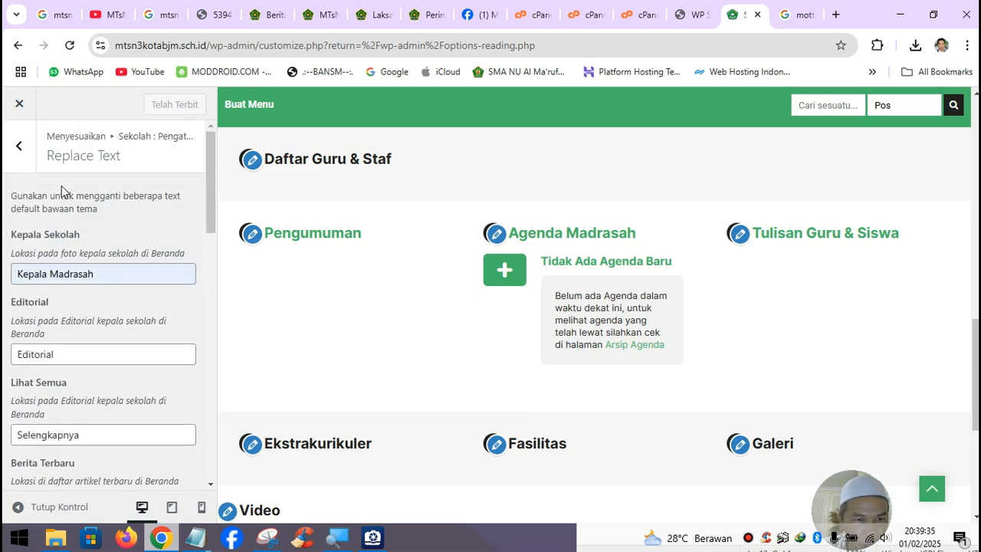
{"action": "scroll", "coordinate": [90, 317], "scroll_direction": "down", "scroll_amount": 6}
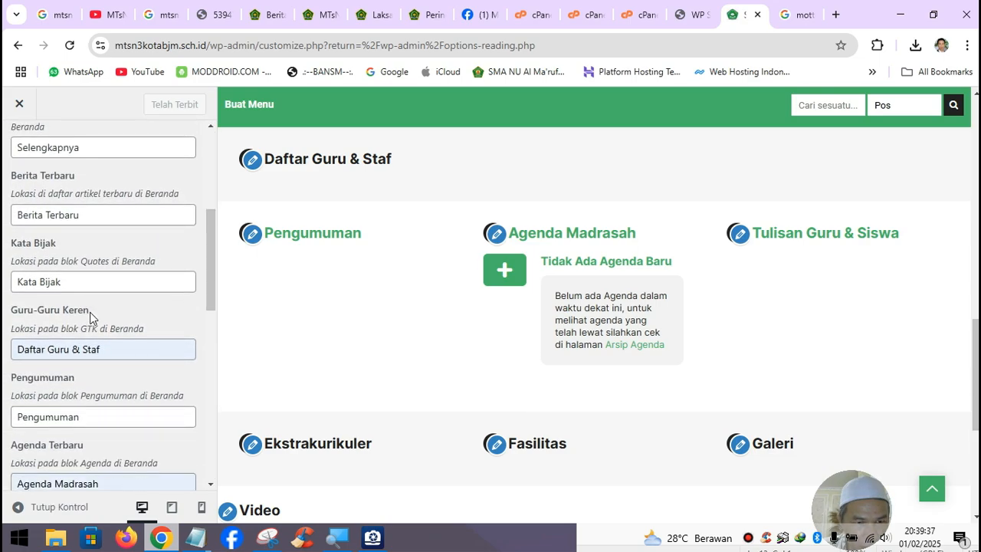
{"action": "scroll", "coordinate": [89, 312], "scroll_direction": "down", "scroll_amount": 2}
{"action": "left_click_drag", "start_coordinate": [118, 264], "coordinate": [4, 264]}
{"action": "type", "text": "OP"}
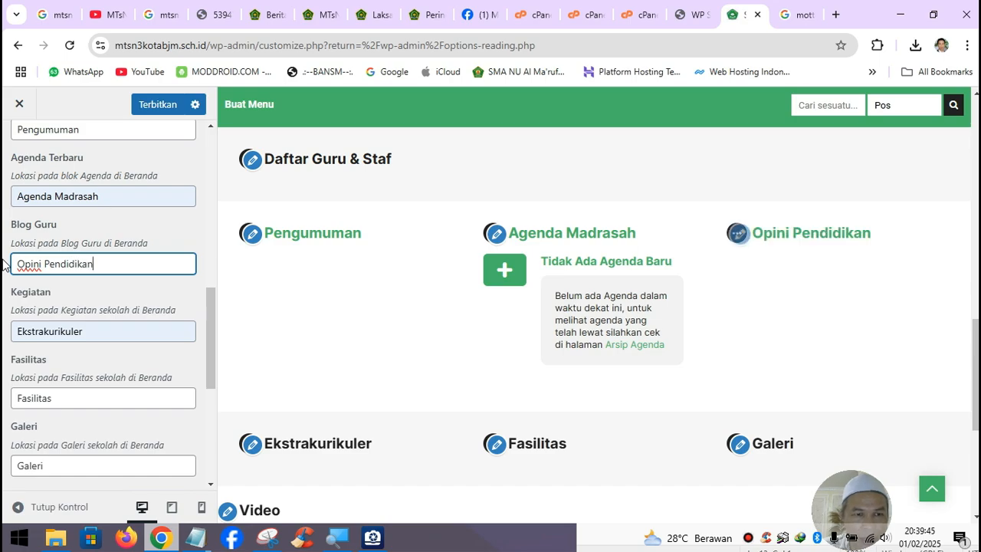
{"action": "left_click", "coordinate": [142, 106]}
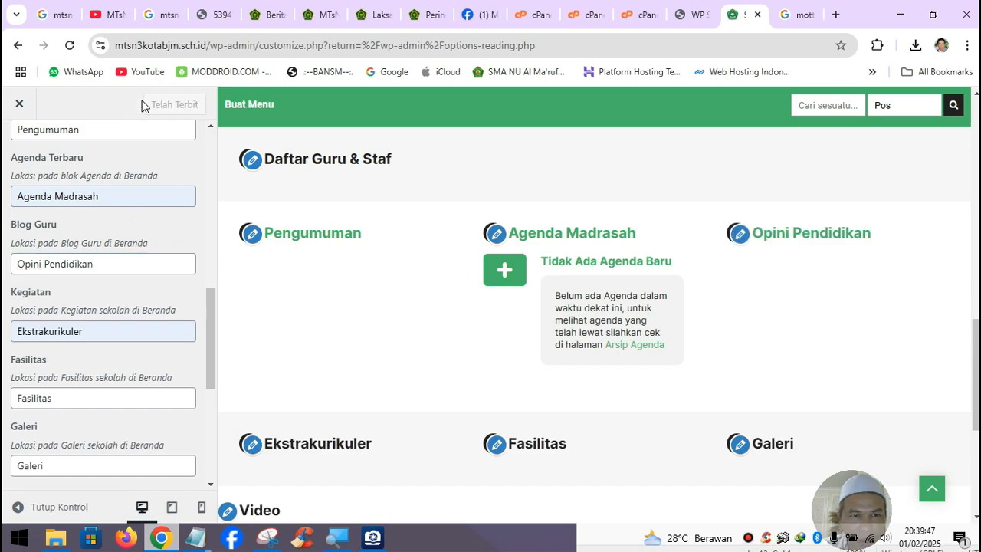
{"action": "scroll", "coordinate": [105, 237], "scroll_direction": "up", "scroll_amount": 7}
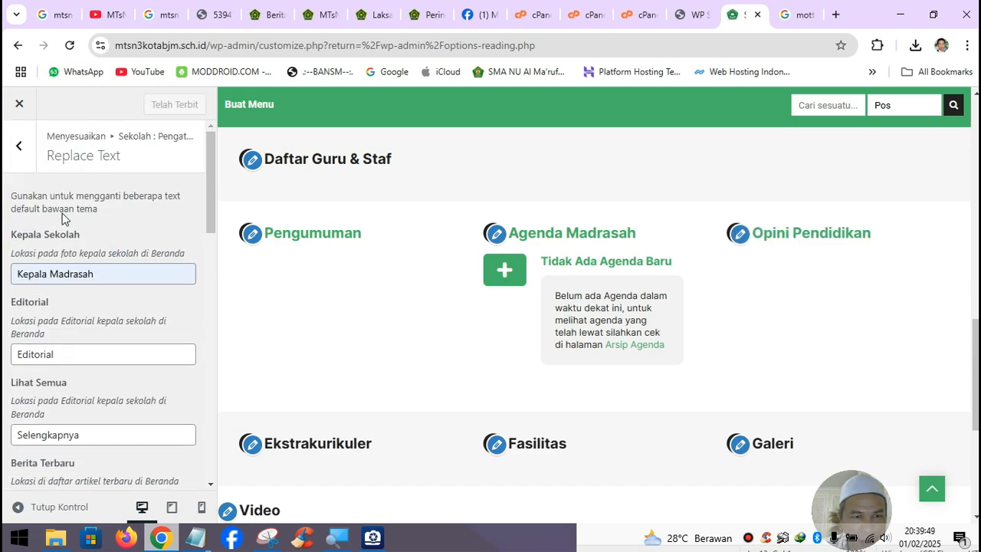
- Set the Running Text to 'Ini contoh running text di website MTsN 3 Kota Banjarmasin' and publish
{"action": "left_click", "coordinate": [20, 149]}
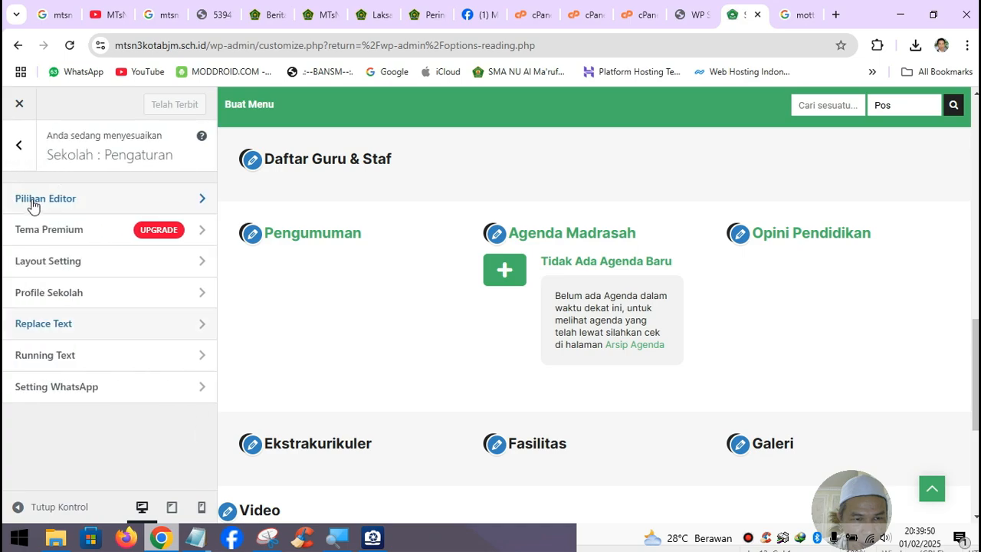
{"action": "left_click", "coordinate": [66, 360]}
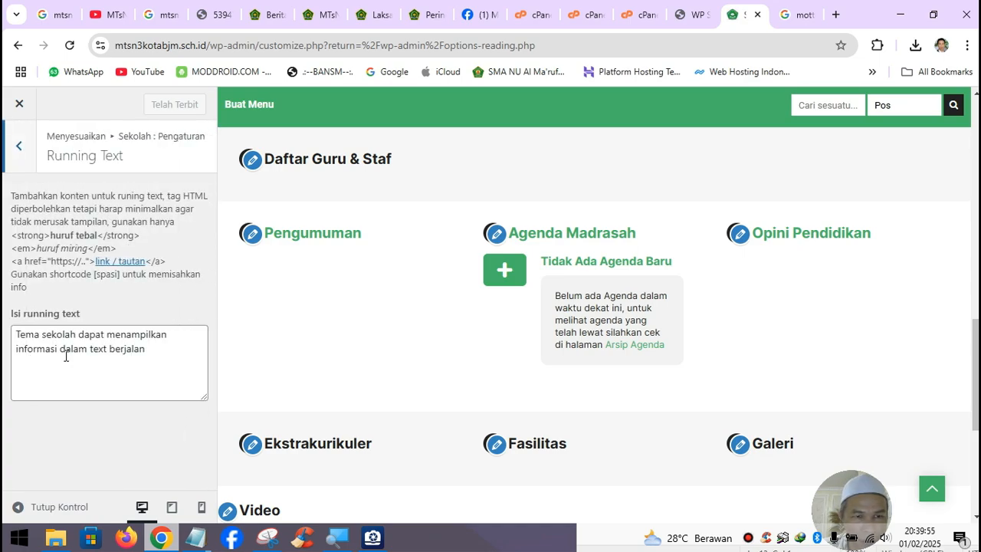
{"action": "left_click_drag", "start_coordinate": [159, 354], "coordinate": [4, 337]}
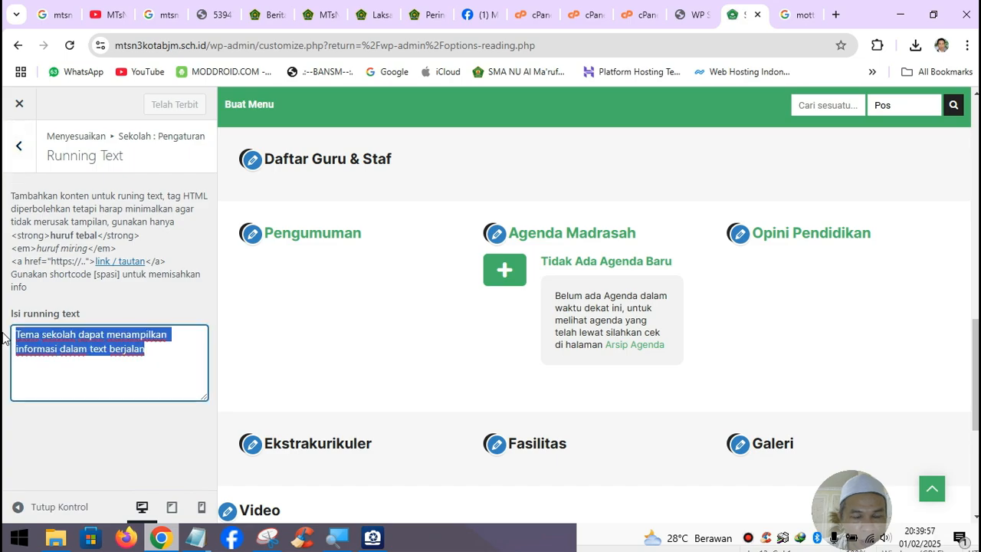
{"action": "type", "text": "Ini"}
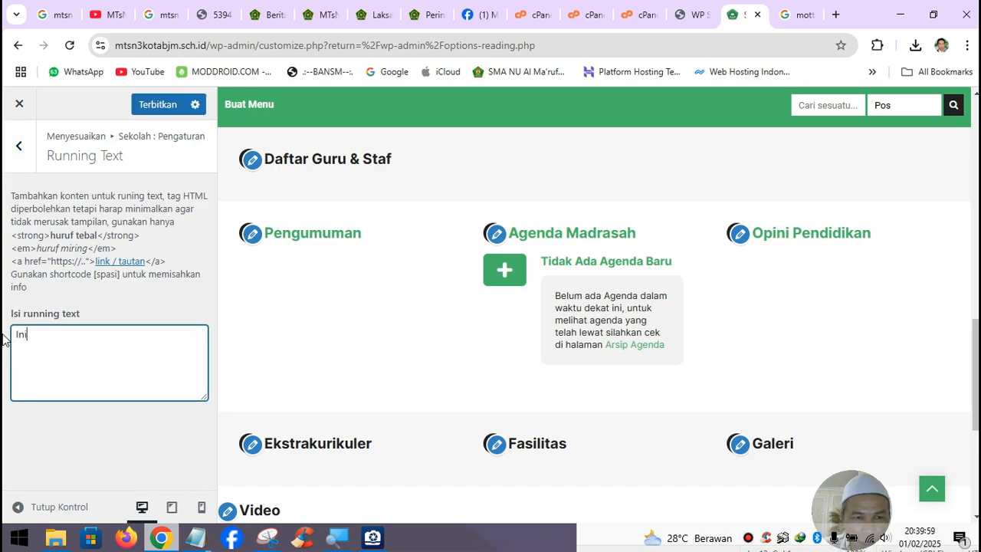
{"action": "key", "text": "BackSpace"}
{"action": "key", "text": "BackSpace"}
{"action": "key", "text": "BackSpace"}
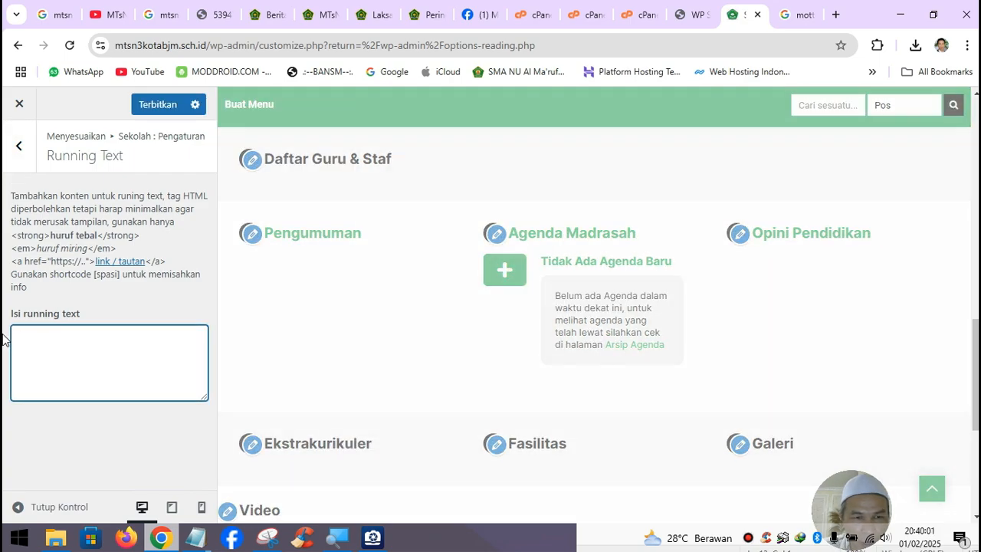
{"action": "type", "text": "In"}
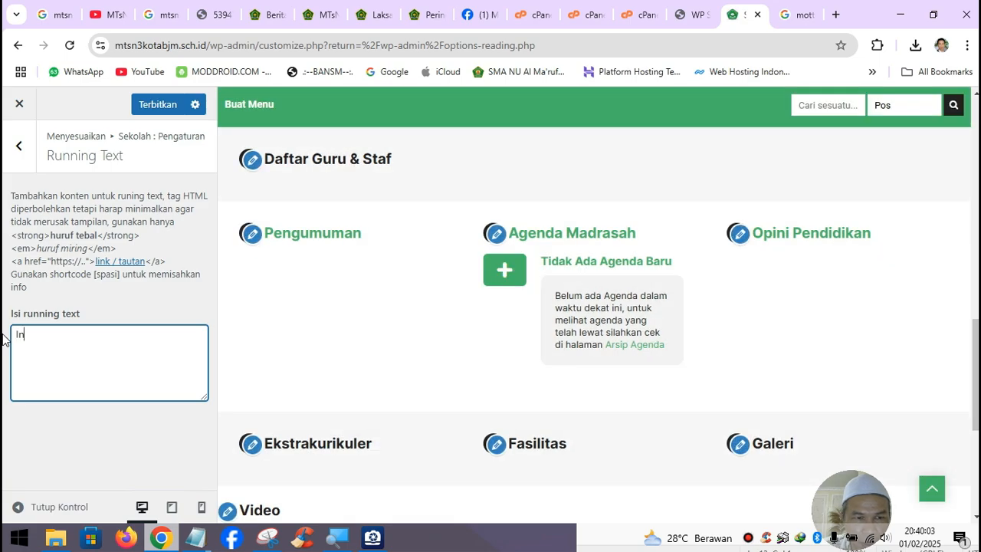
{"action": "type", "text": "i cono"}
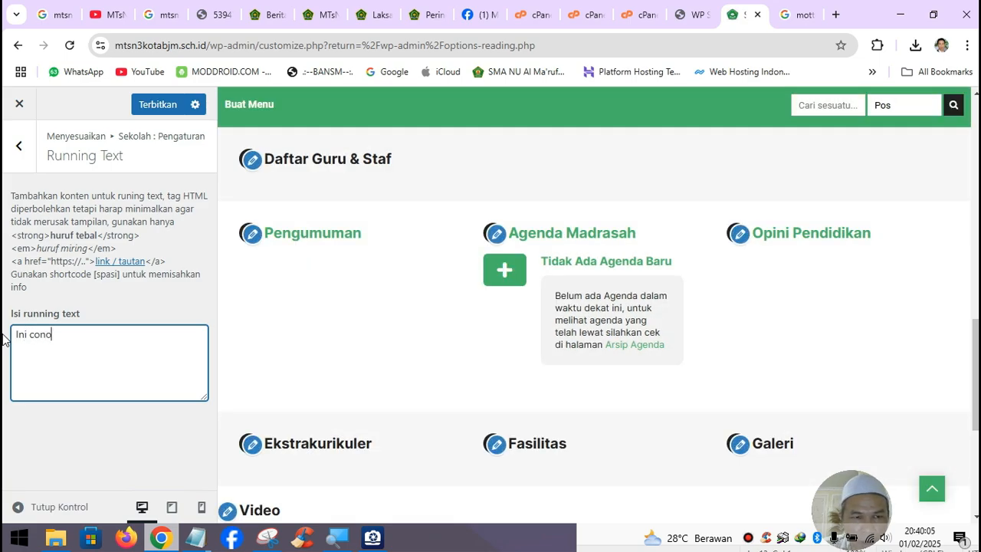
{"action": "key", "text": "BackSpace"}
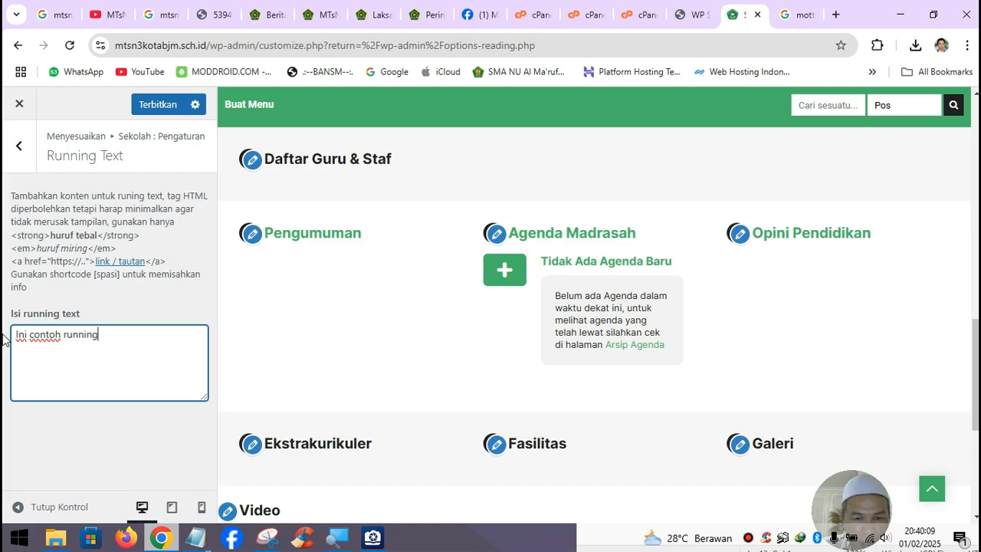
{"action": "type", "text": "toh running text di"}
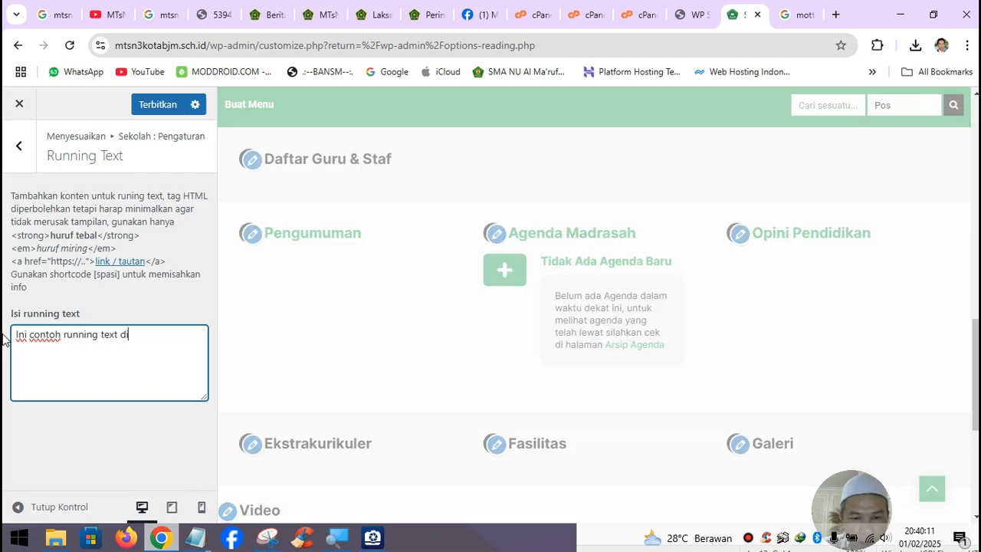
{"action": "type", "text": " website M"}
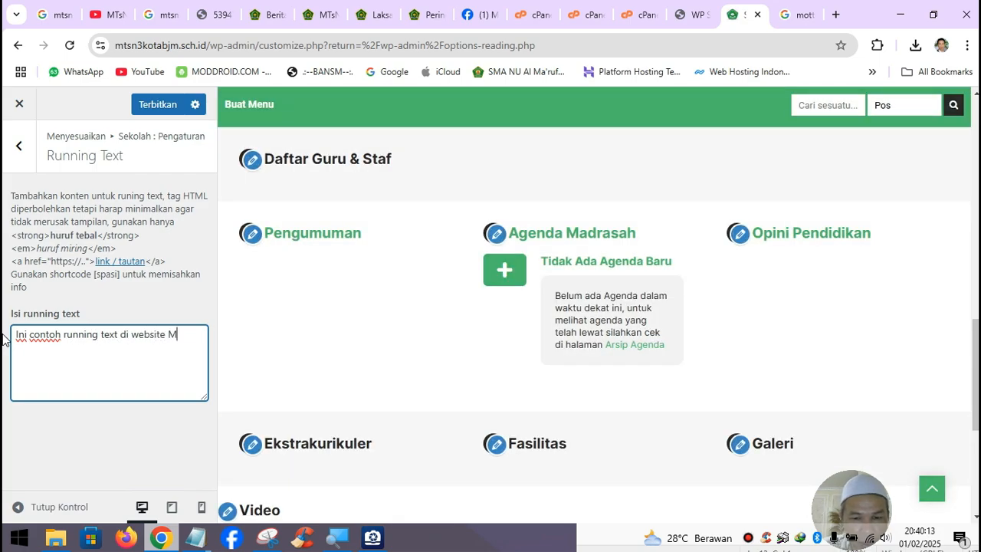
{"action": "type", "text": "TsN 3 Kota Banjarmasin"}
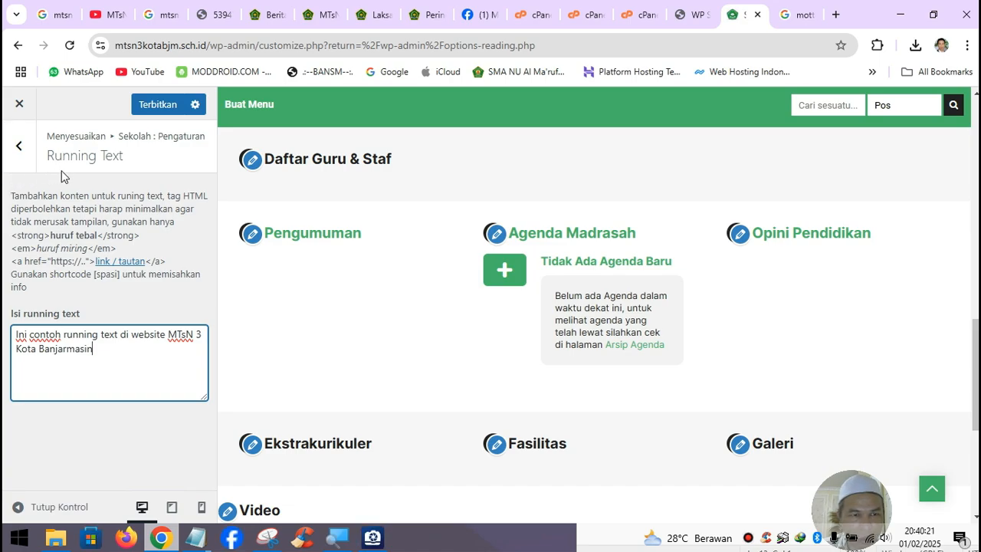
{"action": "left_click", "coordinate": [146, 107]}
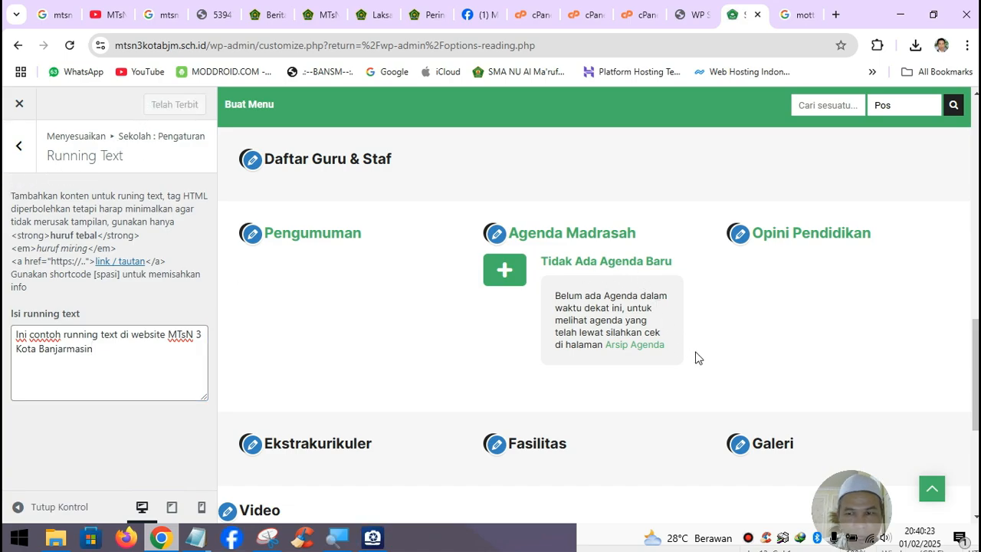
{"action": "scroll", "coordinate": [697, 354], "scroll_direction": "up", "scroll_amount": 10}
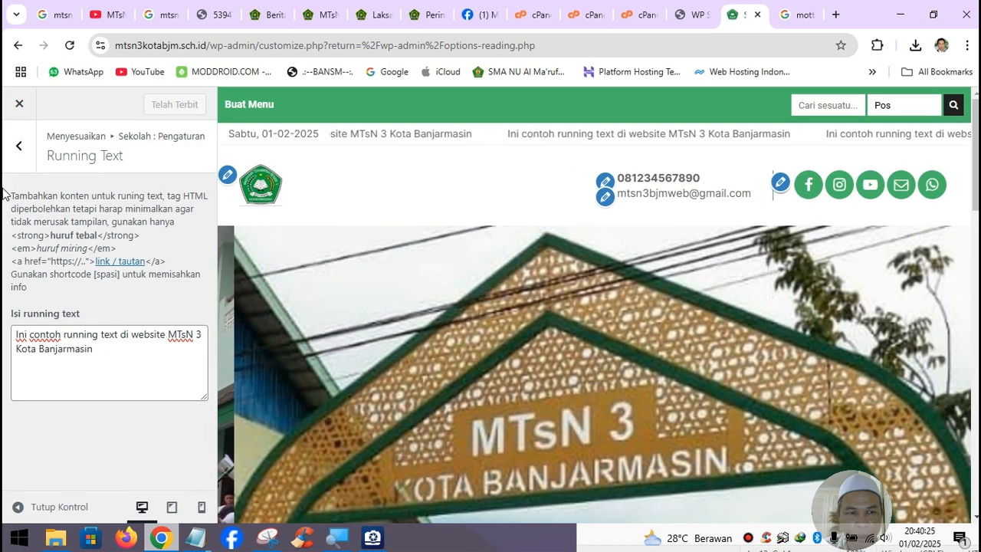
{"action": "left_click", "coordinate": [19, 145]}
- Close the customizer and view the live homepage in a new tab
{"action": "left_click", "coordinate": [19, 104]}
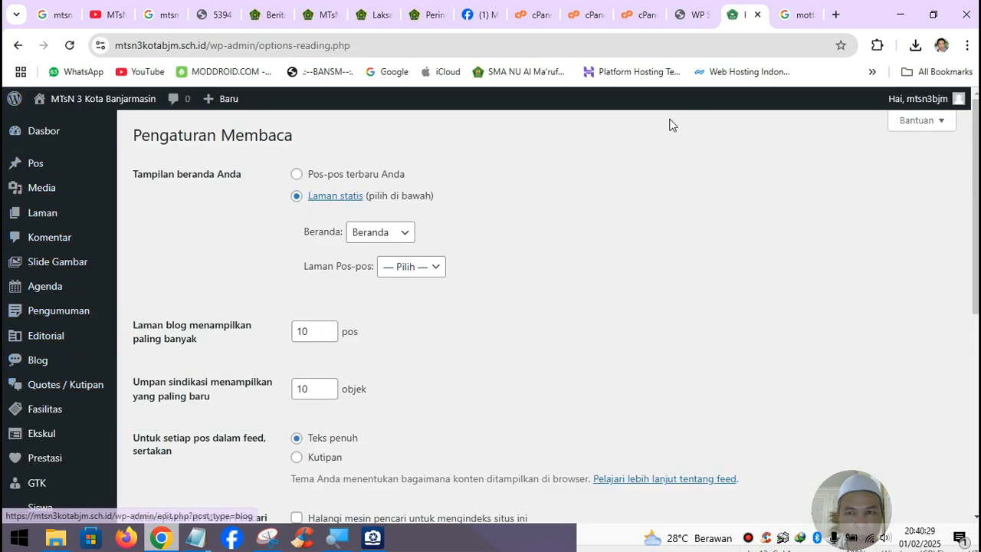
{"action": "mouse_move", "coordinate": [39, 102]}
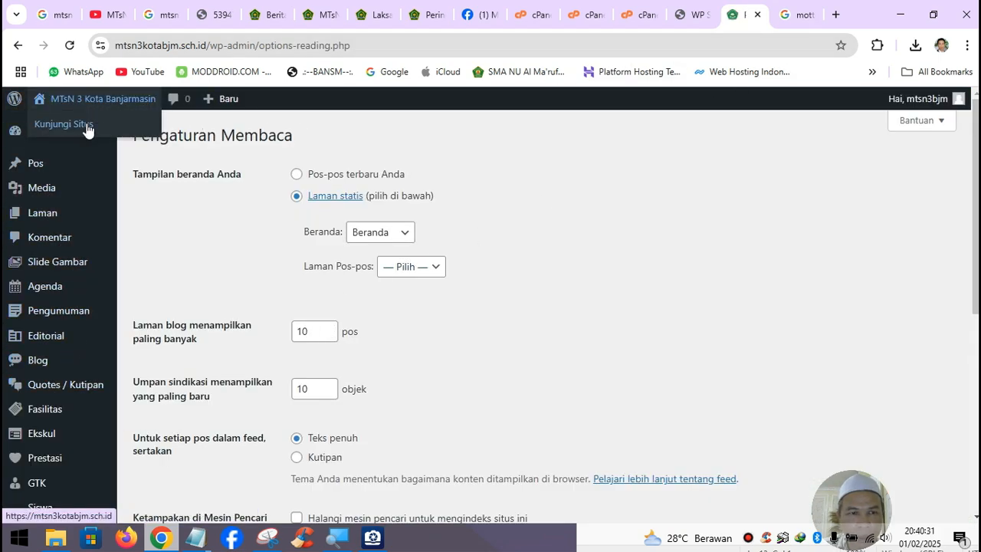
{"action": "right_click", "coordinate": [87, 125]}
{"action": "left_click", "coordinate": [203, 146]}
{"action": "left_click", "coordinate": [720, 26]}
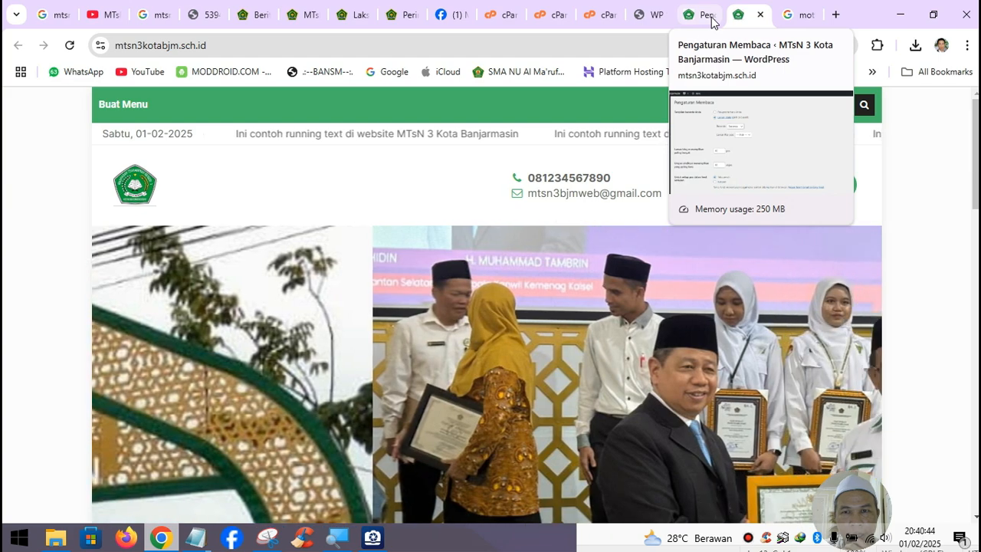
- Return to the Pengaturan Membaca admin tab
{"action": "left_click", "coordinate": [708, 19]}
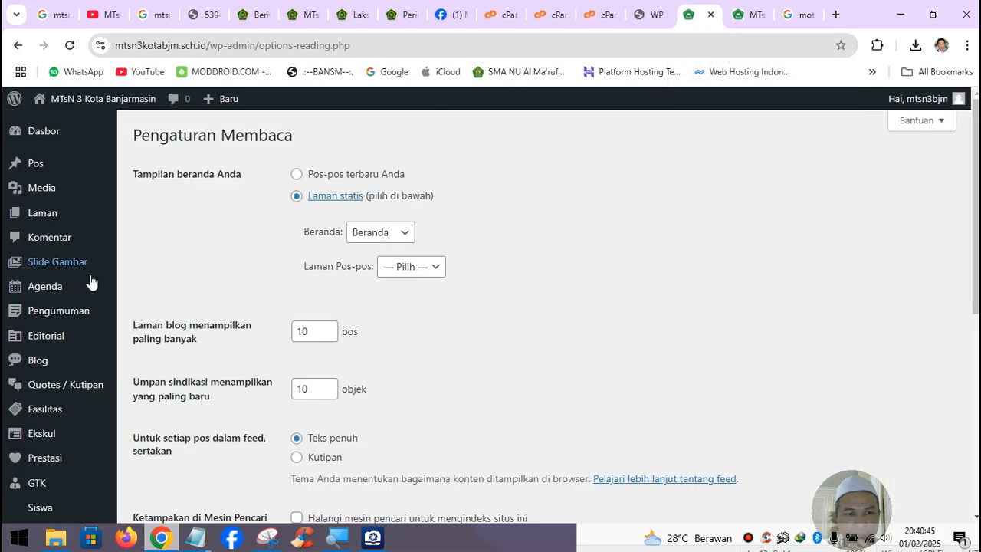
{"action": "scroll", "coordinate": [59, 422], "scroll_direction": "down", "scroll_amount": 3}
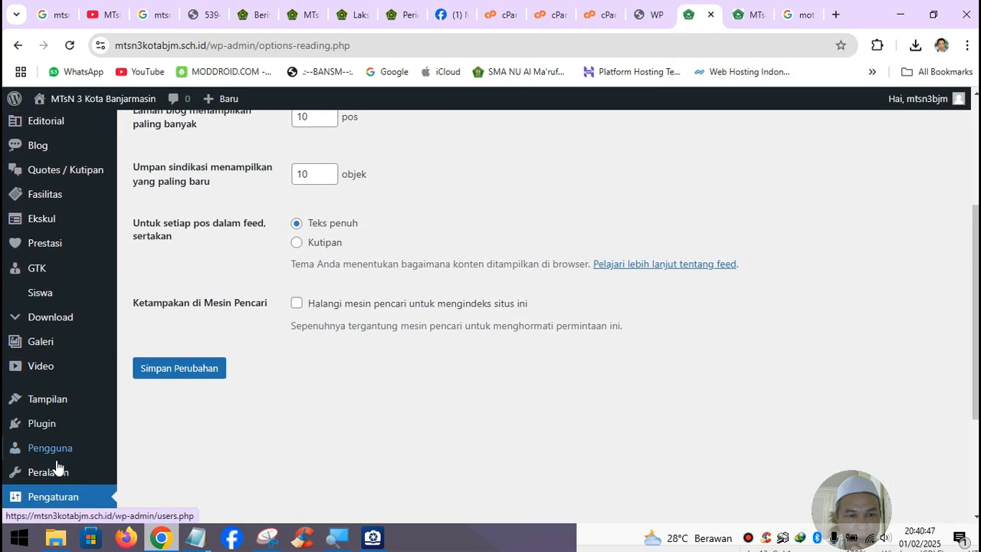
{"action": "mouse_move", "coordinate": [46, 398]}
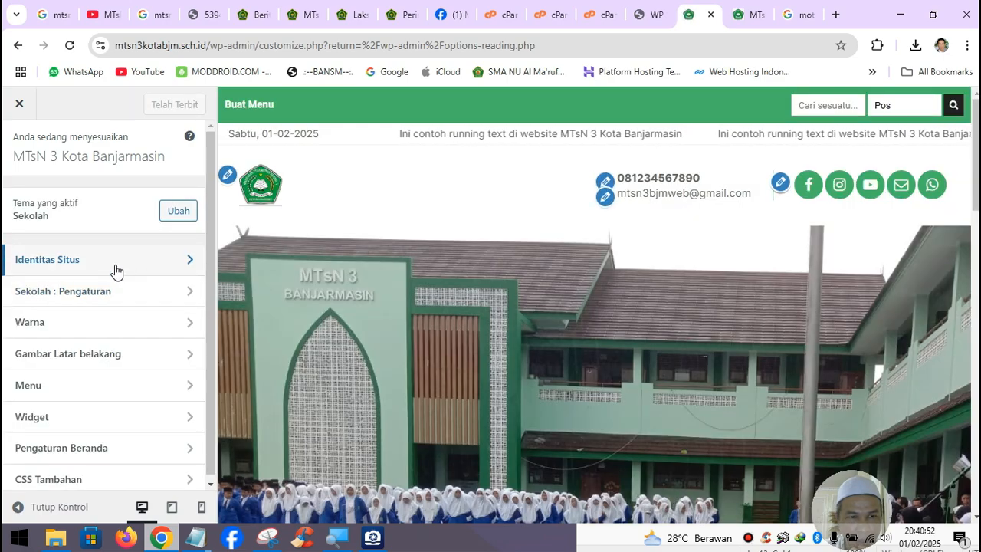
- In Identitas Situs, remove the current logo and start uploading a new one
{"action": "left_click", "coordinate": [113, 265]}
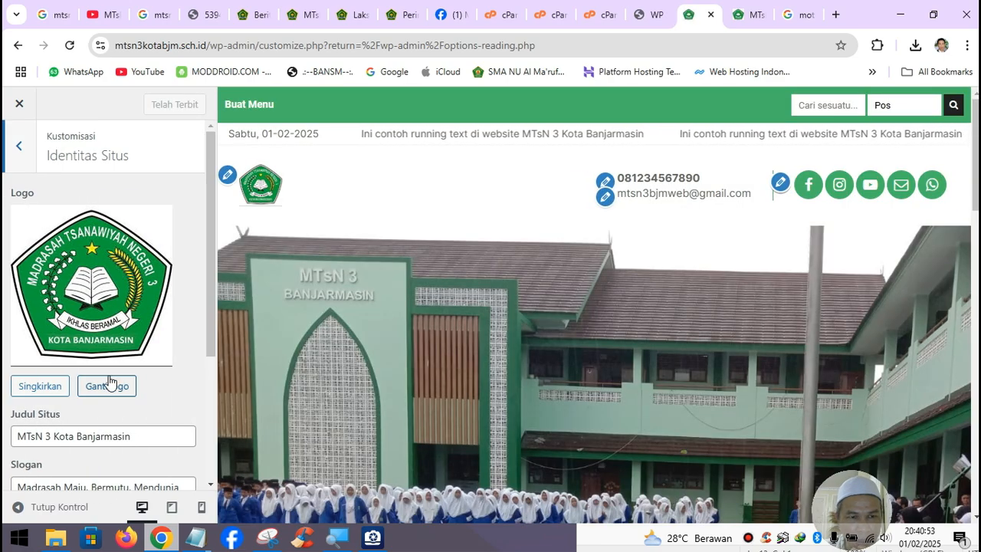
{"action": "left_click", "coordinate": [55, 389]}
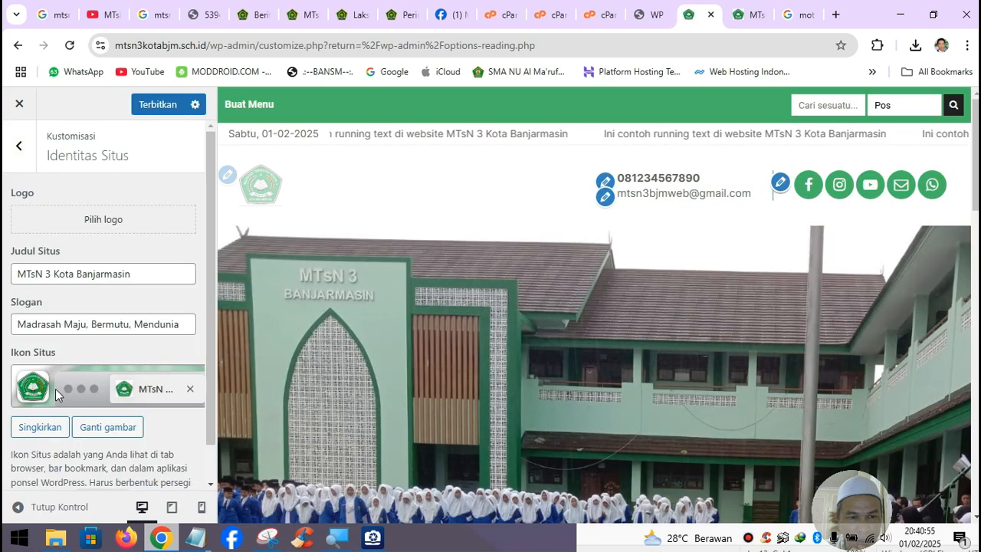
{"action": "left_click", "coordinate": [102, 224]}
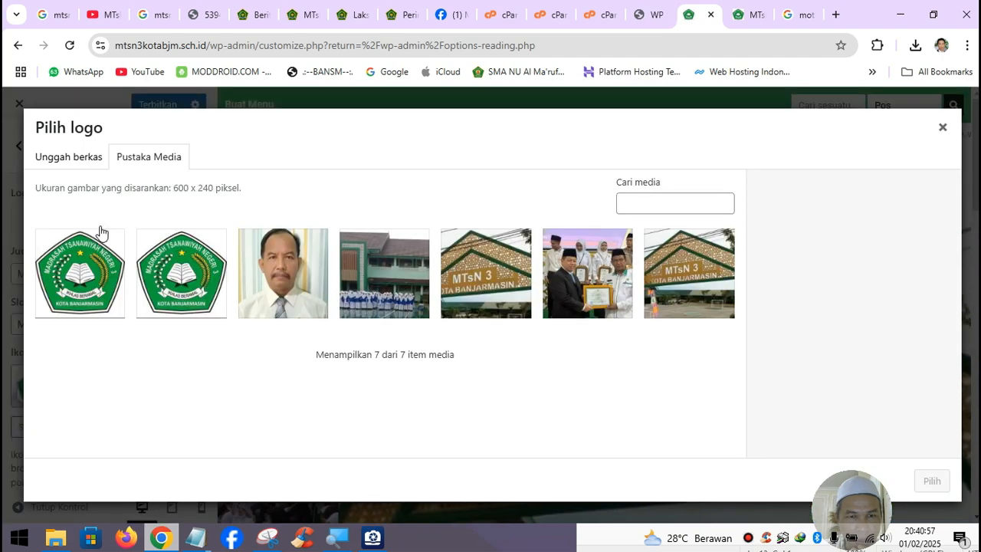
{"action": "left_click", "coordinate": [98, 166]}
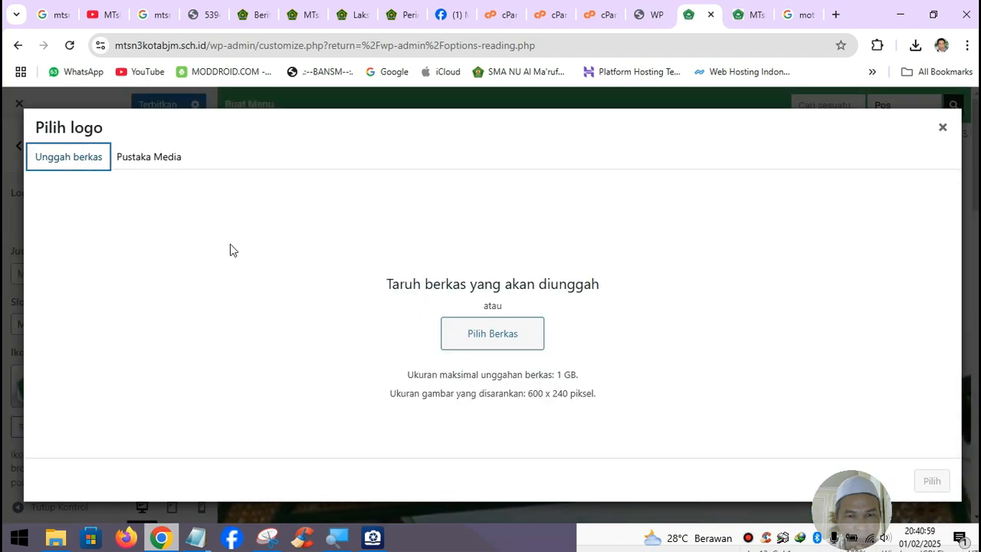
{"action": "left_click", "coordinate": [499, 344]}
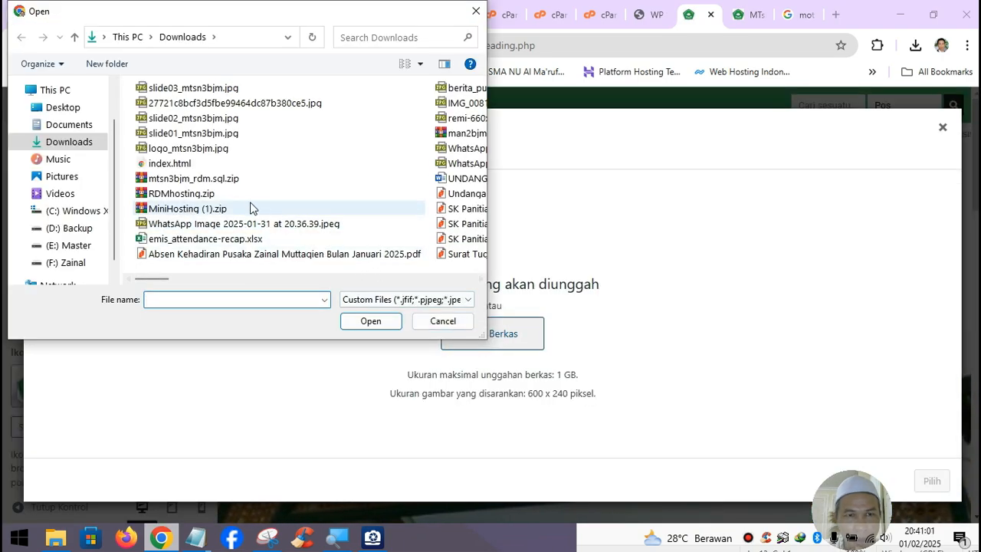
- Upload the Pulang Pisau logo image from the computer
{"action": "scroll", "coordinate": [307, 222], "scroll_direction": "down", "scroll_amount": 3}
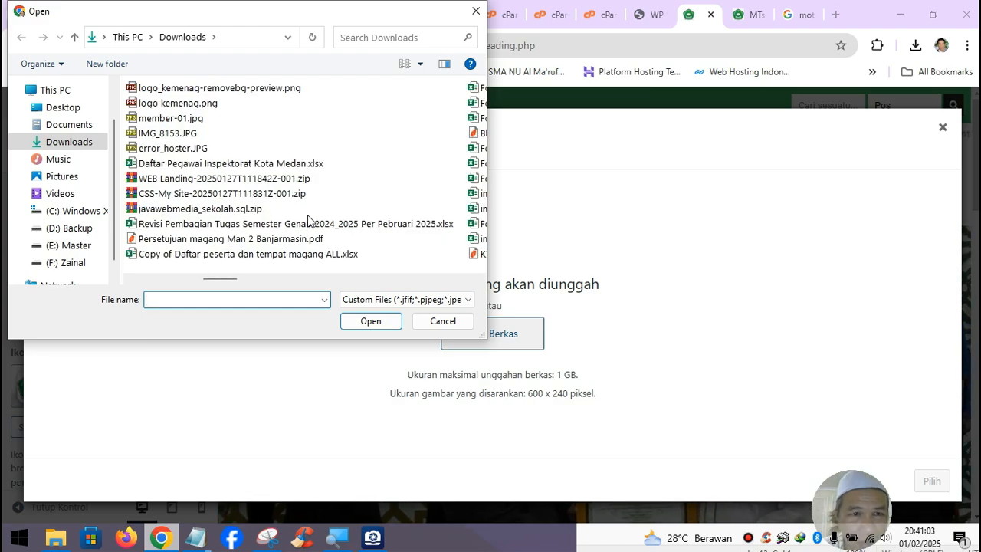
{"action": "scroll", "coordinate": [307, 212], "scroll_direction": "down", "scroll_amount": 3}
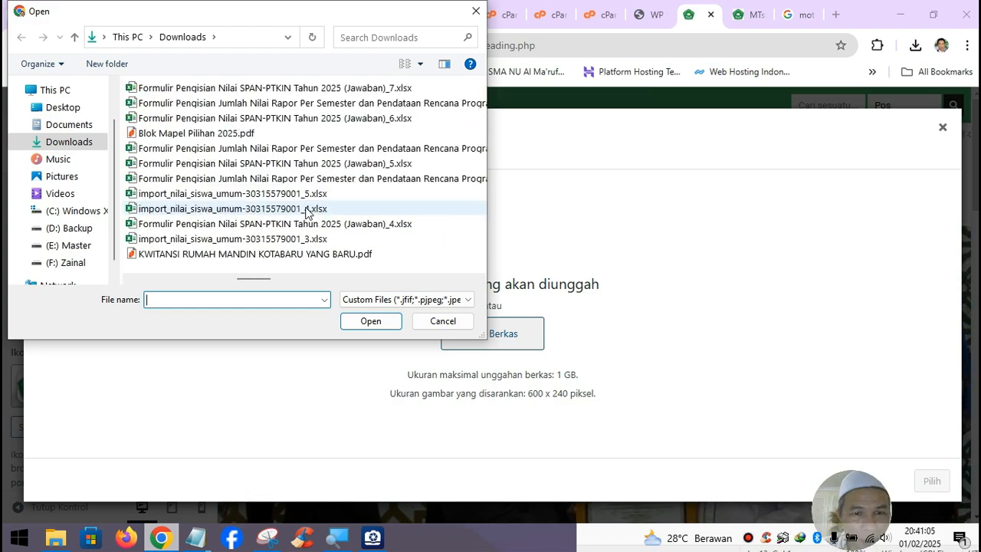
{"action": "scroll", "coordinate": [307, 211], "scroll_direction": "up", "scroll_amount": 4}
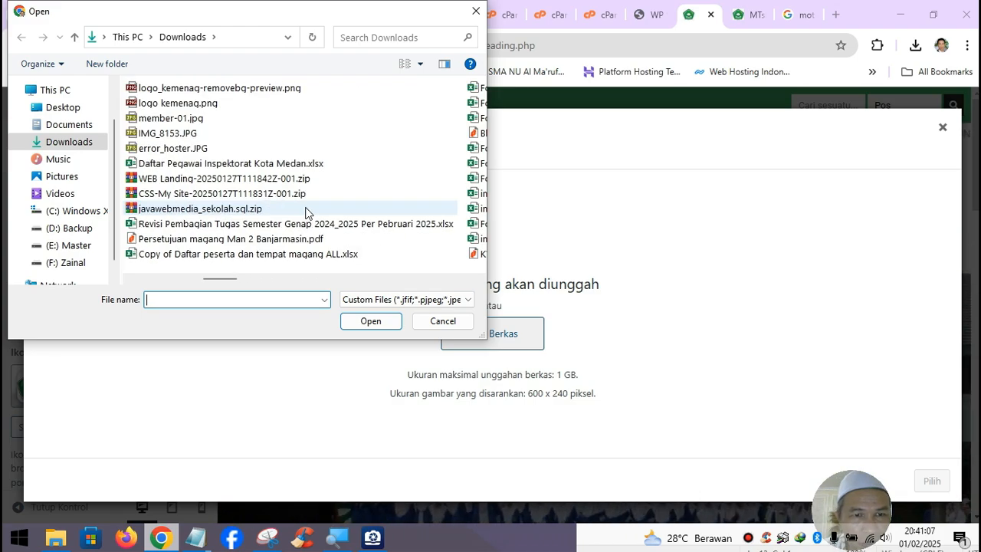
{"action": "scroll", "coordinate": [306, 211], "scroll_direction": "up", "scroll_amount": 2}
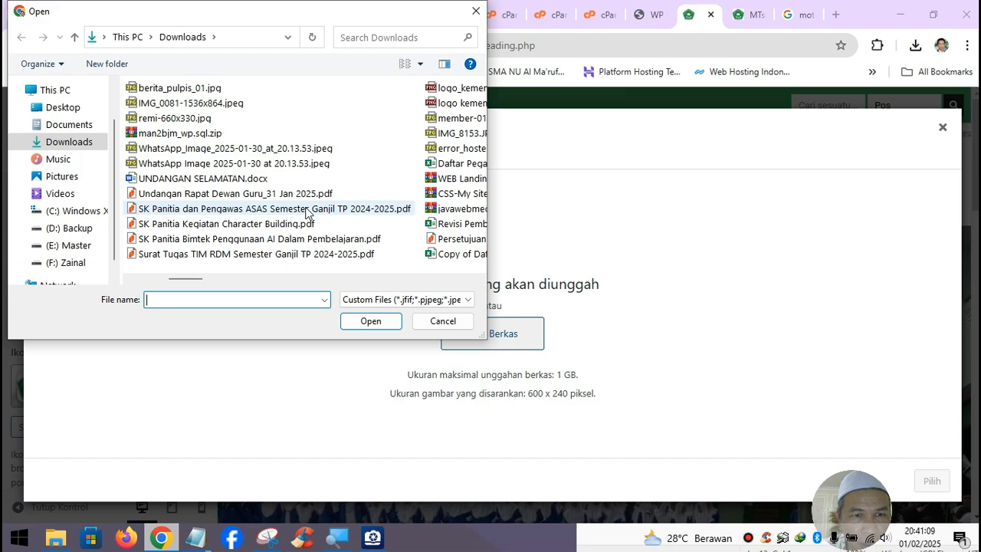
{"action": "scroll", "coordinate": [306, 211], "scroll_direction": "up", "scroll_amount": 2}
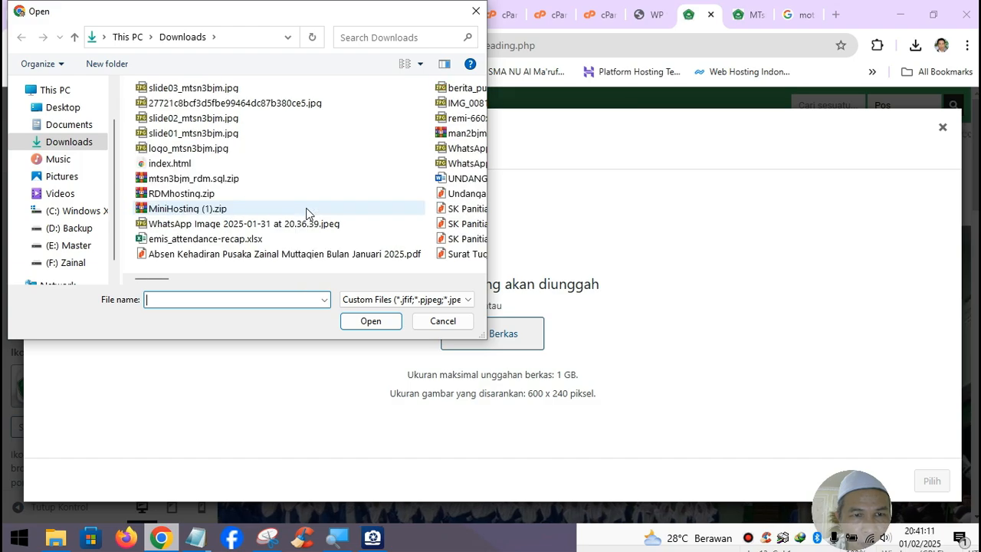
{"action": "scroll", "coordinate": [307, 212], "scroll_direction": "down", "scroll_amount": 2}
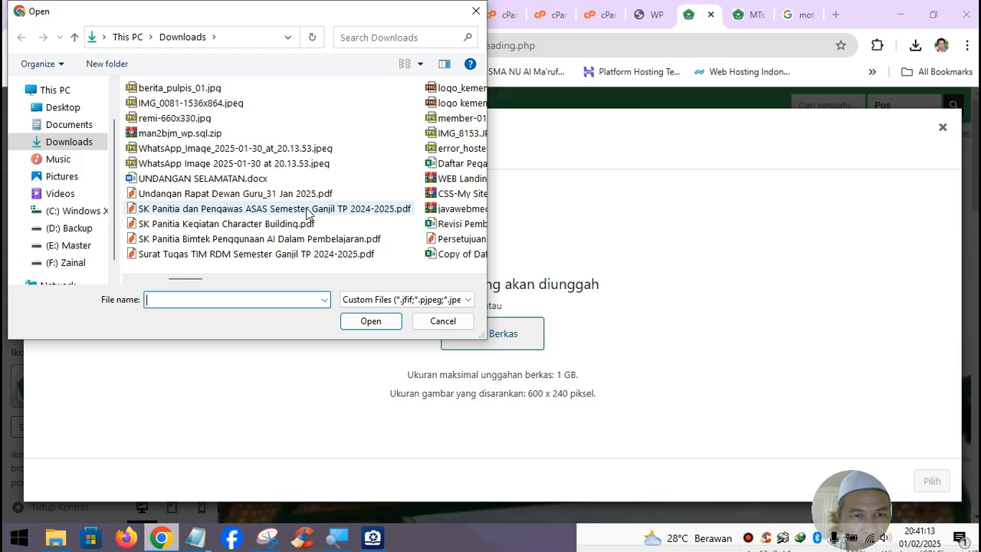
{"action": "scroll", "coordinate": [307, 213], "scroll_direction": "down", "scroll_amount": 1}
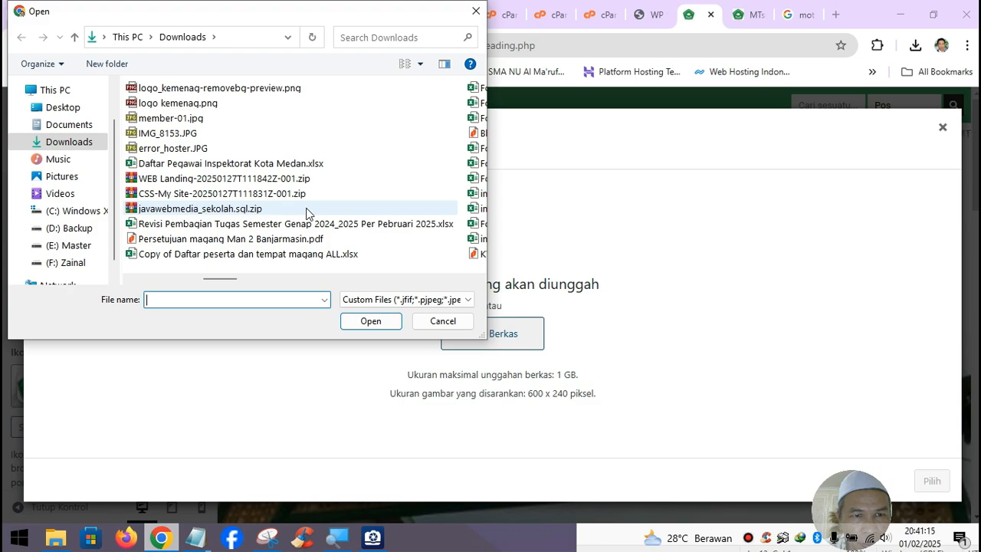
{"action": "scroll", "coordinate": [306, 212], "scroll_direction": "down", "scroll_amount": 3}
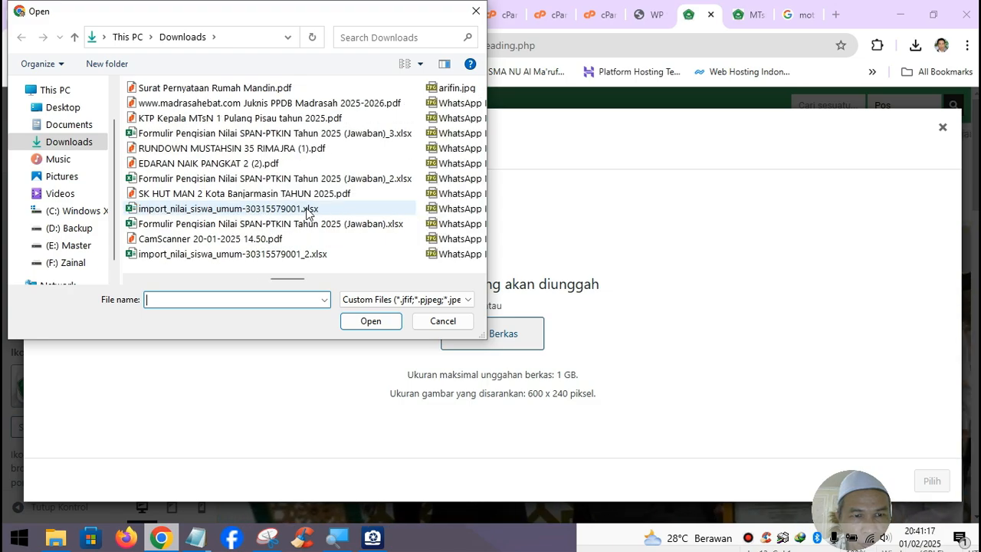
{"action": "scroll", "coordinate": [307, 213], "scroll_direction": "down", "scroll_amount": 1}
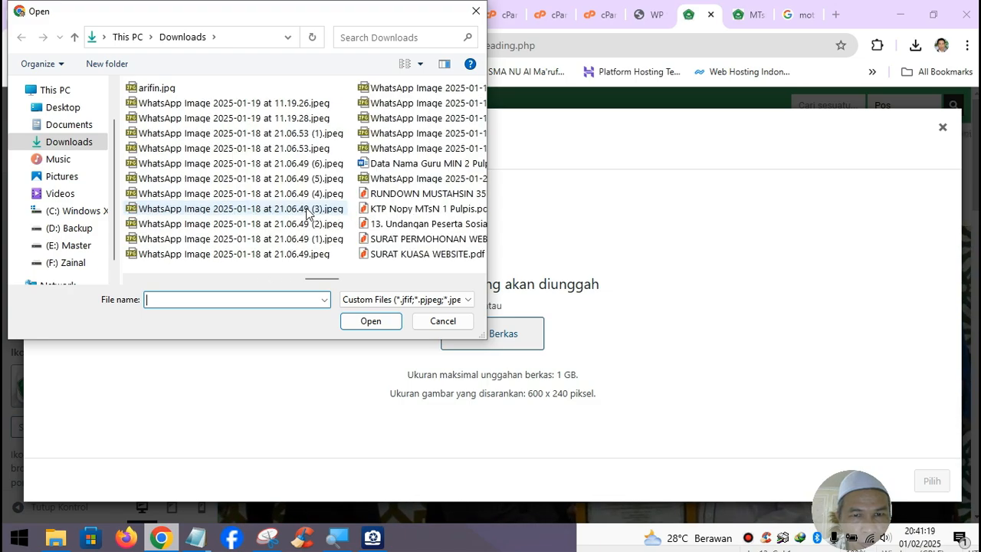
{"action": "scroll", "coordinate": [307, 213], "scroll_direction": "down", "scroll_amount": 1}
{"action": "scroll", "coordinate": [307, 212], "scroll_direction": "down", "scroll_amount": 1}
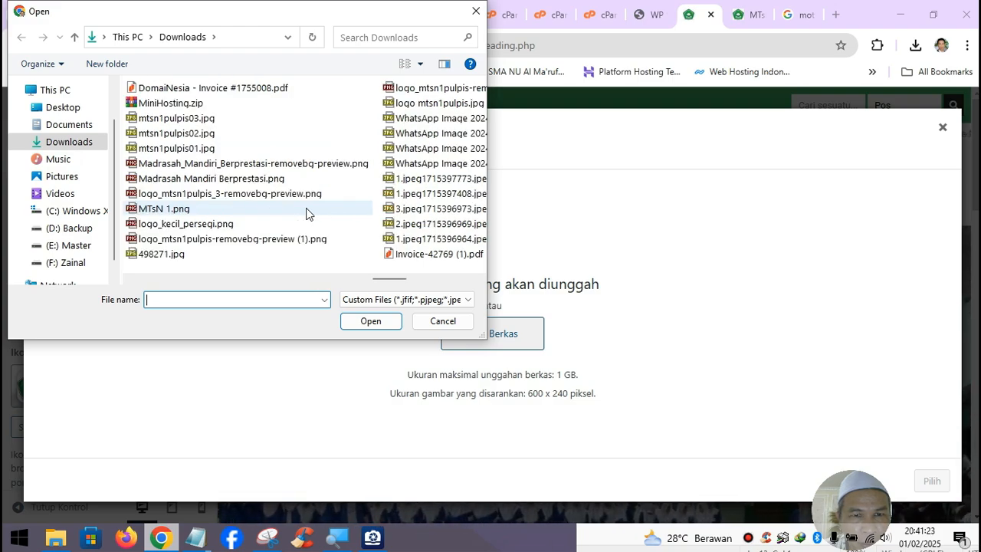
{"action": "scroll", "coordinate": [307, 213], "scroll_direction": "down", "scroll_amount": 1}
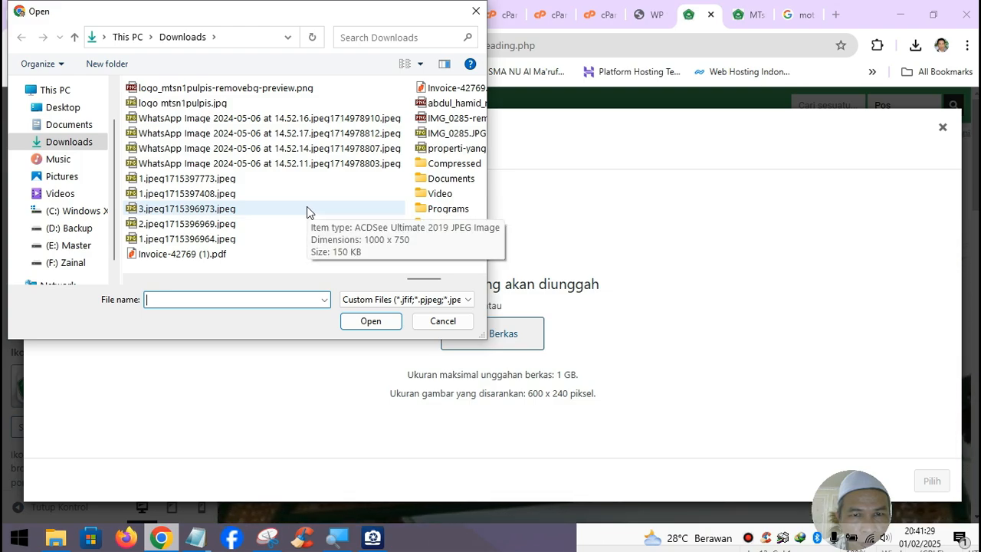
{"action": "left_click", "coordinate": [204, 91]}
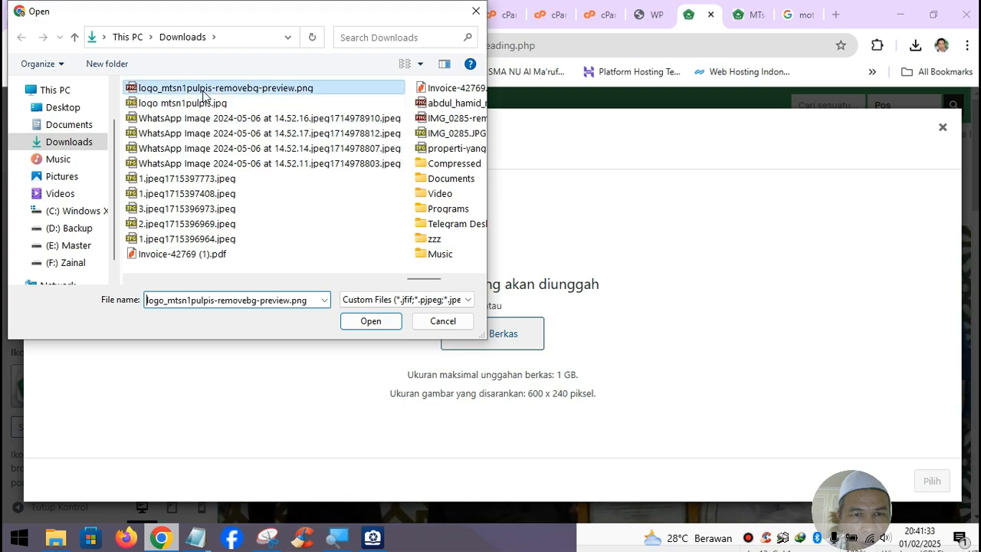
{"action": "left_click", "coordinate": [389, 326]}
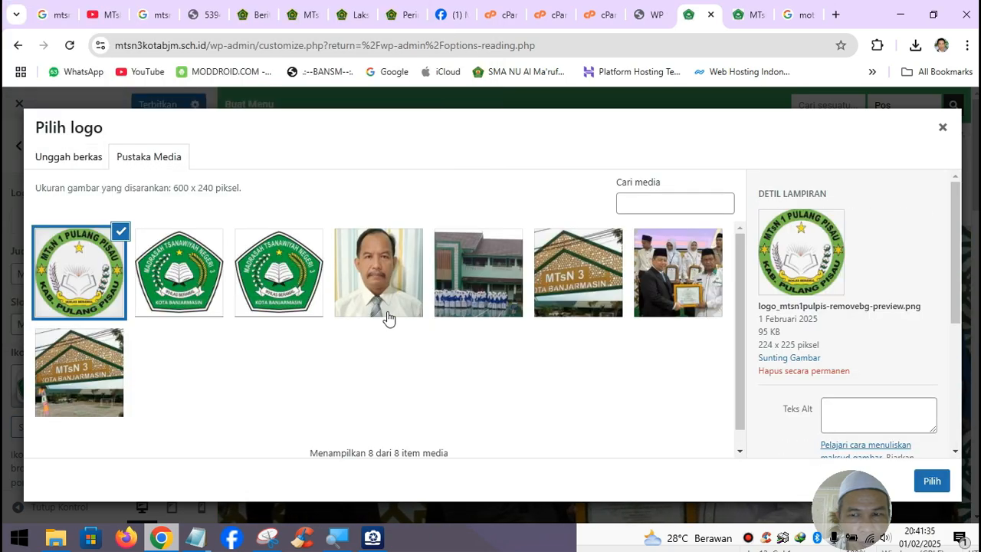
- Permanently delete the uploaded Pulang Pisau logo and open Downloads in File Explorer
{"action": "left_click", "coordinate": [783, 370]}
{"action": "left_click", "coordinate": [557, 181]}
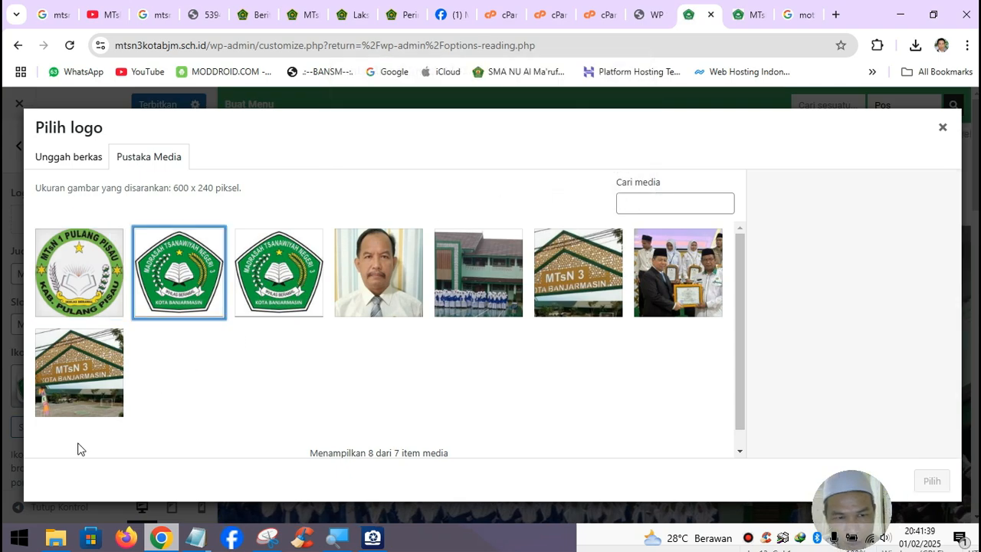
{"action": "left_click", "coordinate": [55, 538]}
{"action": "left_click", "coordinate": [64, 182]}
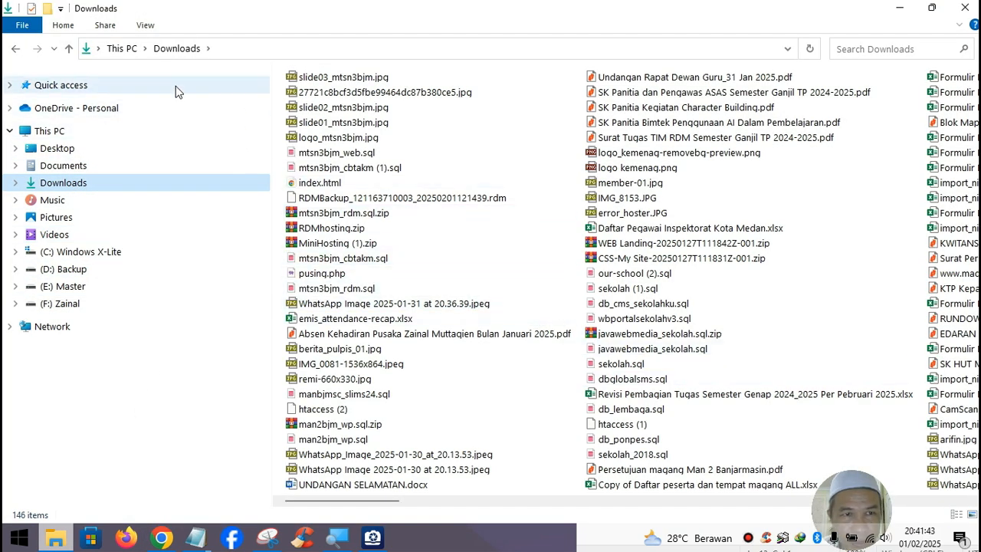
- Show the Downloads folder as Large icons
{"action": "left_click", "coordinate": [146, 25]}
{"action": "left_click", "coordinate": [243, 46]}
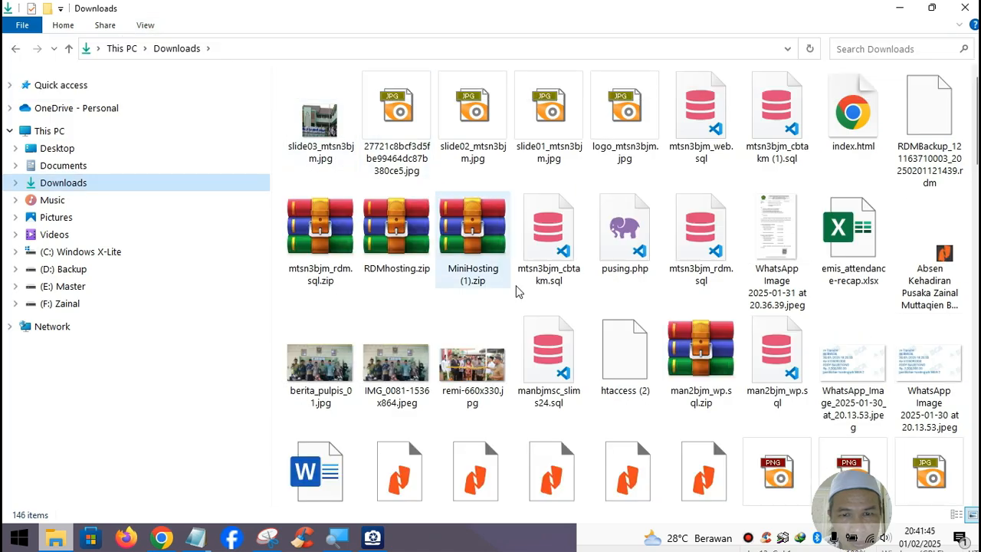
{"action": "scroll", "coordinate": [693, 396], "scroll_direction": "down", "scroll_amount": 2}
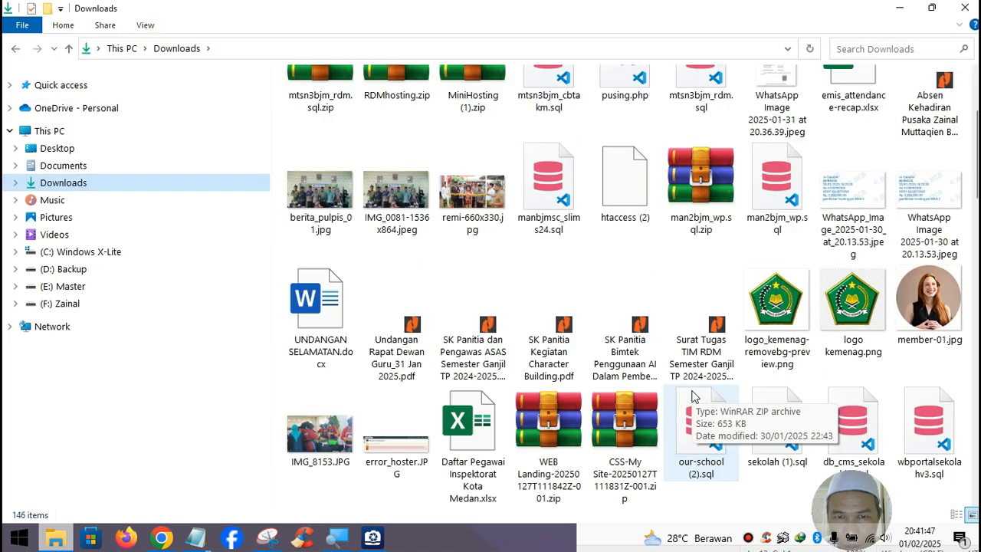
{"action": "scroll", "coordinate": [694, 396], "scroll_direction": "down", "scroll_amount": 10}
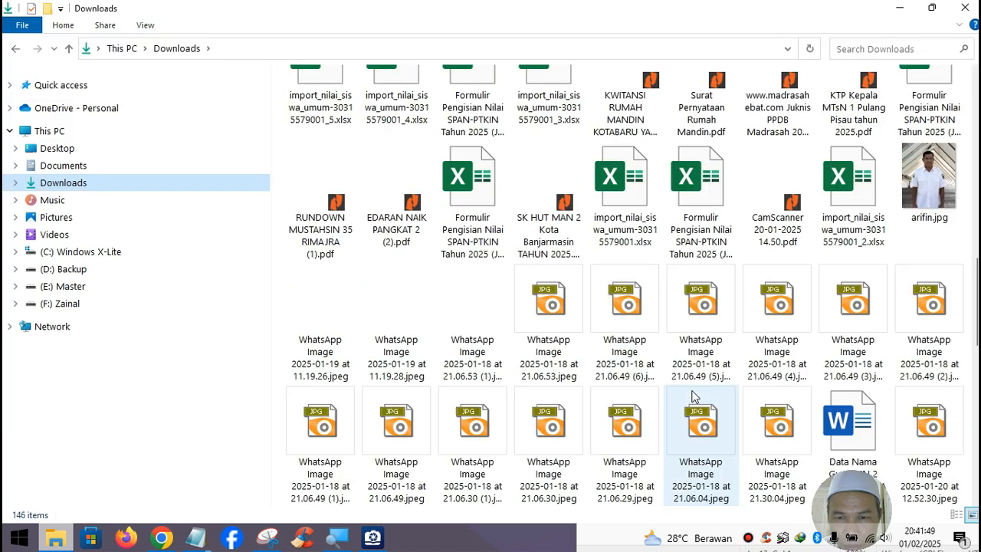
{"action": "scroll", "coordinate": [693, 396], "scroll_direction": "down", "scroll_amount": 6}
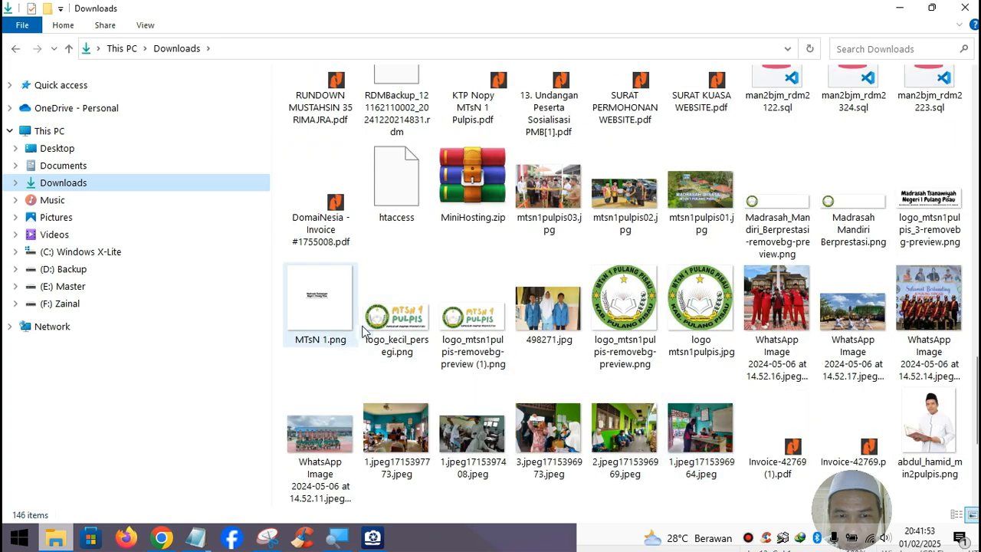
- Rename the wide MTsN 1 Pulpis logo file to logo_mtsn1pulpis-removebg.png
{"action": "left_click", "coordinate": [408, 331]}
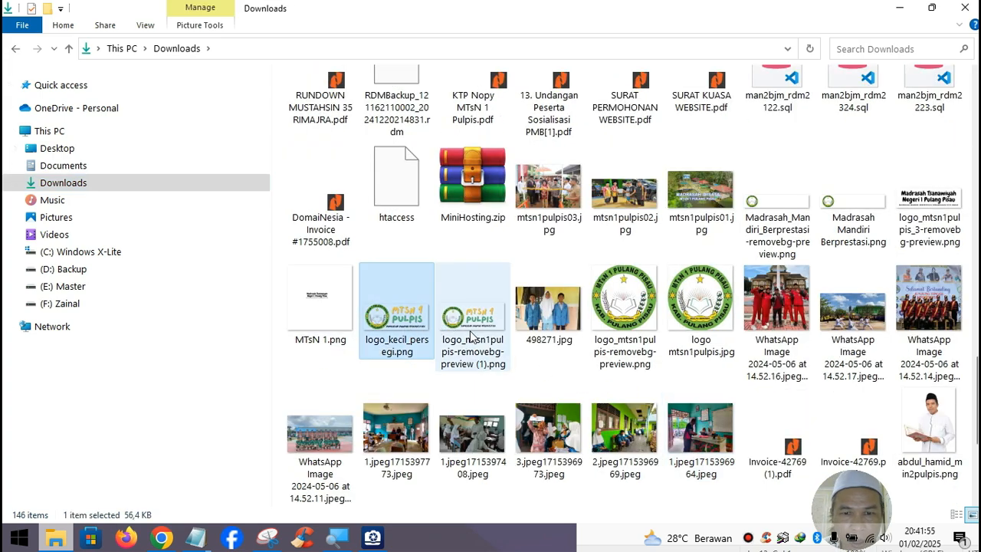
{"action": "left_click", "coordinate": [475, 337]}
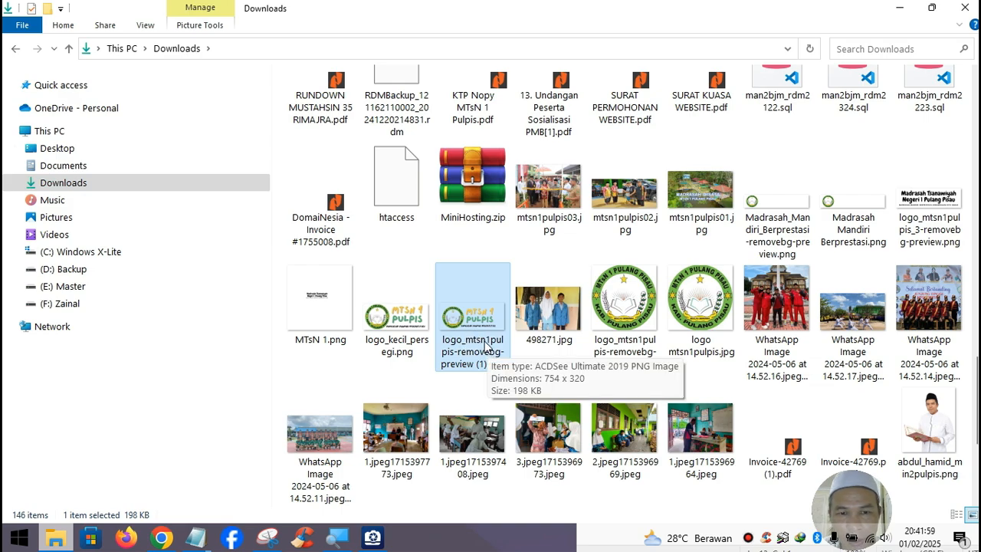
{"action": "left_click", "coordinate": [482, 348]}
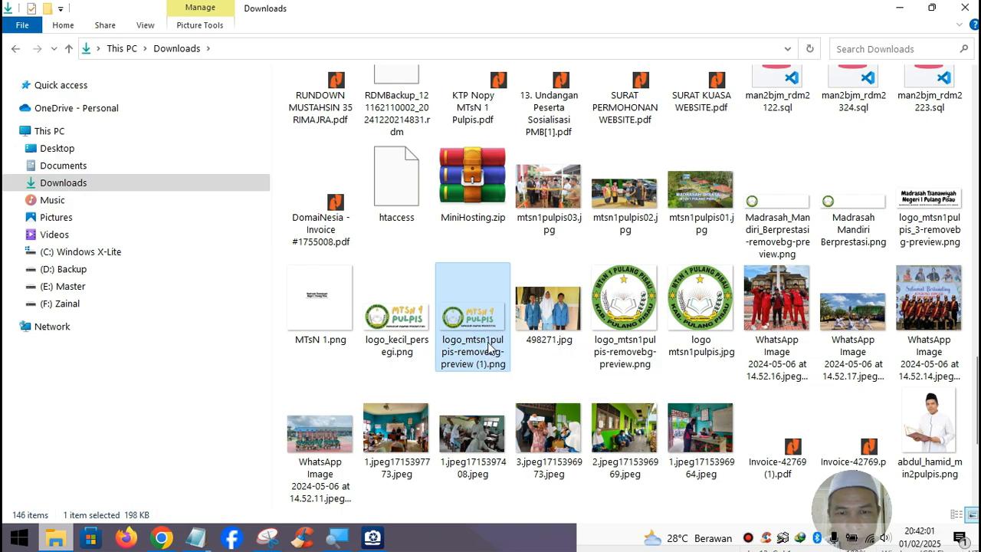
{"action": "left_click", "coordinate": [480, 349]}
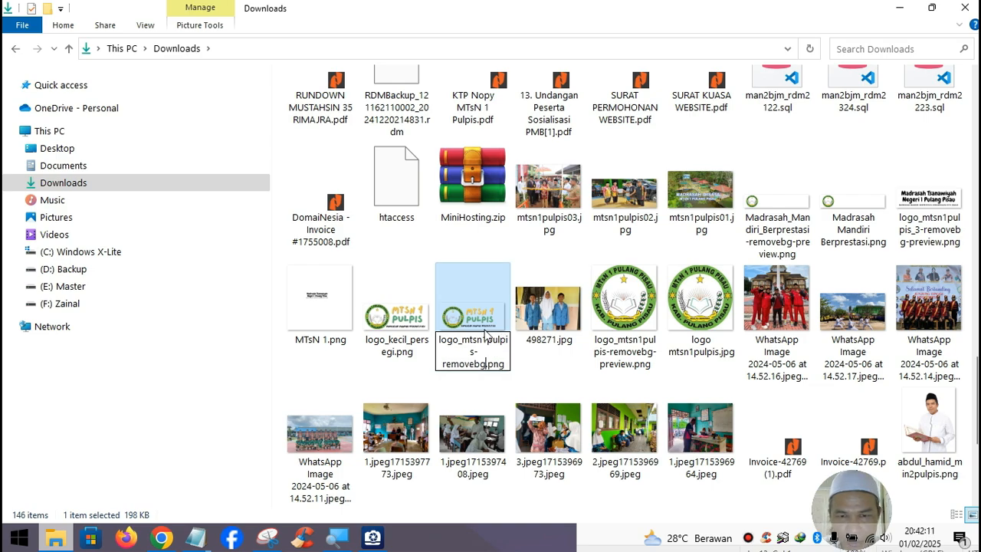
{"action": "key", "text": "Return"}
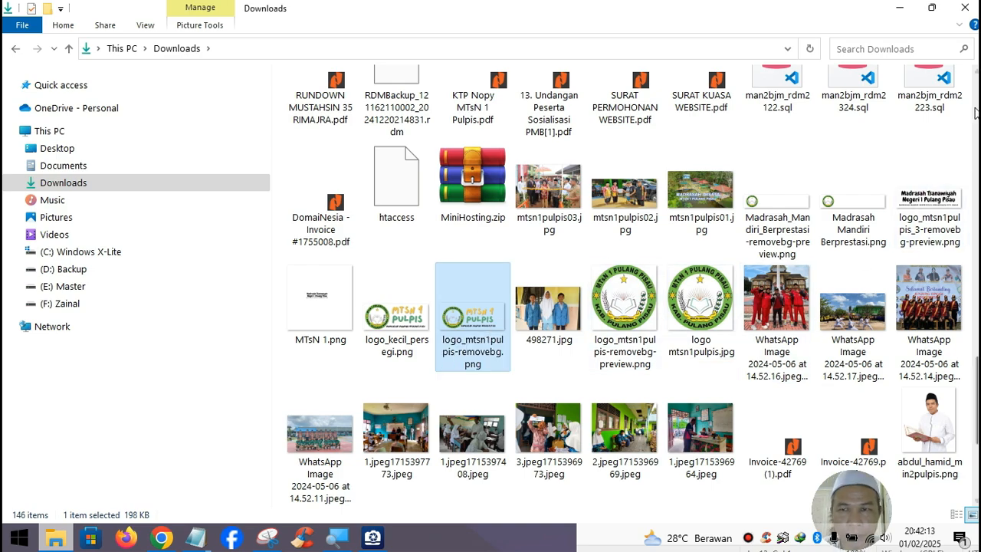
{"action": "left_click", "coordinate": [900, 8]}
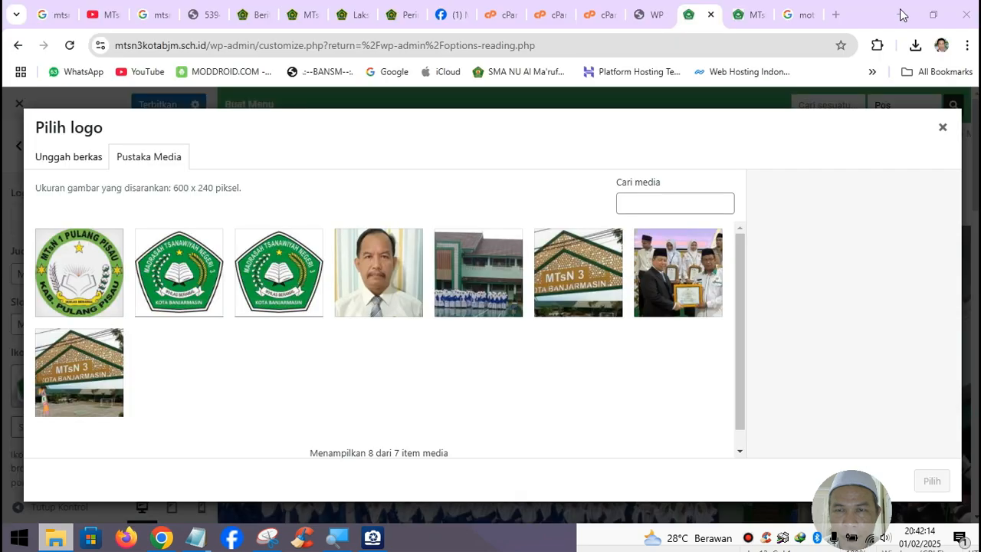
- Upload logo_mtsn1pulpis_3-removebg-preview.png and choose it as the site logo
{"action": "left_click", "coordinate": [59, 157]}
{"action": "left_click", "coordinate": [488, 333]}
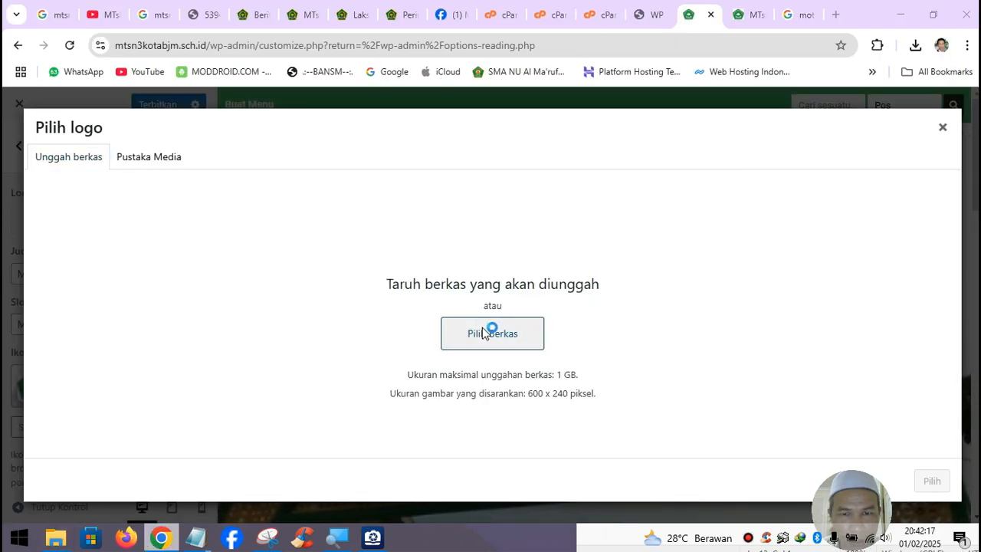
{"action": "scroll", "coordinate": [309, 219], "scroll_direction": "down", "scroll_amount": 6}
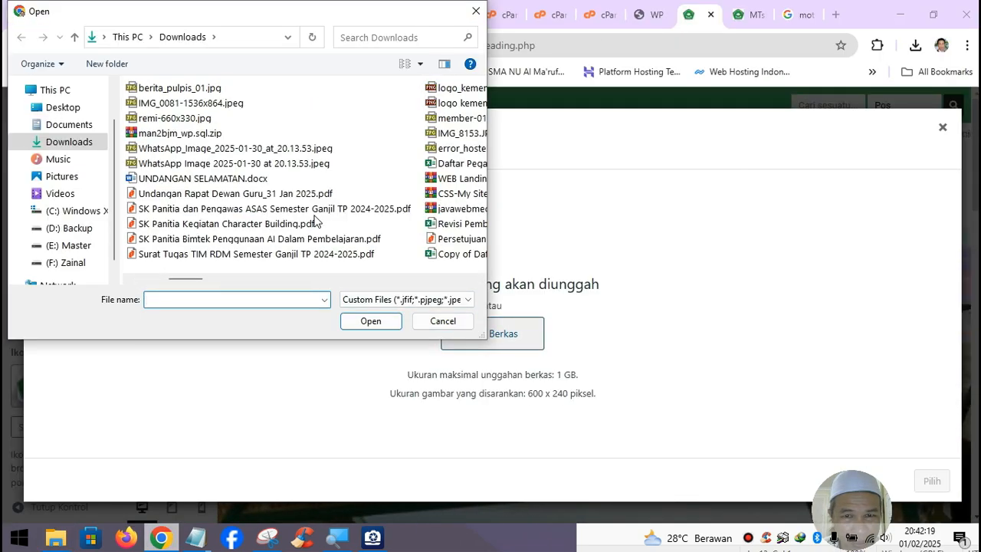
{"action": "scroll", "coordinate": [314, 221], "scroll_direction": "down", "scroll_amount": 4}
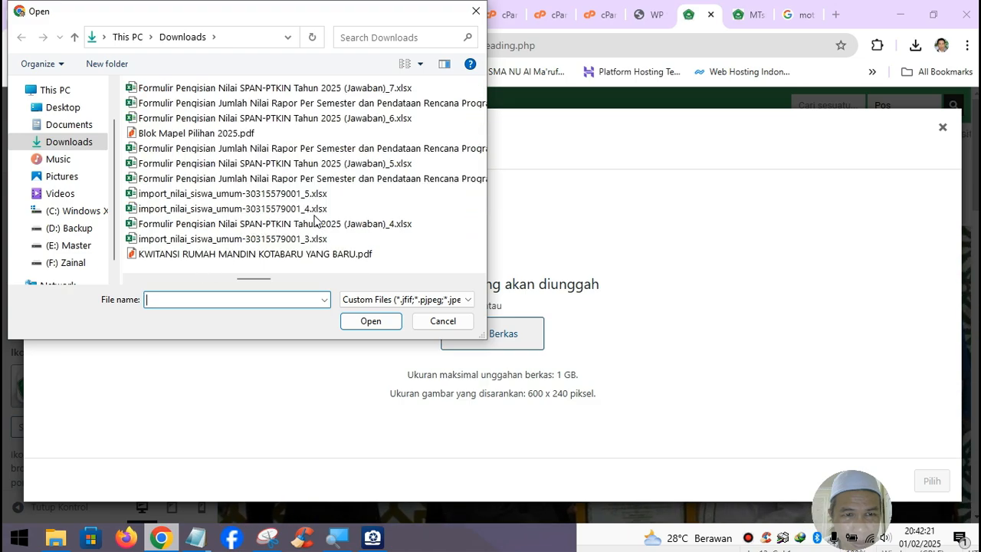
{"action": "scroll", "coordinate": [315, 221], "scroll_direction": "down", "scroll_amount": 3}
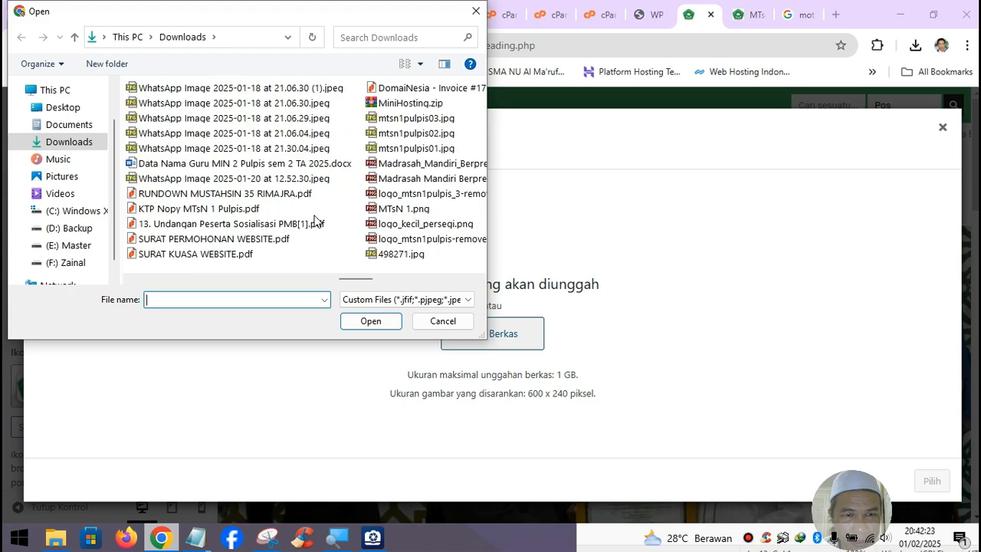
{"action": "scroll", "coordinate": [311, 220], "scroll_direction": "down", "scroll_amount": 3}
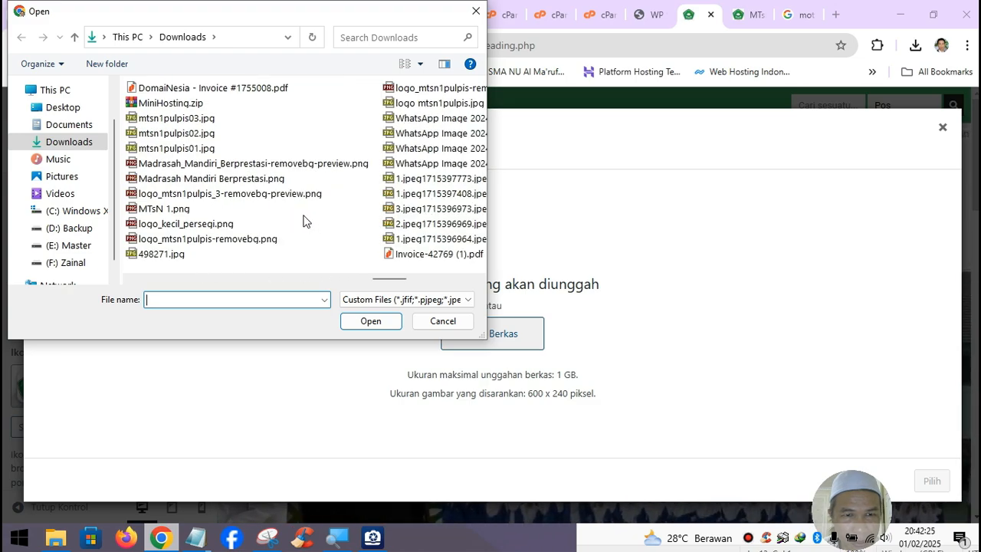
{"action": "left_click", "coordinate": [261, 201]}
{"action": "left_click", "coordinate": [370, 319]}
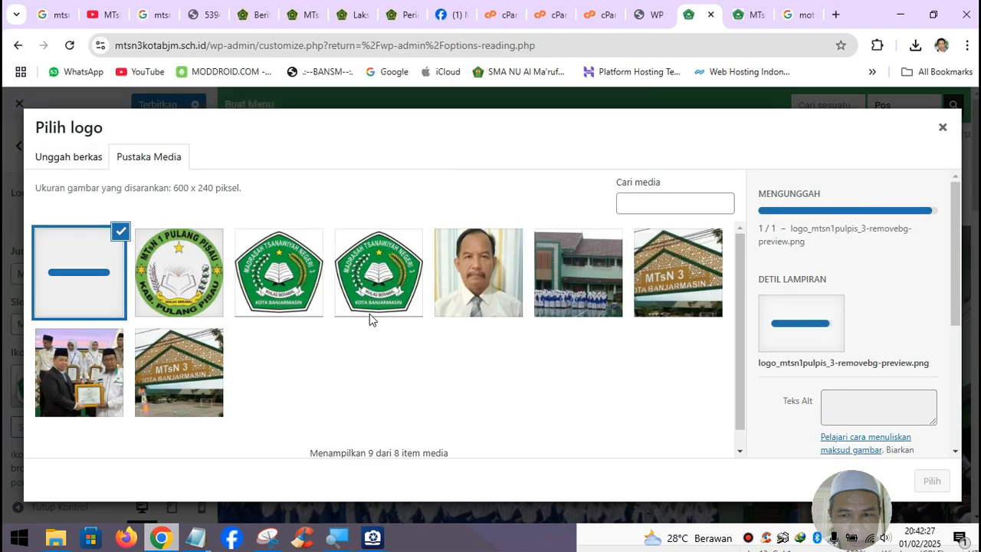
{"action": "left_click", "coordinate": [931, 481]}
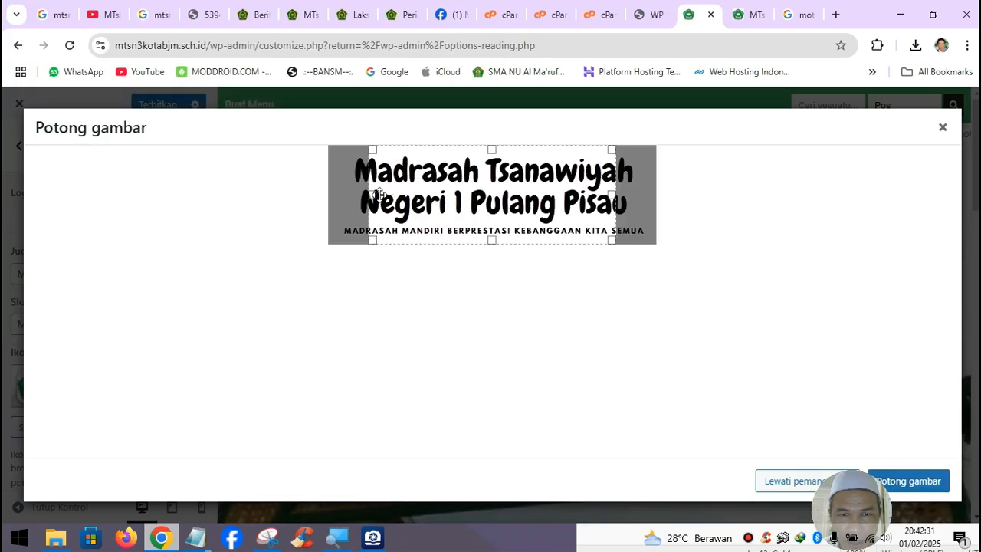
- Widen the crop box on both sides around the Madrasah Tsanawiyah Negeri 1 Pulang Pisau logo
{"action": "left_click_drag", "start_coordinate": [366, 193], "coordinate": [339, 185]}
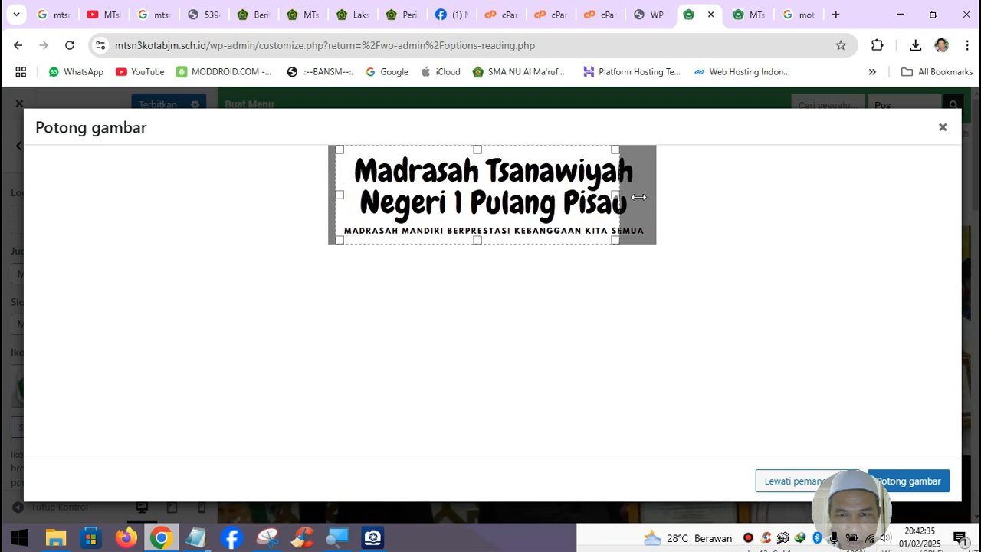
{"action": "left_click_drag", "start_coordinate": [611, 194], "coordinate": [651, 196]}
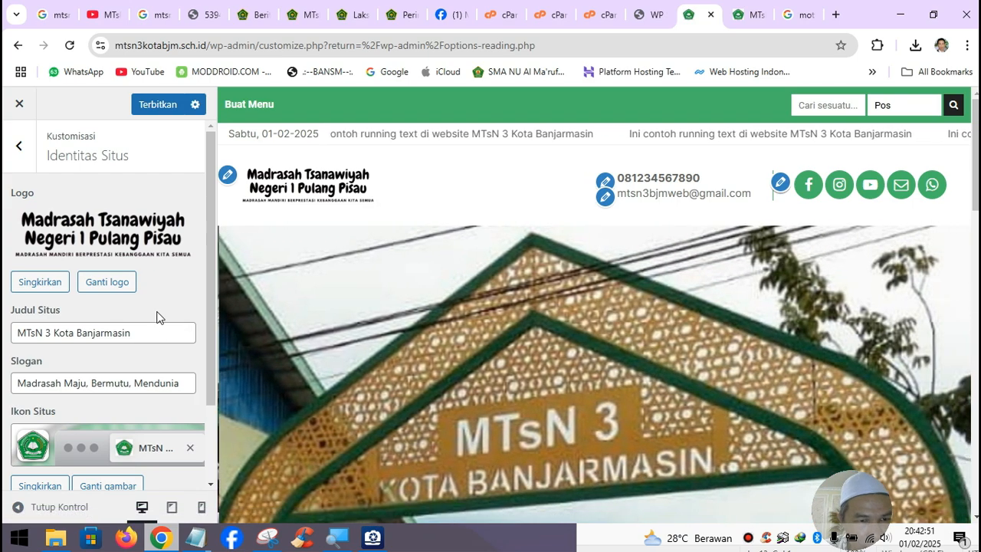
{"action": "scroll", "coordinate": [156, 317], "scroll_direction": "down", "scroll_amount": 2}
{"action": "scroll", "coordinate": [156, 310], "scroll_direction": "up", "scroll_amount": 2}
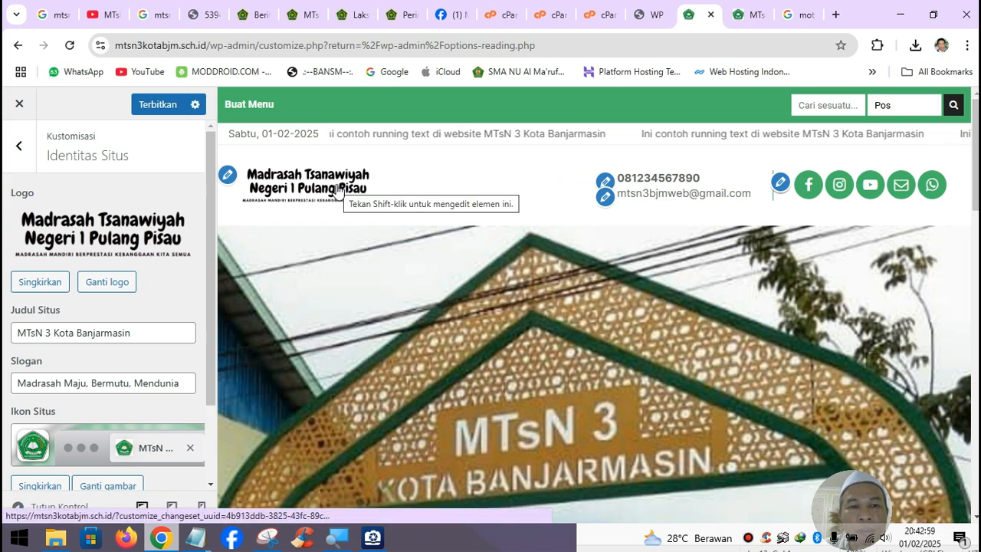
- Replace the logo with the slide02_mtsn3bjm.jpg gate photo, cropped higher, and publish
{"action": "left_click", "coordinate": [40, 282]}
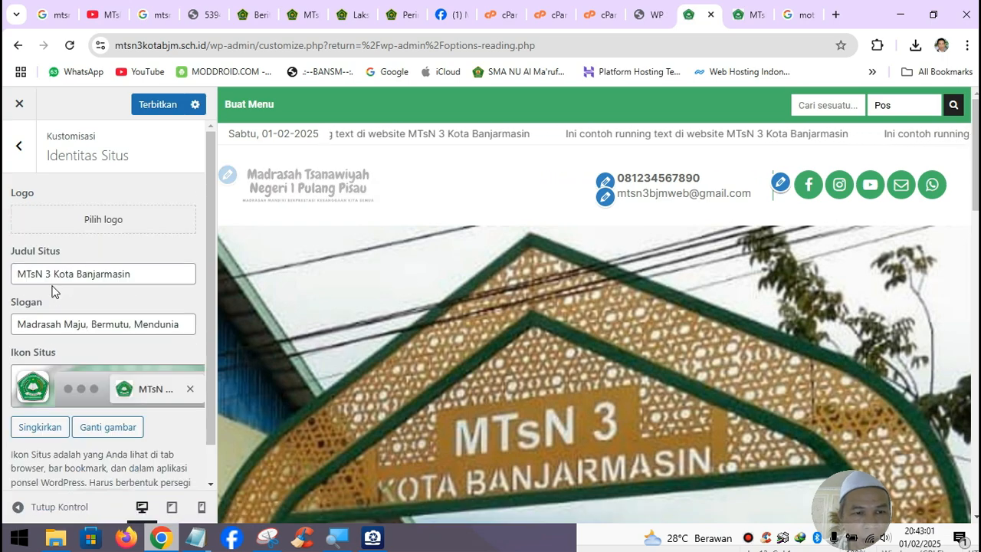
{"action": "left_click", "coordinate": [98, 228]}
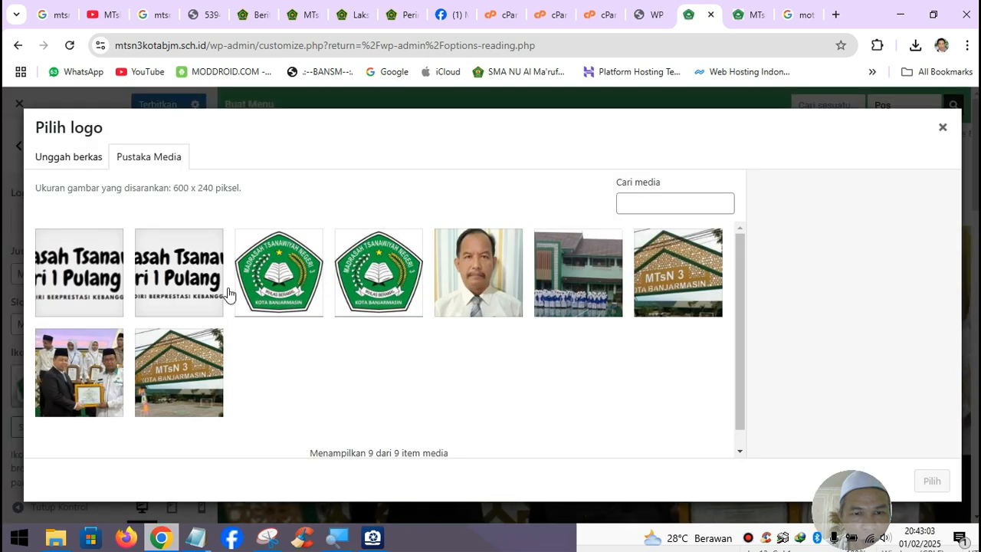
{"action": "left_click", "coordinate": [678, 270]}
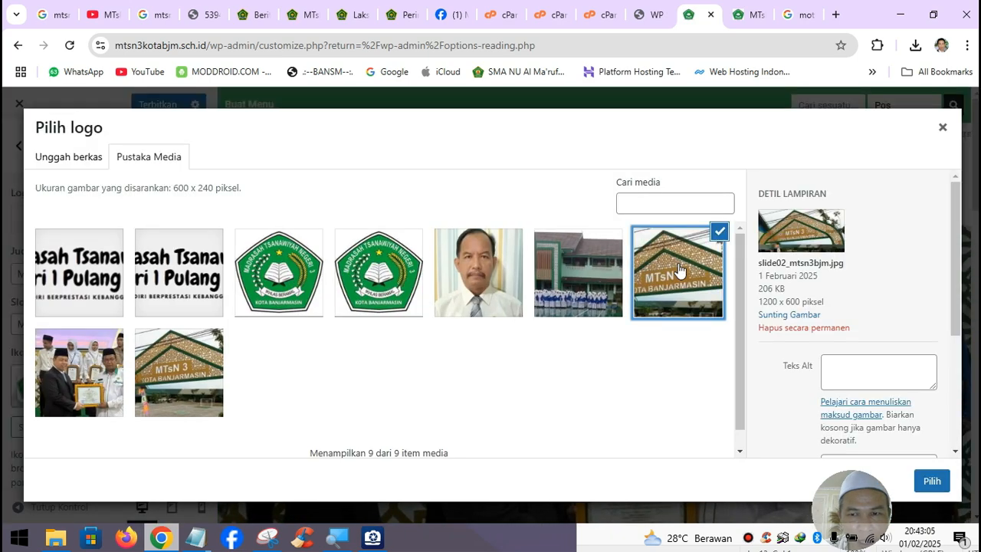
{"action": "left_click", "coordinate": [933, 482]}
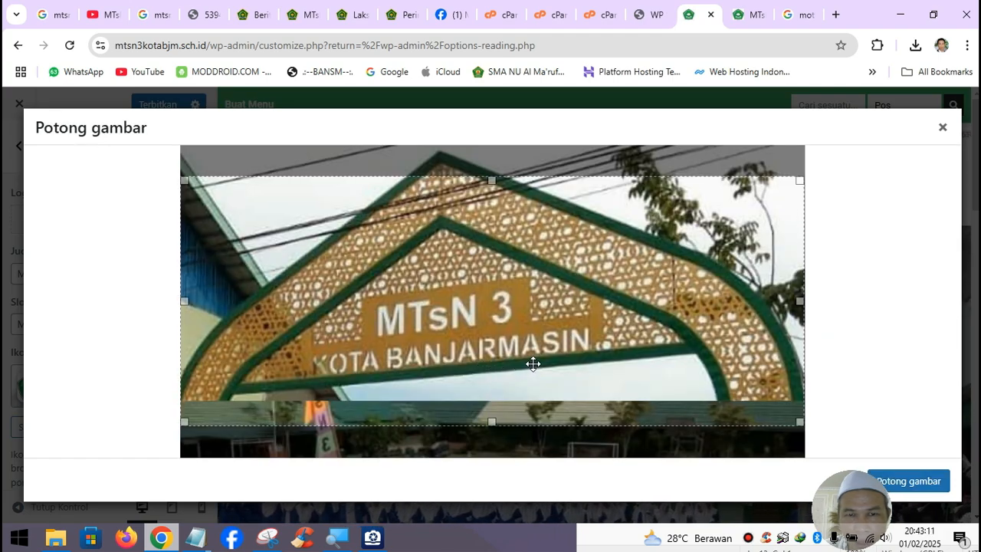
{"action": "left_click_drag", "start_coordinate": [538, 357], "coordinate": [532, 328]}
{"action": "left_click", "coordinate": [901, 478]}
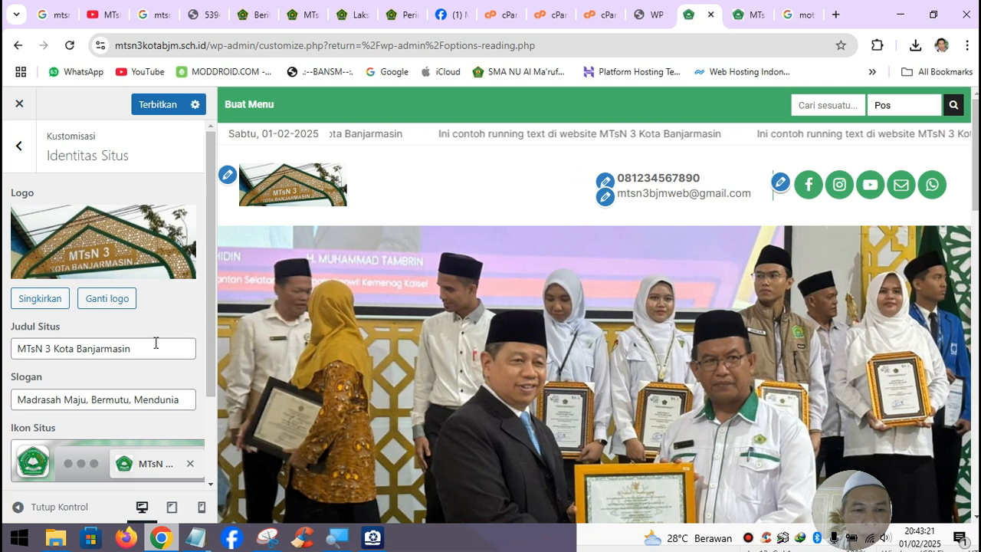
{"action": "left_click", "coordinate": [165, 106]}
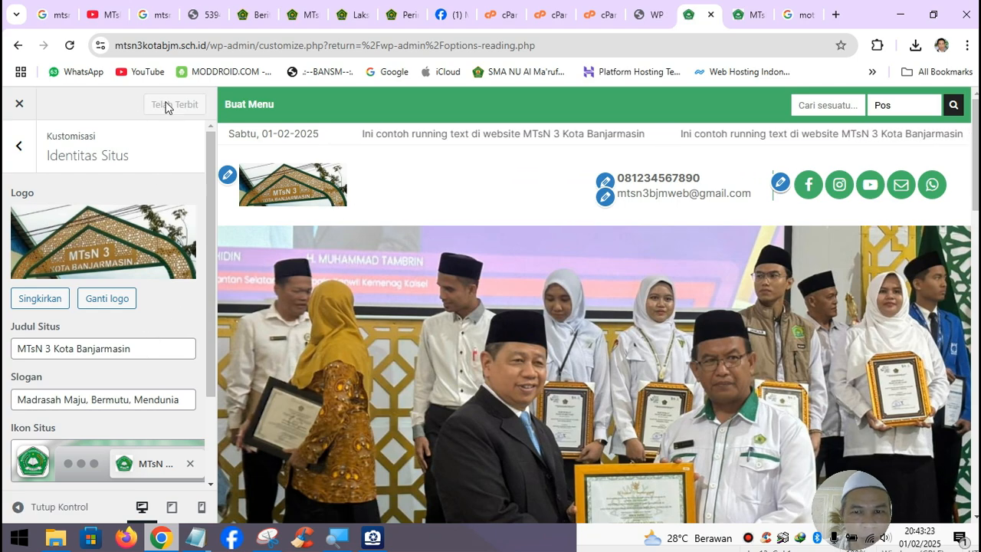
- Close the customizer and scroll the live homepage to check the new gate logo
{"action": "left_click", "coordinate": [20, 104]}
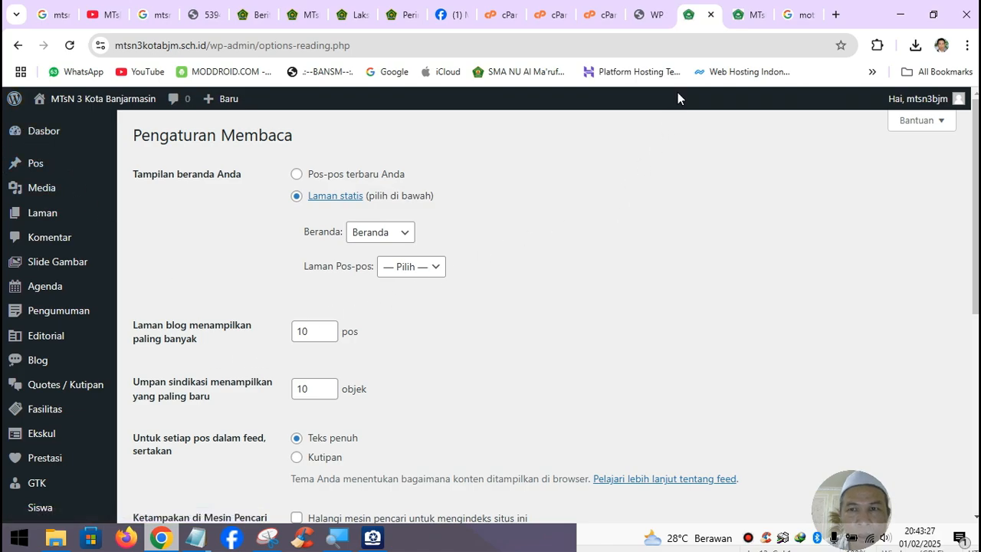
{"action": "left_click", "coordinate": [751, 12]}
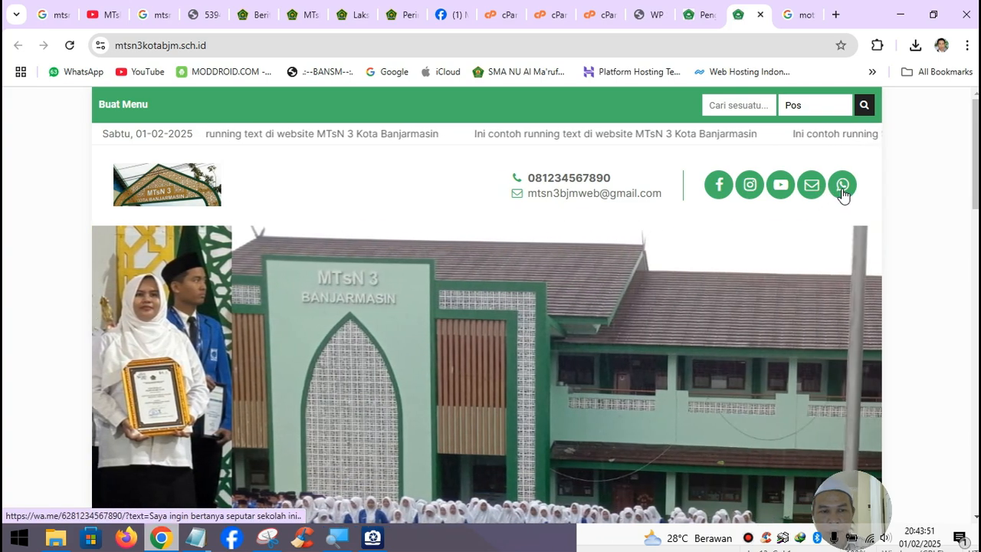
{"action": "scroll", "coordinate": [564, 290], "scroll_direction": "down", "scroll_amount": 3}
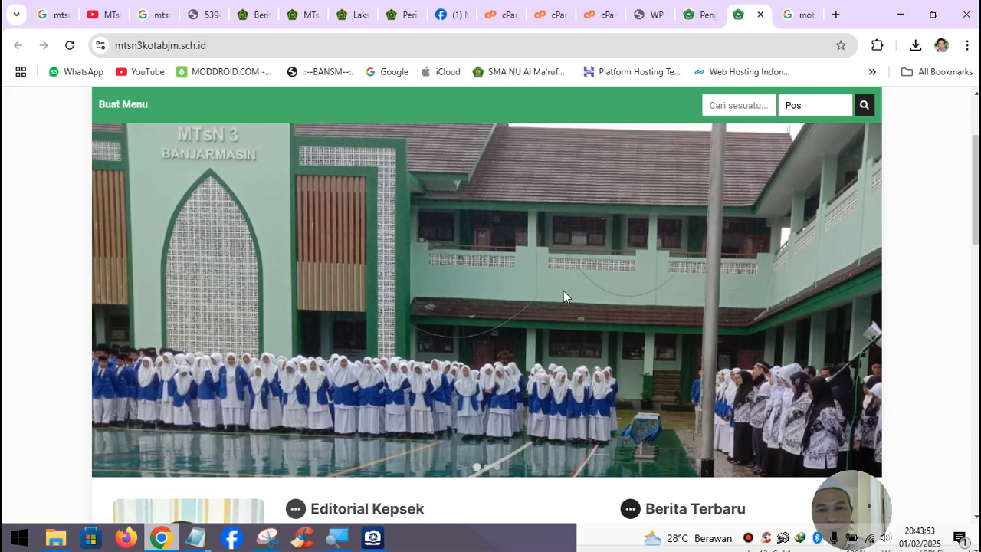
{"action": "scroll", "coordinate": [563, 291], "scroll_direction": "down", "scroll_amount": 2}
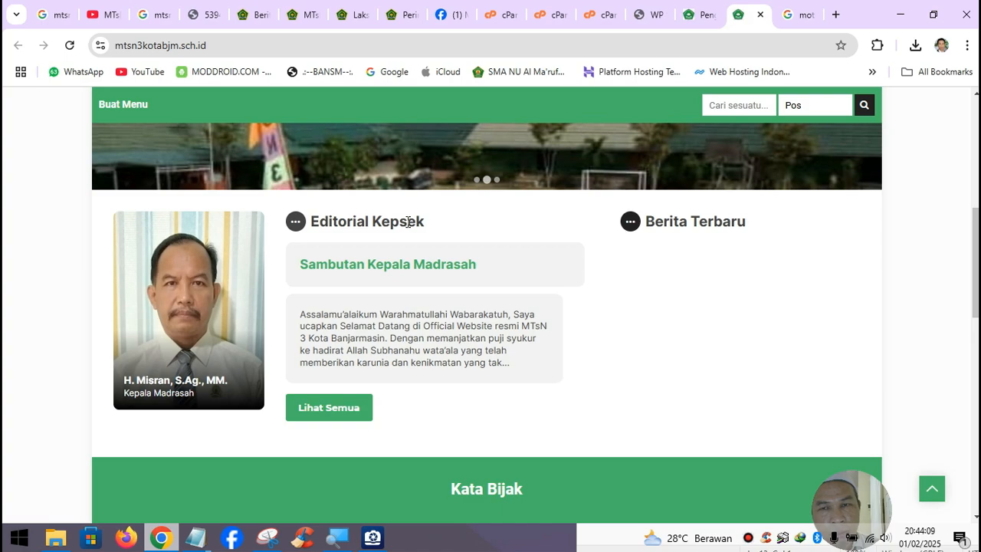
{"action": "left_click", "coordinate": [706, 17]}
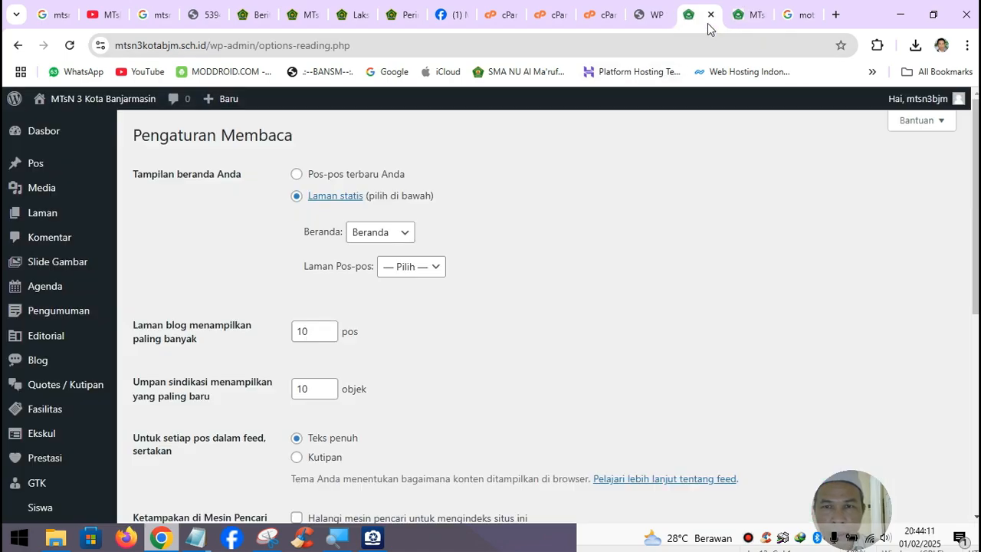
{"action": "scroll", "coordinate": [77, 357], "scroll_direction": "down", "scroll_amount": 3}
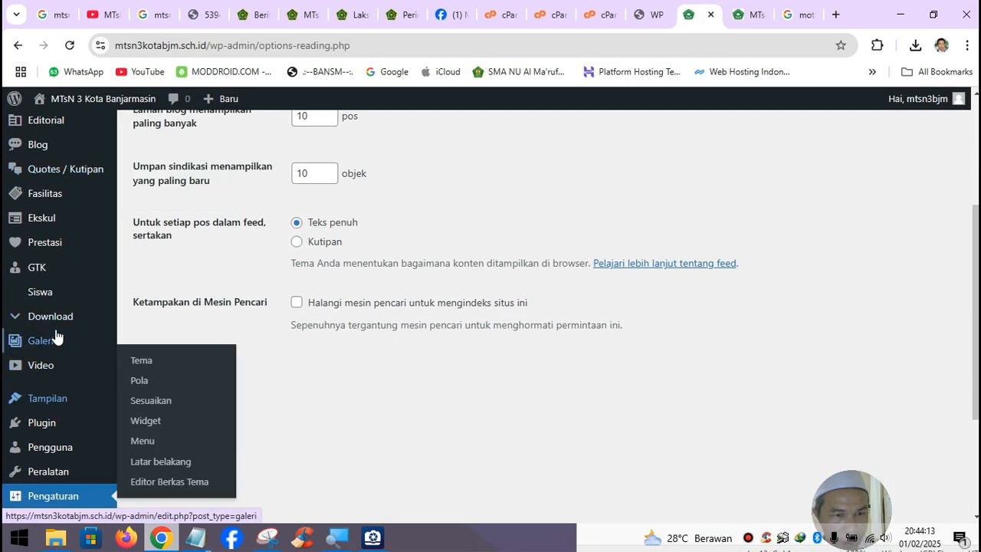
{"action": "mouse_move", "coordinate": [47, 397]}
{"action": "left_click", "coordinate": [165, 402]}
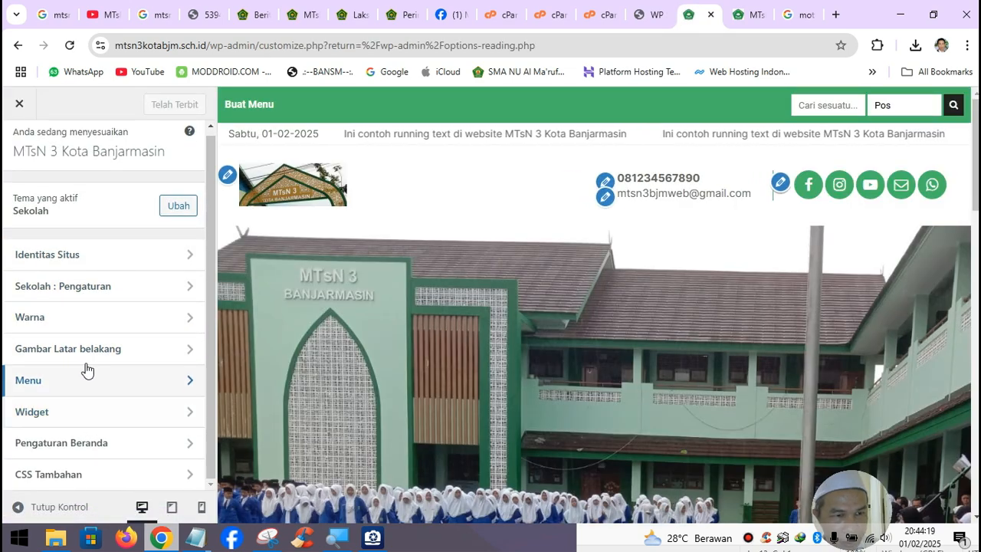
{"action": "left_click", "coordinate": [102, 289]}
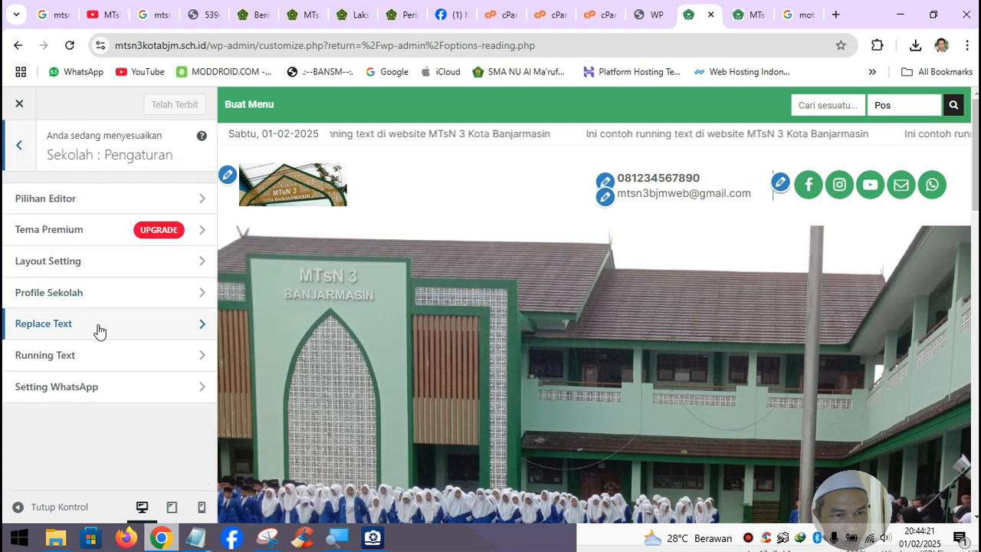
{"action": "left_click", "coordinate": [98, 326]}
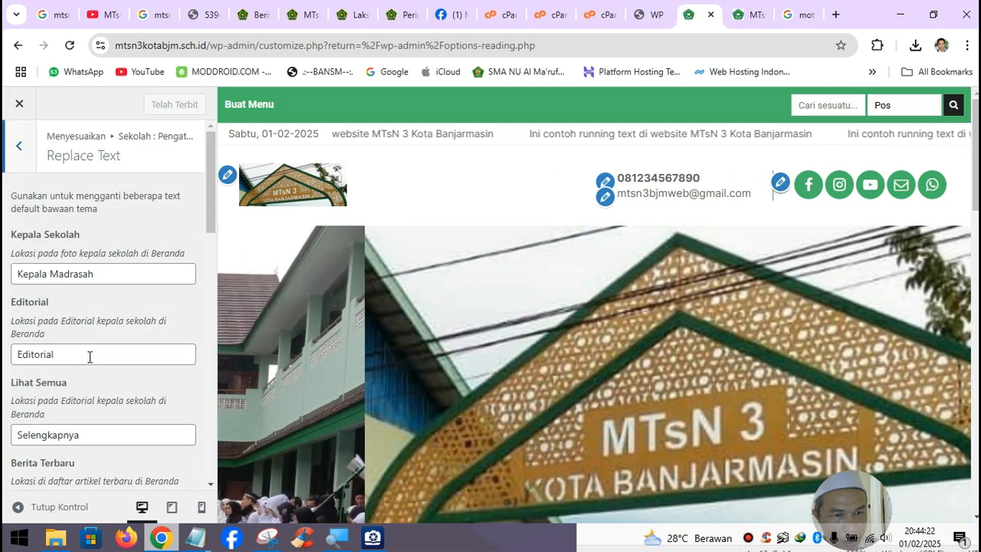
{"action": "left_click", "coordinate": [90, 356]}
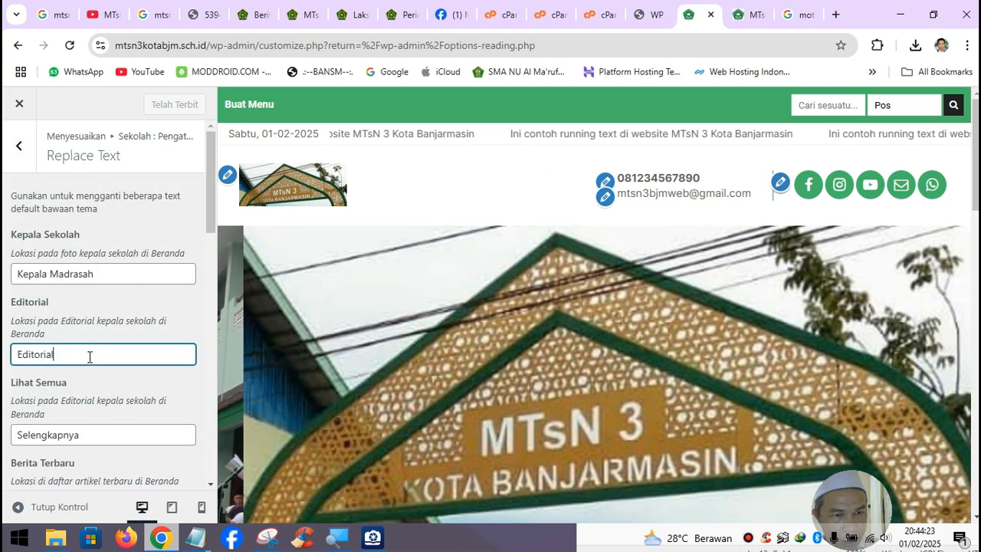
{"action": "scroll", "coordinate": [89, 357], "scroll_direction": "down", "scroll_amount": 1}
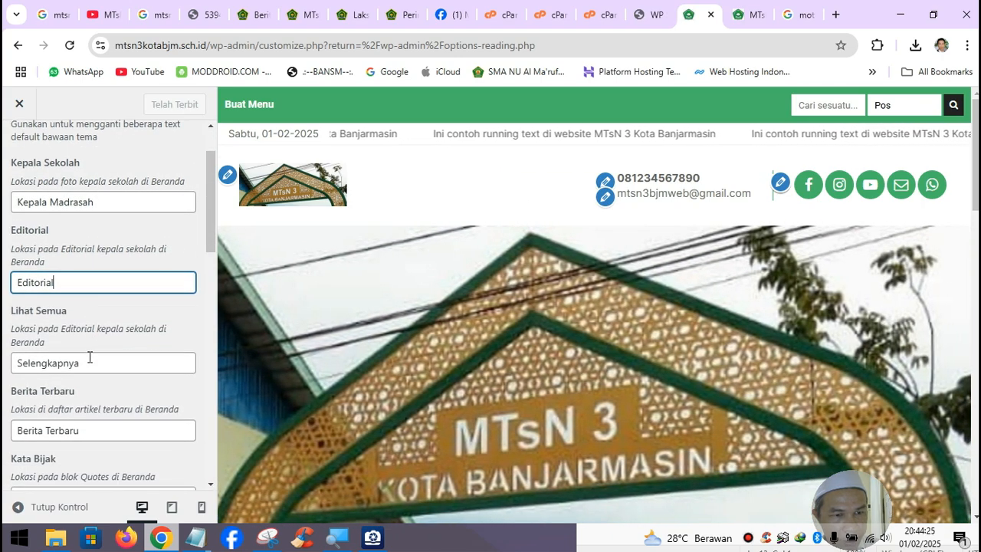
{"action": "scroll", "coordinate": [368, 371], "scroll_direction": "down", "scroll_amount": 3}
{"action": "scroll", "coordinate": [367, 371], "scroll_direction": "down", "scroll_amount": 2}
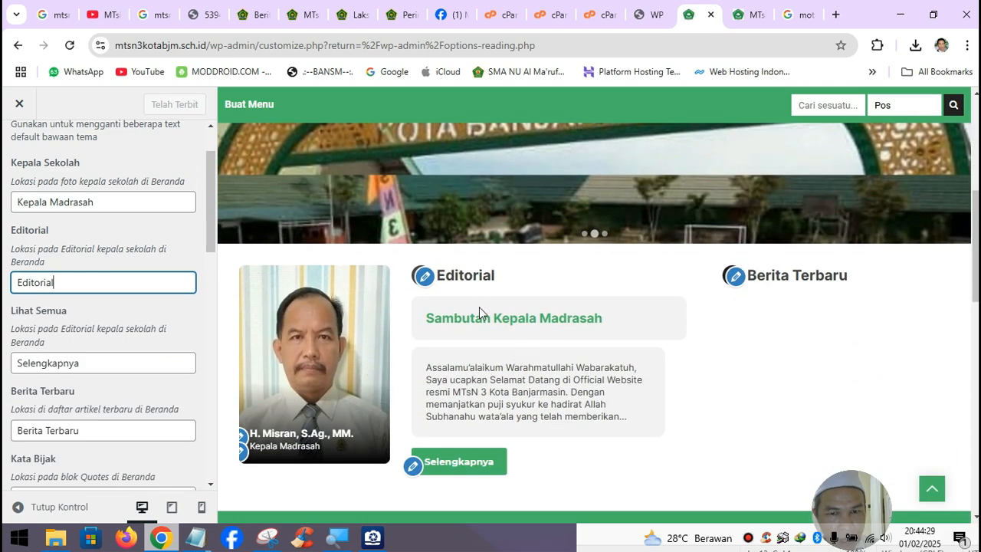
{"action": "scroll", "coordinate": [147, 318], "scroll_direction": "down", "scroll_amount": 3}
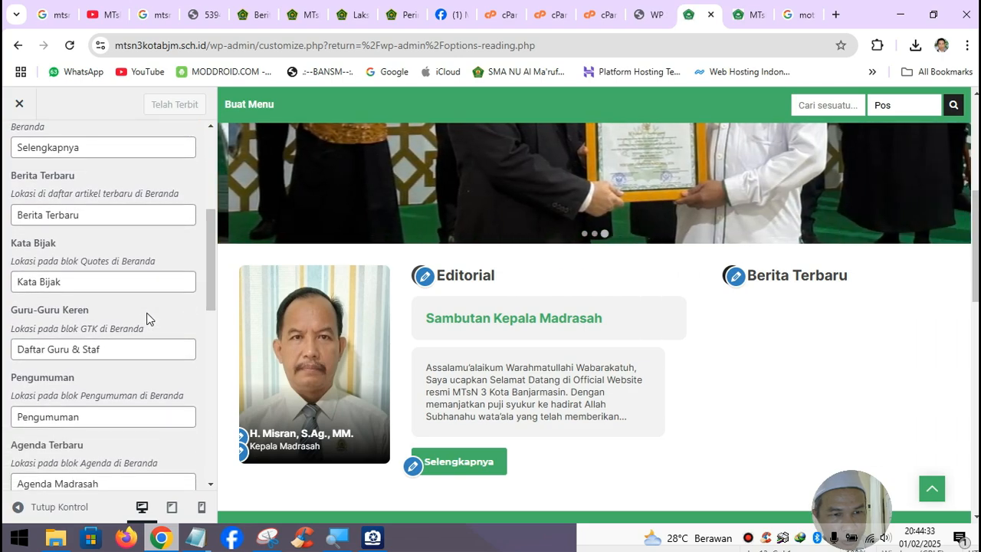
{"action": "scroll", "coordinate": [147, 319], "scroll_direction": "down", "scroll_amount": 2}
{"action": "scroll", "coordinate": [147, 313], "scroll_direction": "down", "scroll_amount": 4}
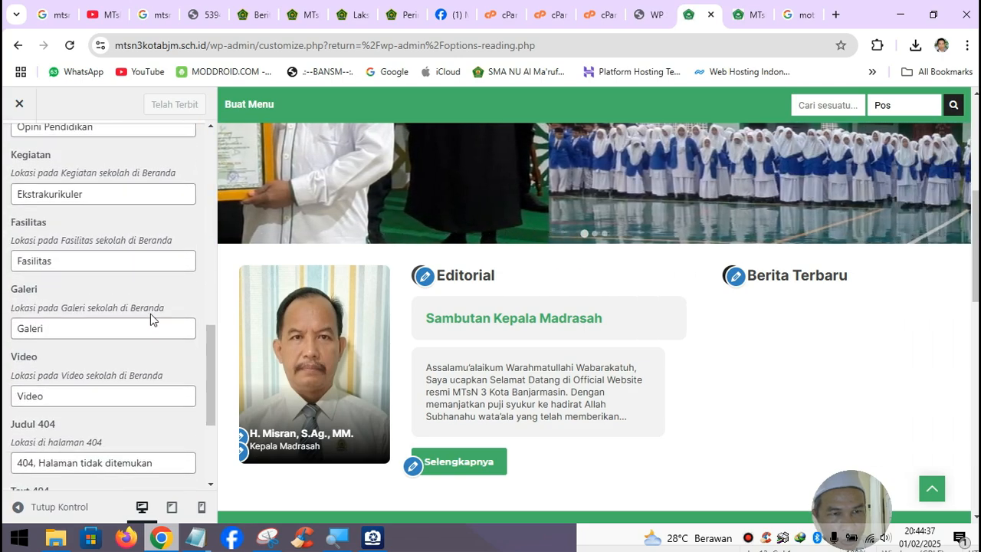
{"action": "scroll", "coordinate": [150, 313], "scroll_direction": "up", "scroll_amount": 9}
{"action": "left_click", "coordinate": [12, 150]}
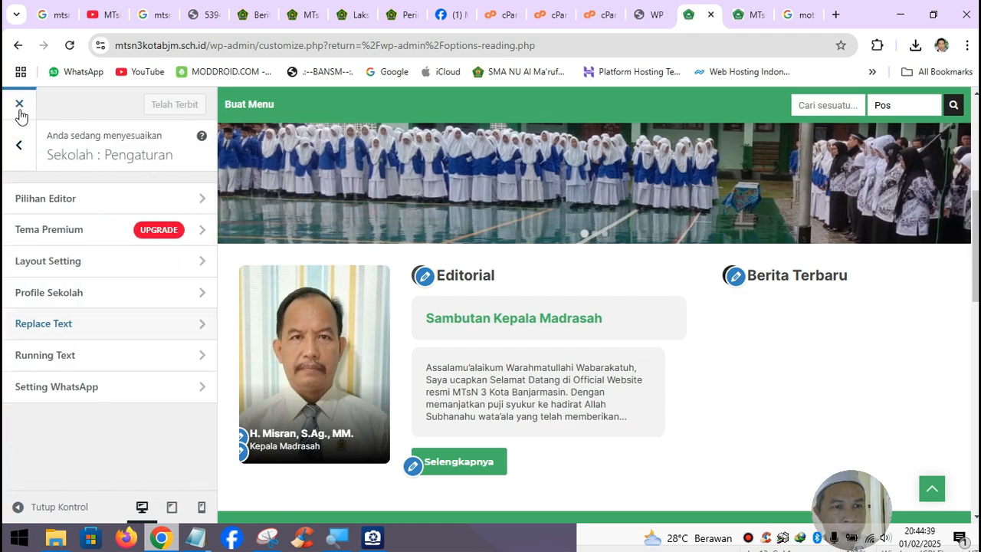
{"action": "left_click", "coordinate": [20, 103]}
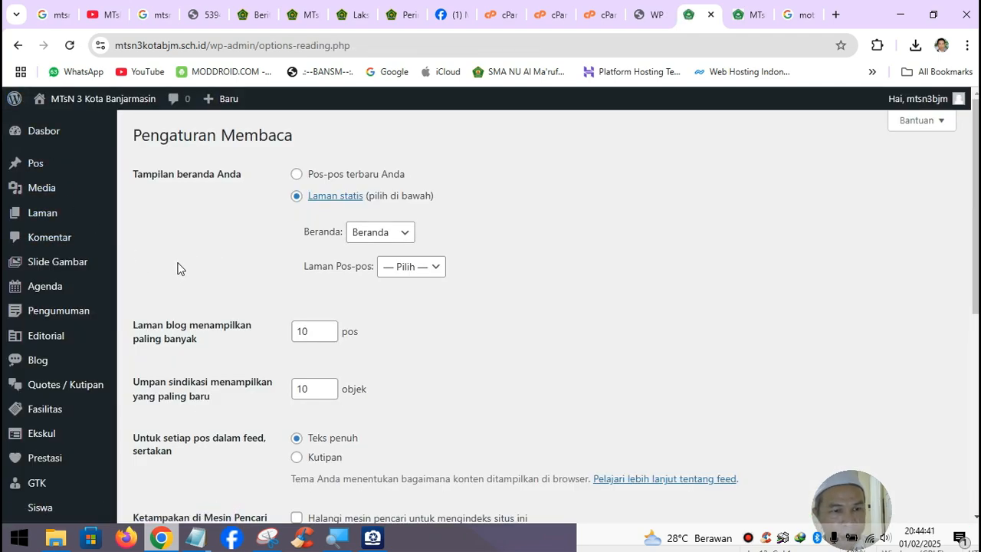
- Reload the school homepage and scroll to confirm the Kata Bijak section is still empty
{"action": "left_click", "coordinate": [738, 15]}
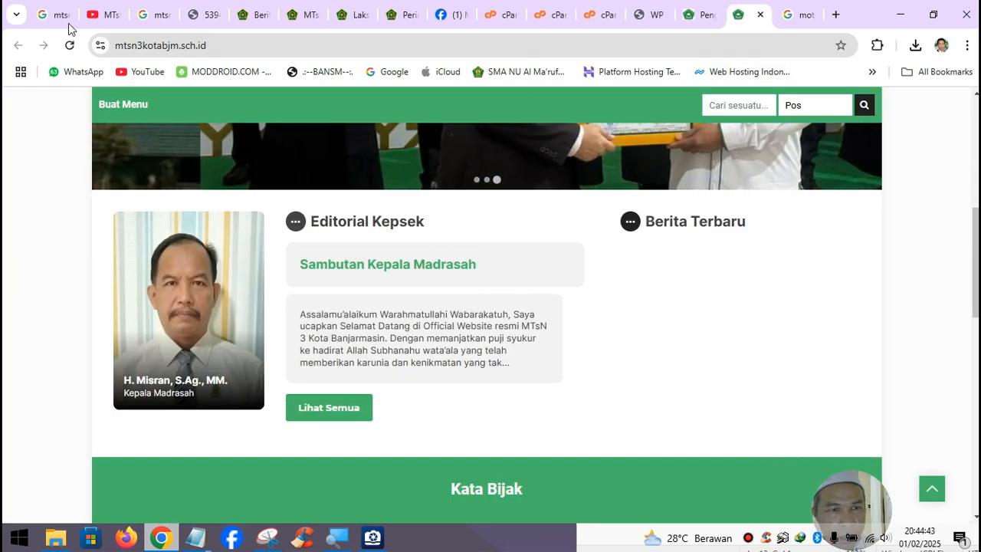
{"action": "left_click", "coordinate": [72, 46]}
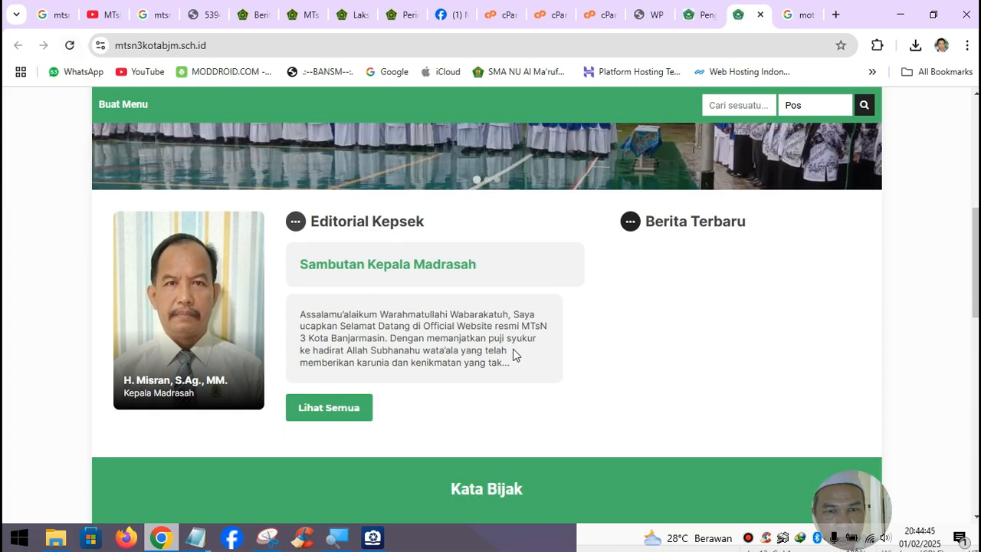
{"action": "scroll", "coordinate": [642, 324], "scroll_direction": "down", "scroll_amount": 4}
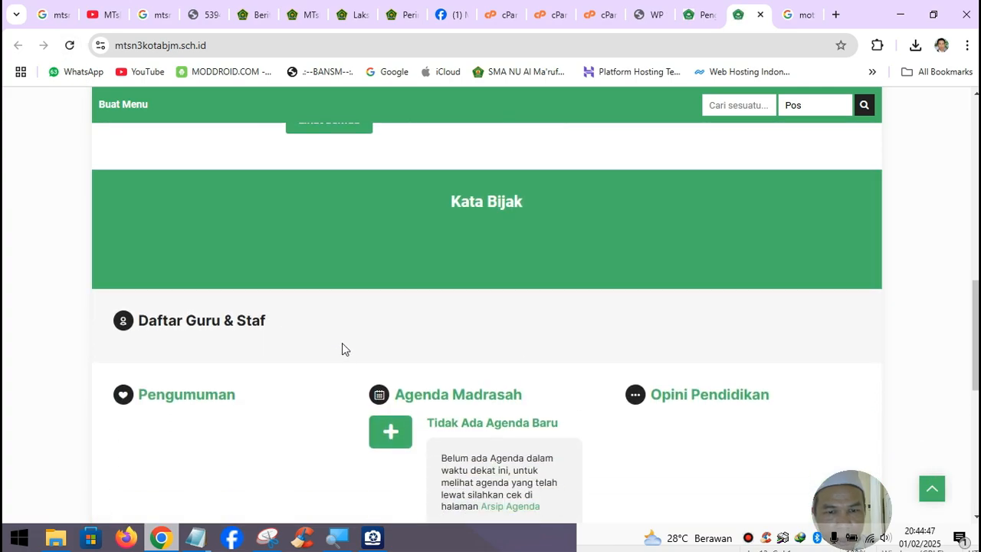
{"action": "scroll", "coordinate": [461, 382], "scroll_direction": "down", "scroll_amount": 2}
{"action": "scroll", "coordinate": [460, 381], "scroll_direction": "up", "scroll_amount": 1}
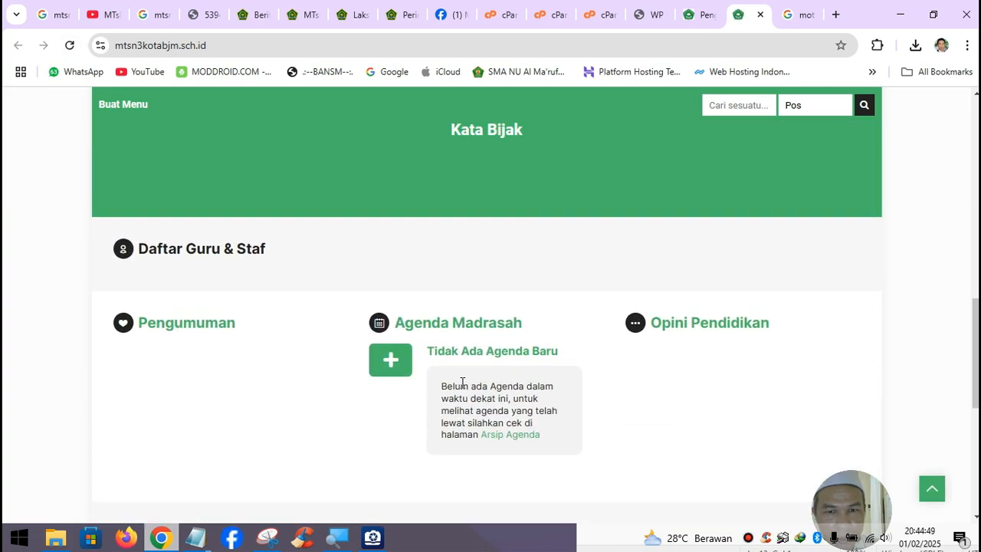
{"action": "scroll", "coordinate": [462, 382], "scroll_direction": "up", "scroll_amount": 10}
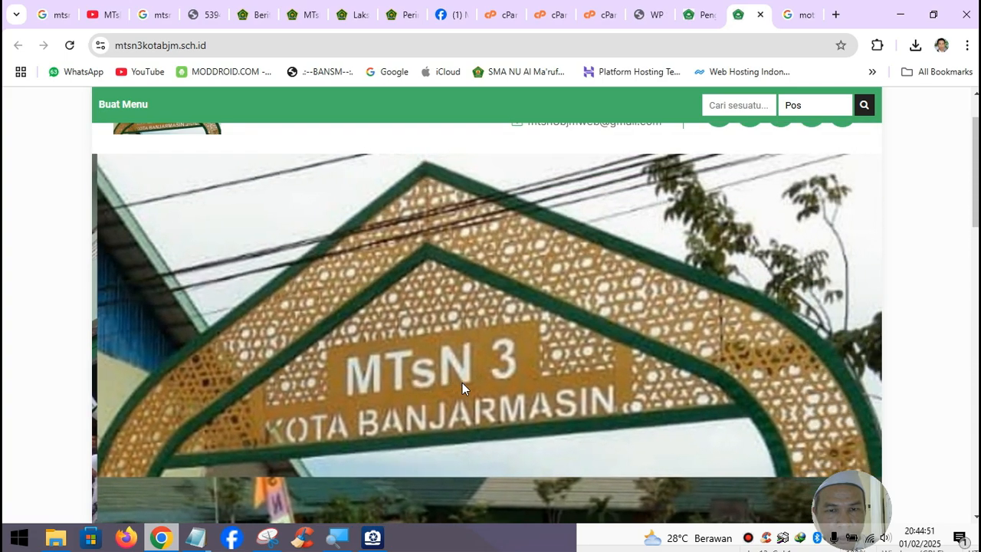
{"action": "scroll", "coordinate": [462, 382], "scroll_direction": "down", "scroll_amount": 5}
{"action": "scroll", "coordinate": [472, 371], "scroll_direction": "up", "scroll_amount": 3}
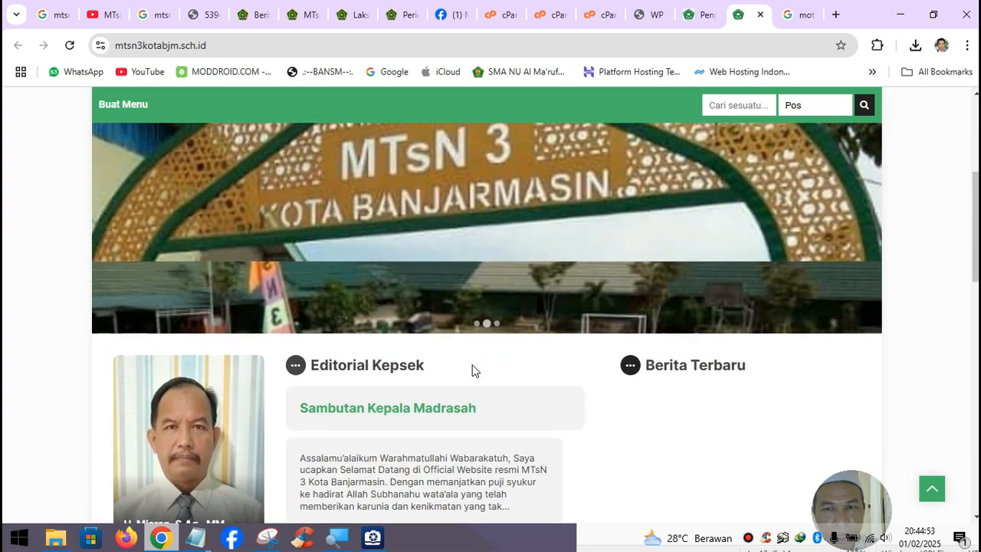
- Open the Kemenag article 'MTsN 3 Kota Banjarmasin Terima Penghargaan Di HAB Ke-79 Kemenag'
{"action": "left_click", "coordinate": [247, 20]}
{"action": "scroll", "coordinate": [366, 345], "scroll_direction": "down", "scroll_amount": 5}
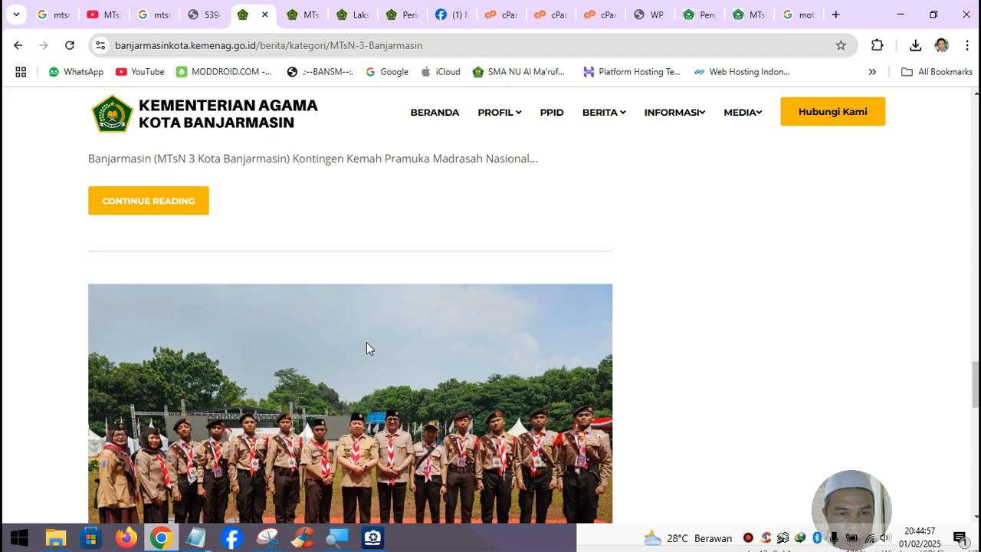
{"action": "scroll", "coordinate": [366, 345], "scroll_direction": "up", "scroll_amount": 3}
{"action": "left_click", "coordinate": [303, 15]}
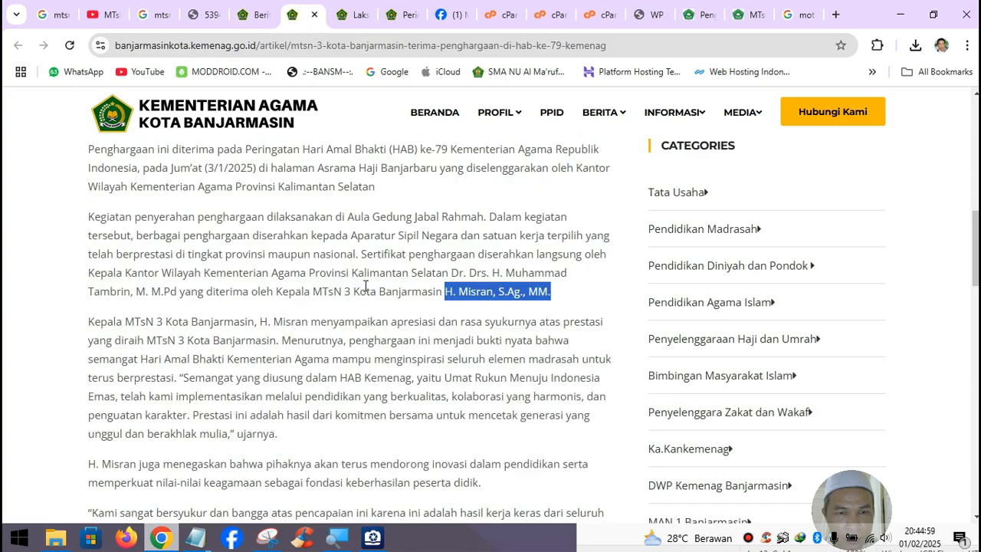
- Select the article text from the title down to the editor credits, leaving out the photo
{"action": "scroll", "coordinate": [365, 286], "scroll_direction": "down", "scroll_amount": 3}
{"action": "left_click_drag", "start_coordinate": [239, 414], "coordinate": [221, 249]}
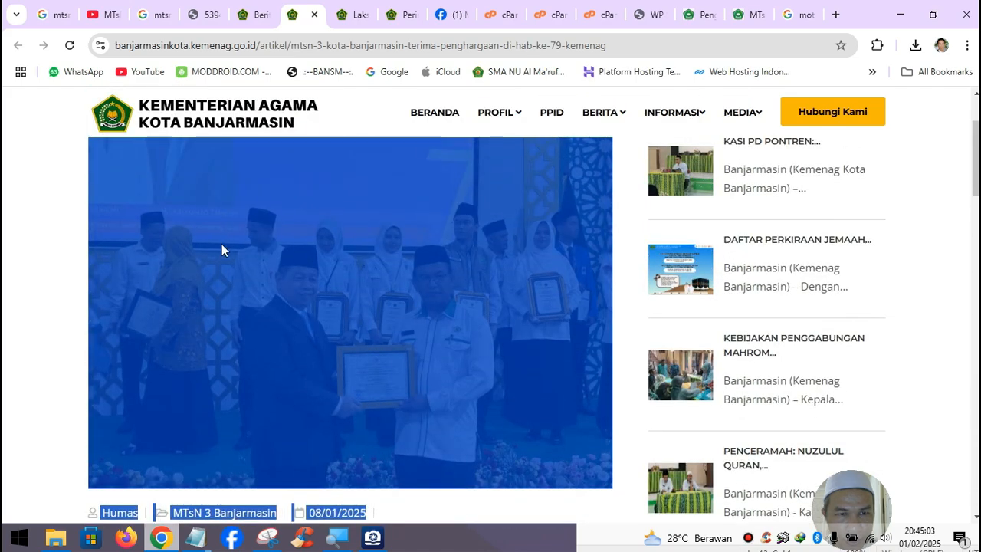
{"action": "left_click_drag", "start_coordinate": [212, 425], "coordinate": [103, 397]}
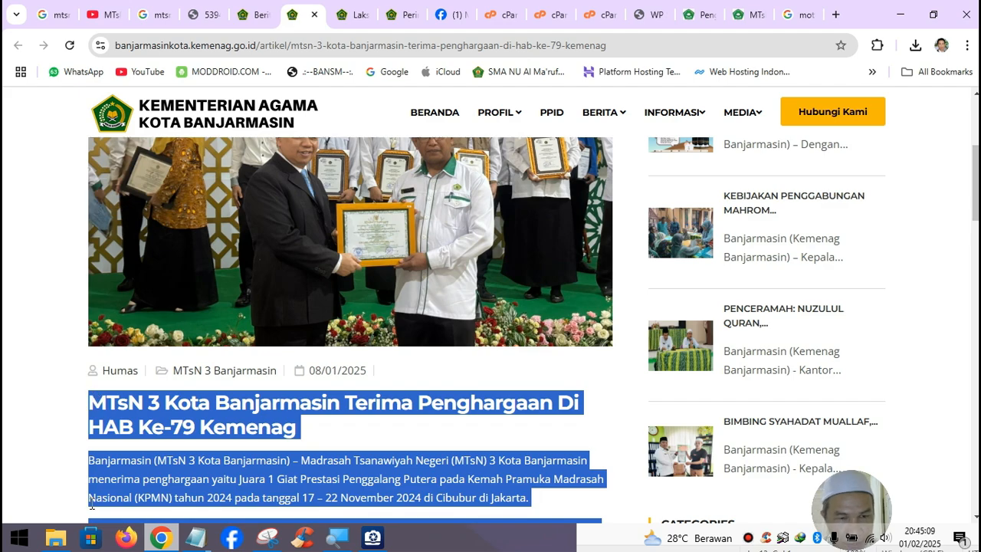
- Paste the award article over the address line in sambutan kepala madrasah.txt, then minimise Notepad
{"action": "left_click", "coordinate": [186, 538]}
{"action": "left_click", "coordinate": [266, 463]}
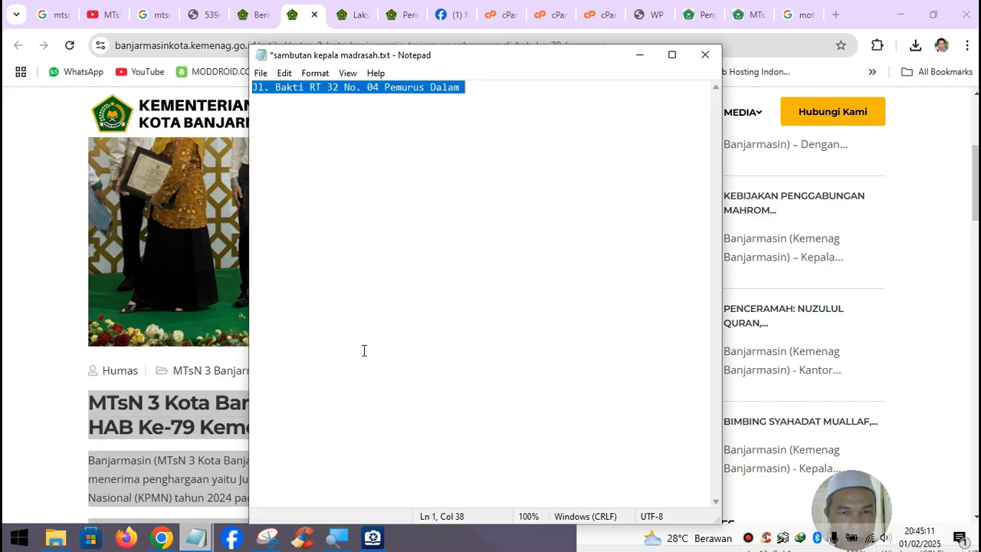
{"action": "key", "text": "ctrl+v"}
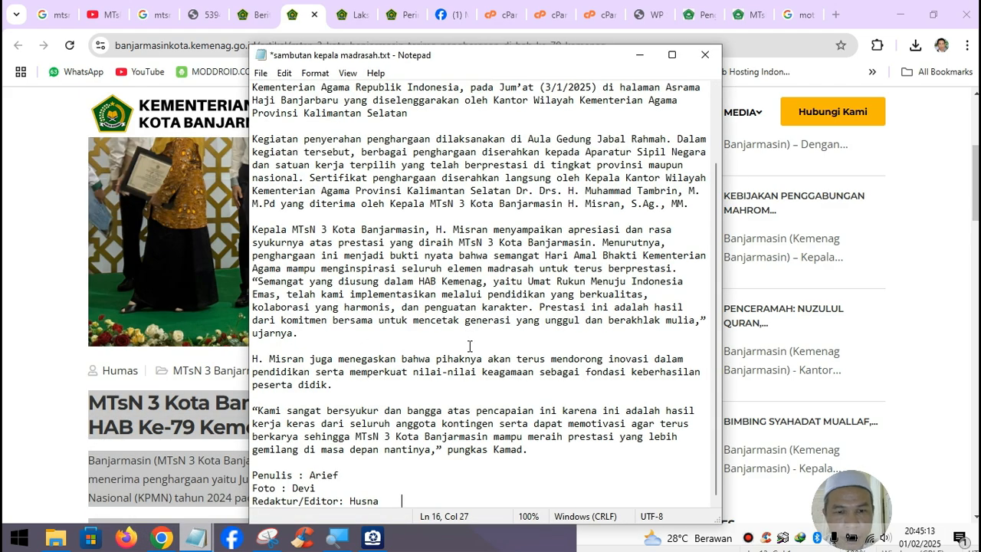
{"action": "key", "text": "ctrl+a"}
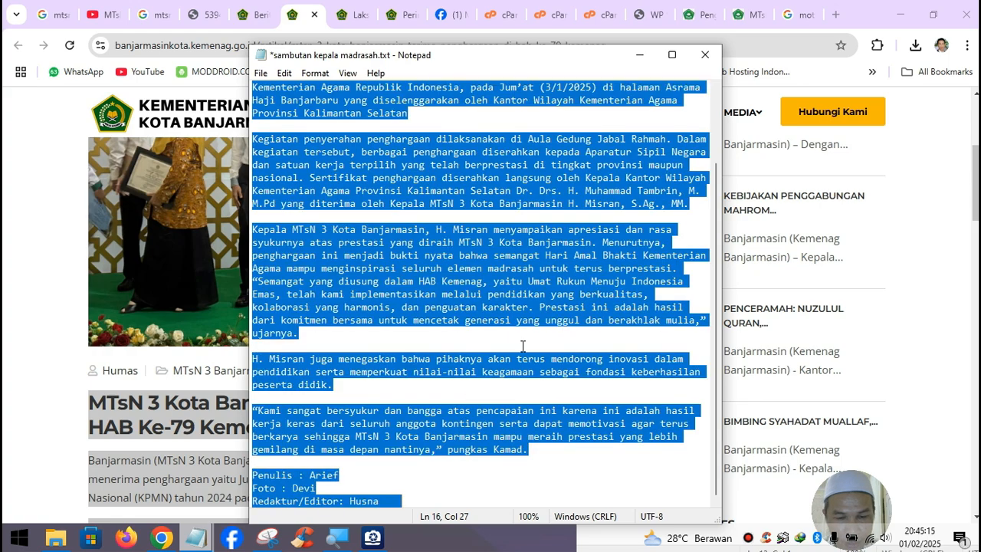
{"action": "left_click", "coordinate": [635, 52]}
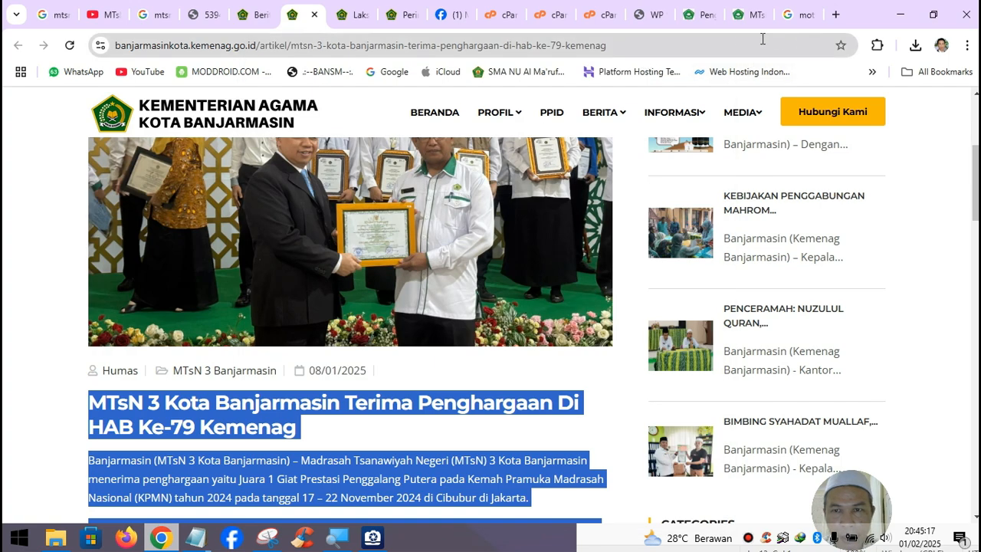
- Start a new WordPress post and paste the award article into its body
{"action": "left_click", "coordinate": [699, 14]}
{"action": "left_click", "coordinate": [741, 21]}
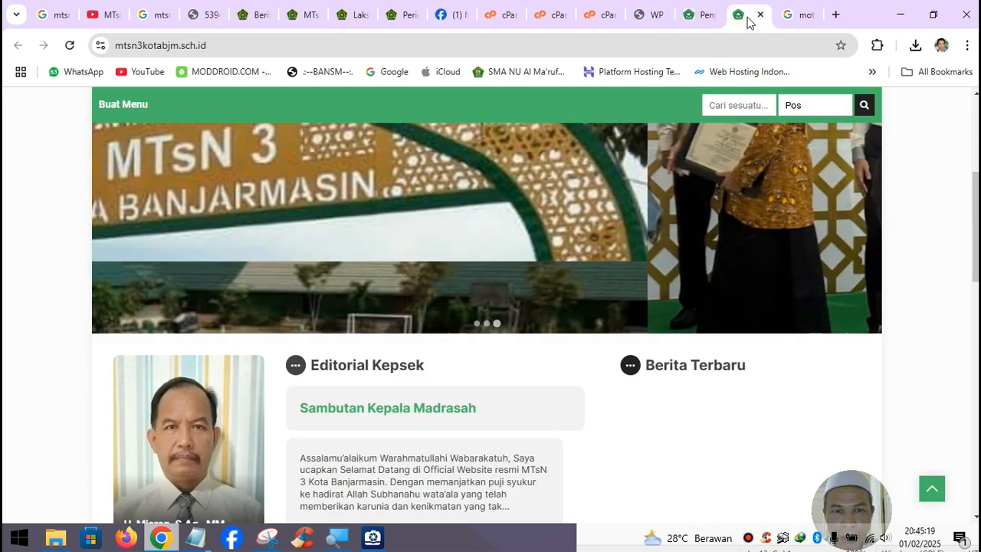
{"action": "left_click", "coordinate": [695, 22]}
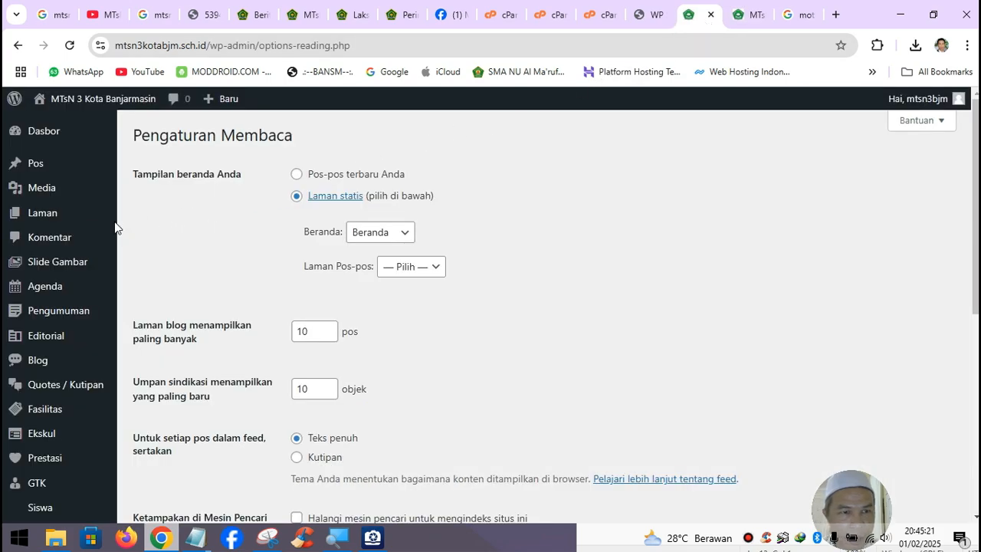
{"action": "mouse_move", "coordinate": [108, 171]}
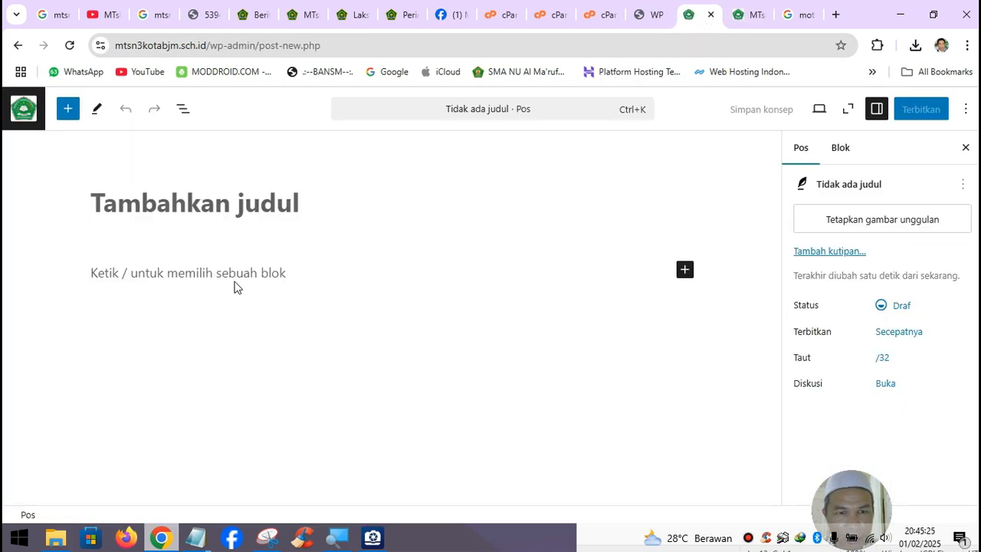
{"action": "left_click", "coordinate": [207, 276]}
{"action": "key", "text": "ctrl+v"}
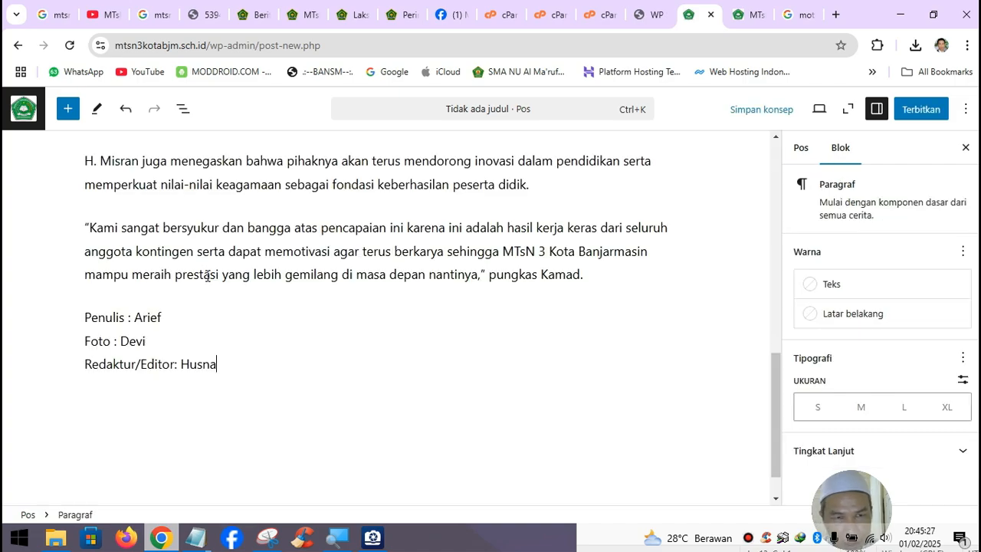
{"action": "scroll", "coordinate": [253, 336], "scroll_direction": "up", "scroll_amount": 3}
{"action": "scroll", "coordinate": [253, 335], "scroll_direction": "up", "scroll_amount": 8}
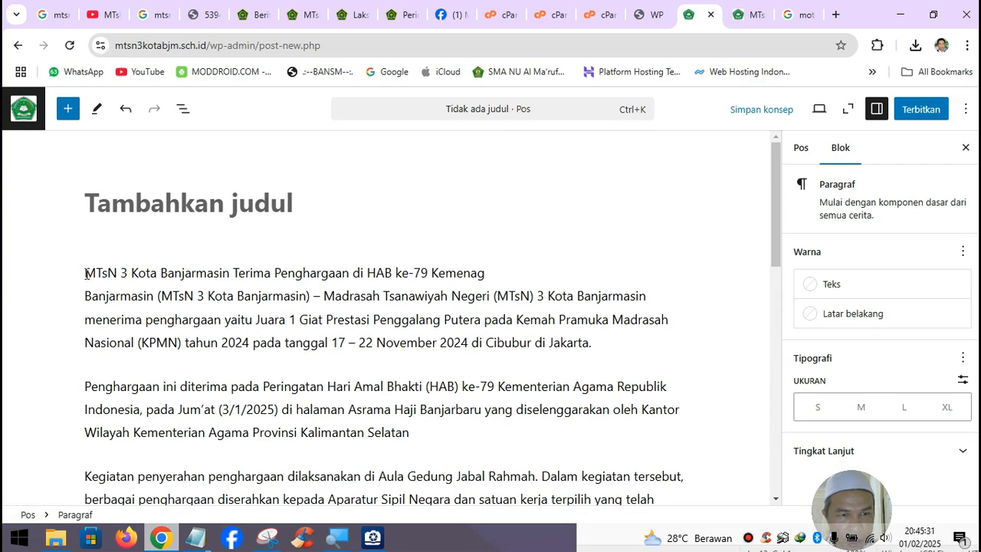
- Move the headline 'MTsN 3 Kota Banjarmasin Terima Penghargaan di HAB ke-79 Kemenag' into the title and delete the blank paragraph
{"action": "left_click_drag", "start_coordinate": [86, 273], "coordinate": [491, 276]}
{"action": "key", "text": "ctrl+x"}
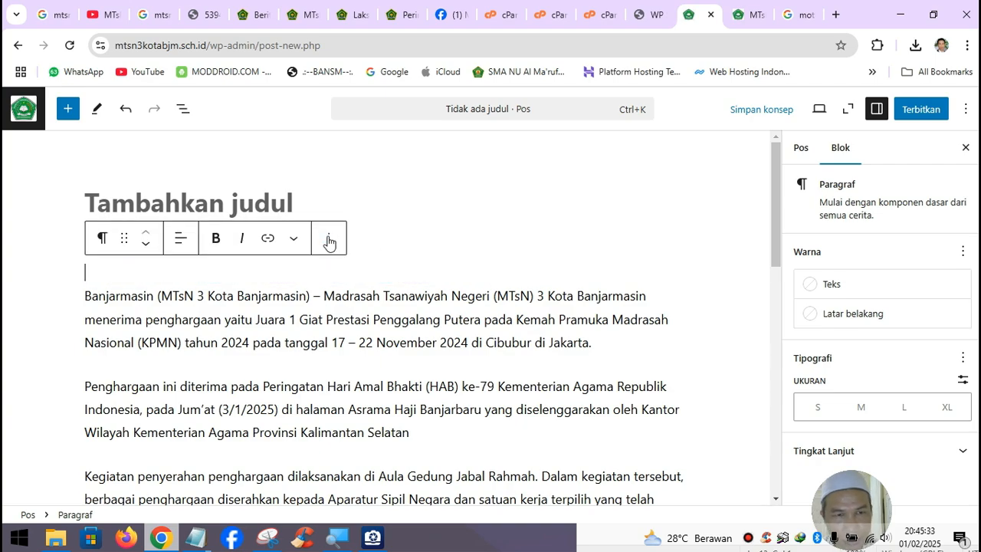
{"action": "left_click", "coordinate": [266, 201]}
{"action": "key", "text": "ctrl+v"}
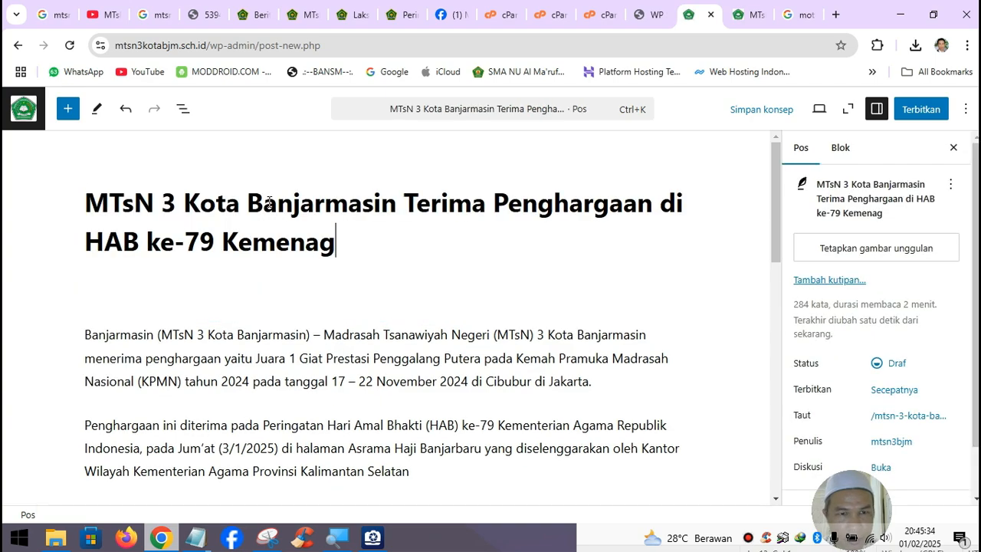
{"action": "left_click", "coordinate": [198, 305]}
{"action": "key", "text": "Delete"}
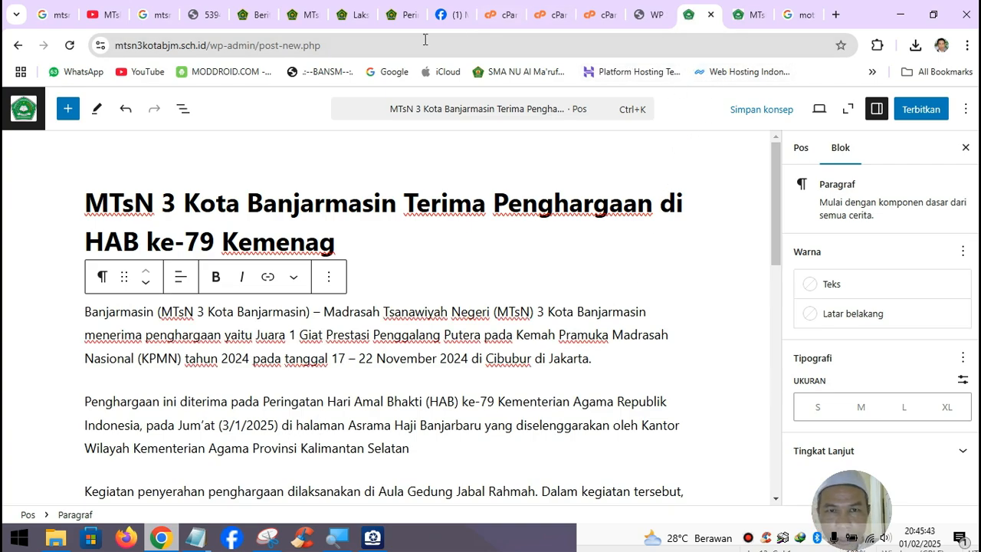
- Compare the post with the original article and show its publishing details
{"action": "left_click", "coordinate": [303, 15]}
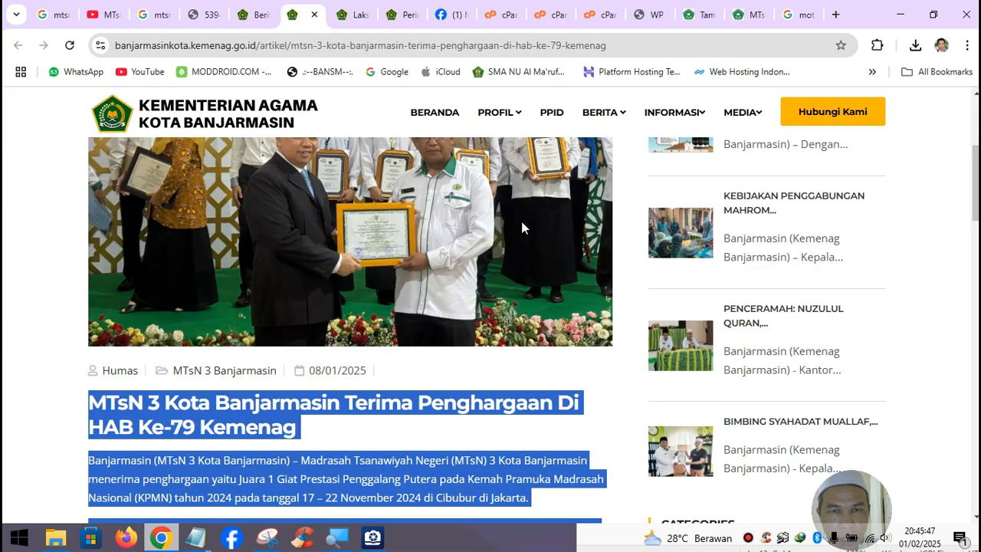
{"action": "left_click", "coordinate": [701, 15]}
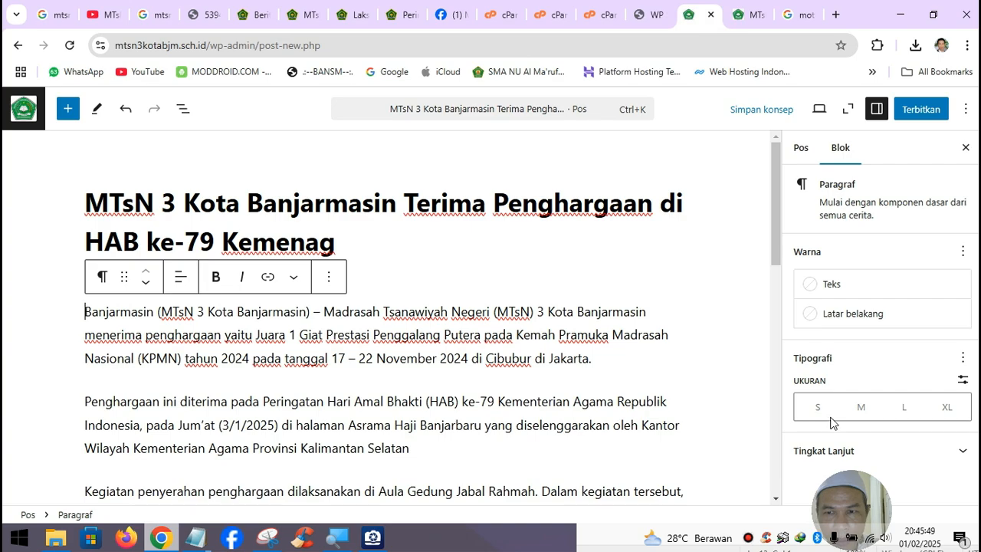
{"action": "left_click", "coordinate": [801, 150]}
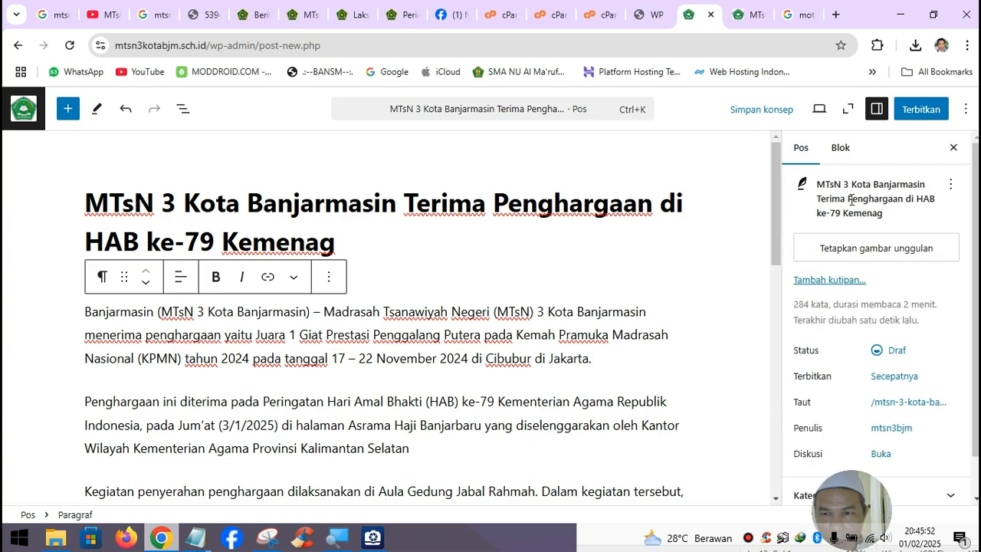
- Set the draft's publish date to Januari 8, 2025, 12:45 pm to match the source article
{"action": "left_click", "coordinate": [891, 376]}
{"action": "left_click", "coordinate": [586, 222]}
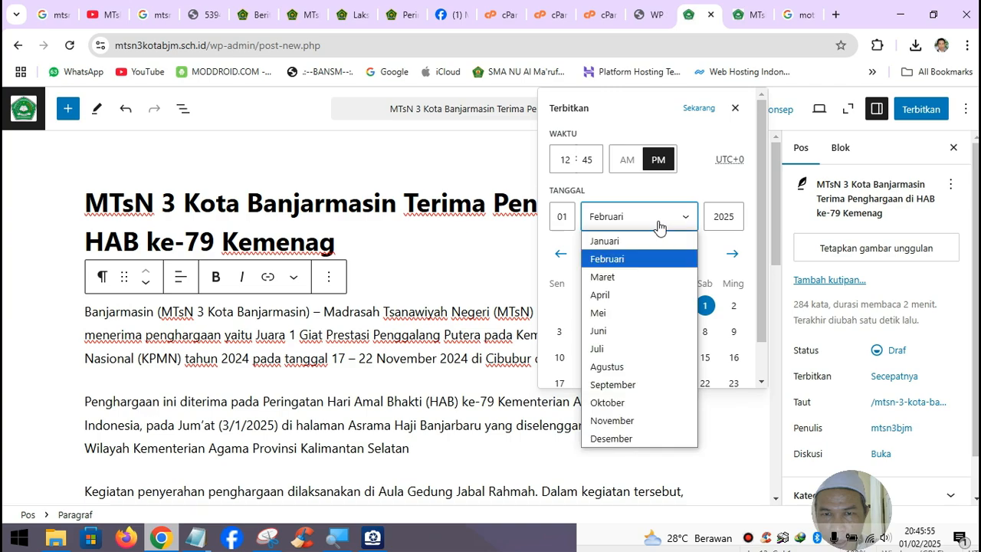
{"action": "left_click", "coordinate": [592, 236]}
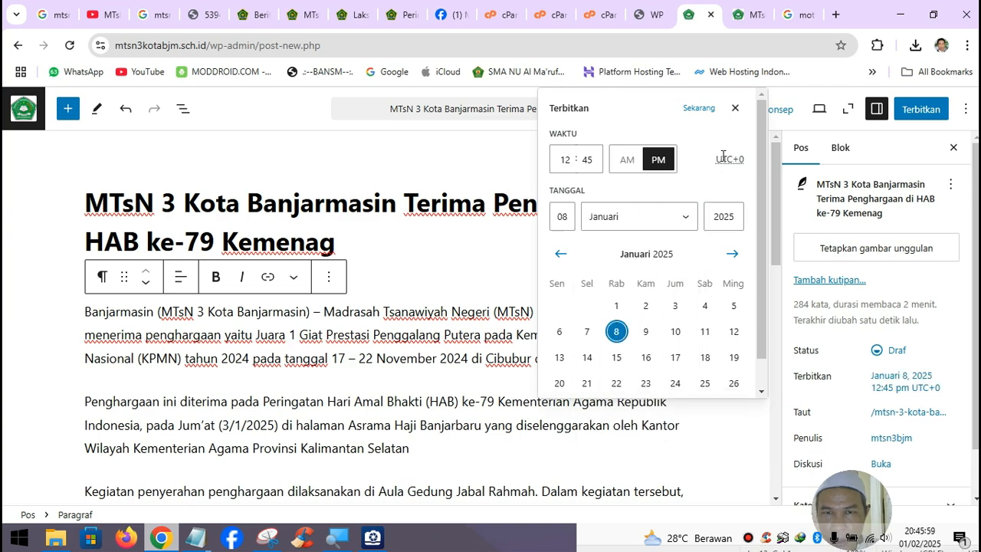
{"action": "left_click", "coordinate": [735, 108]}
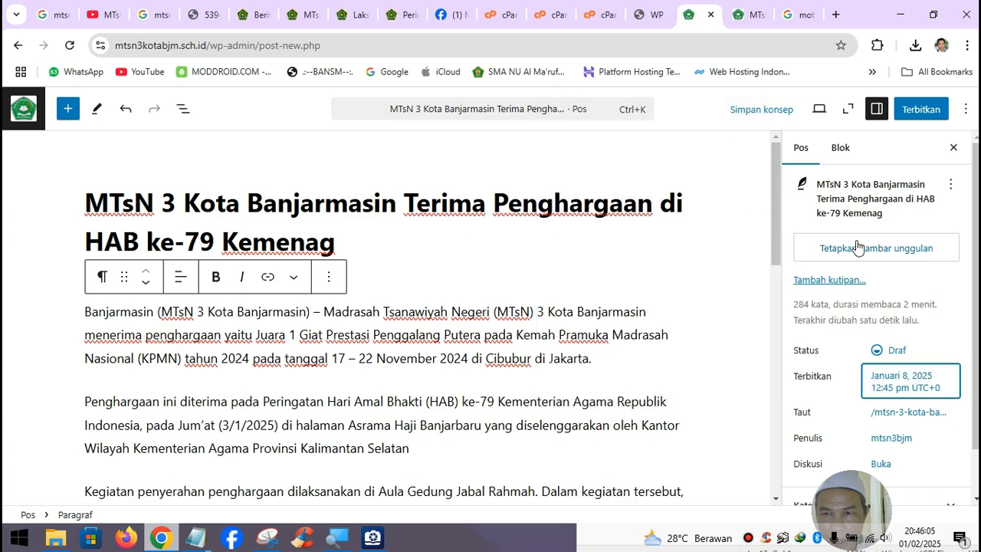
{"action": "left_click", "coordinate": [307, 22]}
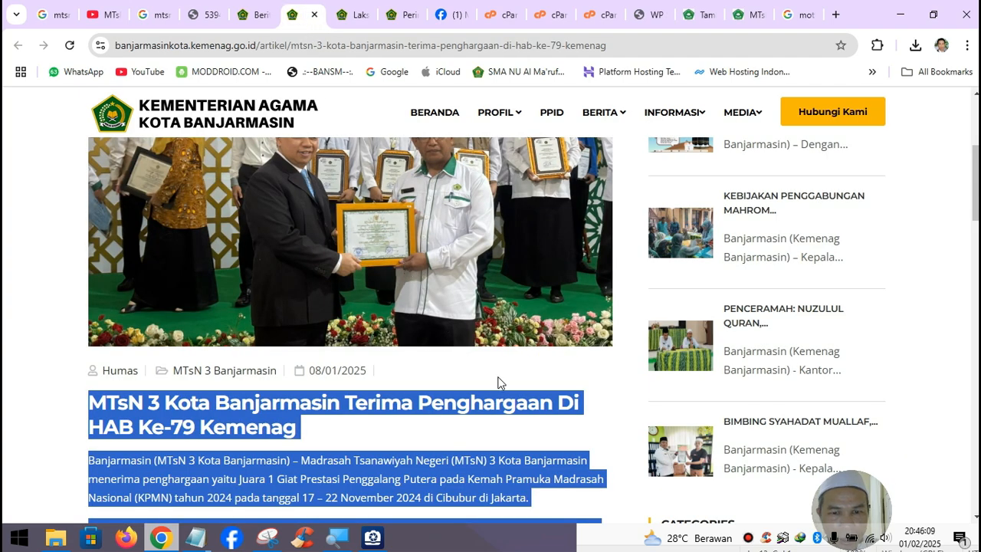
- Save the full-size award ceremony photo to Downloads as b58a9863a058d689bcce0194dde3479c.jpg
{"action": "left_click", "coordinate": [500, 404]}
{"action": "right_click", "coordinate": [341, 233]}
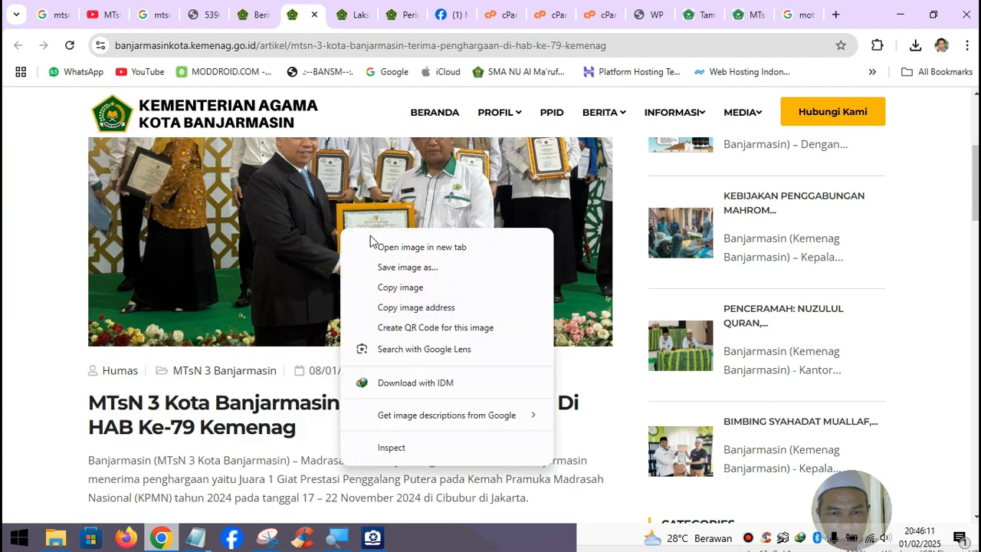
{"action": "left_click", "coordinate": [414, 247]}
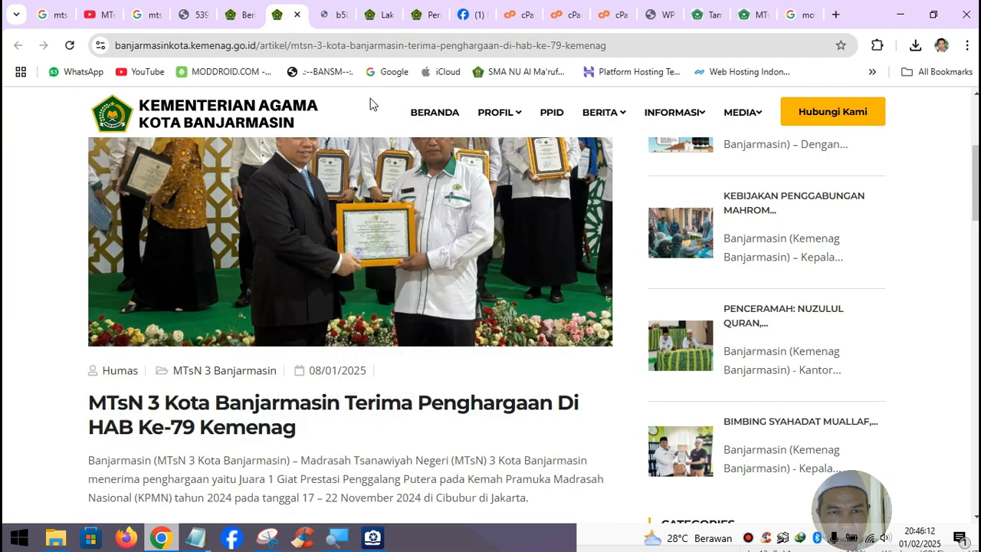
{"action": "left_click", "coordinate": [338, 23]}
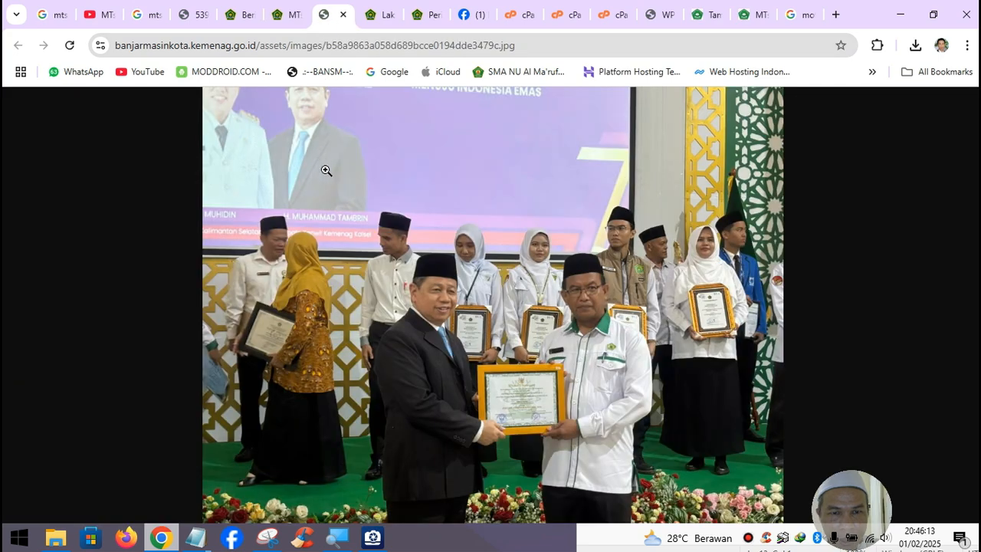
{"action": "right_click", "coordinate": [462, 186]}
{"action": "left_click", "coordinate": [515, 228]}
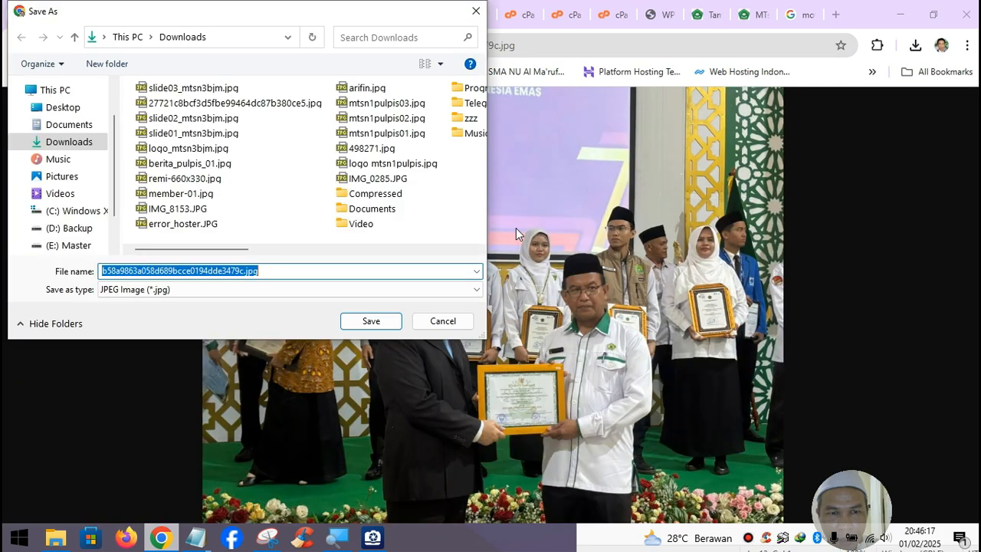
{"action": "left_click", "coordinate": [383, 322]}
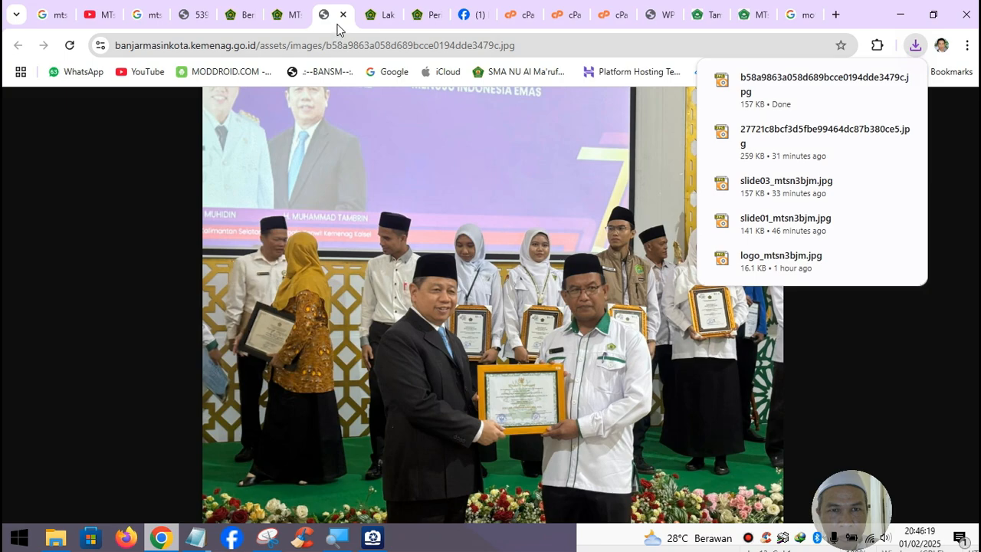
{"action": "left_click", "coordinate": [342, 14]}
- Upload b58a9863a058d689bcce0194dde3479c.jpg as the post's featured image, then reopen it in the media library
{"action": "left_click", "coordinate": [693, 15]}
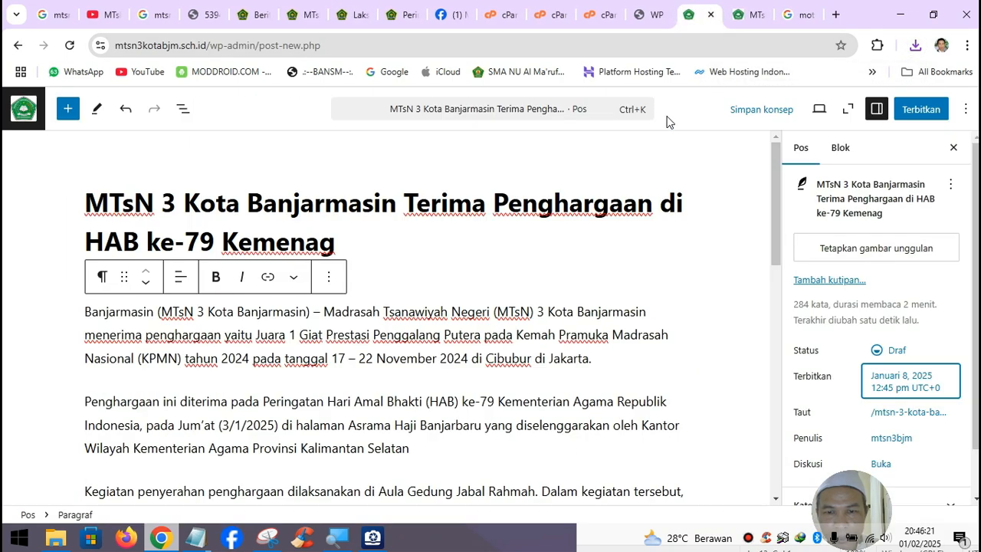
{"action": "left_click", "coordinate": [847, 247]}
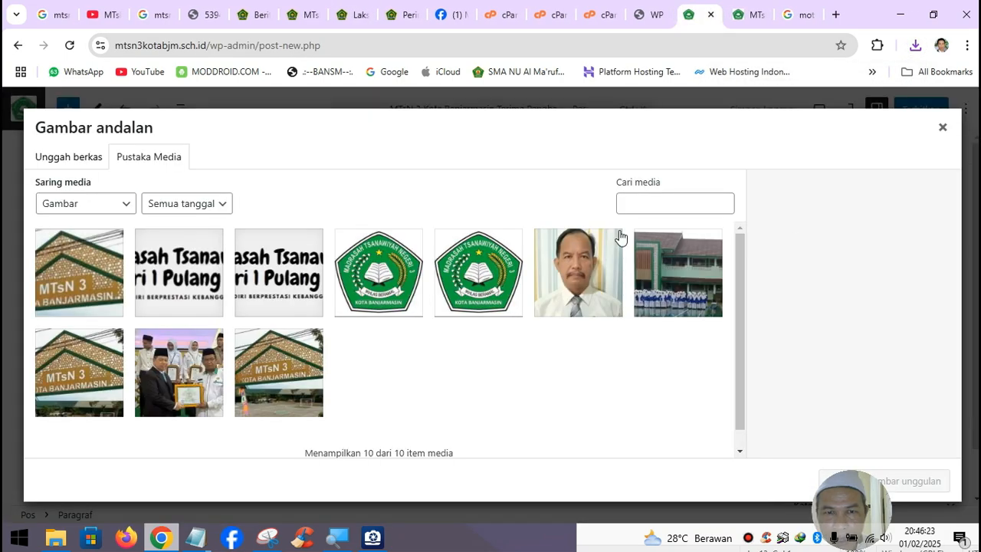
{"action": "left_click", "coordinate": [76, 160]}
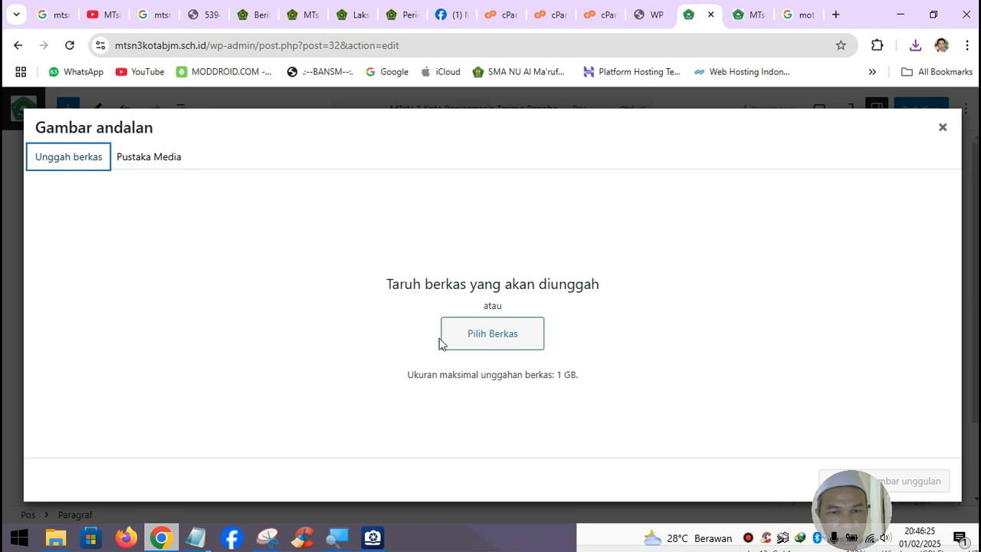
{"action": "left_click", "coordinate": [471, 347]}
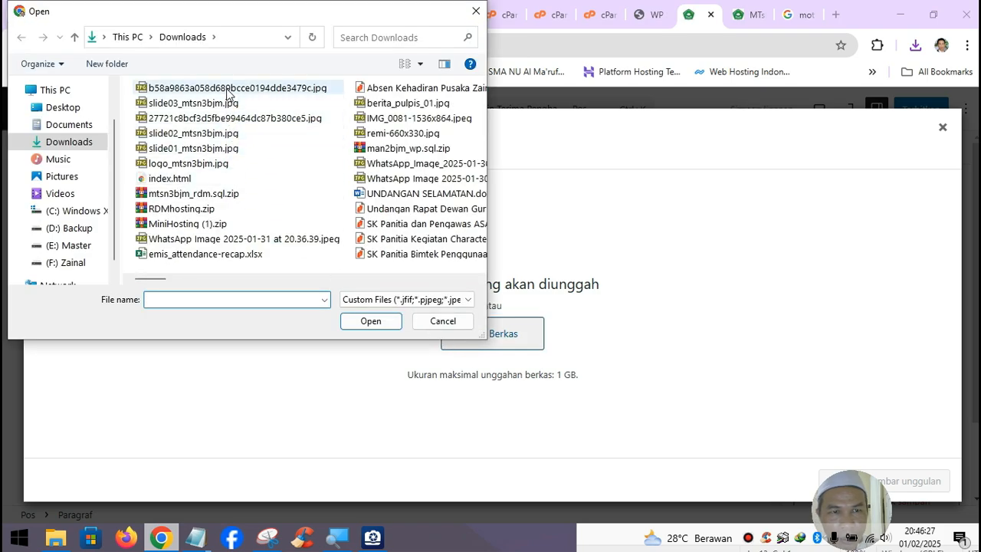
{"action": "left_click", "coordinate": [230, 89]}
{"action": "left_click", "coordinate": [372, 320]}
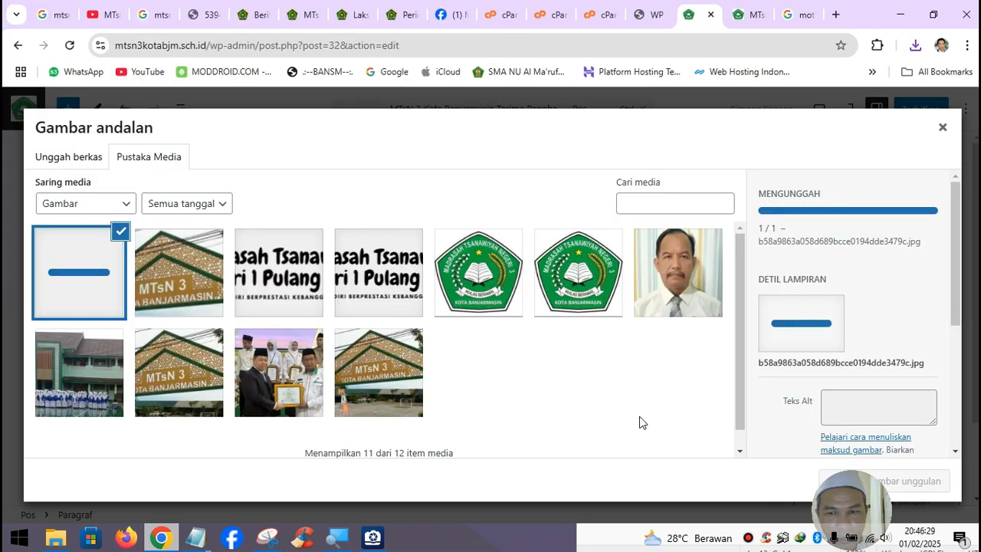
{"action": "left_click", "coordinate": [906, 483]}
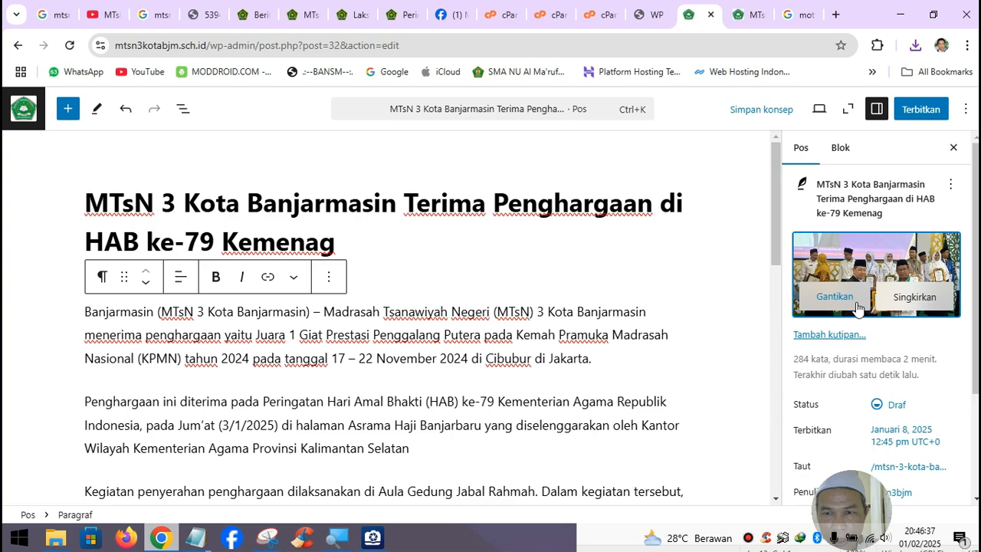
{"action": "left_click", "coordinate": [833, 296]}
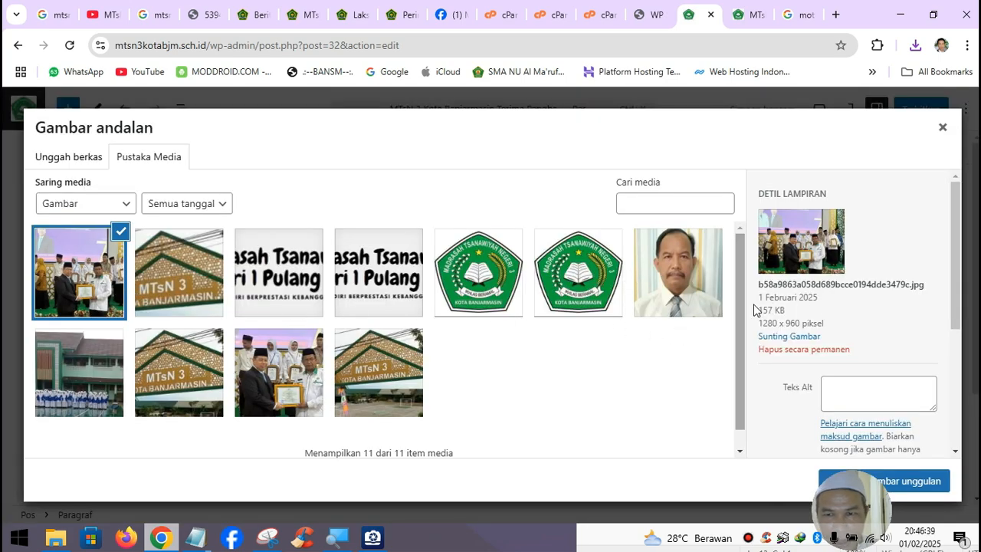
- Scale the featured award photo to 720 × 540 pixels and keep it as the featured image
{"action": "left_click", "coordinate": [789, 336]}
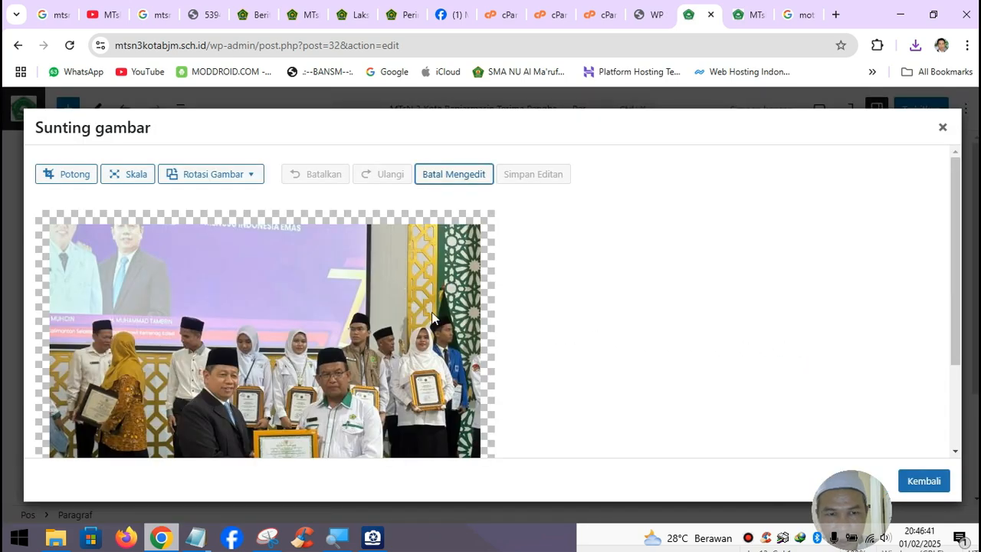
{"action": "left_click", "coordinate": [143, 178]}
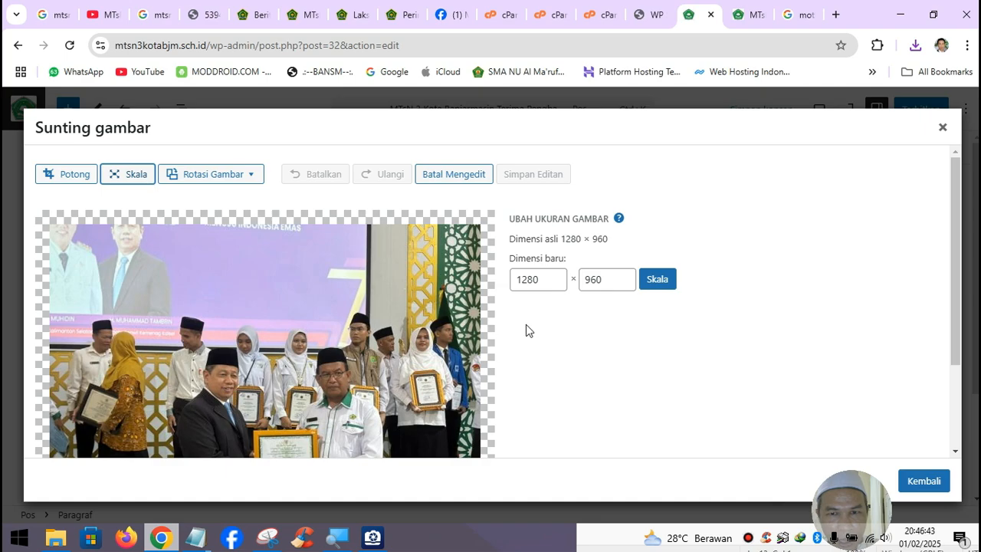
{"action": "double_click", "coordinate": [543, 282]}
{"action": "type", "text": "72"}
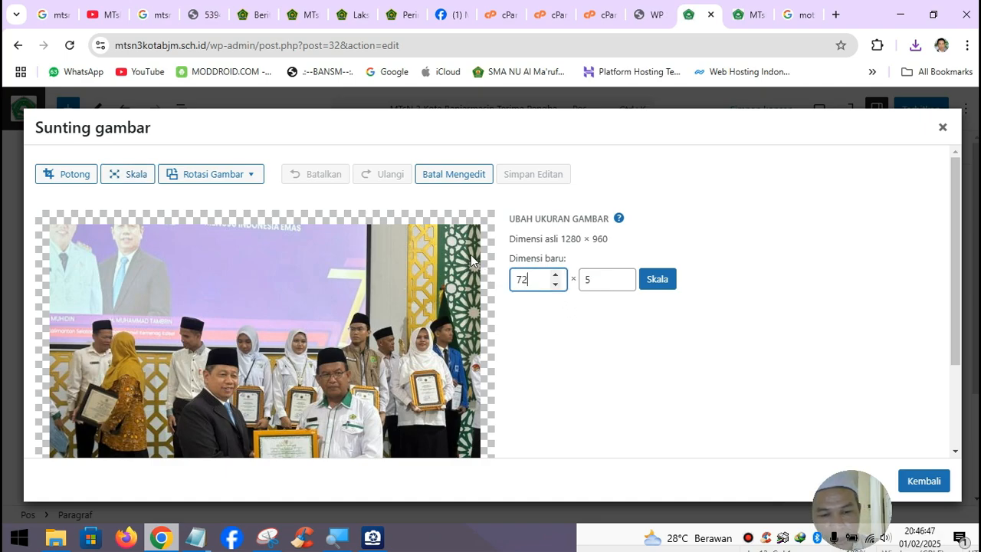
{"action": "left_click", "coordinate": [656, 279]}
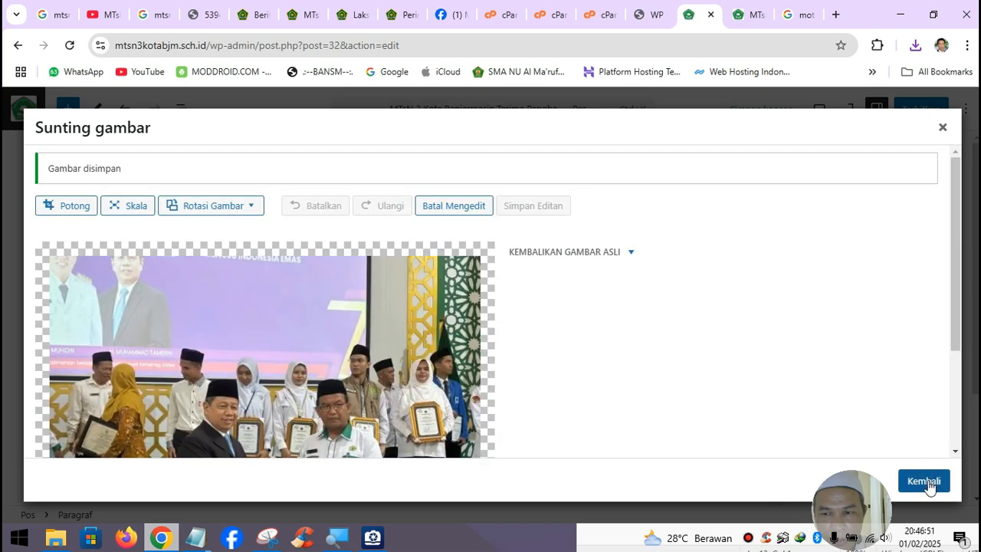
{"action": "left_click", "coordinate": [923, 480]}
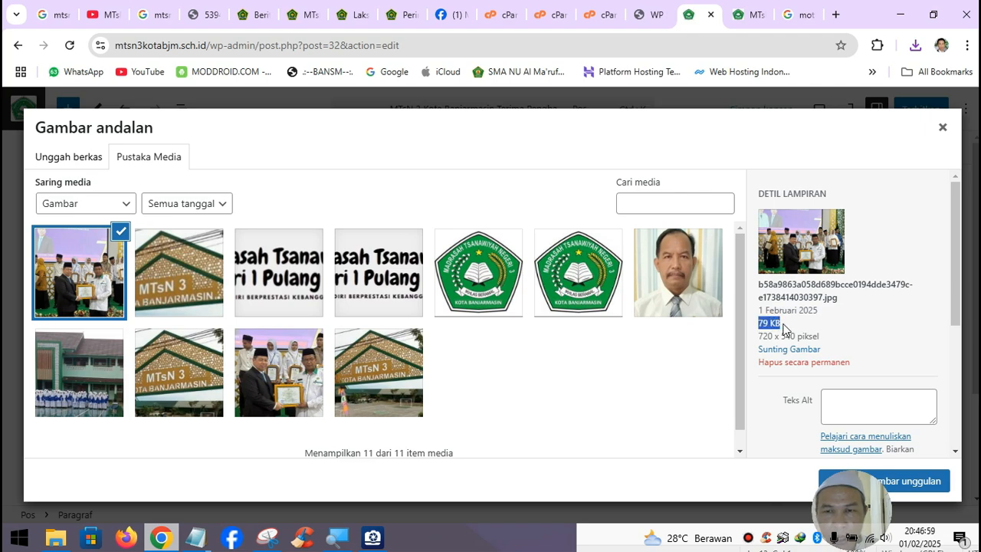
{"action": "left_click", "coordinate": [930, 483]}
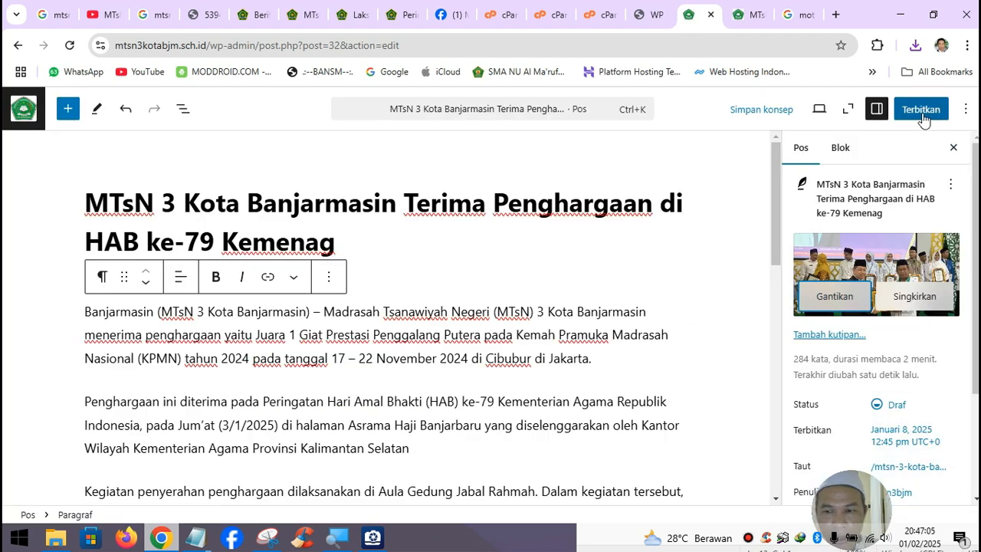
- Expand the post's Kategori settings
{"action": "scroll", "coordinate": [858, 498], "scroll_direction": "down", "scroll_amount": 2}
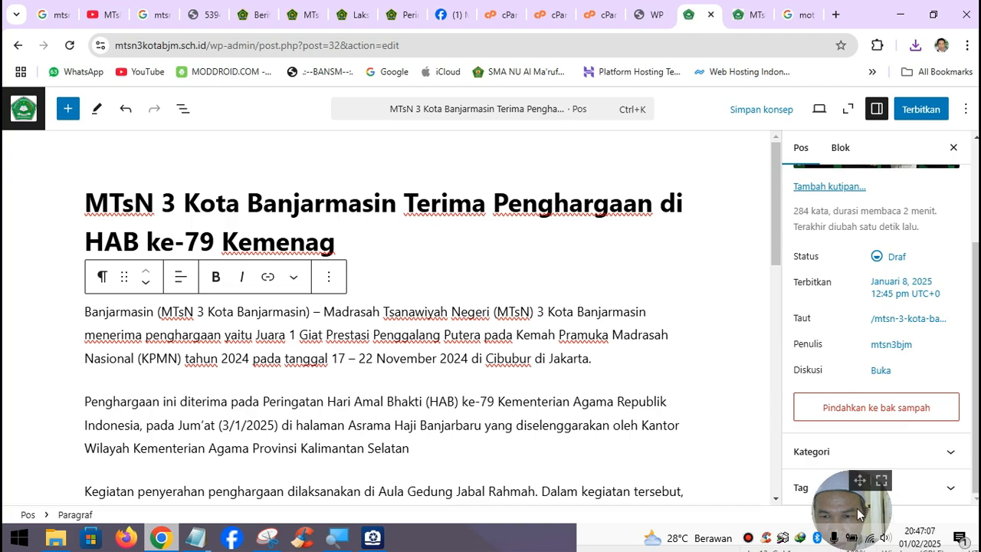
{"action": "left_click_drag", "start_coordinate": [855, 485], "coordinate": [737, 484]}
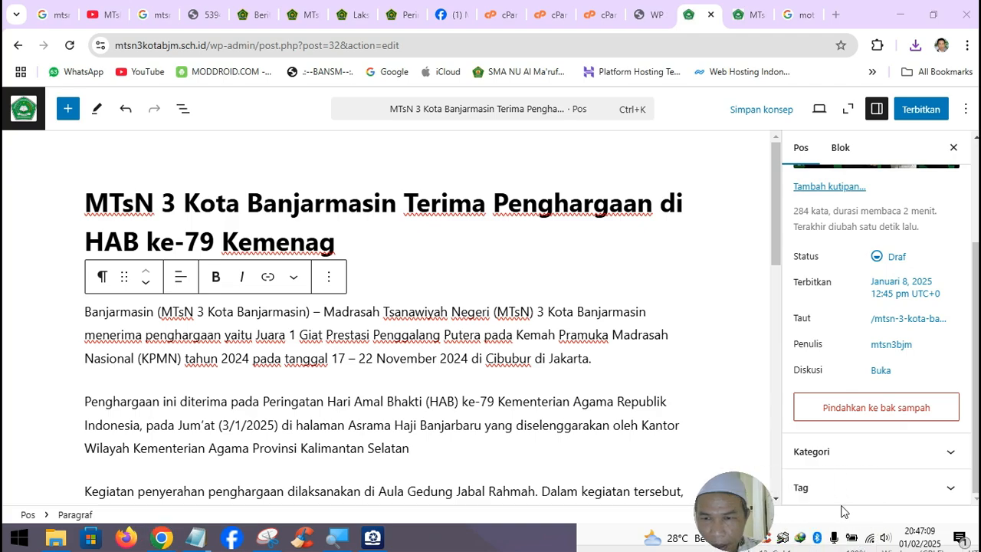
{"action": "left_click", "coordinate": [902, 459]}
- Create a new 'Berita Madrasah' category and assign it to the post
{"action": "left_click", "coordinate": [850, 450]}
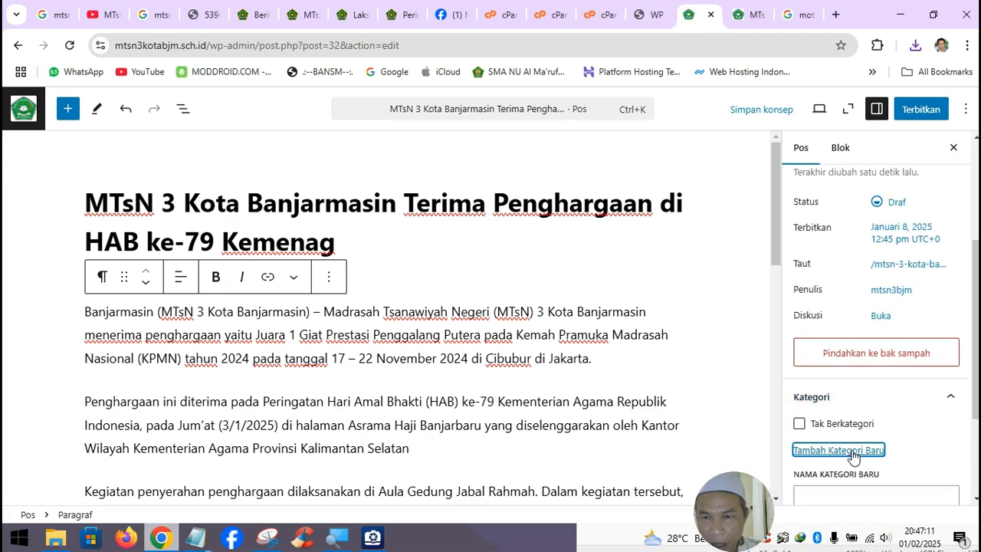
{"action": "left_click", "coordinate": [849, 351]}
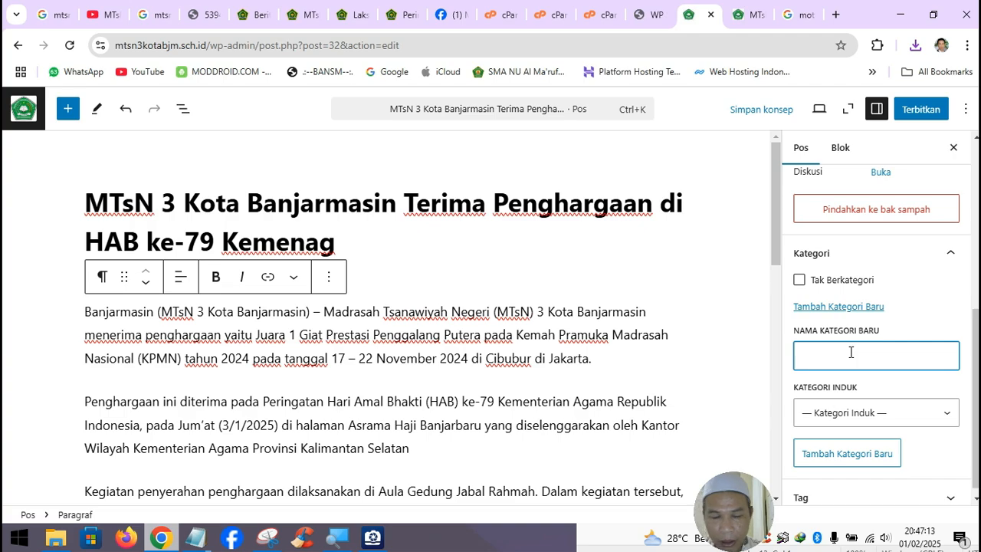
{"action": "type", "text": "Berita "}
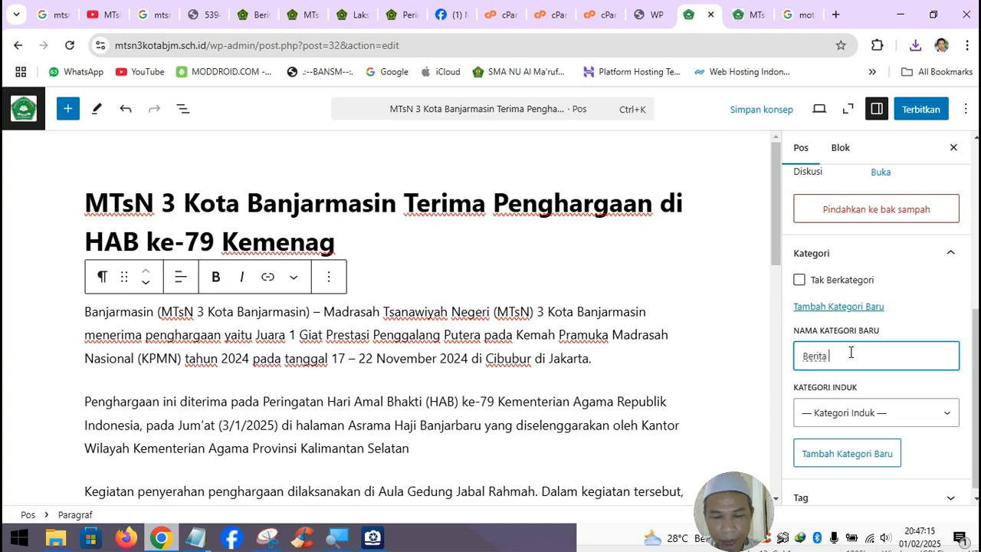
{"action": "type", "text": "Madrasah"}
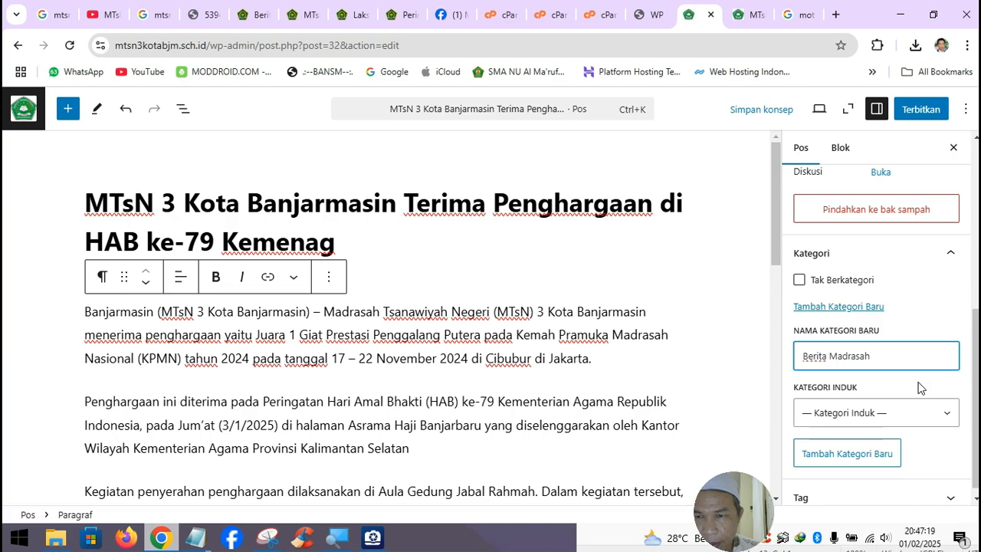
{"action": "key", "text": "Tab"}
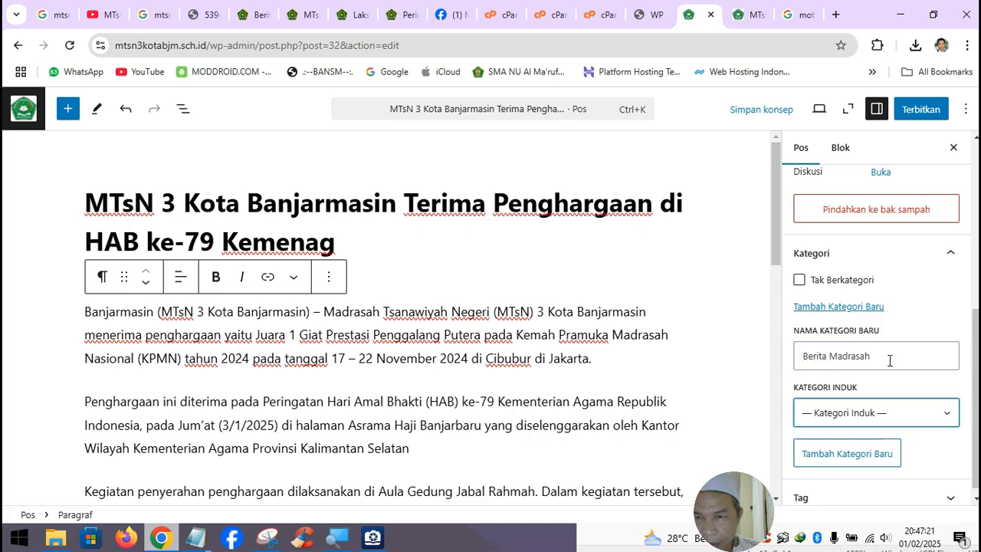
{"action": "left_click", "coordinate": [889, 360]}
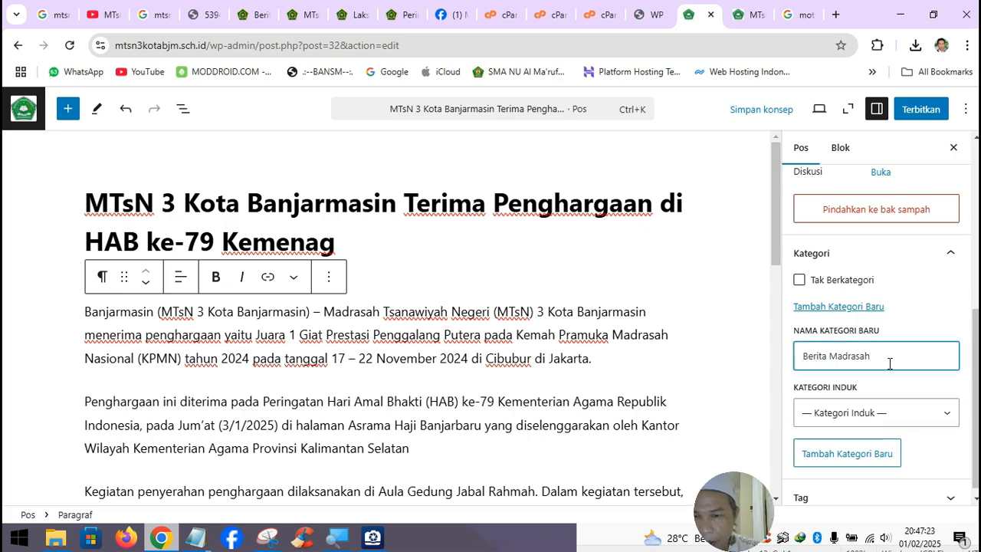
{"action": "scroll", "coordinate": [892, 380], "scroll_direction": "down", "scroll_amount": 1}
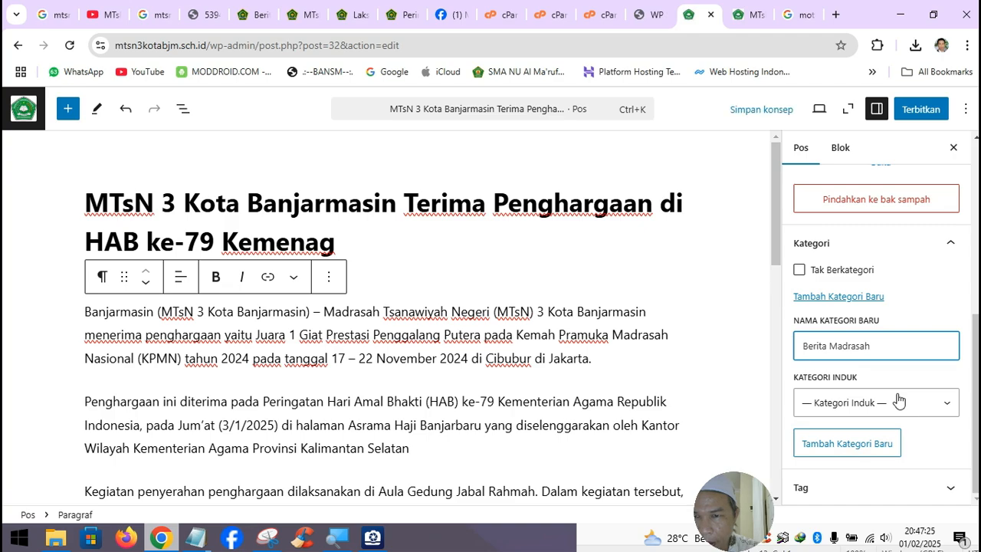
{"action": "left_click", "coordinate": [975, 416]}
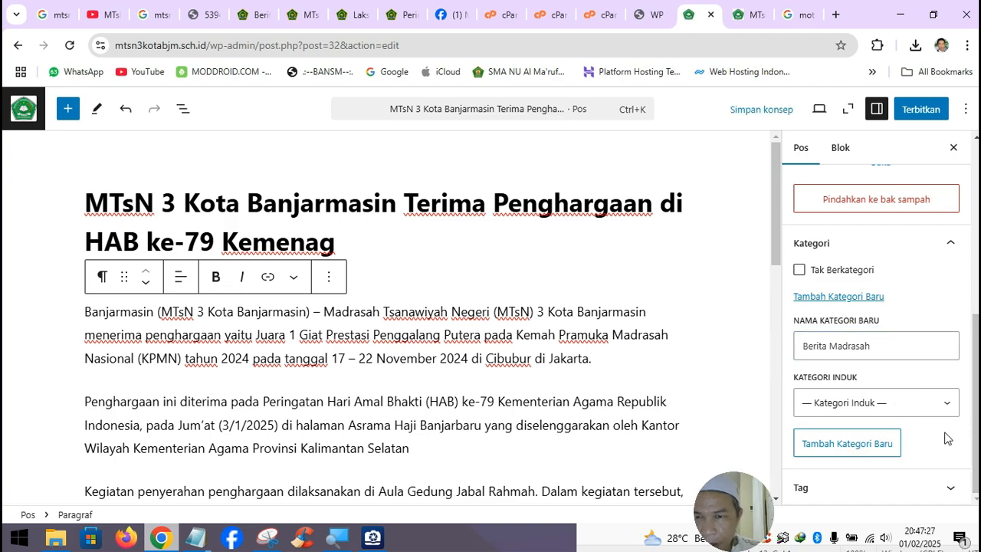
{"action": "left_click", "coordinate": [861, 455]}
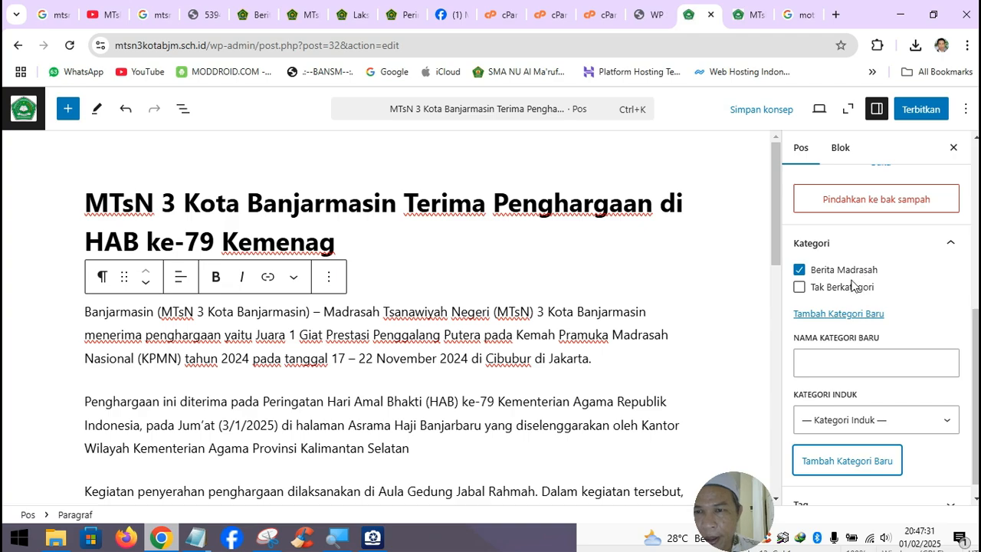
- Publish the award post and confirm Terbitkan
{"action": "scroll", "coordinate": [880, 322], "scroll_direction": "up", "scroll_amount": 3}
{"action": "scroll", "coordinate": [879, 325], "scroll_direction": "down", "scroll_amount": 3}
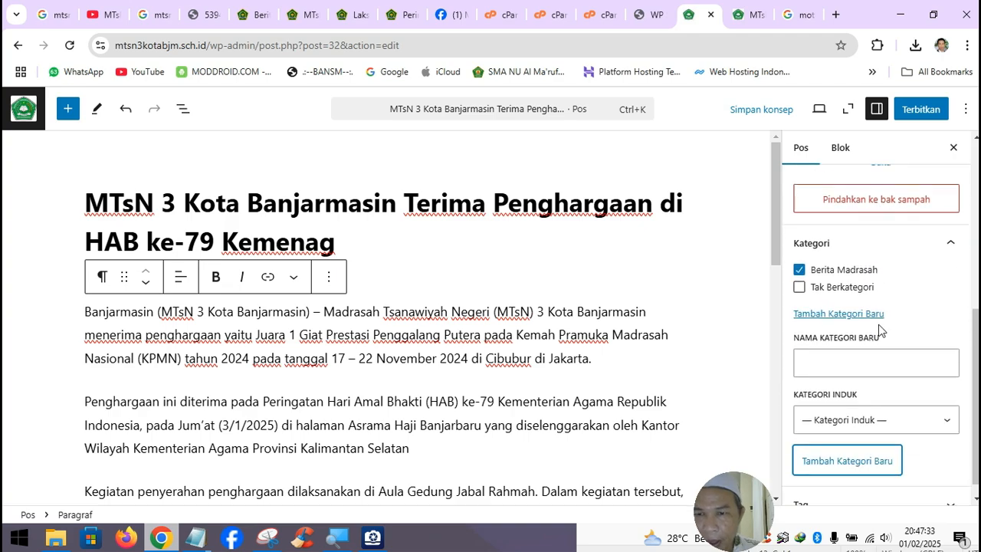
{"action": "scroll", "coordinate": [877, 329], "scroll_direction": "up", "scroll_amount": 3}
{"action": "scroll", "coordinate": [875, 337], "scroll_direction": "up", "scroll_amount": 3}
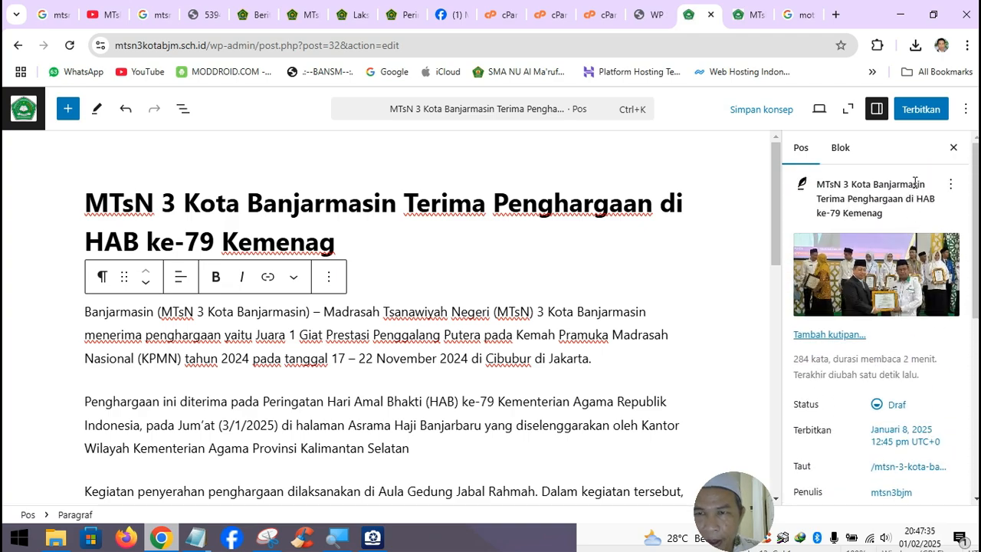
{"action": "left_click", "coordinate": [927, 110]}
{"action": "left_click", "coordinate": [929, 111]}
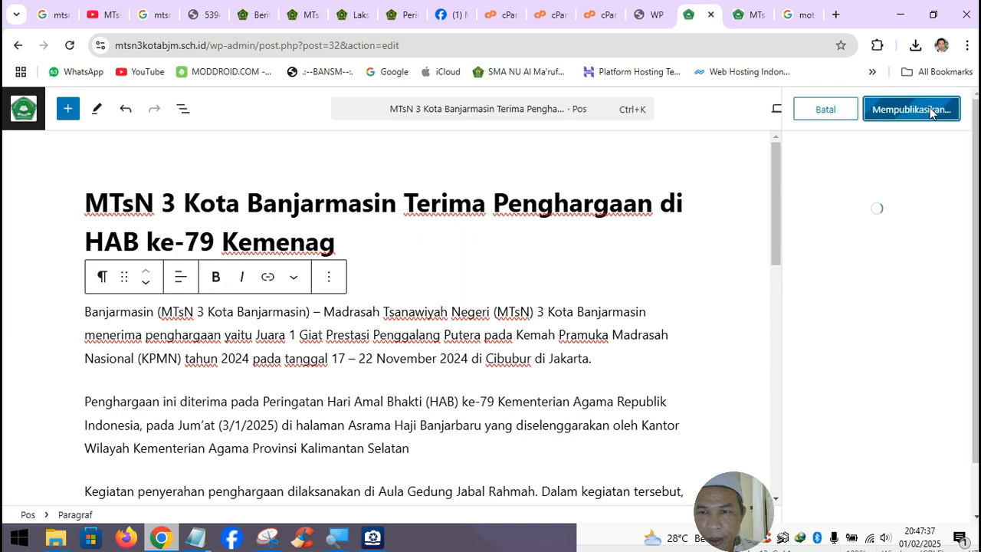
- Open the published award article from the school homepage in a new tab and review it
{"action": "left_click", "coordinate": [743, 21]}
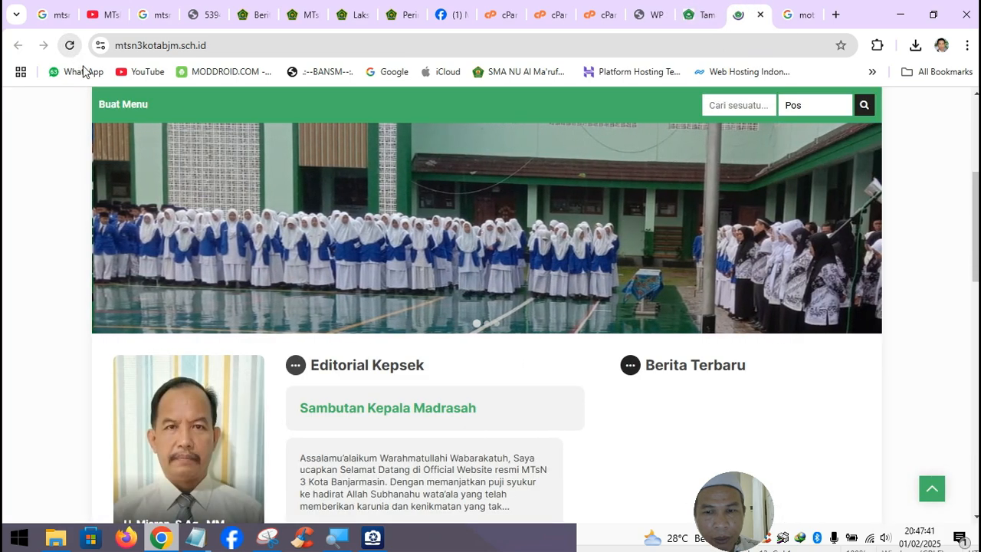
{"action": "scroll", "coordinate": [740, 377], "scroll_direction": "down", "scroll_amount": 2}
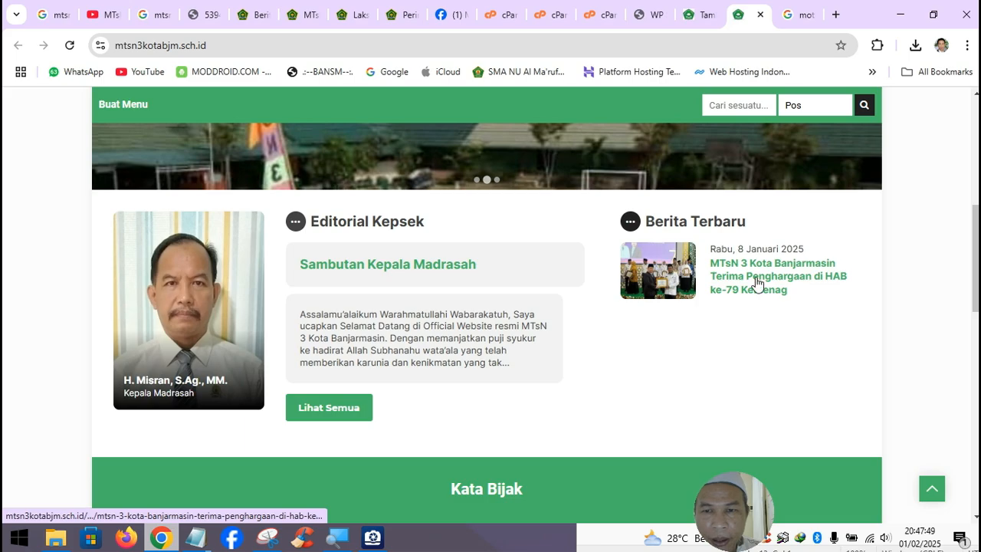
{"action": "right_click", "coordinate": [756, 284]}
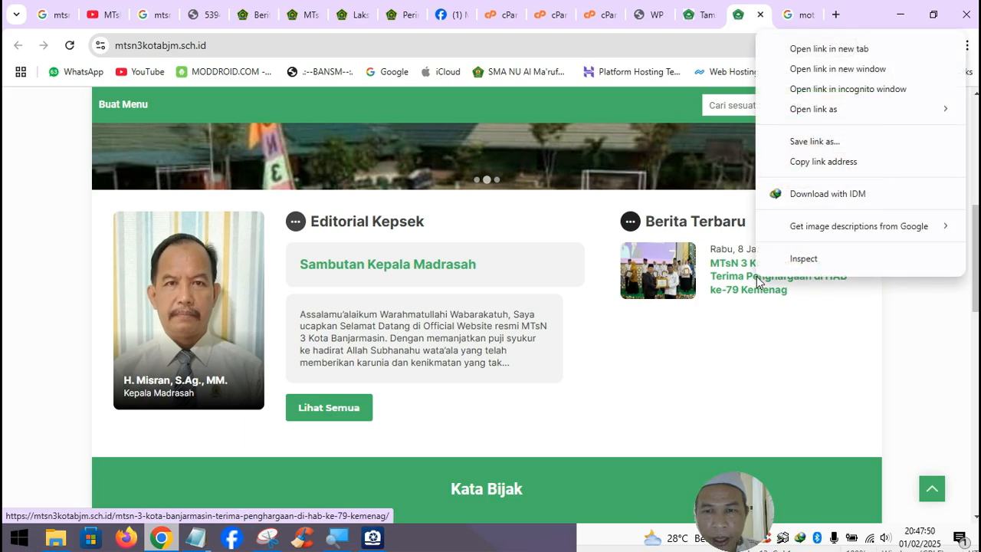
{"action": "left_click", "coordinate": [818, 48]}
{"action": "left_click", "coordinate": [751, 27]}
{"action": "scroll", "coordinate": [558, 274], "scroll_direction": "down", "scroll_amount": 3}
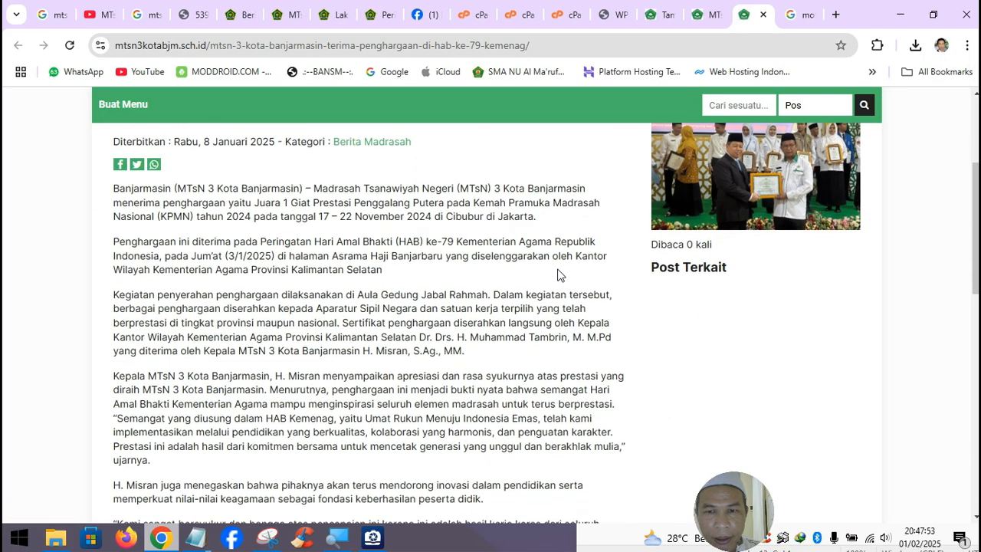
{"action": "scroll", "coordinate": [557, 275], "scroll_direction": "up", "scroll_amount": 2}
{"action": "scroll", "coordinate": [557, 274], "scroll_direction": "up", "scroll_amount": 2}
{"action": "scroll", "coordinate": [557, 274], "scroll_direction": "down", "scroll_amount": 7}
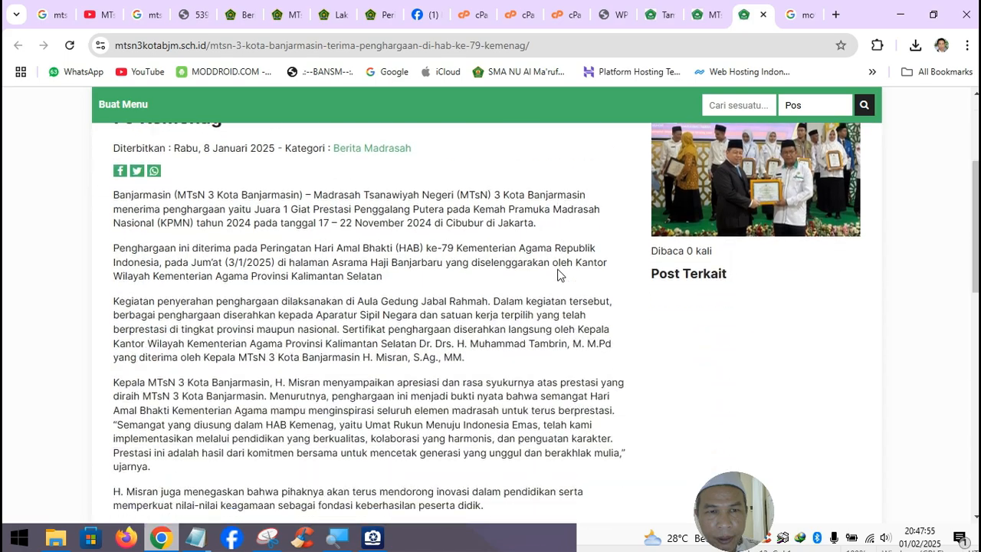
{"action": "scroll", "coordinate": [558, 274], "scroll_direction": "up", "scroll_amount": 7}
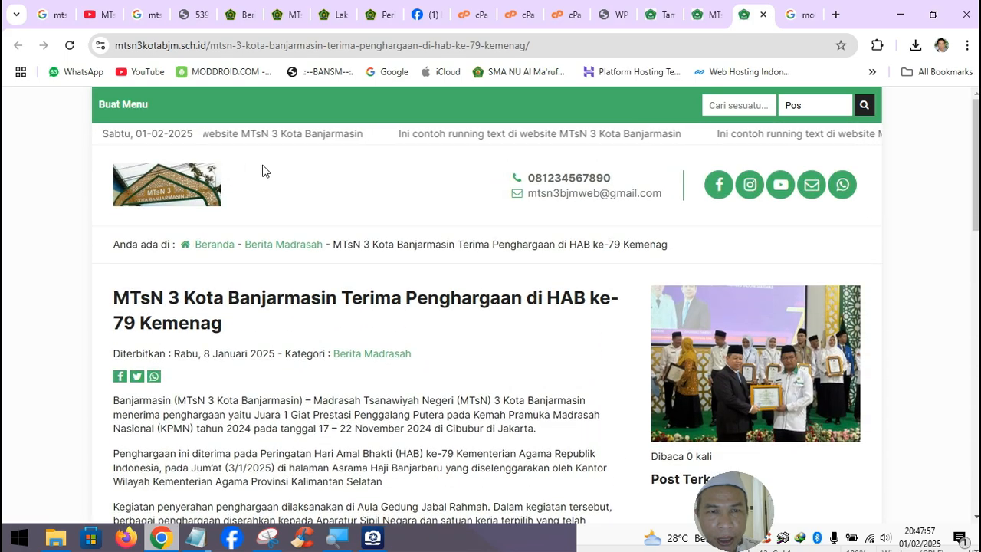
- Check the award post on the school homepage, then close that tab
{"action": "left_click", "coordinate": [182, 190]}
{"action": "scroll", "coordinate": [473, 317], "scroll_direction": "down", "scroll_amount": 2}
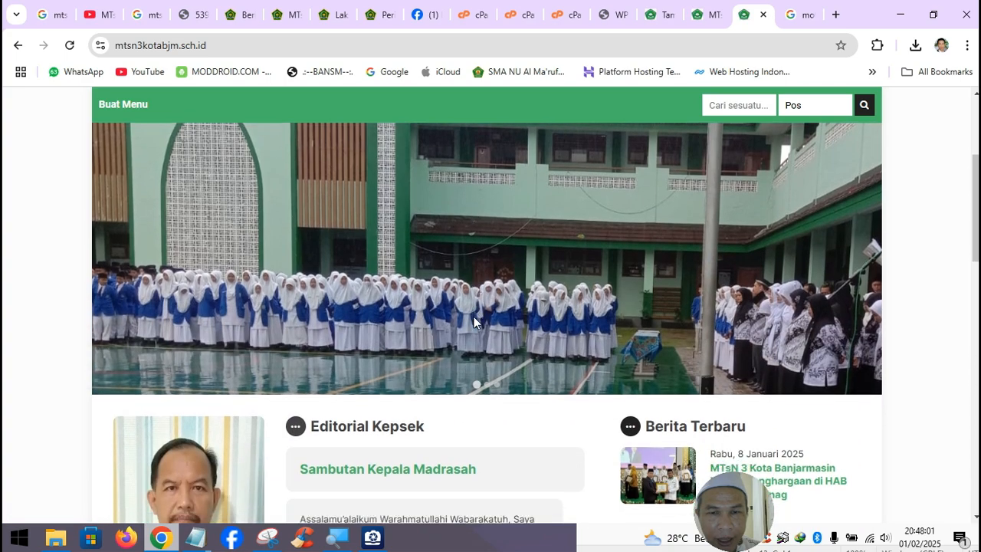
{"action": "scroll", "coordinate": [473, 317], "scroll_direction": "down", "scroll_amount": 3}
{"action": "left_click", "coordinate": [763, 15]}
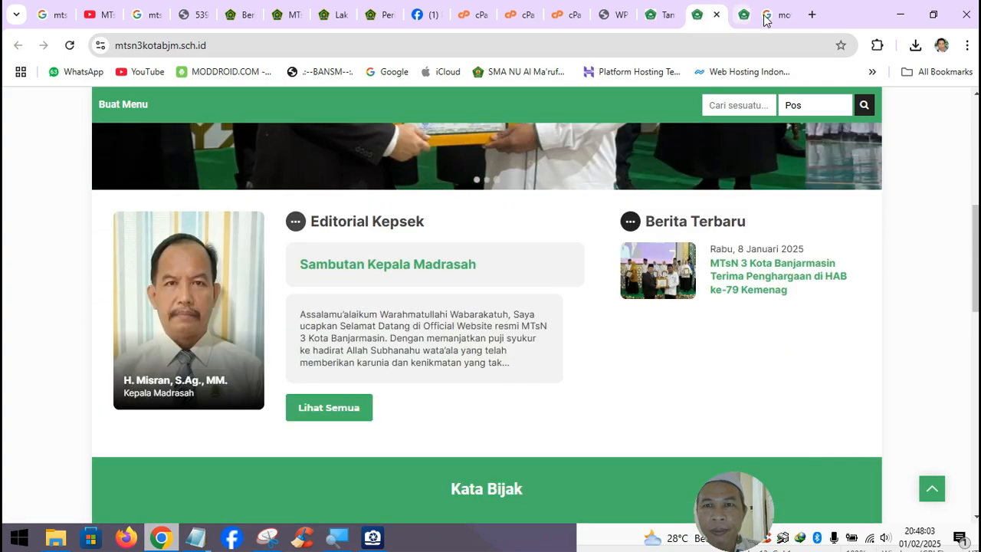
- Start a new blank post from the WordPress Posts list
{"action": "left_click", "coordinate": [693, 25]}
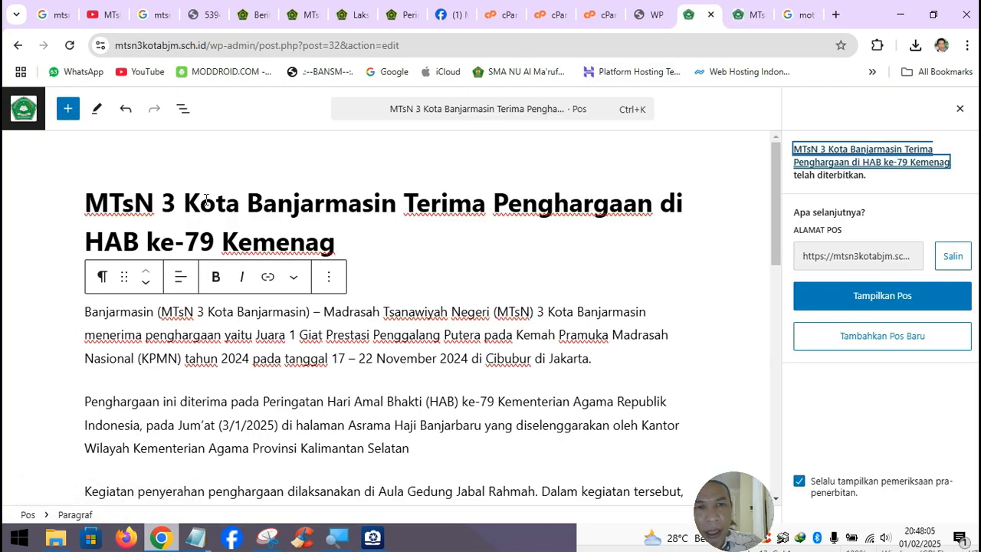
{"action": "left_click", "coordinate": [12, 110]}
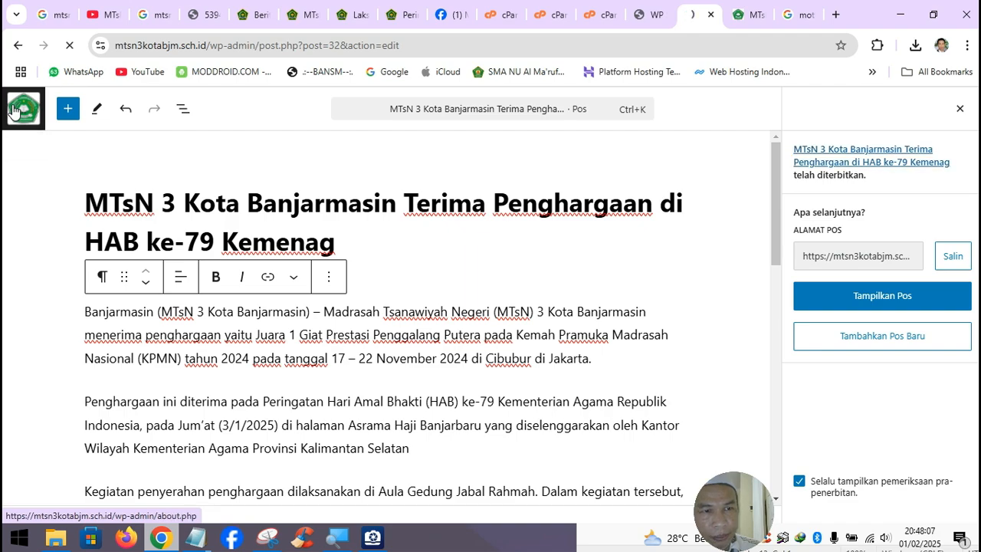
{"action": "left_click", "coordinate": [222, 140]}
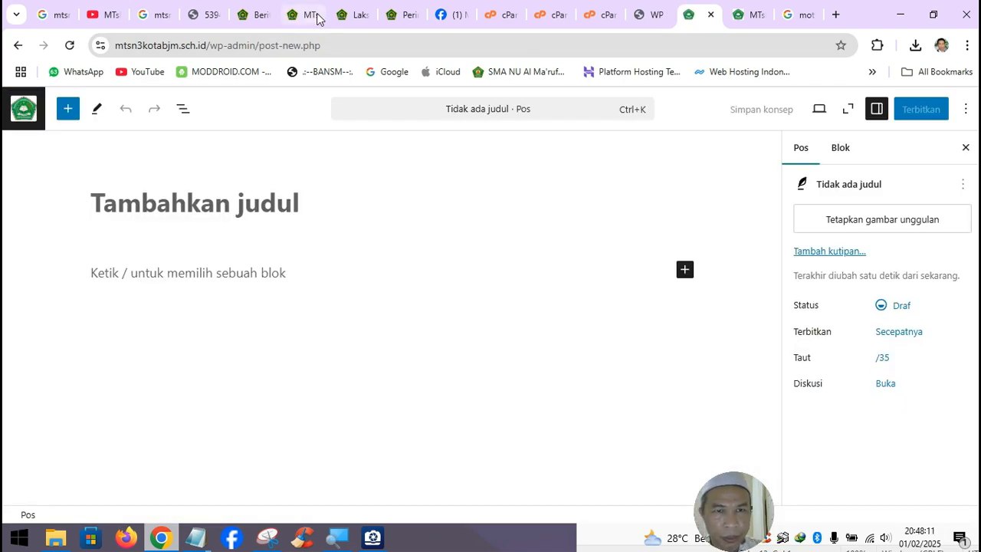
- Close the award article tab and select the Pentas Seni article text on the Kemenag site
{"action": "left_click", "coordinate": [311, 15]}
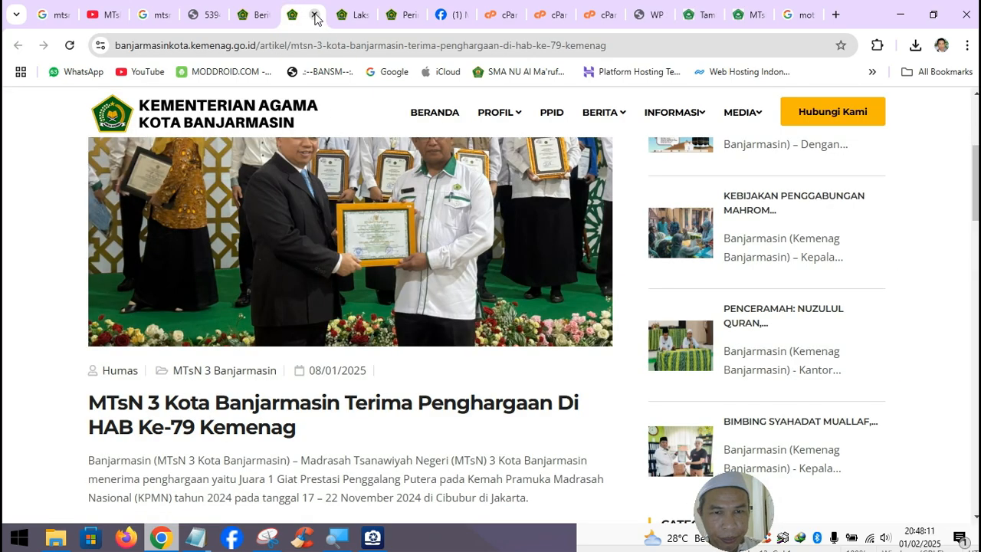
{"action": "left_click", "coordinate": [313, 14]}
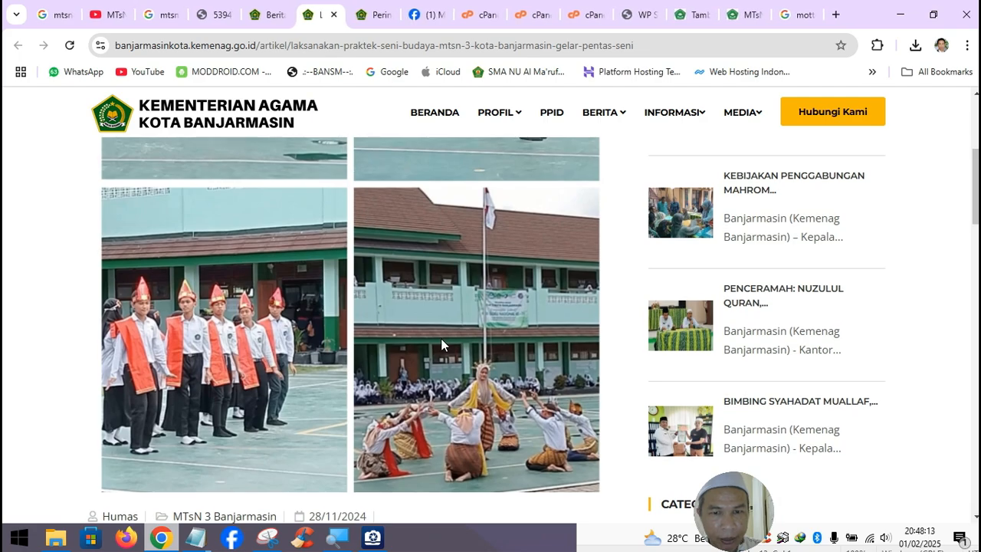
{"action": "scroll", "coordinate": [440, 341], "scroll_direction": "down", "scroll_amount": 2}
{"action": "scroll", "coordinate": [440, 343], "scroll_direction": "down", "scroll_amount": 10}
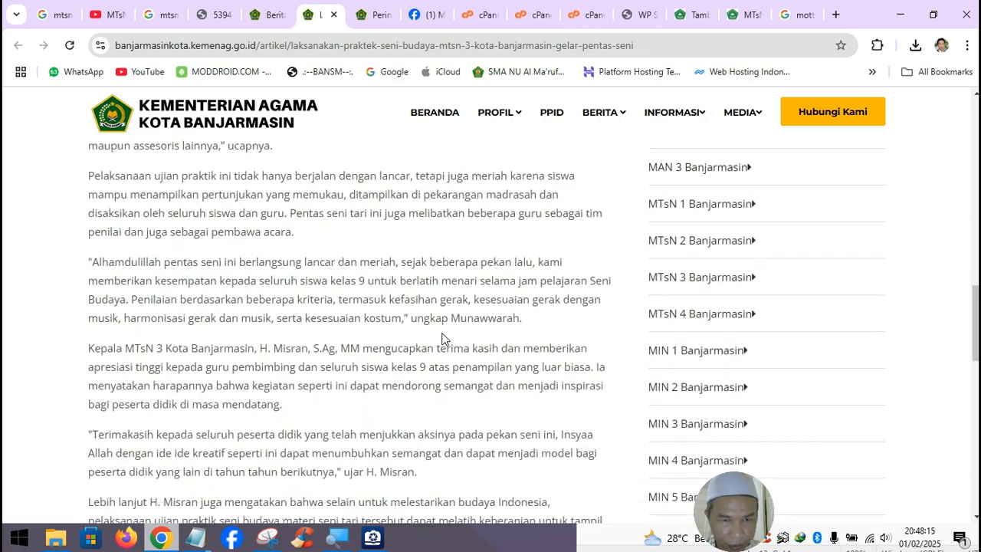
{"action": "scroll", "coordinate": [441, 338], "scroll_direction": "down", "scroll_amount": 1}
{"action": "left_click_drag", "start_coordinate": [234, 403], "coordinate": [84, 344]}
- Paste the Pentas Seni article into Notepad as plain text, then minimise Notepad
{"action": "mouse_move", "coordinate": [195, 537]}
{"action": "left_click", "coordinate": [263, 479]}
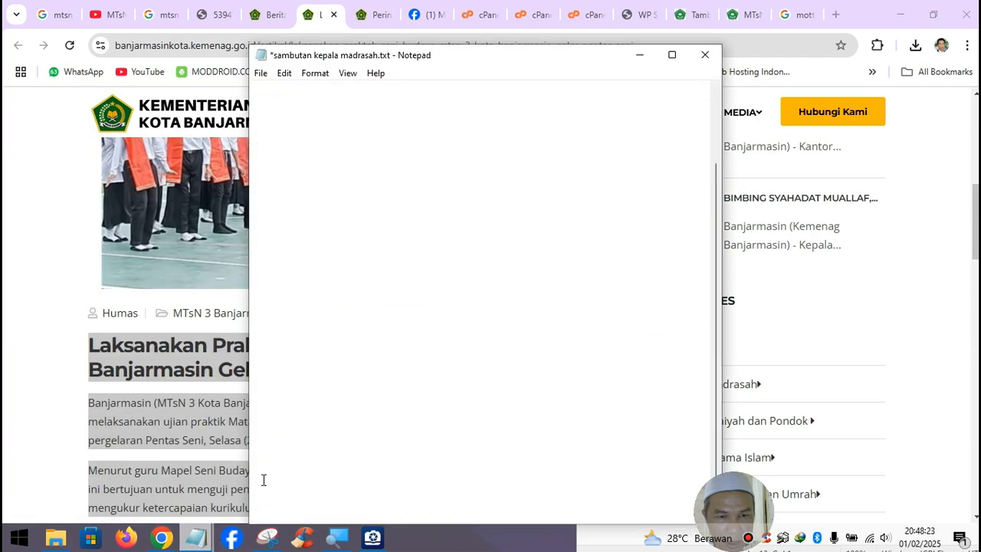
{"action": "key", "text": "ctrl+v"}
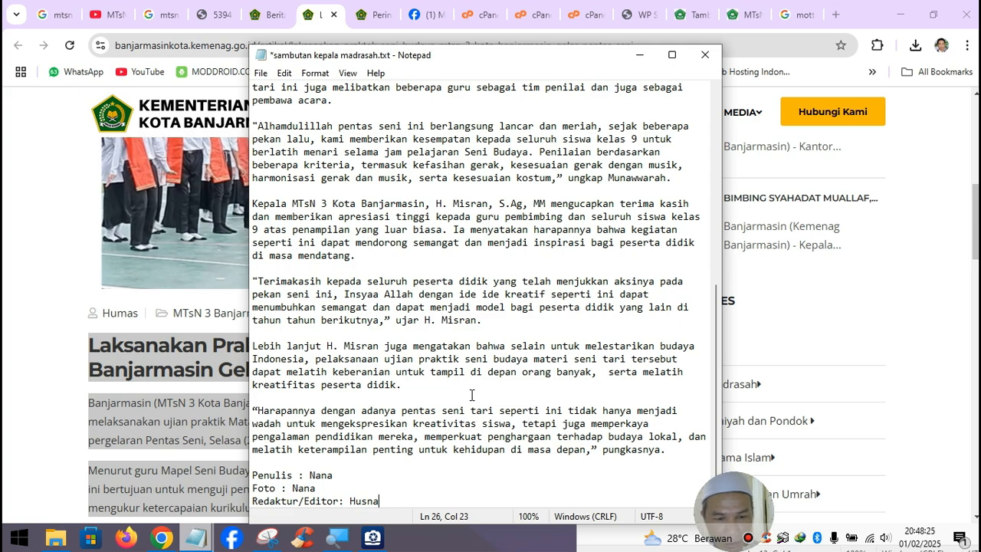
{"action": "key", "text": "ctrl+a"}
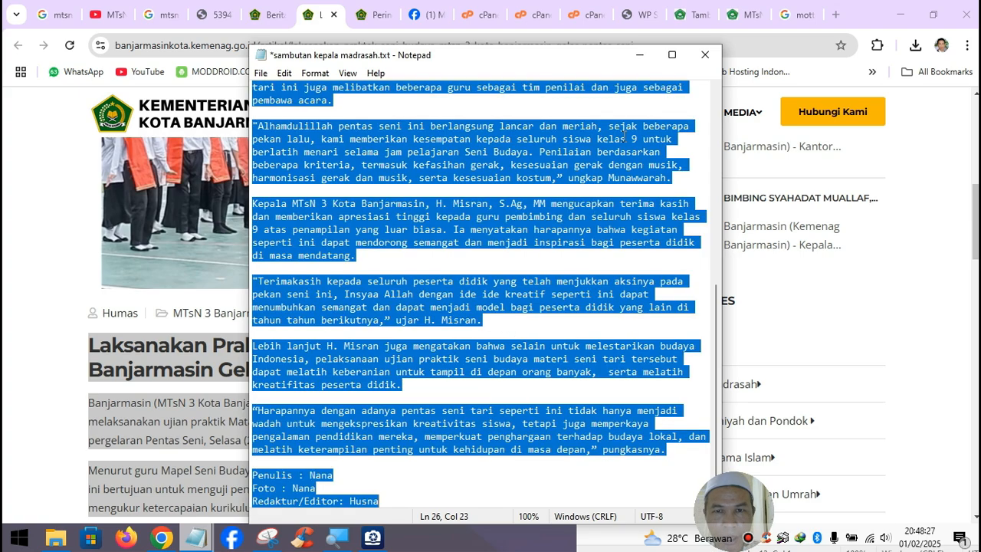
{"action": "left_click", "coordinate": [640, 59]}
- Paste the Pentas Seni article into the empty body of the new post
{"action": "left_click", "coordinate": [692, 23]}
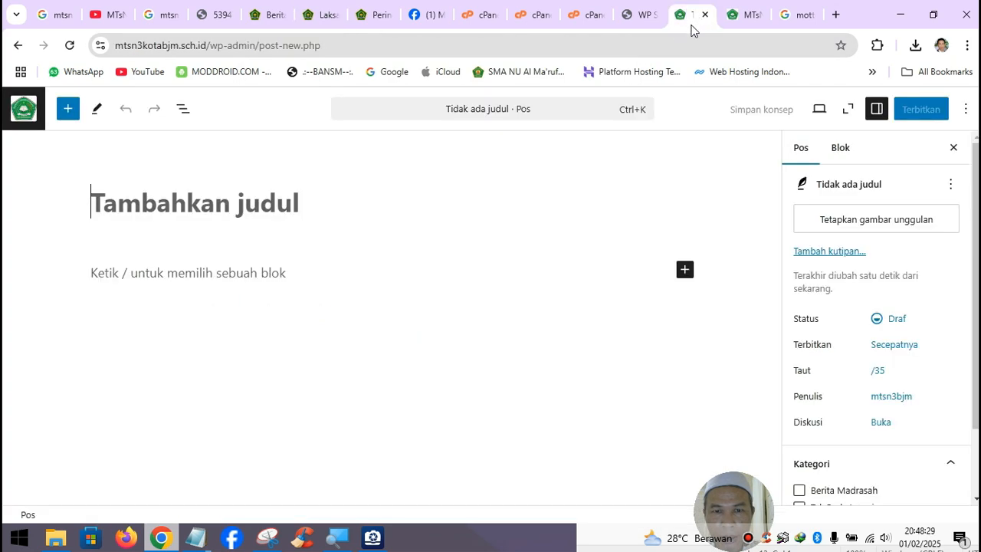
{"action": "left_click", "coordinate": [230, 281]}
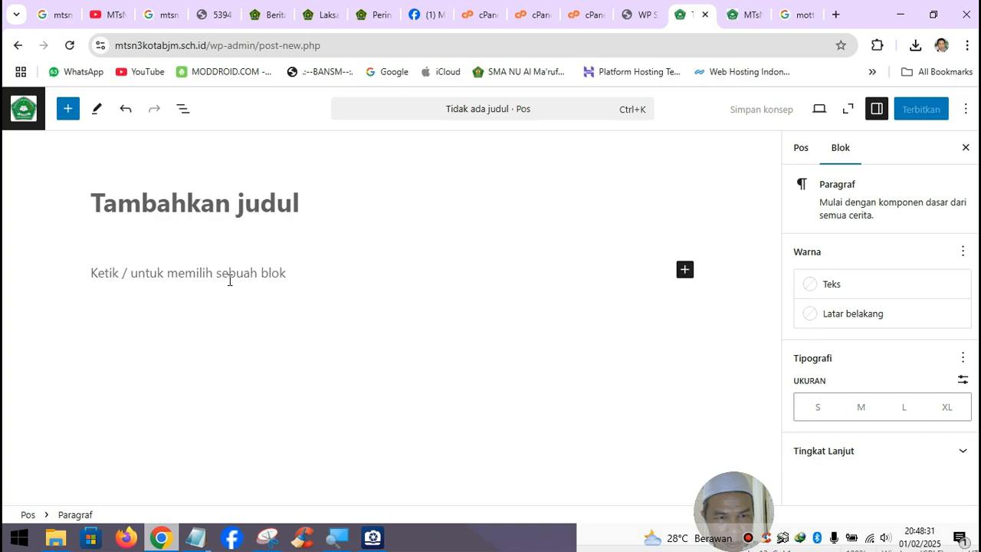
{"action": "key", "text": "ctrl+v"}
{"action": "scroll", "coordinate": [283, 345], "scroll_direction": "up", "scroll_amount": 20}
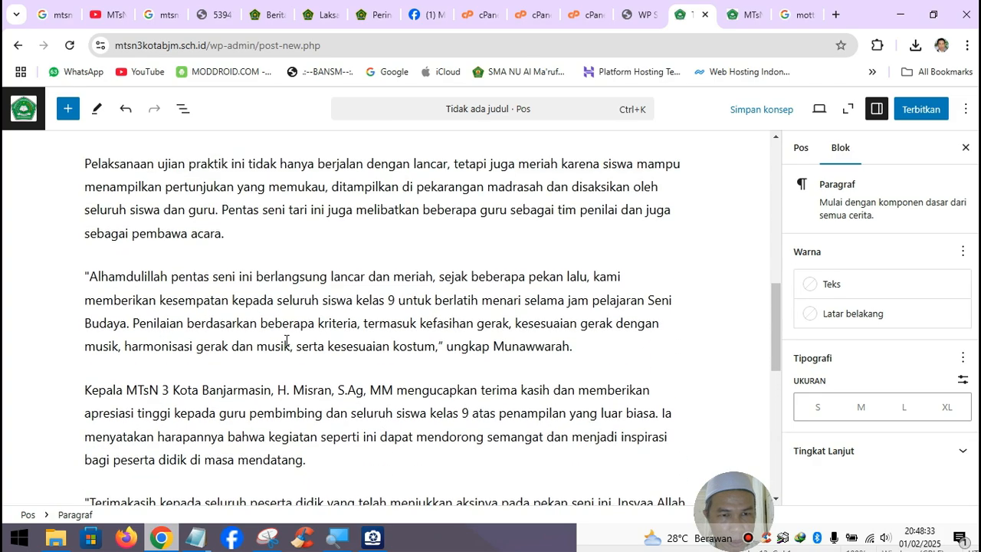
{"action": "scroll", "coordinate": [283, 339], "scroll_direction": "up", "scroll_amount": 2}
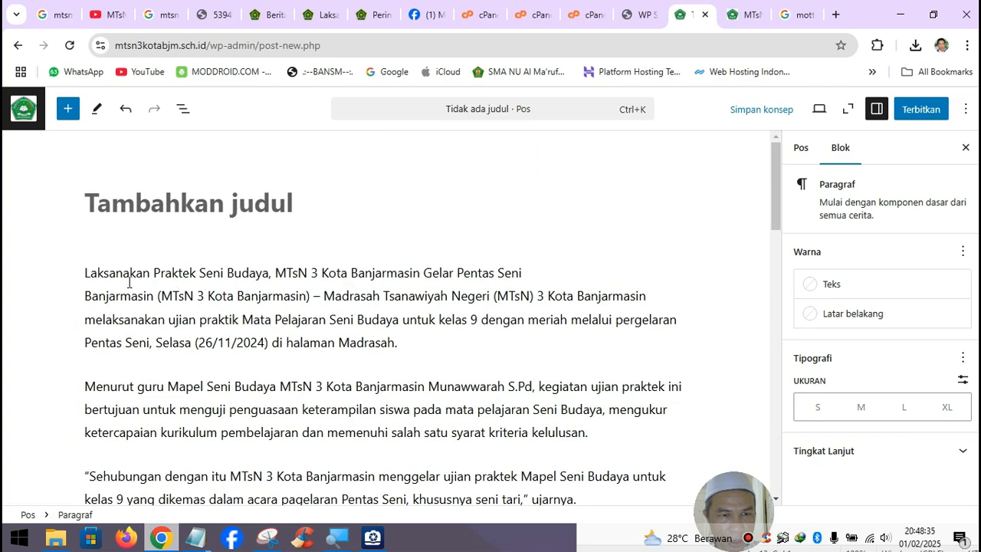
- Move the headline from the body into the post title and delete the leftover empty paragraph
{"action": "left_click_drag", "start_coordinate": [86, 275], "coordinate": [542, 284]}
{"action": "key", "text": "ctrl+x"}
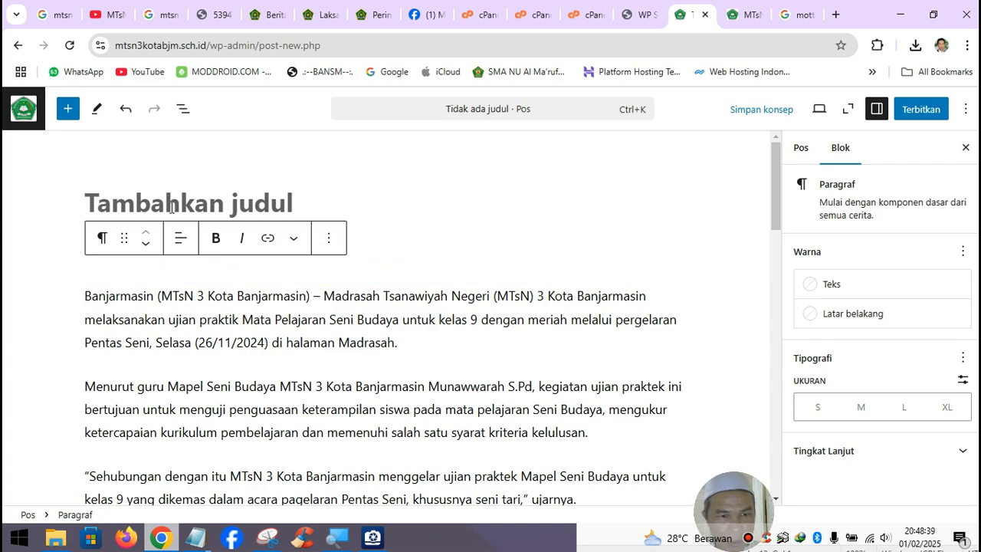
{"action": "left_click", "coordinate": [172, 204]}
{"action": "key", "text": "ctrl+v"}
{"action": "left_click", "coordinate": [115, 308]}
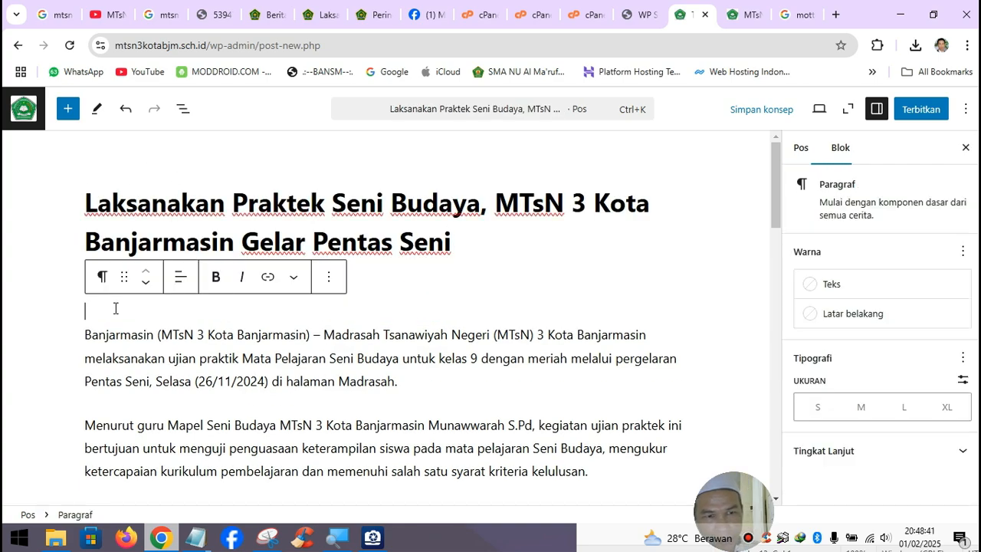
{"action": "key", "text": "Delete"}
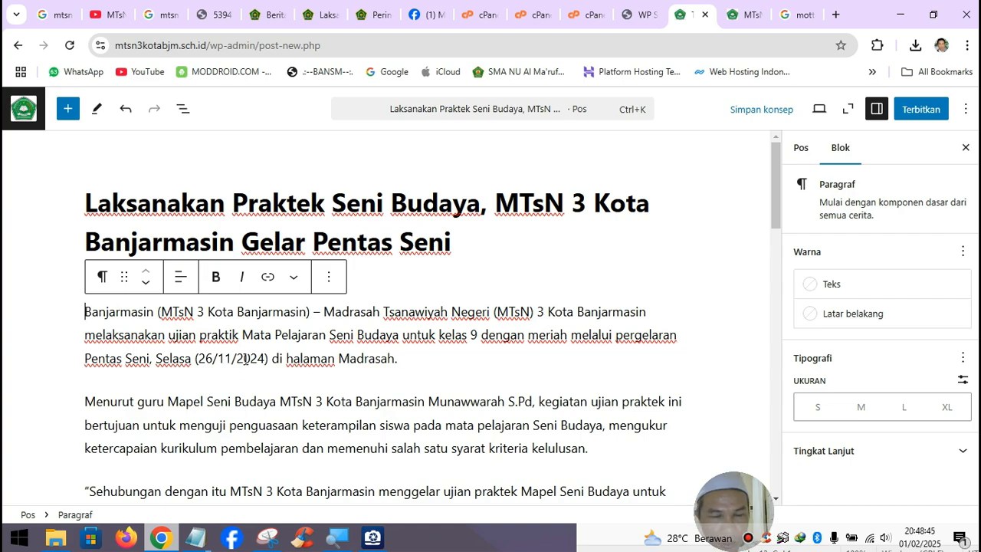
- Check the Kemenag source article again, then show the post's settings sidebar
{"action": "left_click", "coordinate": [328, 19]}
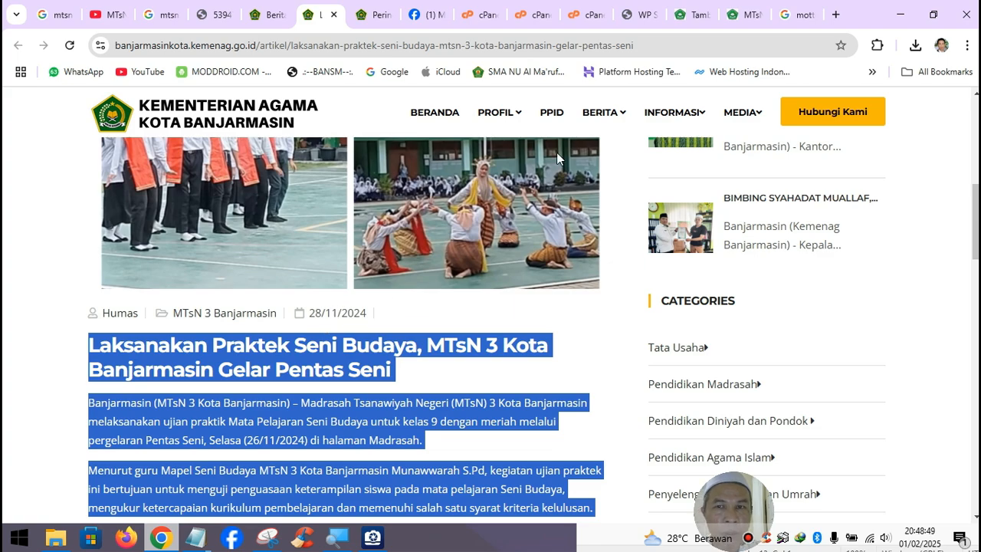
{"action": "left_click", "coordinate": [689, 15]}
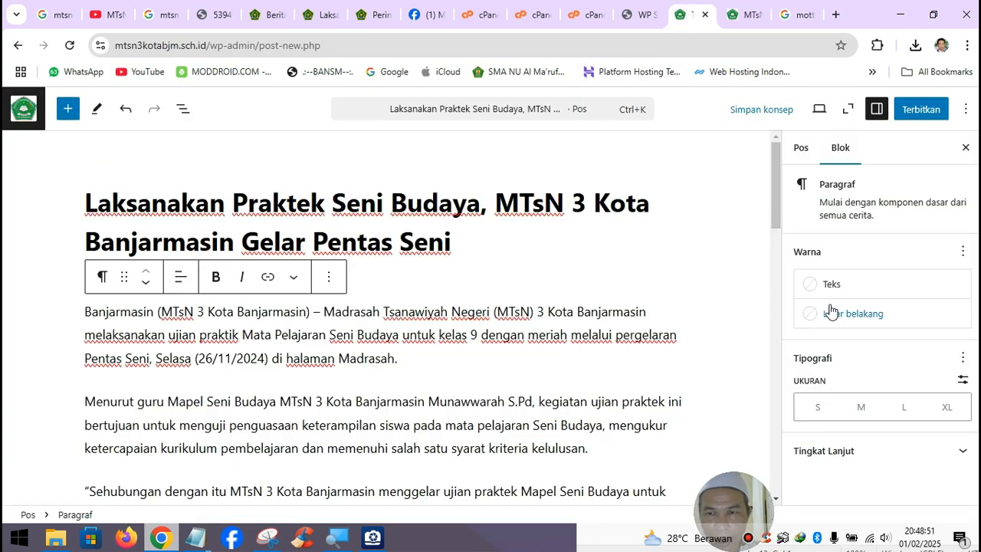
{"action": "left_click", "coordinate": [800, 148]}
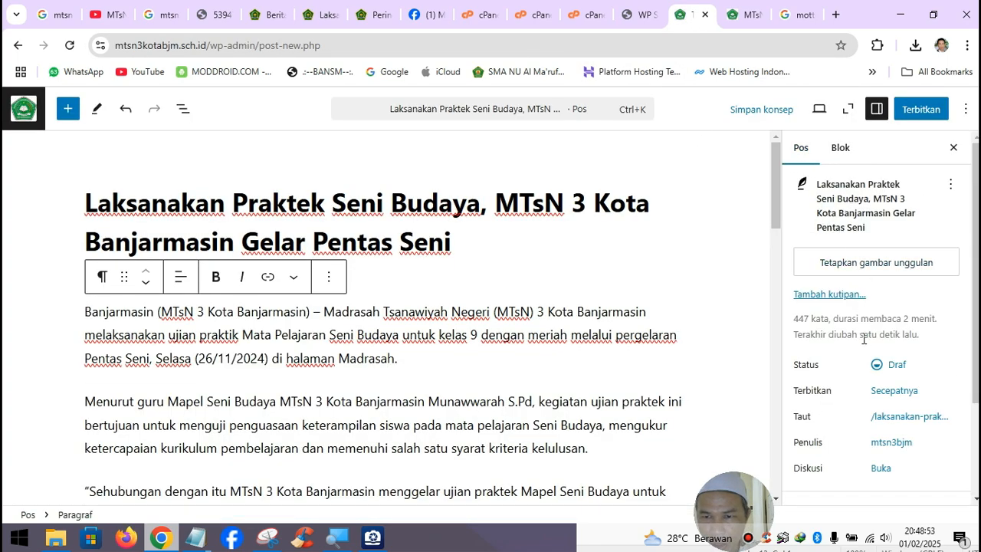
- Change the post's publish date to 27 November 2024, 12:48 pm
{"action": "left_click", "coordinate": [900, 392]}
{"action": "left_click", "coordinate": [633, 221]}
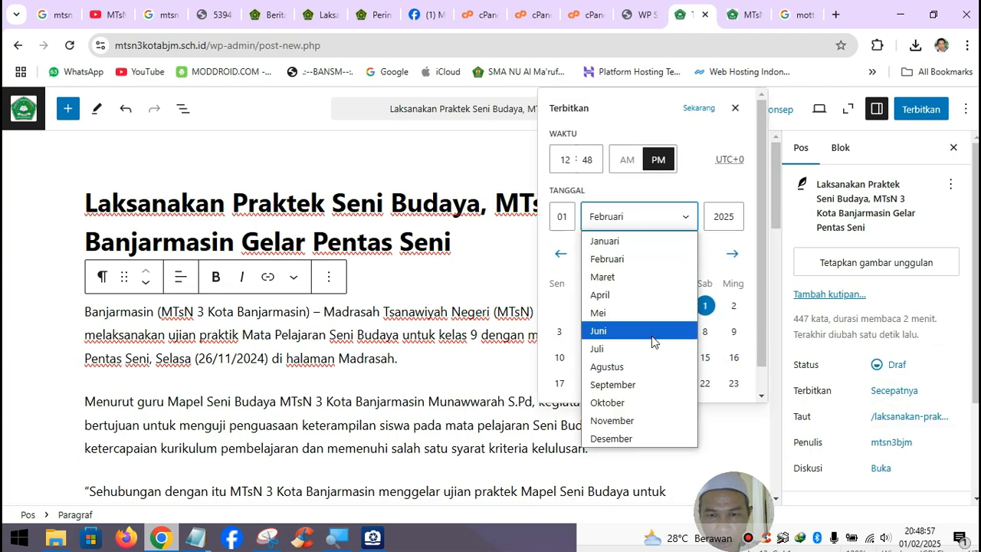
{"action": "left_click", "coordinate": [637, 422]}
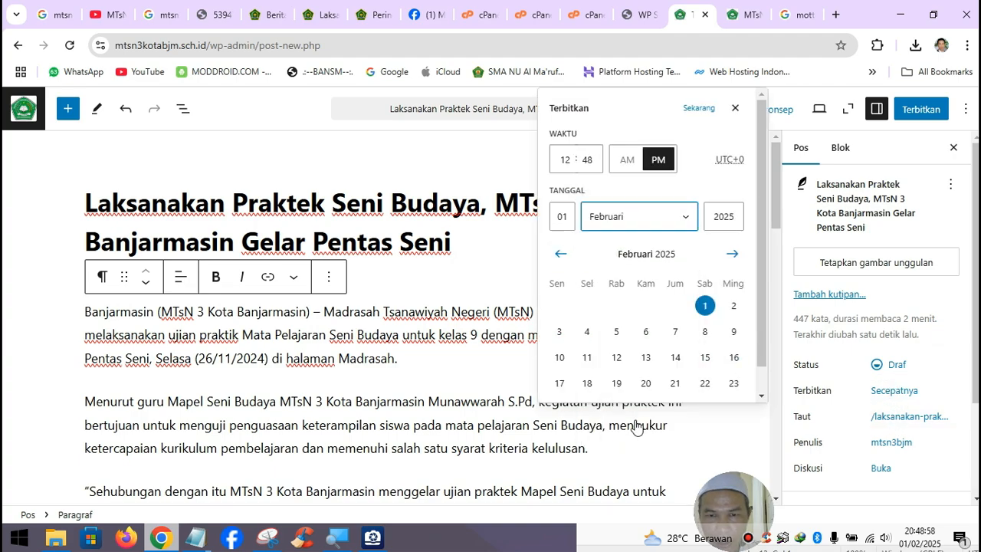
{"action": "left_click", "coordinate": [573, 220]}
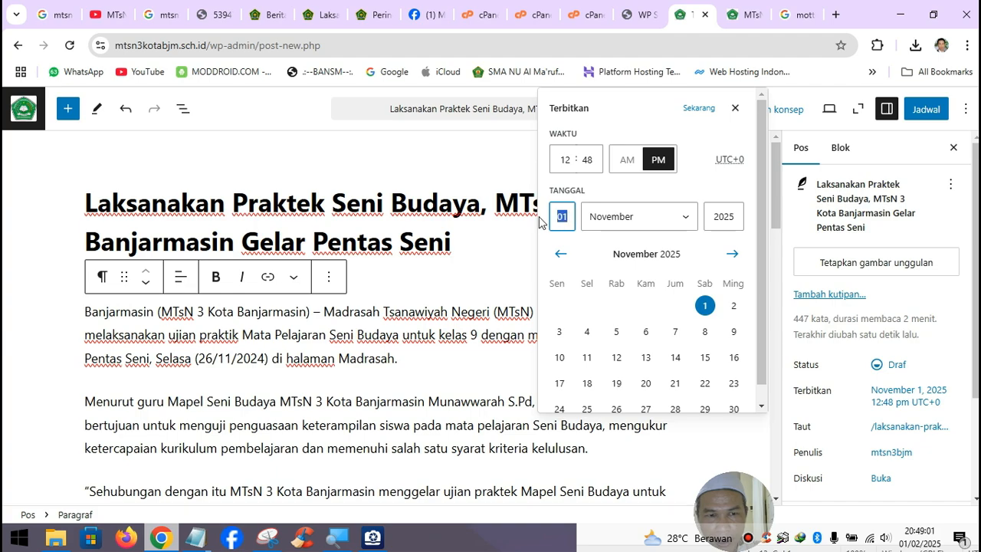
{"action": "type", "text": "27"}
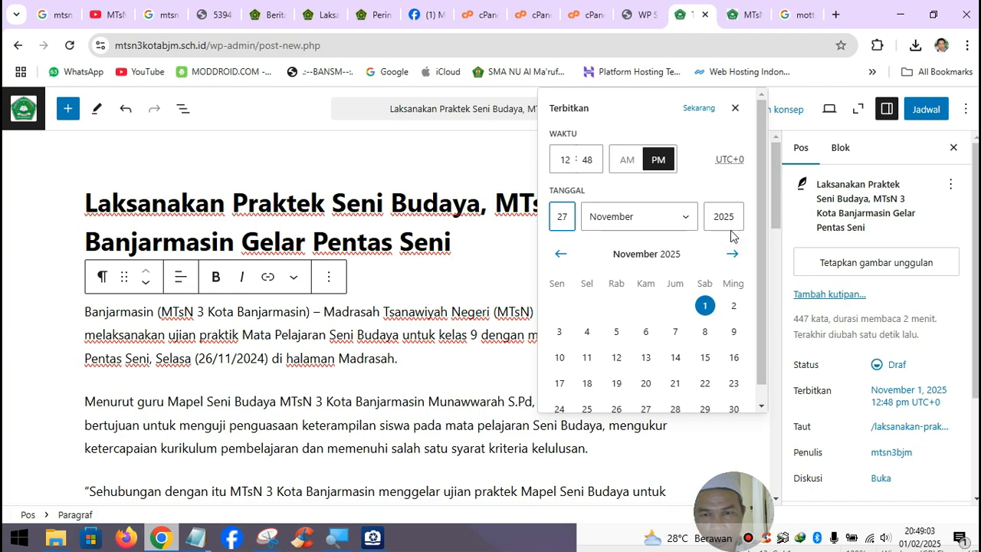
{"action": "left_click", "coordinate": [732, 216]}
{"action": "type", "text": "4"}
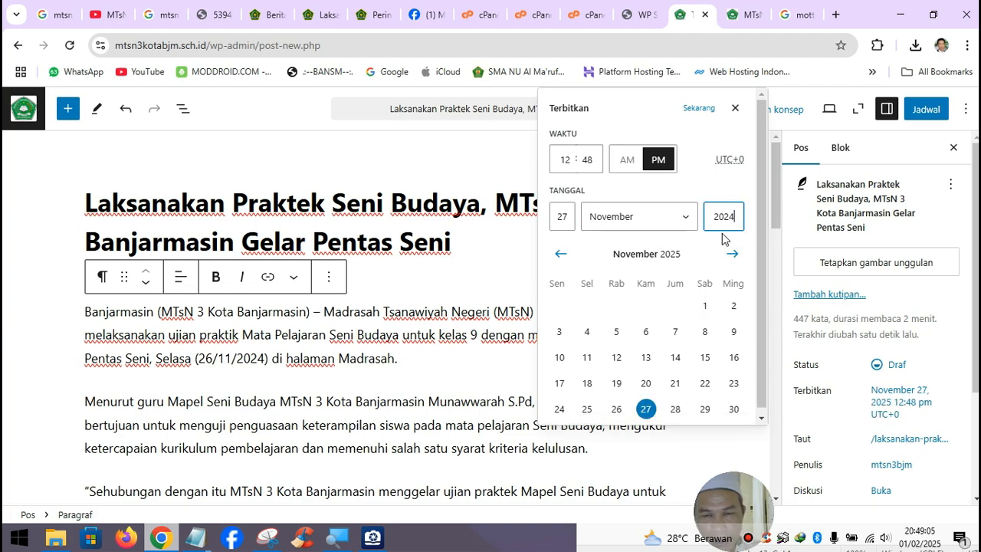
{"action": "left_click", "coordinate": [741, 194]}
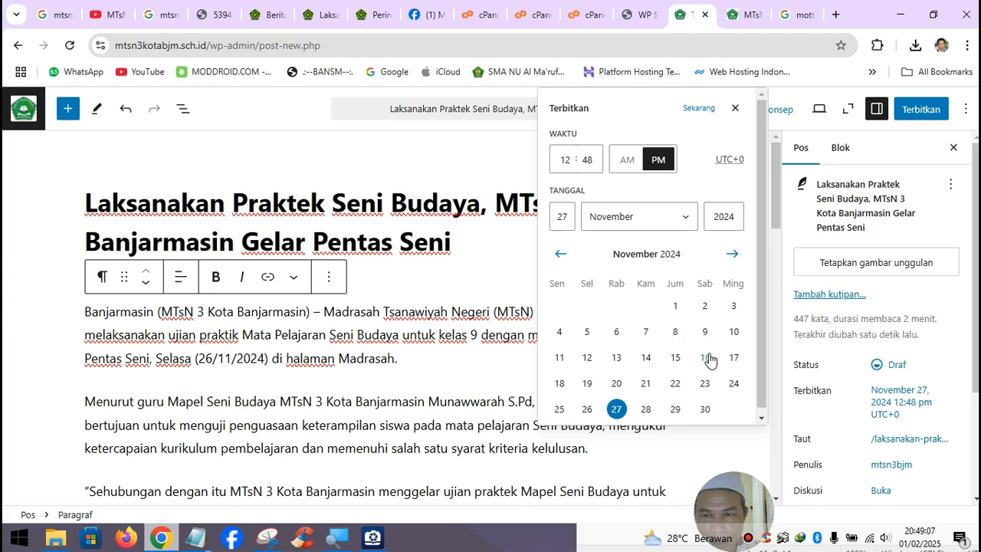
- Open the featured-image library, then switch to the Kemenag Pentas Seni article
{"action": "left_click", "coordinate": [865, 266]}
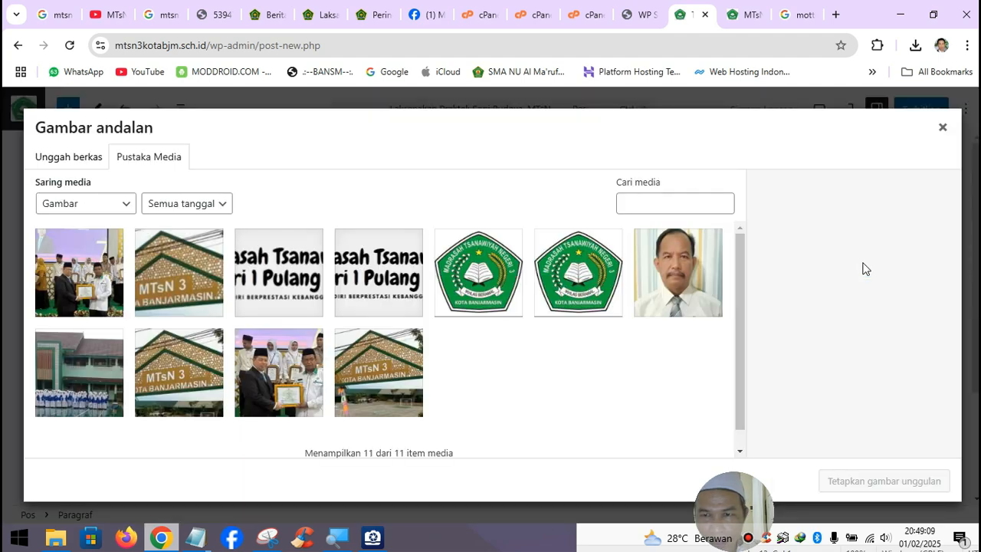
{"action": "left_click", "coordinate": [328, 14]}
{"action": "scroll", "coordinate": [419, 283], "scroll_direction": "up", "scroll_amount": 10}
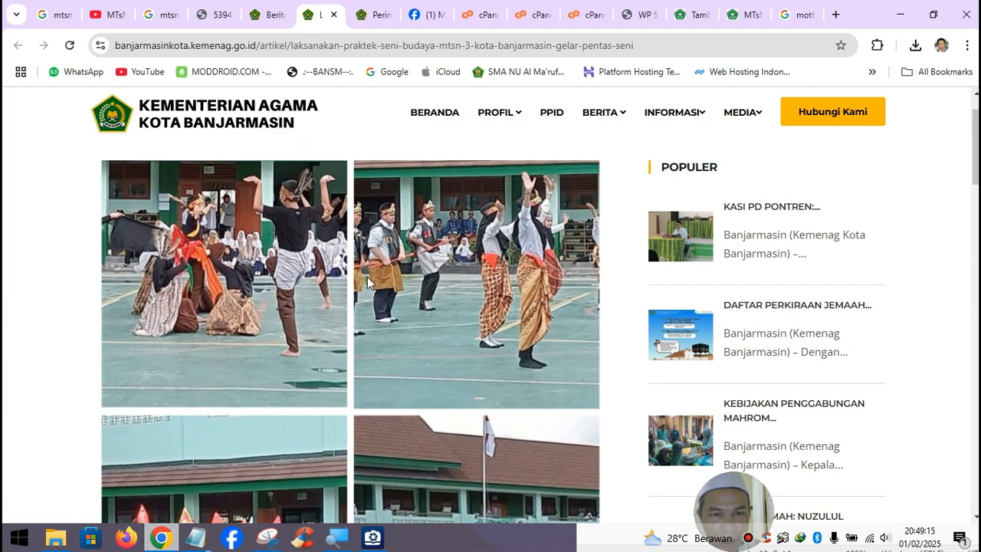
{"action": "scroll", "coordinate": [471, 282], "scroll_direction": "down", "scroll_amount": 2}
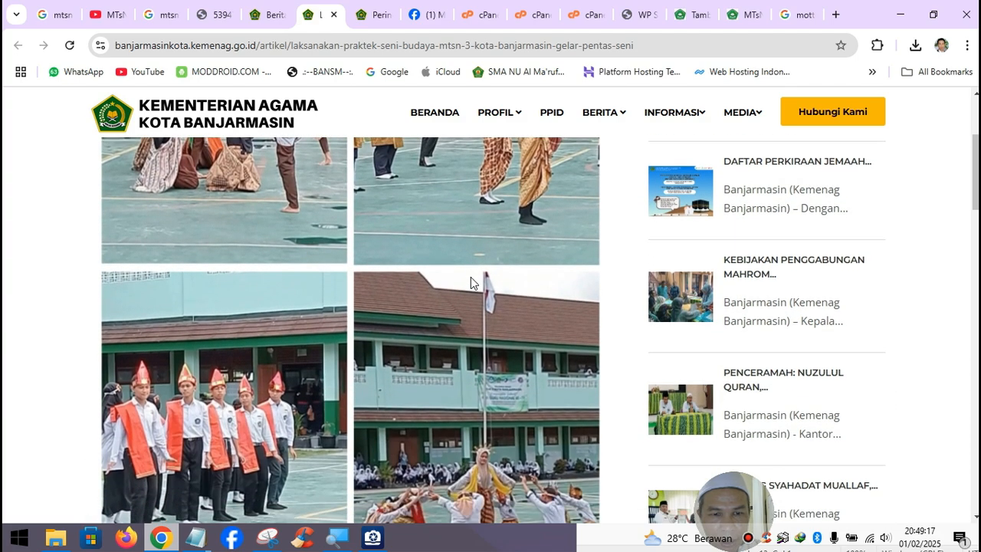
- Scroll through the Kemenag article to look over its four dance performance photos
{"action": "scroll", "coordinate": [470, 276], "scroll_direction": "down", "scroll_amount": 2}
{"action": "scroll", "coordinate": [470, 275], "scroll_direction": "up", "scroll_amount": 1}
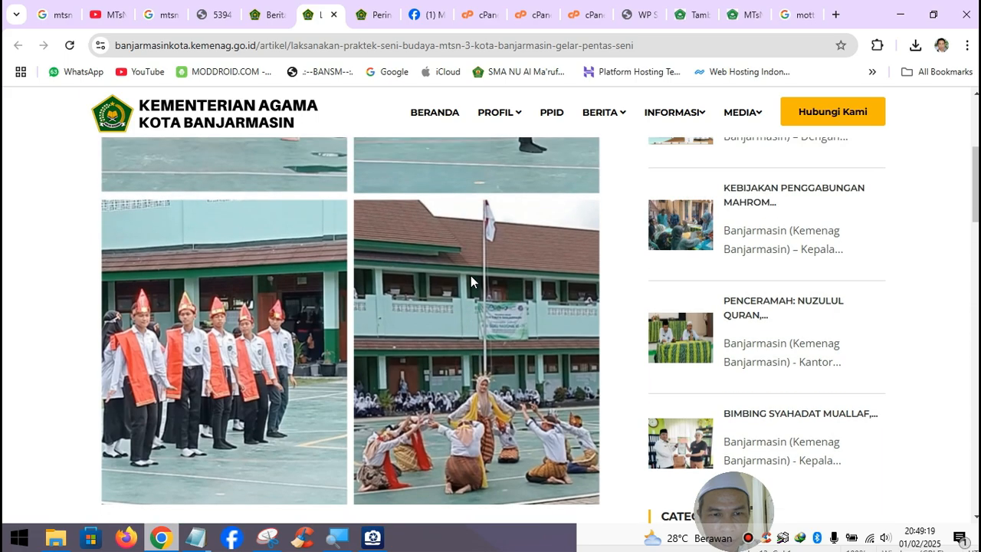
{"action": "scroll", "coordinate": [471, 278], "scroll_direction": "up", "scroll_amount": 4}
{"action": "scroll", "coordinate": [470, 281], "scroll_direction": "down", "scroll_amount": 5}
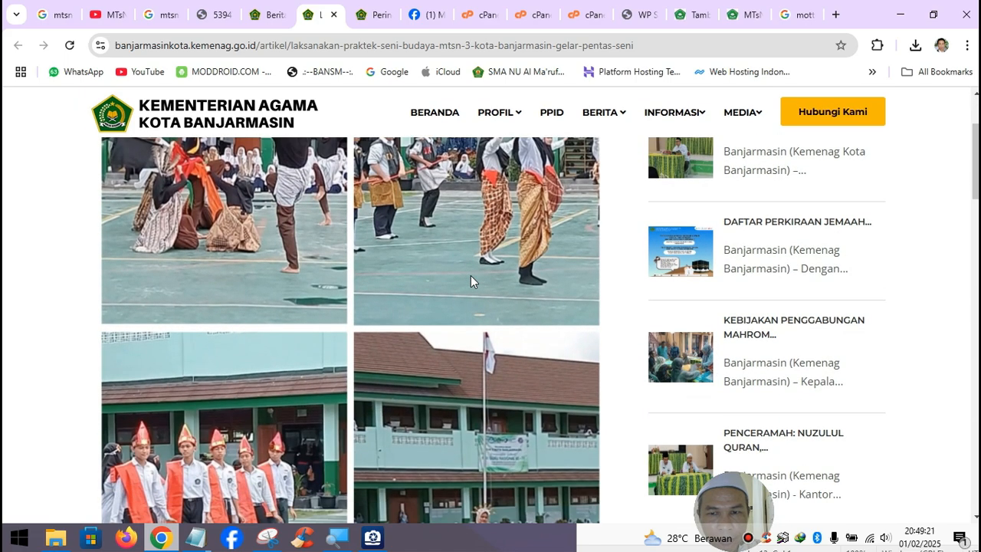
{"action": "scroll", "coordinate": [470, 275], "scroll_direction": "up", "scroll_amount": 1}
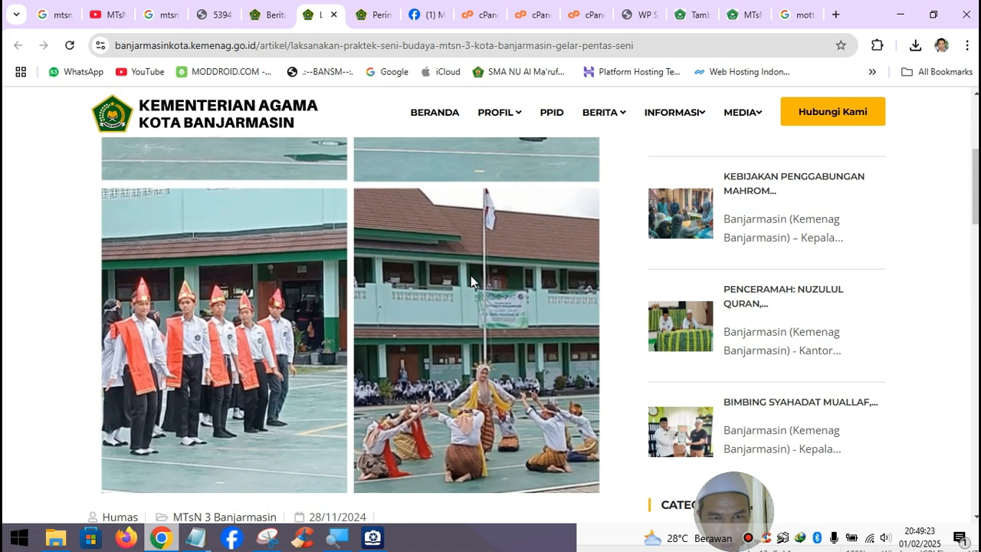
{"action": "scroll", "coordinate": [470, 275], "scroll_direction": "down", "scroll_amount": 1}
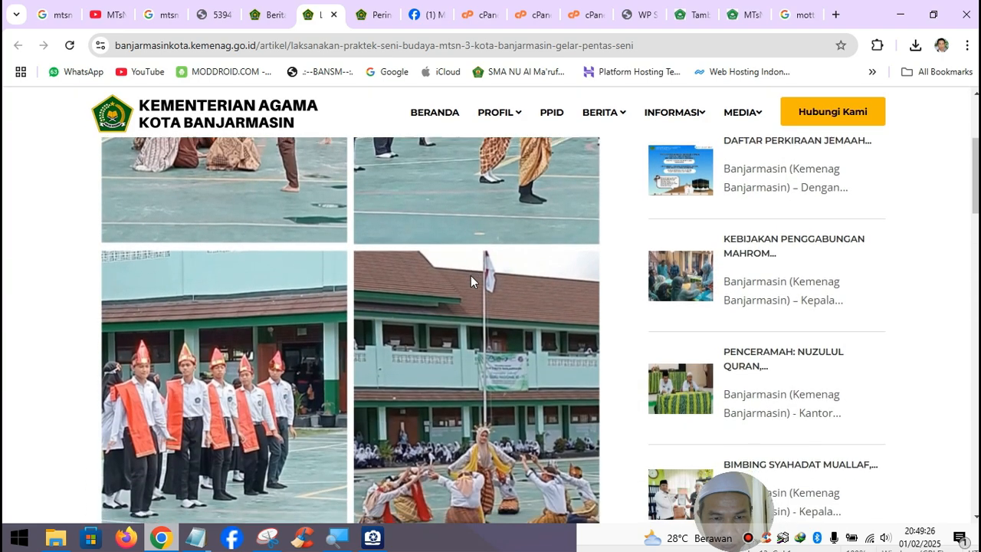
{"action": "scroll", "coordinate": [471, 278], "scroll_direction": "down", "scroll_amount": 1}
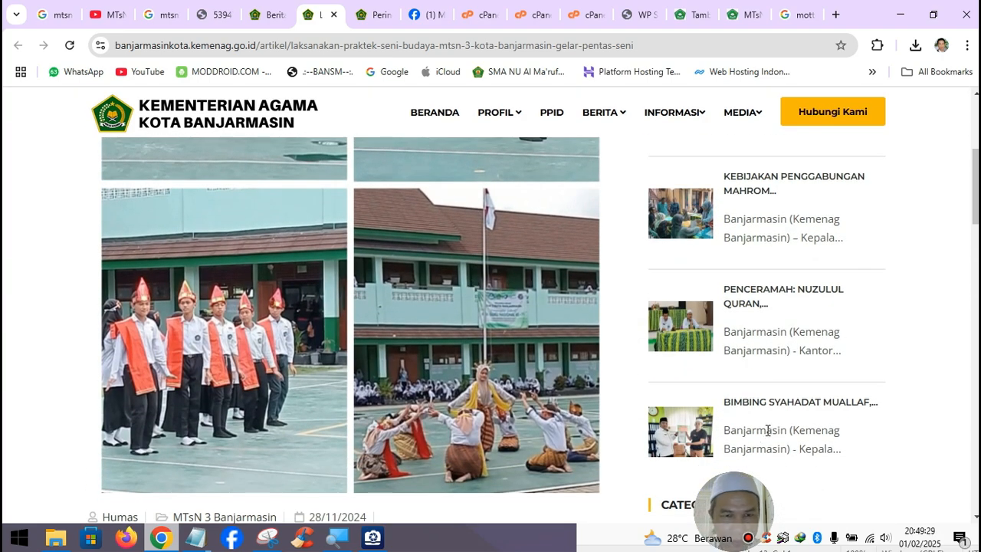
- Capture the two lower dance photos with a new Snipping Tool snip
{"action": "left_click", "coordinate": [267, 538]}
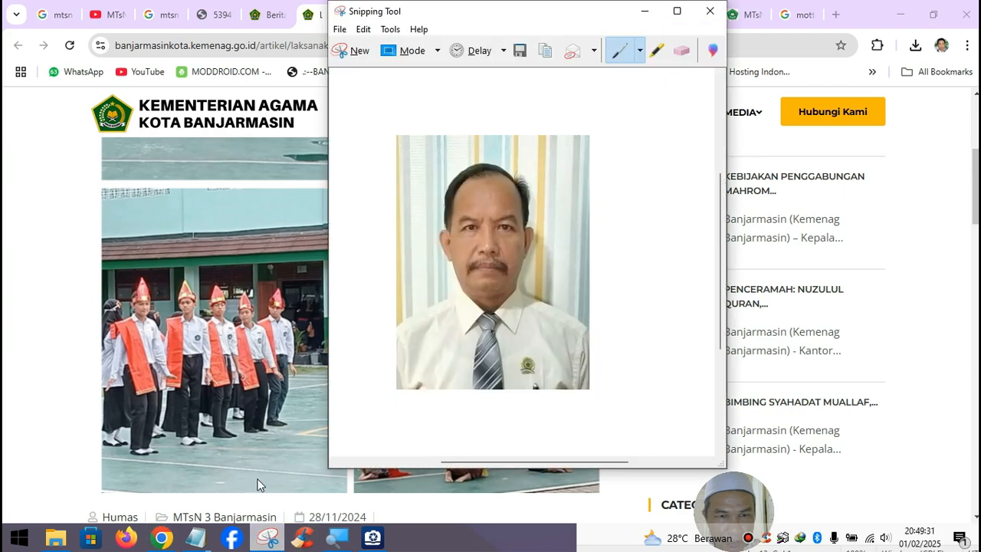
{"action": "left_click", "coordinate": [359, 52]}
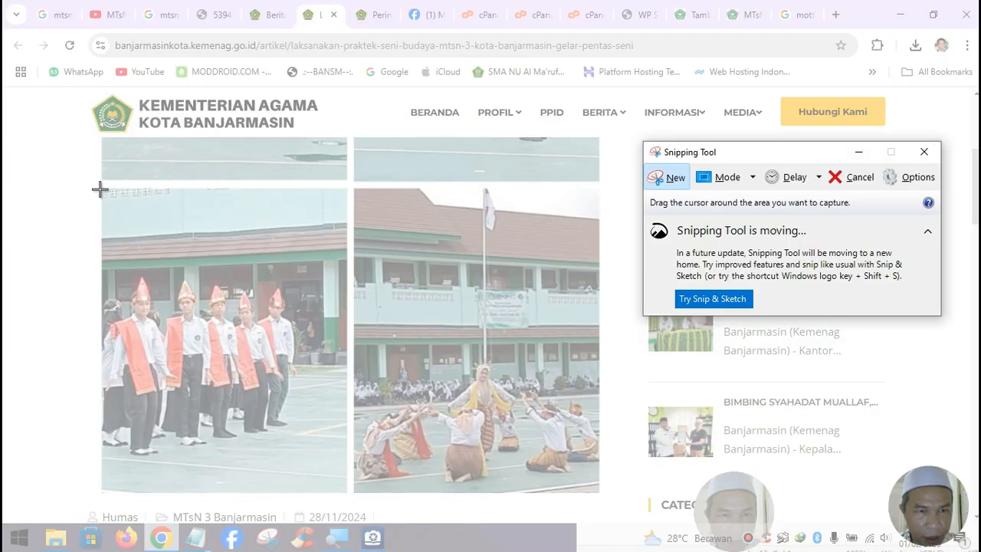
{"action": "left_click_drag", "start_coordinate": [99, 187], "coordinate": [603, 497]}
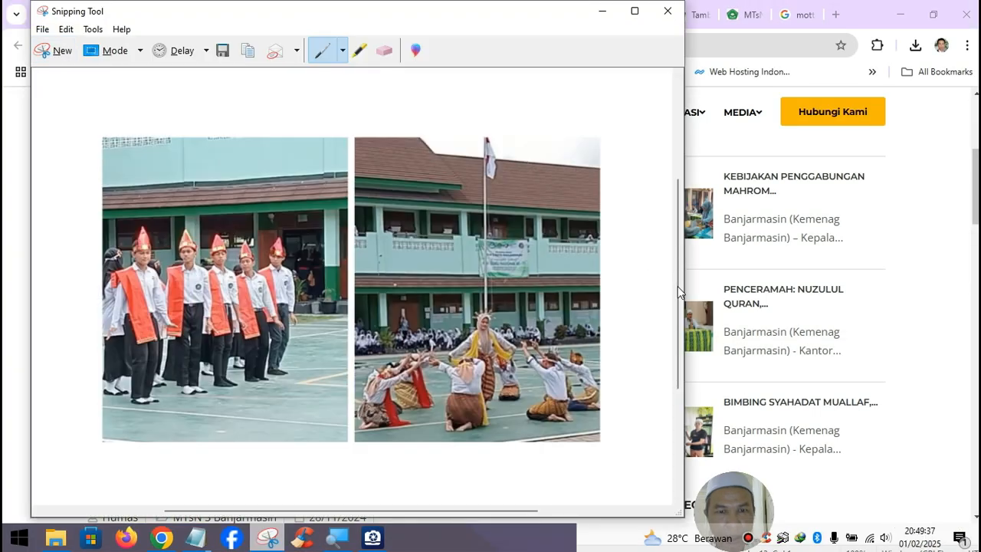
- Save the capture as 'berita 02 mtsn3bjm' and go back to WordPress
{"action": "left_click", "coordinate": [44, 29]}
{"action": "left_click", "coordinate": [75, 69]}
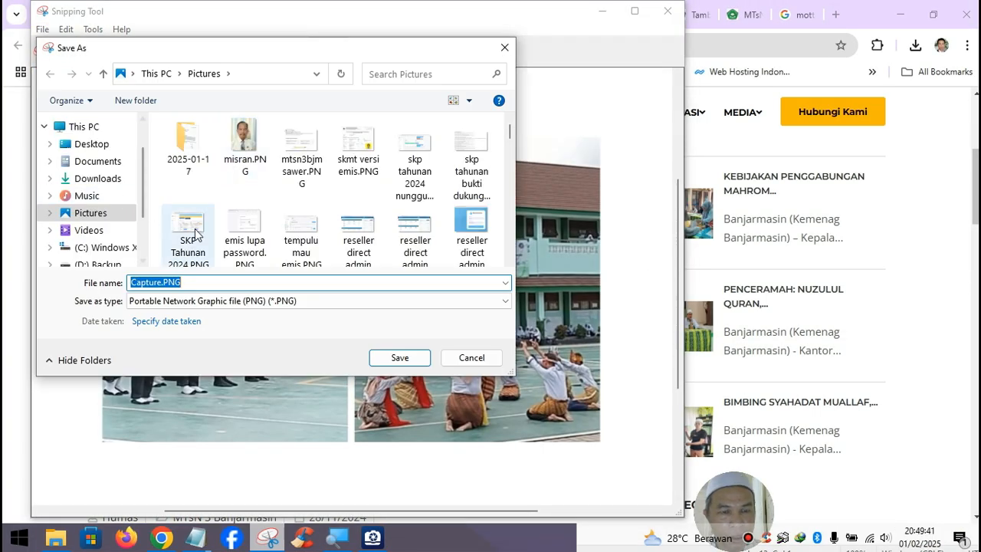
{"action": "type", "text": "berita"}
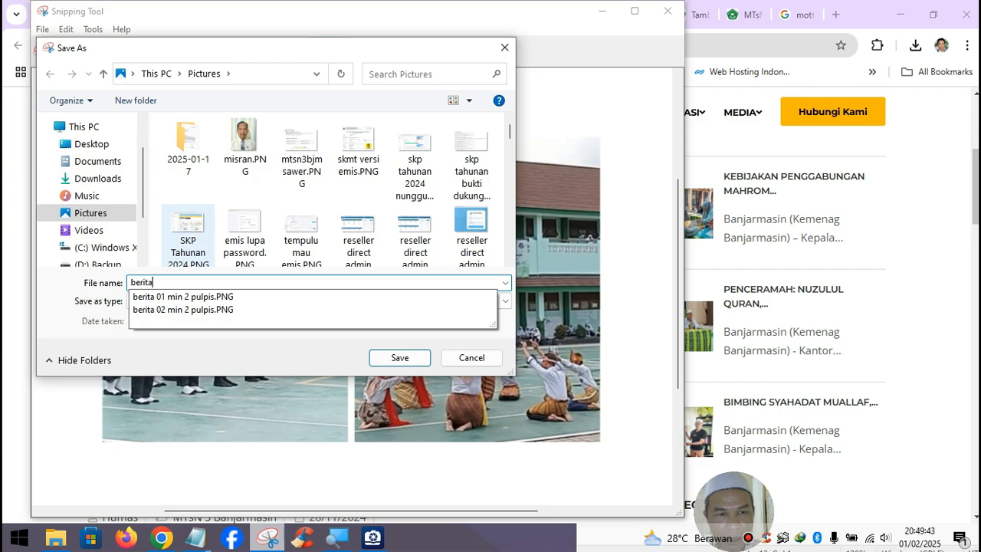
{"action": "type", "text": " 02 mtsn3bjm"}
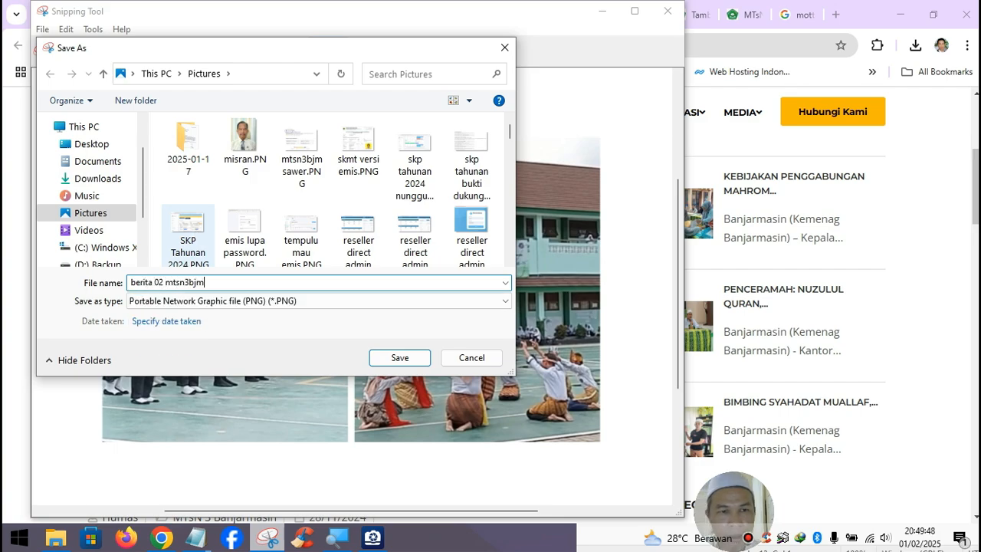
{"action": "key", "text": "Return"}
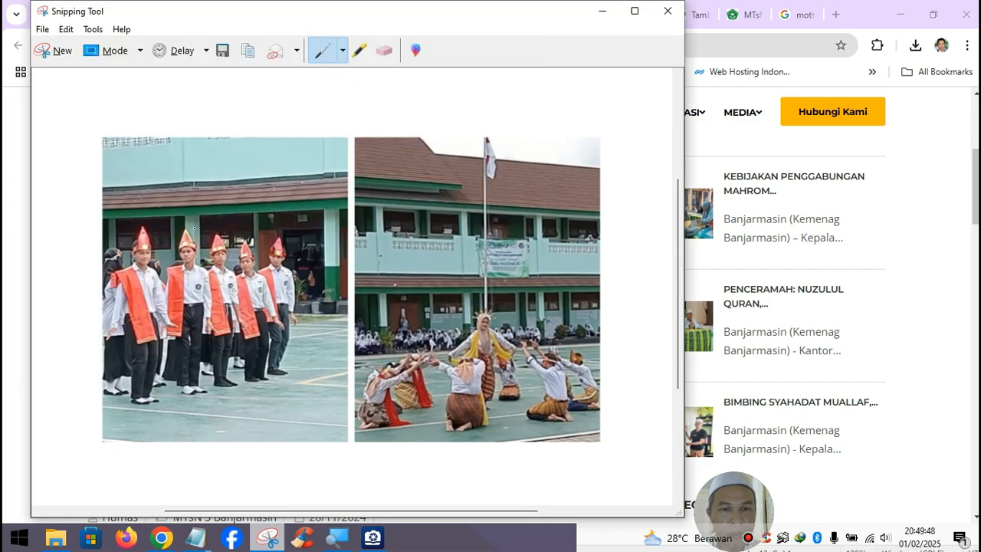
{"action": "left_click", "coordinate": [602, 11]}
{"action": "left_click", "coordinate": [694, 17]}
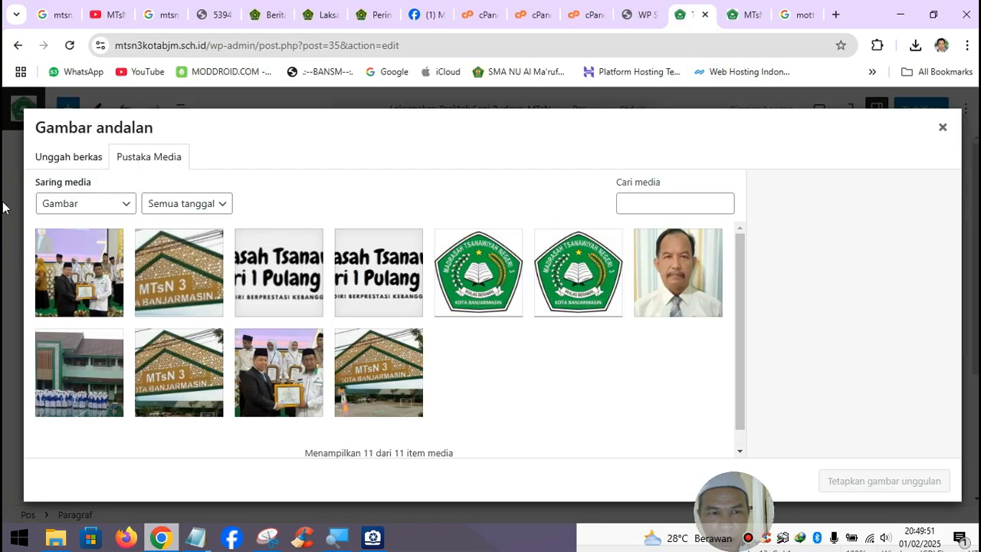
- Upload berita 02 mtsn3bjm.PNG from Pictures to the media library
{"action": "left_click", "coordinate": [46, 158]}
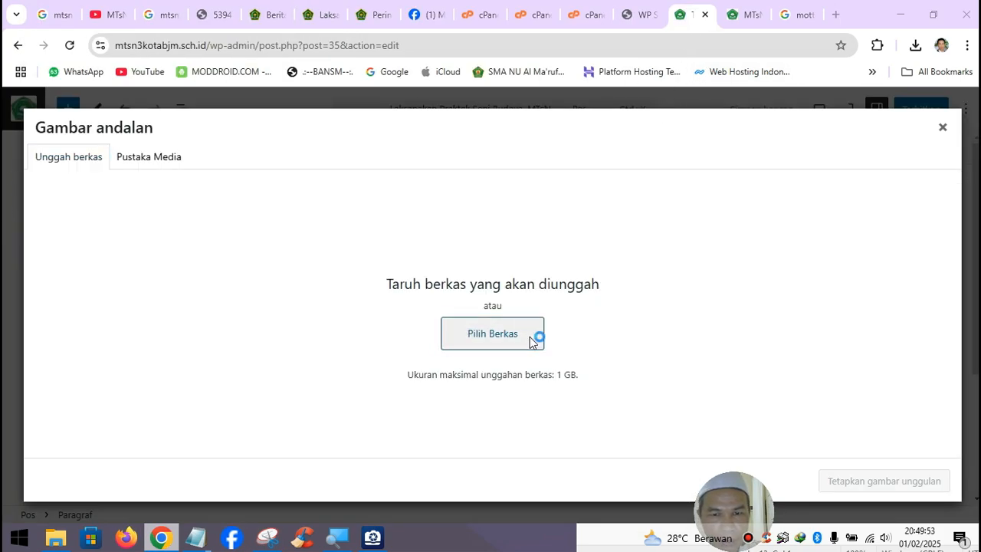
{"action": "left_click", "coordinate": [61, 177]}
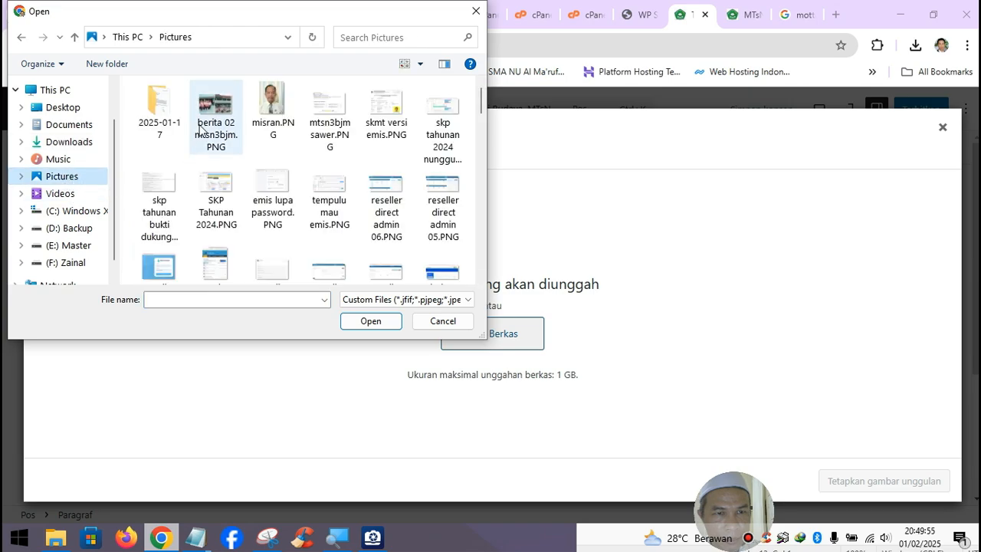
{"action": "left_click", "coordinate": [201, 130]}
{"action": "left_click", "coordinate": [371, 321]}
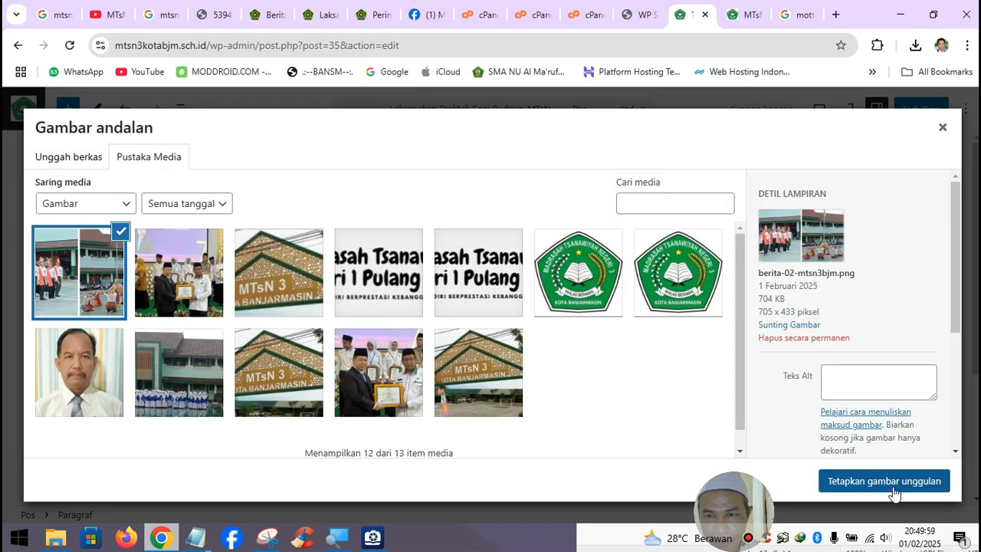
- Scale the uploaded image from 705 to 640 pixels wide (640 × 393)
{"action": "left_click", "coordinate": [791, 325]}
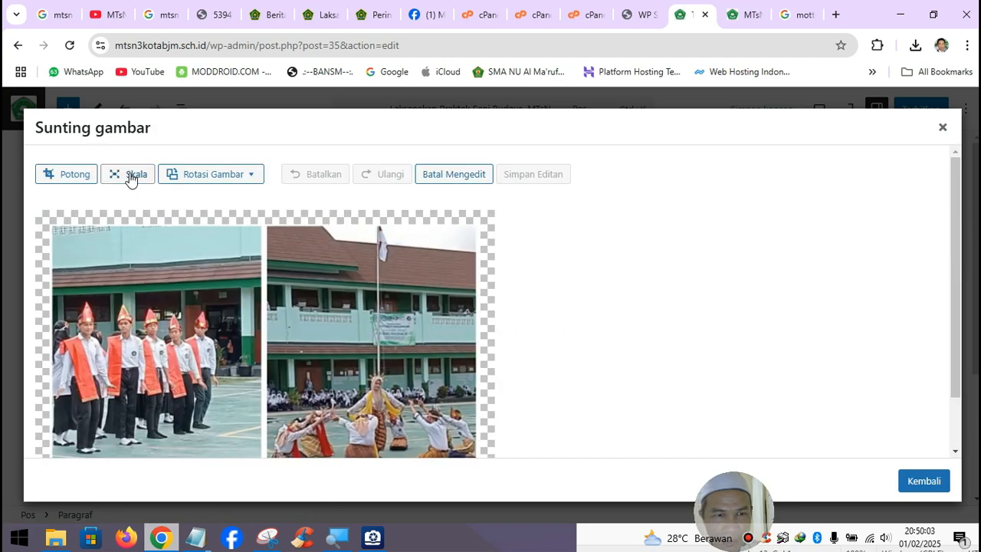
{"action": "left_click", "coordinate": [131, 176]}
{"action": "double_click", "coordinate": [541, 284]}
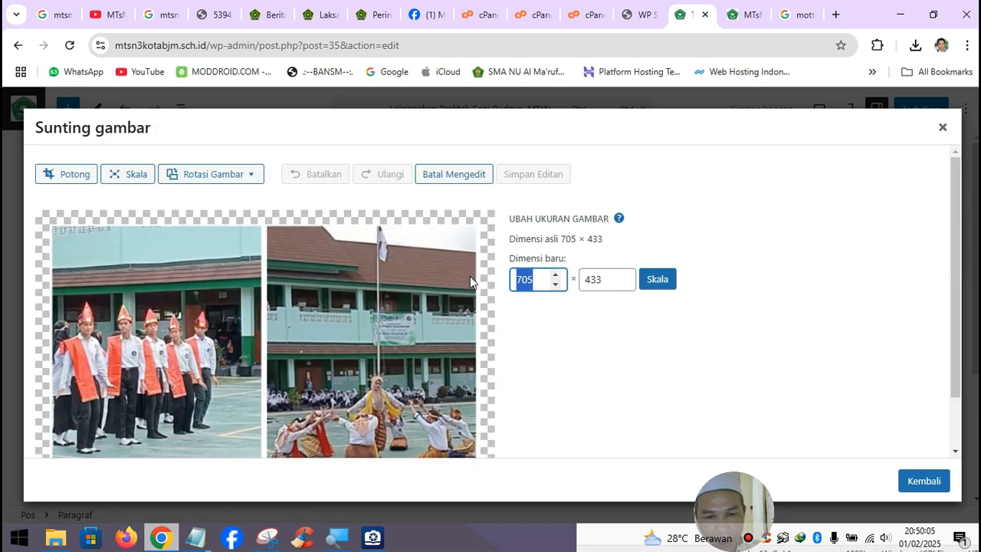
{"action": "type", "text": "640"}
{"action": "left_click", "coordinate": [658, 281]}
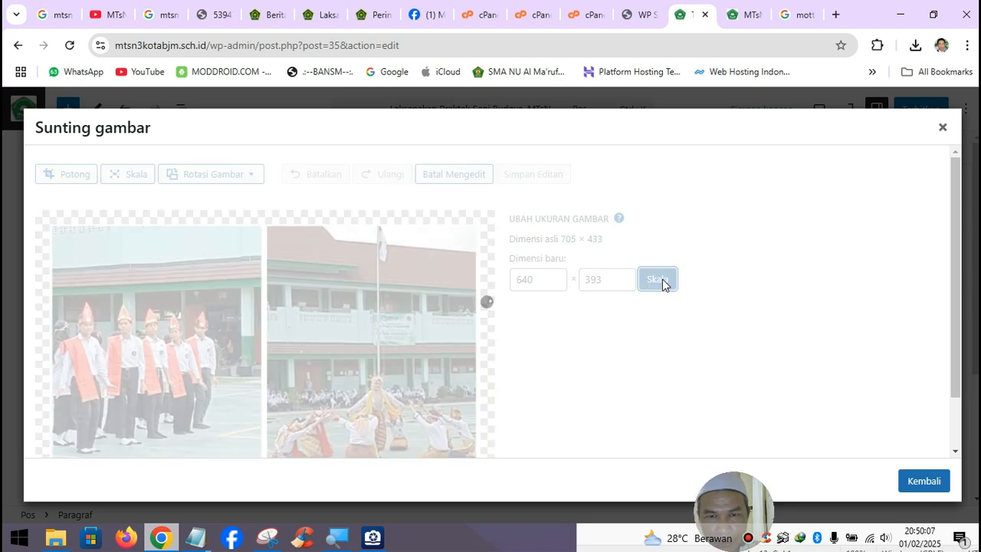
{"action": "left_click", "coordinate": [911, 480]}
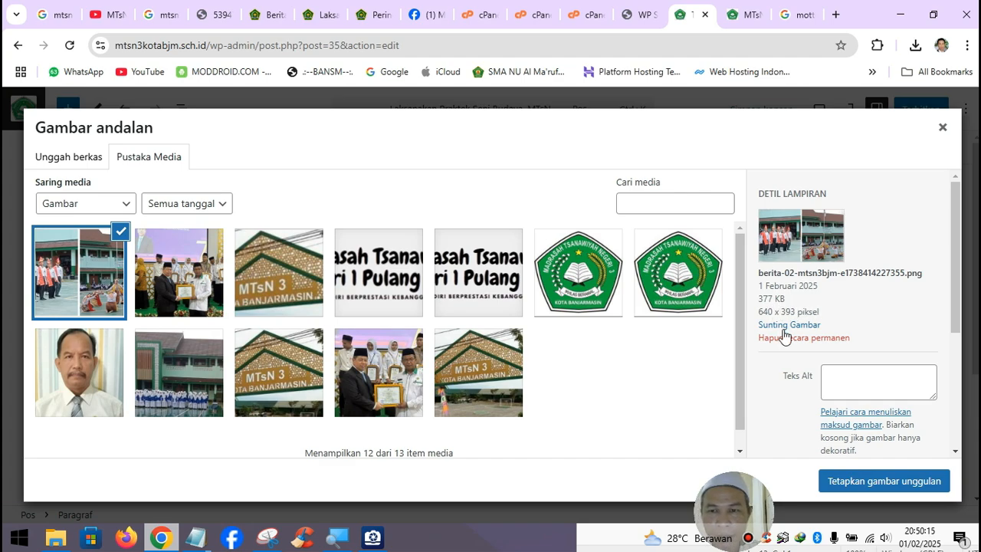
- Set the resized dance photo as the featured image and publish the post
{"action": "left_click", "coordinate": [897, 486]}
{"action": "scroll", "coordinate": [431, 334], "scroll_direction": "down", "scroll_amount": 15}
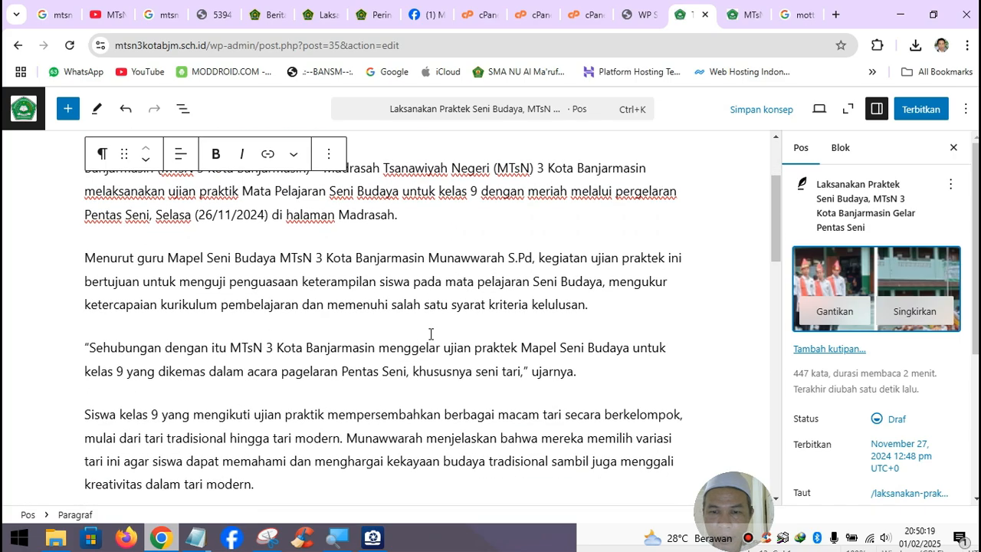
{"action": "left_click", "coordinate": [920, 107]}
{"action": "left_click", "coordinate": [922, 107]}
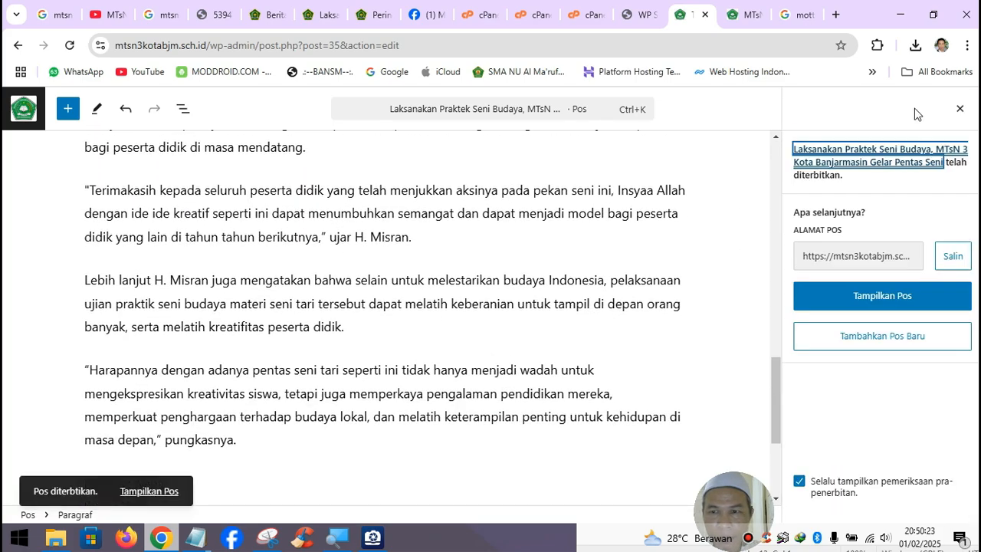
- Reload the MTsN 3 homepage and scroll down to the Kata Bijak section
{"action": "left_click", "coordinate": [751, 23]}
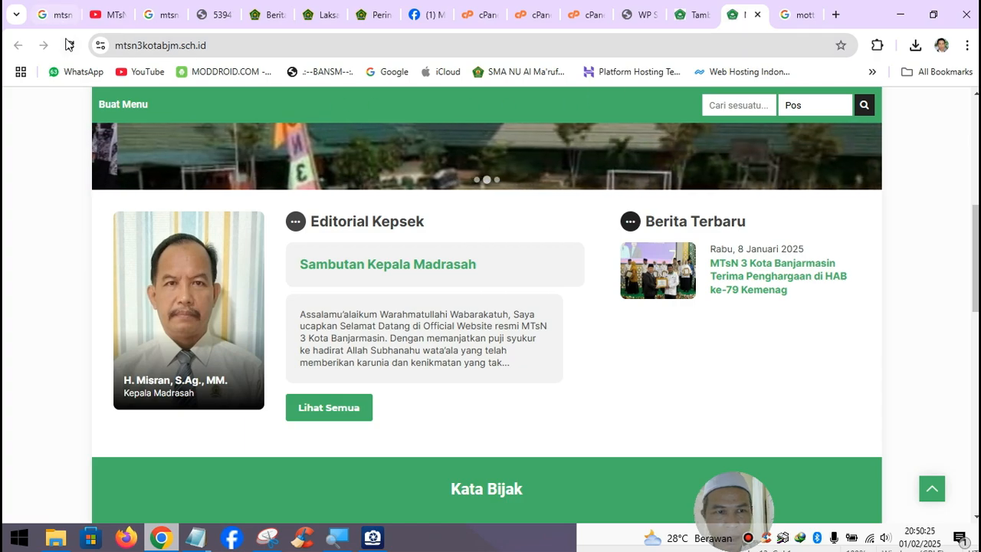
{"action": "left_click", "coordinate": [69, 45]}
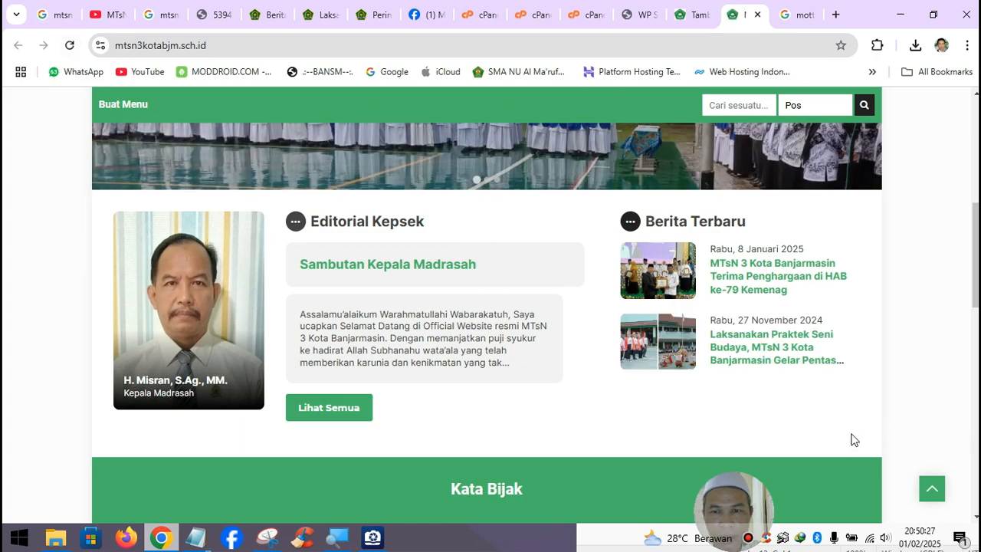
{"action": "scroll", "coordinate": [679, 331], "scroll_direction": "down", "scroll_amount": 3}
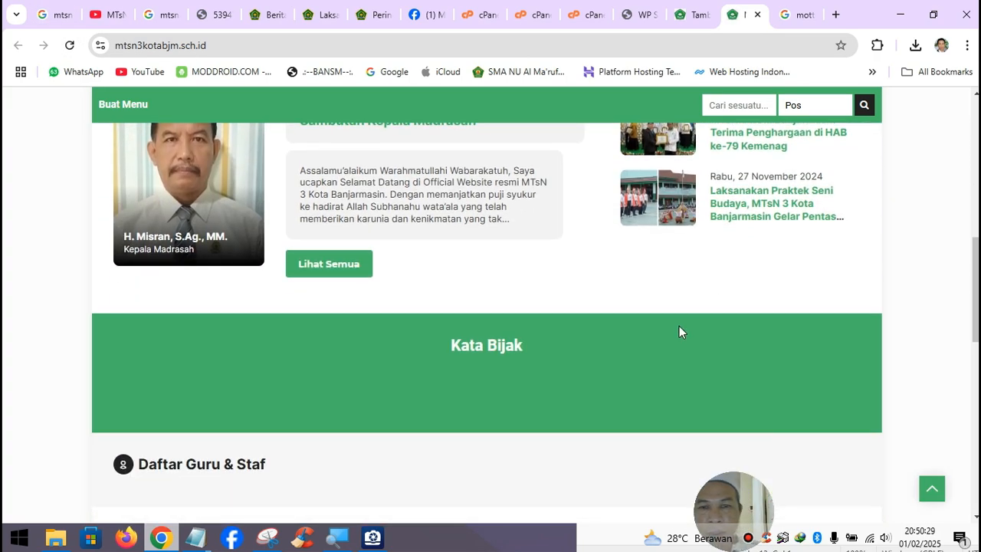
{"action": "scroll", "coordinate": [679, 331], "scroll_direction": "up", "scroll_amount": 2}
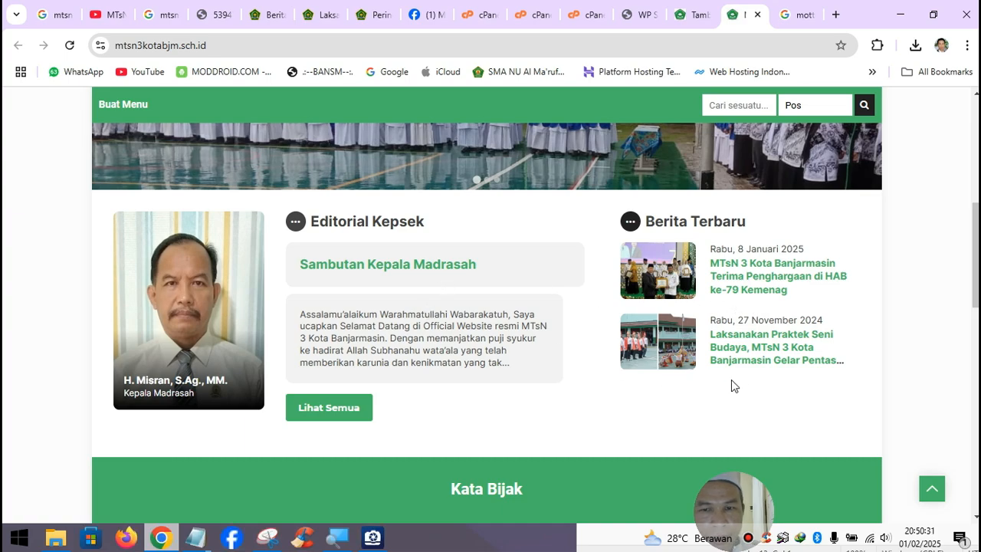
{"action": "scroll", "coordinate": [740, 379], "scroll_direction": "down", "scroll_amount": 3}
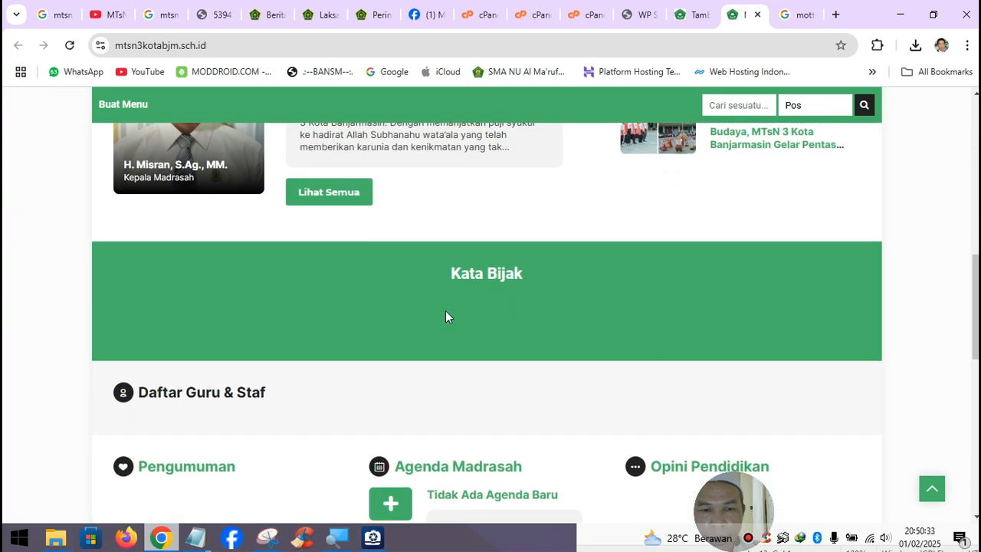
{"action": "scroll", "coordinate": [446, 312], "scroll_direction": "up", "scroll_amount": 7}
{"action": "scroll", "coordinate": [451, 313], "scroll_direction": "down", "scroll_amount": 4}
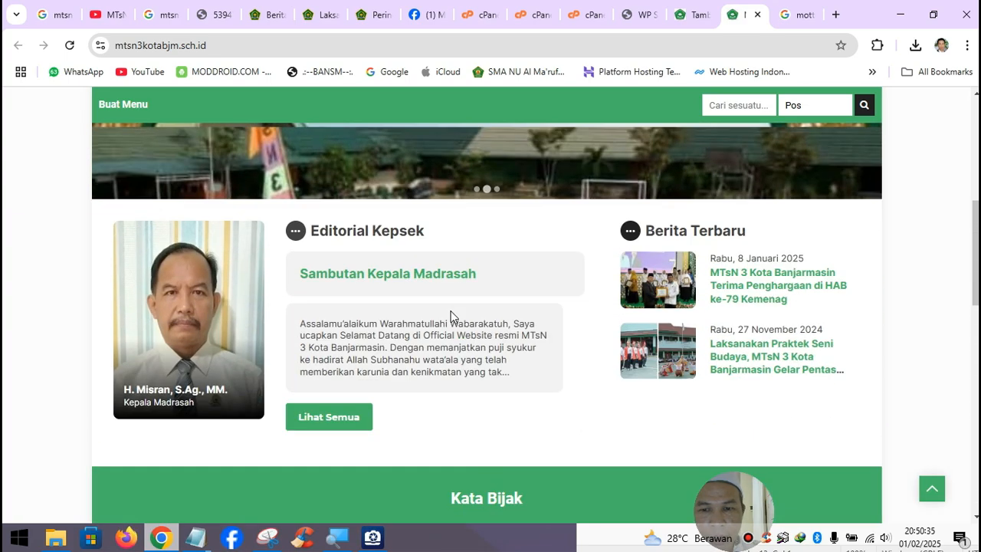
{"action": "scroll", "coordinate": [451, 314], "scroll_direction": "down", "scroll_amount": 1}
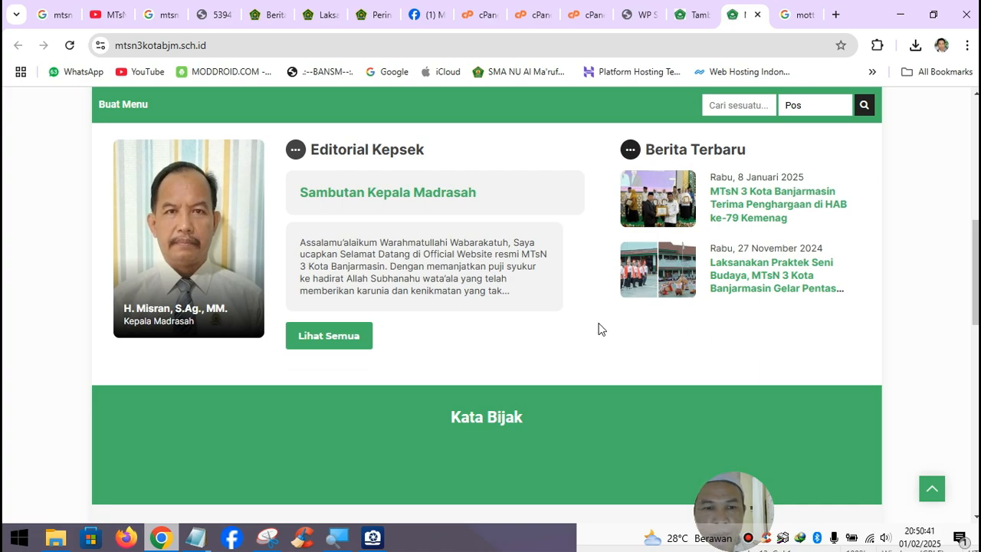
{"action": "scroll", "coordinate": [436, 340], "scroll_direction": "down", "scroll_amount": 1}
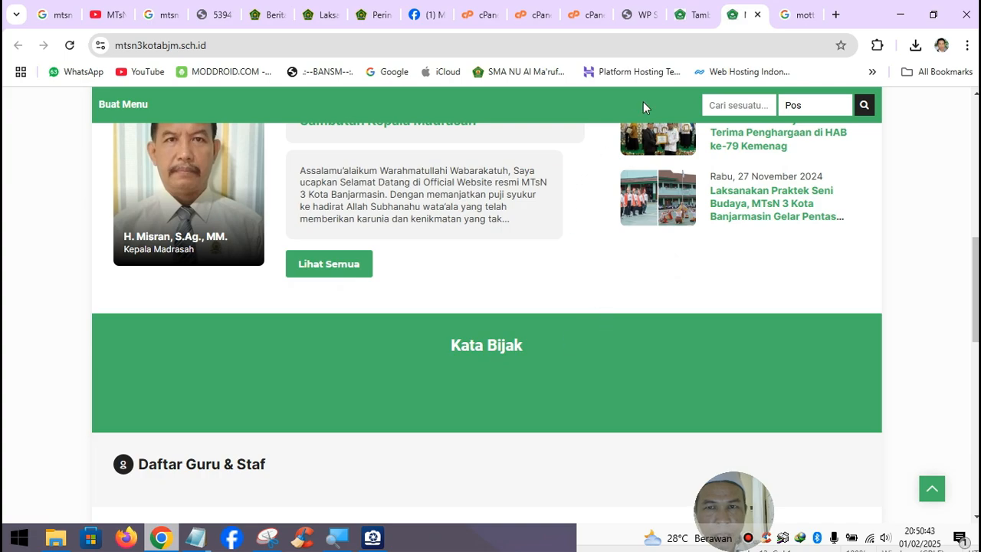
- Leave the post editor for the admin Posts list, then return to the madrasah motto search
{"action": "left_click", "coordinate": [692, 15]}
{"action": "left_click", "coordinate": [23, 108]}
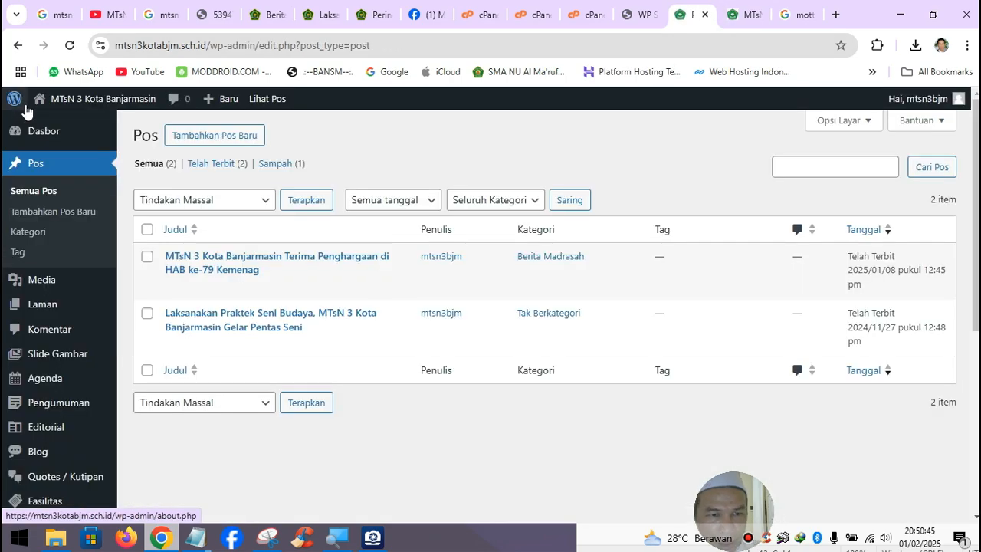
{"action": "scroll", "coordinate": [68, 444], "scroll_direction": "down", "scroll_amount": 2}
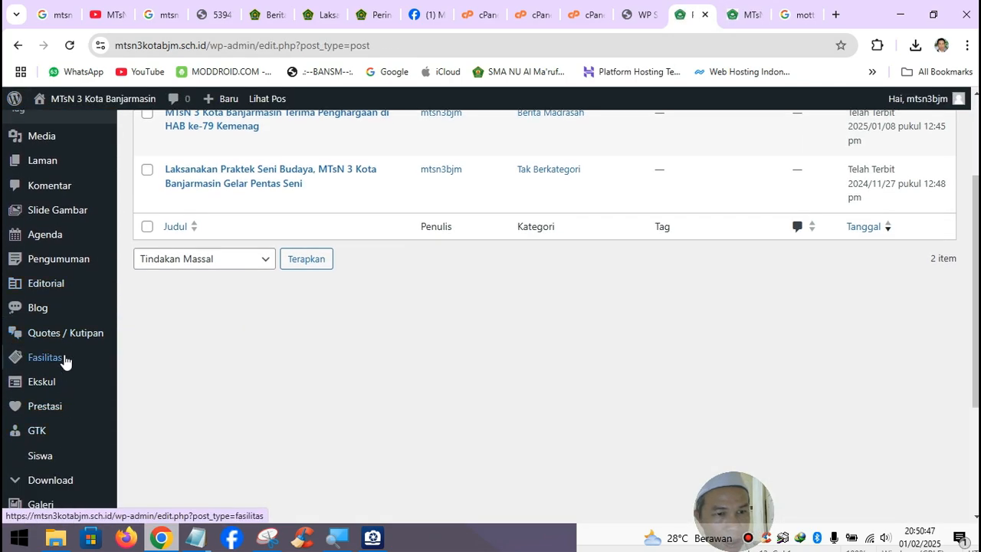
{"action": "mouse_move", "coordinate": [66, 333]}
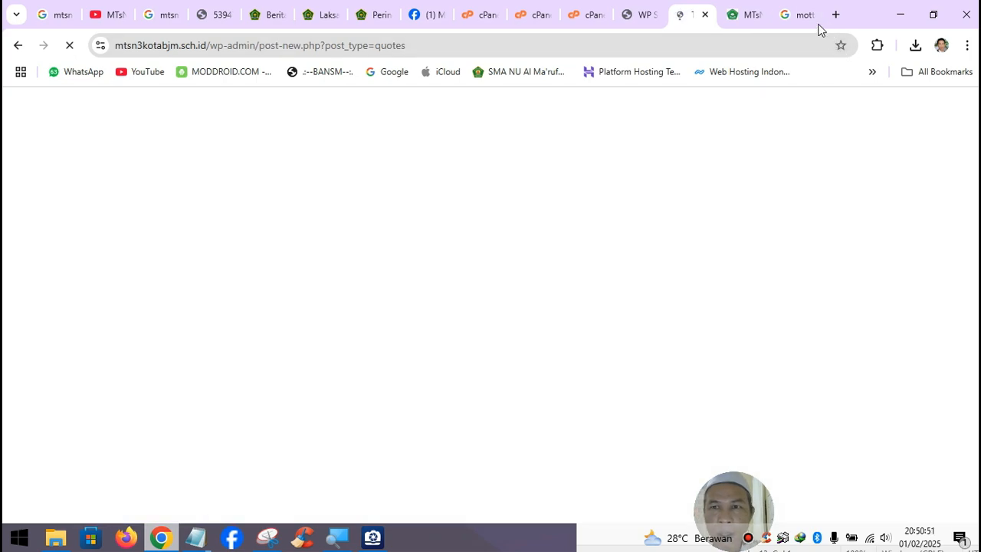
{"action": "left_click", "coordinate": [806, 23]}
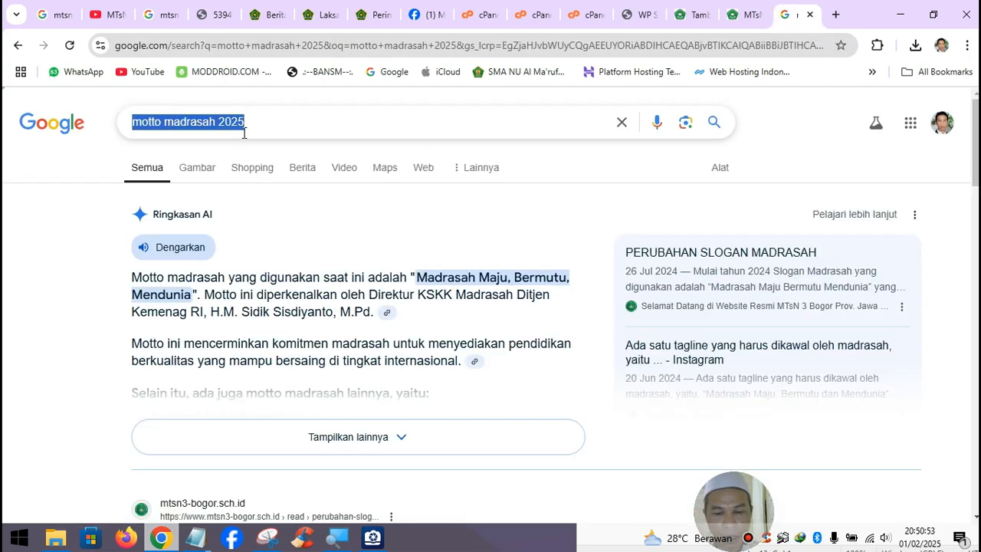
- Search for 'kumpulan kata' motivational sayings and open two detik articles in new tabs
{"action": "type", "text": "kumpulan"}
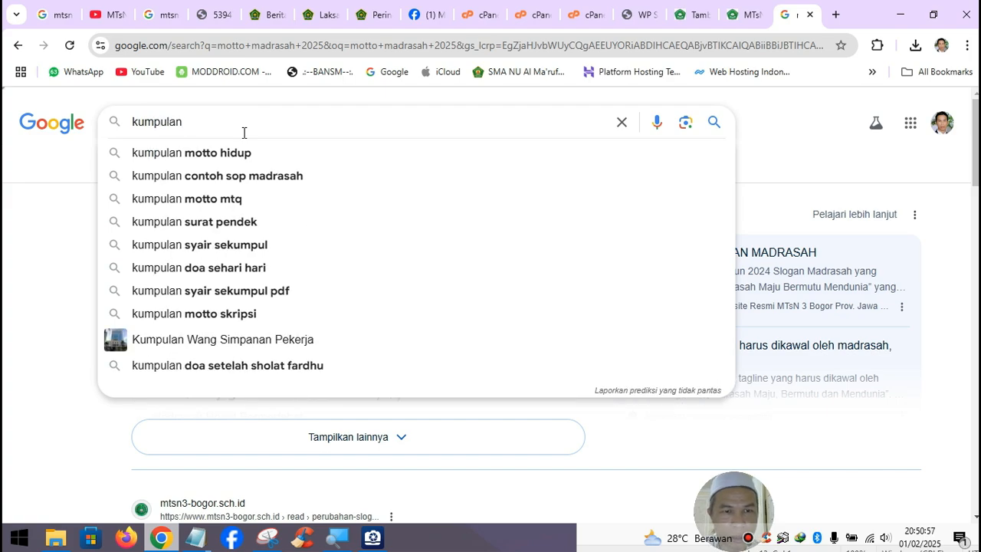
{"action": "type", "text": " k"}
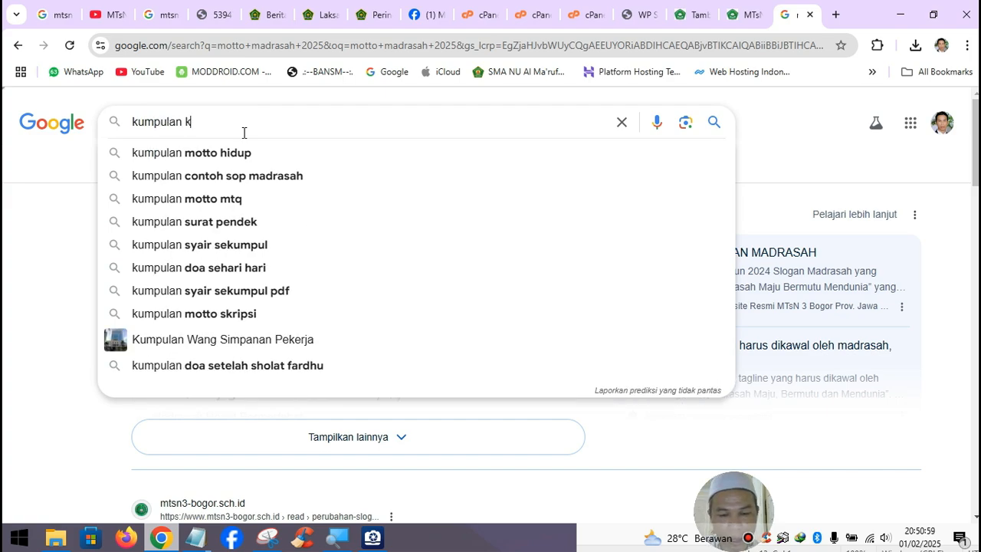
{"action": "type", "text": "ata"}
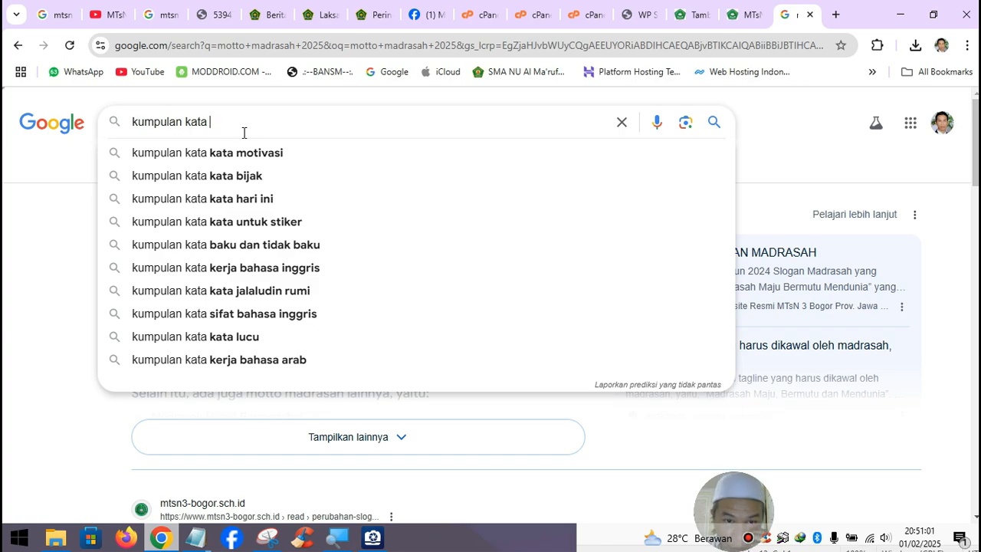
{"action": "left_click", "coordinate": [262, 158]}
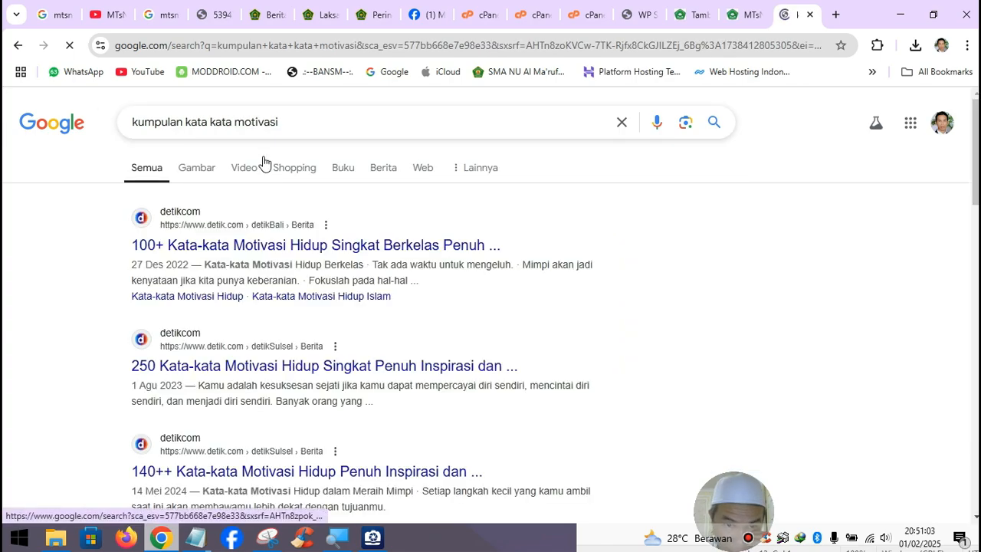
{"action": "right_click", "coordinate": [297, 242]}
{"action": "left_click", "coordinate": [429, 264]}
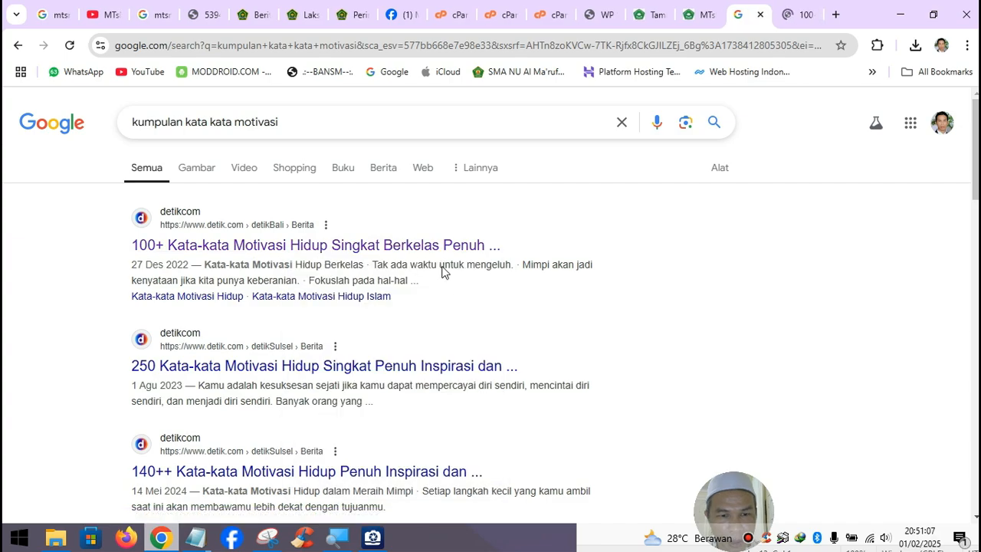
{"action": "scroll", "coordinate": [440, 268], "scroll_direction": "down", "scroll_amount": 2}
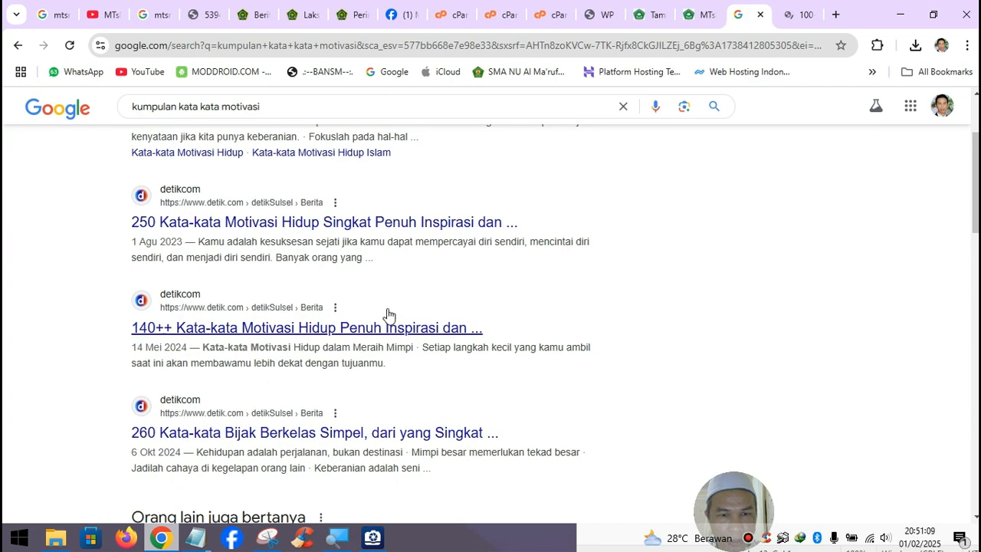
{"action": "right_click", "coordinate": [369, 328]}
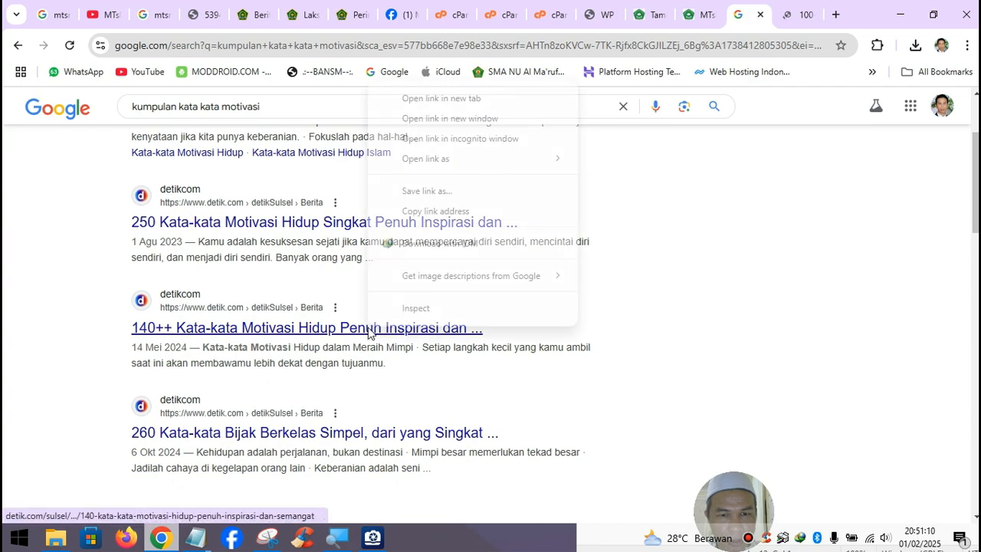
{"action": "left_click", "coordinate": [438, 98]}
{"action": "scroll", "coordinate": [615, 110], "scroll_direction": "up", "scroll_amount": 2}
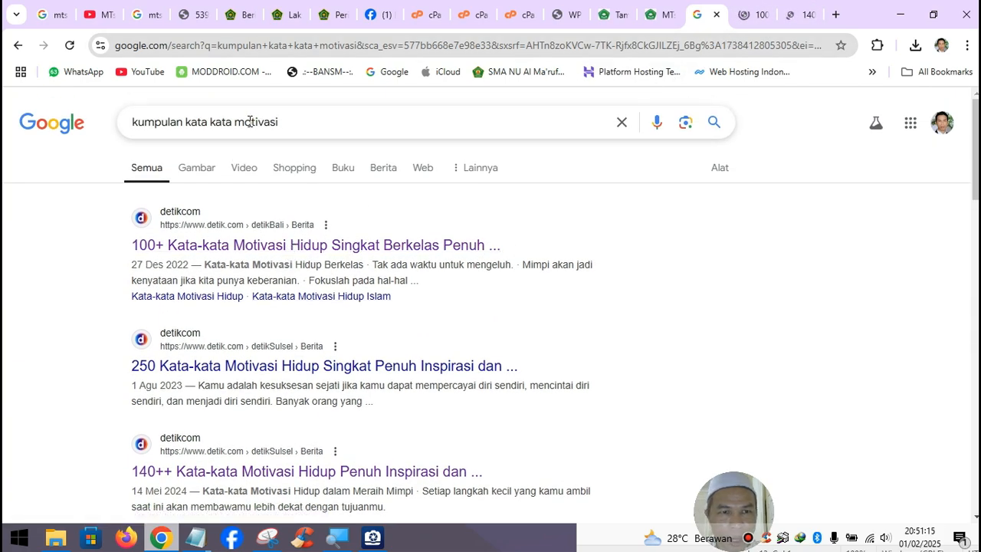
- Refine the search to Islamic sayings and open the Mutiara Islami and Liputan6 articles
{"action": "left_click", "coordinate": [281, 121]}
{"action": "type", "text": "dalam"}
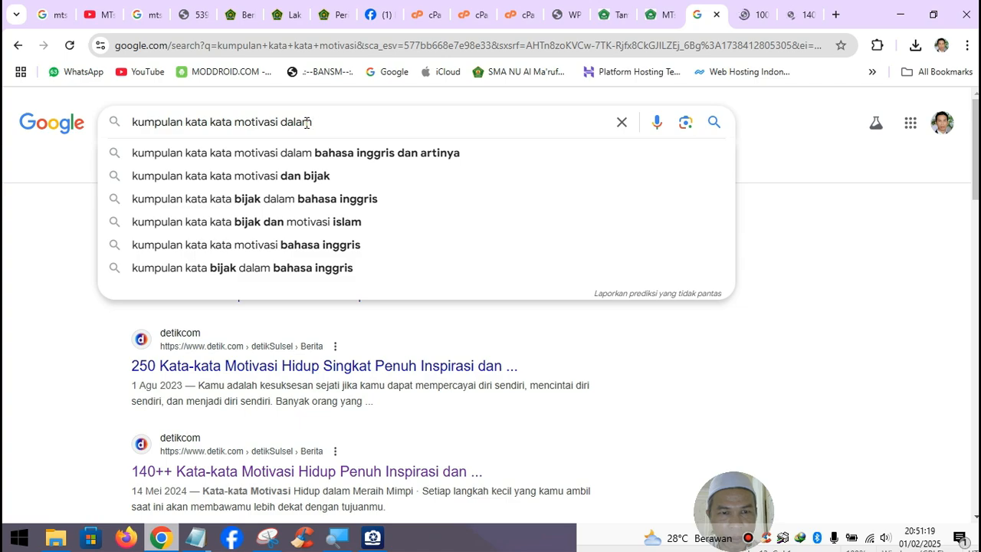
{"action": "left_click", "coordinate": [306, 221]}
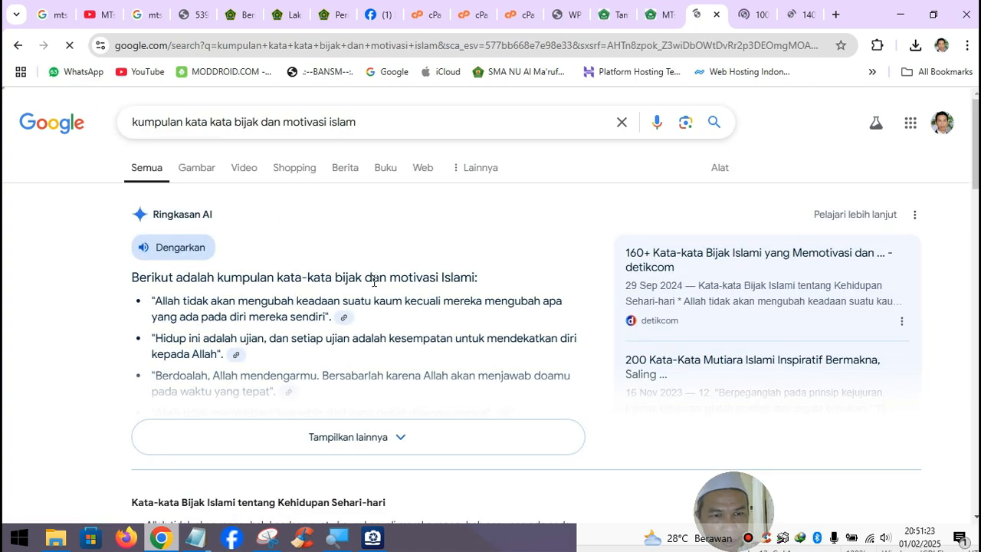
{"action": "scroll", "coordinate": [374, 281], "scroll_direction": "down", "scroll_amount": 2}
{"action": "left_click", "coordinate": [367, 289]}
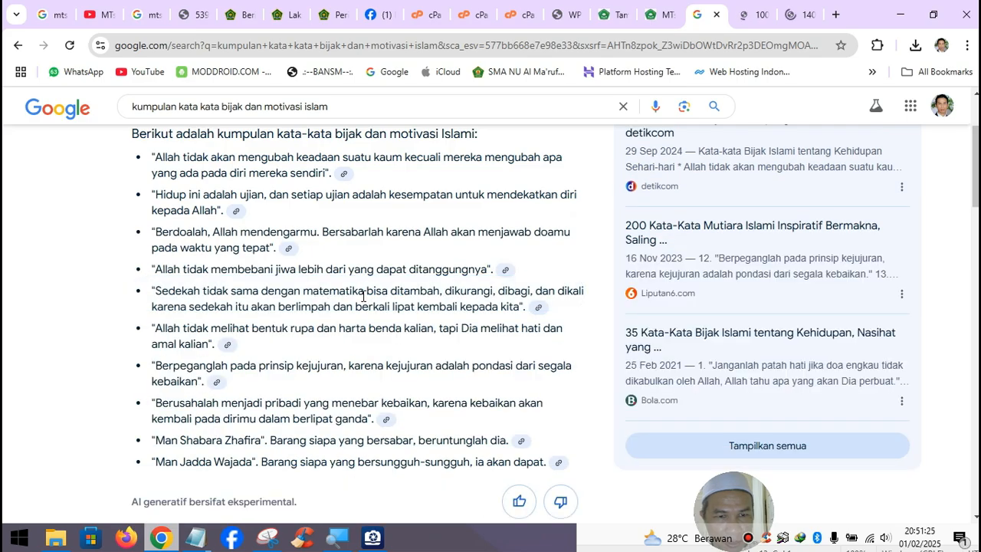
{"action": "scroll", "coordinate": [378, 294], "scroll_direction": "down", "scroll_amount": 7}
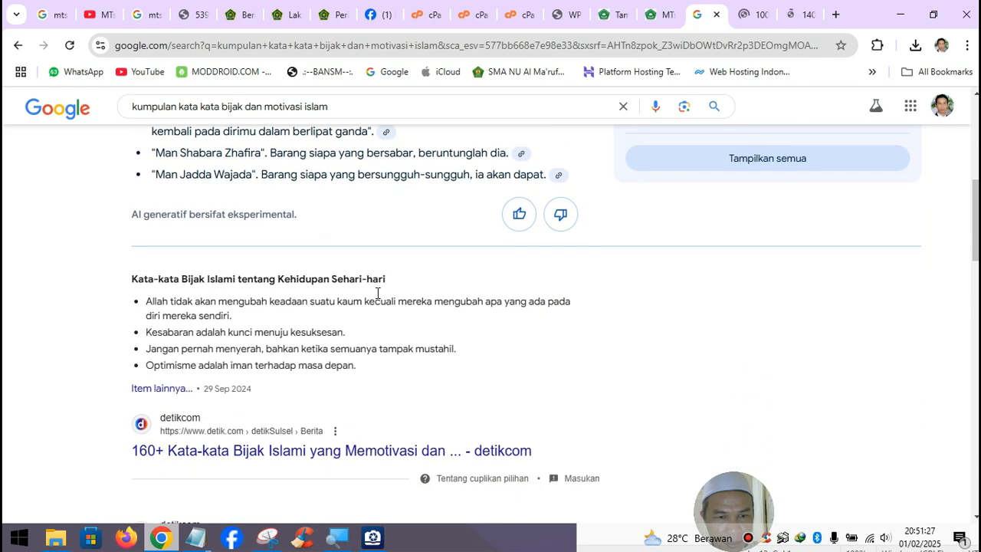
{"action": "scroll", "coordinate": [378, 299], "scroll_direction": "down", "scroll_amount": 1}
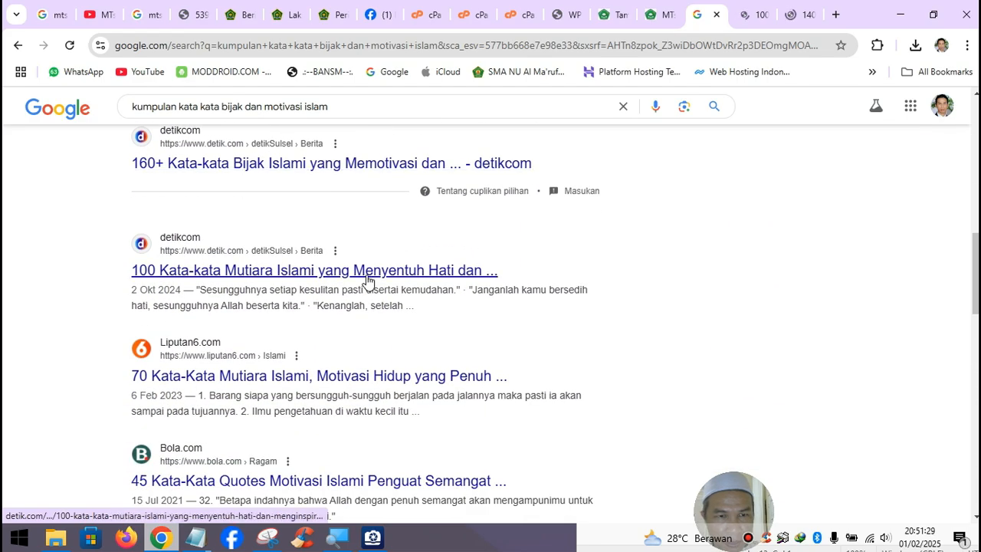
{"action": "right_click", "coordinate": [367, 281]}
{"action": "left_click", "coordinate": [403, 295]}
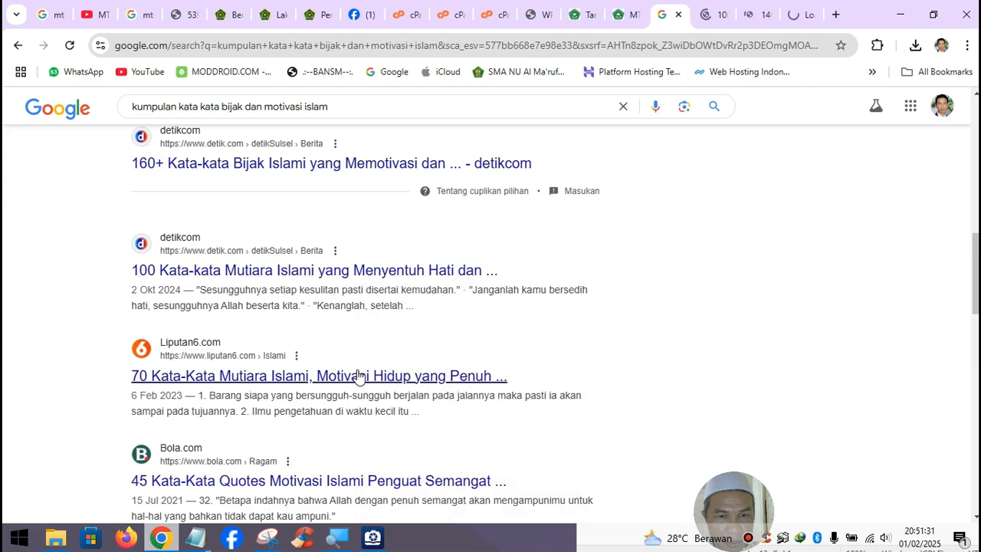
{"action": "right_click", "coordinate": [357, 375]}
{"action": "left_click", "coordinate": [458, 145]}
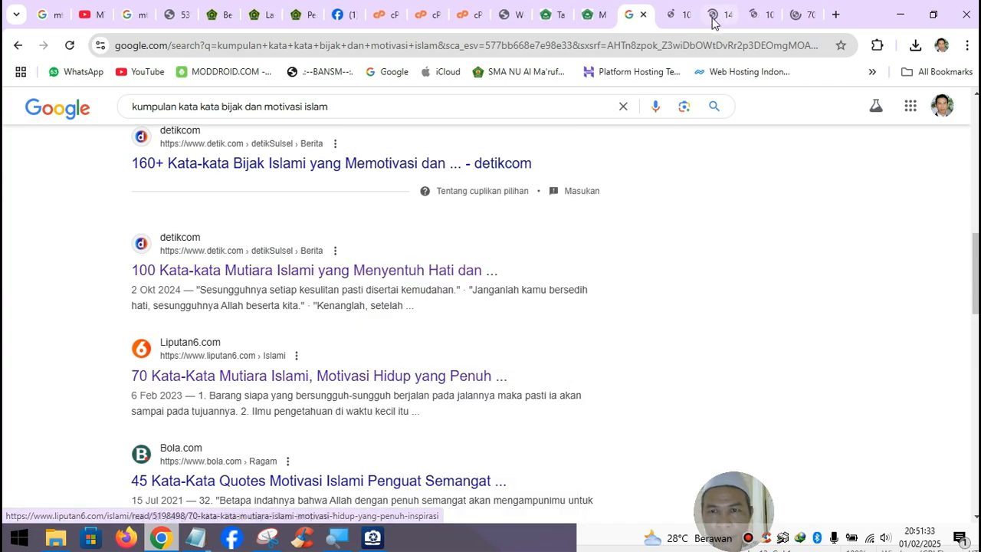
- Skim and close the detikbali, detikSulsel 140++ and detik quotes articles
{"action": "key", "text": "ctrl+Tab"}
{"action": "scroll", "coordinate": [425, 339], "scroll_direction": "down", "scroll_amount": 15}
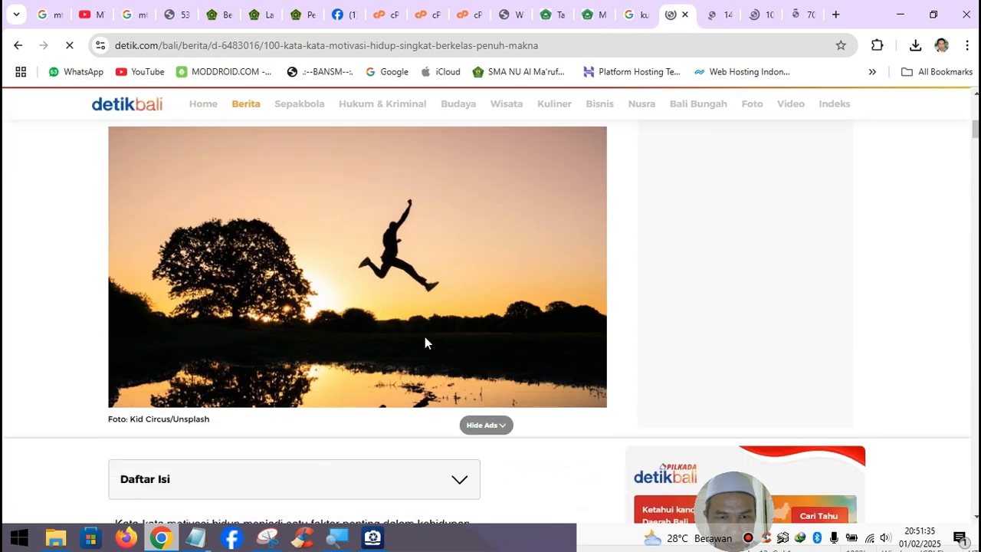
{"action": "scroll", "coordinate": [427, 335], "scroll_direction": "up", "scroll_amount": 3}
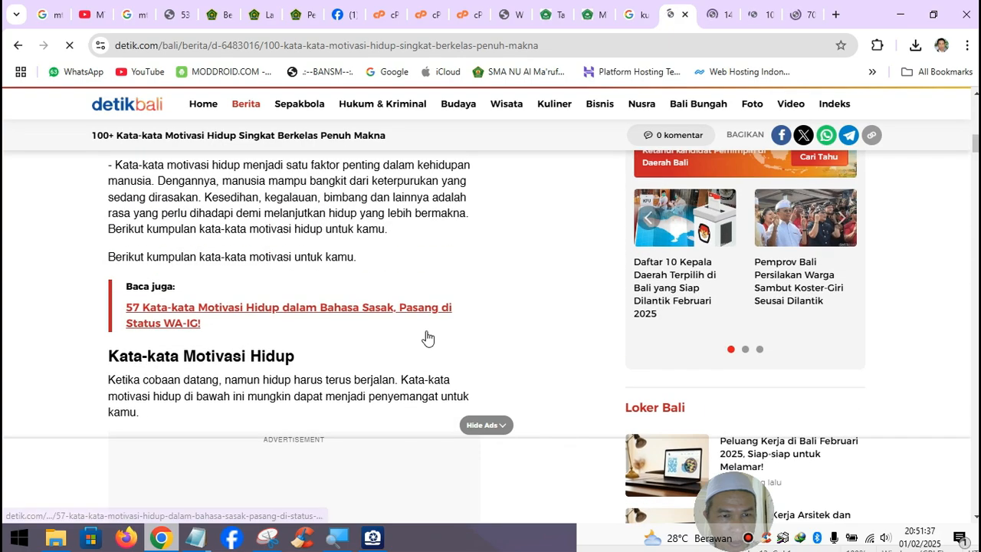
{"action": "scroll", "coordinate": [314, 284], "scroll_direction": "down", "scroll_amount": 4}
{"action": "scroll", "coordinate": [317, 280], "scroll_direction": "down", "scroll_amount": 1}
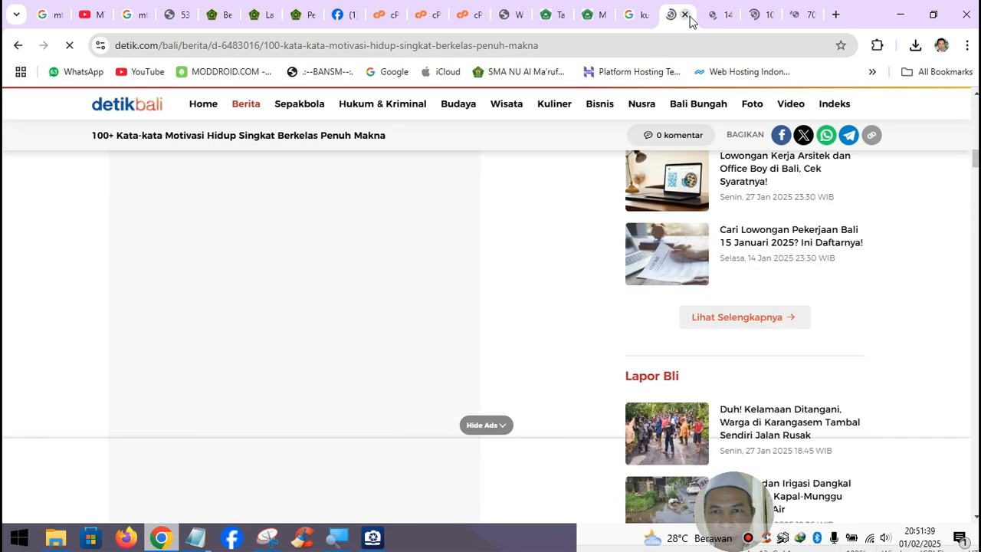
{"action": "left_click", "coordinate": [685, 14]}
{"action": "scroll", "coordinate": [494, 269], "scroll_direction": "down", "scroll_amount": 3}
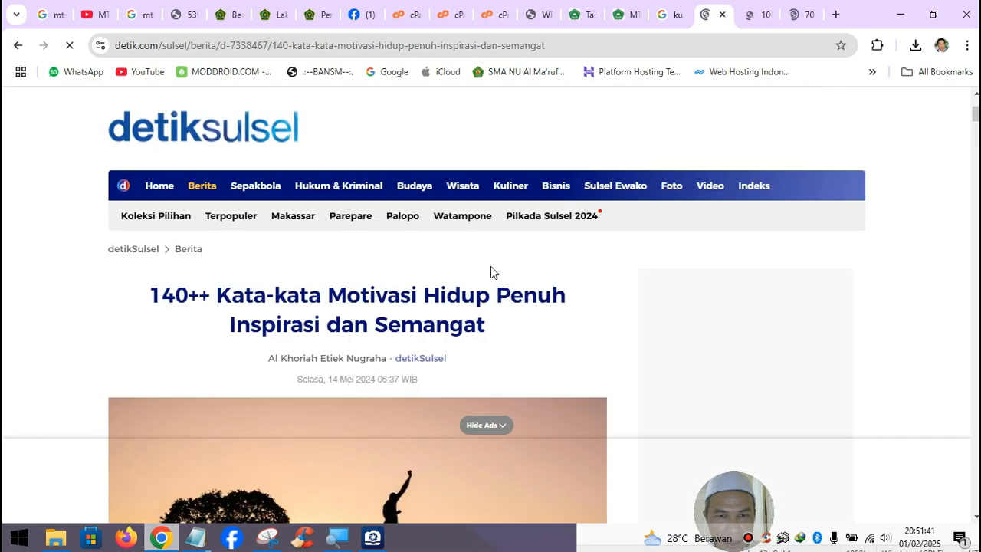
{"action": "left_click", "coordinate": [722, 14]}
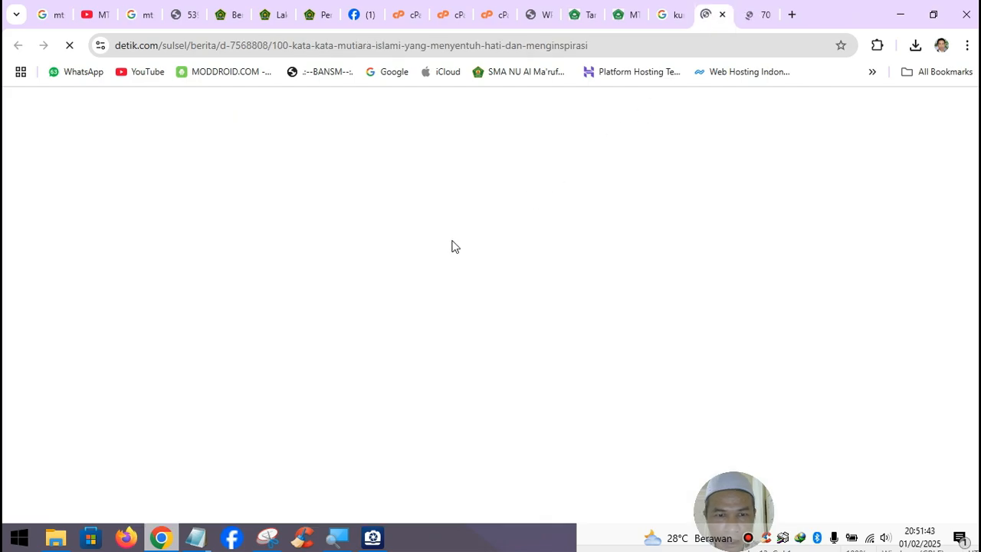
{"action": "scroll", "coordinate": [446, 249], "scroll_direction": "down", "scroll_amount": 10}
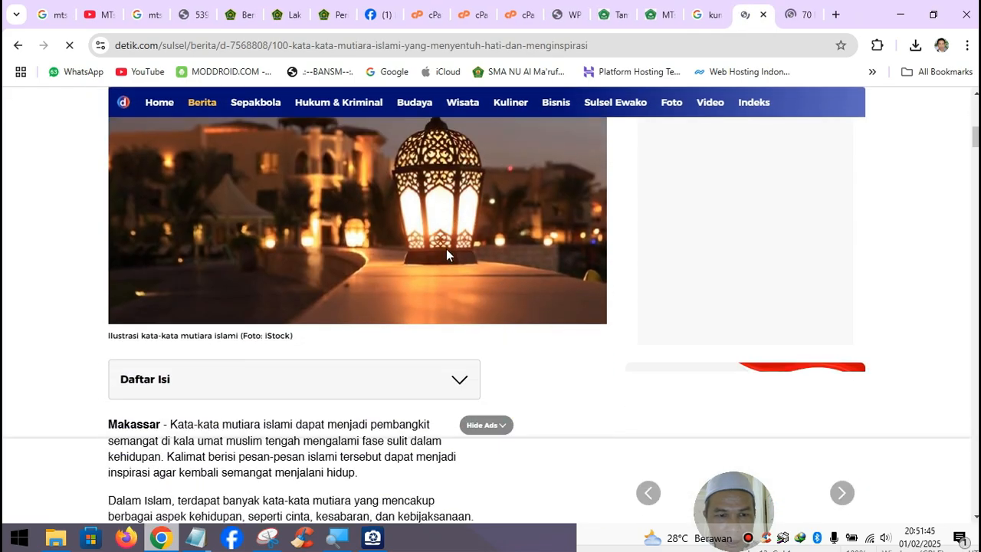
{"action": "scroll", "coordinate": [449, 245], "scroll_direction": "down", "scroll_amount": 10}
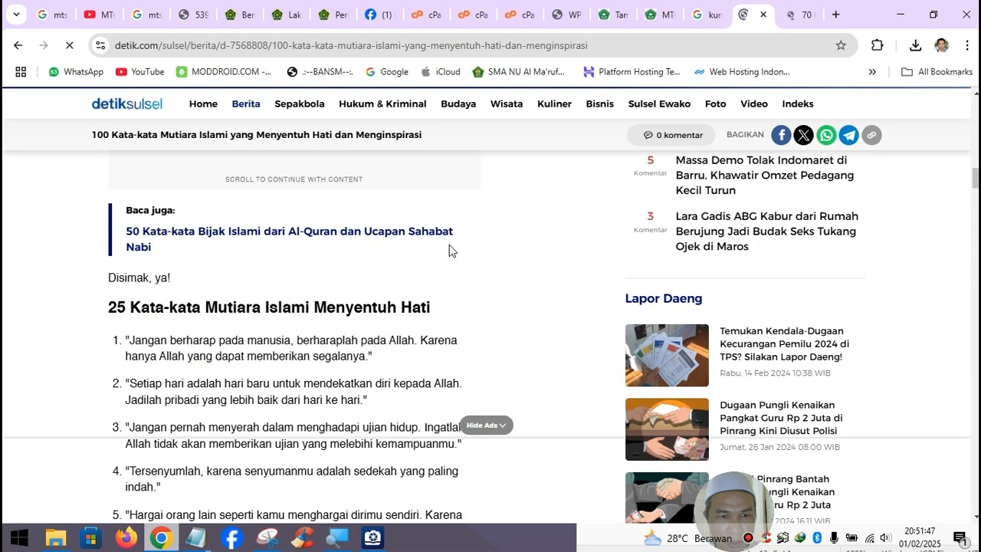
{"action": "scroll", "coordinate": [449, 244], "scroll_direction": "down", "scroll_amount": 7}
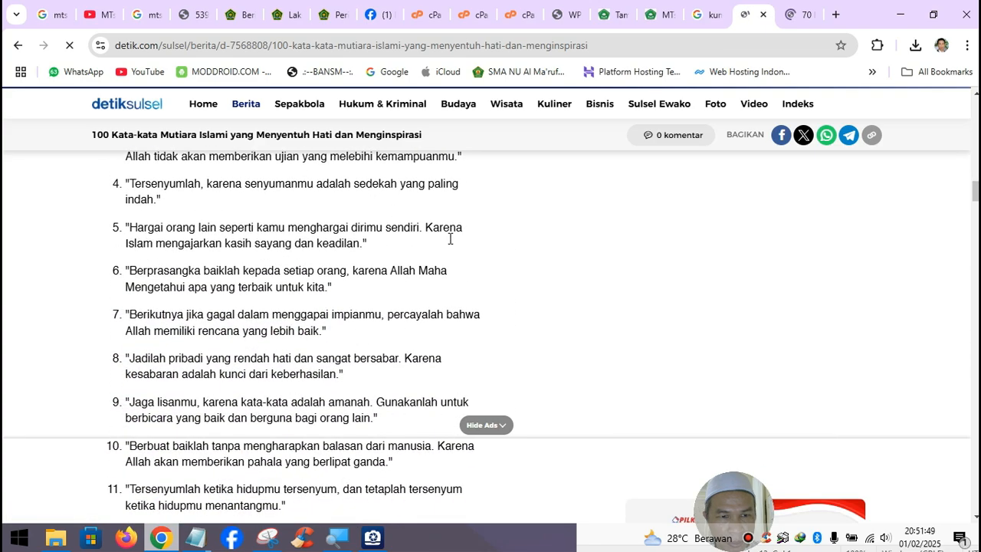
{"action": "scroll", "coordinate": [449, 244], "scroll_direction": "down", "scroll_amount": 10}
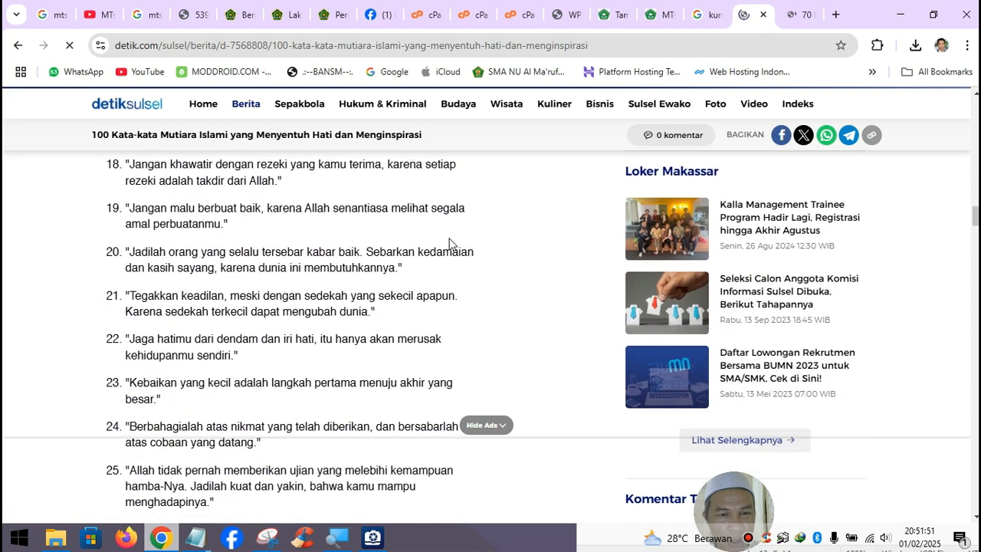
{"action": "scroll", "coordinate": [449, 244], "scroll_direction": "down", "scroll_amount": 12}
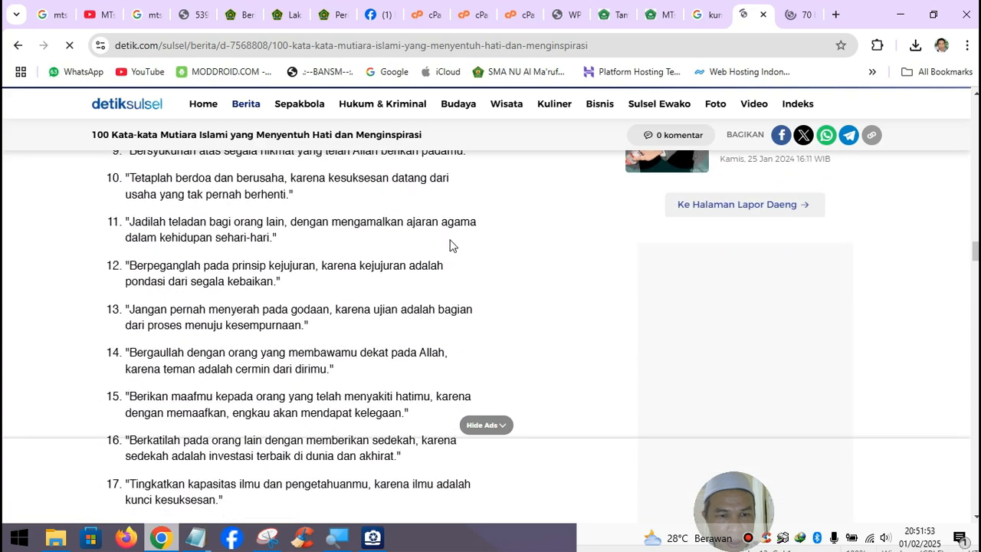
{"action": "scroll", "coordinate": [451, 241], "scroll_direction": "down", "scroll_amount": 7}
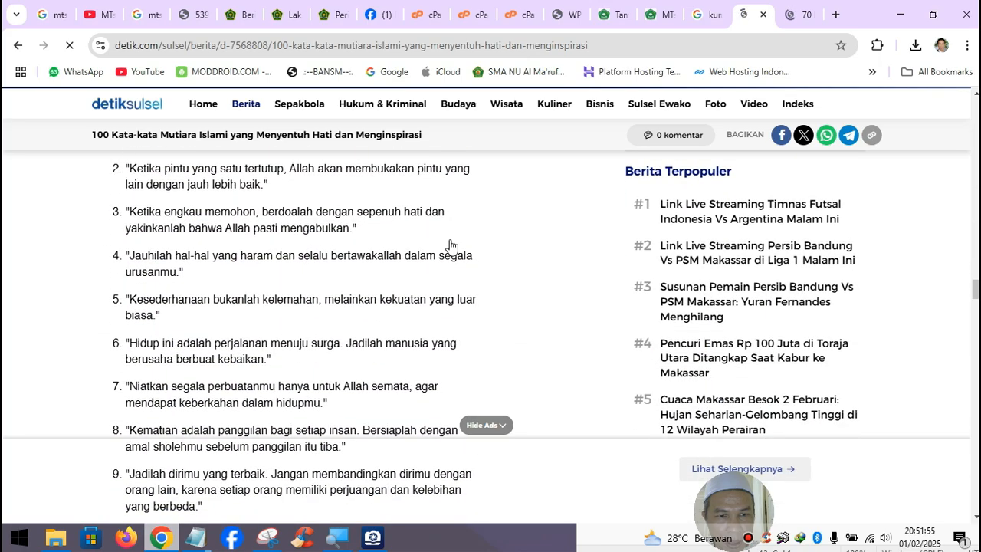
{"action": "scroll", "coordinate": [450, 245], "scroll_direction": "down", "scroll_amount": 12}
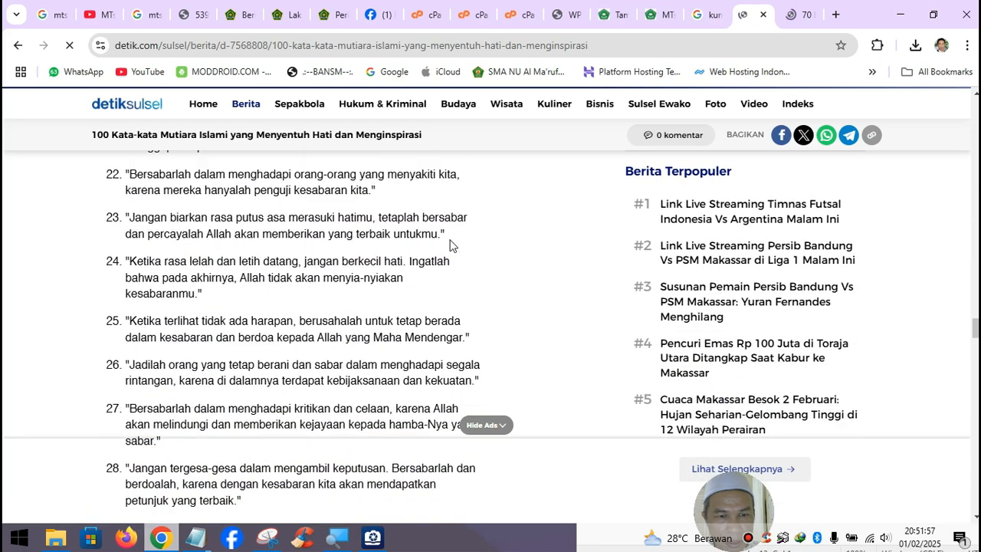
{"action": "left_click", "coordinate": [761, 16]}
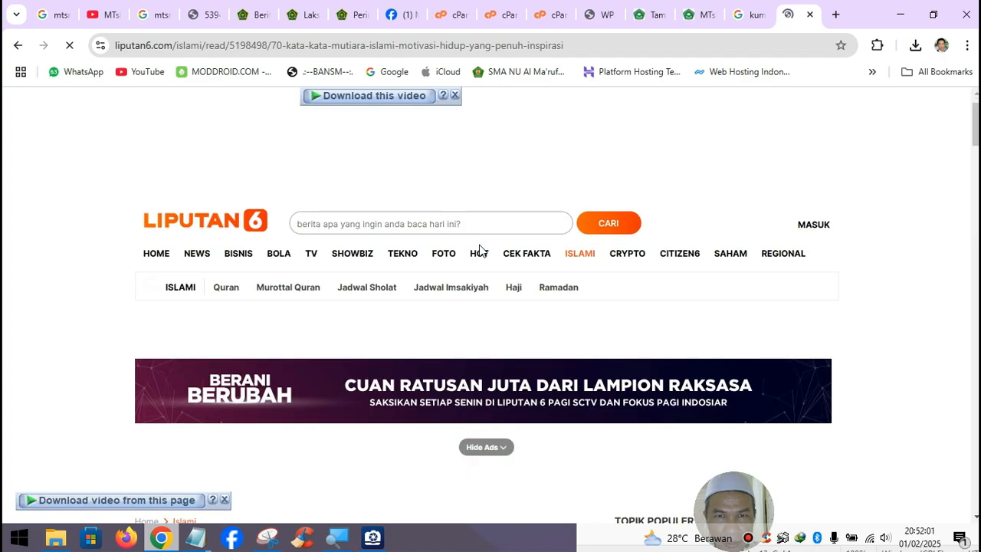
- Scroll the Liputan6 article to page 2 where Imam Syafii's quote 9 appears
{"action": "scroll", "coordinate": [478, 250], "scroll_direction": "down", "scroll_amount": 10}
{"action": "scroll", "coordinate": [479, 250], "scroll_direction": "down", "scroll_amount": 15}
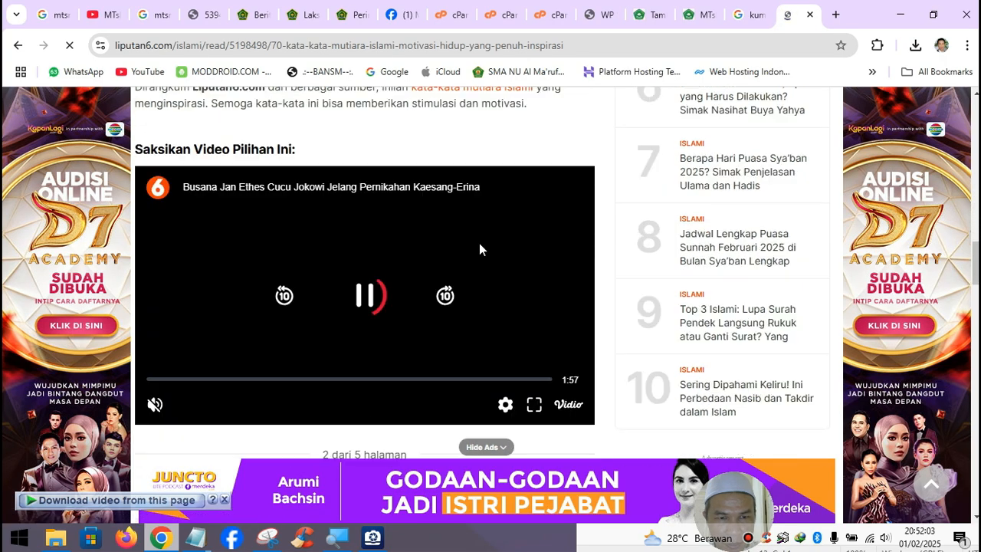
{"action": "scroll", "coordinate": [479, 249], "scroll_direction": "down", "scroll_amount": 9}
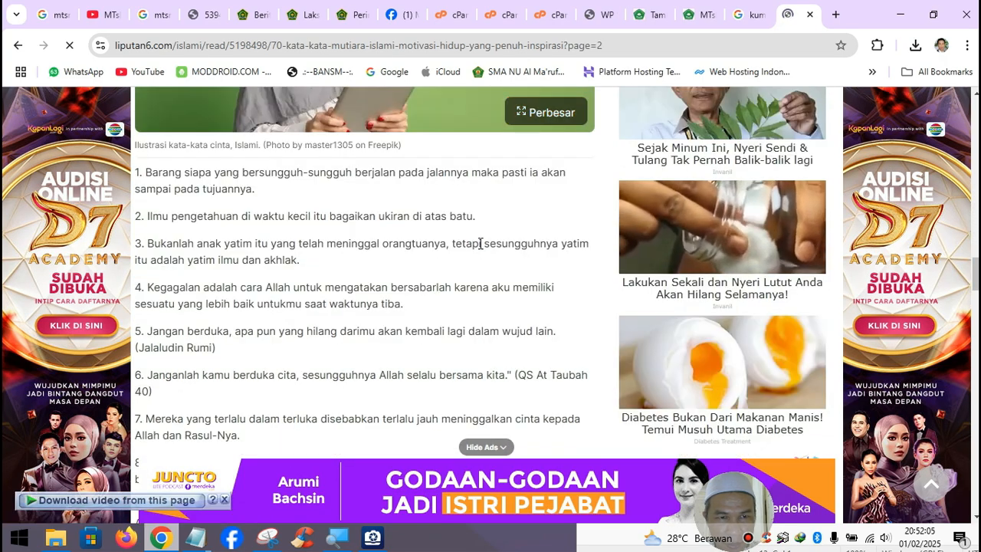
{"action": "scroll", "coordinate": [479, 245], "scroll_direction": "up", "scroll_amount": 3}
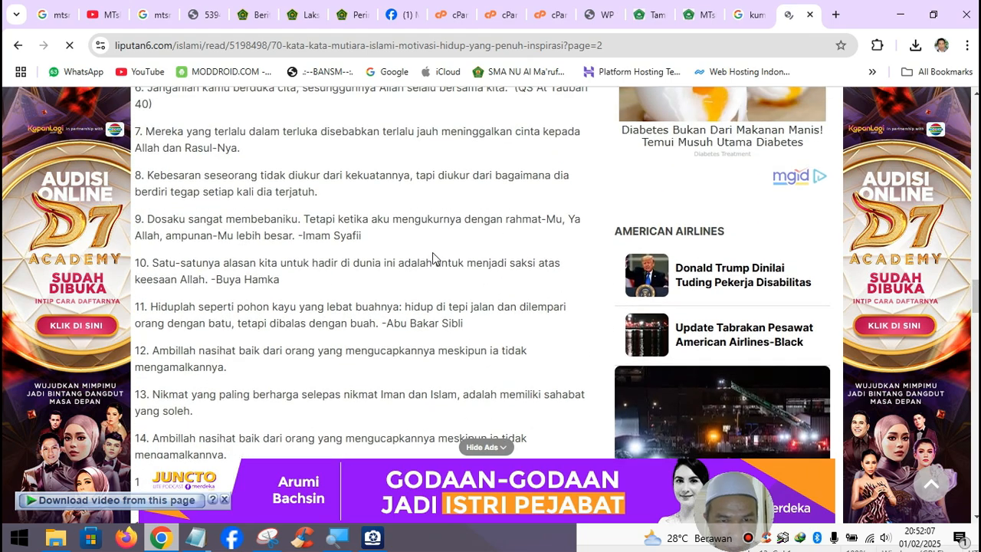
{"action": "scroll", "coordinate": [379, 249], "scroll_direction": "down", "scroll_amount": 1}
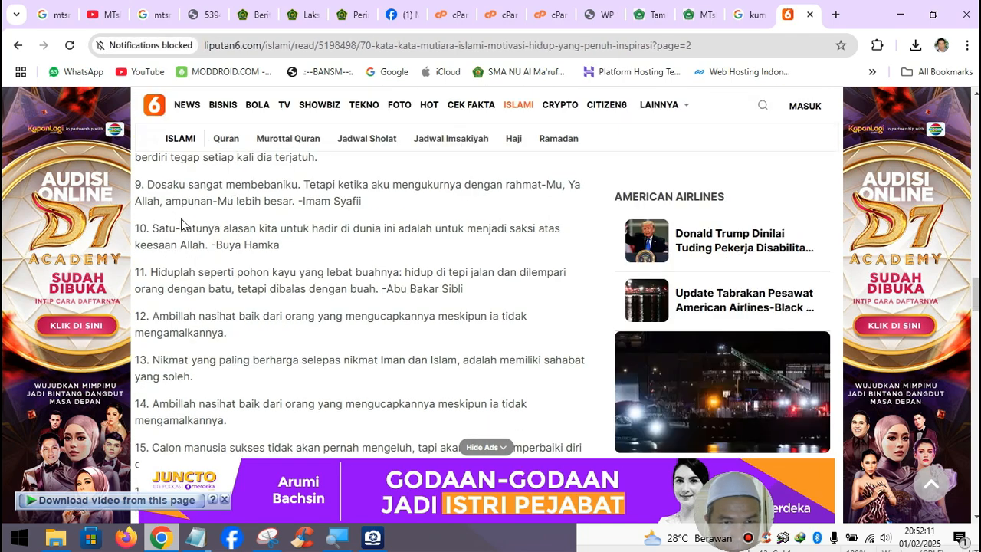
{"action": "scroll", "coordinate": [181, 223], "scroll_direction": "up", "scroll_amount": 1}
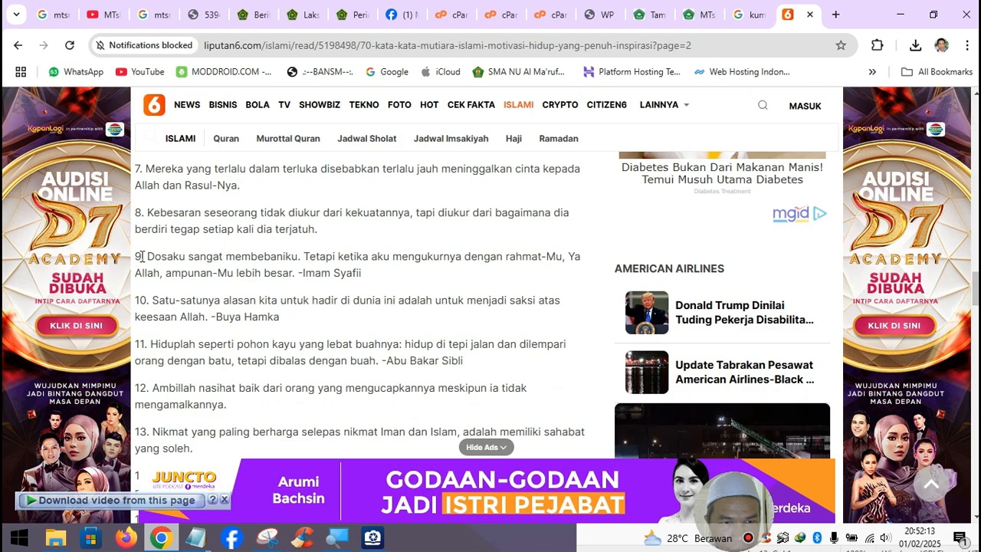
- Select Liputan6 quotes 9–11 and start a fresh Notepad note, discarding the speech text
{"action": "left_click_drag", "start_coordinate": [138, 253], "coordinate": [462, 368]}
{"action": "key", "text": "ctrl+c"}
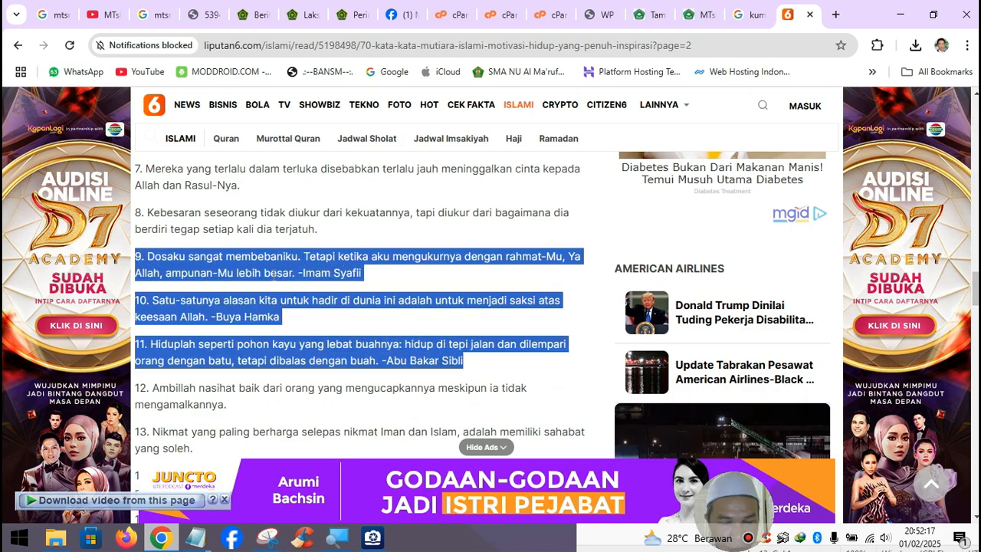
{"action": "left_click", "coordinate": [199, 541]}
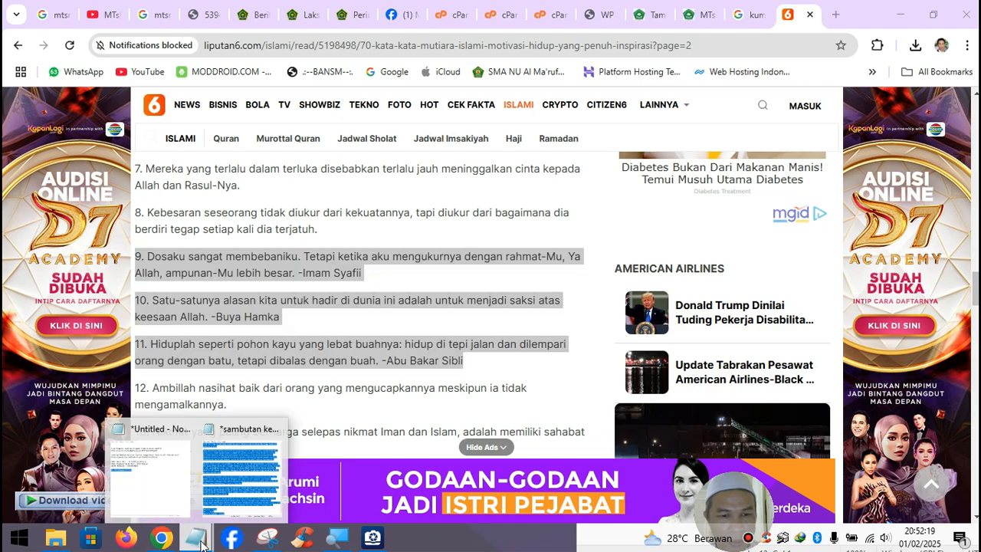
{"action": "left_click", "coordinate": [241, 467]}
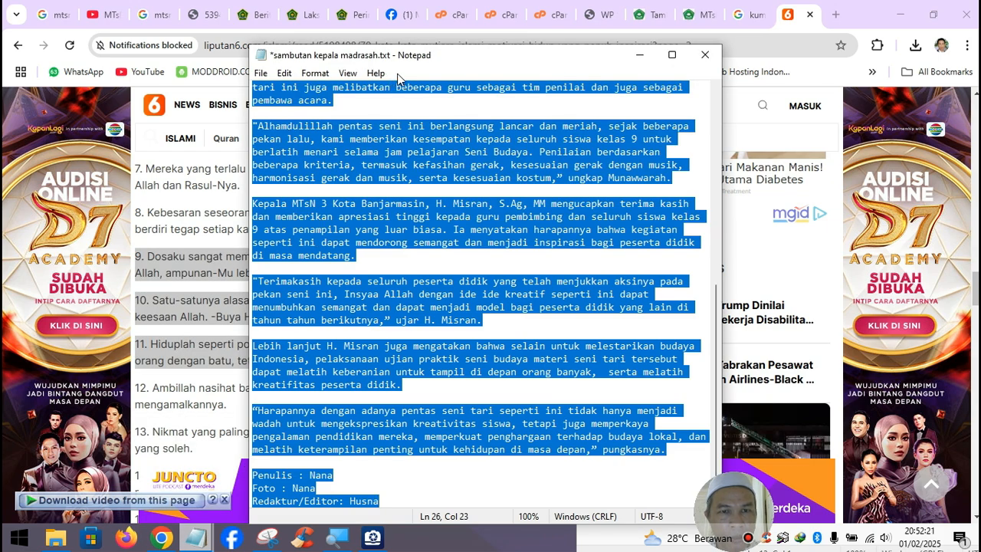
{"action": "left_click", "coordinate": [261, 73]}
{"action": "left_click", "coordinate": [274, 90]}
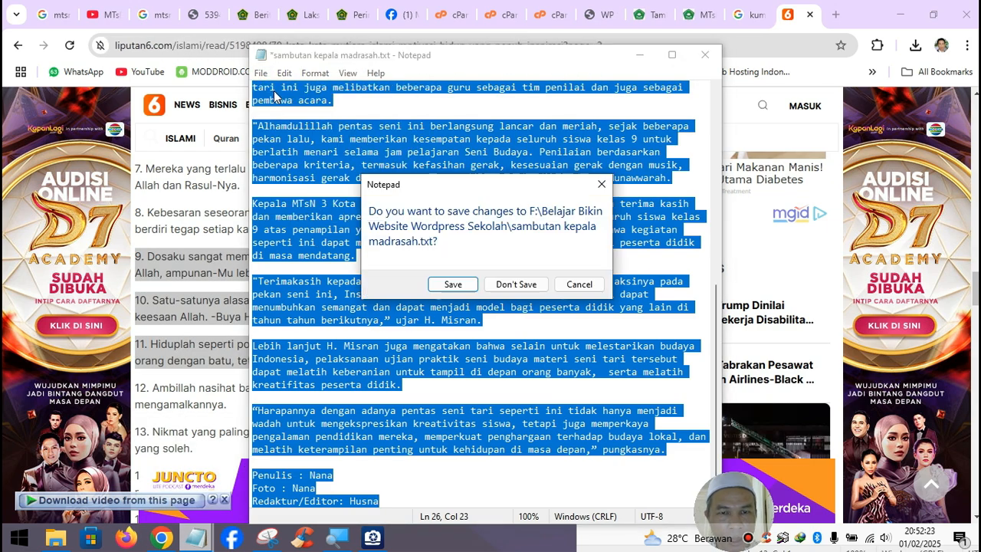
{"action": "left_click", "coordinate": [512, 283]}
- Paste the three quotes, remove the numbers 9 and 10, and minimise Notepad
{"action": "key", "text": "ctrl+v"}
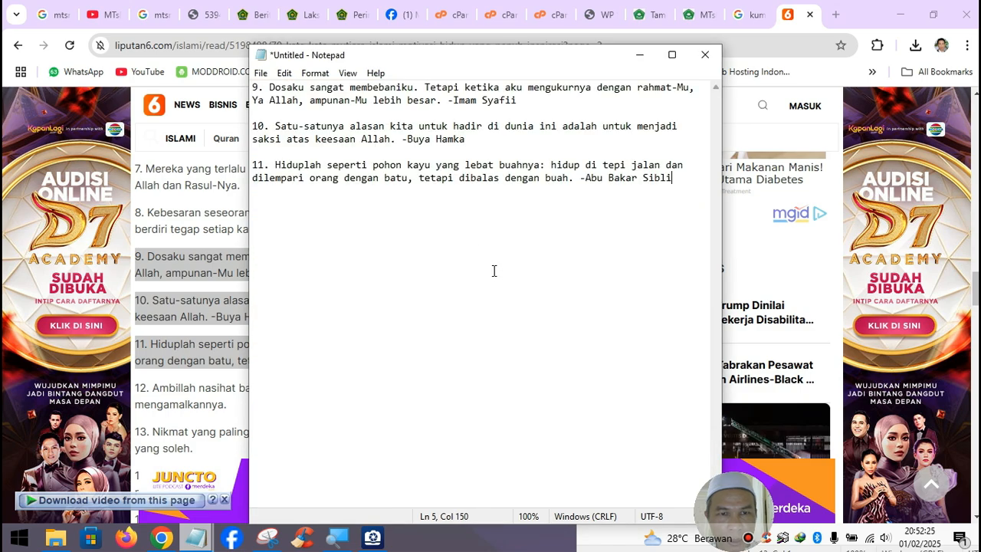
{"action": "left_click_drag", "start_coordinate": [271, 86], "coordinate": [253, 87]}
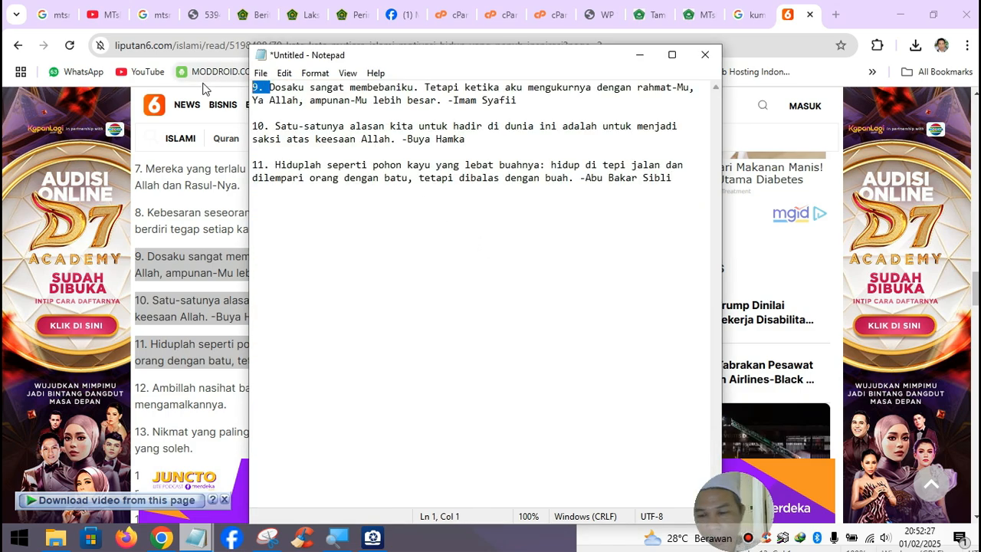
{"action": "key", "text": "BackSpace"}
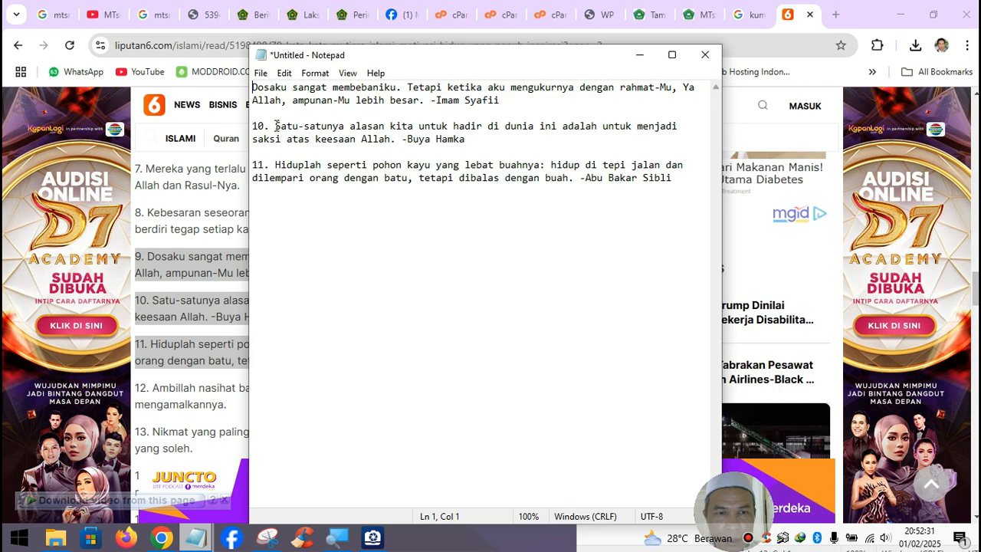
{"action": "left_click_drag", "start_coordinate": [277, 125], "coordinate": [235, 153]}
{"action": "key", "text": "BackSpace"}
{"action": "key", "text": "BackSpace"}
{"action": "key", "text": "BackSpace"}
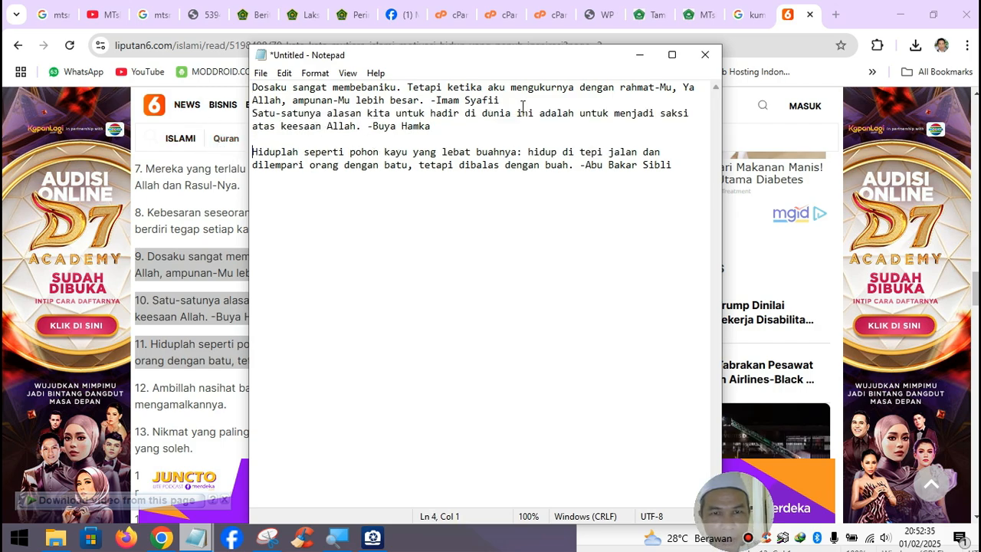
{"action": "key", "text": "Return"}
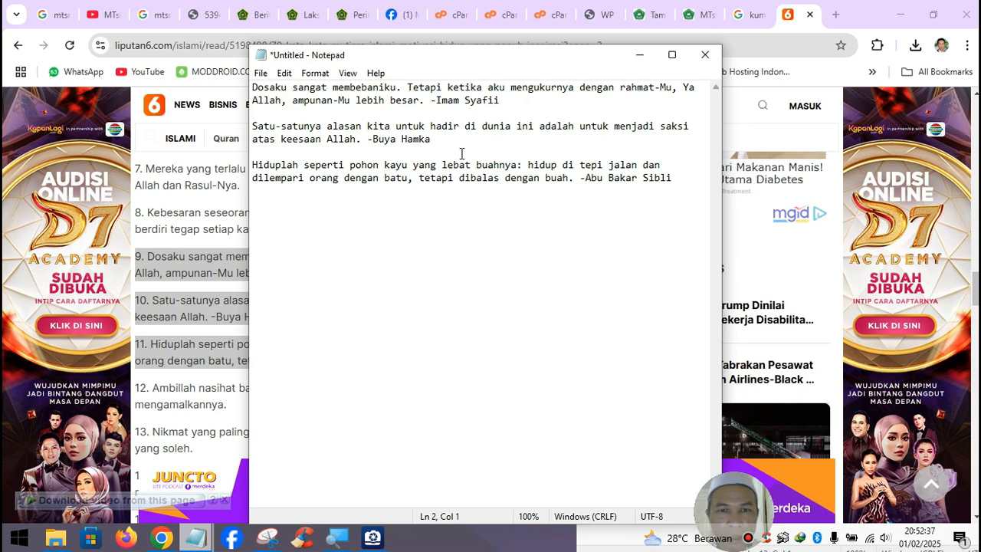
{"action": "left_click", "coordinate": [640, 55]}
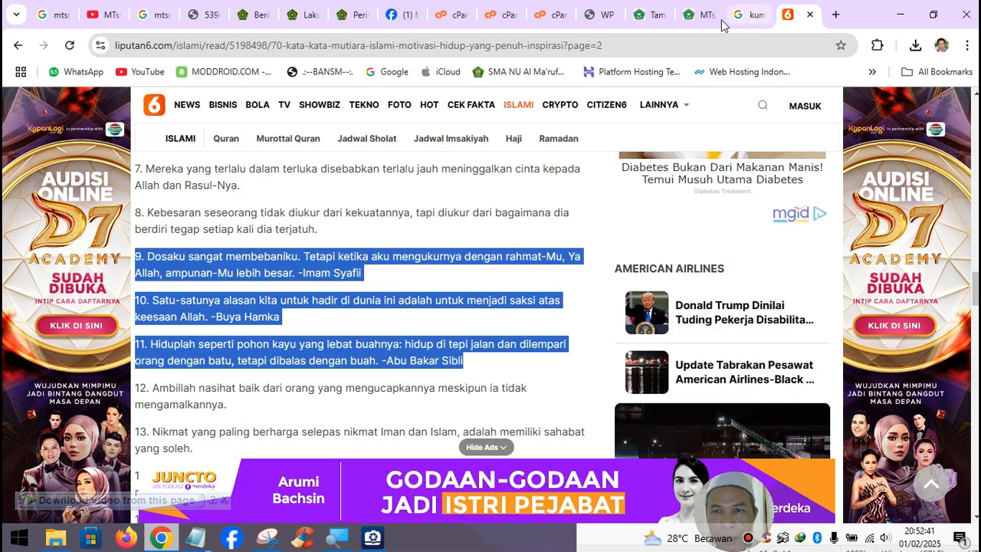
- Paste the Imam Syafii quote from the notes into the Quotes post body, removing its attribution
{"action": "left_click", "coordinate": [648, 13]}
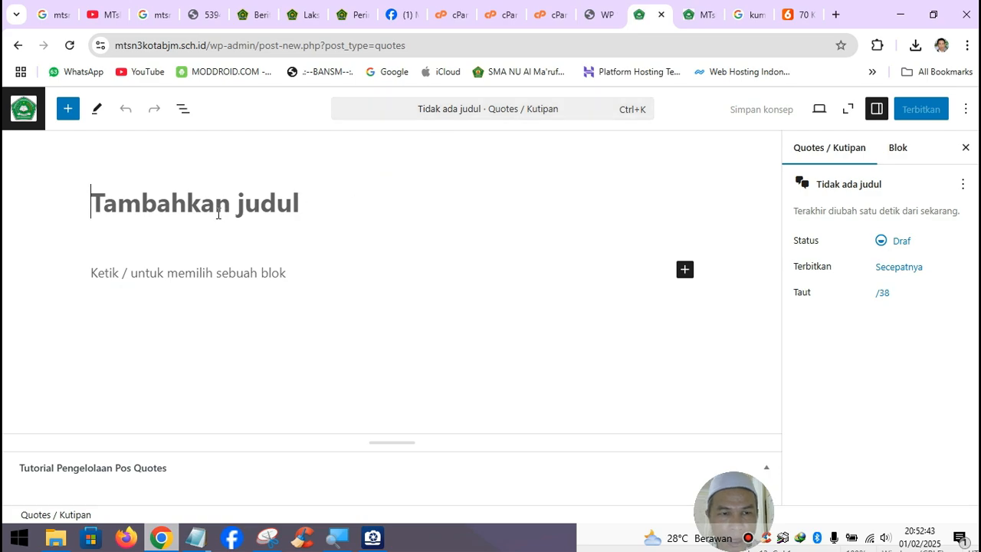
{"action": "left_click", "coordinate": [169, 276]}
{"action": "mouse_move", "coordinate": [201, 534]}
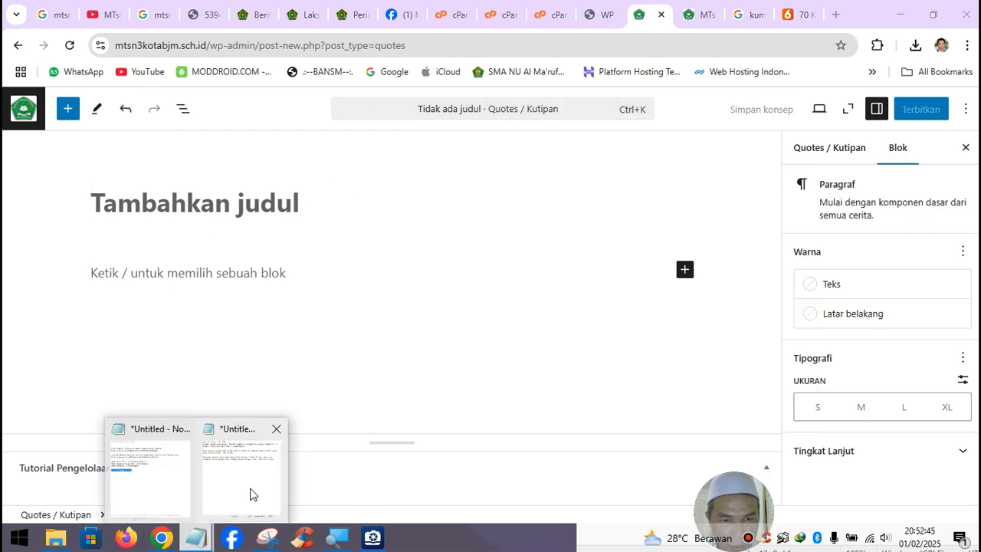
{"action": "left_click", "coordinate": [261, 462]}
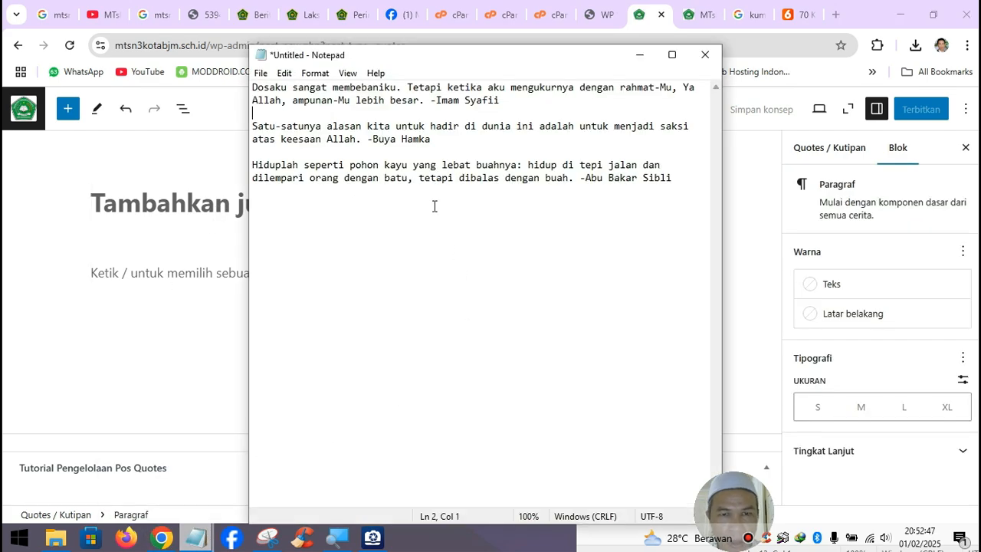
{"action": "left_click_drag", "start_coordinate": [253, 87], "coordinate": [516, 101]}
{"action": "key", "text": "ctrl+c"}
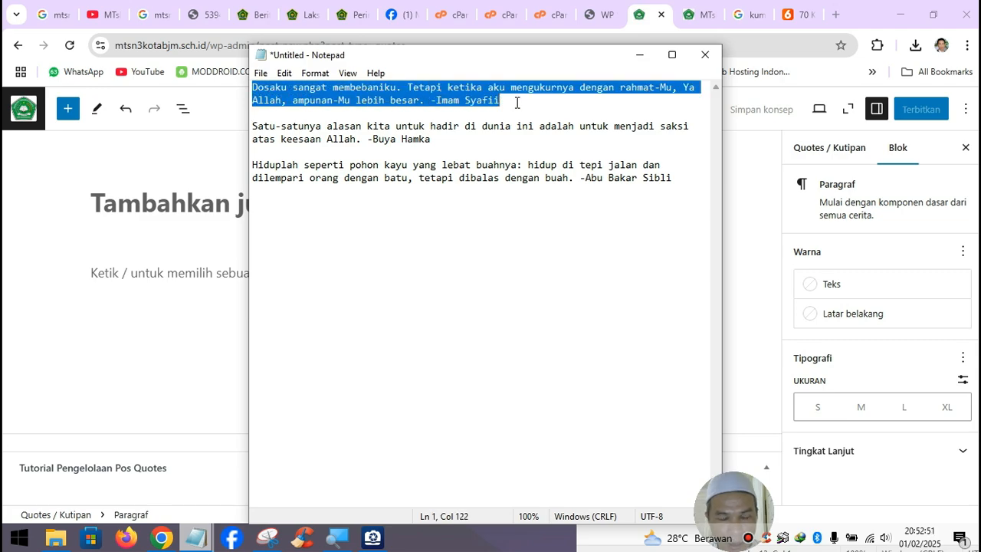
{"action": "left_click", "coordinate": [197, 266]}
{"action": "key", "text": "ctrl+v"}
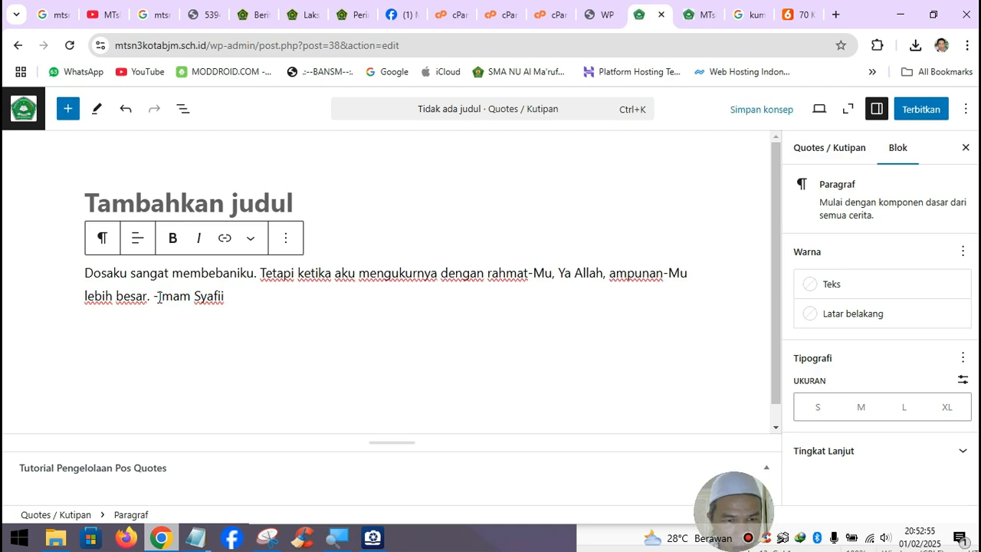
{"action": "left_click_drag", "start_coordinate": [159, 298], "coordinate": [235, 296]}
{"action": "key", "text": "ctrl+c"}
{"action": "key", "text": "BackSpace"}
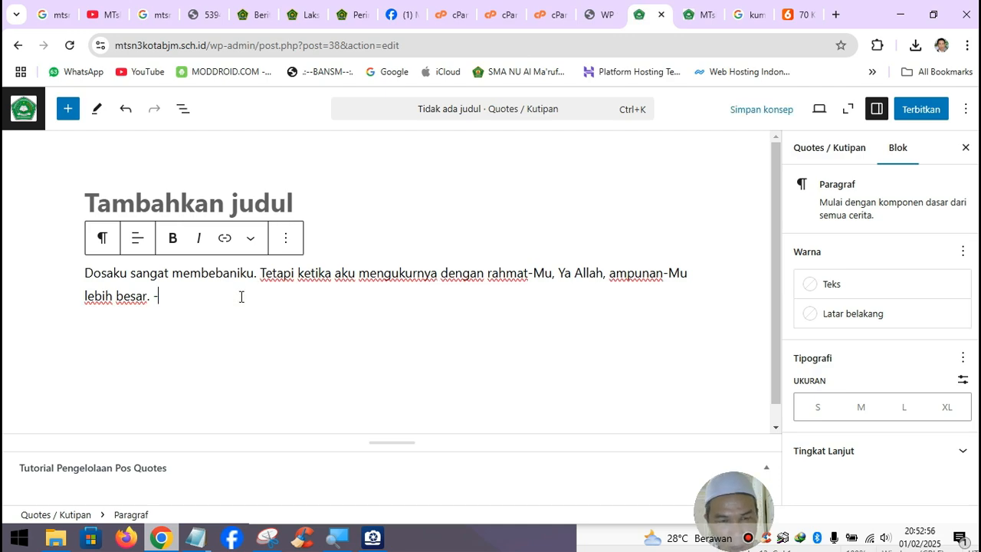
- Title the post 'Imam Syafii' and delete the leftover trailing dash from the quote body
{"action": "left_click", "coordinate": [168, 190]}
{"action": "key", "text": "ctrl+v"}
{"action": "left_click", "coordinate": [161, 297]}
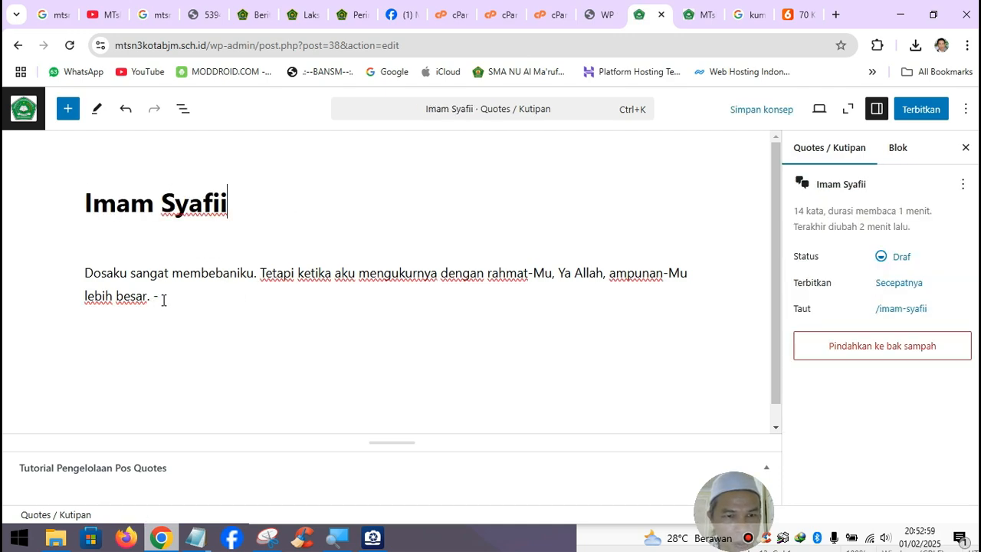
{"action": "key", "text": "BackSpace"}
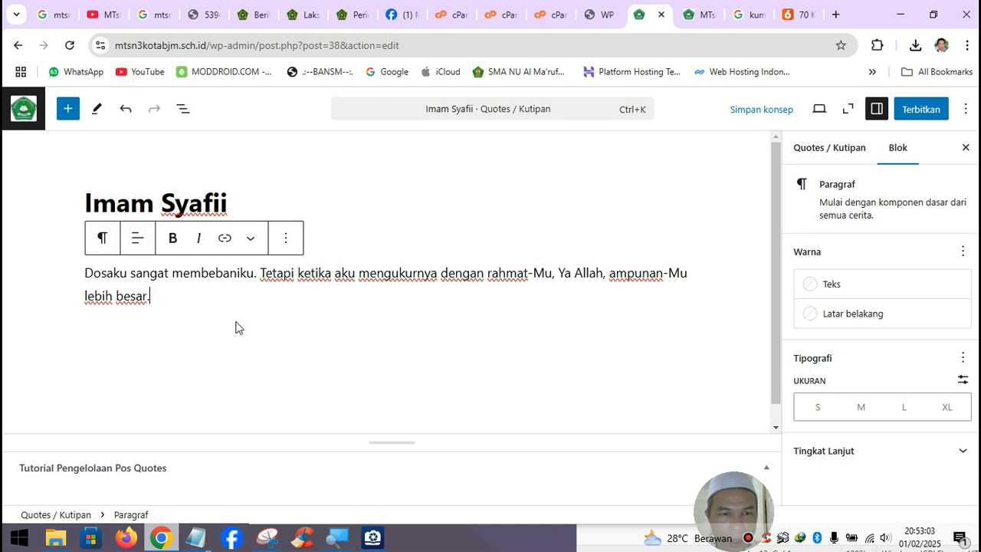
- Publish the quote post, then reload the homepage to see it in Kata Bijak
{"action": "left_click", "coordinate": [920, 119]}
{"action": "left_click", "coordinate": [920, 119]}
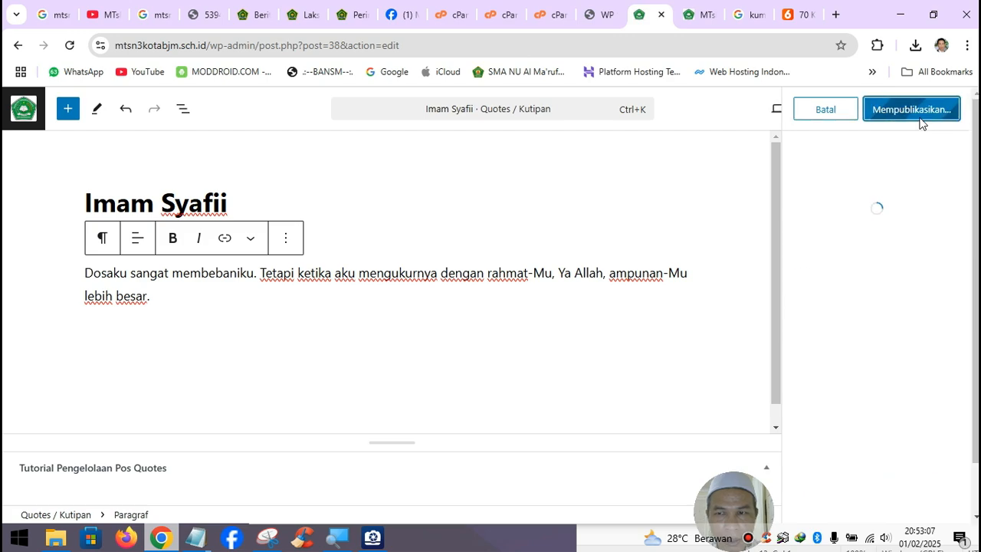
{"action": "left_click", "coordinate": [706, 28]}
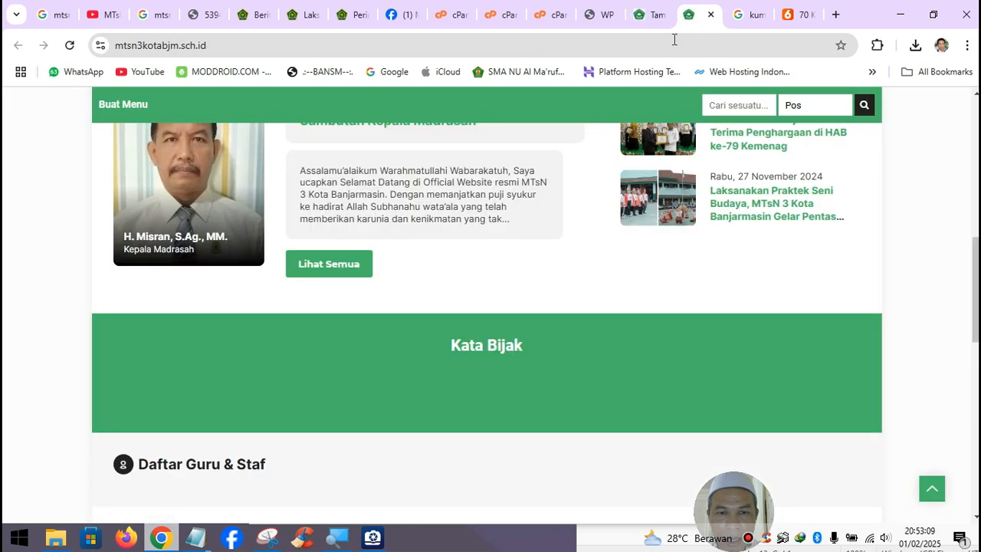
{"action": "left_click", "coordinate": [70, 46]}
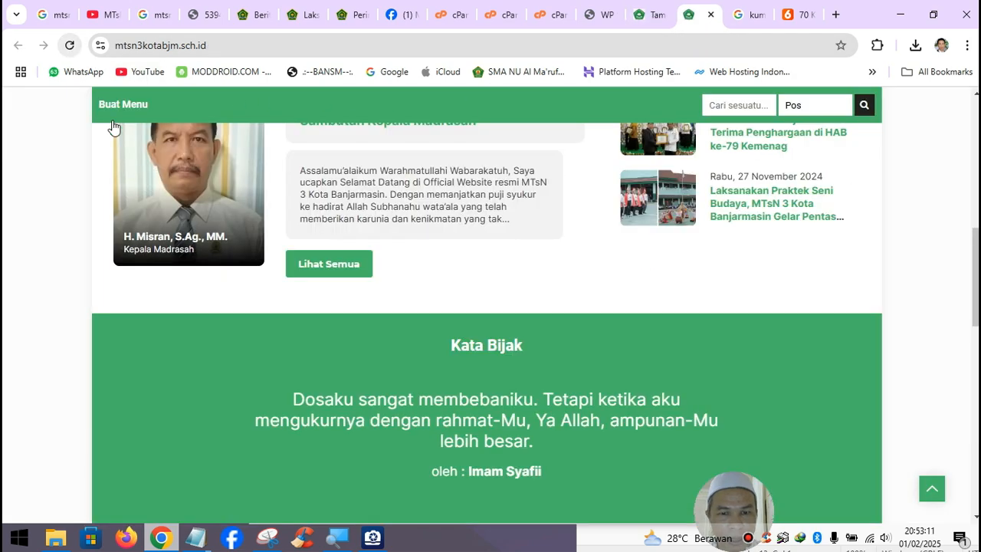
{"action": "scroll", "coordinate": [483, 421], "scroll_direction": "down", "scroll_amount": 1}
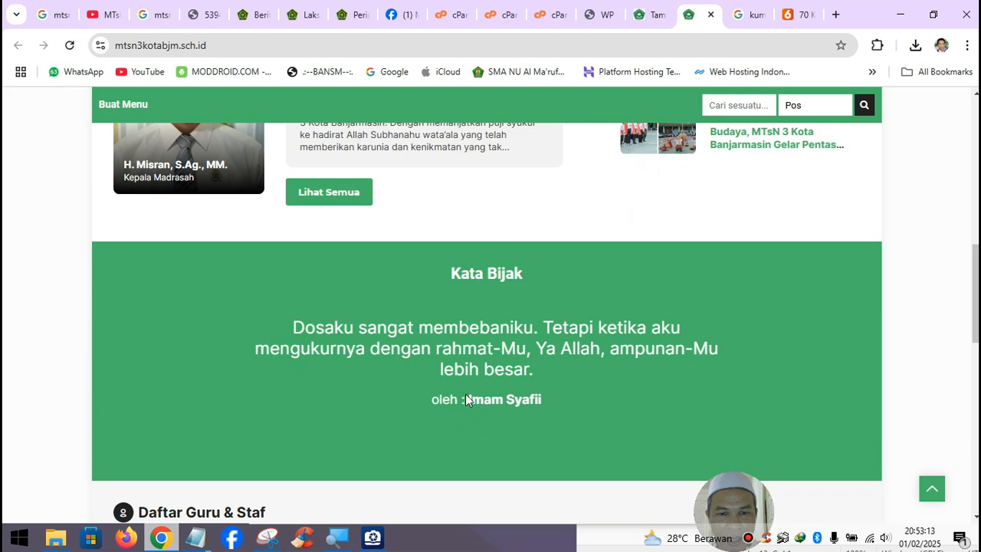
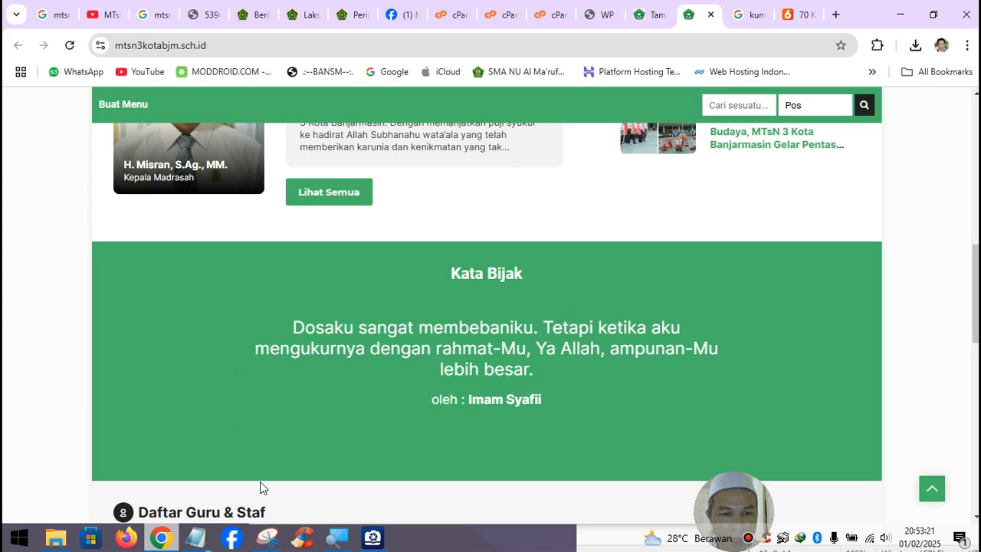
- Start a new quote and title it 'Buya Hamka', copied from the notes
{"action": "left_click", "coordinate": [648, 16]}
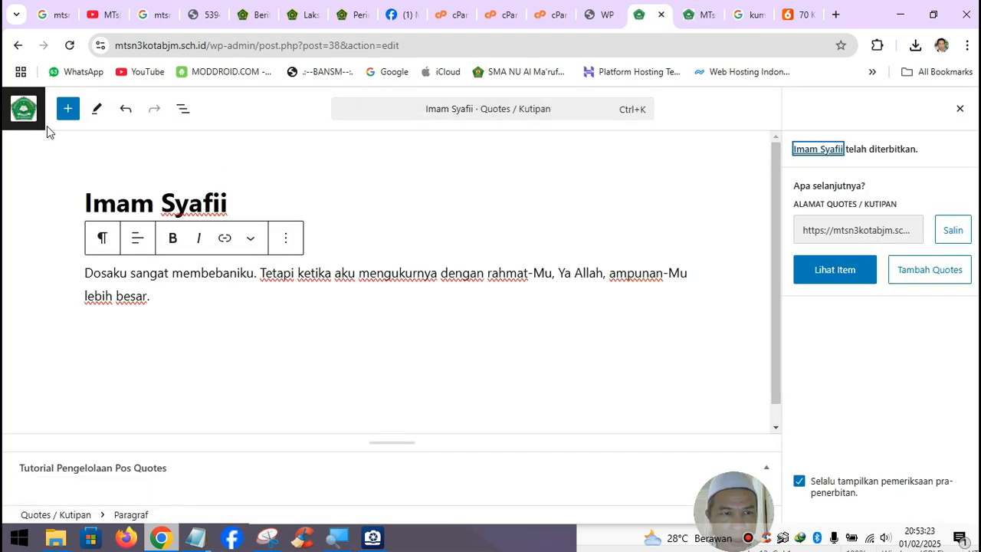
{"action": "left_click", "coordinate": [23, 108]}
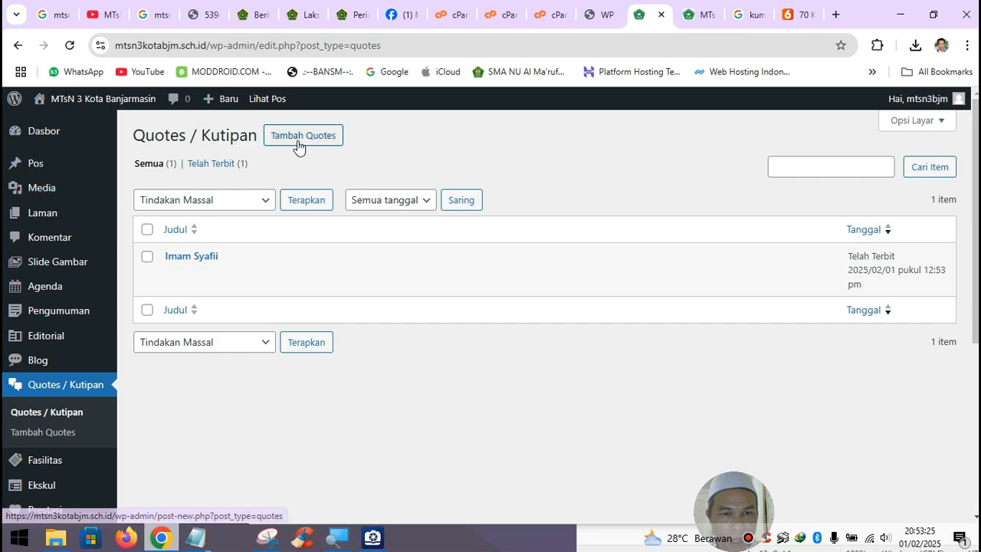
{"action": "left_click", "coordinate": [298, 146]}
{"action": "mouse_move", "coordinate": [215, 527]}
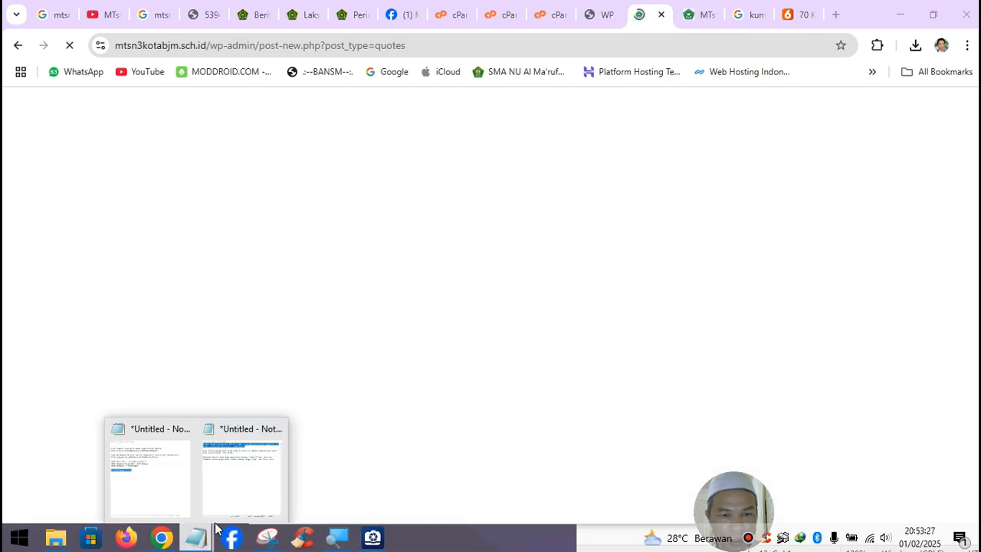
{"action": "left_click", "coordinate": [244, 469]}
{"action": "left_click_drag", "start_coordinate": [373, 139], "coordinate": [440, 141]}
{"action": "key", "text": "ctrl+c"}
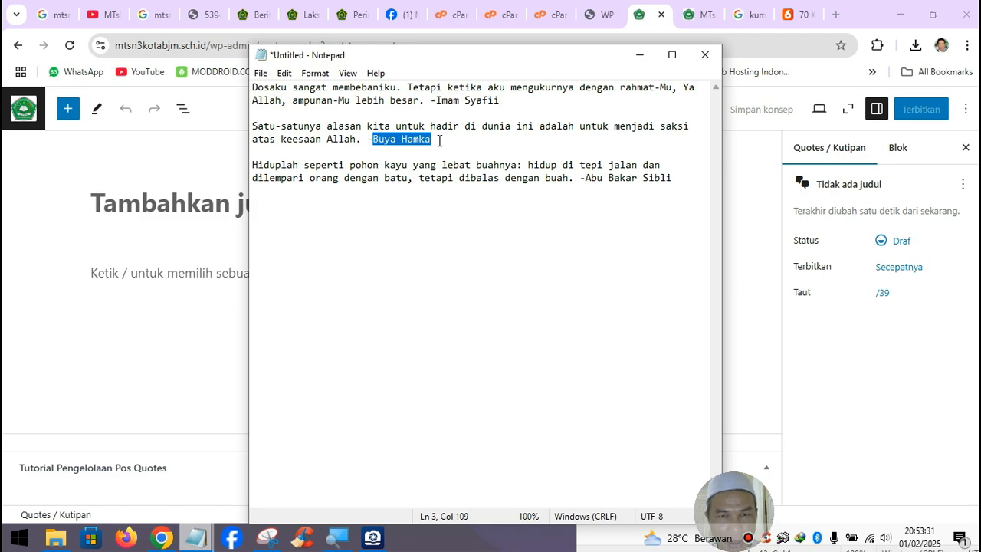
{"action": "left_click", "coordinate": [640, 55]}
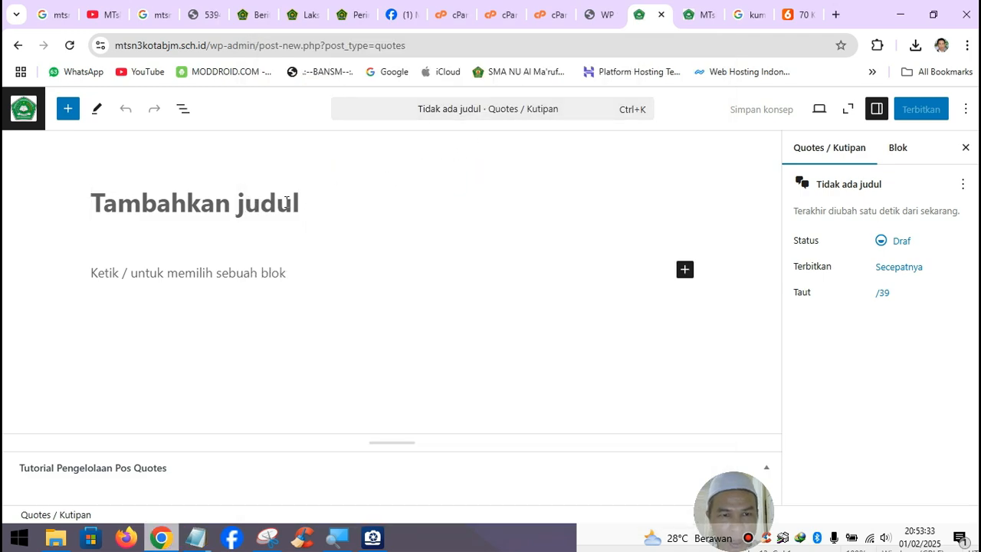
{"action": "key", "text": "ctrl+v"}
- Paste the Buya Hamka sentence about witnessing Allah's oneness into the quote body, without its author
{"action": "mouse_move", "coordinate": [196, 536]}
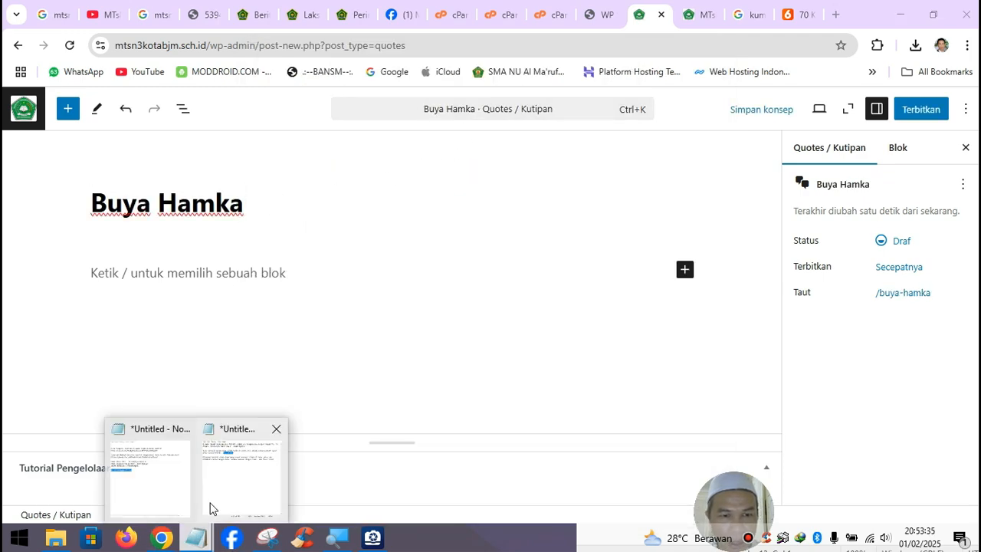
{"action": "left_click", "coordinate": [218, 494]}
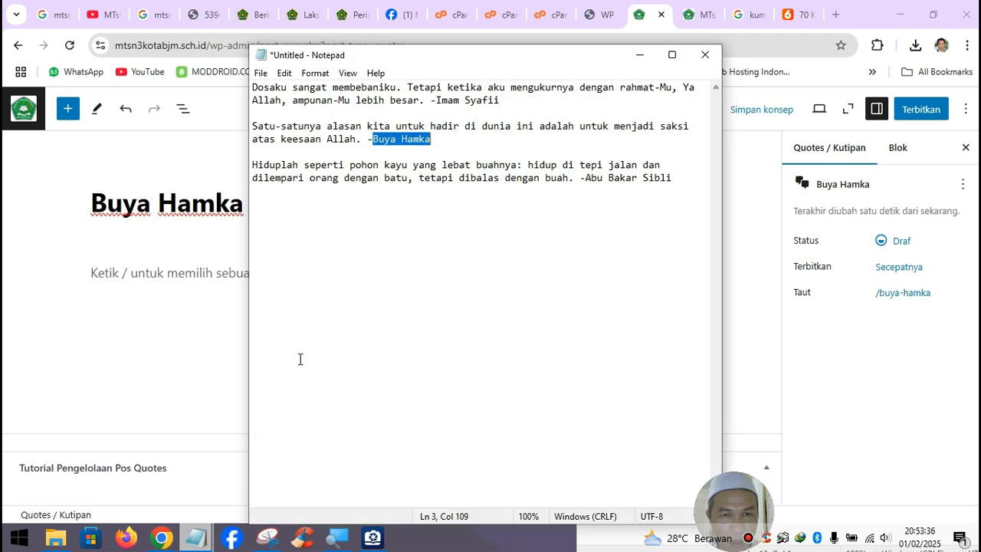
{"action": "left_click", "coordinate": [256, 125]}
{"action": "double_click", "coordinate": [257, 126]}
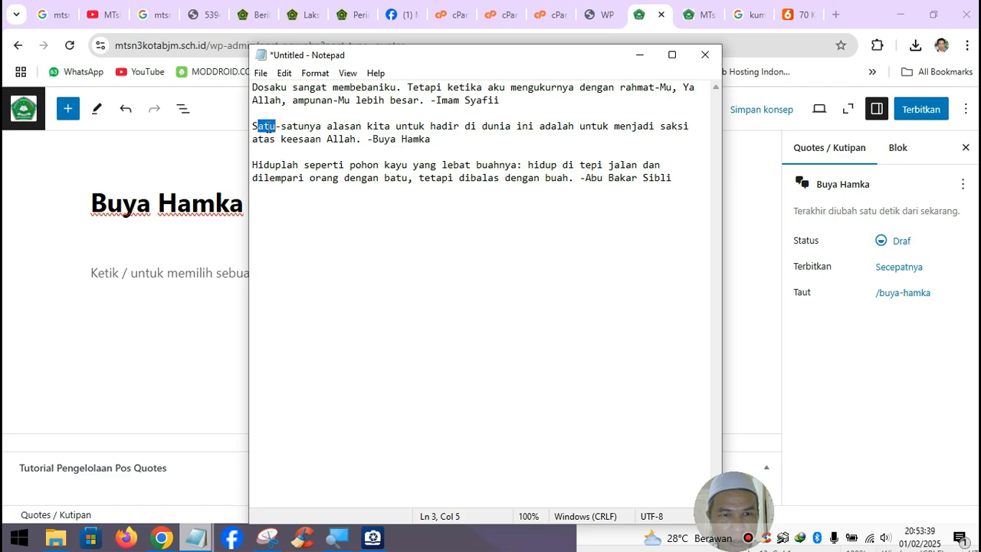
{"action": "left_click", "coordinate": [261, 125]}
{"action": "left_click_drag", "start_coordinate": [253, 129], "coordinate": [356, 139]}
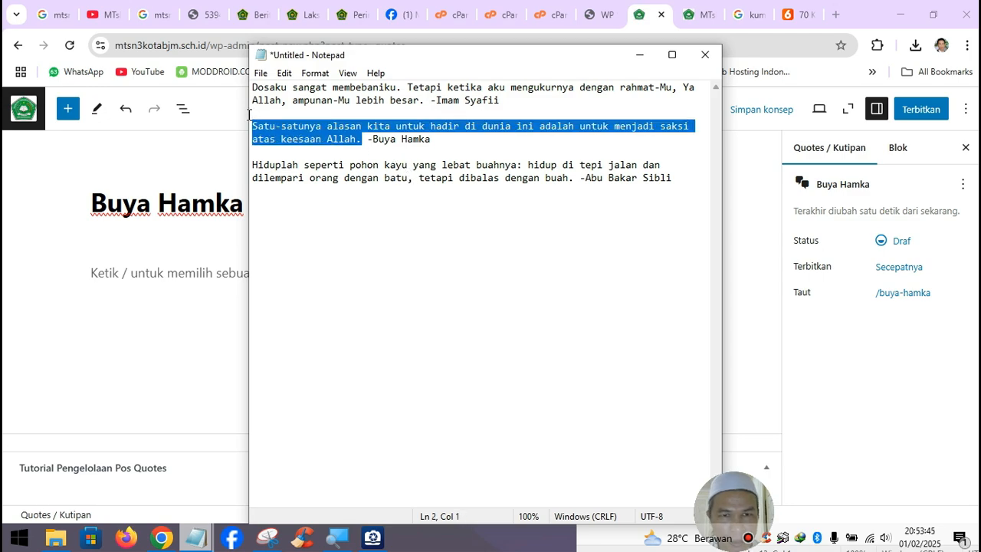
{"action": "left_click", "coordinate": [640, 55]}
{"action": "left_click", "coordinate": [255, 272]}
{"action": "type", "text": "Satu-satunya alasan kita untuk hadir di dunia ini adalah untuk menjadi saksi atas keesaan Allah."}
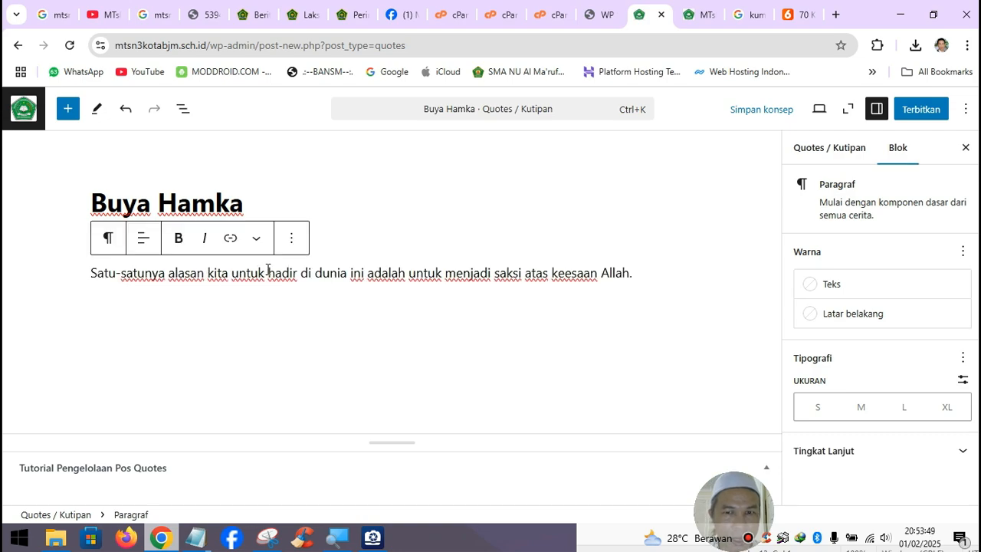
- Publish the Buya Hamka quote and go to the homepage tab
{"action": "left_click", "coordinate": [916, 109]}
{"action": "left_click", "coordinate": [916, 109]}
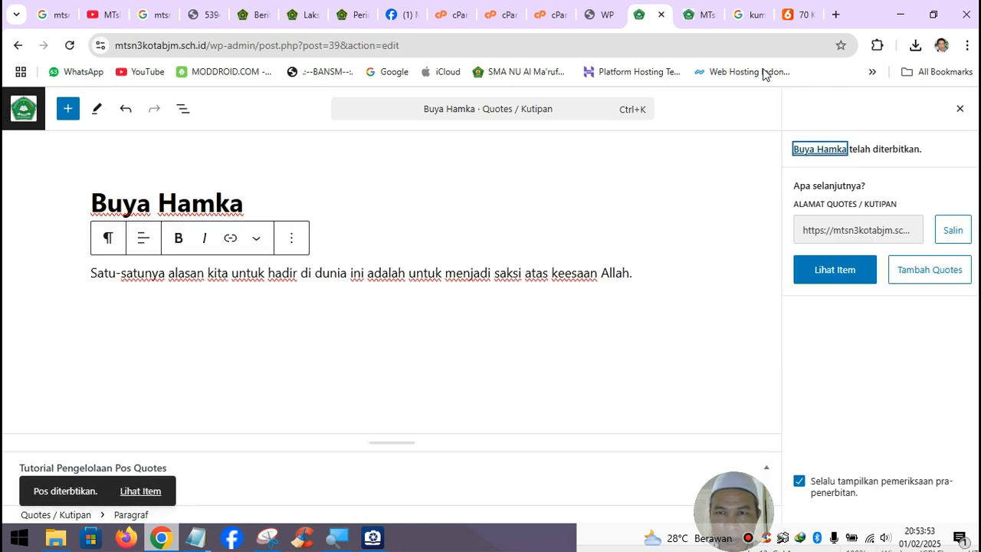
{"action": "left_click", "coordinate": [704, 20]}
- Reload the homepage and cycle Kata Bijak between the Imam Syafii and Buya Hamka quotes
{"action": "left_click", "coordinate": [69, 45]}
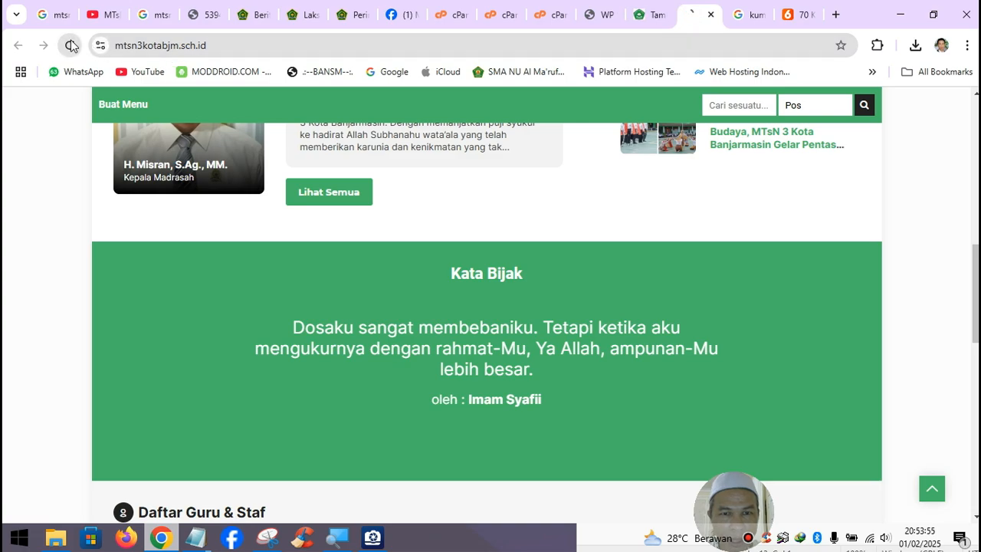
{"action": "scroll", "coordinate": [544, 334], "scroll_direction": "down", "scroll_amount": 1}
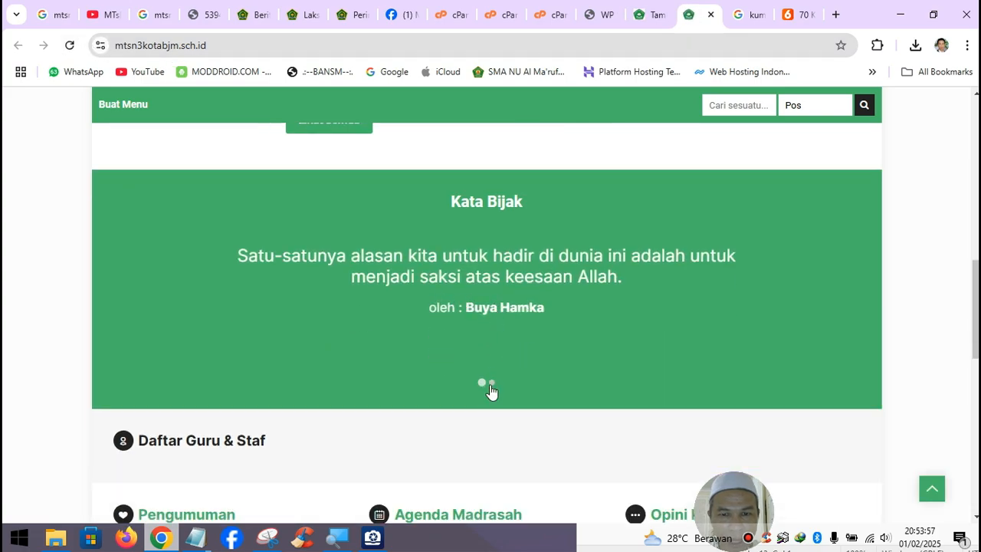
{"action": "left_click", "coordinate": [490, 385]}
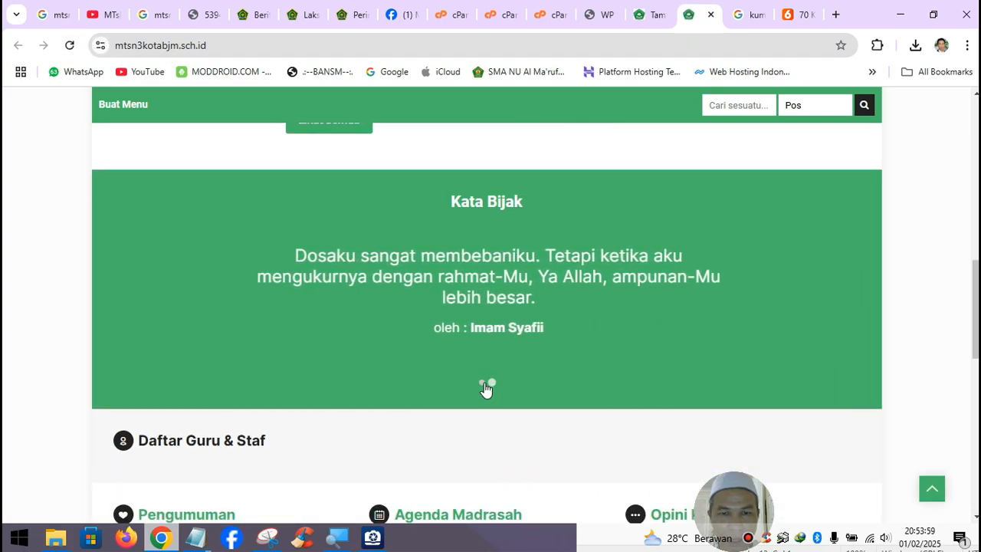
{"action": "left_click", "coordinate": [483, 384]}
{"action": "left_click", "coordinate": [492, 385]}
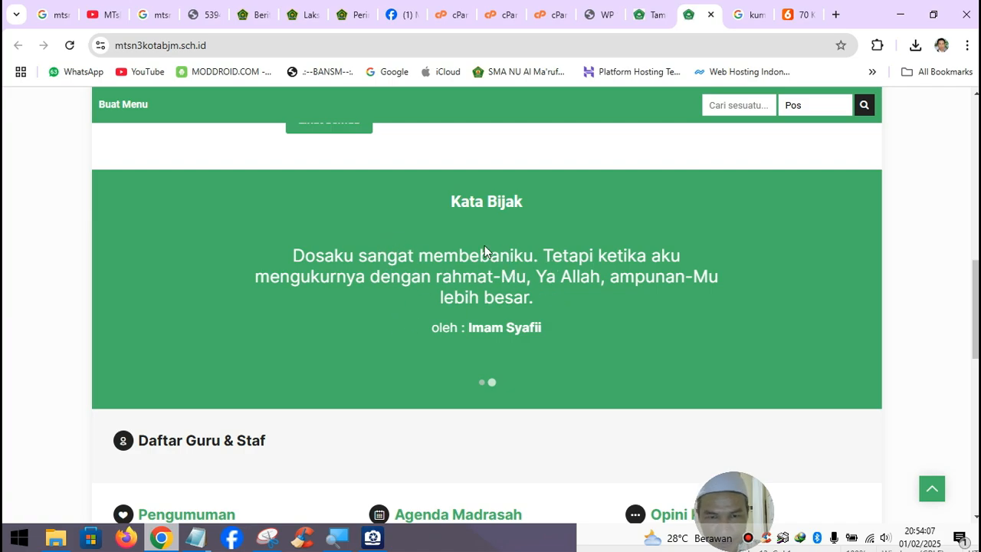
{"action": "scroll", "coordinate": [539, 275], "scroll_direction": "down", "scroll_amount": 1}
{"action": "scroll", "coordinate": [540, 277], "scroll_direction": "up", "scroll_amount": 3}
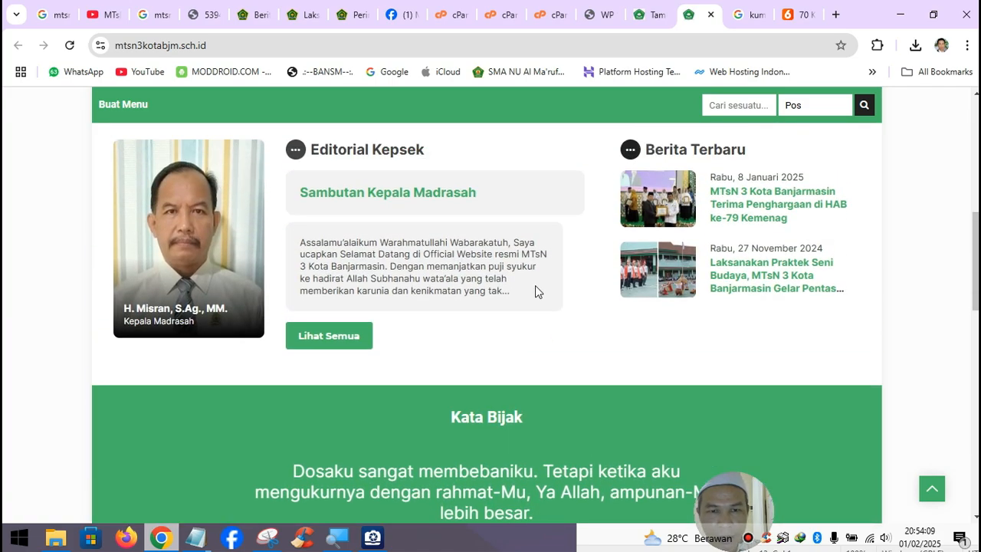
{"action": "scroll", "coordinate": [535, 287], "scroll_direction": "up", "scroll_amount": 5}
{"action": "scroll", "coordinate": [534, 288], "scroll_direction": "down", "scroll_amount": 5}
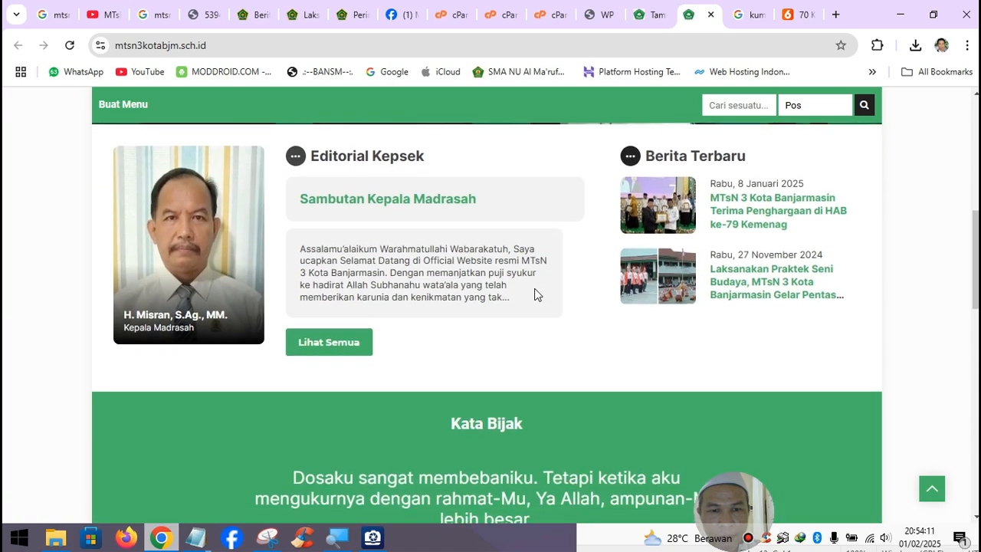
{"action": "scroll", "coordinate": [534, 288], "scroll_direction": "down", "scroll_amount": 6}
{"action": "scroll", "coordinate": [534, 297], "scroll_direction": "up", "scroll_amount": 5}
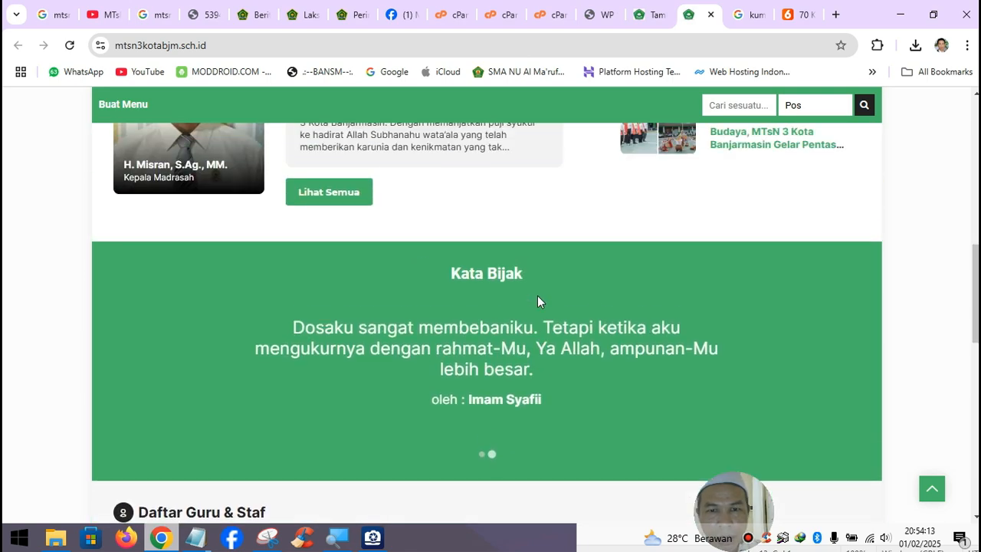
{"action": "scroll", "coordinate": [537, 301], "scroll_direction": "down", "scroll_amount": 2}
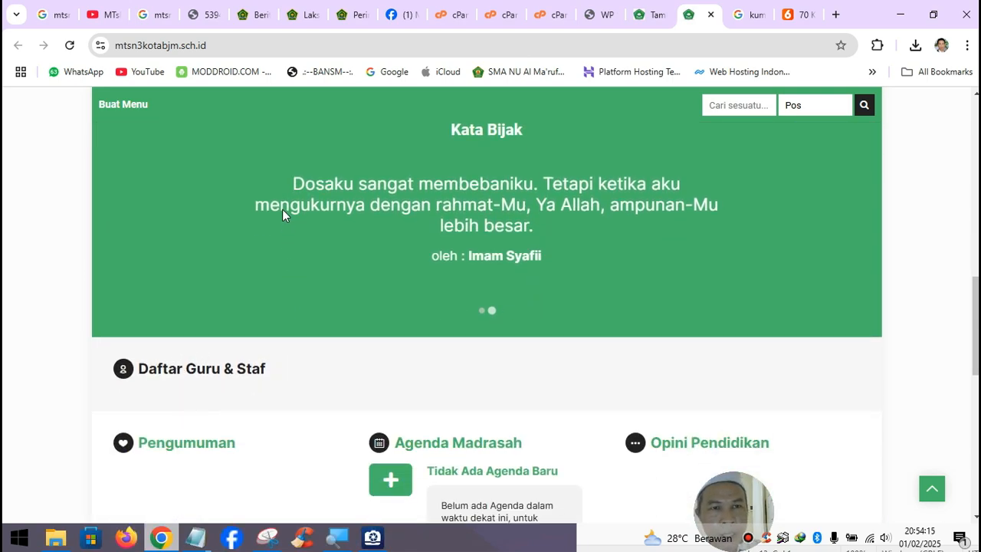
{"action": "left_click", "coordinate": [653, 16]}
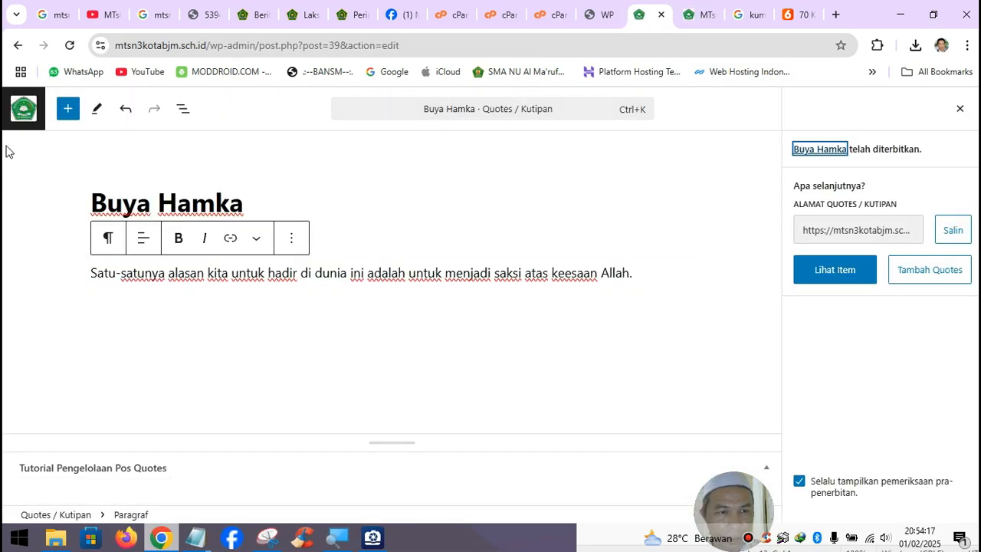
{"action": "left_click", "coordinate": [23, 108]}
{"action": "mouse_move", "coordinate": [81, 364]}
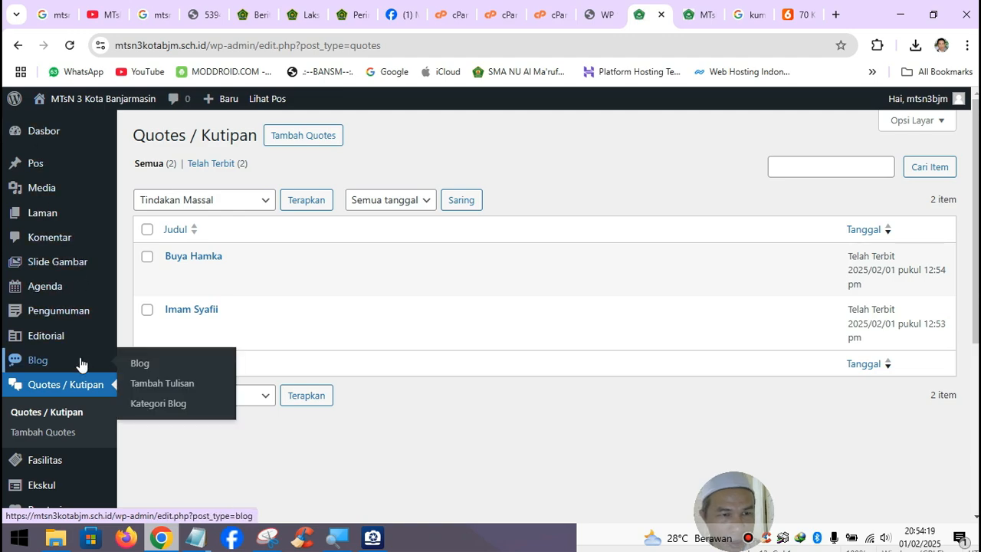
{"action": "scroll", "coordinate": [80, 363], "scroll_direction": "down", "scroll_amount": 3}
{"action": "mouse_move", "coordinate": [35, 323]}
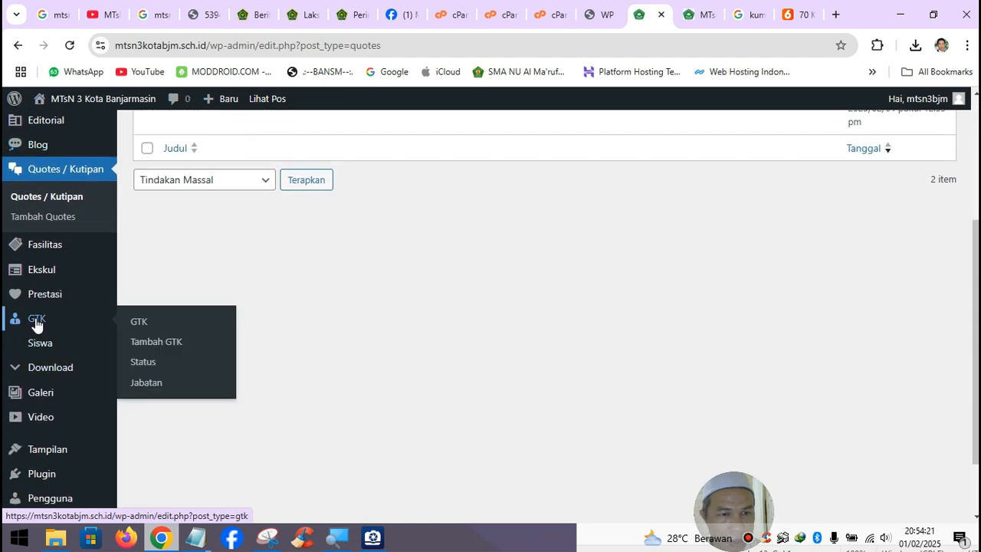
{"action": "left_click", "coordinate": [161, 342]}
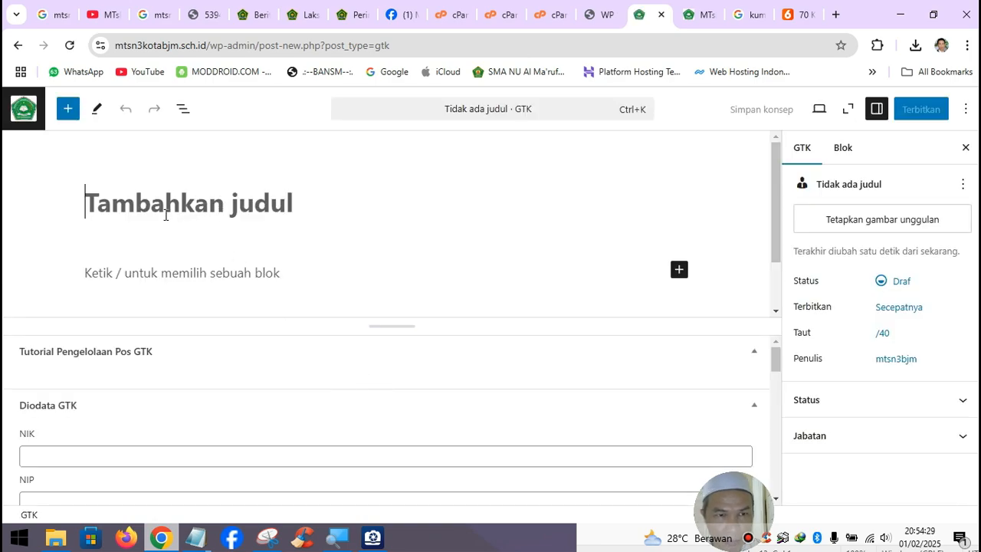
{"action": "type", "text": "Nama "}
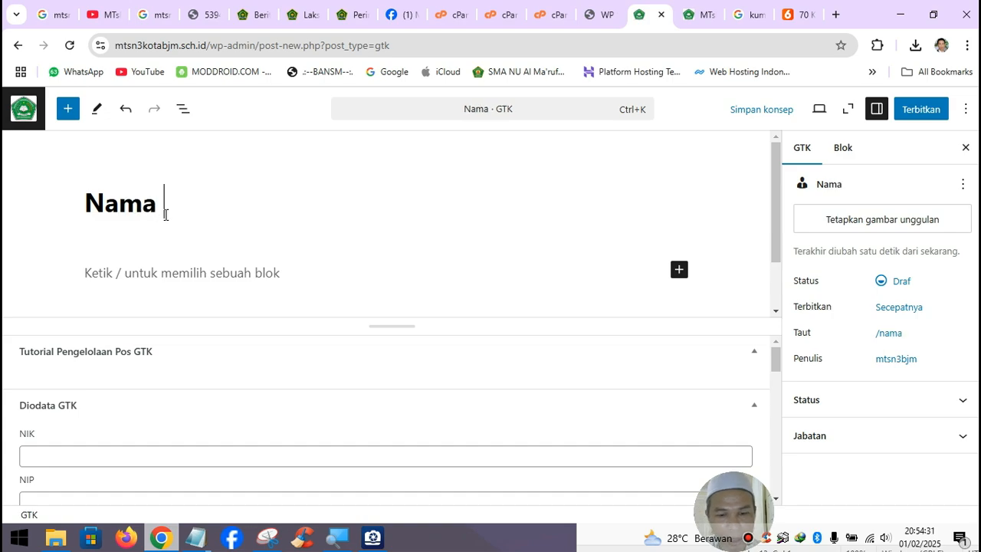
{"action": "type", "text": "Guru"}
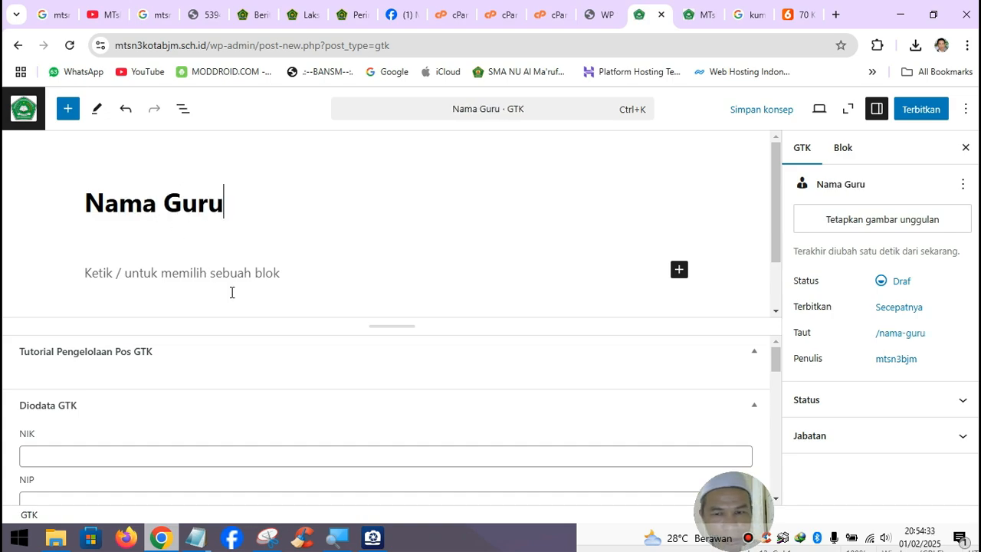
{"action": "scroll", "coordinate": [114, 440], "scroll_direction": "down", "scroll_amount": 3}
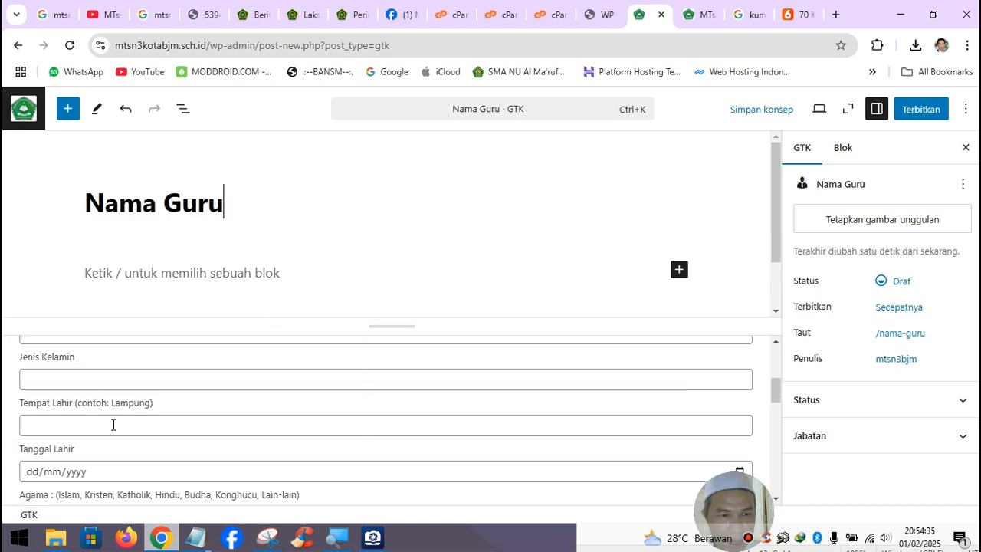
{"action": "scroll", "coordinate": [115, 425], "scroll_direction": "down", "scroll_amount": 2}
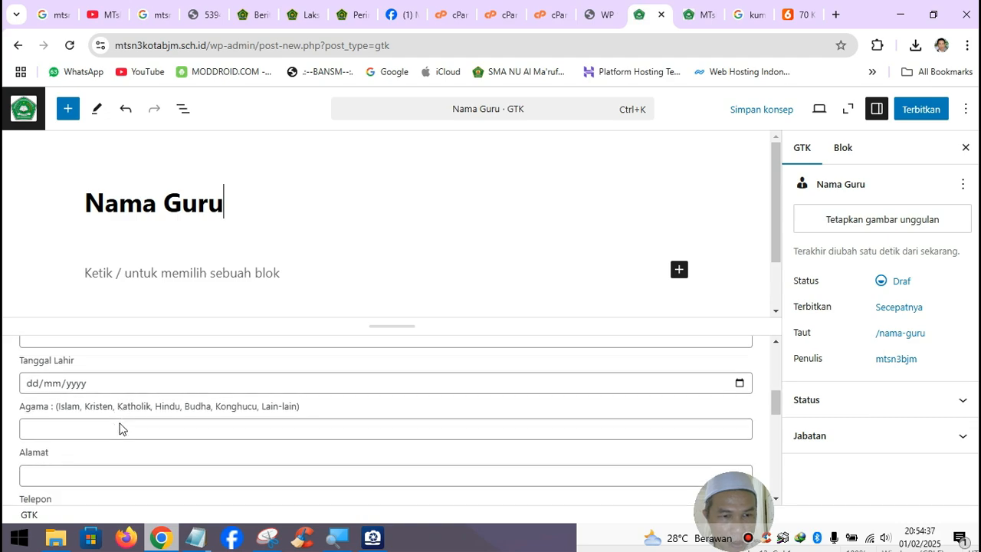
{"action": "scroll", "coordinate": [119, 429], "scroll_direction": "down", "scroll_amount": 6}
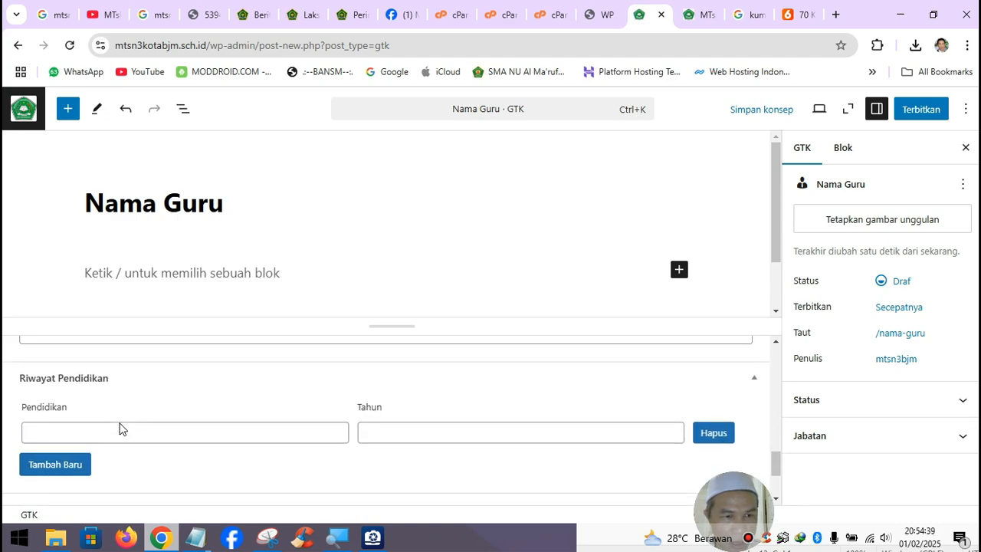
{"action": "scroll", "coordinate": [119, 425], "scroll_direction": "down", "scroll_amount": 2}
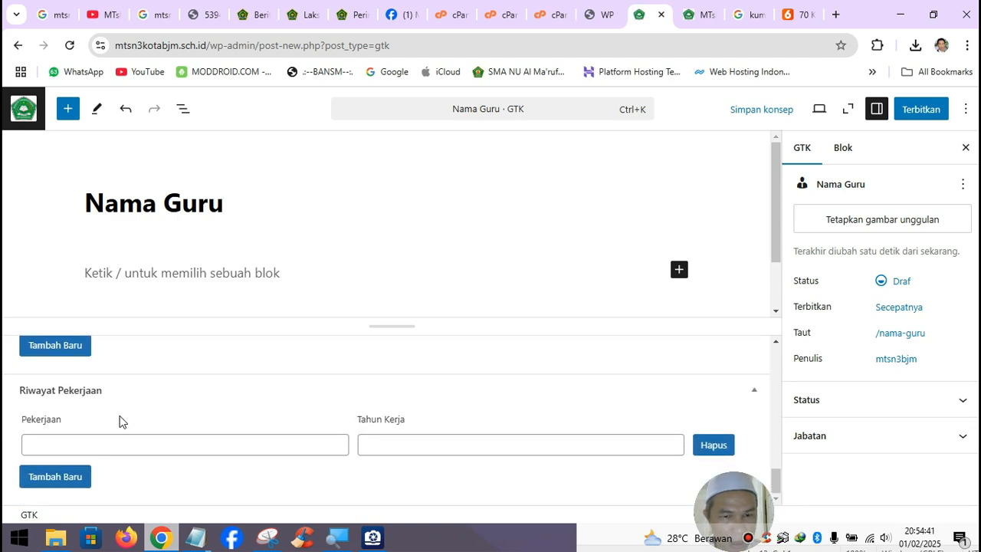
{"action": "scroll", "coordinate": [120, 422], "scroll_direction": "up", "scroll_amount": 2}
{"action": "scroll", "coordinate": [95, 446], "scroll_direction": "down", "scroll_amount": 2}
{"action": "scroll", "coordinate": [184, 494], "scroll_direction": "up", "scroll_amount": 4}
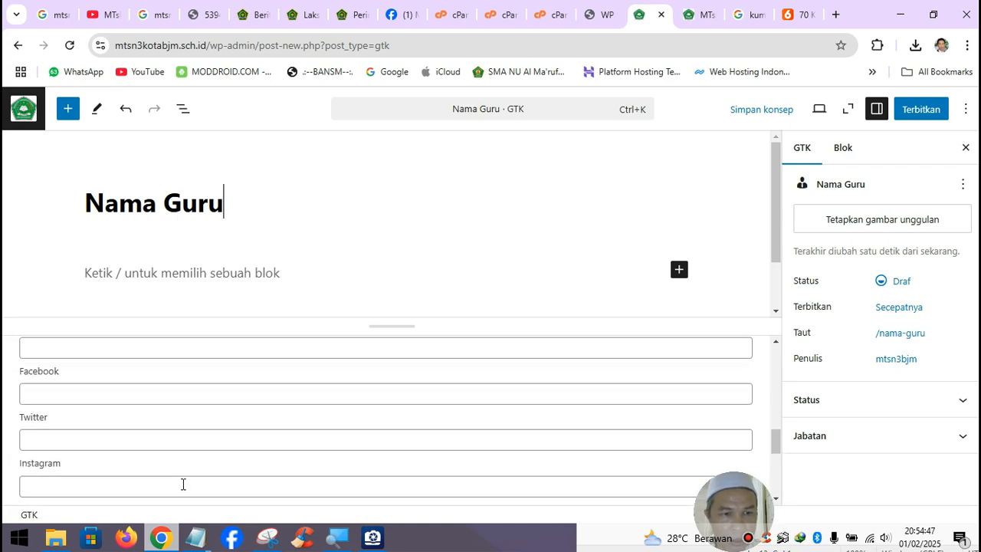
{"action": "scroll", "coordinate": [184, 479], "scroll_direction": "up", "scroll_amount": 10}
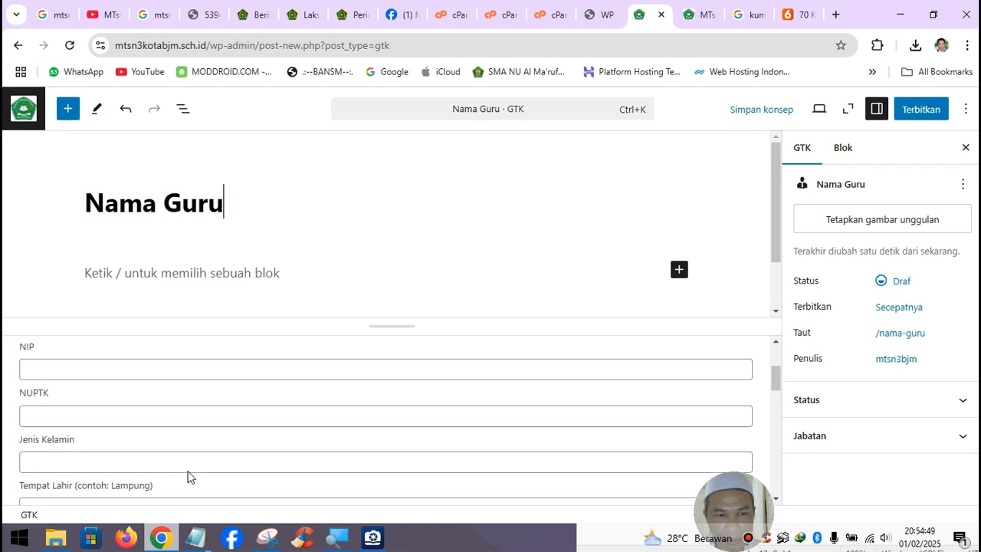
{"action": "scroll", "coordinate": [189, 469], "scroll_direction": "up", "scroll_amount": 1}
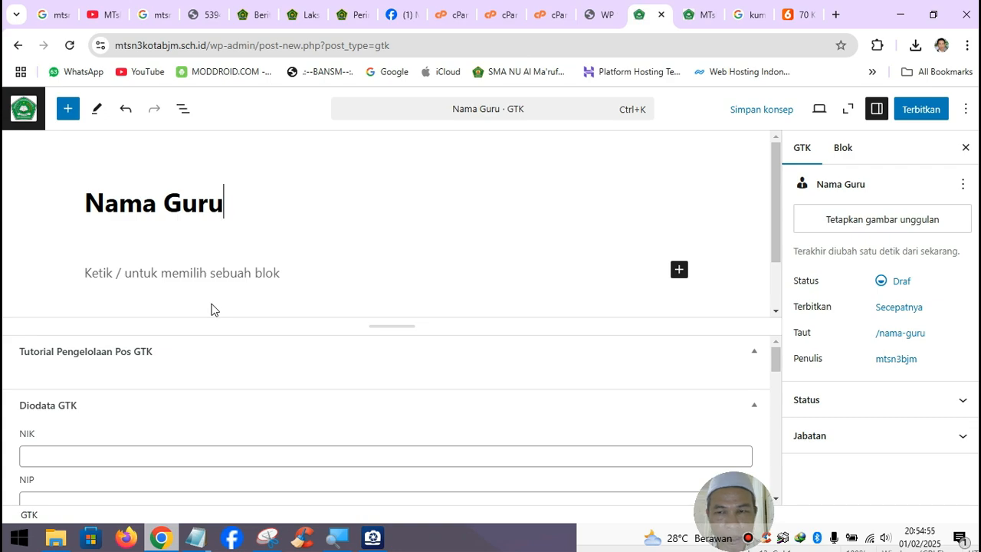
{"action": "scroll", "coordinate": [230, 355], "scroll_direction": "down", "scroll_amount": 2}
{"action": "scroll", "coordinate": [230, 356], "scroll_direction": "down", "scroll_amount": 3}
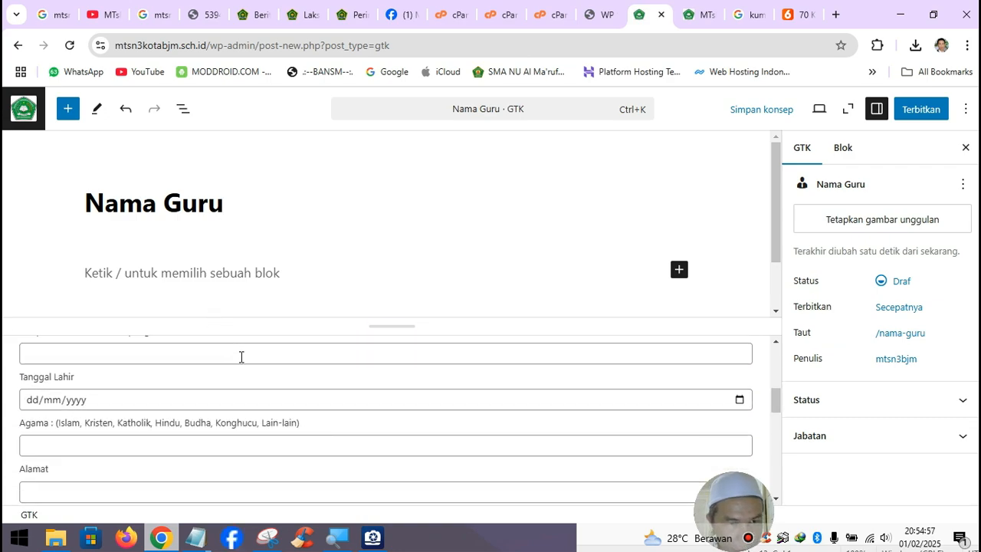
- Review the demo site's Guru-Guru Keren cards, then append '1' to make the title 'Nama Guru 1'
{"action": "left_click", "coordinate": [613, 15]}
{"action": "scroll", "coordinate": [444, 269], "scroll_direction": "up", "scroll_amount": 4}
{"action": "scroll", "coordinate": [444, 276], "scroll_direction": "down", "scroll_amount": 8}
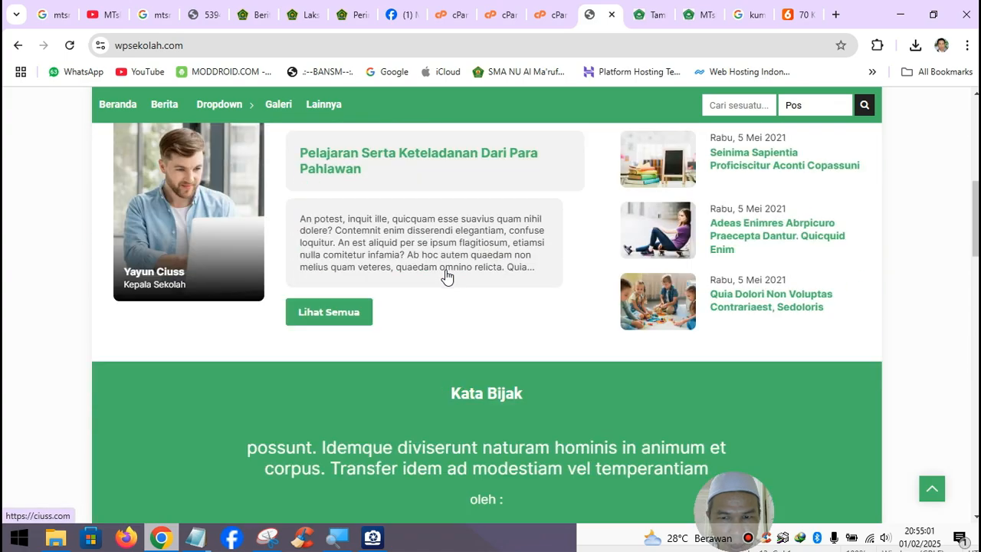
{"action": "scroll", "coordinate": [448, 276], "scroll_direction": "down", "scroll_amount": 2}
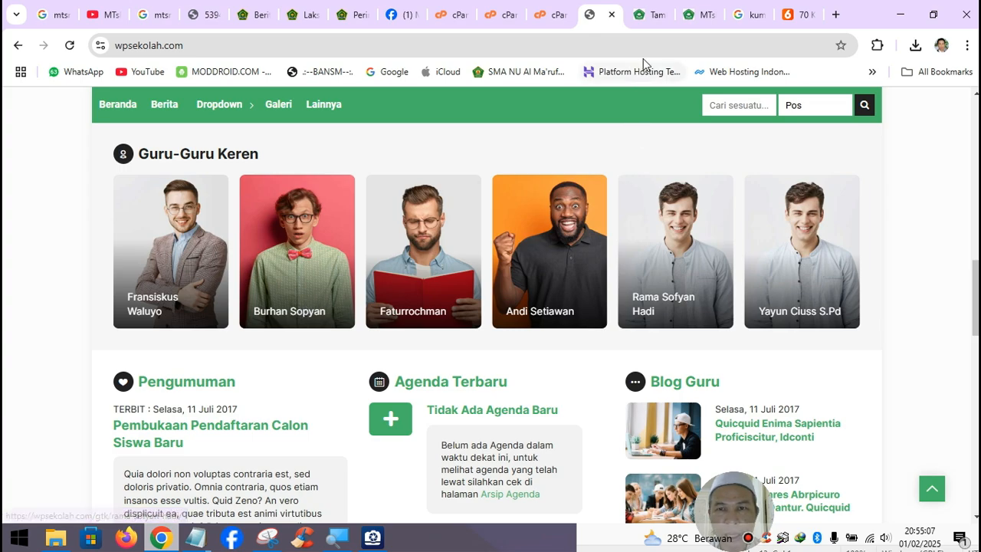
{"action": "left_click", "coordinate": [652, 15]}
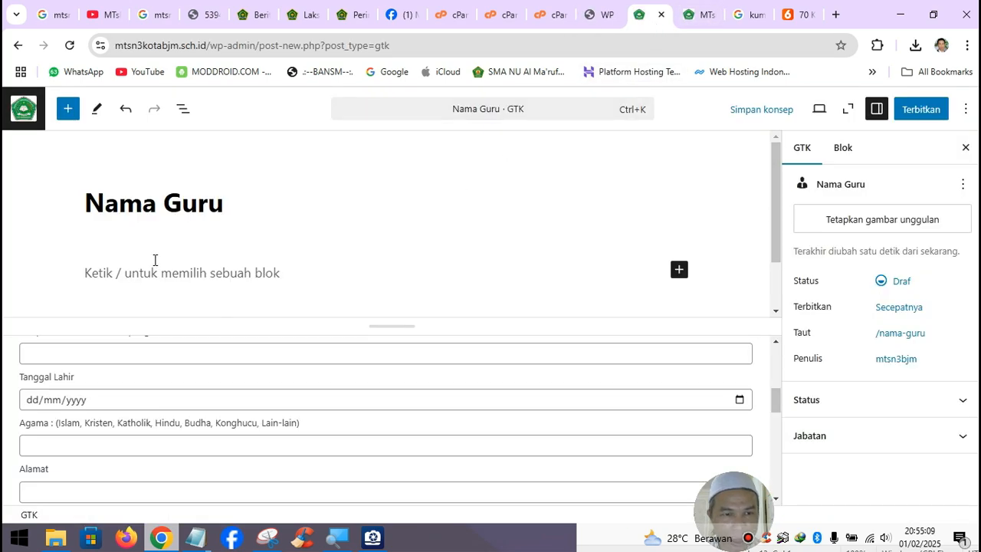
{"action": "type", "text": "1"}
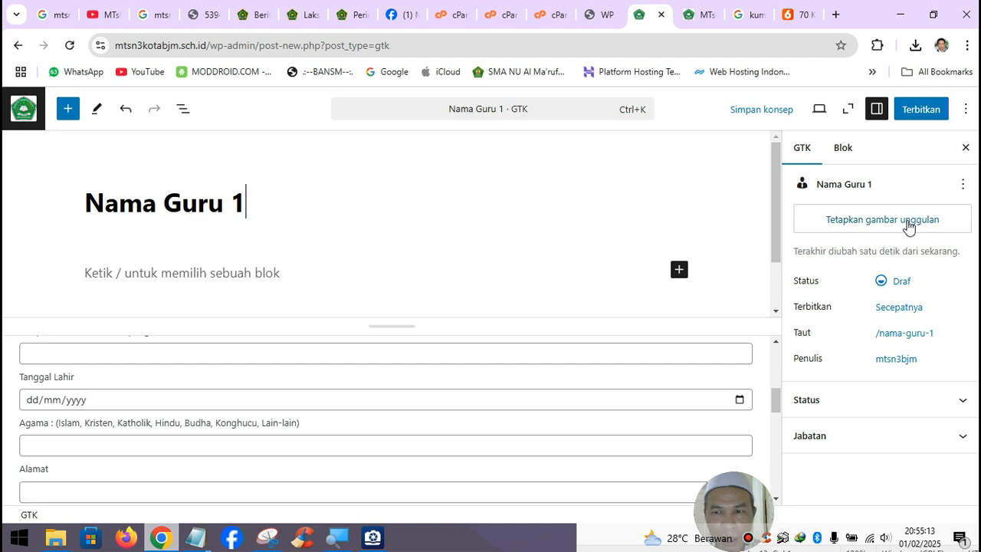
- Begin a featured-image upload and browse to F:\Belajar Bikin Website\Foto
{"action": "left_click", "coordinate": [878, 224]}
{"action": "left_click", "coordinate": [81, 156]}
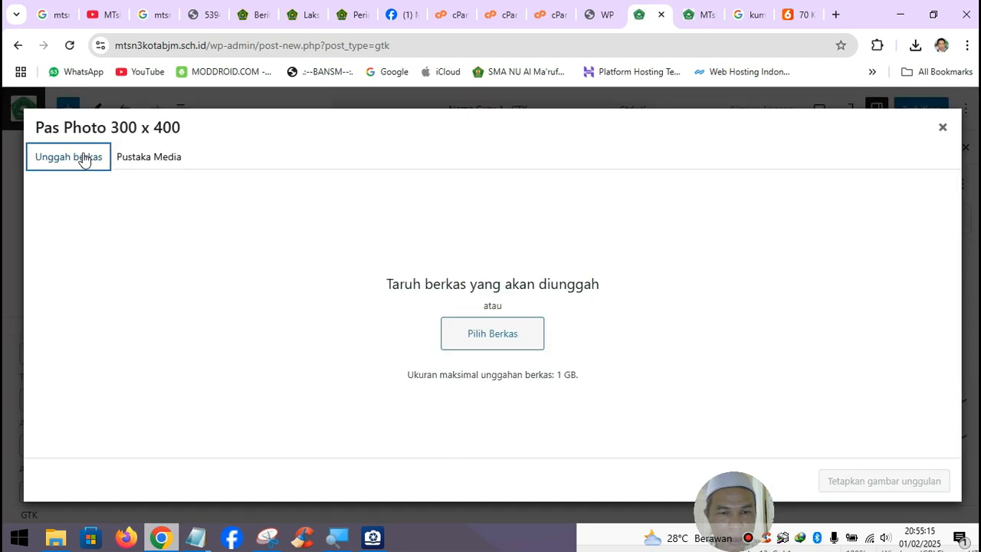
{"action": "left_click", "coordinate": [469, 336]}
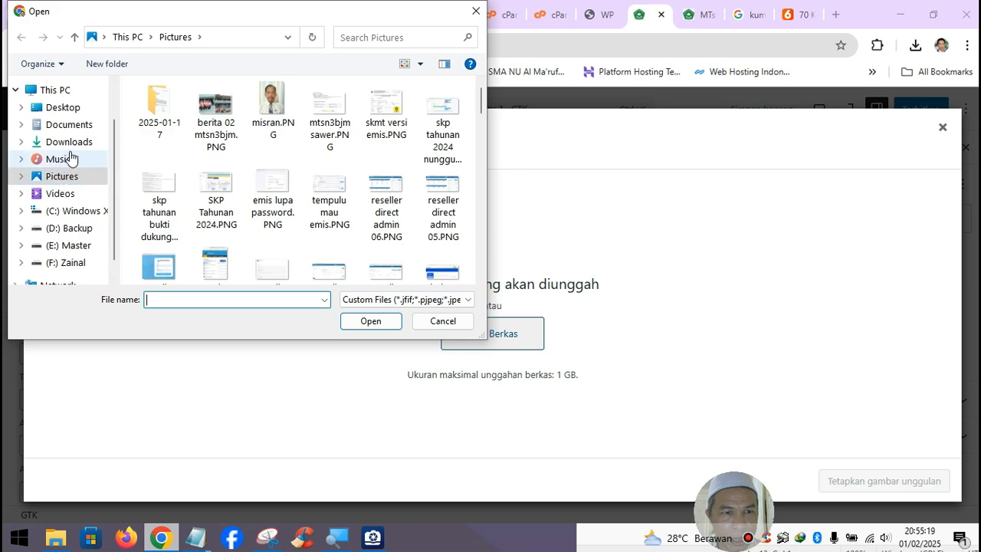
{"action": "left_click", "coordinate": [79, 264]}
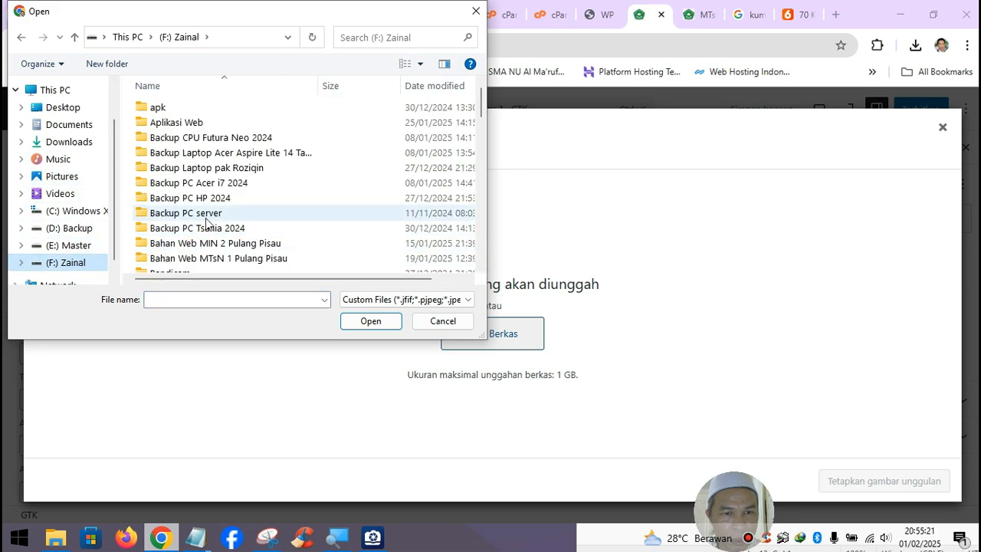
{"action": "scroll", "coordinate": [251, 255], "scroll_direction": "down", "scroll_amount": 1}
{"action": "double_click", "coordinate": [251, 250]}
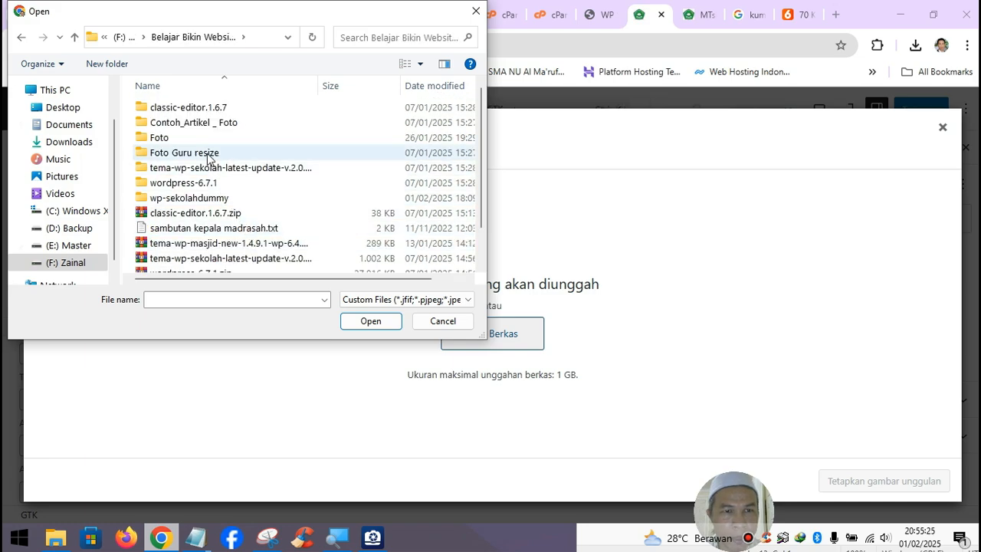
{"action": "double_click", "coordinate": [184, 139]}
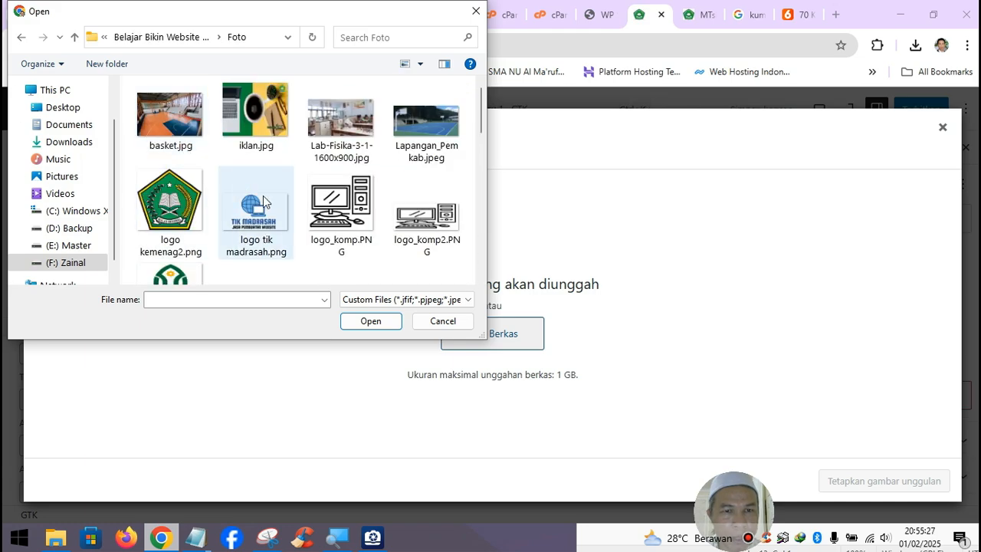
- Upload pasfoto 14.jpg and set it as the teacher's featured image
{"action": "scroll", "coordinate": [263, 196], "scroll_direction": "down", "scroll_amount": 2}
{"action": "scroll", "coordinate": [297, 210], "scroll_direction": "down", "scroll_amount": 1}
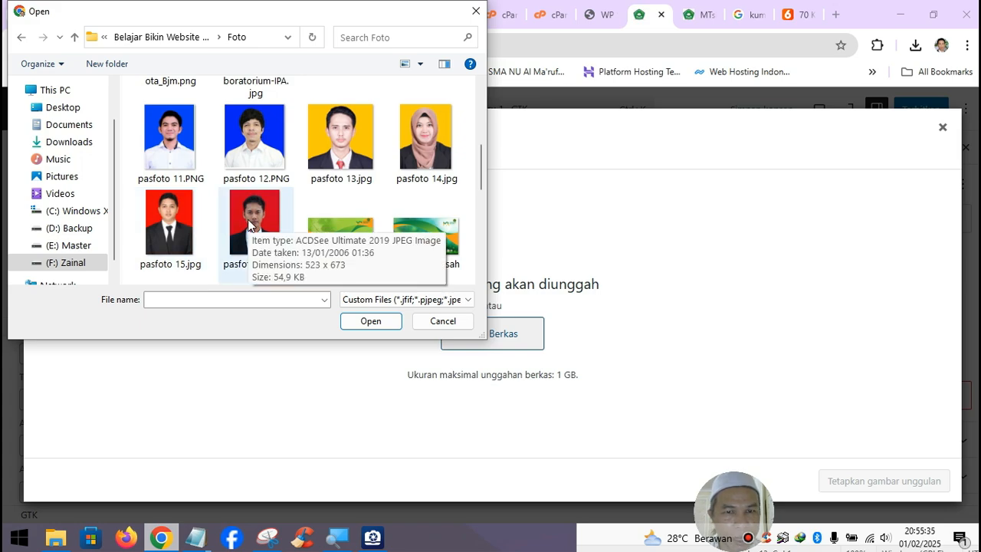
{"action": "left_click", "coordinate": [421, 157]}
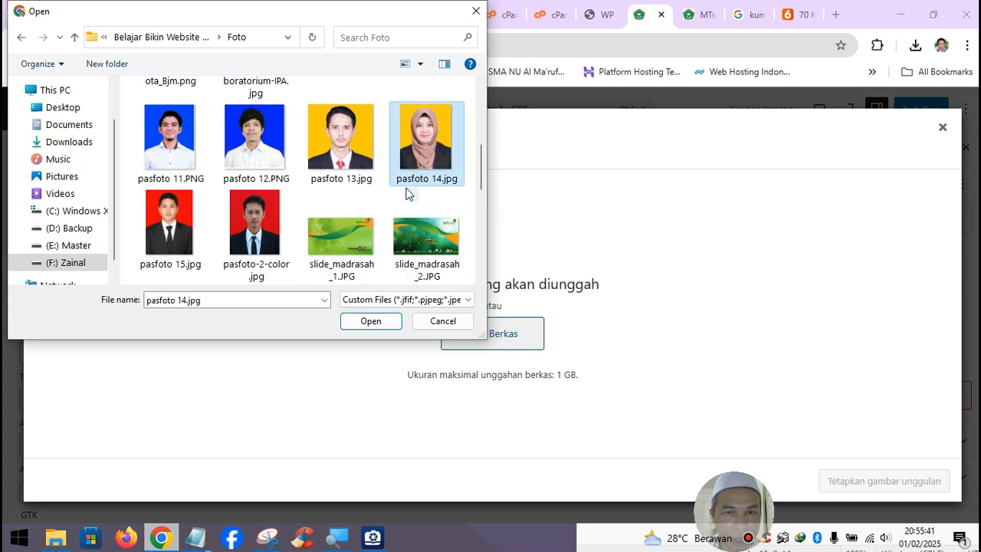
{"action": "left_click", "coordinate": [370, 322]}
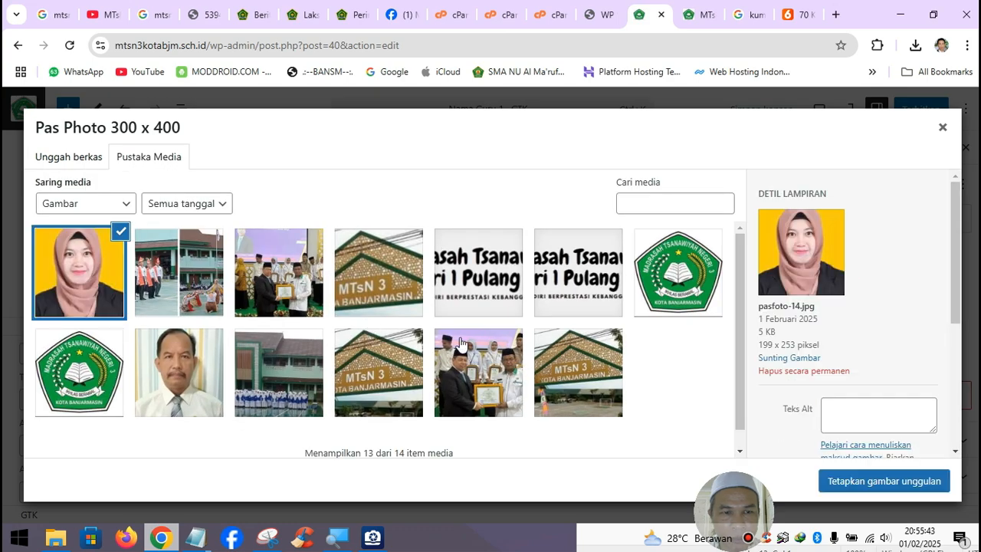
{"action": "left_click", "coordinate": [883, 481]}
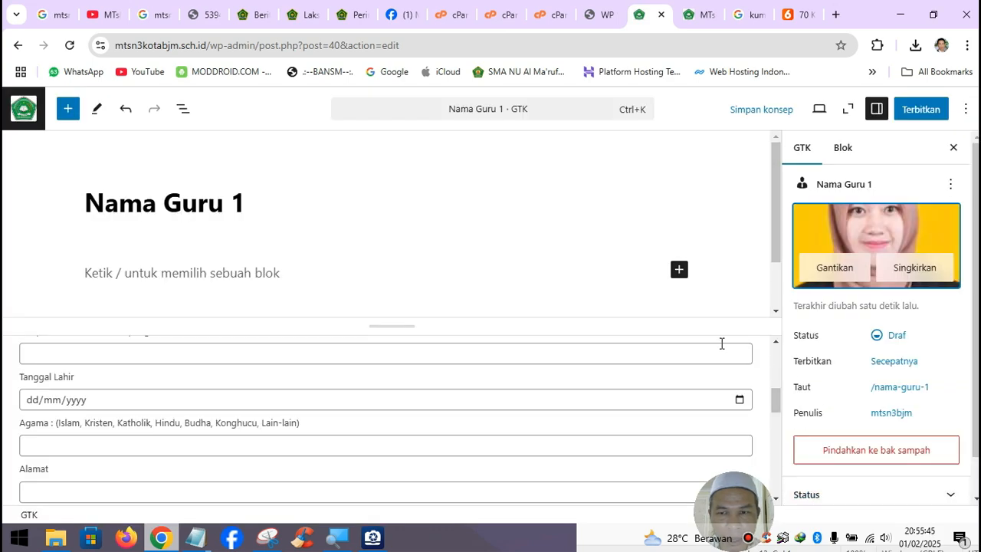
{"action": "left_click", "coordinate": [924, 109]}
- Publish Nama Guru 1 and check its card under Daftar Guru & Staf on the reloaded homepage
{"action": "left_click", "coordinate": [924, 108]}
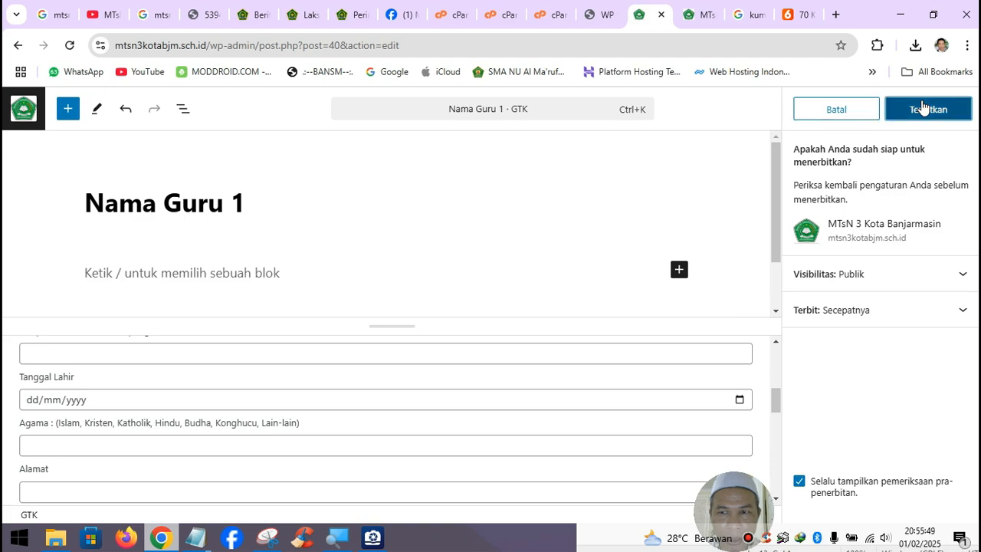
{"action": "left_click", "coordinate": [710, 22]}
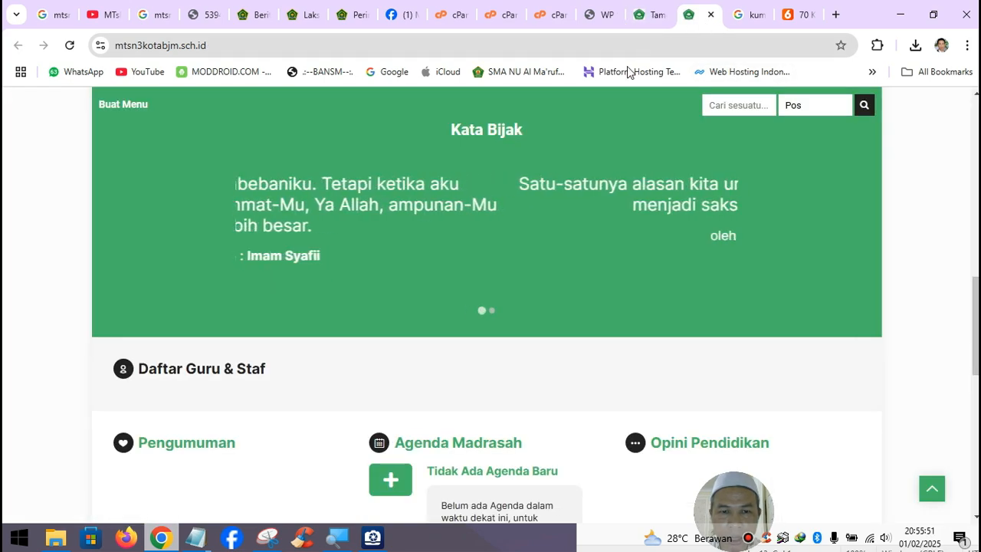
{"action": "left_click", "coordinate": [69, 45]}
{"action": "scroll", "coordinate": [495, 344], "scroll_direction": "down", "scroll_amount": 2}
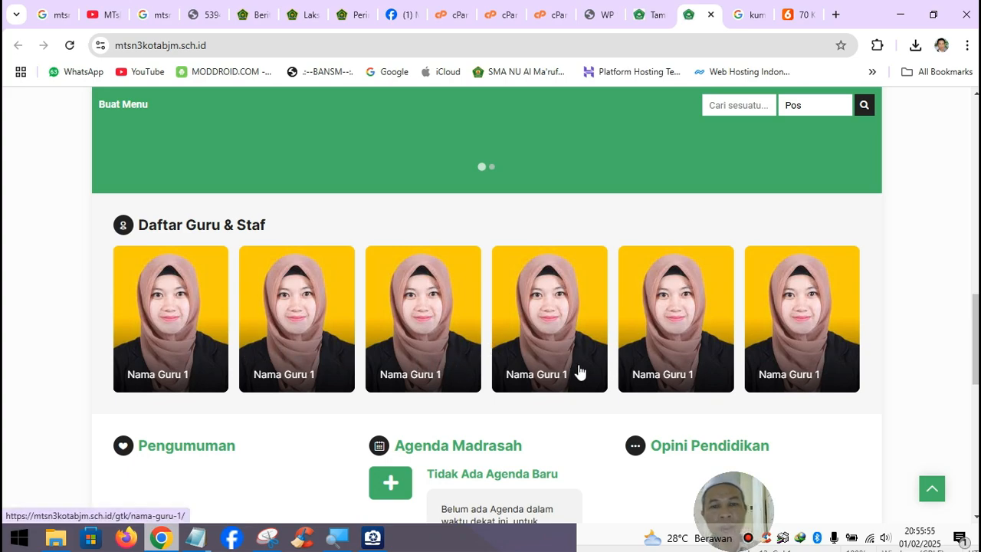
{"action": "scroll", "coordinate": [682, 375], "scroll_direction": "up", "scroll_amount": 2}
{"action": "scroll", "coordinate": [684, 365], "scroll_direction": "up", "scroll_amount": 5}
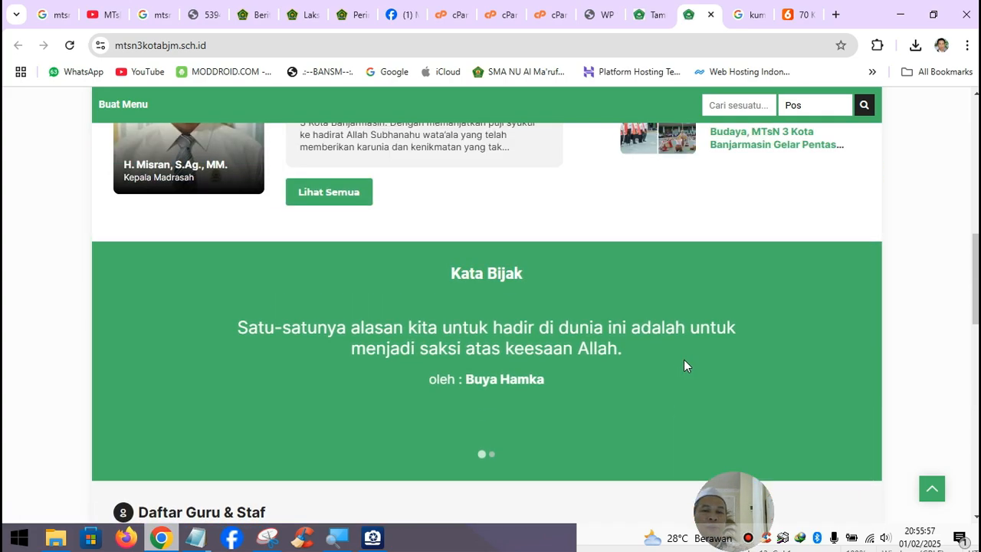
{"action": "scroll", "coordinate": [685, 358], "scroll_direction": "down", "scroll_amount": 5}
{"action": "scroll", "coordinate": [686, 358], "scroll_direction": "down", "scroll_amount": 2}
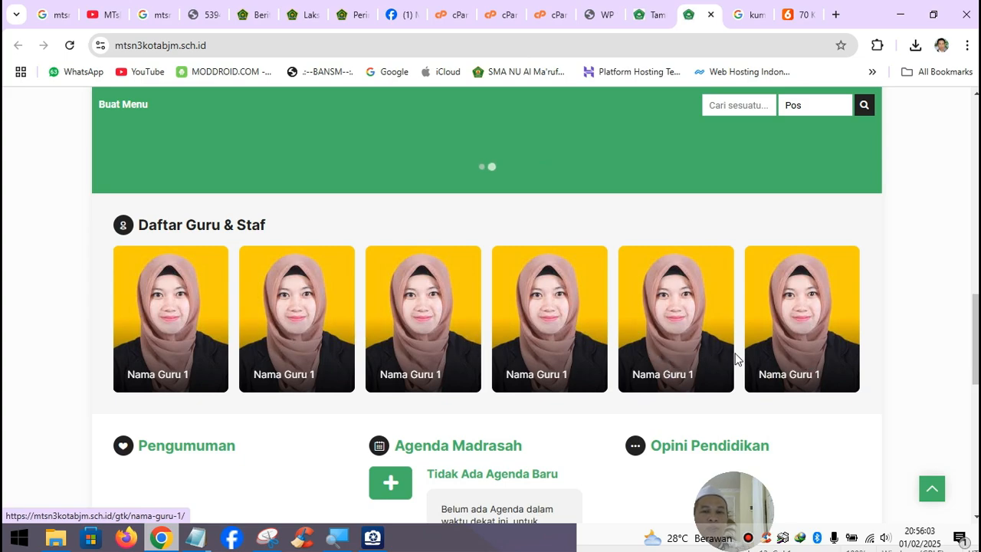
{"action": "scroll", "coordinate": [690, 345], "scroll_direction": "down", "scroll_amount": 2}
{"action": "scroll", "coordinate": [432, 253], "scroll_direction": "up", "scroll_amount": 2}
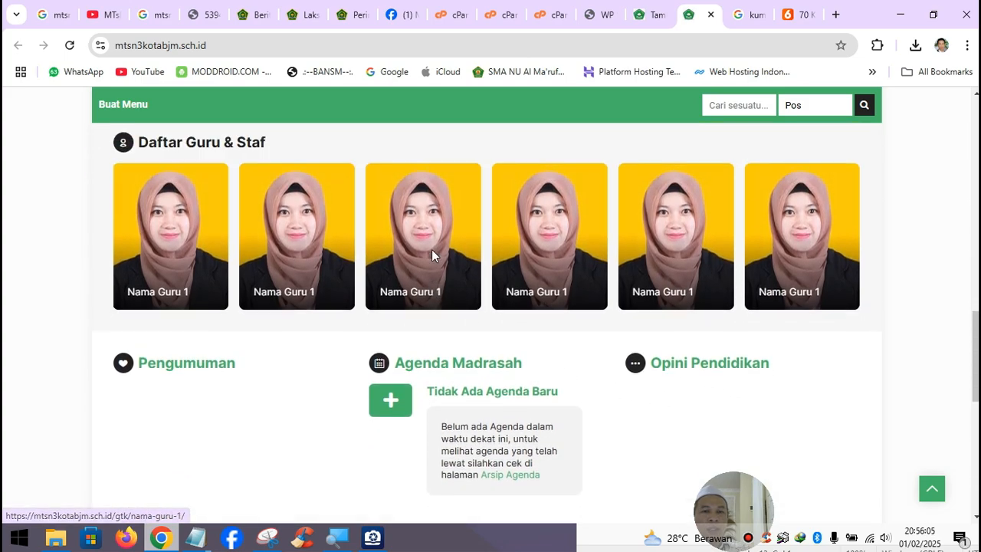
{"action": "scroll", "coordinate": [405, 359], "scroll_direction": "down", "scroll_amount": 2}
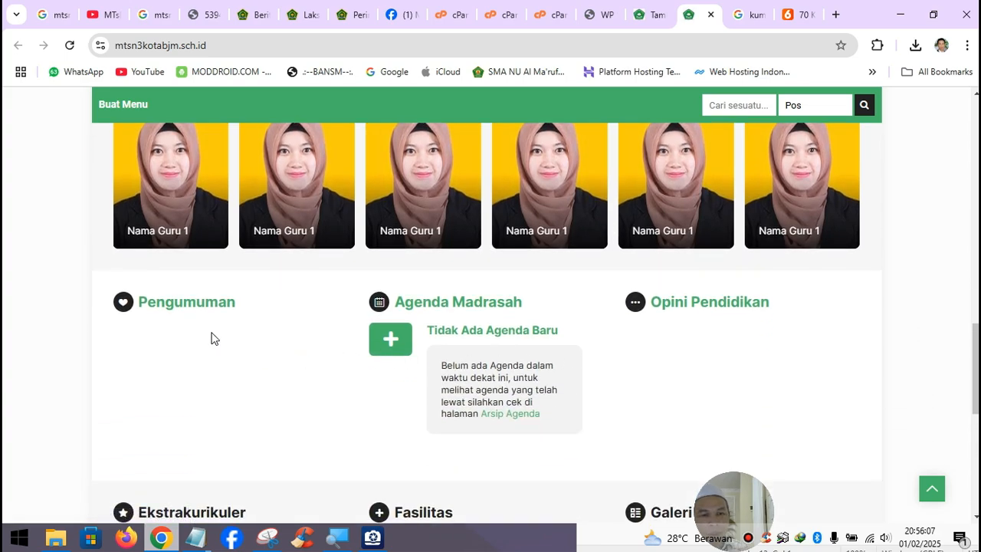
{"action": "left_click", "coordinate": [651, 16]}
- Create a new announcement titled 'Jadwal PPDB Online Tahun 2025'
{"action": "left_click", "coordinate": [23, 108]}
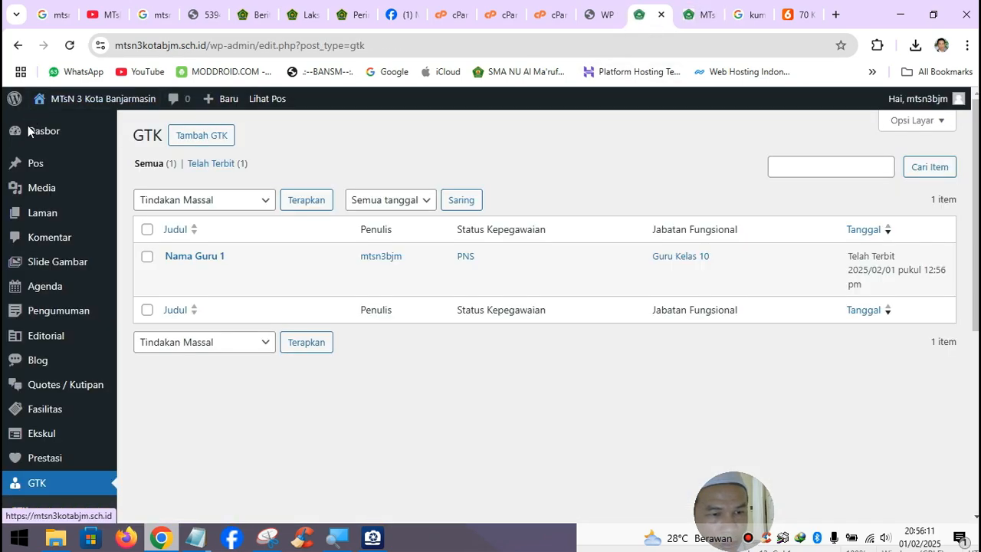
{"action": "mouse_move", "coordinate": [49, 322]}
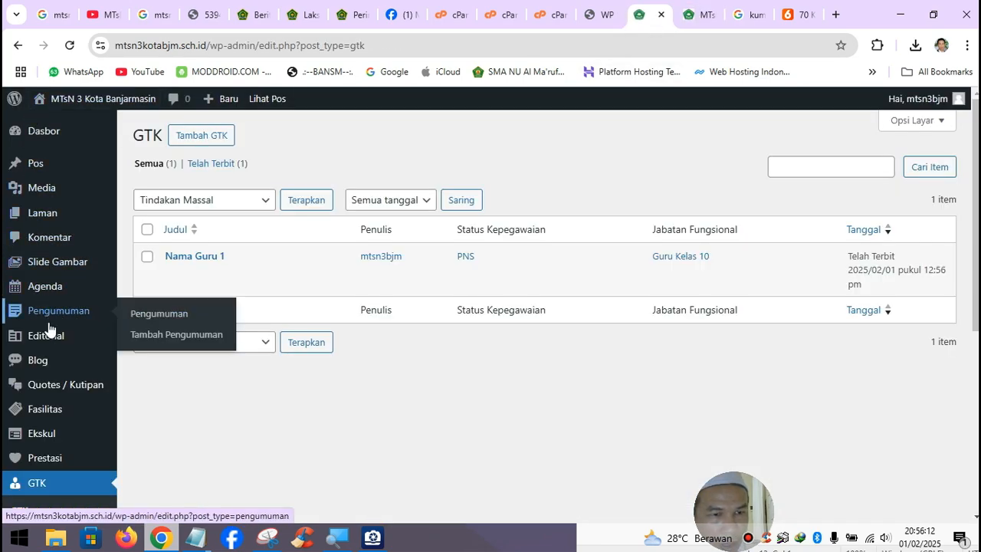
{"action": "left_click", "coordinate": [169, 336]}
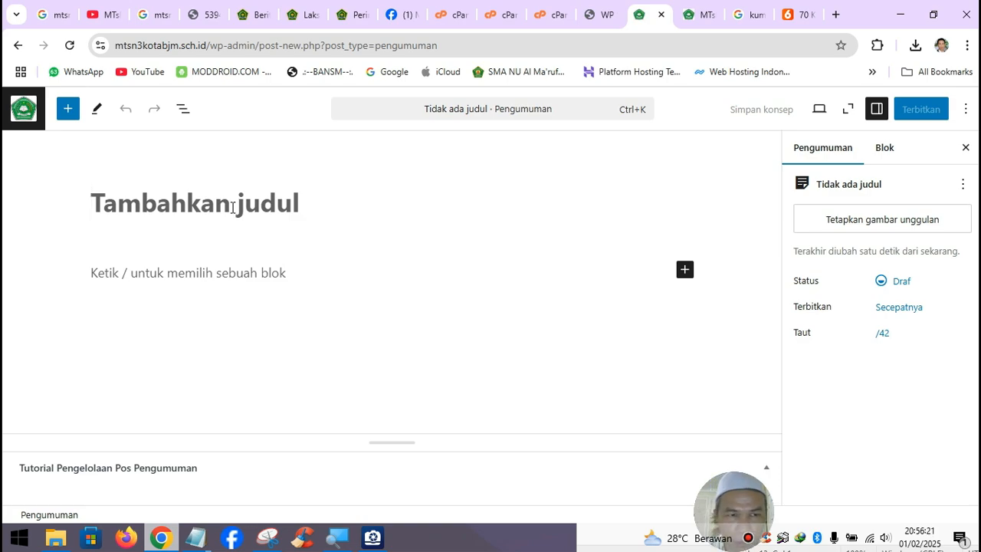
{"action": "type", "text": "Ja"}
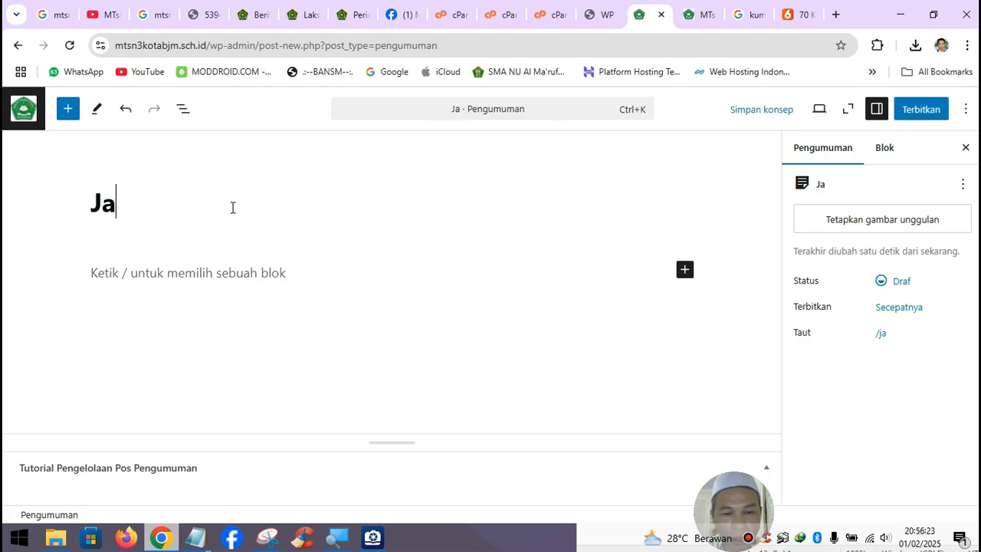
{"action": "type", "text": "dwal PP"}
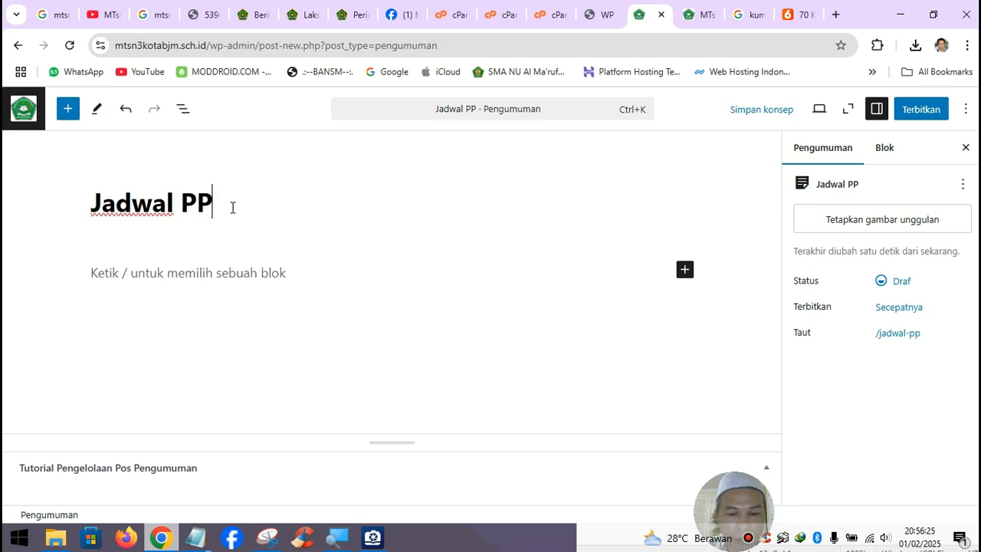
{"action": "type", "text": "DB Onli"}
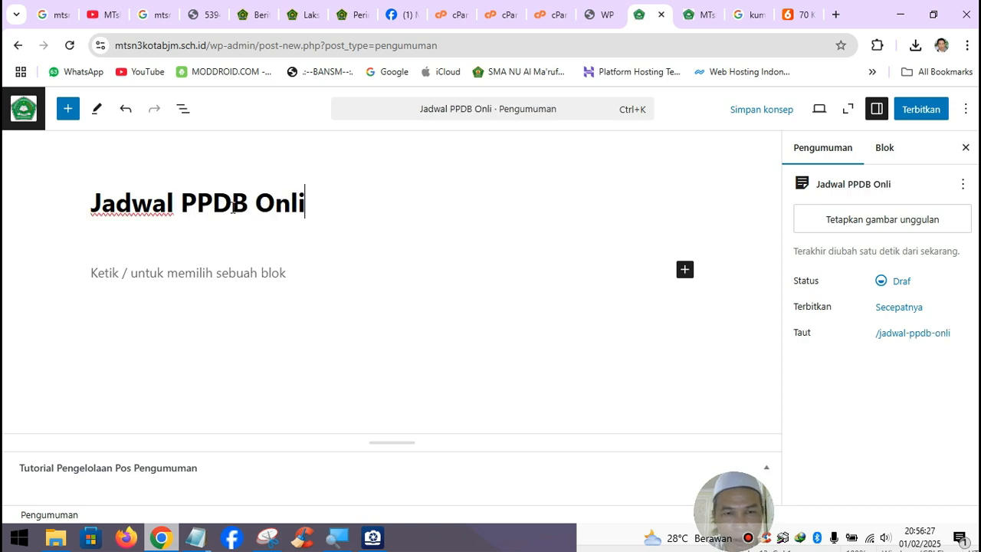
{"action": "type", "text": "ne Tahun"}
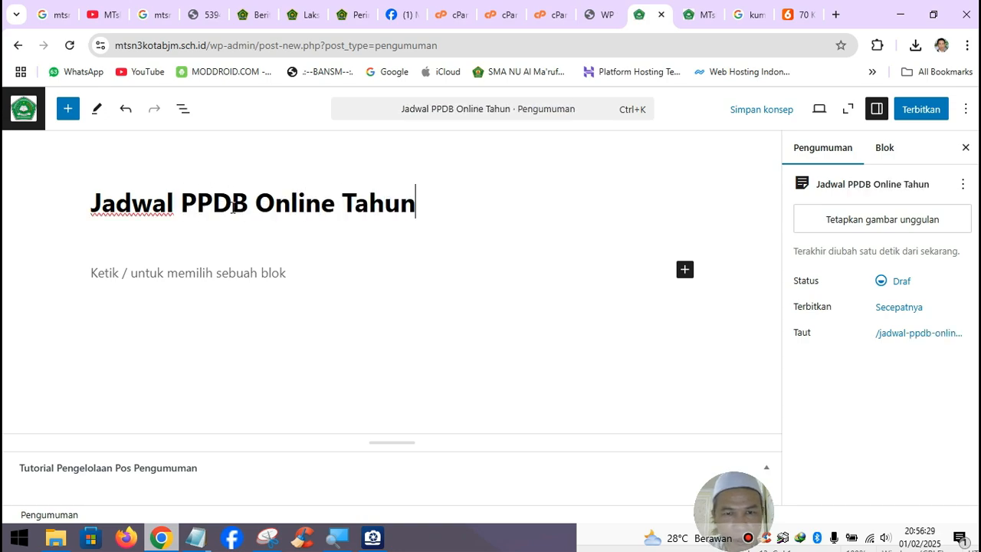
{"action": "type", "text": " 2025"}
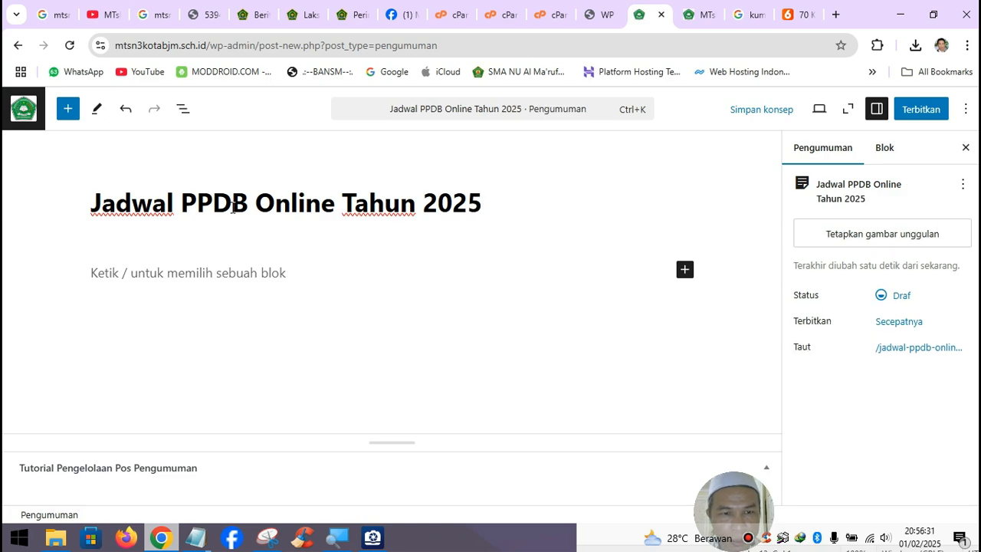
- Type a dotted line in the body and begin uploading a featured image
{"action": "left_click", "coordinate": [184, 282]}
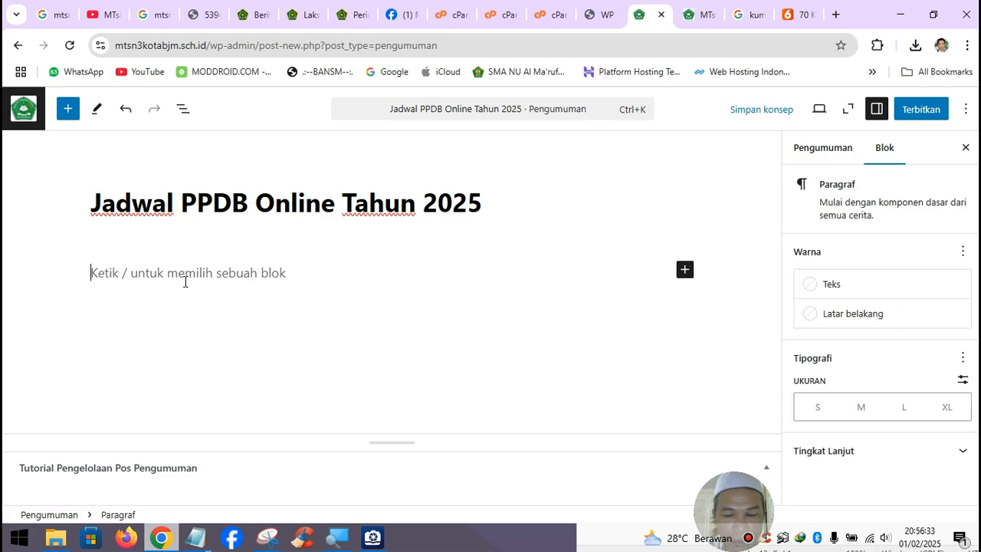
{"action": "type", "text": ".............................."}
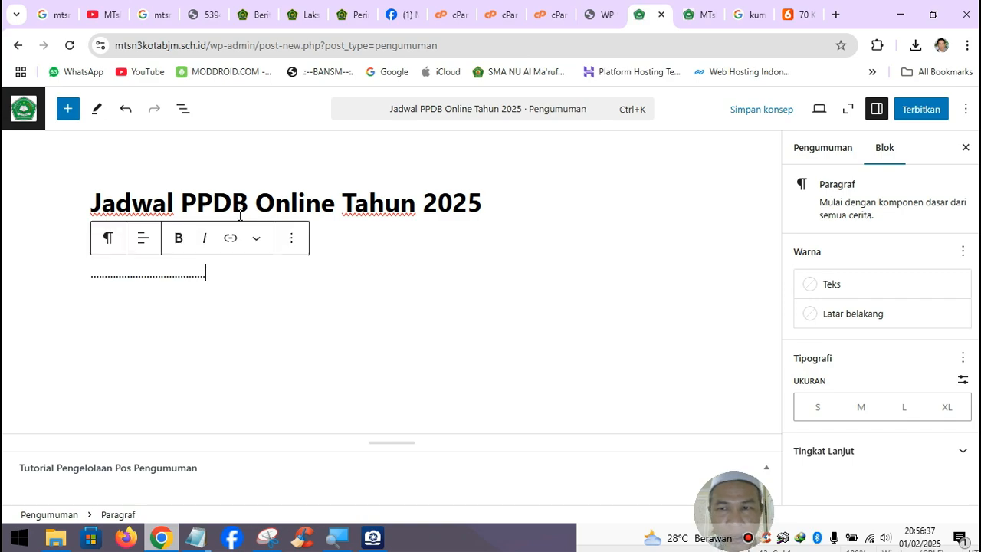
{"action": "left_click", "coordinate": [847, 150]}
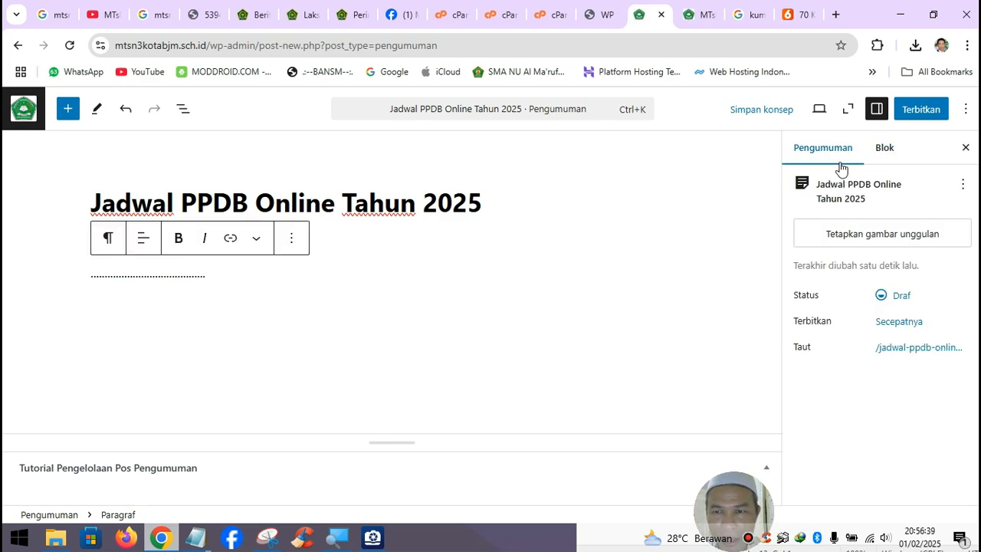
{"action": "left_click", "coordinate": [860, 238]}
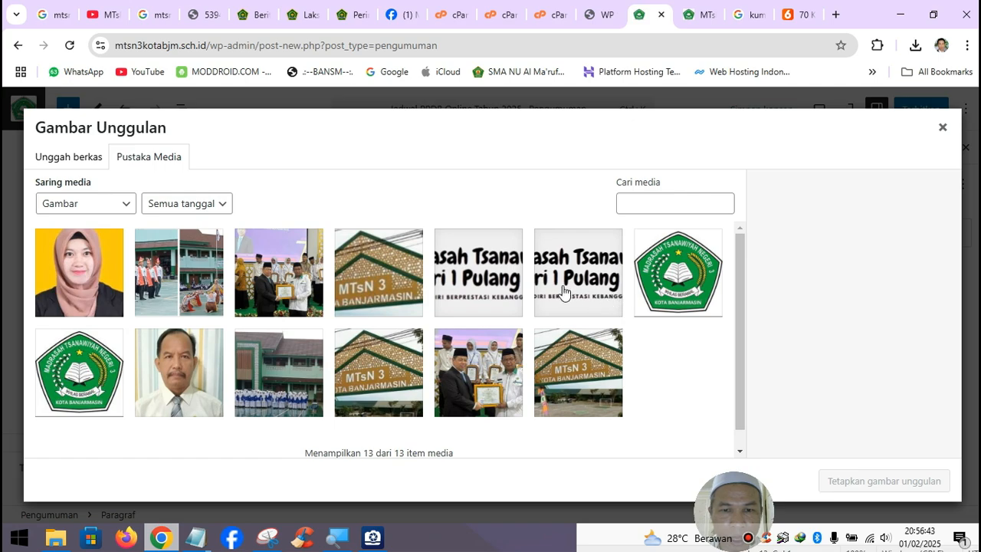
{"action": "left_click", "coordinate": [84, 164]}
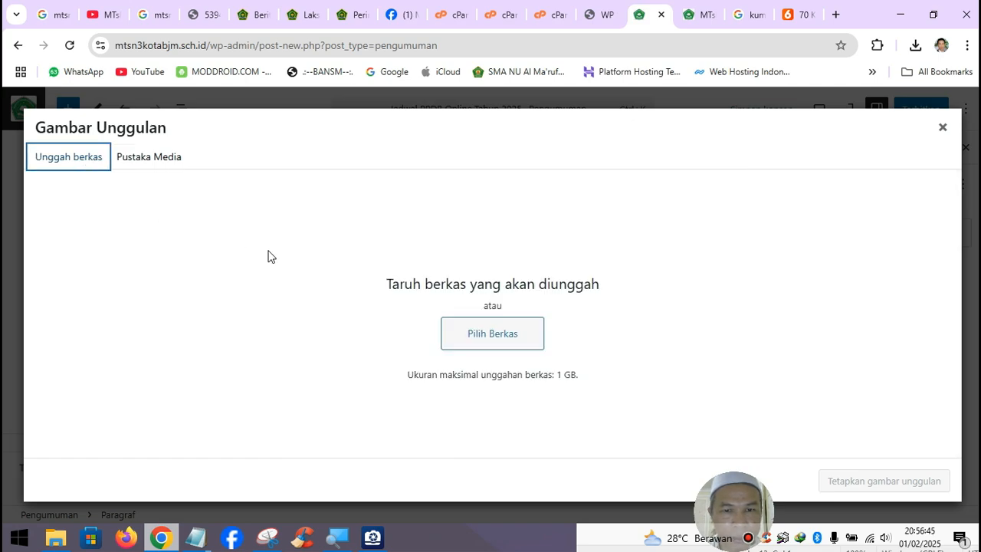
- Search Google Images for 'ppdb online'
{"action": "left_click", "coordinate": [751, 18]}
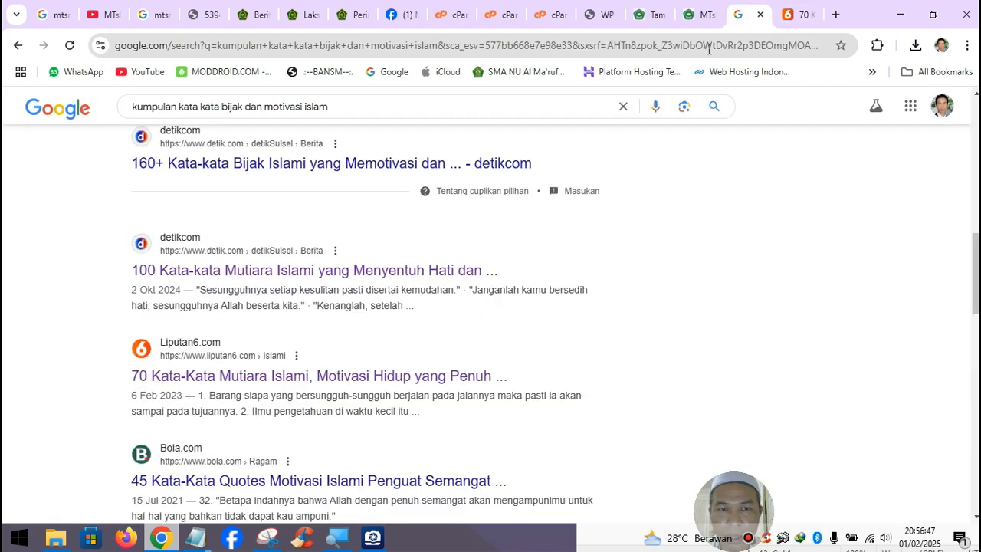
{"action": "left_click", "coordinate": [352, 109]}
{"action": "key", "text": "ctrl+a"}
{"action": "type", "text": "pp"}
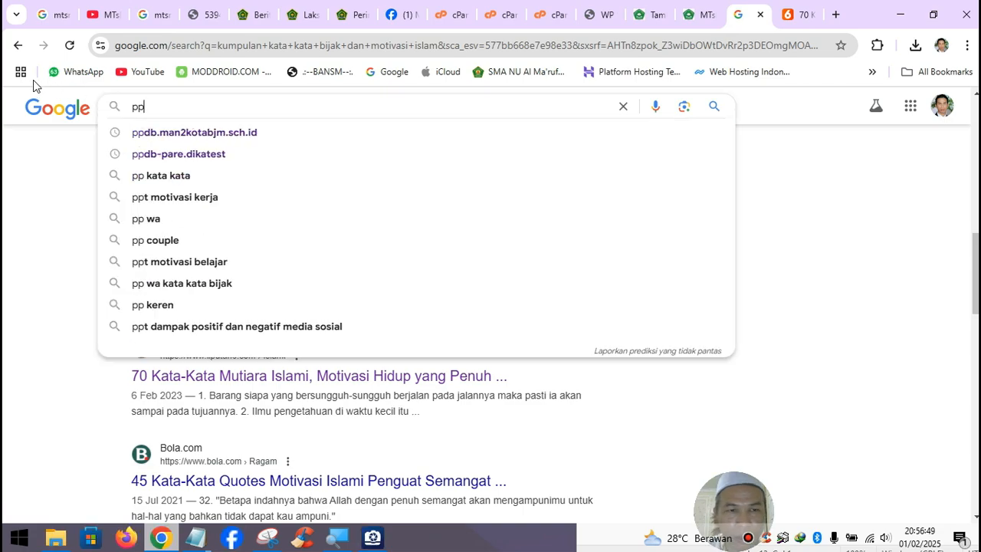
{"action": "type", "text": "db on"}
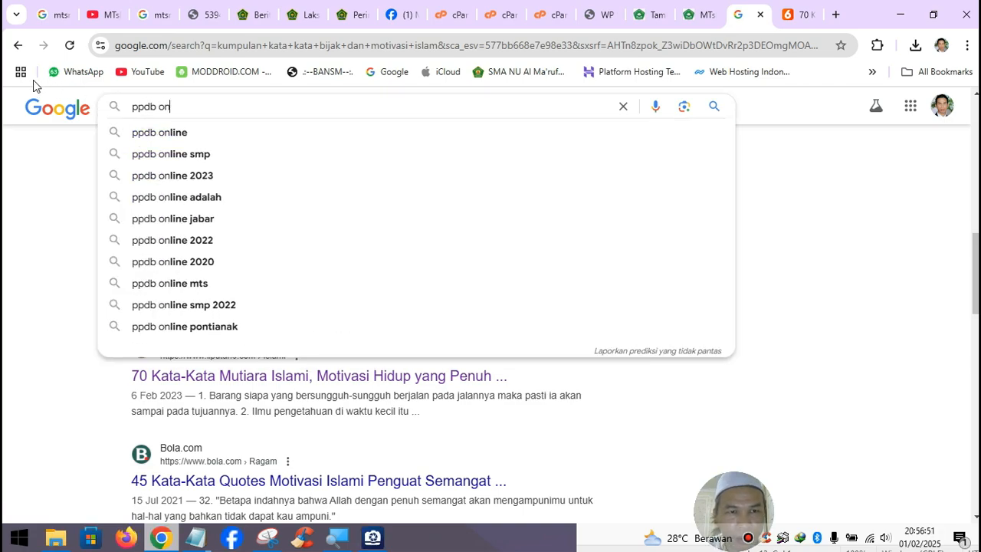
{"action": "left_click", "coordinate": [184, 133]}
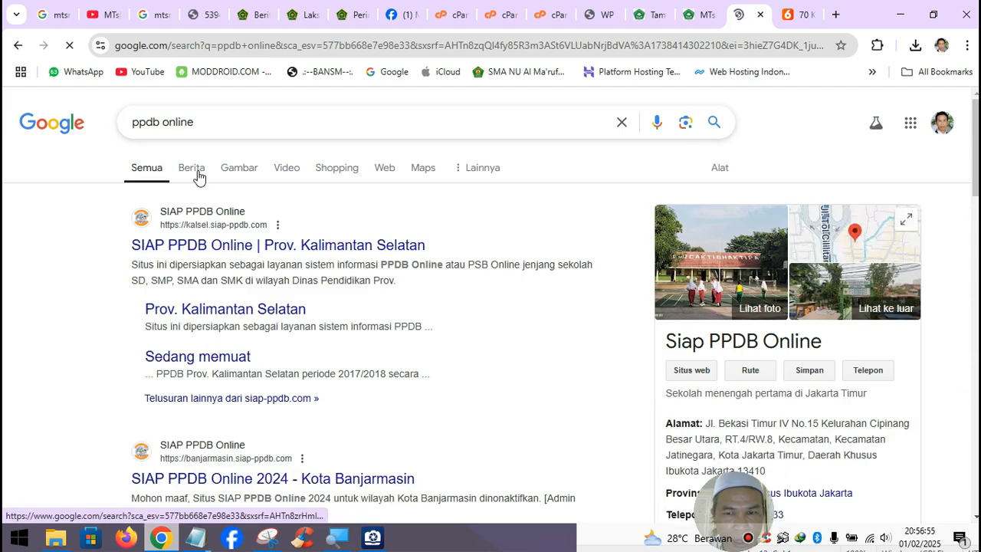
{"action": "left_click", "coordinate": [243, 169]}
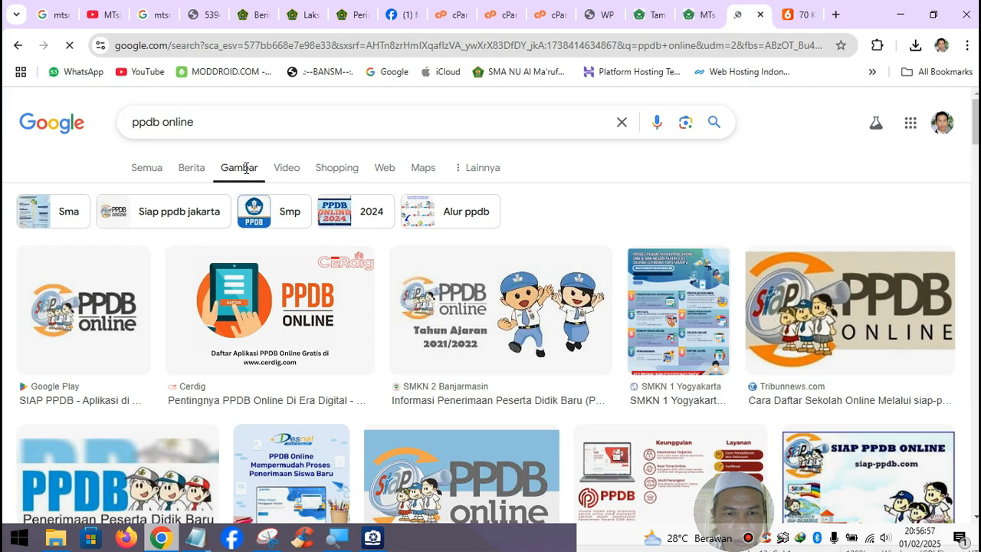
{"action": "scroll", "coordinate": [410, 333], "scroll_direction": "down", "scroll_amount": 1}
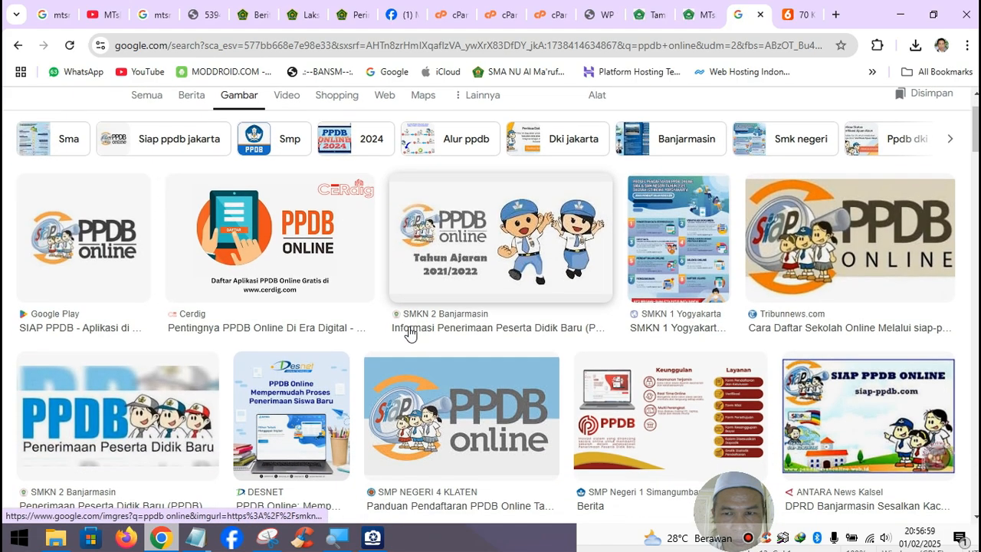
{"action": "scroll", "coordinate": [410, 333], "scroll_direction": "down", "scroll_amount": 5}
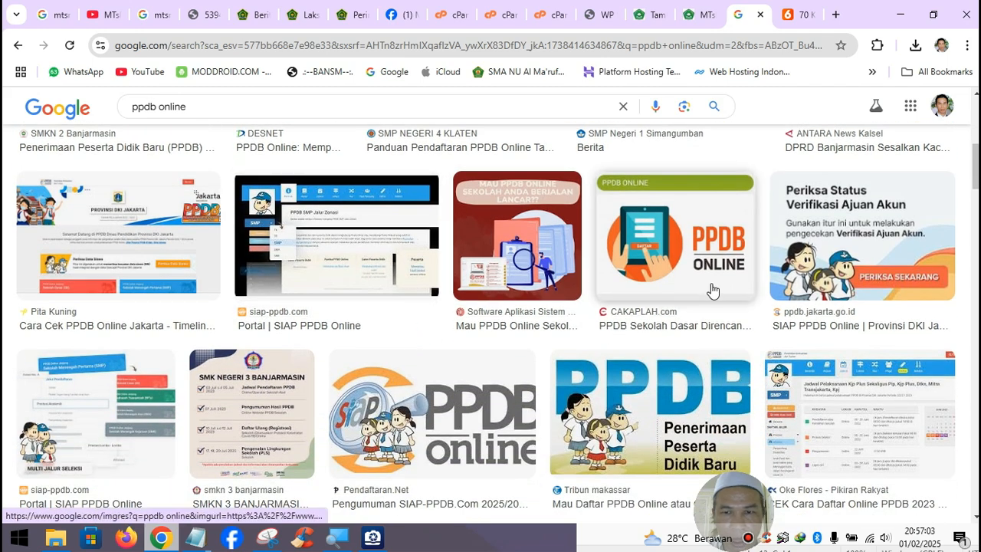
- Open the CAKAPLAH PPDB ONLINE image at full size in a new tab
{"action": "right_click", "coordinate": [689, 252]}
{"action": "left_click", "coordinate": [768, 179]}
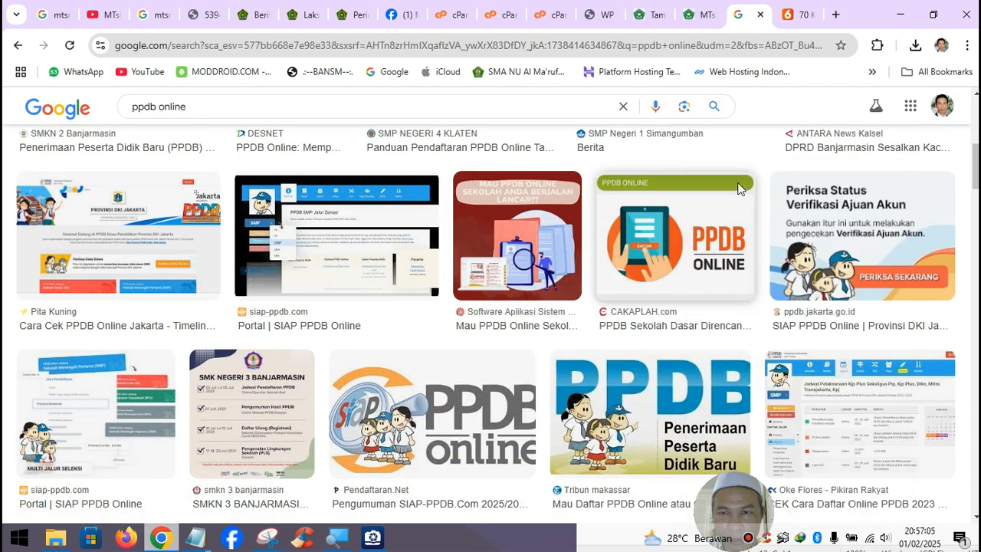
{"action": "left_click", "coordinate": [752, 17]}
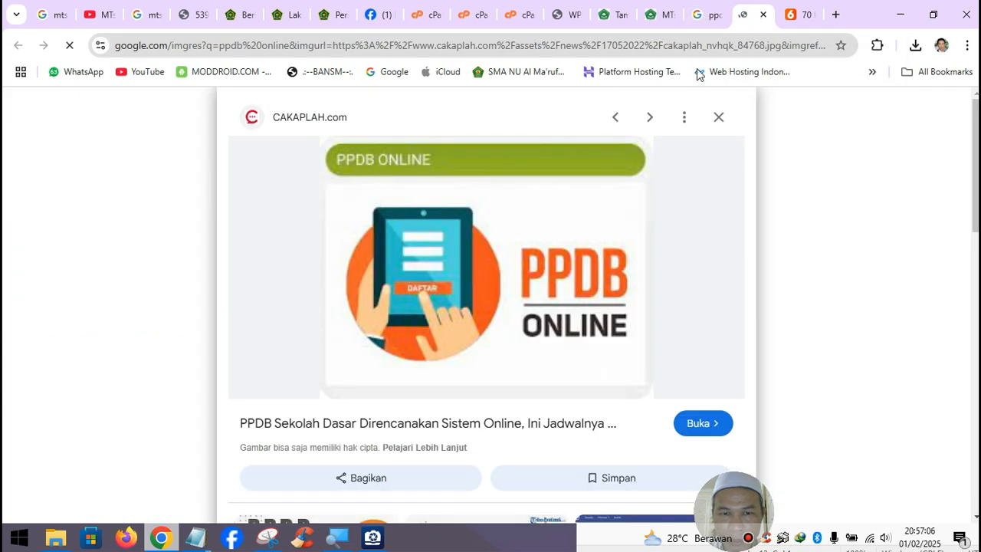
{"action": "right_click", "coordinate": [497, 222]}
{"action": "left_click", "coordinate": [578, 324]}
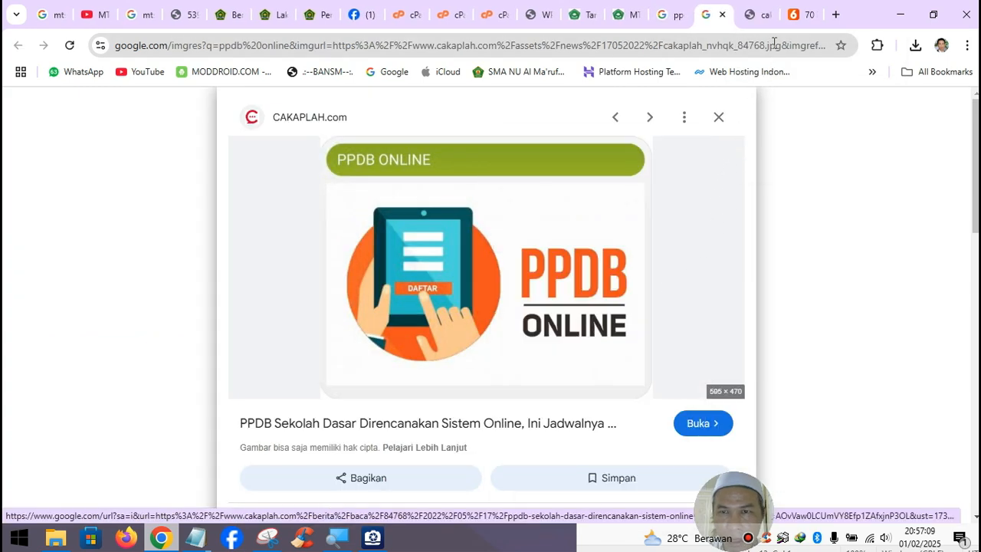
{"action": "left_click", "coordinate": [765, 19]}
- Save the image as 'ppdb online.jpg' and return to the WordPress editor
{"action": "right_click", "coordinate": [514, 221]}
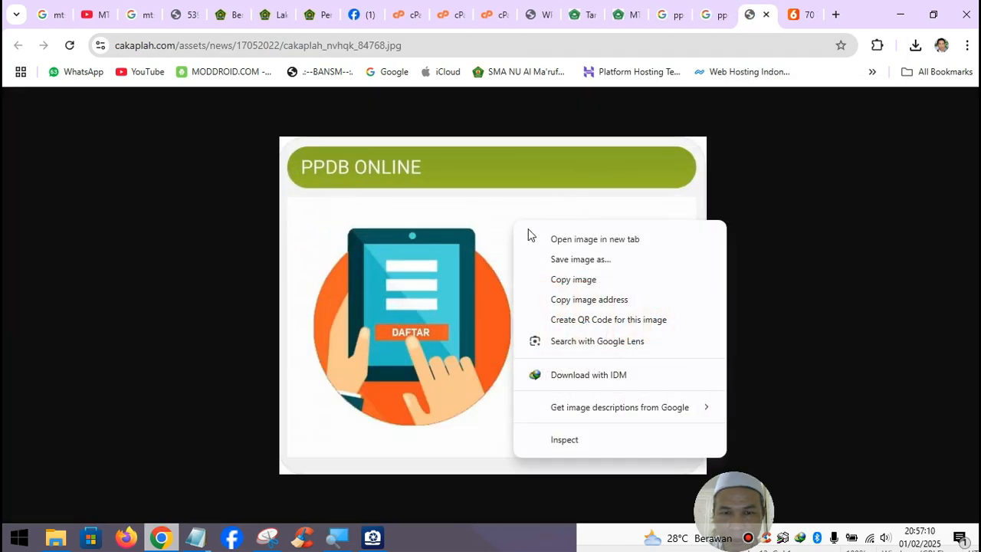
{"action": "left_click", "coordinate": [574, 261]}
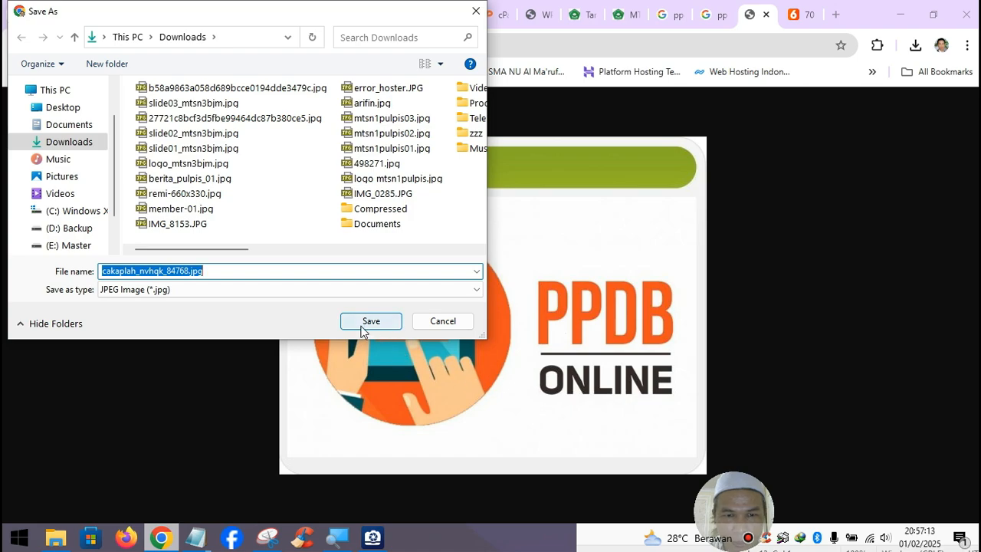
{"action": "type", "text": "ppdb"}
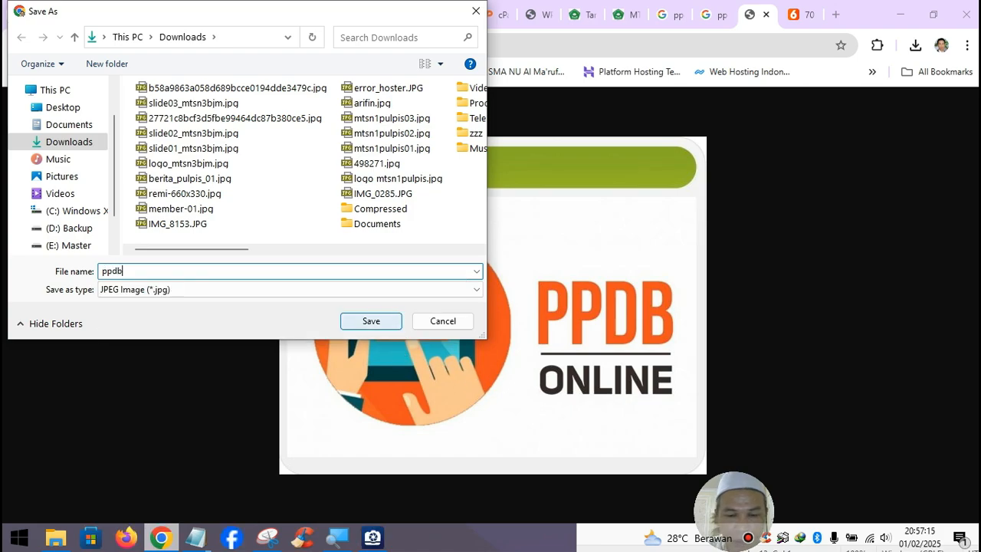
{"action": "type", "text": " online"}
{"action": "key", "text": "Return"}
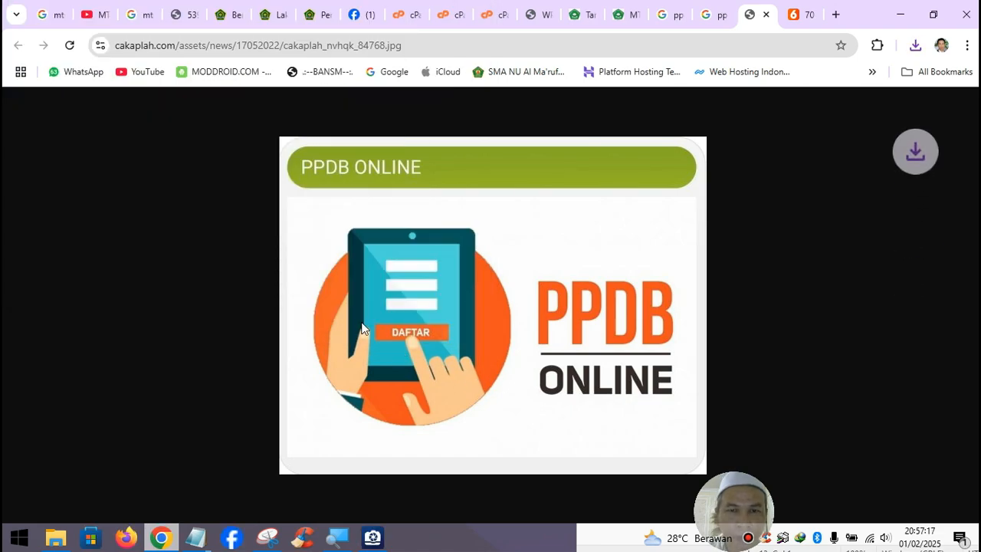
{"action": "left_click", "coordinate": [765, 14]}
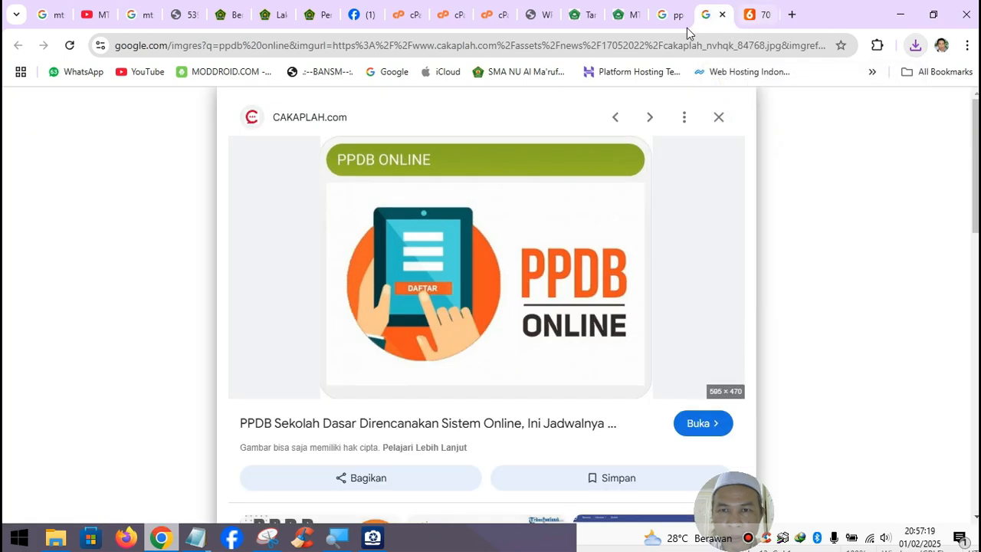
{"action": "left_click", "coordinate": [586, 17]}
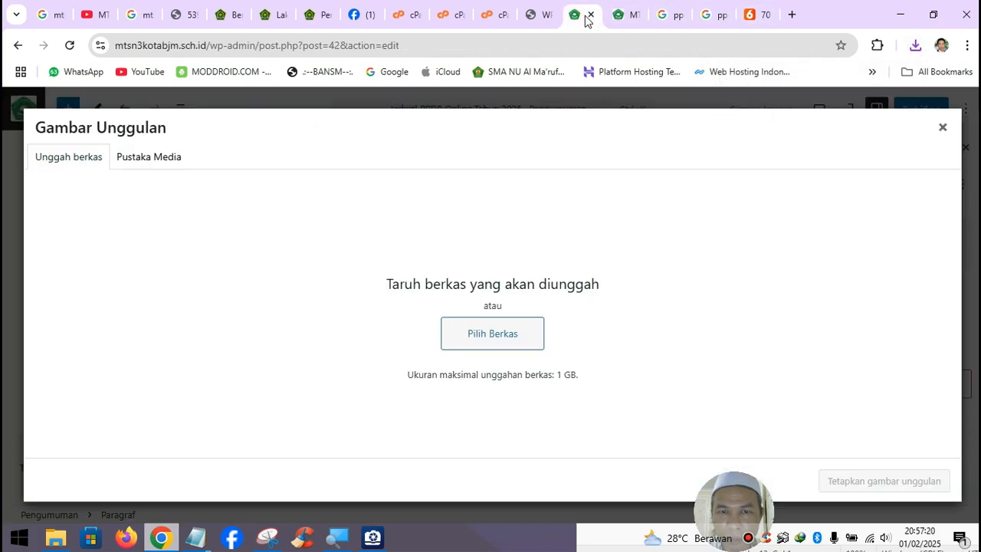
- Upload ppdb online.jpg from Downloads as the announcement's featured image
{"action": "left_click", "coordinate": [481, 332]}
{"action": "left_click", "coordinate": [66, 143]}
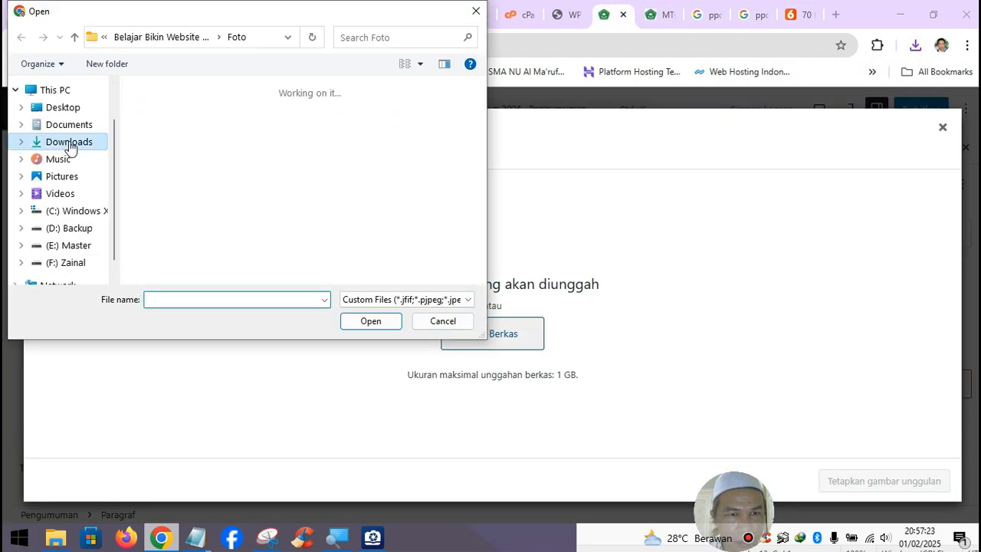
{"action": "left_click", "coordinate": [177, 88]}
{"action": "left_click", "coordinate": [368, 328]}
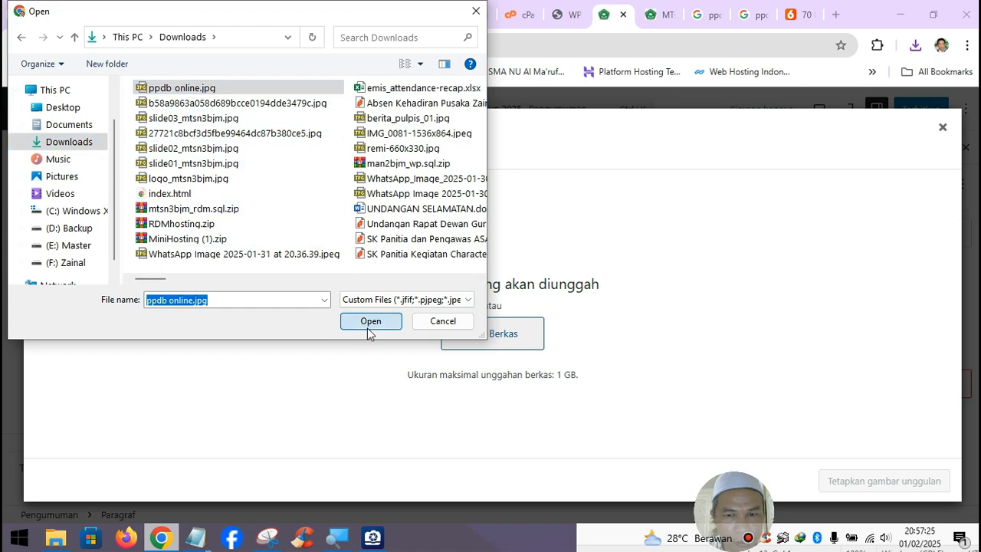
{"action": "left_click", "coordinate": [877, 481]}
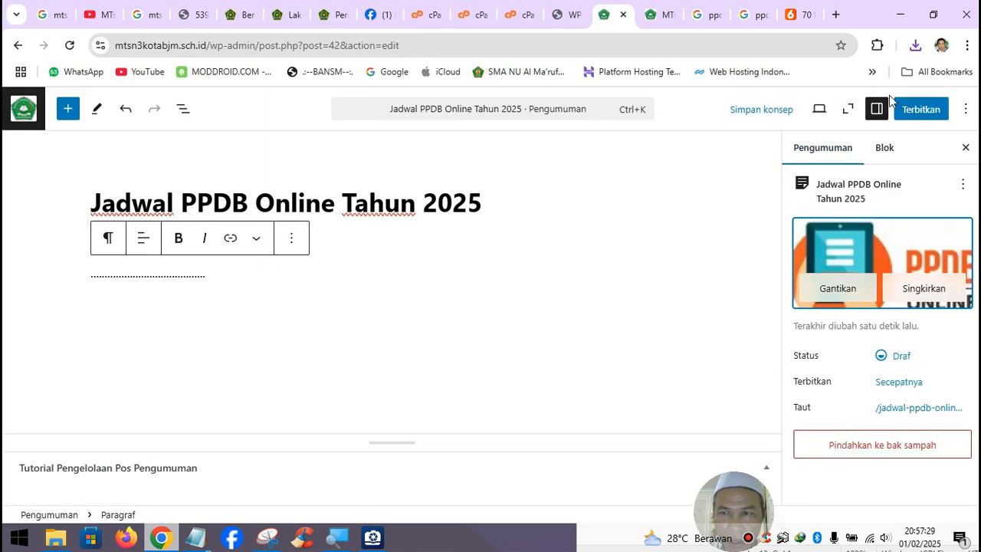
- Publish the announcement and check it on the reloaded homepage
{"action": "left_click", "coordinate": [921, 112]}
{"action": "left_click", "coordinate": [922, 111]}
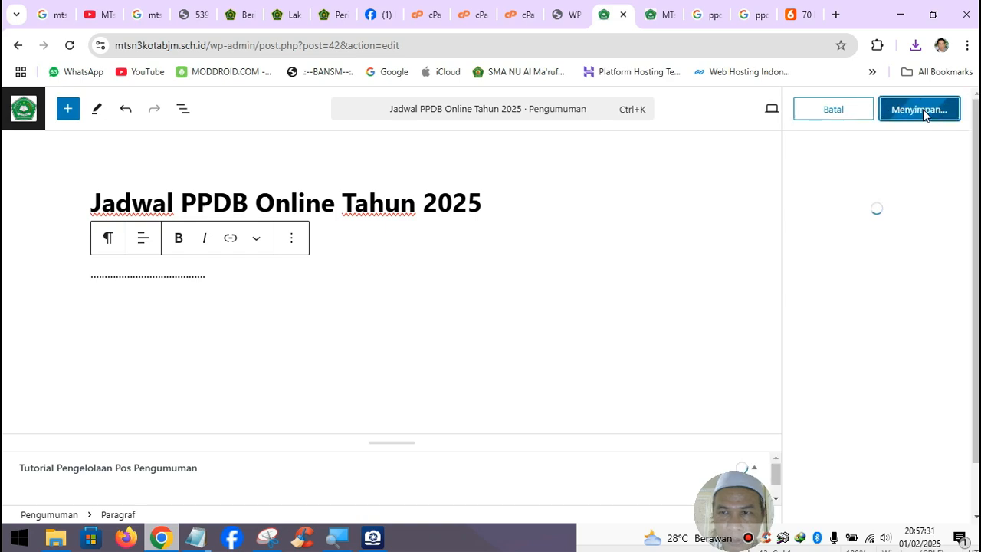
{"action": "left_click", "coordinate": [662, 17]}
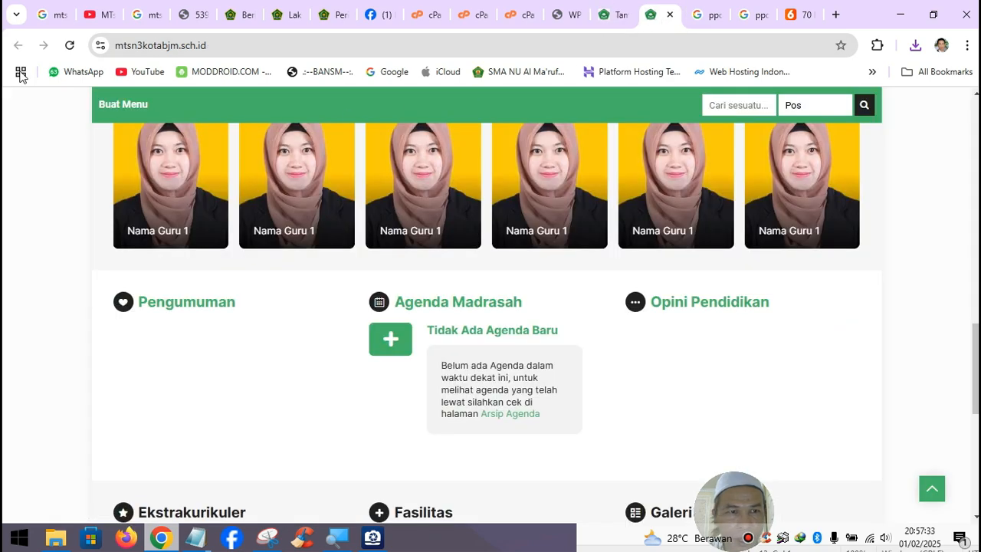
{"action": "left_click", "coordinate": [69, 47]}
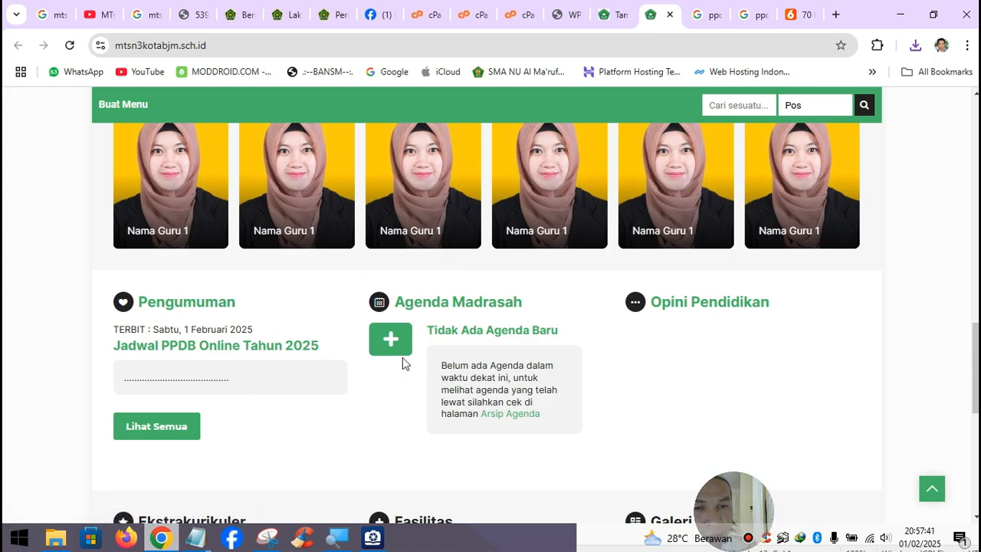
{"action": "scroll", "coordinate": [339, 370], "scroll_direction": "down", "scroll_amount": 4}
{"action": "scroll", "coordinate": [340, 370], "scroll_direction": "up", "scroll_amount": 1}
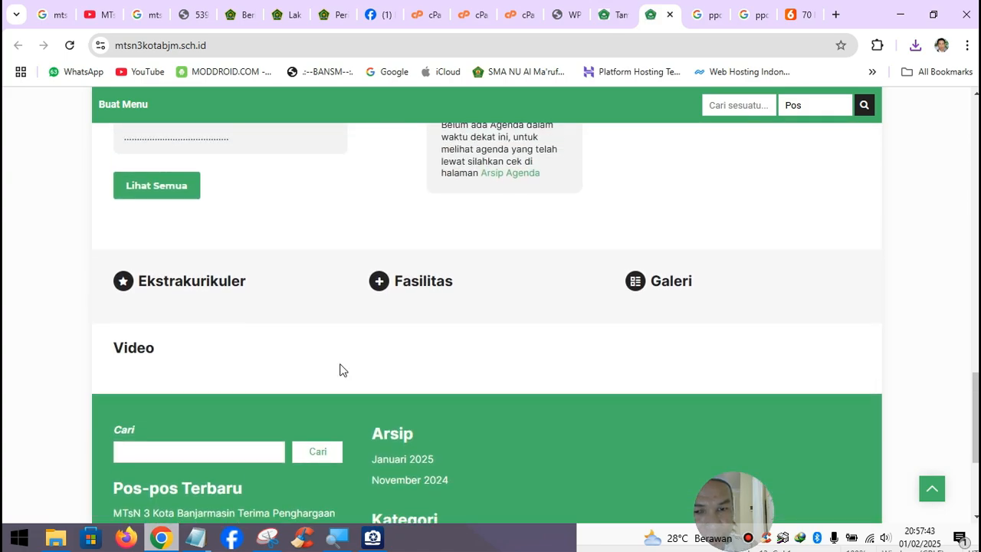
{"action": "scroll", "coordinate": [340, 370], "scroll_direction": "down", "scroll_amount": 5}
{"action": "scroll", "coordinate": [338, 370], "scroll_direction": "up", "scroll_amount": 4}
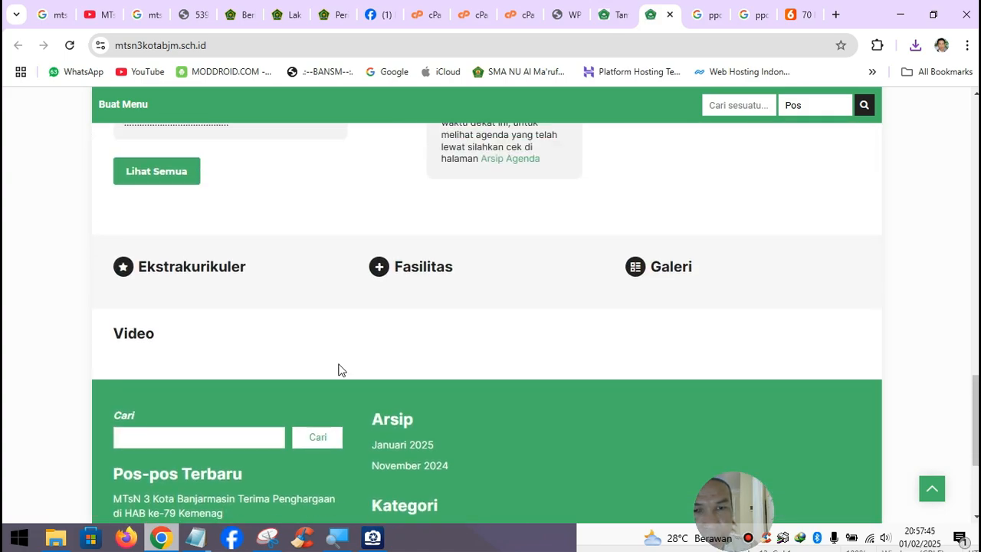
{"action": "scroll", "coordinate": [341, 370], "scroll_direction": "up", "scroll_amount": 5}
{"action": "scroll", "coordinate": [341, 370], "scroll_direction": "down", "scroll_amount": 2}
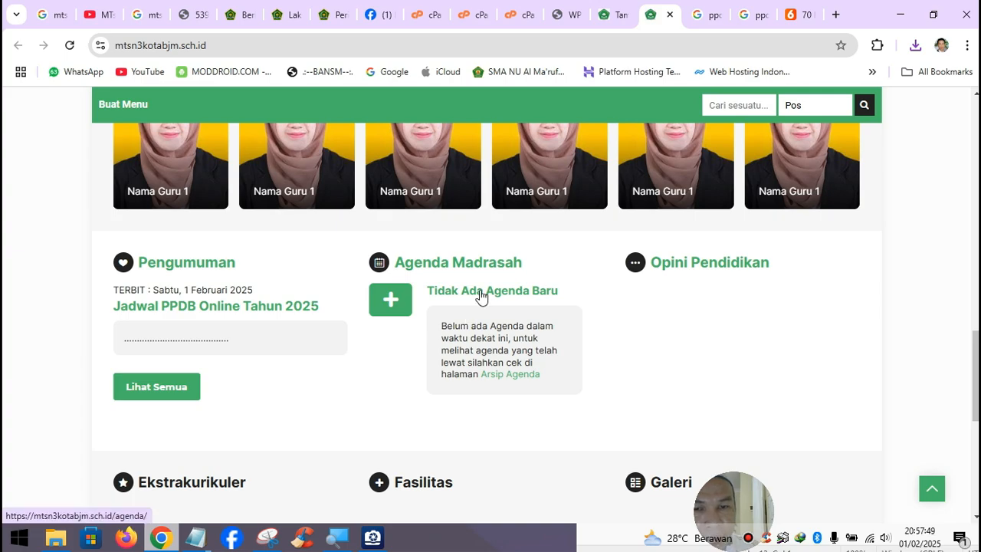
- Return from the editor to the Pengumuman list
{"action": "left_click", "coordinate": [615, 13]}
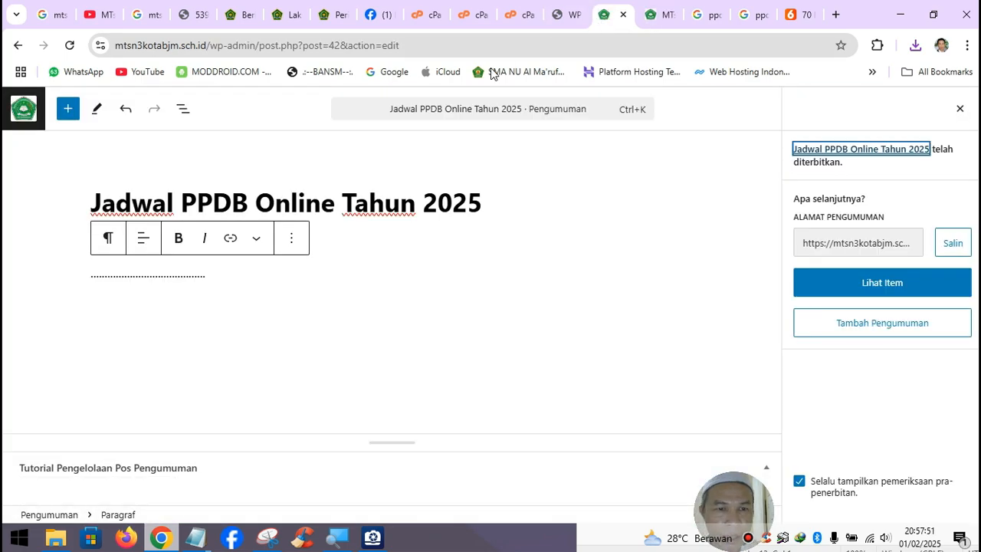
{"action": "left_click", "coordinate": [23, 108]}
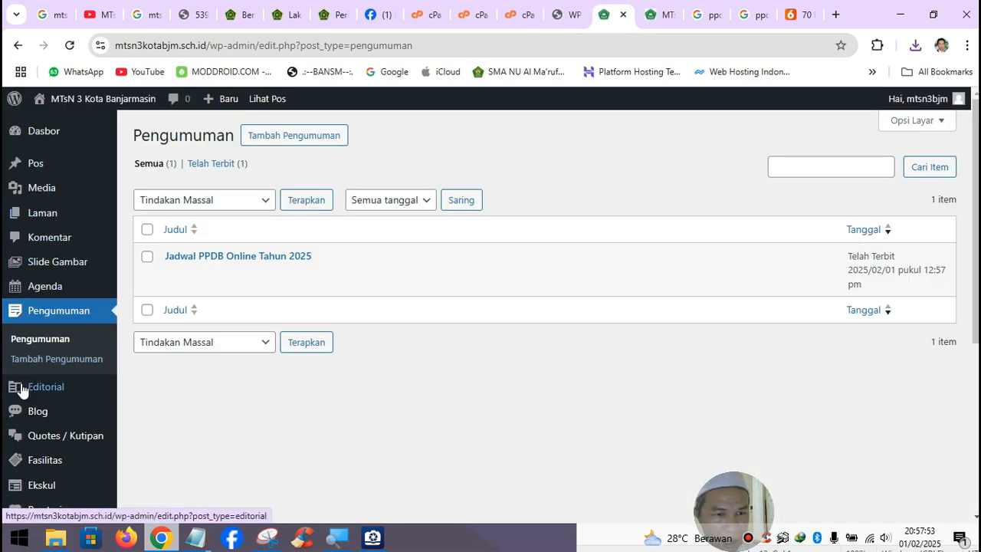
{"action": "scroll", "coordinate": [19, 395], "scroll_direction": "down", "scroll_amount": 2}
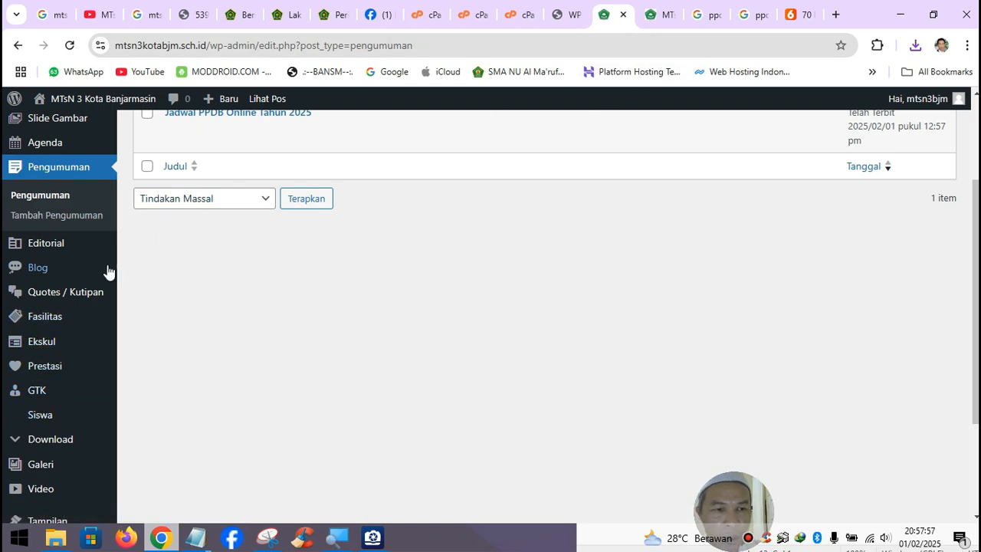
- Open a blank entry via Agenda > Tambah Agenda
{"action": "mouse_move", "coordinate": [42, 464]}
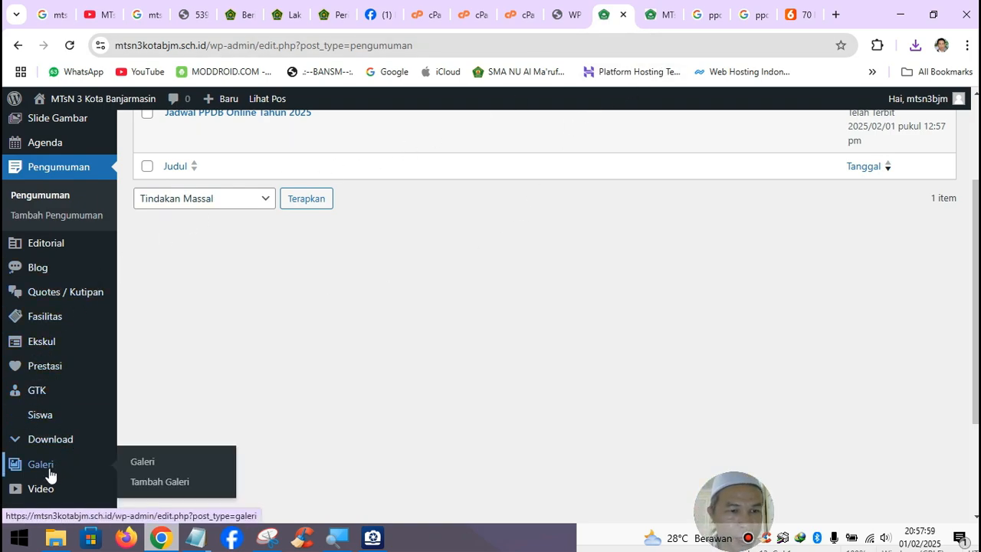
{"action": "scroll", "coordinate": [43, 471], "scroll_direction": "down", "scroll_amount": 2}
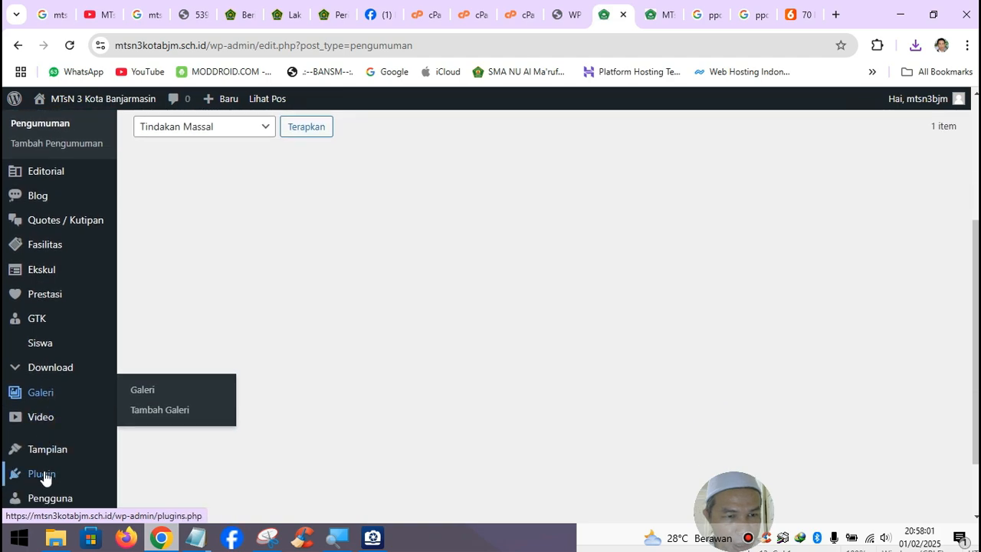
{"action": "scroll", "coordinate": [42, 481], "scroll_direction": "up", "scroll_amount": 1}
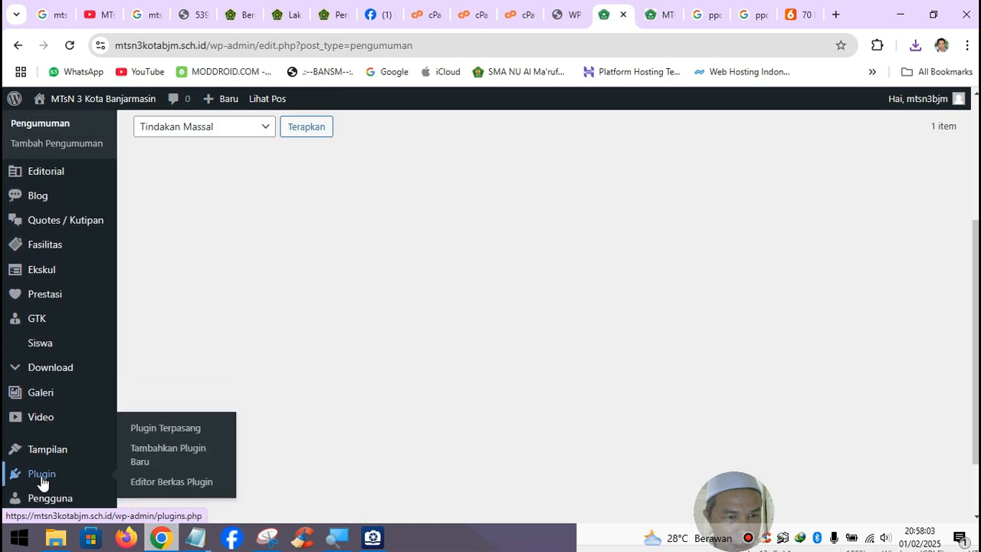
{"action": "scroll", "coordinate": [40, 479], "scroll_direction": "up", "scroll_amount": 1}
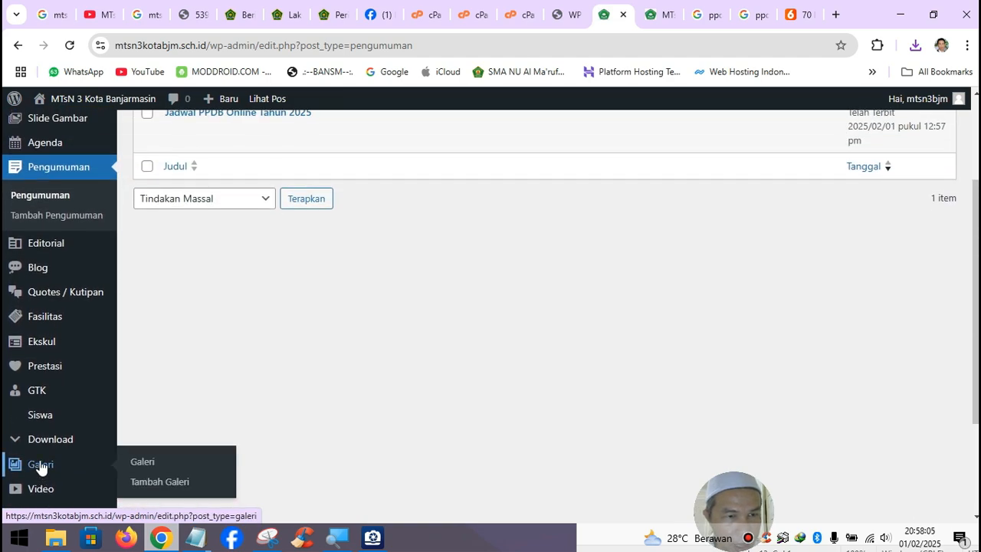
{"action": "scroll", "coordinate": [41, 467], "scroll_direction": "up", "scroll_amount": 1}
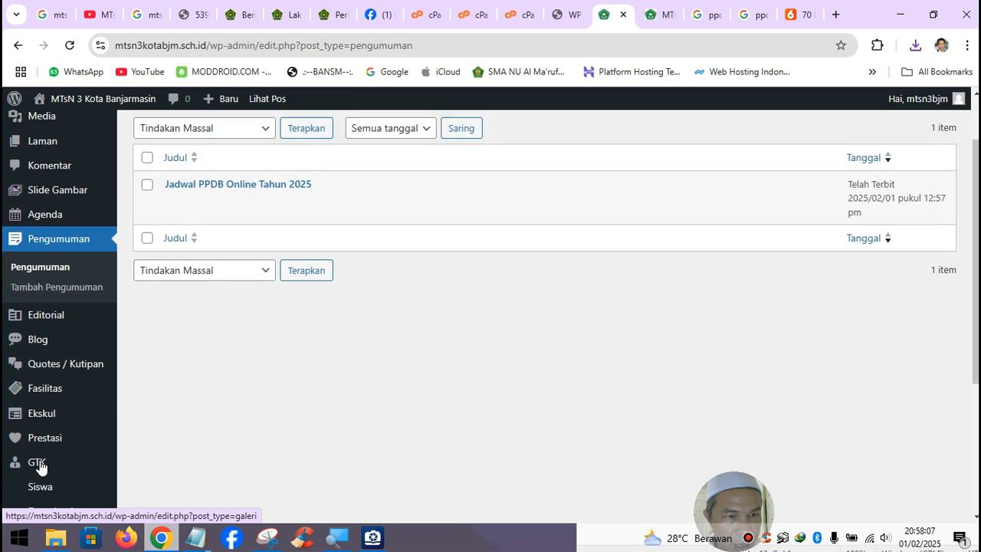
{"action": "mouse_move", "coordinate": [55, 221]}
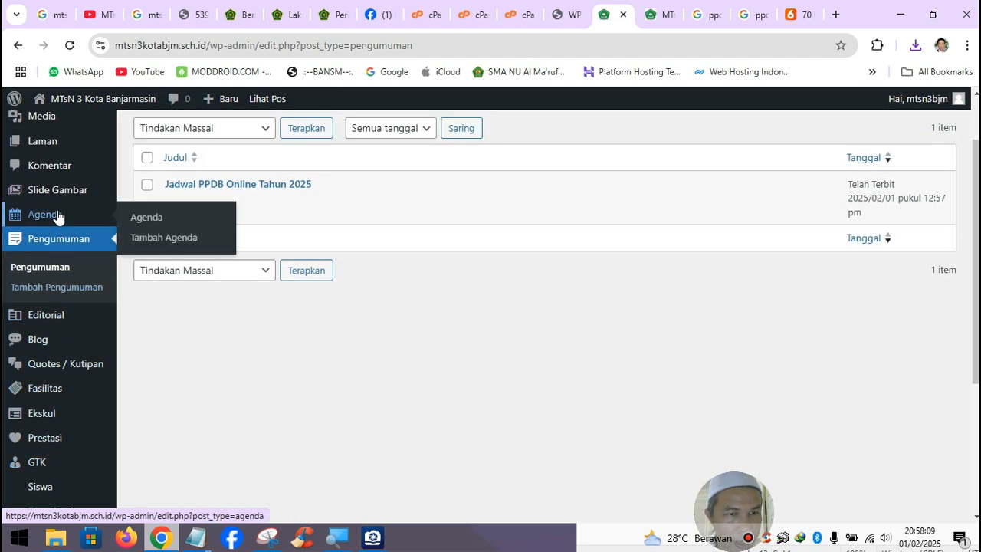
{"action": "left_click", "coordinate": [157, 240]}
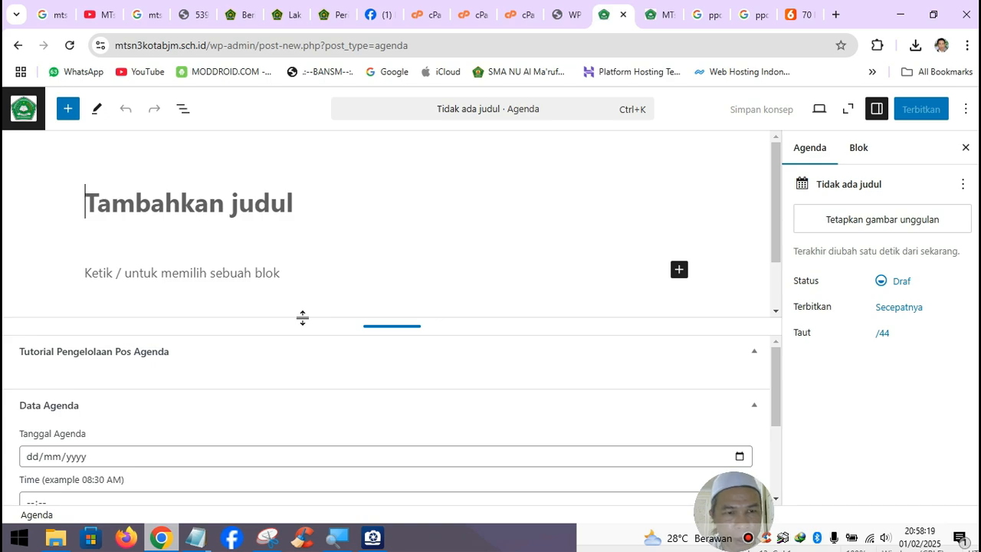
- Type the title 'Kegiatan Nishfu Sya'ban', fixing a misspelling
{"action": "type", "text": "Kegiatan"}
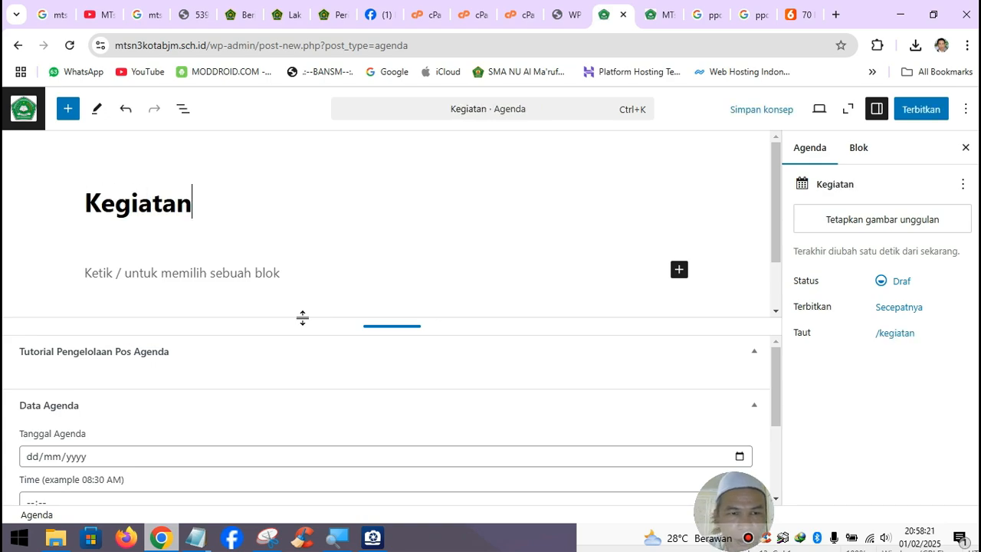
{"action": "type", "text": " Ni"}
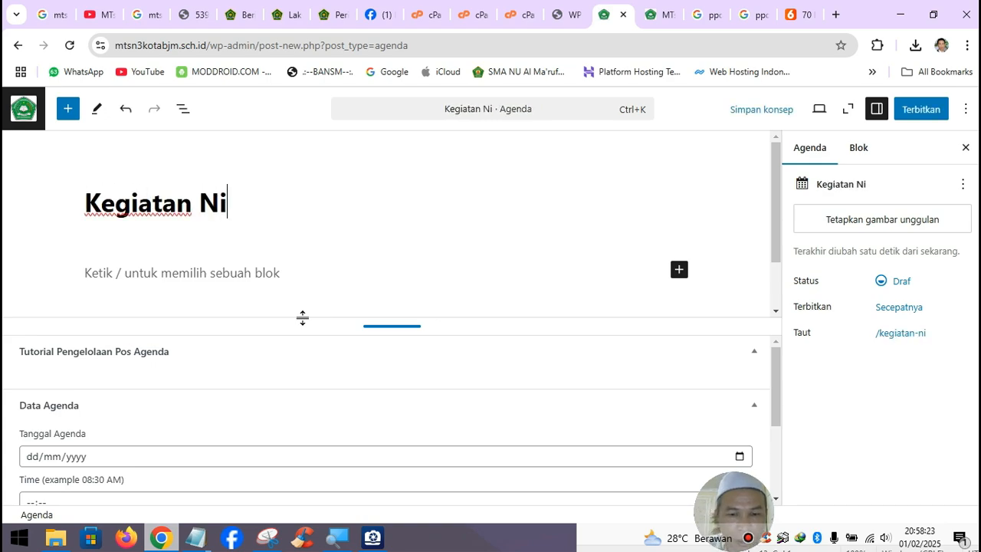
{"action": "type", "text": "syfu"}
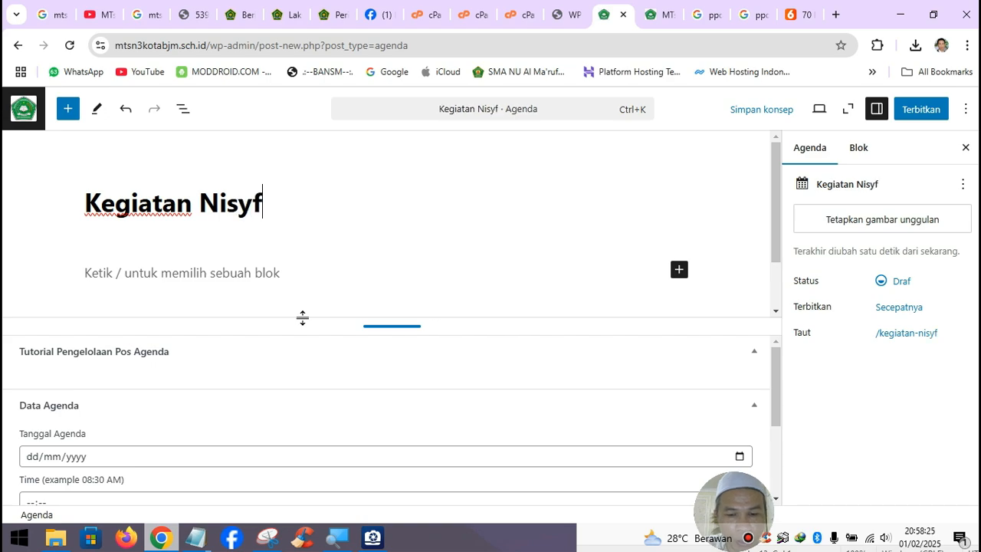
{"action": "key", "text": "BackSpace"}
{"action": "key", "text": "BackSpace"}
{"action": "key", "text": "BackSpace"}
{"action": "key", "text": "BackSpace"}
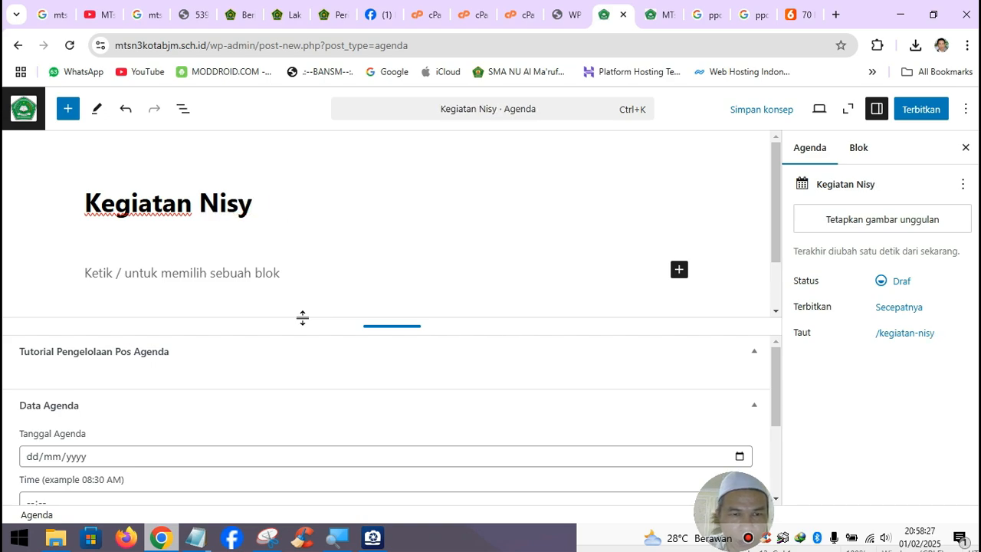
{"action": "type", "text": "hf"}
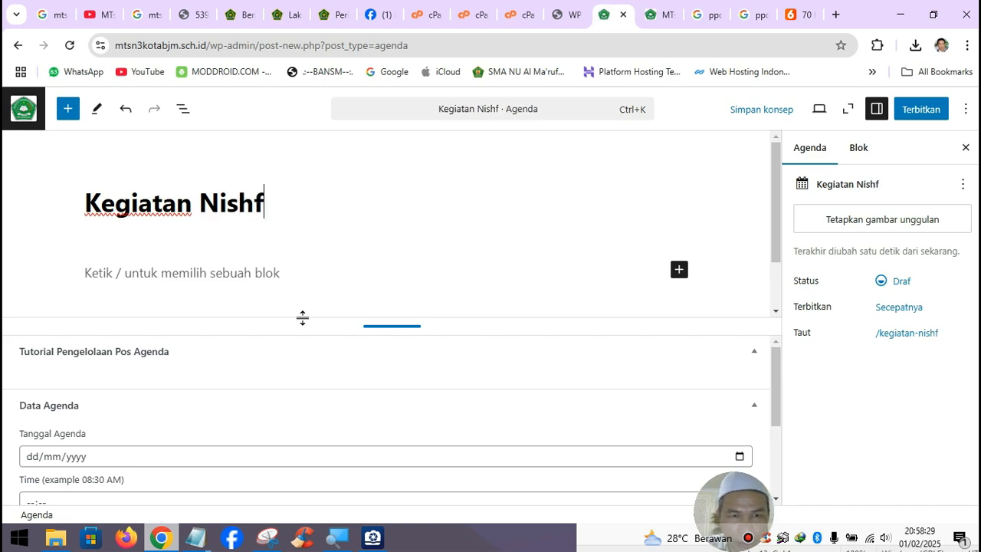
{"action": "type", "text": "u Sya"}
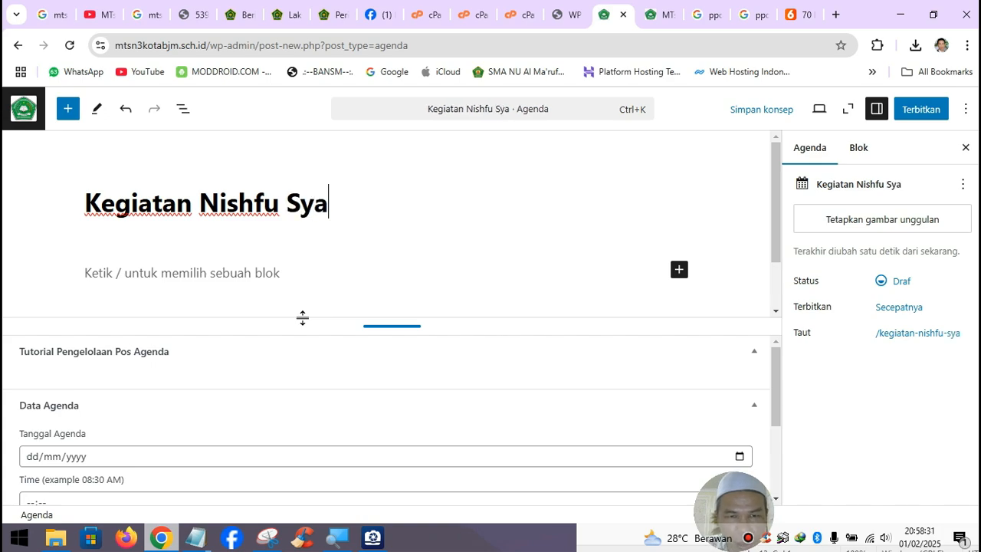
{"action": "type", "text": "'ban"}
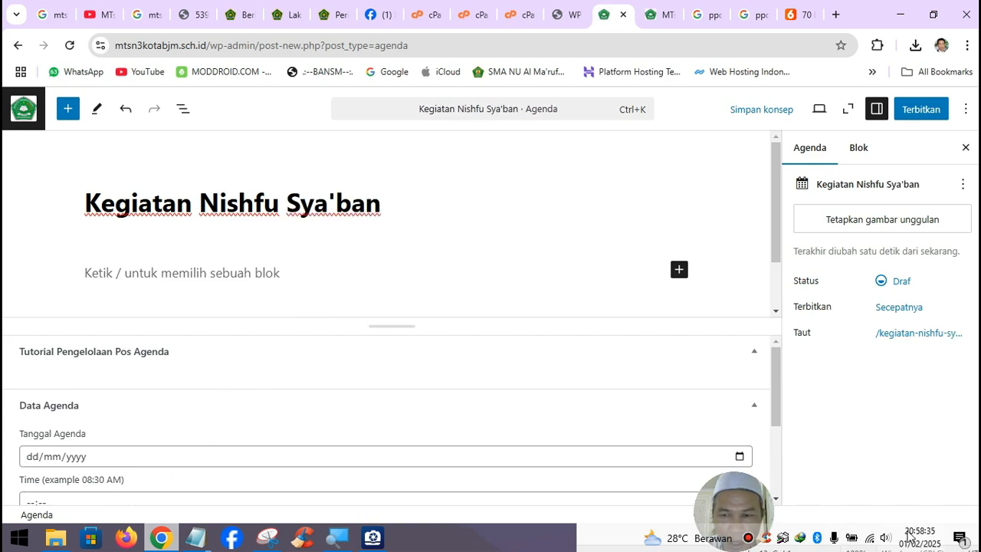
- Replace 'Nishfu Sya'ban' in the title with 'Cek Kesehatan'
{"action": "mouse_move", "coordinate": [914, 543]}
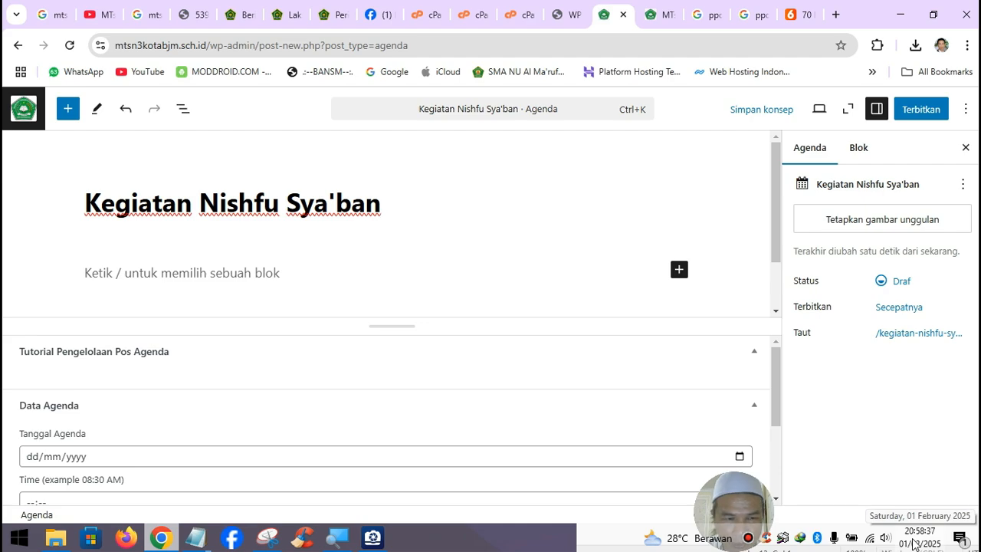
{"action": "left_click", "coordinate": [217, 203]}
{"action": "left_click_drag", "start_coordinate": [314, 203], "coordinate": [396, 222]}
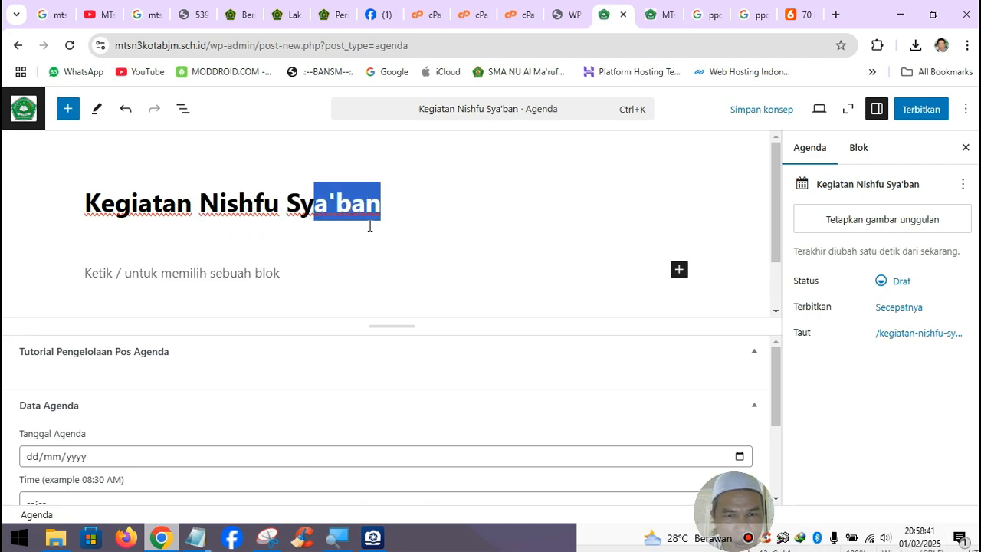
{"action": "left_click", "coordinate": [338, 215]}
{"action": "left_click_drag", "start_coordinate": [199, 203], "coordinate": [381, 217]}
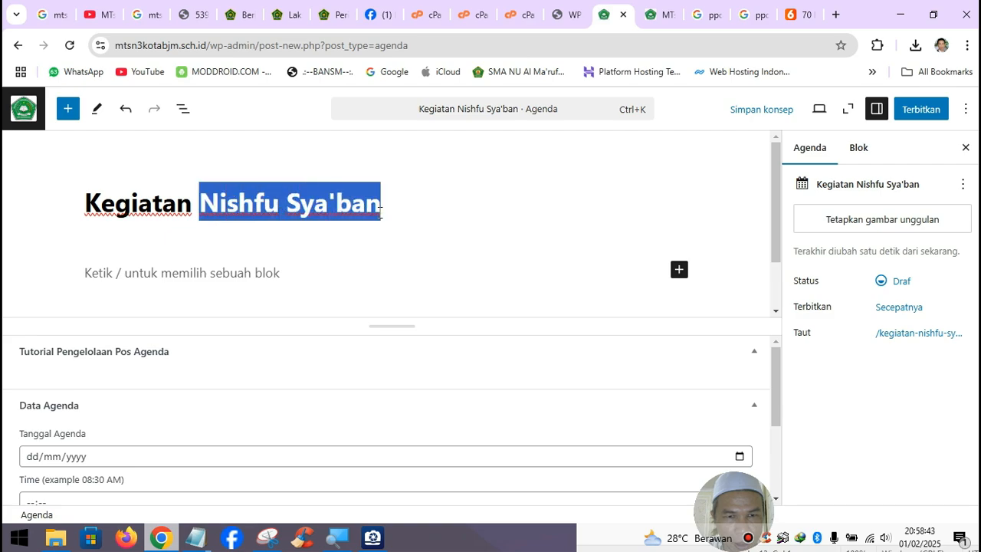
{"action": "type", "text": "Cek K"}
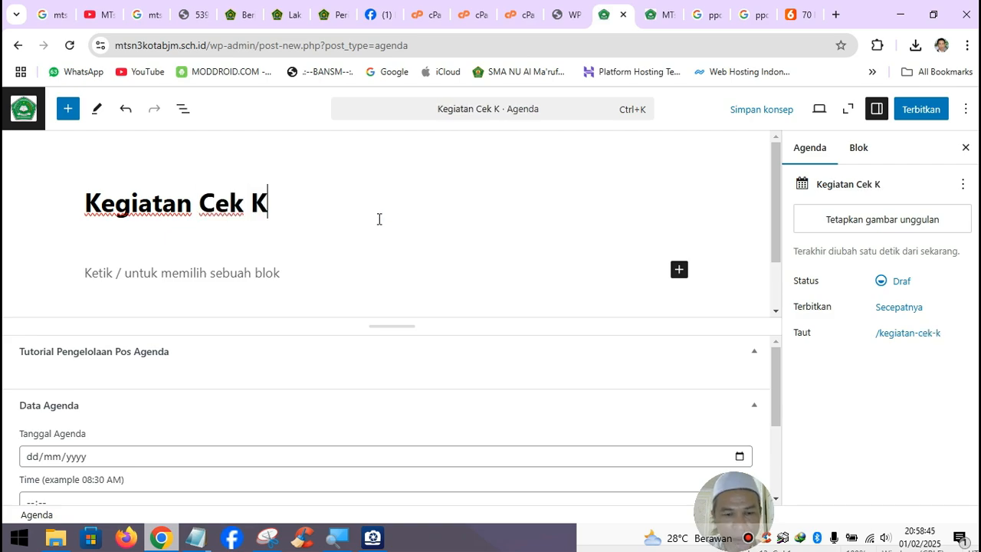
{"action": "type", "text": "esehatan"}
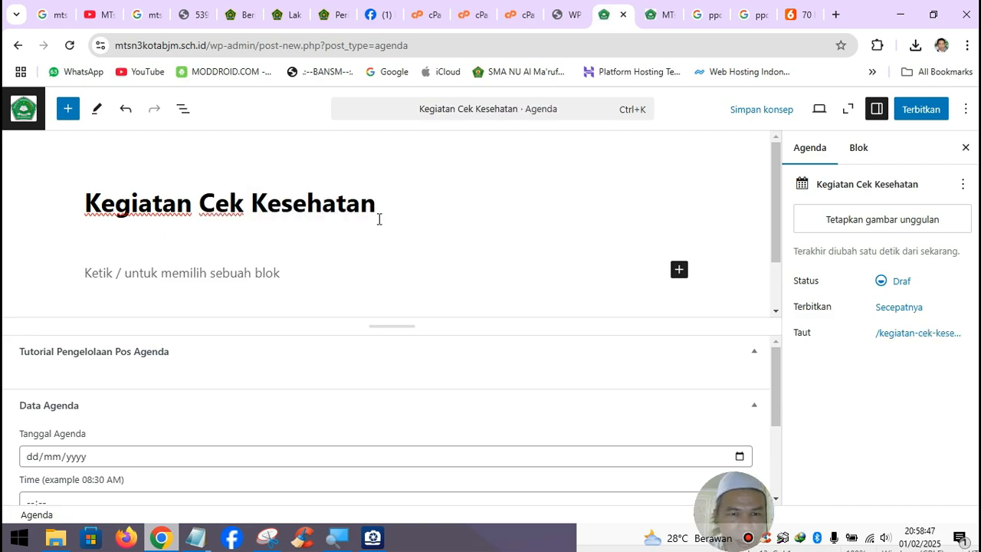
- Enter 05/02/2025 as the agenda date
{"action": "left_click", "coordinate": [36, 458]}
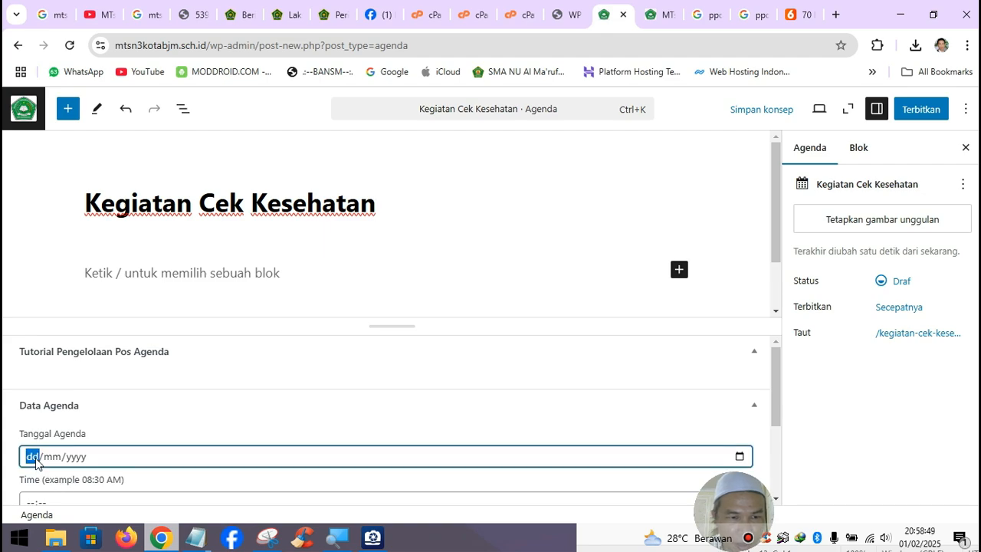
{"action": "left_click", "coordinate": [922, 544]}
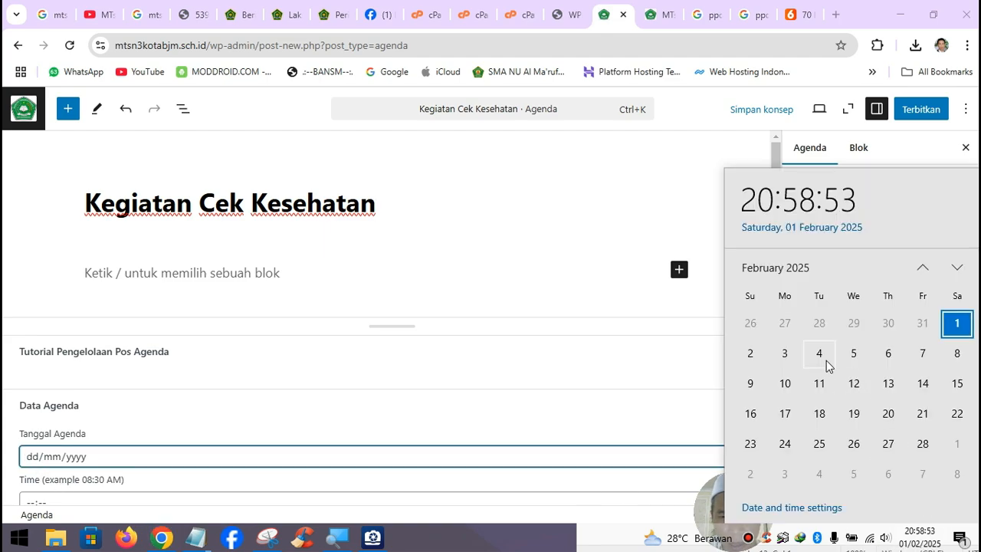
{"action": "left_click", "coordinate": [42, 458]}
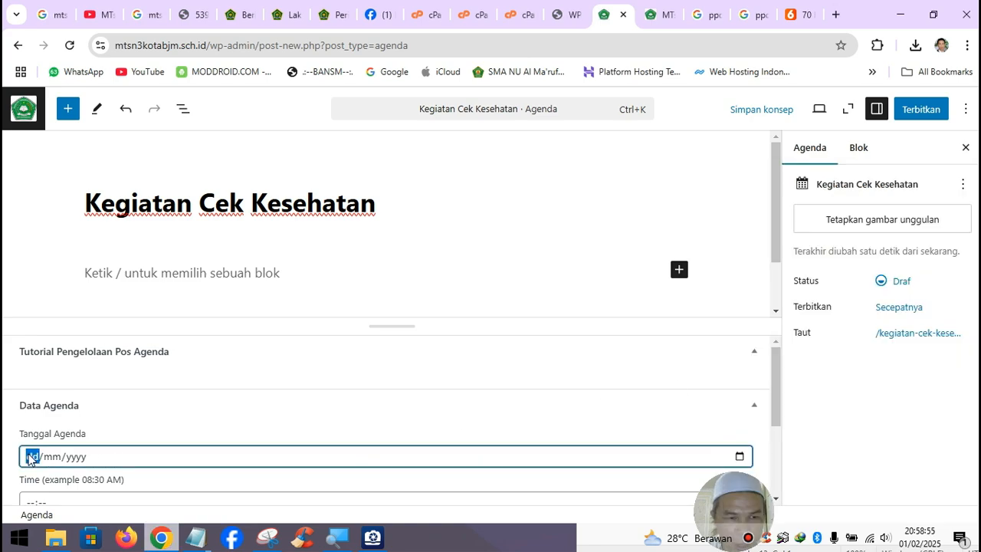
{"action": "type", "text": "05/"}
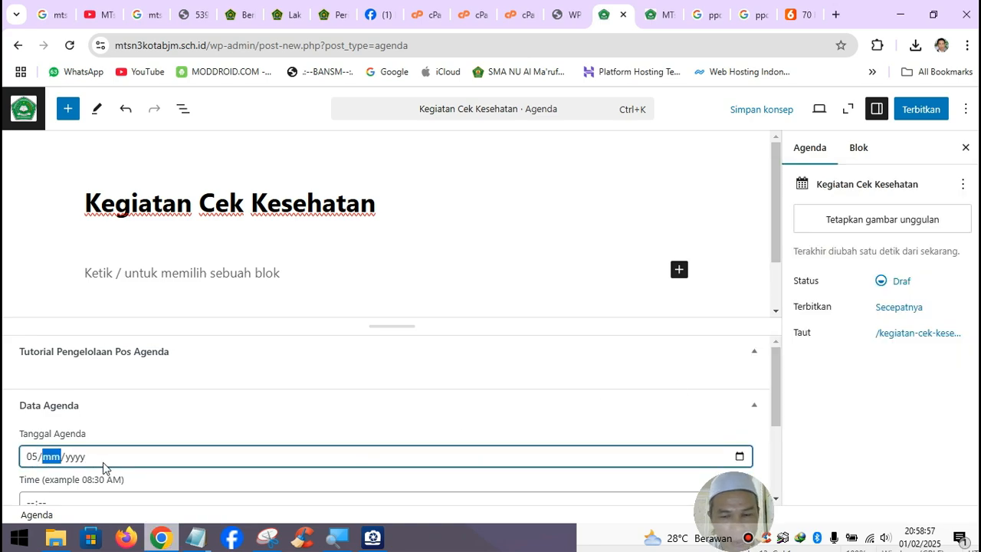
{"action": "type", "text": "02/2025"}
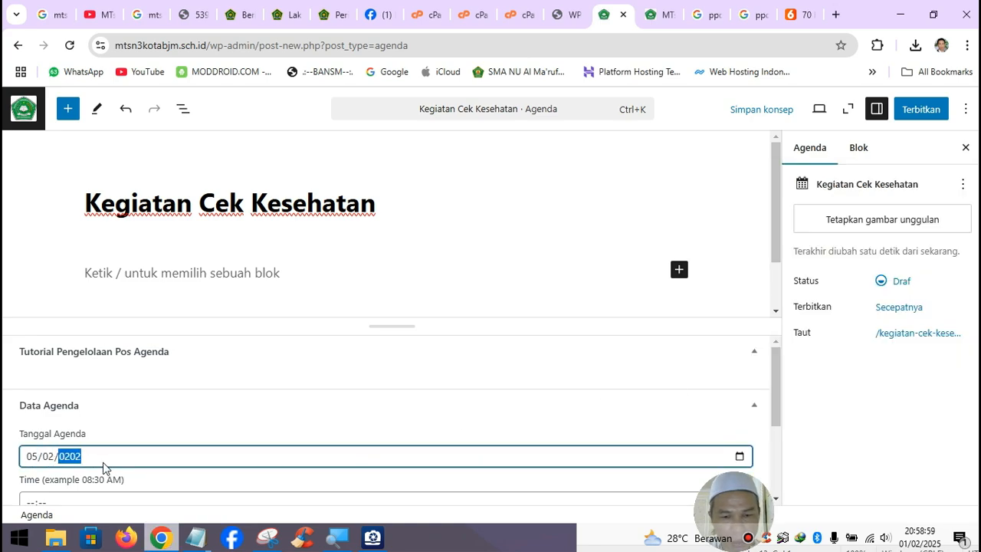
- Set the agenda time to 09:00
{"action": "left_click", "coordinate": [31, 499]}
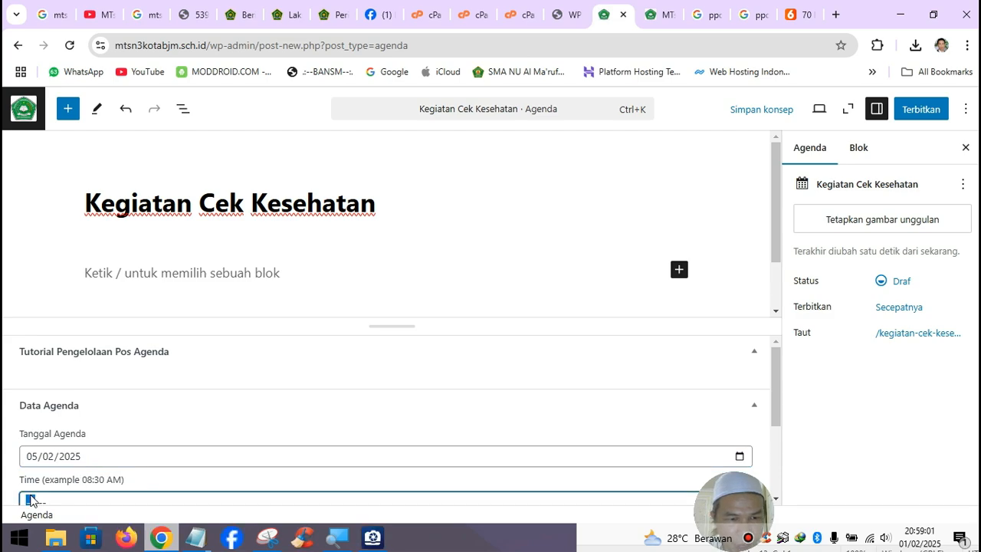
{"action": "type", "text": "08"}
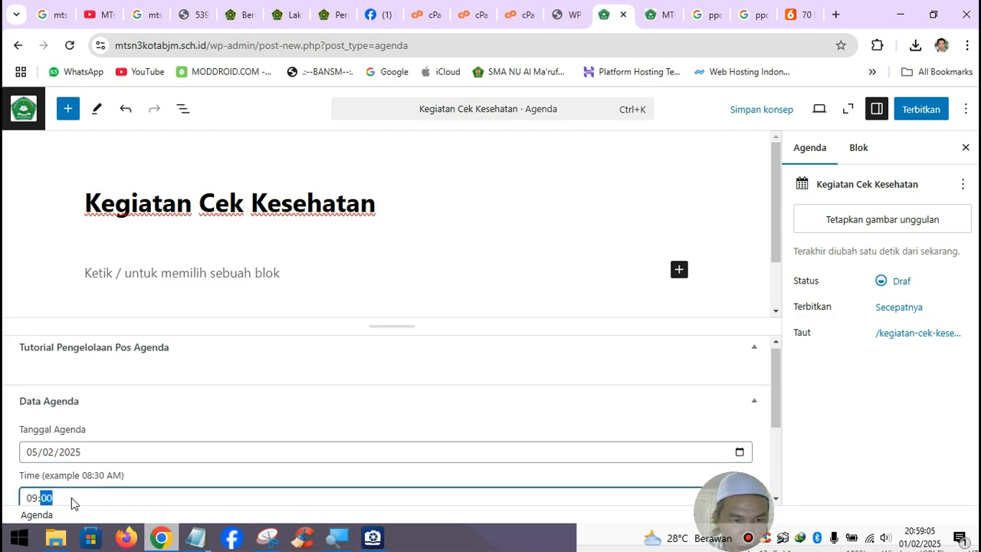
{"action": "scroll", "coordinate": [72, 497], "scroll_direction": "down", "scroll_amount": 1}
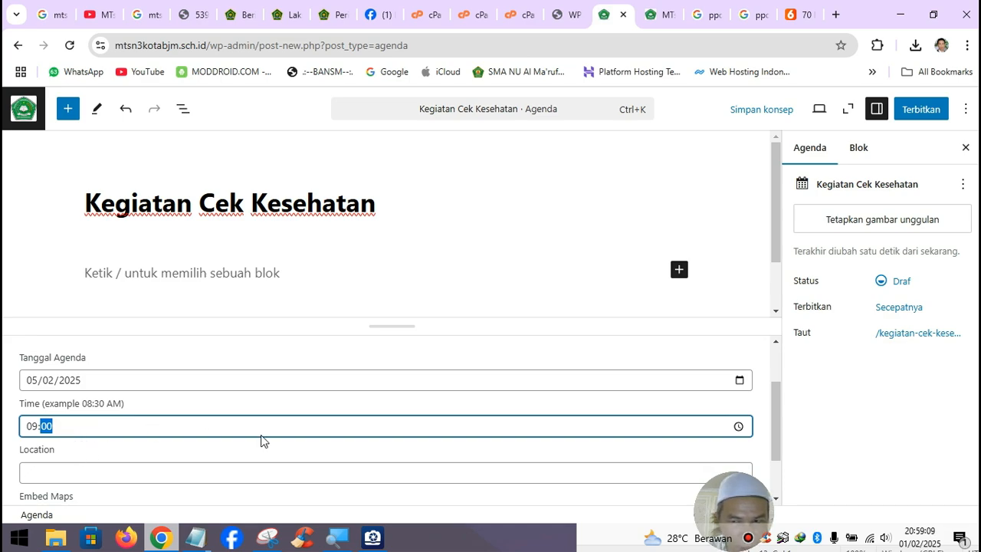
{"action": "left_click", "coordinate": [743, 430]}
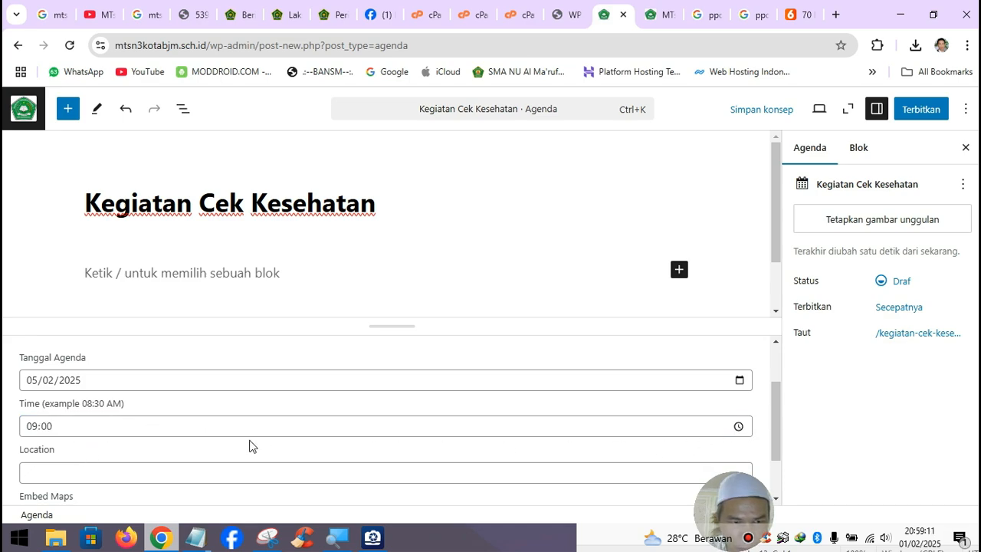
{"action": "left_click", "coordinate": [58, 426]}
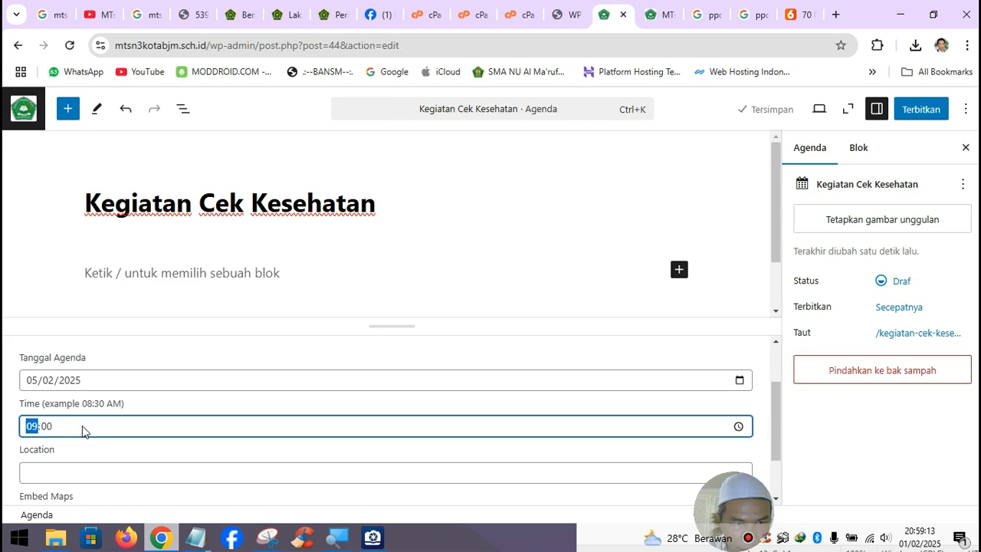
- Correct the location to 'Ruang UKS MTsN 3 Kota Banjarmasin'
{"action": "left_click", "coordinate": [61, 475]}
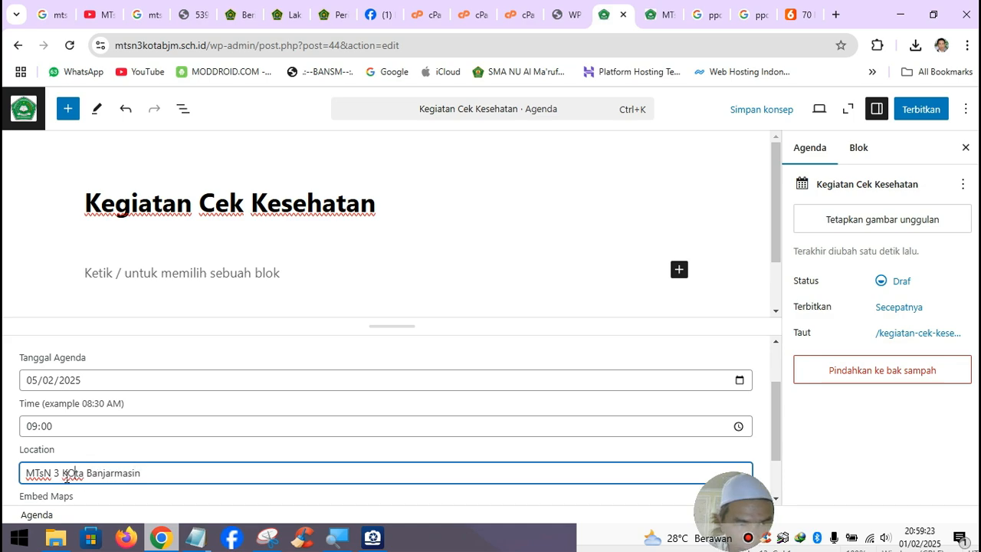
{"action": "key", "text": "BackSpace"}
{"action": "type", "text": "o"}
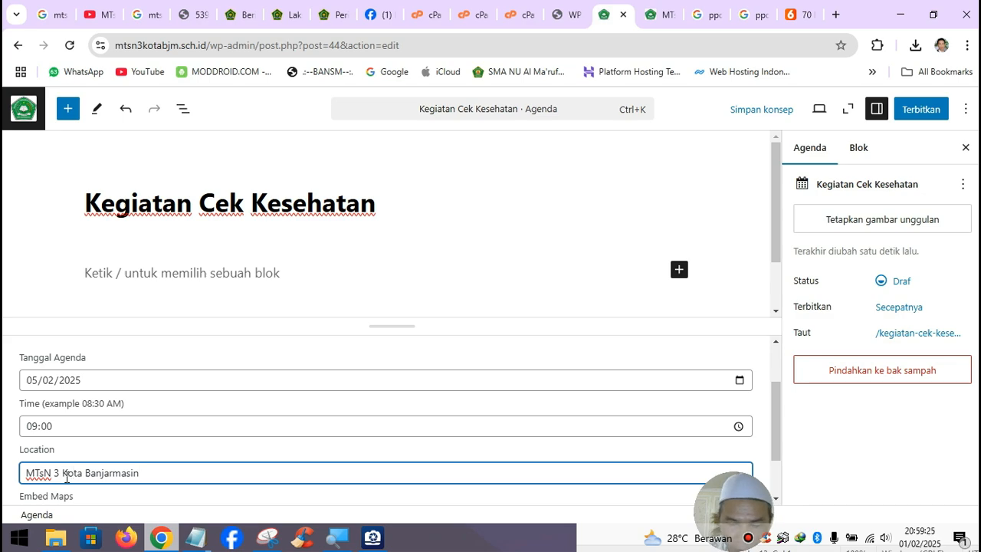
{"action": "type", "text": "Ruang "}
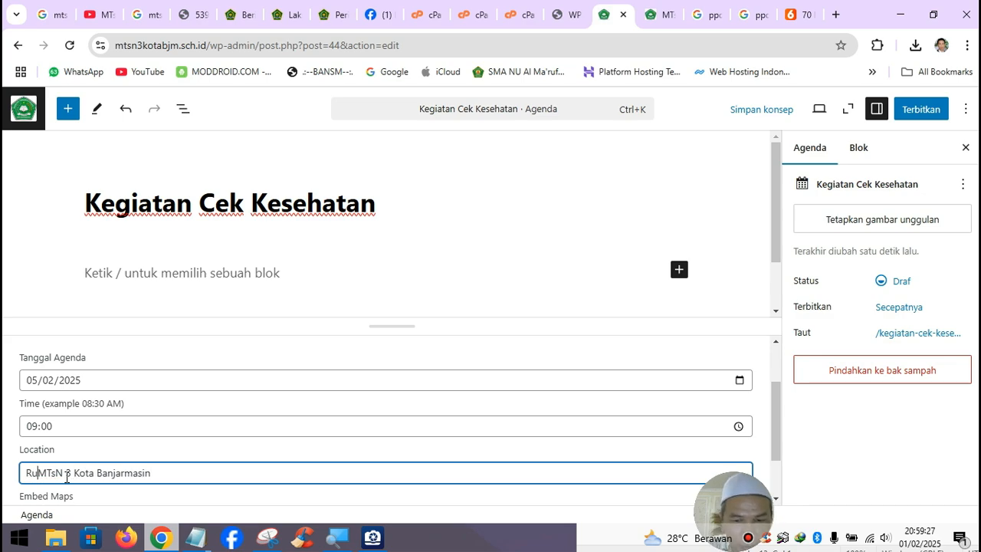
{"action": "type", "text": "UKS"}
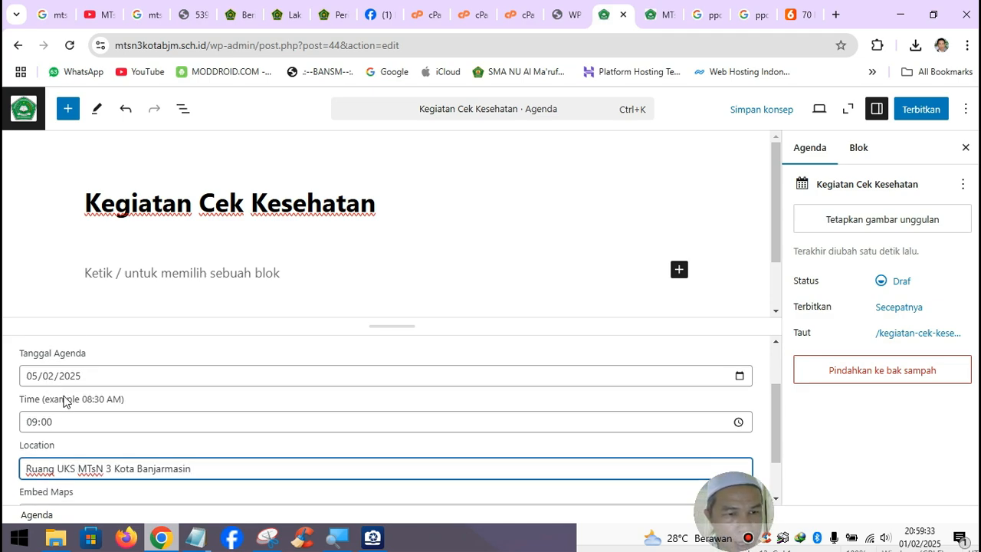
{"action": "scroll", "coordinate": [61, 391], "scroll_direction": "down", "scroll_amount": 1}
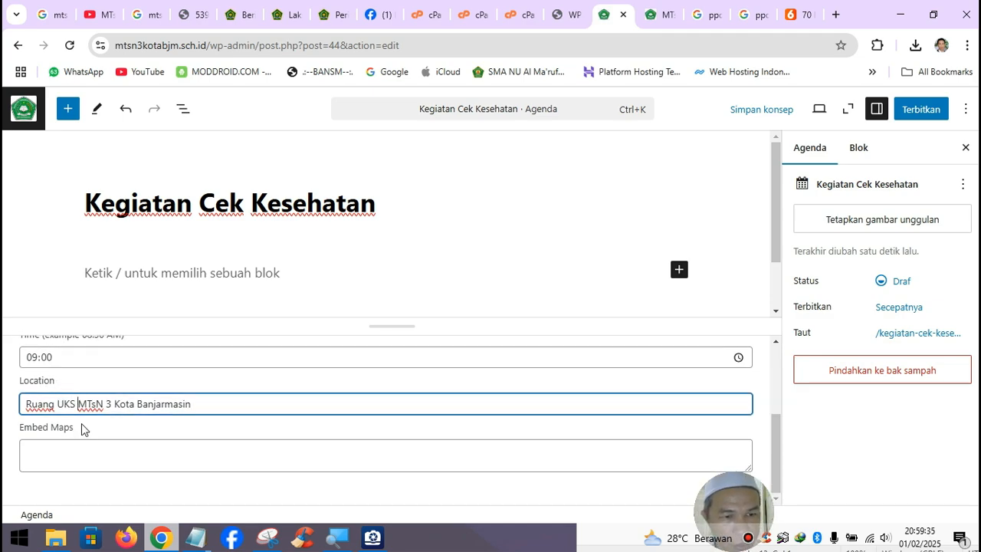
{"action": "scroll", "coordinate": [644, 470], "scroll_direction": "up", "scroll_amount": 2}
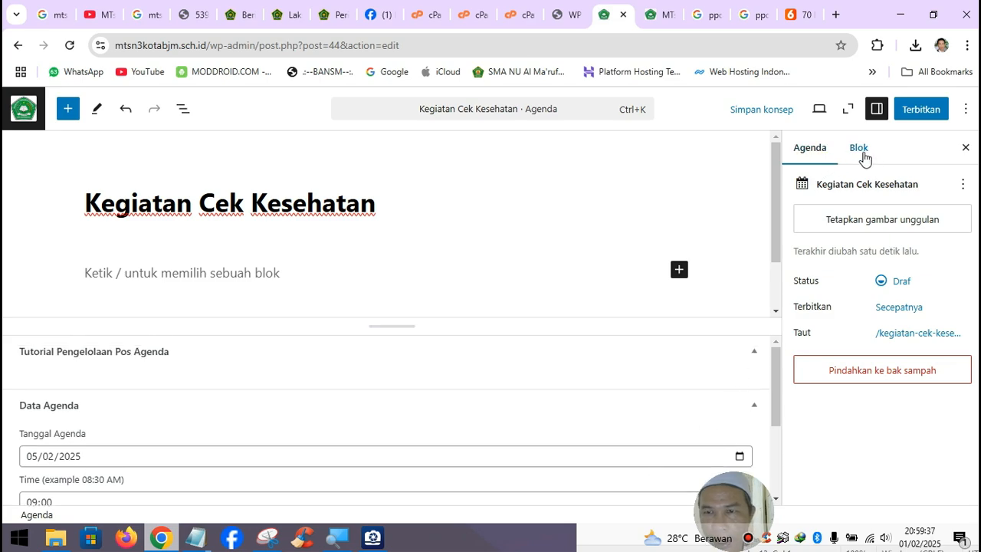
- Set slide03_mtsn3bjm.jpg from the media library as the agenda's featured image
{"action": "left_click", "coordinate": [871, 219]}
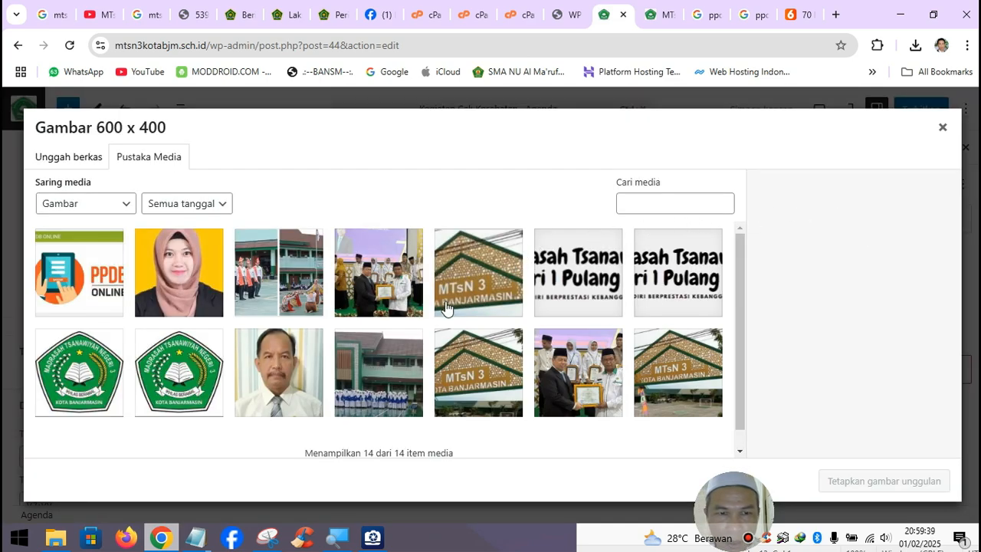
{"action": "scroll", "coordinate": [319, 342], "scroll_direction": "down", "scroll_amount": 1}
{"action": "scroll", "coordinate": [360, 353], "scroll_direction": "down", "scroll_amount": 1}
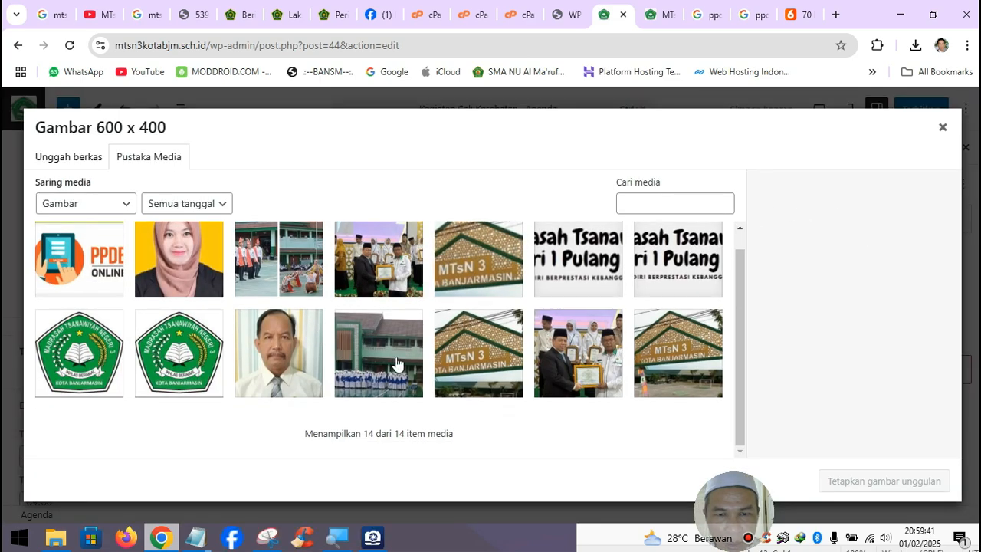
{"action": "left_click", "coordinate": [396, 363]}
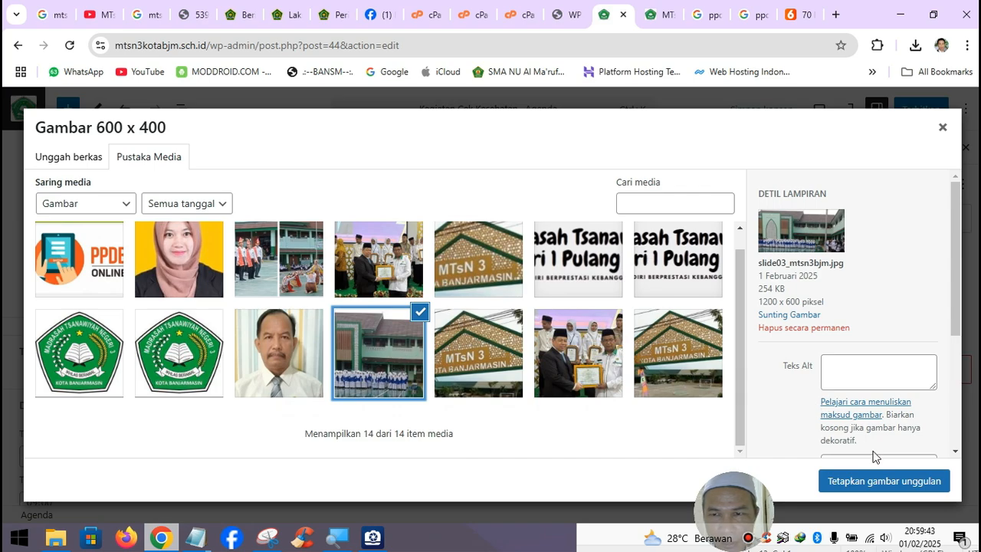
{"action": "left_click", "coordinate": [876, 482]}
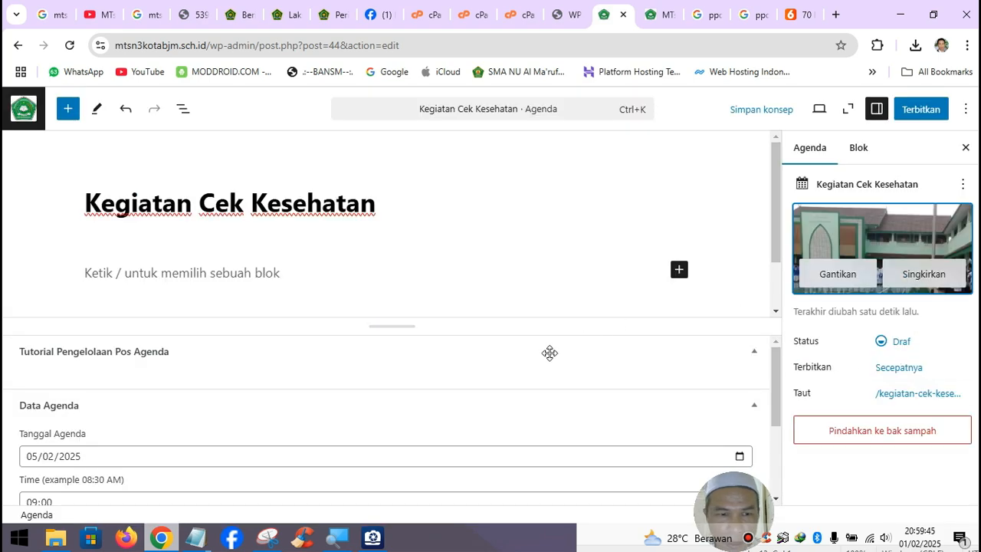
{"action": "scroll", "coordinate": [372, 396], "scroll_direction": "down", "scroll_amount": 1}
{"action": "scroll", "coordinate": [372, 403], "scroll_direction": "up", "scroll_amount": 1}
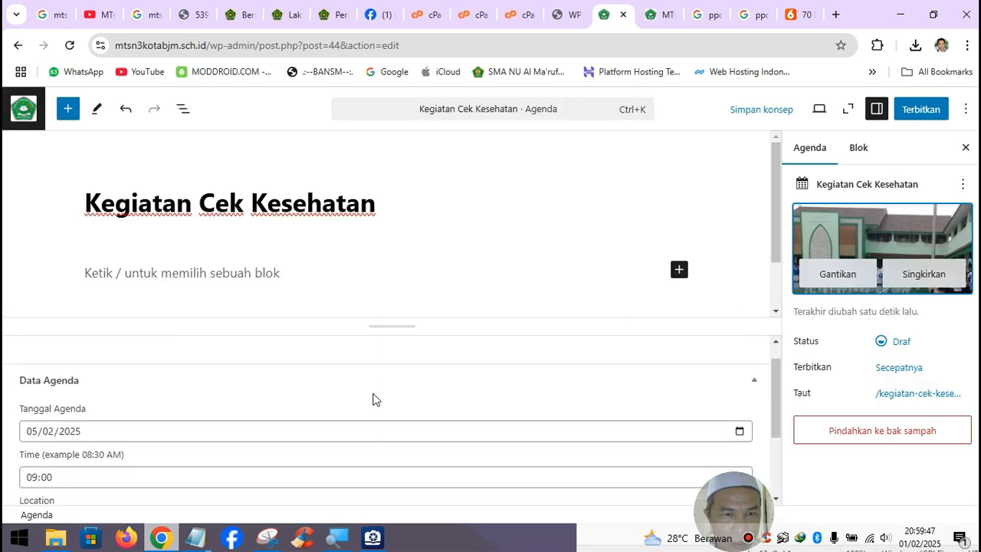
- Write a body paragraph with the copied title followed by 'insya allah akan dilaksanakan pad…'
{"action": "left_click", "coordinate": [170, 268]}
{"action": "left_click_drag", "start_coordinate": [90, 193], "coordinate": [376, 193]}
{"action": "key", "text": "ctrl+c"}
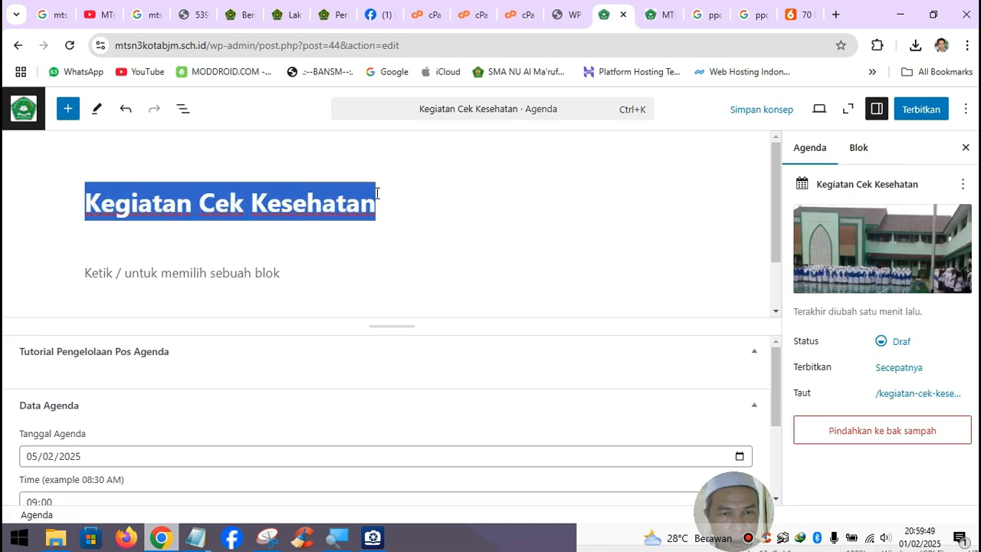
{"action": "left_click", "coordinate": [245, 275]}
{"action": "key", "text": "ctrl+v"}
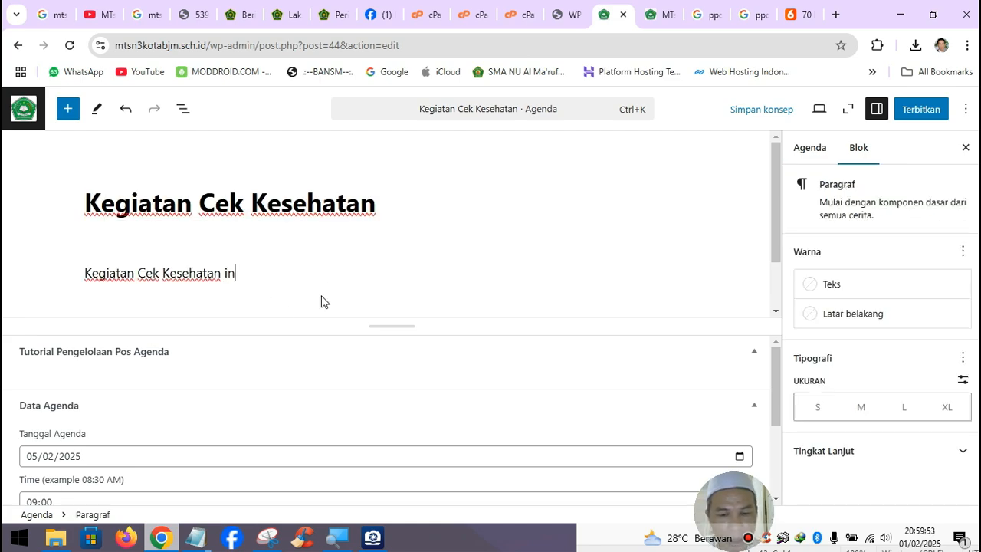
{"action": "type", "text": "insya allah akan dila"}
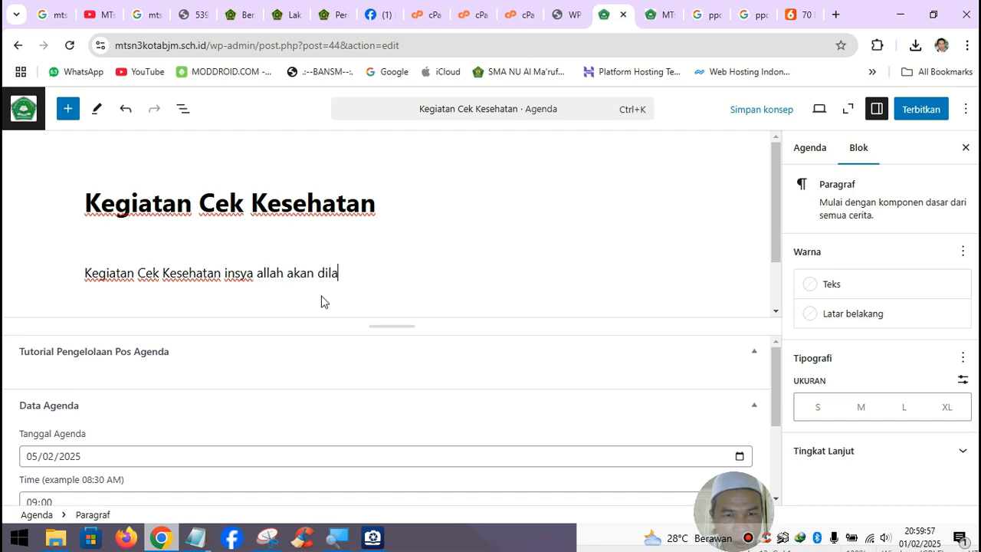
{"action": "type", "text": "ksanakan pada .................."}
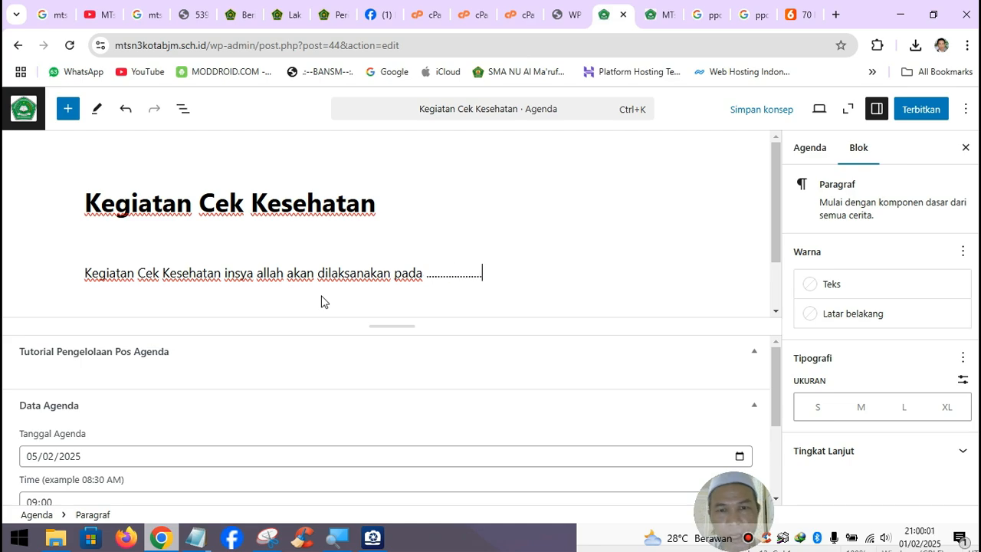
- Publish the agenda and switch to the school homepage tab
{"action": "left_click", "coordinate": [912, 114]}
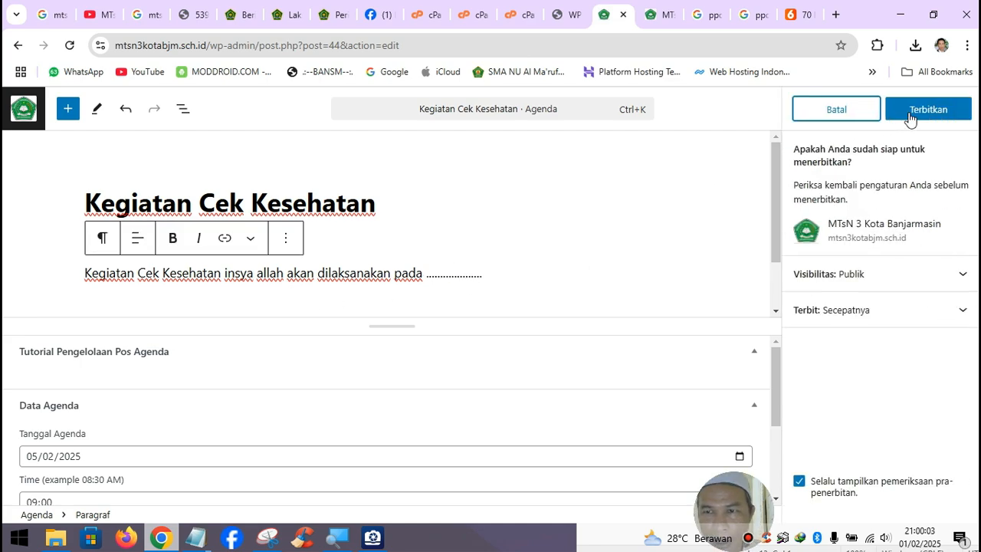
{"action": "left_click", "coordinate": [910, 114]}
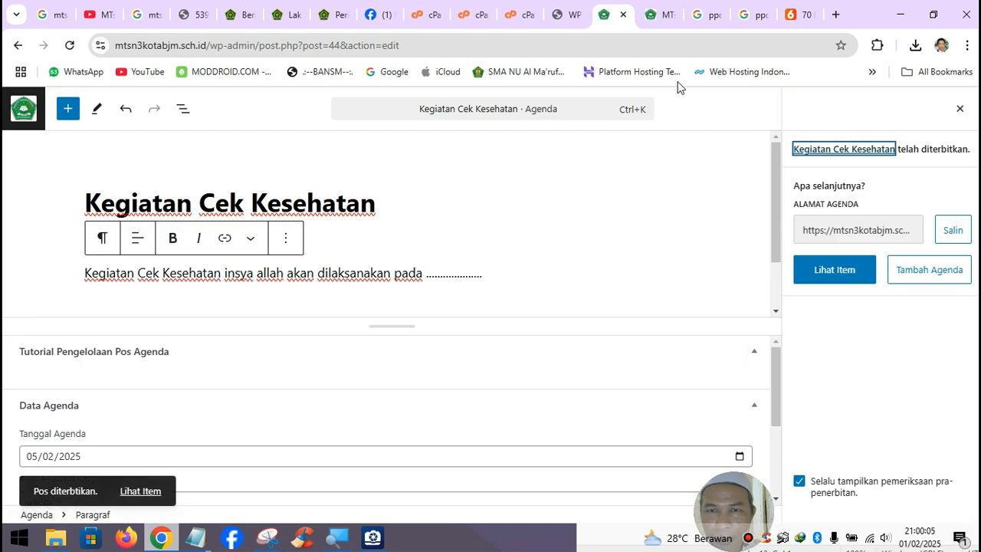
{"action": "left_click", "coordinate": [648, 13]}
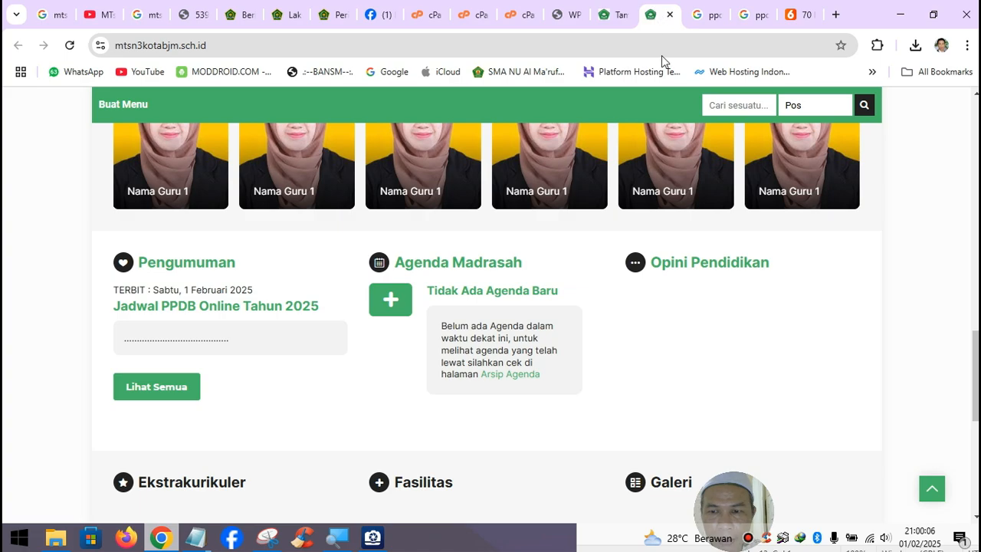
- Reload the homepage, view the Kegiatan Cek Kesehatan agenda page, then return to review Agenda Madrasah
{"action": "left_click", "coordinate": [69, 45]}
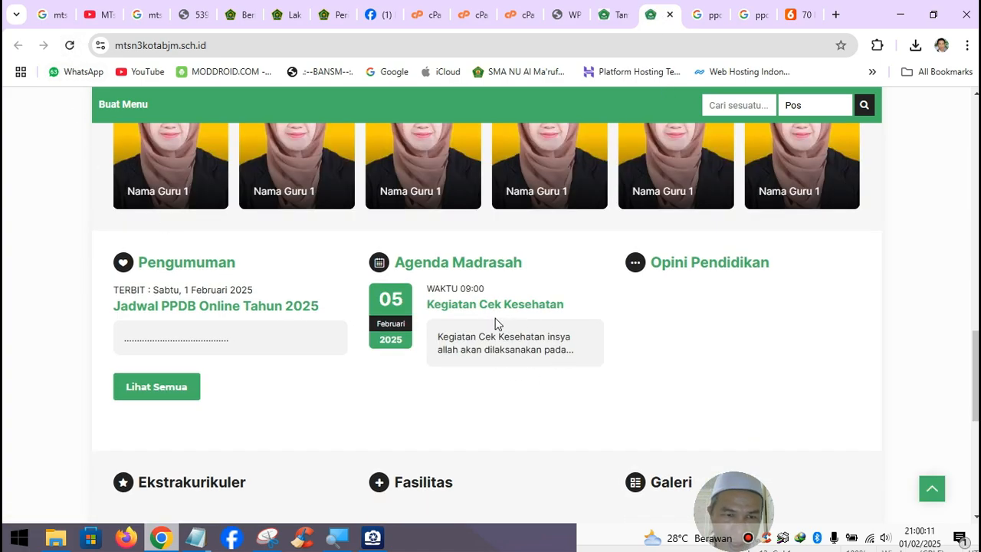
{"action": "left_click", "coordinate": [510, 305]}
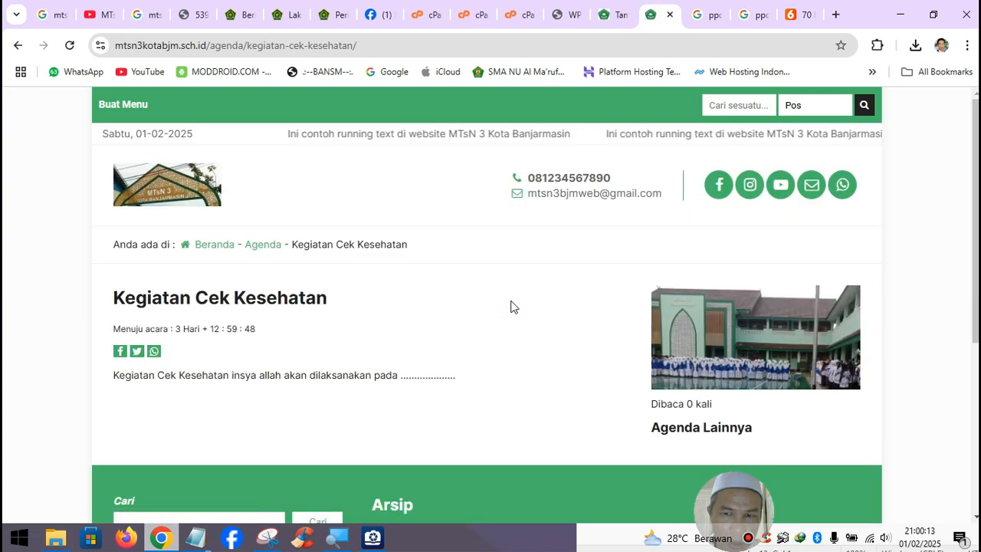
{"action": "scroll", "coordinate": [761, 372], "scroll_direction": "down", "scroll_amount": 2}
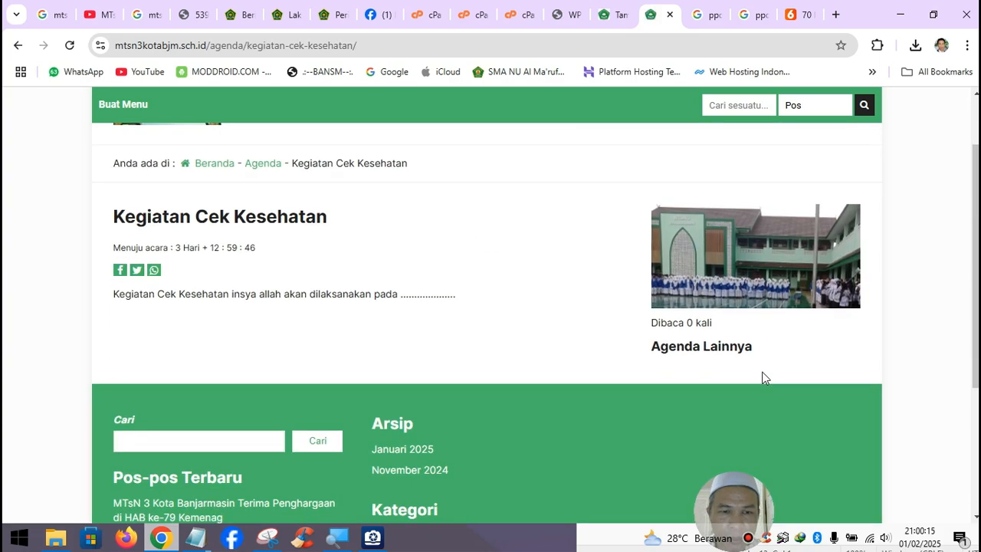
{"action": "scroll", "coordinate": [761, 372], "scroll_direction": "up", "scroll_amount": 2}
{"action": "left_click", "coordinate": [18, 45]}
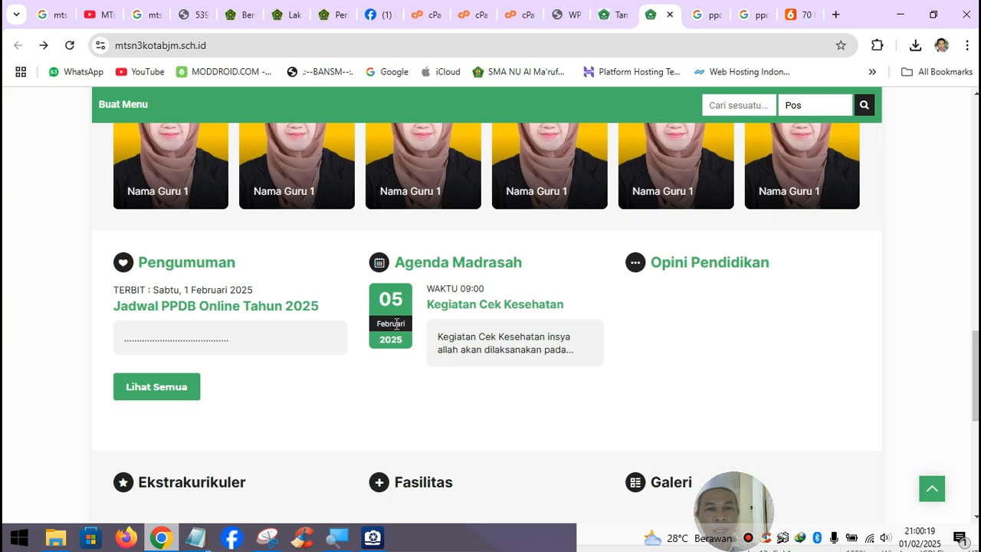
{"action": "scroll", "coordinate": [450, 349], "scroll_direction": "down", "scroll_amount": 3}
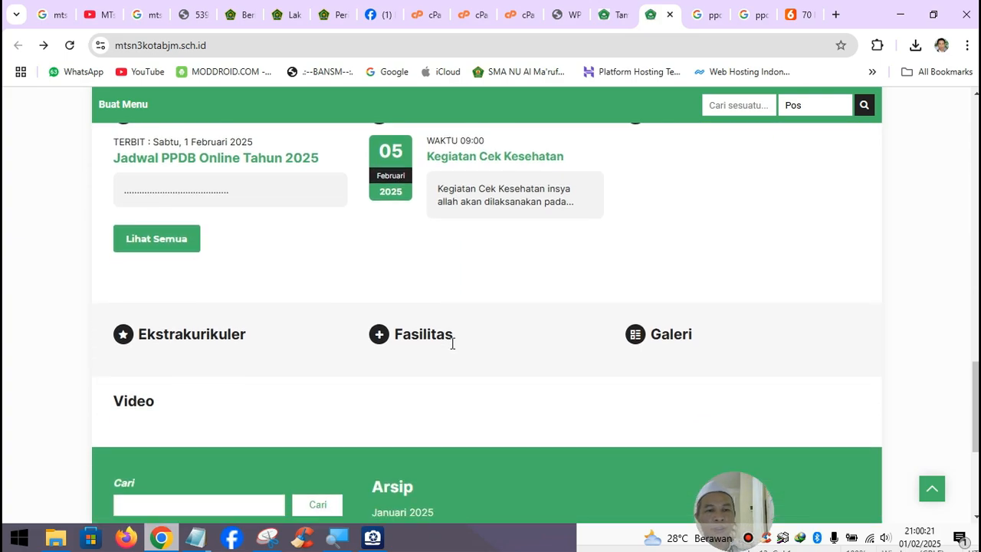
{"action": "scroll", "coordinate": [451, 347], "scroll_direction": "down", "scroll_amount": 2}
{"action": "scroll", "coordinate": [453, 345], "scroll_direction": "up", "scroll_amount": 5}
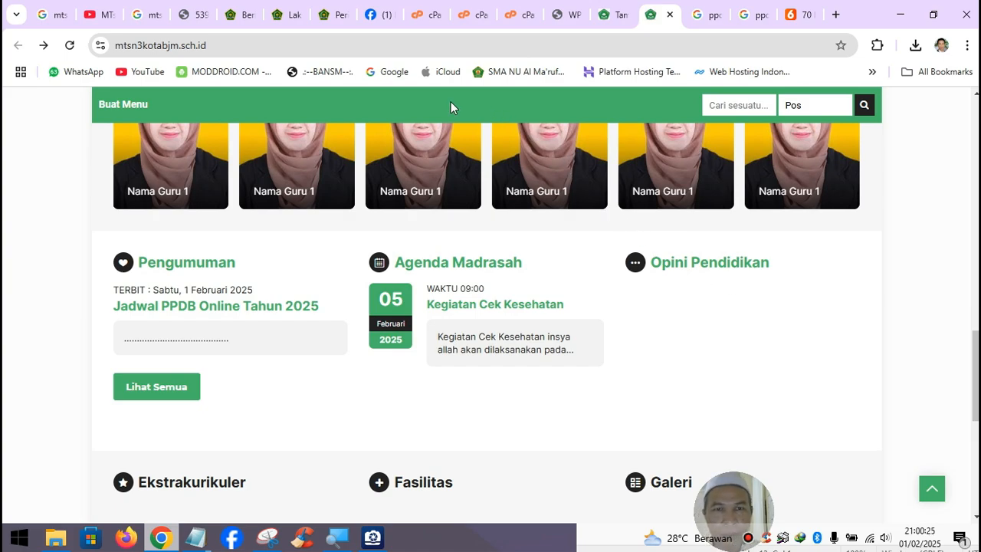
- Close the unneeded Kemenag news and teacher-photo tabs and return to Google results
{"action": "left_click", "coordinate": [245, 18]}
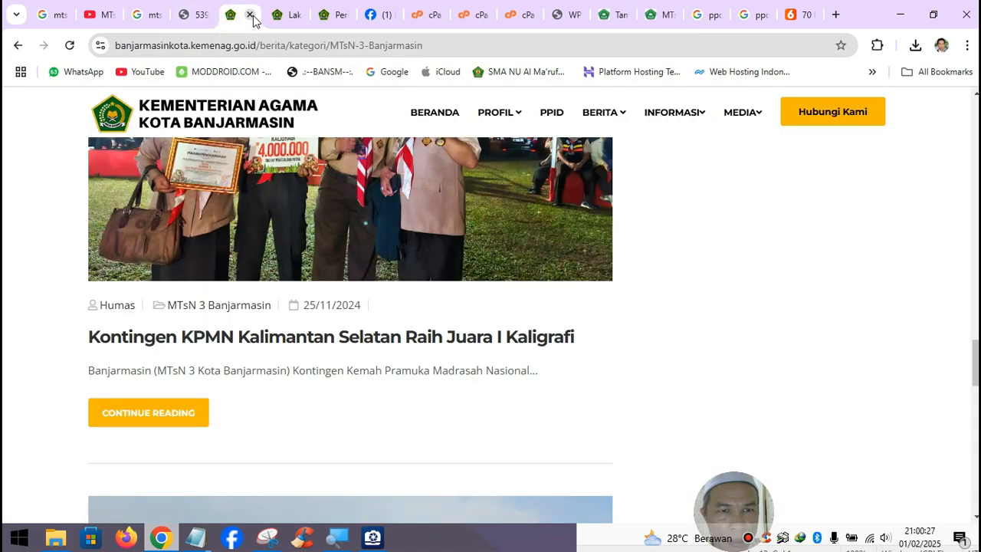
{"action": "left_click", "coordinate": [250, 15]}
{"action": "left_click", "coordinate": [250, 16]}
{"action": "left_click", "coordinate": [251, 15]}
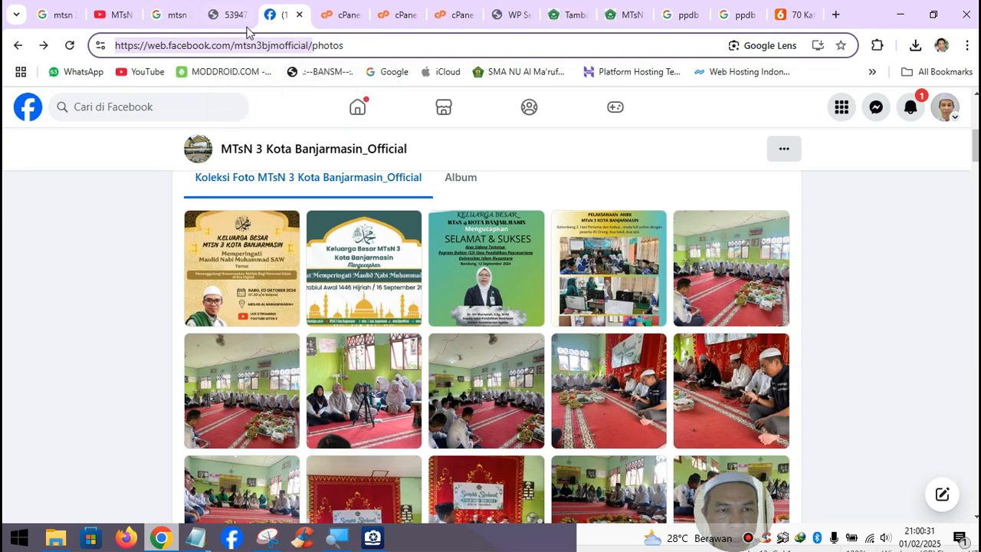
{"action": "left_click", "coordinate": [242, 24]}
{"action": "left_click", "coordinate": [235, 43]}
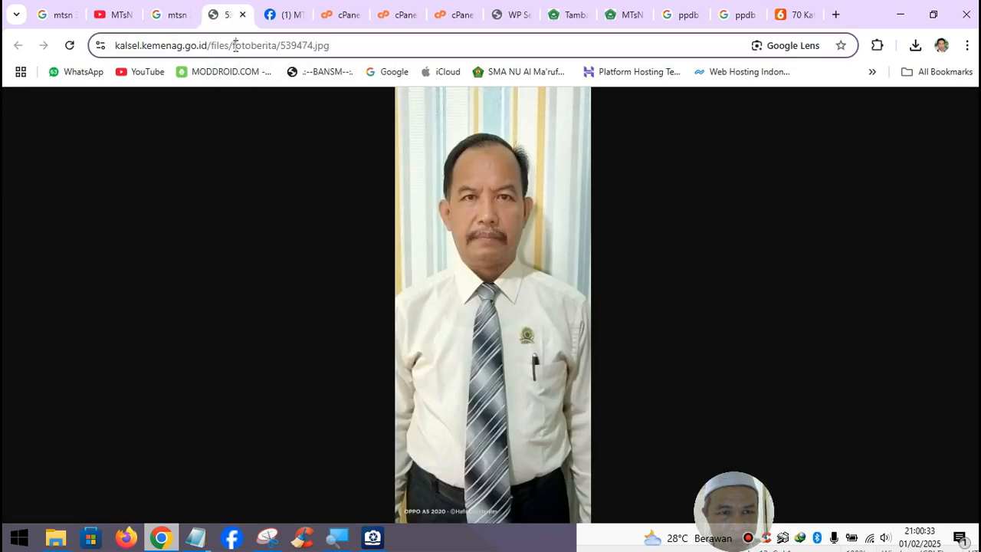
{"action": "left_click", "coordinate": [242, 14]}
{"action": "left_click", "coordinate": [187, 18]}
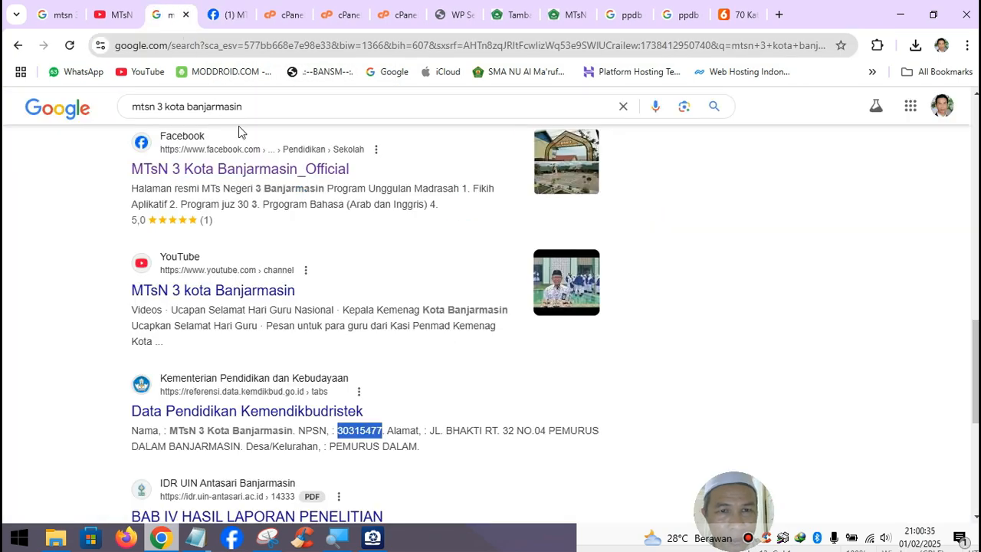
- Replace the Google query with 'pendidikan madrasah tsanawiyah' and search
{"action": "scroll", "coordinate": [253, 134], "scroll_direction": "up", "scroll_amount": 3}
{"action": "left_click_drag", "start_coordinate": [272, 103], "coordinate": [53, 98]}
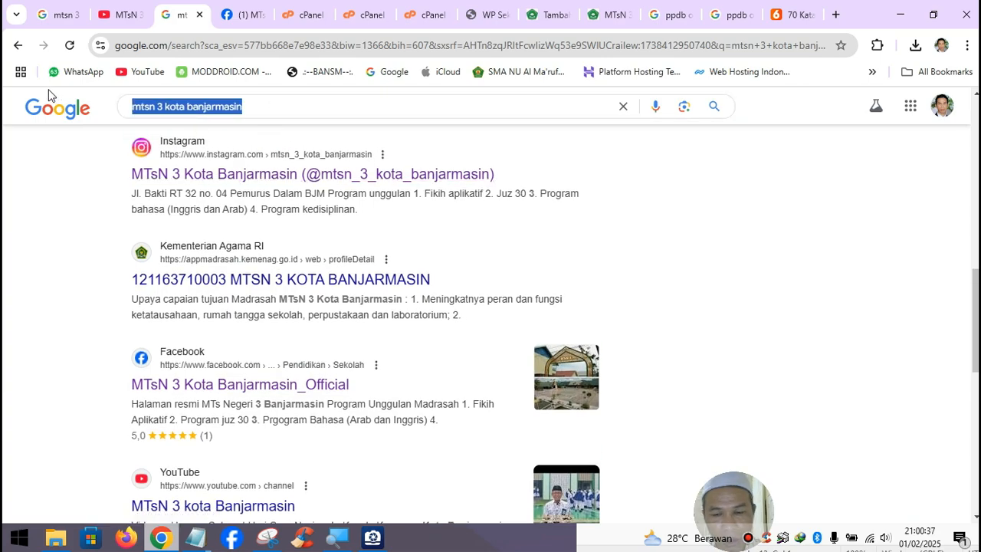
{"action": "type", "text": "opi"}
{"action": "key", "text": "BackSpace"}
{"action": "key", "text": "BackSpace"}
{"action": "key", "text": "BackSpace"}
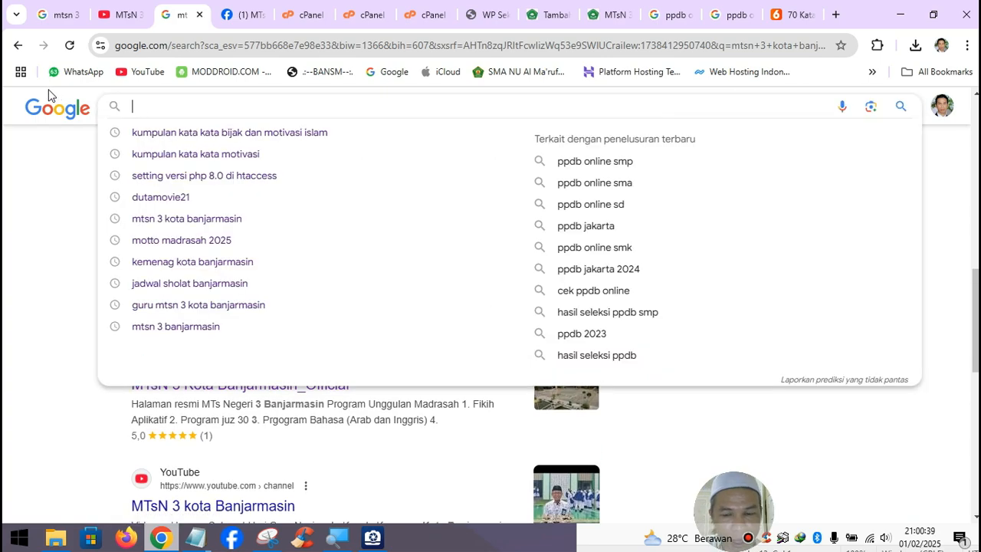
{"action": "type", "text": "pendi"}
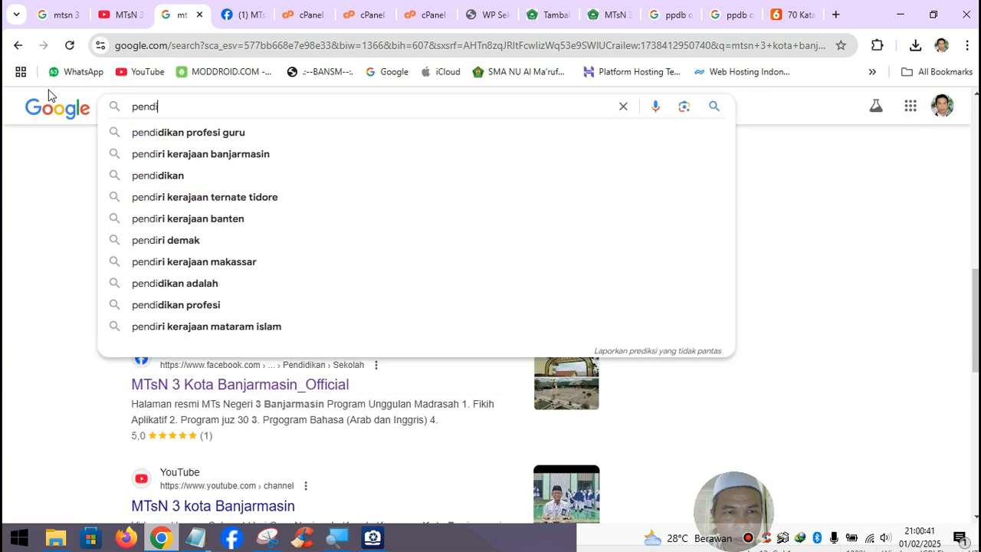
{"action": "type", "text": "dikan madr"}
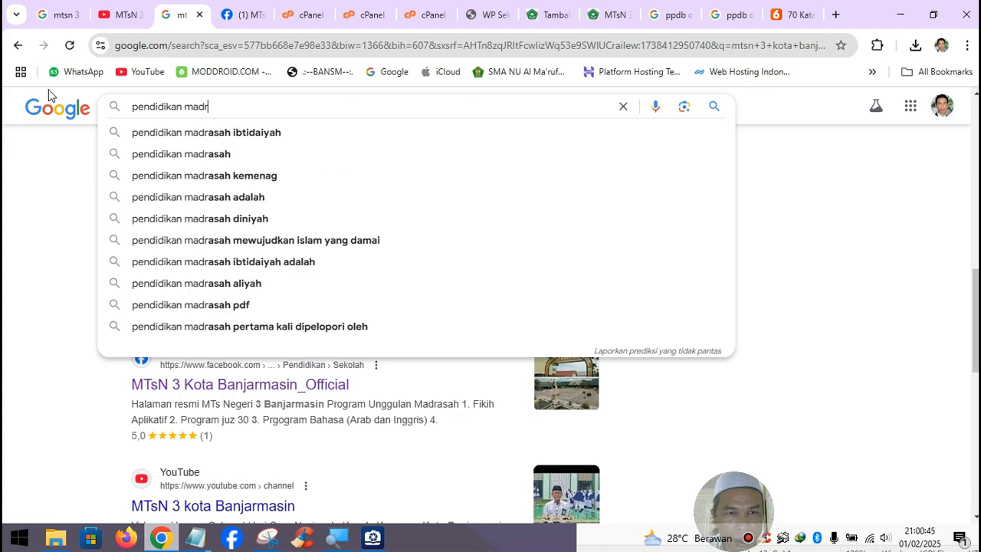
{"action": "type", "text": "asah t"}
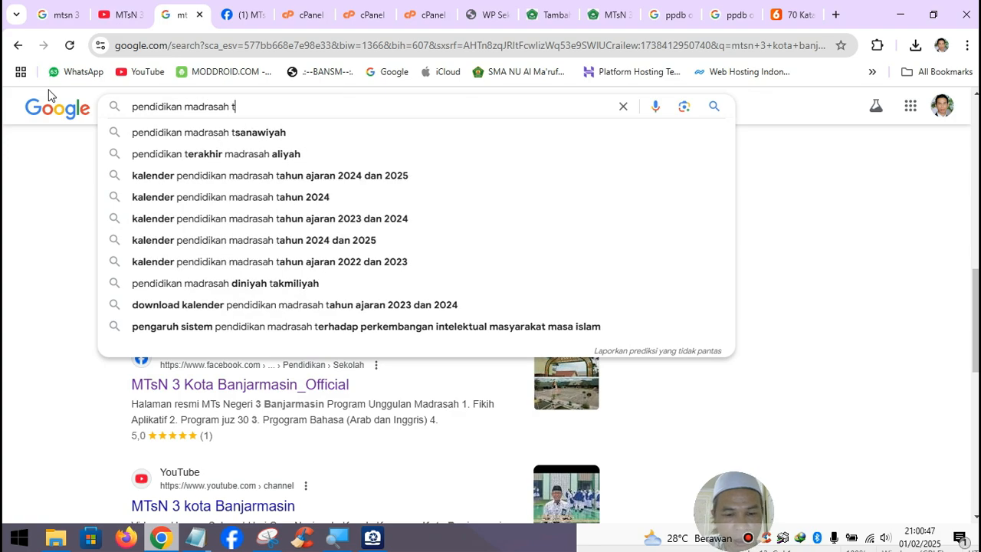
{"action": "type", "text": "sawa"}
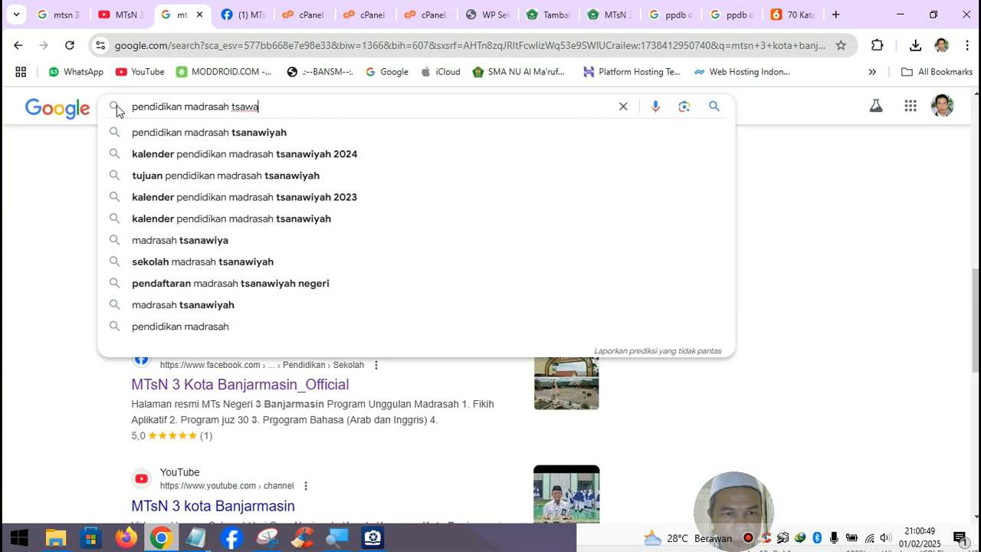
{"action": "left_click", "coordinate": [173, 131]}
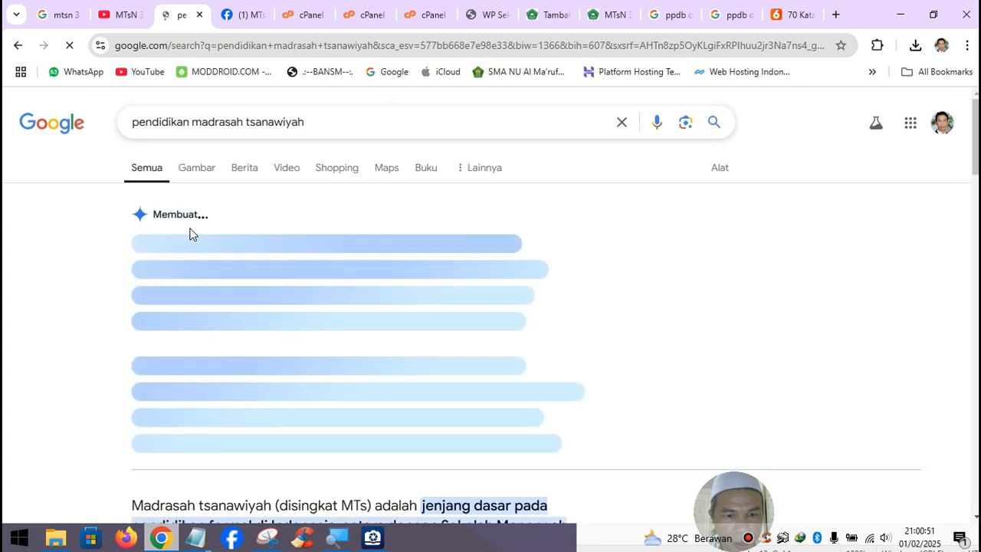
{"action": "left_click", "coordinate": [133, 128]}
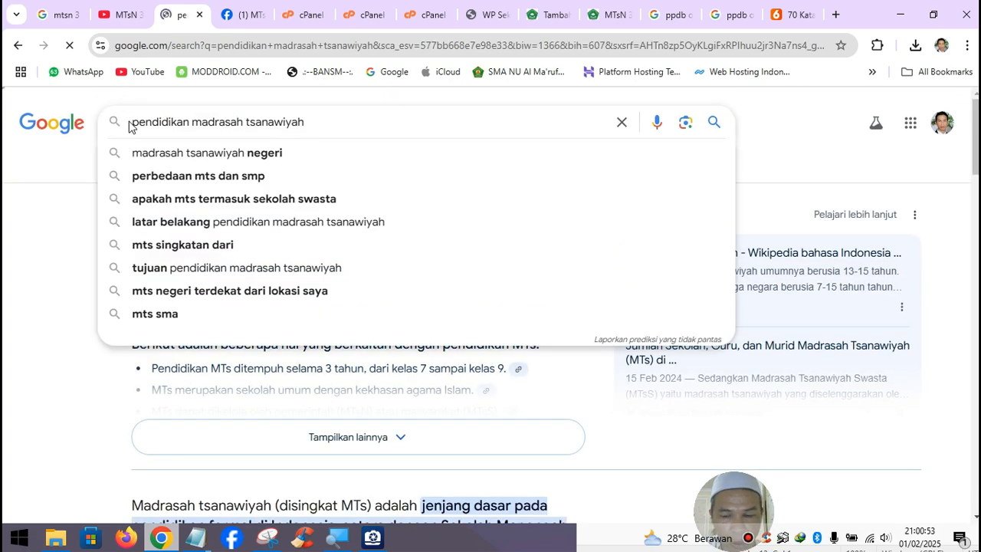
- Search 'opini pendidikan madrasah tsanawiyah' and open the Outlook 2023 result in a new tab
{"action": "type", "text": "opini"}
{"action": "key", "text": "Return"}
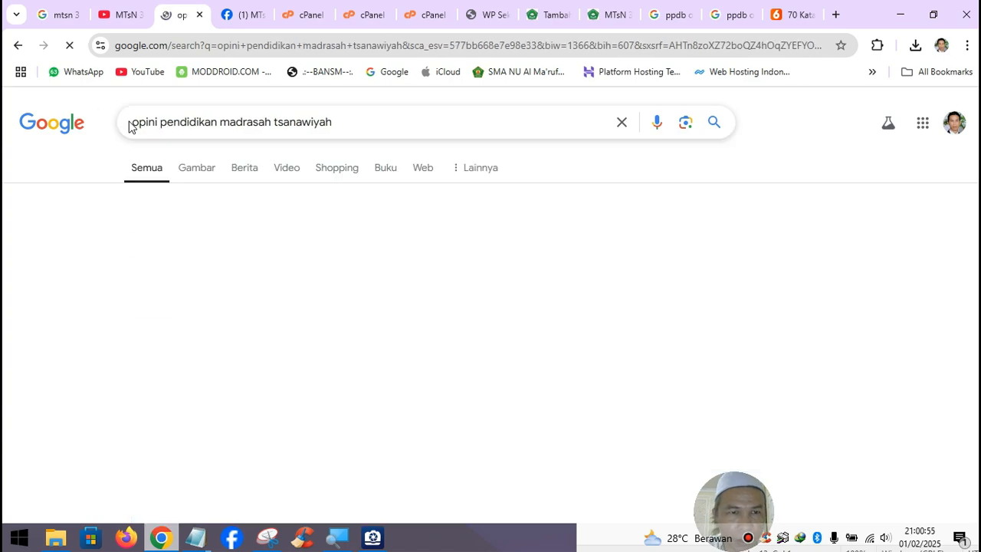
{"action": "scroll", "coordinate": [382, 333], "scroll_direction": "down", "scroll_amount": 1}
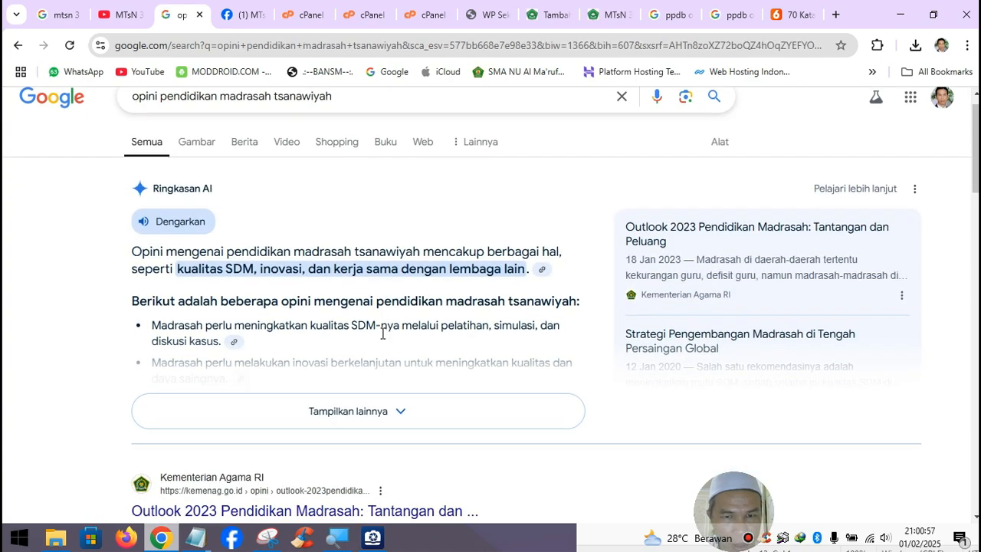
{"action": "scroll", "coordinate": [382, 334], "scroll_direction": "down", "scroll_amount": 4}
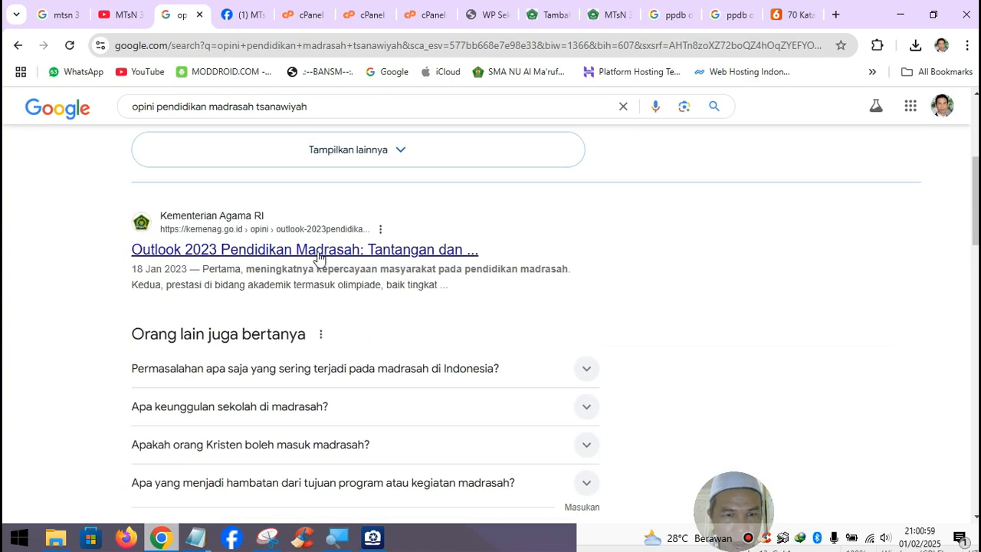
{"action": "right_click", "coordinate": [322, 253]}
{"action": "left_click", "coordinate": [351, 273]}
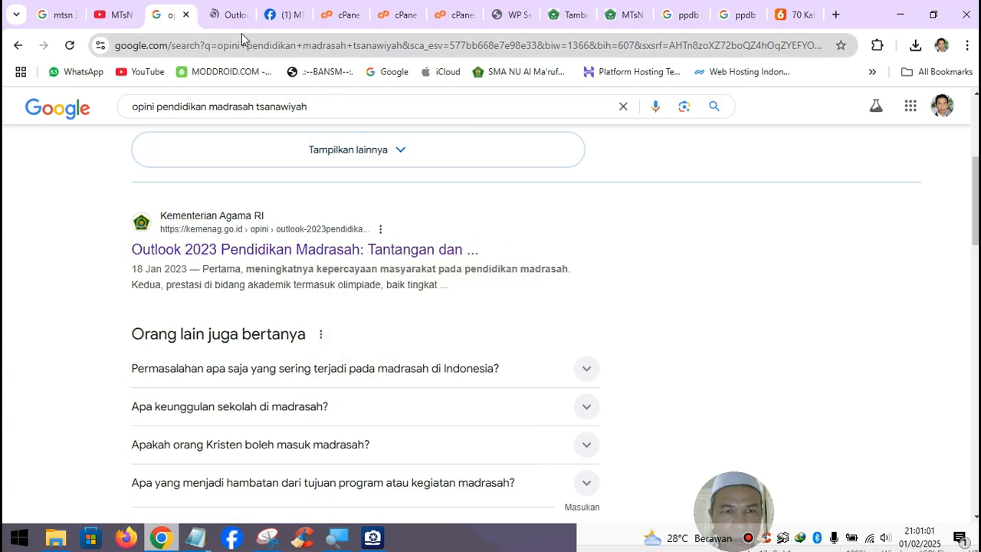
{"action": "left_click", "coordinate": [229, 15]}
- Save the article's photo as 1674027754.jpg in Downloads
{"action": "scroll", "coordinate": [322, 261], "scroll_direction": "down", "scroll_amount": 5}
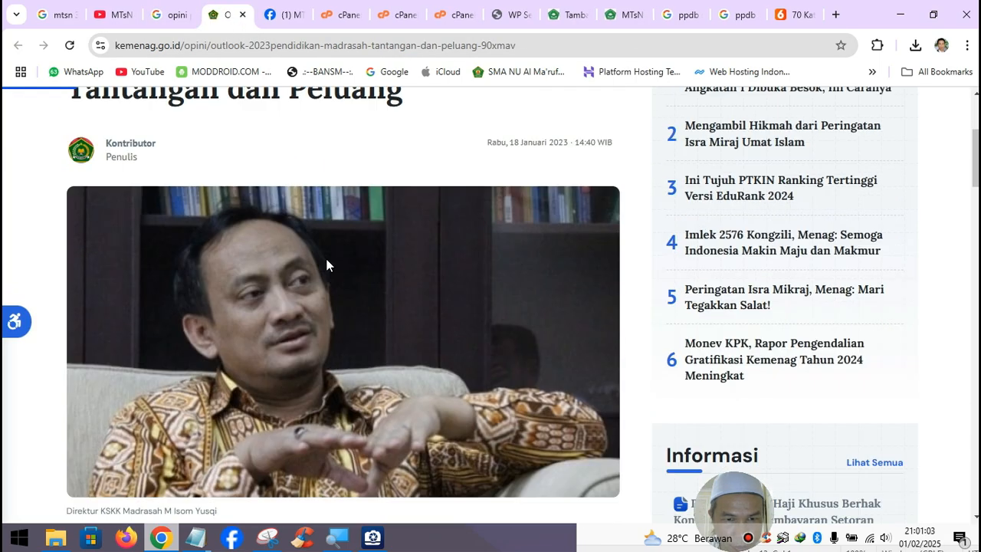
{"action": "right_click", "coordinate": [363, 229]}
{"action": "left_click", "coordinate": [407, 248]}
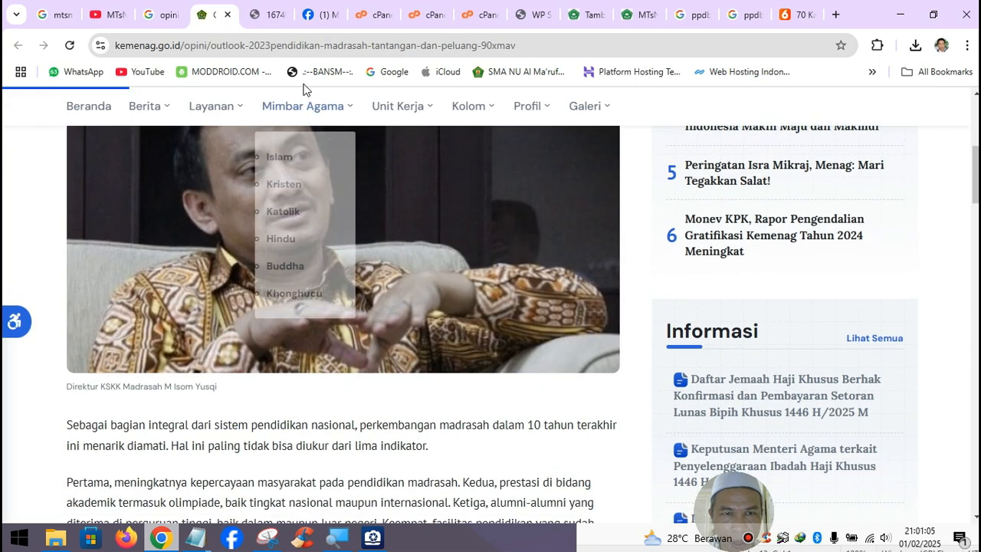
{"action": "left_click", "coordinate": [269, 14]}
{"action": "right_click", "coordinate": [426, 253]}
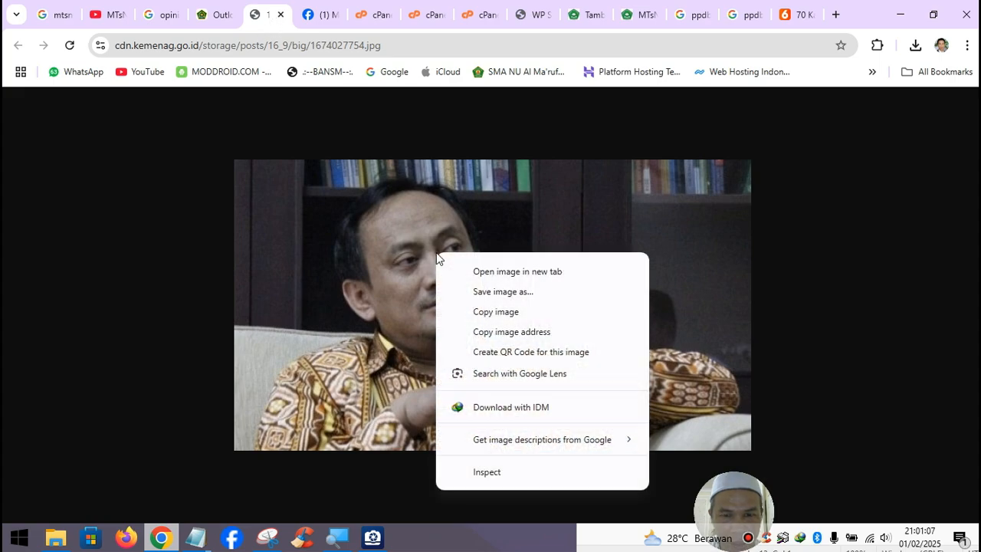
{"action": "left_click", "coordinate": [488, 294]}
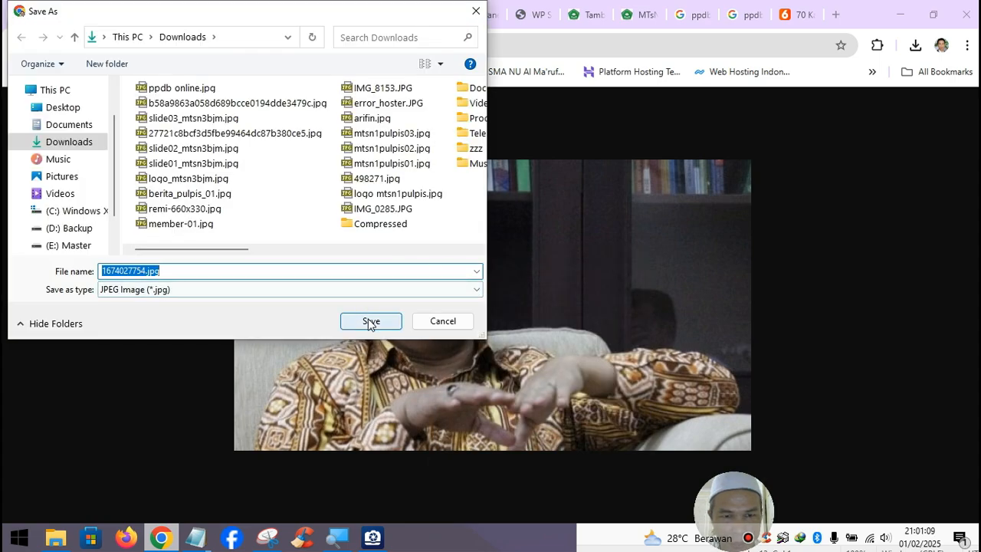
{"action": "left_click", "coordinate": [371, 322]}
{"action": "left_click", "coordinate": [280, 14]}
- Select the article's body text for copying
{"action": "scroll", "coordinate": [378, 411], "scroll_direction": "down", "scroll_amount": 5}
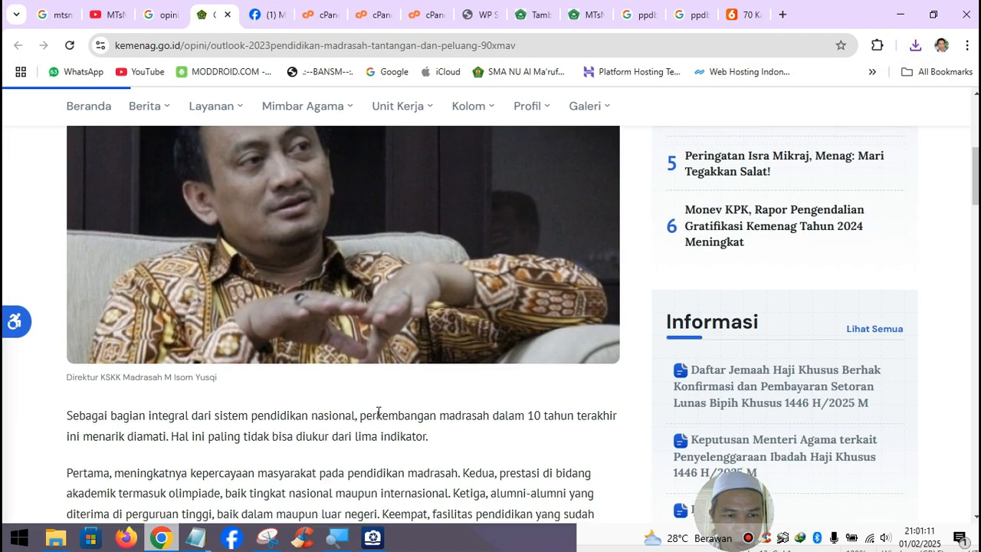
{"action": "scroll", "coordinate": [379, 412], "scroll_direction": "down", "scroll_amount": 15}
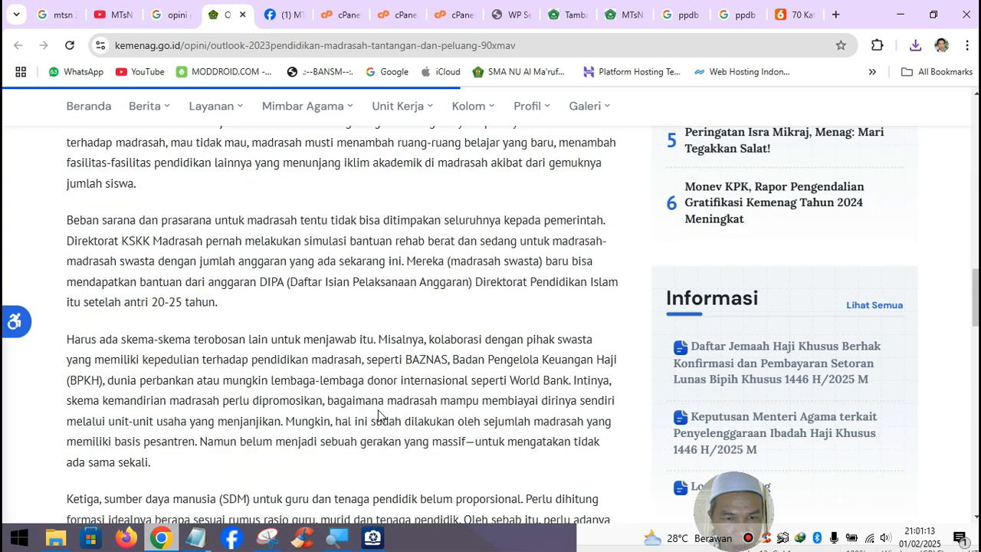
{"action": "scroll", "coordinate": [378, 414], "scroll_direction": "down", "scroll_amount": 1}
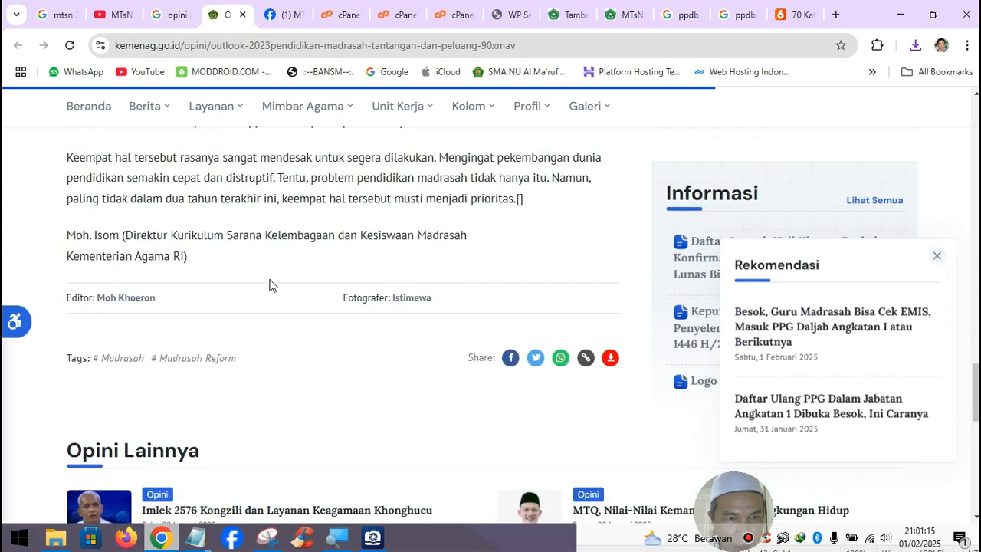
{"action": "left_click_drag", "start_coordinate": [194, 262], "coordinate": [77, 222]}
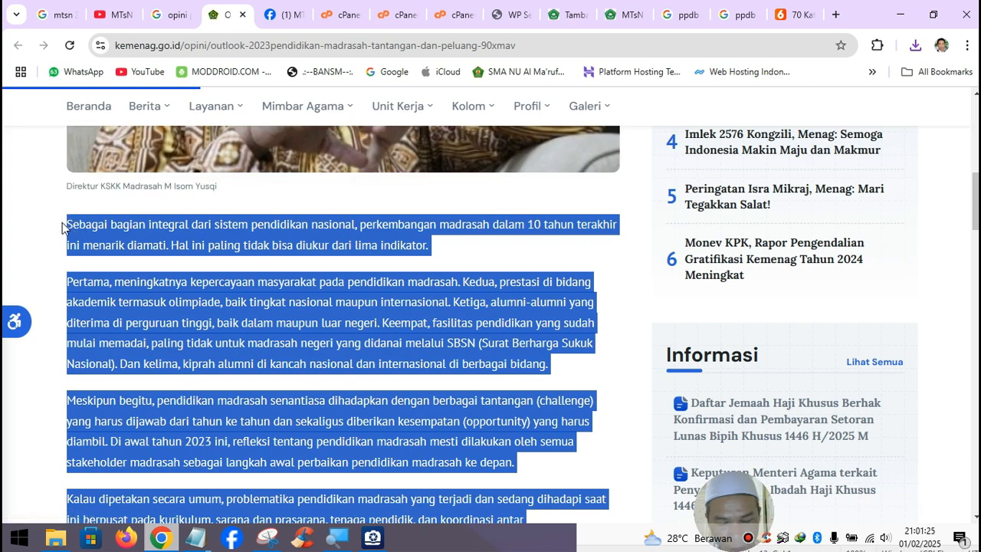
- Paste the article text after the last quote and move the author credit after 'oleh :'
{"action": "left_click", "coordinate": [195, 538]}
{"action": "left_click", "coordinate": [242, 493]}
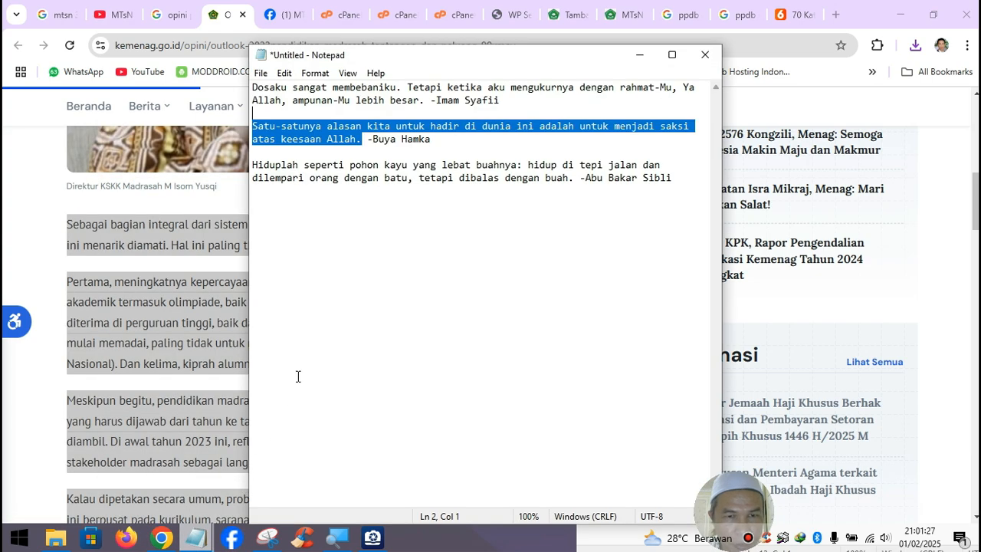
{"action": "left_click", "coordinate": [685, 184]}
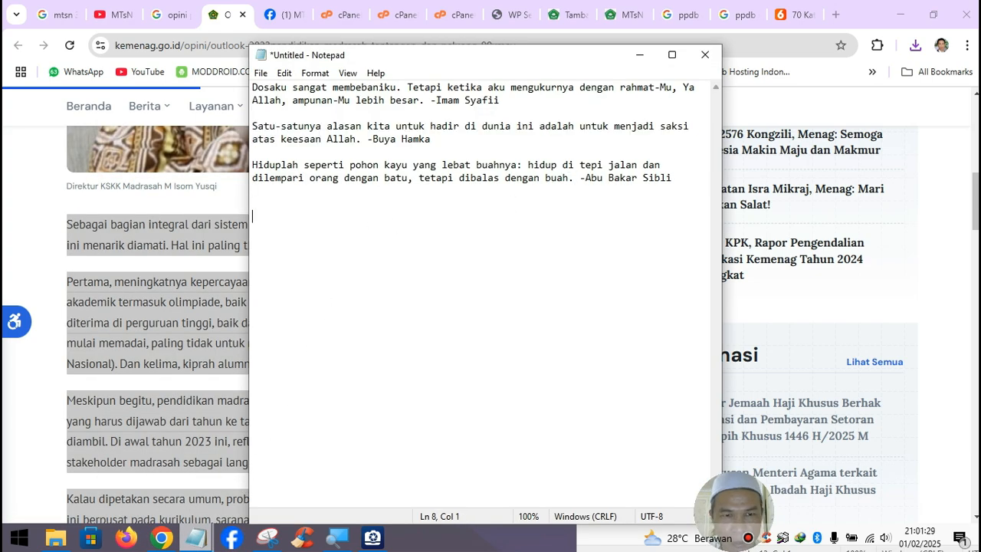
{"action": "key", "text": "ctrl+v"}
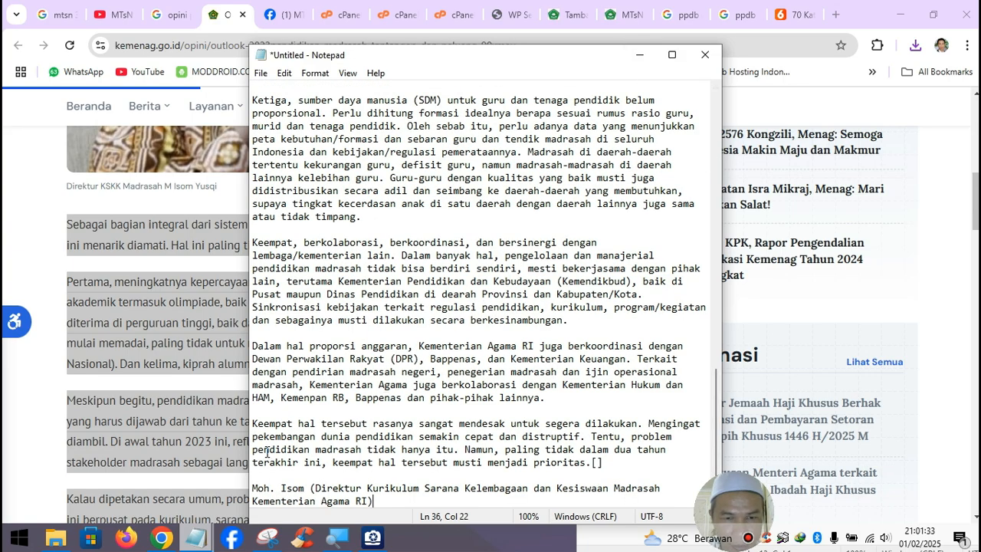
{"action": "left_click_drag", "start_coordinate": [253, 487], "coordinate": [384, 511]}
{"action": "key", "text": "ctrl+c"}
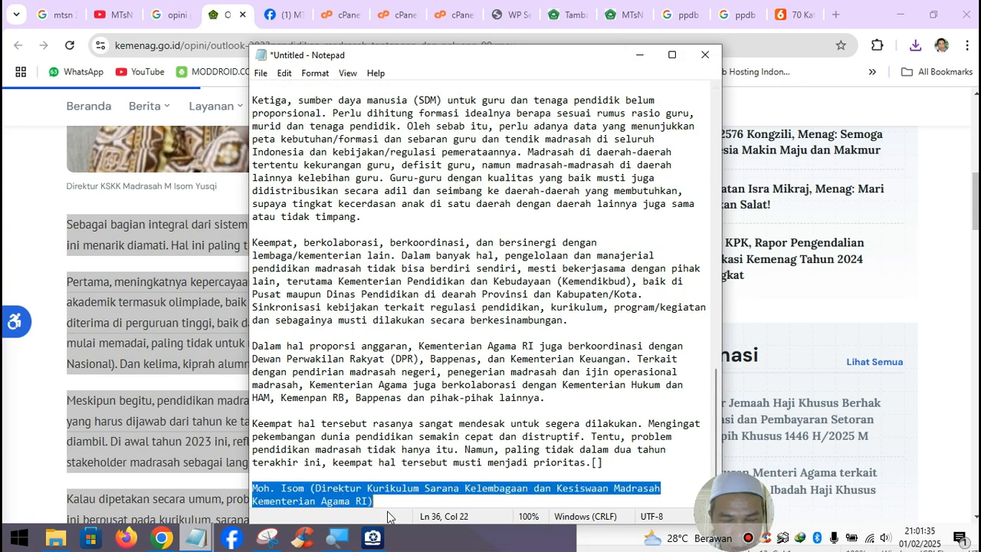
{"action": "key", "text": "Delete"}
{"action": "scroll", "coordinate": [377, 340], "scroll_direction": "up", "scroll_amount": 10}
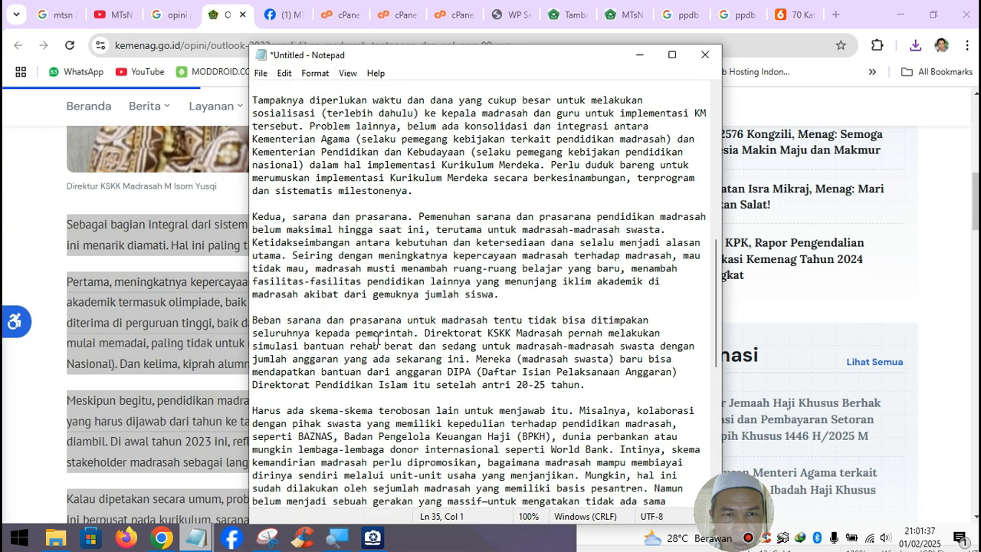
{"action": "scroll", "coordinate": [296, 113], "scroll_direction": "up", "scroll_amount": 12}
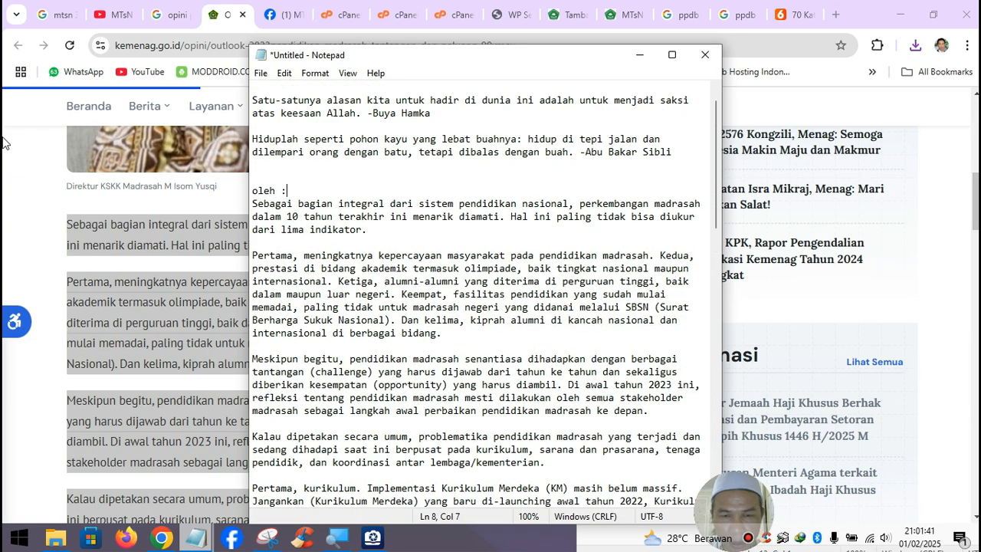
{"action": "key", "text": "ctrl+v"}
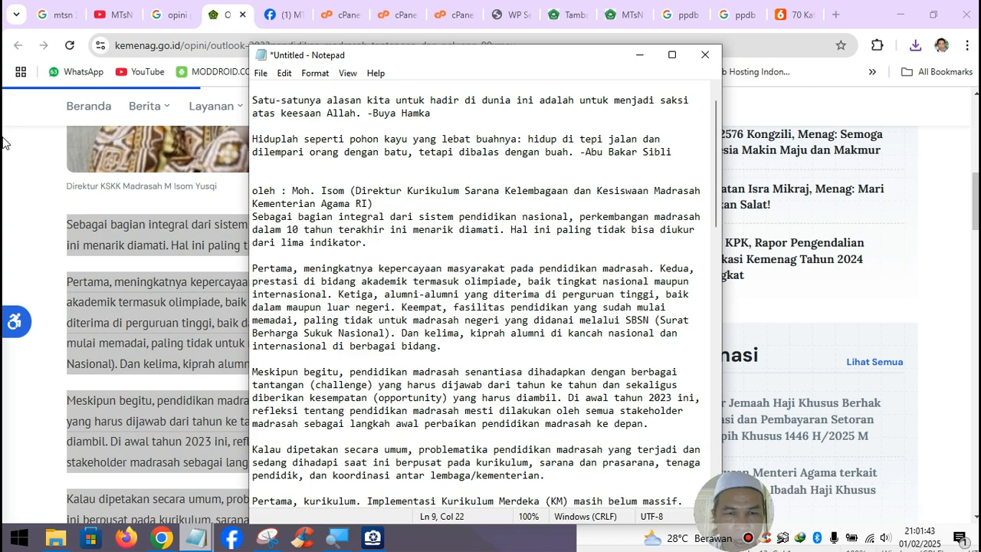
{"action": "key", "text": "Return"}
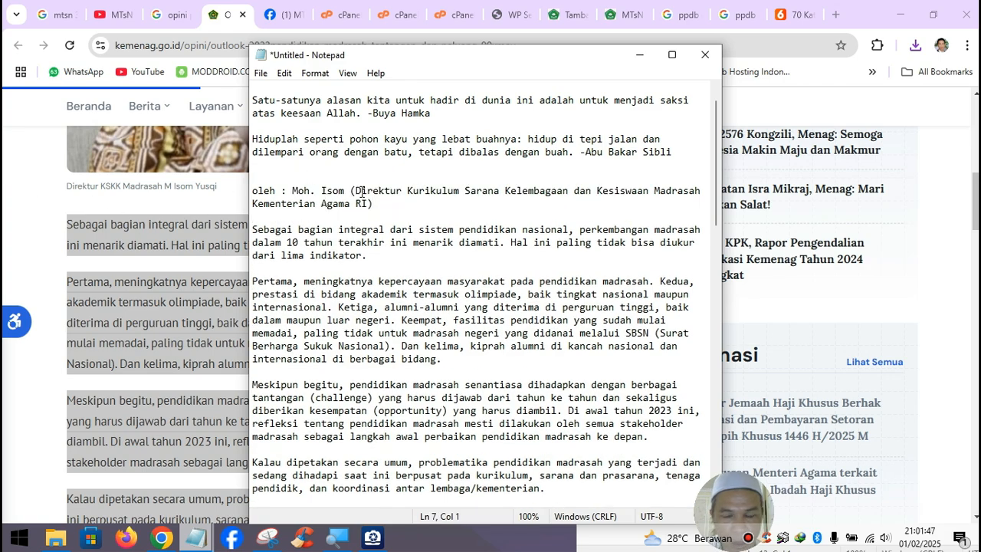
{"action": "key", "text": "Return"}
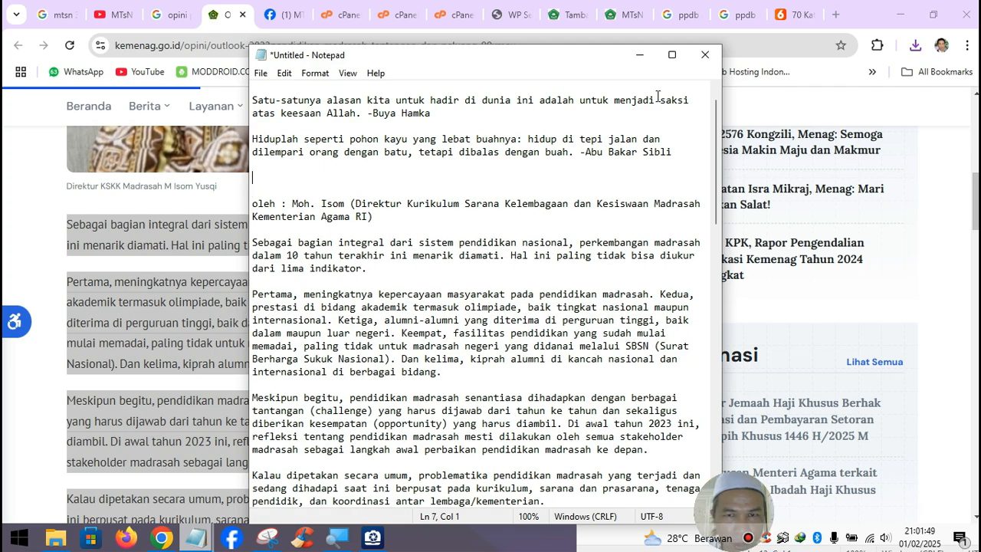
- Copy the article's full headline from Chrome and paste it above the byline
{"action": "left_click", "coordinate": [640, 54]}
{"action": "scroll", "coordinate": [323, 261], "scroll_direction": "up", "scroll_amount": 10}
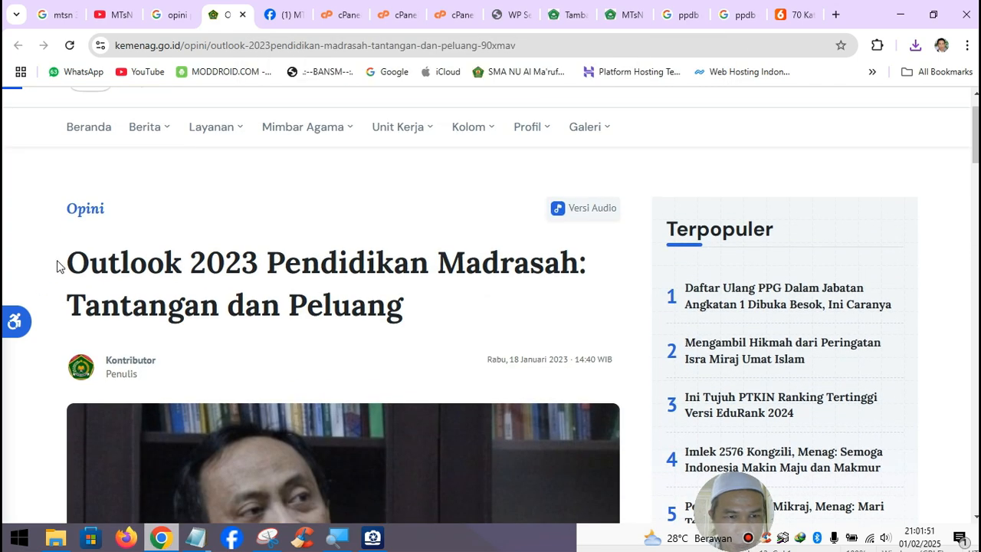
{"action": "left_click_drag", "start_coordinate": [70, 259], "coordinate": [406, 303]}
{"action": "key", "text": "ctrl+c"}
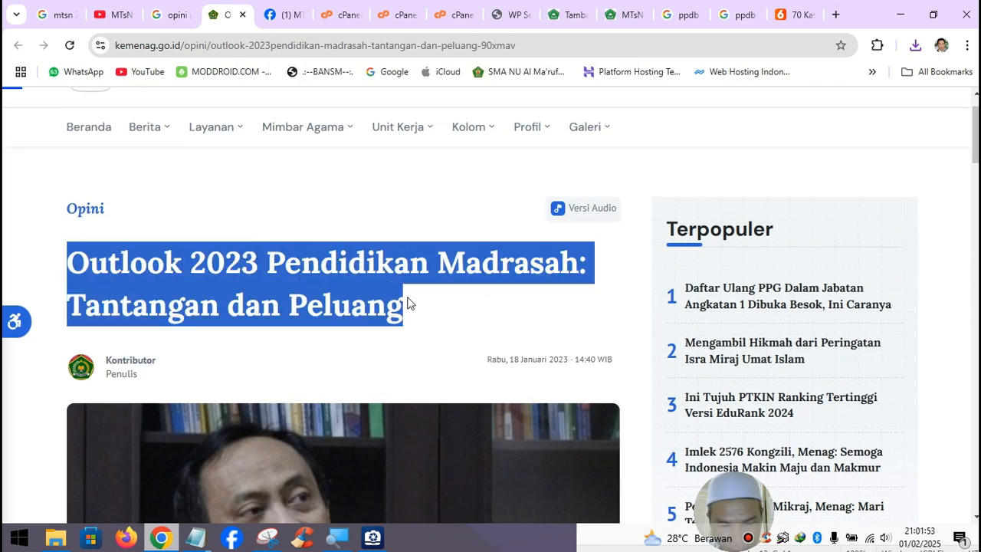
{"action": "left_click", "coordinate": [195, 537]}
{"action": "left_click", "coordinate": [277, 421]}
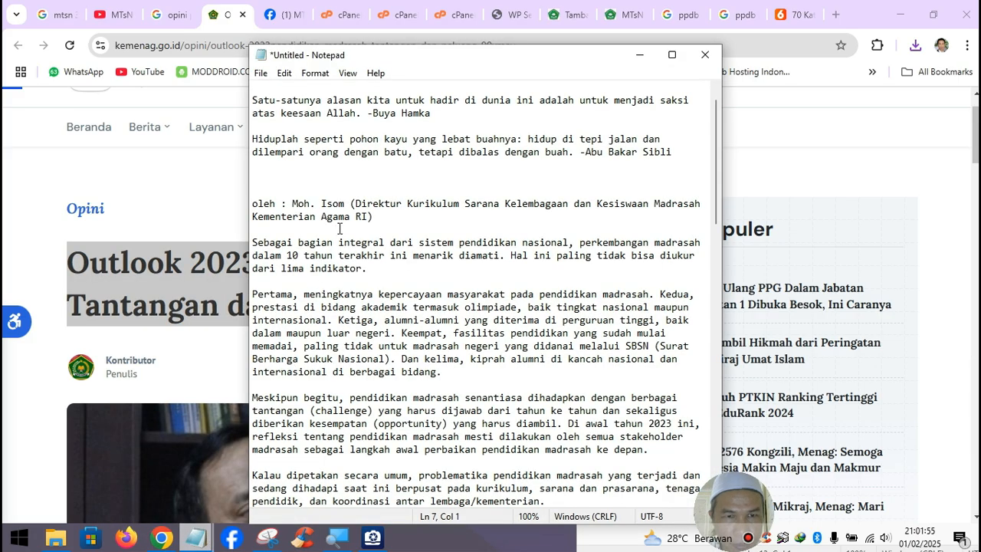
{"action": "key", "text": "ctrl+v"}
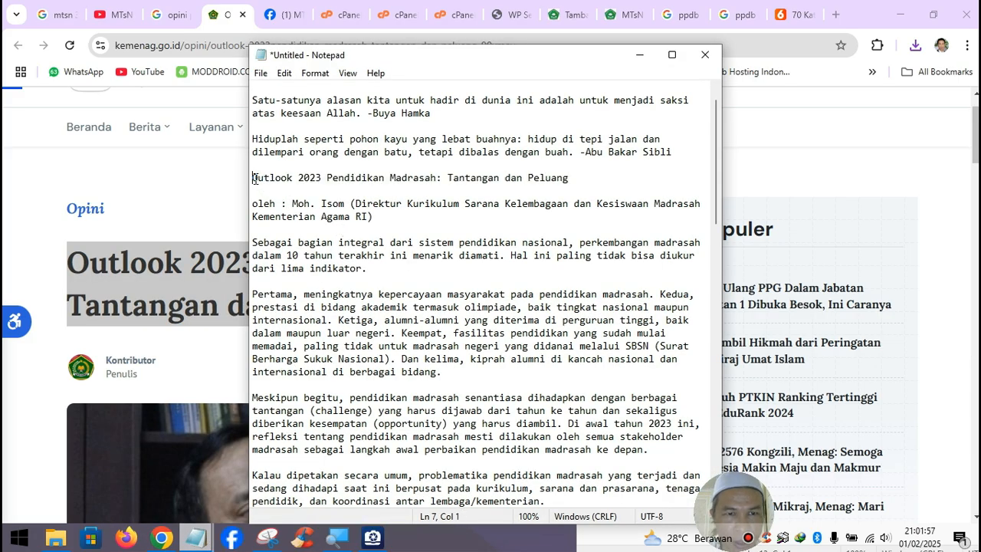
{"action": "left_click_drag", "start_coordinate": [255, 178], "coordinate": [503, 519]}
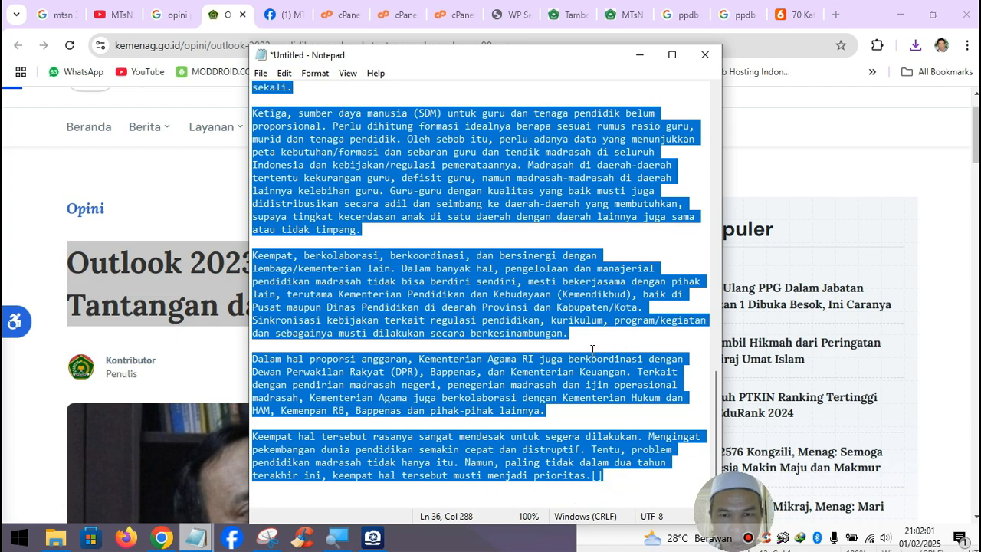
{"action": "left_click", "coordinate": [615, 480]}
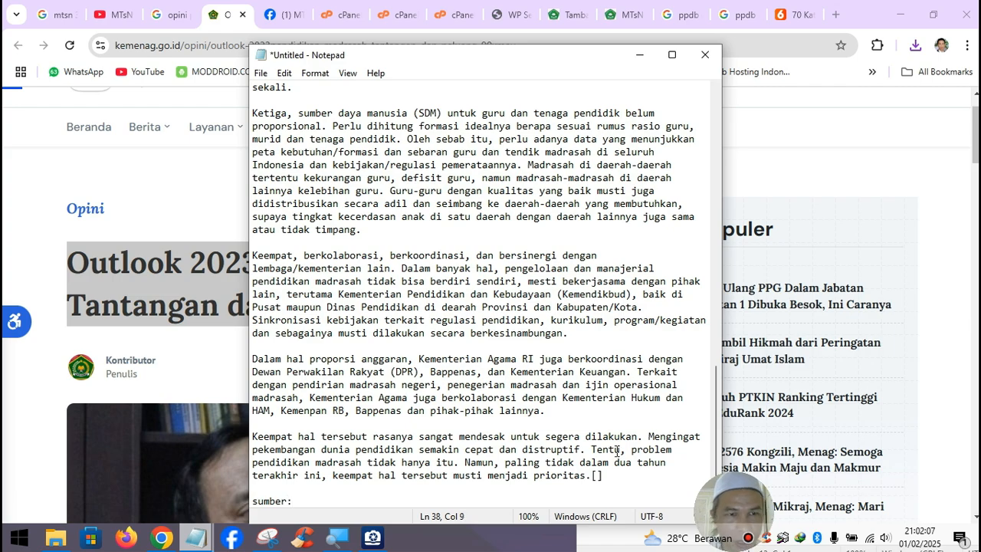
- Paste the kemenag.go.id article address after 'sumber:'
{"action": "left_click", "coordinate": [233, 47]}
{"action": "key", "text": "ctrl+c"}
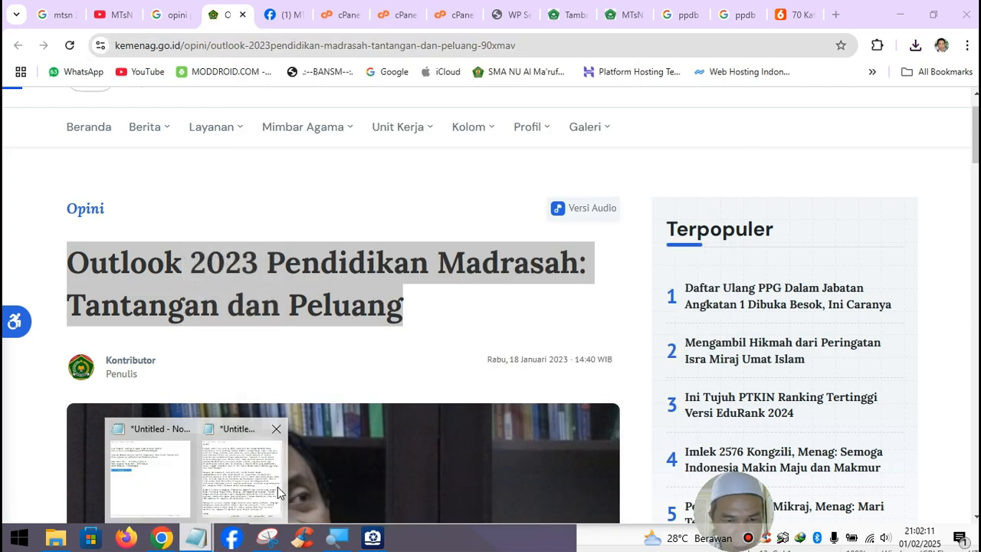
{"action": "left_click", "coordinate": [197, 536]}
{"action": "key", "text": "ctrl+v"}
{"action": "left_click_drag", "start_coordinate": [400, 501], "coordinate": [252, 153]}
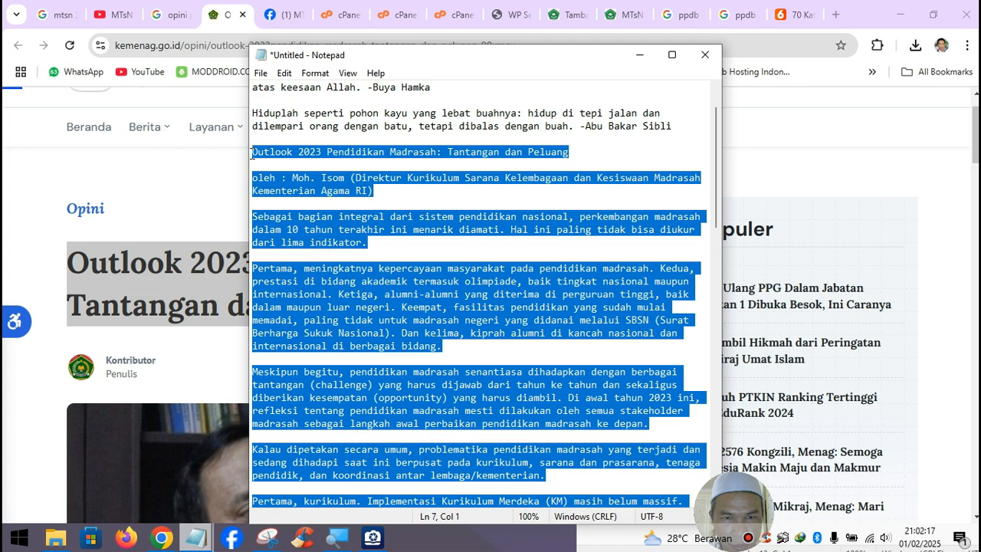
- Leave the agenda editor for the dashboard and choose Blog > Tambah Tulisan
{"action": "left_click", "coordinate": [638, 55]}
{"action": "left_click", "coordinate": [564, 22]}
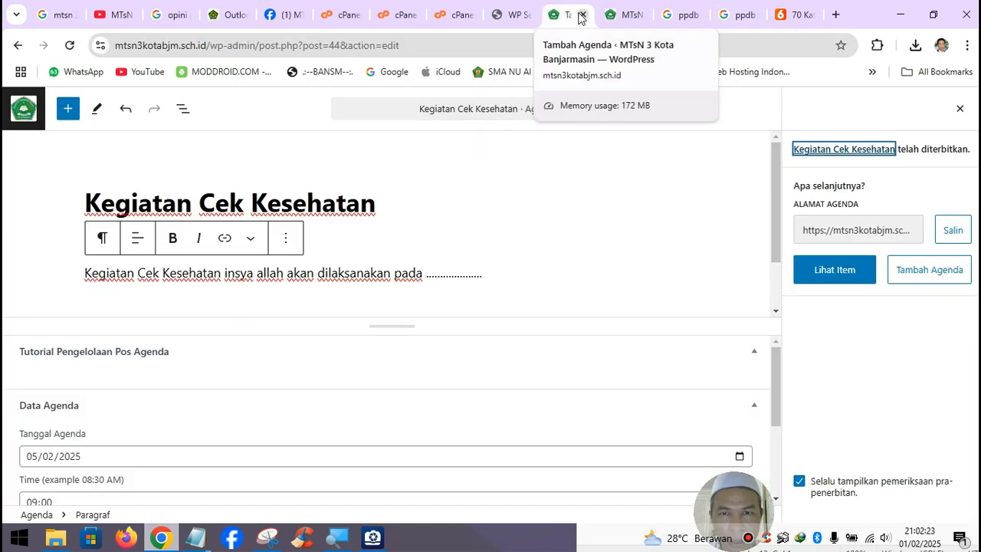
{"action": "left_click", "coordinate": [23, 108]}
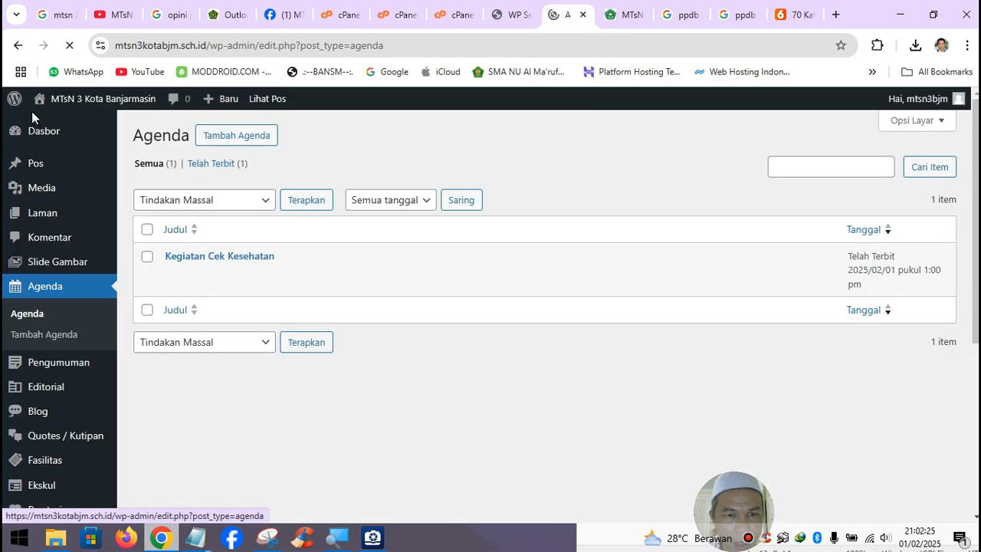
{"action": "scroll", "coordinate": [39, 307], "scroll_direction": "down", "scroll_amount": 2}
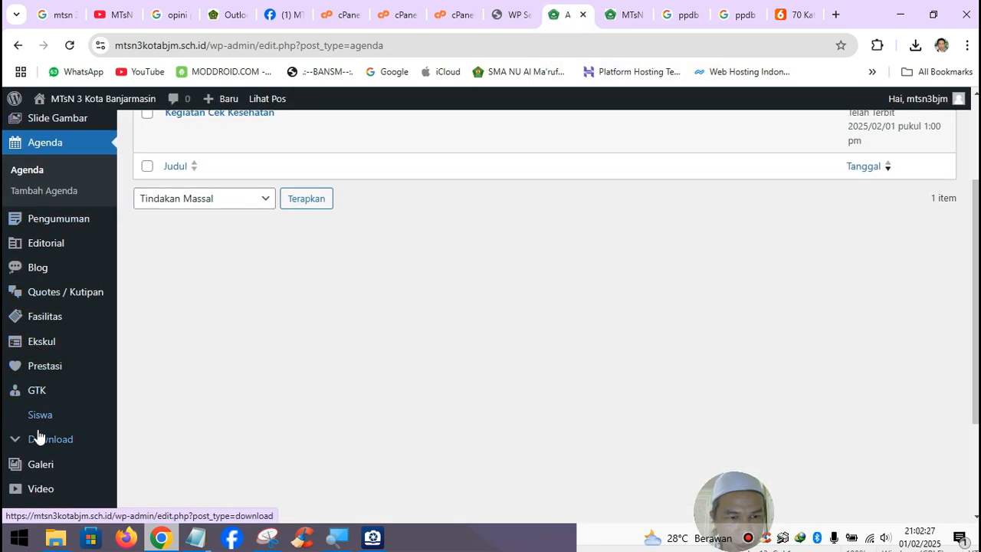
{"action": "mouse_move", "coordinate": [38, 439]}
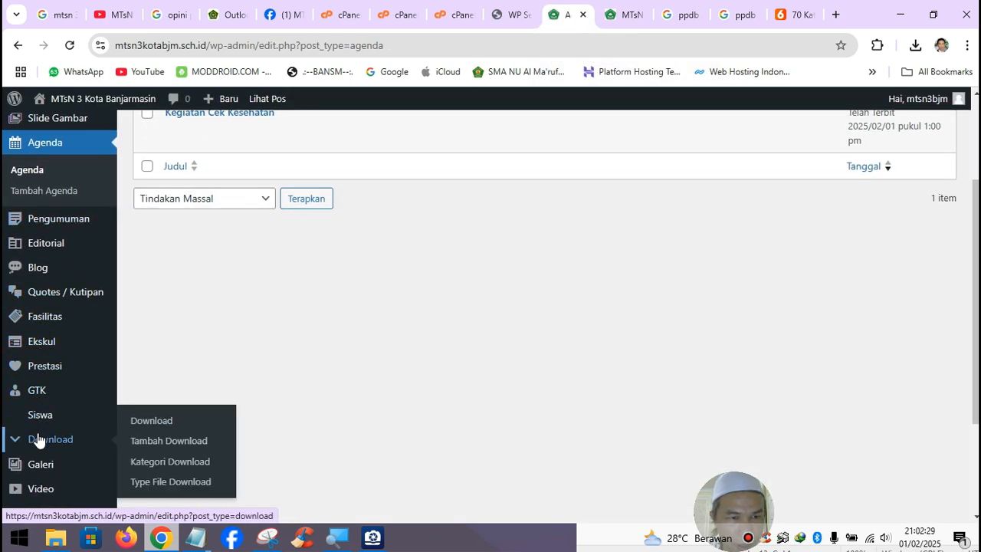
{"action": "scroll", "coordinate": [39, 435], "scroll_direction": "down", "scroll_amount": 1}
{"action": "scroll", "coordinate": [38, 433], "scroll_direction": "down", "scroll_amount": 1}
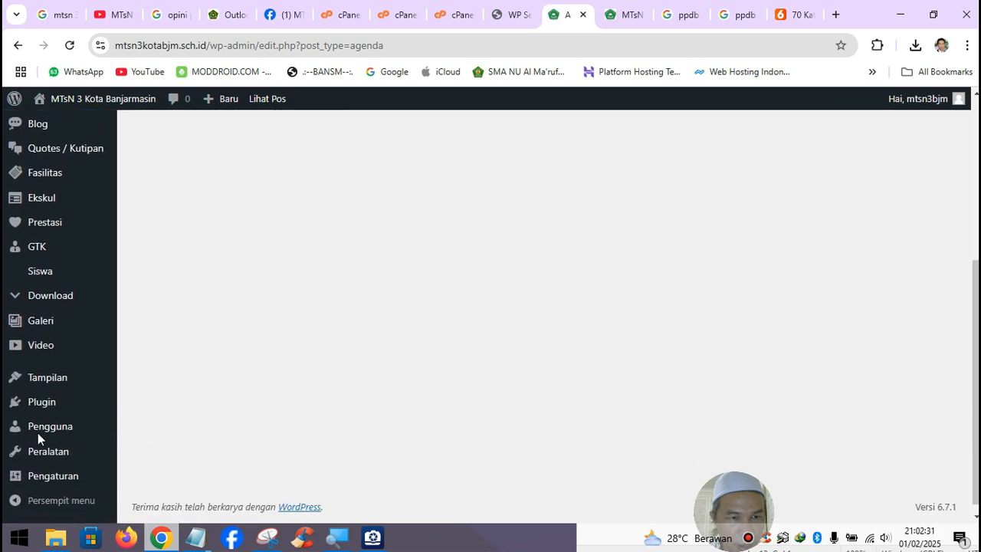
{"action": "scroll", "coordinate": [40, 435], "scroll_direction": "up", "scroll_amount": 2}
{"action": "scroll", "coordinate": [40, 435], "scroll_direction": "up", "scroll_amount": 3}
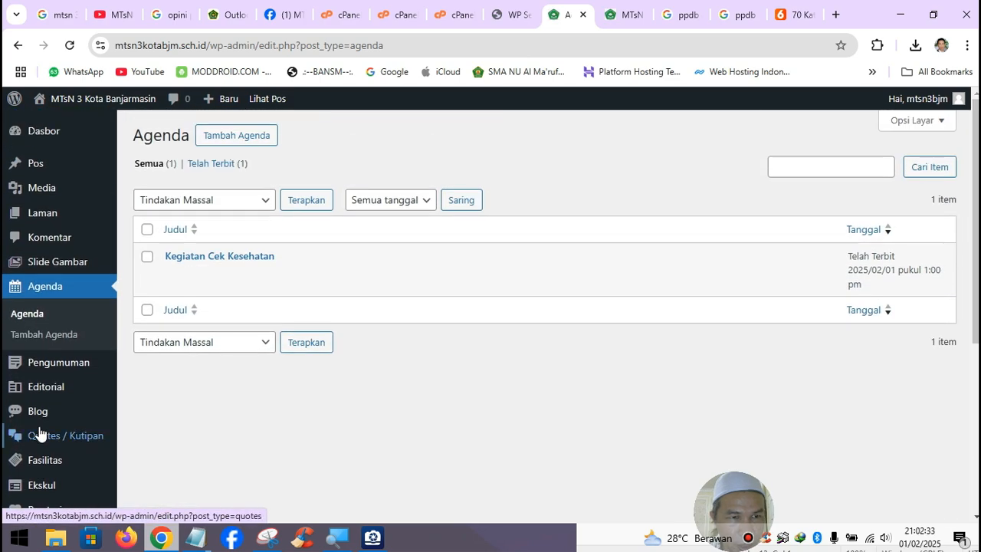
{"action": "mouse_move", "coordinate": [43, 418]}
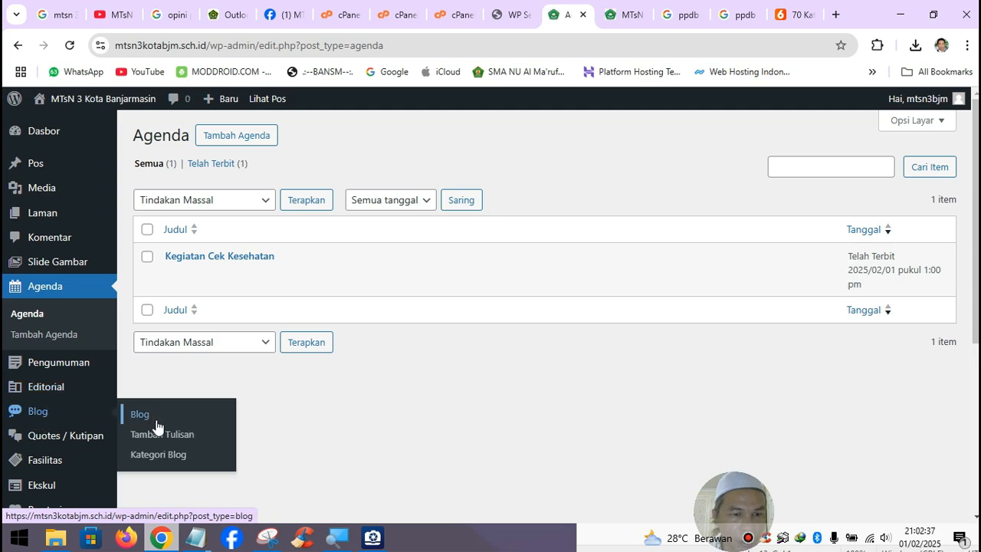
{"action": "left_click", "coordinate": [158, 434]}
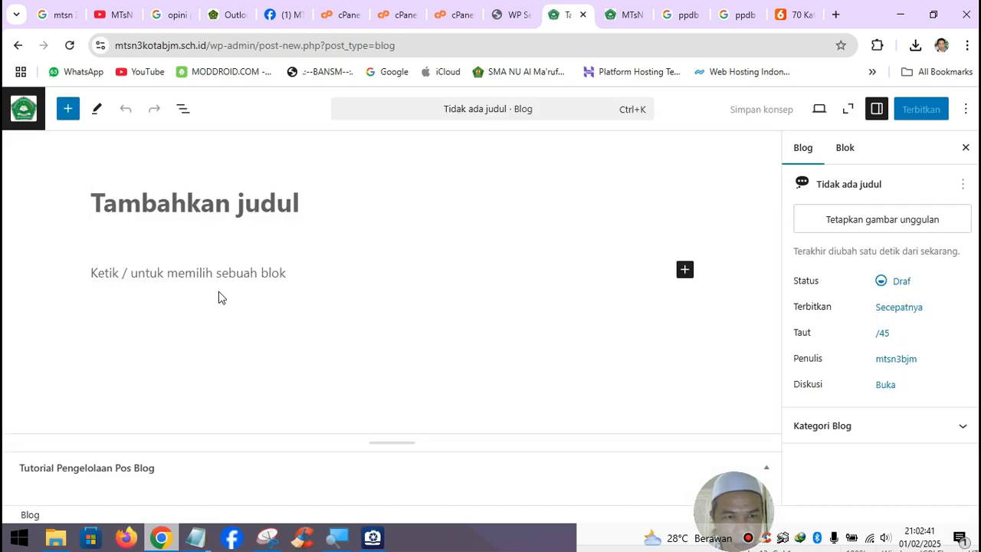
- Paste the article into the post body and move its headline into the title field
{"action": "left_click", "coordinate": [213, 270]}
{"action": "key", "text": "ctrl+v"}
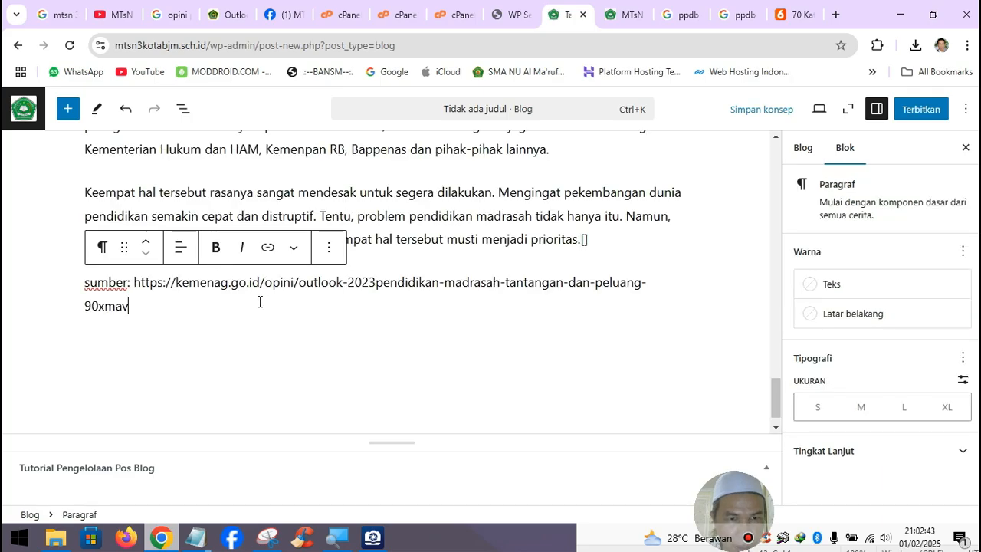
{"action": "scroll", "coordinate": [410, 315], "scroll_direction": "up", "scroll_amount": 3}
{"action": "scroll", "coordinate": [410, 314], "scroll_direction": "up", "scroll_amount": 15}
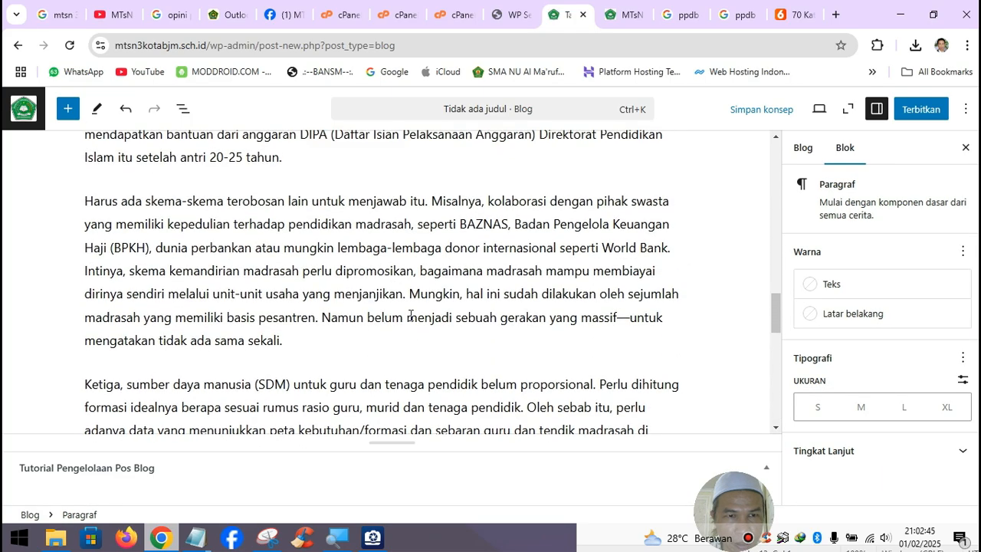
{"action": "scroll", "coordinate": [412, 308], "scroll_direction": "up", "scroll_amount": 5}
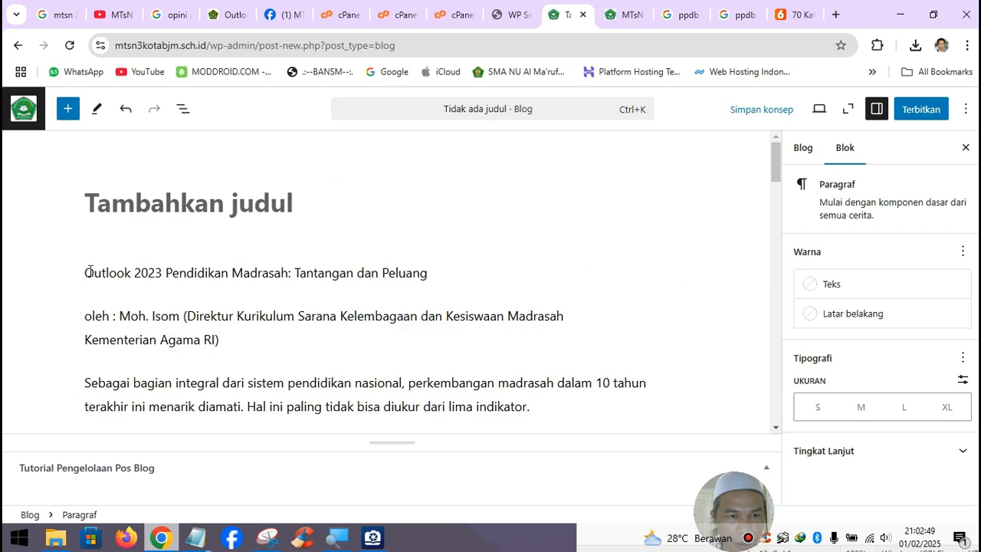
{"action": "left_click_drag", "start_coordinate": [86, 271], "coordinate": [488, 281]}
{"action": "key", "text": "ctrl+x"}
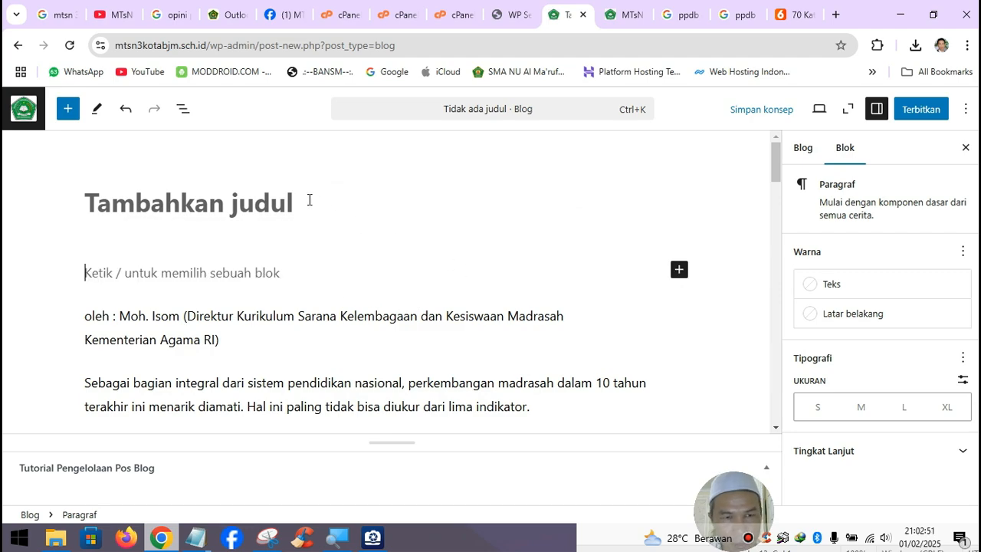
{"action": "left_click", "coordinate": [278, 207]}
{"action": "key", "text": "ctrl+v"}
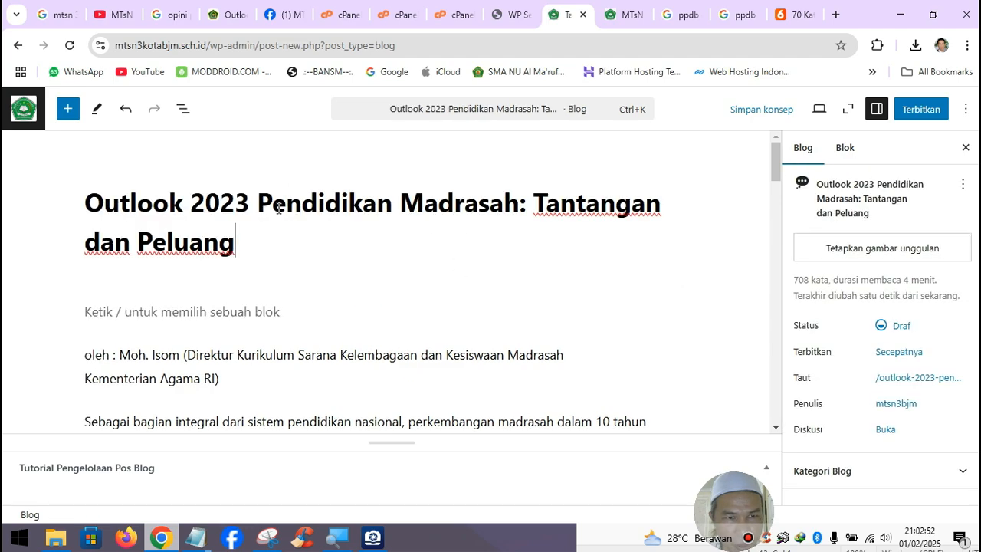
- Delete the leftover empty paragraph and change the byline's 'oleh' to 'Penulis'
{"action": "left_click", "coordinate": [90, 310]}
{"action": "key", "text": "BackSpace"}
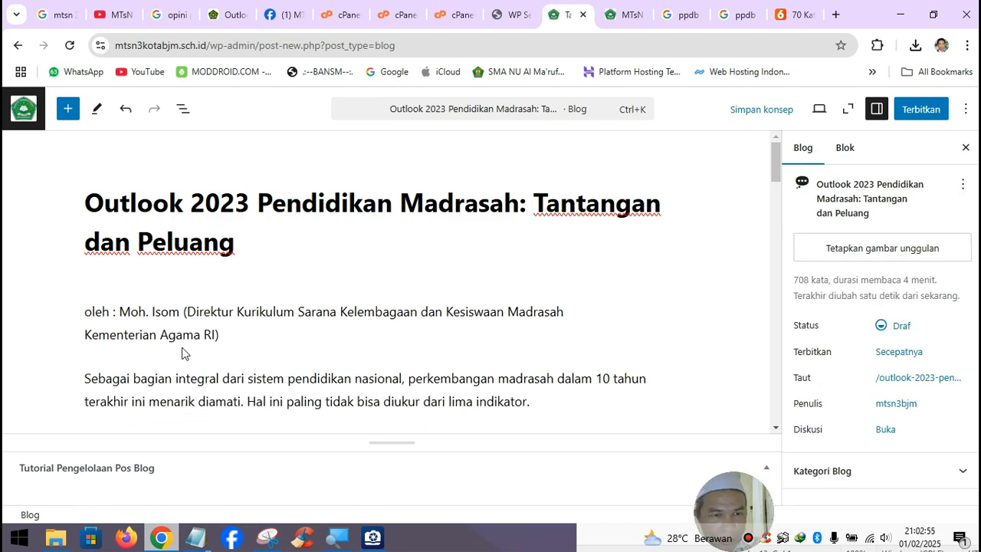
{"action": "left_click", "coordinate": [99, 311]}
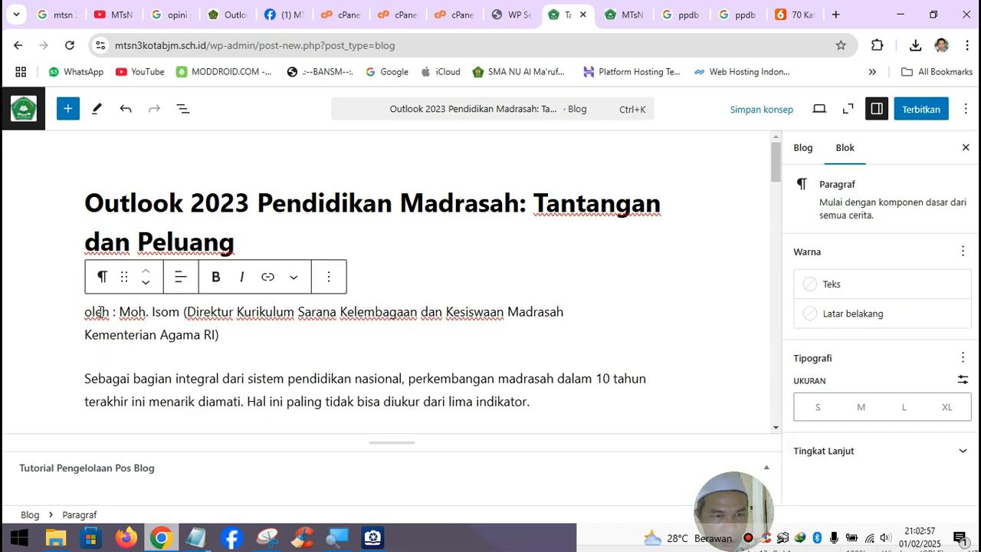
{"action": "key", "text": "Delete"}
{"action": "key", "text": "Delete"}
{"action": "key", "text": "Delete"}
{"action": "key", "text": "Delete"}
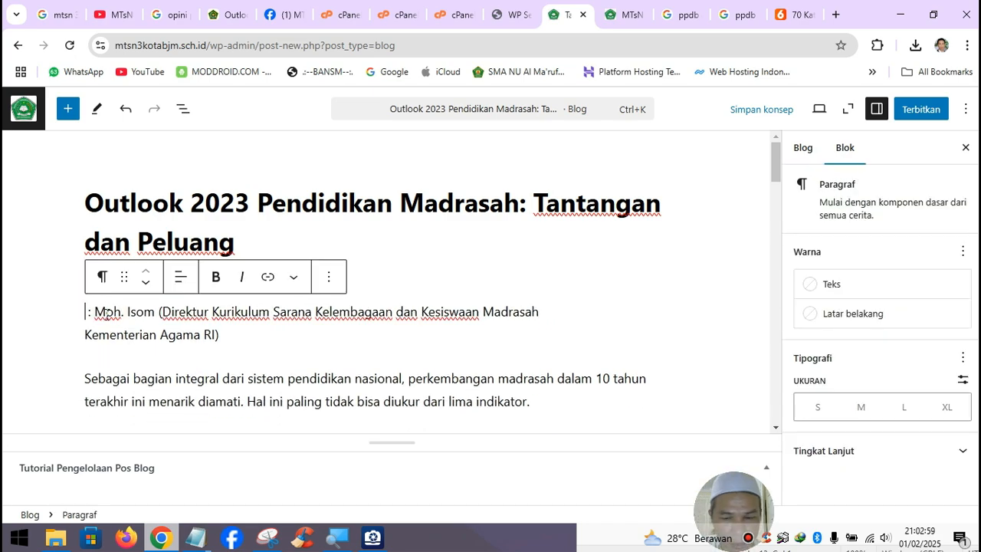
{"action": "type", "text": "Penulis"}
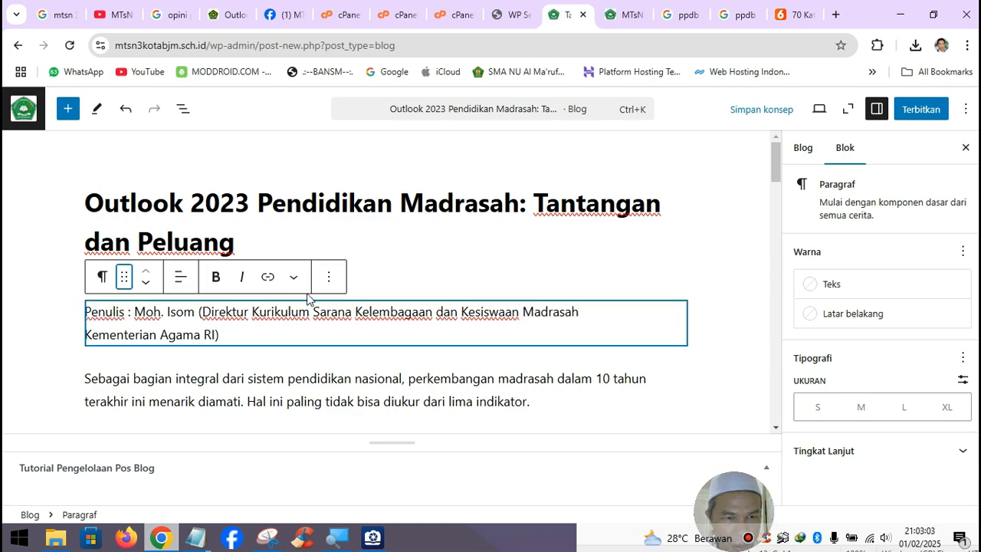
{"action": "left_click", "coordinate": [374, 285]}
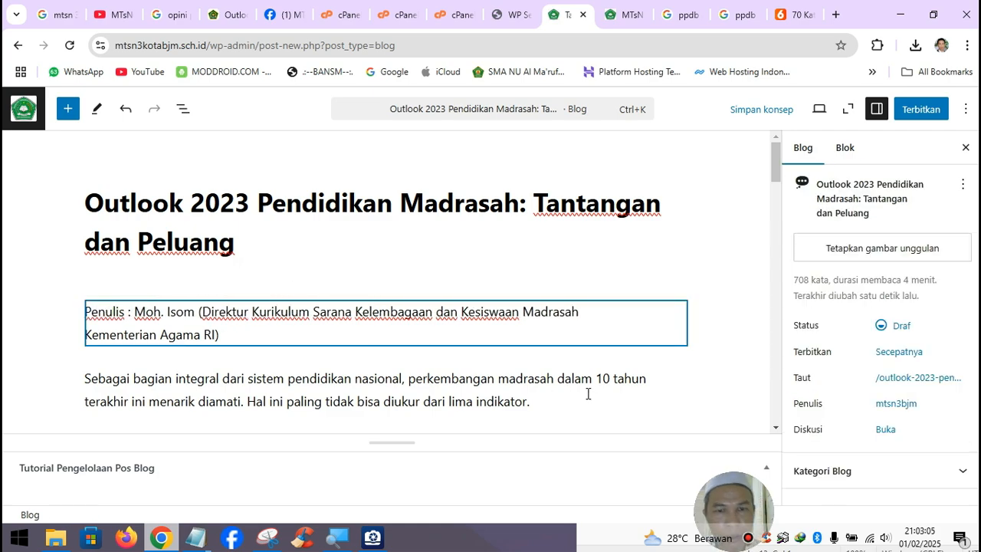
- Upload 1674027754.jpg and set it as the post's featured image
{"action": "left_click", "coordinate": [882, 254]}
{"action": "left_click", "coordinate": [97, 159]}
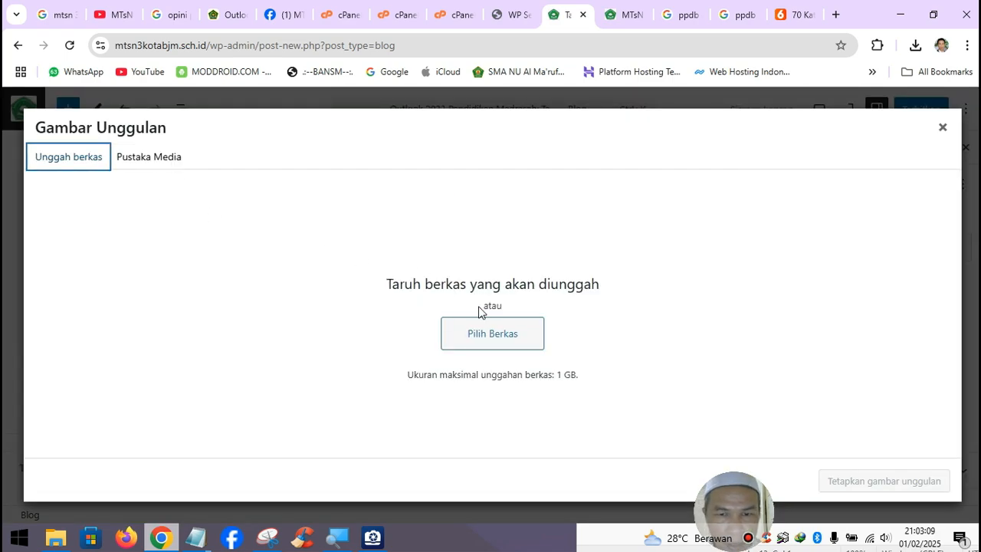
{"action": "left_click", "coordinate": [491, 328]}
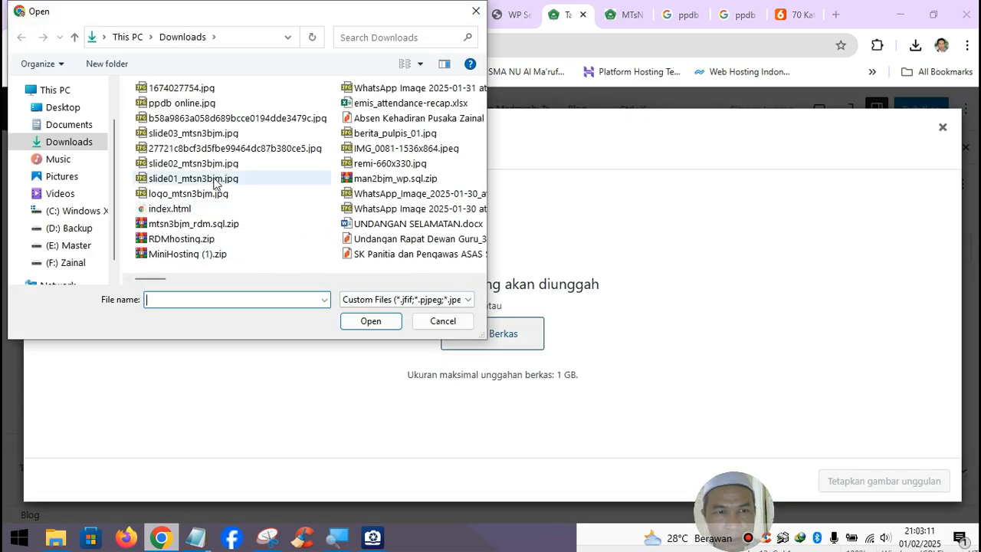
{"action": "left_click", "coordinate": [181, 88]}
{"action": "left_click", "coordinate": [370, 321]}
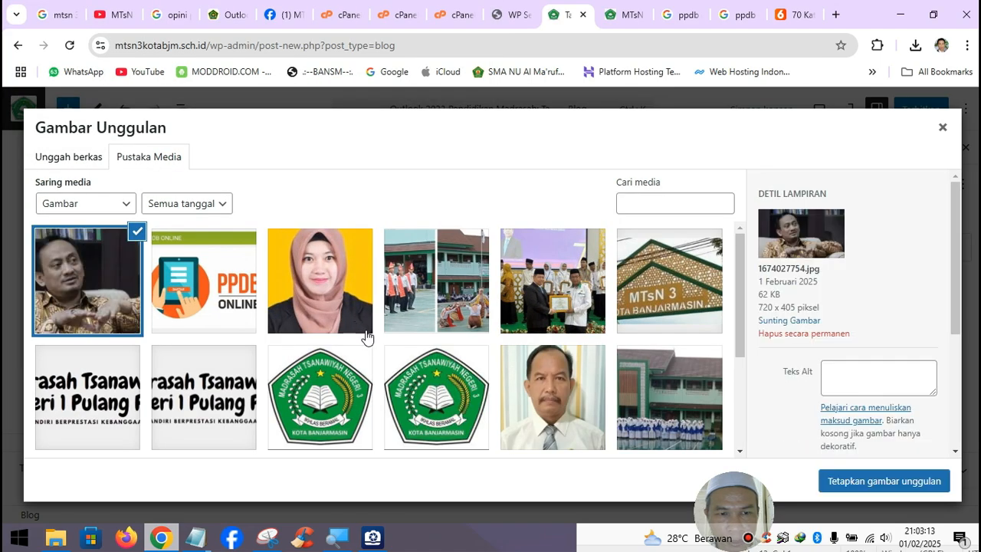
{"action": "left_click", "coordinate": [872, 483]}
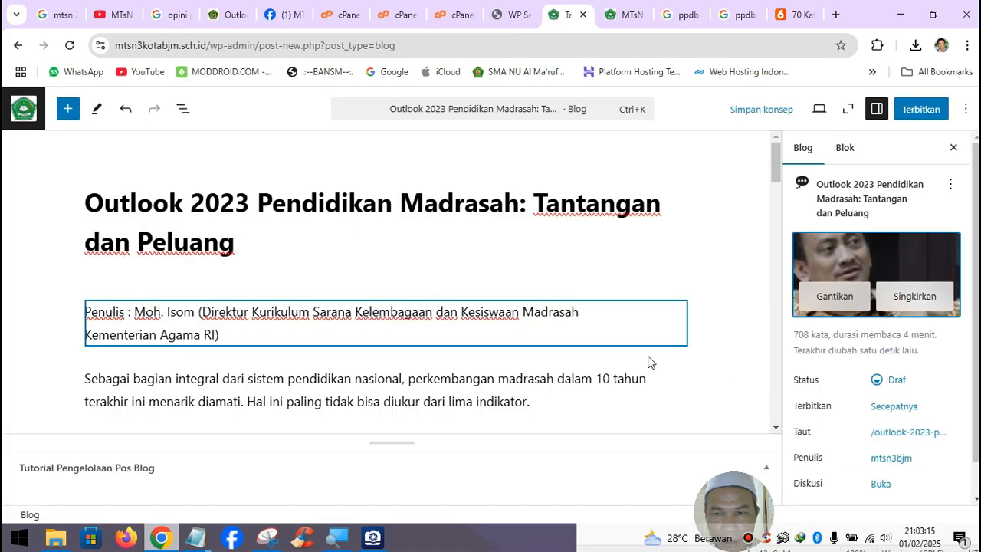
- Open the publish date settings and check the original Kemenag article's publication date
{"action": "left_click", "coordinate": [894, 406]}
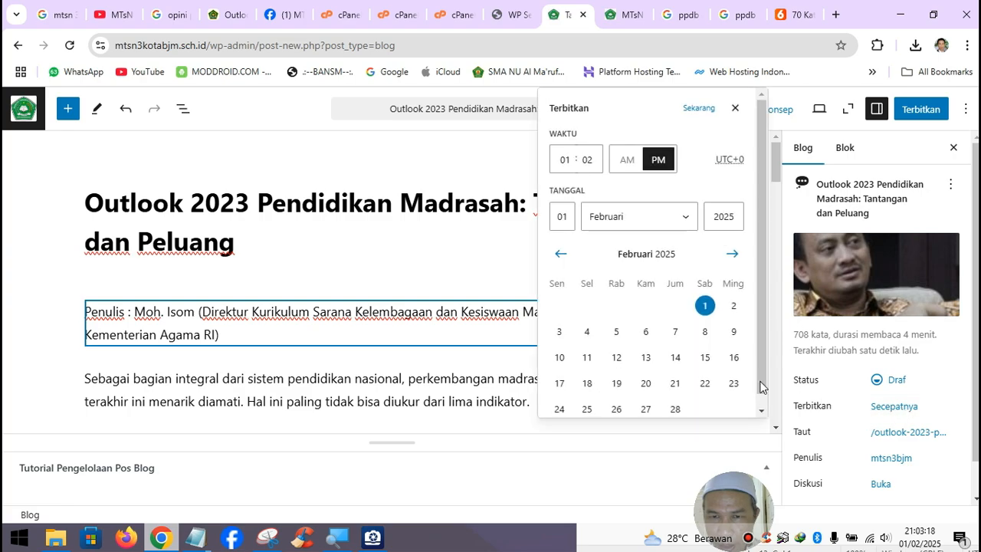
{"action": "left_click", "coordinate": [561, 255]}
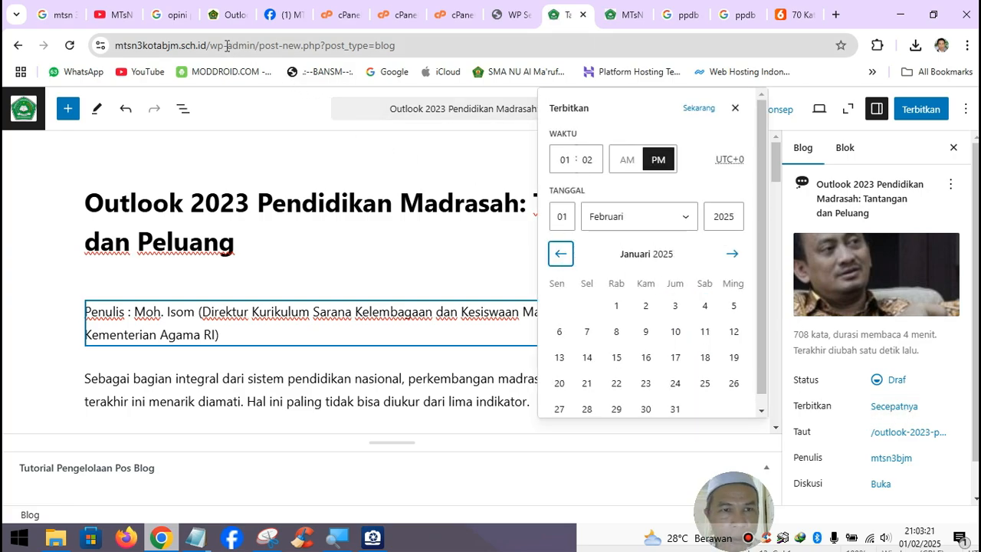
{"action": "left_click", "coordinate": [229, 15]}
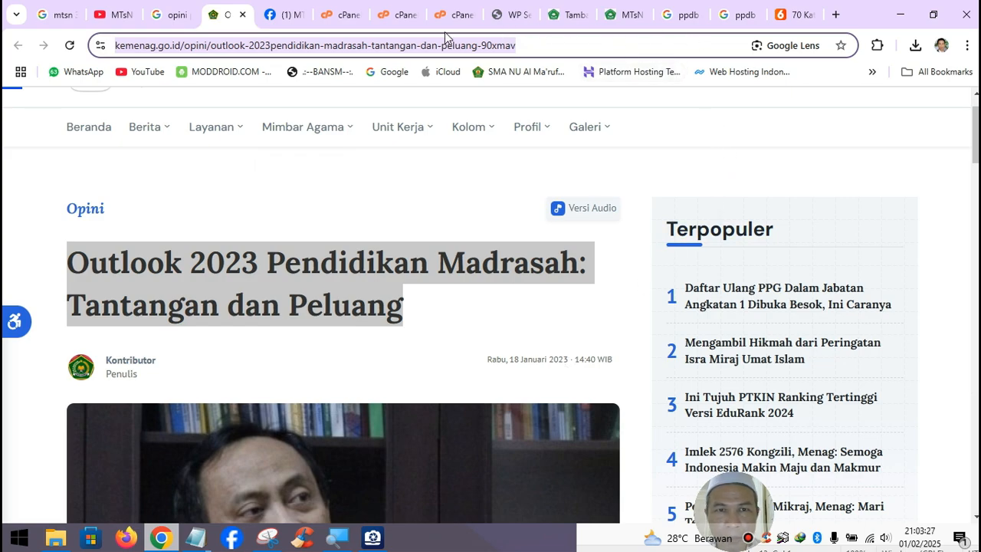
{"action": "left_click", "coordinate": [571, 14]}
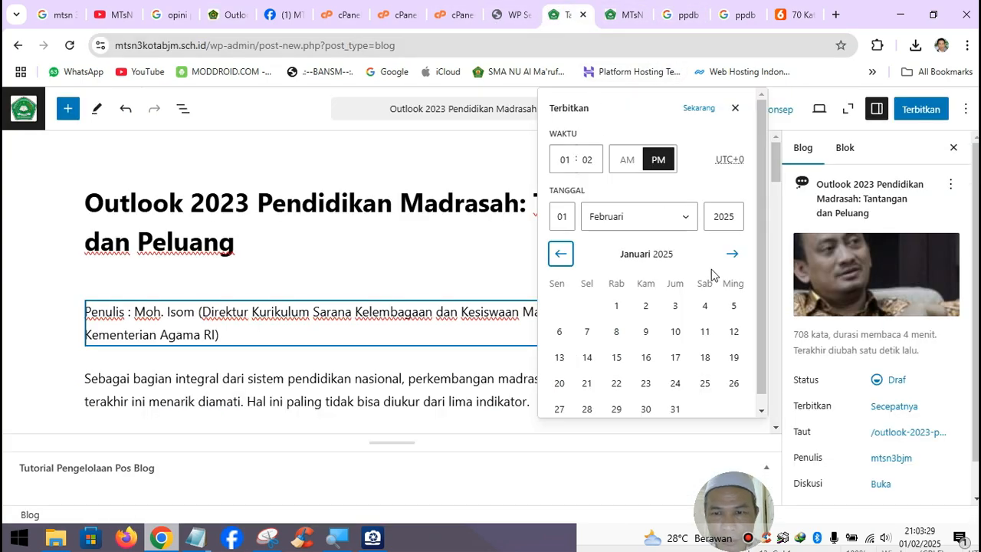
- Set the publish date to Januari 18, 2023
{"action": "left_click", "coordinate": [660, 221]}
{"action": "left_click", "coordinate": [661, 241]}
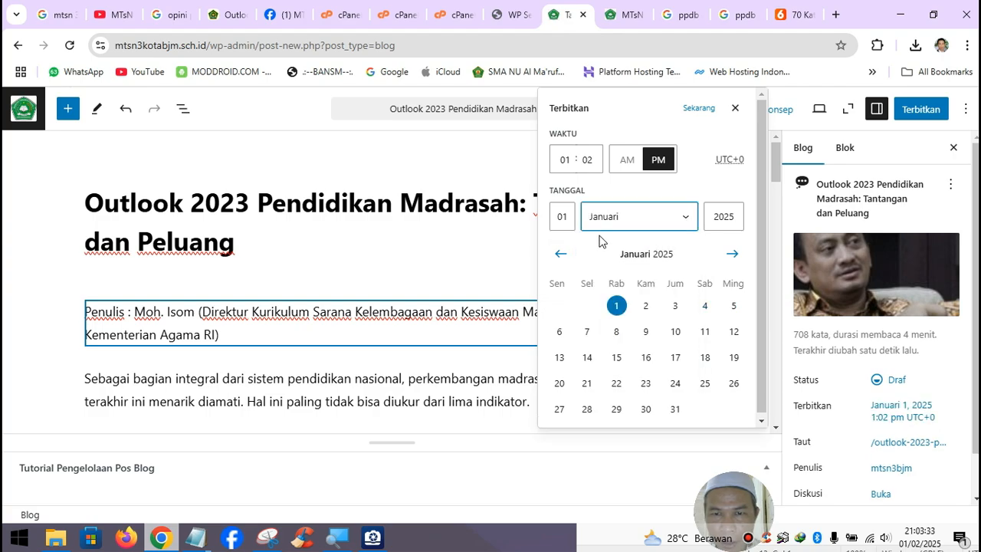
{"action": "left_click", "coordinate": [704, 357]}
{"action": "left_click", "coordinate": [722, 225]}
{"action": "left_click_drag", "start_coordinate": [729, 223], "coordinate": [743, 220]}
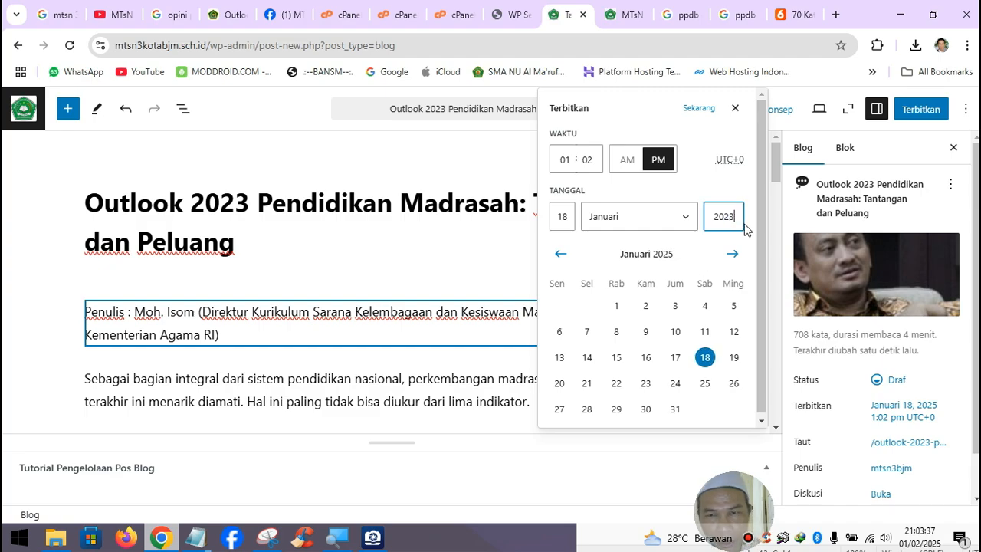
{"action": "type", "text": "3"}
{"action": "left_click", "coordinate": [775, 290]}
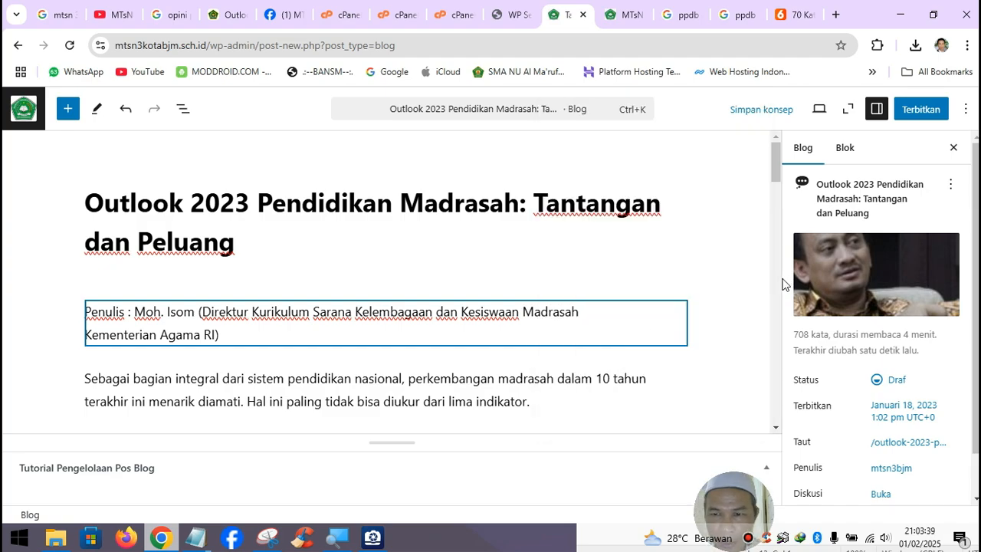
{"action": "scroll", "coordinate": [885, 407], "scroll_direction": "down", "scroll_amount": 2}
{"action": "scroll", "coordinate": [885, 406], "scroll_direction": "up", "scroll_amount": 2}
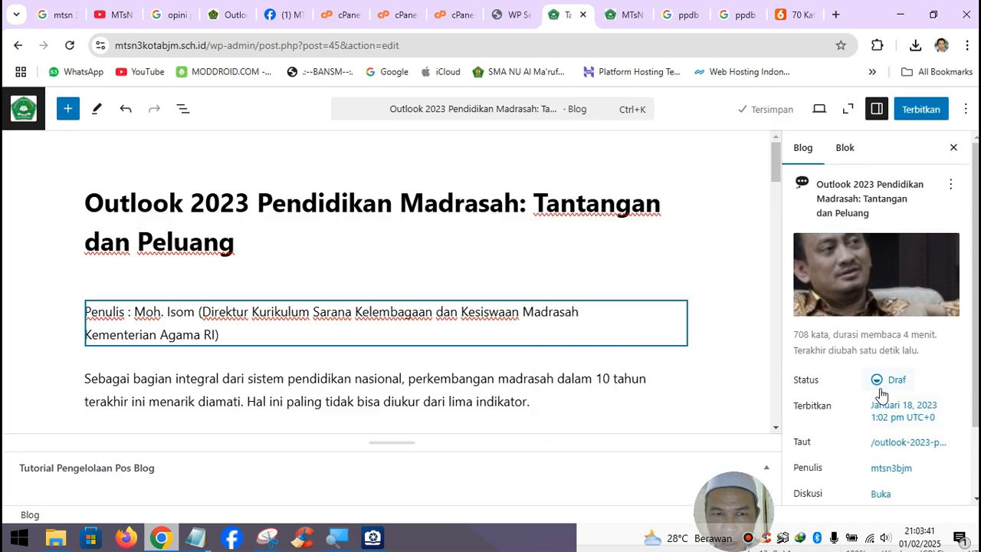
- Publish the Outlook 2023 opinion post and reload the school homepage
{"action": "left_click", "coordinate": [917, 109]}
{"action": "left_click", "coordinate": [916, 111]}
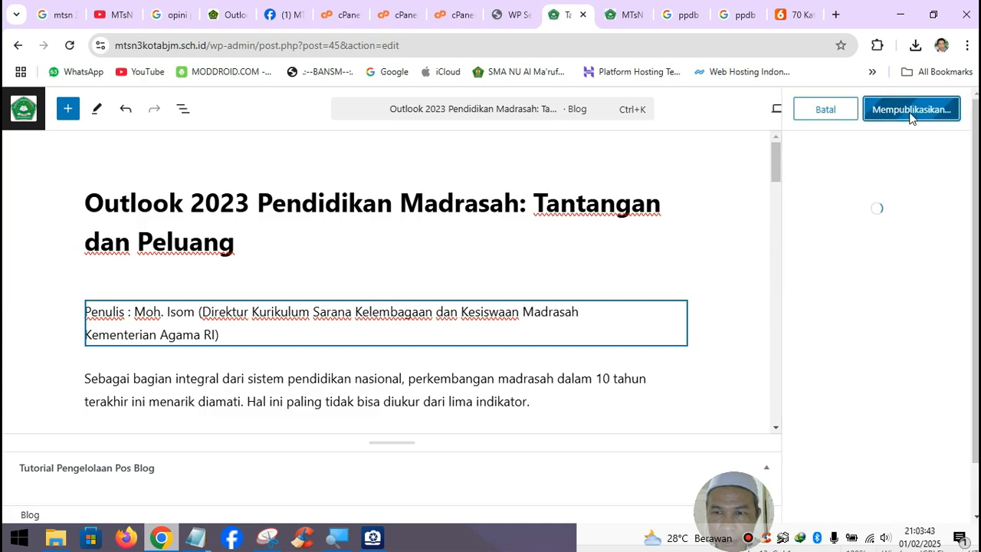
{"action": "left_click", "coordinate": [622, 15]}
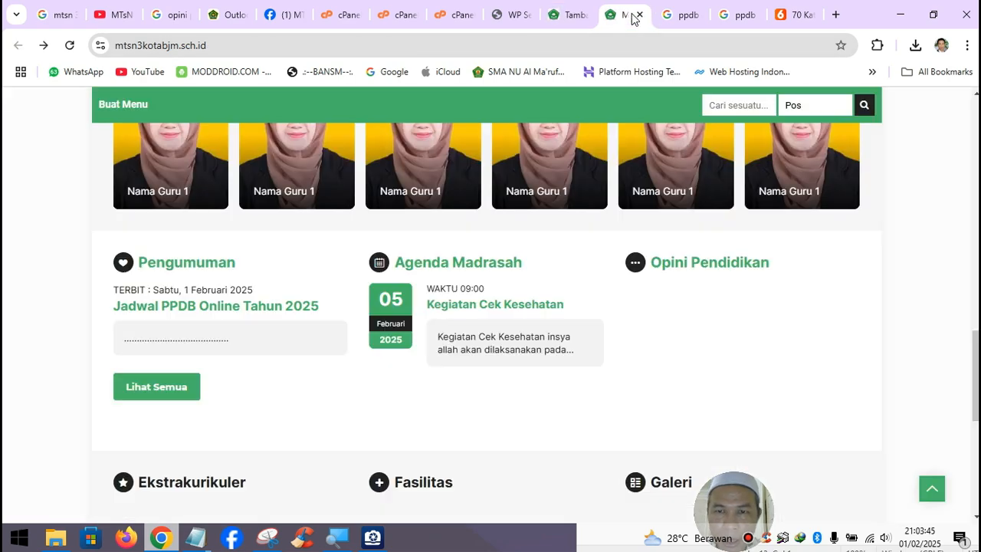
{"action": "left_click", "coordinate": [70, 45]}
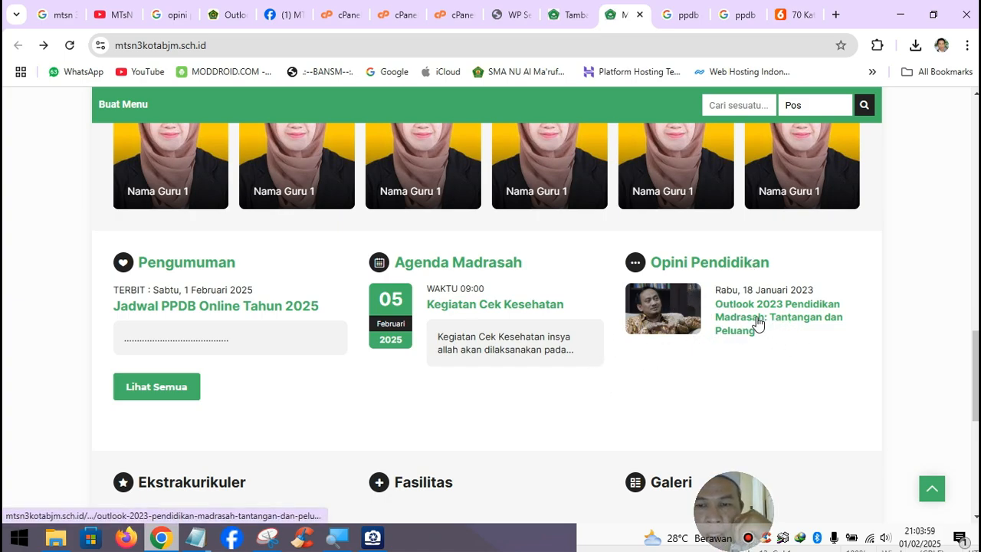
- Verify the article appears under Opini Pendidikan, then bring up the school's YouTube videos
{"action": "left_click_drag", "start_coordinate": [741, 512], "coordinate": [920, 511]}
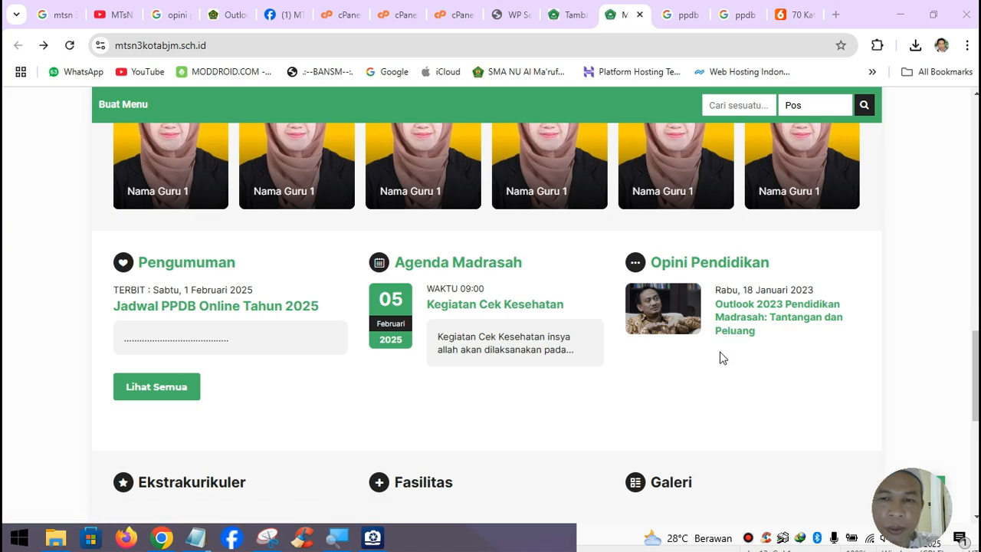
{"action": "scroll", "coordinate": [725, 341], "scroll_direction": "up", "scroll_amount": 5}
{"action": "scroll", "coordinate": [725, 355], "scroll_direction": "up", "scroll_amount": 3}
{"action": "scroll", "coordinate": [734, 349], "scroll_direction": "down", "scroll_amount": 9}
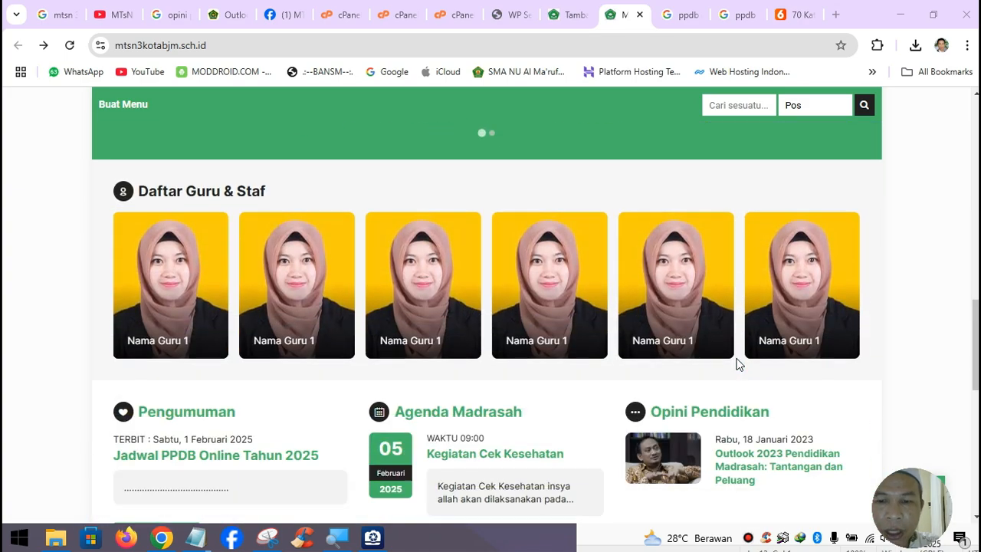
{"action": "scroll", "coordinate": [735, 328], "scroll_direction": "down", "scroll_amount": 2}
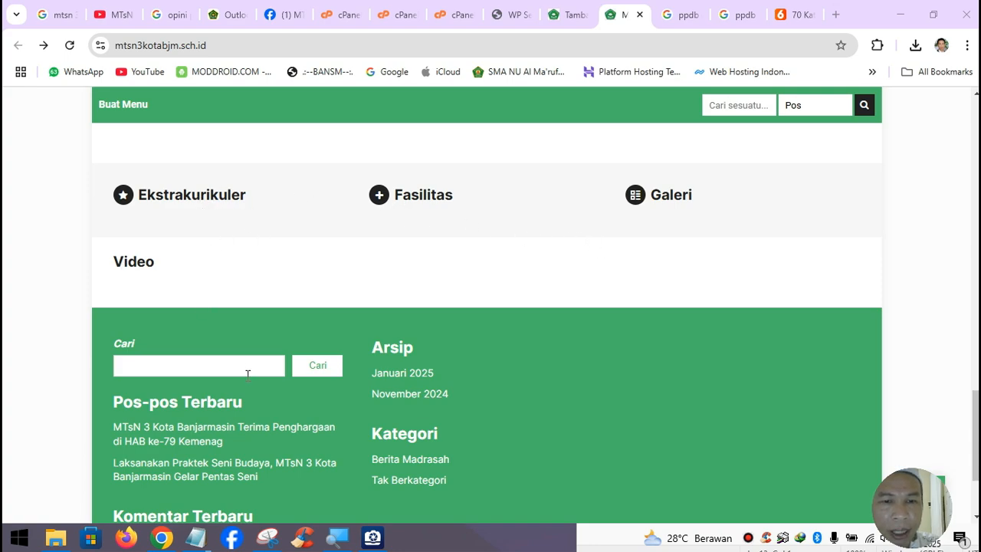
{"action": "scroll", "coordinate": [248, 374], "scroll_direction": "down", "scroll_amount": 2}
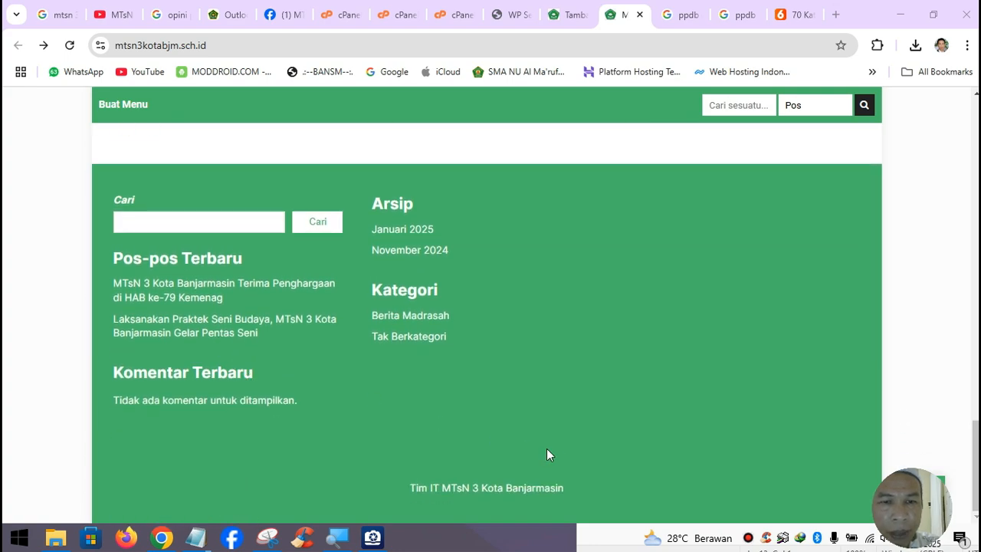
{"action": "scroll", "coordinate": [567, 429], "scroll_direction": "up", "scroll_amount": 1}
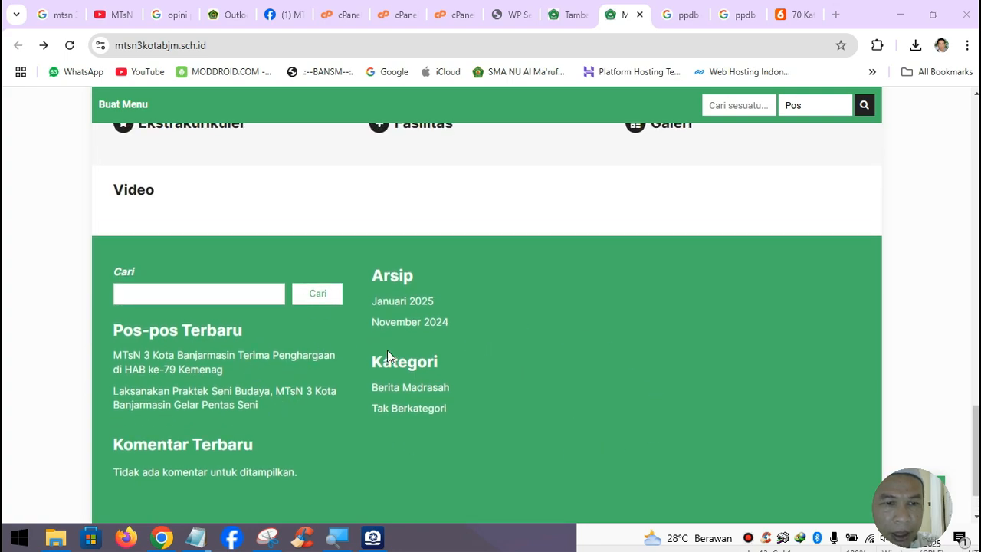
{"action": "scroll", "coordinate": [246, 424], "scroll_direction": "up", "scroll_amount": 3}
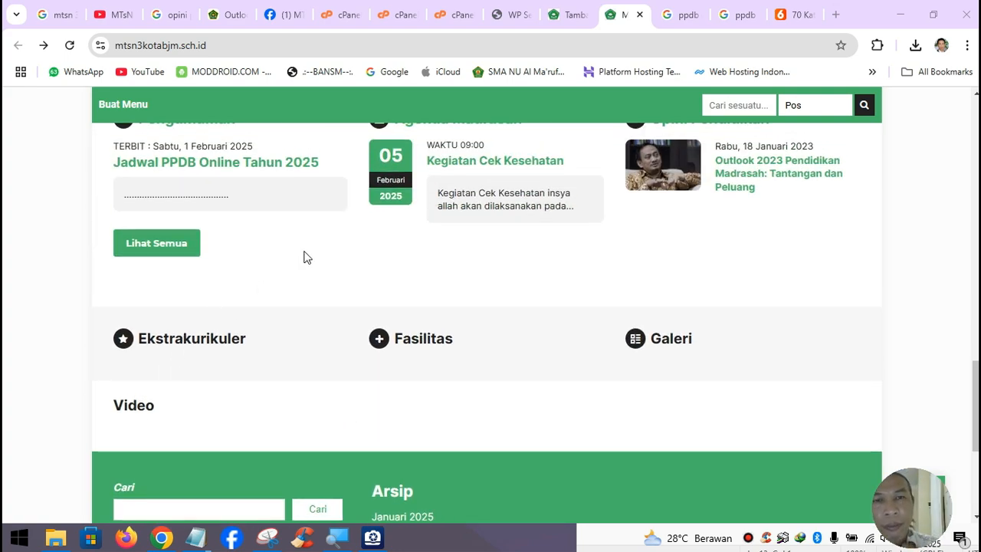
{"action": "left_click", "coordinate": [111, 15]}
{"action": "scroll", "coordinate": [327, 418], "scroll_direction": "up", "scroll_amount": 1}
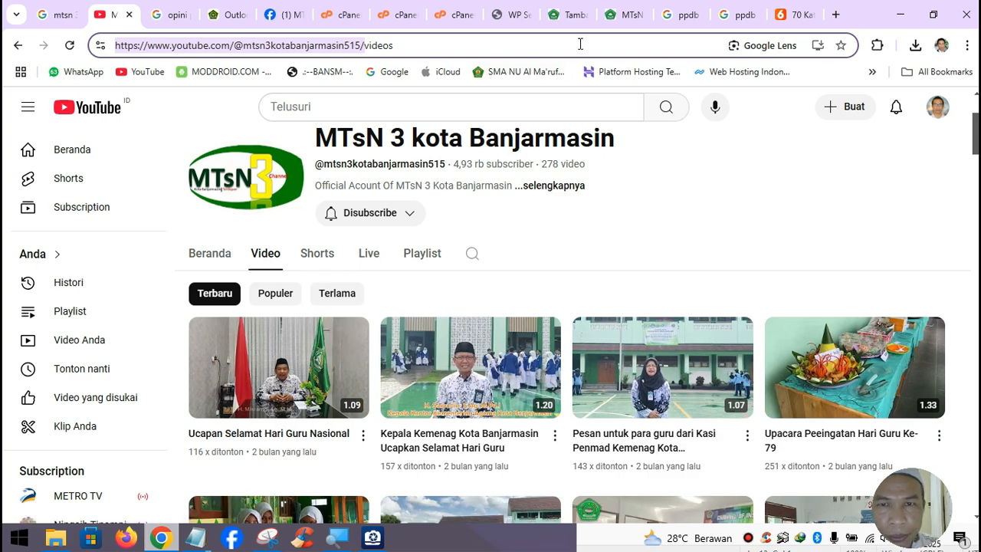
- Create an empty post with Video > Tambah Video, then return to the school's YouTube video list
{"action": "left_click", "coordinate": [559, 15]}
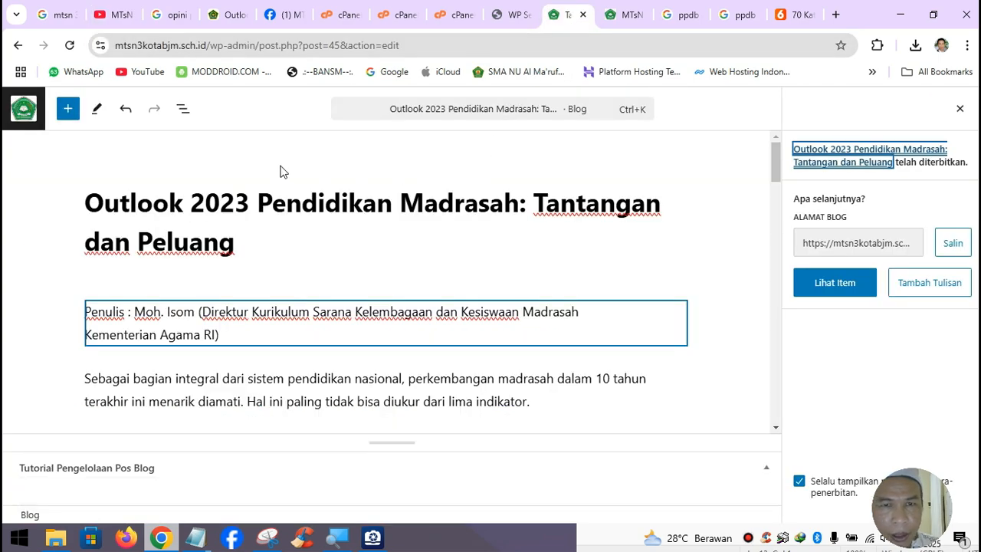
{"action": "left_click", "coordinate": [23, 108]}
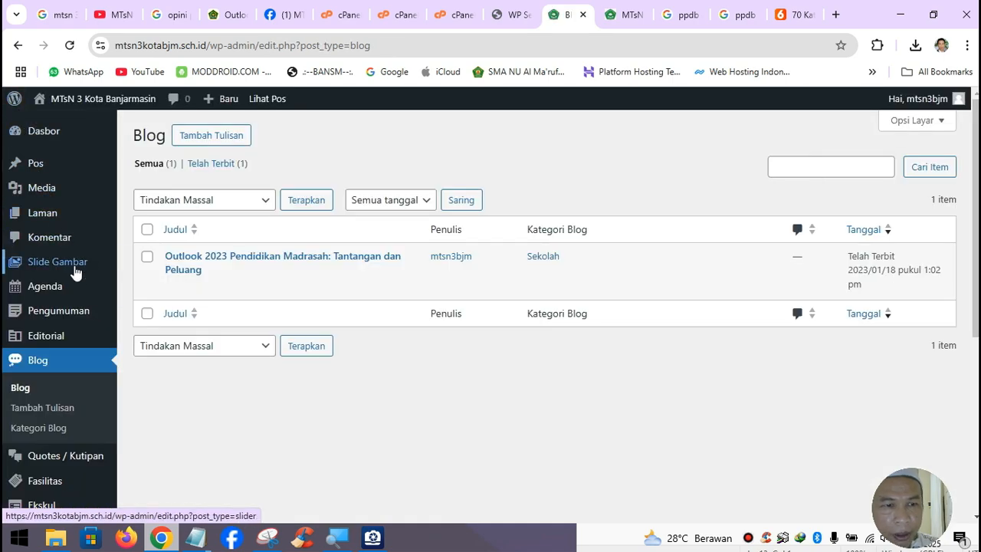
{"action": "scroll", "coordinate": [53, 380], "scroll_direction": "down", "scroll_amount": 2}
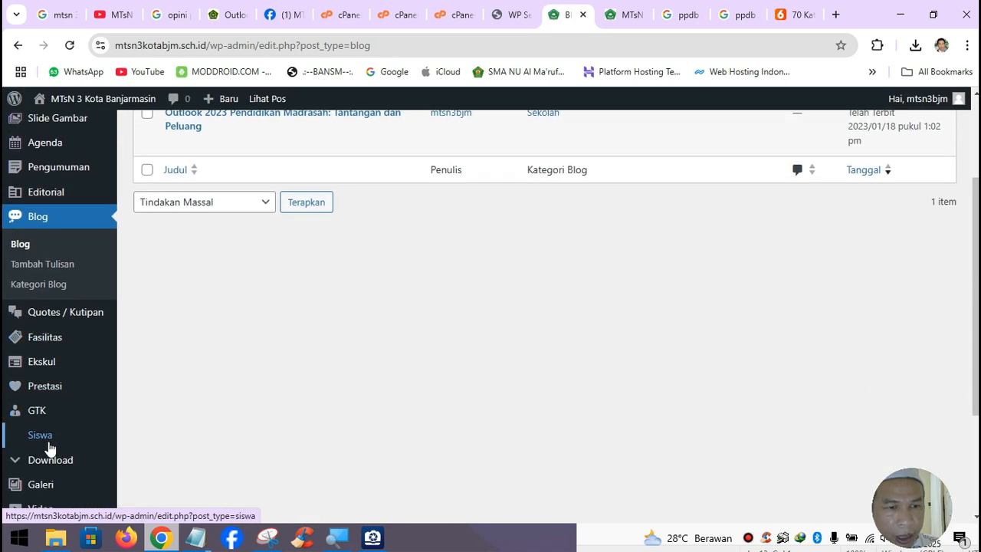
{"action": "scroll", "coordinate": [48, 453], "scroll_direction": "down", "scroll_amount": 2}
{"action": "mouse_move", "coordinate": [49, 378]}
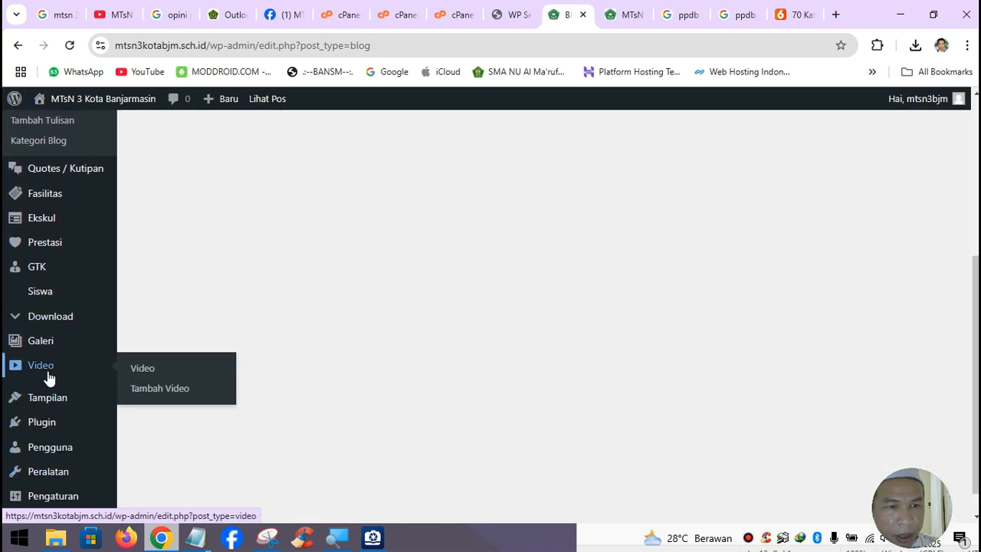
{"action": "left_click", "coordinate": [192, 388]}
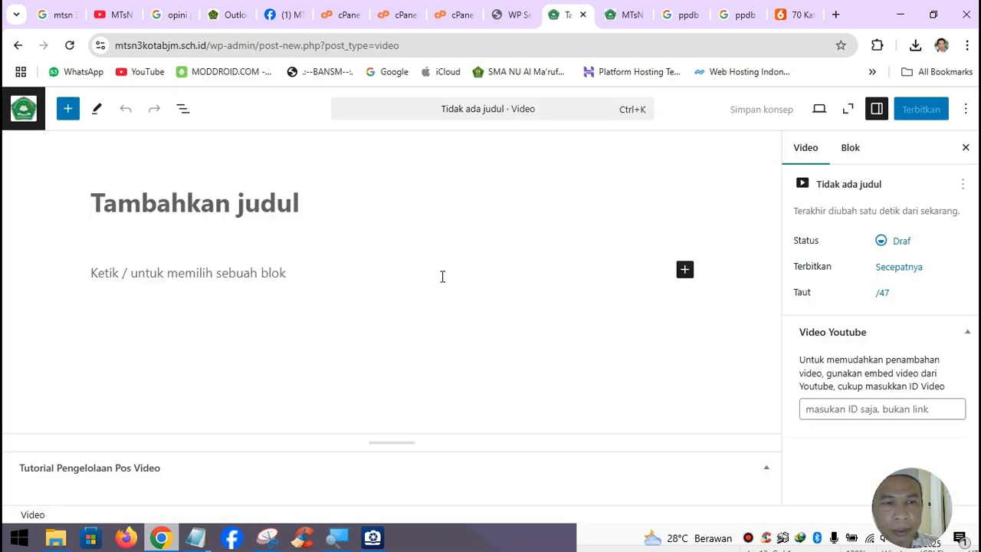
{"action": "left_click", "coordinate": [115, 15]}
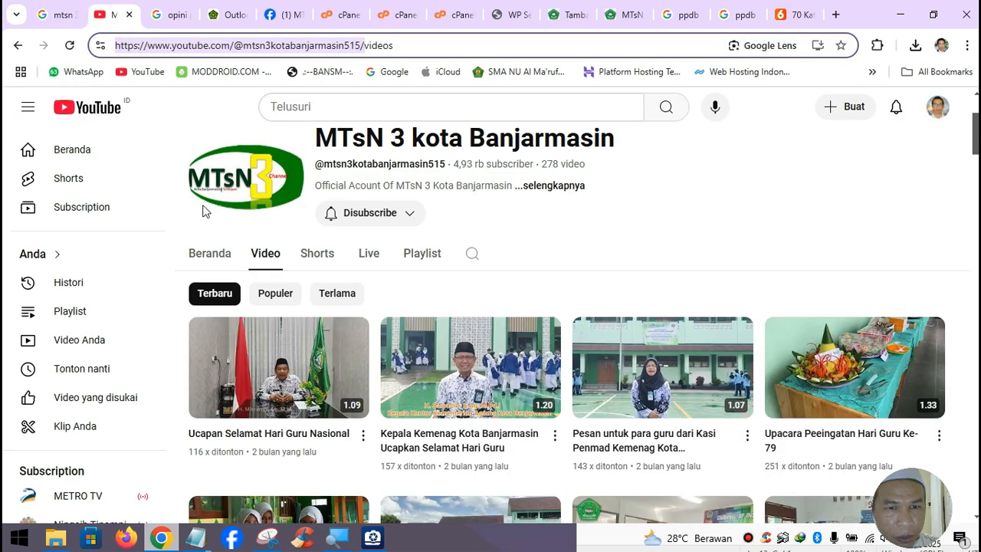
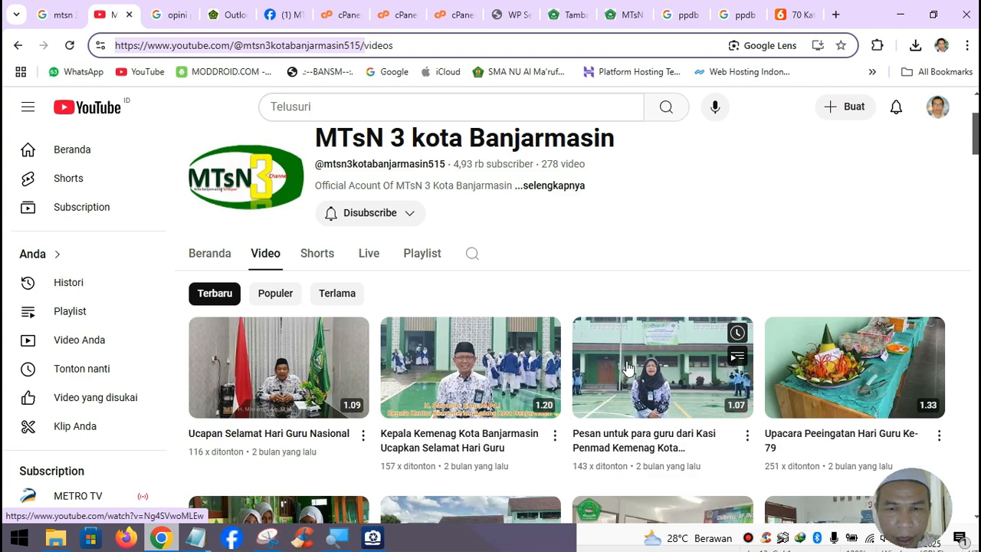
- Open the channel's Kegiatan LDKS 2024 video in a new tab, pause it, and copy its title
{"action": "scroll", "coordinate": [631, 468], "scroll_direction": "down", "scroll_amount": 2}
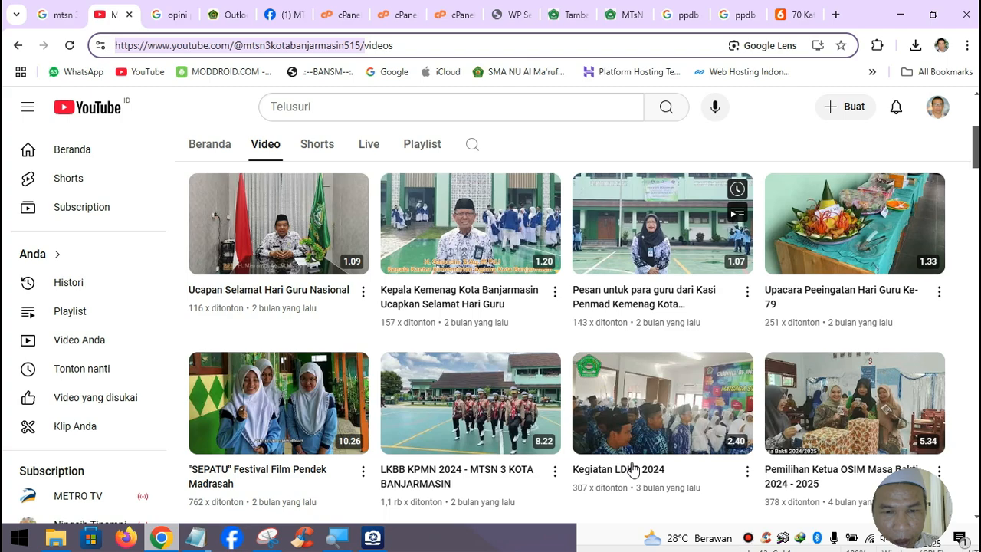
{"action": "scroll", "coordinate": [630, 469], "scroll_direction": "down", "scroll_amount": 1}
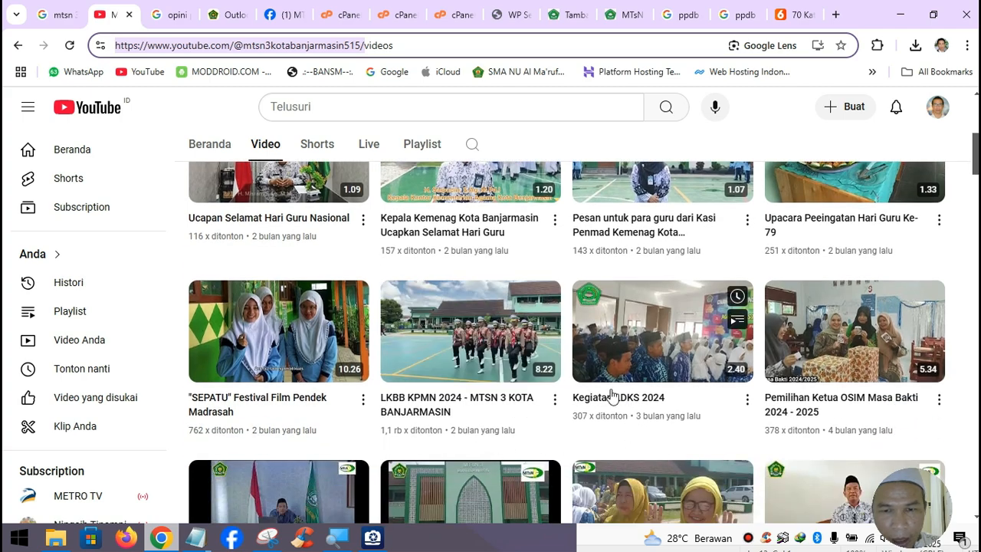
{"action": "right_click", "coordinate": [656, 338]}
{"action": "left_click", "coordinate": [708, 144]}
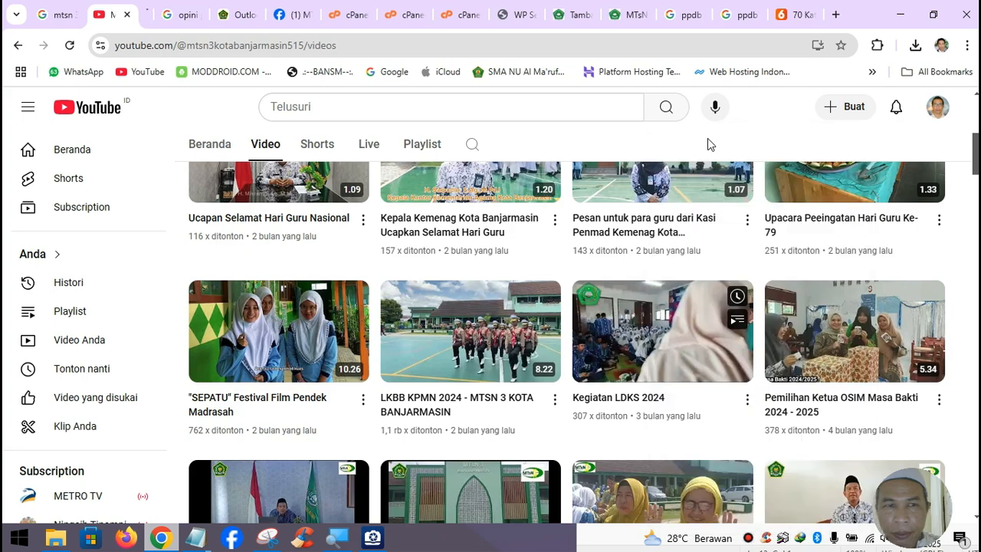
{"action": "left_click", "coordinate": [165, 14]}
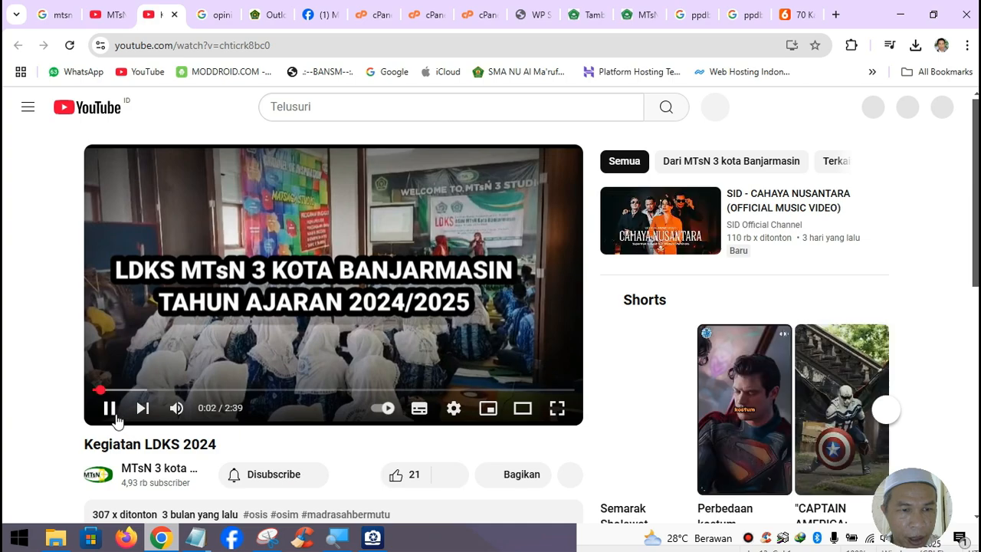
{"action": "left_click", "coordinate": [115, 420]}
{"action": "left_click_drag", "start_coordinate": [84, 445], "coordinate": [219, 451]}
{"action": "key", "text": "ctrl+c"}
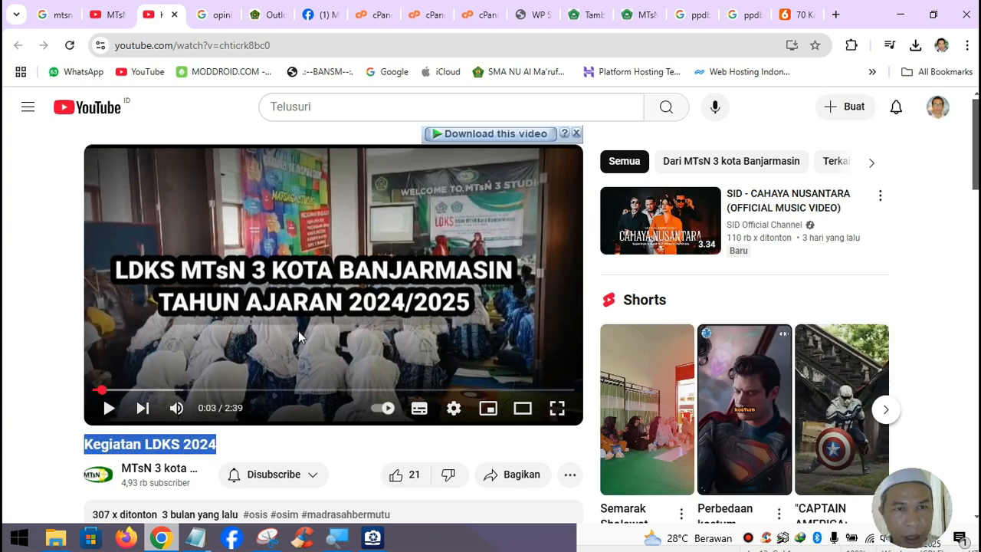
{"action": "left_click", "coordinate": [588, 15]}
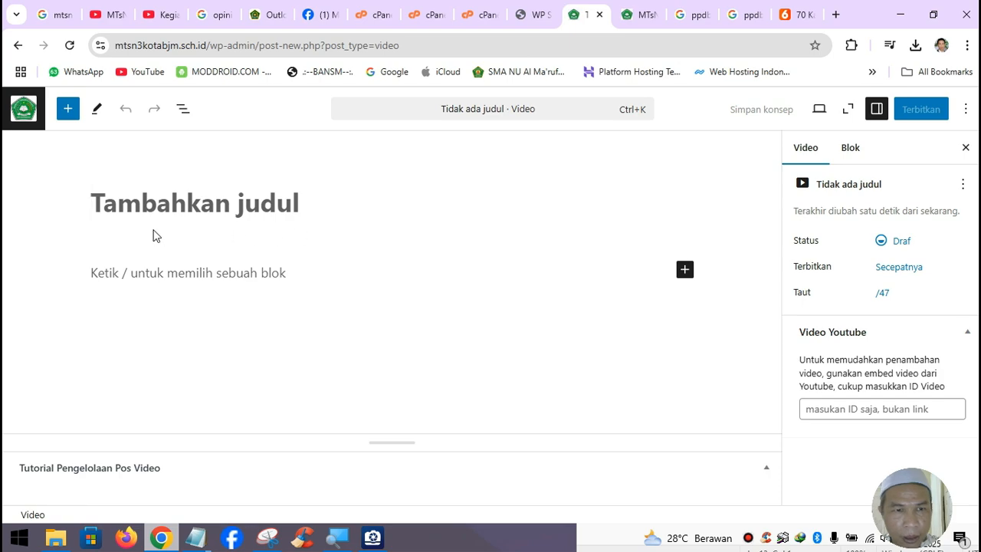
- Title the new post 'Kegiatan LDKS 2024' and expand the YouTube video's description
{"action": "key", "text": "ctrl+v"}
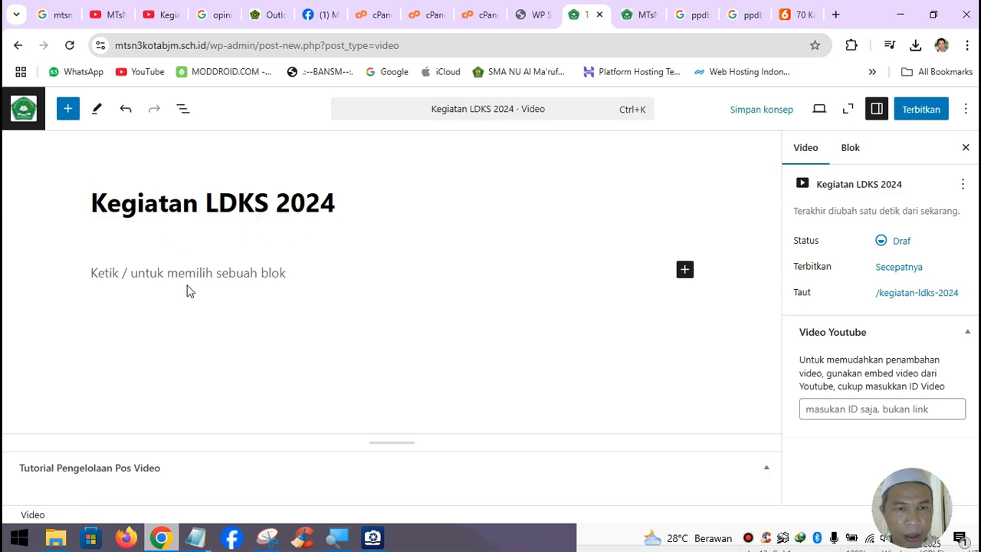
{"action": "left_click", "coordinate": [249, 270]}
{"action": "left_click", "coordinate": [162, 15]}
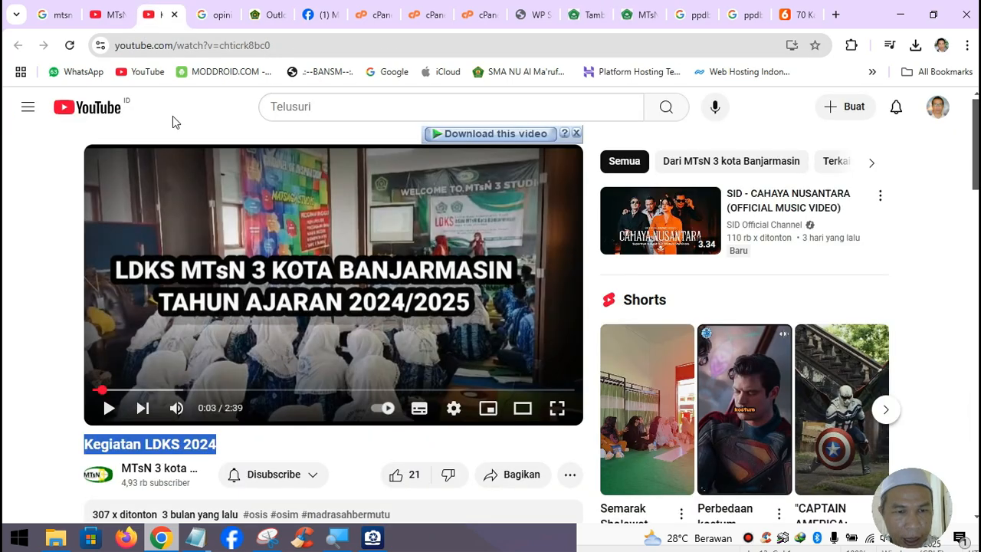
{"action": "scroll", "coordinate": [207, 430], "scroll_direction": "down", "scroll_amount": 2}
{"action": "left_click", "coordinate": [191, 402]}
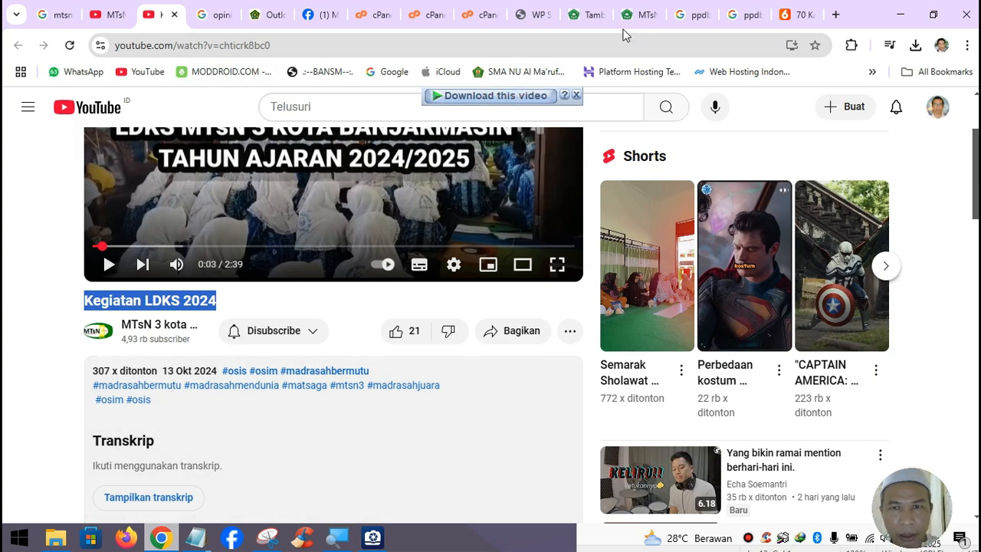
- Open the post's Video settings and the Video Youtube ID field, then go back to YouTube
{"action": "left_click", "coordinate": [594, 16]}
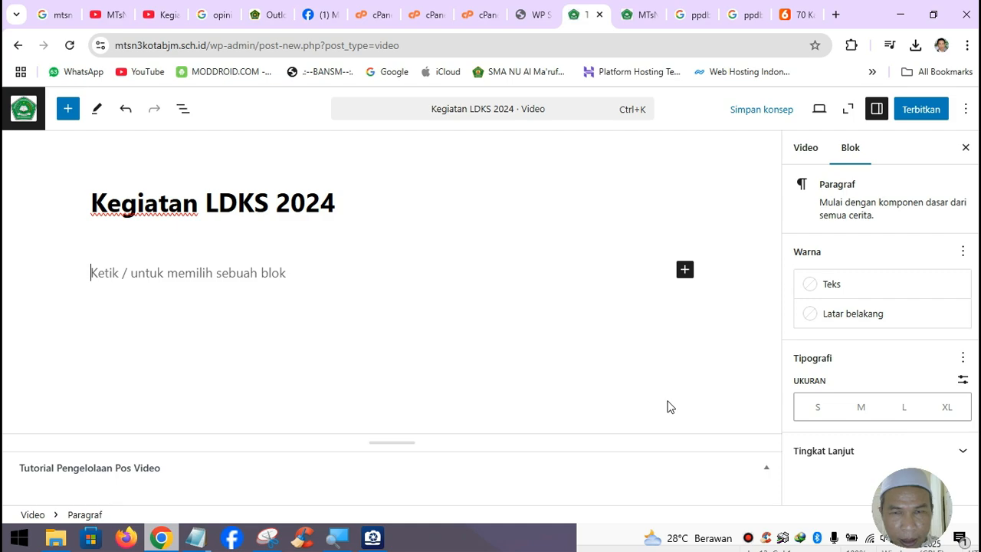
{"action": "left_click", "coordinate": [812, 159]}
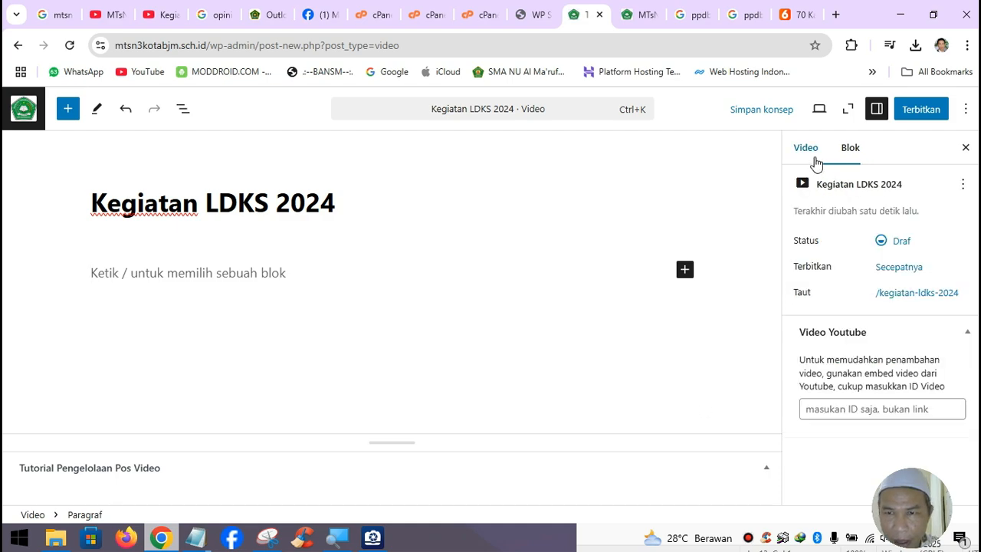
{"action": "left_click", "coordinate": [849, 414]}
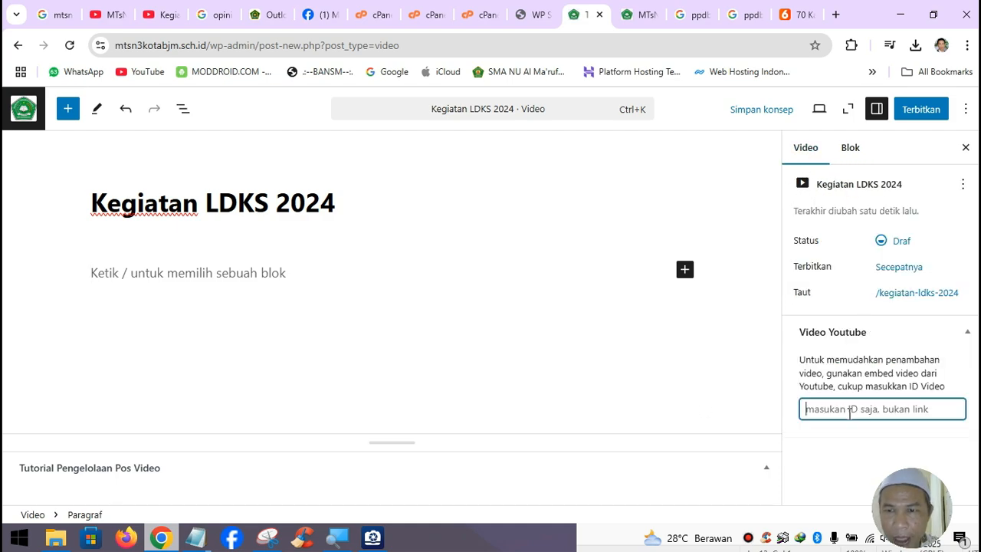
{"action": "left_click", "coordinate": [171, 21]}
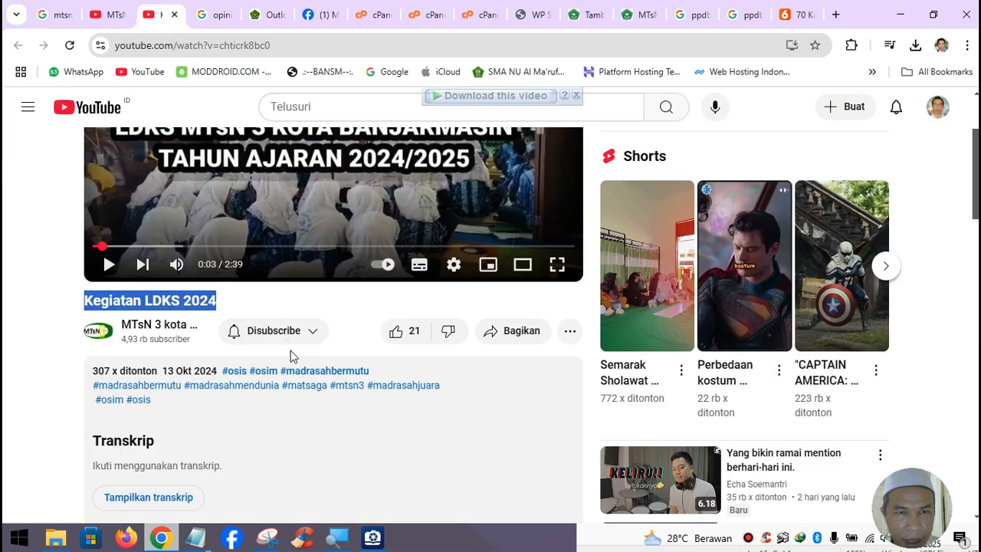
- Copy the ID chticrk8bc0 from the video's Bagikan share link and close the dialog
{"action": "left_click", "coordinate": [511, 340]}
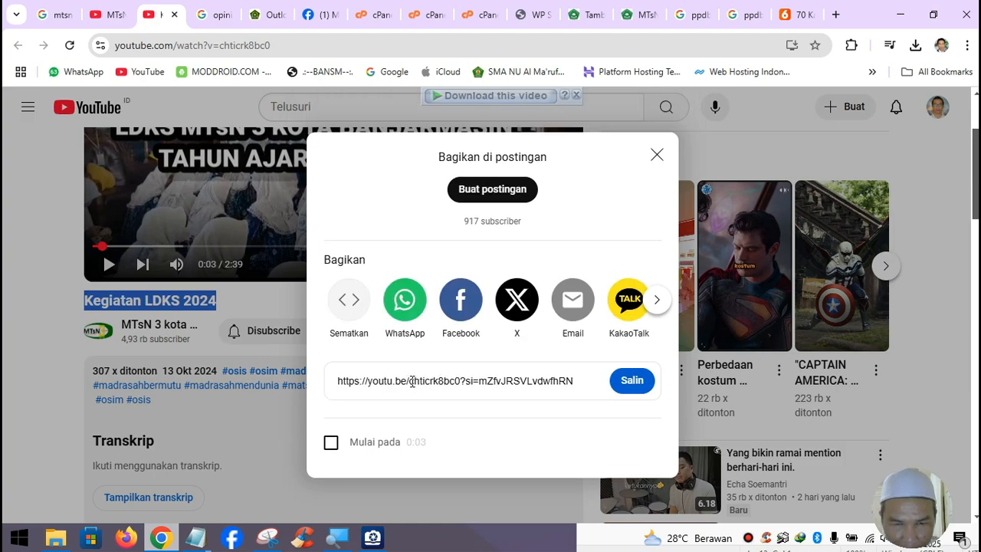
{"action": "left_click_drag", "start_coordinate": [410, 381], "coordinate": [460, 381]}
{"action": "key", "text": "ctrl+c"}
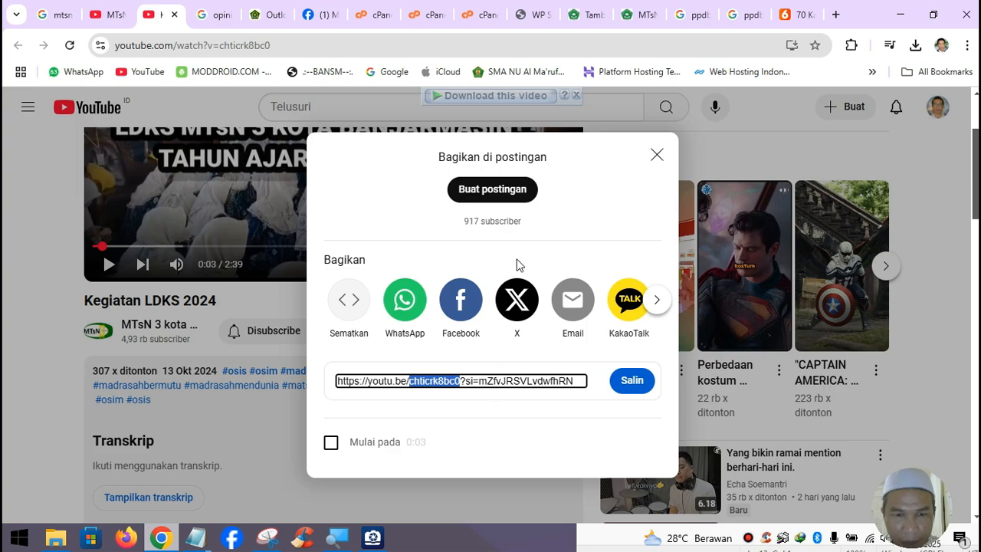
{"action": "left_click", "coordinate": [657, 156]}
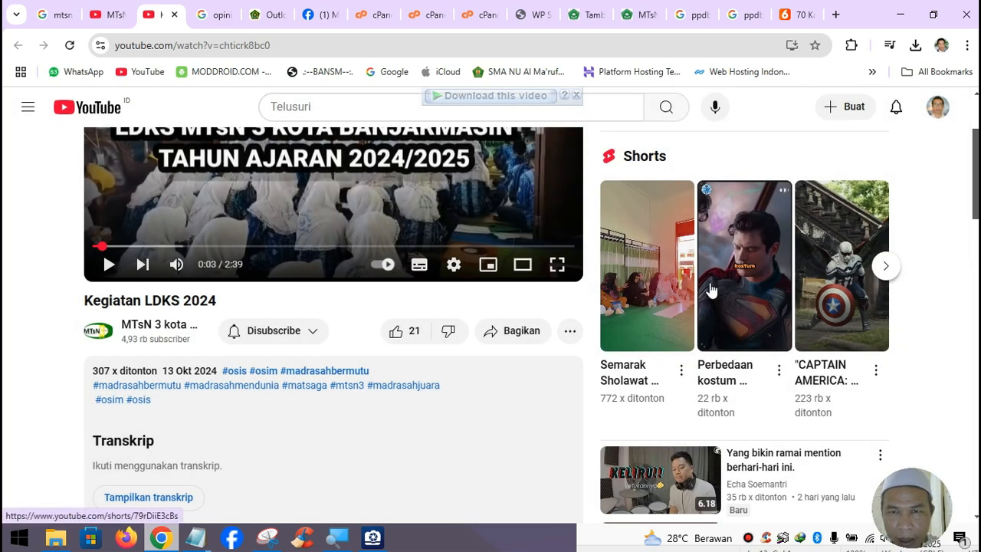
{"action": "left_click", "coordinate": [593, 19]}
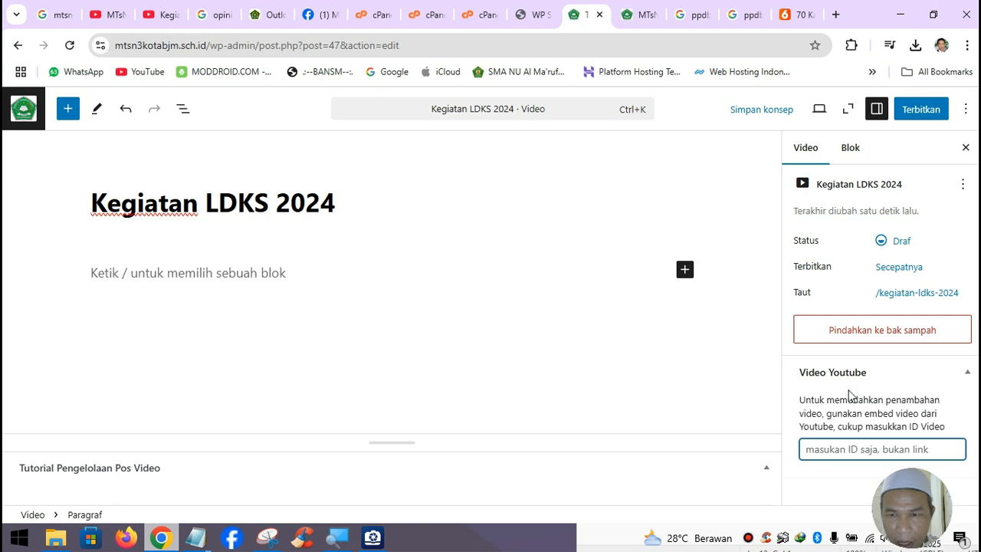
- Paste chticrk8bc0 into the Video Youtube field and open the publish date settings
{"action": "key", "text": "ctrl+v"}
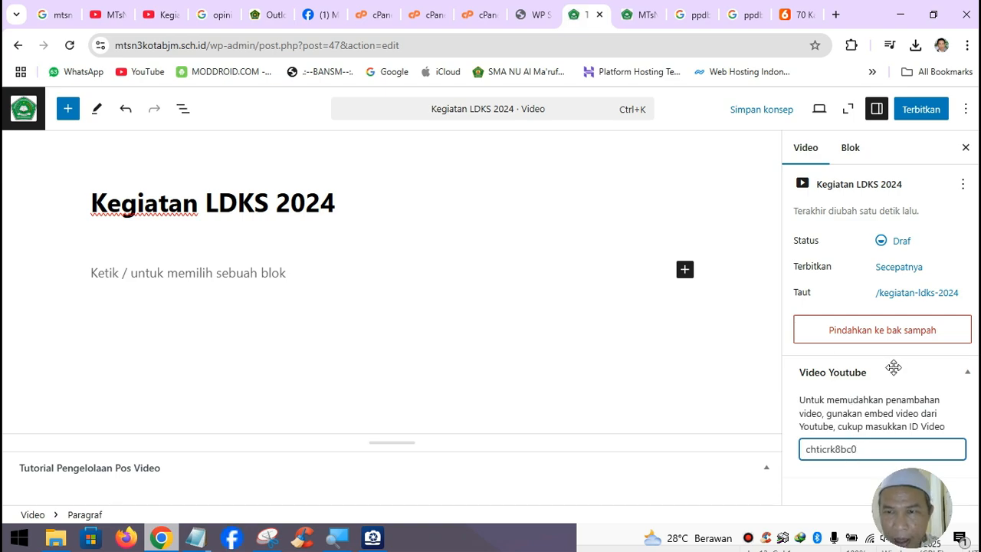
{"action": "left_click", "coordinate": [898, 270]}
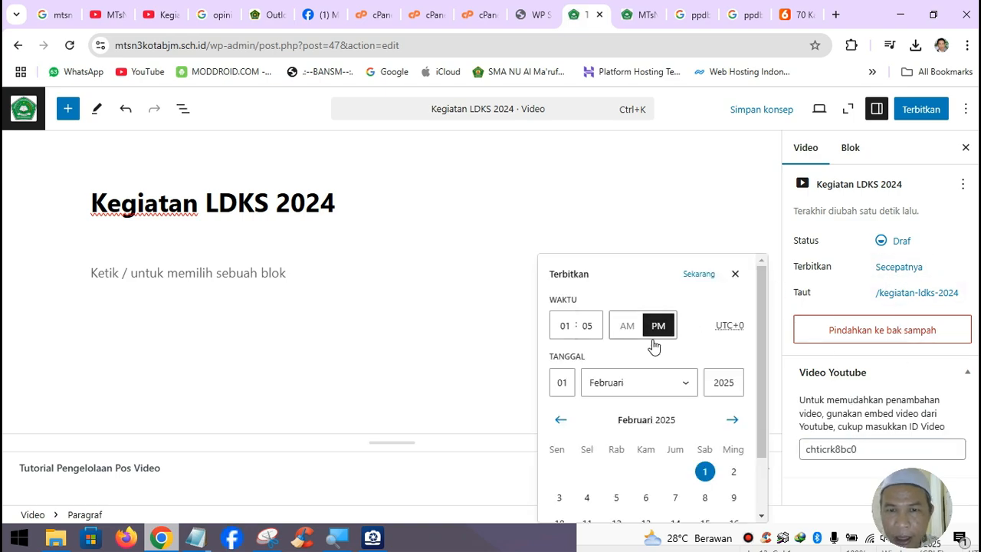
{"action": "left_click", "coordinate": [162, 14]}
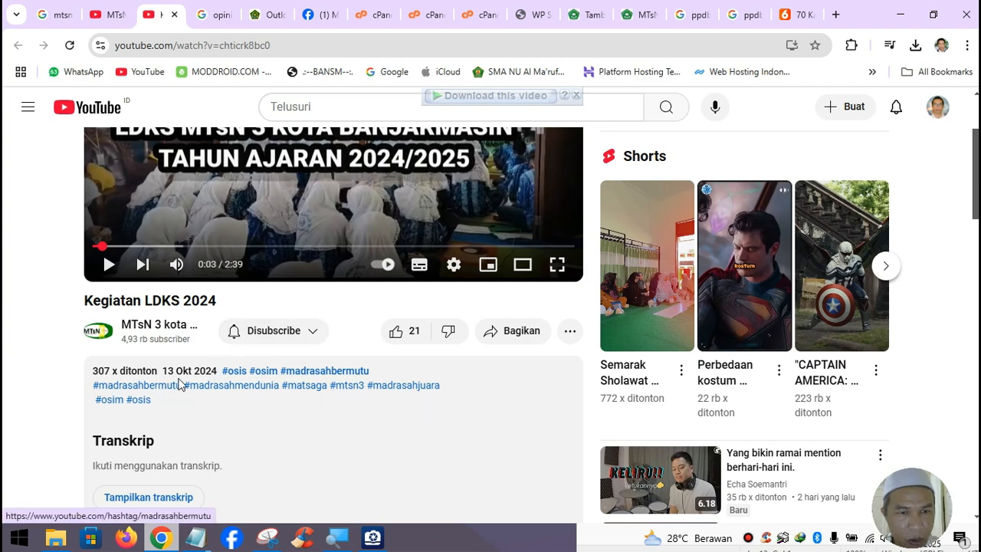
{"action": "left_click", "coordinate": [592, 17]}
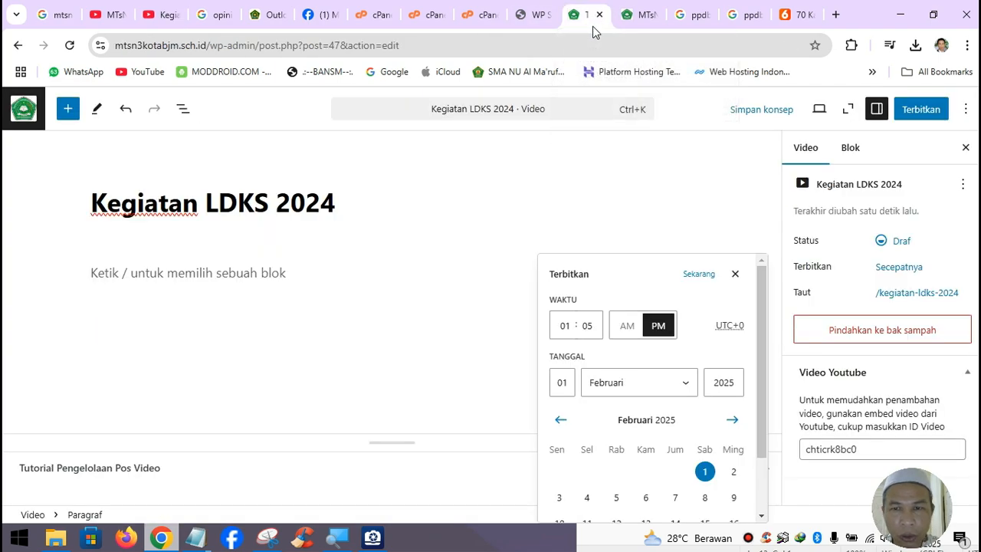
- Set the publish date to 13 Oktober 2024, matching the YouTube upload date
{"action": "left_click", "coordinate": [615, 389]}
{"action": "left_click", "coordinate": [624, 323]}
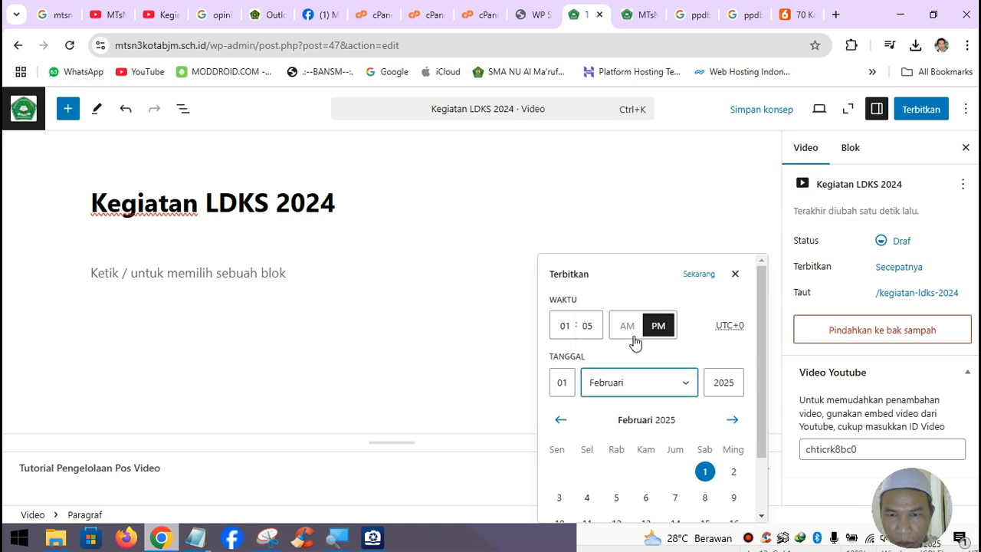
{"action": "left_click_drag", "start_coordinate": [728, 383], "coordinate": [740, 386]}
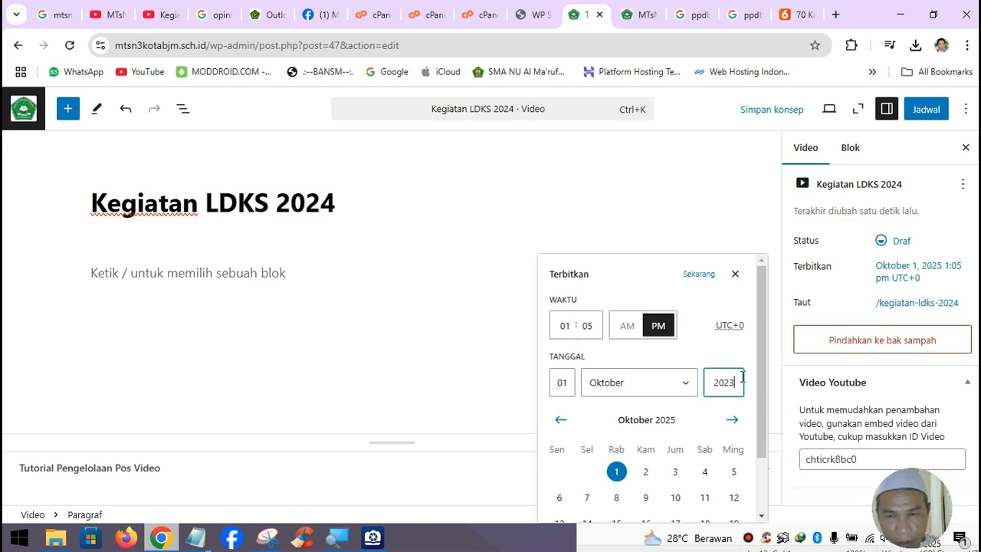
{"action": "key", "text": "BackSpace"}
{"action": "left_click", "coordinate": [561, 382]}
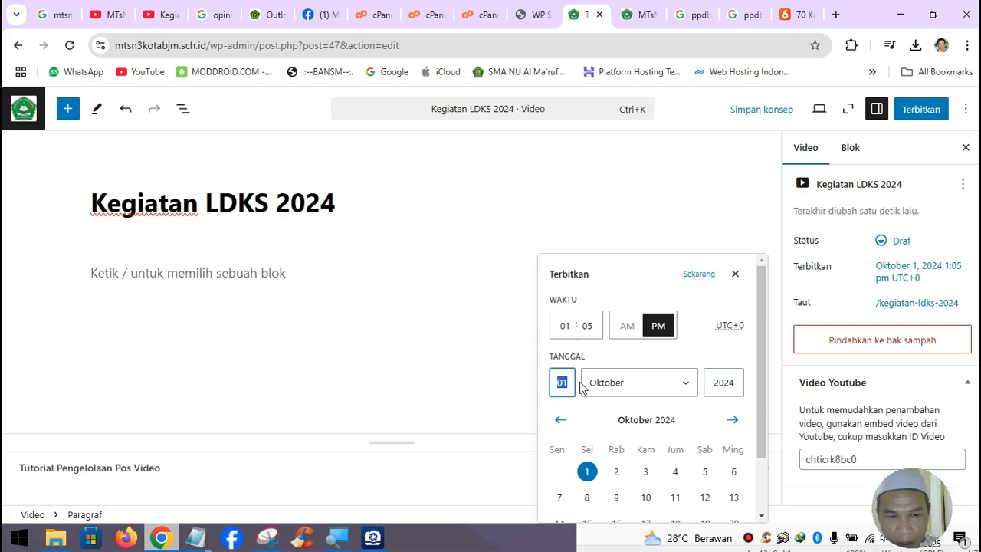
{"action": "type", "text": "13"}
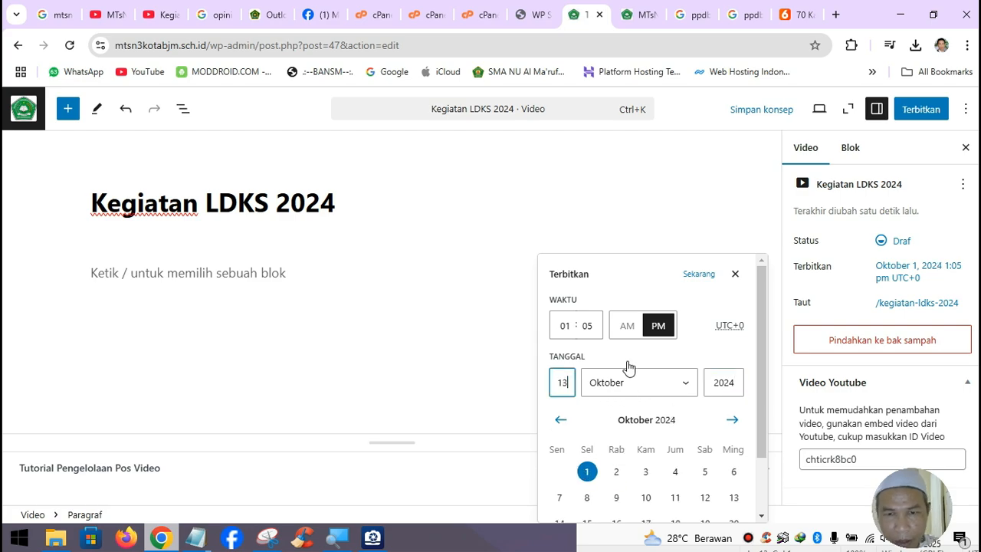
{"action": "left_click", "coordinate": [157, 15]}
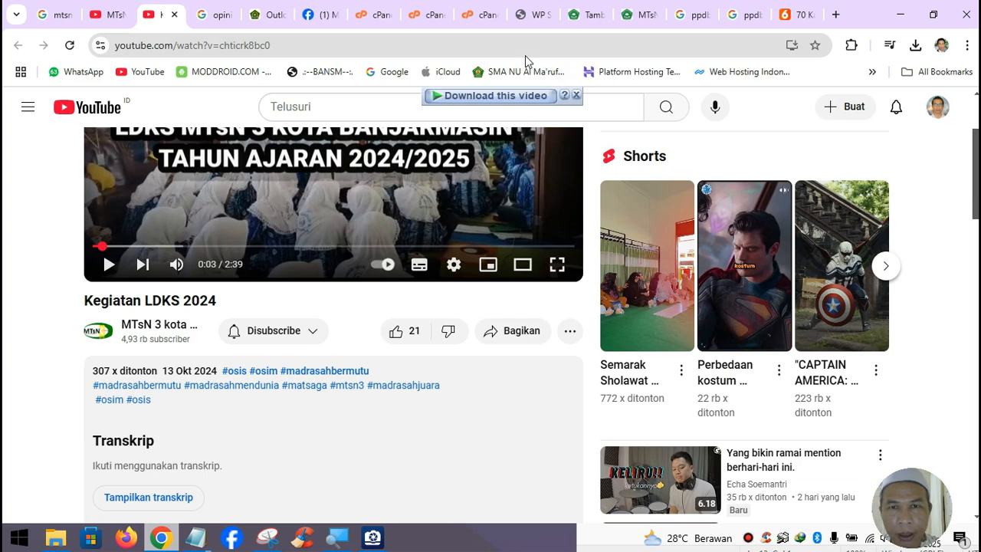
{"action": "left_click", "coordinate": [590, 15]}
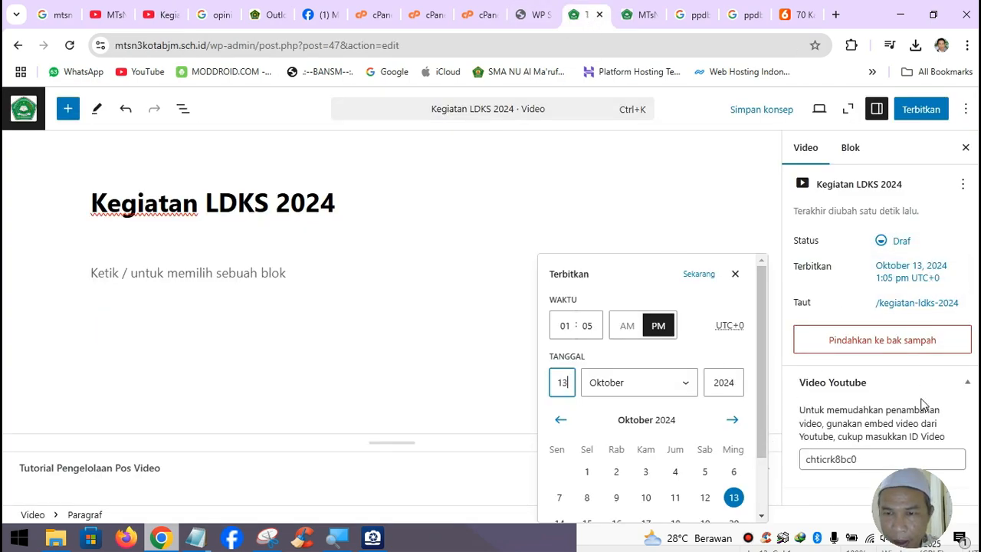
- Publish the Kegiatan LDKS 2024 video post with Terbitkan
{"action": "left_click", "coordinate": [911, 115]}
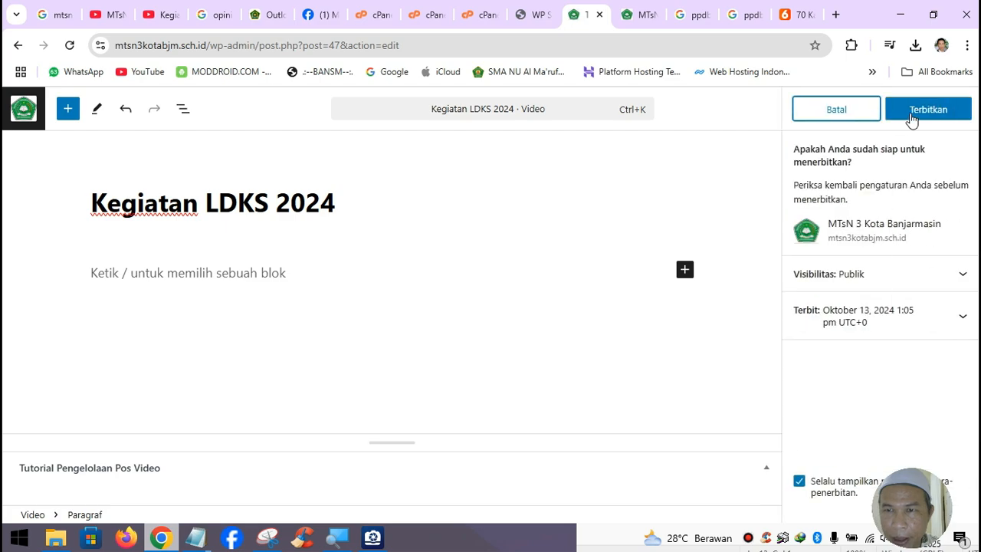
{"action": "left_click", "coordinate": [911, 115]}
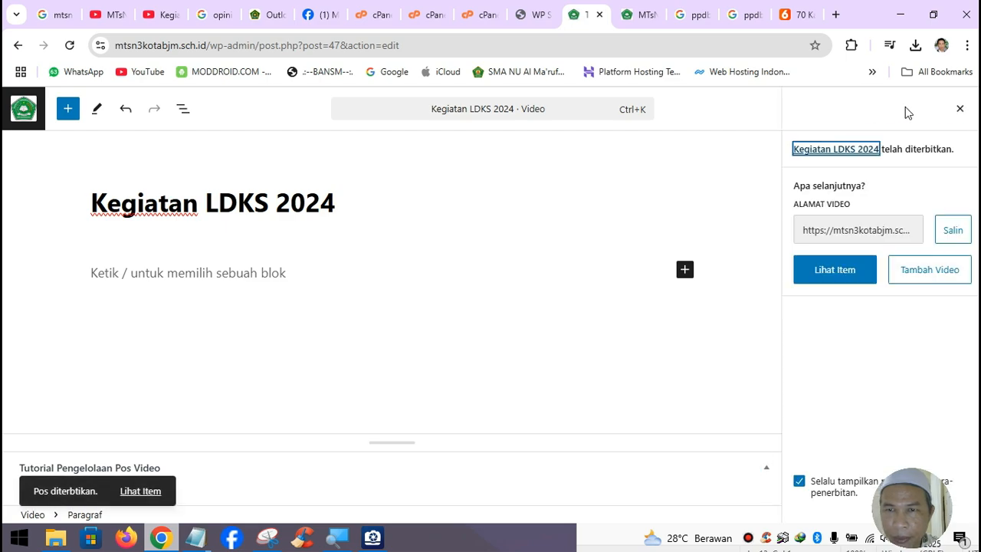
{"action": "left_click", "coordinate": [644, 24]}
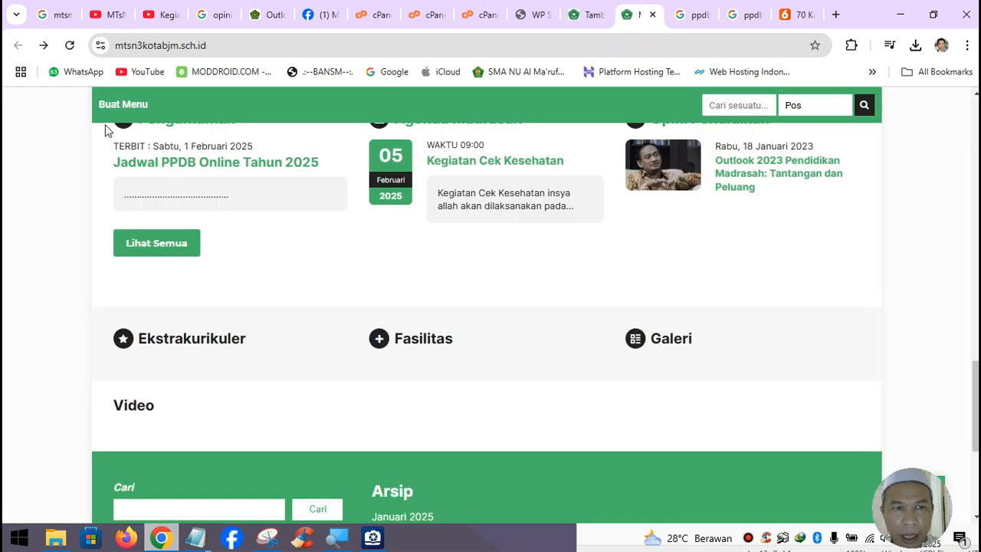
- Reload the school site, compare with the wpsekolah.com demo Video section, then open the Video posts list
{"action": "left_click", "coordinate": [70, 45]}
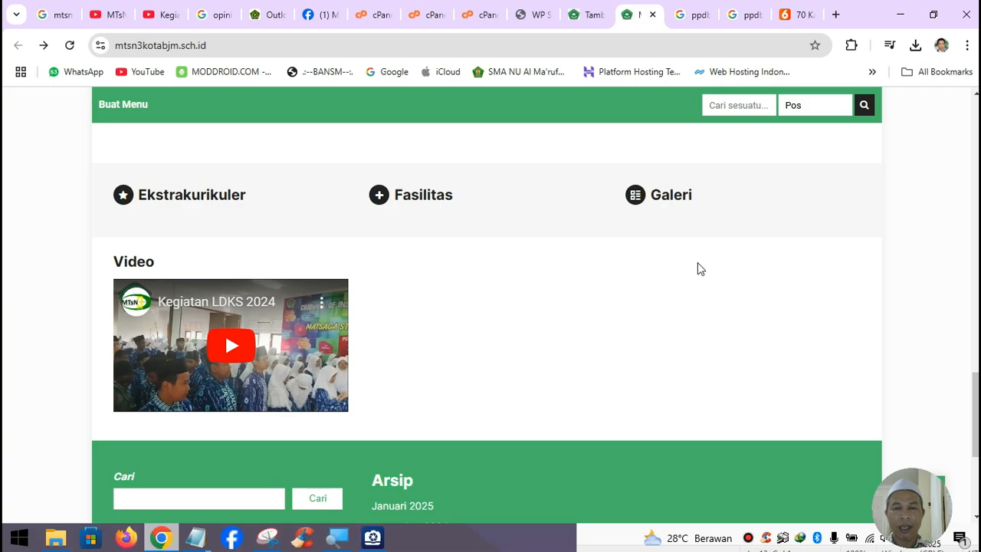
{"action": "left_click", "coordinate": [540, 20]}
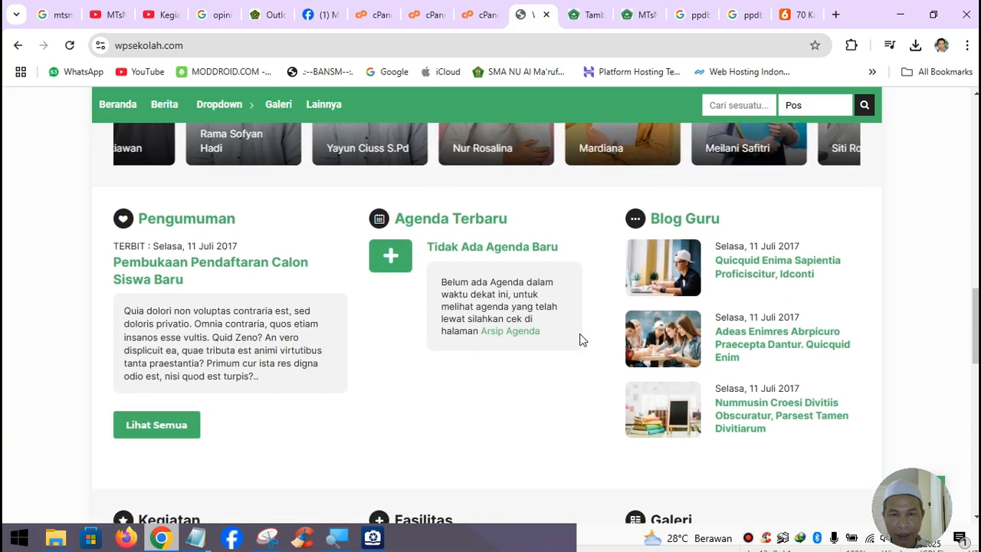
{"action": "scroll", "coordinate": [580, 340], "scroll_direction": "down", "scroll_amount": 8}
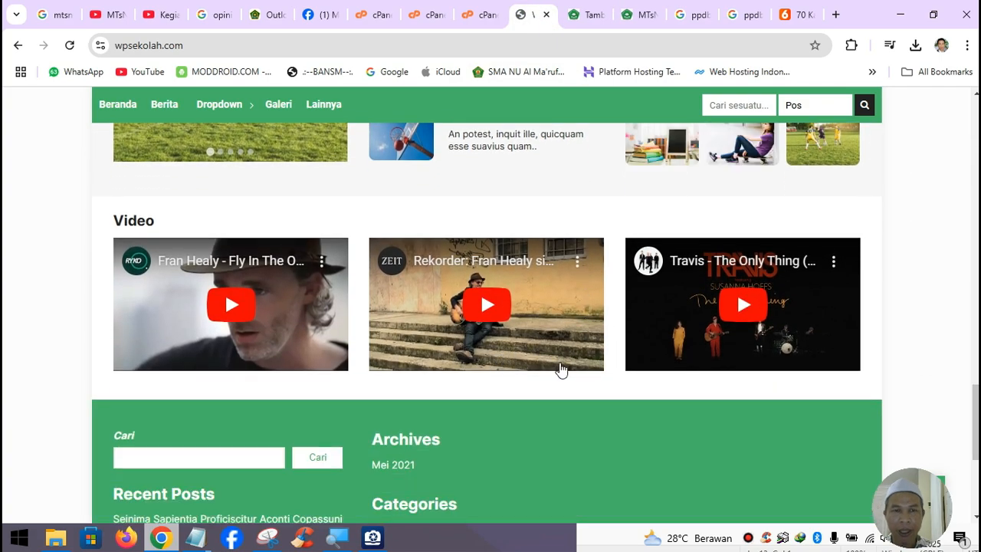
{"action": "scroll", "coordinate": [561, 370], "scroll_direction": "up", "scroll_amount": 4}
{"action": "scroll", "coordinate": [490, 400], "scroll_direction": "down", "scroll_amount": 2}
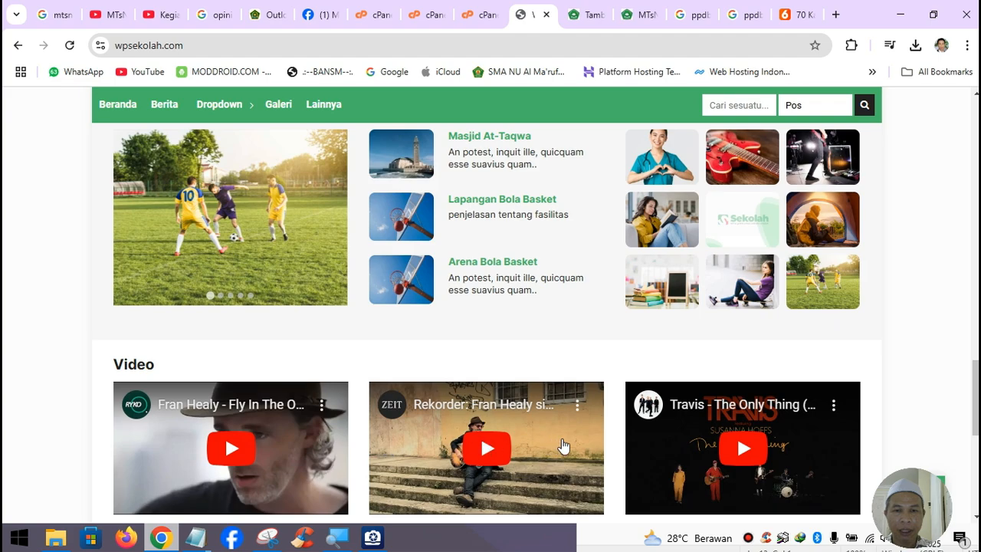
{"action": "left_click", "coordinate": [590, 17]}
{"action": "left_click", "coordinate": [23, 108]}
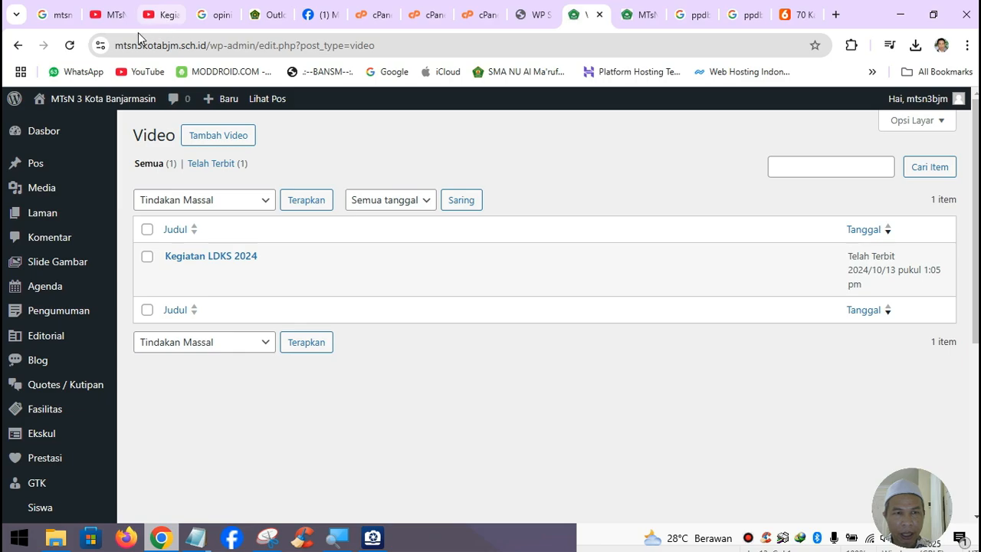
- Close the Kegiatan LDKS 2024 YouTube tab and return to the channel's video list
{"action": "left_click", "coordinate": [162, 17]}
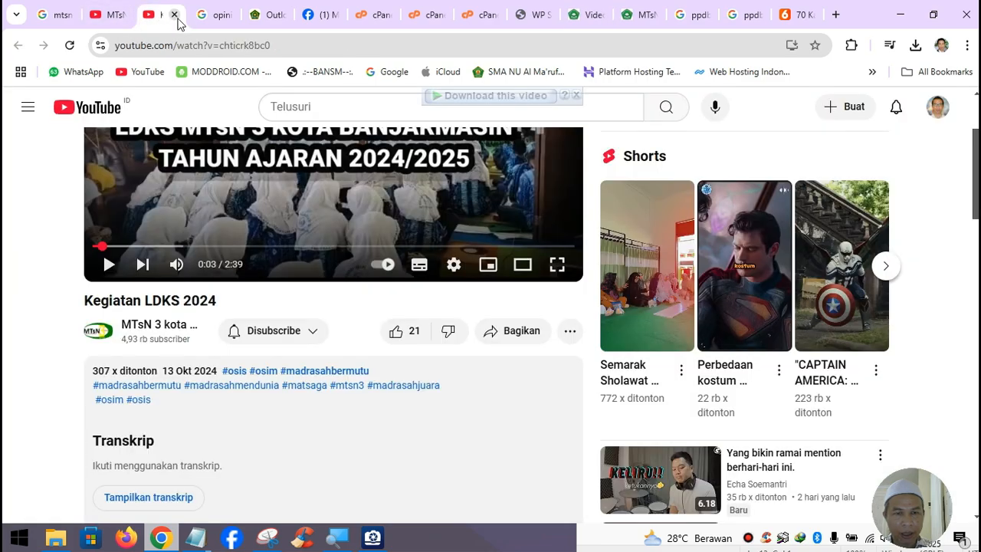
{"action": "left_click", "coordinate": [175, 16]}
{"action": "left_click", "coordinate": [111, 15]}
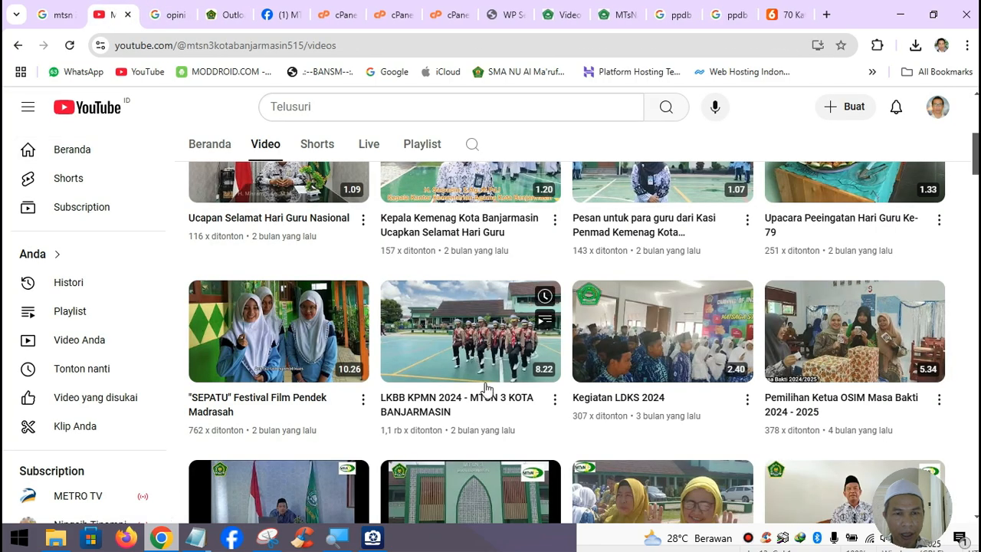
{"action": "scroll", "coordinate": [486, 385], "scroll_direction": "up", "scroll_amount": 1}
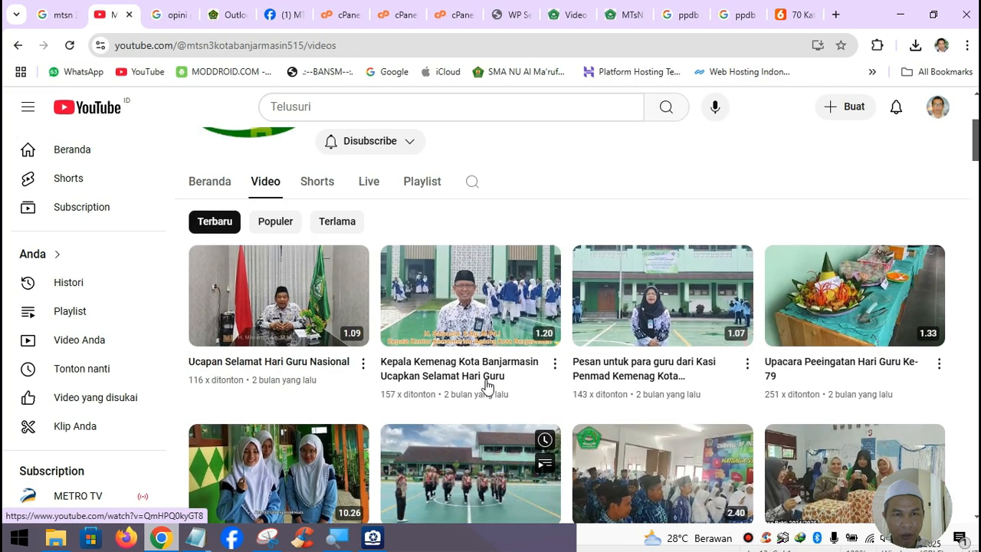
- Open the Kepala Kemenag video in a new tab, pause it, copy its title, and show its upload date
{"action": "right_click", "coordinate": [475, 320]}
{"action": "left_click", "coordinate": [512, 148]}
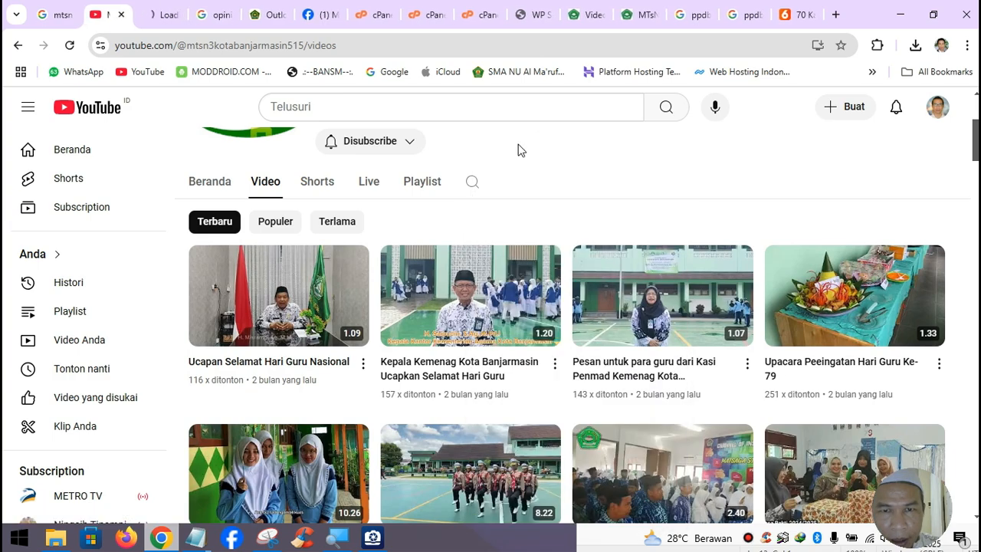
{"action": "left_click", "coordinate": [153, 14]}
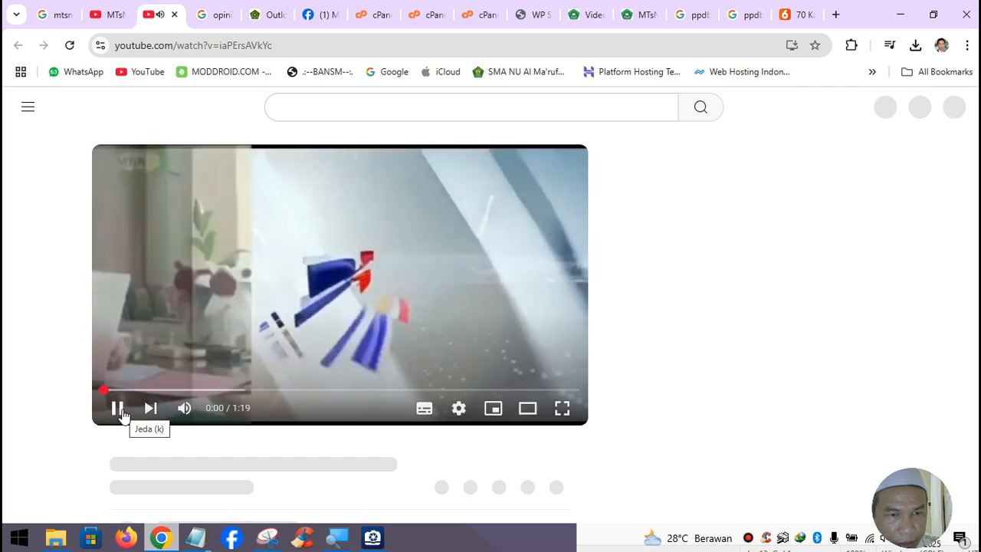
{"action": "left_click", "coordinate": [117, 409]}
{"action": "scroll", "coordinate": [253, 437], "scroll_direction": "down", "scroll_amount": 1}
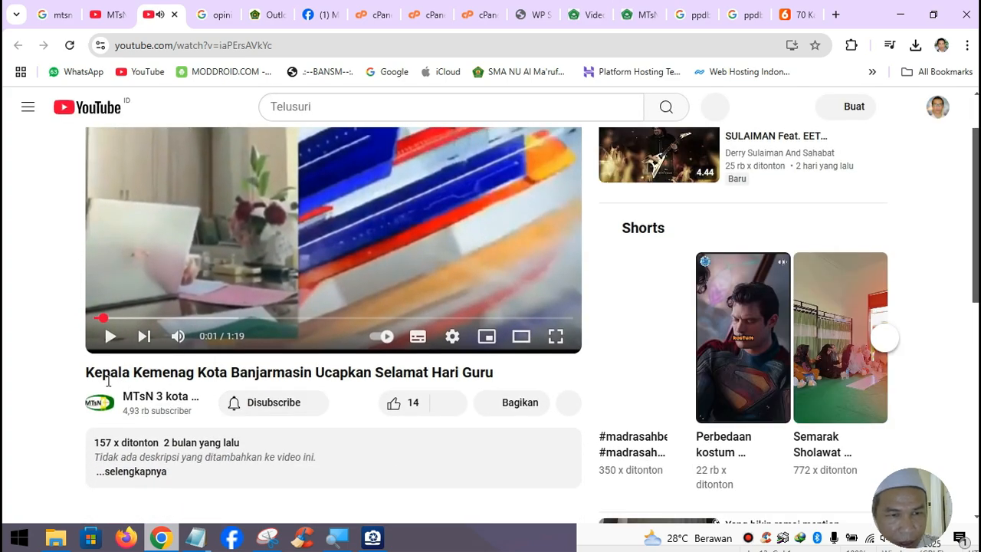
{"action": "left_click_drag", "start_coordinate": [86, 374], "coordinate": [490, 370]}
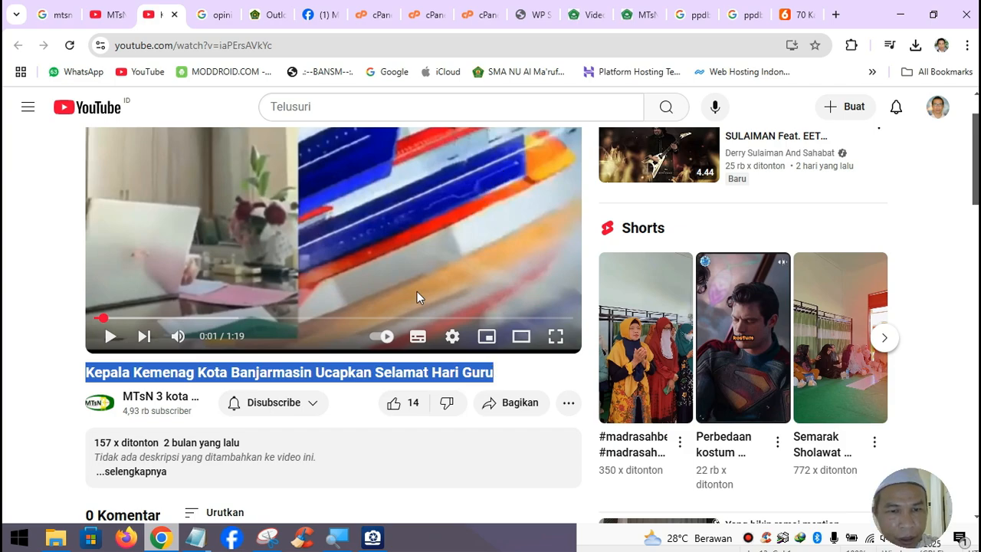
{"action": "left_click", "coordinate": [136, 472]}
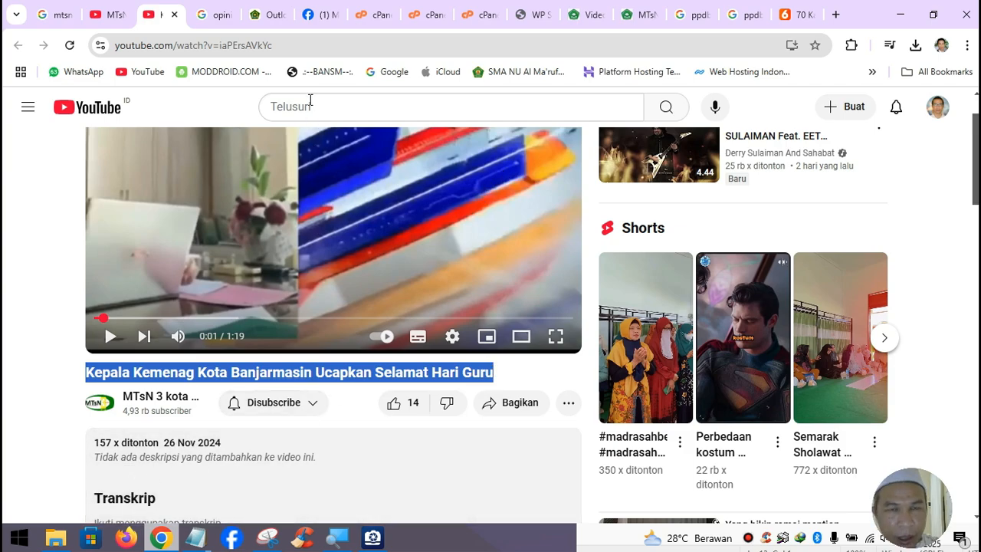
- Create a new Video post titled 'Kepala Kemenag Kota Banjarmasin Ucapkan Selamat Hari Guru'
{"action": "left_click", "coordinate": [594, 25]}
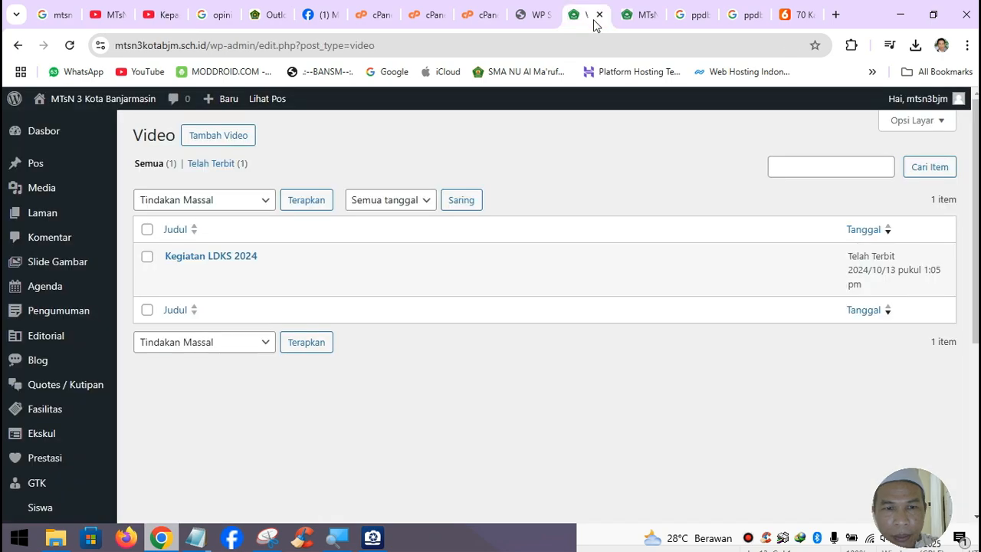
{"action": "left_click", "coordinate": [224, 136]}
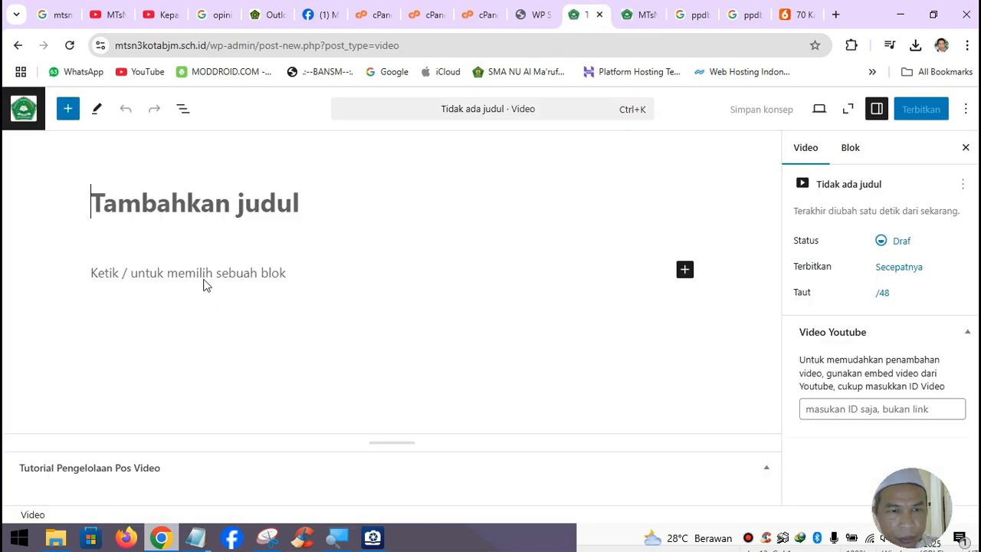
{"action": "type", "text": "Kepala Kemenag Kota Banjarmasin Ucapkan Selamat Hari Guru"}
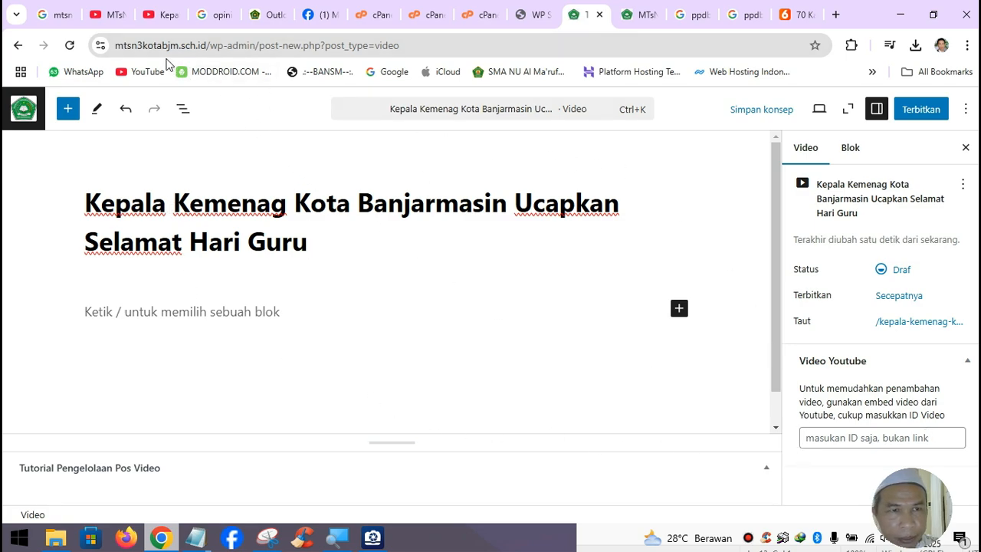
- Copy the ID iaPErsAVkYc from the YouTube address into the Video Youtube ID field
{"action": "left_click", "coordinate": [162, 15]}
{"action": "left_click", "coordinate": [227, 46]}
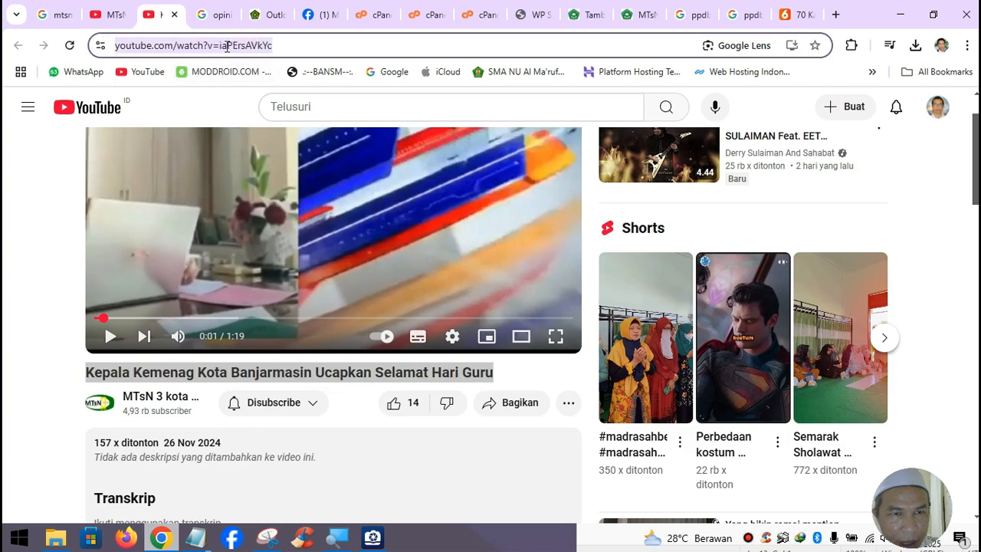
{"action": "left_click", "coordinate": [236, 46]}
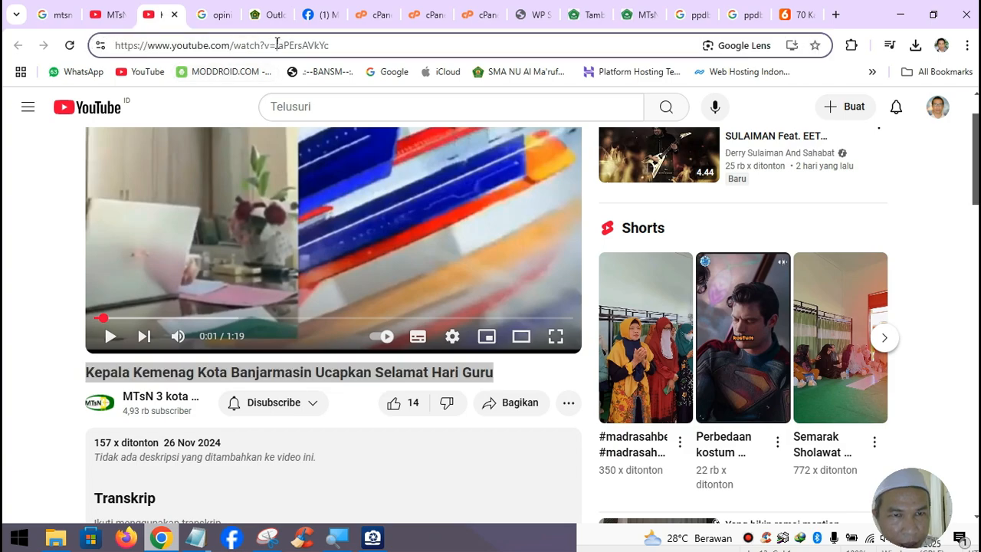
{"action": "left_click_drag", "start_coordinate": [277, 44], "coordinate": [356, 47]}
{"action": "key", "text": "ctrl+c"}
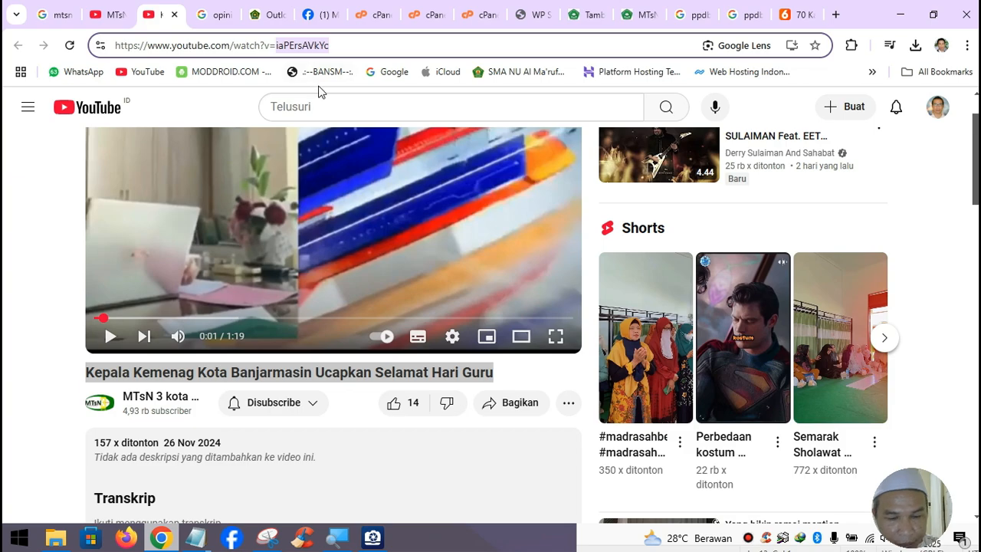
{"action": "left_click", "coordinate": [596, 16]}
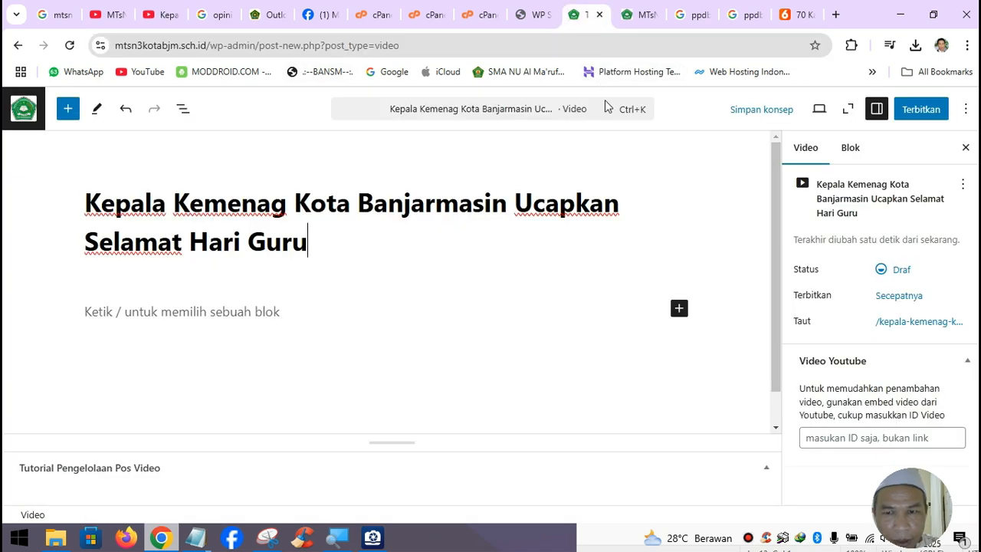
{"action": "left_click", "coordinate": [833, 437]}
{"action": "key", "text": "ctrl+v"}
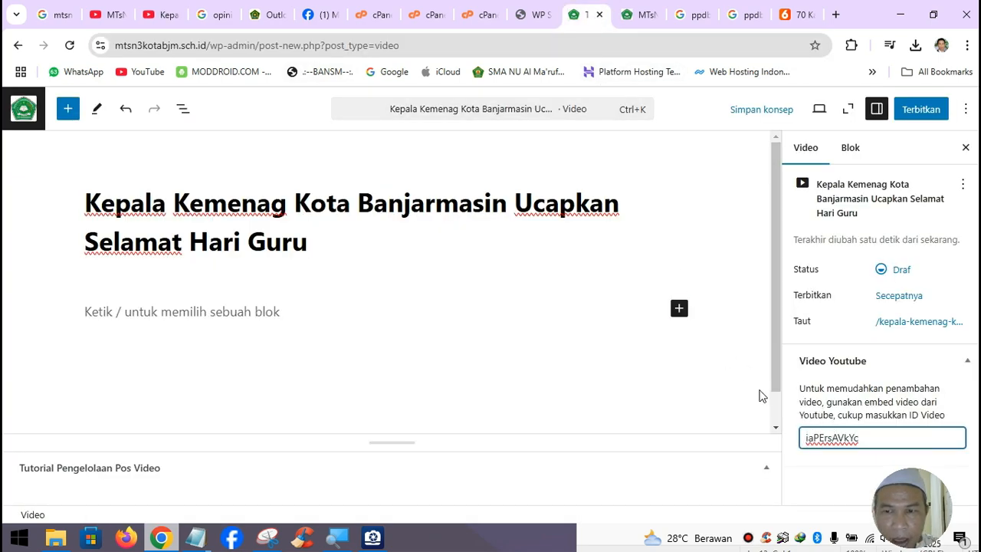
{"action": "left_click", "coordinate": [166, 20]}
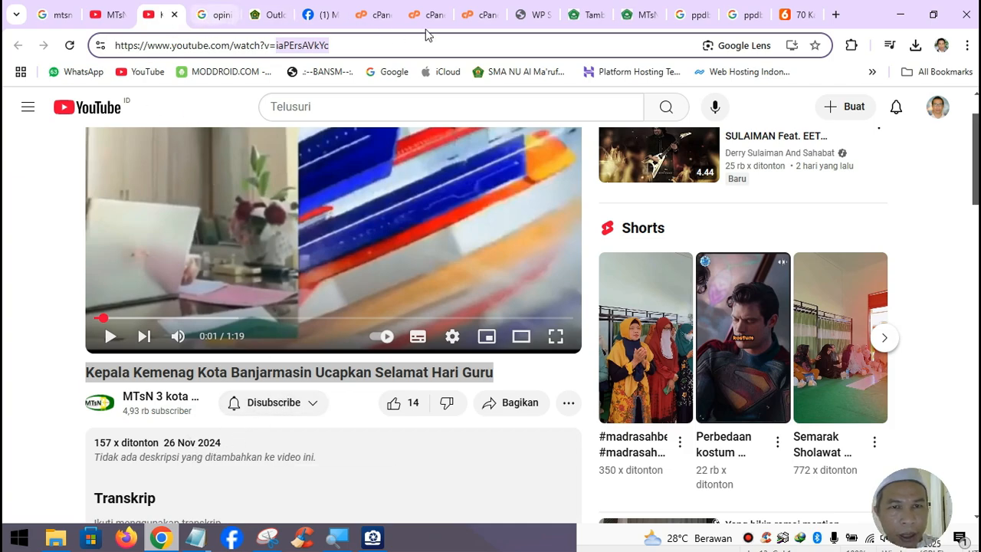
{"action": "left_click", "coordinate": [587, 15]}
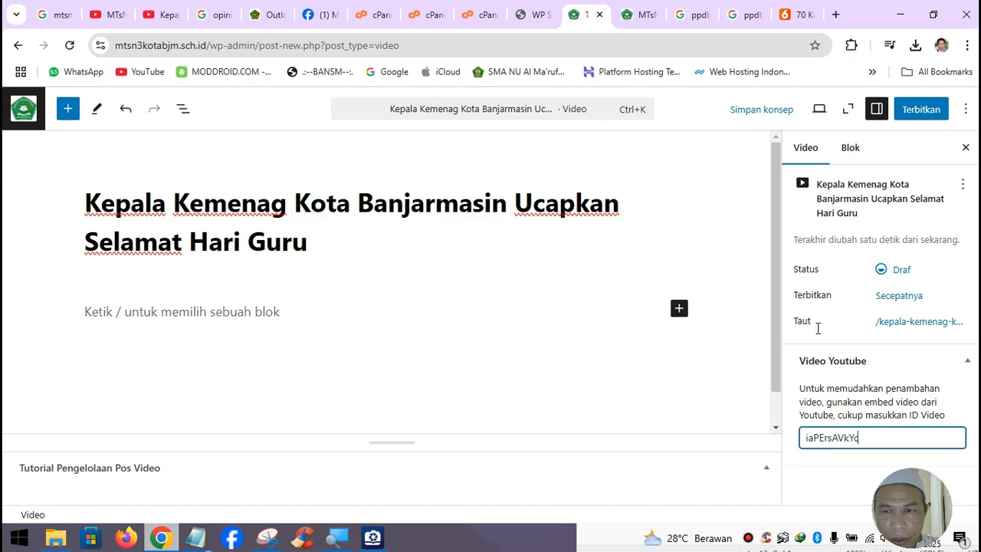
- Set the post's publish date to 26 November 2024
{"action": "left_click", "coordinate": [896, 300]}
{"action": "left_click", "coordinate": [630, 412]}
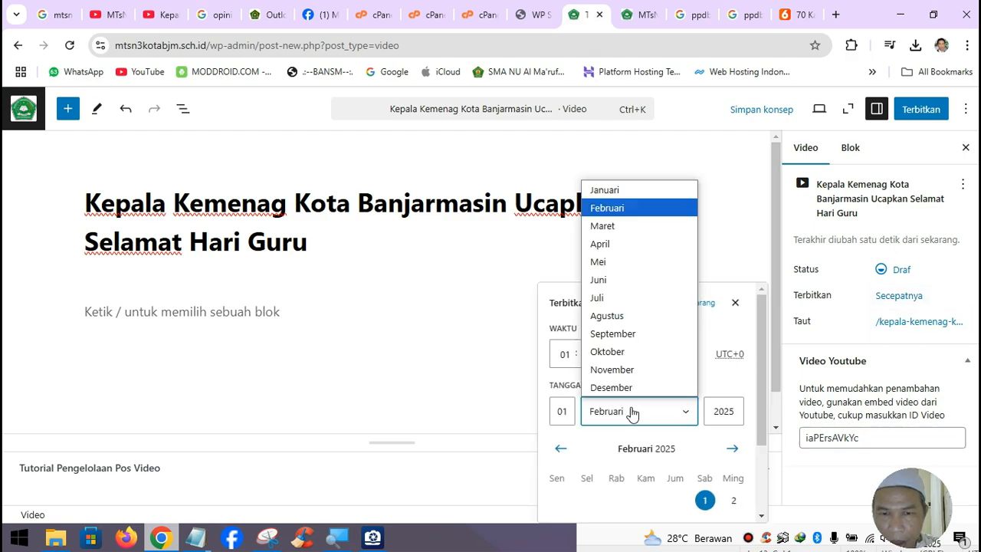
{"action": "left_click", "coordinate": [613, 369]}
{"action": "left_click", "coordinate": [572, 410]}
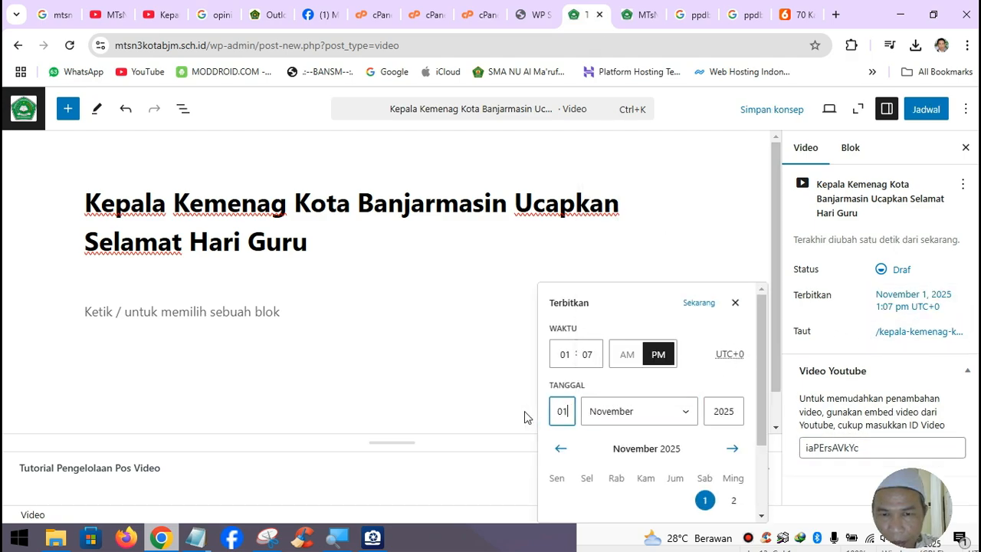
{"action": "left_click_drag", "start_coordinate": [567, 410], "coordinate": [550, 416]}
{"action": "type", "text": "2"}
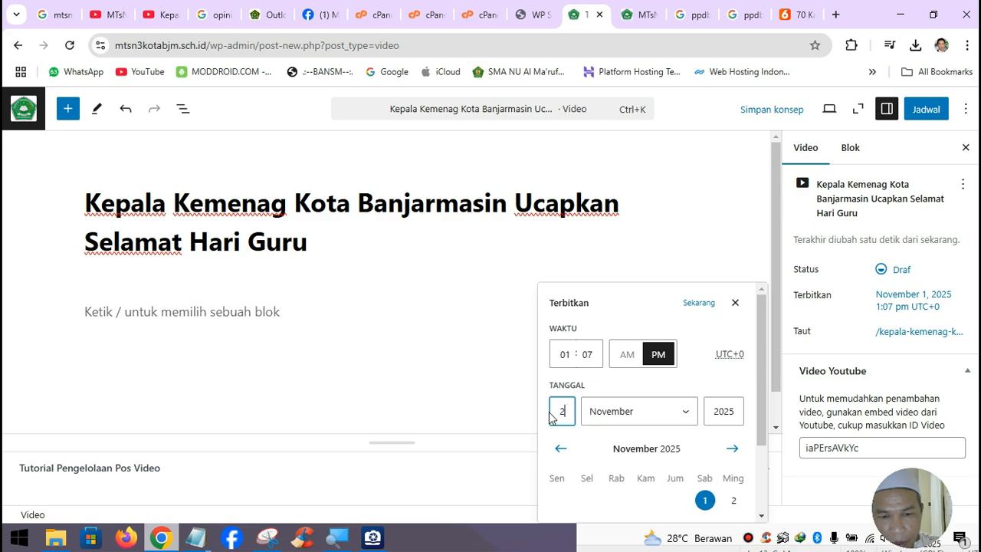
{"action": "type", "text": "6"}
{"action": "left_click_drag", "start_coordinate": [729, 414], "coordinate": [747, 420]}
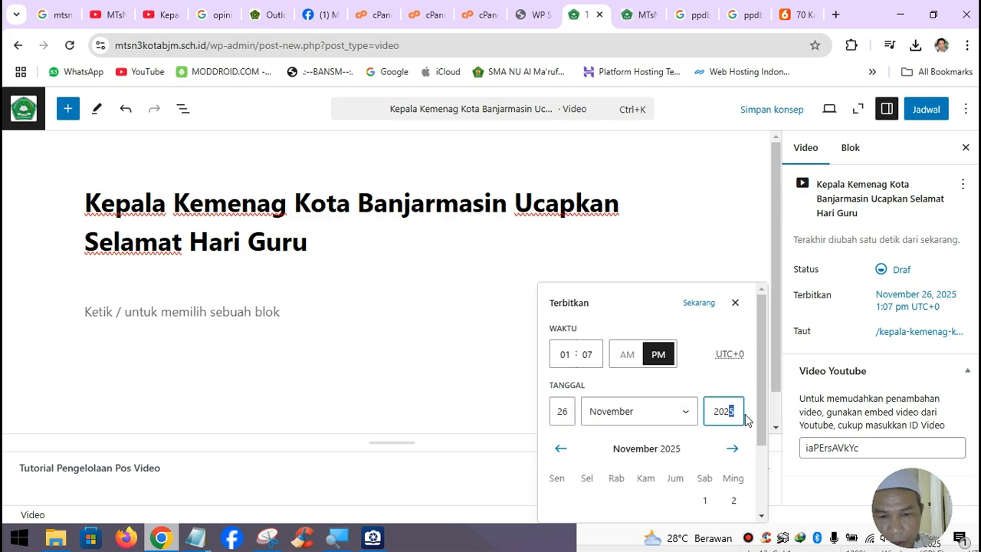
{"action": "type", "text": "4"}
{"action": "left_click", "coordinate": [737, 388]}
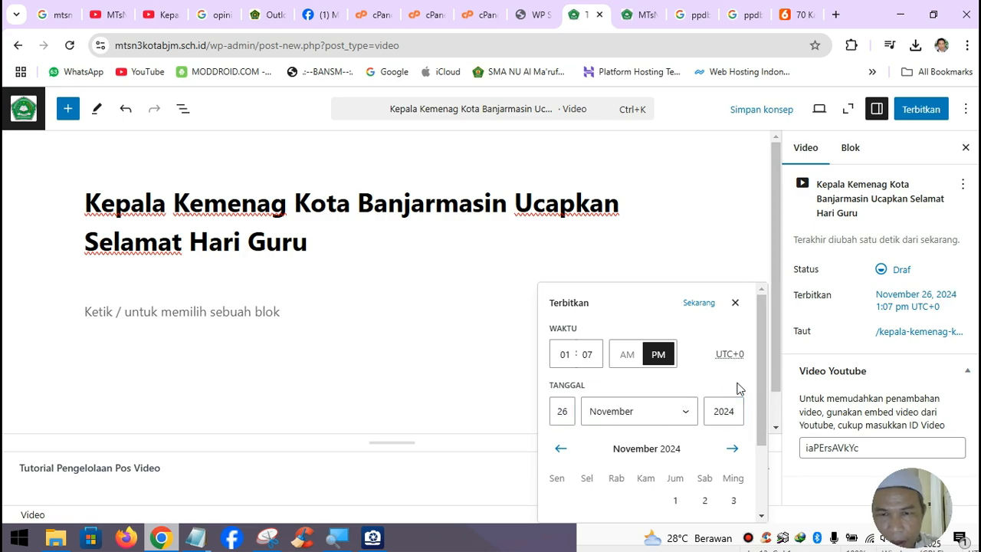
- Publish the Kepala Kemenag post with Terbitkan and reload the school homepage
{"action": "left_click", "coordinate": [921, 109]}
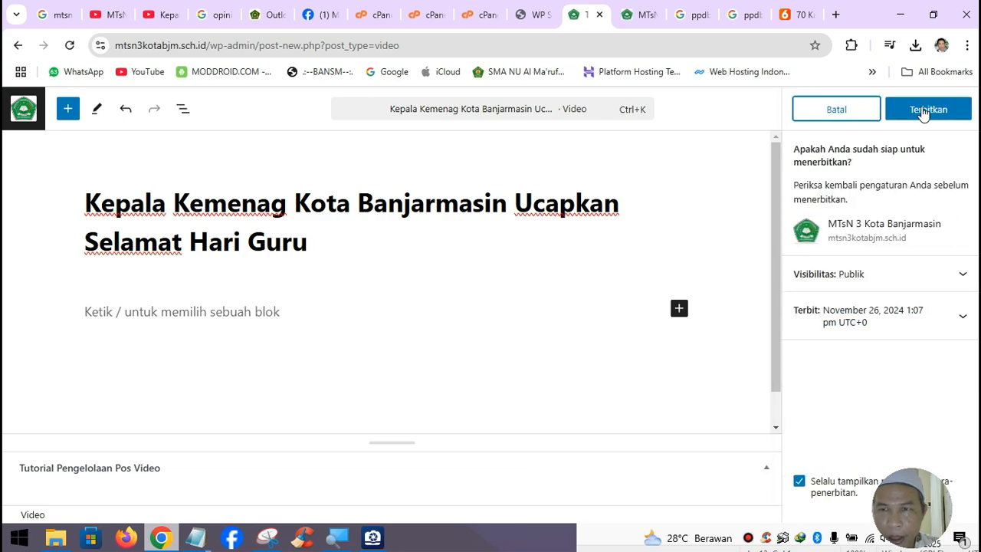
{"action": "left_click", "coordinate": [922, 109]}
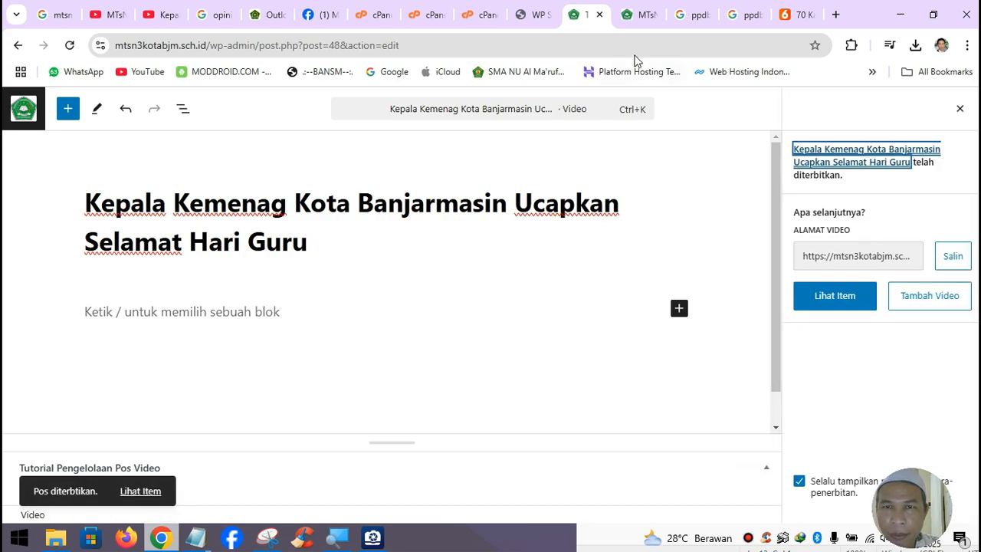
{"action": "left_click", "coordinate": [642, 14]}
{"action": "left_click", "coordinate": [70, 44]}
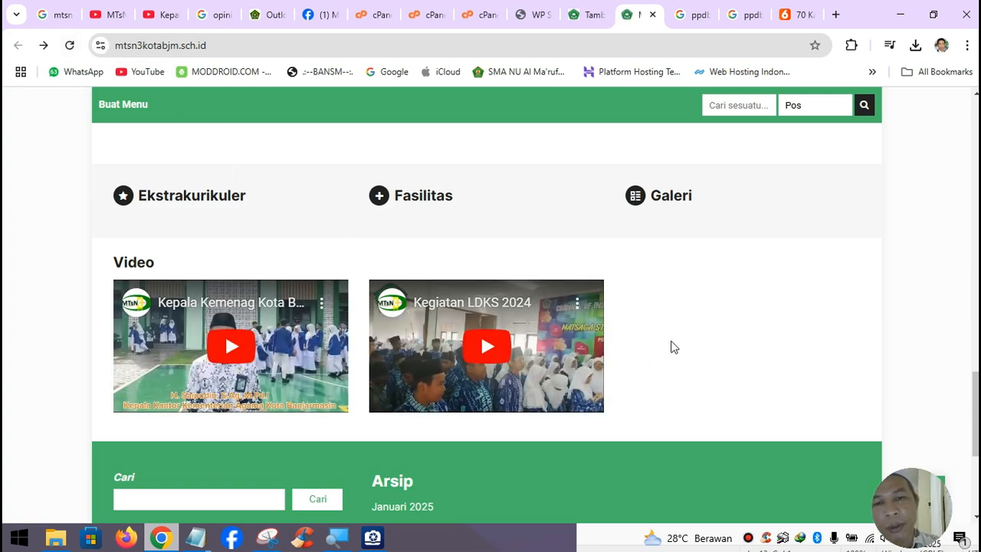
- Close the Kepala Kemenag YouTube tab and return to the channel's video list
{"action": "left_click", "coordinate": [170, 16]}
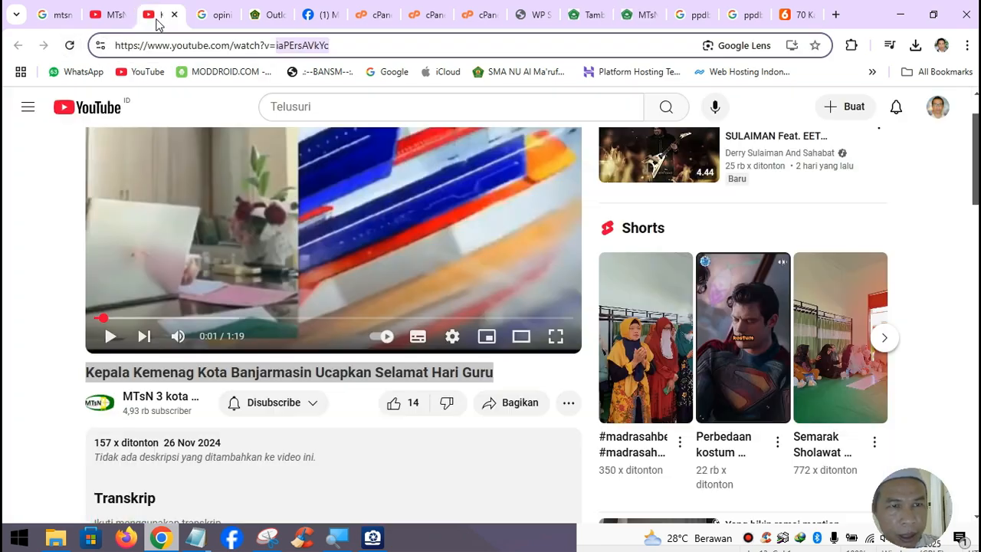
{"action": "left_click", "coordinate": [175, 15]}
{"action": "left_click", "coordinate": [122, 17]}
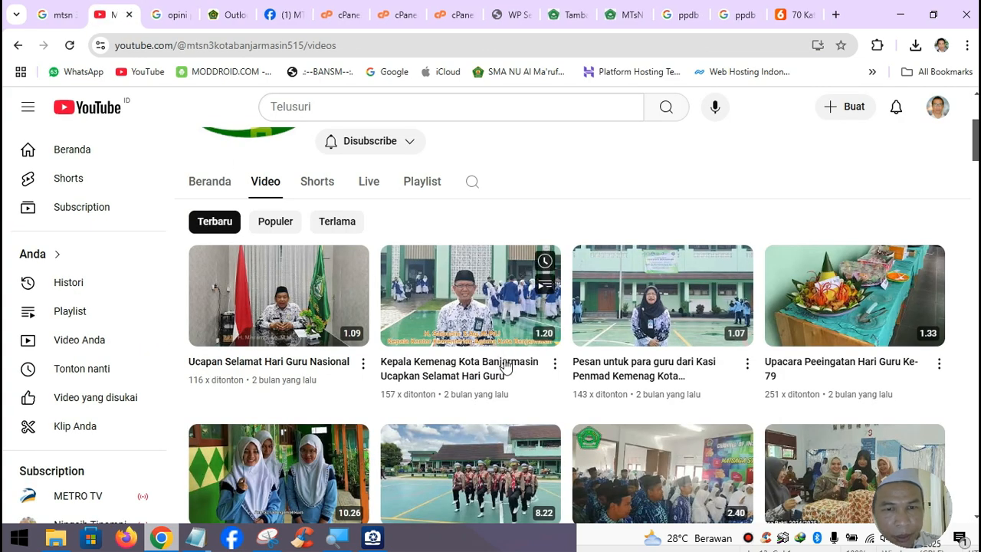
- Open Ucapan Selamat Hari Guru Nasional in a new tab, pause it, and copy its title
{"action": "right_click", "coordinate": [275, 272]}
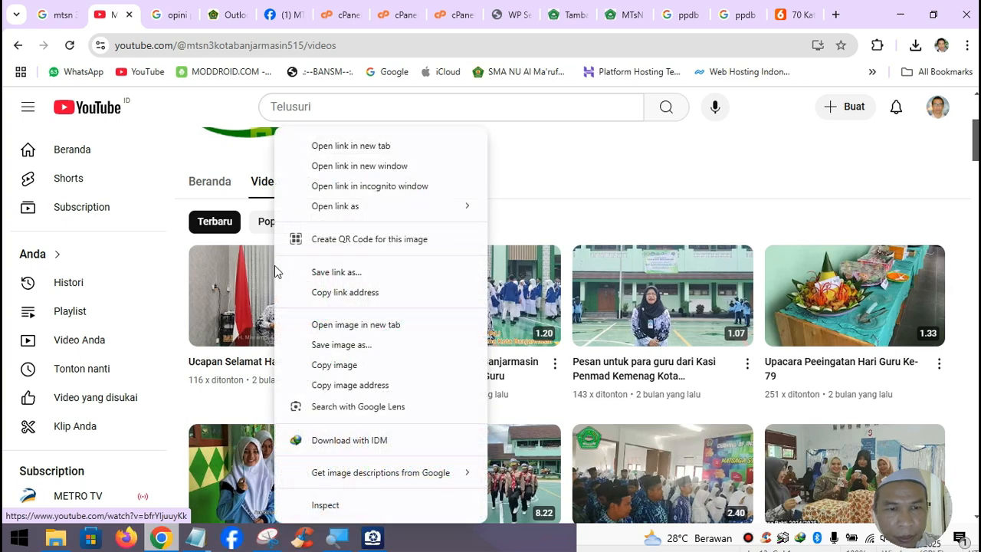
{"action": "left_click", "coordinate": [375, 152]}
{"action": "left_click", "coordinate": [170, 16]}
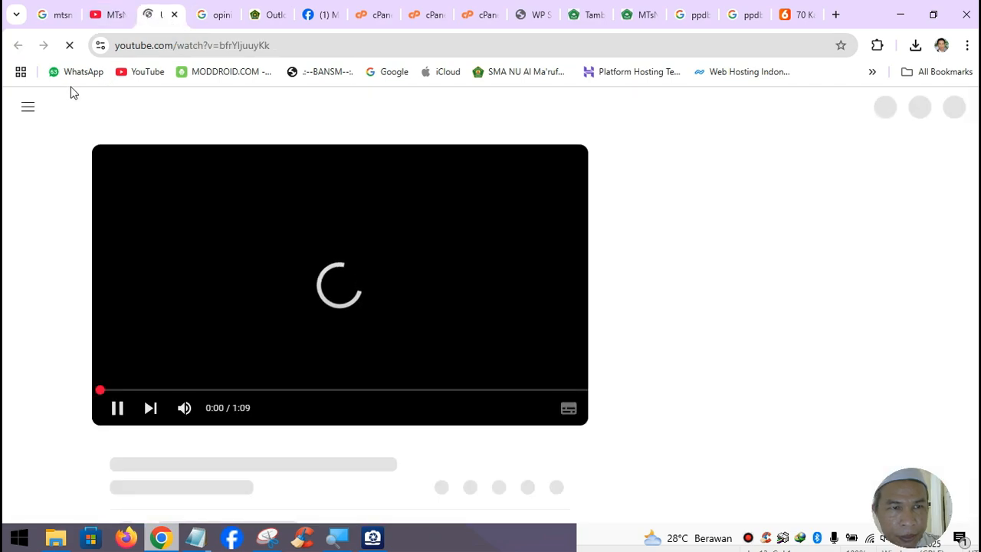
{"action": "left_click", "coordinate": [111, 411]}
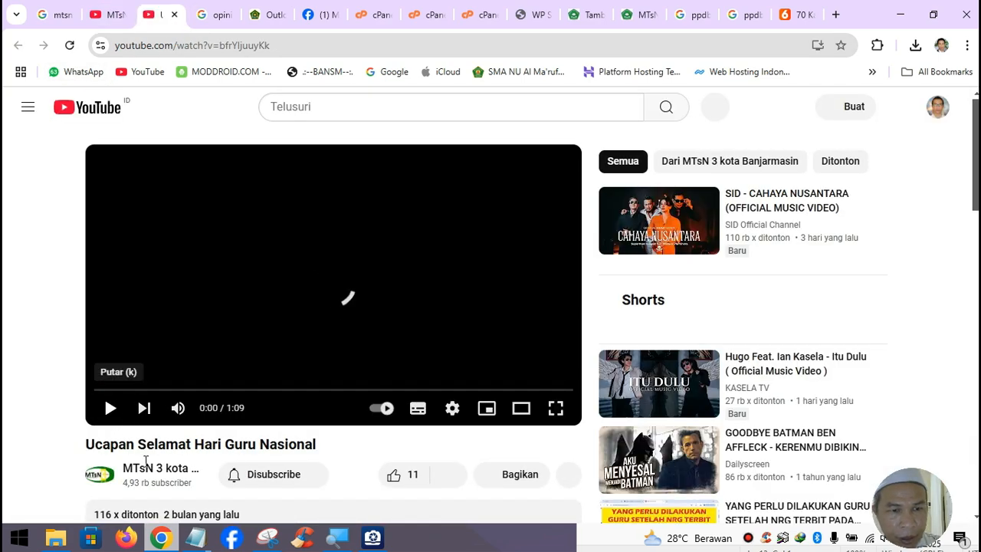
{"action": "left_click_drag", "start_coordinate": [86, 445], "coordinate": [337, 449]}
{"action": "key", "text": "ctrl+c"}
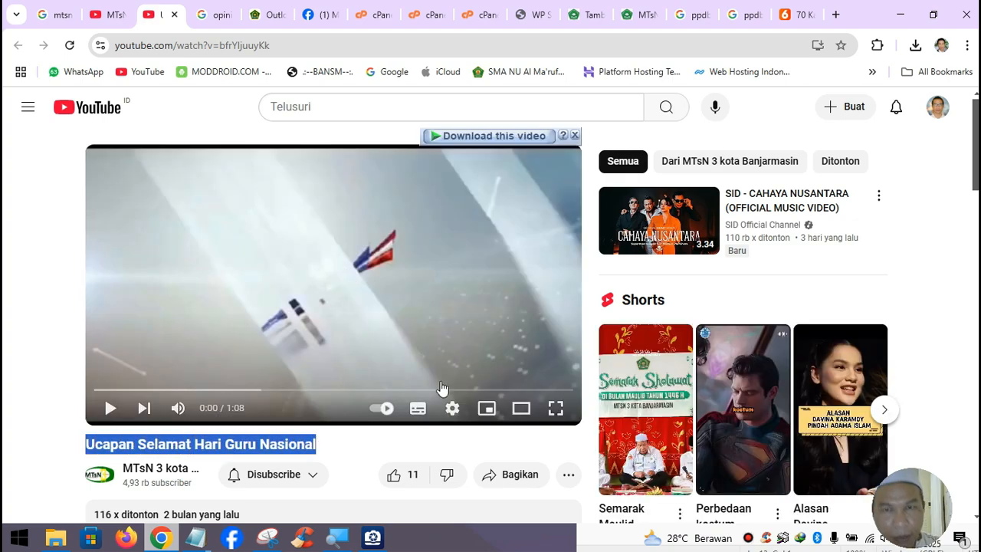
{"action": "left_click", "coordinate": [594, 15]}
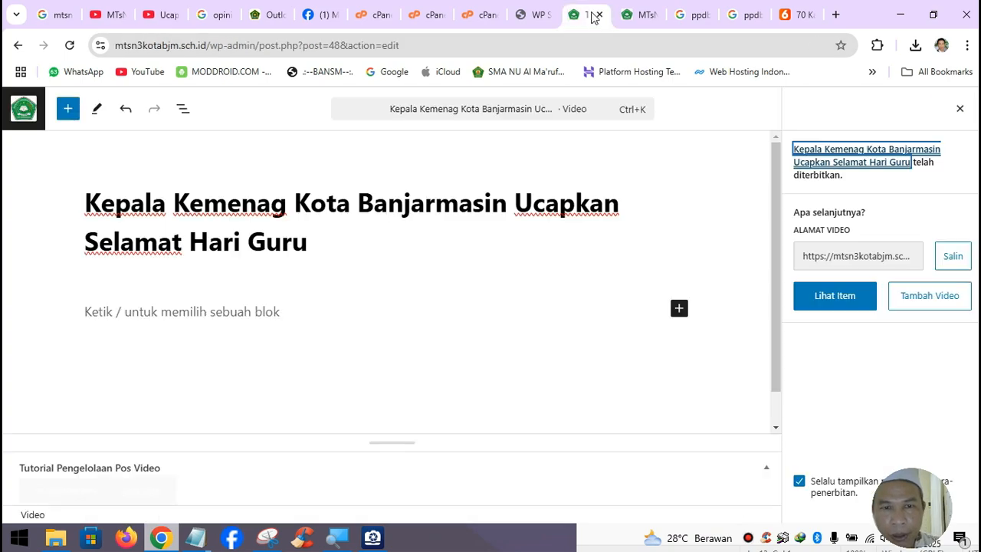
- Start a new Video post titled 'Ucapan Selamat Hari Guru Nasional' and show its video settings
{"action": "left_click", "coordinate": [21, 115]}
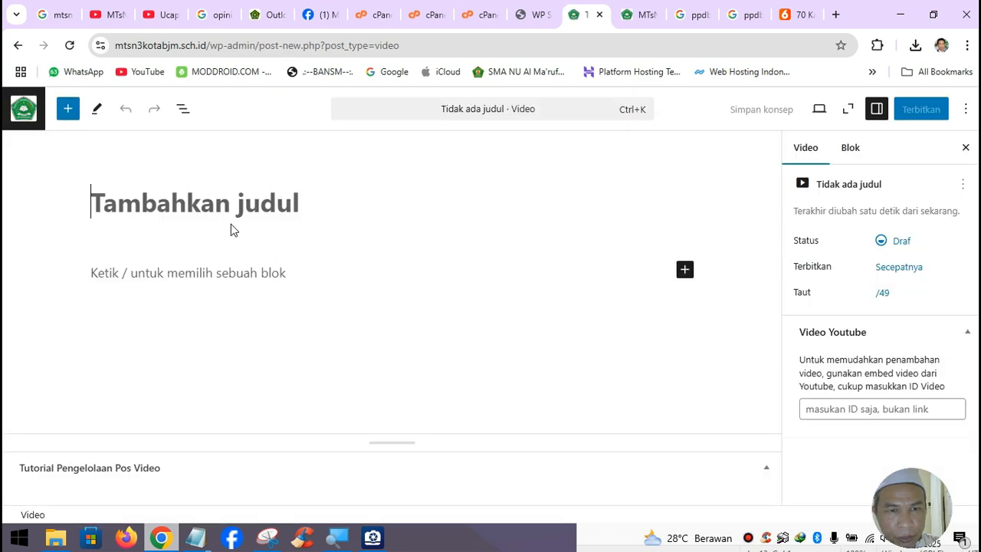
{"action": "key", "text": "ctrl+v"}
{"action": "left_click", "coordinate": [227, 275]}
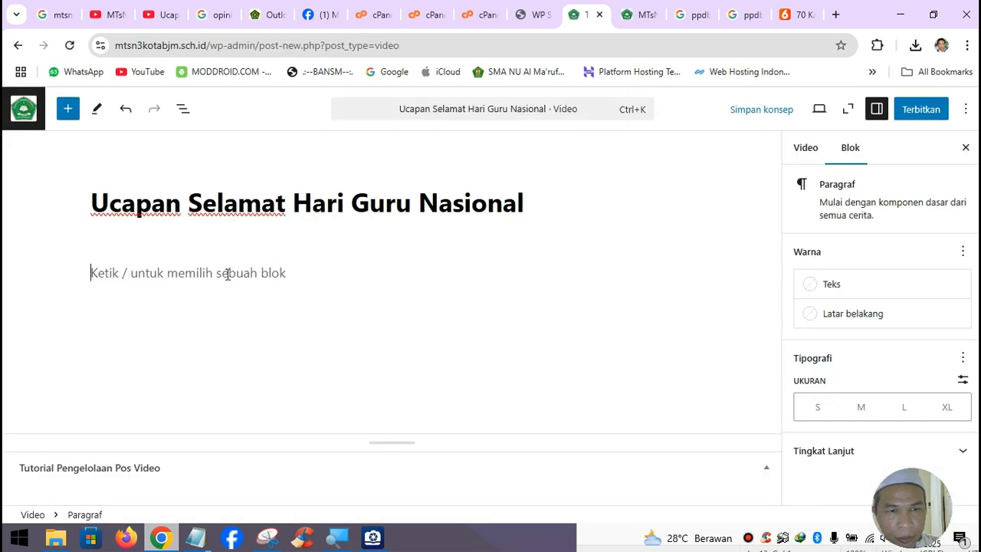
{"action": "left_click", "coordinate": [805, 149]}
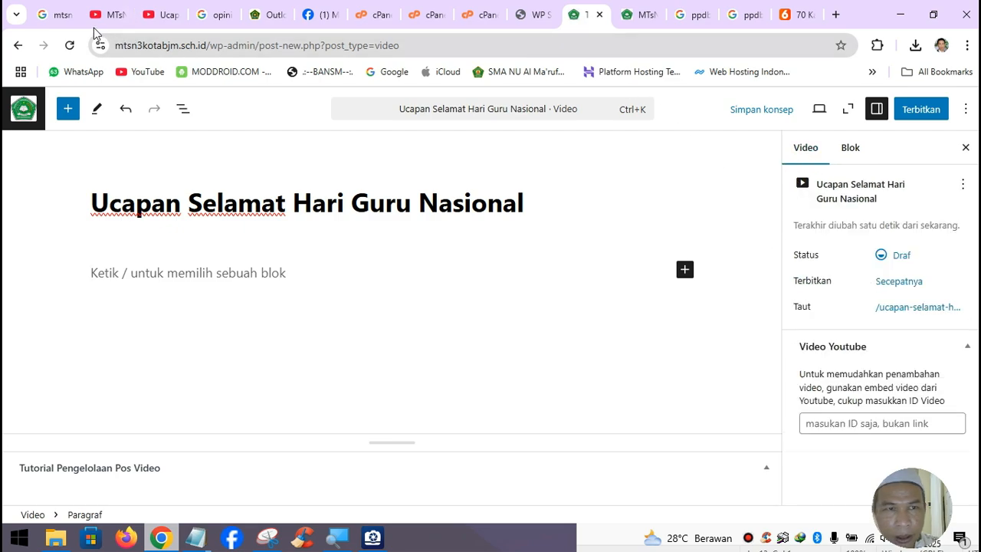
- Paste the YouTube ID bfrYljuuyKk into the Video Youtube field and open the publish date settings
{"action": "left_click", "coordinate": [162, 15]}
{"action": "double_click", "coordinate": [224, 46]}
{"action": "key", "text": "ctrl+c"}
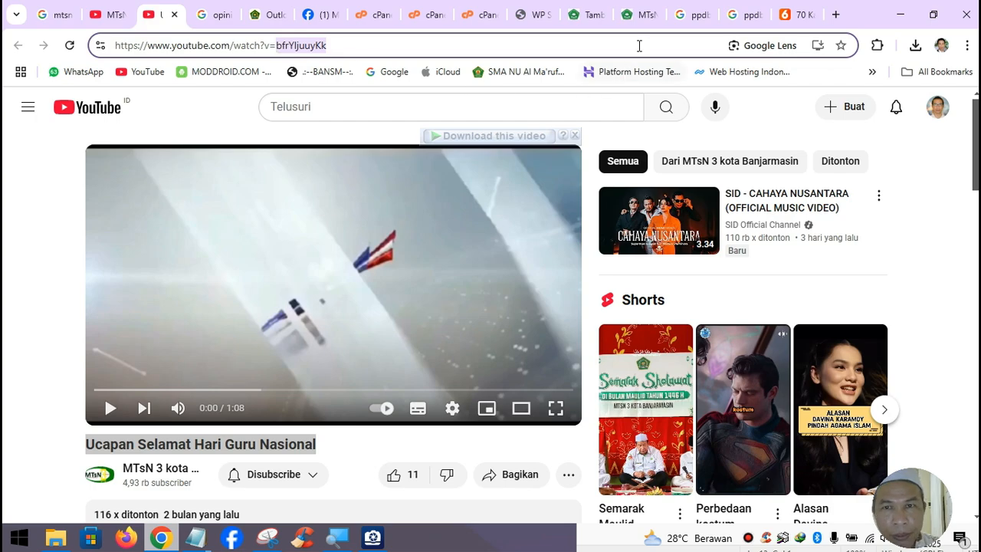
{"action": "left_click", "coordinate": [597, 22]}
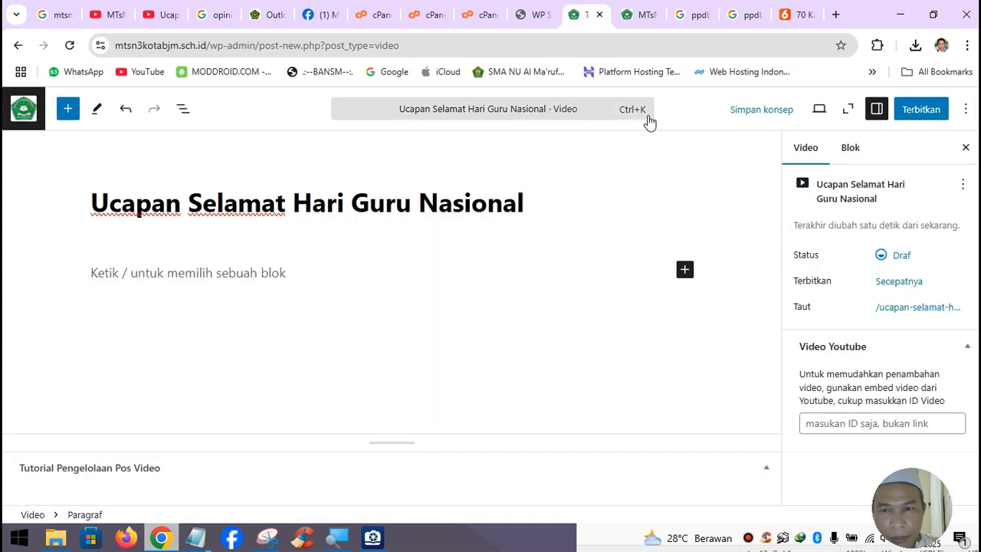
{"action": "left_click", "coordinate": [865, 426]}
{"action": "key", "text": "ctrl+v"}
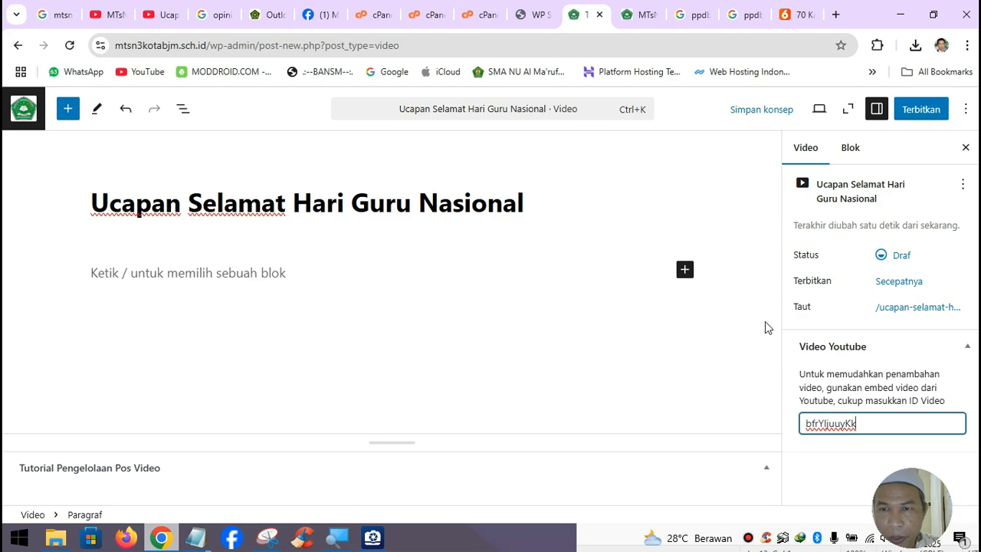
{"action": "left_click", "coordinate": [893, 282]}
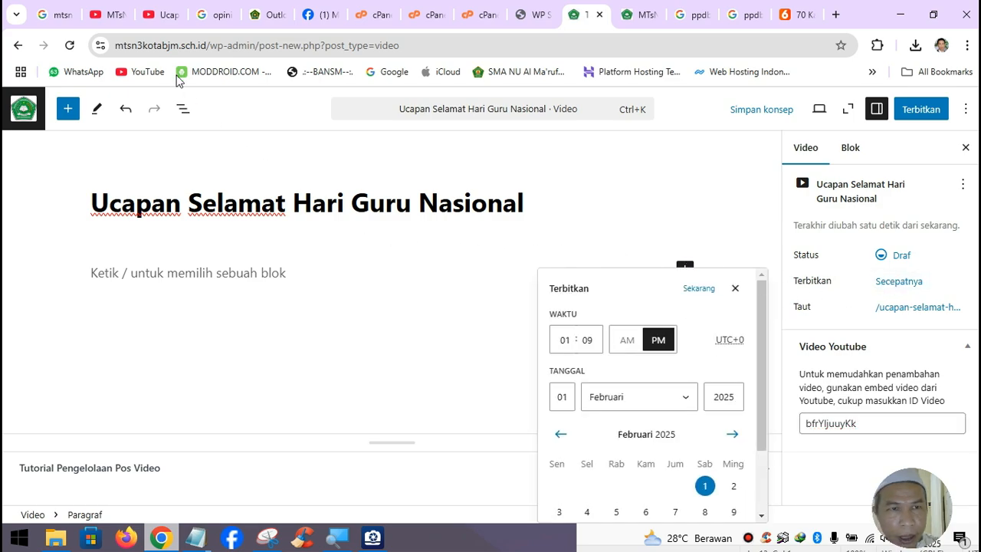
- Check the video's YouTube upload date and set the post's publish date to 26 November 2024
{"action": "left_click", "coordinate": [162, 15]}
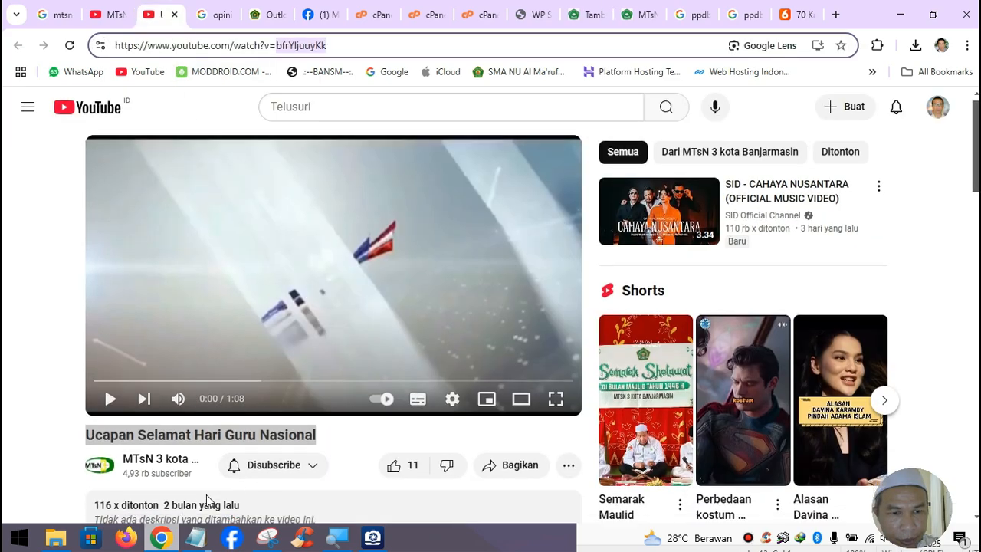
{"action": "scroll", "coordinate": [206, 500], "scroll_direction": "down", "scroll_amount": 2}
{"action": "left_click", "coordinate": [224, 377]}
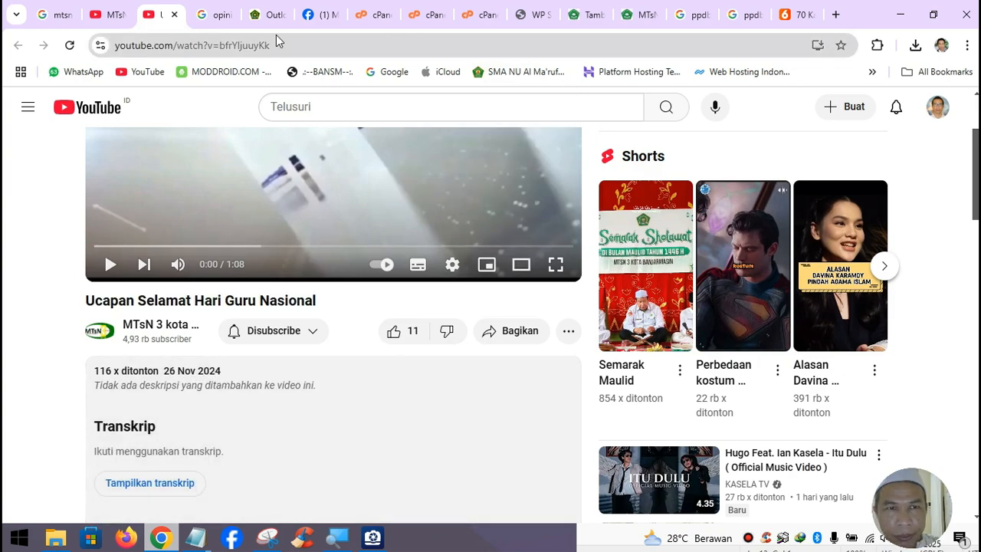
{"action": "left_click", "coordinate": [587, 15]}
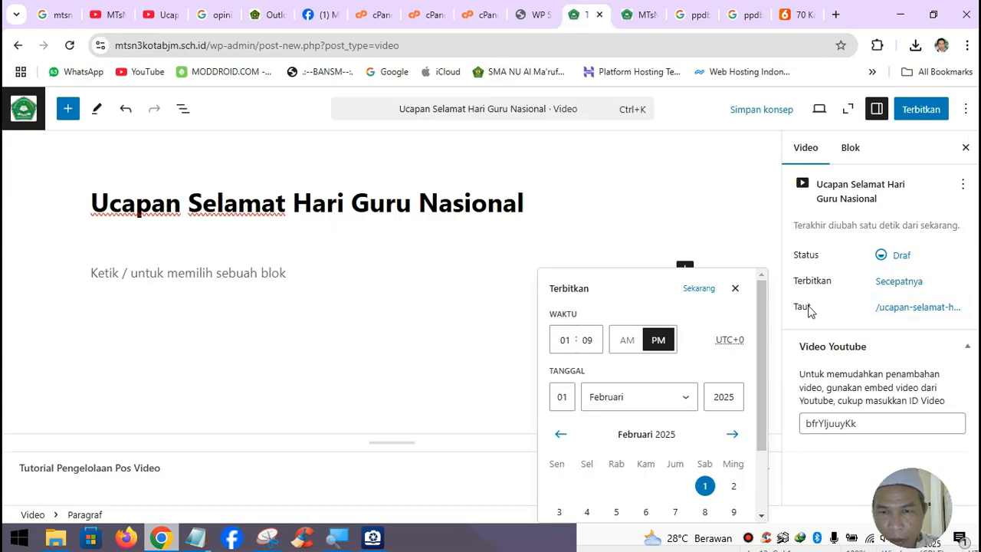
{"action": "left_click", "coordinate": [624, 403]}
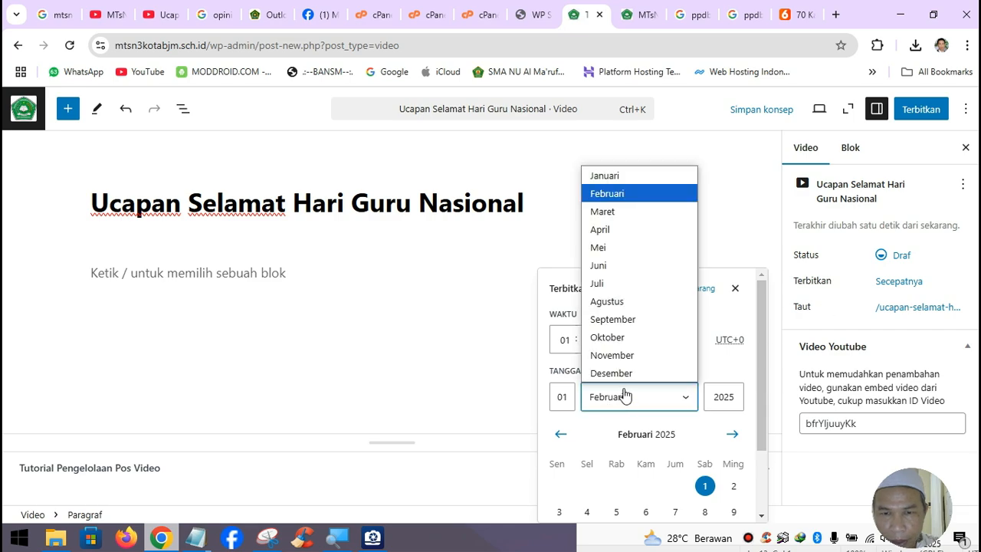
{"action": "left_click", "coordinate": [628, 353]}
{"action": "left_click", "coordinate": [569, 394]}
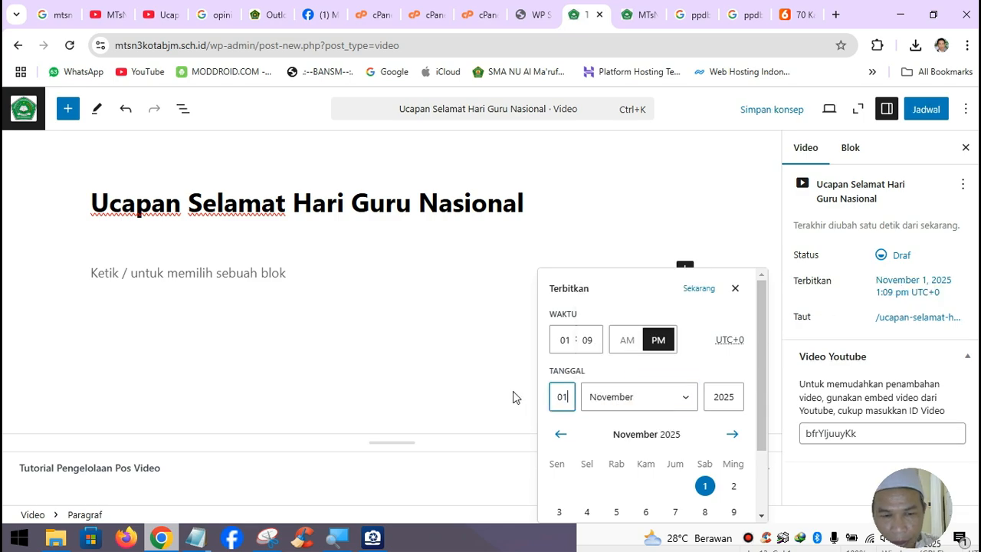
{"action": "left_click_drag", "start_coordinate": [569, 394], "coordinate": [543, 405]}
{"action": "type", "text": "26"}
{"action": "left_click_drag", "start_coordinate": [728, 396], "coordinate": [738, 397]}
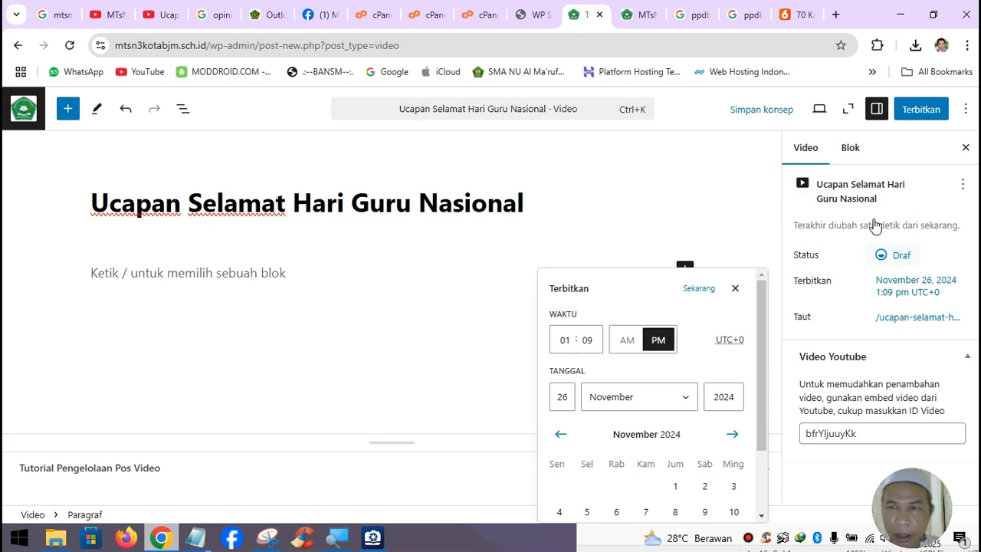
- Publish the video post with Terbitkan and reload the school website
{"action": "left_click", "coordinate": [910, 111]}
{"action": "left_click", "coordinate": [912, 113]}
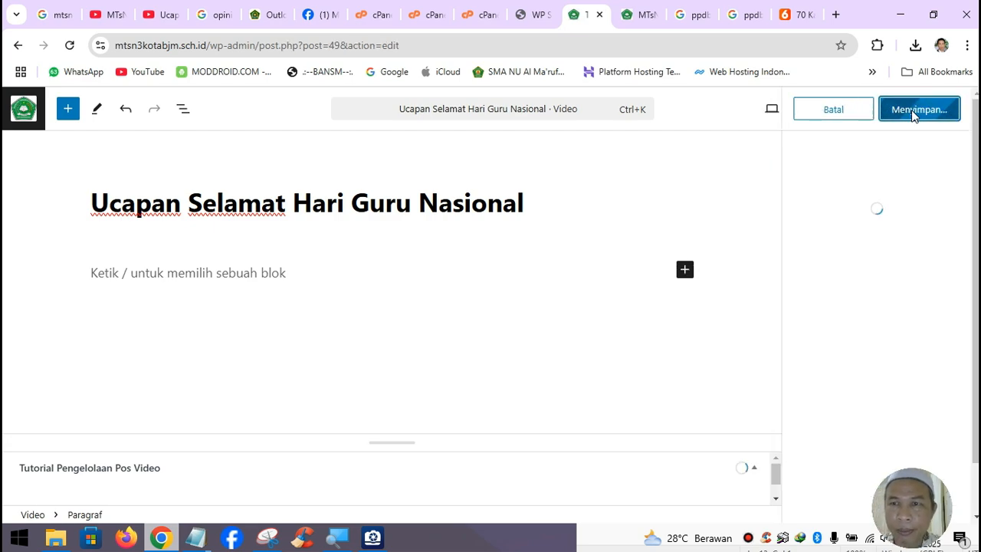
{"action": "left_click", "coordinate": [637, 14]}
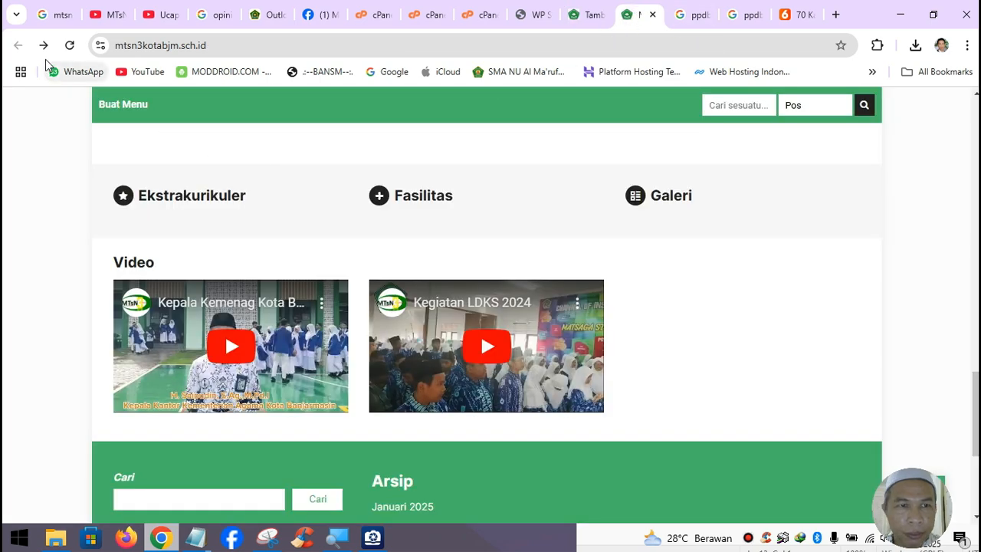
{"action": "left_click", "coordinate": [69, 46]}
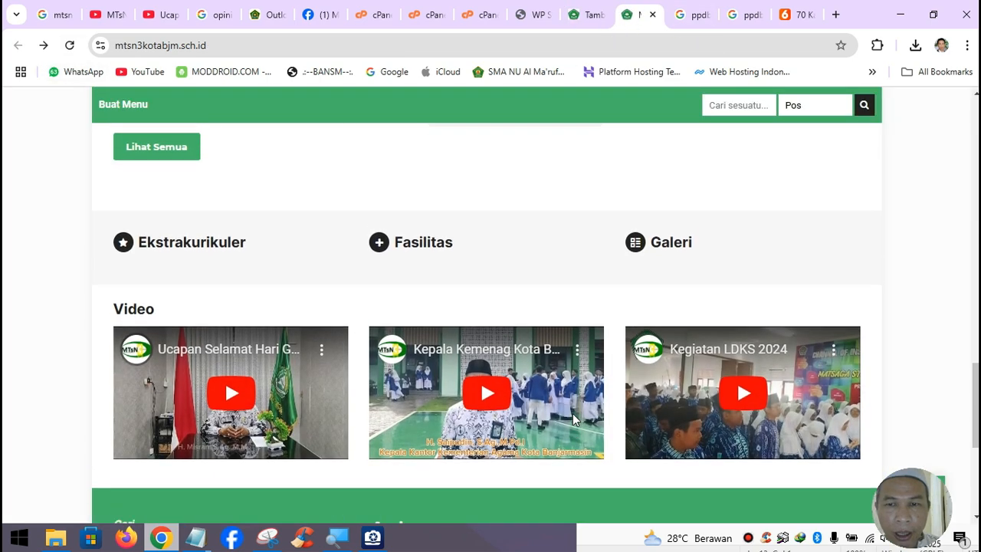
{"action": "scroll", "coordinate": [568, 425], "scroll_direction": "down", "scroll_amount": 5}
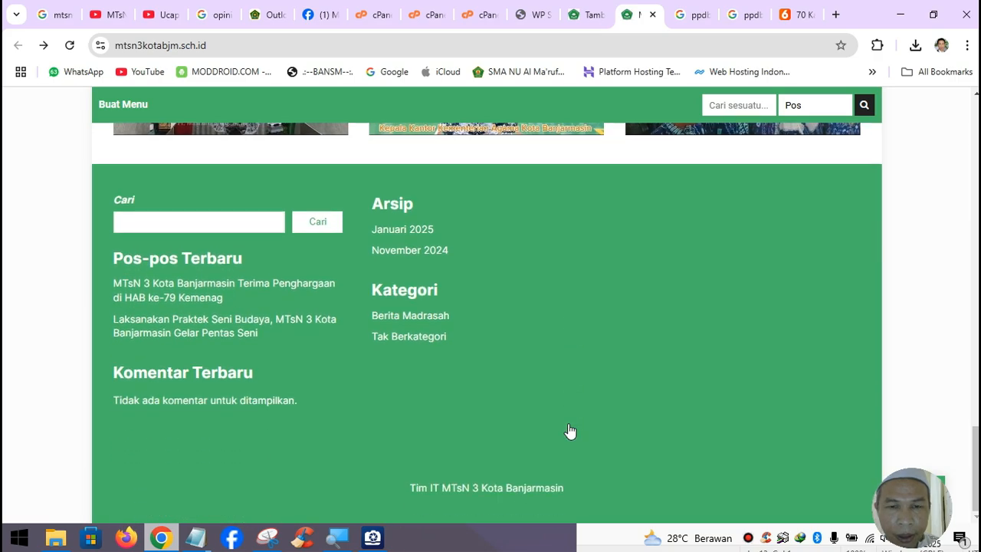
{"action": "scroll", "coordinate": [570, 431], "scroll_direction": "up", "scroll_amount": 15}
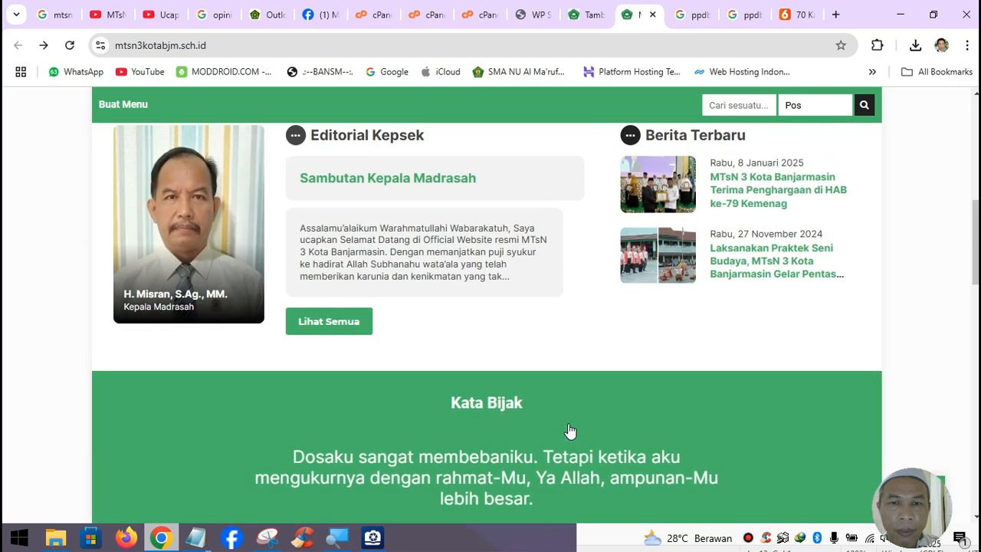
{"action": "scroll", "coordinate": [569, 431], "scroll_direction": "up", "scroll_amount": 7}
{"action": "scroll", "coordinate": [569, 430], "scroll_direction": "down", "scroll_amount": 3}
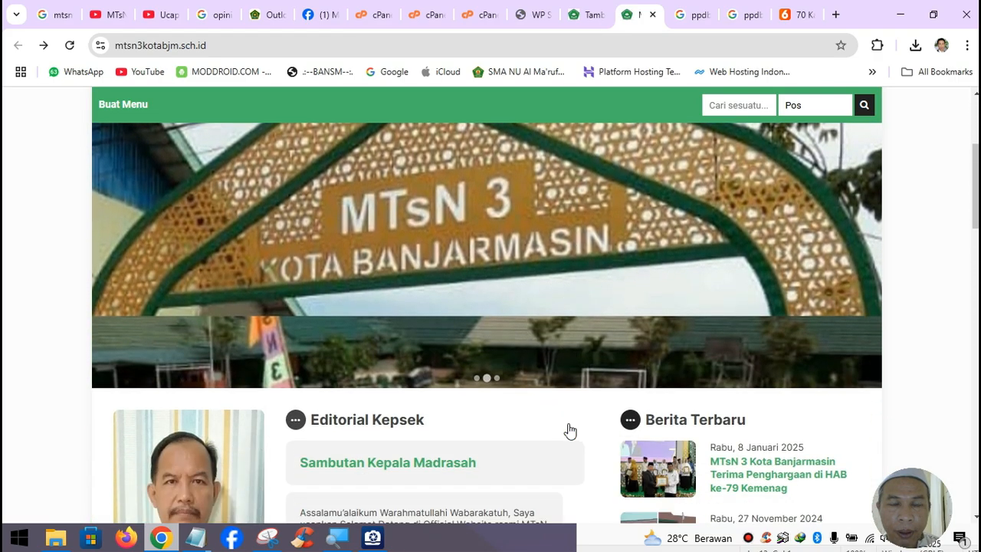
{"action": "scroll", "coordinate": [570, 430], "scroll_direction": "down", "scroll_amount": 15}
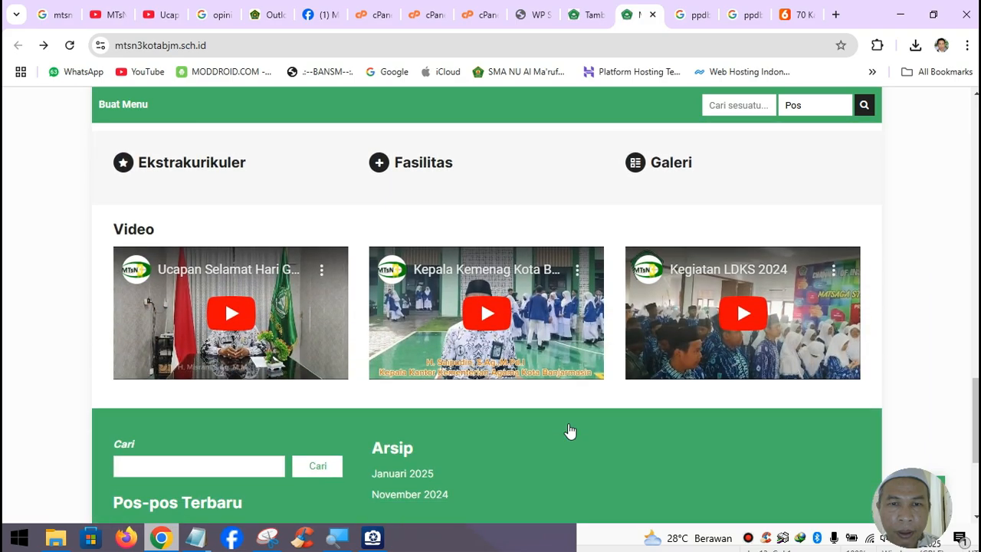
{"action": "scroll", "coordinate": [569, 431], "scroll_direction": "up", "scroll_amount": 15}
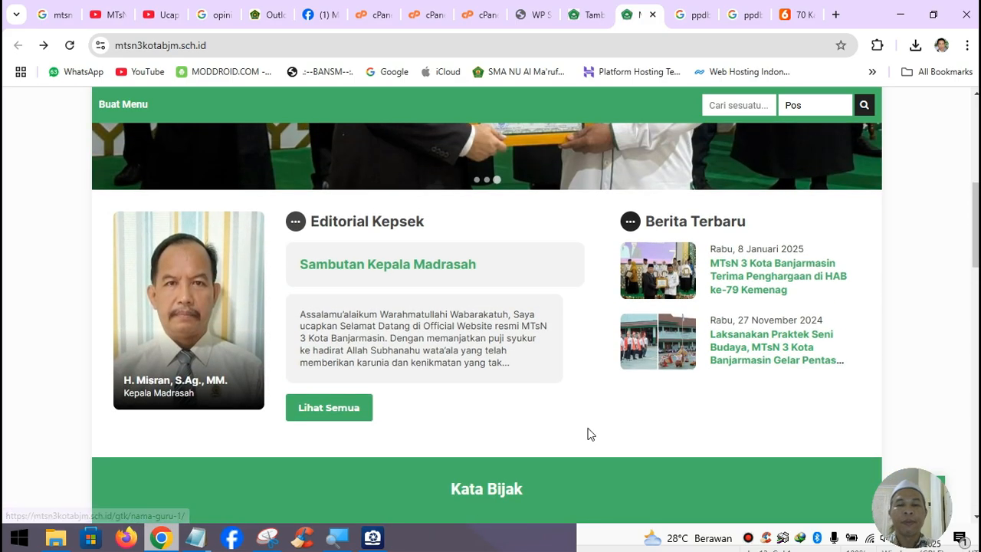
{"action": "scroll", "coordinate": [590, 434], "scroll_direction": "up", "scroll_amount": 5}
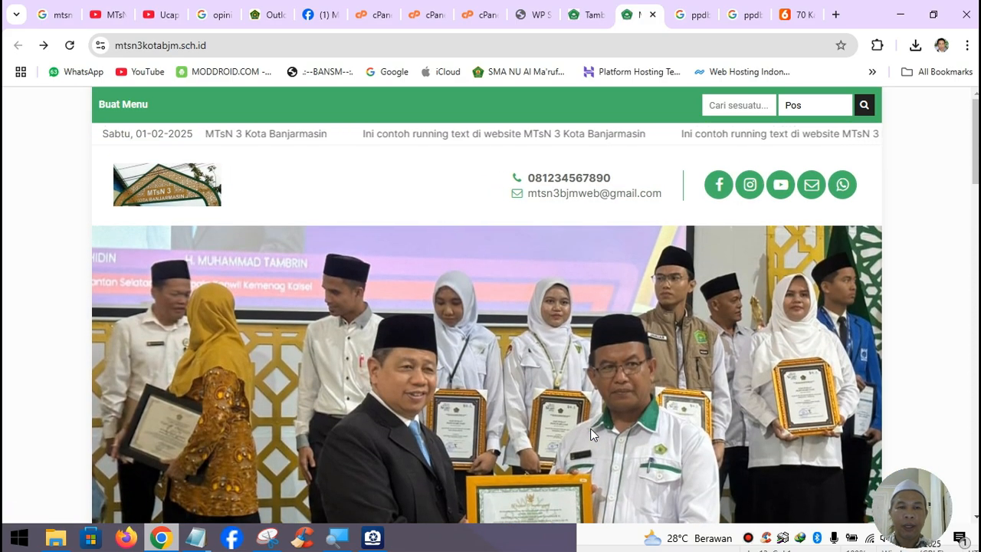
{"action": "scroll", "coordinate": [590, 433], "scroll_direction": "down", "scroll_amount": 20}
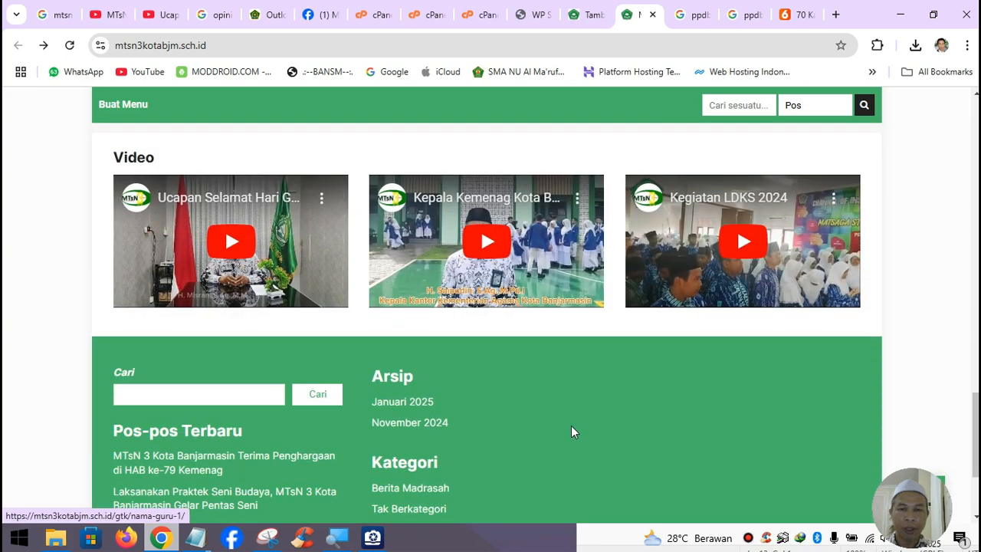
{"action": "scroll", "coordinate": [567, 378], "scroll_direction": "up", "scroll_amount": 3}
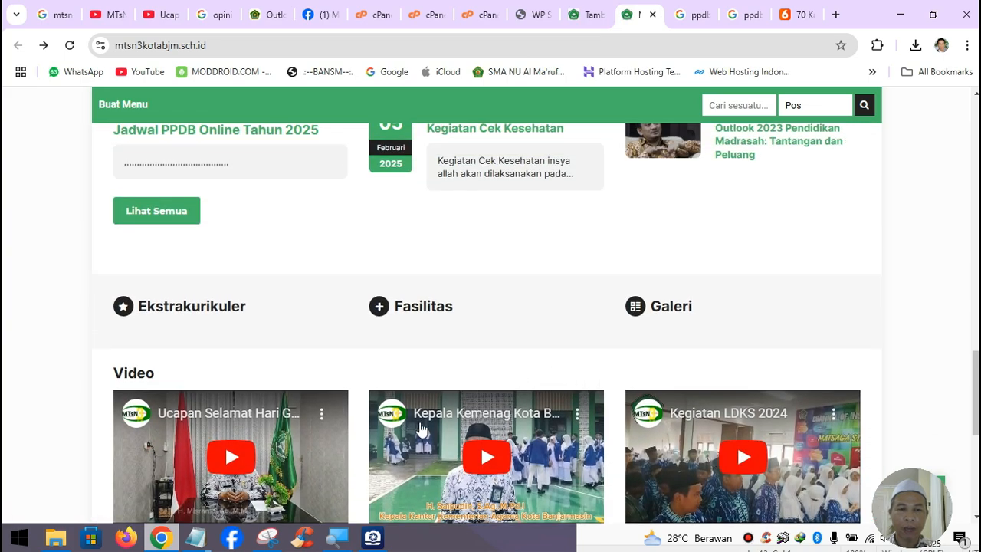
{"action": "scroll", "coordinate": [333, 443], "scroll_direction": "down", "scroll_amount": 2}
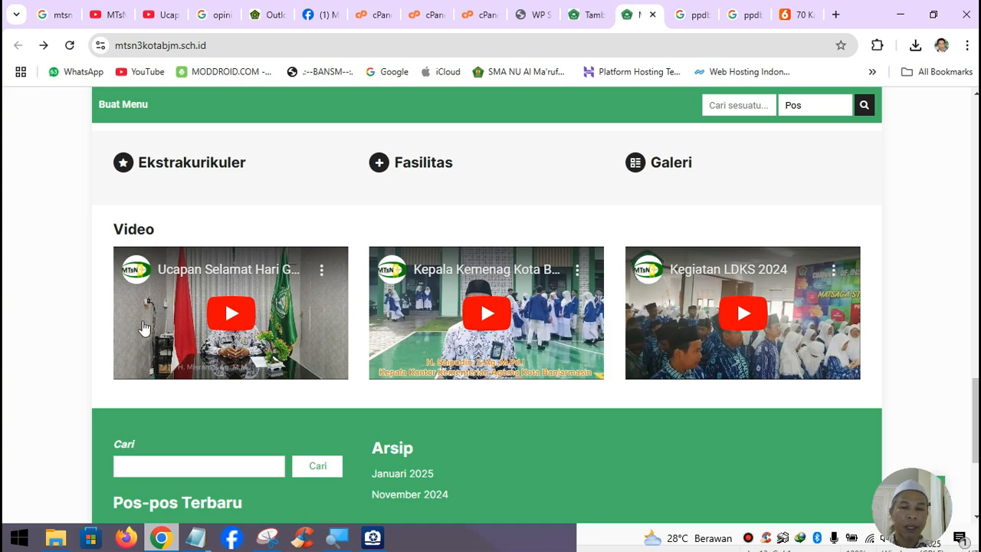
{"action": "scroll", "coordinate": [268, 361], "scroll_direction": "down", "scroll_amount": 2}
{"action": "scroll", "coordinate": [209, 360], "scroll_direction": "down", "scroll_amount": 2}
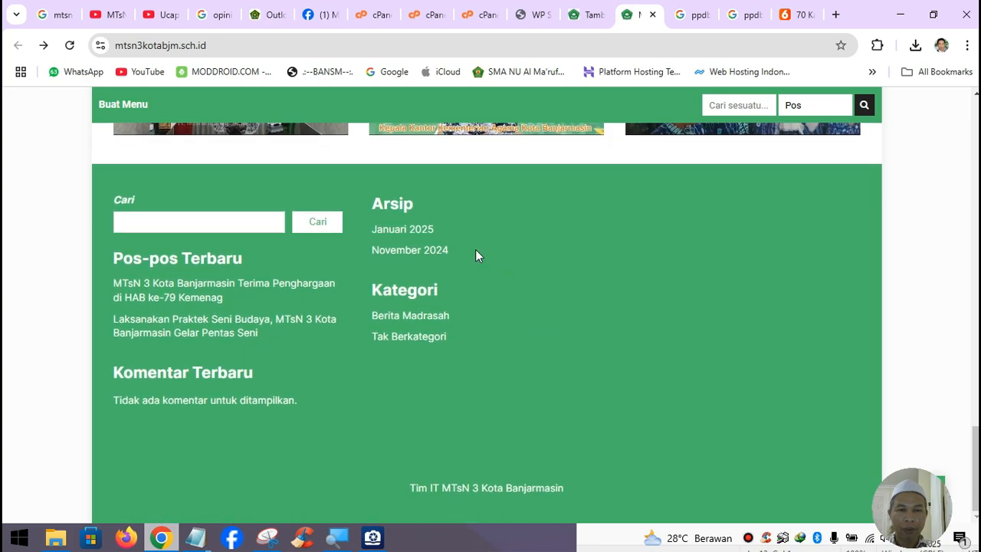
- Go to Tampilan > Widget and select the Footer 1 area and its Search block
{"action": "left_click", "coordinate": [594, 20]}
{"action": "left_click", "coordinate": [27, 111]}
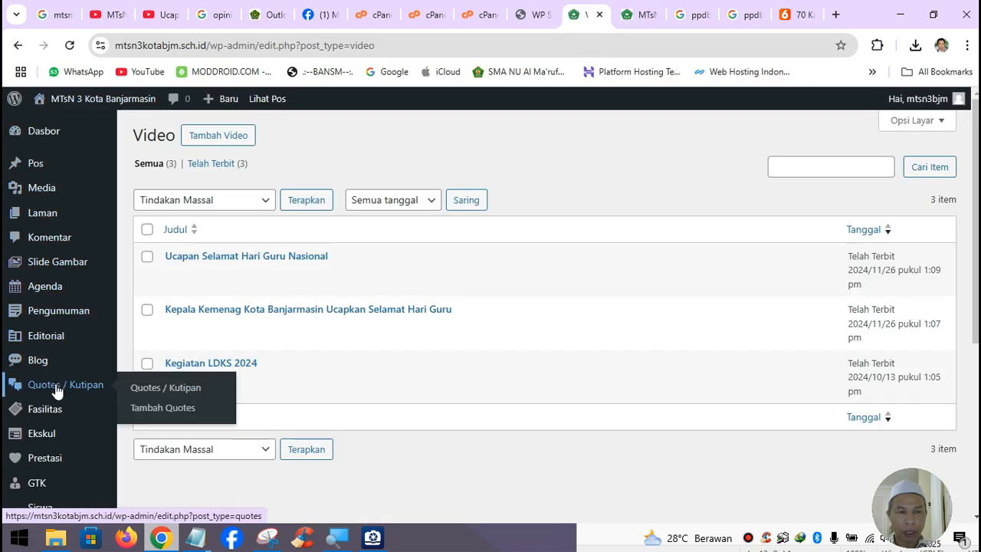
{"action": "scroll", "coordinate": [57, 390], "scroll_direction": "down", "scroll_amount": 2}
{"action": "scroll", "coordinate": [49, 479], "scroll_direction": "down", "scroll_amount": 1}
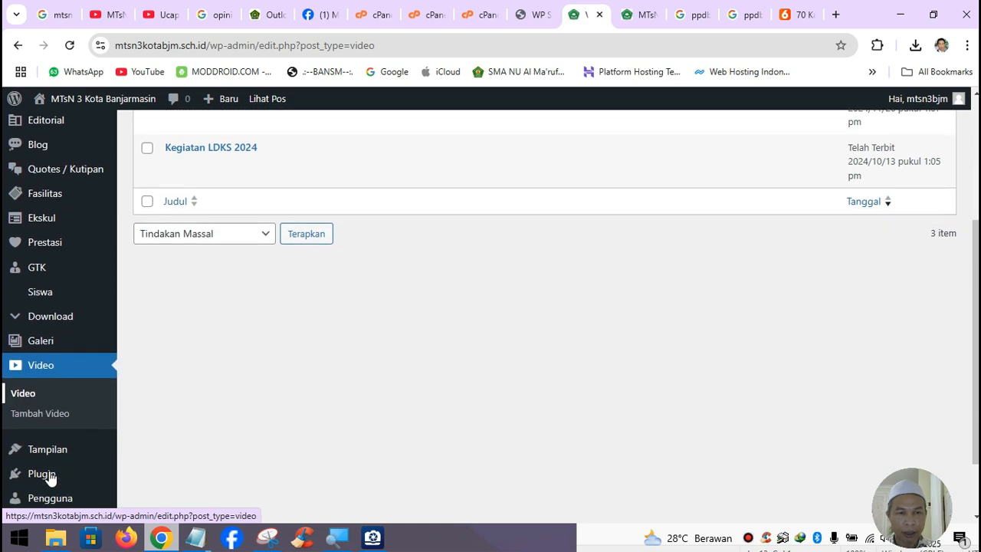
{"action": "mouse_move", "coordinate": [53, 453]}
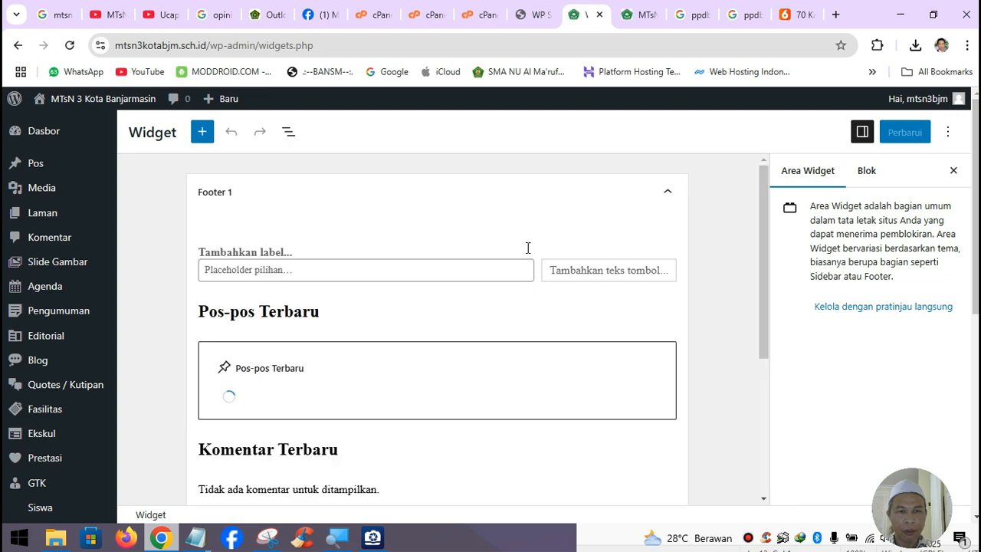
{"action": "scroll", "coordinate": [435, 290], "scroll_direction": "down", "scroll_amount": 2}
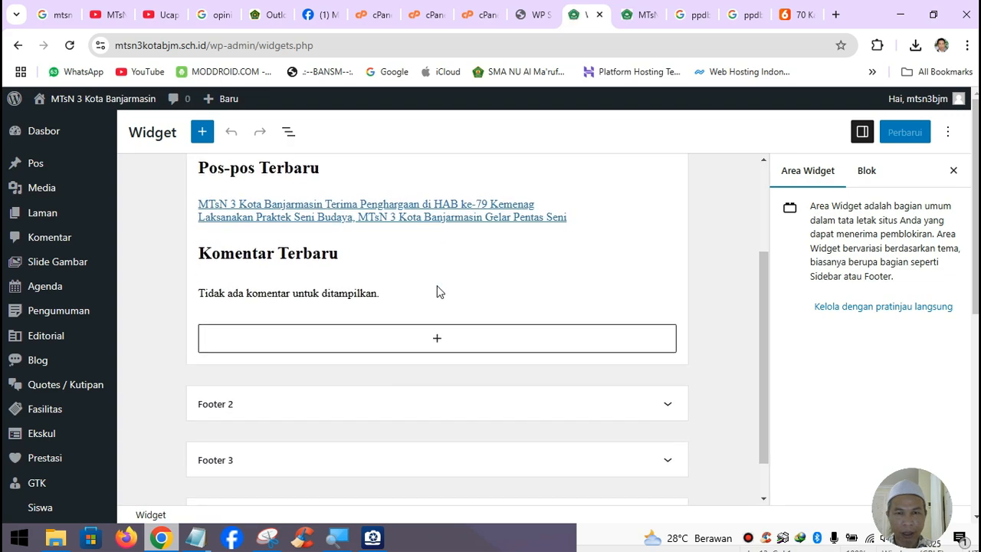
{"action": "scroll", "coordinate": [439, 291], "scroll_direction": "up", "scroll_amount": 2}
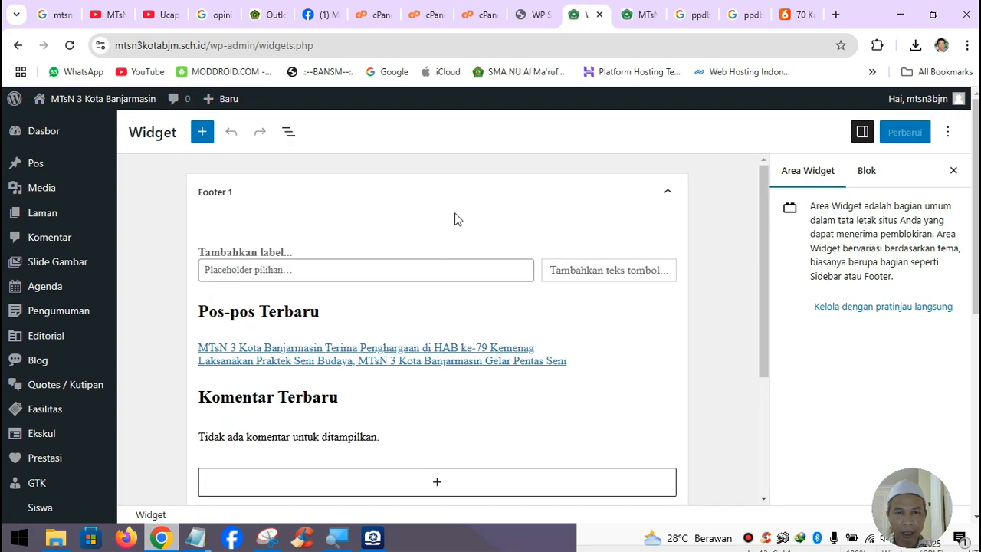
{"action": "left_click", "coordinate": [454, 218]}
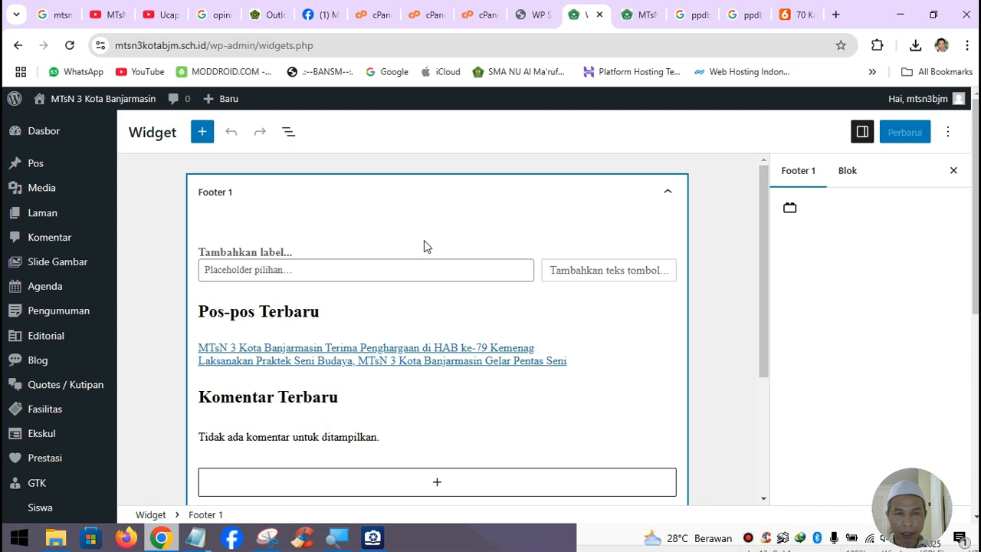
{"action": "left_click", "coordinate": [400, 253]}
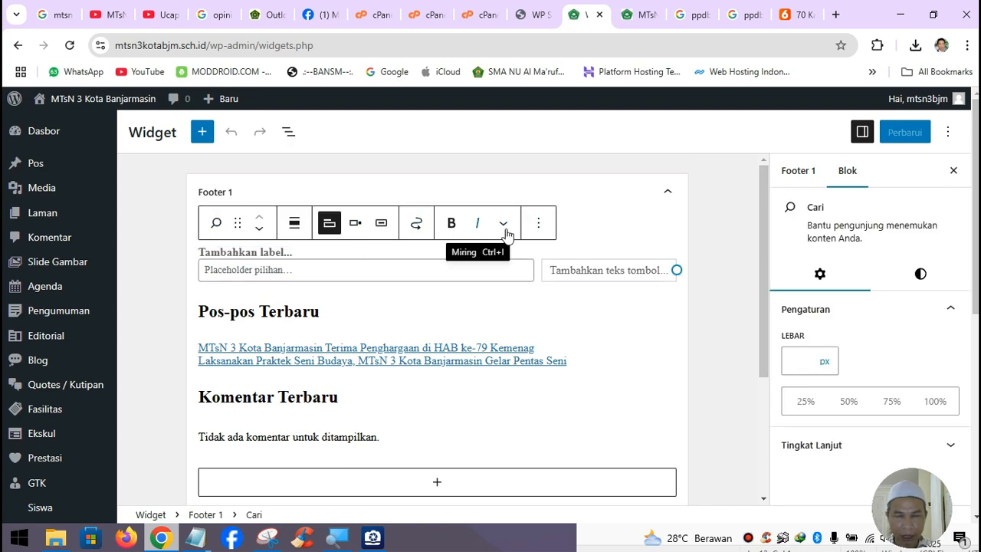
- Delete the search widget, the Pos-pos Terbaru heading and its recent posts group from Footer 1
{"action": "left_click", "coordinate": [546, 228]}
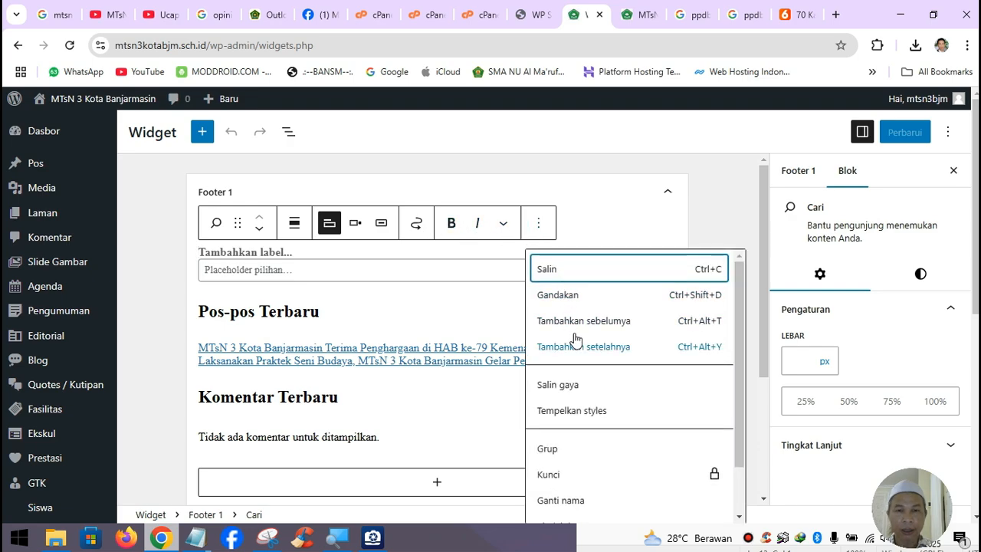
{"action": "scroll", "coordinate": [582, 346], "scroll_direction": "down", "scroll_amount": 2}
{"action": "left_click", "coordinate": [613, 506]}
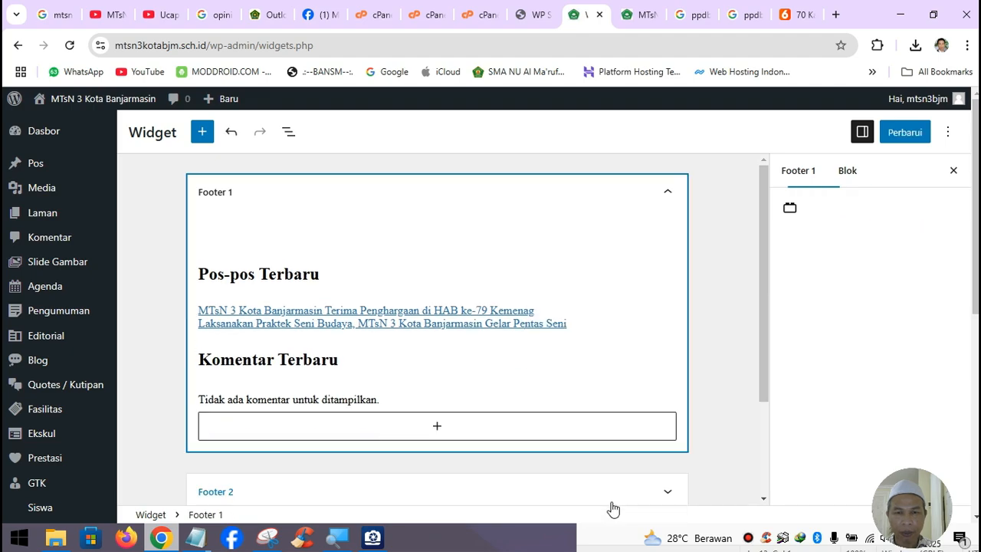
{"action": "left_click", "coordinate": [421, 248]}
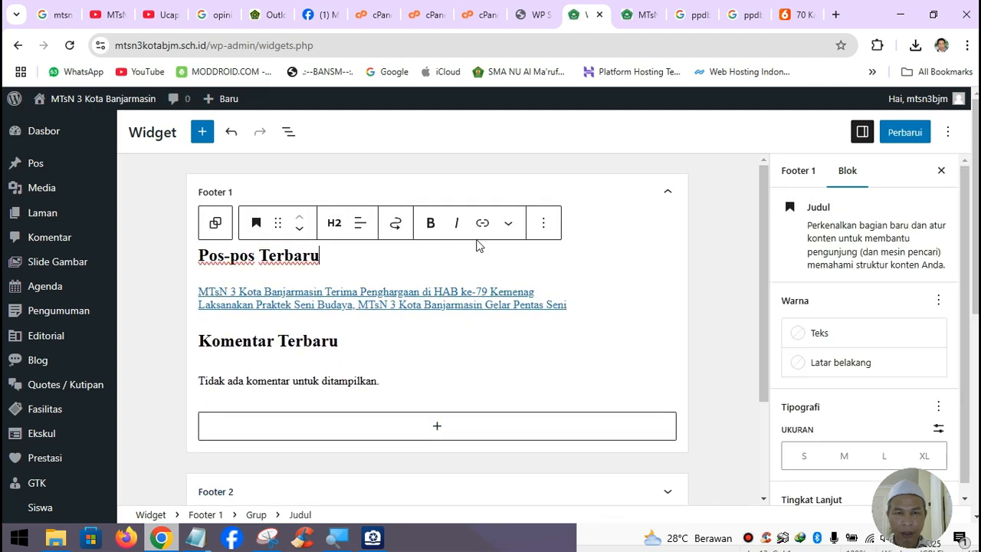
{"action": "left_click", "coordinate": [550, 223]}
{"action": "scroll", "coordinate": [637, 491], "scroll_direction": "down", "scroll_amount": 2}
{"action": "left_click", "coordinate": [633, 510]}
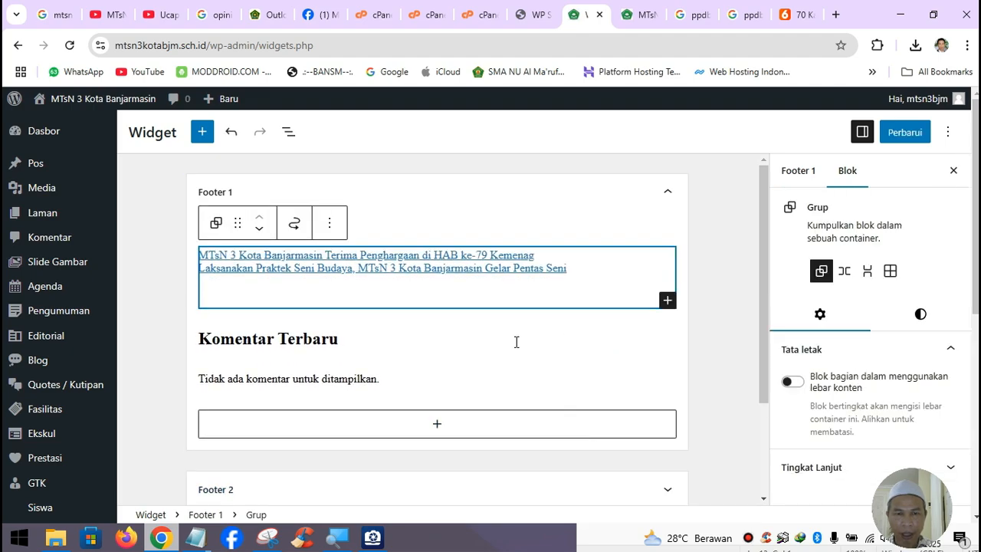
{"action": "left_click", "coordinate": [330, 223]}
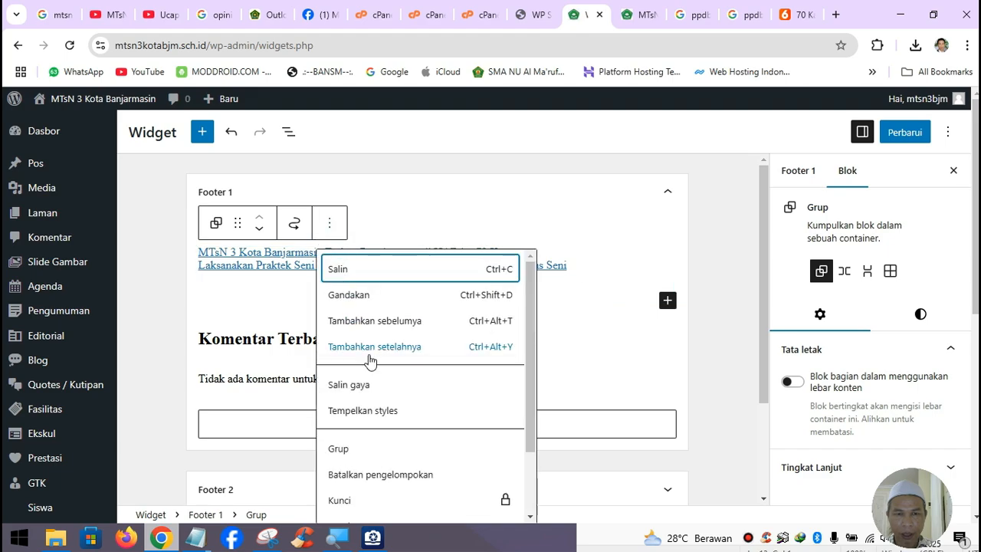
{"action": "scroll", "coordinate": [398, 475], "scroll_direction": "down", "scroll_amount": 2}
{"action": "left_click", "coordinate": [391, 506]}
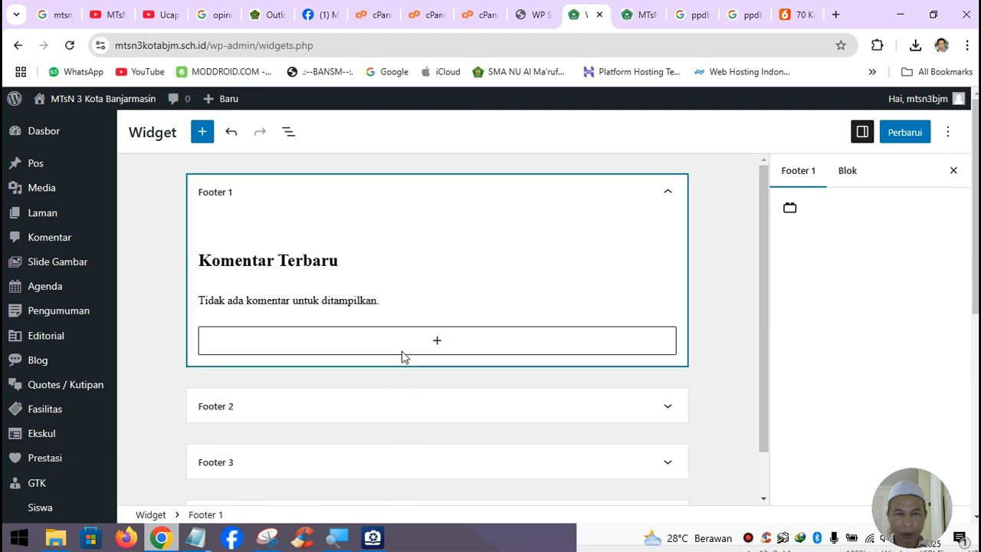
- Delete the Komentar Terbaru heading and its comments group, leaving Footer 1 empty
{"action": "left_click", "coordinate": [405, 261]}
{"action": "left_click", "coordinate": [543, 223]}
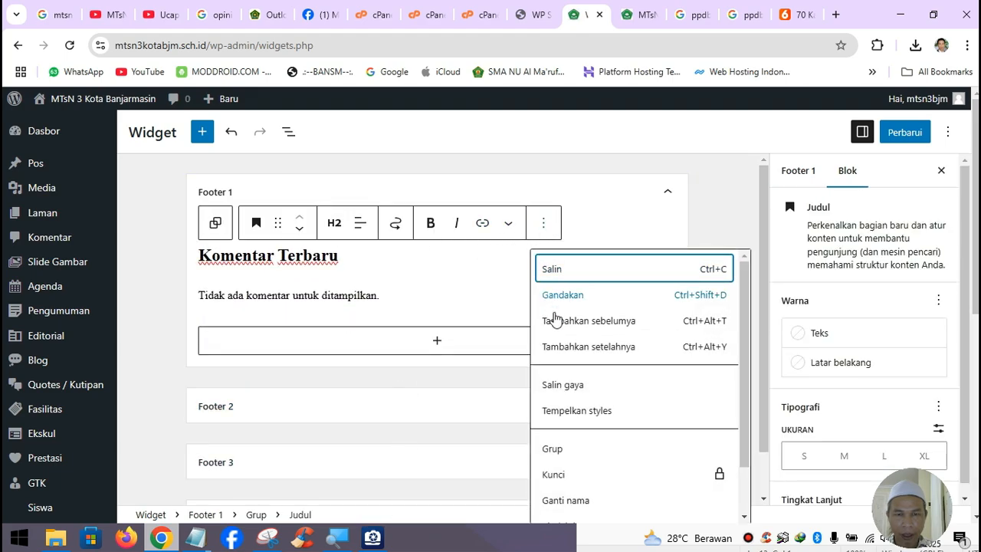
{"action": "scroll", "coordinate": [567, 383], "scroll_direction": "down", "scroll_amount": 2}
{"action": "left_click", "coordinate": [600, 507]}
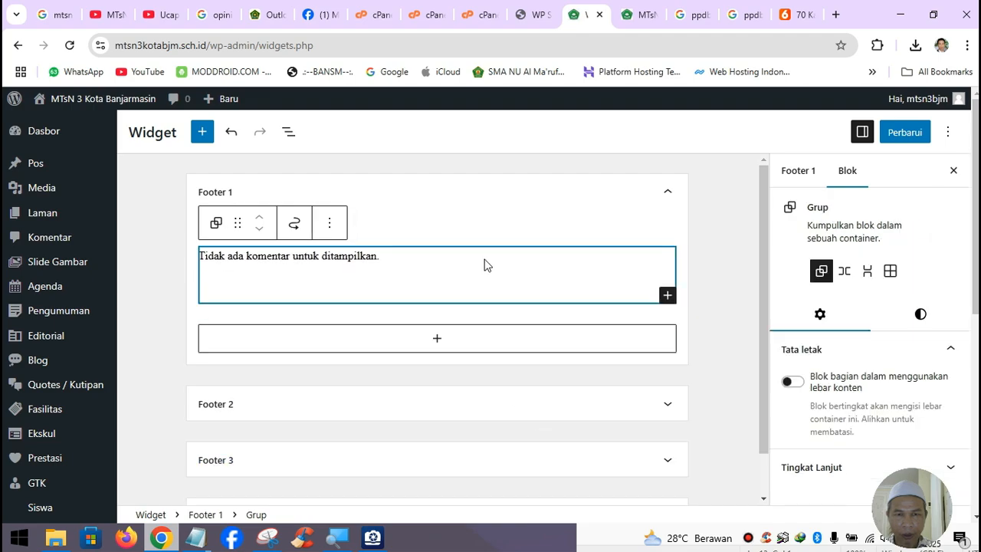
{"action": "left_click", "coordinate": [335, 220]}
{"action": "scroll", "coordinate": [427, 453], "scroll_direction": "down", "scroll_amount": 2}
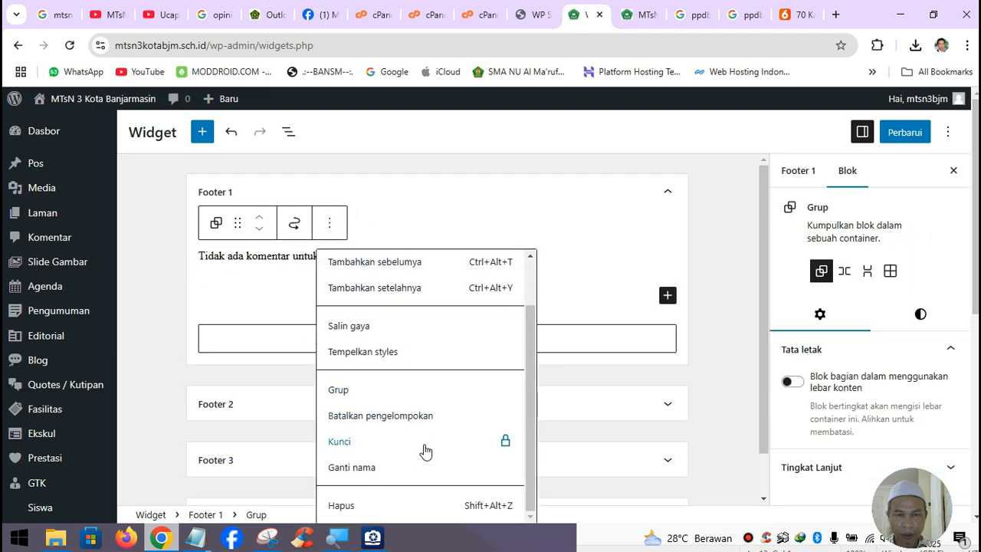
{"action": "left_click", "coordinate": [416, 509]}
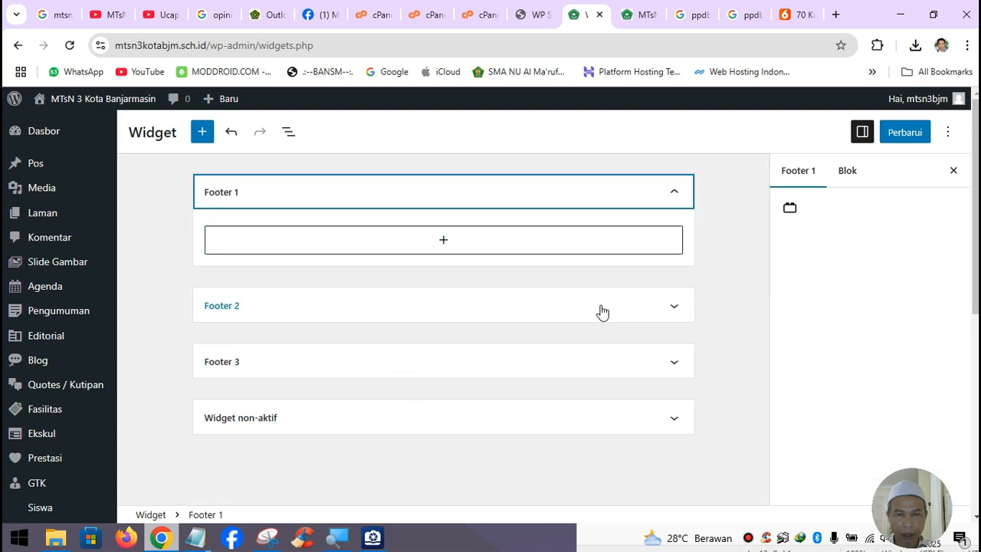
- Expand Footer 2 and delete its Arsip heading and archive list group
{"action": "left_click", "coordinate": [654, 311]}
{"action": "scroll", "coordinate": [543, 324], "scroll_direction": "down", "scroll_amount": 1}
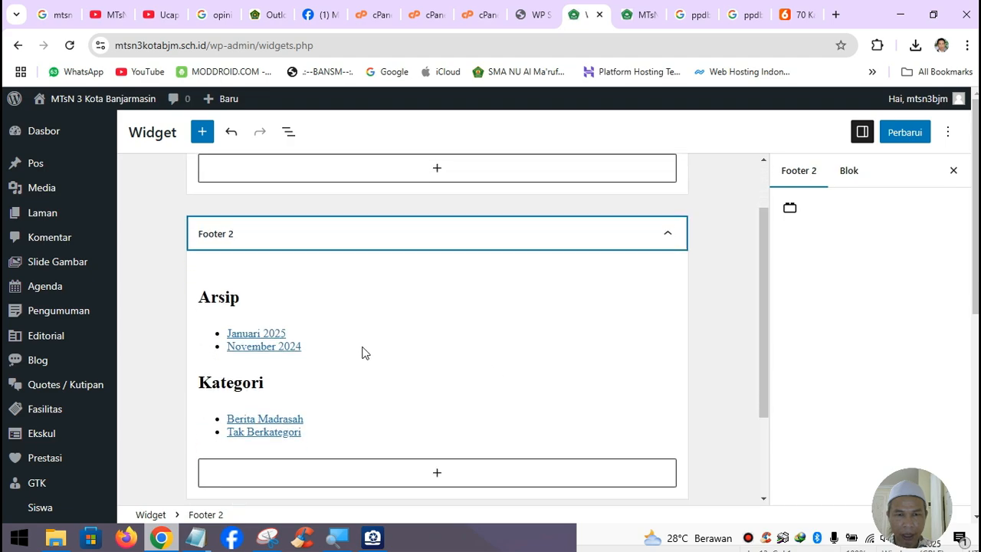
{"action": "left_click", "coordinate": [281, 303]}
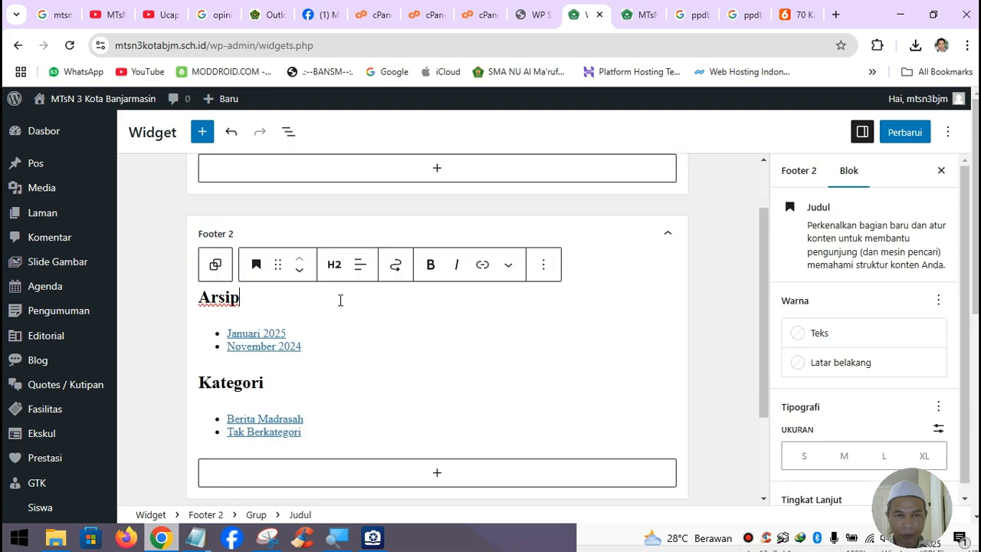
{"action": "left_click", "coordinate": [545, 278]}
{"action": "scroll", "coordinate": [583, 383], "scroll_direction": "down", "scroll_amount": 3}
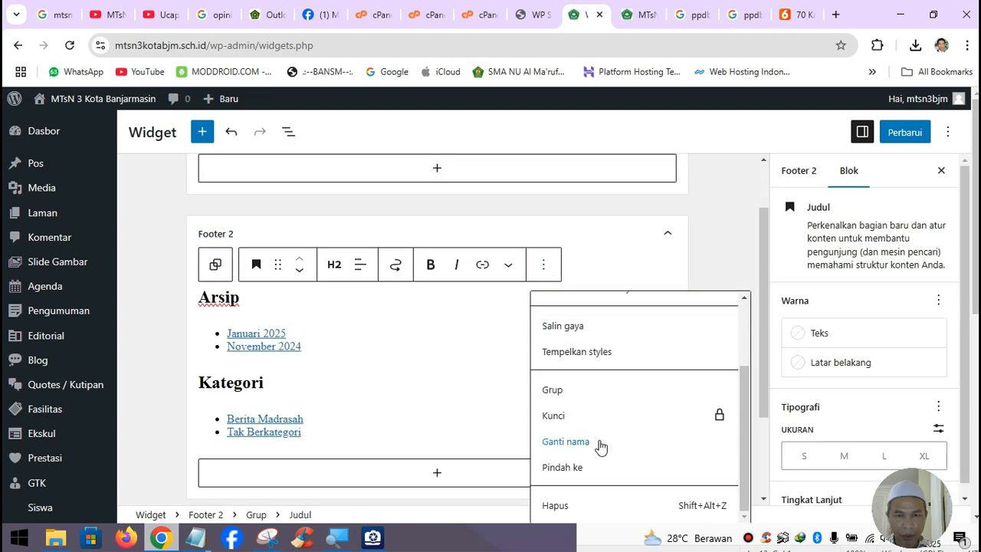
{"action": "left_click", "coordinate": [568, 507]}
{"action": "left_click", "coordinate": [329, 264]}
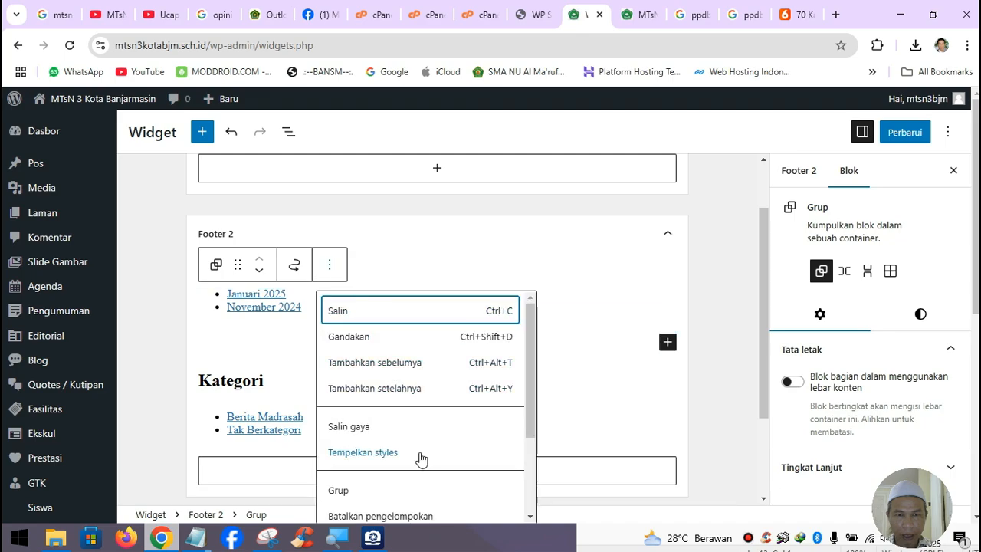
{"action": "scroll", "coordinate": [426, 467], "scroll_direction": "down", "scroll_amount": 3}
{"action": "left_click", "coordinate": [404, 506]}
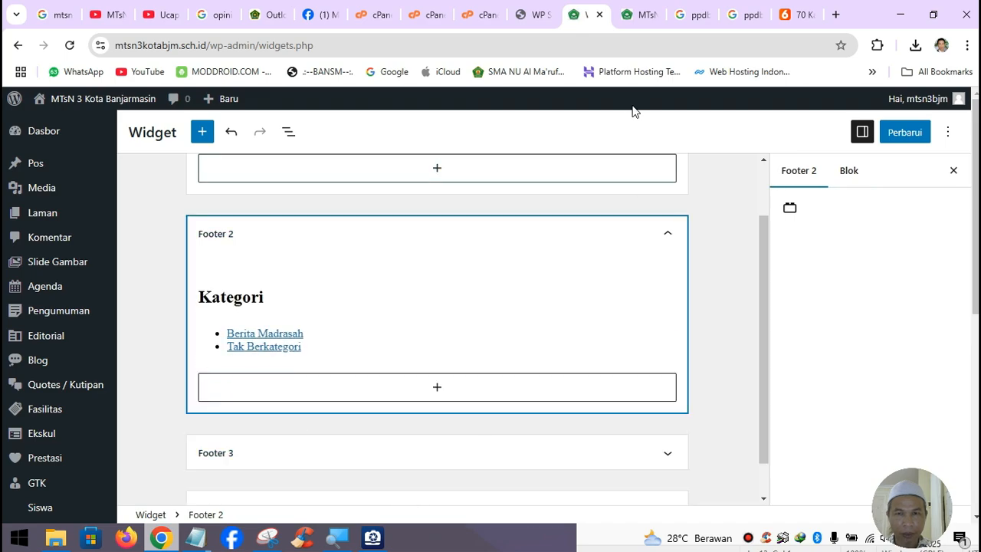
- Delete the Kategori heading and category list group, emptying Footer 2
{"action": "left_click", "coordinate": [640, 16]}
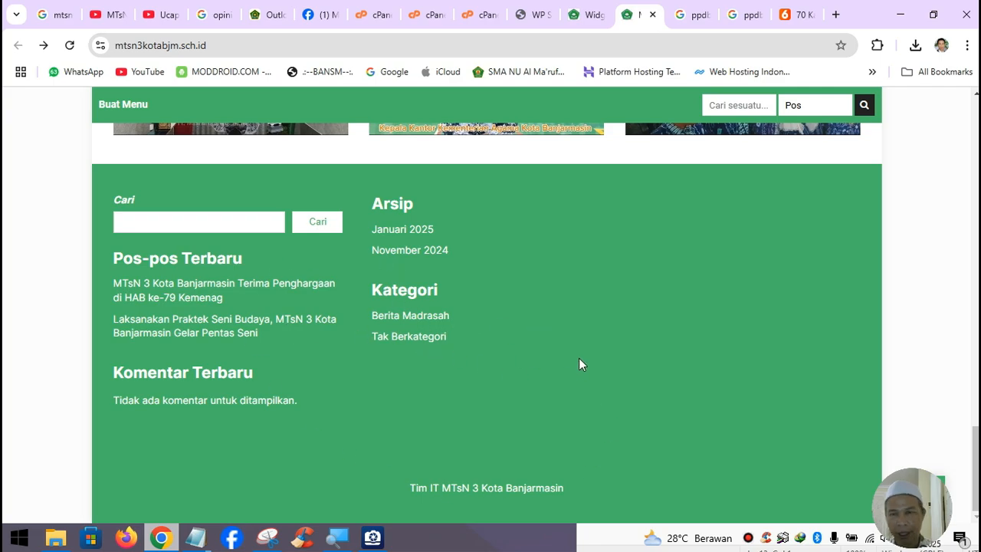
{"action": "scroll", "coordinate": [633, 284], "scroll_direction": "up", "scroll_amount": 2}
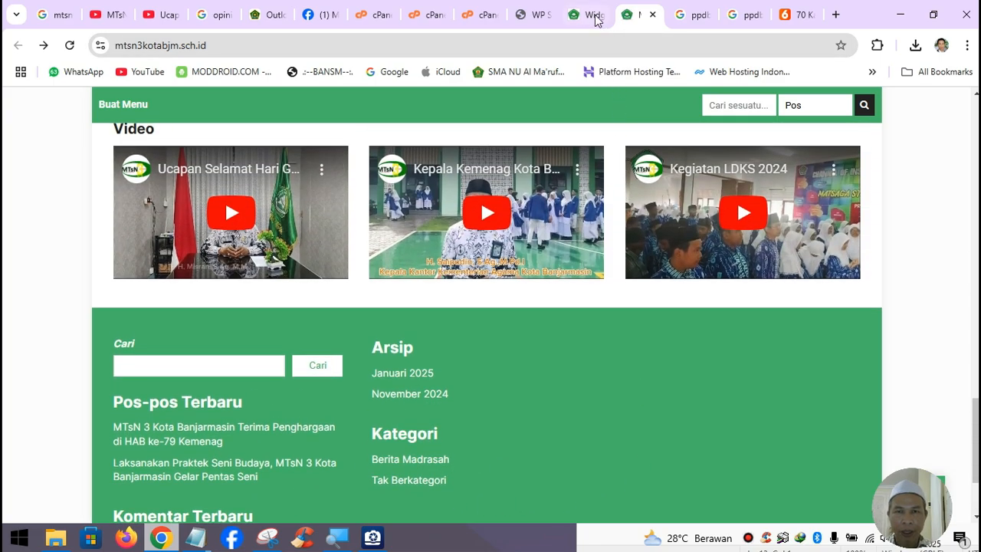
{"action": "left_click", "coordinate": [590, 15]}
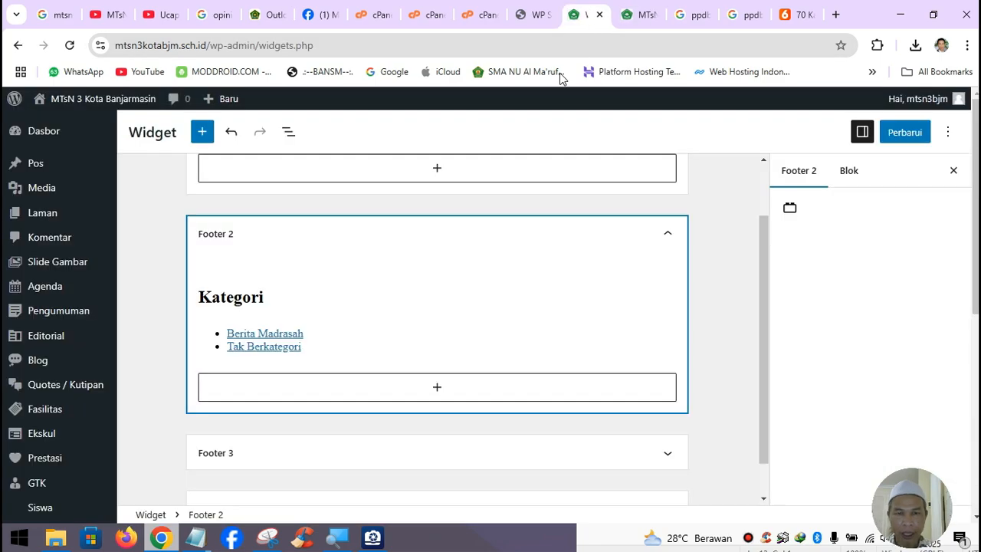
{"action": "left_click", "coordinate": [267, 297]}
{"action": "left_click", "coordinate": [545, 273]}
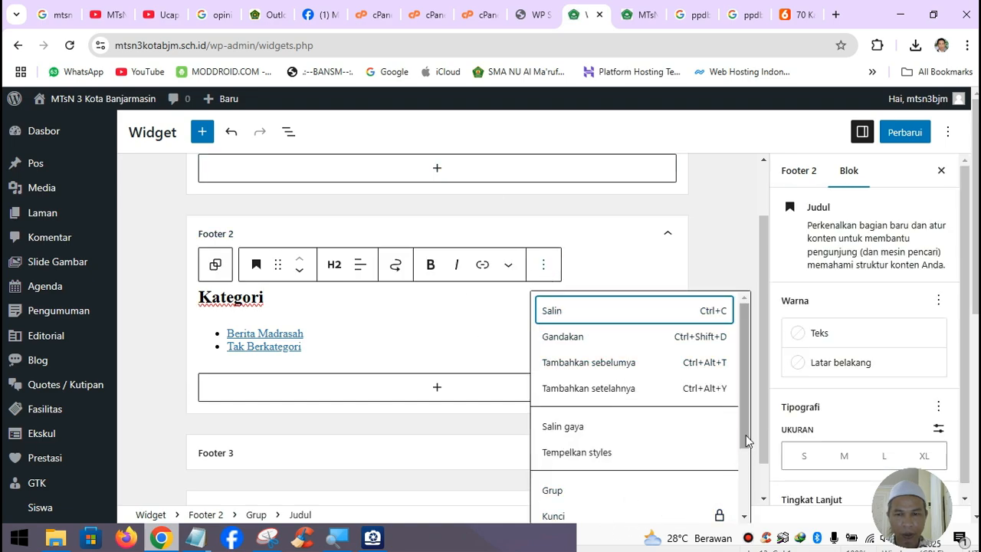
{"action": "left_click_drag", "start_coordinate": [744, 437], "coordinate": [746, 506]}
{"action": "left_click", "coordinate": [648, 507]}
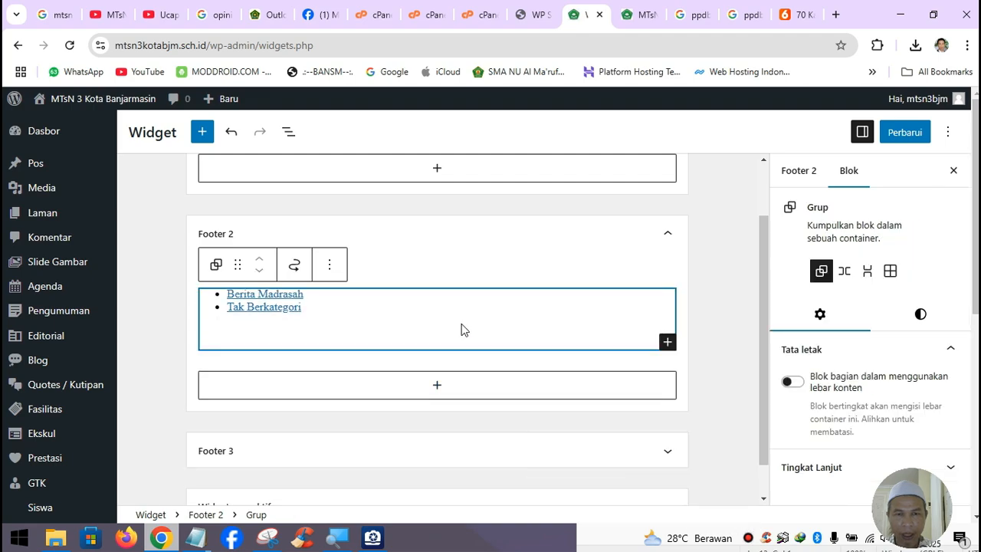
{"action": "left_click", "coordinate": [329, 265]}
{"action": "scroll", "coordinate": [422, 431], "scroll_direction": "down", "scroll_amount": 3}
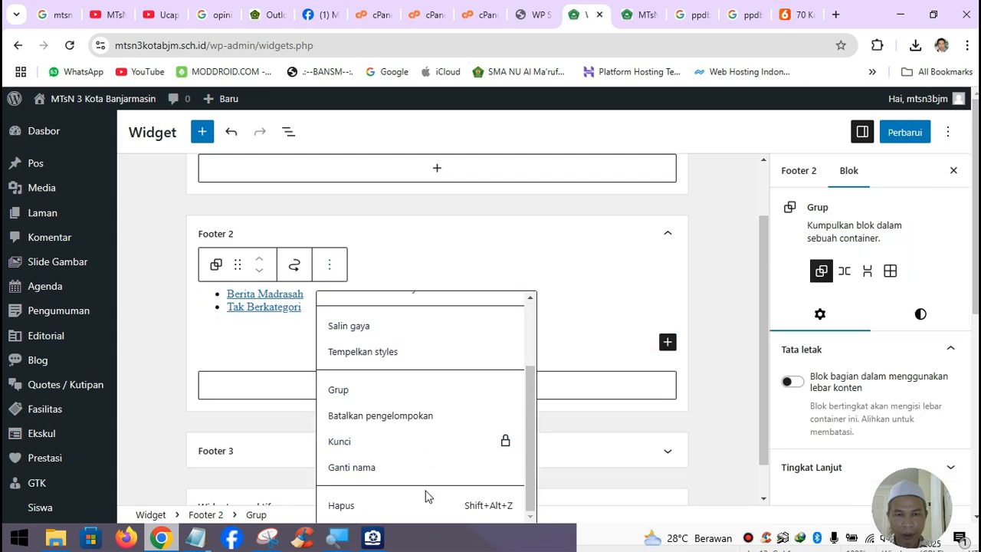
{"action": "left_click", "coordinate": [412, 512]}
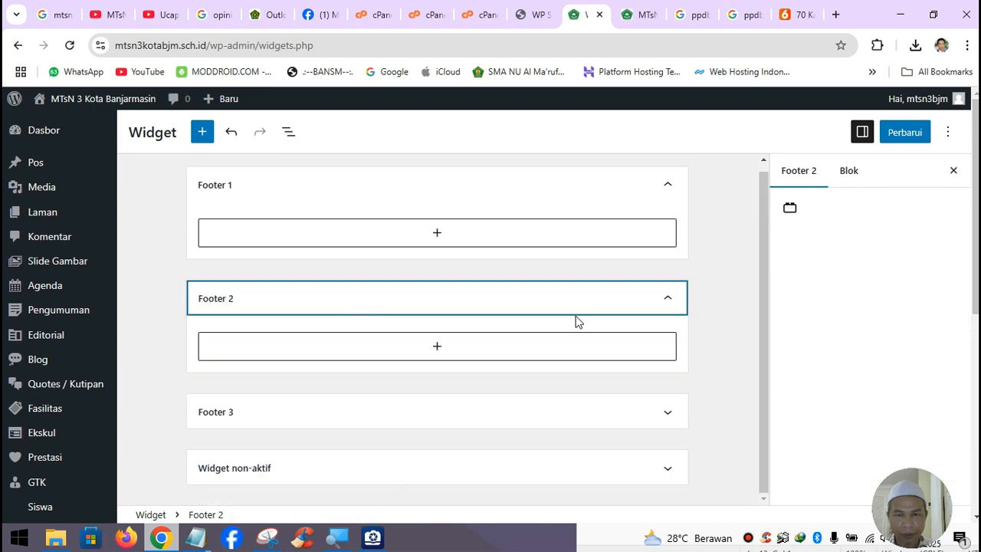
- Collapse the footer areas, save the widget changes with Perbarui, and view the live homepage
{"action": "scroll", "coordinate": [511, 407], "scroll_direction": "down", "scroll_amount": 1}
{"action": "left_click", "coordinate": [511, 408]}
{"action": "scroll", "coordinate": [508, 416], "scroll_direction": "down", "scroll_amount": 1}
{"action": "scroll", "coordinate": [508, 416], "scroll_direction": "up", "scroll_amount": 1}
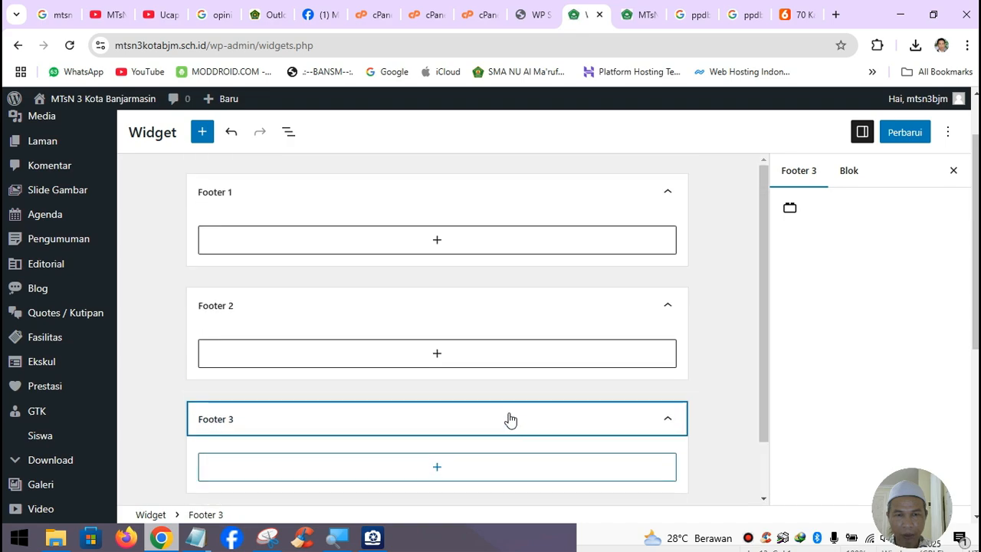
{"action": "left_click", "coordinate": [495, 317]}
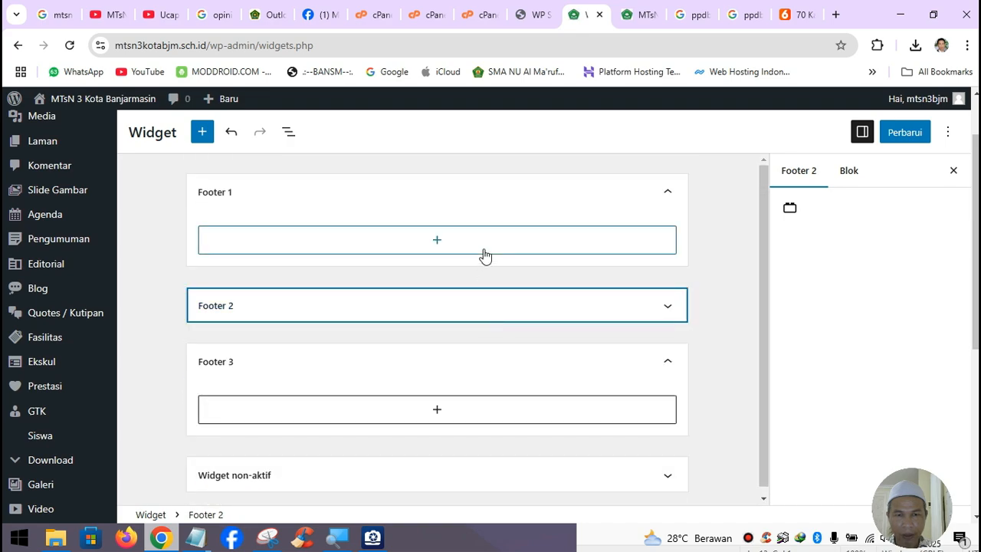
{"action": "left_click", "coordinate": [519, 201]}
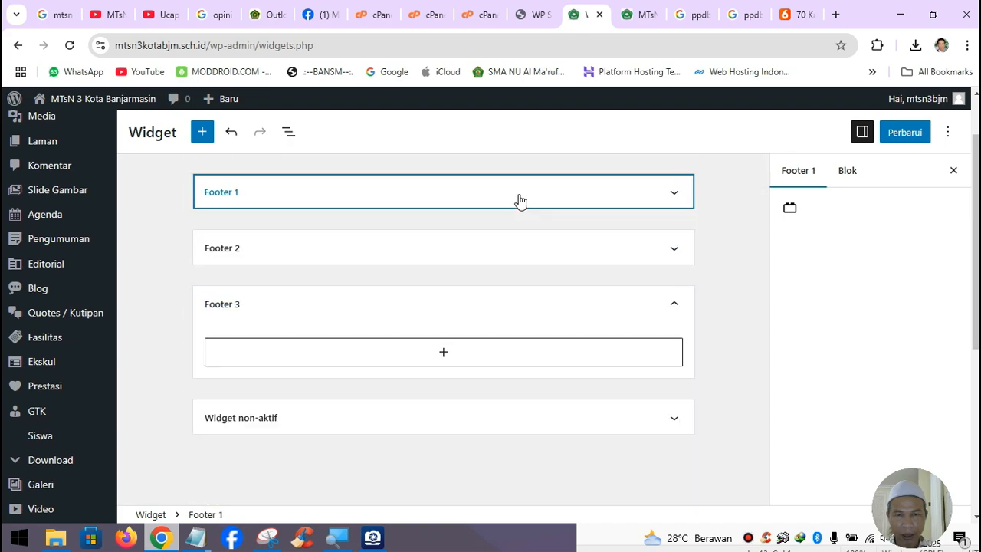
{"action": "left_click", "coordinate": [909, 146]}
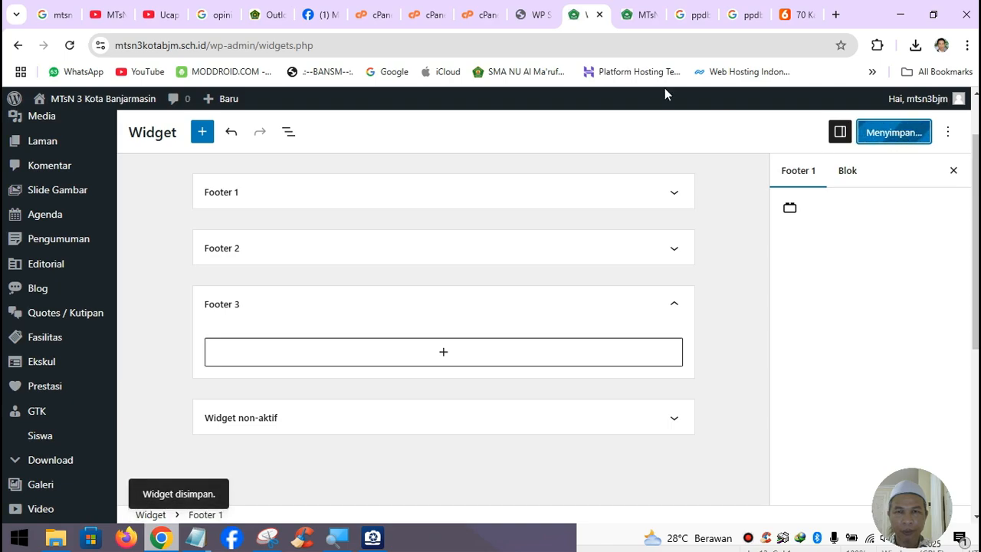
{"action": "left_click", "coordinate": [646, 18]}
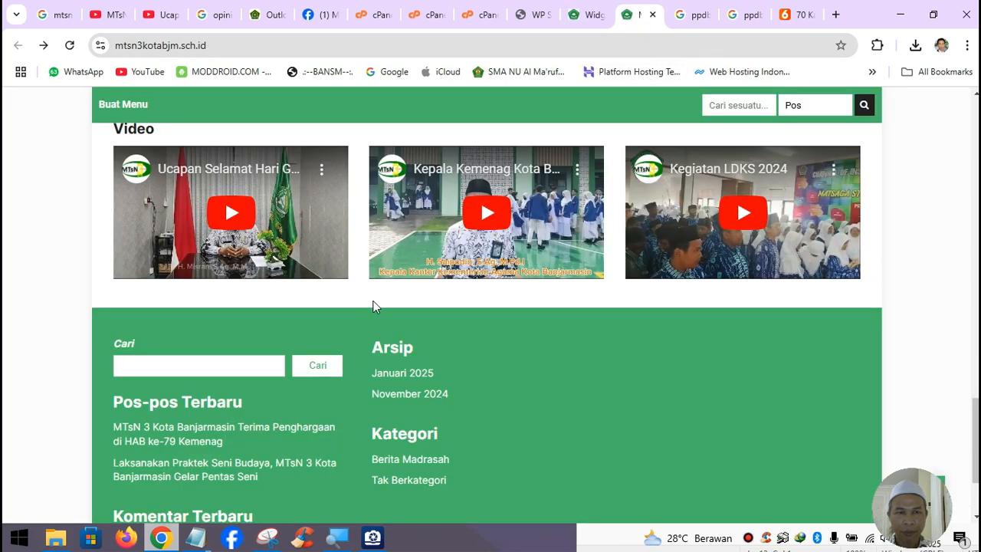
- Reload the school homepage and scroll through its sections, from the video row up to Editorial Kepsek
{"action": "scroll", "coordinate": [373, 306], "scroll_direction": "up", "scroll_amount": 4}
{"action": "scroll", "coordinate": [375, 307], "scroll_direction": "down", "scroll_amount": 4}
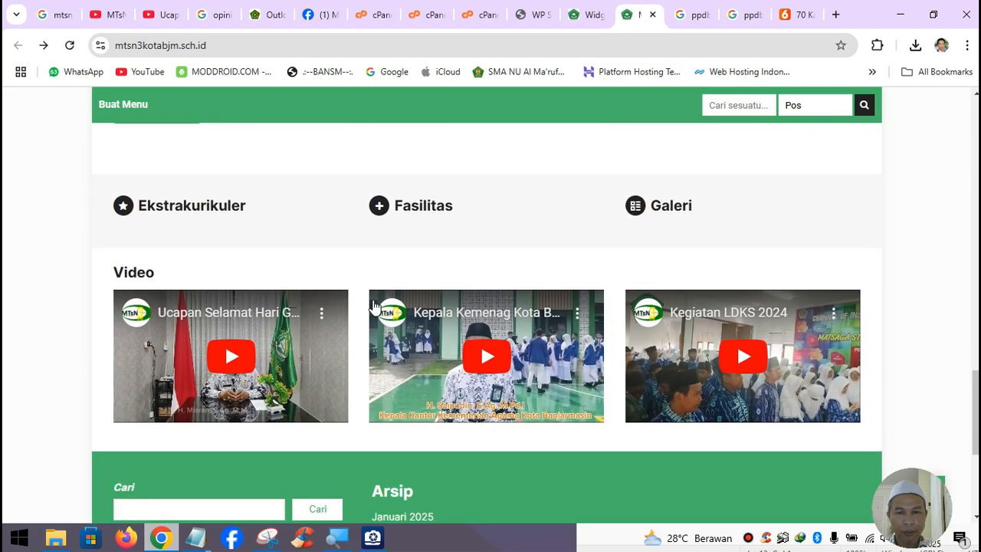
{"action": "scroll", "coordinate": [375, 306], "scroll_direction": "up", "scroll_amount": 4}
{"action": "scroll", "coordinate": [375, 306], "scroll_direction": "up", "scroll_amount": 10}
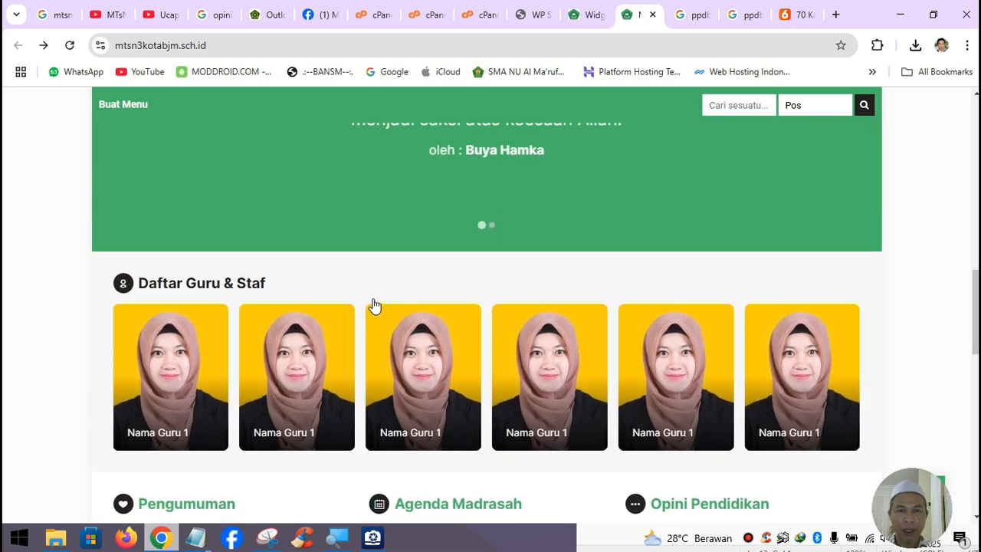
{"action": "left_click", "coordinate": [70, 46]}
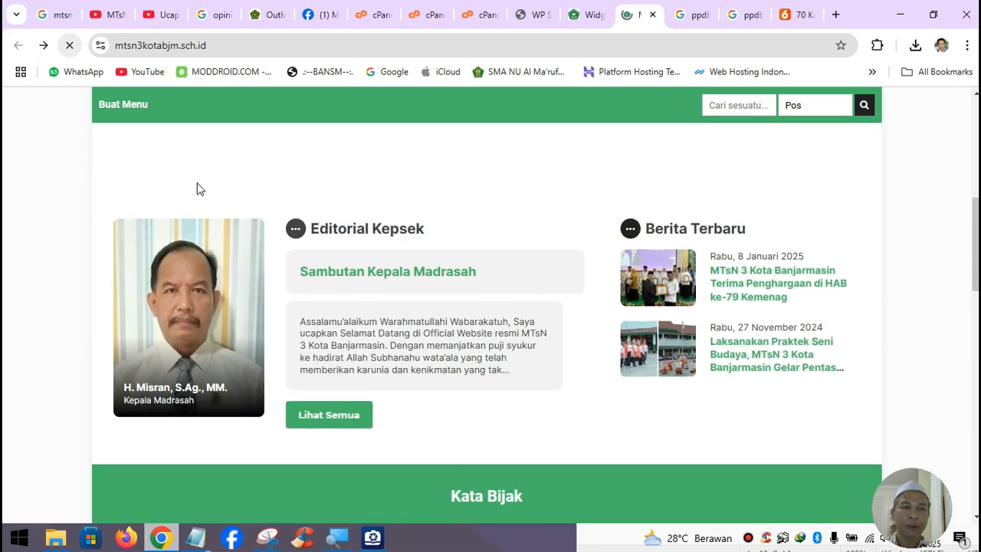
{"action": "scroll", "coordinate": [566, 341], "scroll_direction": "down", "scroll_amount": 10}
{"action": "scroll", "coordinate": [569, 353], "scroll_direction": "down", "scroll_amount": 3}
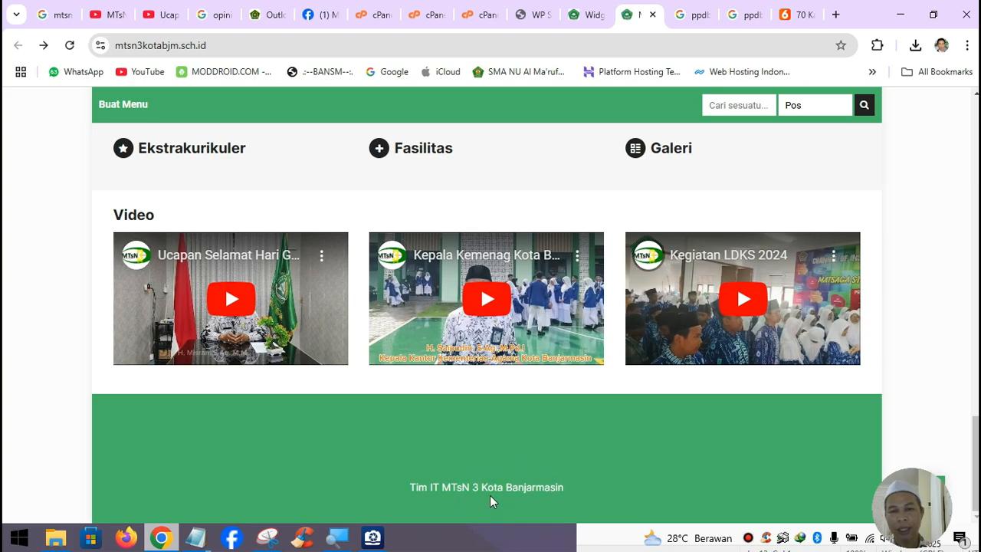
{"action": "scroll", "coordinate": [490, 495], "scroll_direction": "up", "scroll_amount": 5}
{"action": "scroll", "coordinate": [489, 497], "scroll_direction": "up", "scroll_amount": 12}
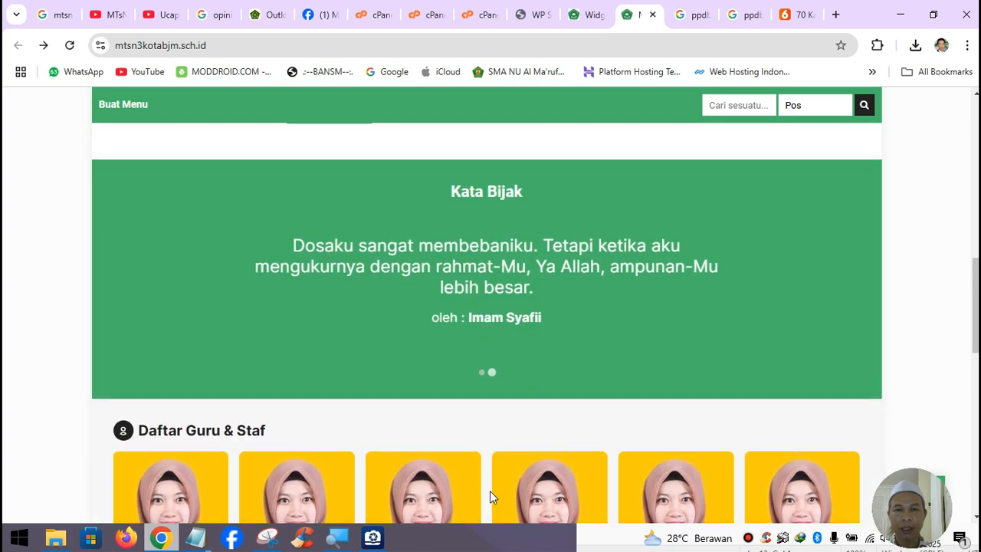
{"action": "scroll", "coordinate": [495, 490], "scroll_direction": "down", "scroll_amount": 10}
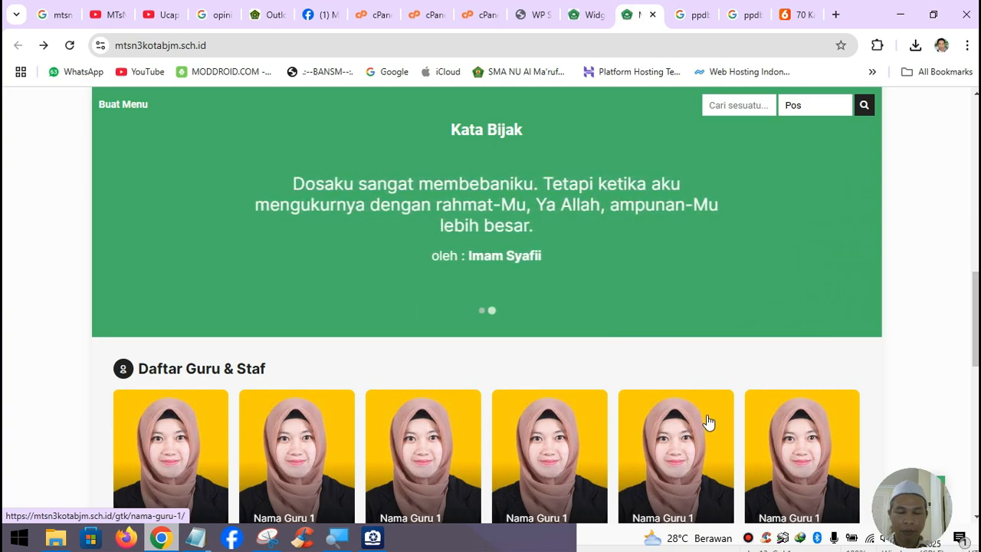
{"action": "scroll", "coordinate": [708, 421], "scroll_direction": "up", "scroll_amount": 8}
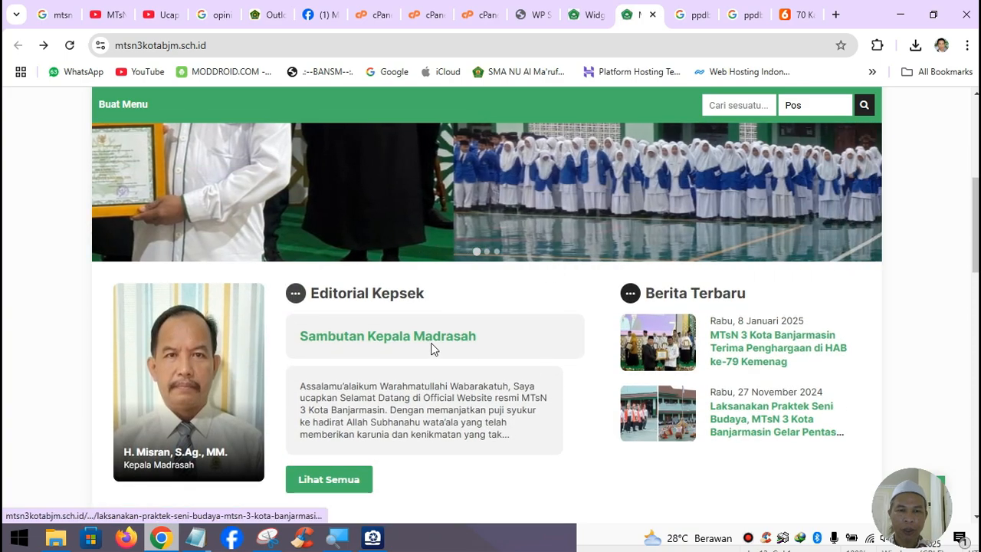
{"action": "scroll", "coordinate": [677, 326], "scroll_direction": "down", "scroll_amount": 8}
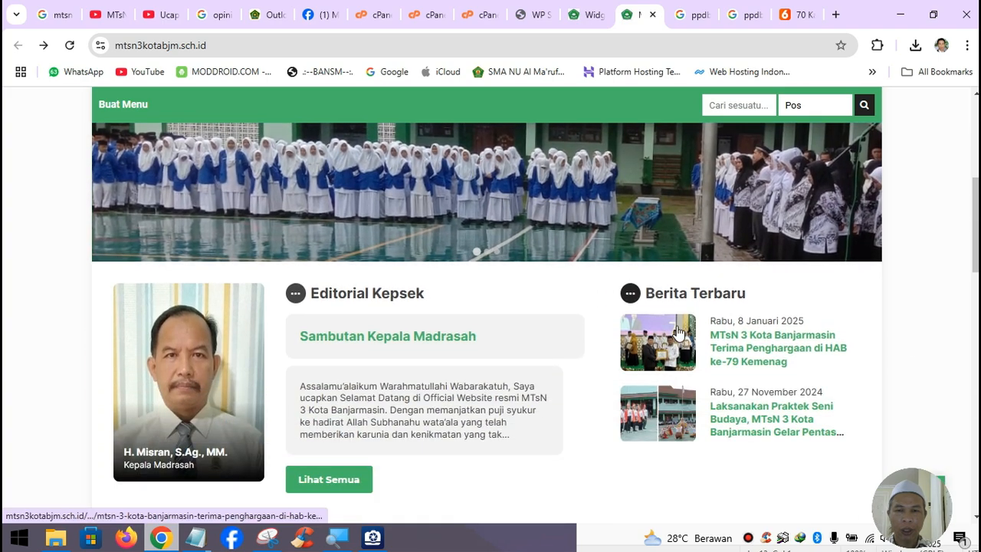
{"action": "scroll", "coordinate": [676, 332], "scroll_direction": "down", "scroll_amount": 6}
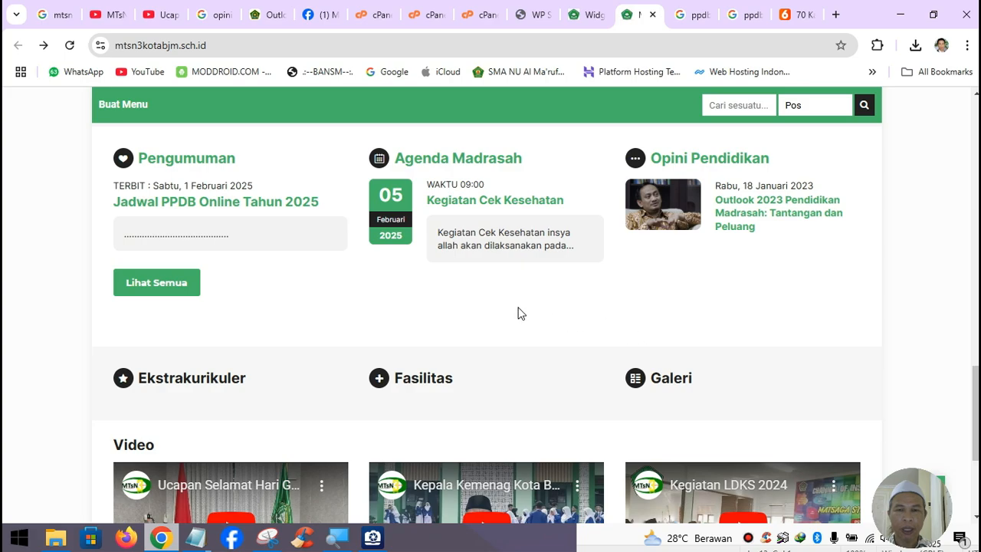
{"action": "scroll", "coordinate": [518, 312], "scroll_direction": "down", "scroll_amount": 2}
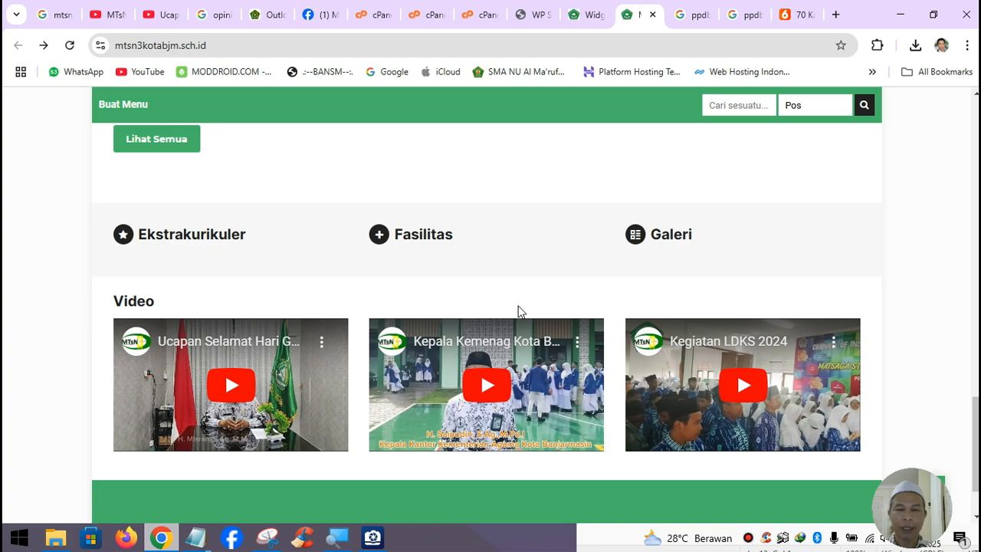
{"action": "scroll", "coordinate": [518, 311], "scroll_direction": "down", "scroll_amount": 2}
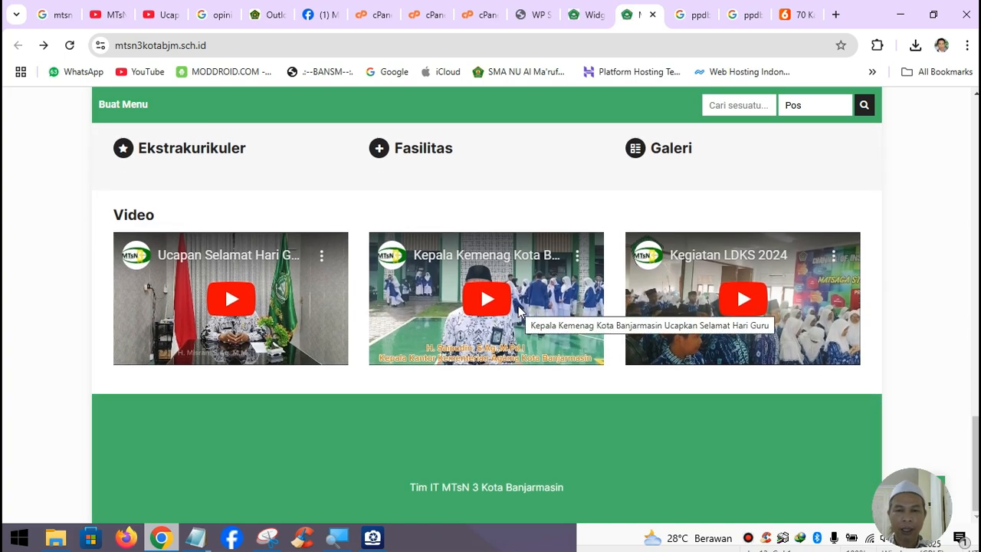
{"action": "scroll", "coordinate": [518, 309], "scroll_direction": "up", "scroll_amount": 6}
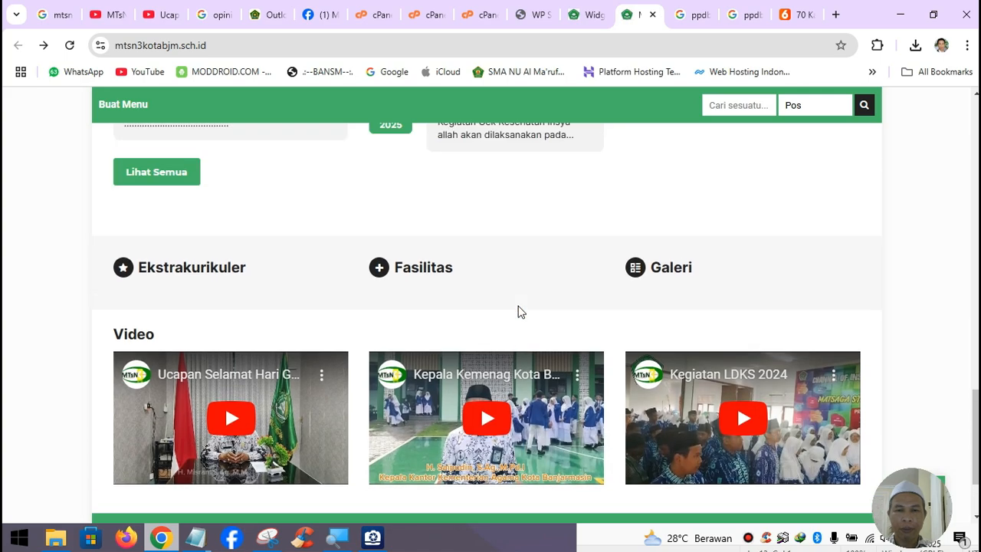
{"action": "scroll", "coordinate": [518, 310], "scroll_direction": "up", "scroll_amount": 2}
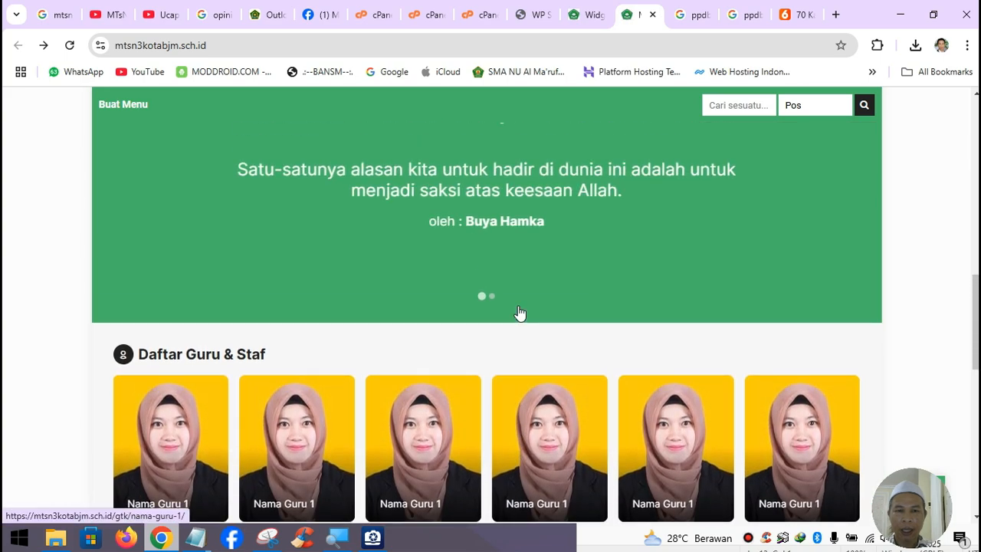
{"action": "scroll", "coordinate": [518, 311], "scroll_direction": "up", "scroll_amount": 3}
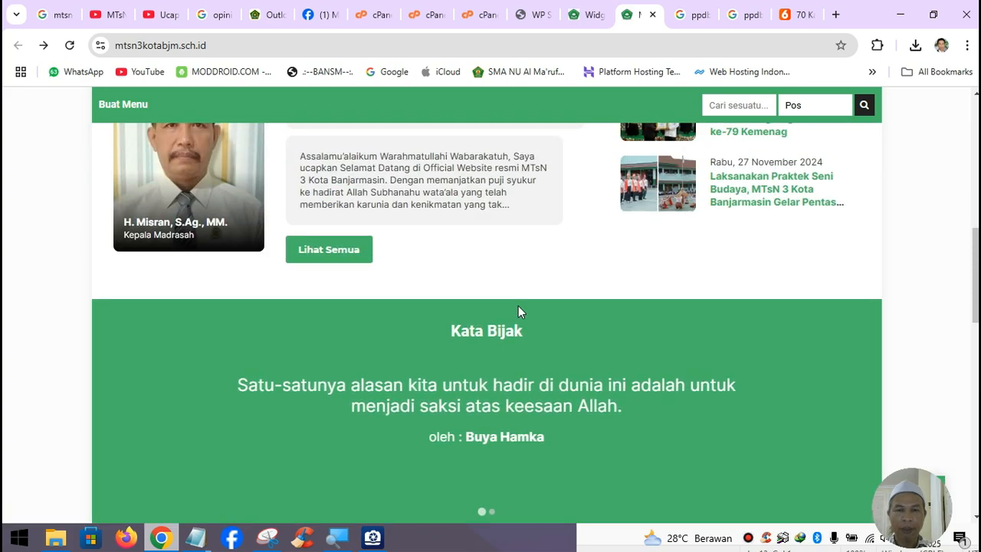
{"action": "scroll", "coordinate": [518, 306], "scroll_direction": "up", "scroll_amount": 2}
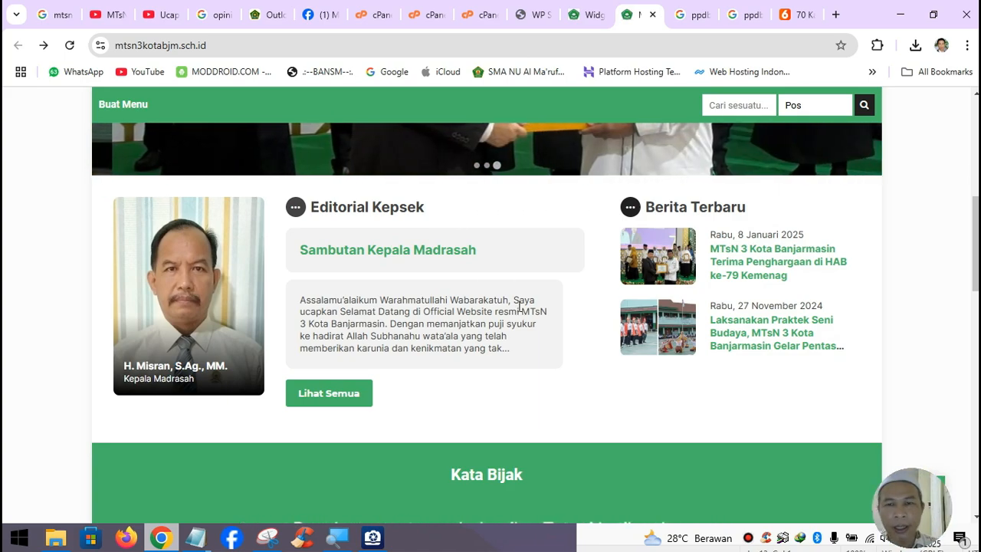
{"action": "scroll", "coordinate": [549, 391], "scroll_direction": "up", "scroll_amount": 5}
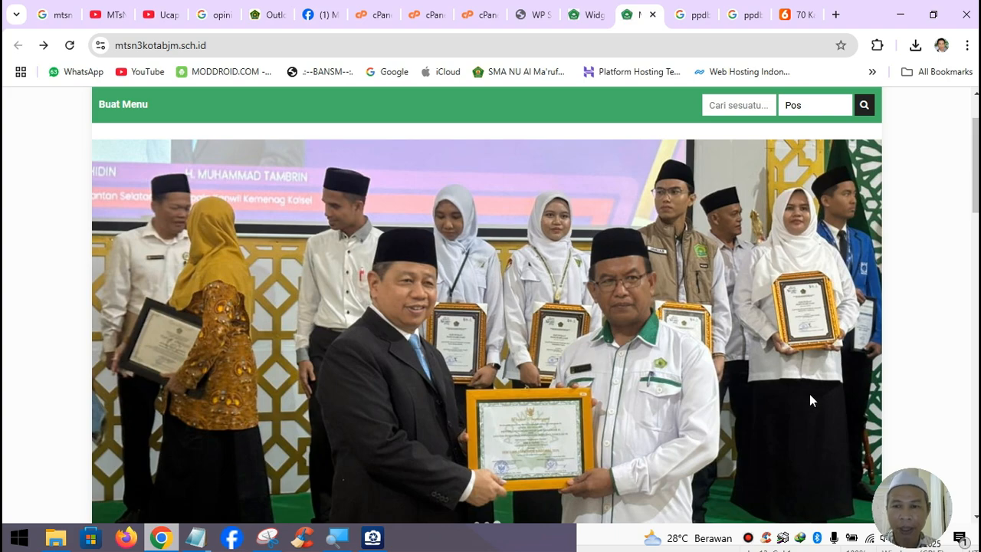
- Scroll the homepage down and back up to the running-text banner and gate slider
{"action": "scroll", "coordinate": [809, 394], "scroll_direction": "down", "scroll_amount": 7}
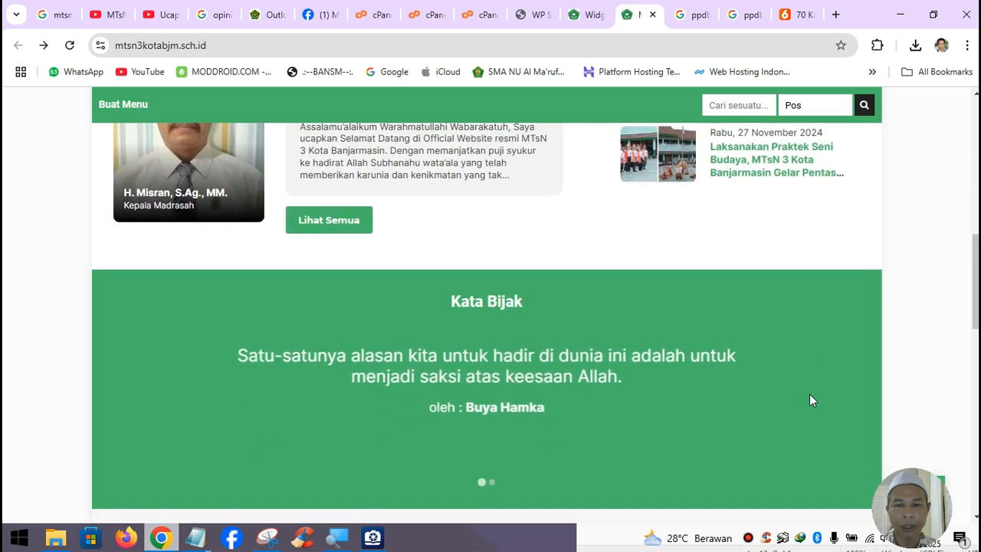
{"action": "scroll", "coordinate": [811, 399], "scroll_direction": "down", "scroll_amount": 7}
{"action": "scroll", "coordinate": [812, 399], "scroll_direction": "down", "scroll_amount": 4}
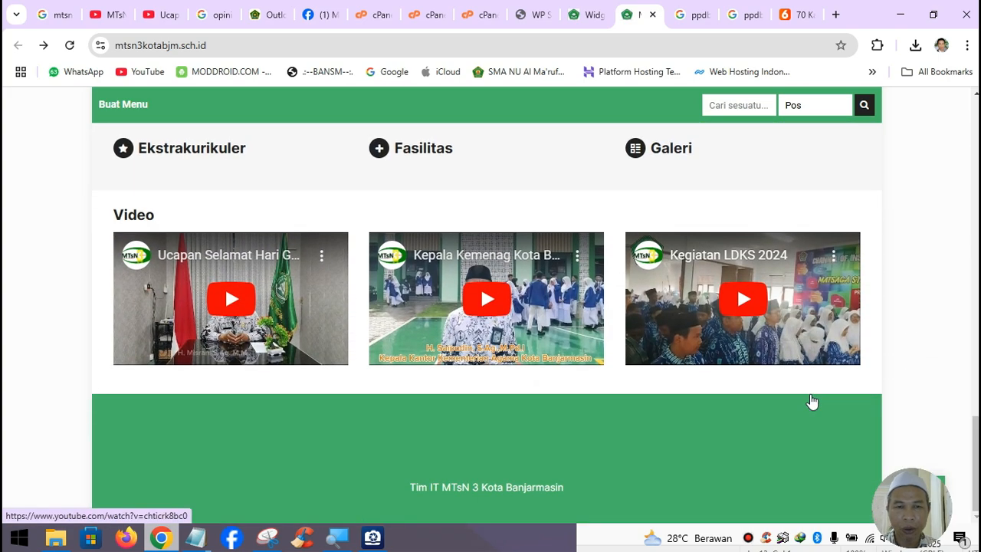
{"action": "scroll", "coordinate": [812, 400], "scroll_direction": "up", "scroll_amount": 2}
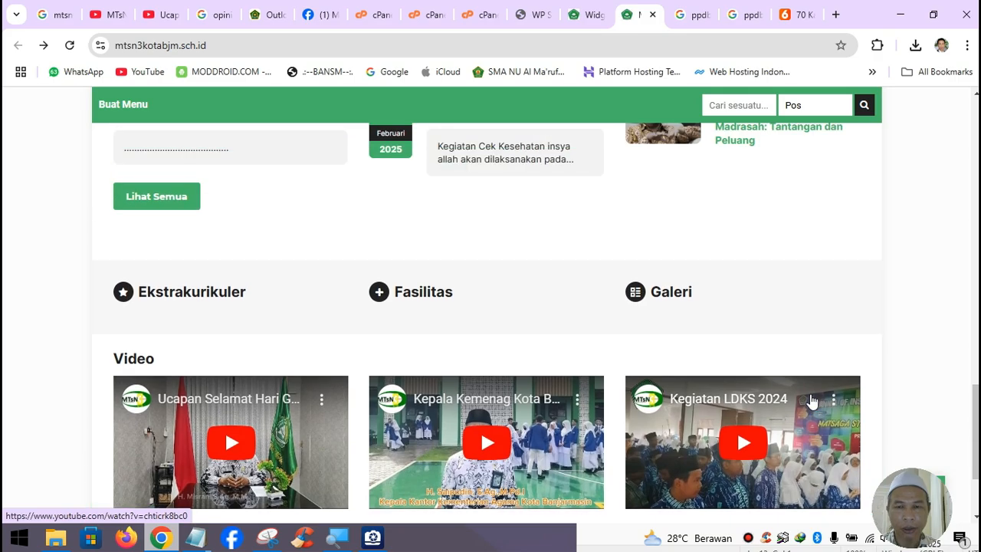
{"action": "scroll", "coordinate": [812, 399], "scroll_direction": "up", "scroll_amount": 10}
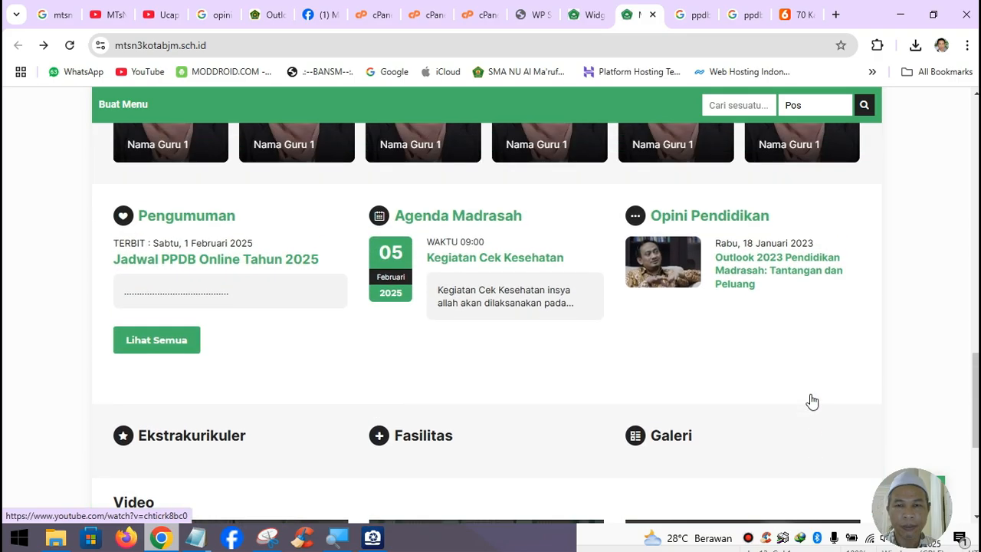
{"action": "scroll", "coordinate": [812, 401], "scroll_direction": "up", "scroll_amount": 8}
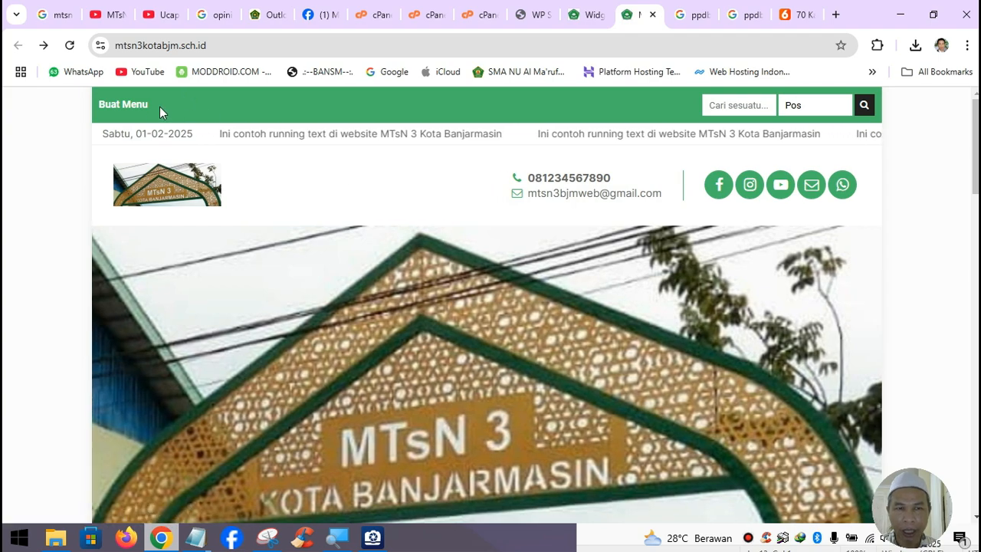
- In Tampilan > Menu, add the Berita Madrasah category from Kategori to Menu 1
{"action": "left_click", "coordinate": [586, 19]}
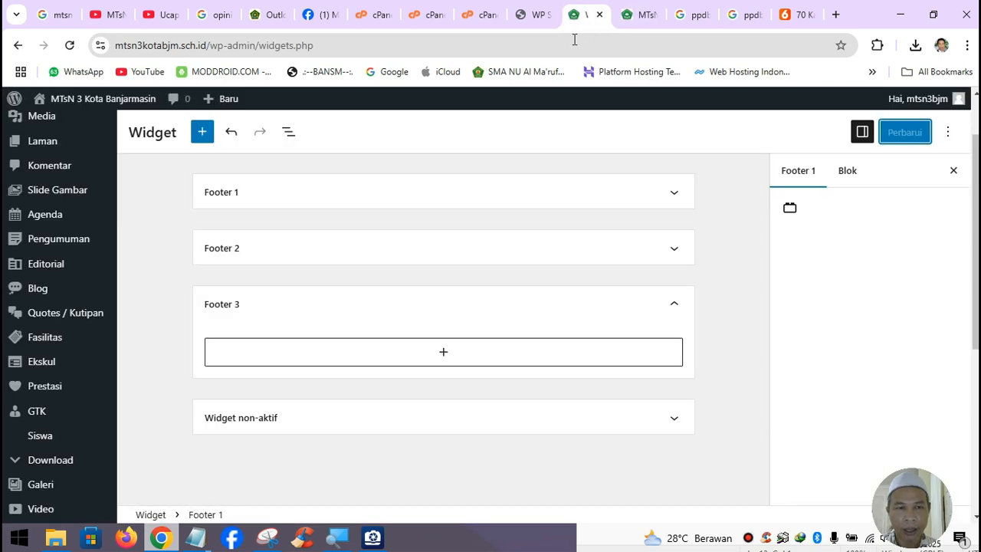
{"action": "mouse_move", "coordinate": [72, 479]}
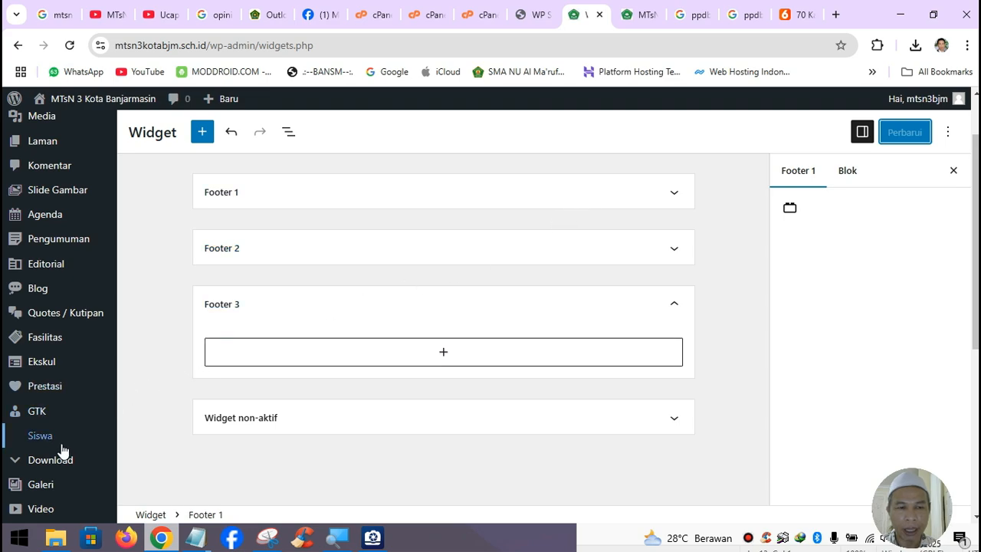
{"action": "scroll", "coordinate": [64, 482], "scroll_direction": "down", "scroll_amount": 2}
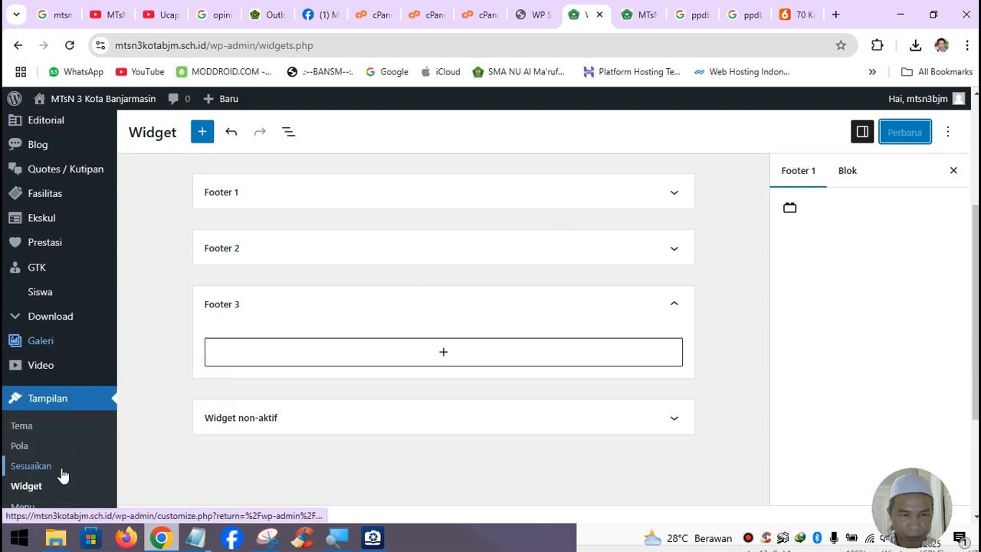
{"action": "left_click", "coordinate": [39, 507]}
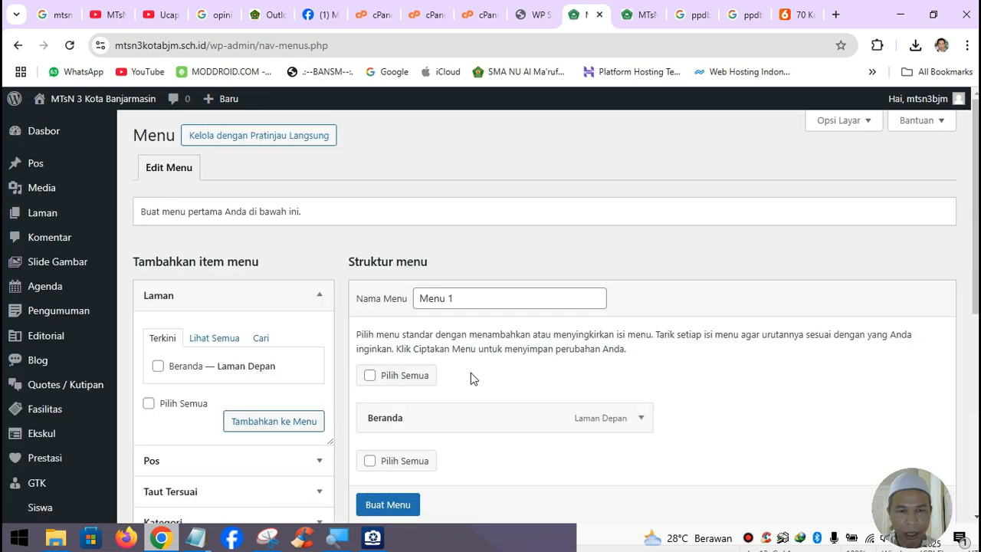
{"action": "scroll", "coordinate": [174, 390], "scroll_direction": "down", "scroll_amount": 1}
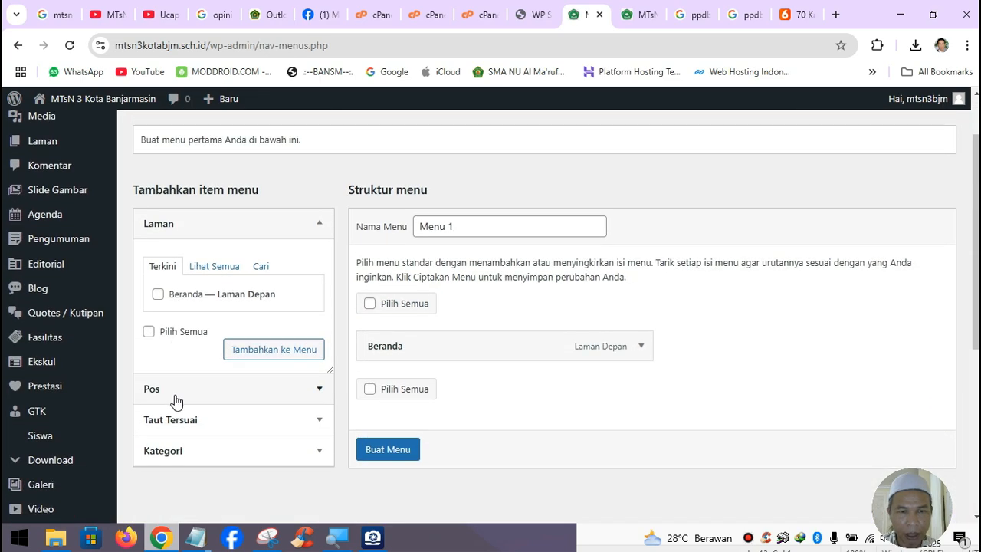
{"action": "left_click", "coordinate": [224, 390]}
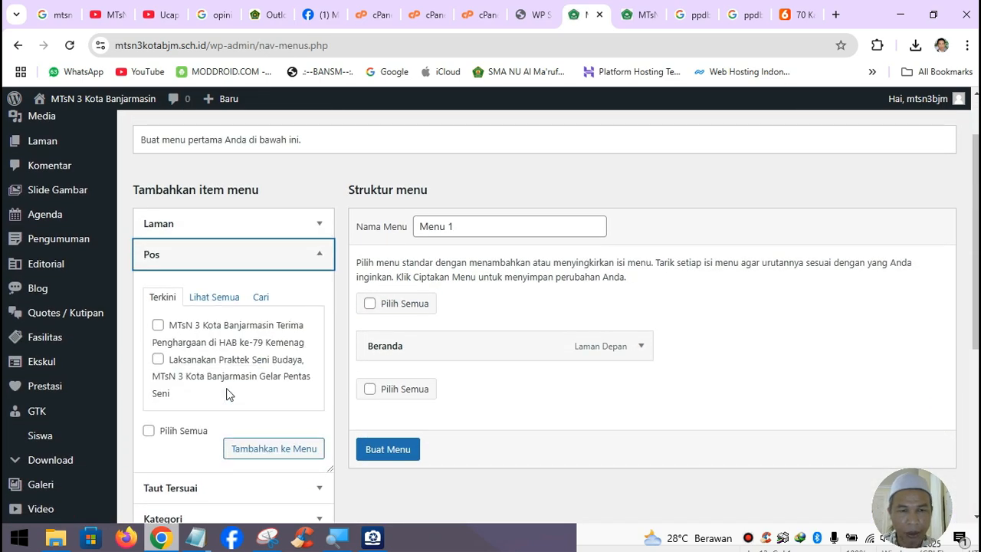
{"action": "scroll", "coordinate": [229, 380], "scroll_direction": "down", "scroll_amount": 2}
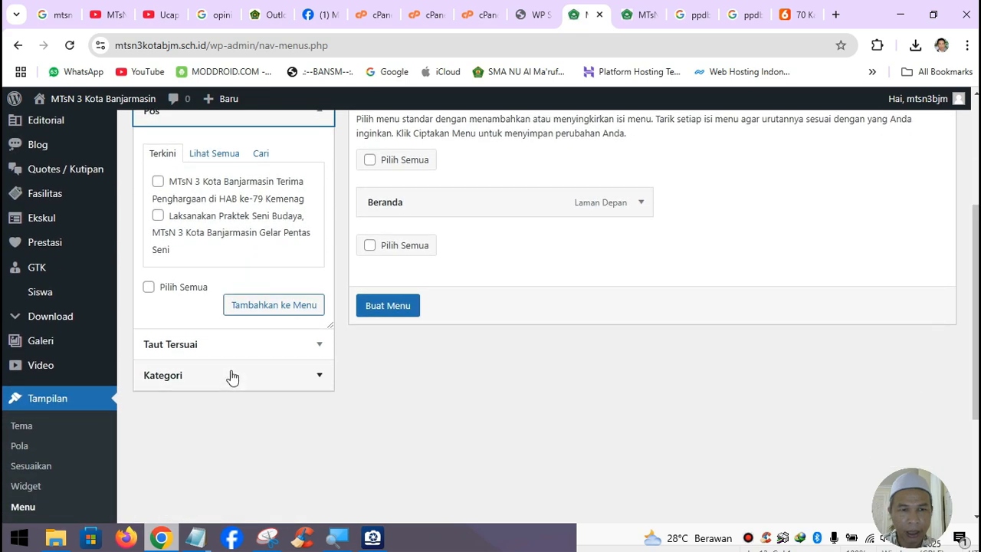
{"action": "left_click", "coordinate": [230, 375]}
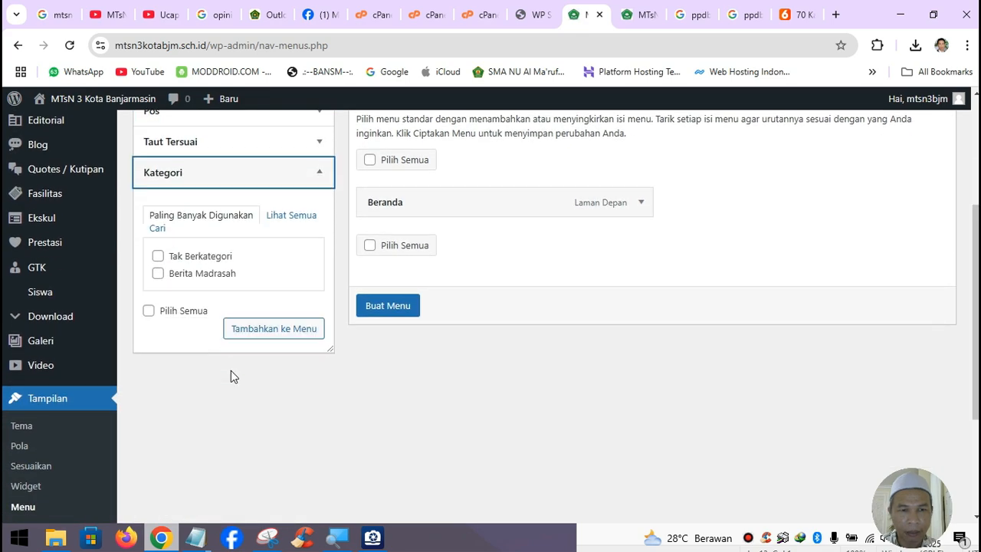
{"action": "left_click", "coordinate": [158, 274]}
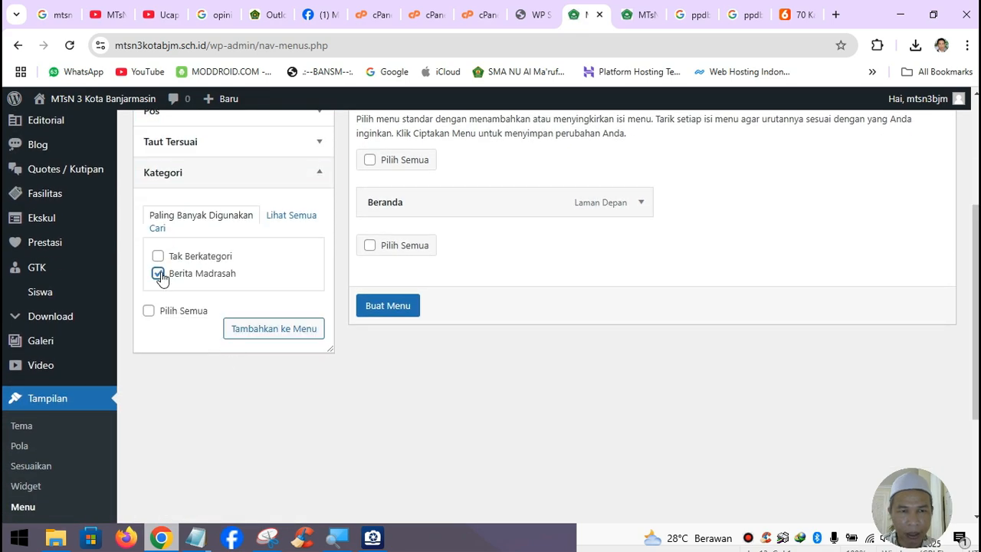
{"action": "left_click", "coordinate": [282, 331]}
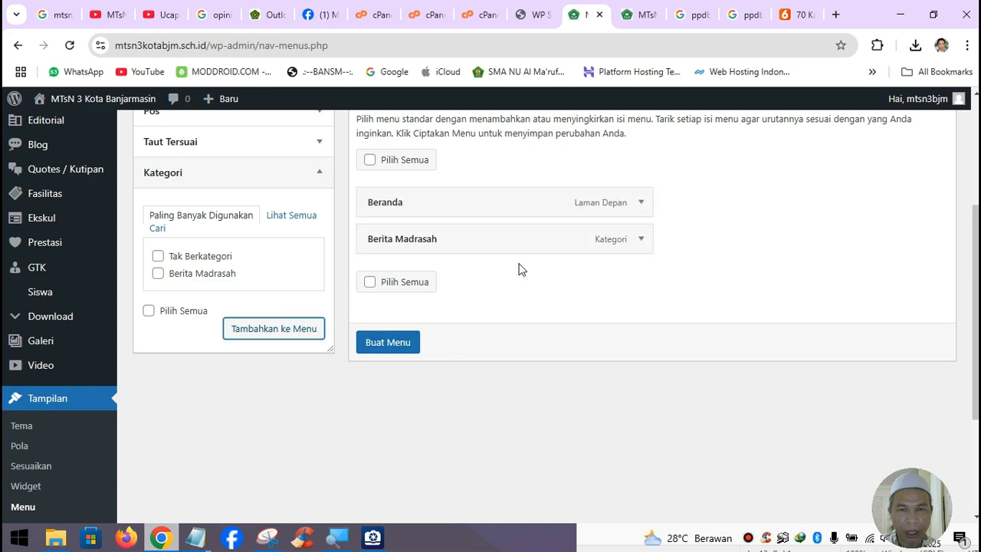
- Glance at the live site, then select all items in the menu structure
{"action": "scroll", "coordinate": [531, 319], "scroll_direction": "up", "scroll_amount": 3}
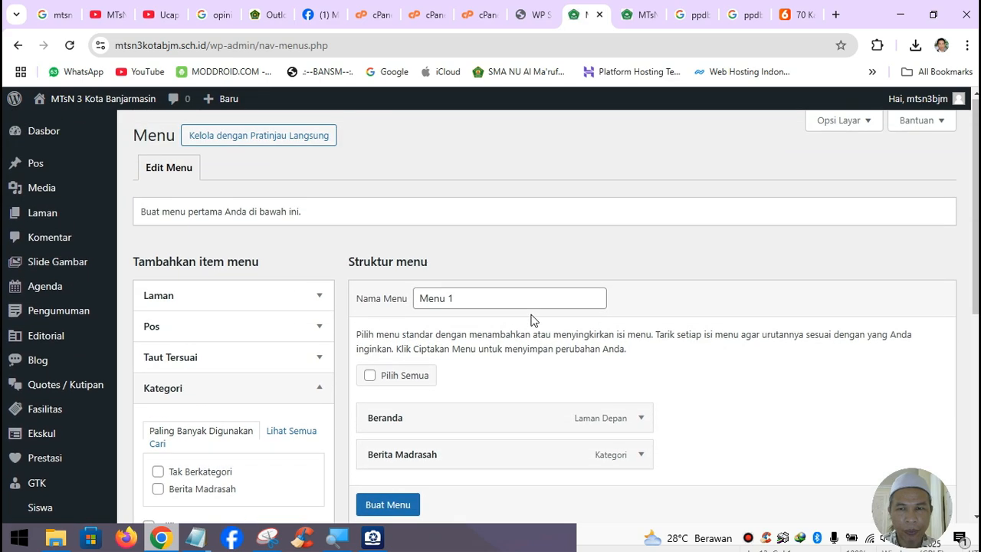
{"action": "scroll", "coordinate": [534, 320], "scroll_direction": "down", "scroll_amount": 2}
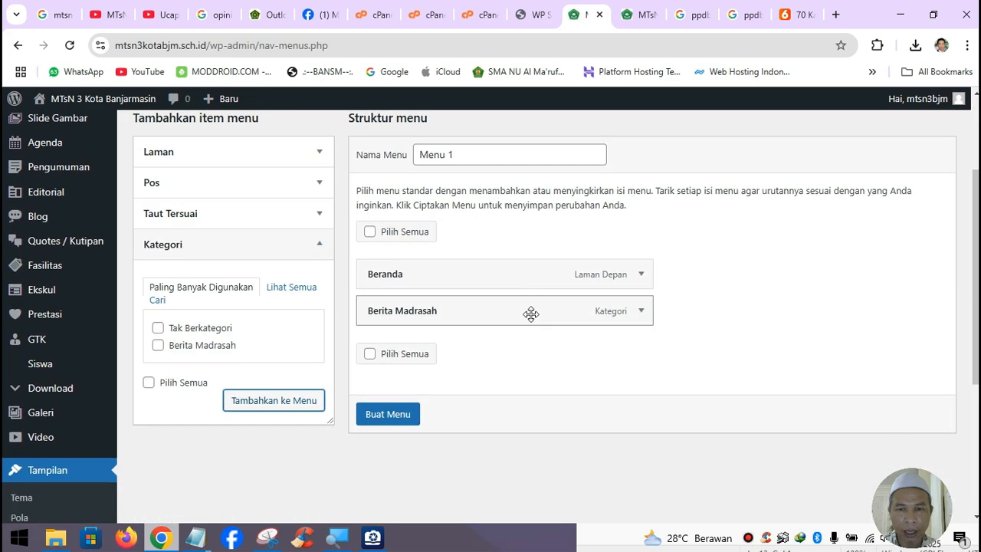
{"action": "scroll", "coordinate": [531, 314], "scroll_direction": "up", "scroll_amount": 1}
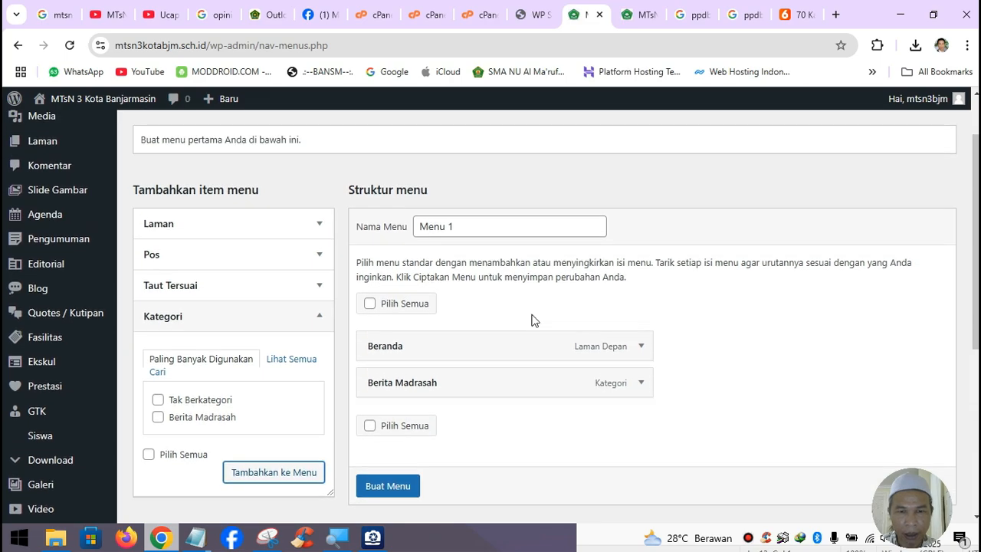
{"action": "scroll", "coordinate": [534, 321], "scroll_direction": "up", "scroll_amount": 1}
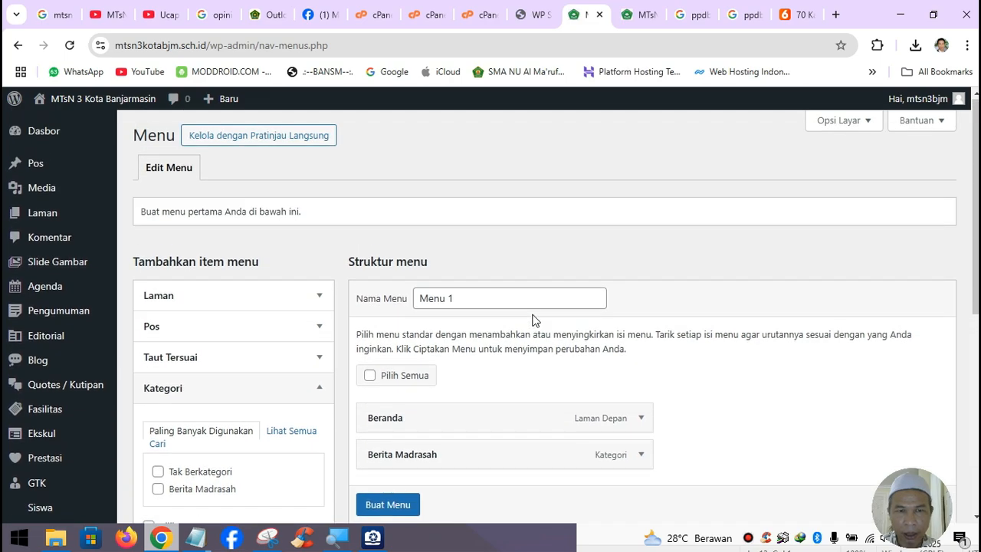
{"action": "scroll", "coordinate": [534, 320], "scroll_direction": "down", "scroll_amount": 1}
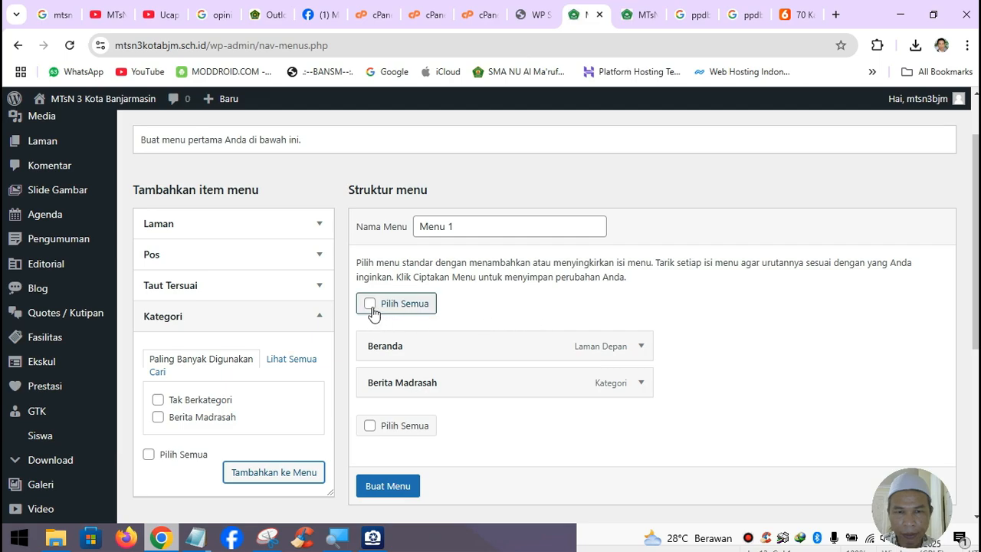
{"action": "left_click", "coordinate": [648, 10]}
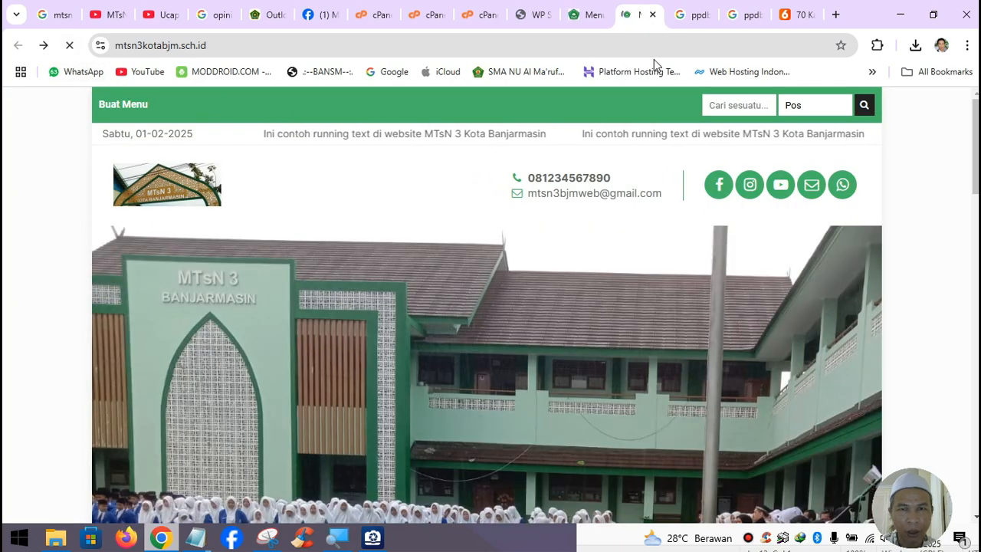
{"action": "left_click", "coordinate": [597, 23]}
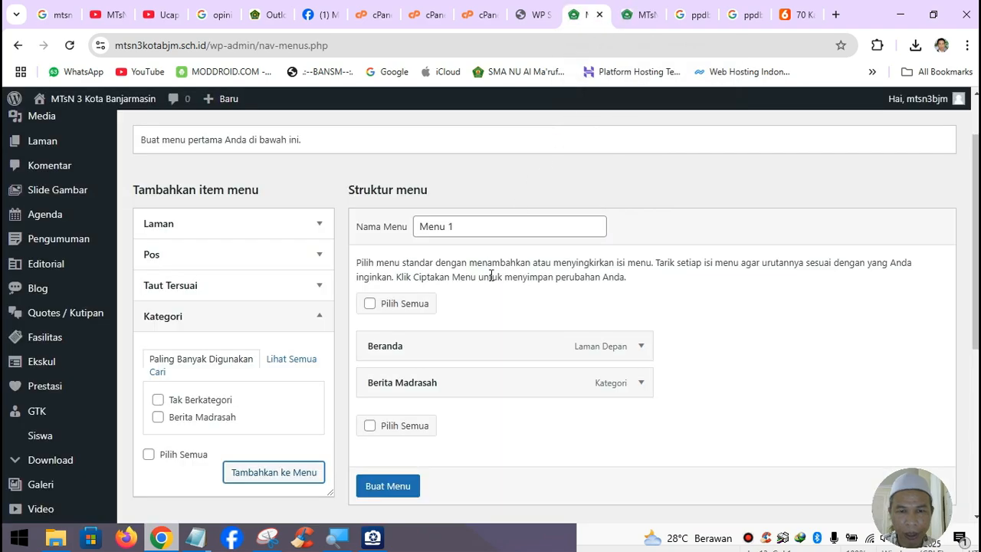
{"action": "scroll", "coordinate": [436, 307], "scroll_direction": "down", "scroll_amount": 1}
{"action": "left_click", "coordinate": [406, 359]}
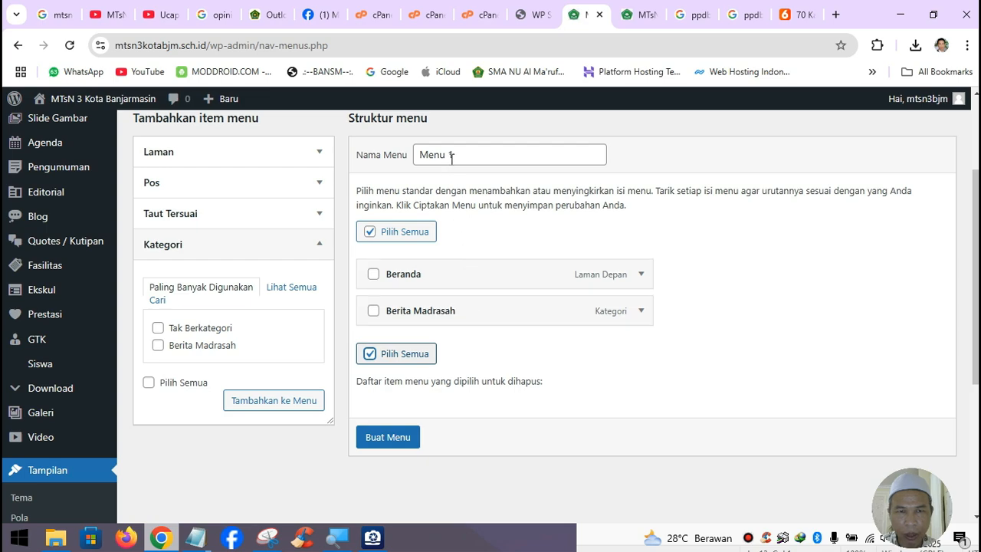
- Rename the menu to 'Menu Web', create it, assign it to Navigasi Header, and save
{"action": "left_click", "coordinate": [486, 153]}
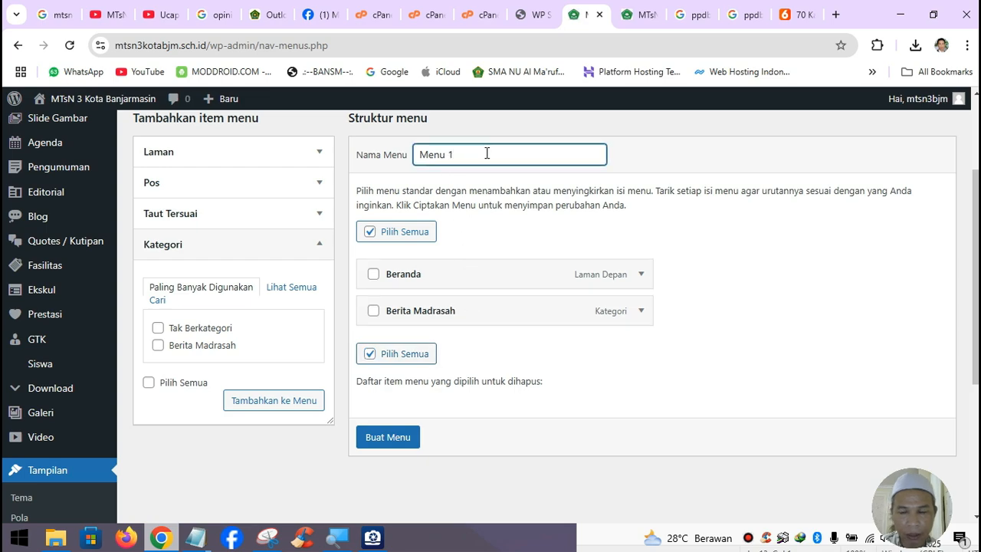
{"action": "key", "text": "BackSpace"}
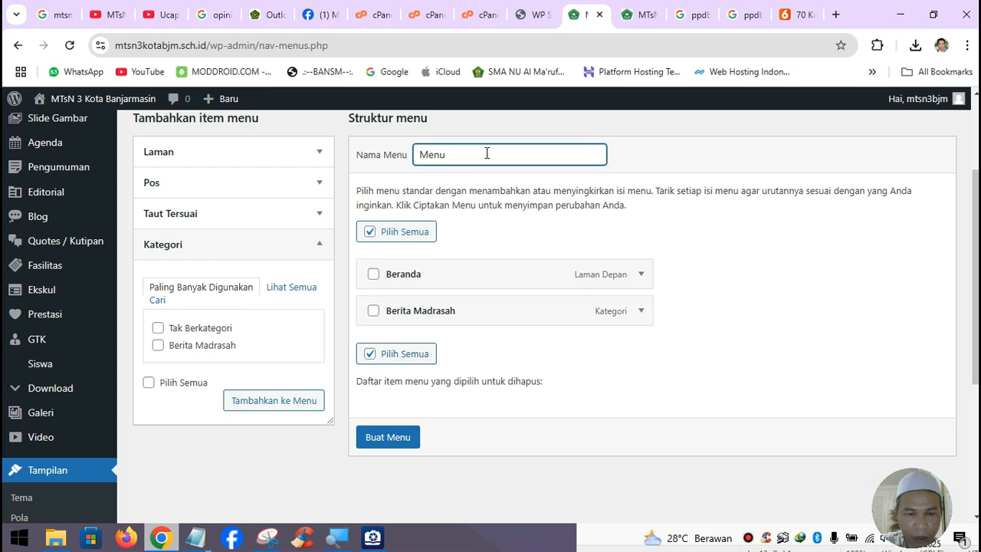
{"action": "type", "text": "Web"}
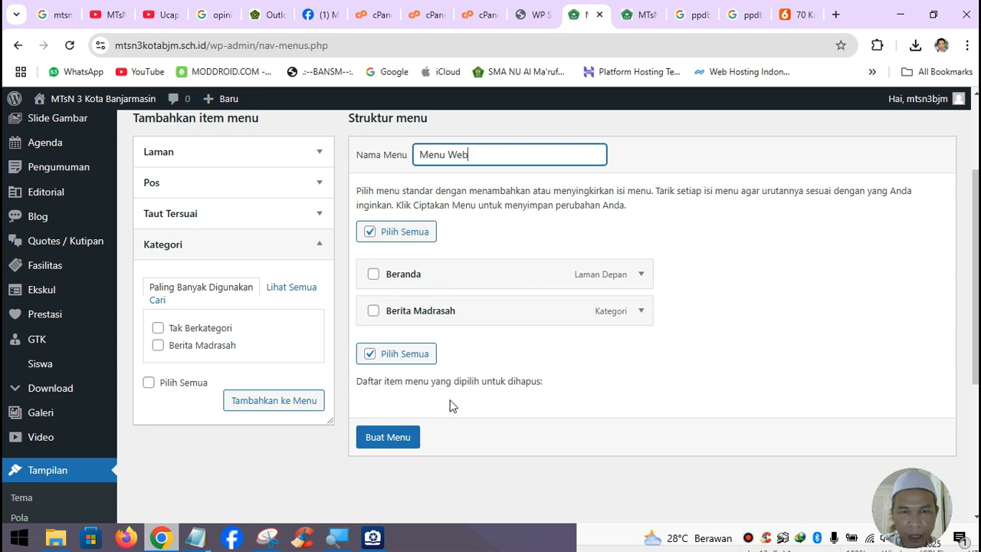
{"action": "left_click", "coordinate": [405, 437]}
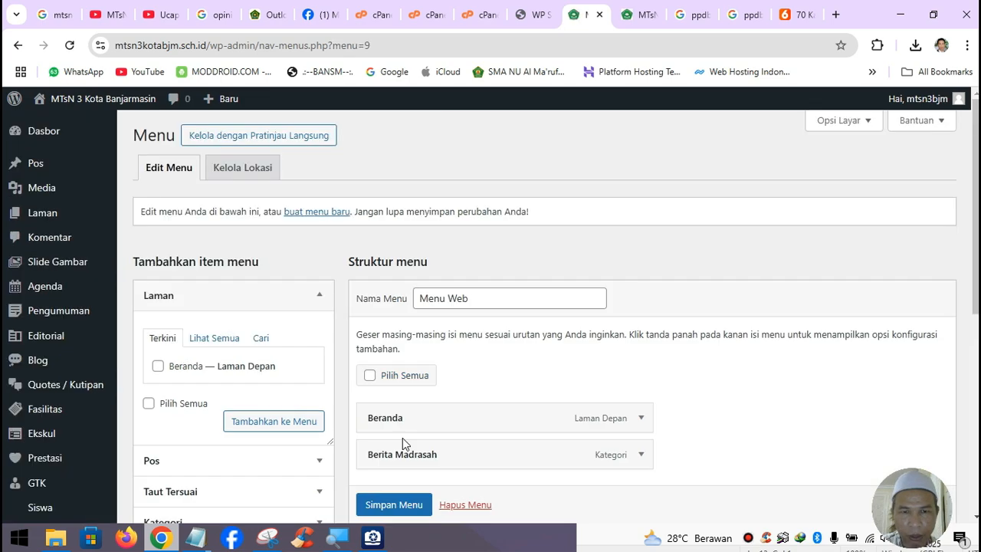
{"action": "scroll", "coordinate": [531, 375], "scroll_direction": "down", "scroll_amount": 3}
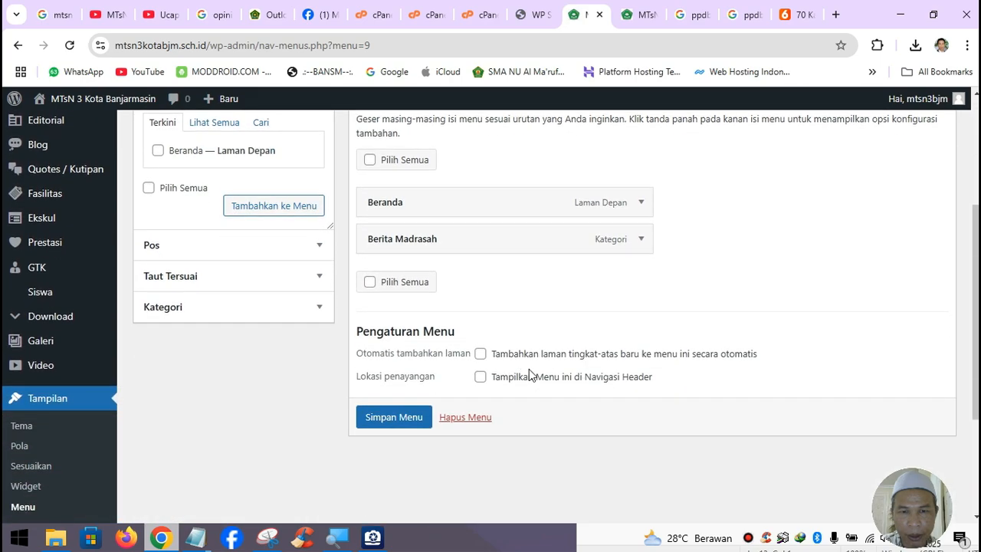
{"action": "left_click", "coordinate": [480, 379]}
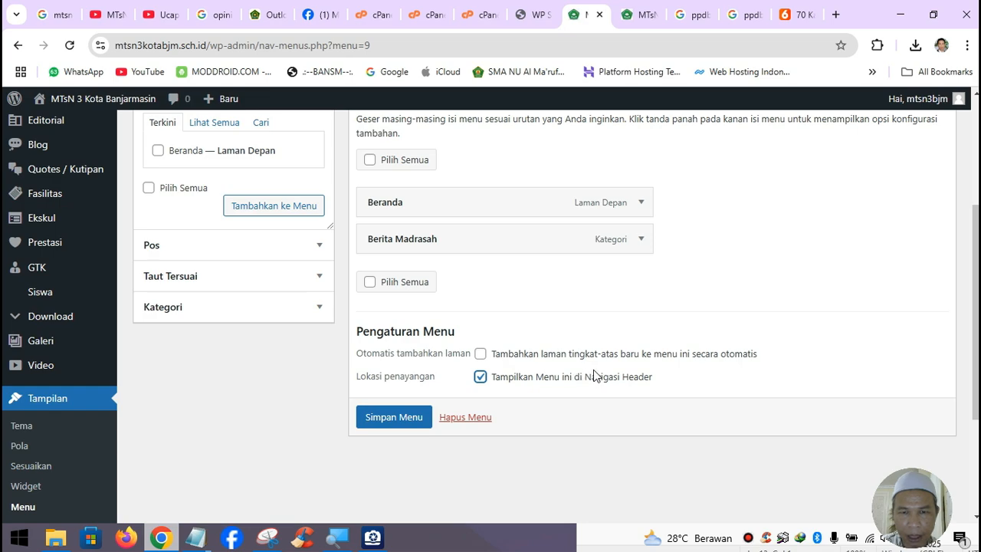
{"action": "left_click", "coordinate": [415, 420]}
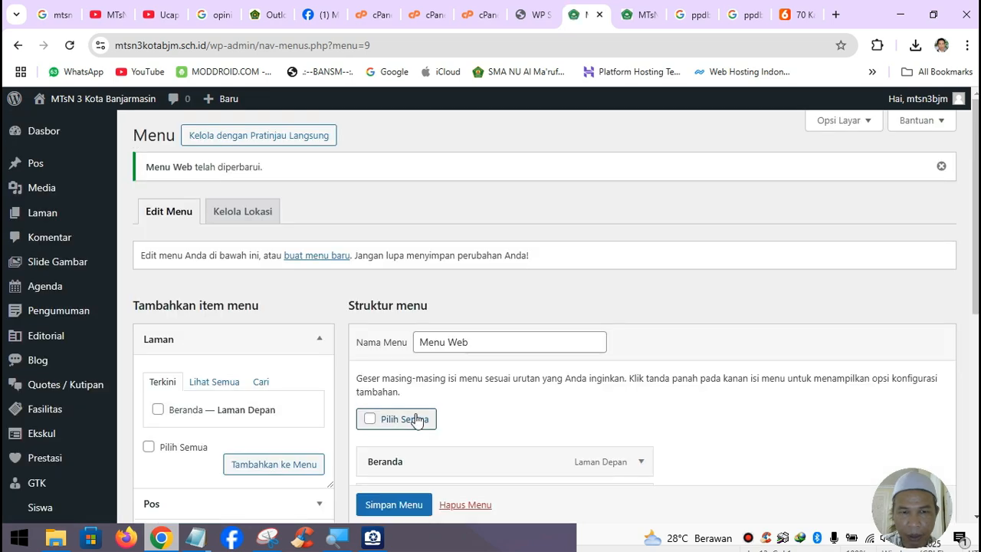
{"action": "left_click", "coordinate": [646, 14]}
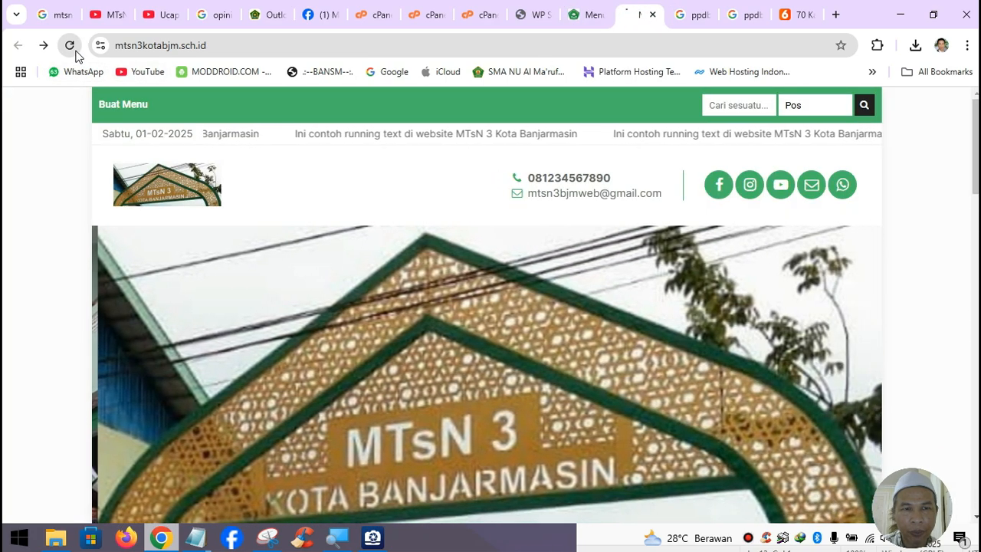
{"action": "left_click", "coordinate": [70, 45]}
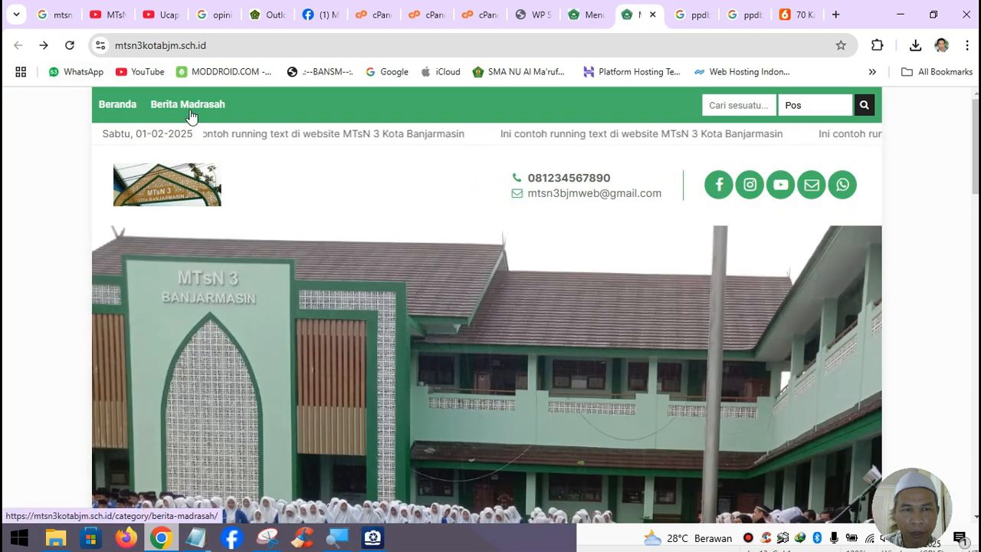
{"action": "left_click", "coordinate": [191, 108]}
{"action": "scroll", "coordinate": [366, 247], "scroll_direction": "down", "scroll_amount": 3}
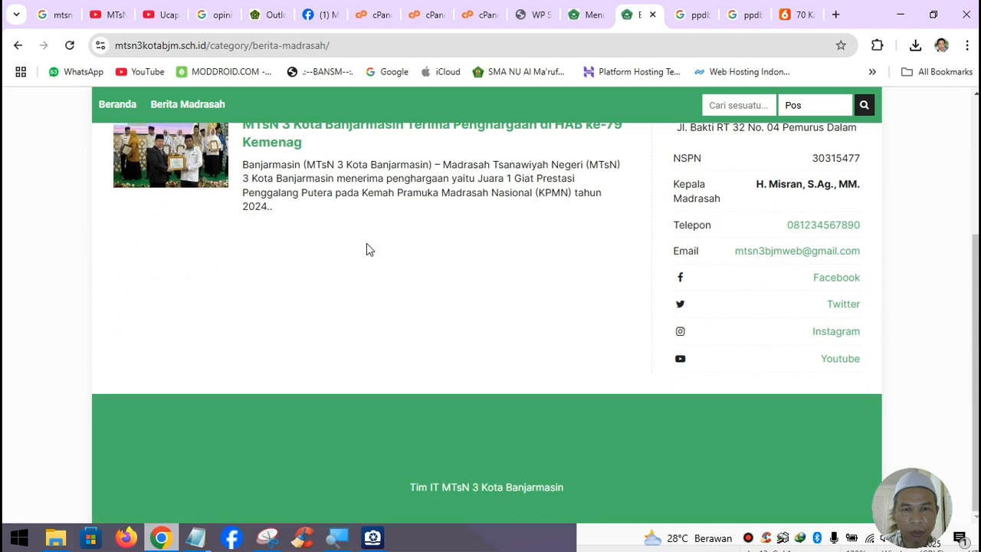
{"action": "scroll", "coordinate": [362, 274], "scroll_direction": "up", "scroll_amount": 3}
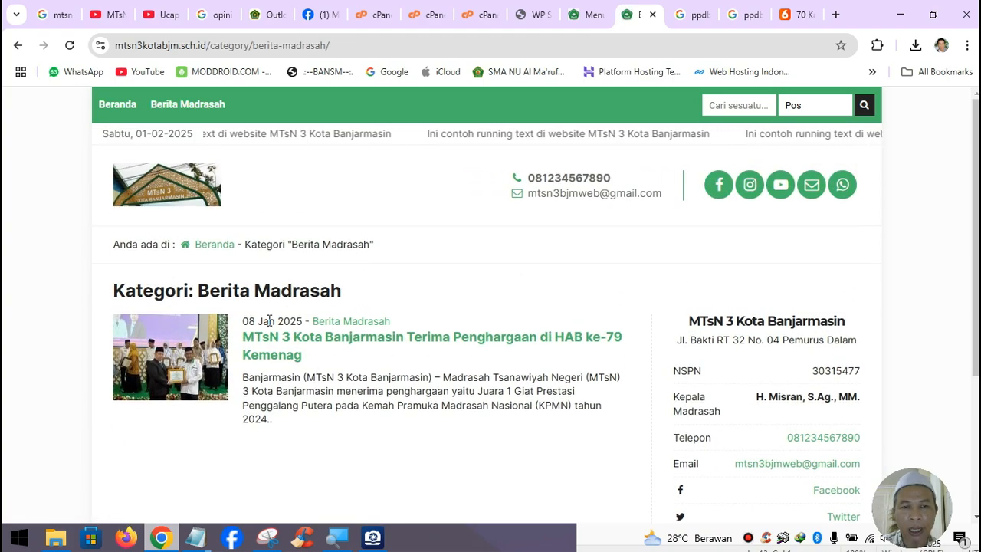
{"action": "scroll", "coordinate": [268, 378], "scroll_direction": "down", "scroll_amount": 1}
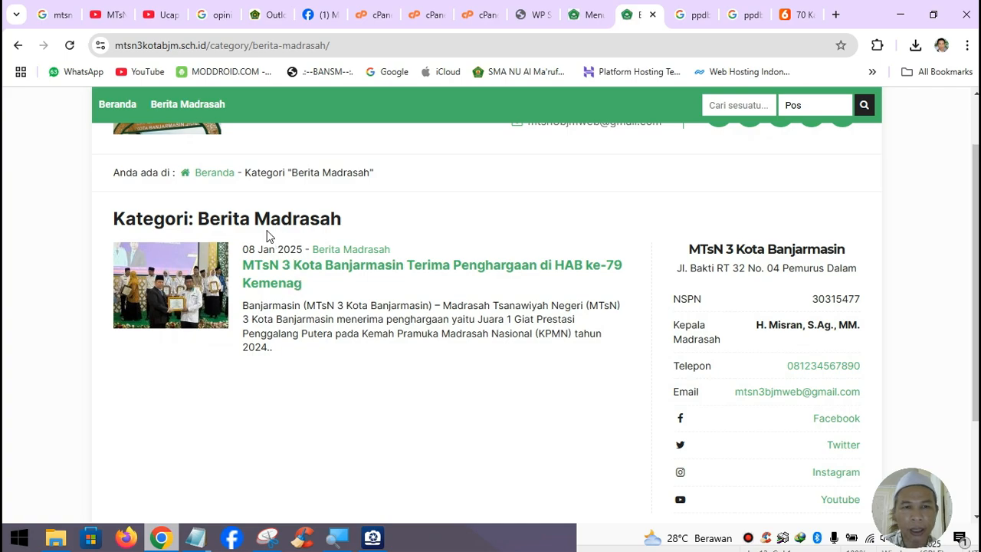
{"action": "left_click_drag", "start_coordinate": [203, 218], "coordinate": [352, 238]}
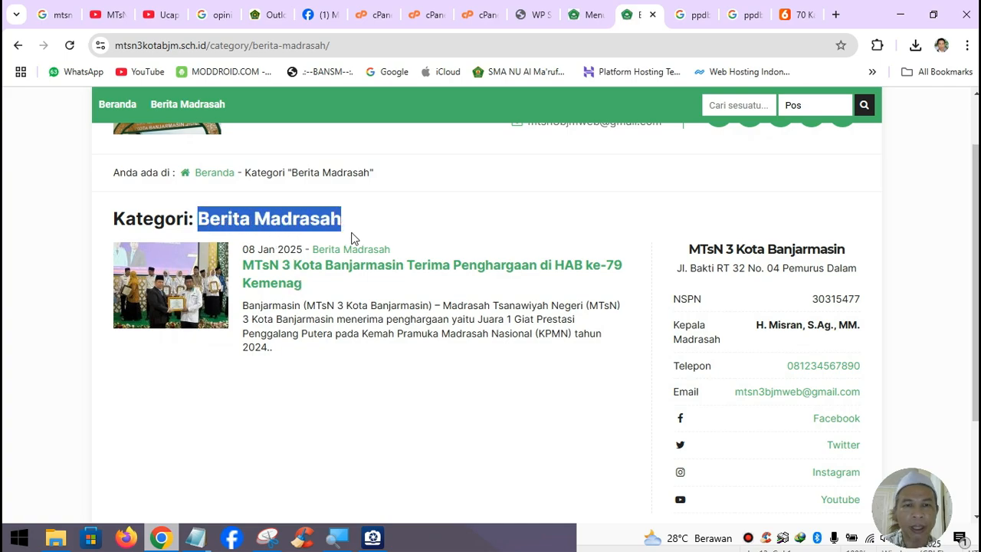
{"action": "left_click", "coordinate": [598, 16]}
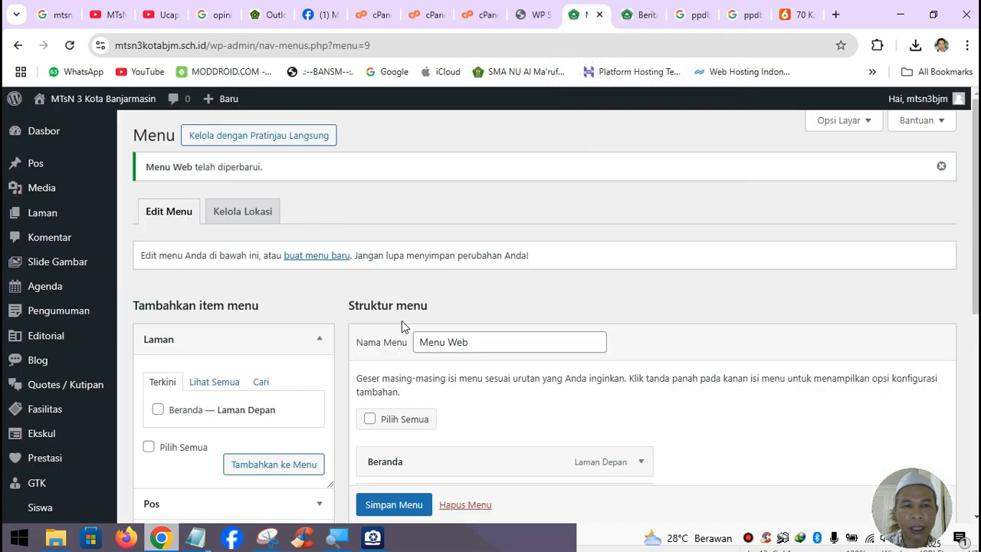
{"action": "scroll", "coordinate": [429, 275], "scroll_direction": "down", "scroll_amount": 1}
{"action": "left_click", "coordinate": [642, 18]}
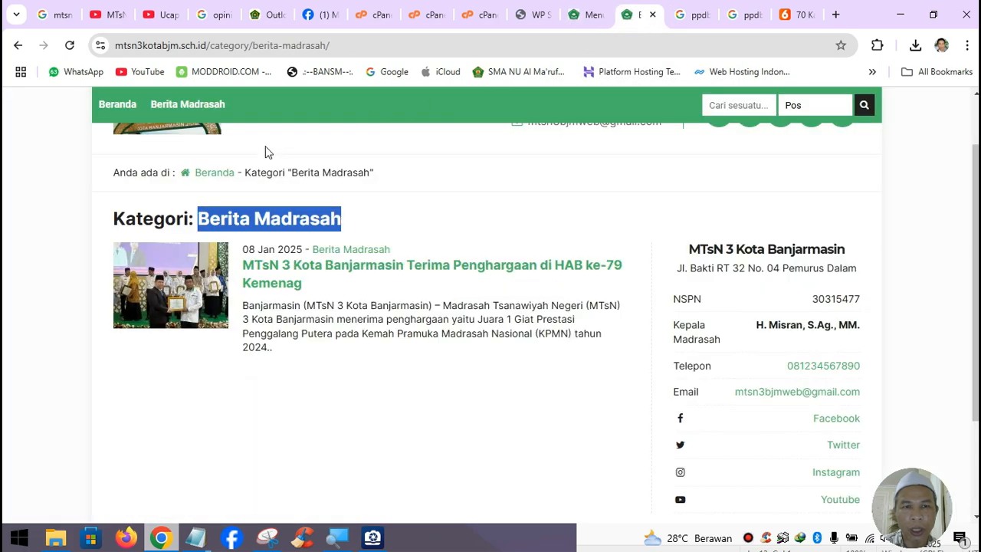
{"action": "left_click", "coordinate": [126, 107]}
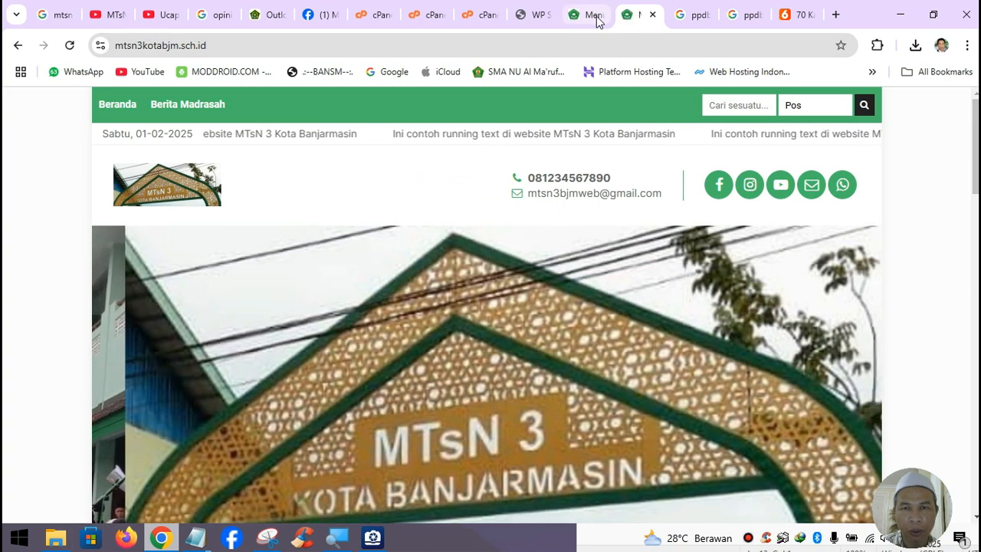
{"action": "left_click", "coordinate": [607, 22]}
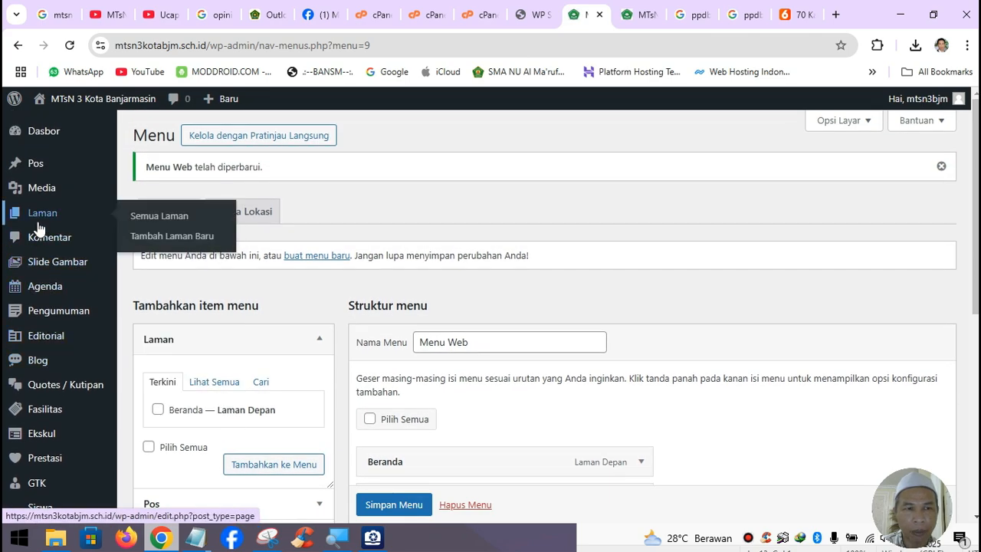
- Start a new page and open the MAN 2 Kota Banjarmasin site in another tab for reference
{"action": "left_click", "coordinate": [168, 238]}
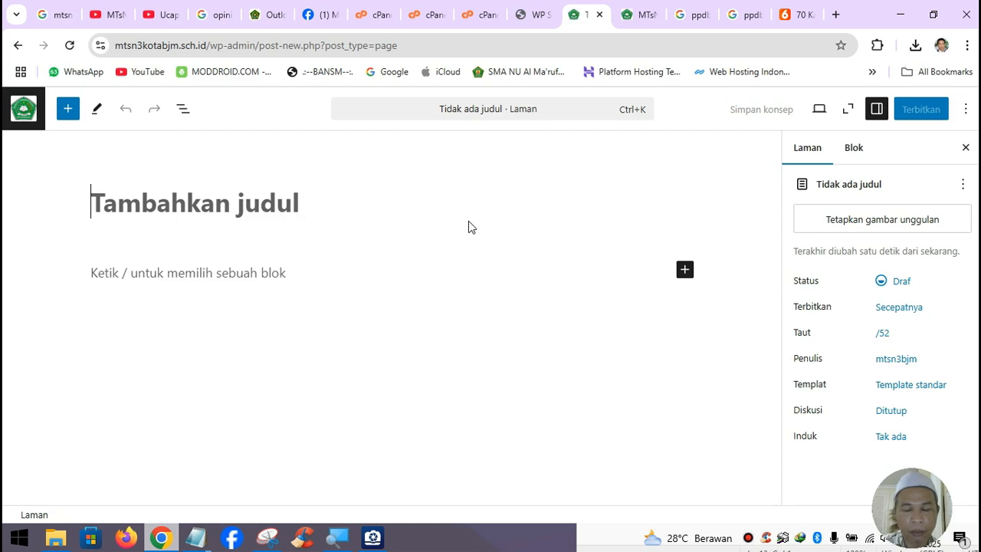
{"action": "left_click", "coordinate": [834, 15]}
{"action": "type", "text": "man"}
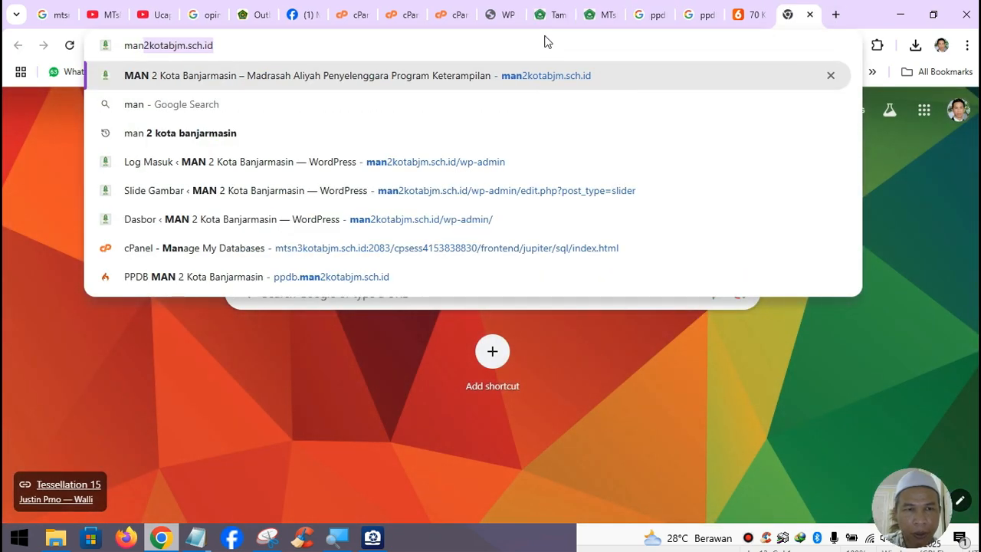
{"action": "key", "text": "Return"}
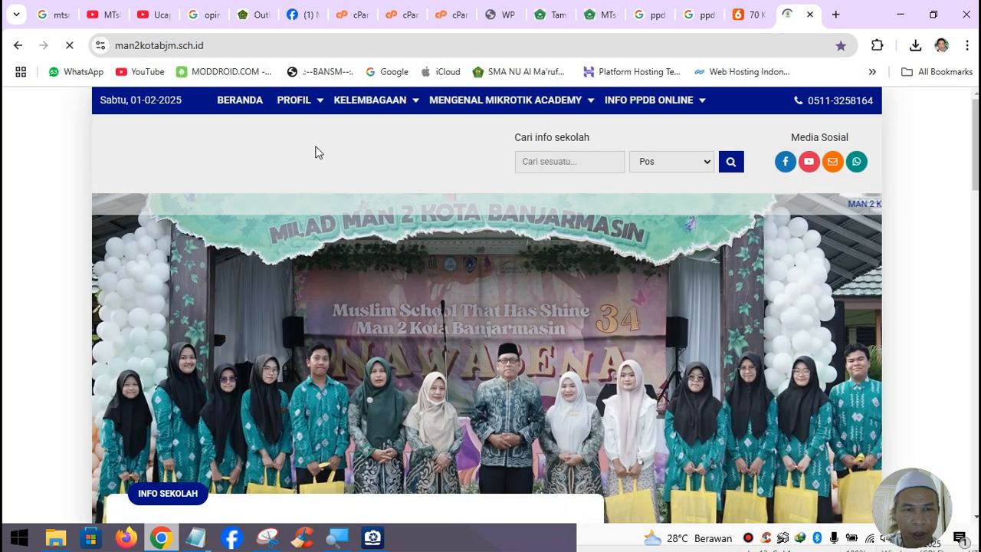
{"action": "mouse_move", "coordinate": [305, 110]}
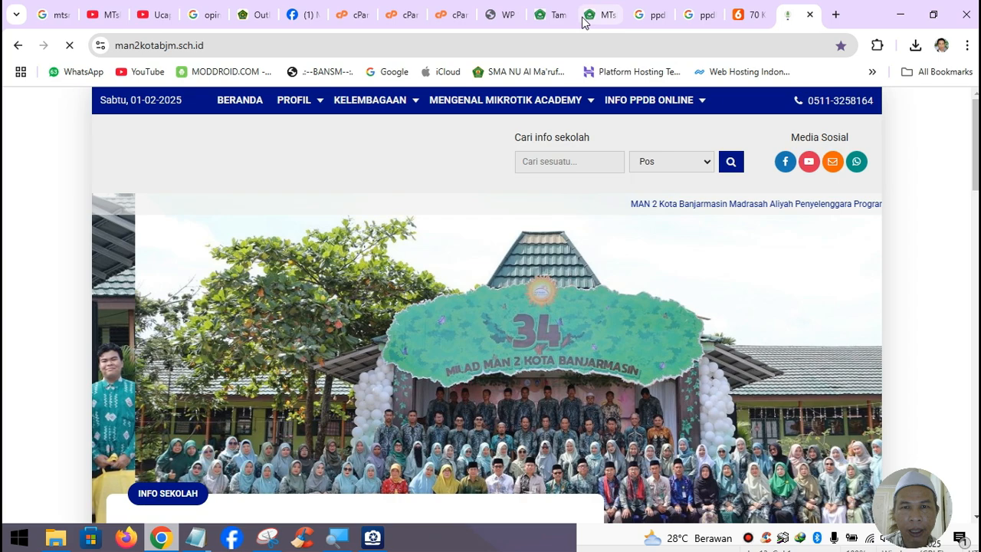
{"action": "left_click", "coordinate": [544, 22]}
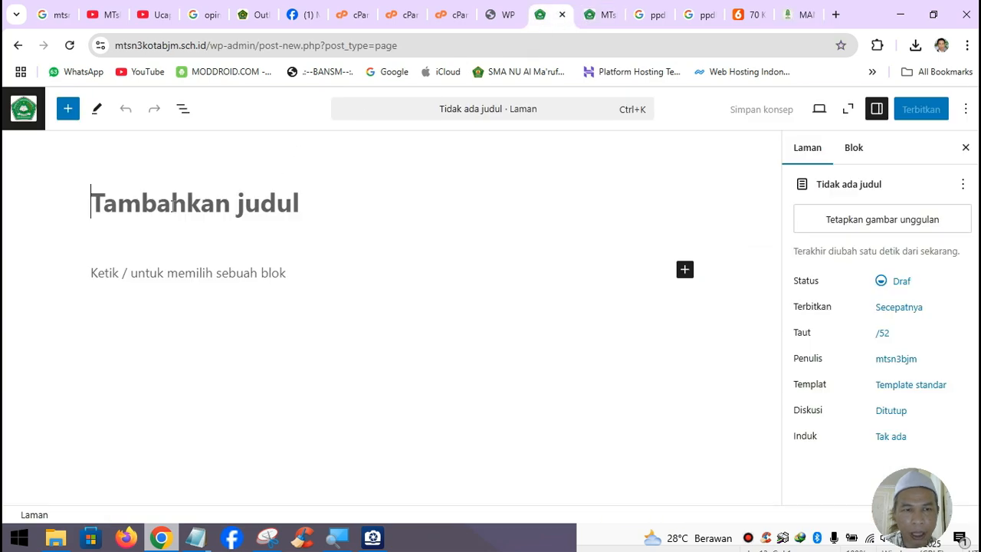
- Title the new page 'Profil' and publish it
{"action": "type", "text": "Pprof"}
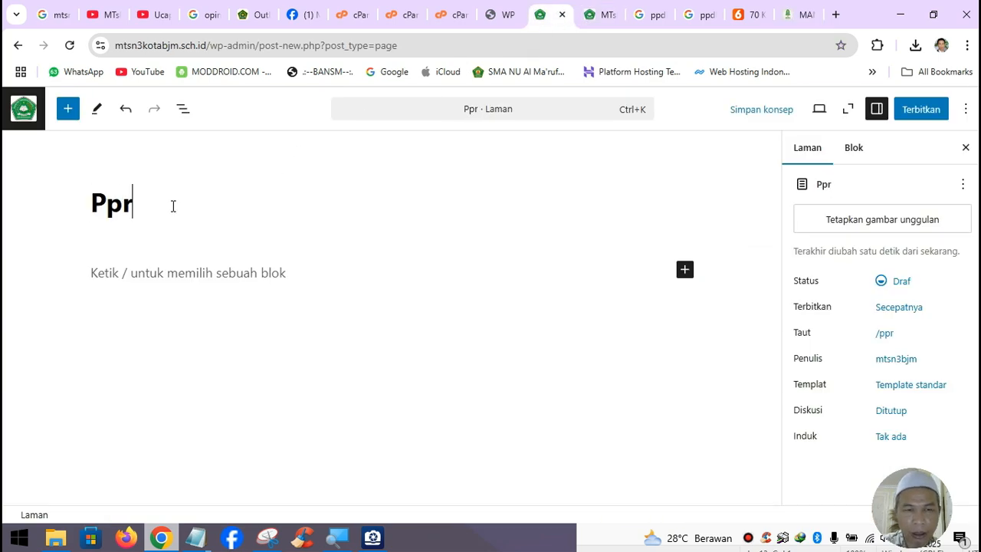
{"action": "key", "text": "BackSpace"}
{"action": "key", "text": "BackSpace"}
{"action": "key", "text": "BackSpace"}
{"action": "key", "text": "BackSpace"}
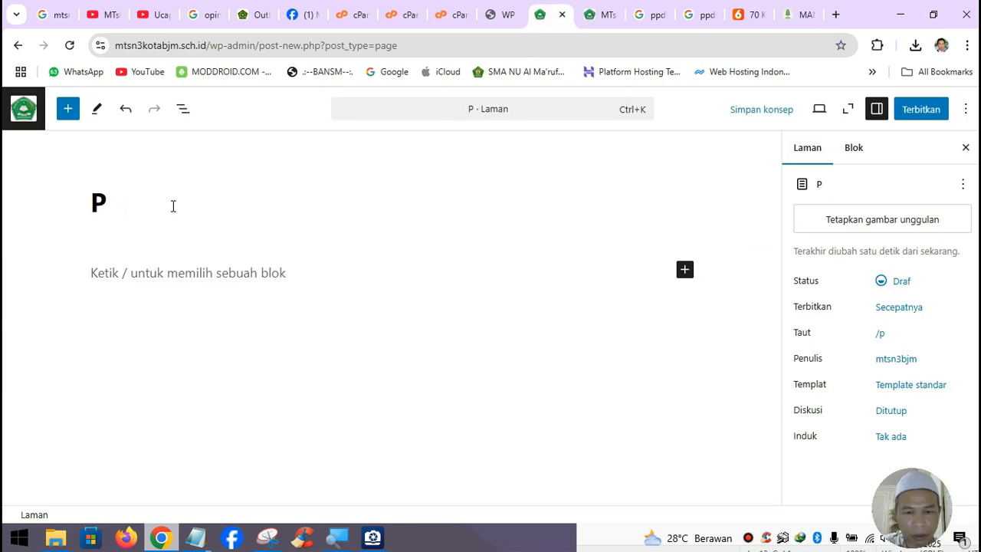
{"action": "type", "text": "rofil"}
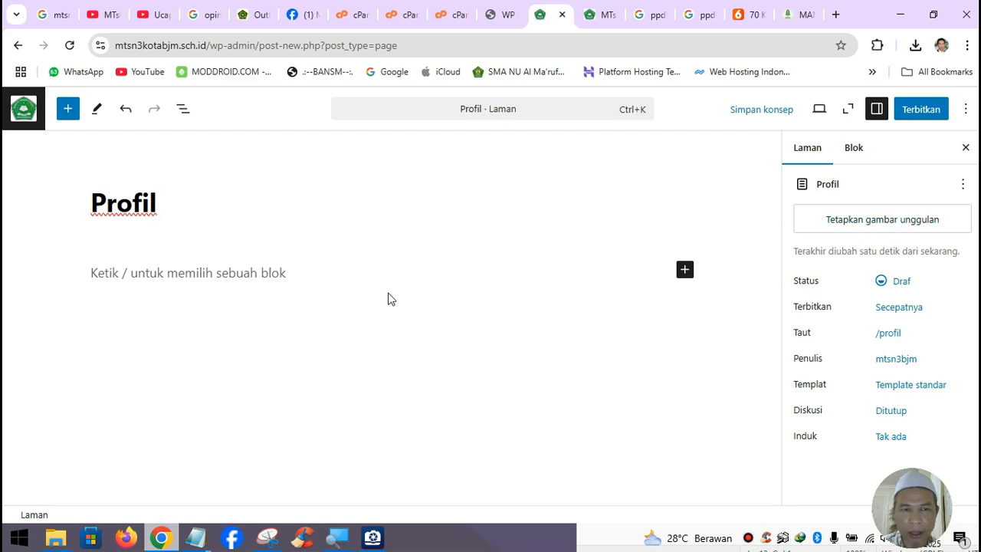
{"action": "left_click", "coordinate": [924, 112]}
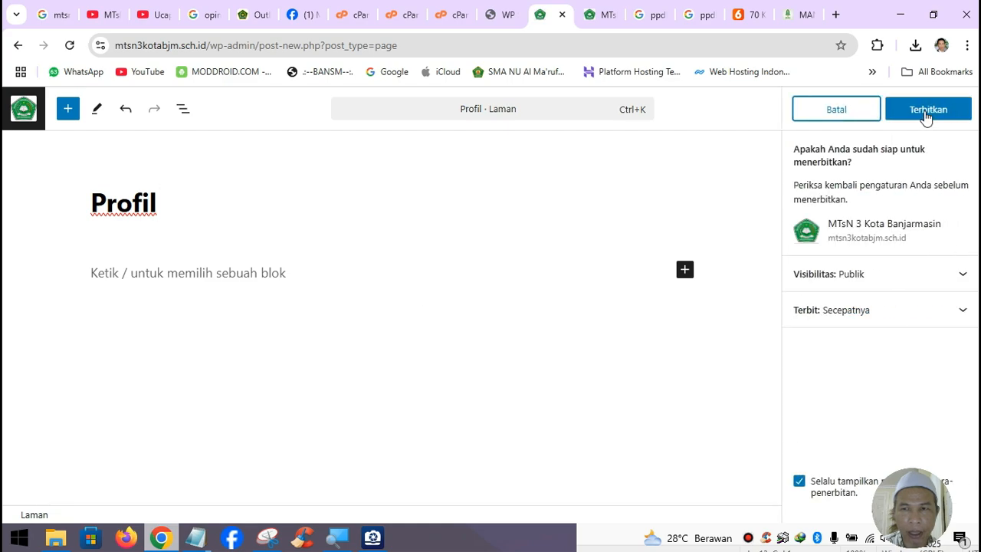
{"action": "left_click", "coordinate": [926, 115]}
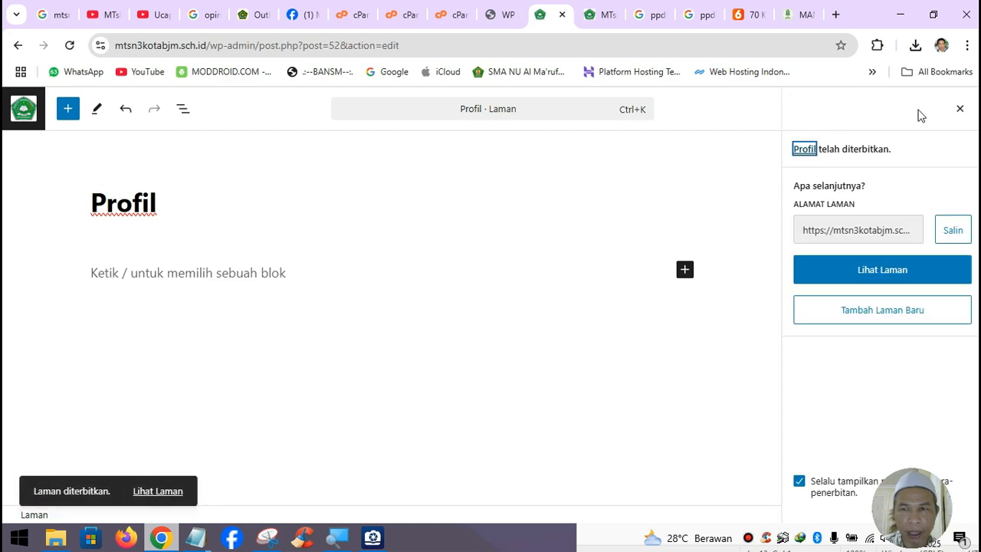
- Reload the school website to check the change, then return to the Profil editor
{"action": "left_click", "coordinate": [607, 22]}
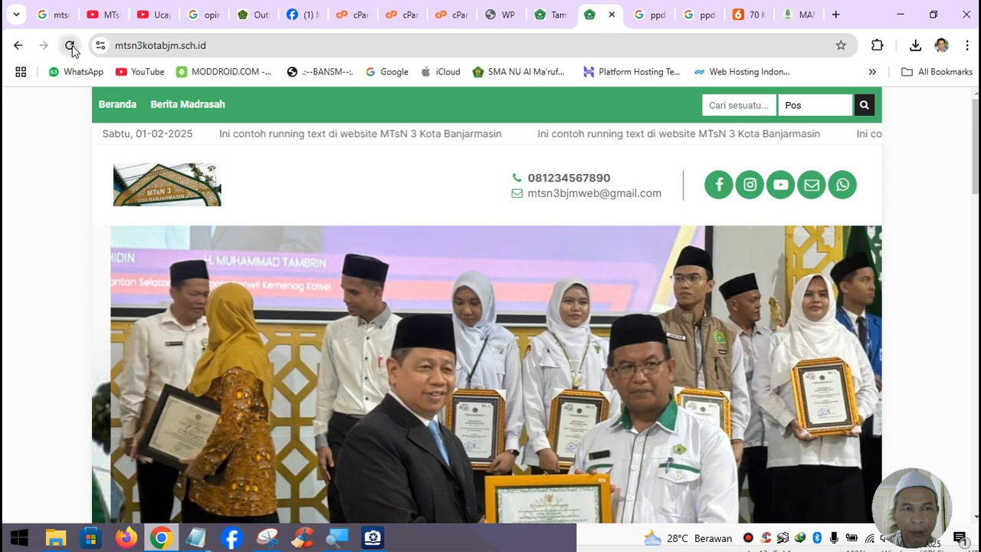
{"action": "left_click", "coordinate": [70, 45]}
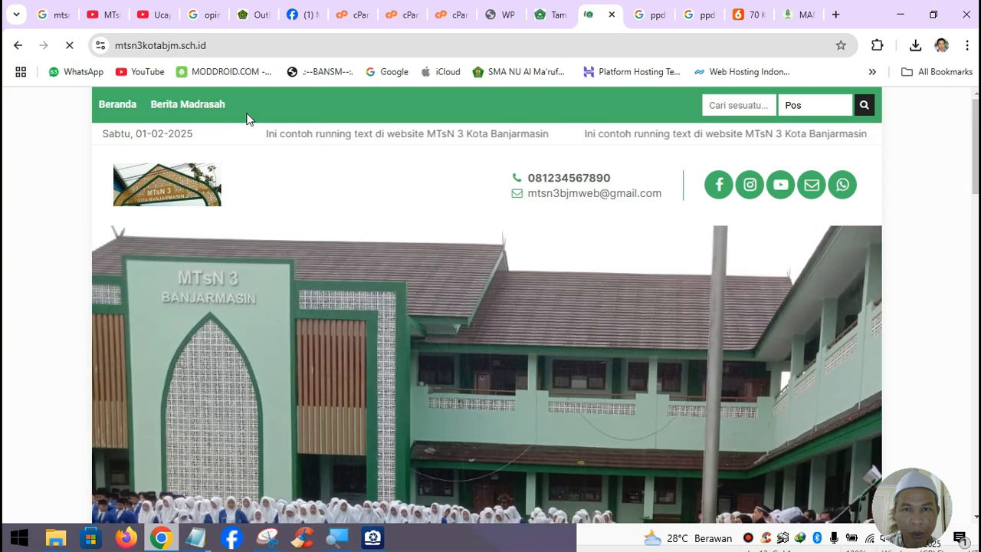
{"action": "left_click", "coordinate": [547, 25]}
- Go from the pages list to the Tampilan > Menu settings
{"action": "left_click", "coordinate": [23, 108]}
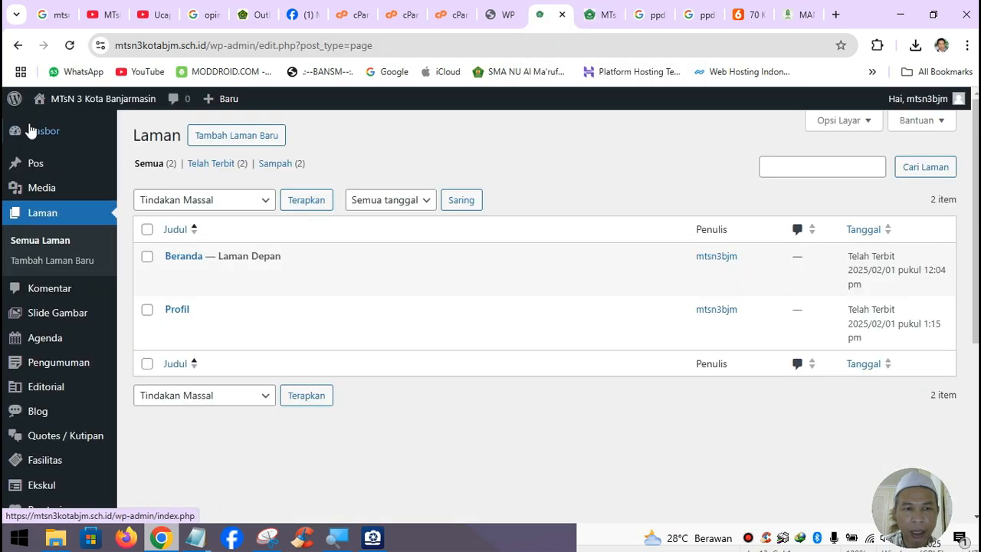
{"action": "scroll", "coordinate": [46, 395], "scroll_direction": "down", "scroll_amount": 4}
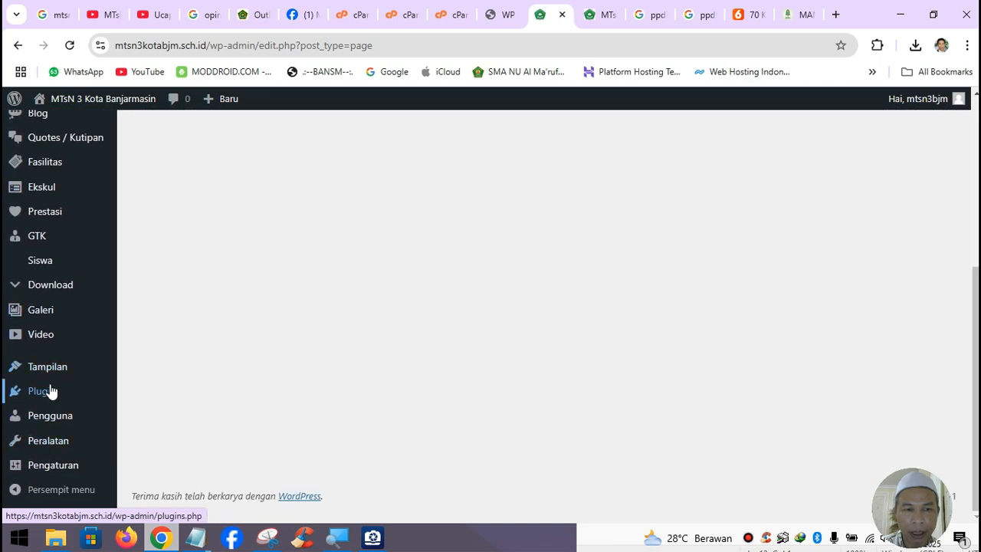
{"action": "mouse_move", "coordinate": [56, 373]}
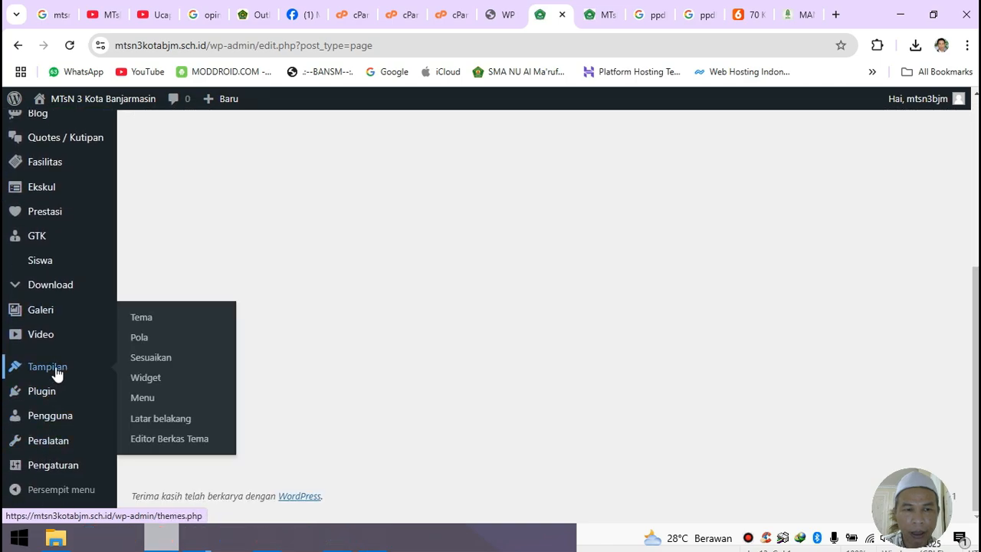
{"action": "left_click", "coordinate": [144, 398]}
{"action": "scroll", "coordinate": [445, 411], "scroll_direction": "down", "scroll_amount": 2}
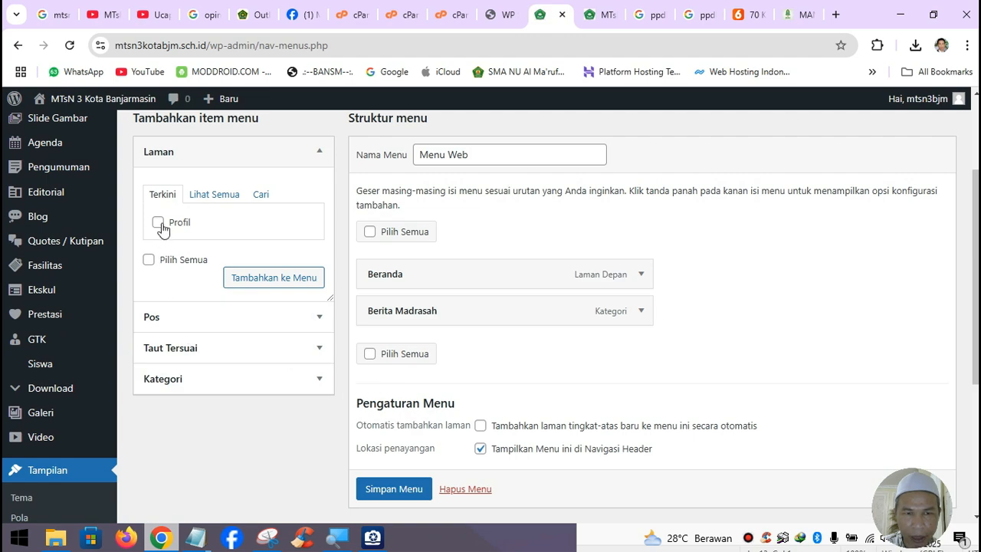
- Add Profil to Menu Web between Beranda and Berita Madrasah, then save the menu
{"action": "left_click", "coordinate": [158, 224]}
{"action": "left_click", "coordinate": [284, 283]}
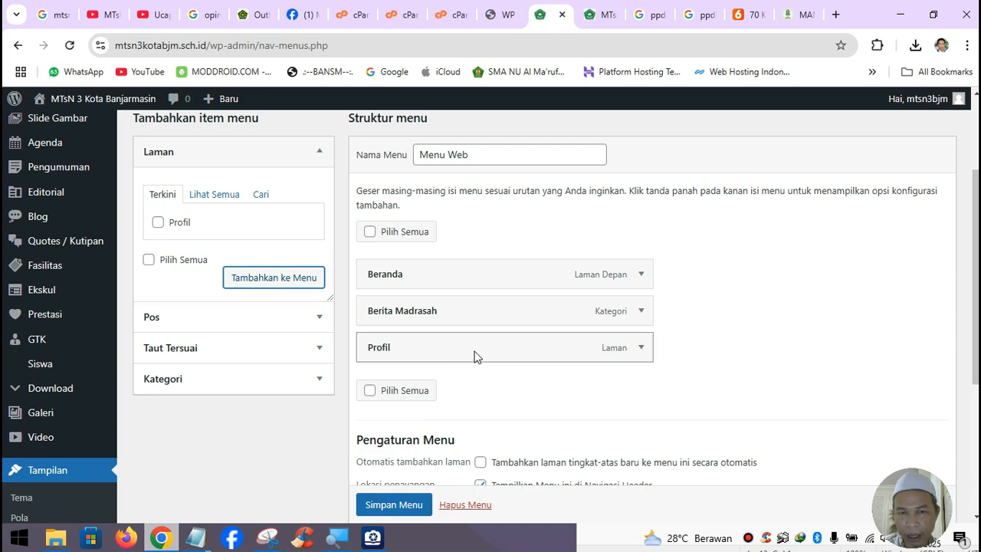
{"action": "left_click_drag", "start_coordinate": [473, 356], "coordinate": [458, 310]}
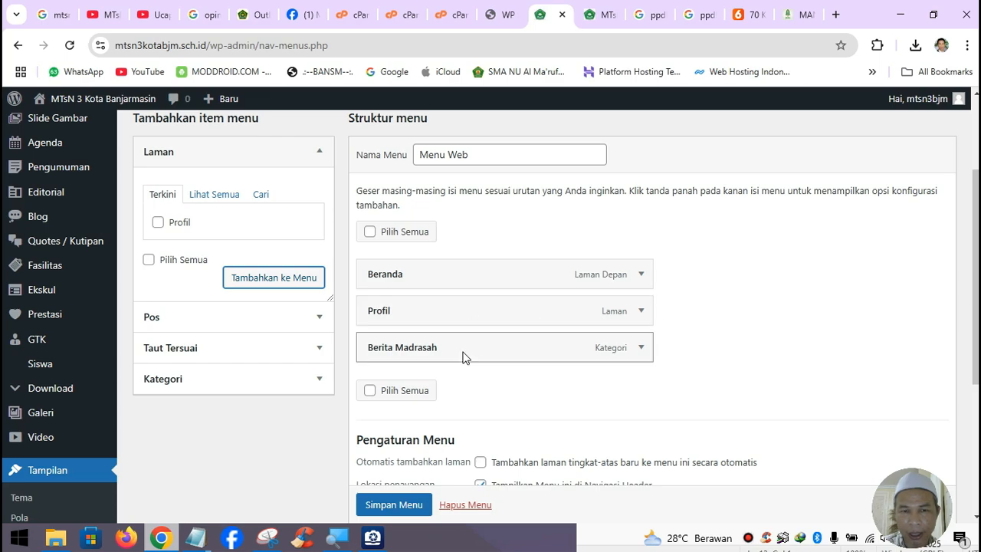
{"action": "scroll", "coordinate": [429, 414], "scroll_direction": "down", "scroll_amount": 1}
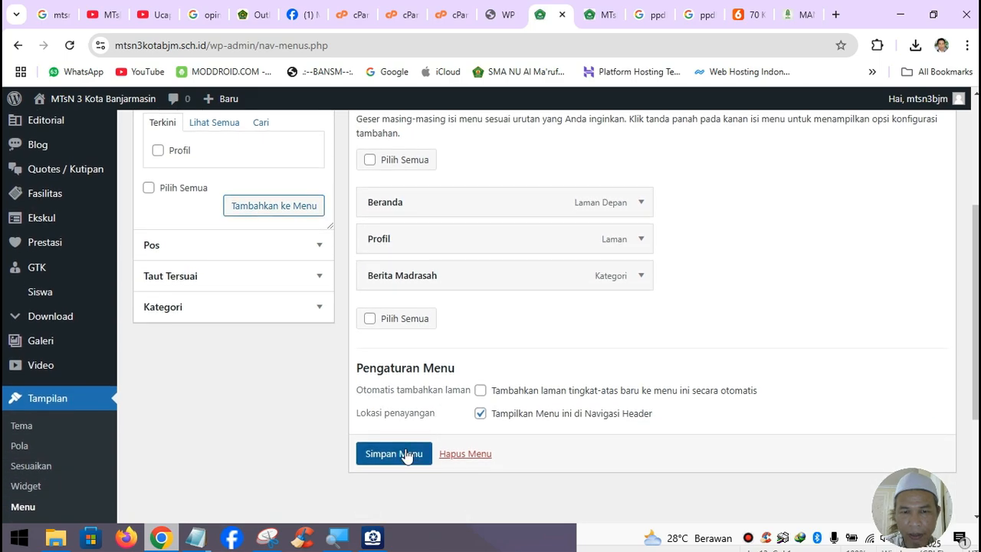
{"action": "left_click", "coordinate": [413, 452]}
- Reload the MTsN 3 homepage to check the new Profil item, then view the MAN 2 site for reference
{"action": "left_click", "coordinate": [602, 15]}
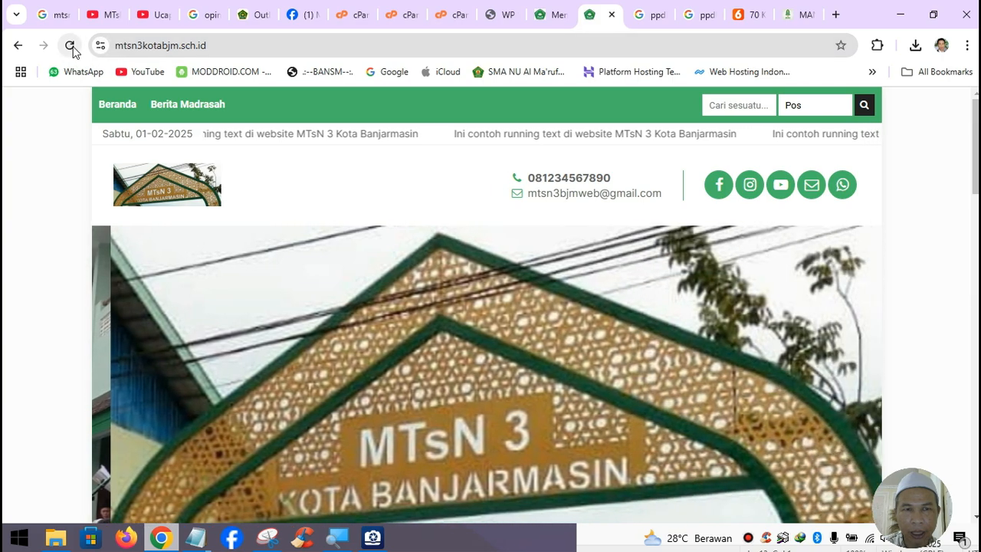
{"action": "left_click", "coordinate": [70, 46]}
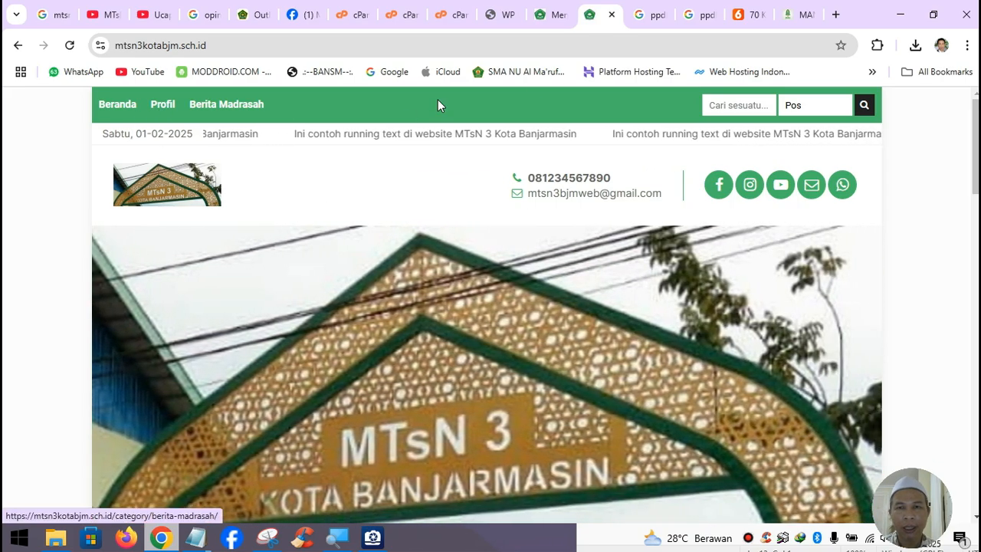
{"action": "left_click", "coordinate": [798, 15]}
{"action": "mouse_move", "coordinate": [295, 103]}
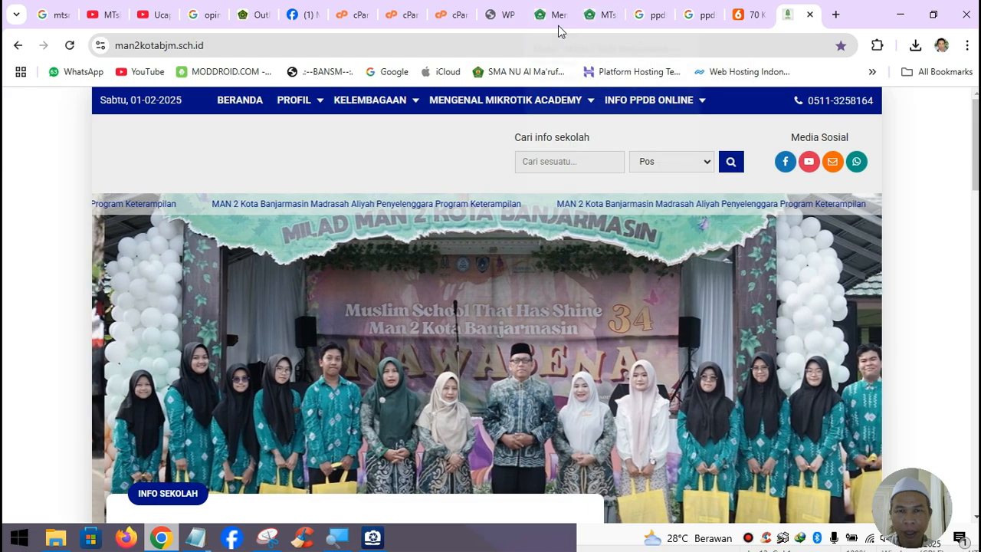
- Return to the menu settings after another look at the school homepage
{"action": "left_click", "coordinate": [556, 23]}
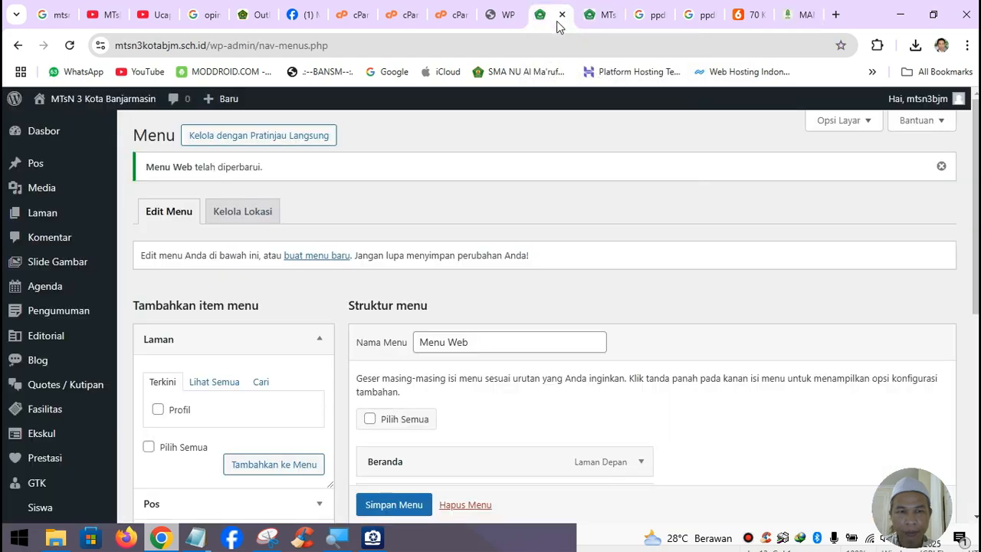
{"action": "left_click", "coordinate": [602, 16]}
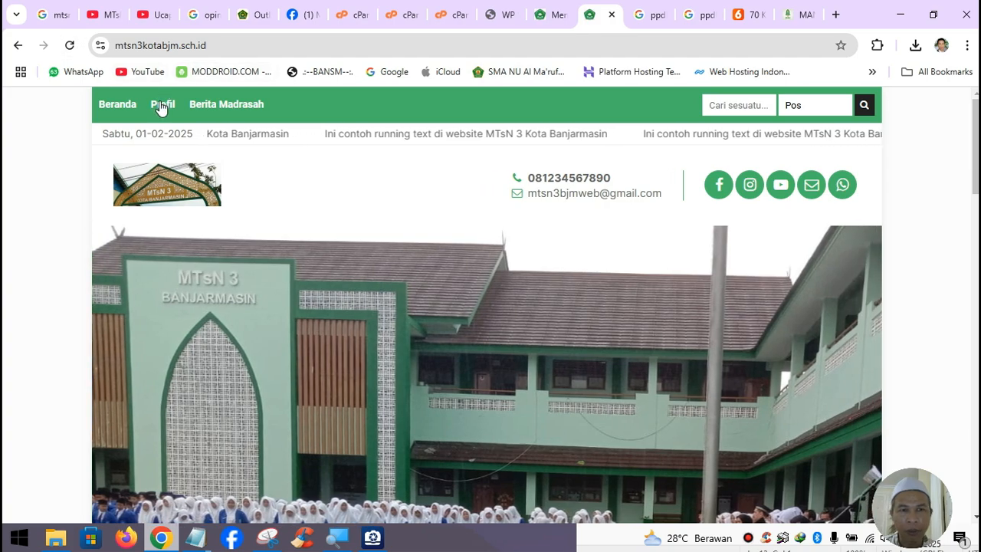
{"action": "left_click", "coordinate": [558, 22]}
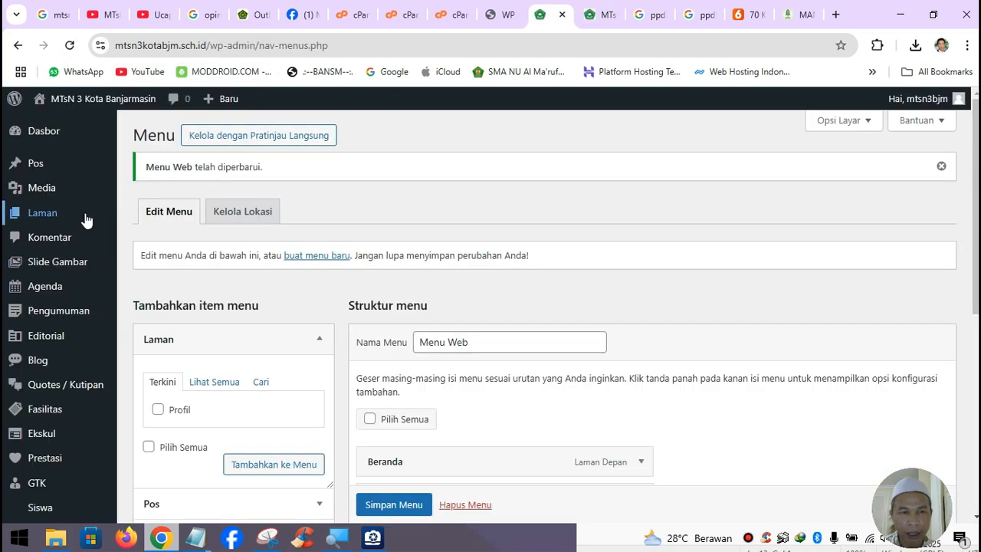
- Create a new page titled 'Sejarah Madrasah' with a dotted-line paragraph as its body
{"action": "mouse_move", "coordinate": [63, 213]}
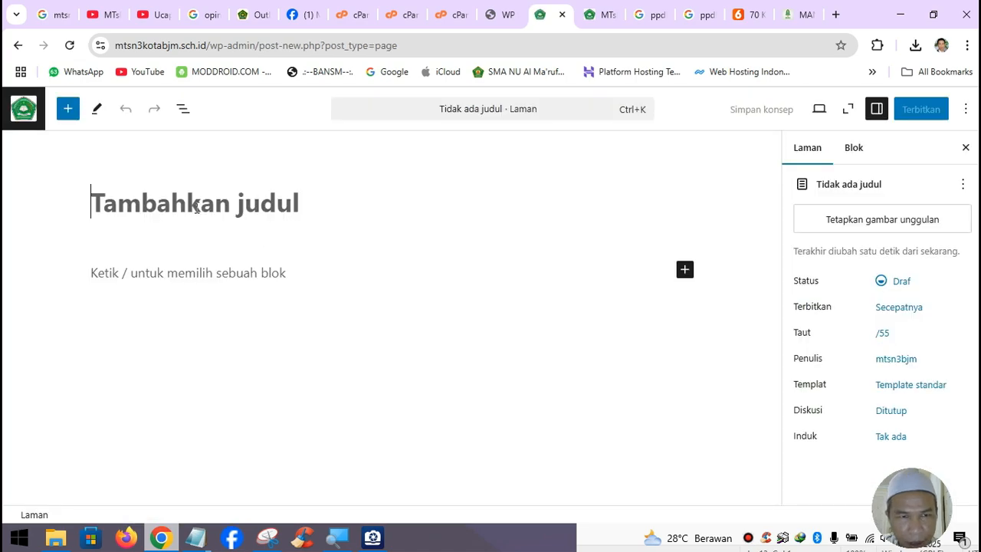
{"action": "type", "text": "SEjar"}
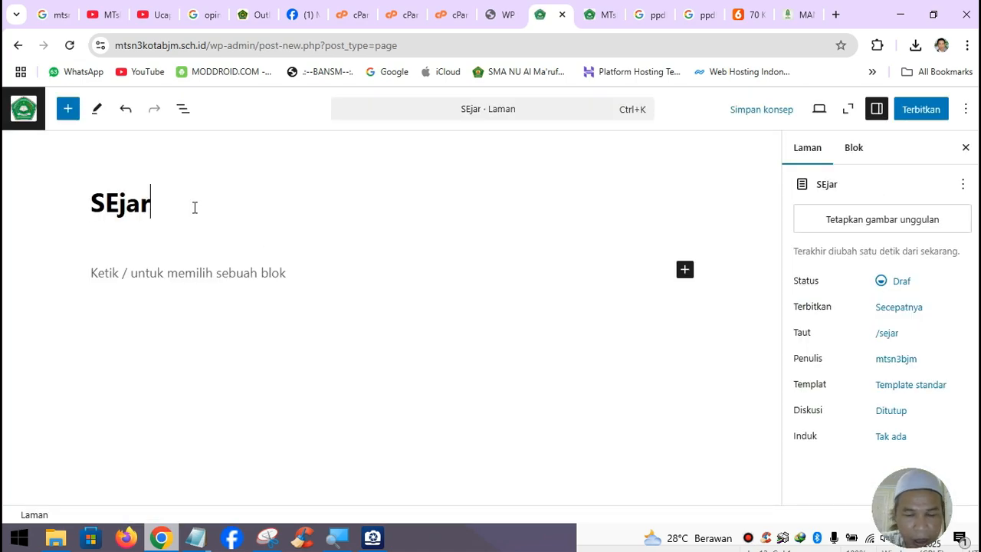
{"action": "type", "text": "ah Madrasah"}
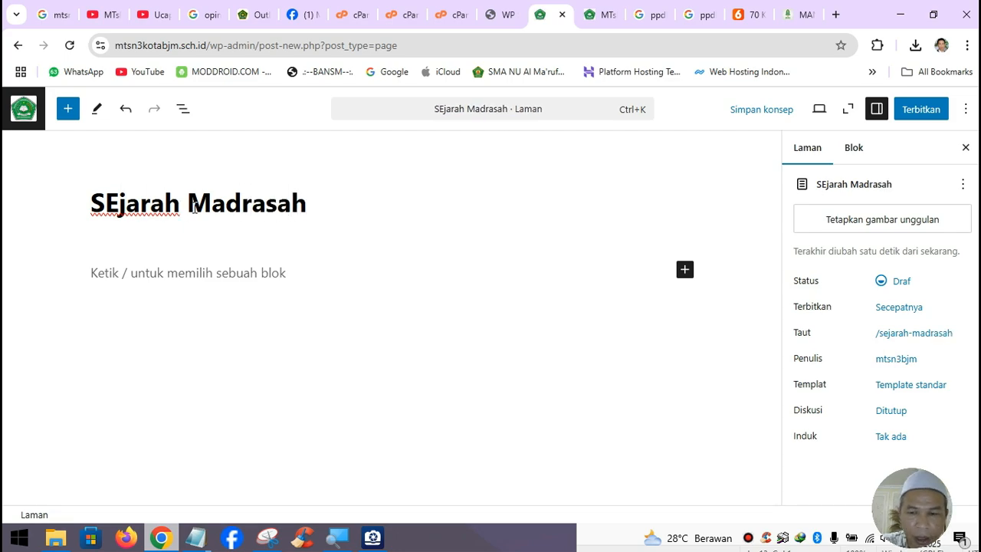
{"action": "key", "text": "BackSpace"}
{"action": "type", "text": "e"}
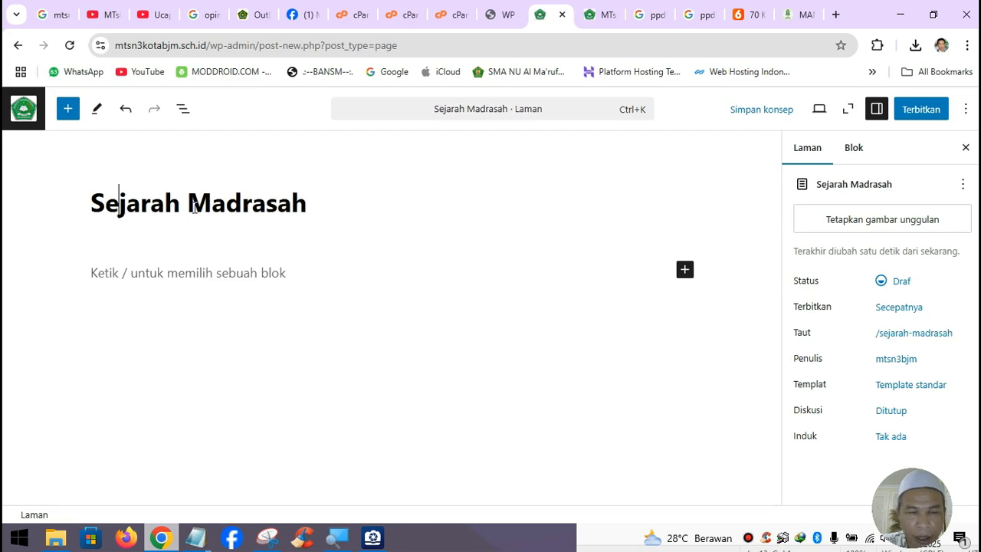
{"action": "left_click", "coordinate": [181, 276]}
{"action": "type", "text": "."}
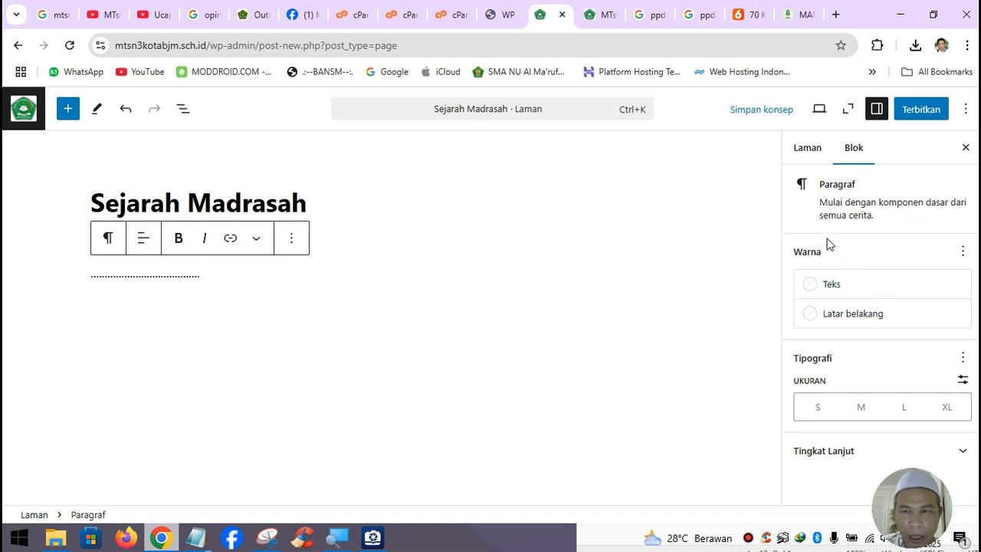
{"action": "left_click", "coordinate": [809, 148]}
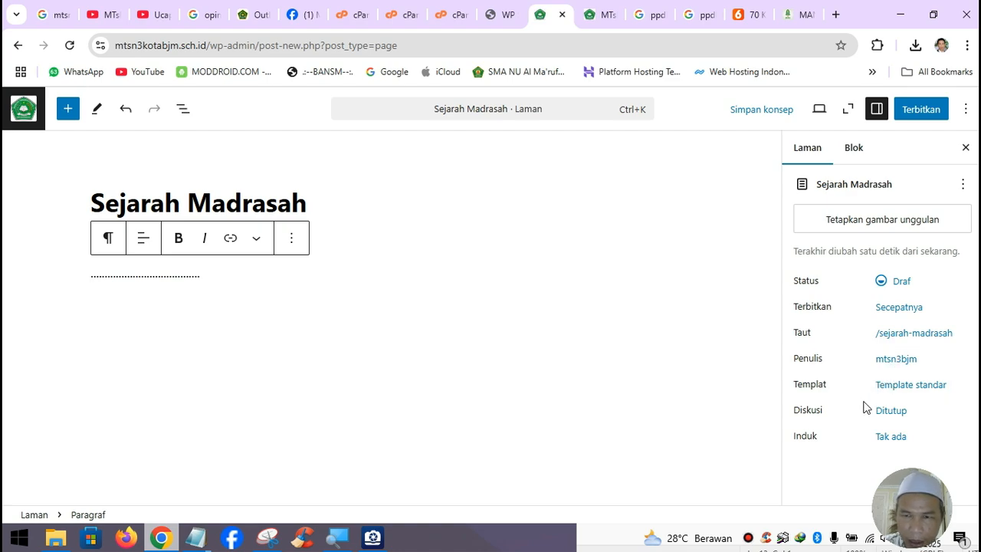
- Set Profil as the parent page of Sejarah Madrasah and publish it
{"action": "left_click", "coordinate": [891, 439]}
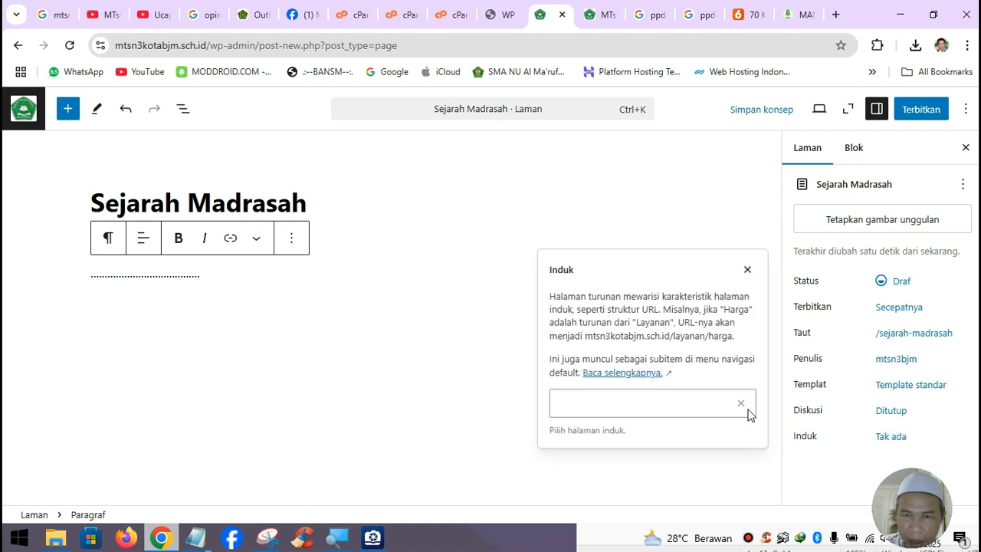
{"action": "left_click", "coordinate": [665, 400]}
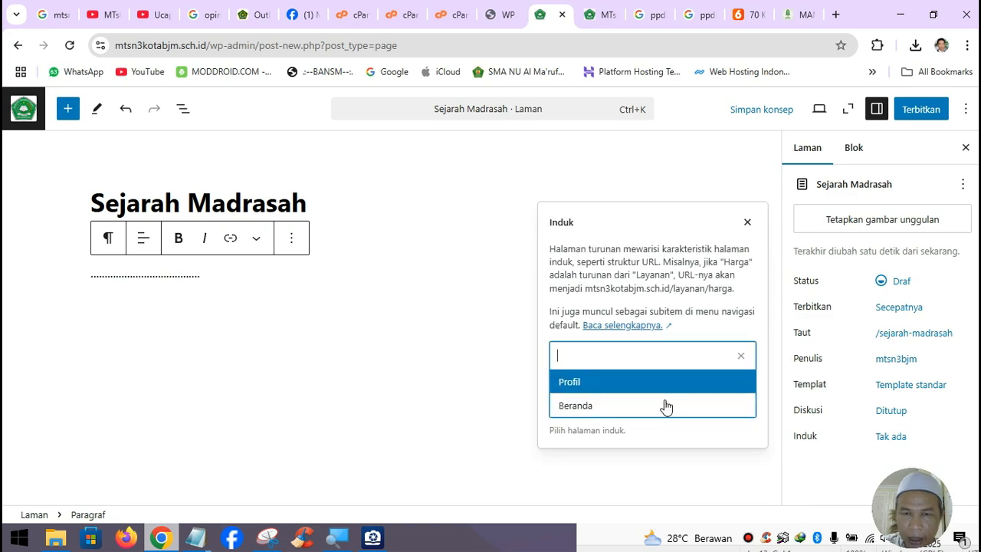
{"action": "left_click", "coordinate": [603, 391]}
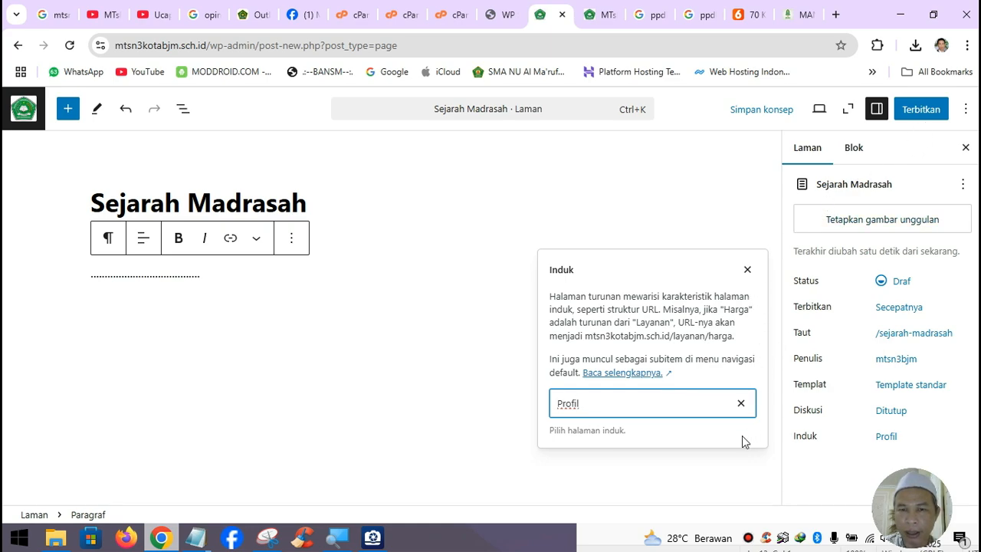
{"action": "left_click", "coordinate": [697, 469]}
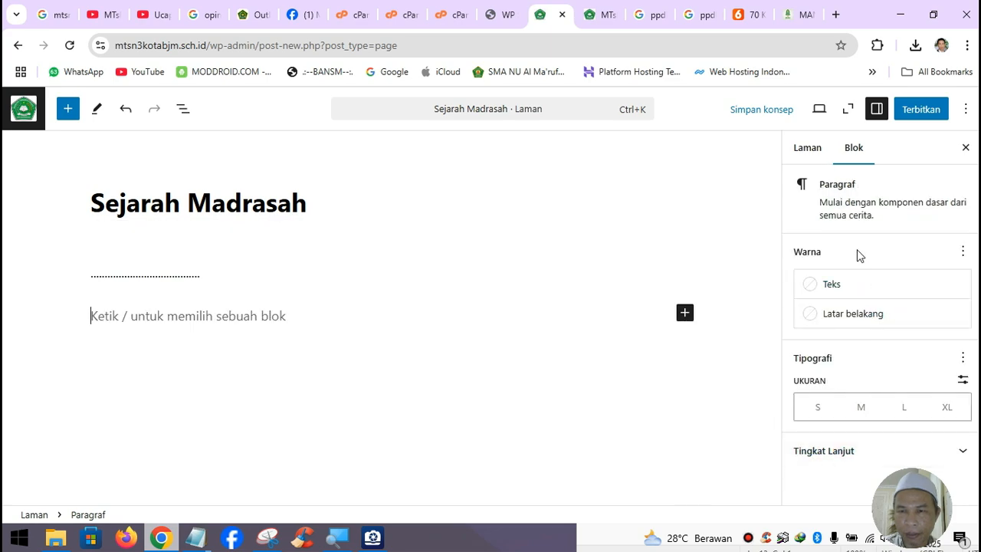
{"action": "left_click", "coordinate": [809, 149]}
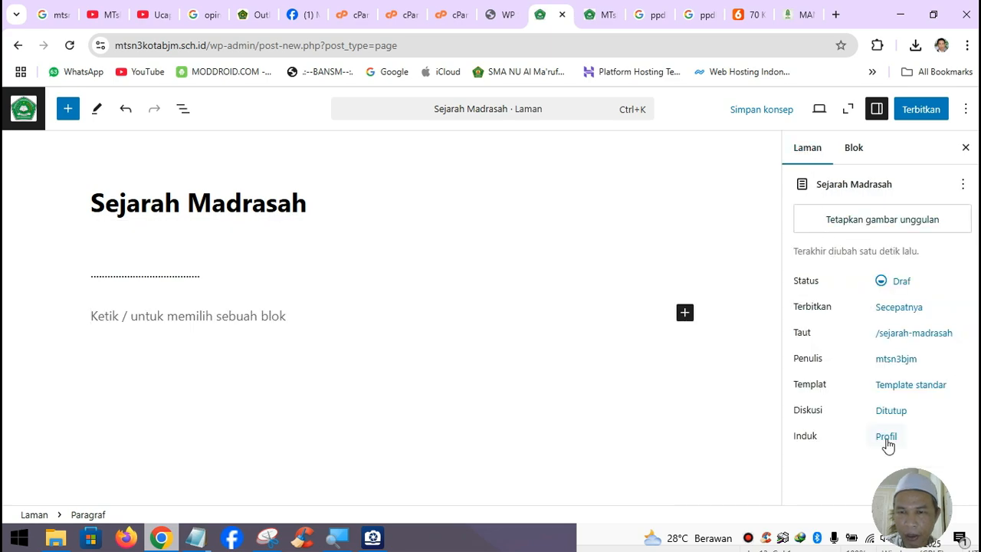
{"action": "left_click", "coordinate": [919, 111]}
{"action": "left_click", "coordinate": [918, 115]}
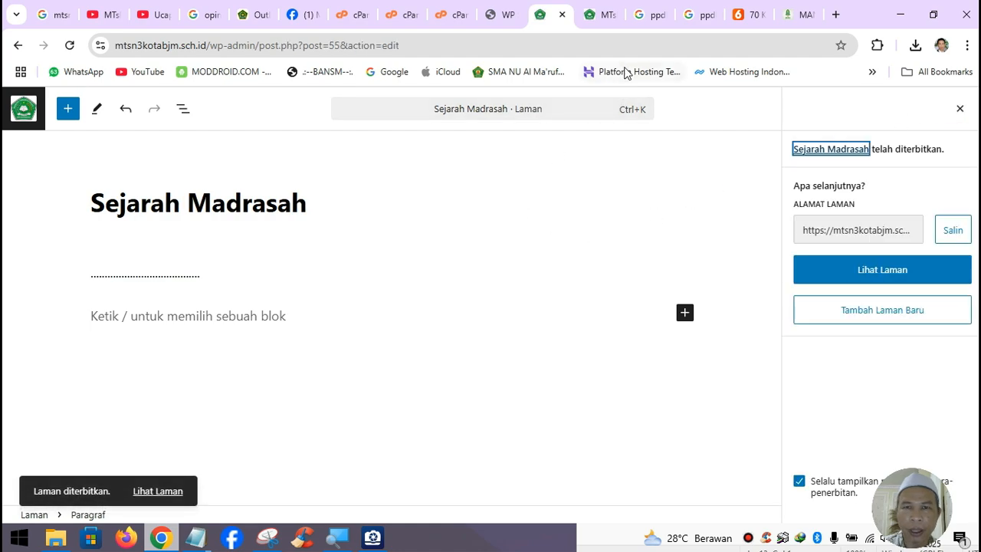
- Reload the live homepage to check it, then go via the pages list to the menu settings
{"action": "left_click", "coordinate": [605, 21]}
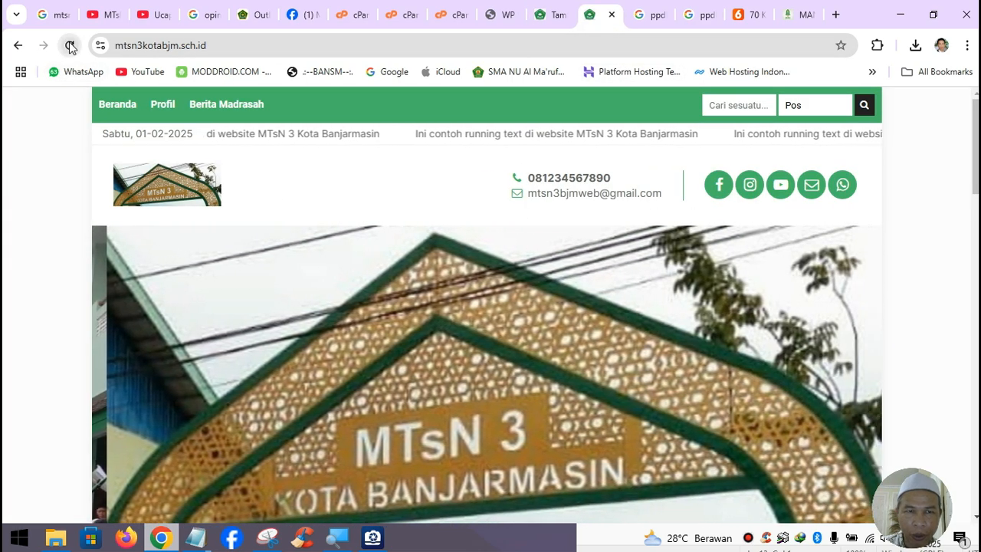
{"action": "left_click", "coordinate": [67, 45]}
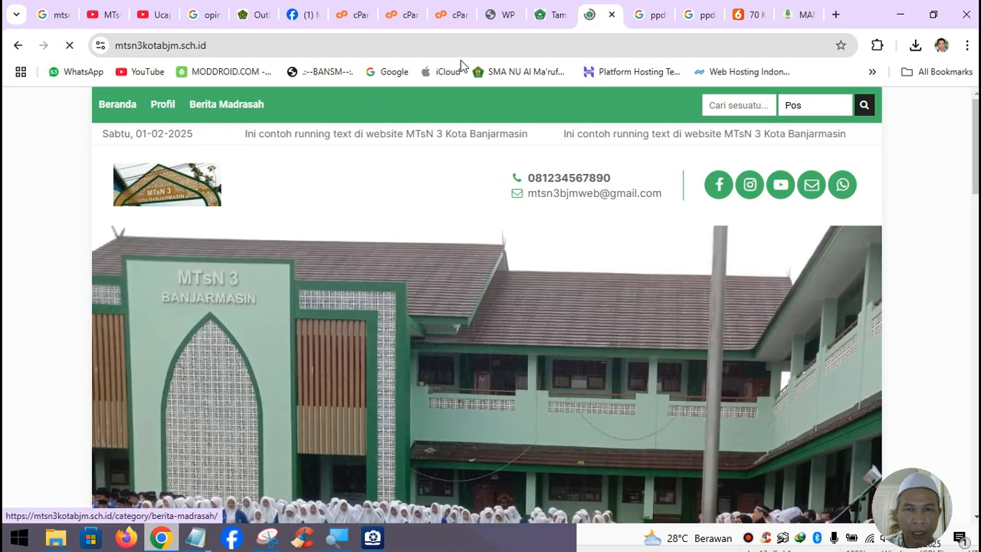
{"action": "left_click", "coordinate": [552, 20]}
{"action": "left_click", "coordinate": [23, 109]}
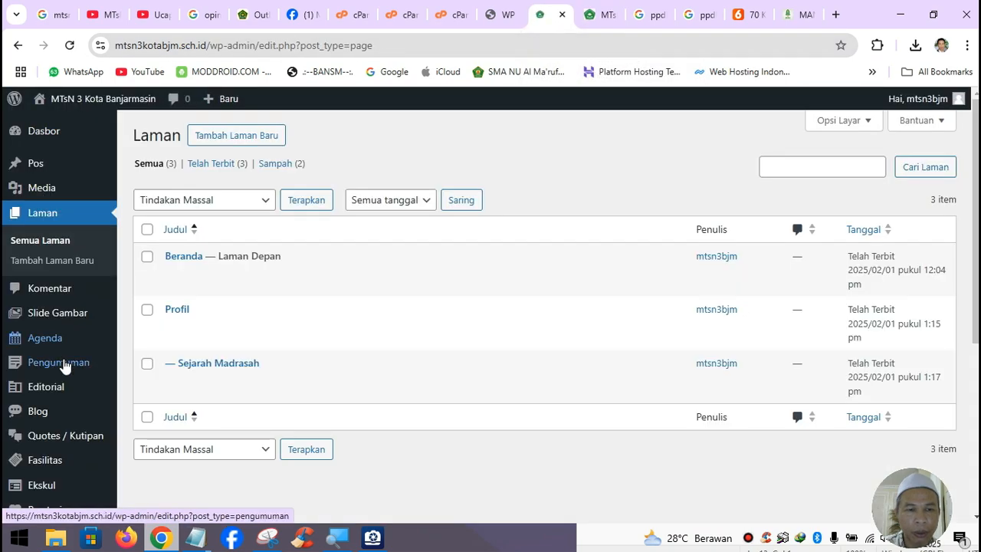
{"action": "scroll", "coordinate": [66, 392], "scroll_direction": "down", "scroll_amount": 3}
{"action": "mouse_move", "coordinate": [48, 460]}
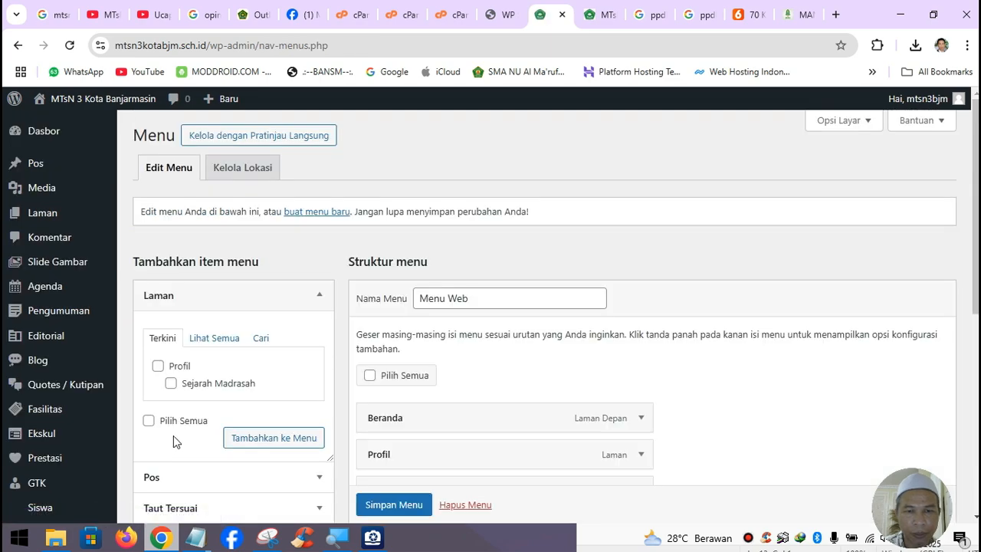
{"action": "scroll", "coordinate": [271, 407], "scroll_direction": "down", "scroll_amount": 2}
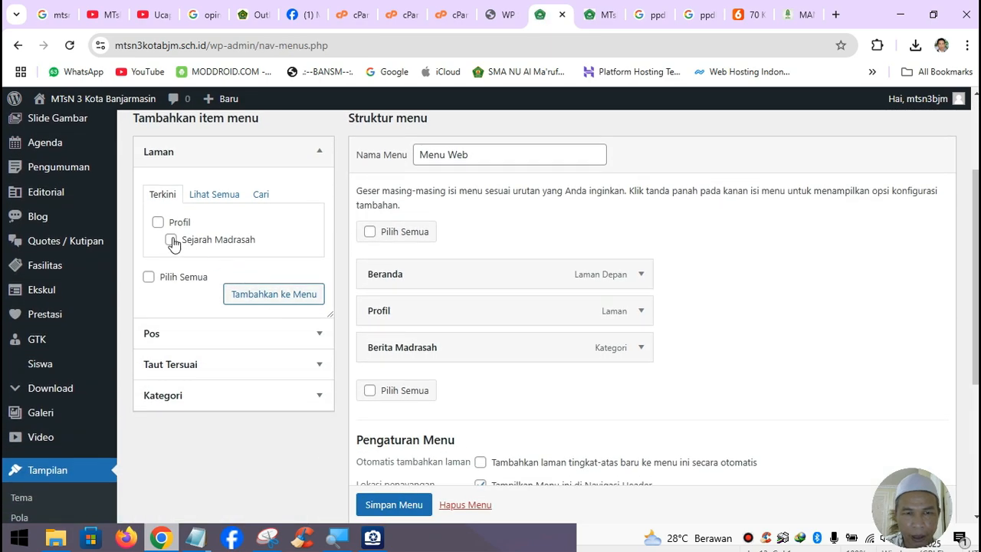
- Add Sejarah Madrasah to Menu Web nested under Profil, save, and view the live site
{"action": "left_click", "coordinate": [260, 297]}
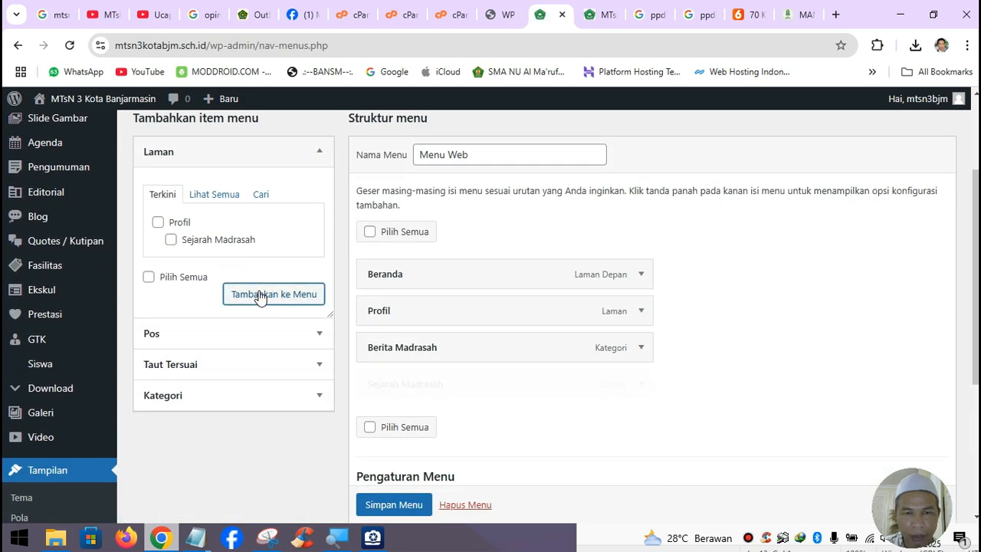
{"action": "left_click_drag", "start_coordinate": [445, 389], "coordinate": [447, 362]}
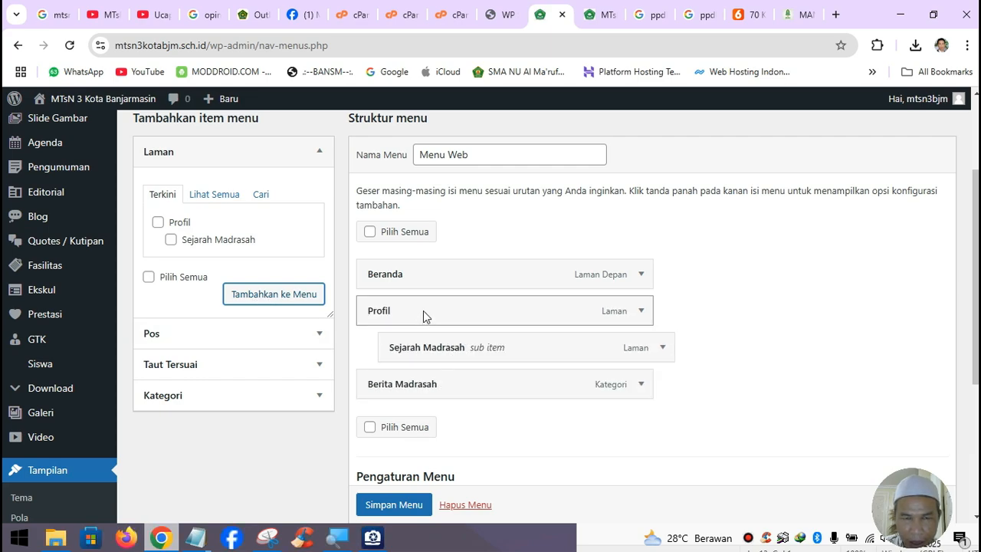
{"action": "mouse_move", "coordinate": [445, 352]}
{"action": "left_mouse_down"}
{"action": "mouse_move", "coordinate": [405, 345]}
{"action": "mouse_move", "coordinate": [449, 349]}
{"action": "mouse_move", "coordinate": [434, 353]}
{"action": "left_mouse_up"}
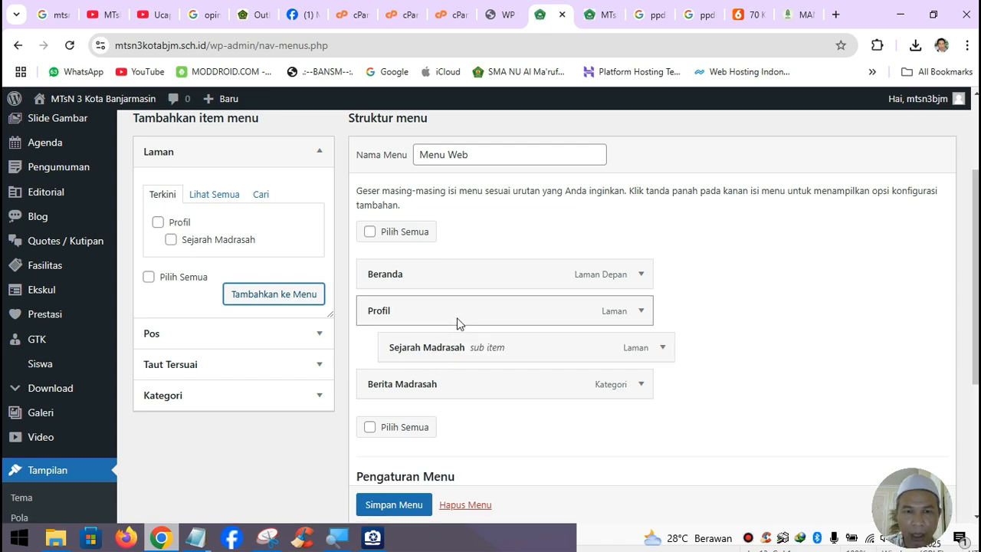
{"action": "left_click", "coordinate": [393, 505]}
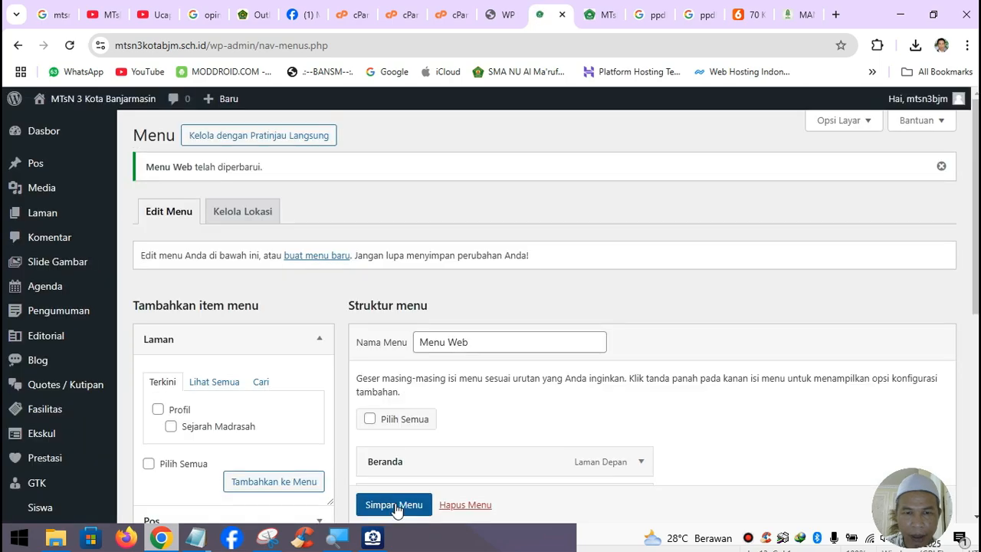
{"action": "left_click", "coordinate": [604, 15]}
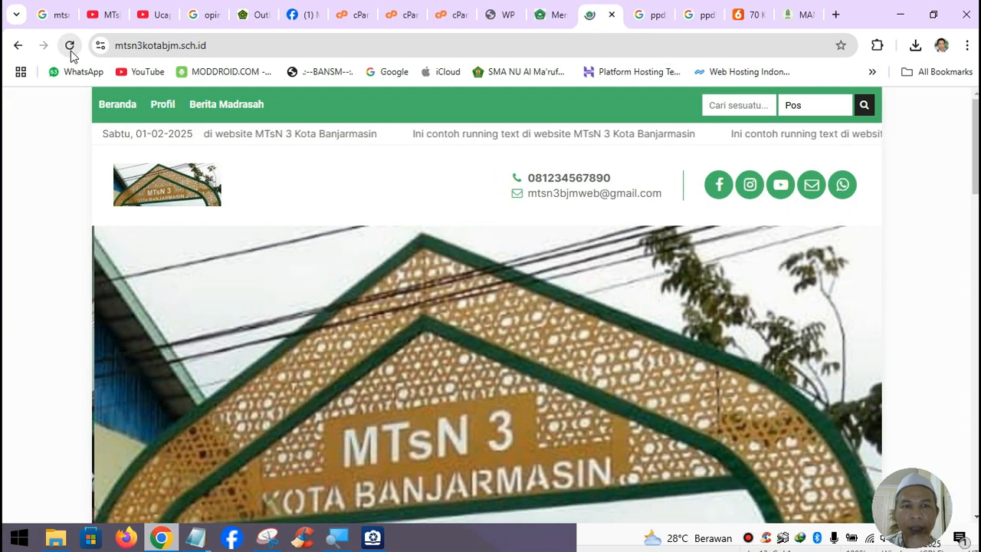
- Reload the live site and open Sejarah Madrasah from the Profil dropdown to check its page
{"action": "left_click", "coordinate": [69, 46]}
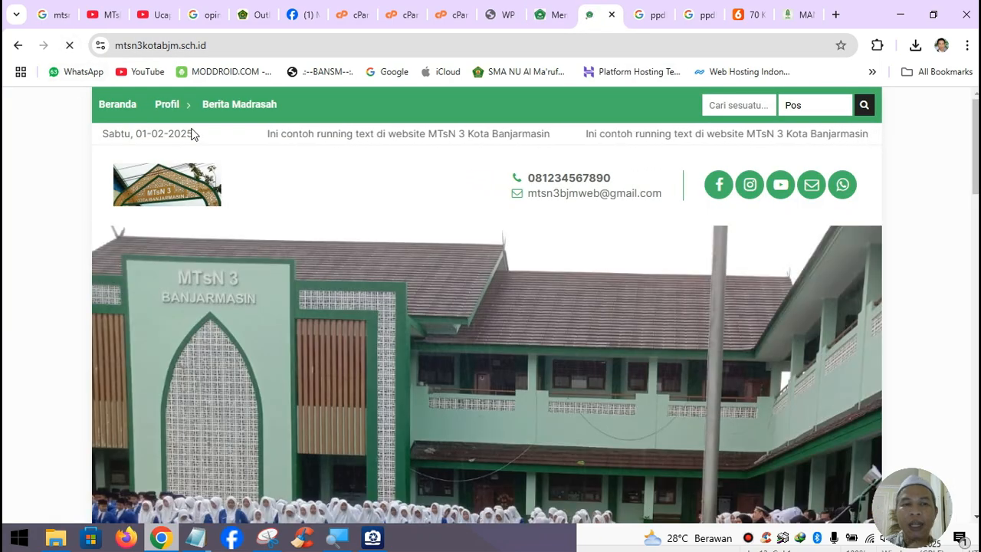
{"action": "mouse_move", "coordinate": [187, 106]}
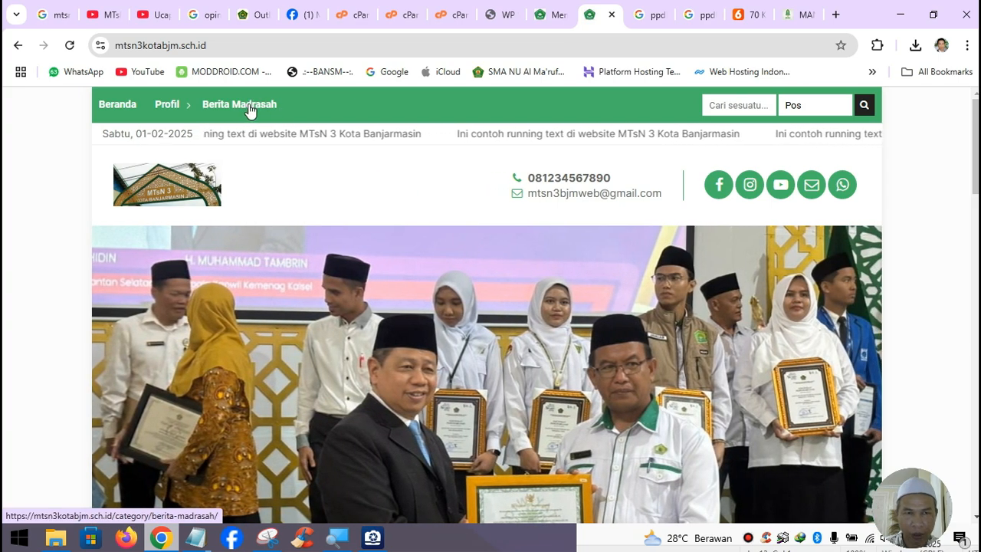
{"action": "scroll", "coordinate": [245, 108], "scroll_direction": "down", "scroll_amount": 2}
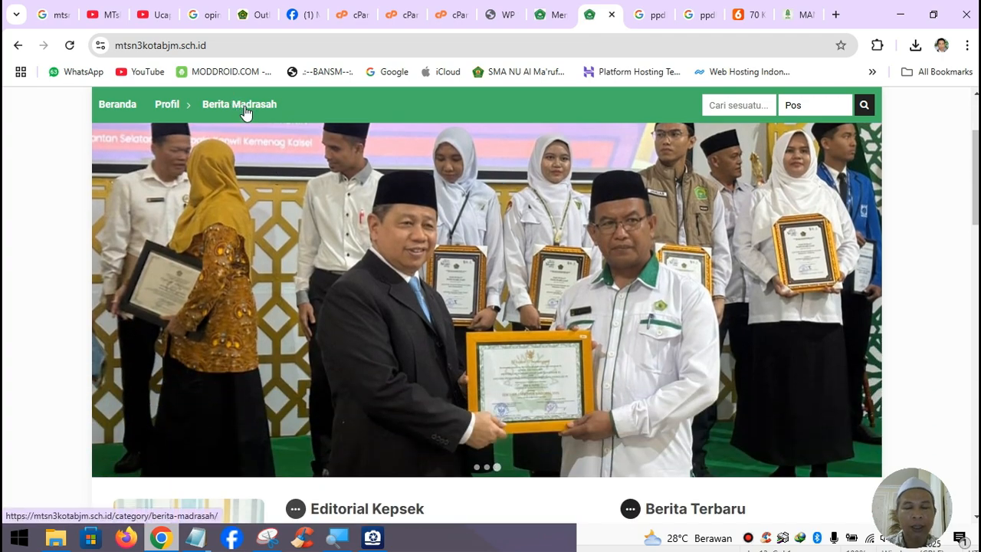
{"action": "scroll", "coordinate": [565, 403], "scroll_direction": "down", "scroll_amount": 2}
{"action": "scroll", "coordinate": [355, 243], "scroll_direction": "up", "scroll_amount": 3}
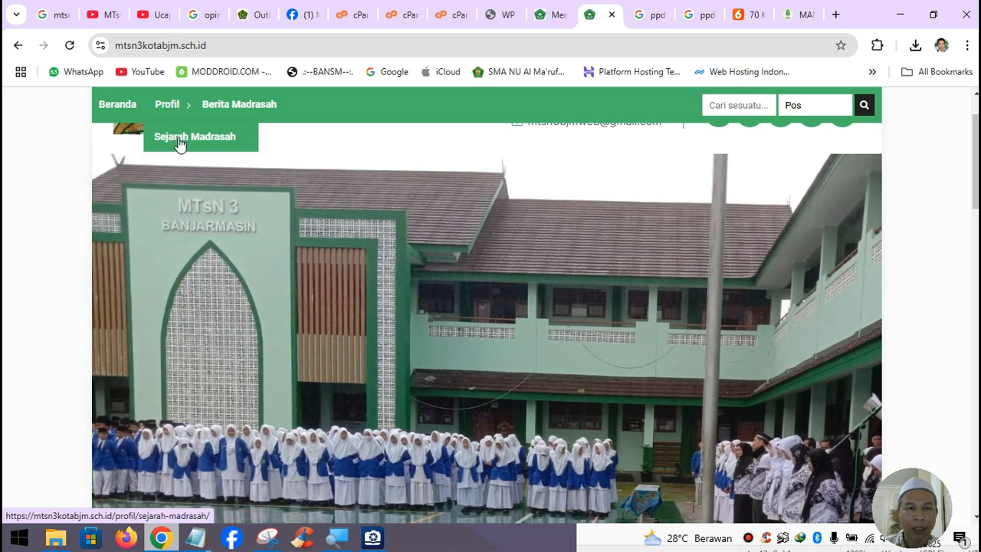
{"action": "scroll", "coordinate": [252, 324], "scroll_direction": "down", "scroll_amount": 2}
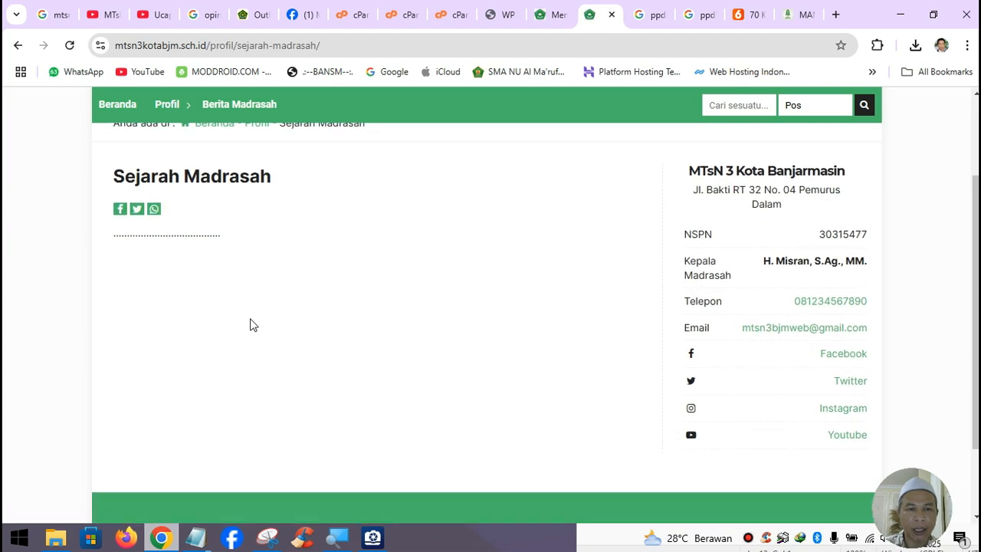
{"action": "scroll", "coordinate": [275, 324], "scroll_direction": "up", "scroll_amount": 2}
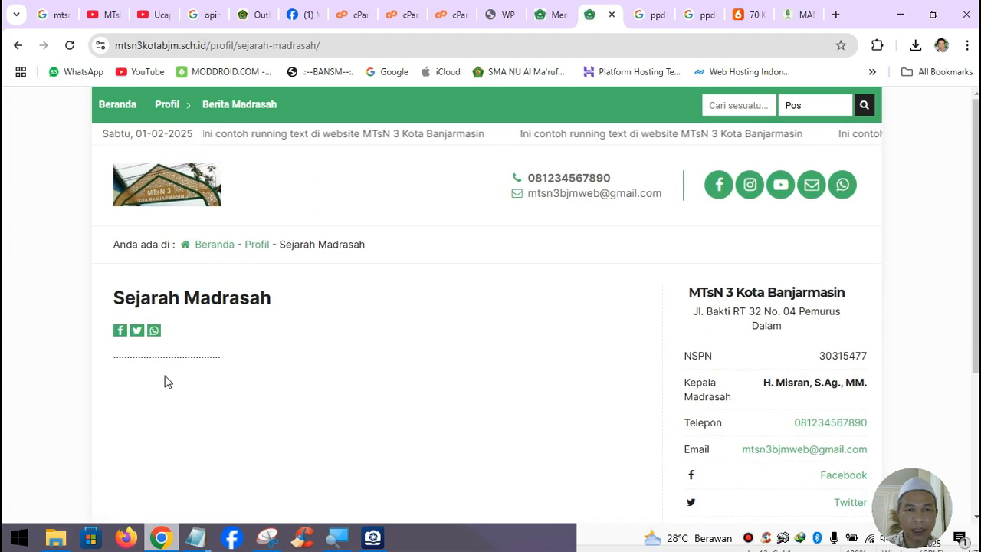
{"action": "scroll", "coordinate": [421, 394], "scroll_direction": "down", "scroll_amount": 2}
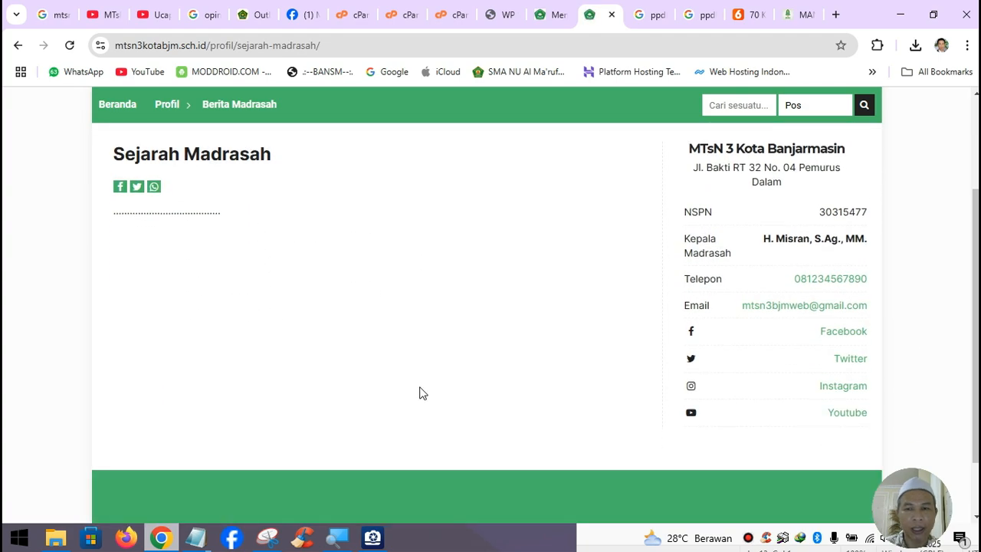
{"action": "scroll", "coordinate": [420, 392], "scroll_direction": "up", "scroll_amount": 2}
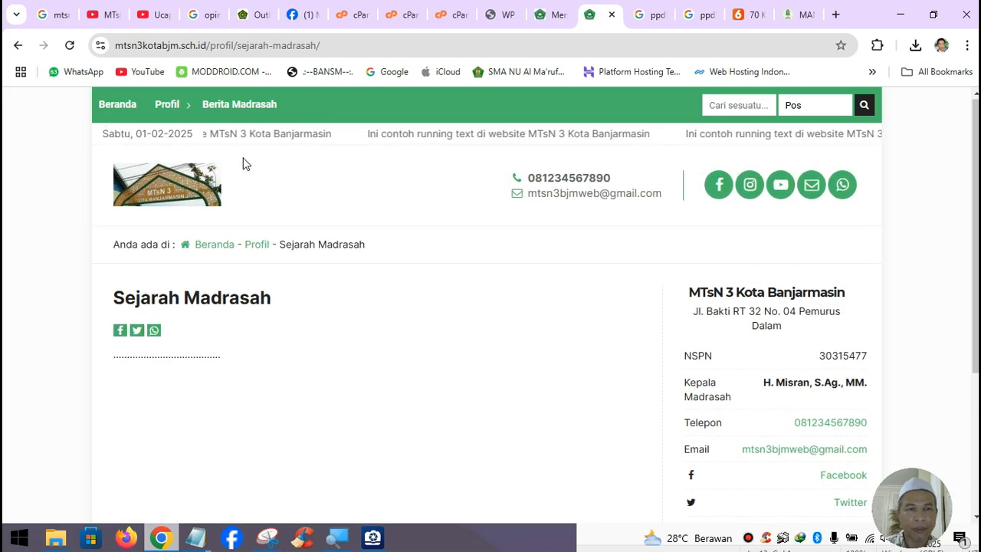
- Return to Beranda and scroll the home page down to the Video section's three YouTube videos
{"action": "left_click", "coordinate": [120, 105]}
{"action": "scroll", "coordinate": [544, 337], "scroll_direction": "down", "scroll_amount": 2}
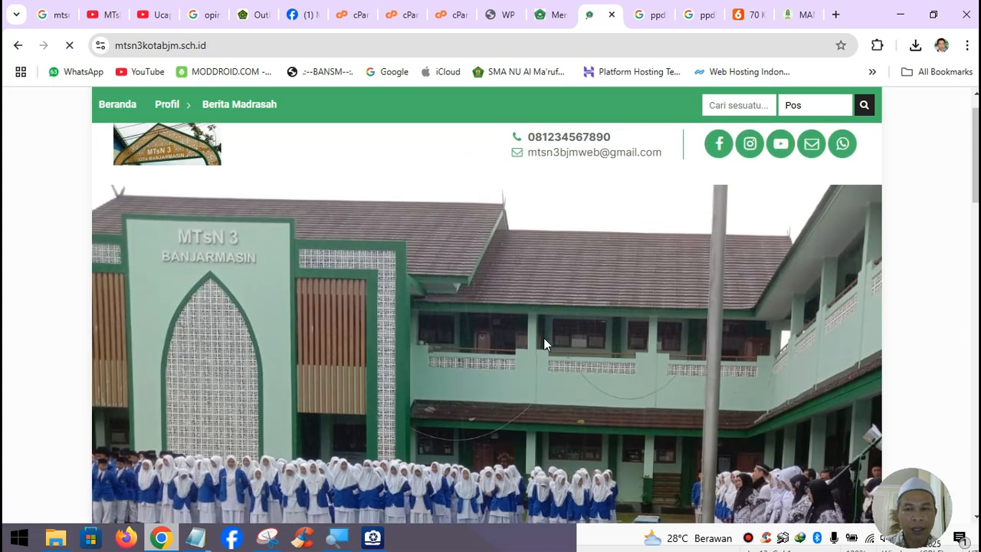
{"action": "scroll", "coordinate": [544, 337], "scroll_direction": "down", "scroll_amount": 3}
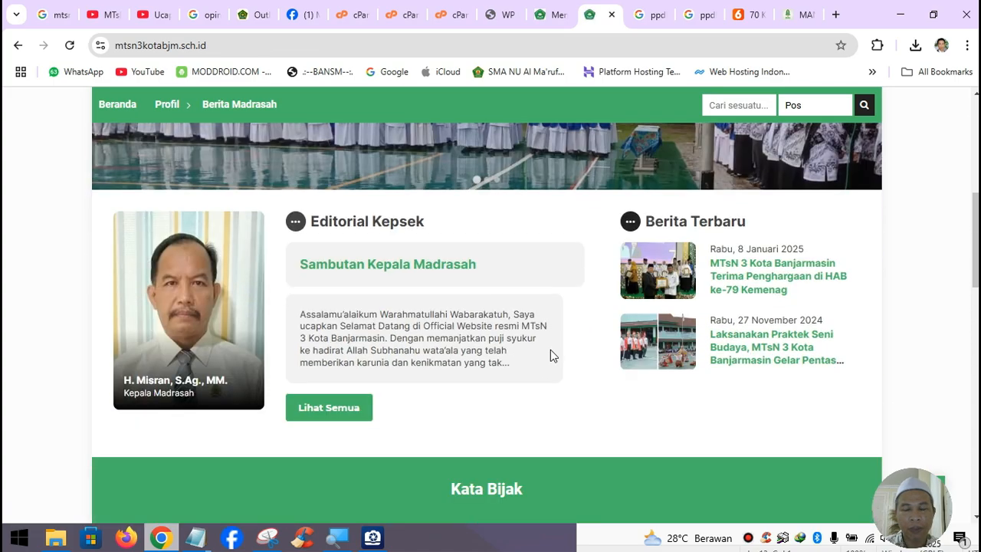
{"action": "scroll", "coordinate": [550, 350], "scroll_direction": "down", "scroll_amount": 7}
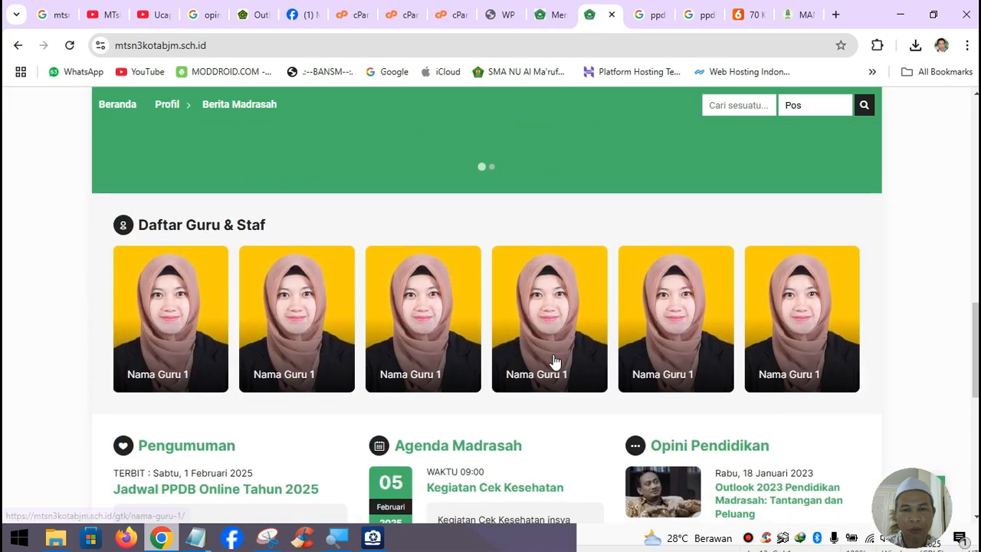
{"action": "scroll", "coordinate": [555, 361], "scroll_direction": "down", "scroll_amount": 6}
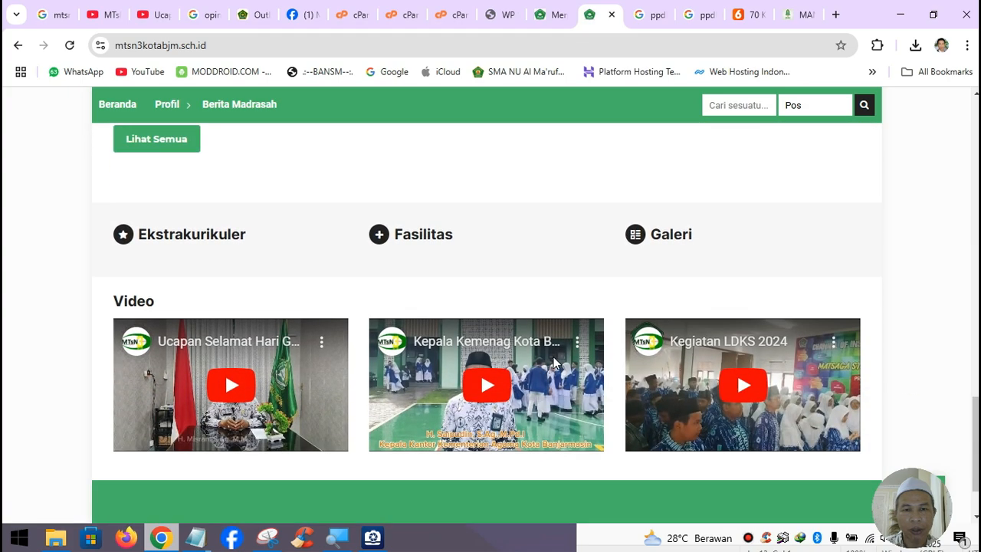
{"action": "scroll", "coordinate": [554, 361], "scroll_direction": "down", "scroll_amount": 1}
{"action": "scroll", "coordinate": [556, 367], "scroll_direction": "up", "scroll_amount": 4}
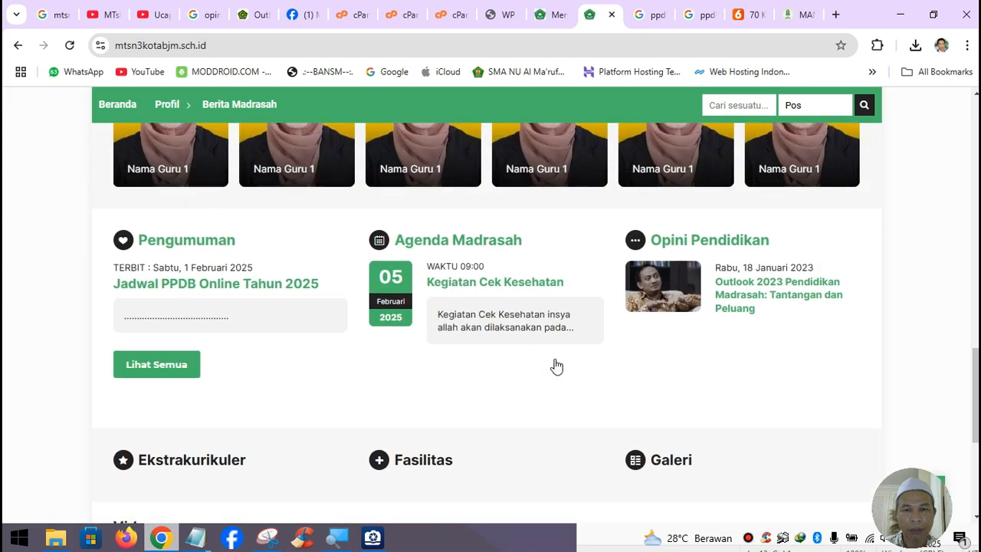
{"action": "scroll", "coordinate": [557, 366], "scroll_direction": "up", "scroll_amount": 3}
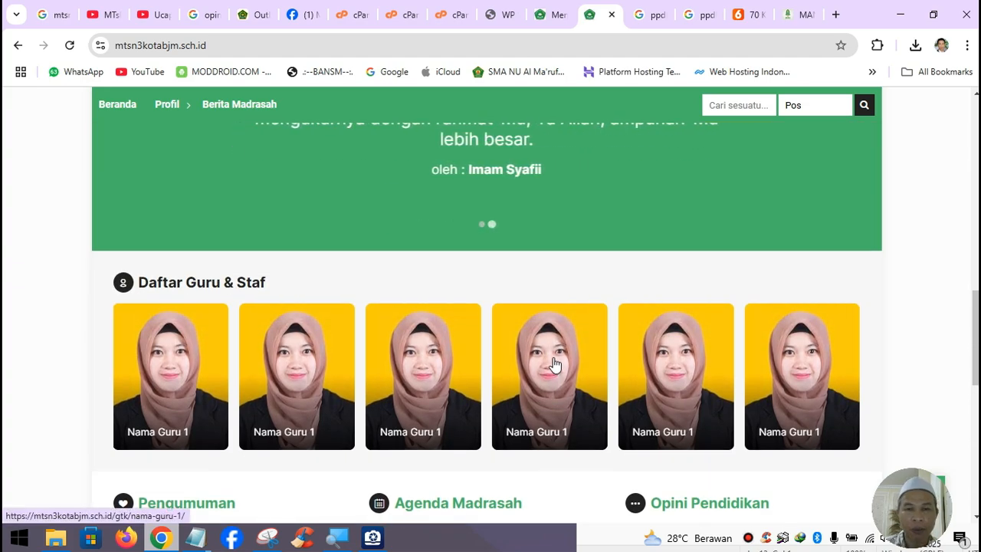
{"action": "scroll", "coordinate": [558, 367], "scroll_direction": "up", "scroll_amount": 9}
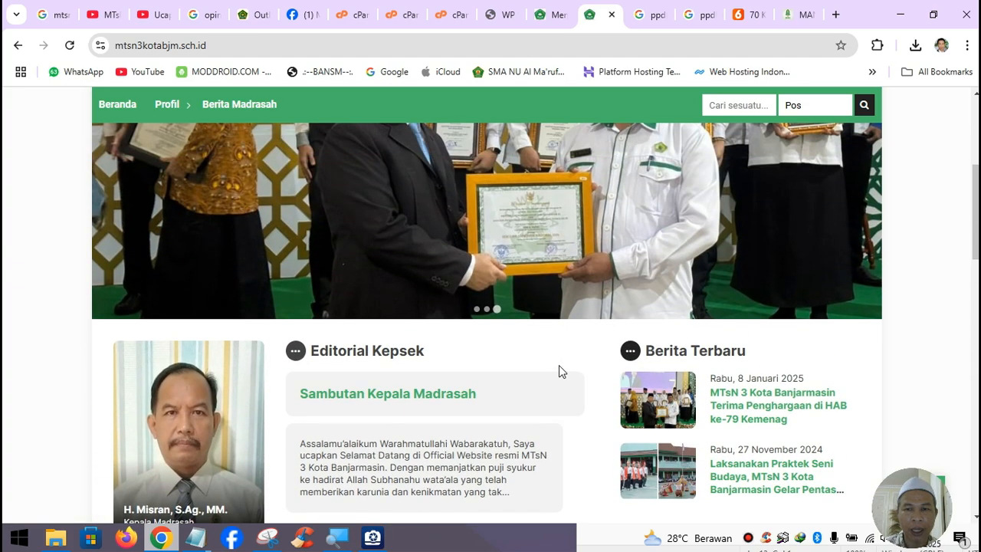
{"action": "scroll", "coordinate": [559, 364], "scroll_direction": "up", "scroll_amount": 2}
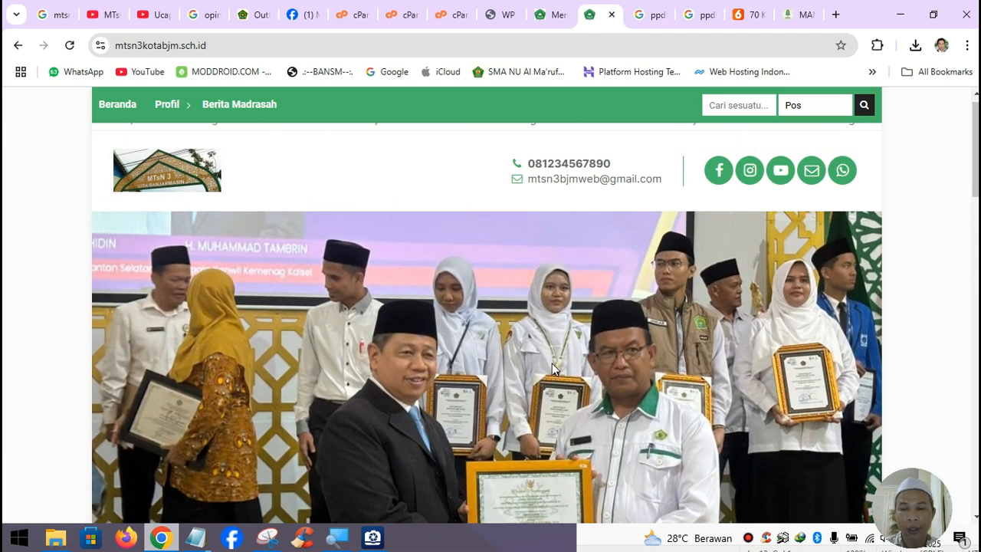
{"action": "scroll", "coordinate": [552, 363], "scroll_direction": "down", "scroll_amount": 7}
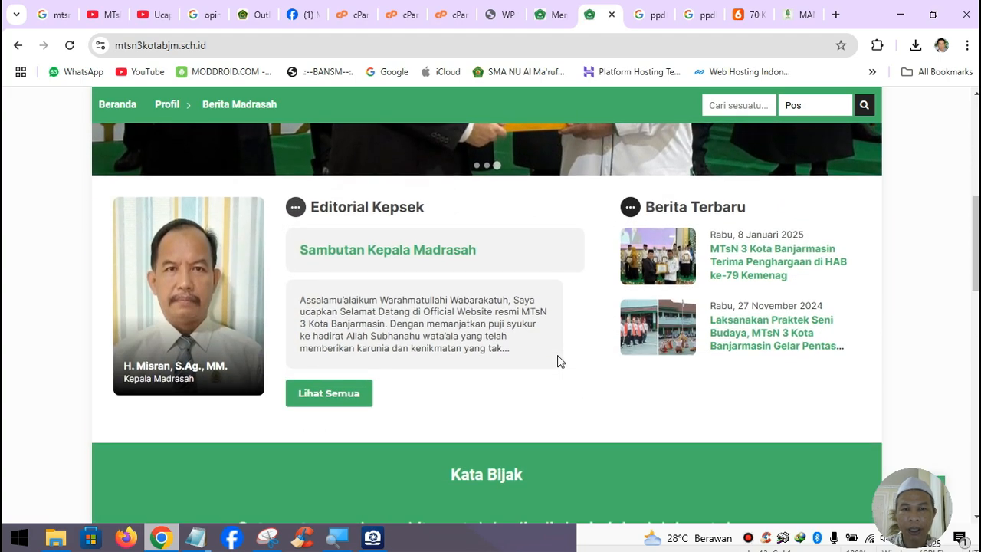
{"action": "scroll", "coordinate": [559, 354], "scroll_direction": "down", "scroll_amount": 8}
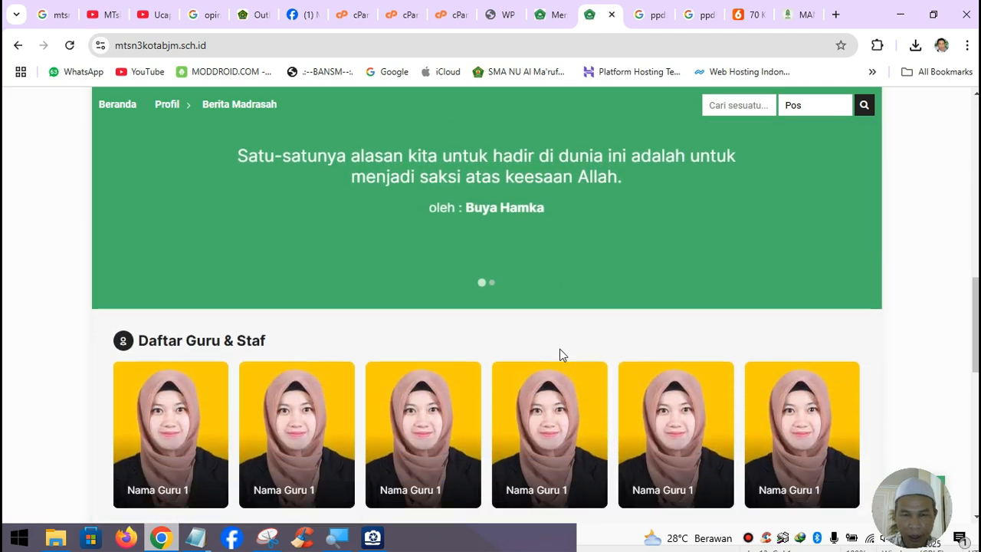
{"action": "scroll", "coordinate": [560, 355], "scroll_direction": "down", "scroll_amount": 2}
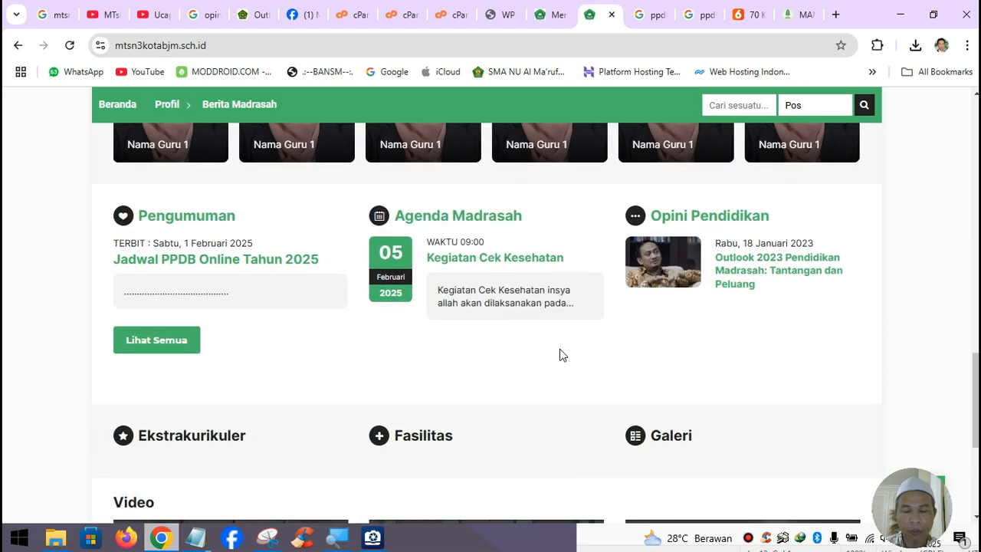
{"action": "scroll", "coordinate": [560, 355], "scroll_direction": "down", "scroll_amount": 3}
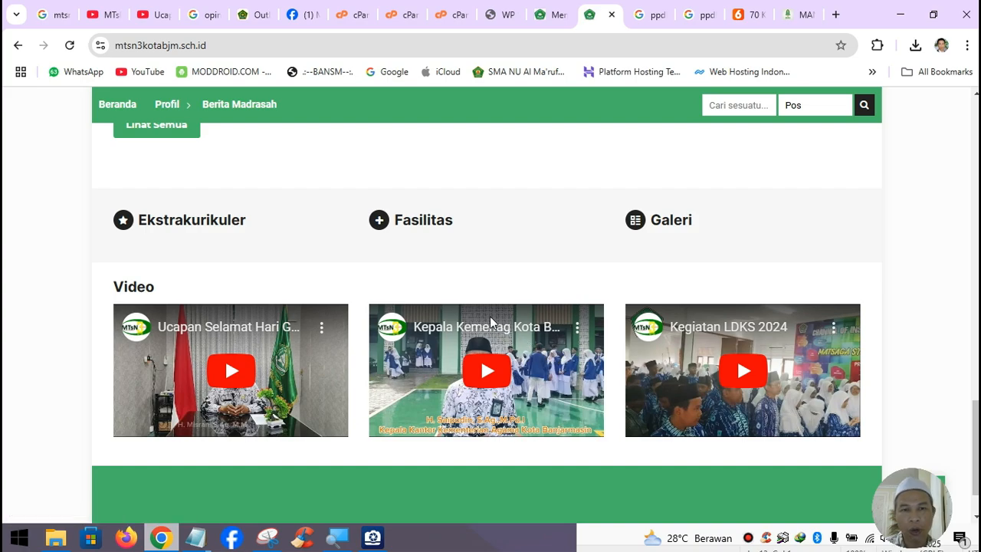
{"action": "scroll", "coordinate": [491, 322], "scroll_direction": "up", "scroll_amount": 8}
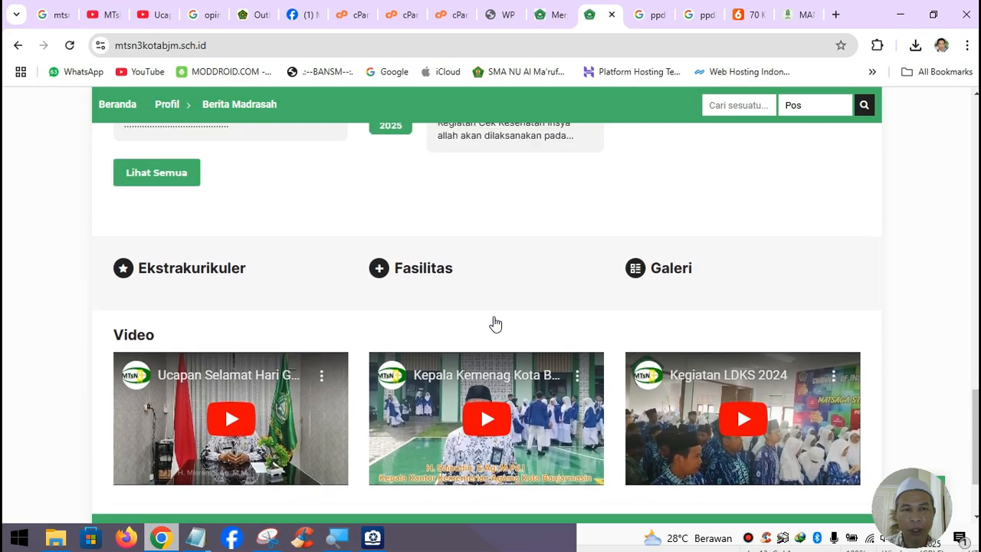